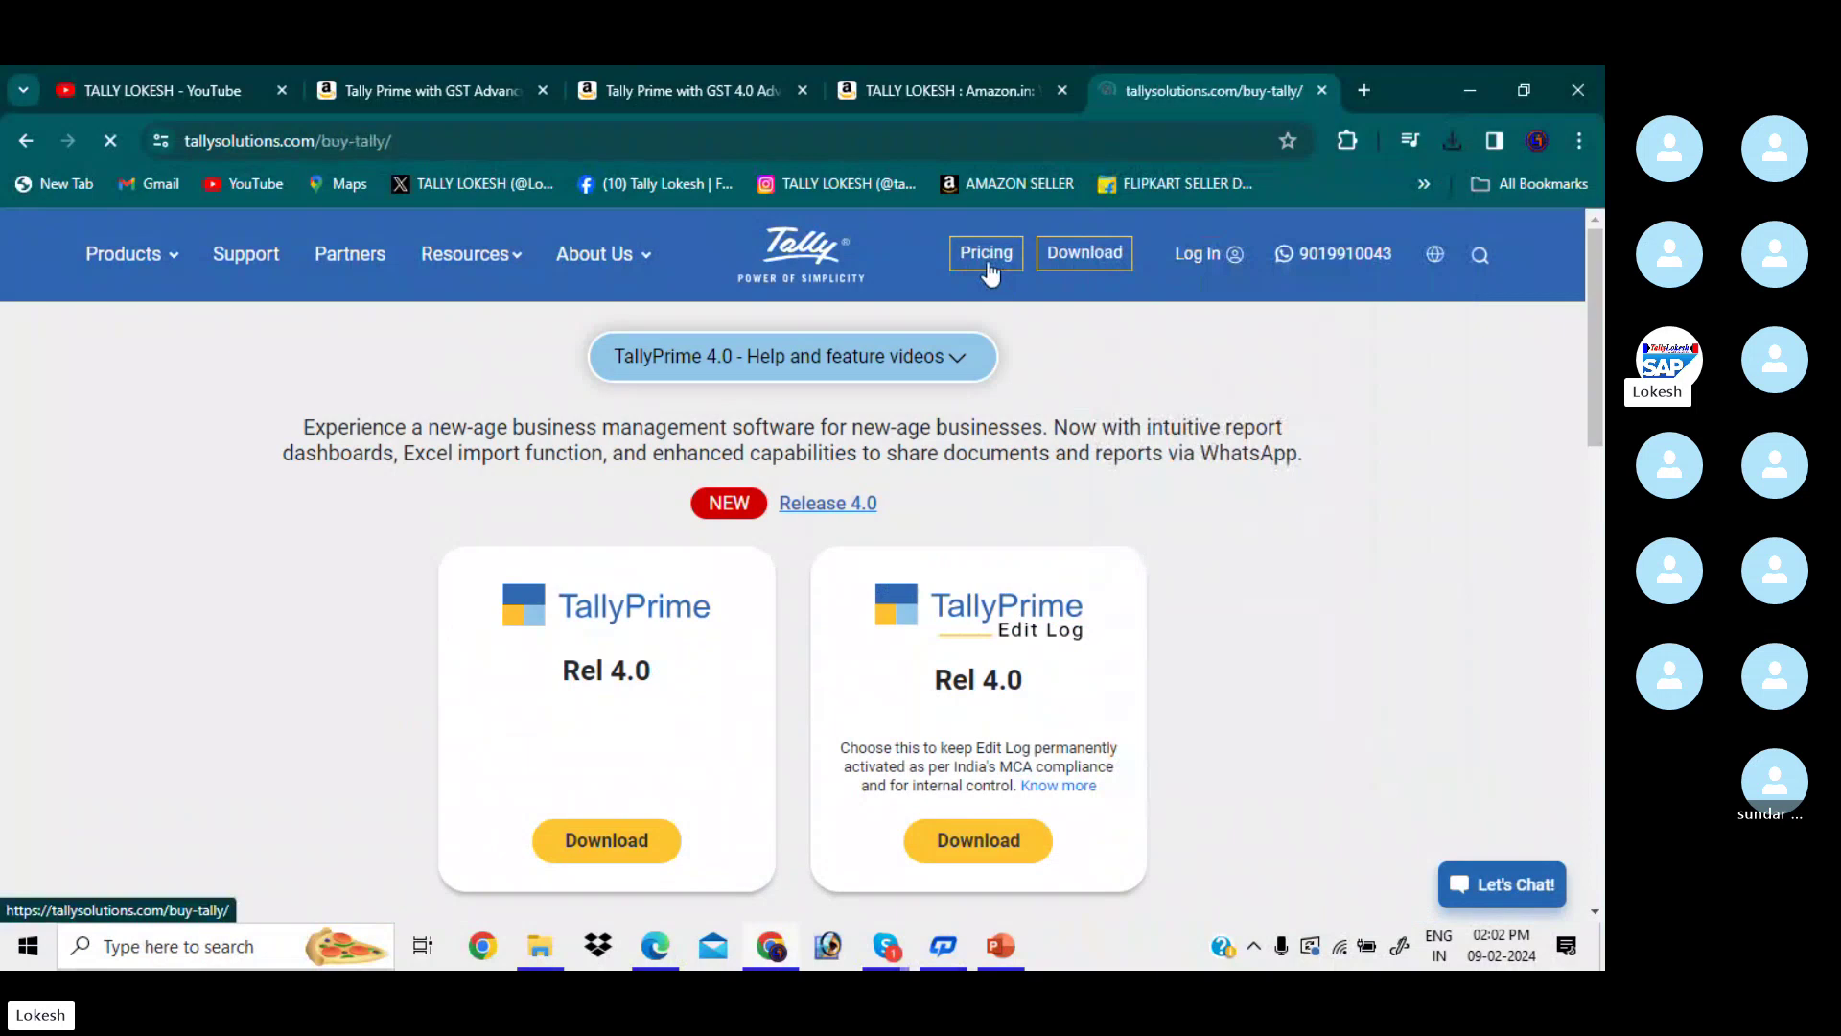
# - Scroll through the TallyPrime, Developer, Shoper 9 and Server price cards and back to the top
pyautogui.scroll(-1, 1032, 471)
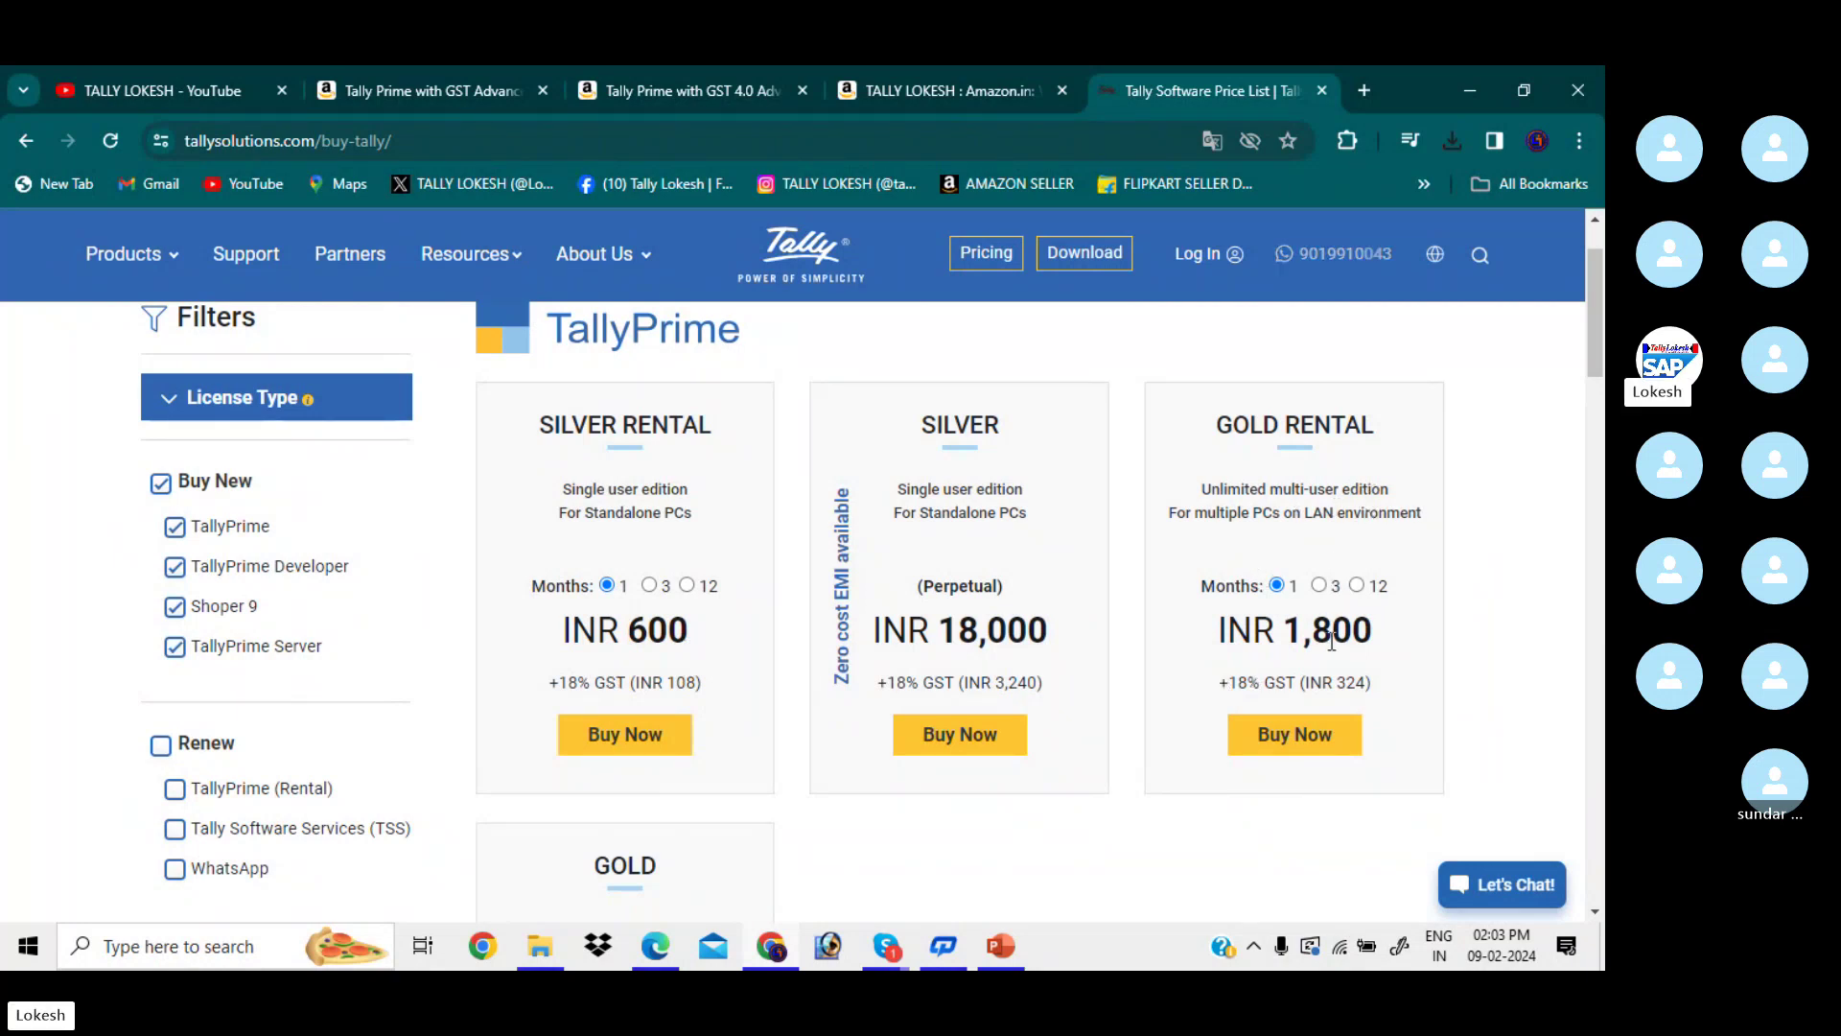
pyautogui.scroll(-3, 1247, 640)
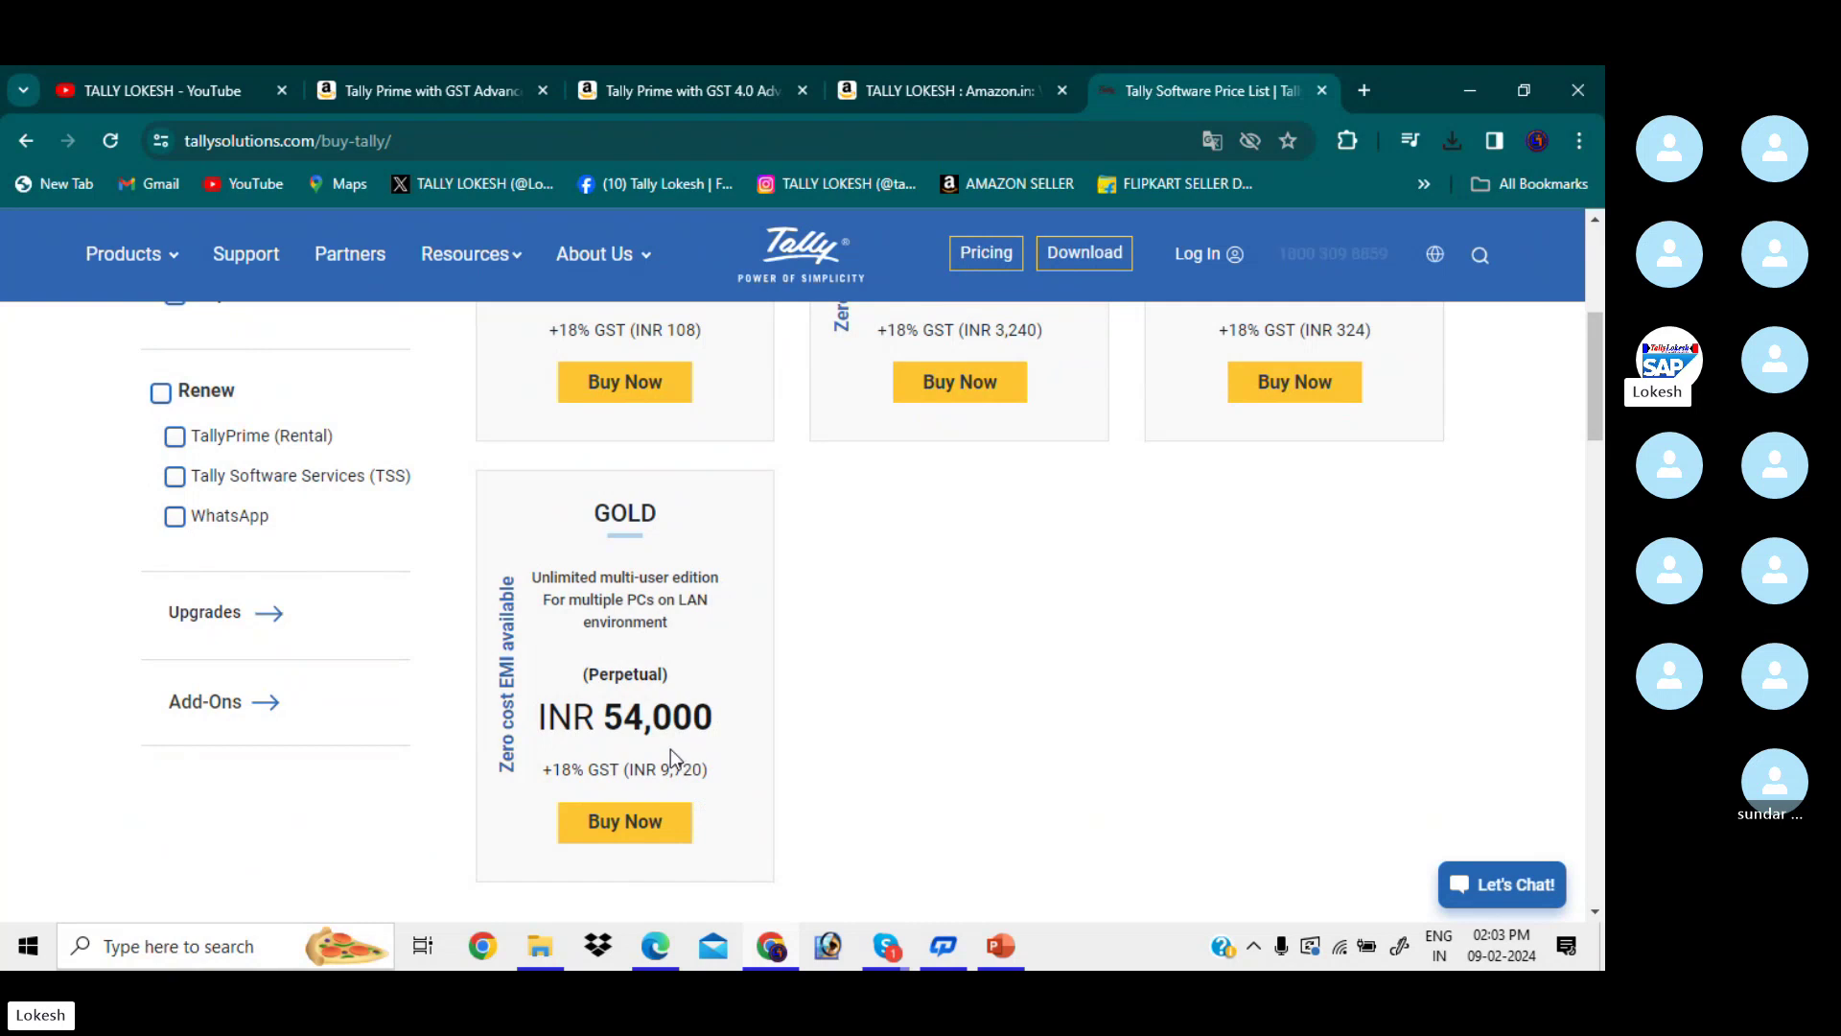
pyautogui.scroll(2, 656, 753)
pyautogui.scroll(1, 658, 758)
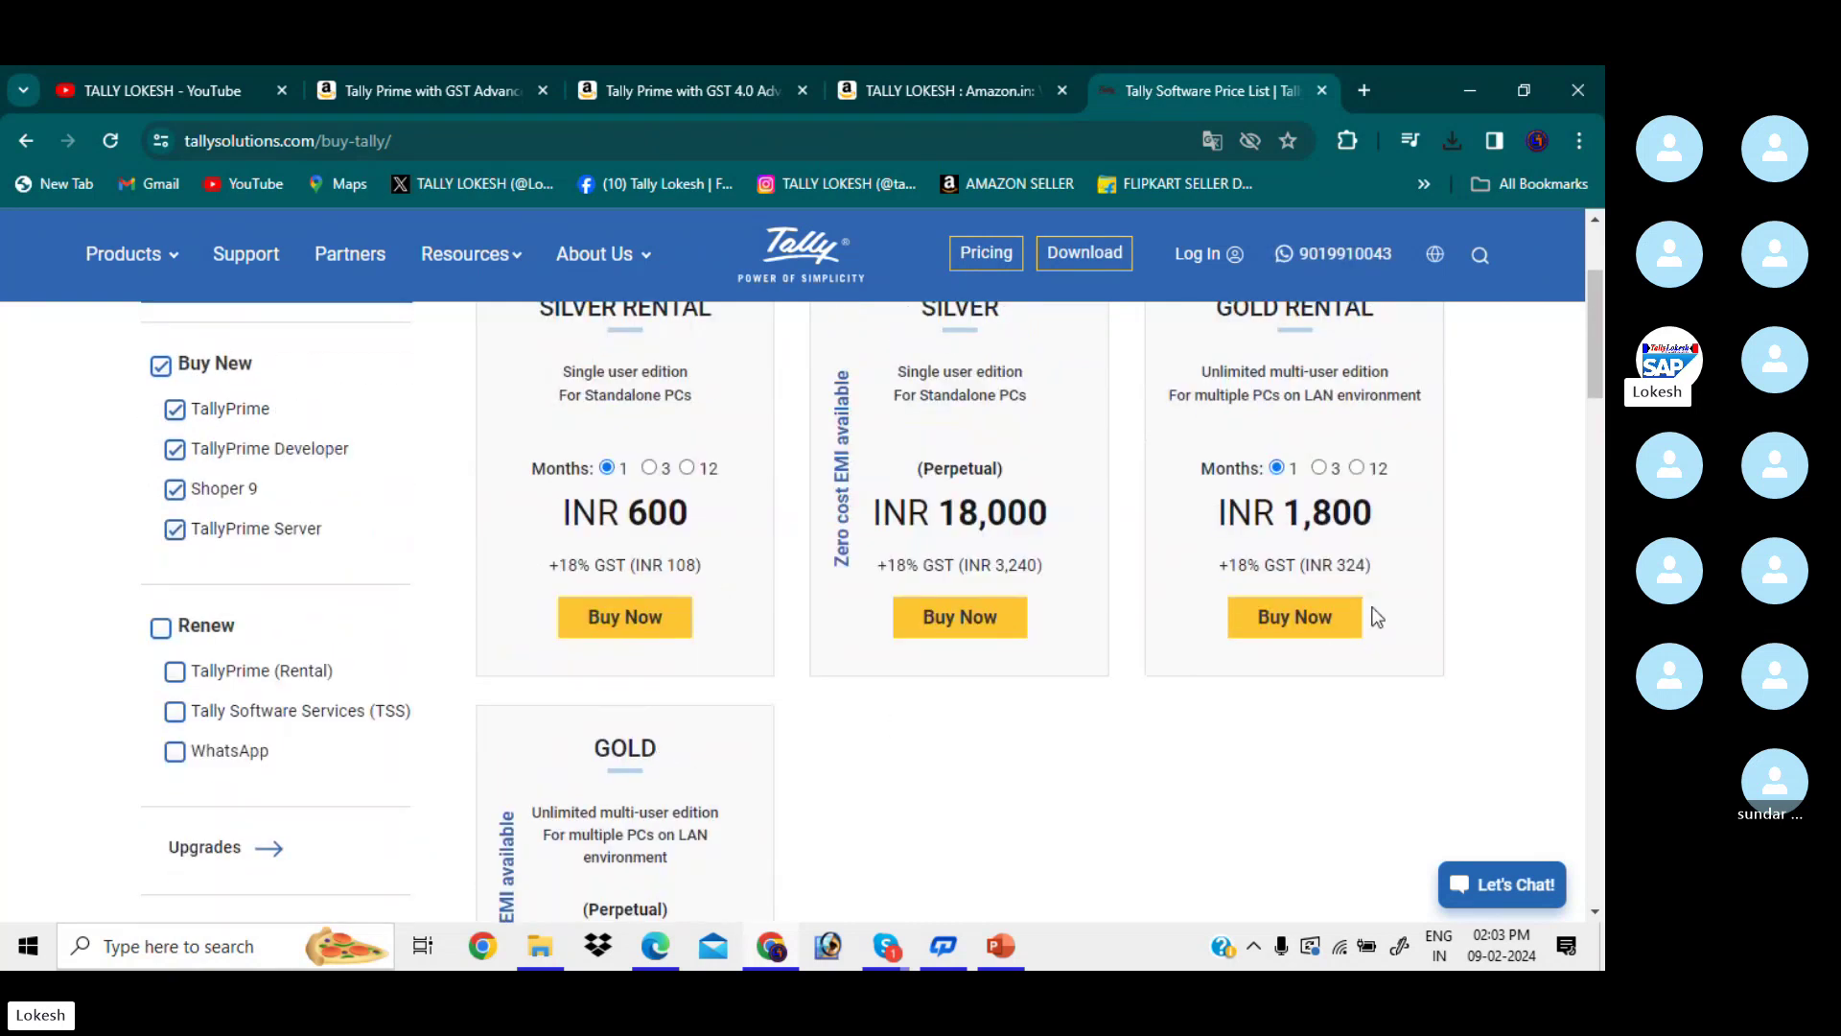
pyautogui.scroll(2, 1333, 539)
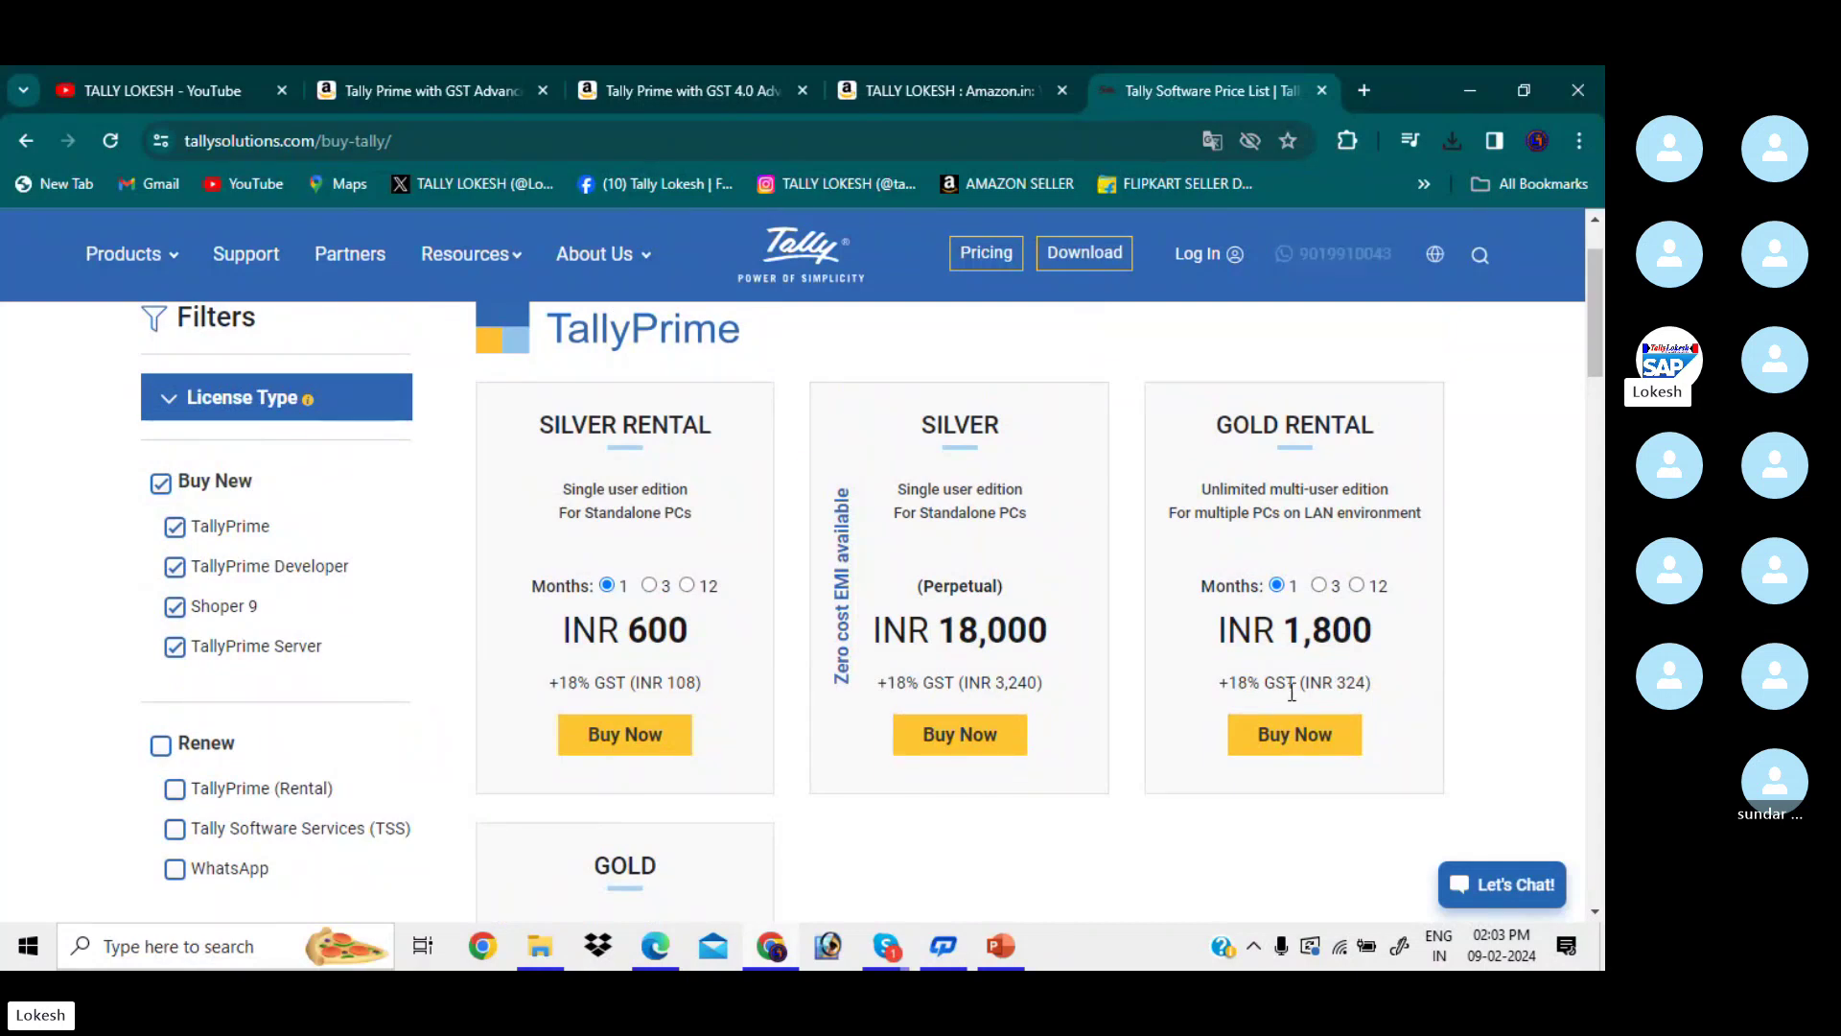
pyautogui.scroll(-3, 926, 682)
pyautogui.scroll(-6, 925, 683)
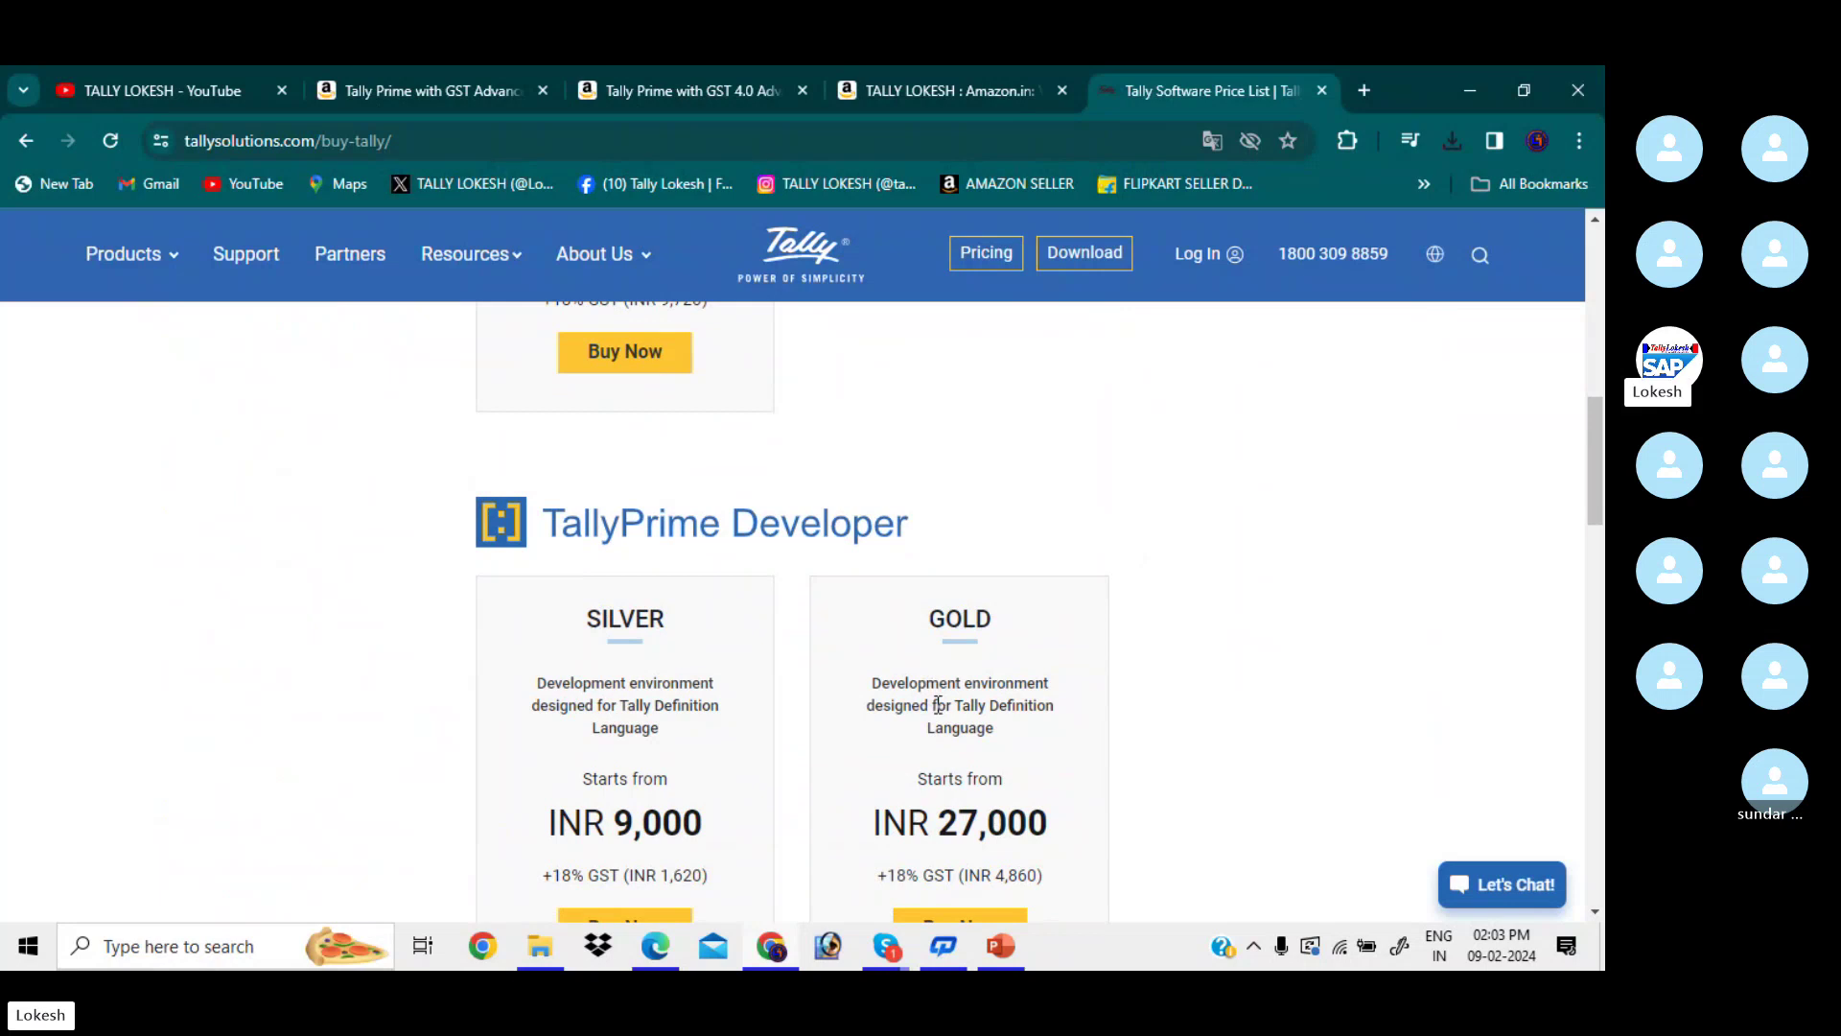
pyautogui.scroll(-1, 921, 704)
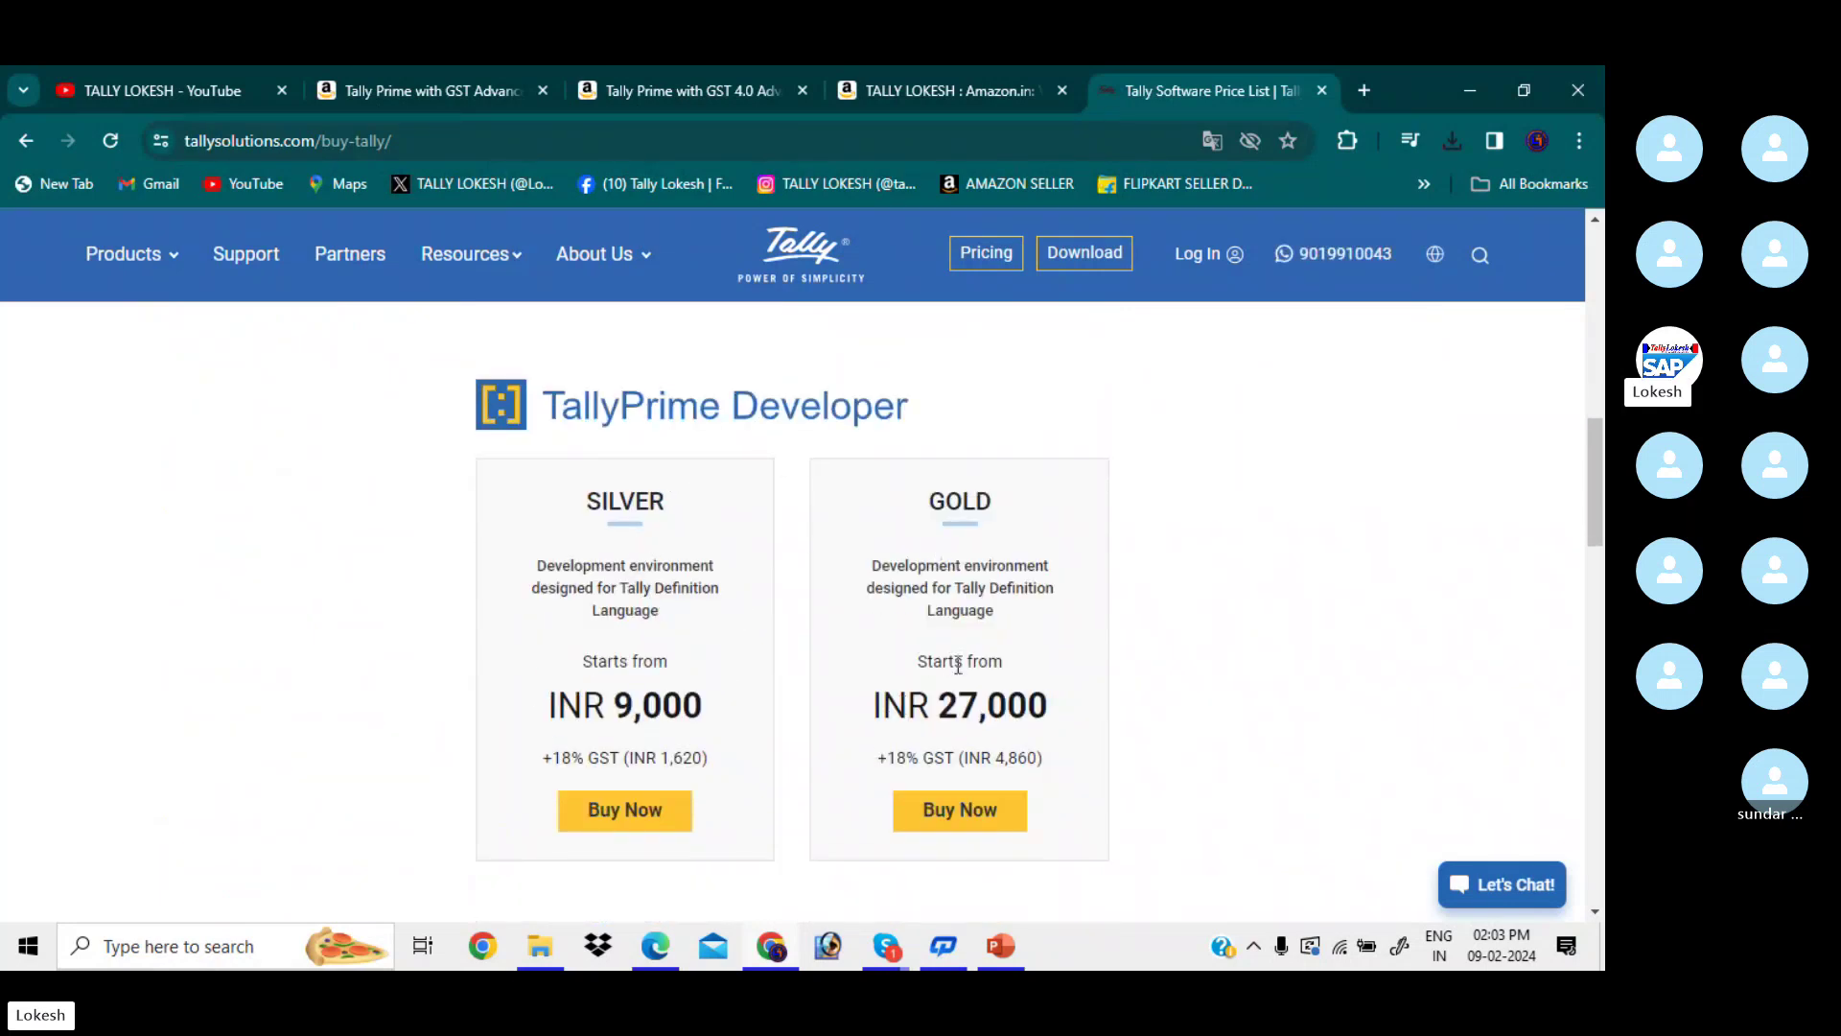
pyautogui.scroll(-6, 997, 740)
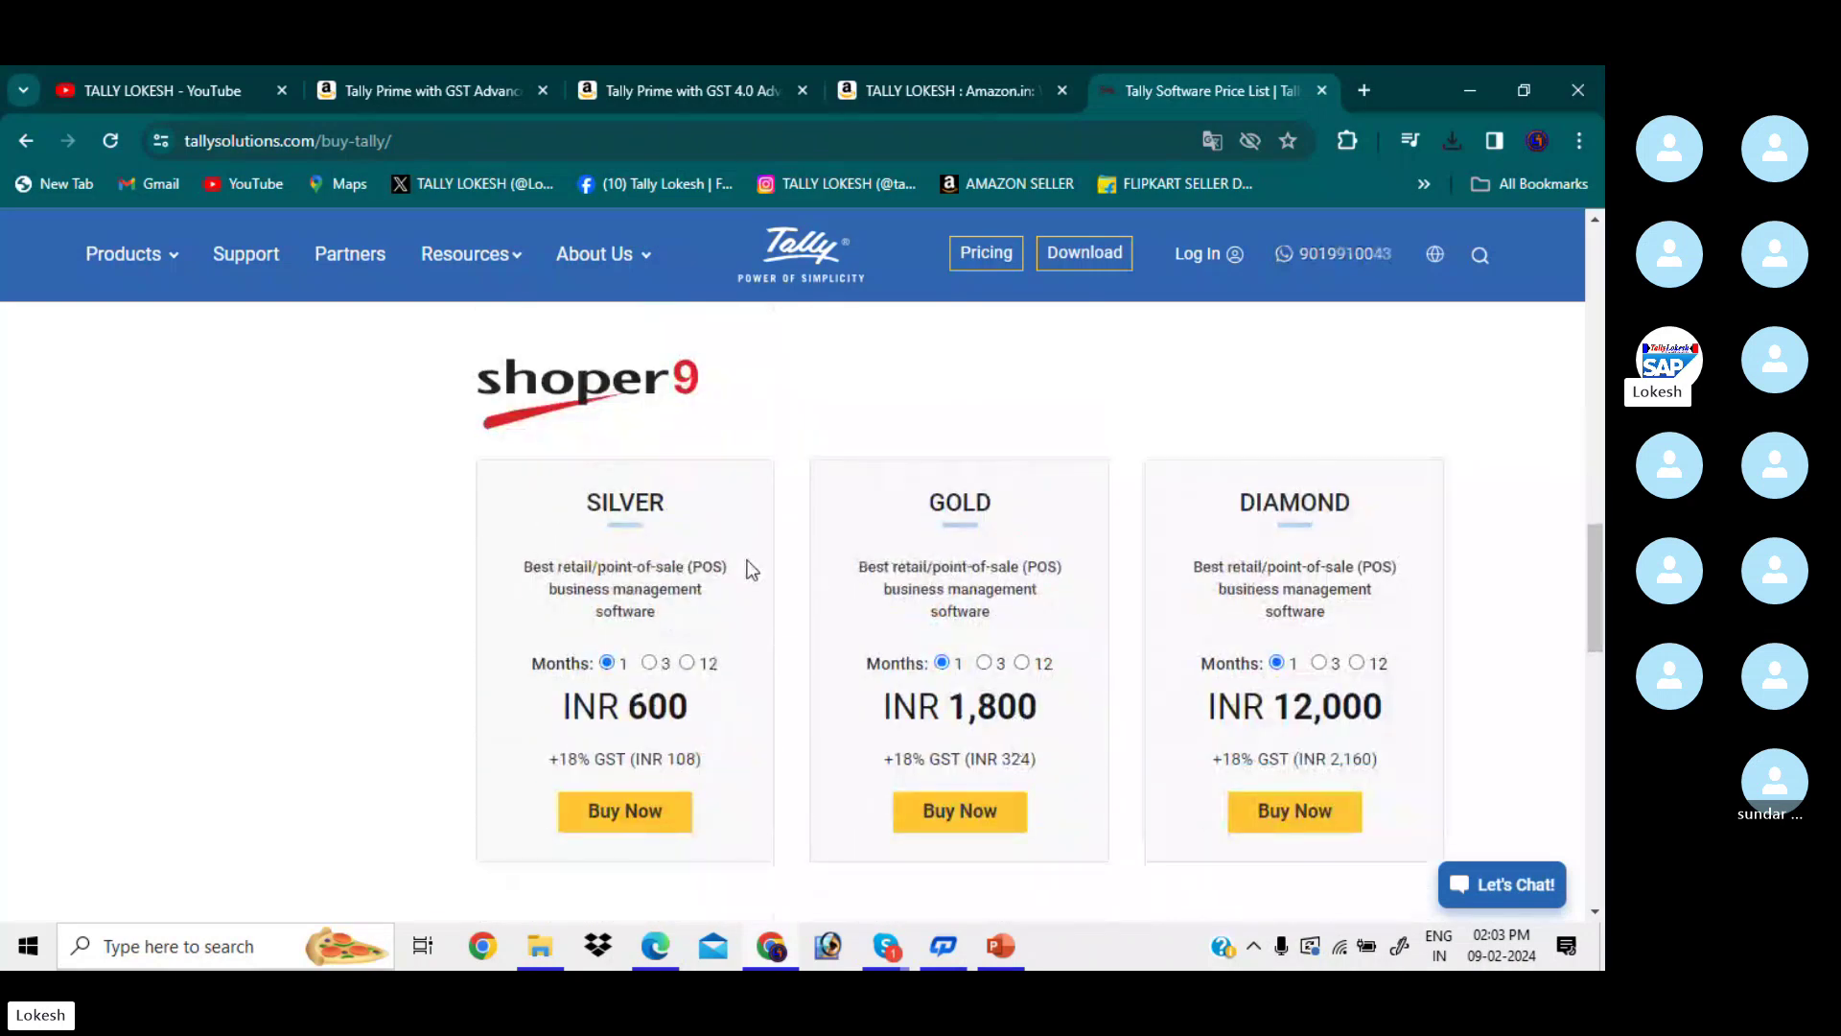
pyautogui.scroll(-1, 859, 525)
pyautogui.scroll(-5, 860, 523)
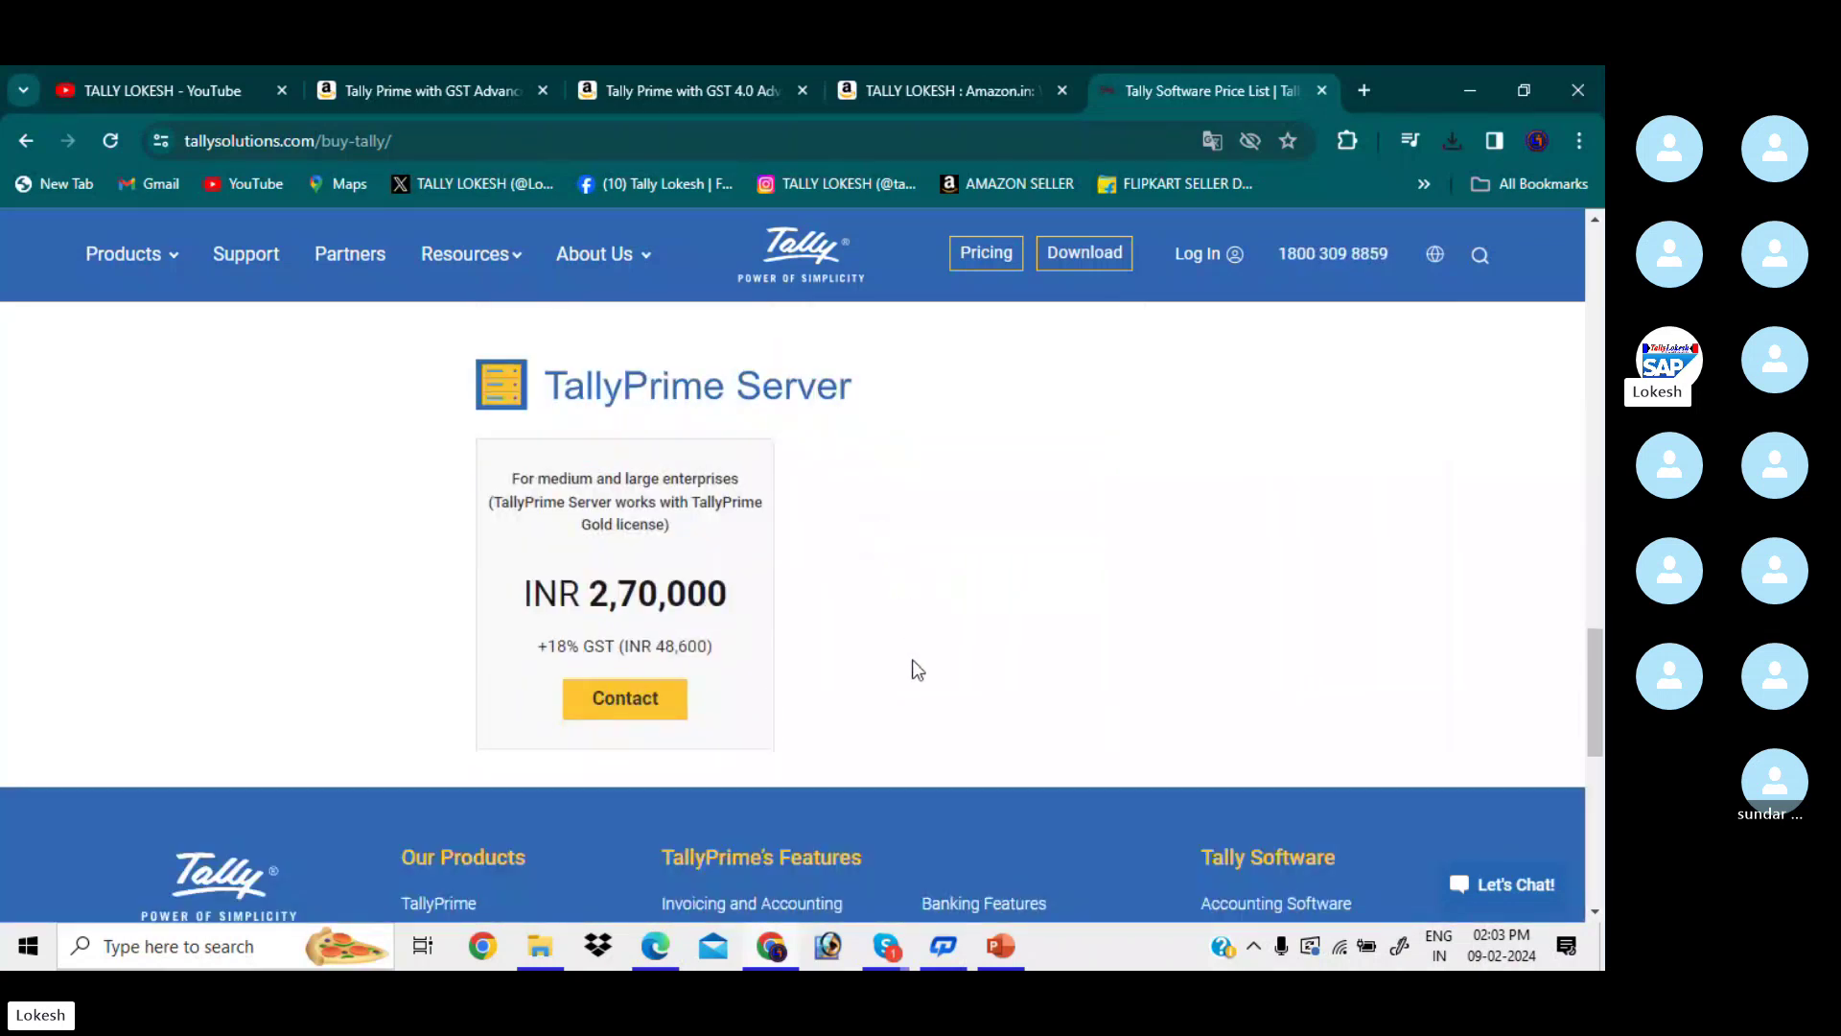
pyautogui.scroll(12, 916, 669)
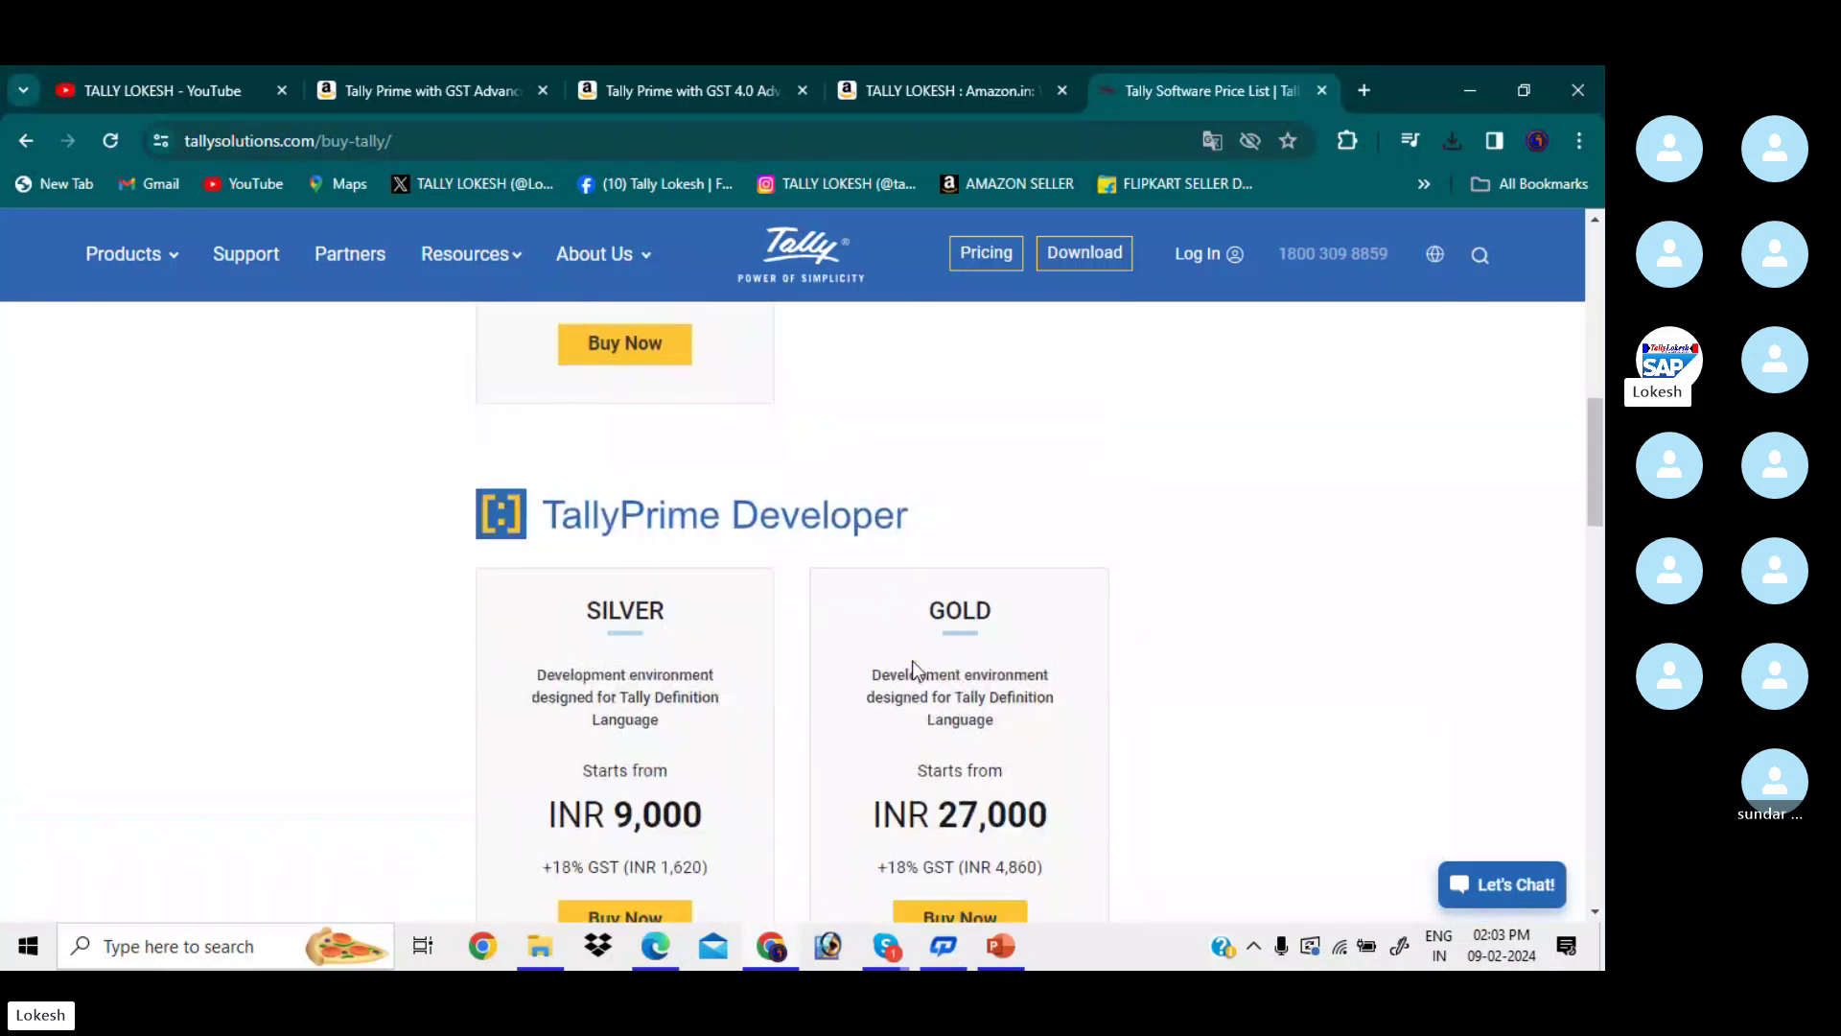
pyautogui.scroll(8, 913, 668)
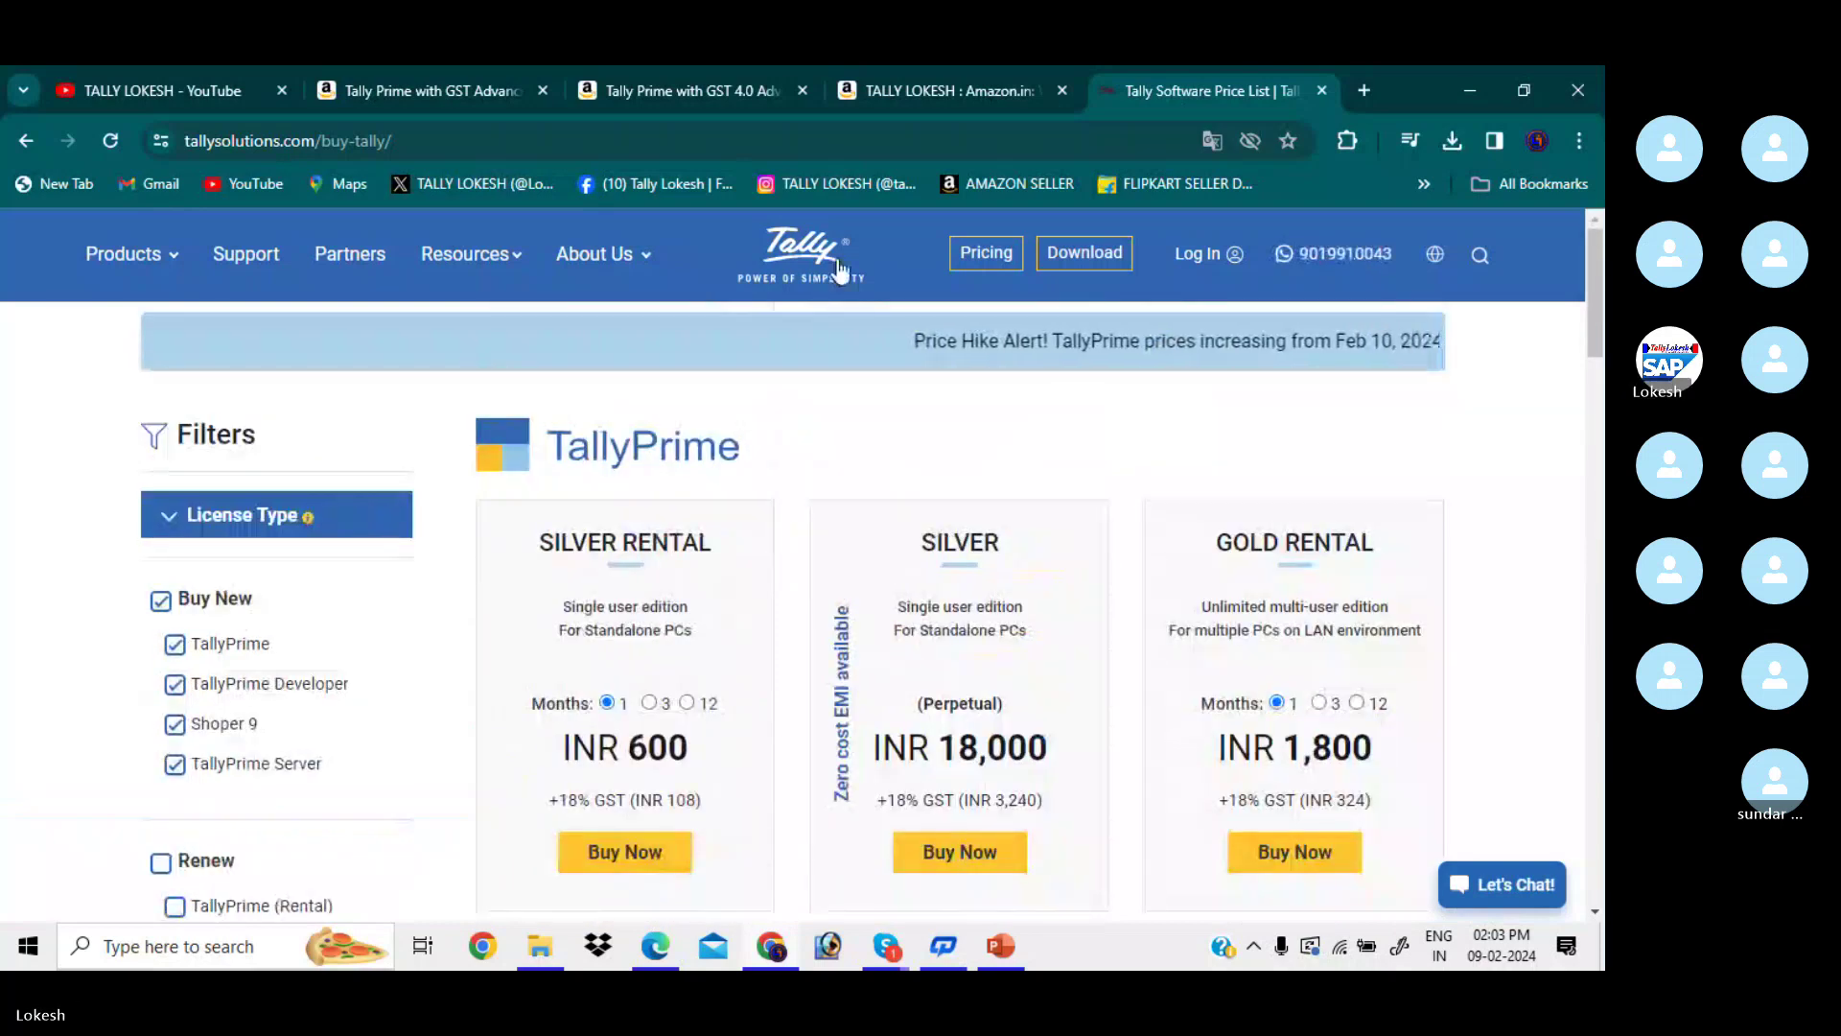
# - Delete the WhatsApp images, msme certificate preview and Python internship book from Downloads, then select setup (12)
pyautogui.click(540, 954)
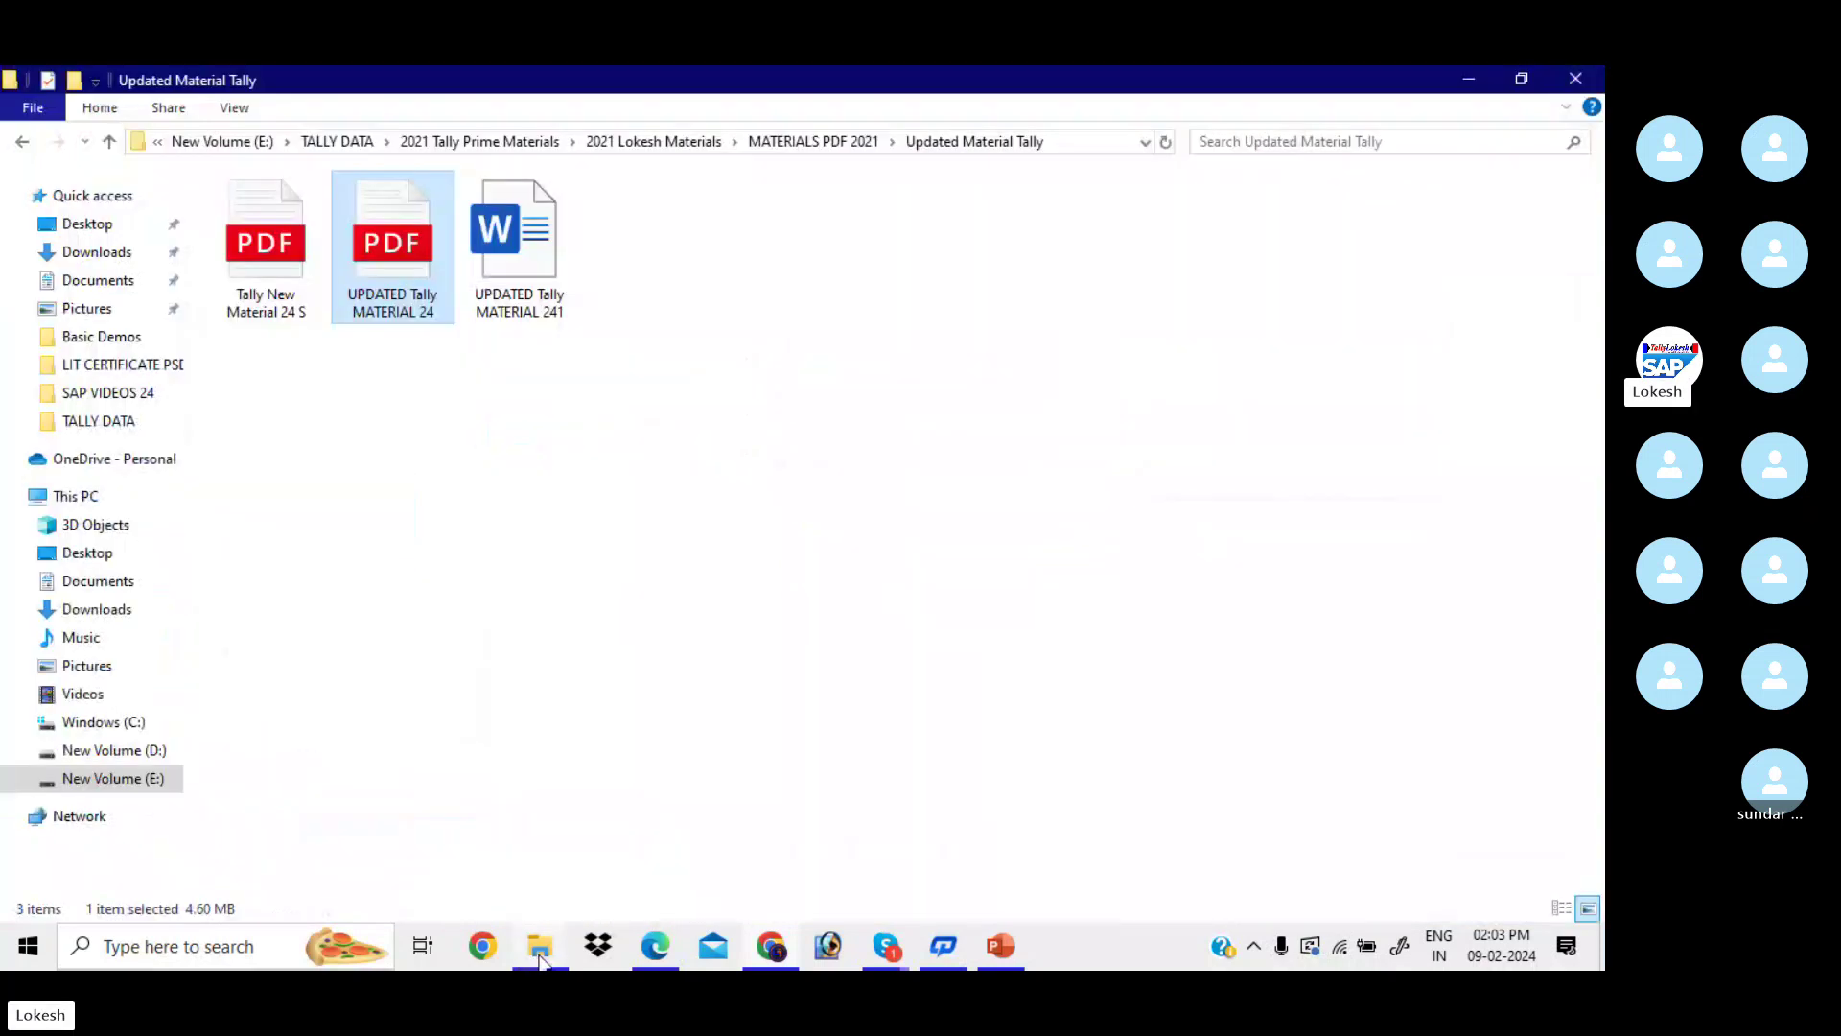
pyautogui.click(110, 252)
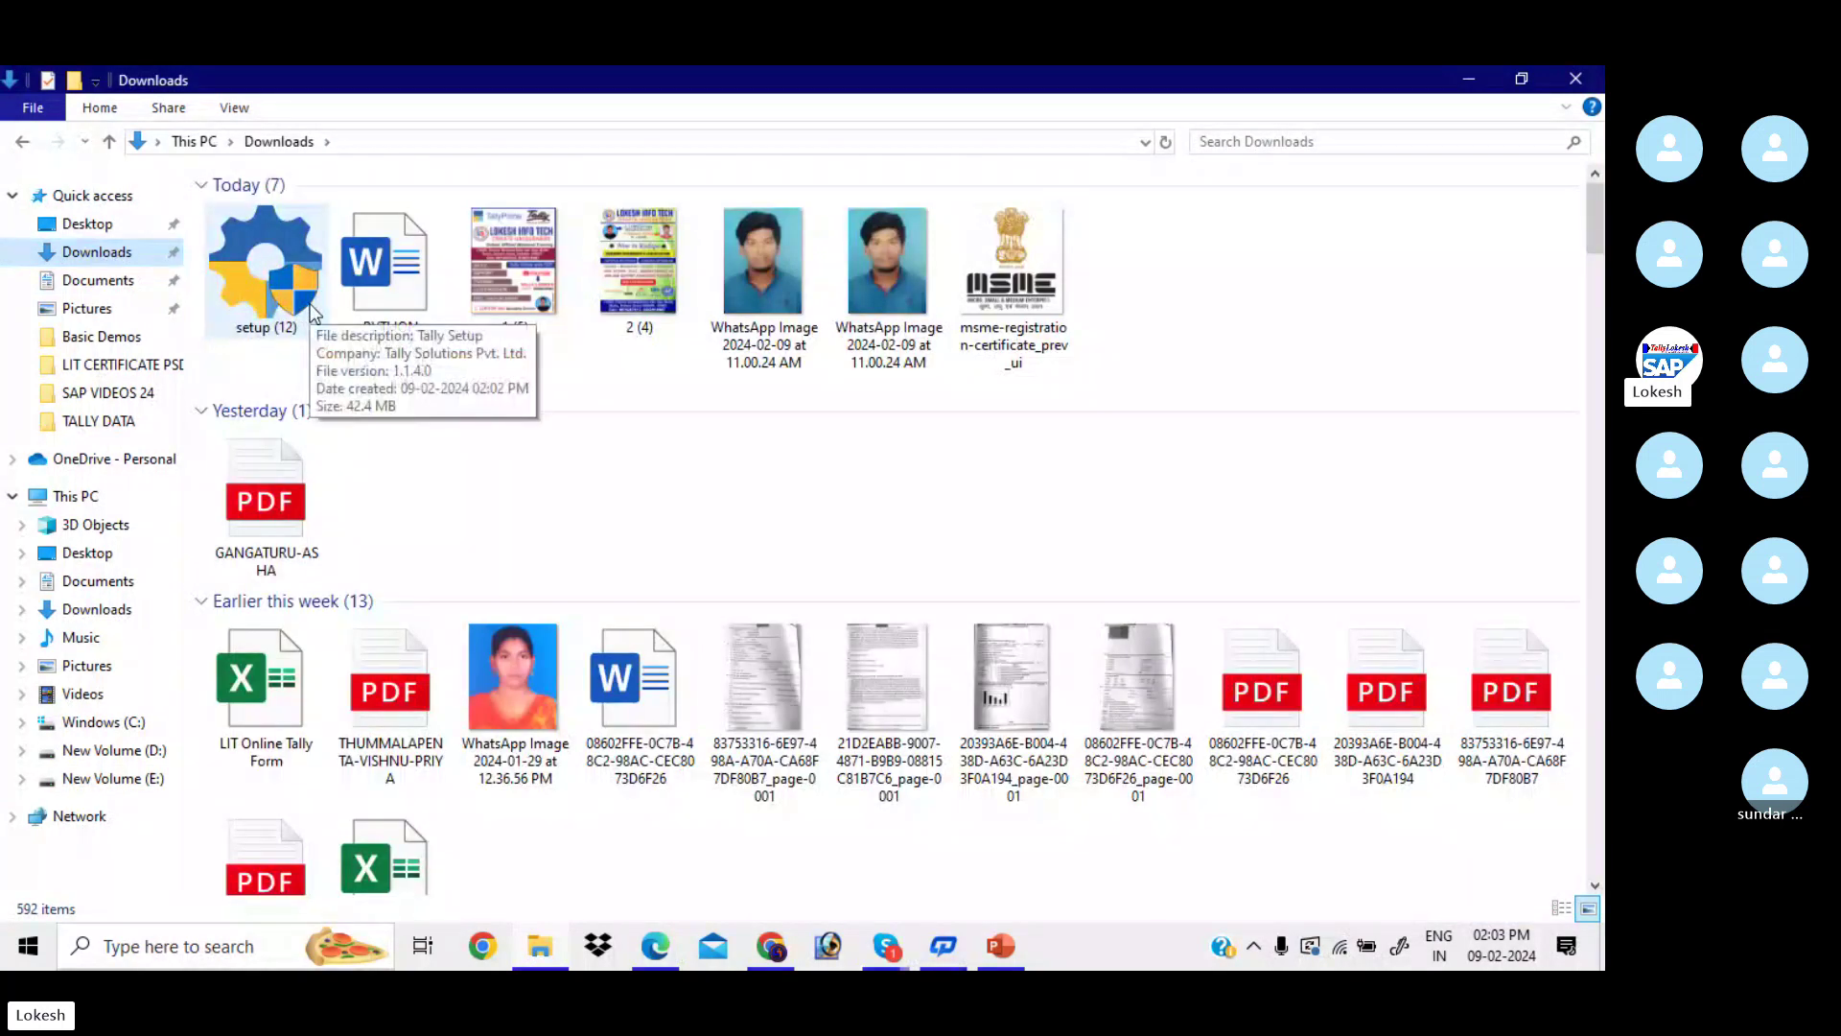
pyautogui.click(721, 278)
pyautogui.press('Delete')
pyautogui.press('Delete')
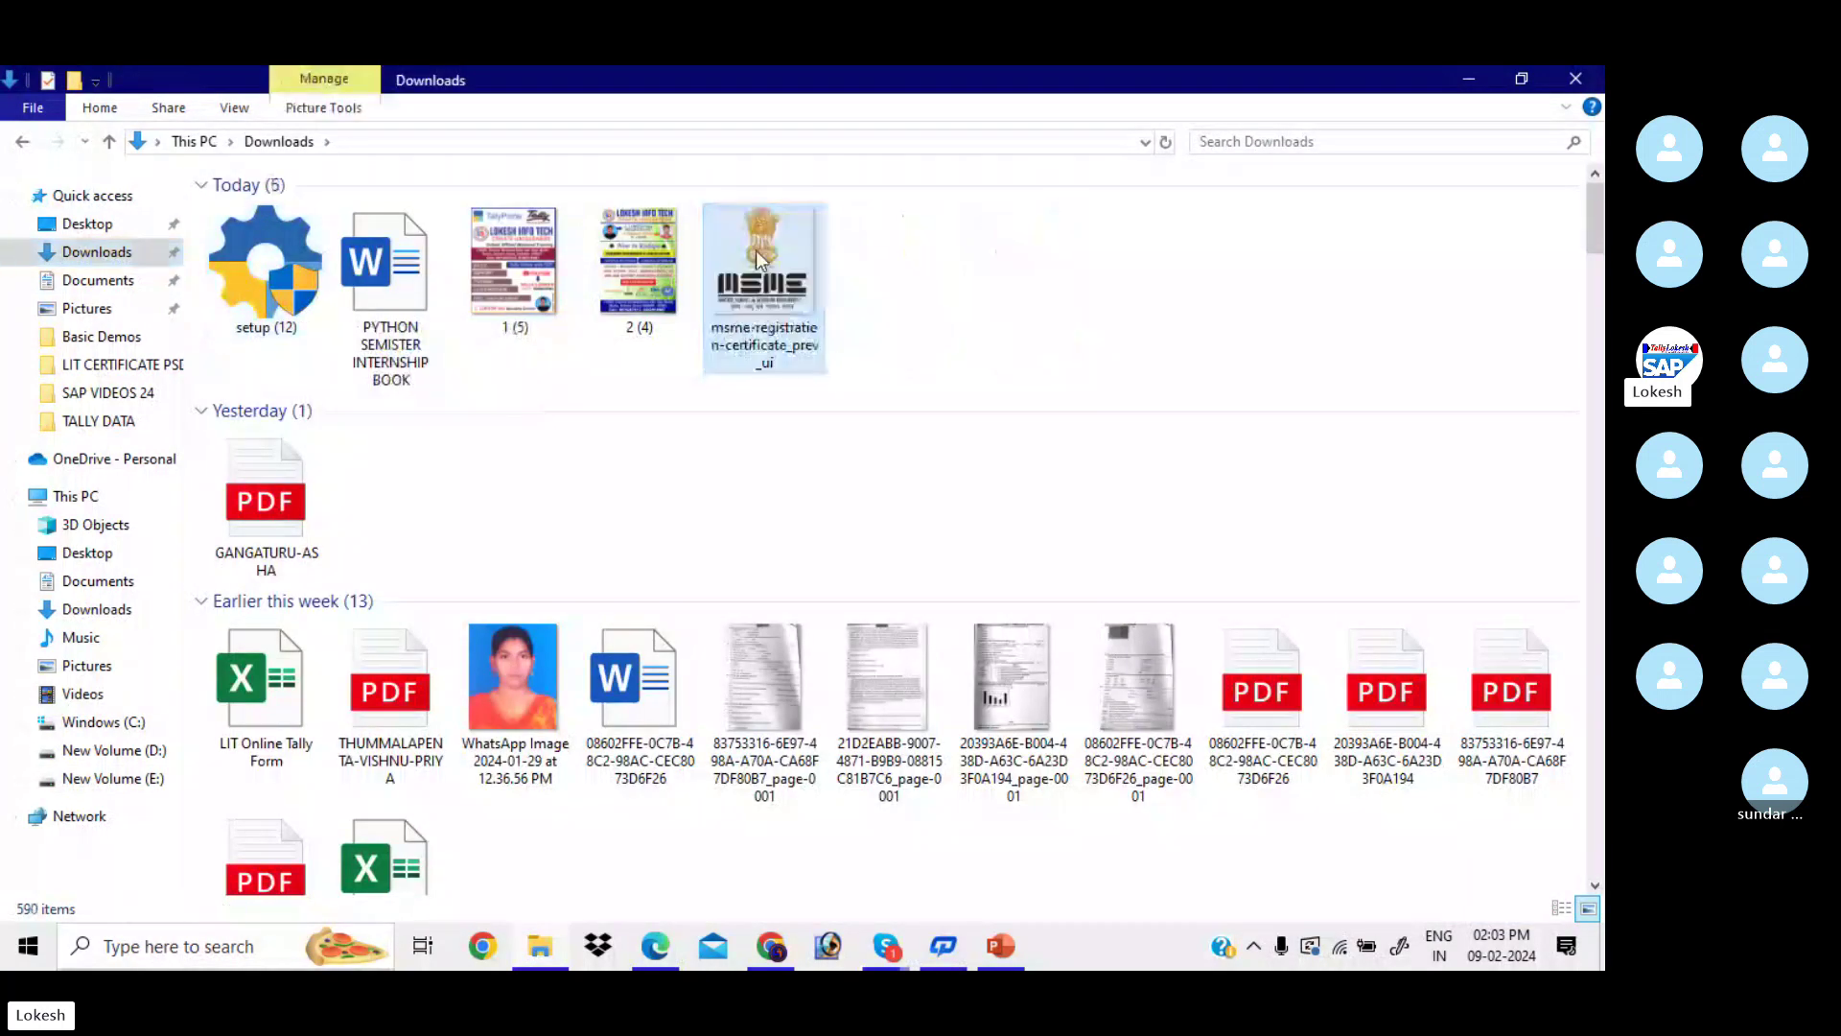
pyautogui.press('Delete')
pyautogui.click(383, 268)
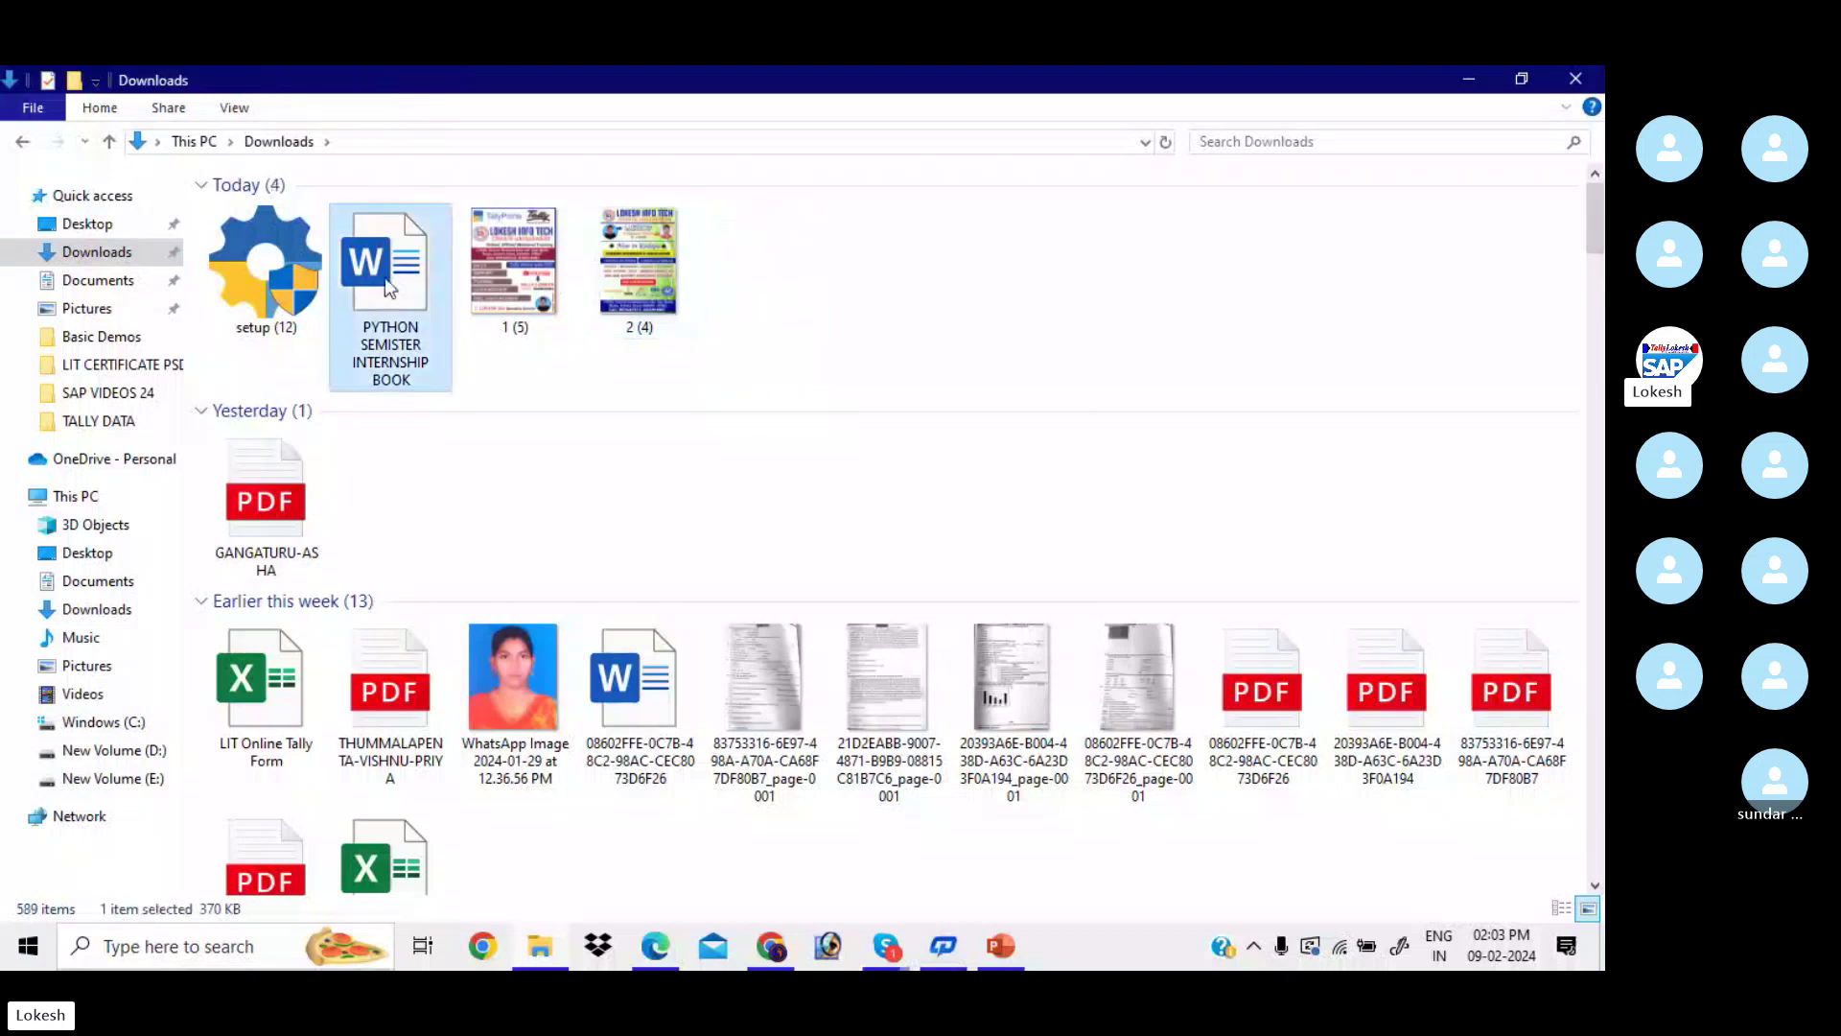
pyautogui.press('Delete')
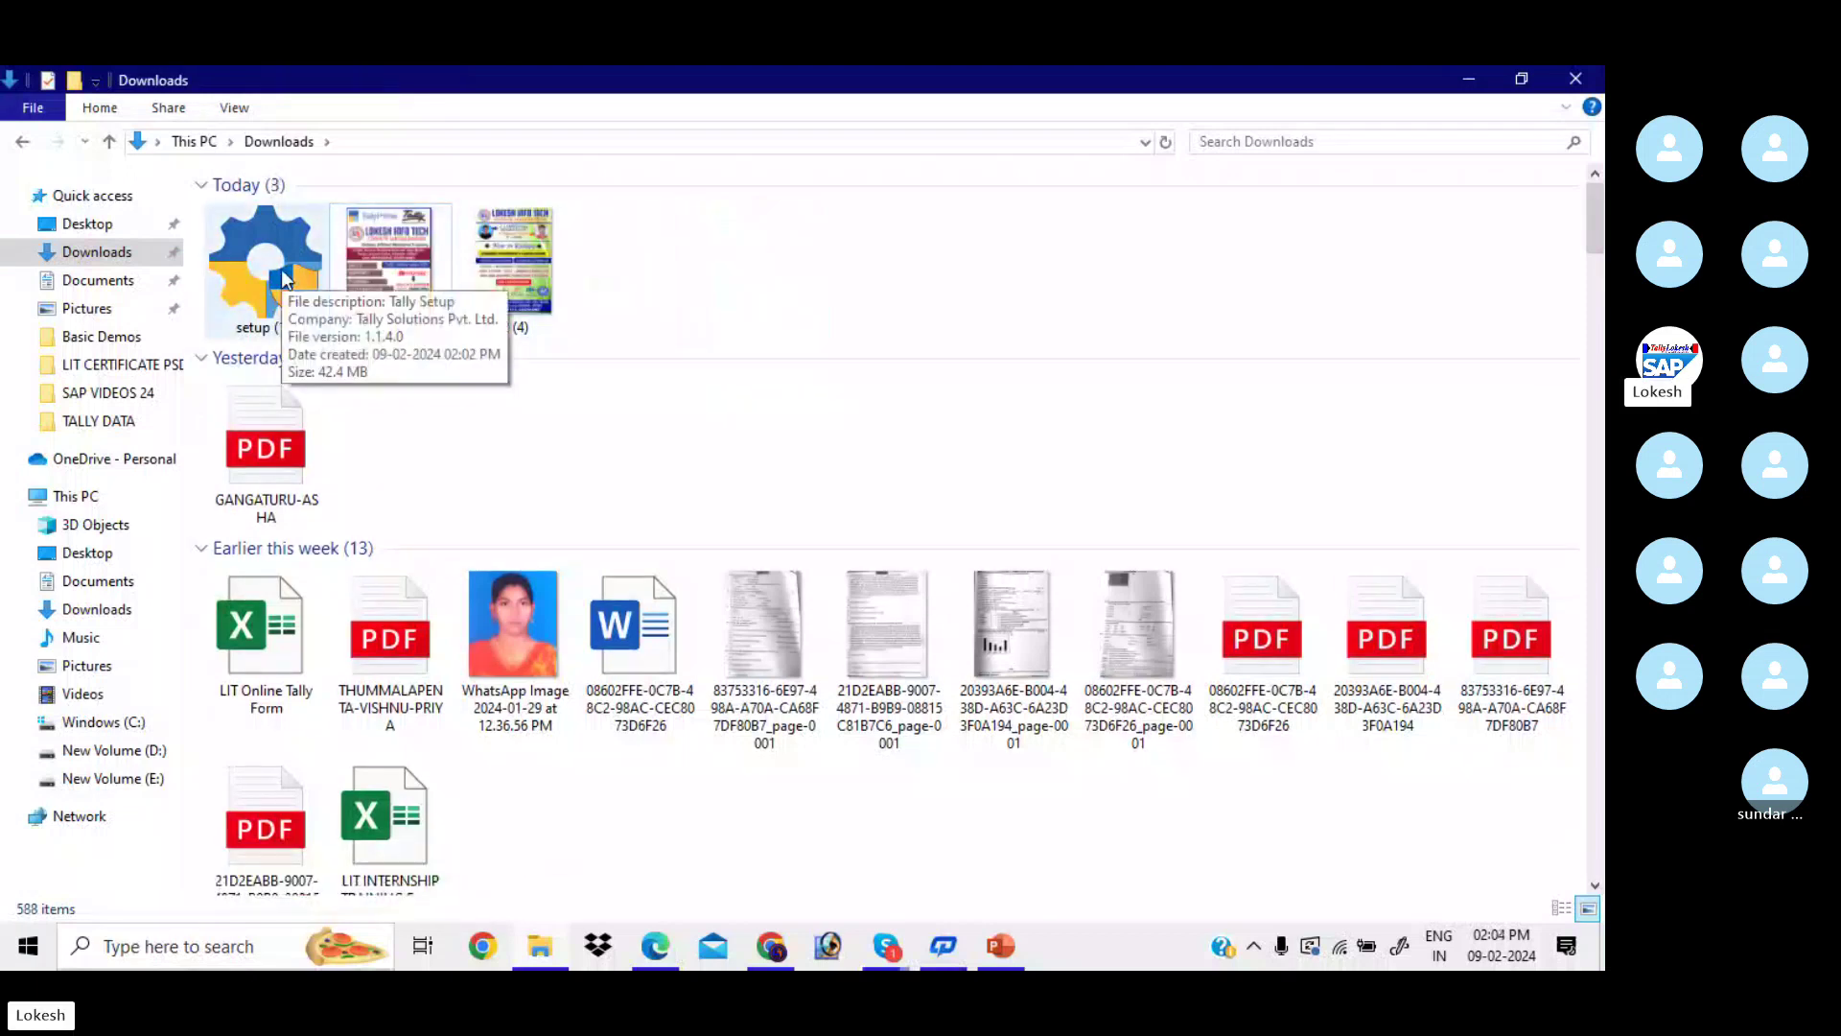
pyautogui.click(284, 278)
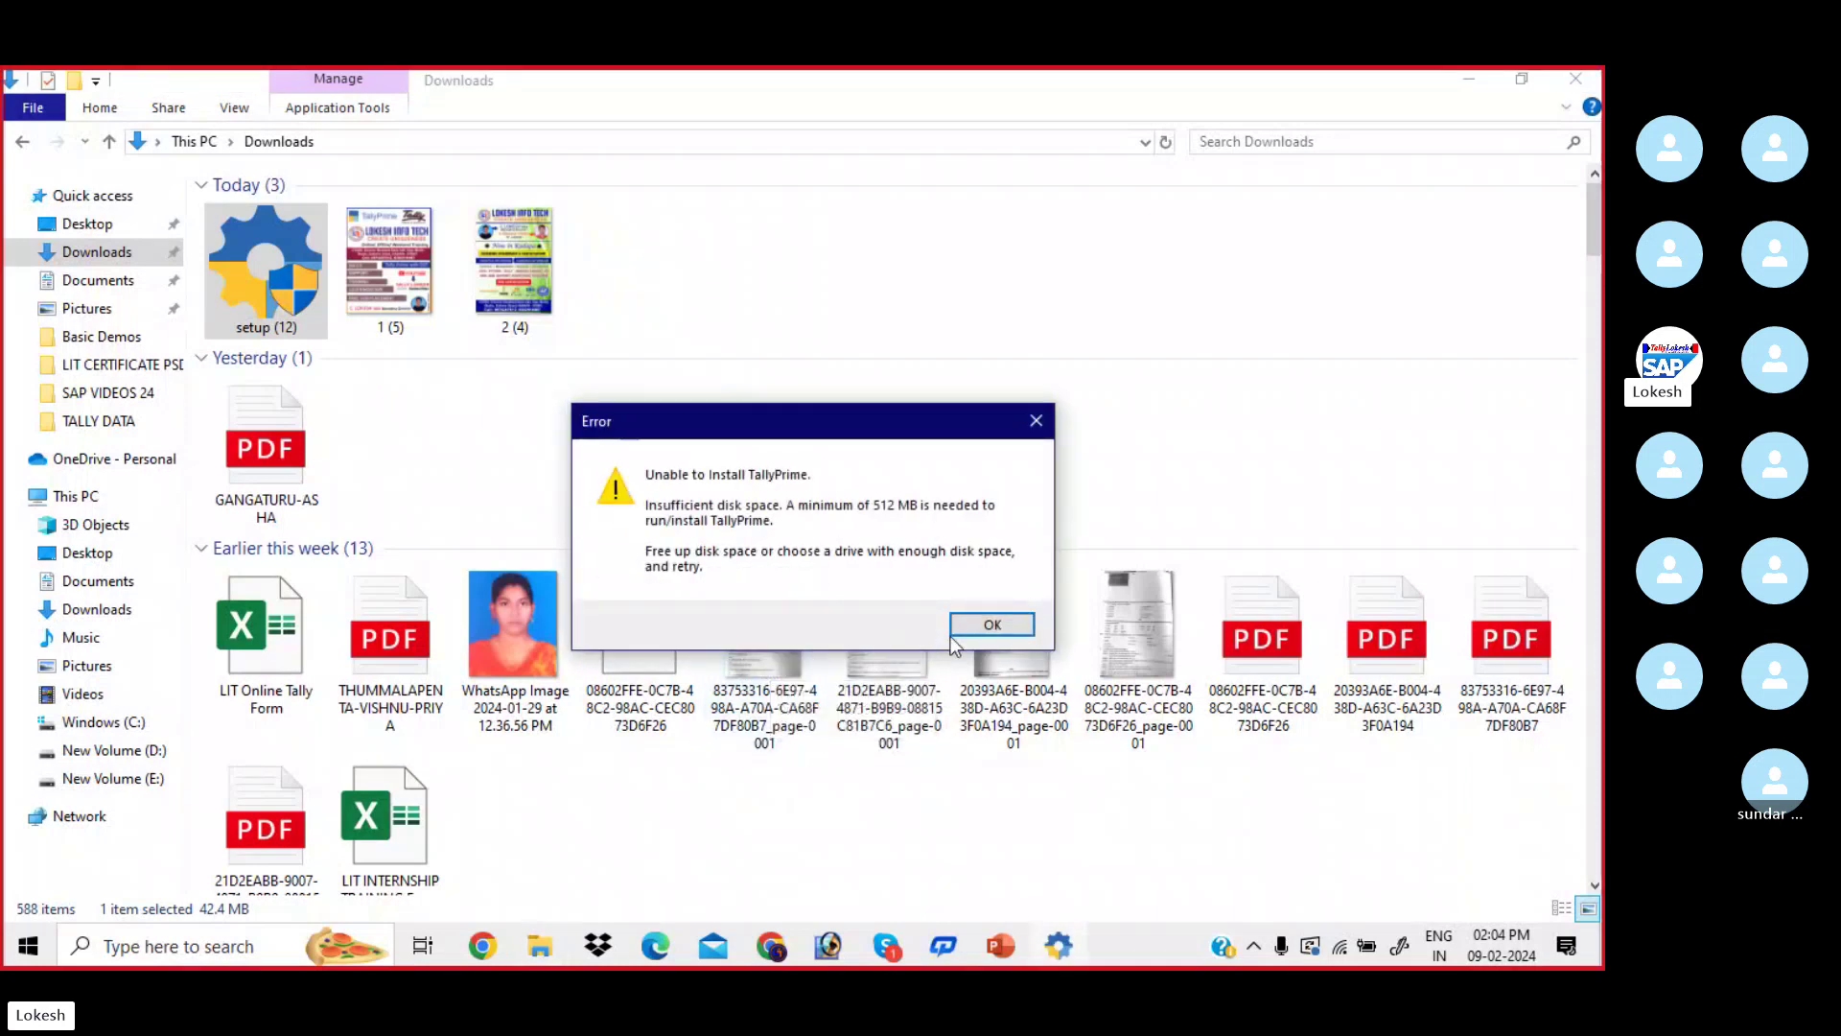
# - Dismiss the TallyPrime insufficient-disk-space error and go to the Desktop folder
pyautogui.click(988, 628)
pyautogui.click(1041, 431)
pyautogui.click(119, 226)
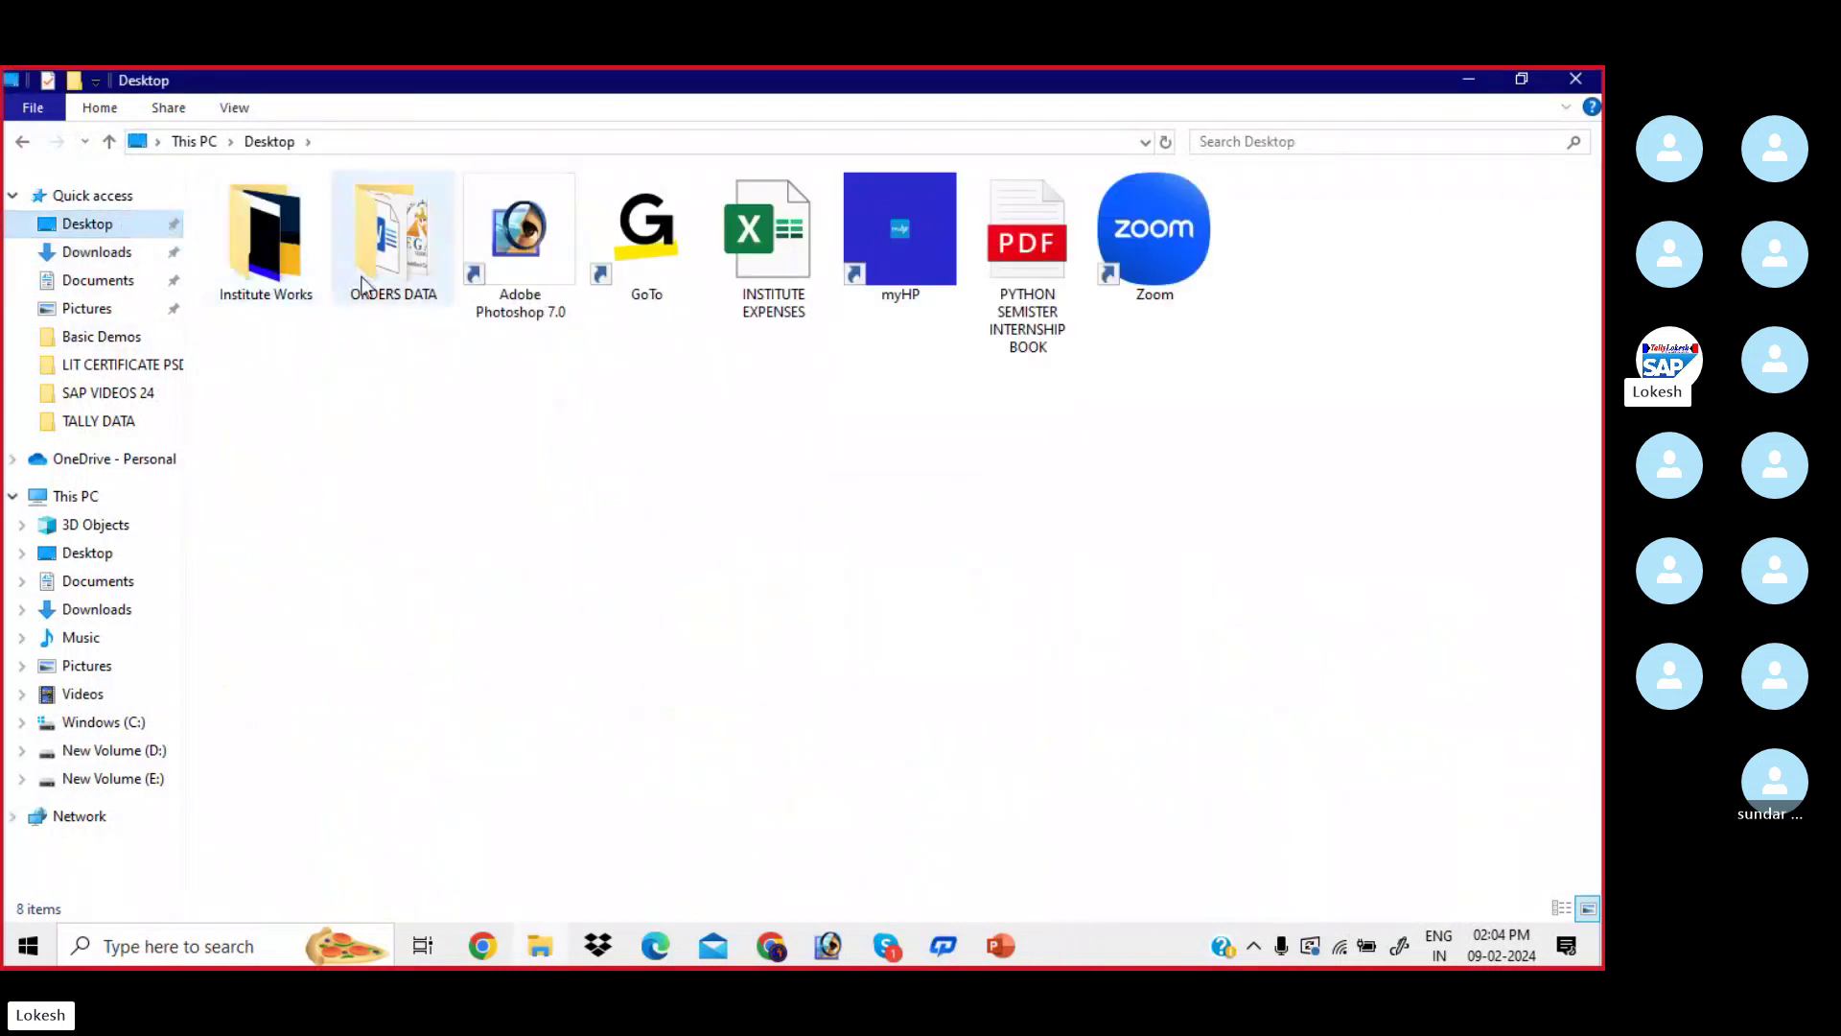
# - Delete the Python internship PDF, move Institute Works to New Volume (D:), then return to Downloads
pyautogui.click(282, 291)
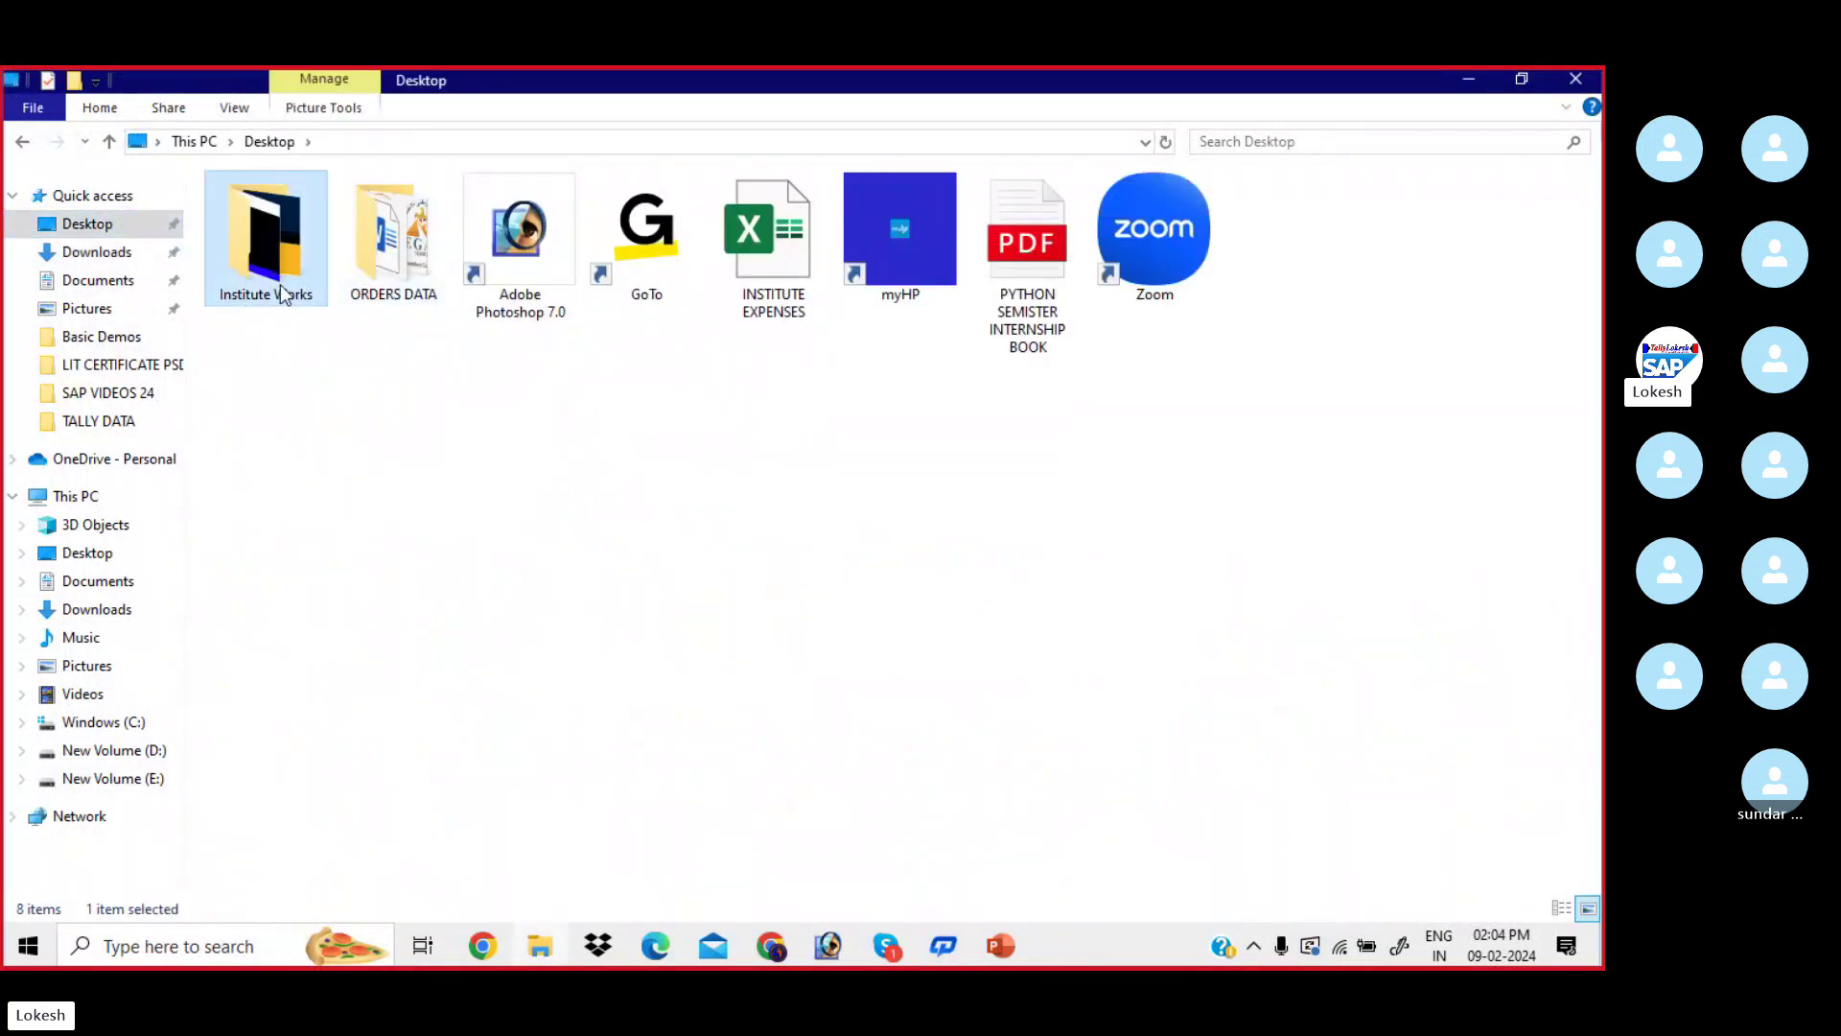
pyautogui.click(1000, 300)
pyautogui.press('Delete')
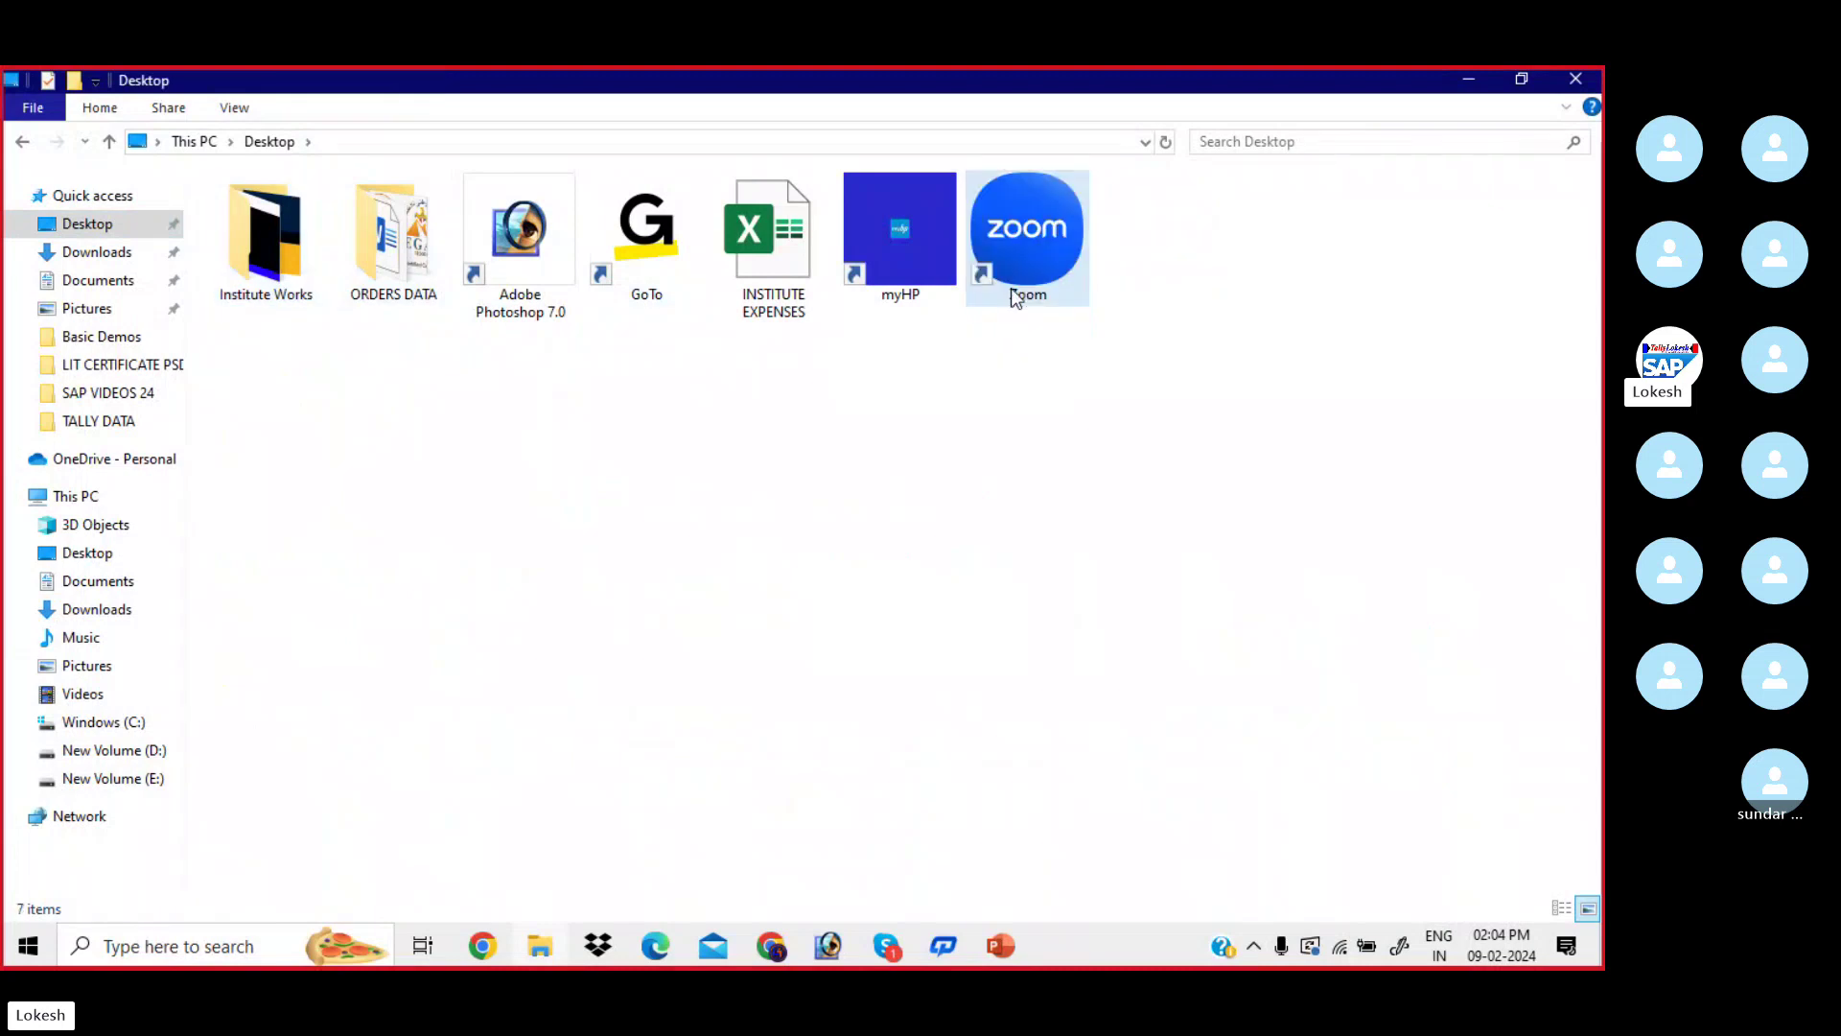
pyautogui.click(301, 288)
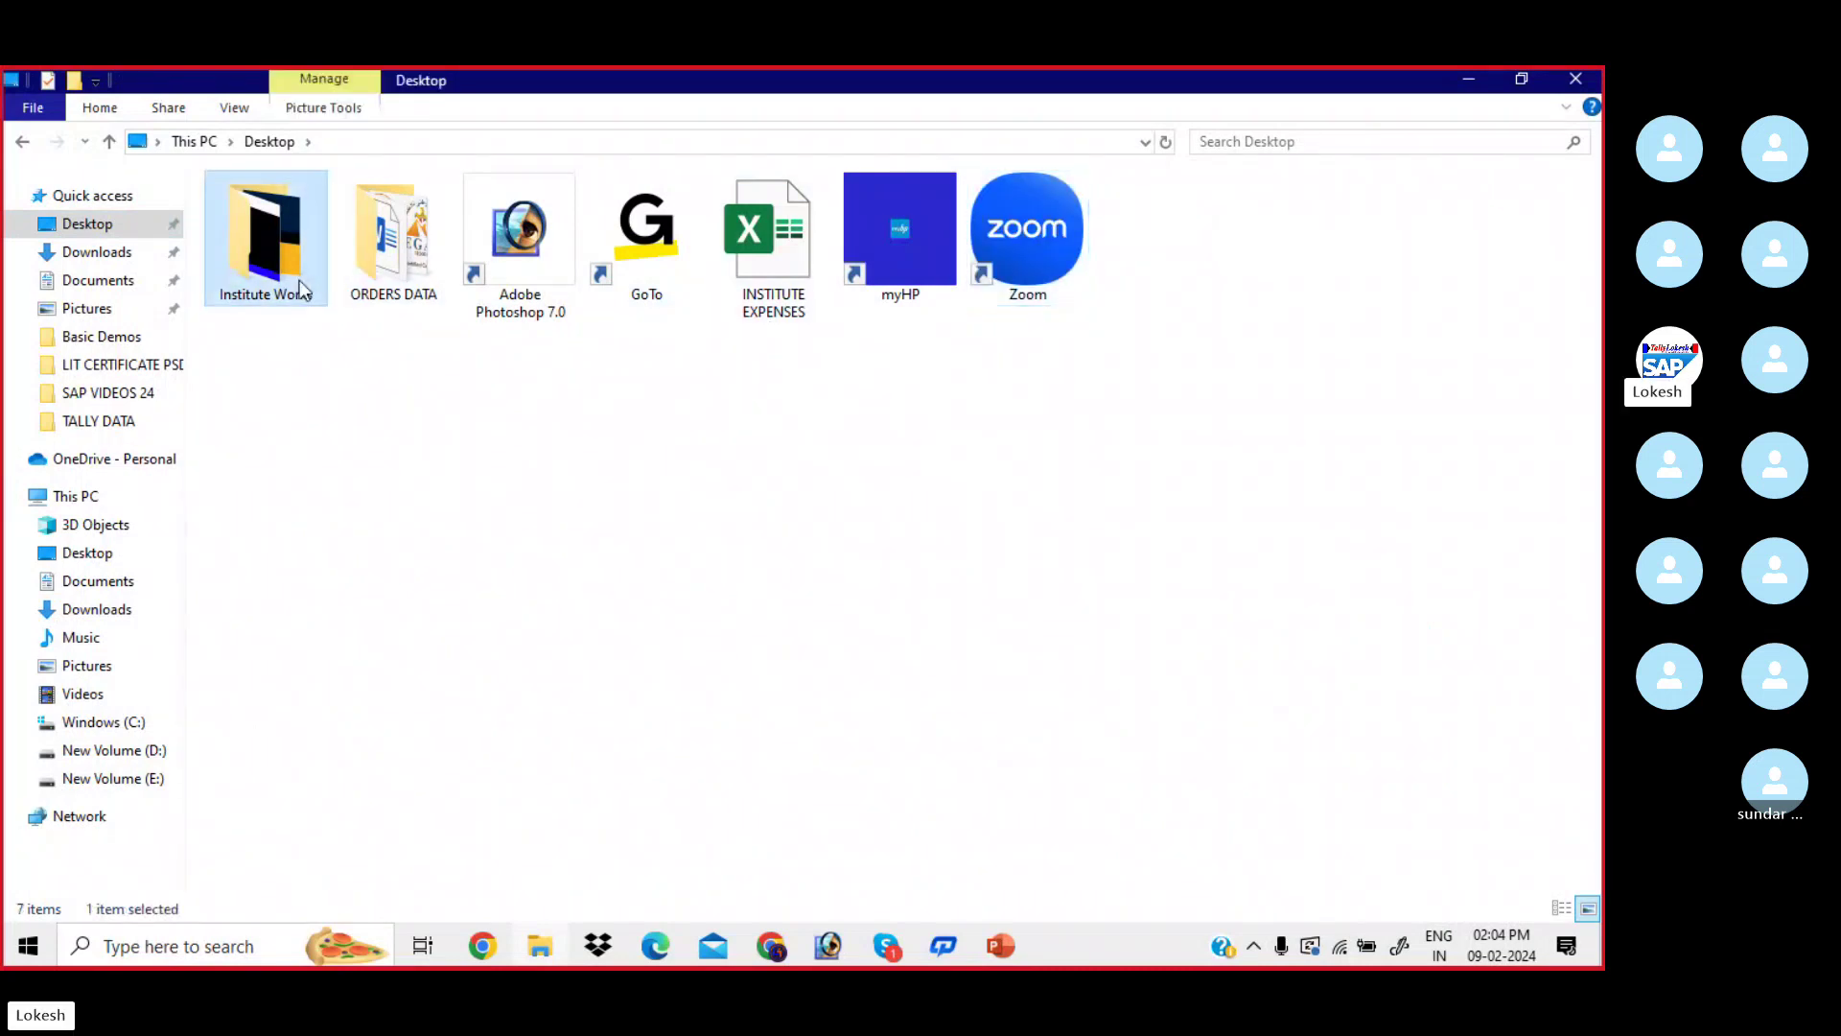
pyautogui.click(169, 760)
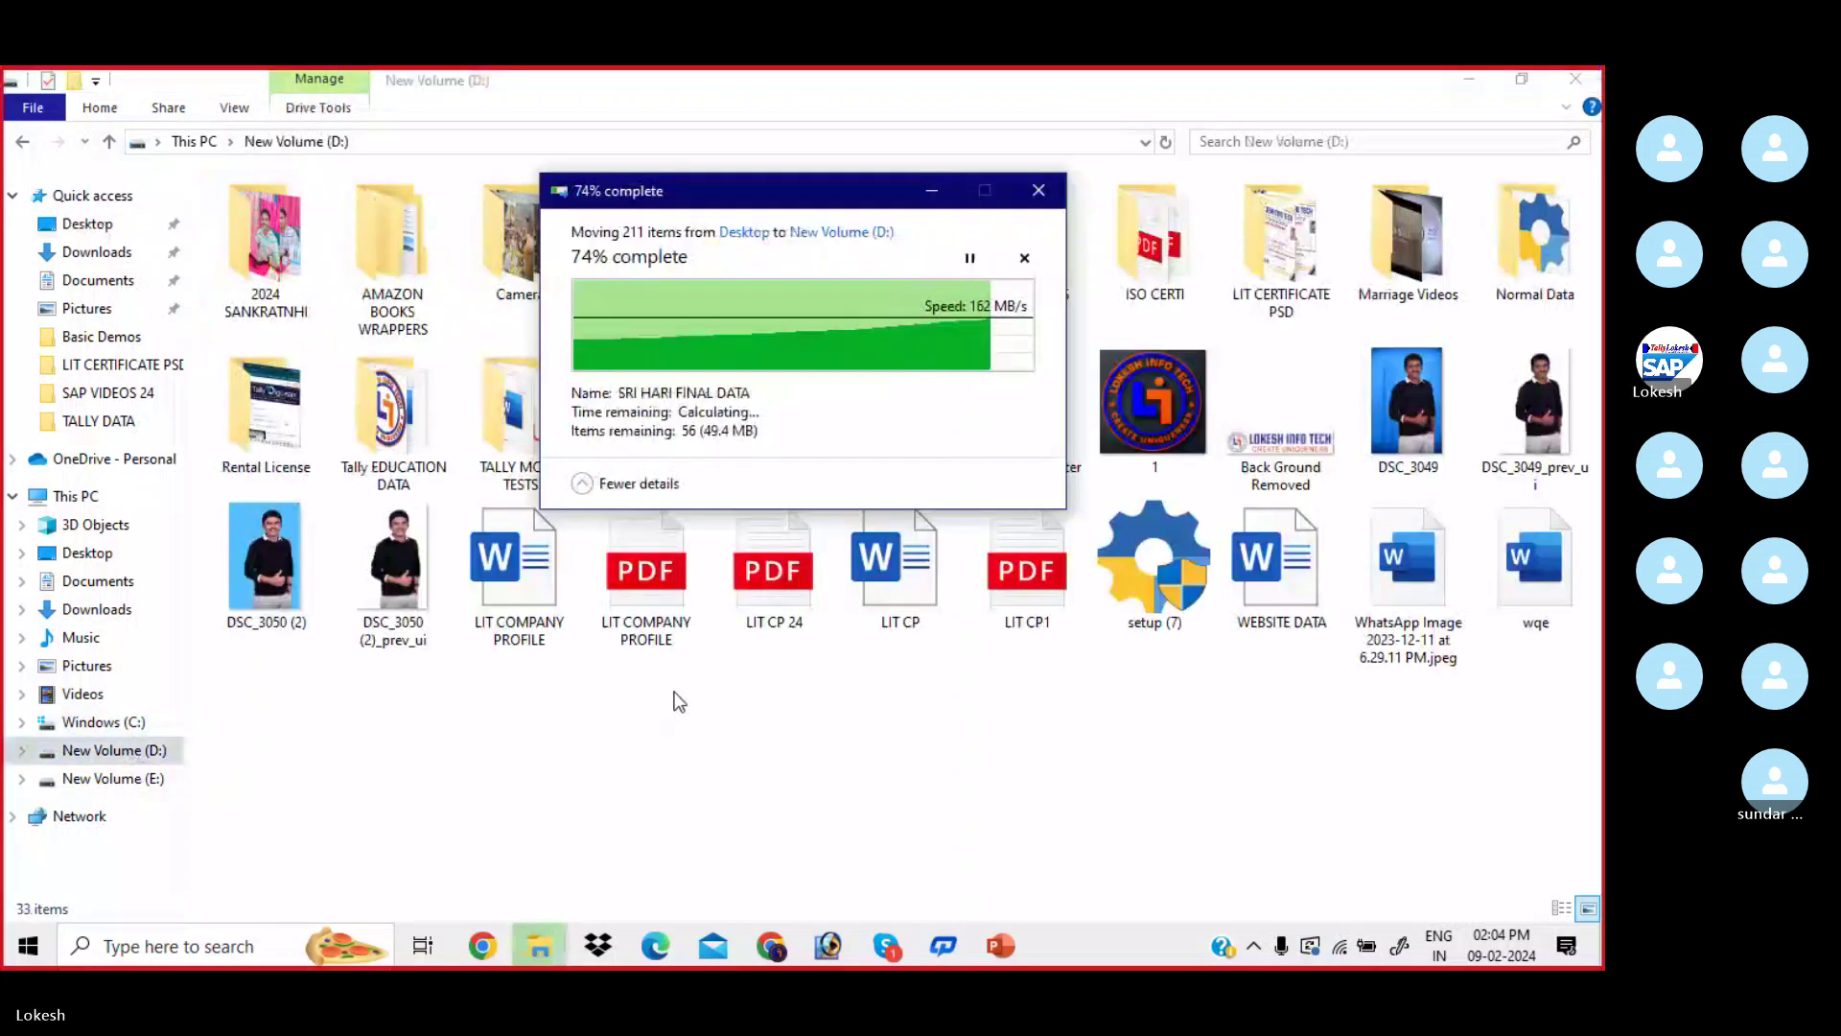
pyautogui.click(130, 228)
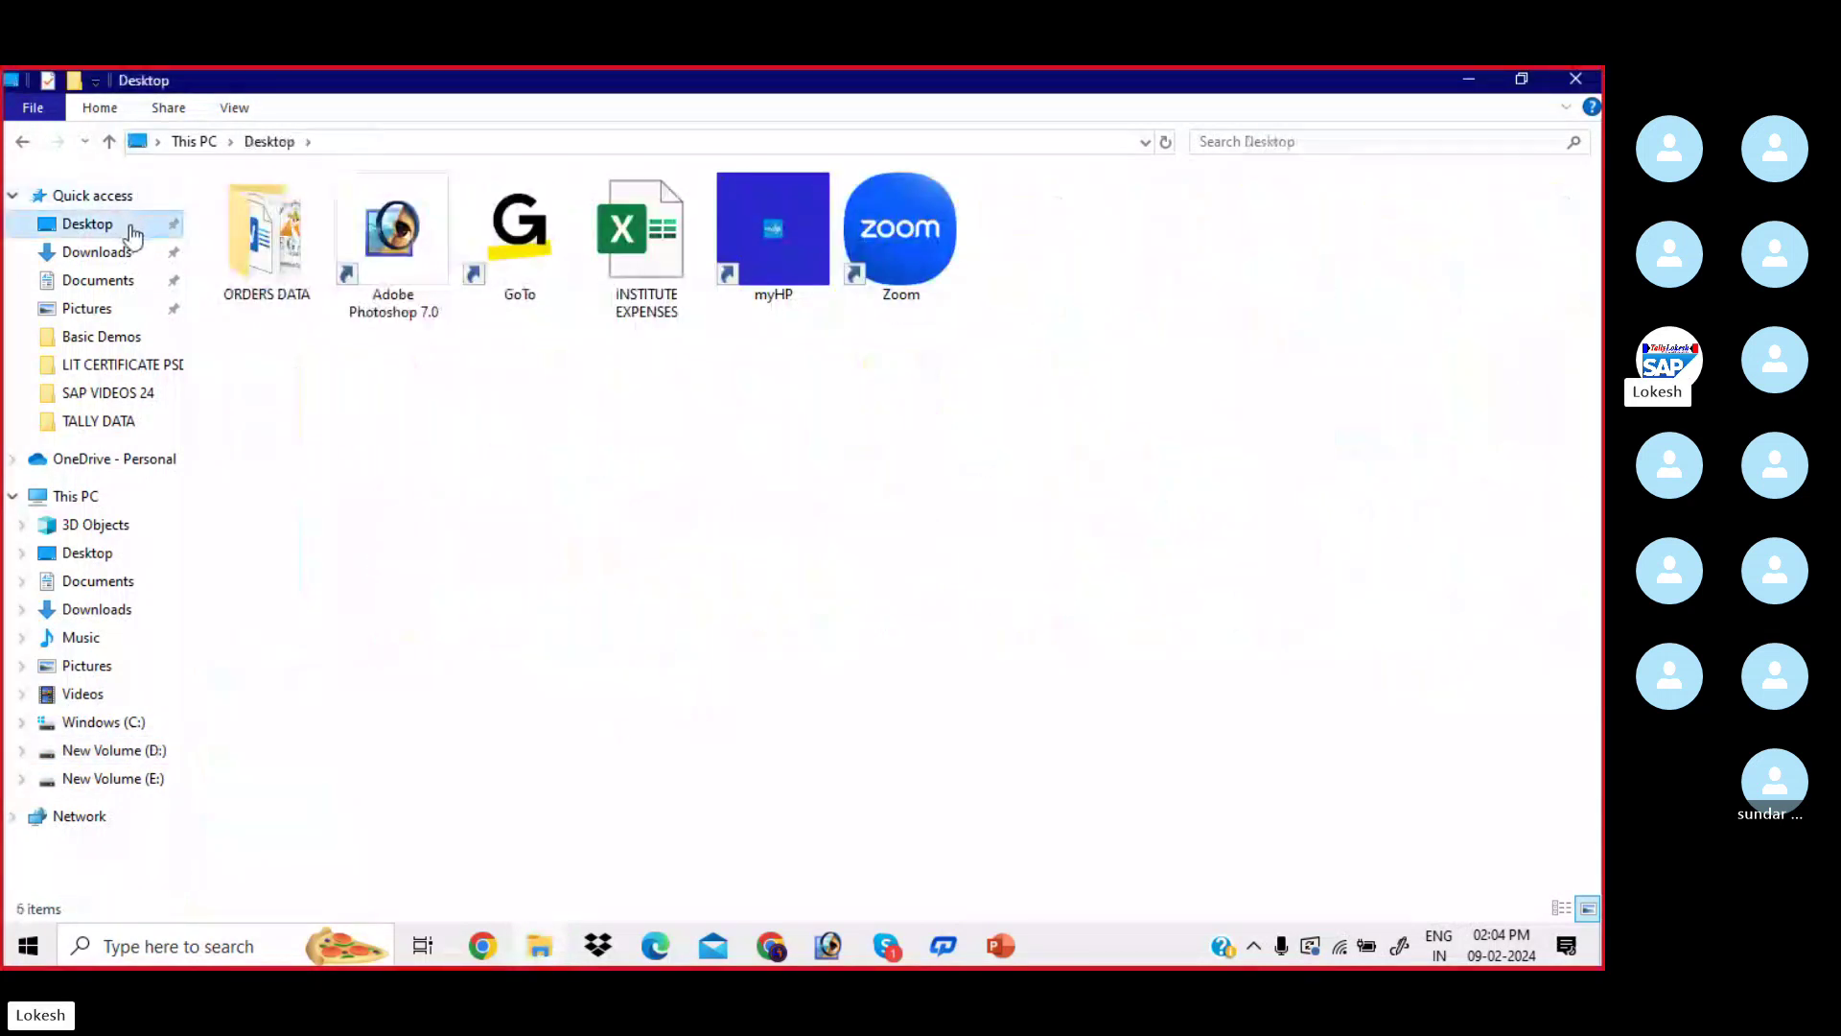
pyautogui.click(117, 252)
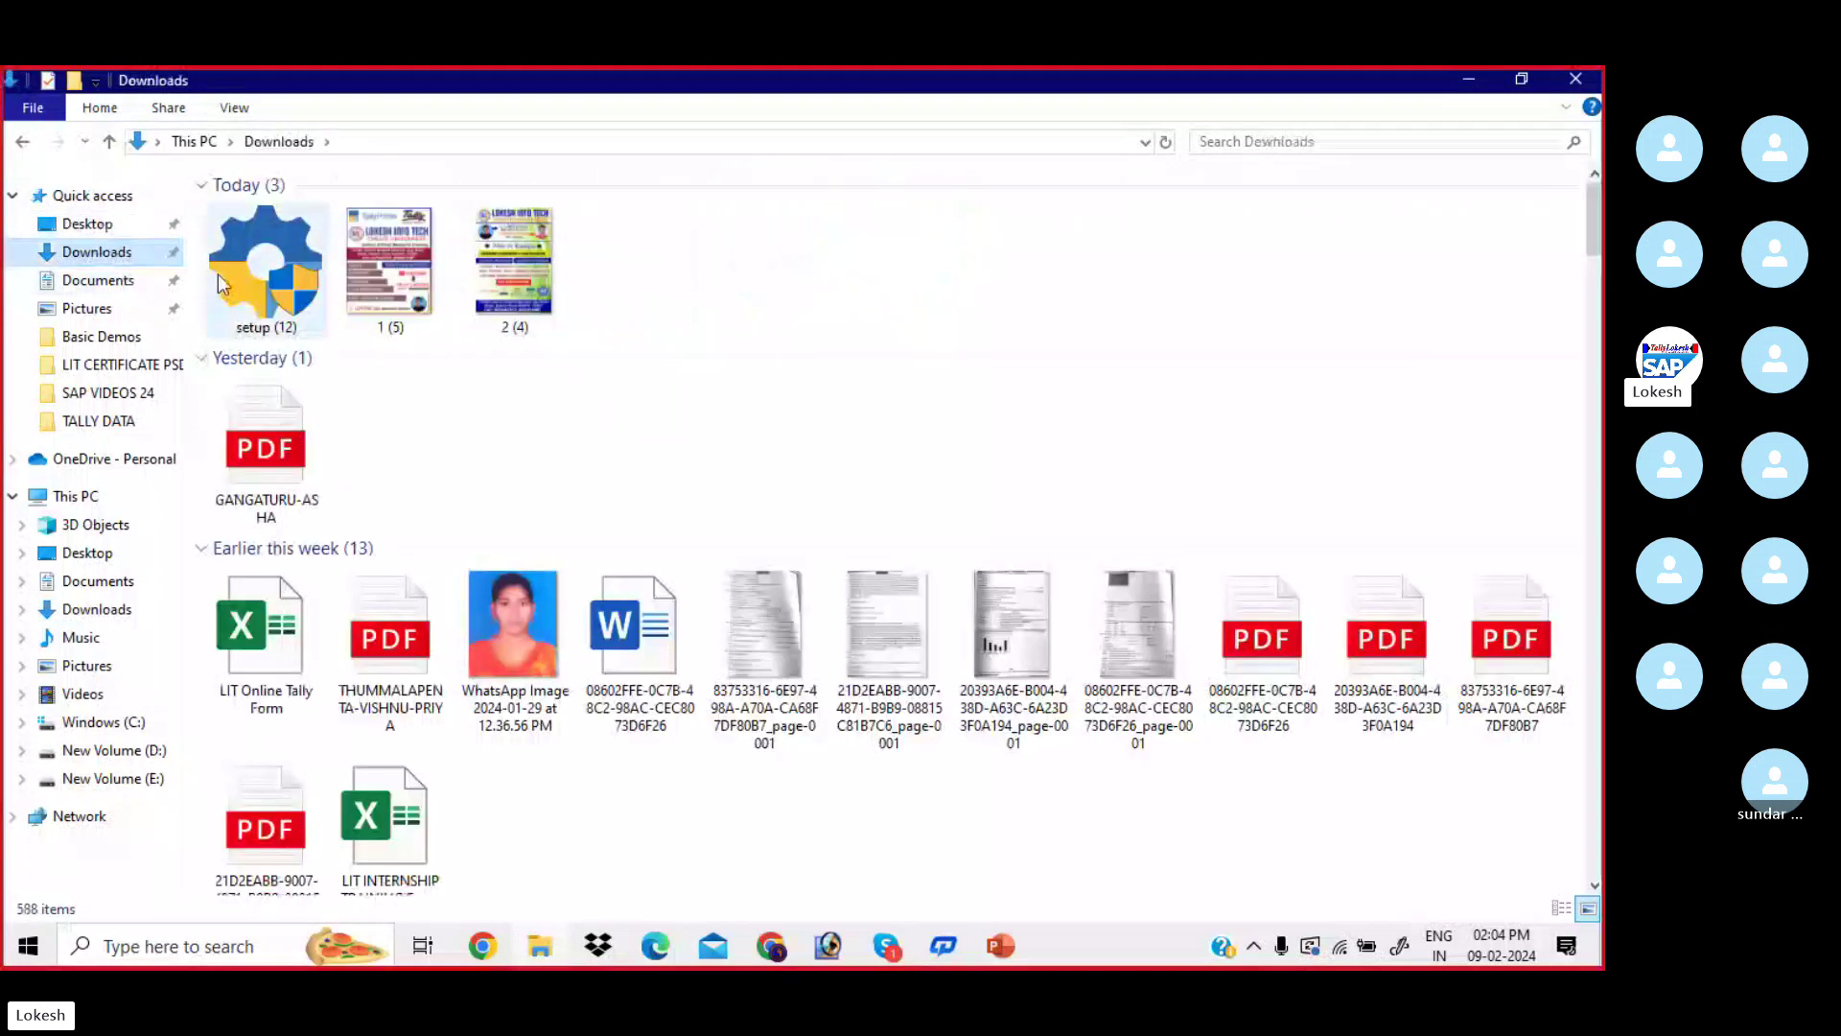
# - Begin a new TallyPrime 4.0 install from setup (12), then abandon it and quit Setup Manager
pyautogui.click(276, 268)
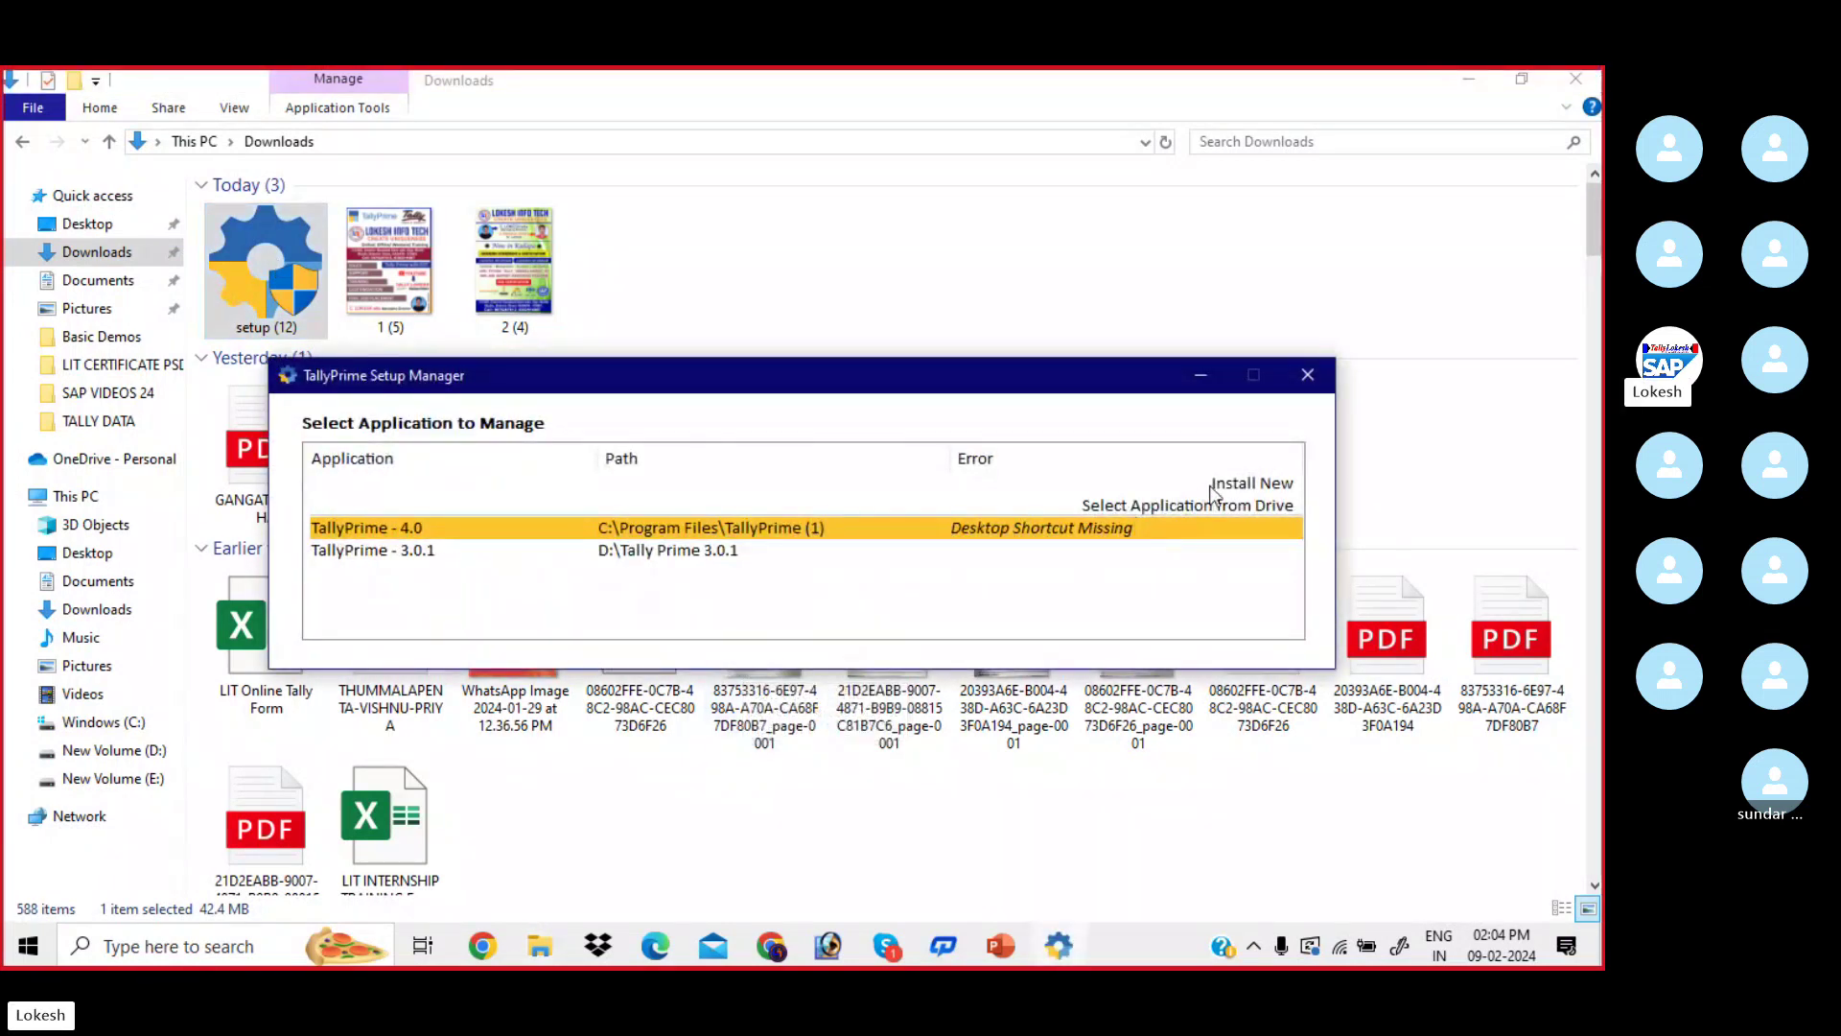
pyautogui.click(1218, 486)
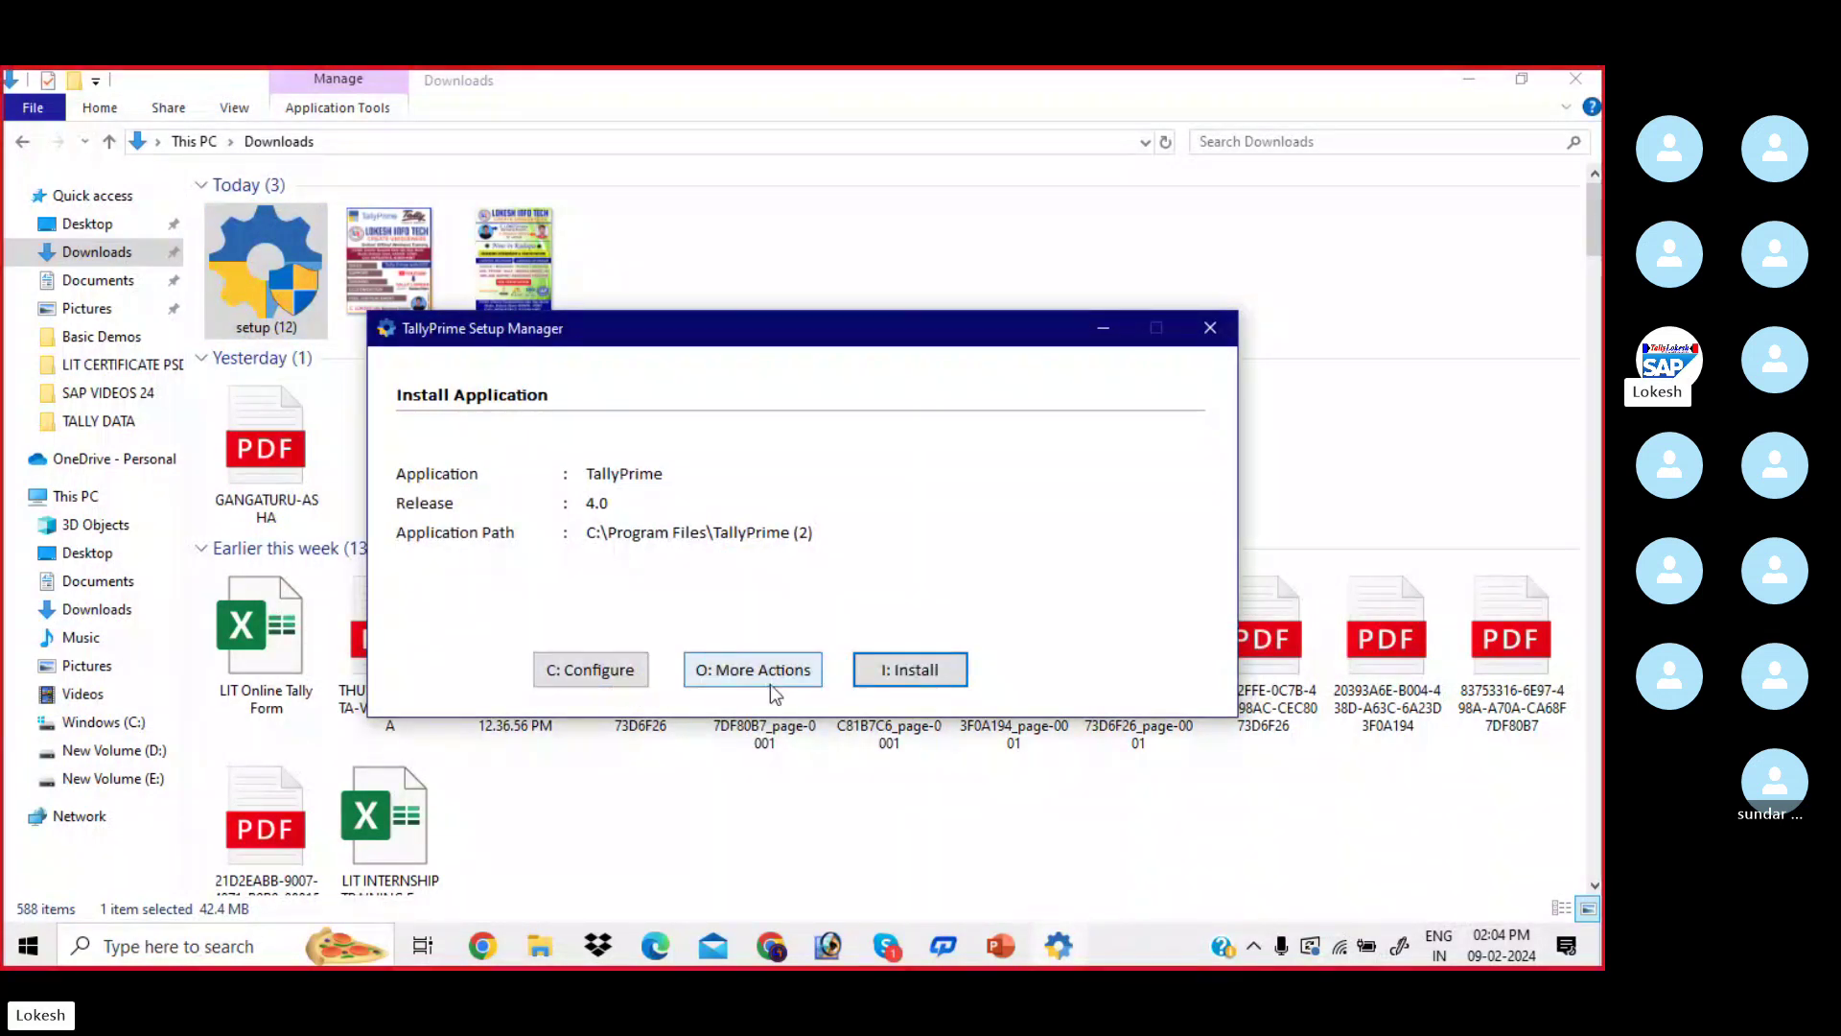
pyautogui.click(926, 681)
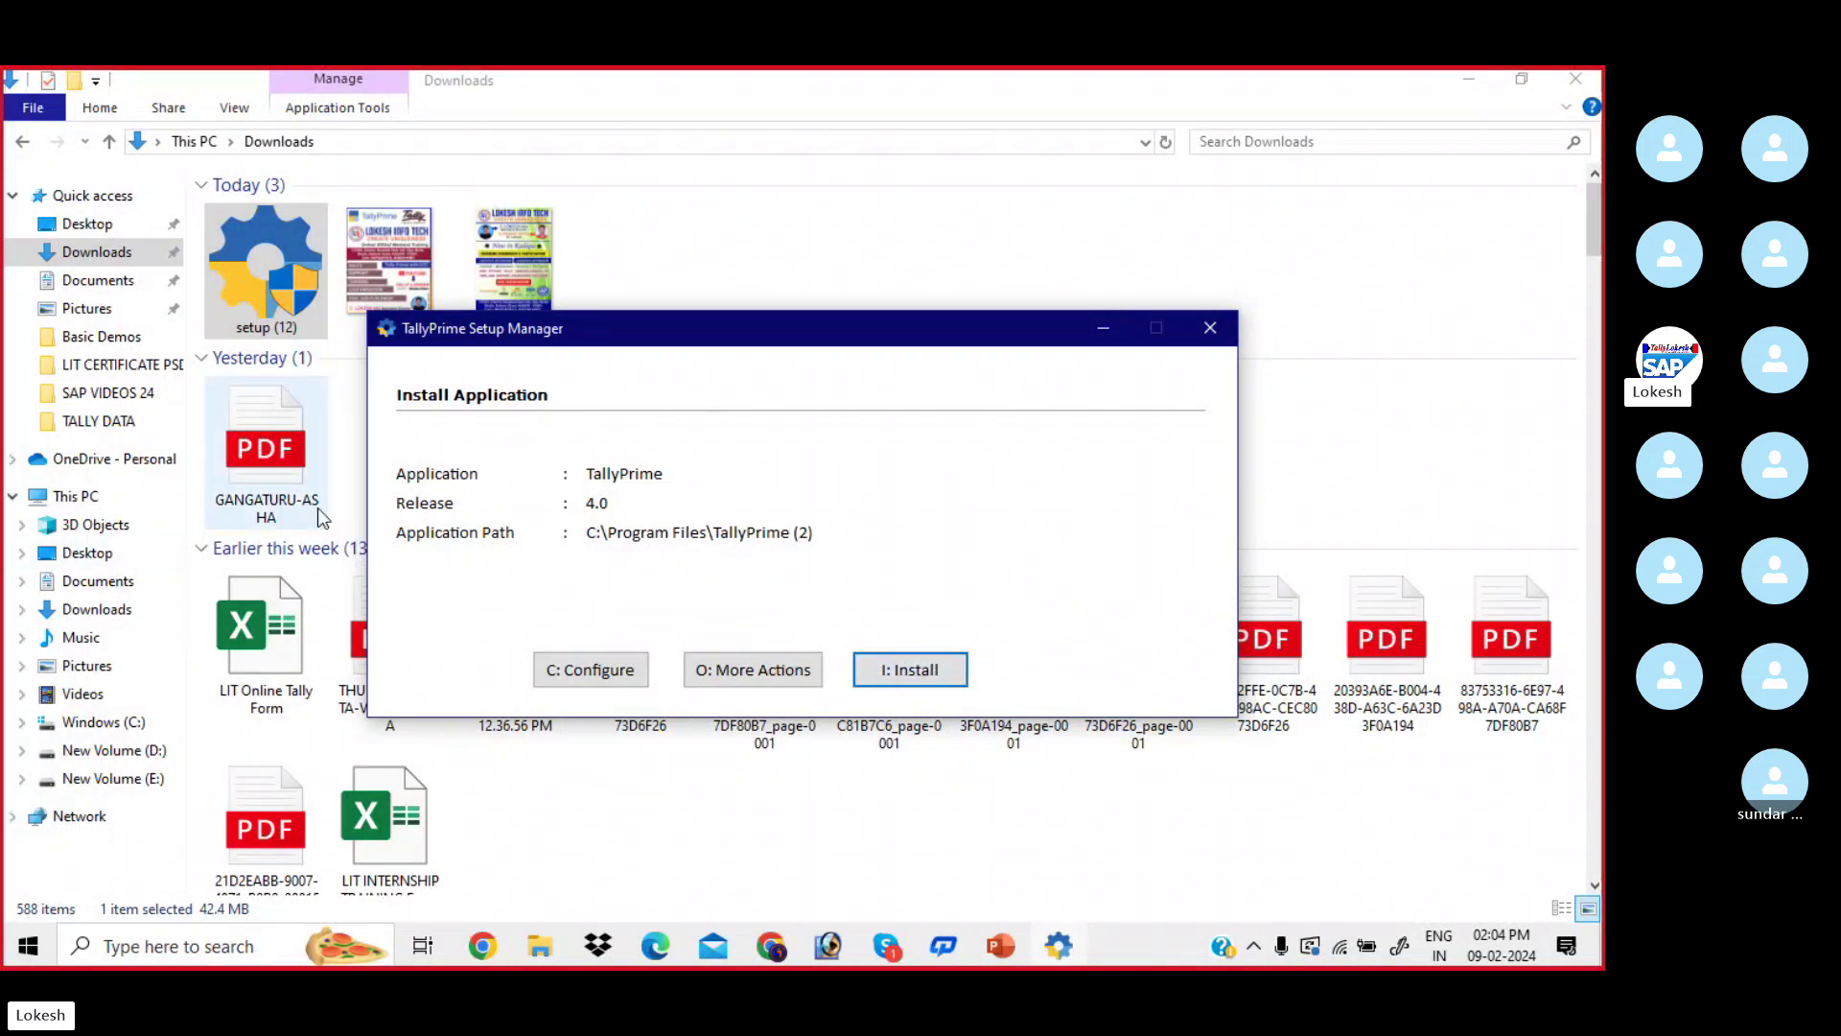
pyautogui.click(1208, 328)
pyautogui.click(762, 570)
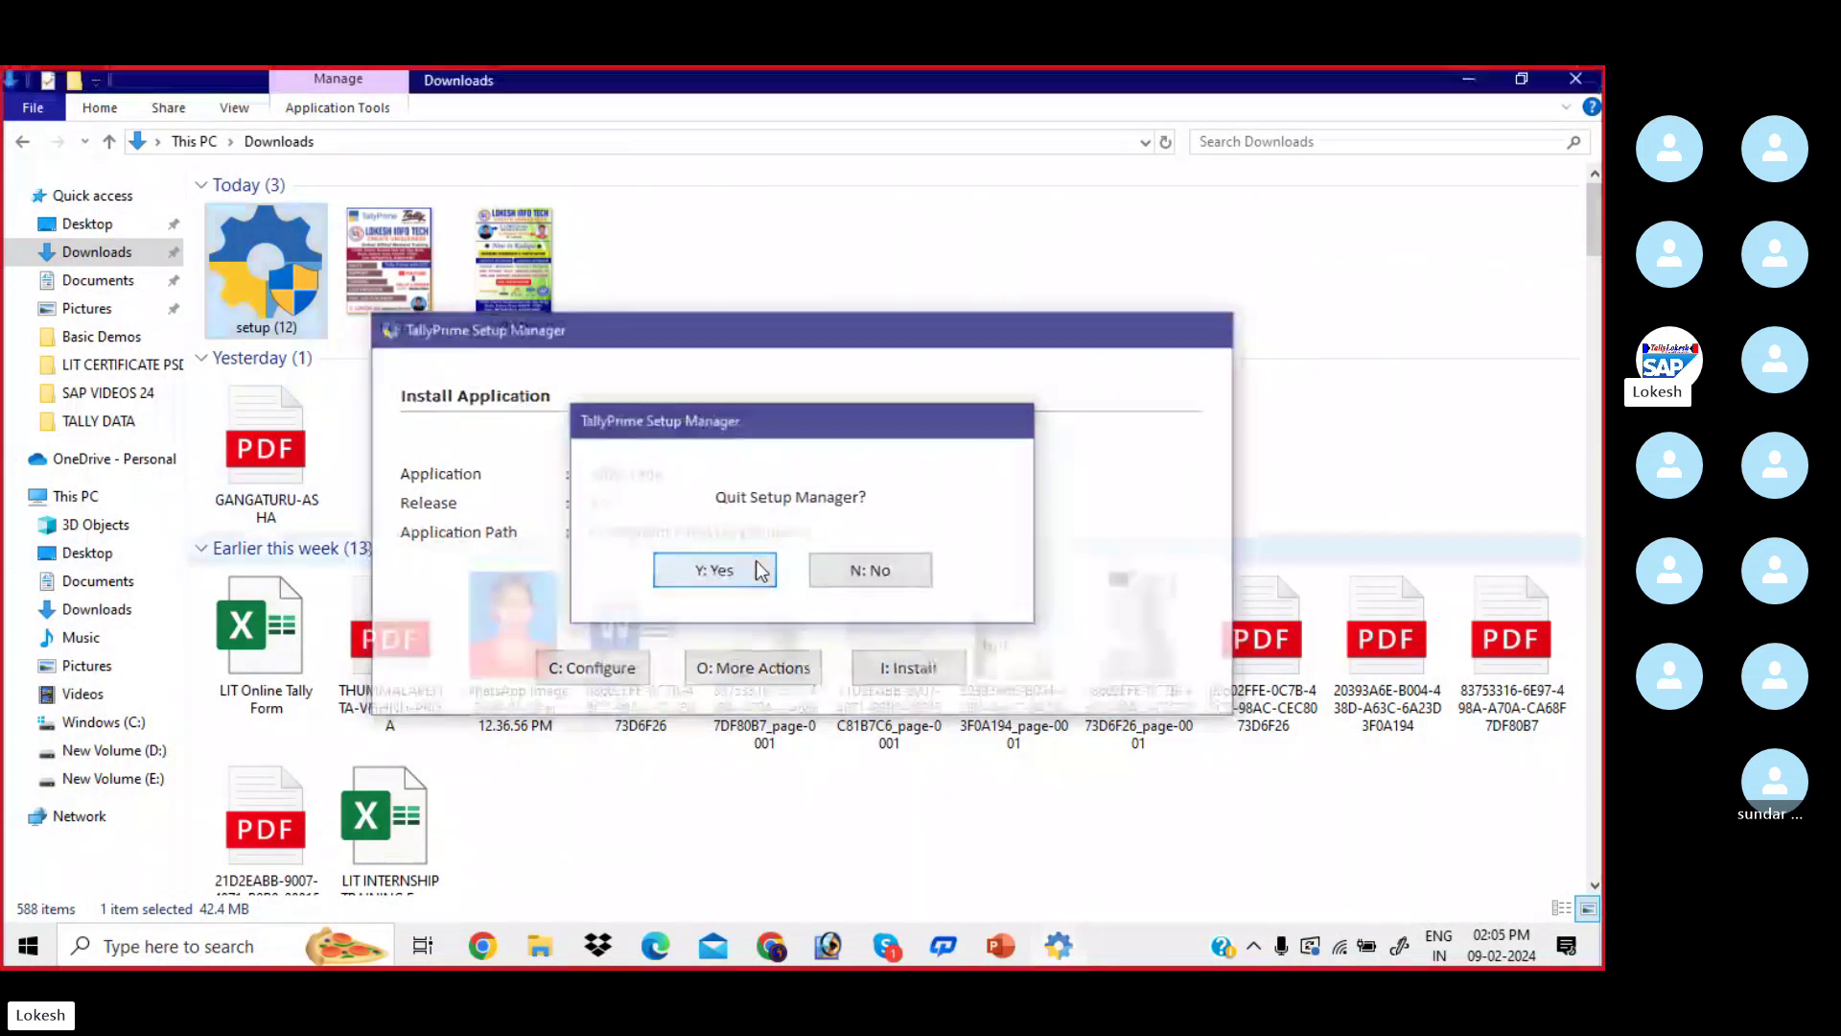
# - Minimize File Explorer, Chrome, PowerPoint and the PDF viewer to reveal the desktop
pyautogui.click(1469, 79)
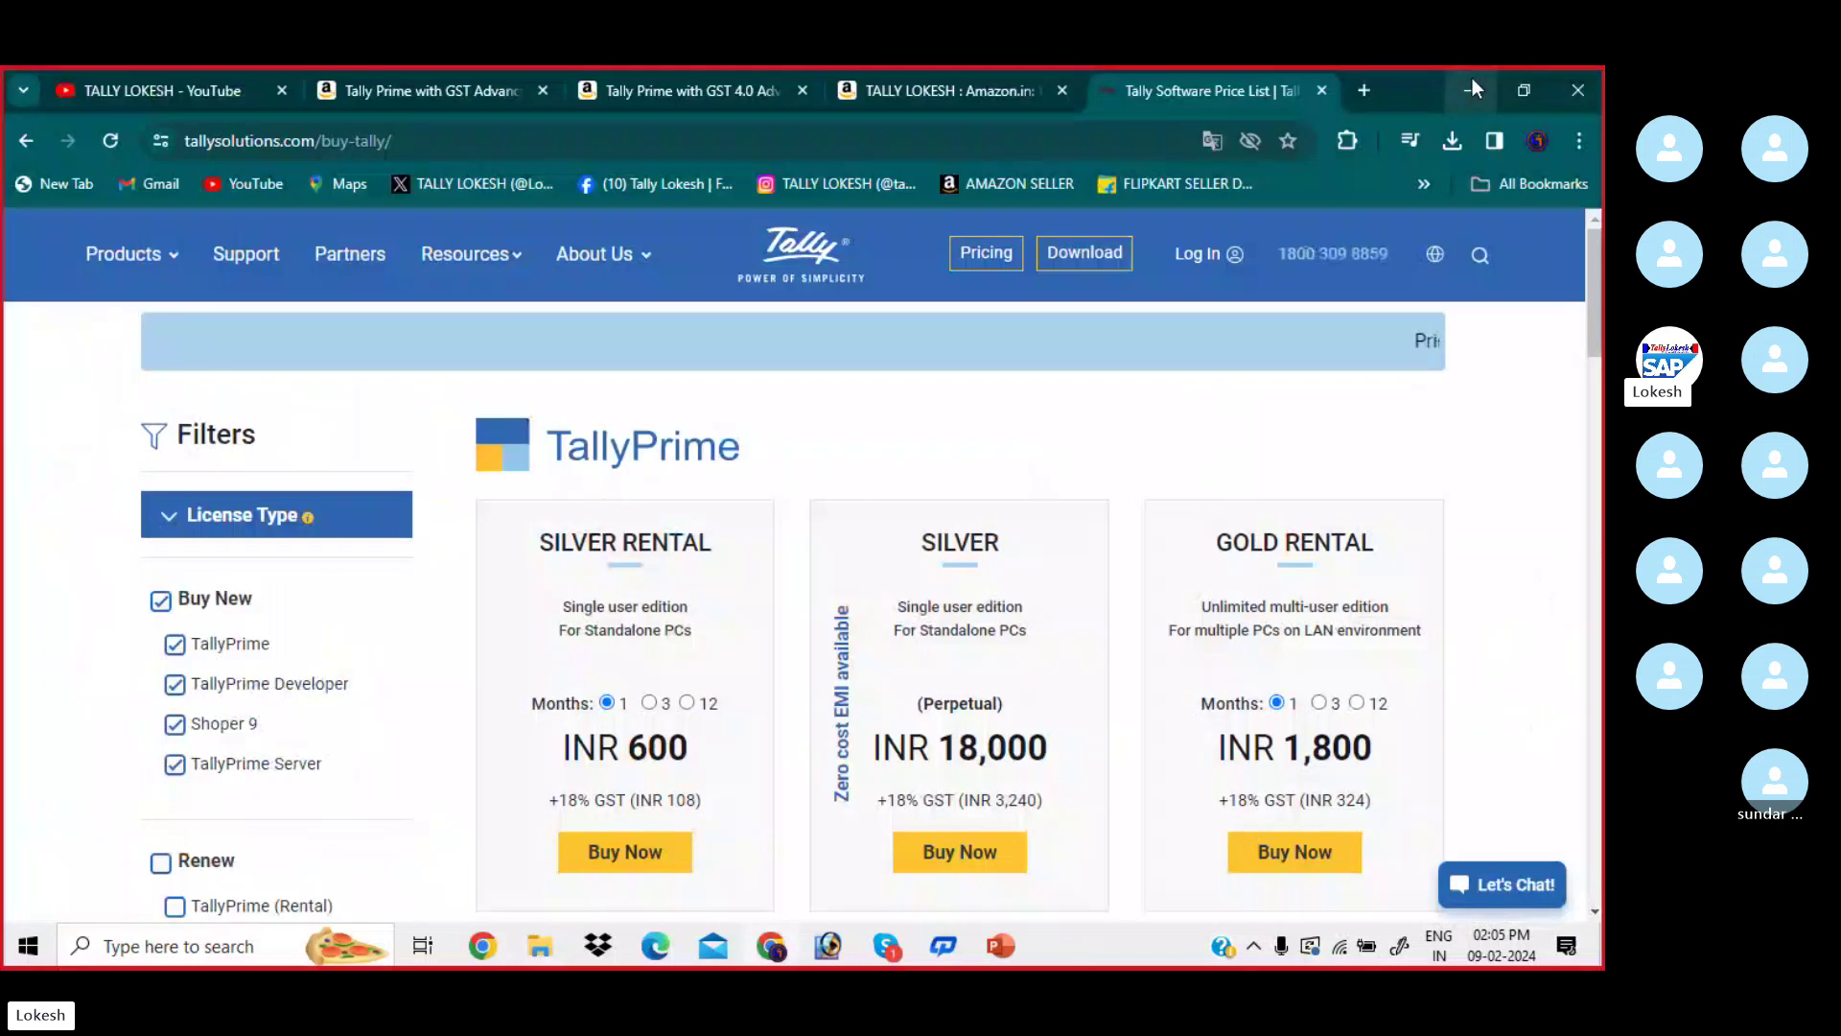
pyautogui.click(1472, 82)
pyautogui.click(1472, 82)
pyautogui.click(1471, 82)
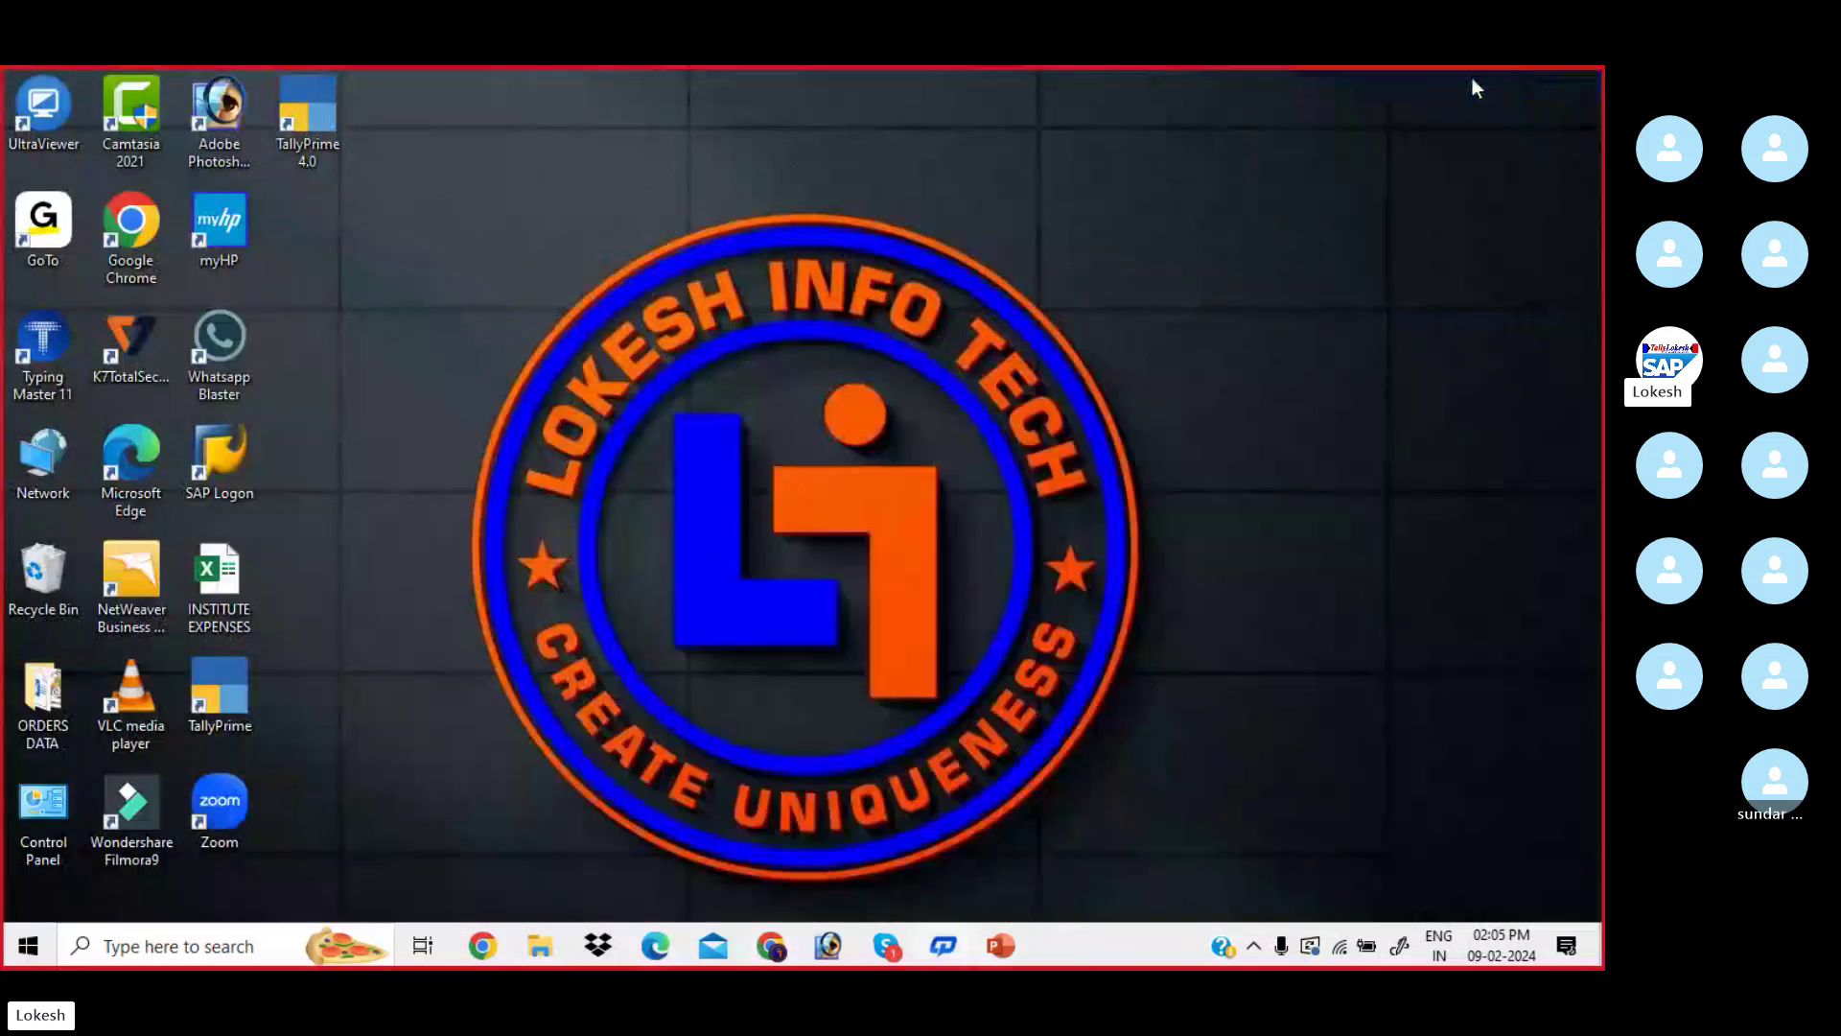
# - Reposition the TallyPrime 4.0 desktop shortcut and launch TallyPrime from it
pyautogui.moveTo(324, 113); pyautogui.dragTo(391, 389)
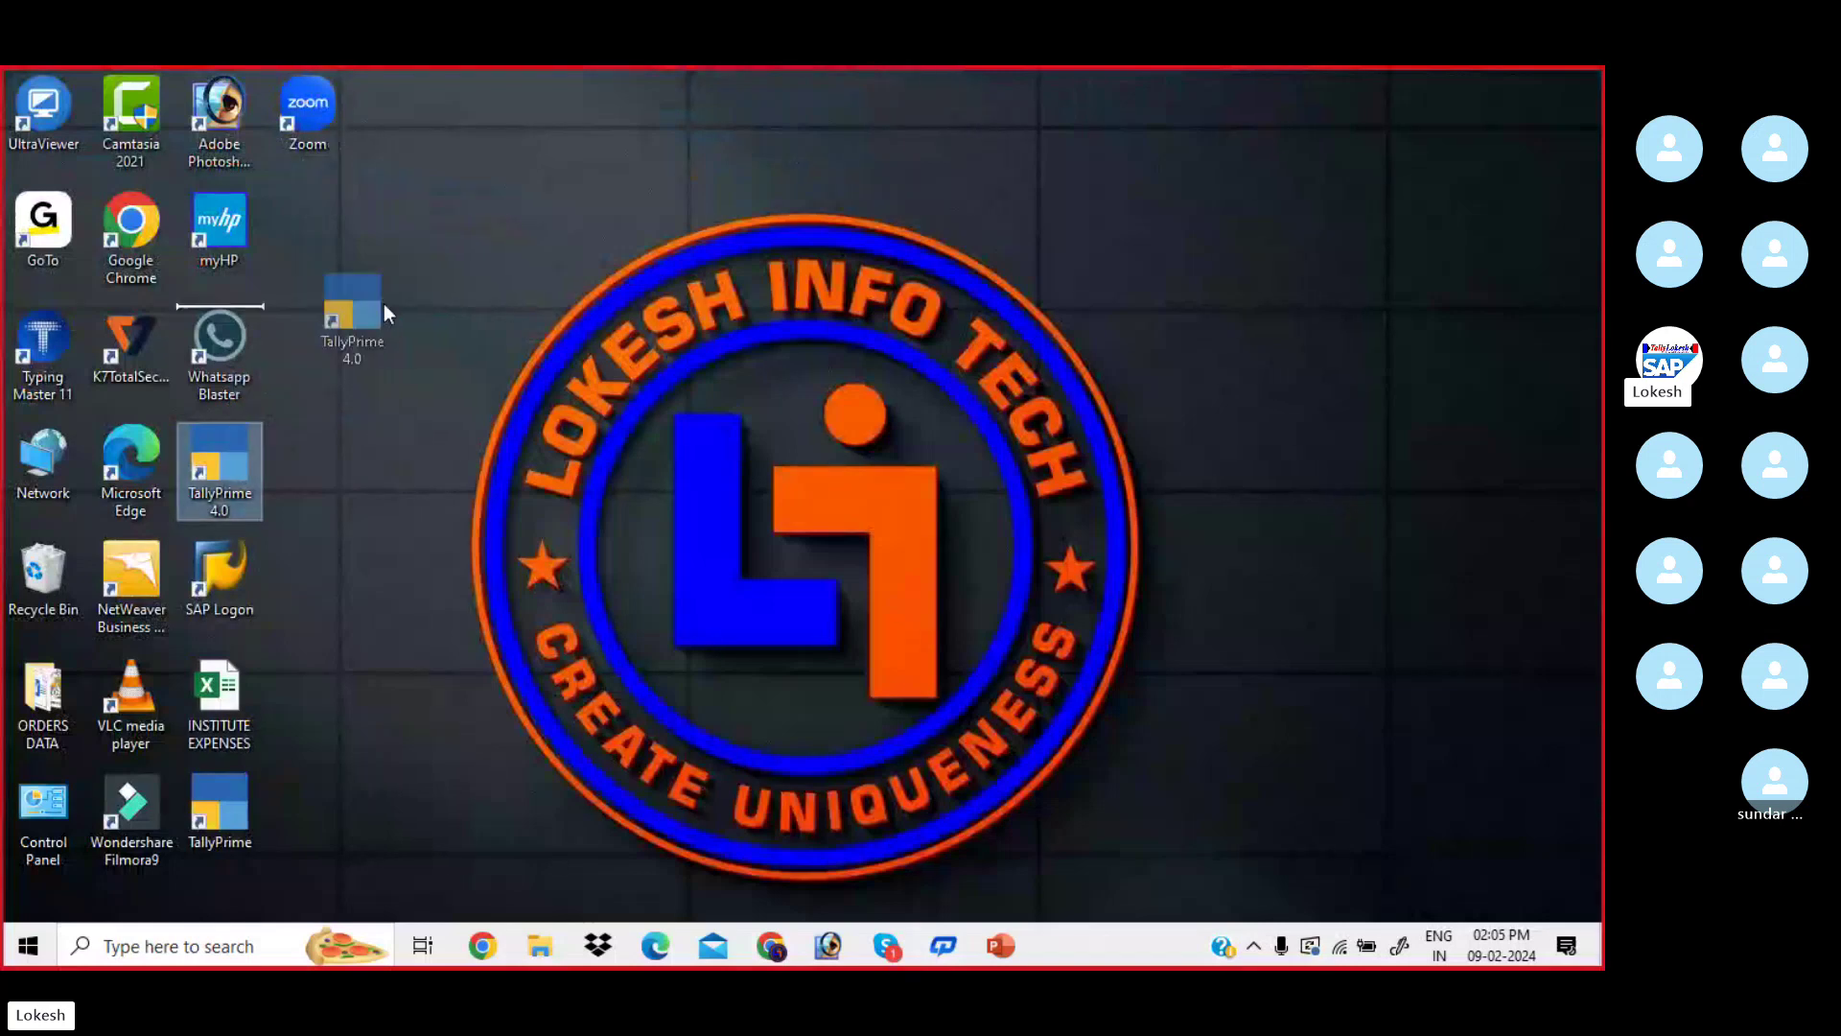
pyautogui.moveTo(385, 305)
pyautogui.mouseDown()
pyautogui.moveTo(430, 271)
pyautogui.moveTo(374, 315)
pyautogui.mouseUp()
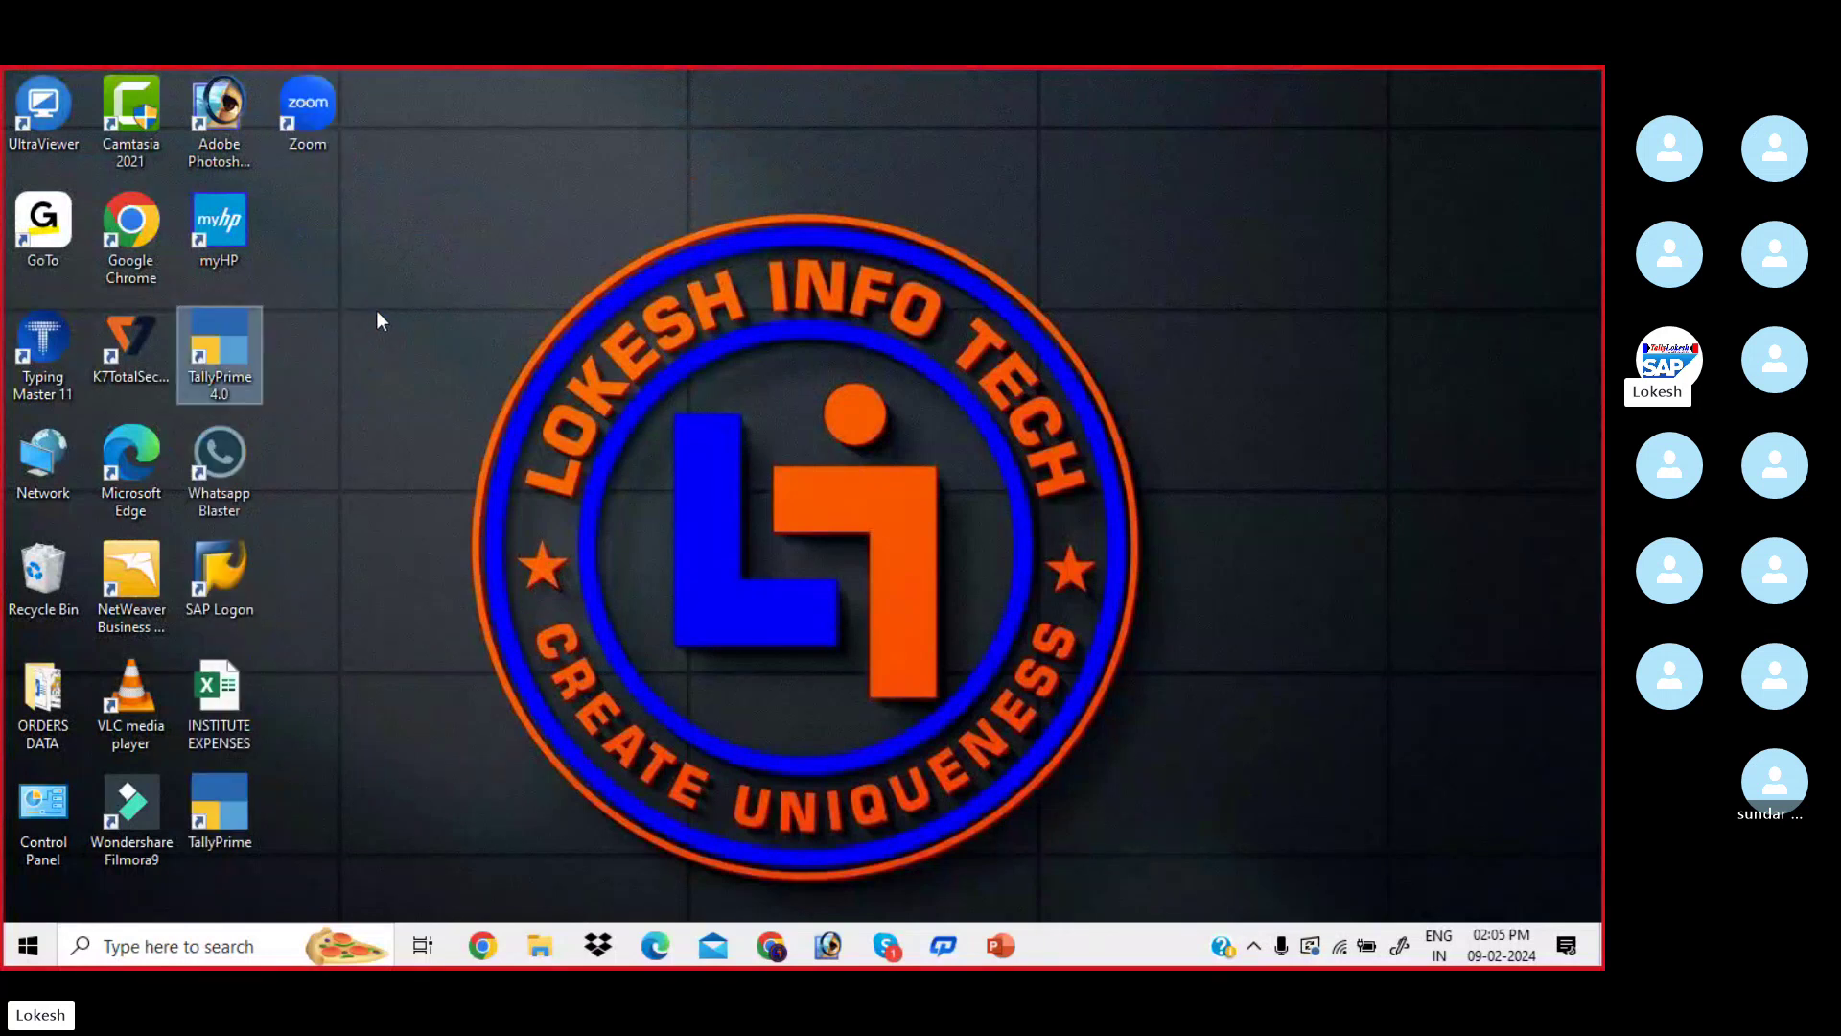
pyautogui.doubleClick(229, 337)
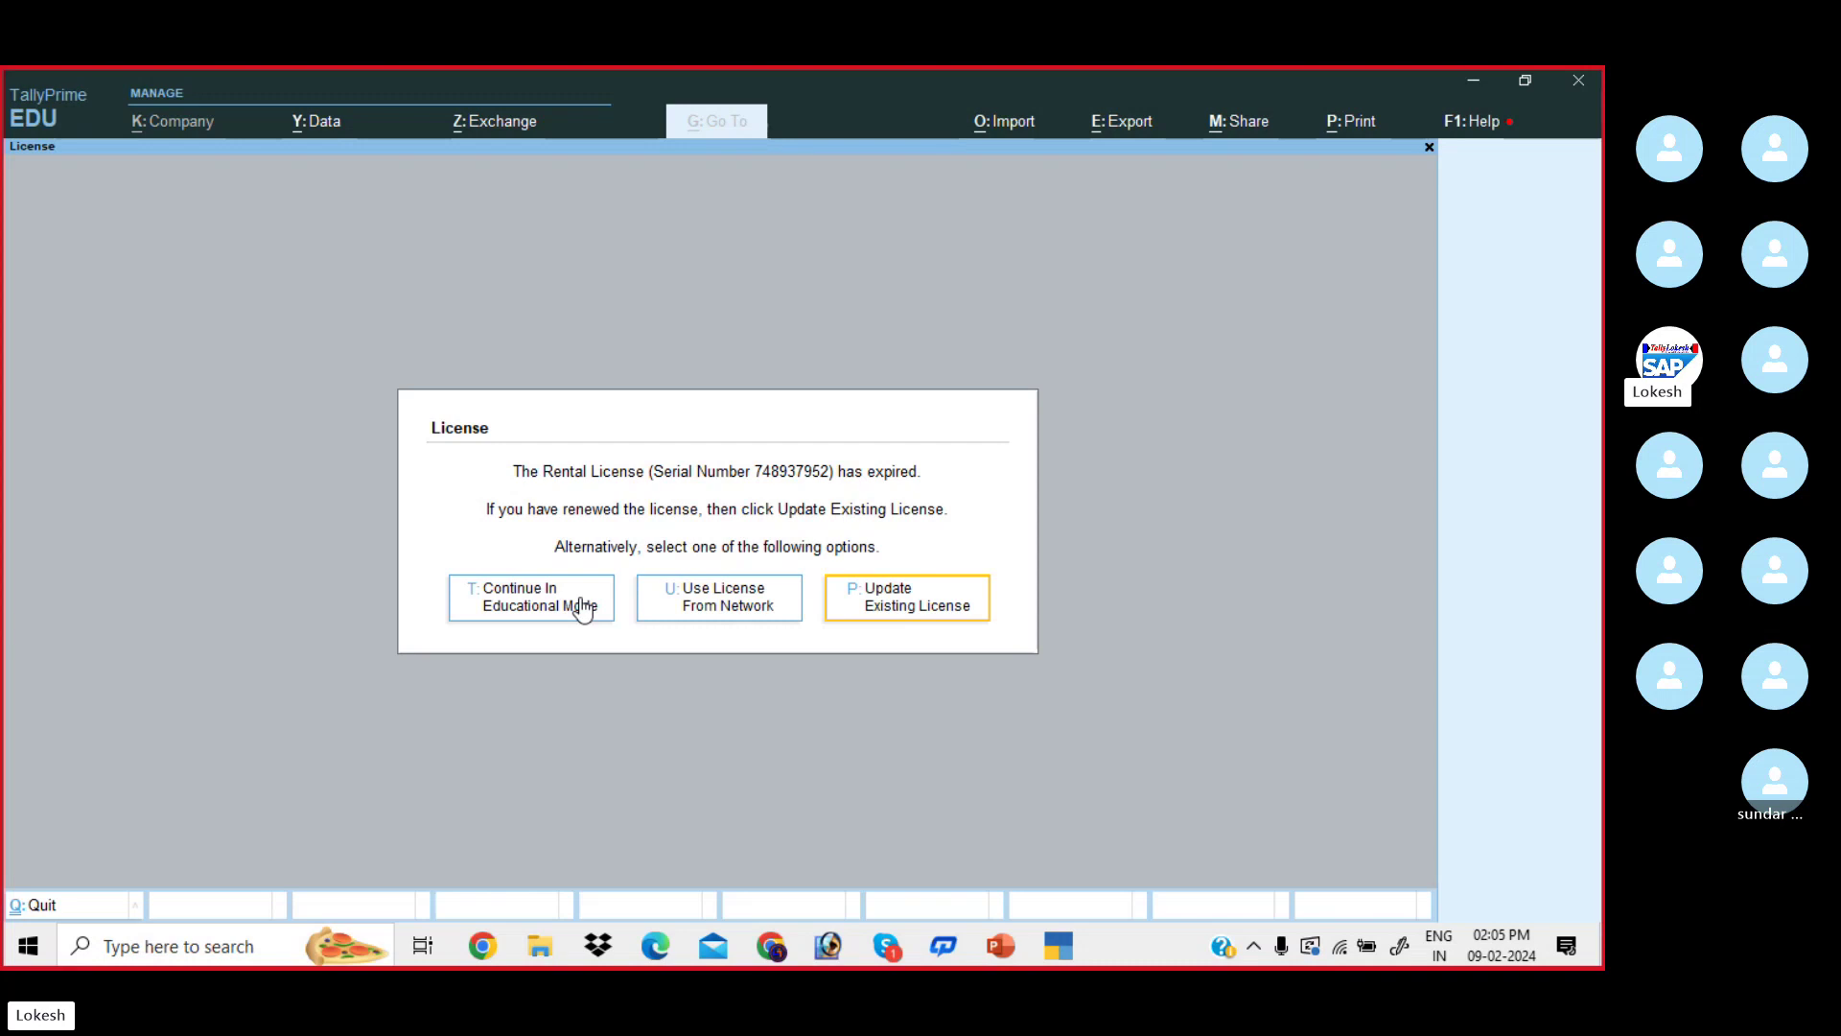
# - Bring PowerPoint to slide 79, Company Creation, then return to TallyPrime's license notice
pyautogui.click(1000, 946)
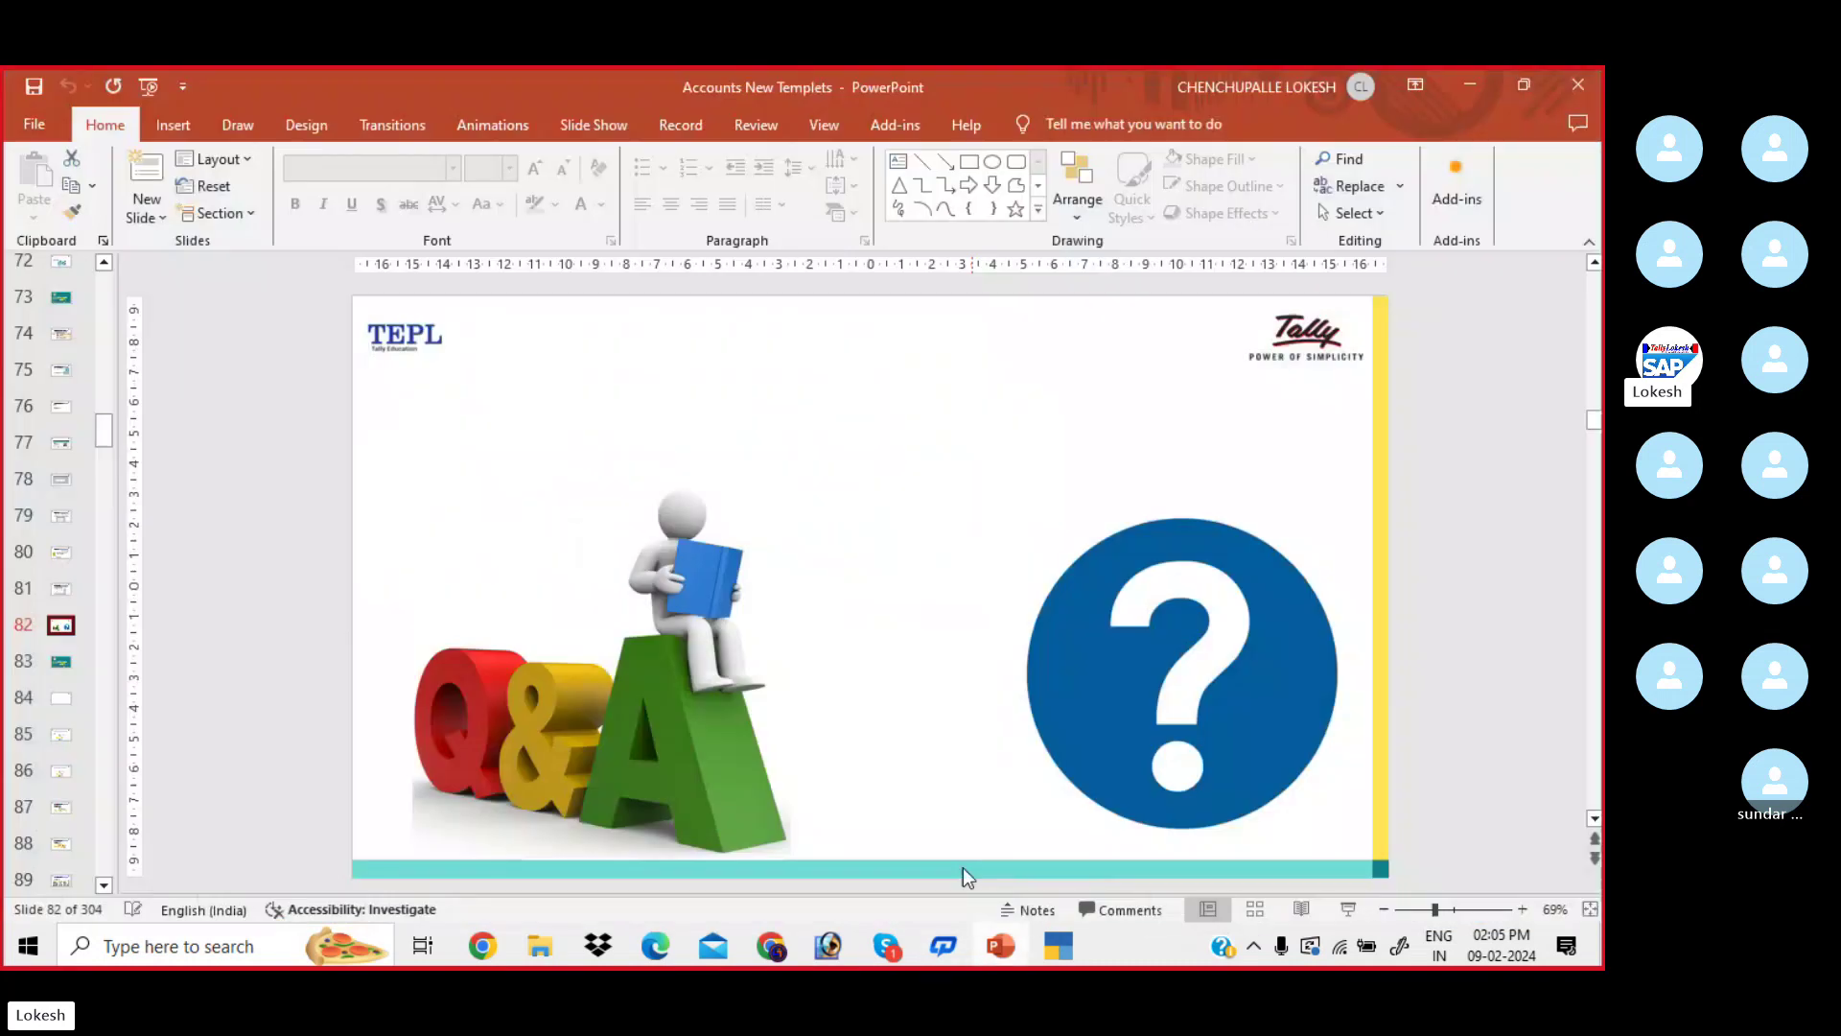
pyautogui.scroll(2, 271, 566)
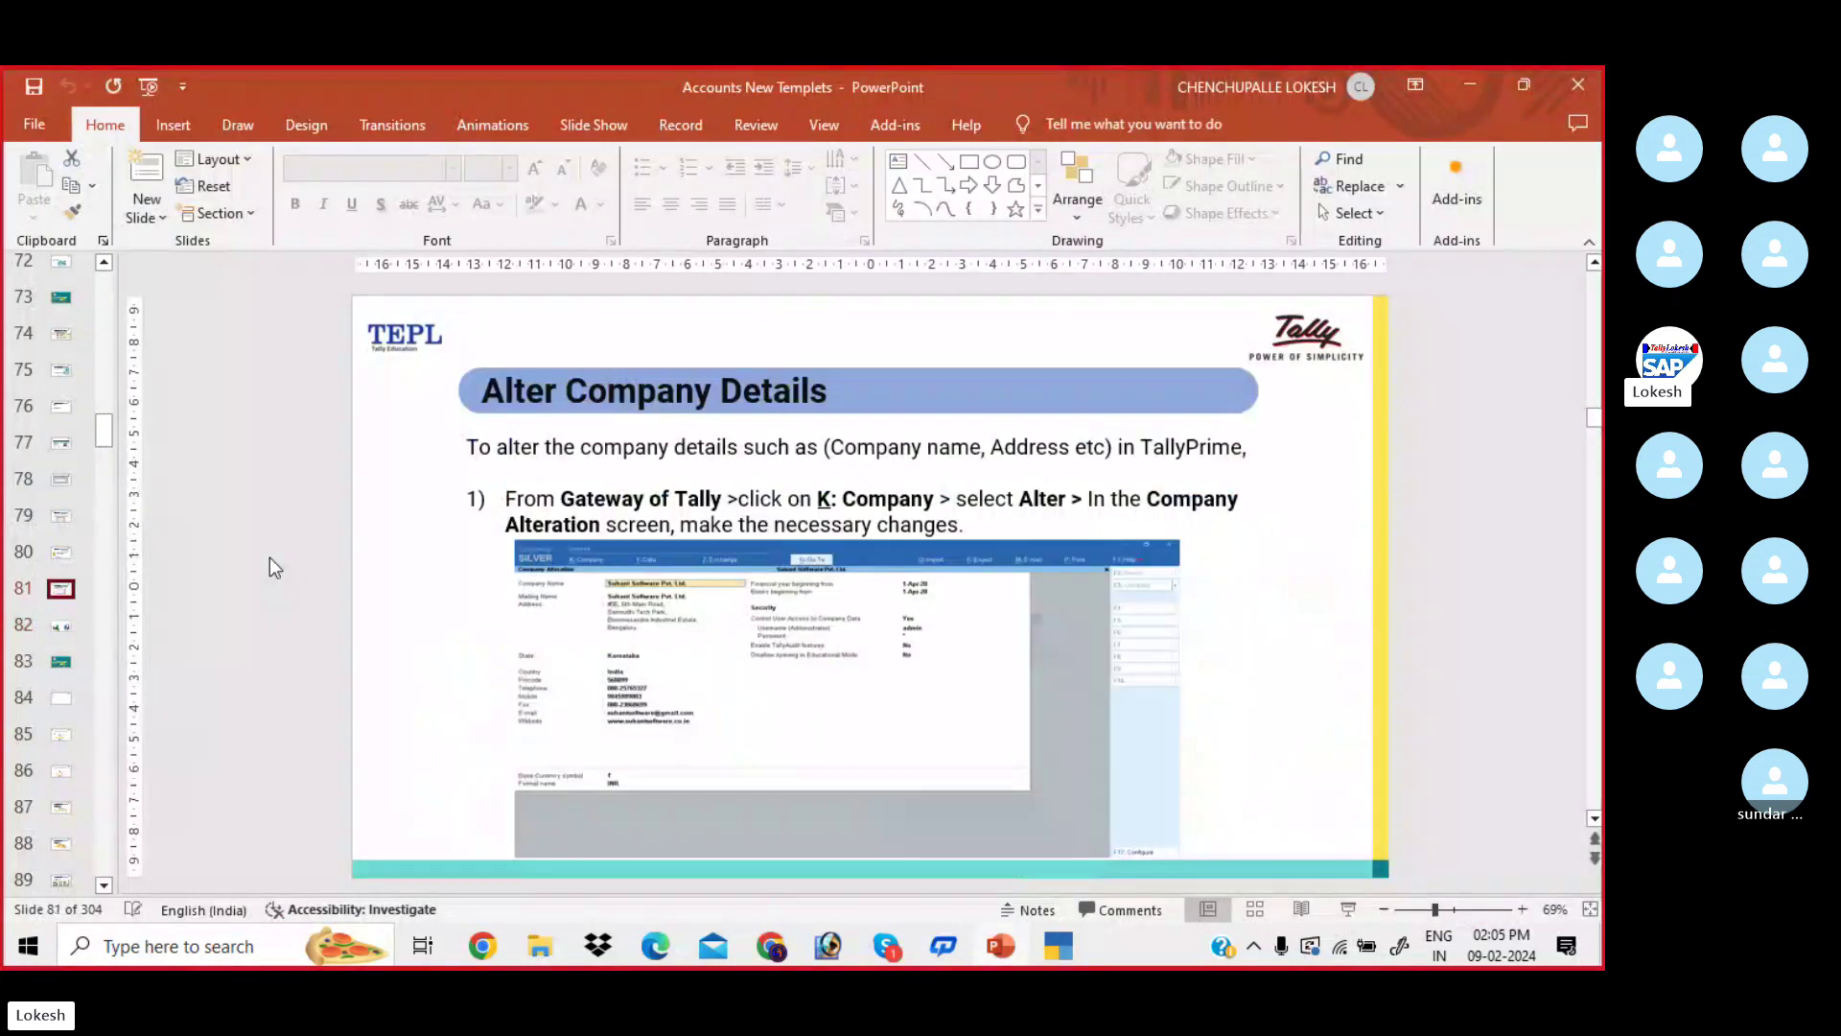
pyautogui.scroll(1, 269, 561)
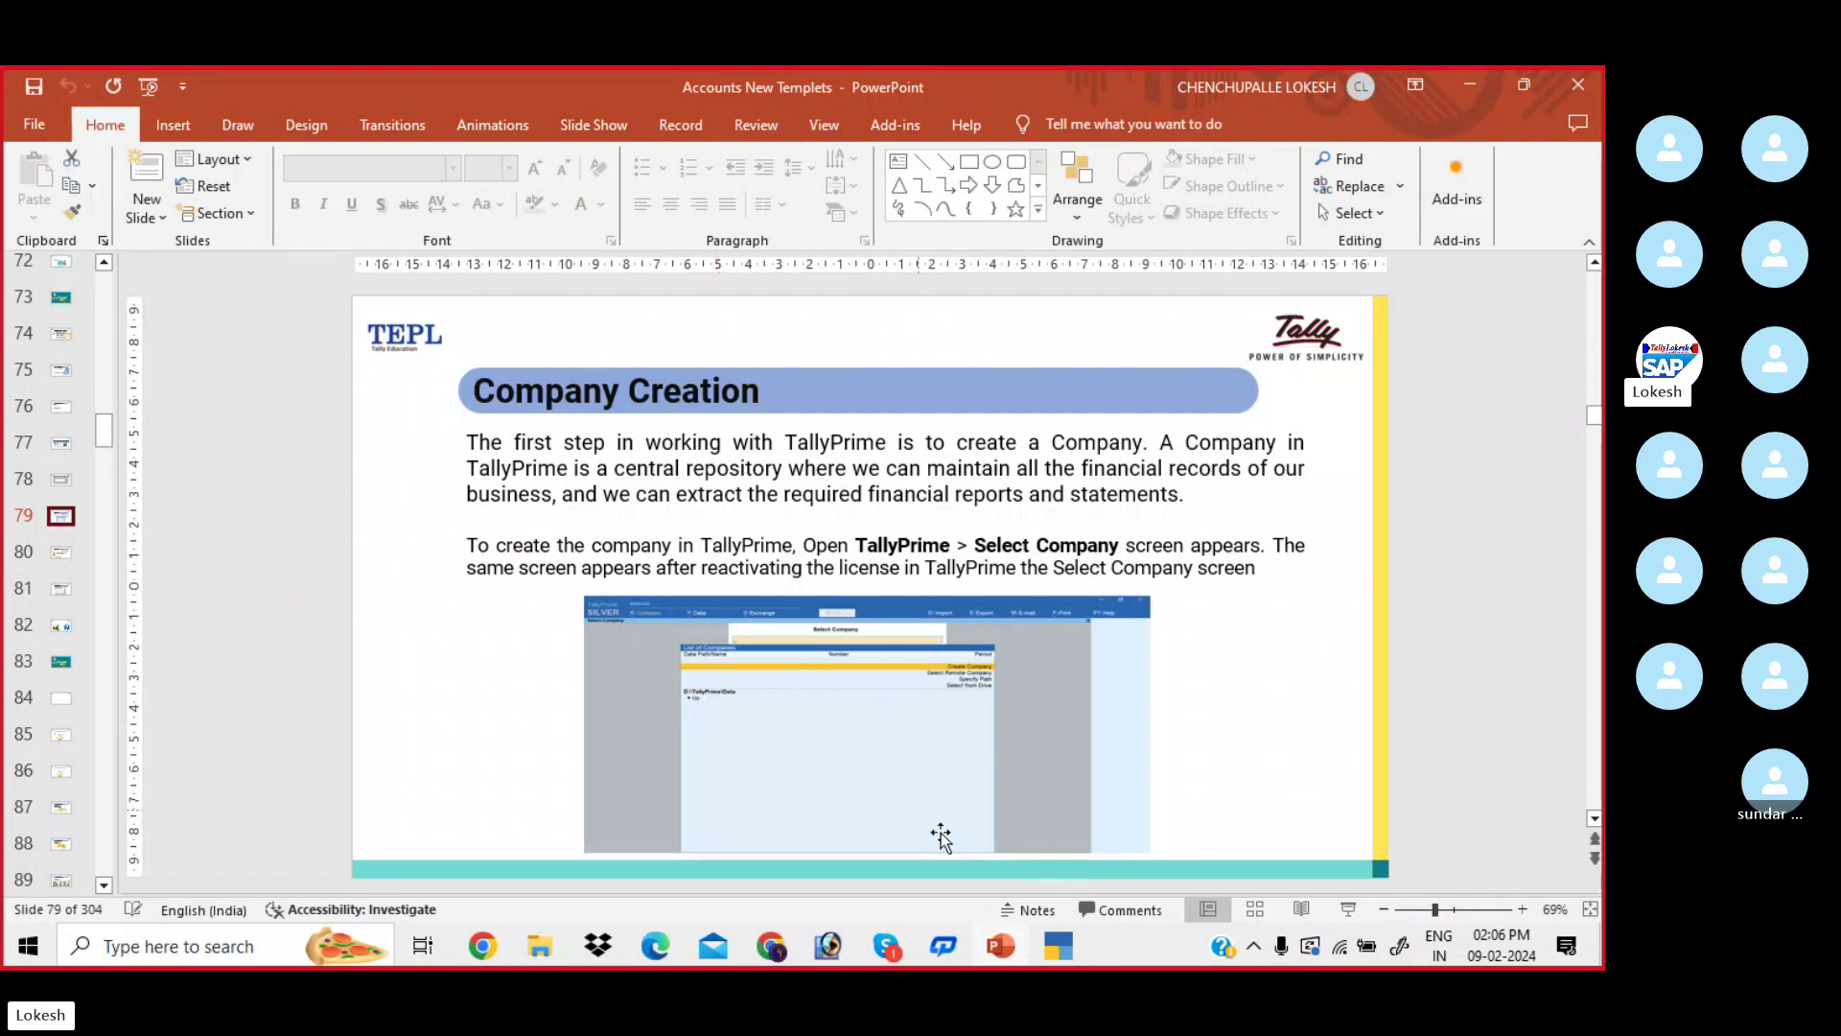
pyautogui.click(1058, 948)
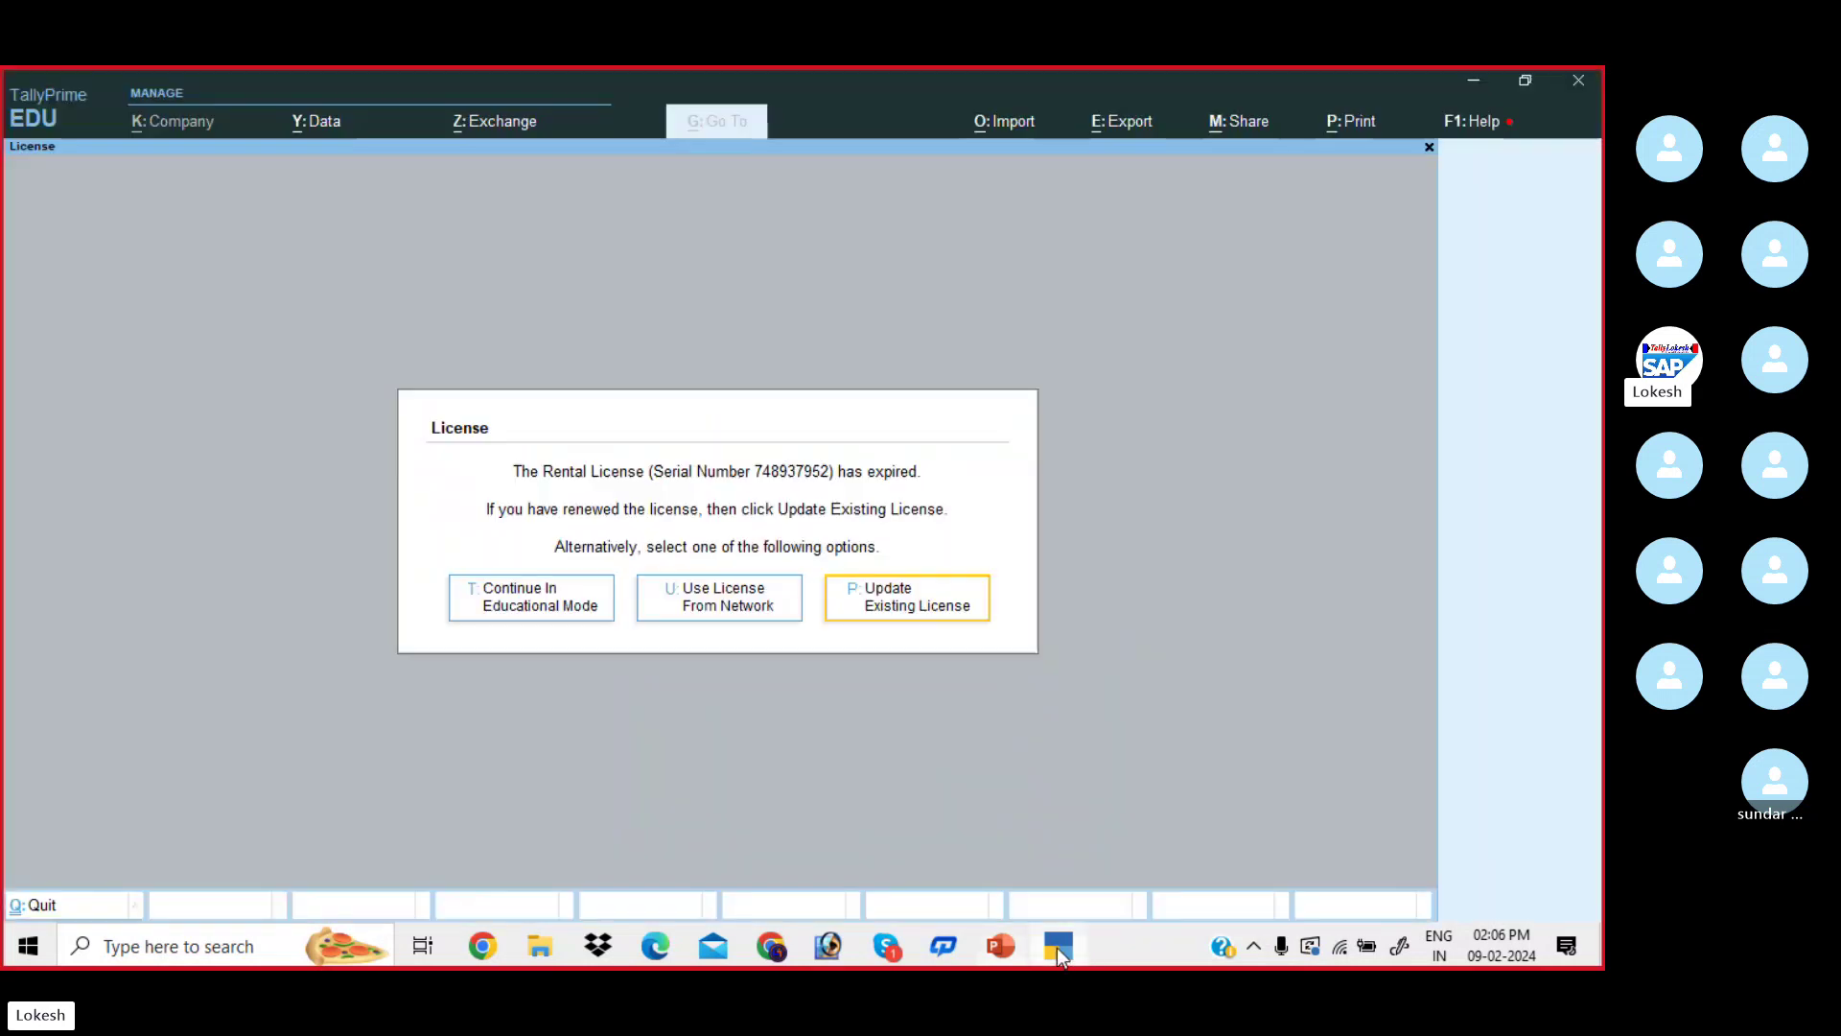
# - Continue in Educational Mode, shut MUBEENA TRADERS, and bring the Company Creation slide forward
pyautogui.click(553, 616)
pyautogui.press('Return')
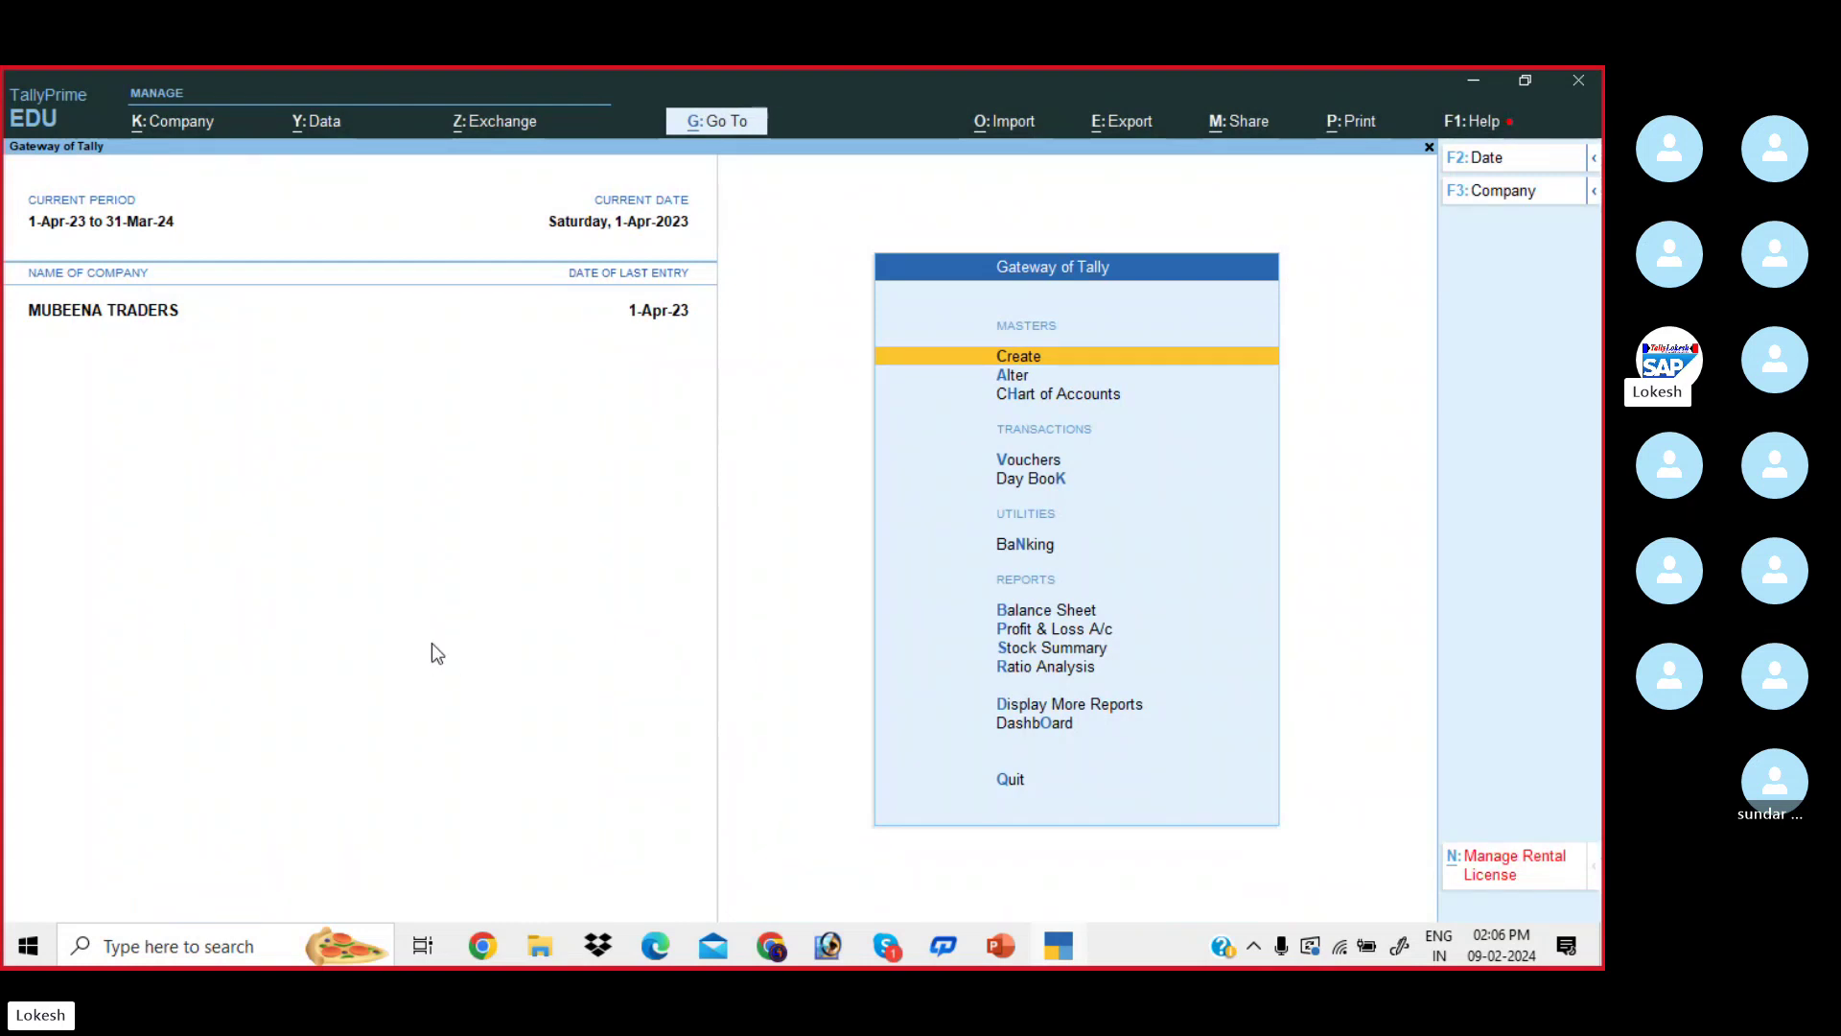
pyautogui.click(1502, 197)
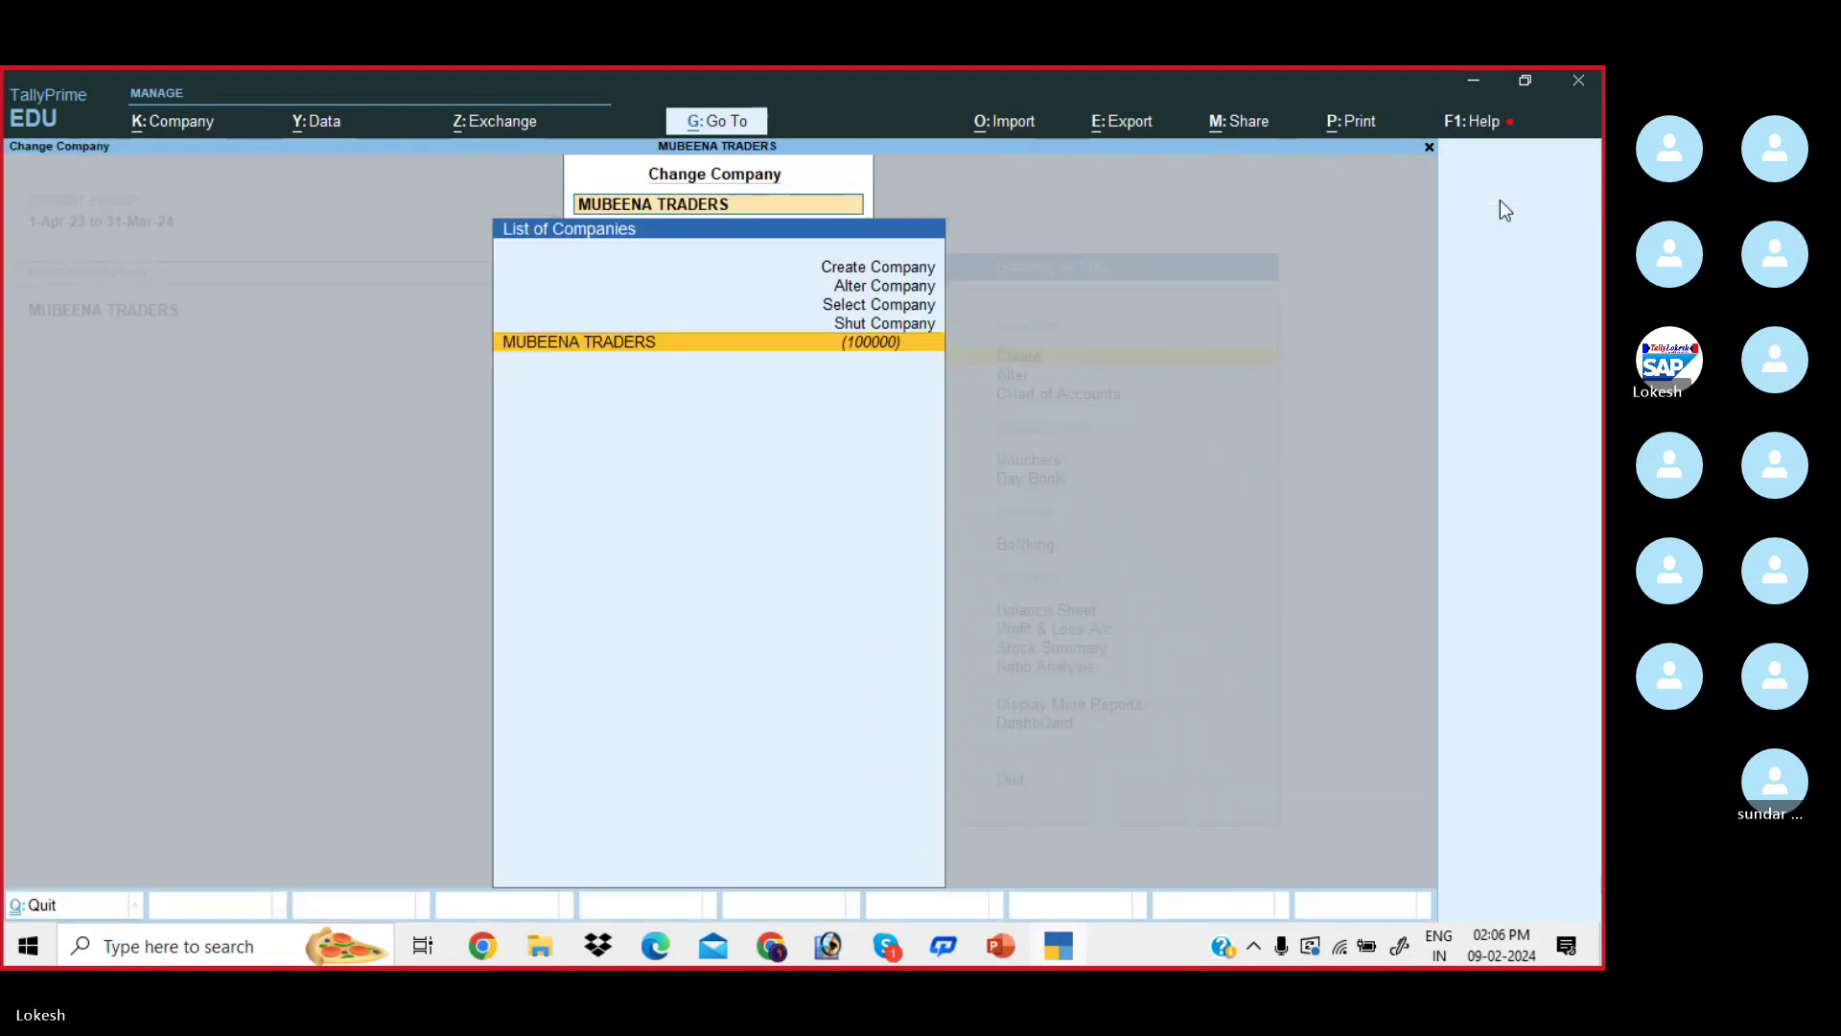
pyautogui.press('Up')
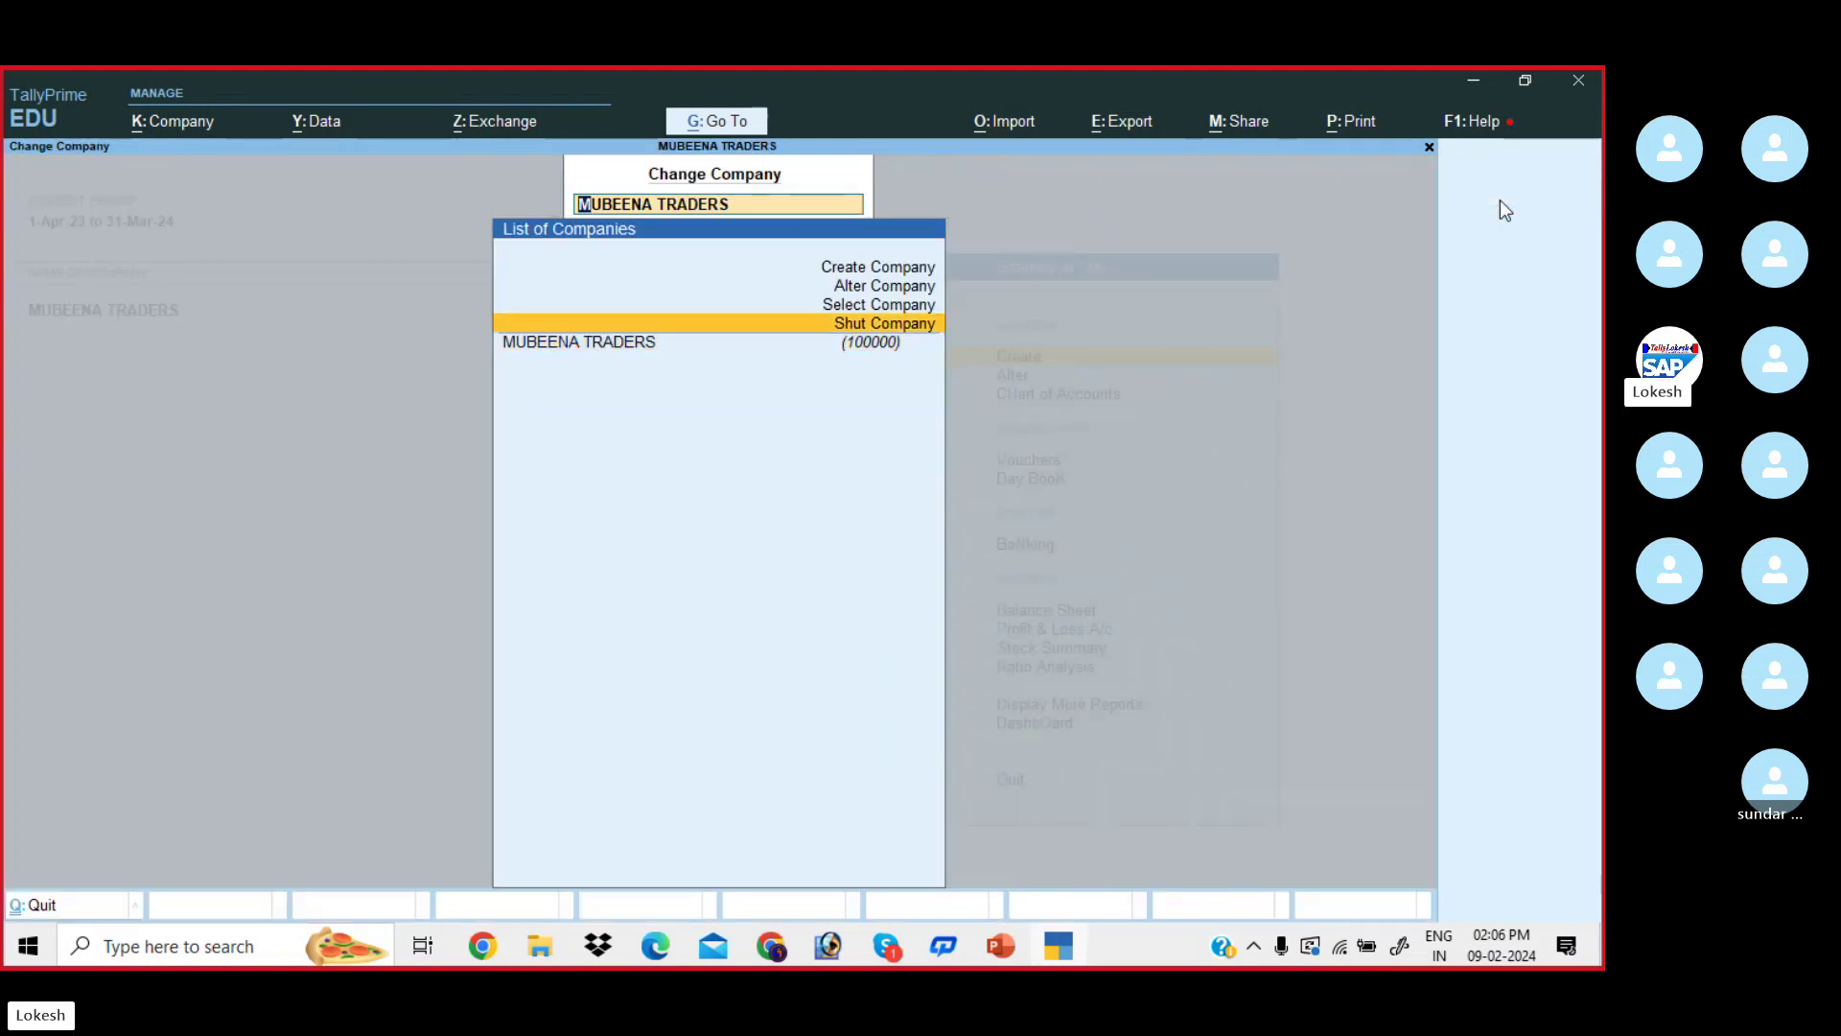
pyautogui.press('Return')
pyautogui.press('Return')
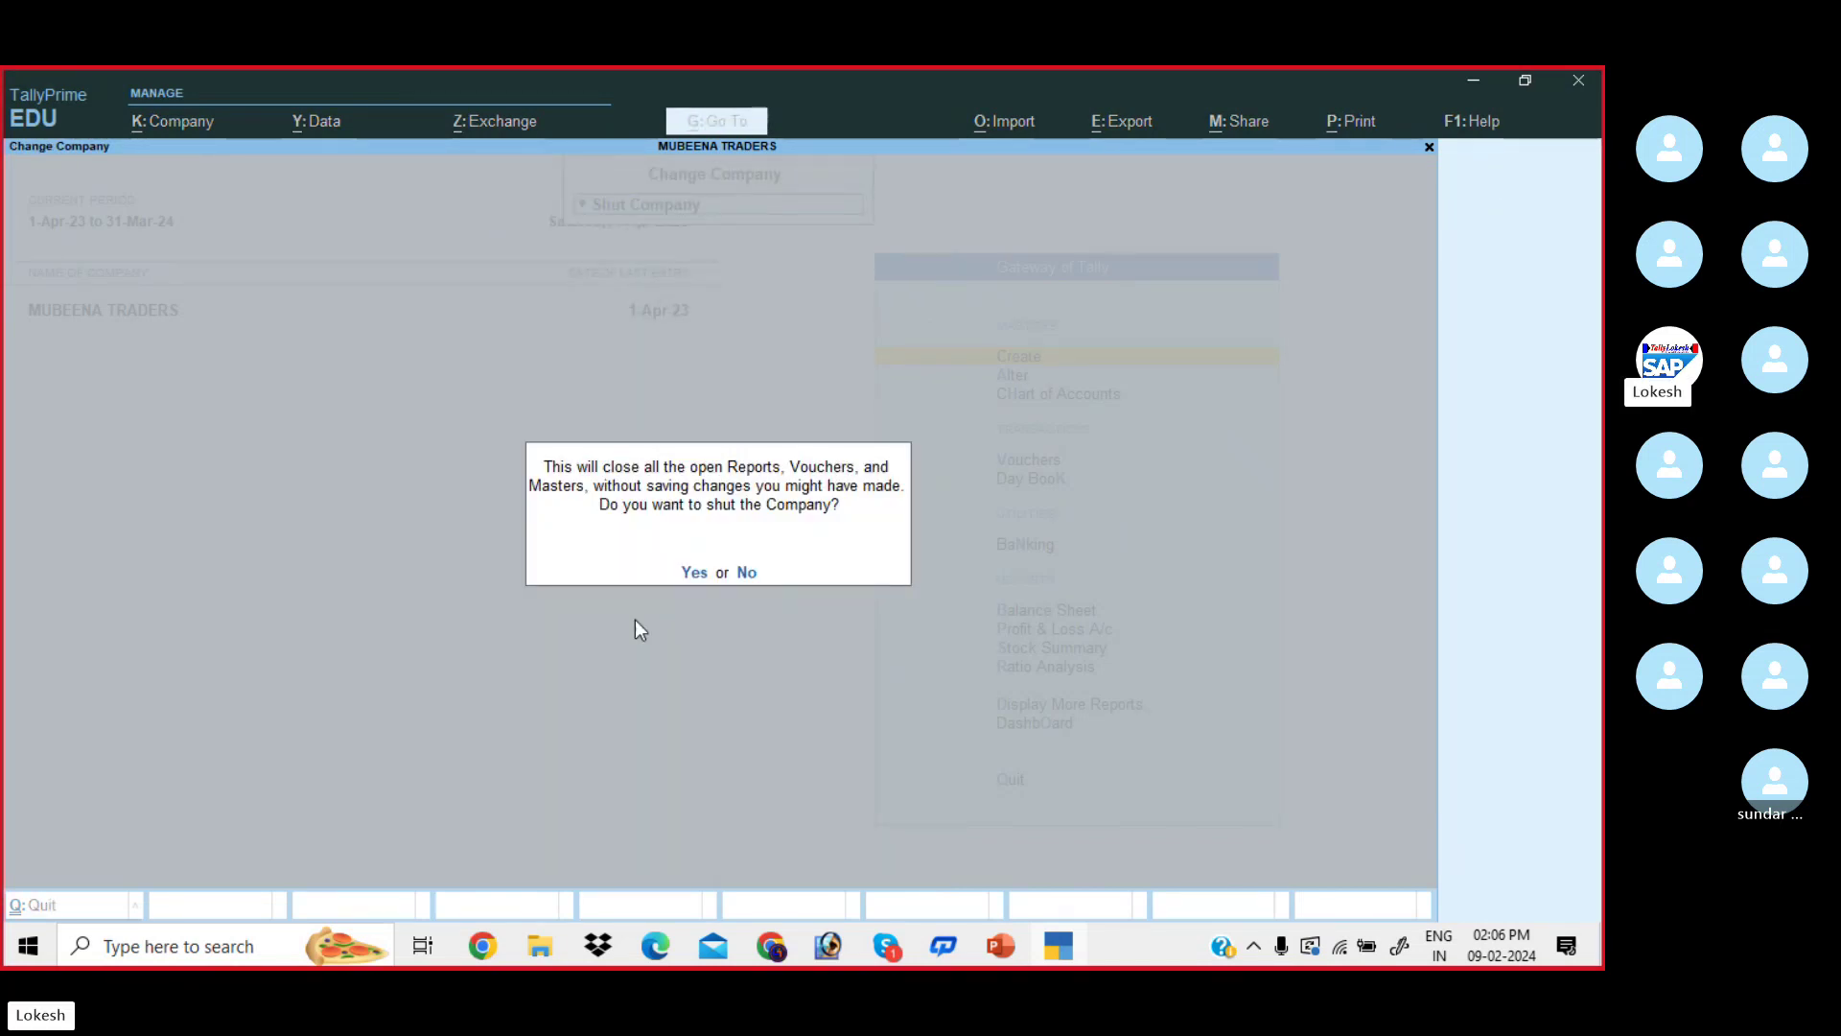
pyautogui.press('Return')
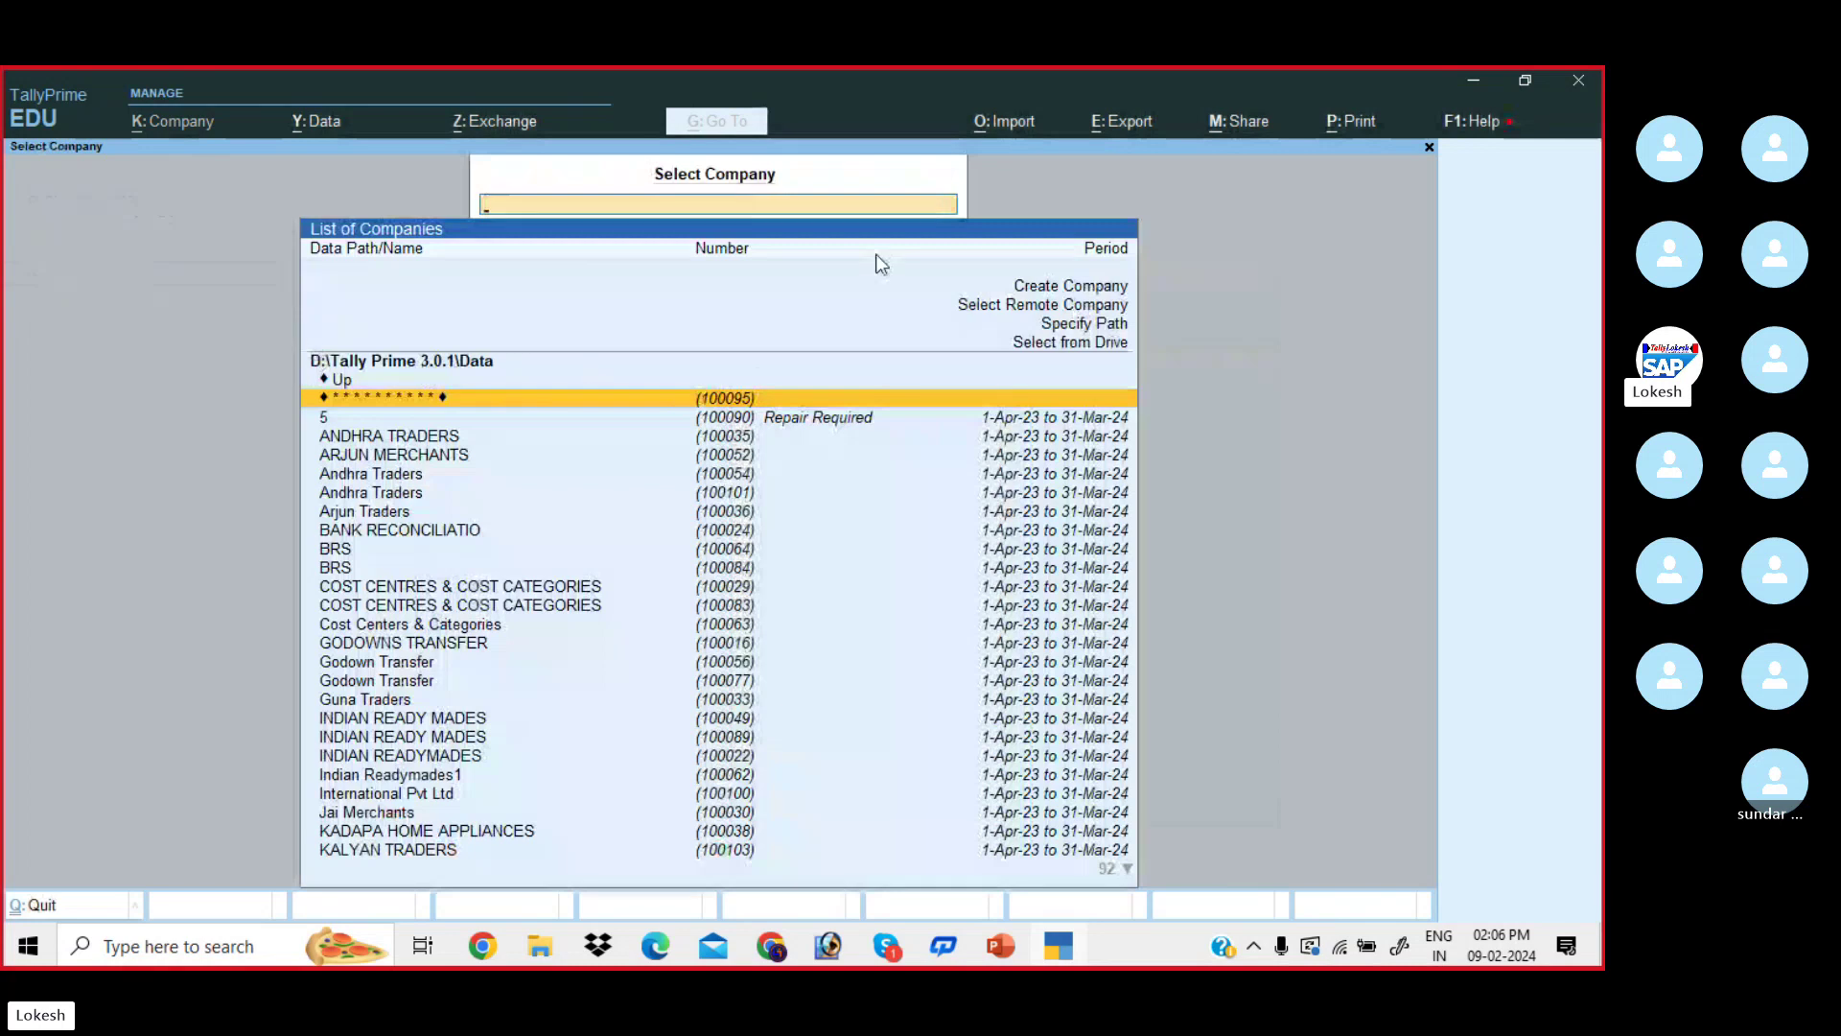
pyautogui.click(1062, 951)
pyautogui.click(867, 686)
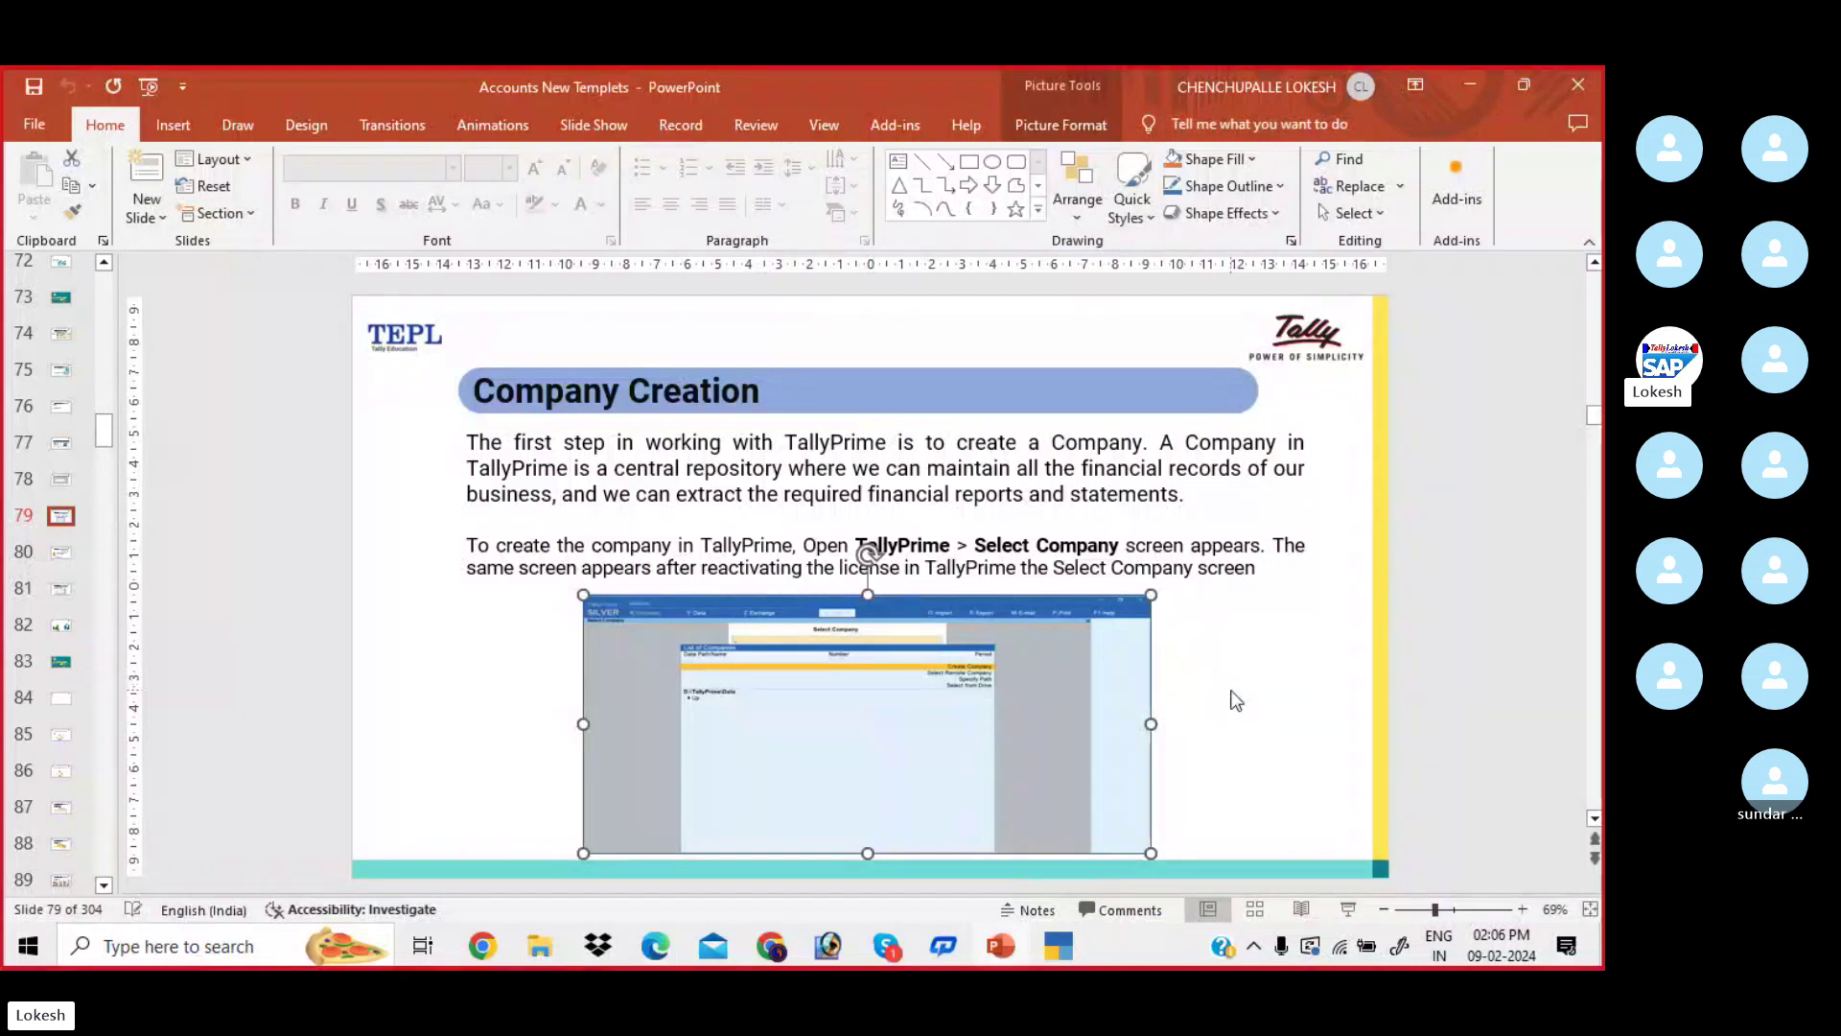
# - Glance at slide 78, return to slide 79, then bring TallyPrime's Select Company list forward
pyautogui.click(1290, 685)
pyautogui.press('pageup')
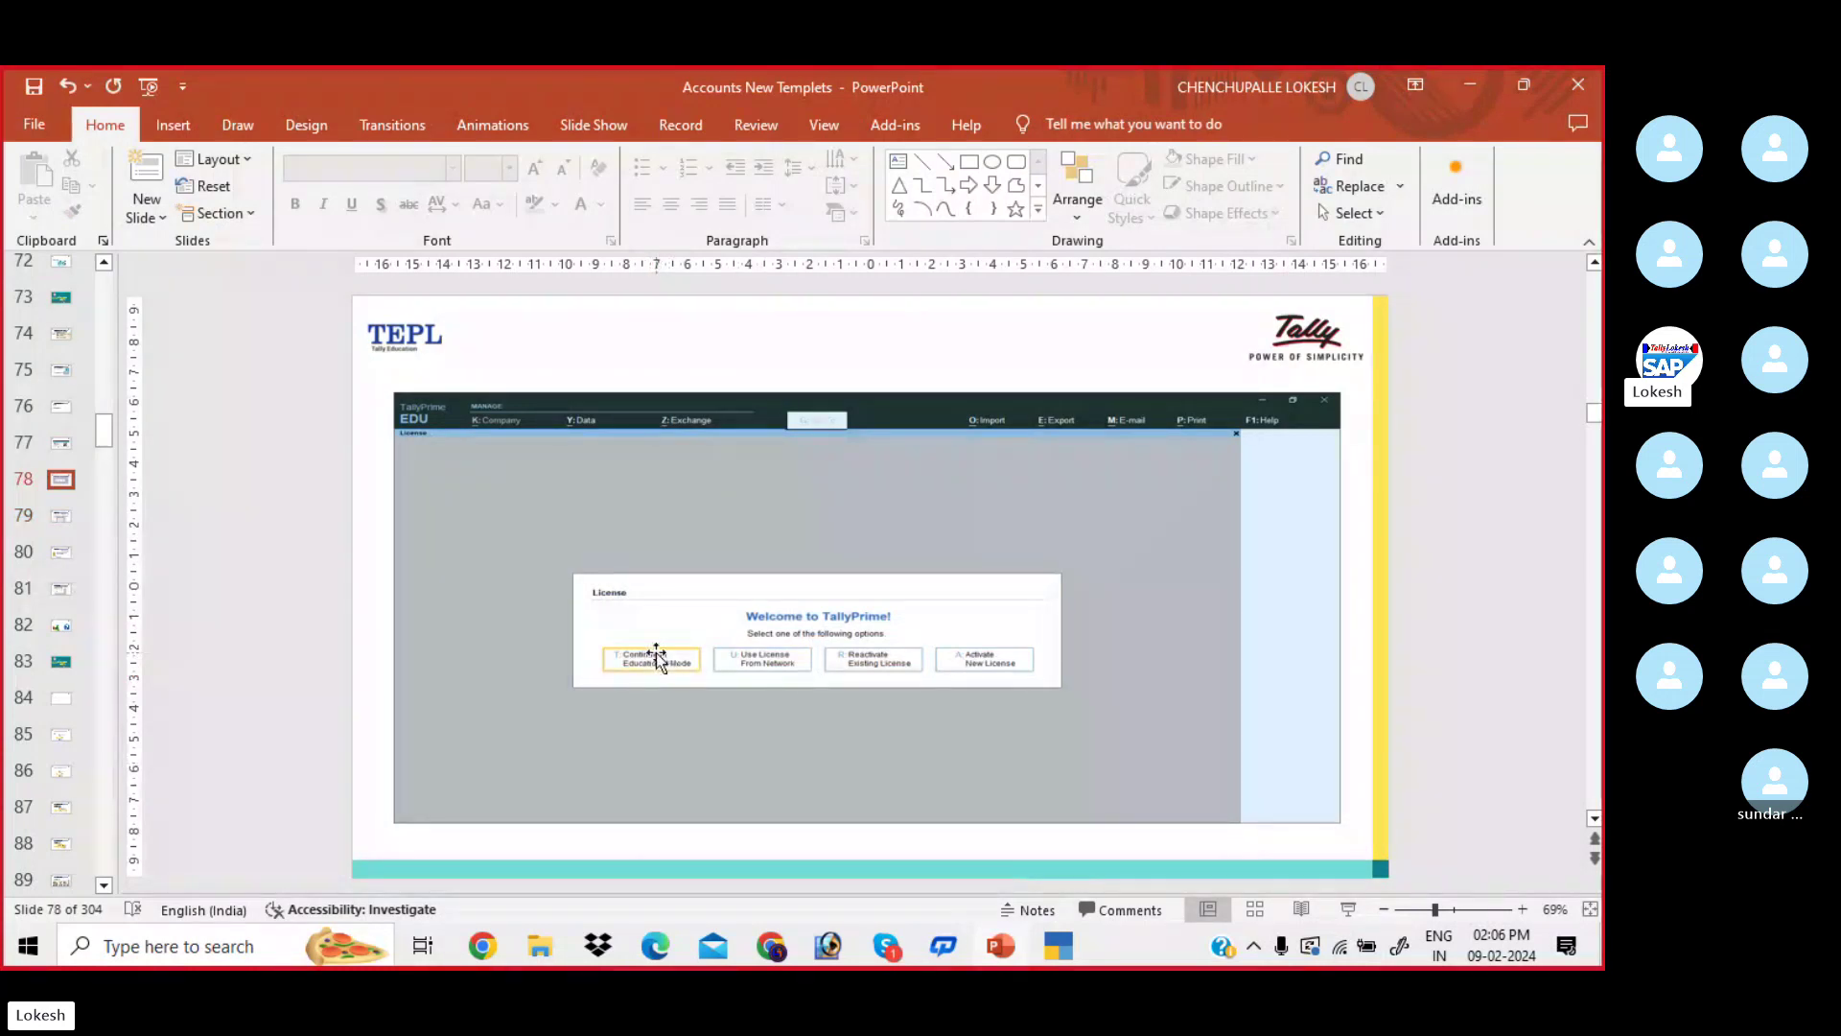
pyautogui.press('pagedown')
pyautogui.click(810, 671)
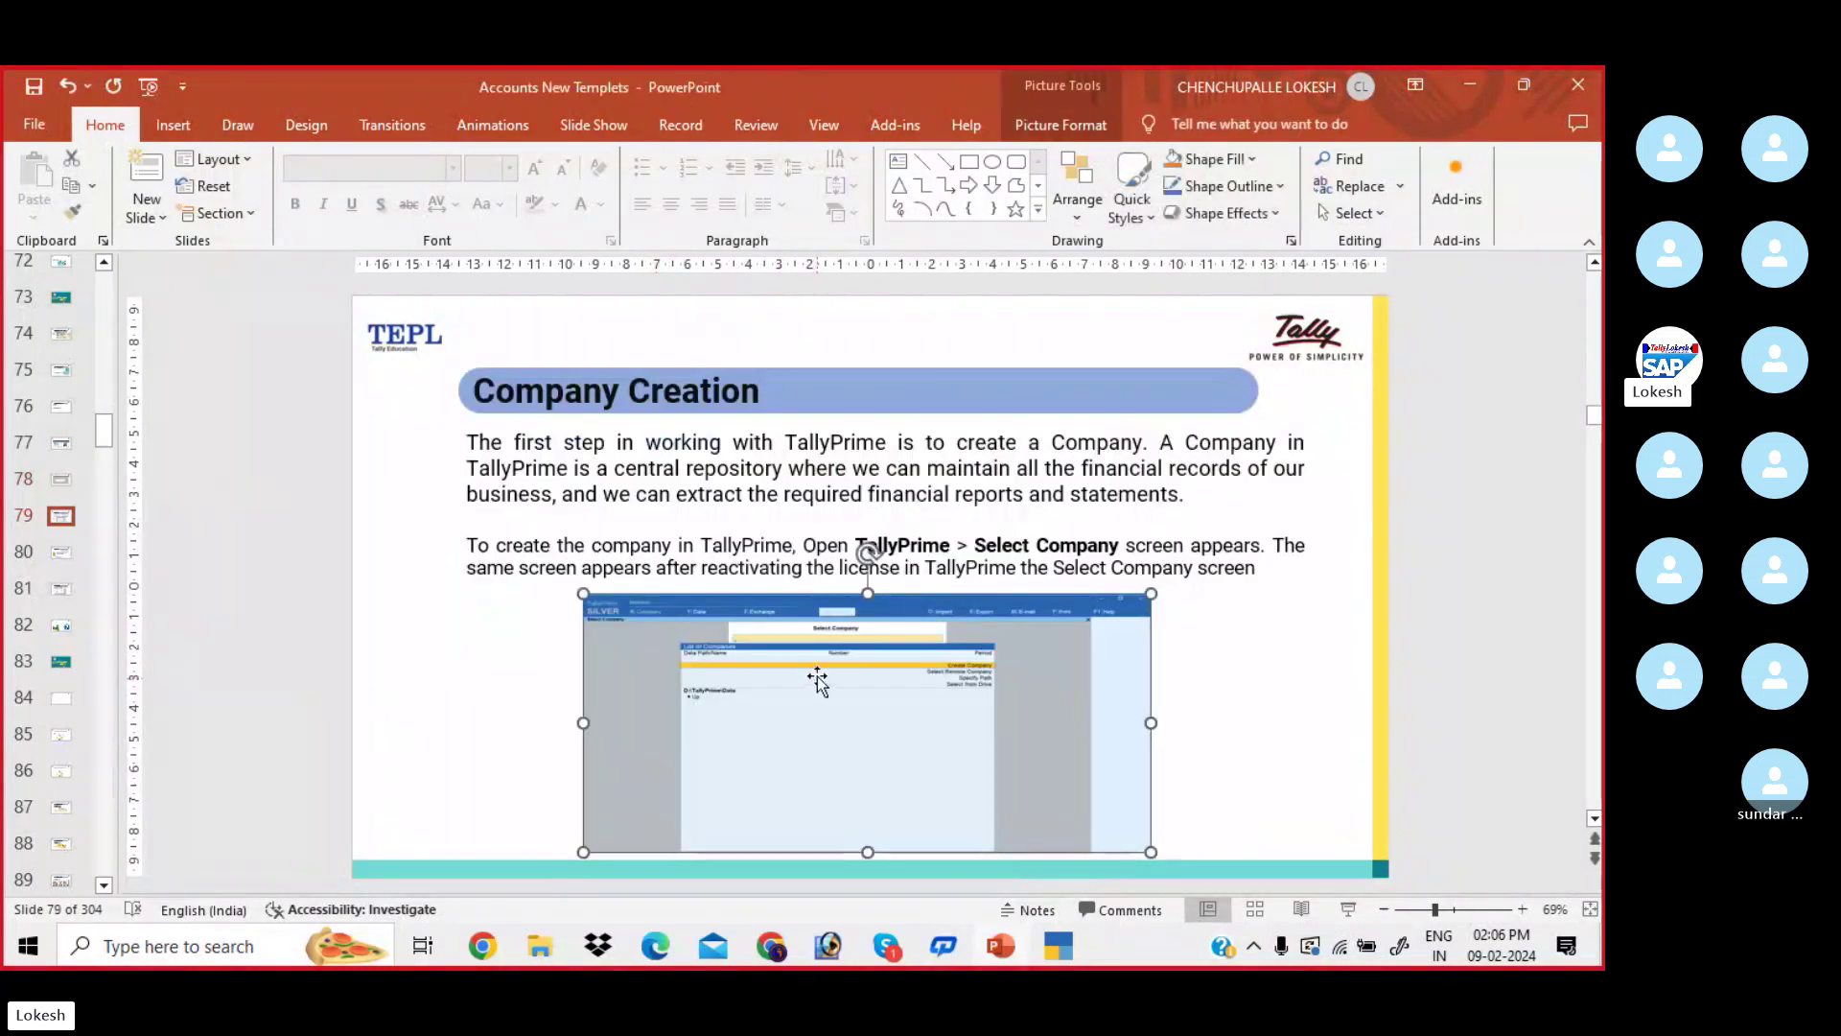
pyautogui.hotkey('alt', 'Tab')
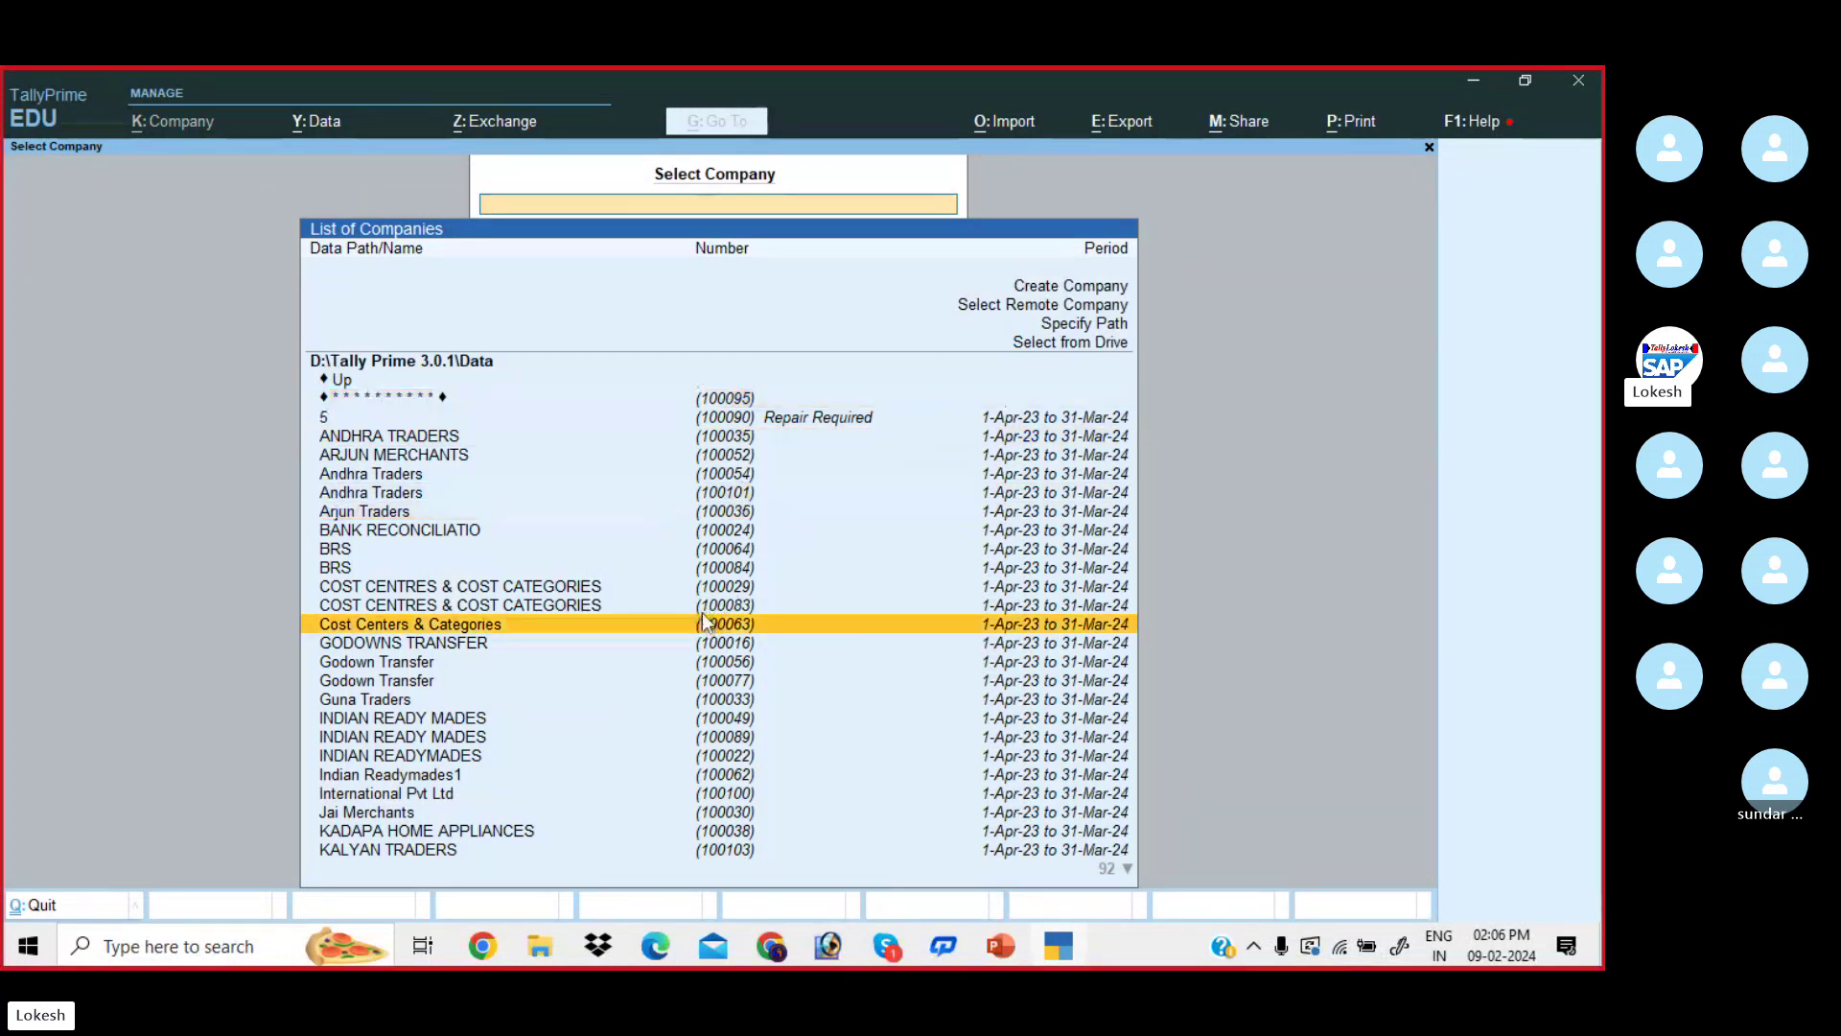
pyautogui.press('Down')
pyautogui.press('Down')
pyautogui.press('Down')
pyautogui.press('Down')
pyautogui.press('Down')
pyautogui.press('Down')
pyautogui.press('Down')
pyautogui.press('Down')
pyautogui.press('Down')
pyautogui.press('Down')
pyautogui.press('Down')
pyautogui.press('Down')
pyautogui.press('Down')
pyautogui.press('Down')
pyautogui.press('Down')
pyautogui.press('Down')
pyautogui.press('Down')
pyautogui.press('Down')
pyautogui.press('Down')
pyautogui.press('Down')
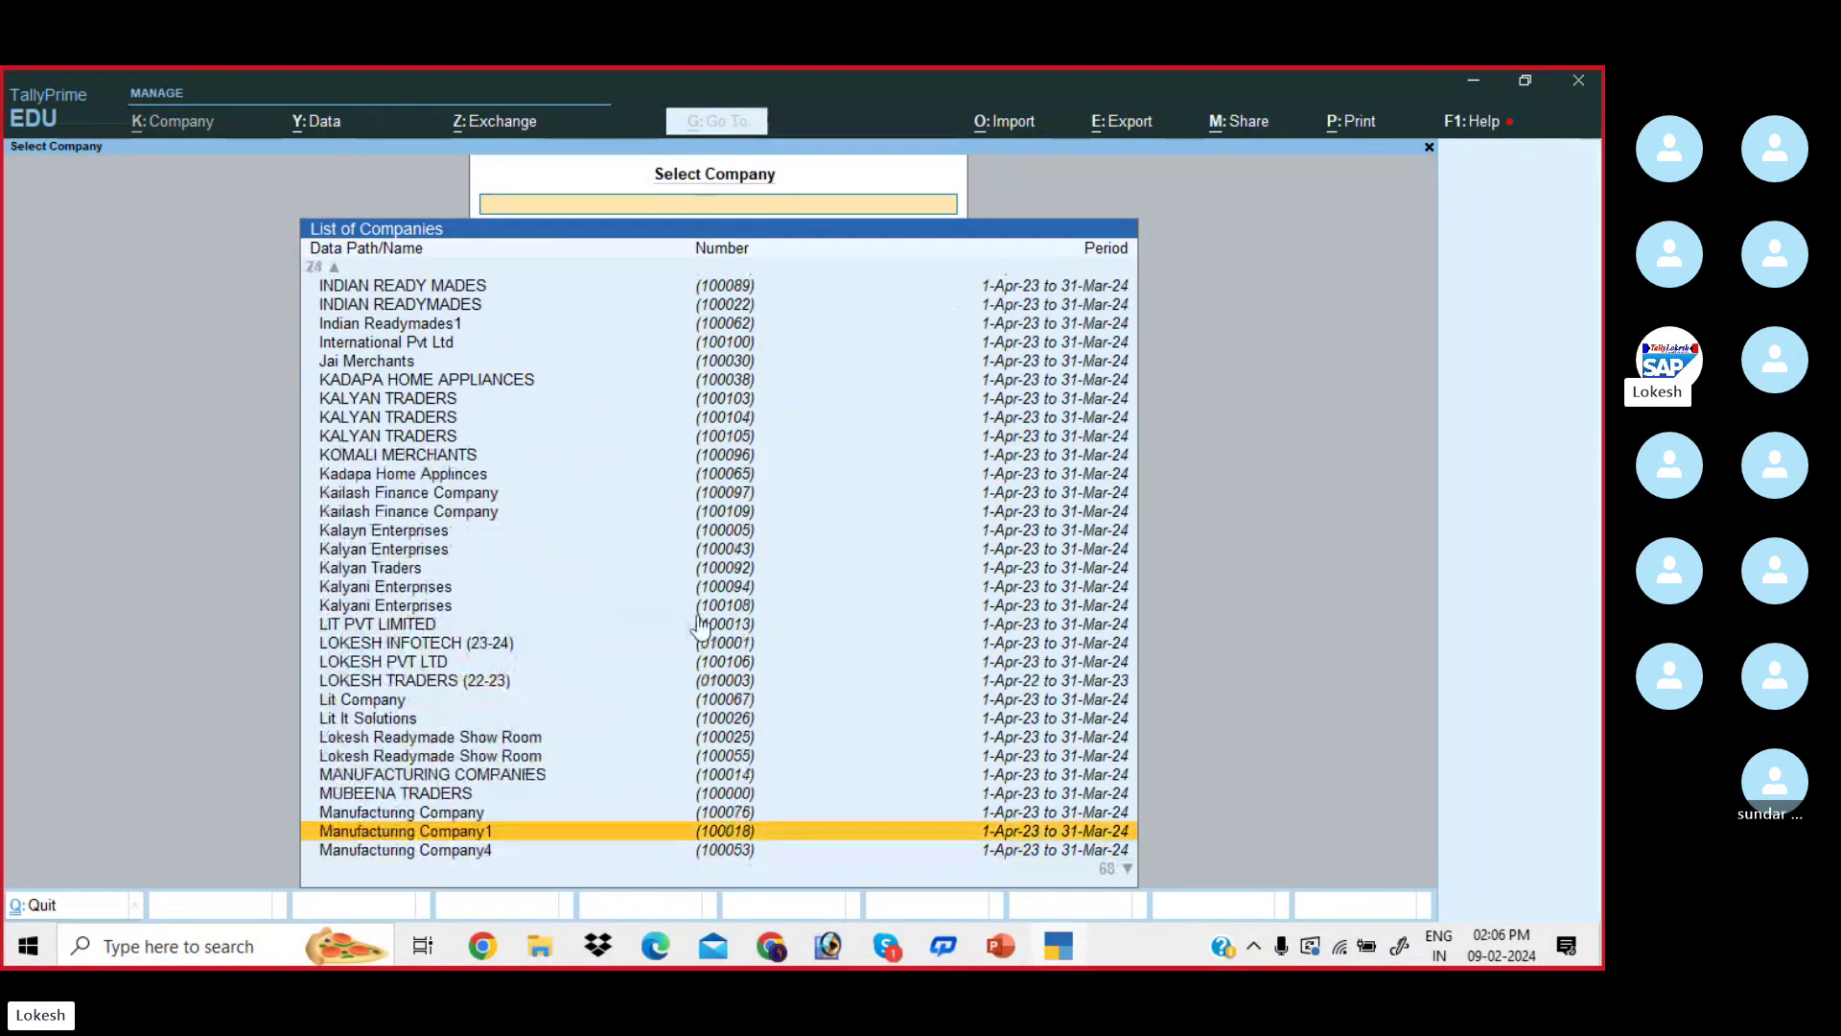
pyautogui.press('Down')
pyautogui.press('Down')
pyautogui.press('Down')
pyautogui.press('Down')
pyautogui.press('Down')
pyautogui.press('Down')
pyautogui.press('Down')
pyautogui.press('Down')
pyautogui.press('Down')
pyautogui.press('Down')
pyautogui.press('Down')
pyautogui.press('Down')
pyautogui.press('Down')
pyautogui.press('Up')
pyautogui.press('Up')
pyautogui.press('Up')
pyautogui.press('Up')
pyautogui.press('Up')
pyautogui.press('Up')
pyautogui.press('Up')
pyautogui.press('Up')
pyautogui.press('Up')
pyautogui.press('Up')
pyautogui.press('Up')
pyautogui.press('Up')
pyautogui.press('Up')
pyautogui.press('Up')
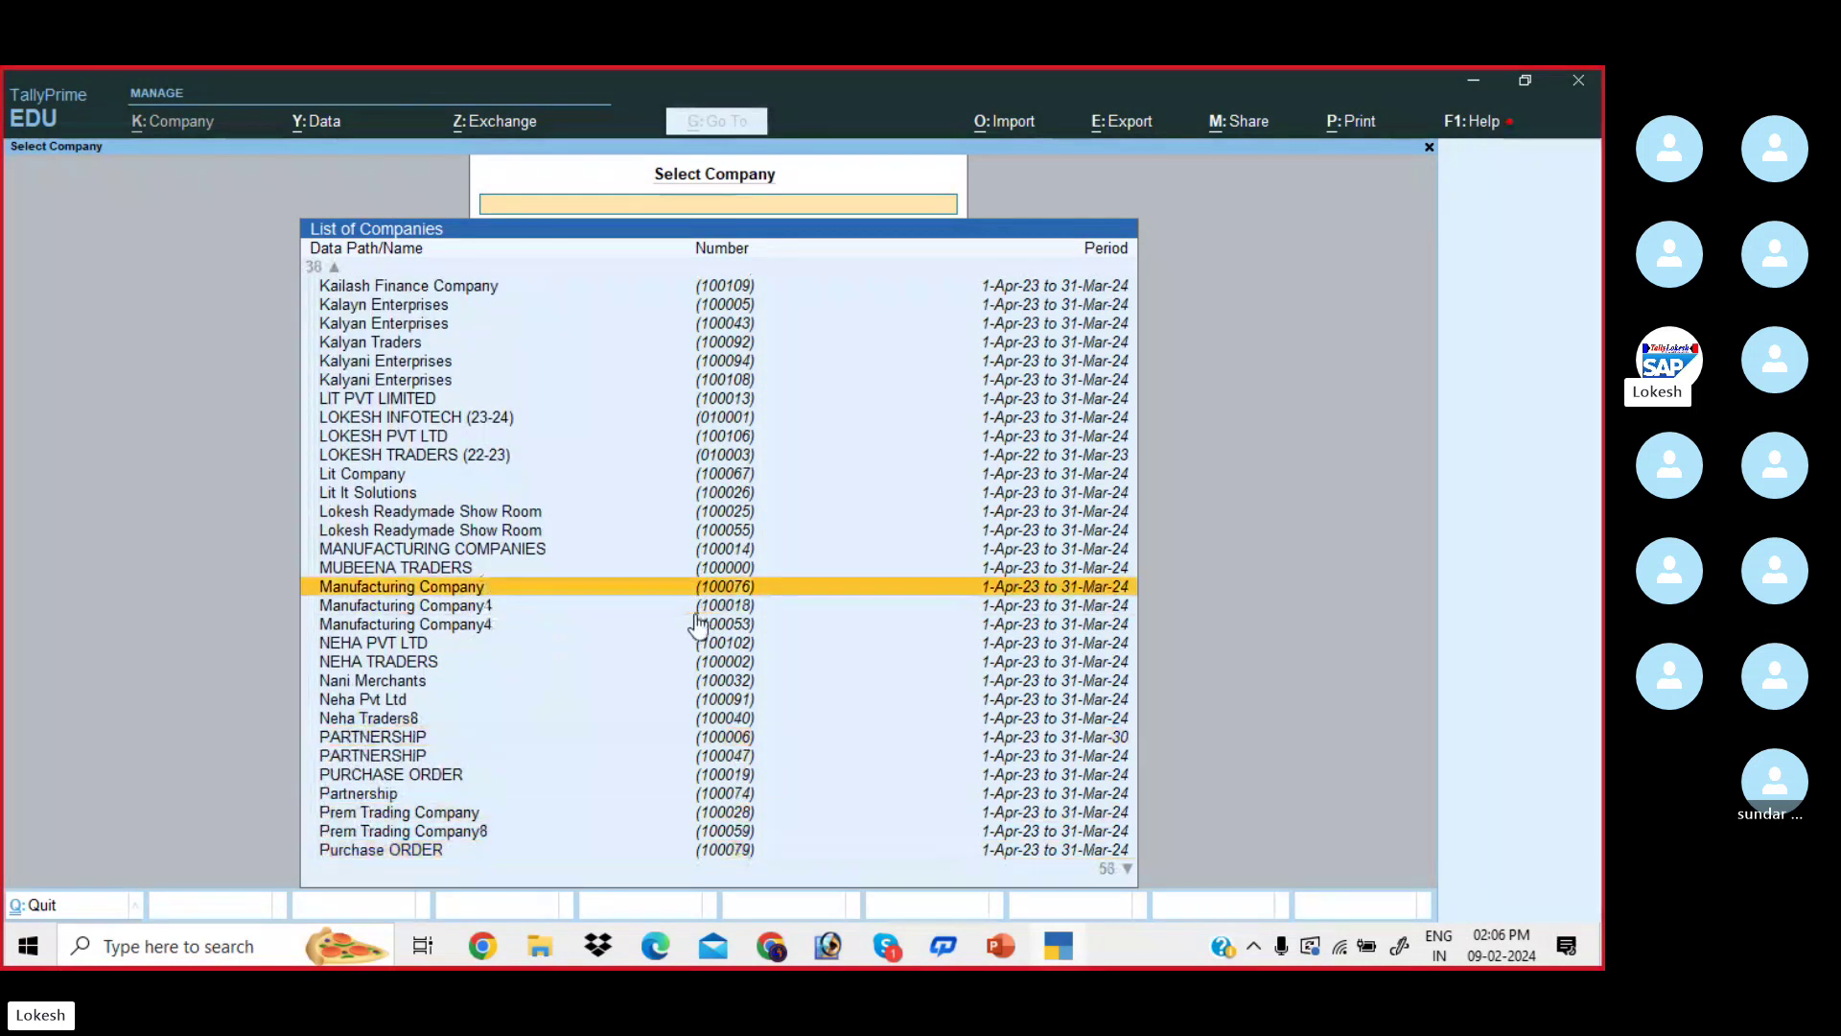
pyautogui.press('Up')
pyautogui.press('Up')
pyautogui.press('Up')
pyautogui.press('Up')
pyautogui.press('Up')
pyautogui.press('Up')
pyautogui.press('Up')
pyautogui.press('Up')
pyautogui.press('Up')
pyautogui.press('Up')
pyautogui.press('Up')
pyautogui.press('Up')
pyautogui.press('Up')
pyautogui.press('Up')
pyautogui.press('Up')
pyautogui.press('Up')
pyautogui.press('Up')
pyautogui.press('Up')
pyautogui.press('Up')
pyautogui.press('Up')
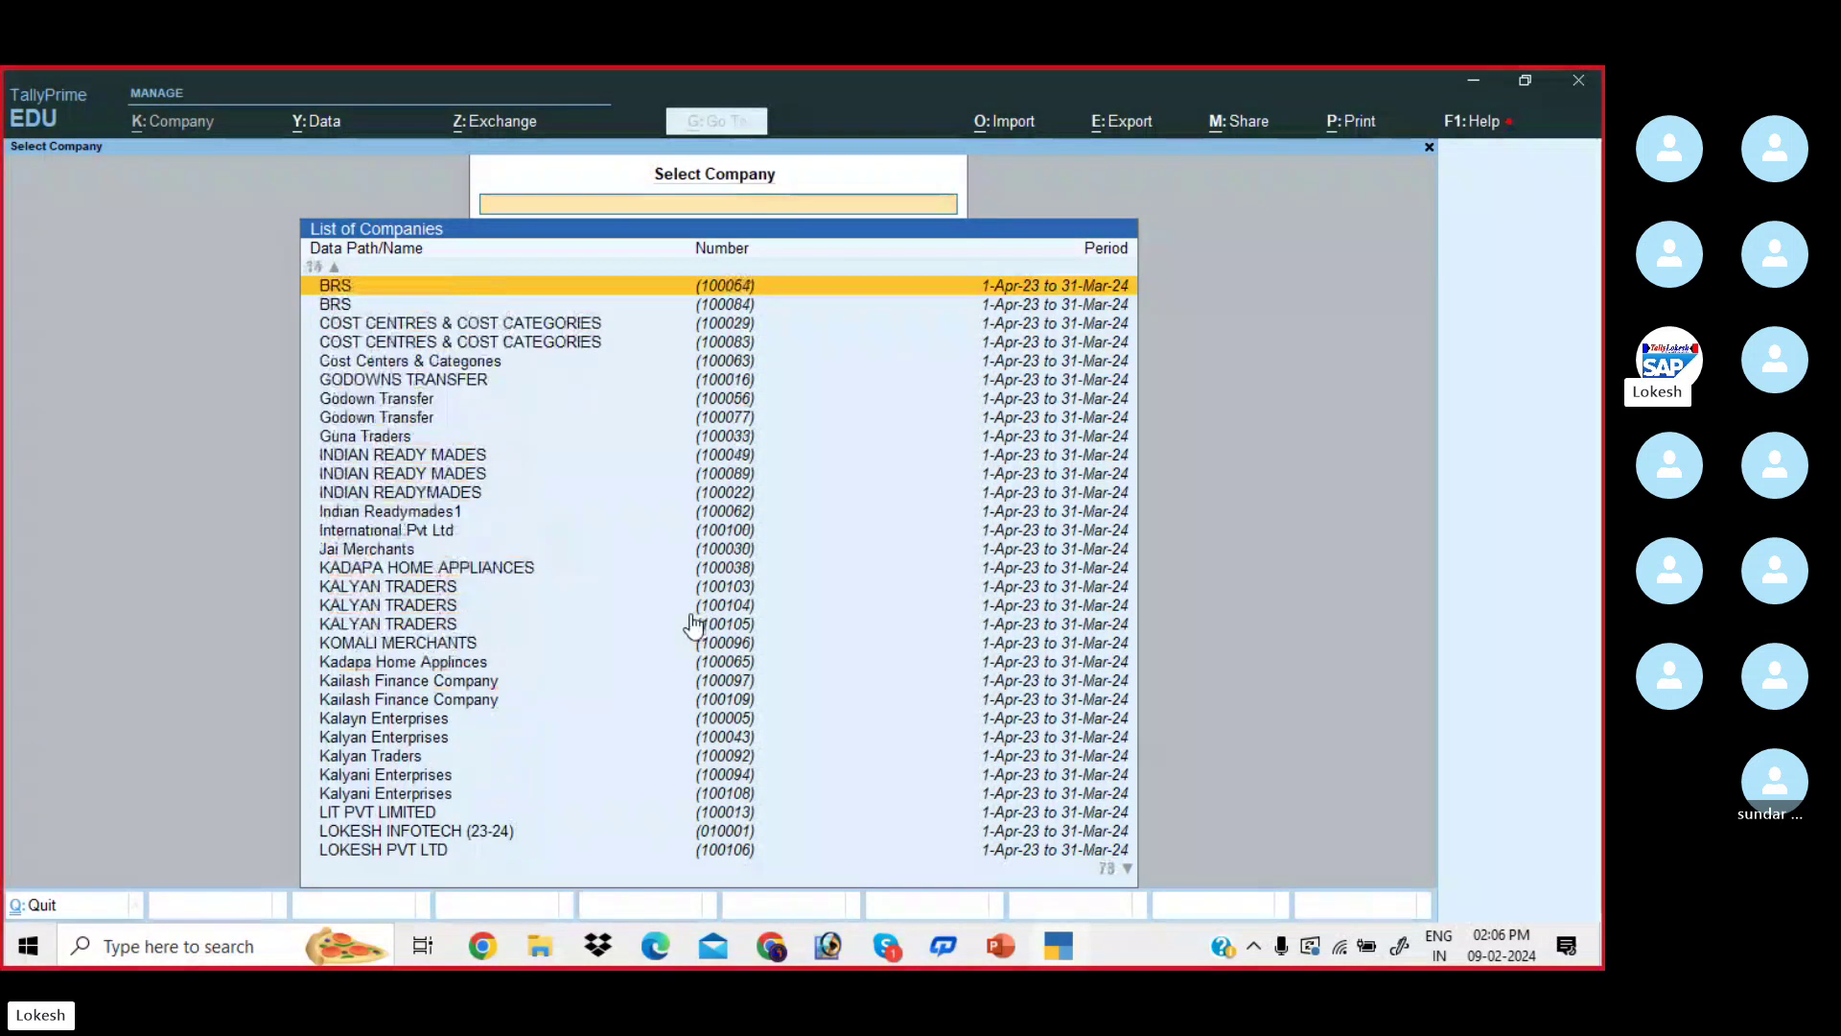
pyautogui.press('Up')
pyautogui.press('Up')
pyautogui.press('Up')
pyautogui.press('Up')
pyautogui.press('Up')
pyautogui.press('Up')
pyautogui.press('Up')
pyautogui.press('Up')
pyautogui.press('Up')
pyautogui.press('Up')
pyautogui.press('Up')
pyautogui.press('Up')
pyautogui.press('Up')
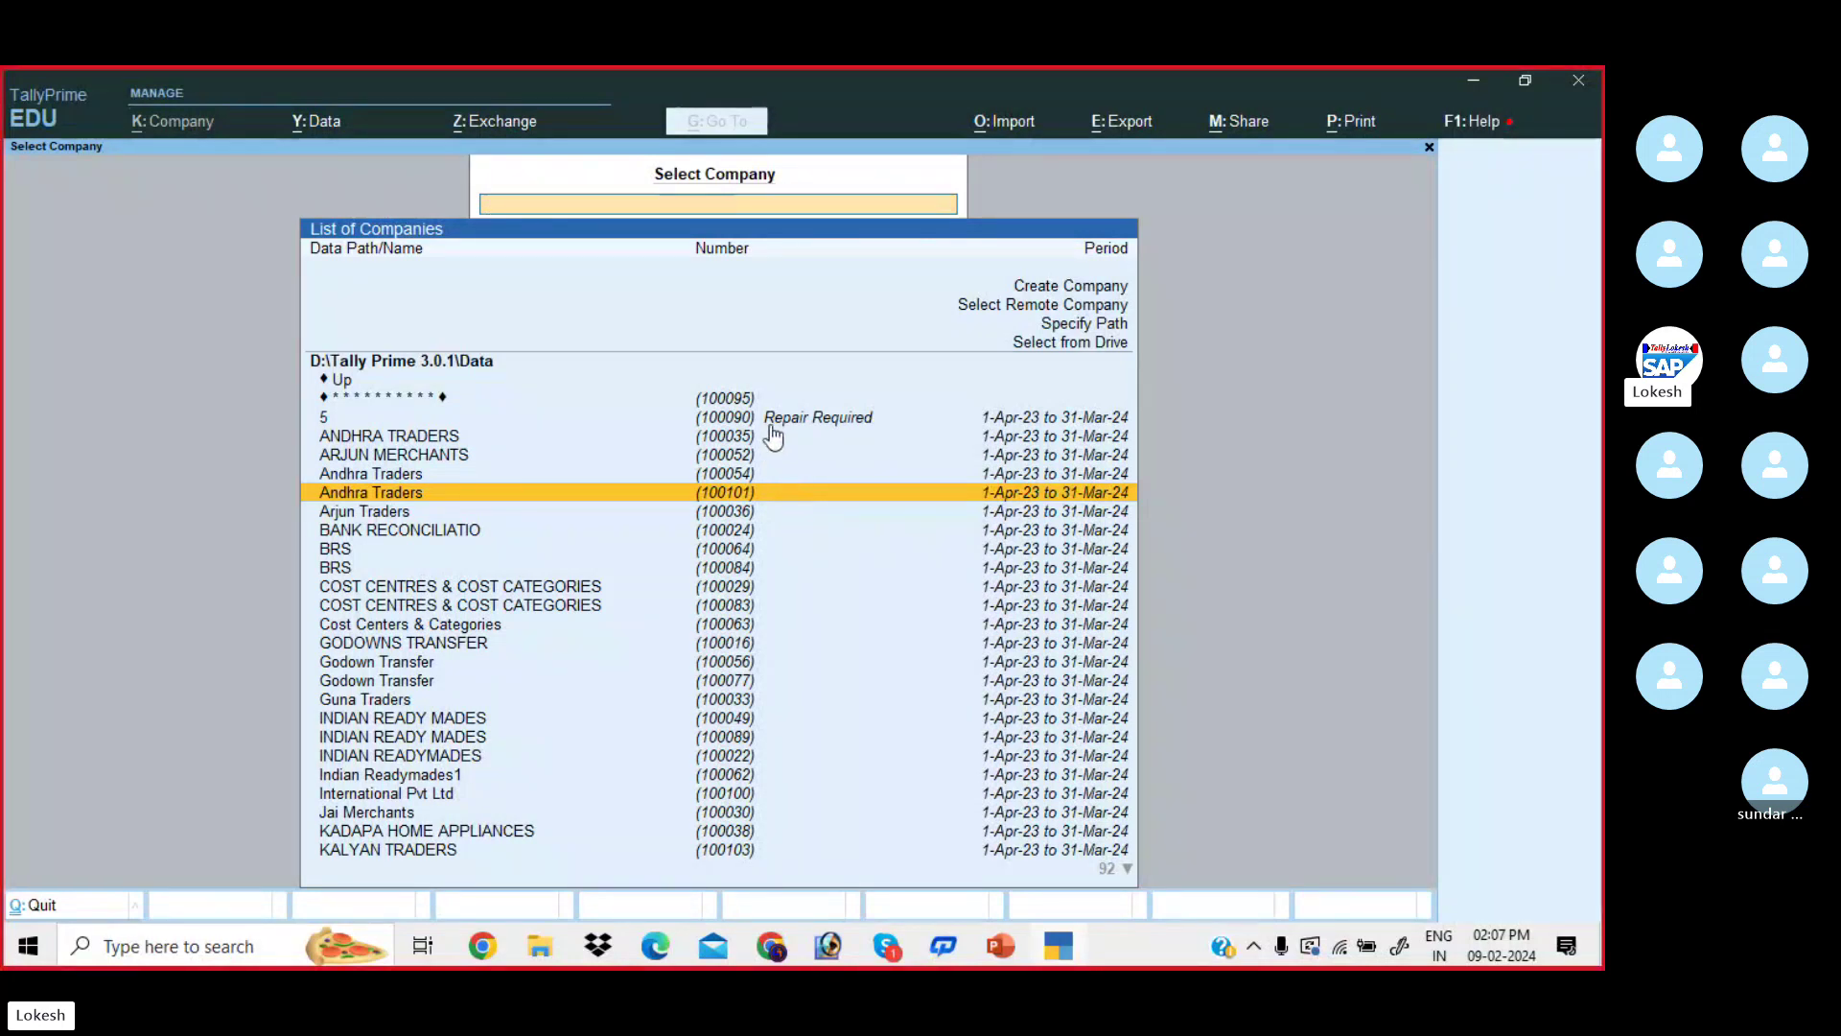
pyautogui.press('Up')
pyautogui.press('Up')
pyautogui.press('Up')
pyautogui.press('Up')
pyautogui.press('Up')
pyautogui.press('Up')
pyautogui.press('Up')
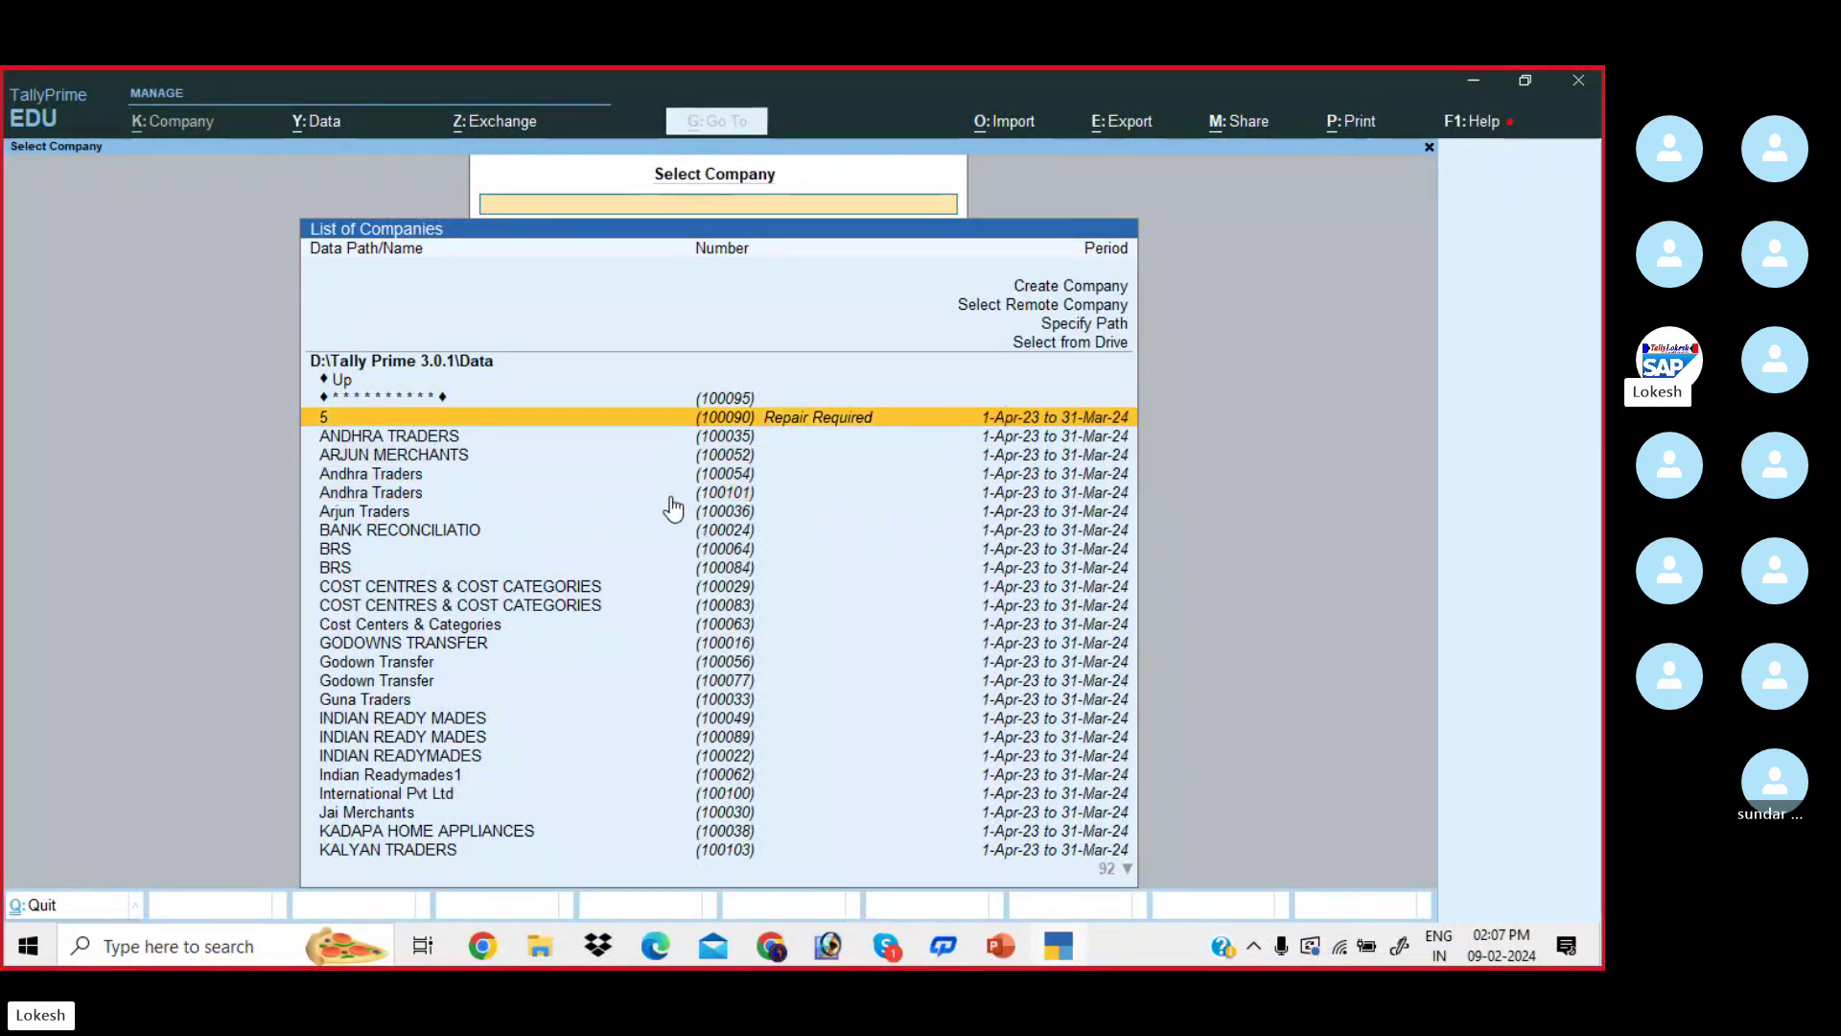
pyautogui.press('Up')
pyautogui.press('Up')
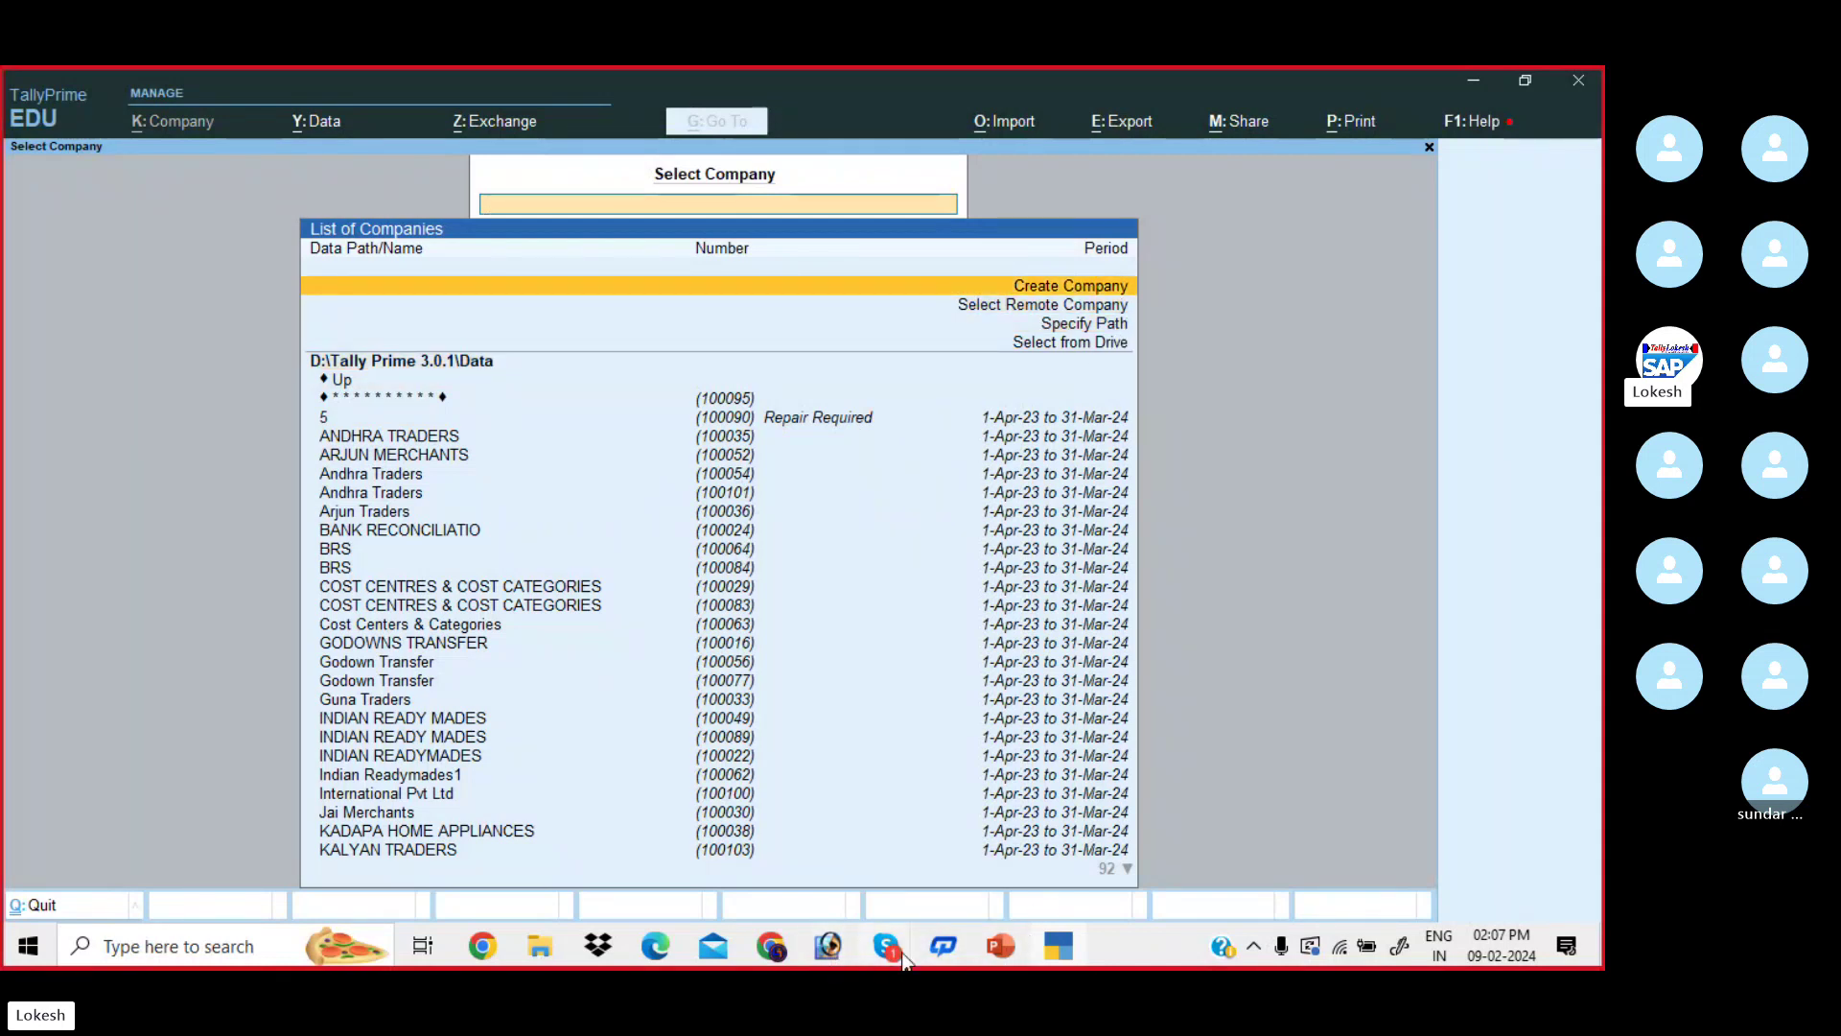
pyautogui.moveTo(887, 949)
pyautogui.click(872, 843)
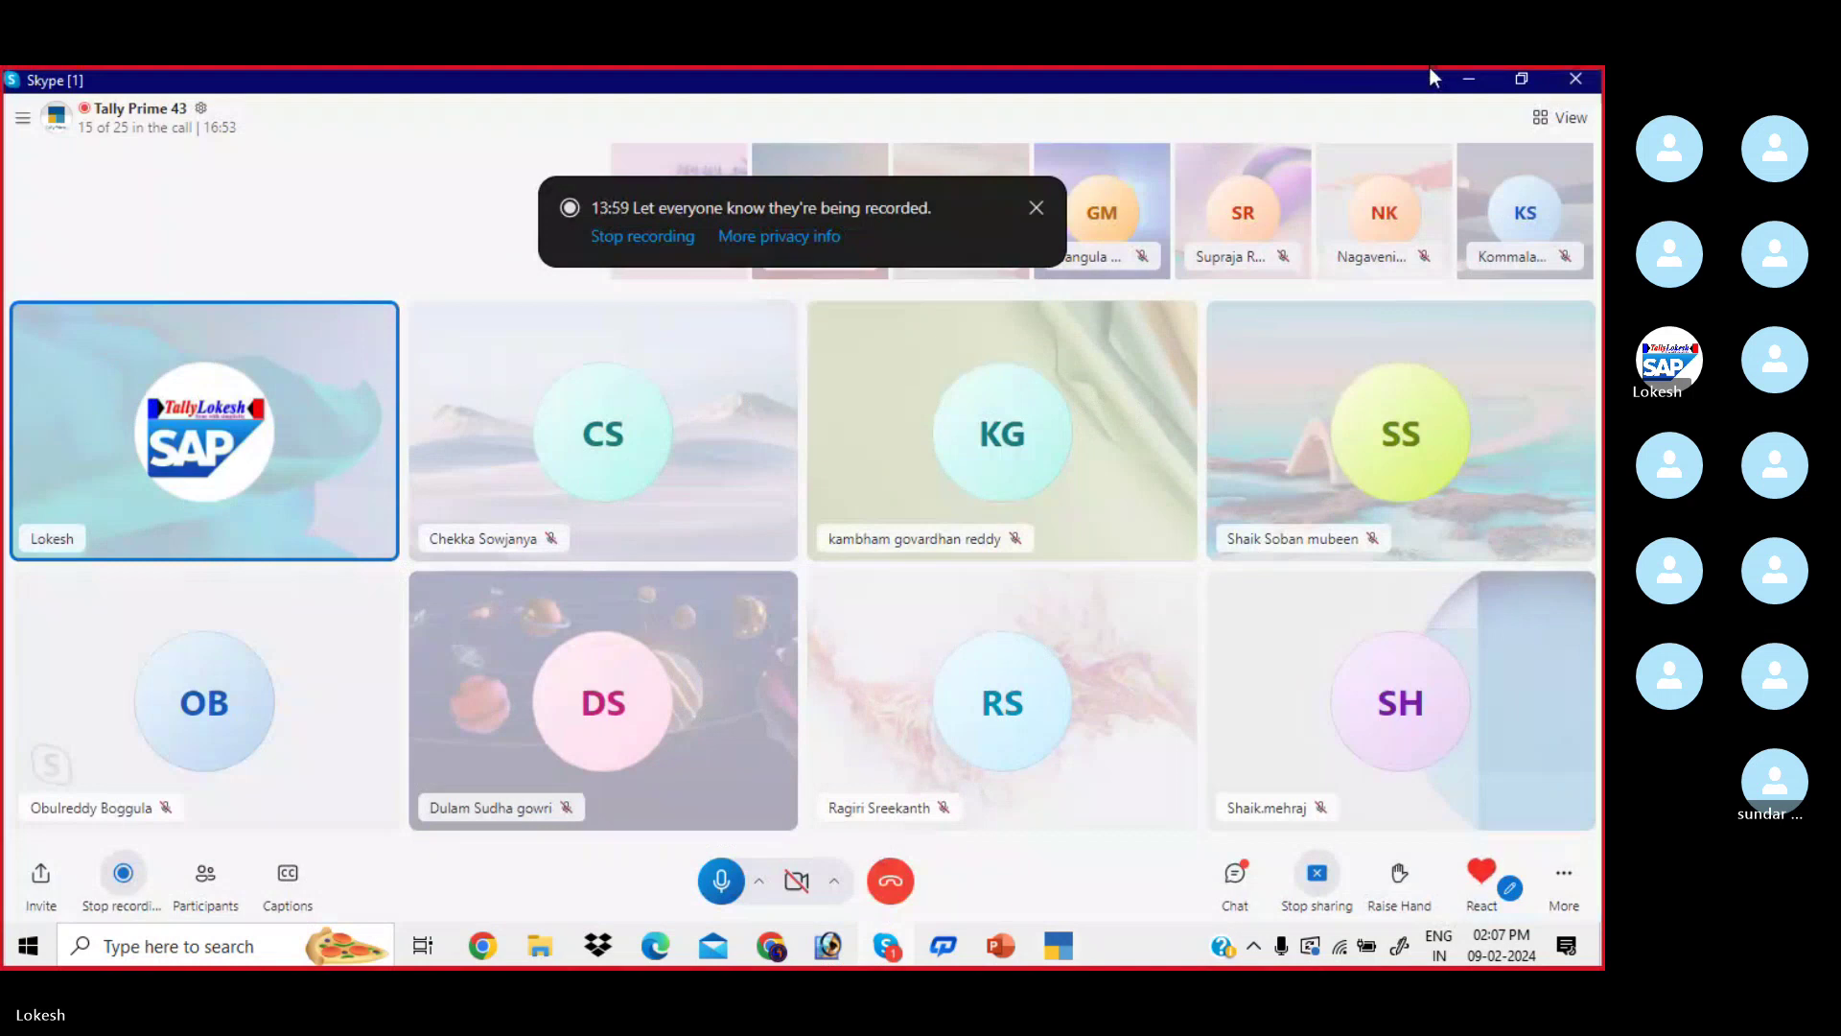
pyautogui.click(1468, 79)
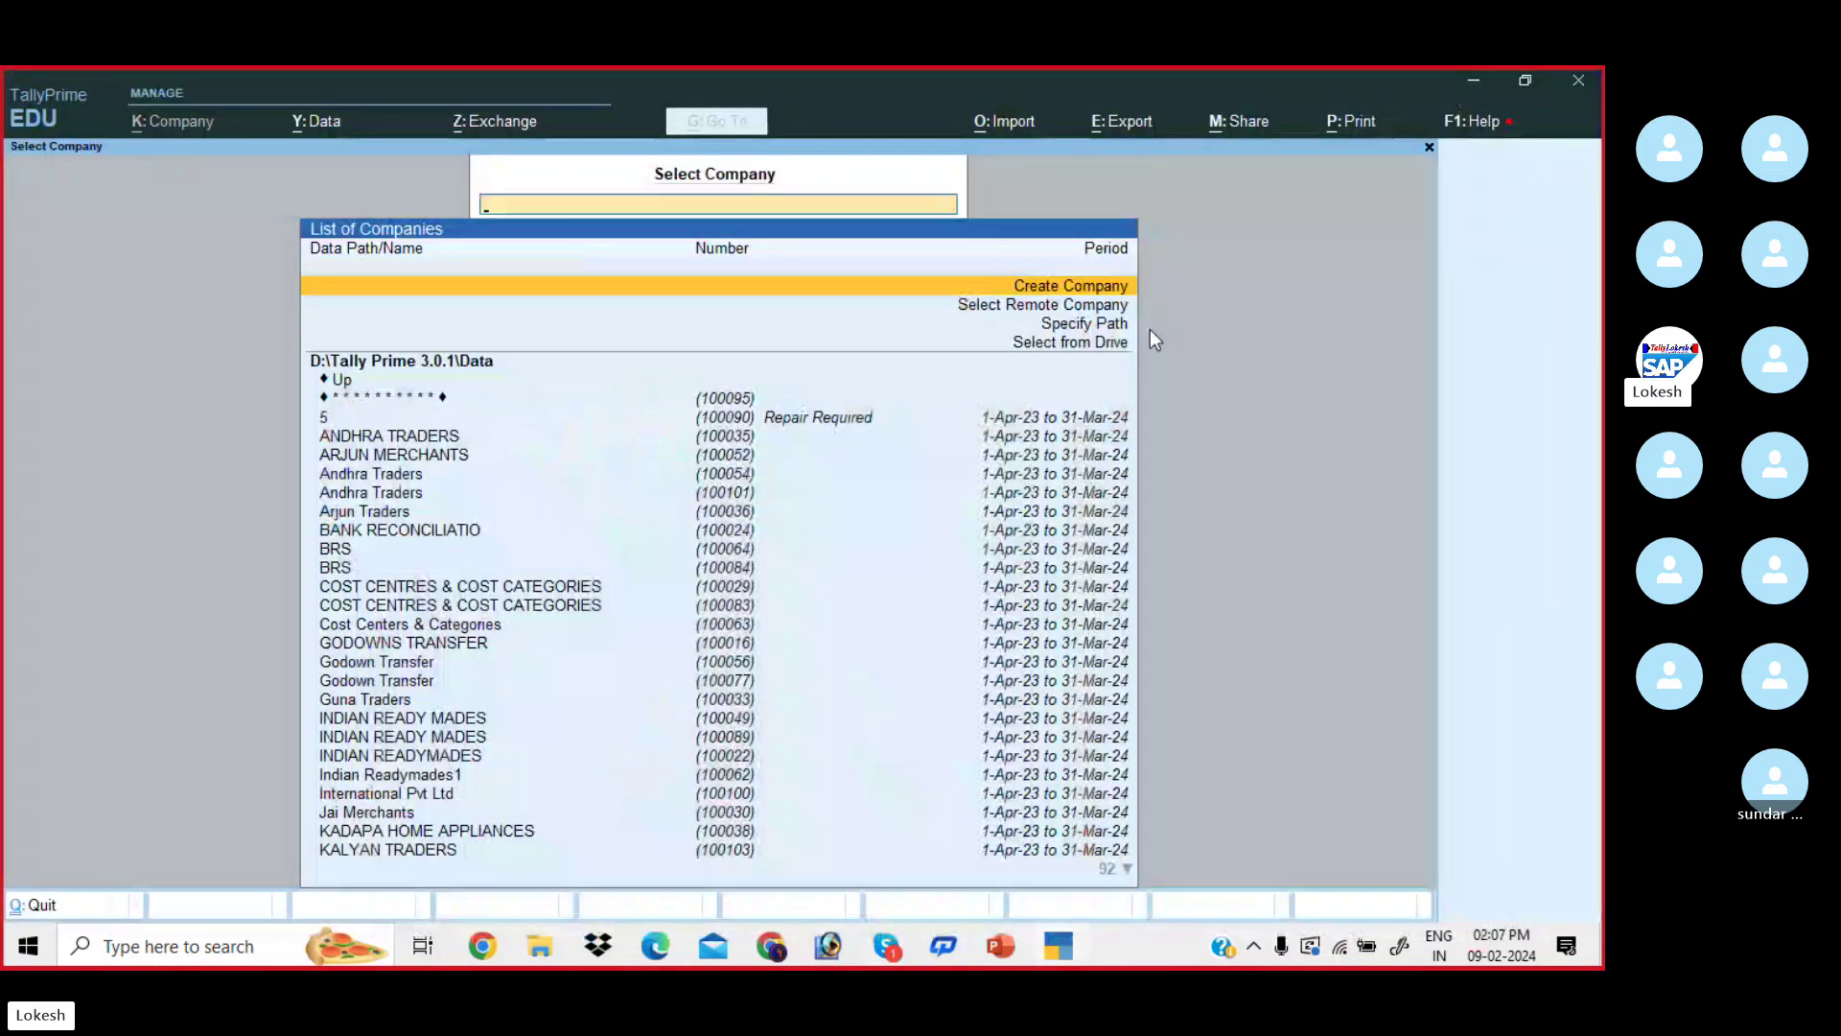
# - Start a new company in Company Creation and pass through F12 configuration with contact details at No
pyautogui.press('Return')
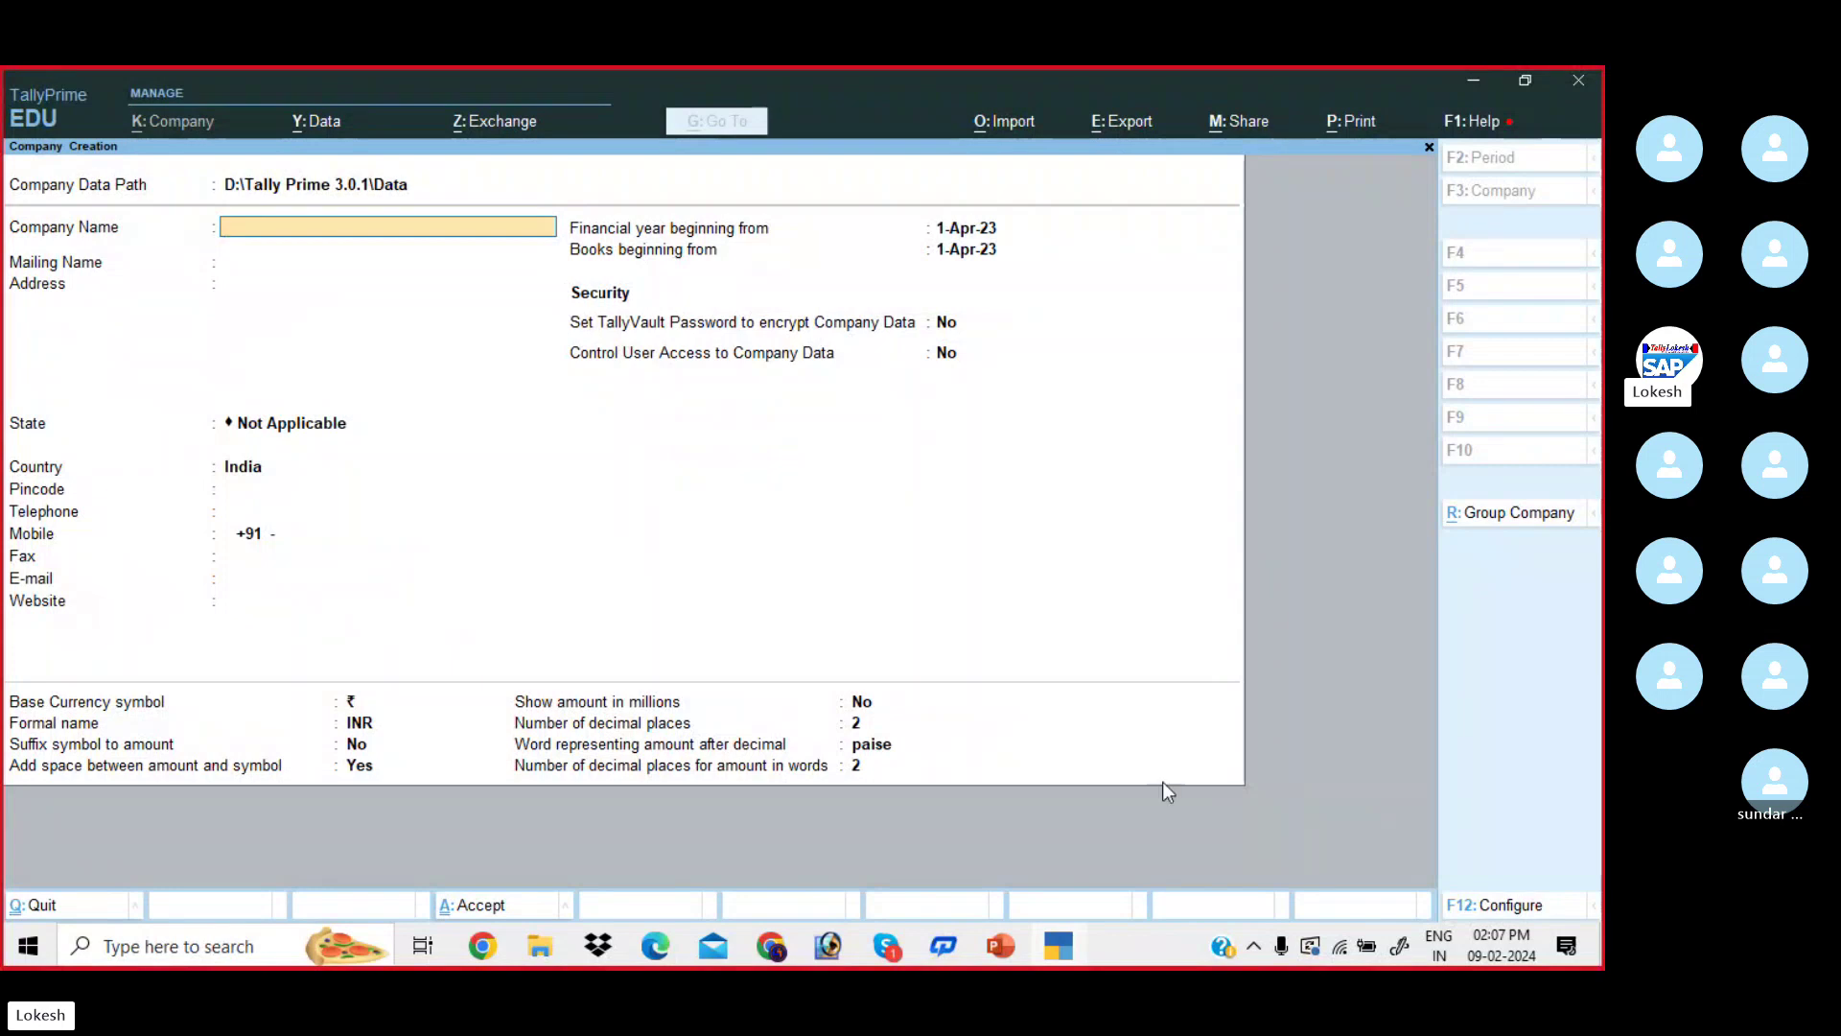
pyautogui.click(1509, 907)
pyautogui.write('n')
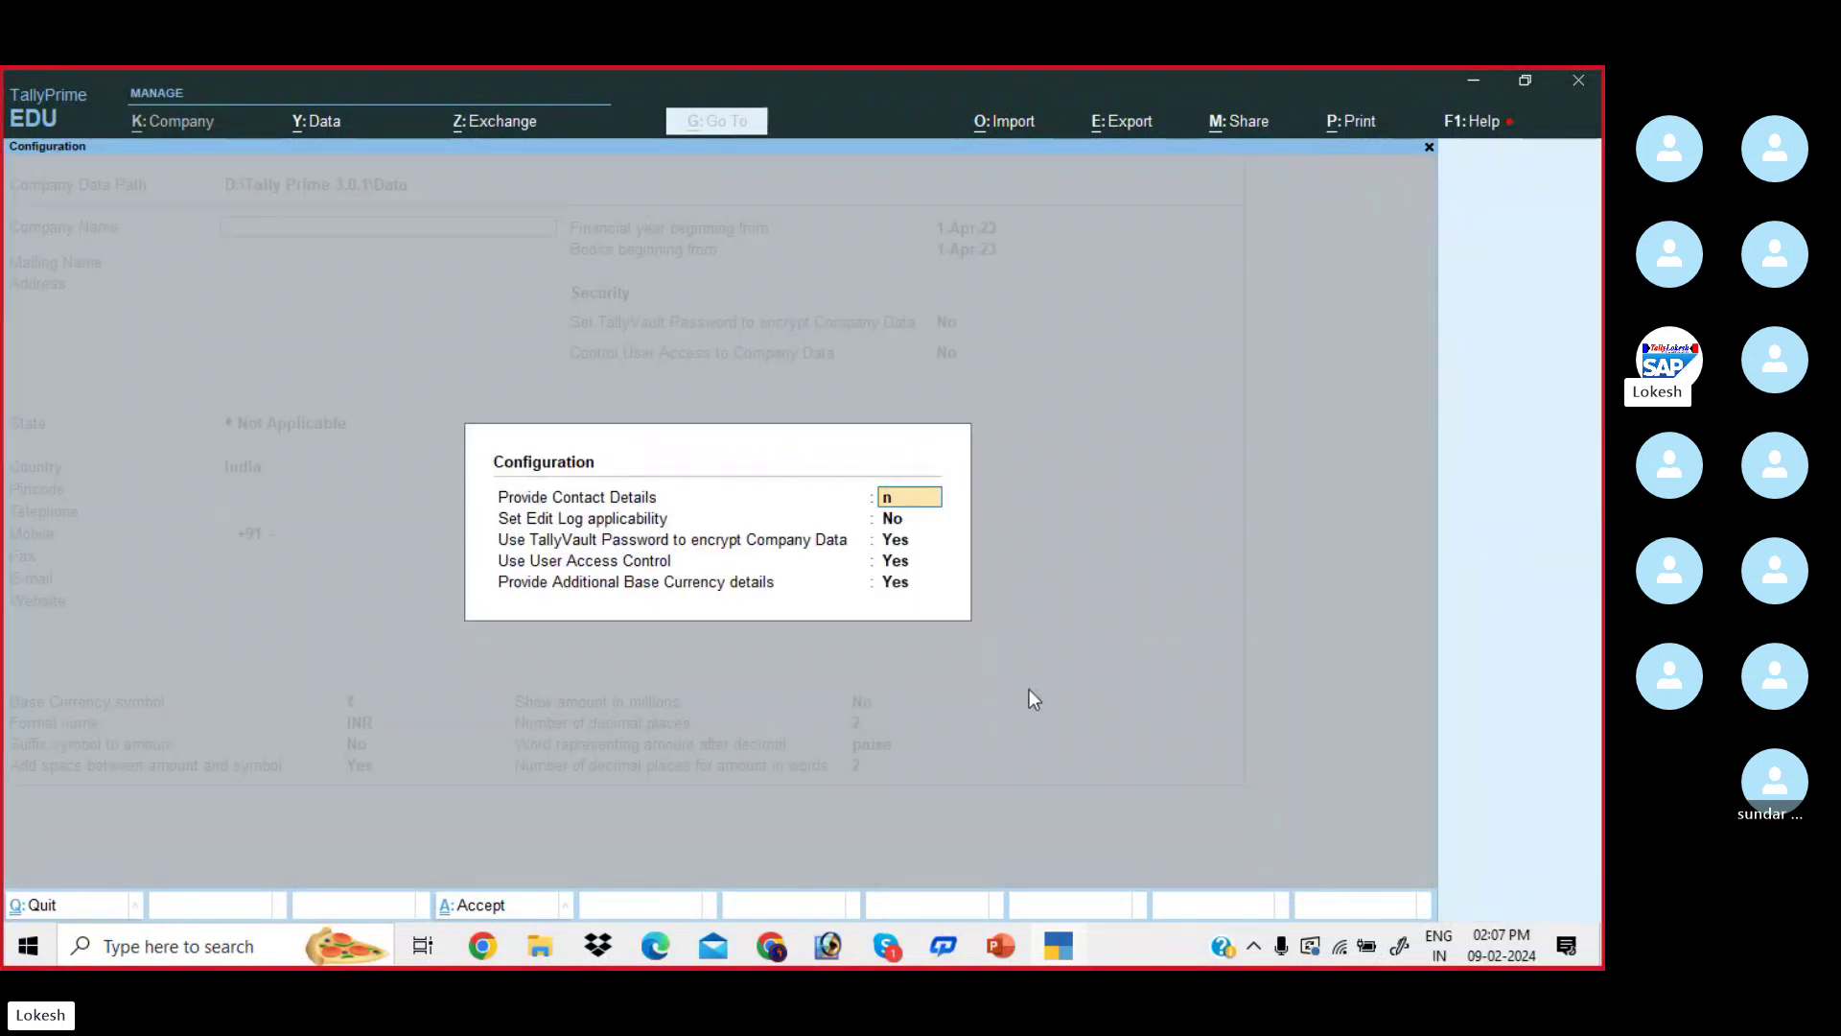
pyautogui.press('Return')
pyautogui.press('Return')
pyautogui.write('n')
pyautogui.press('Return')
pyautogui.press('Return')
pyautogui.press('Return')
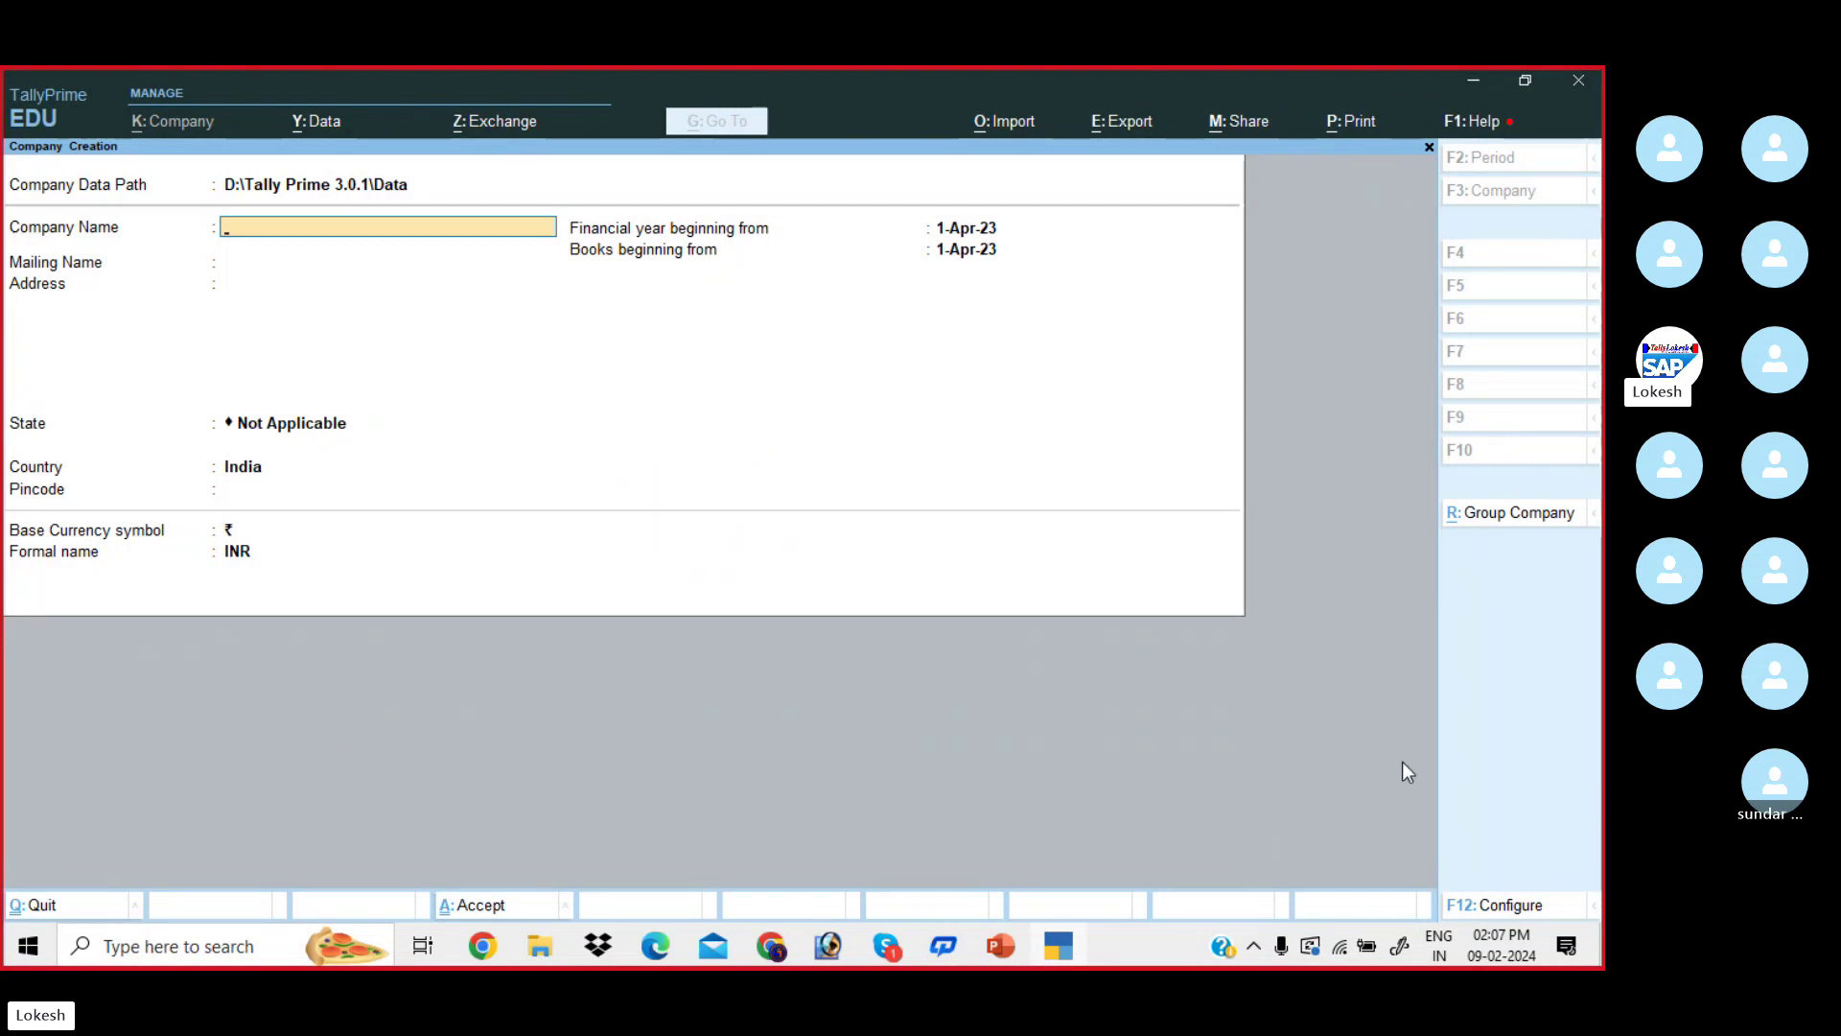
# - Reconfigure Company Creation with Provide Contact Details set to Yes and accept the settings
pyautogui.click(1516, 909)
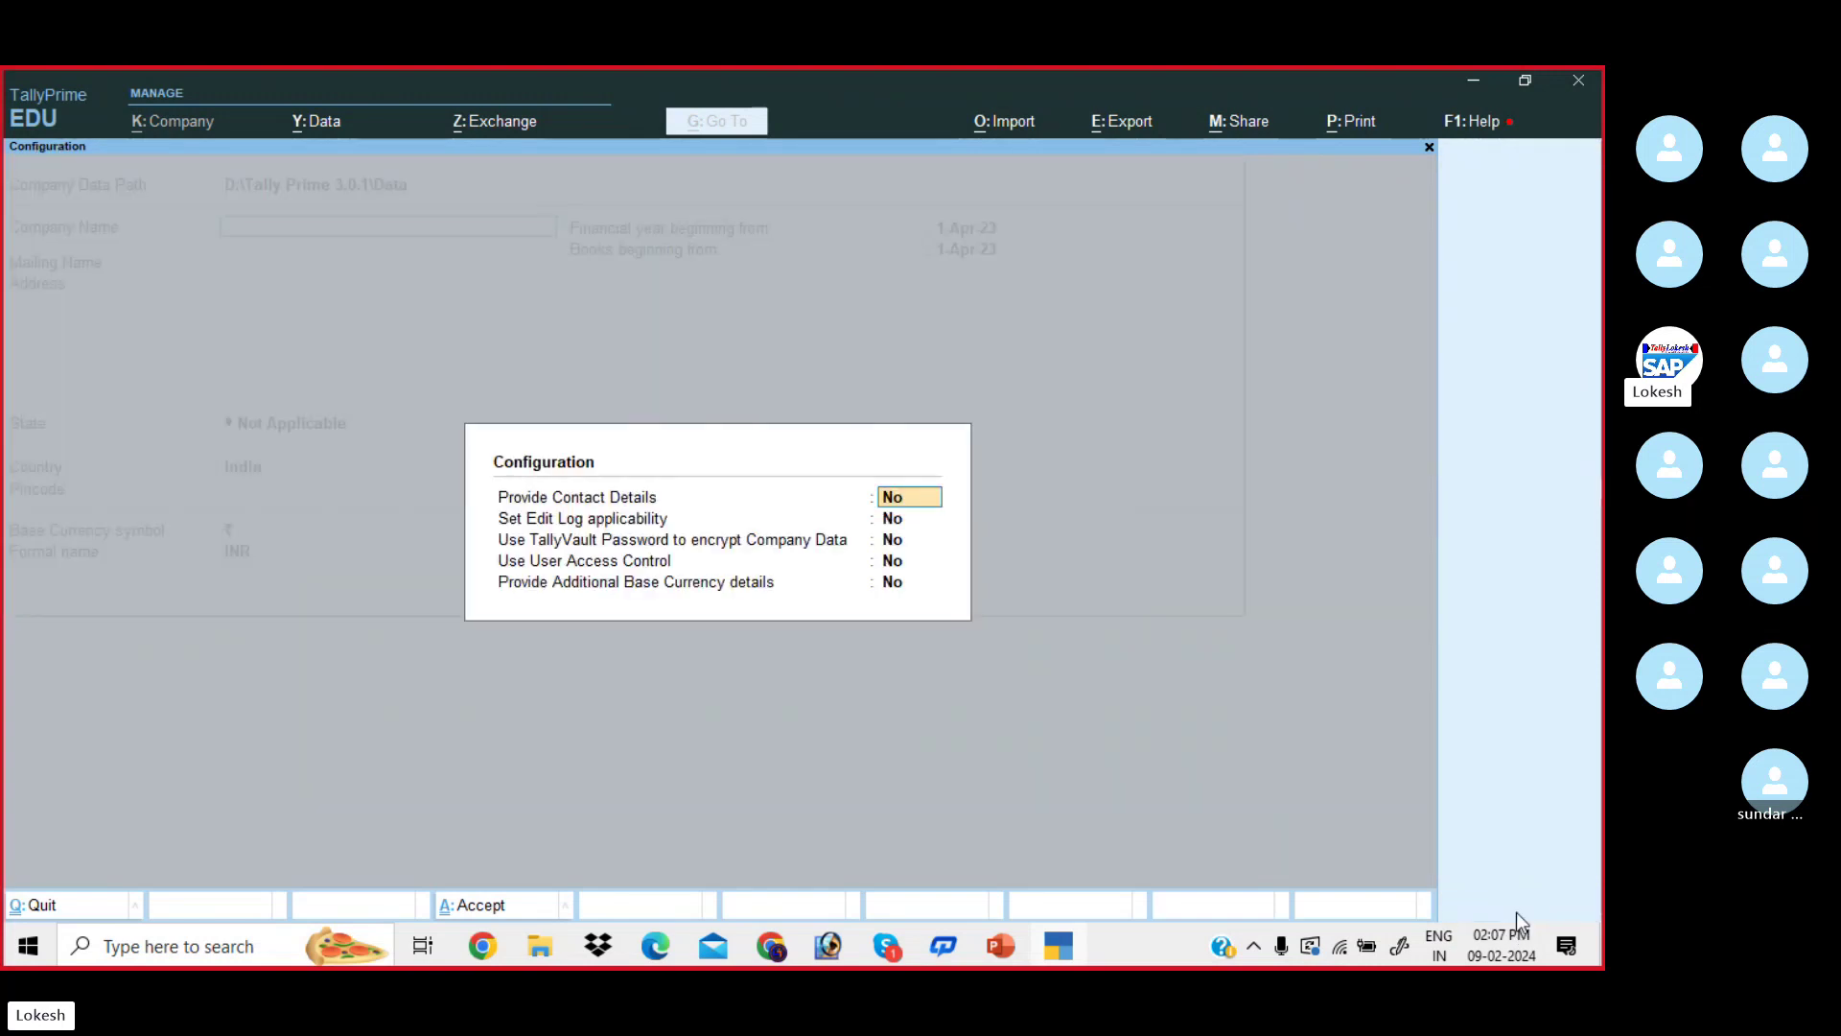
pyautogui.write('y')
pyautogui.press('Return')
pyautogui.press('Return')
pyautogui.write('y')
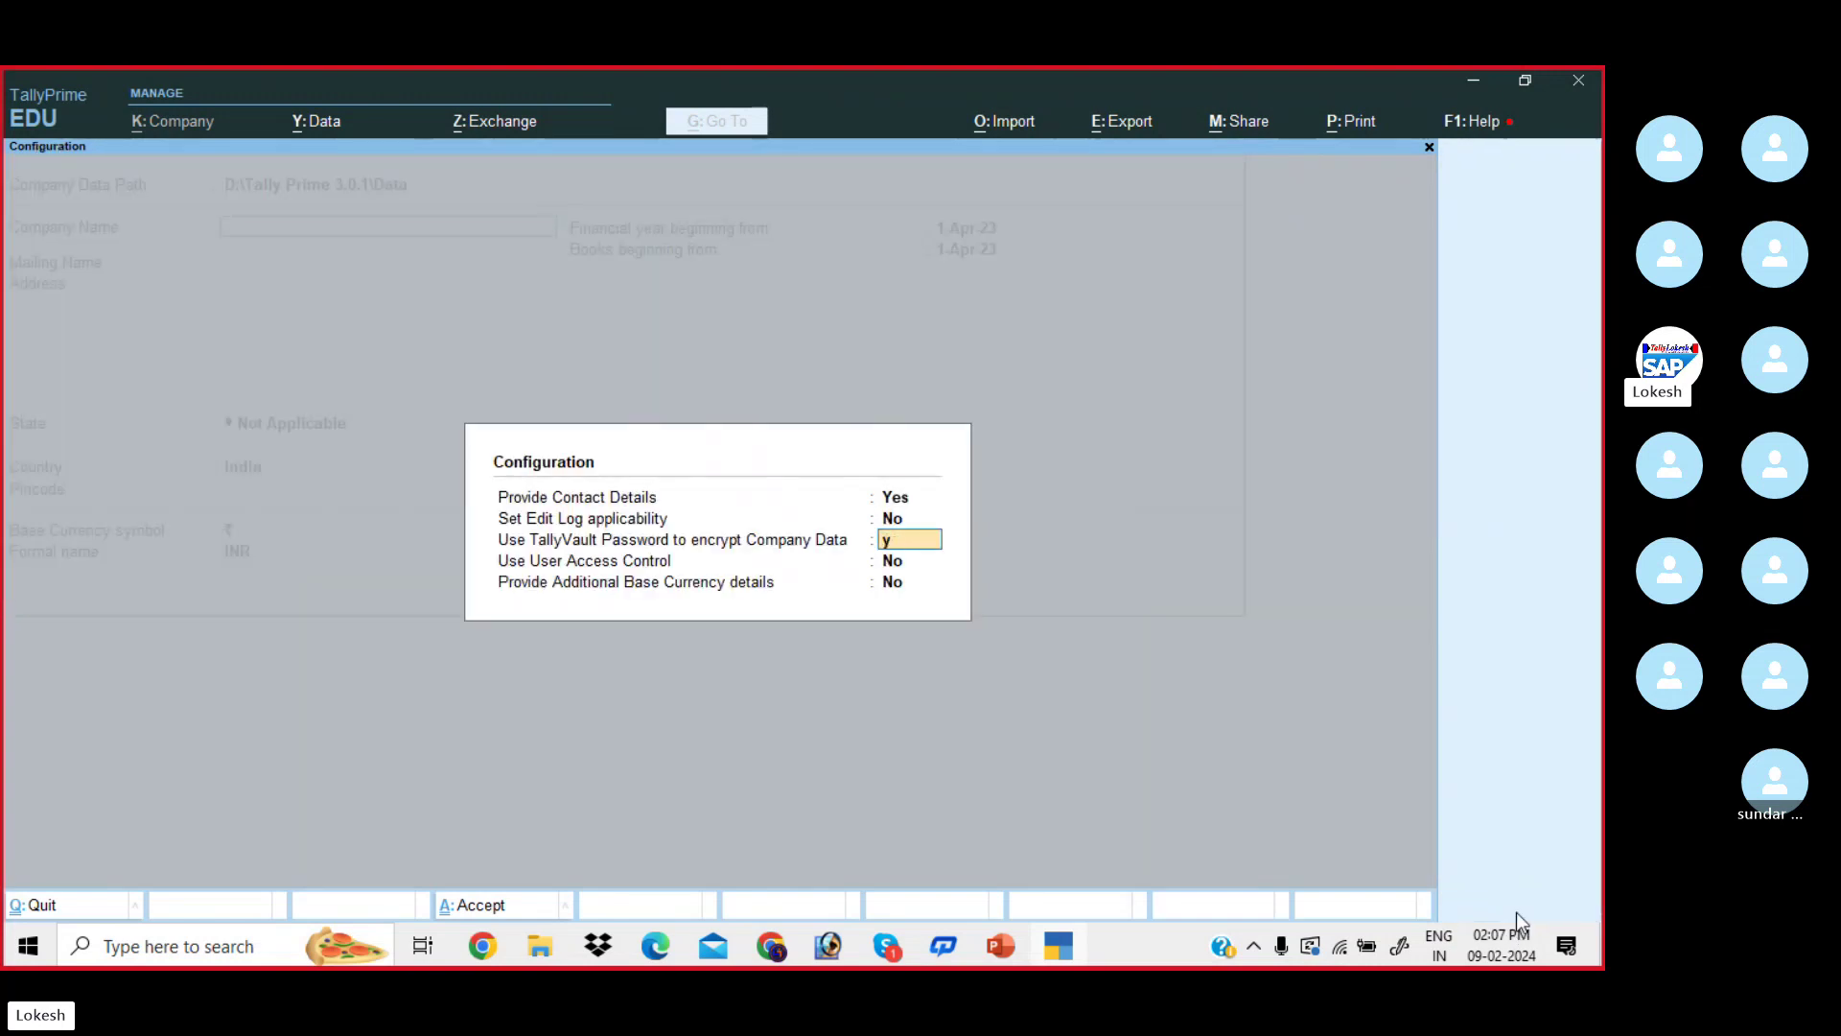
pyautogui.press('Return')
pyautogui.write('y')
pyautogui.press('Return')
pyautogui.write('y')
pyautogui.press('Return')
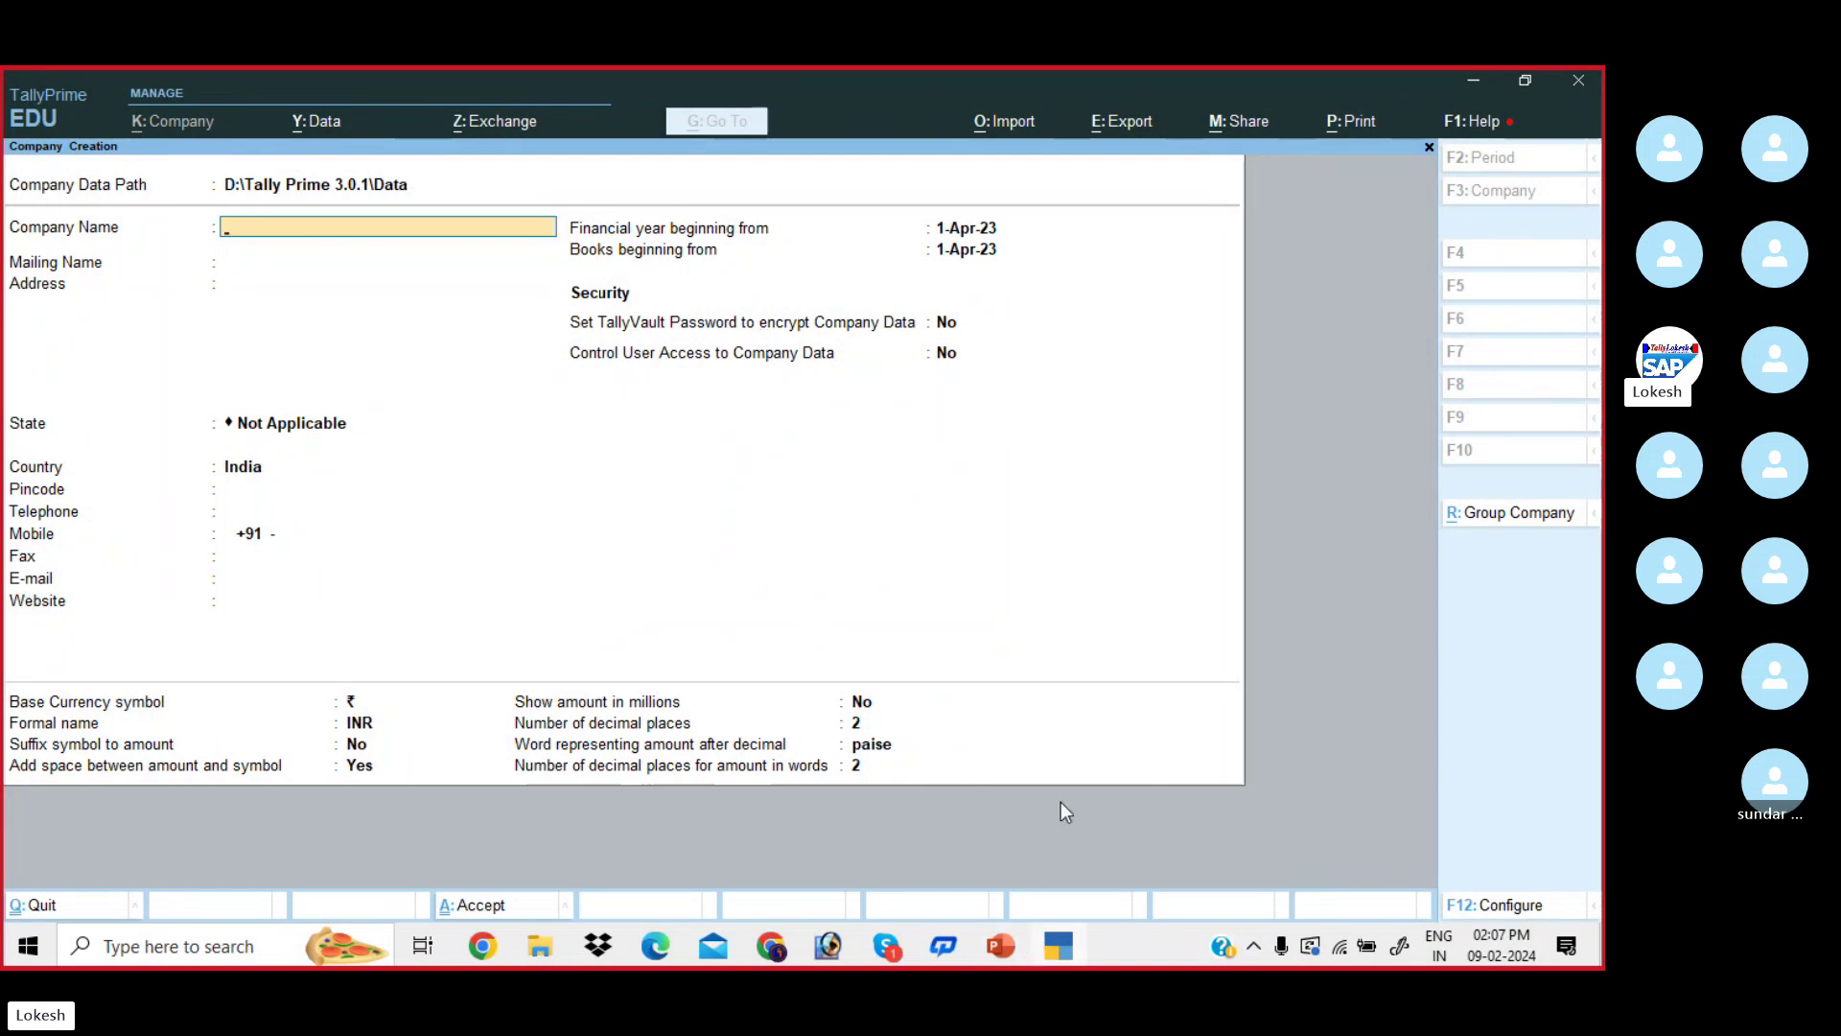
pyautogui.click(656, 947)
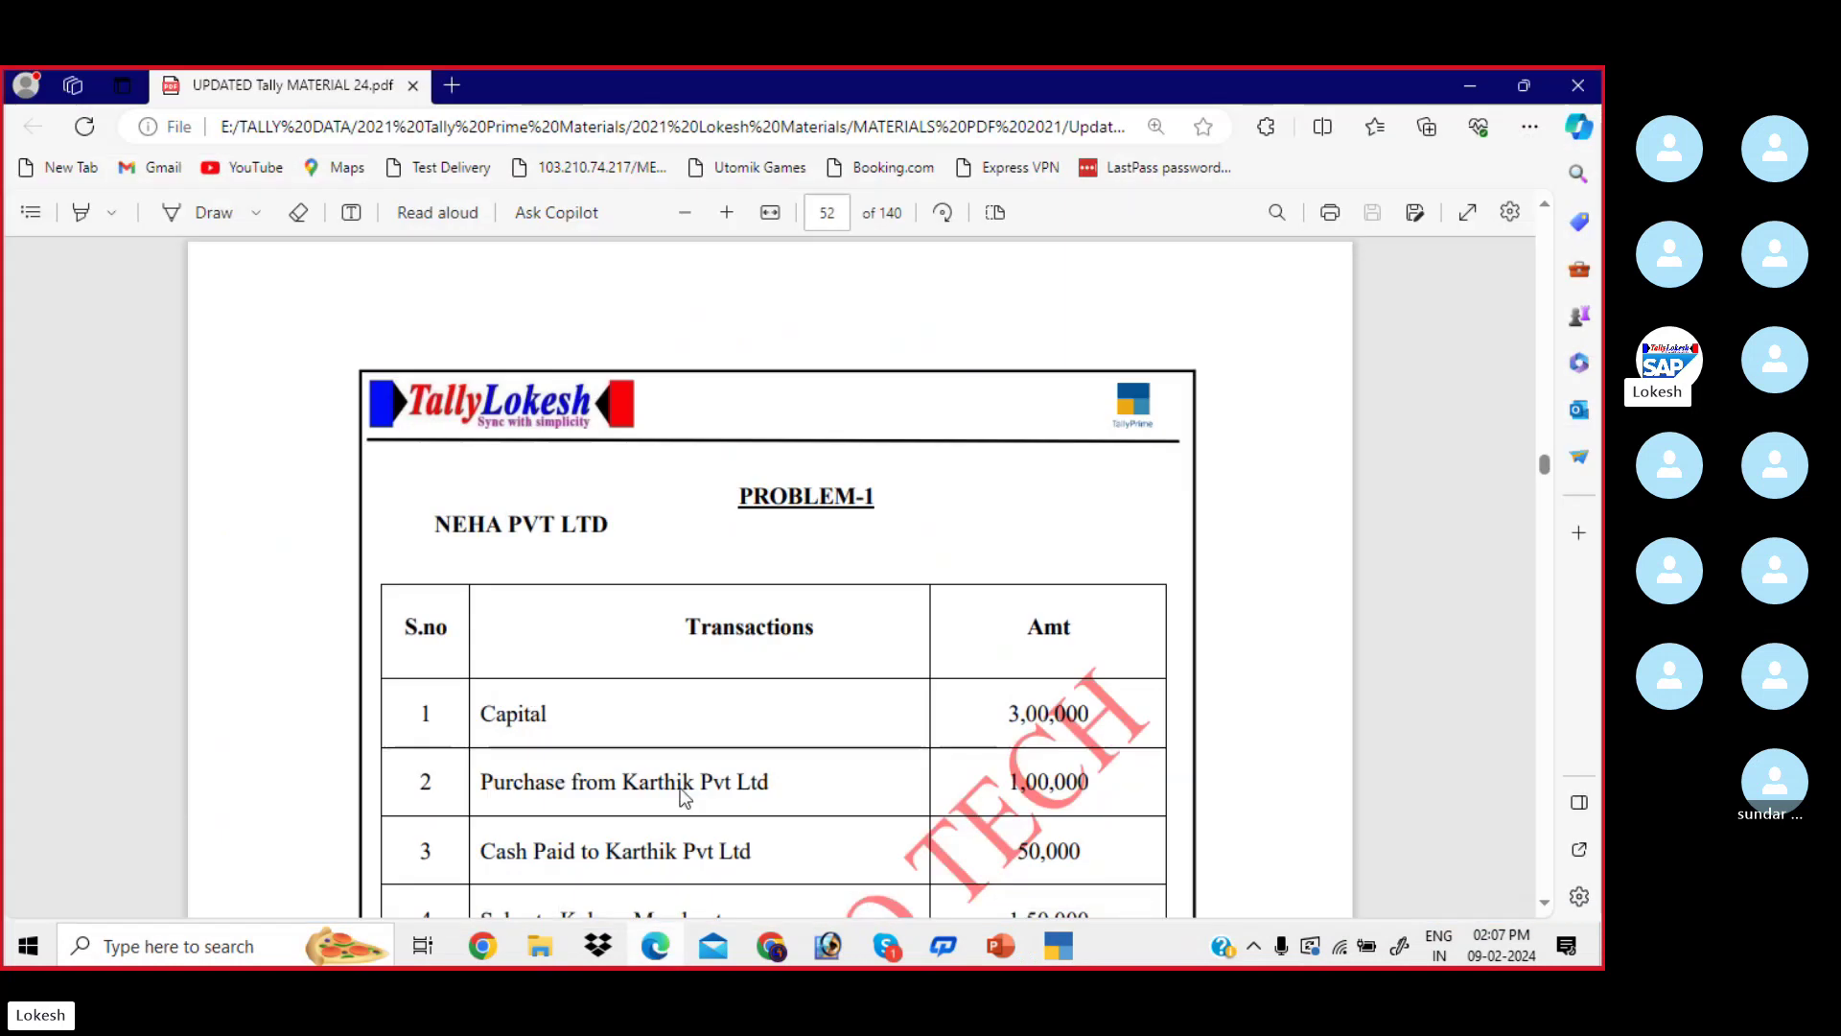
pyautogui.scroll(-1, 773, 597)
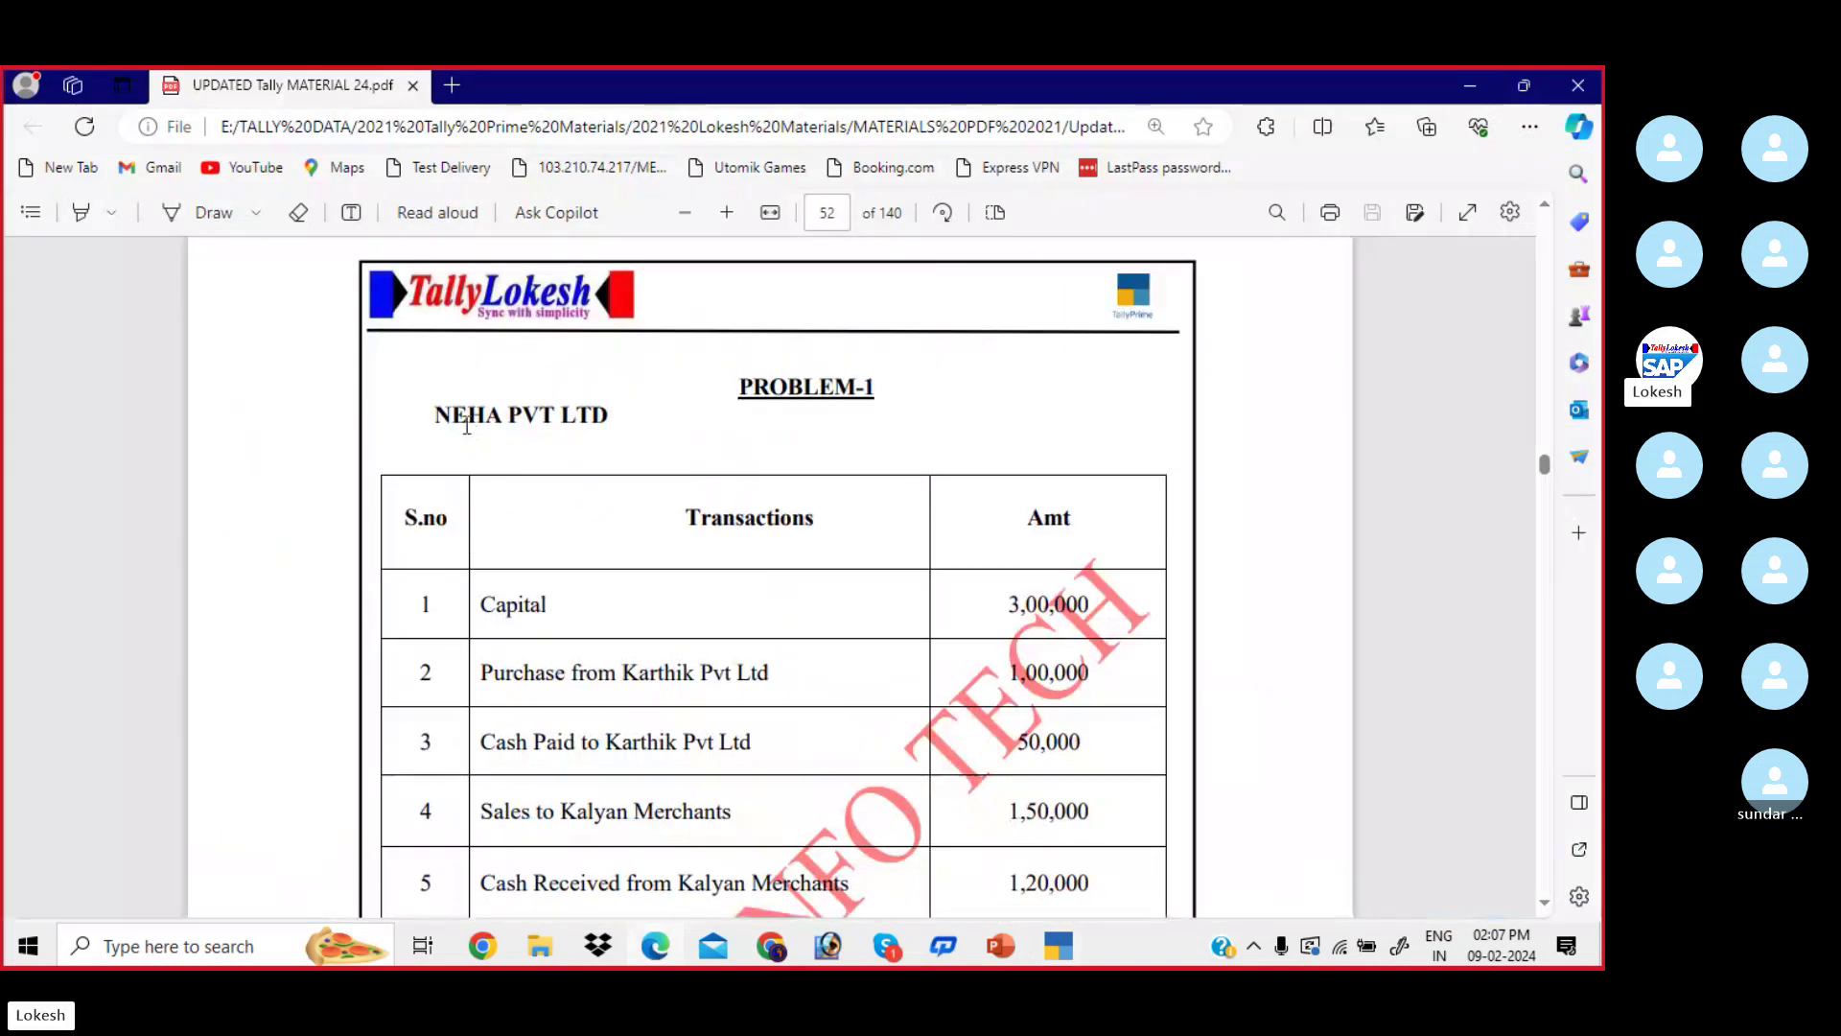
pyautogui.scroll(-4, 590, 465)
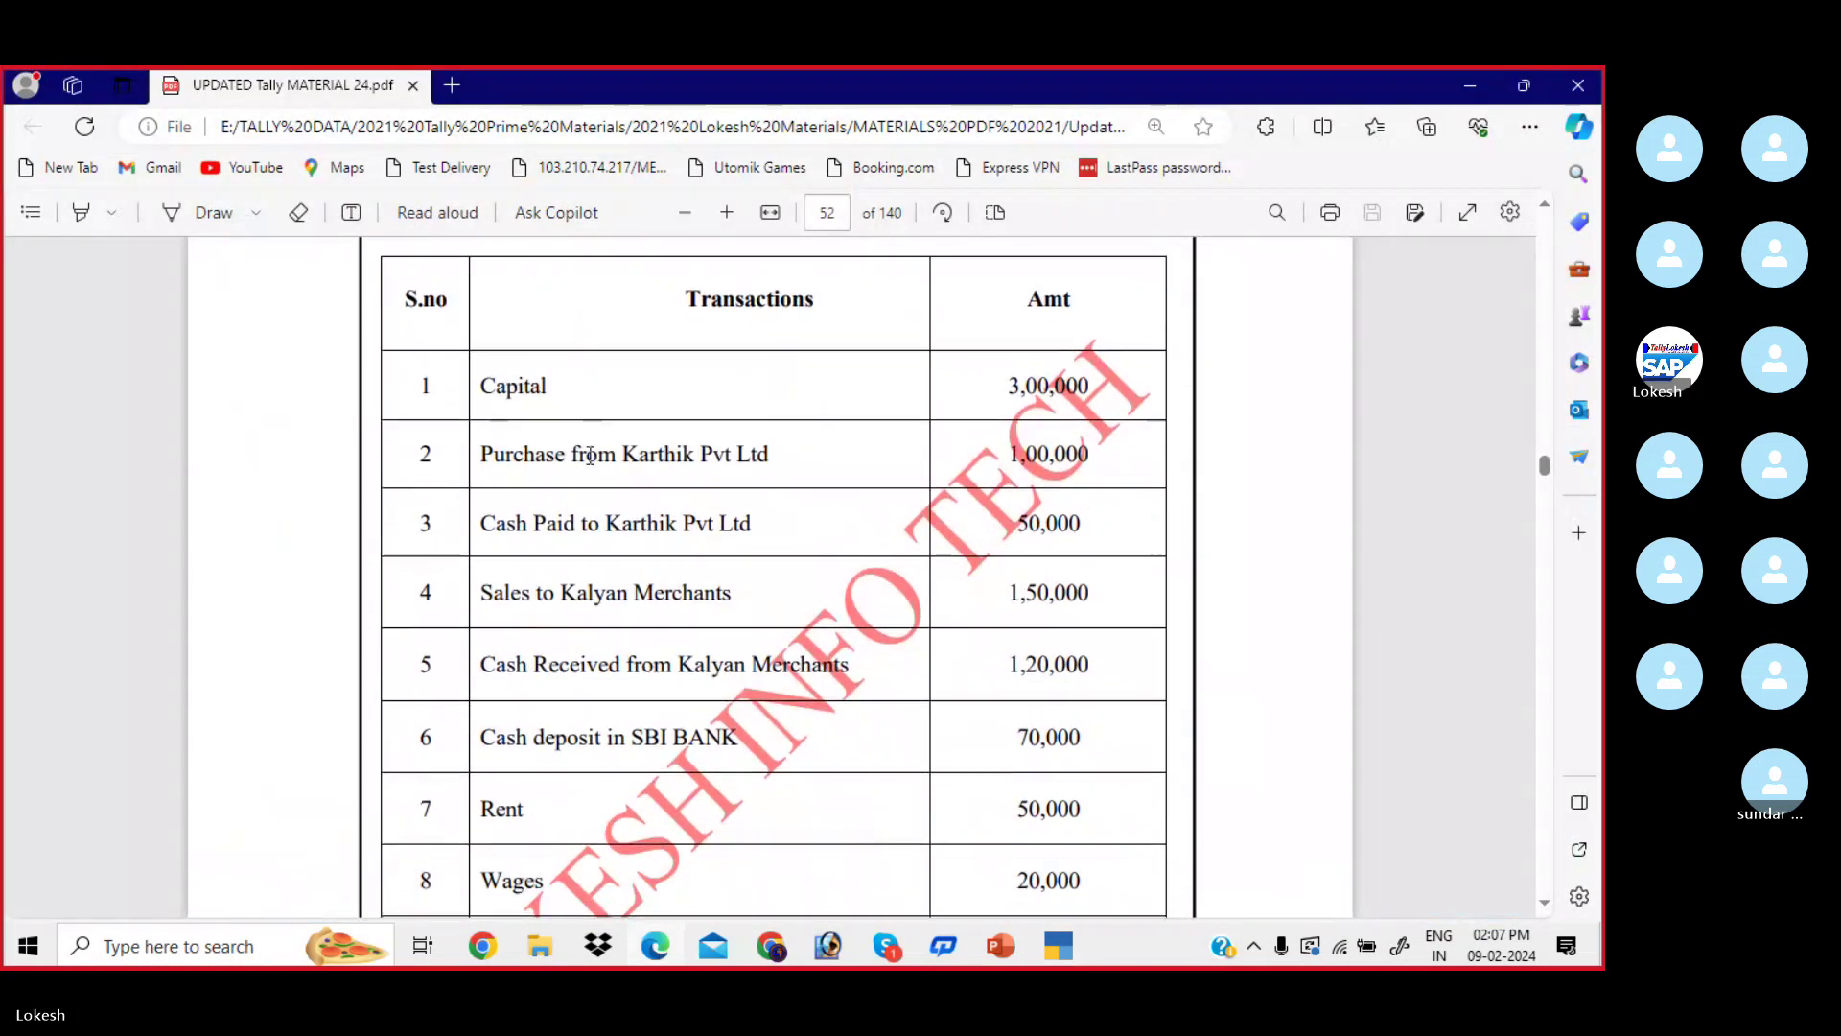
pyautogui.scroll(-4, 629, 569)
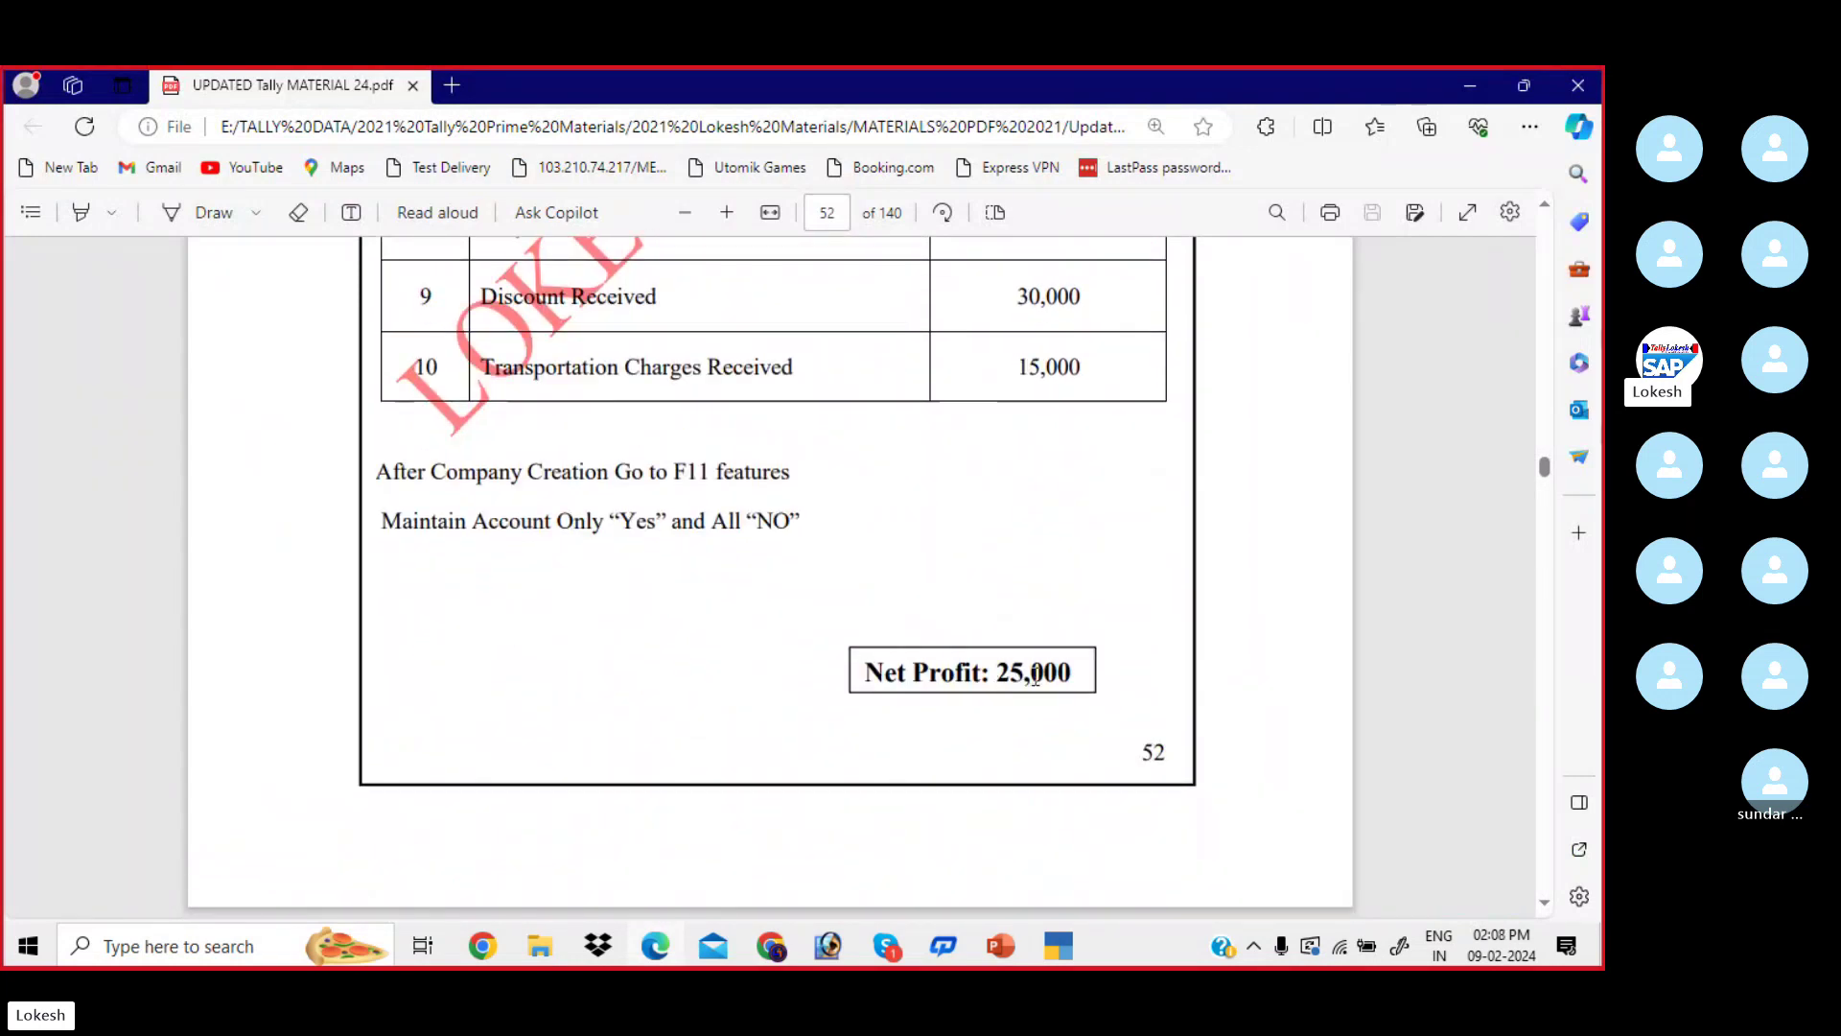
pyautogui.scroll(6, 1035, 678)
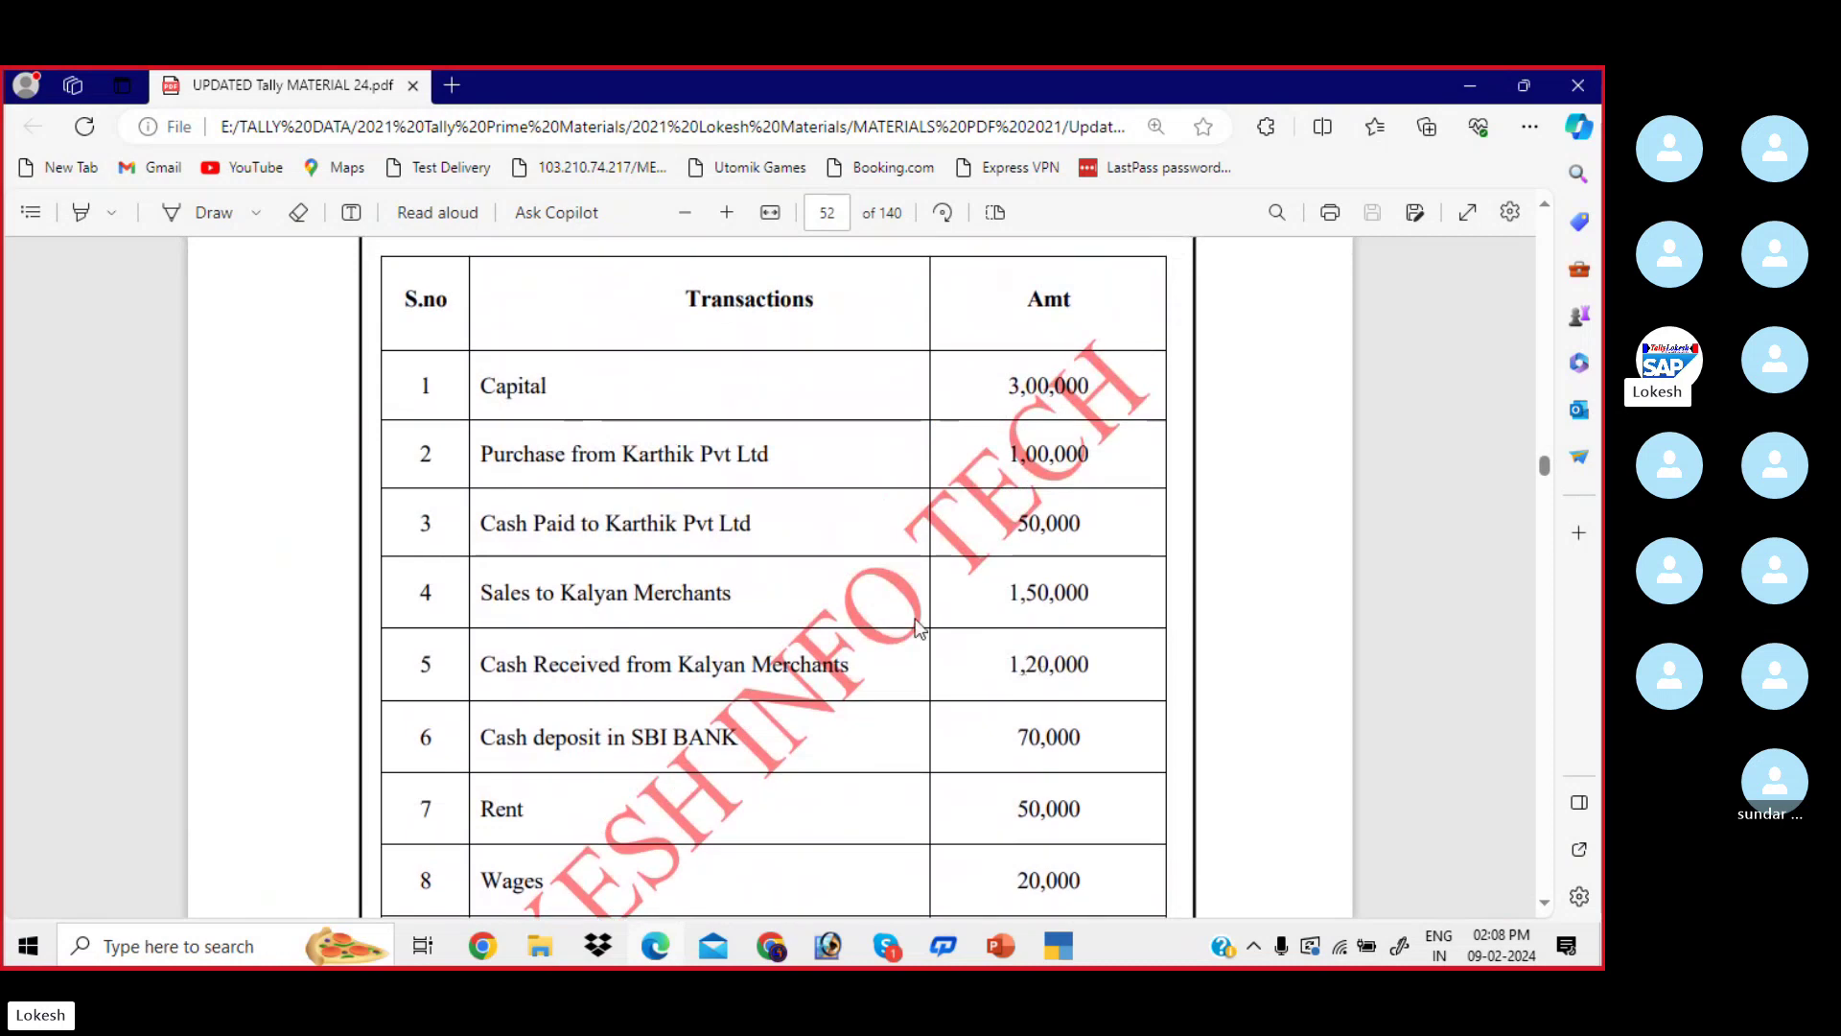
pyautogui.moveTo(472, 386); pyautogui.dragTo(591, 400)
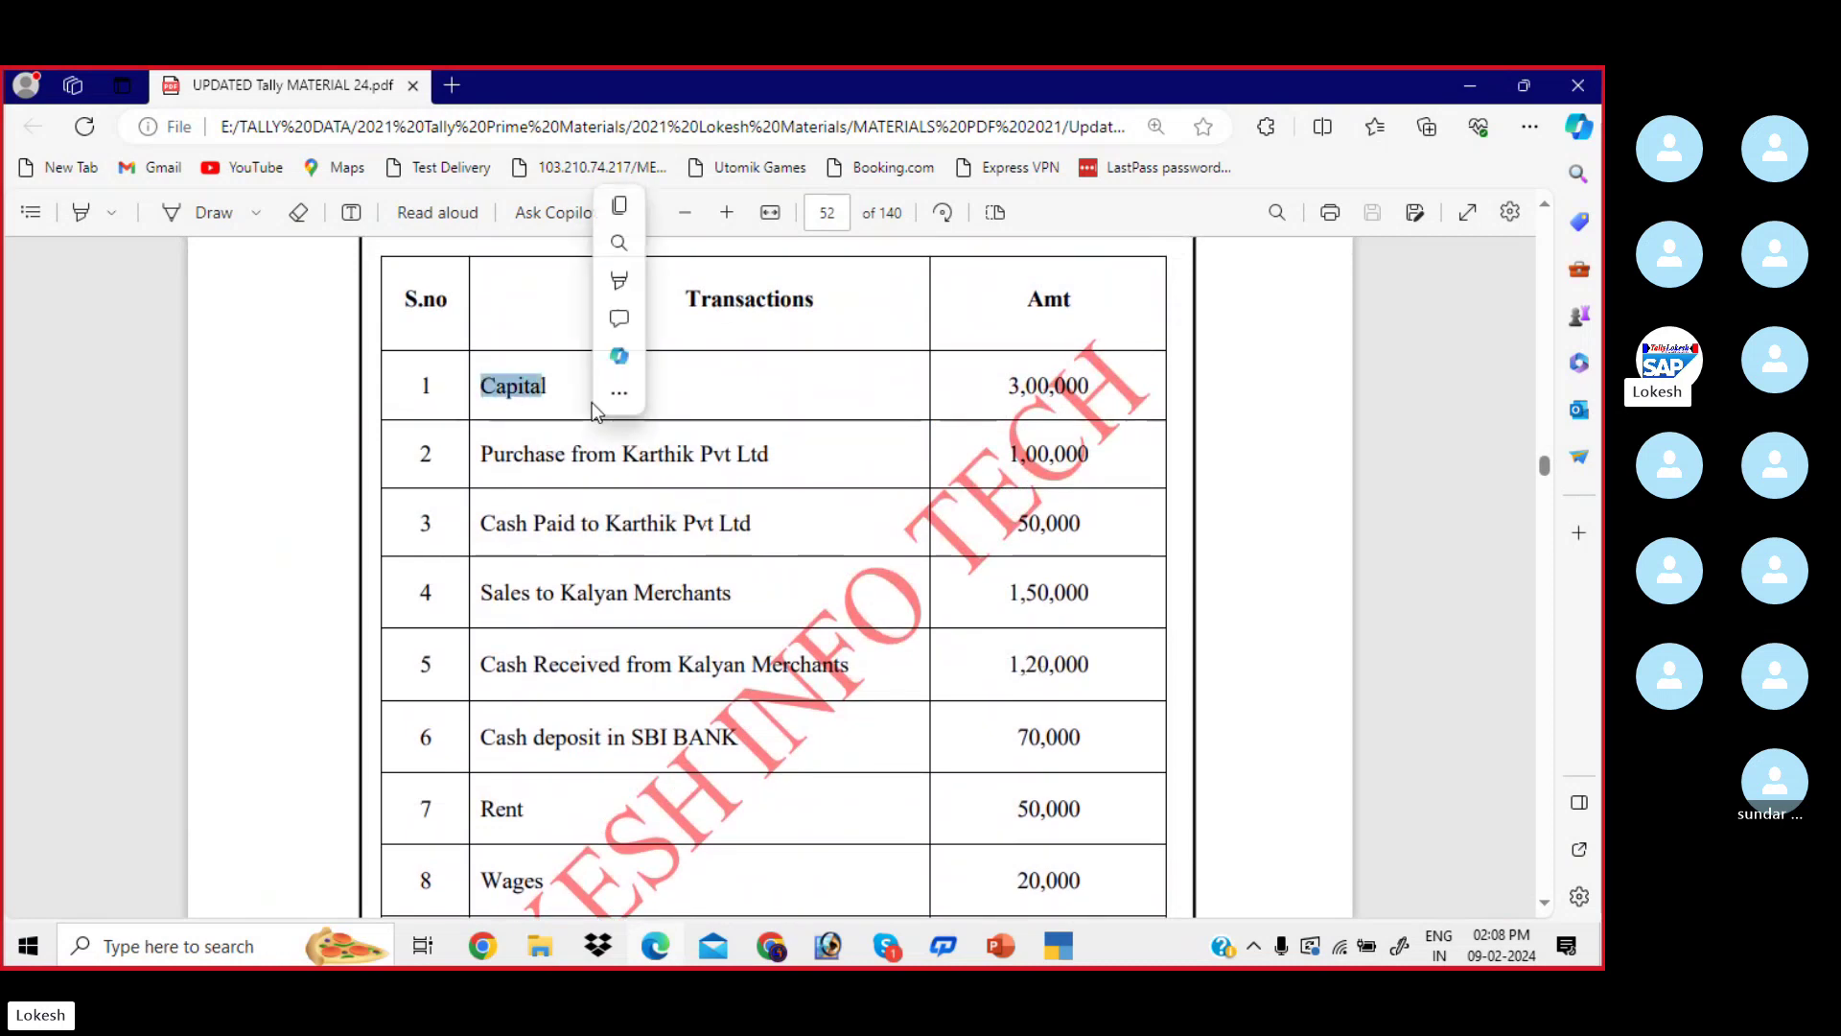
pyautogui.moveTo(479, 454); pyautogui.dragTo(779, 491)
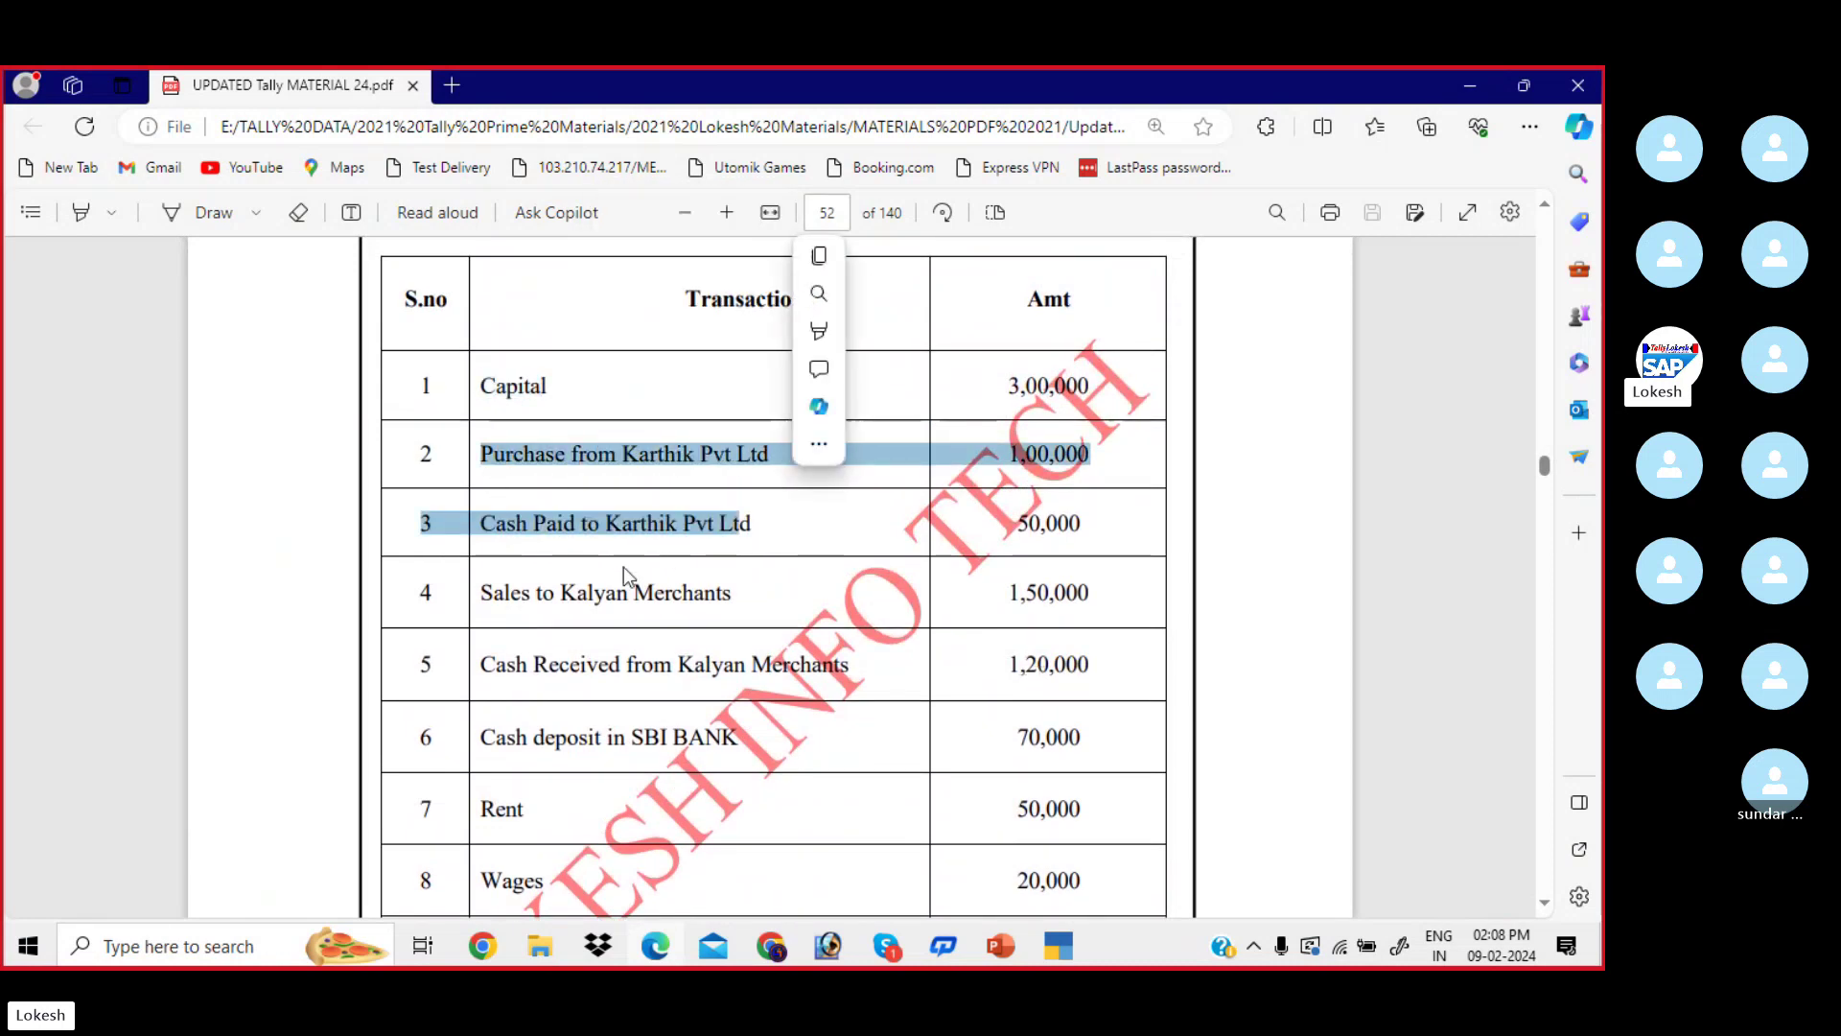
pyautogui.scroll(-3, 757, 625)
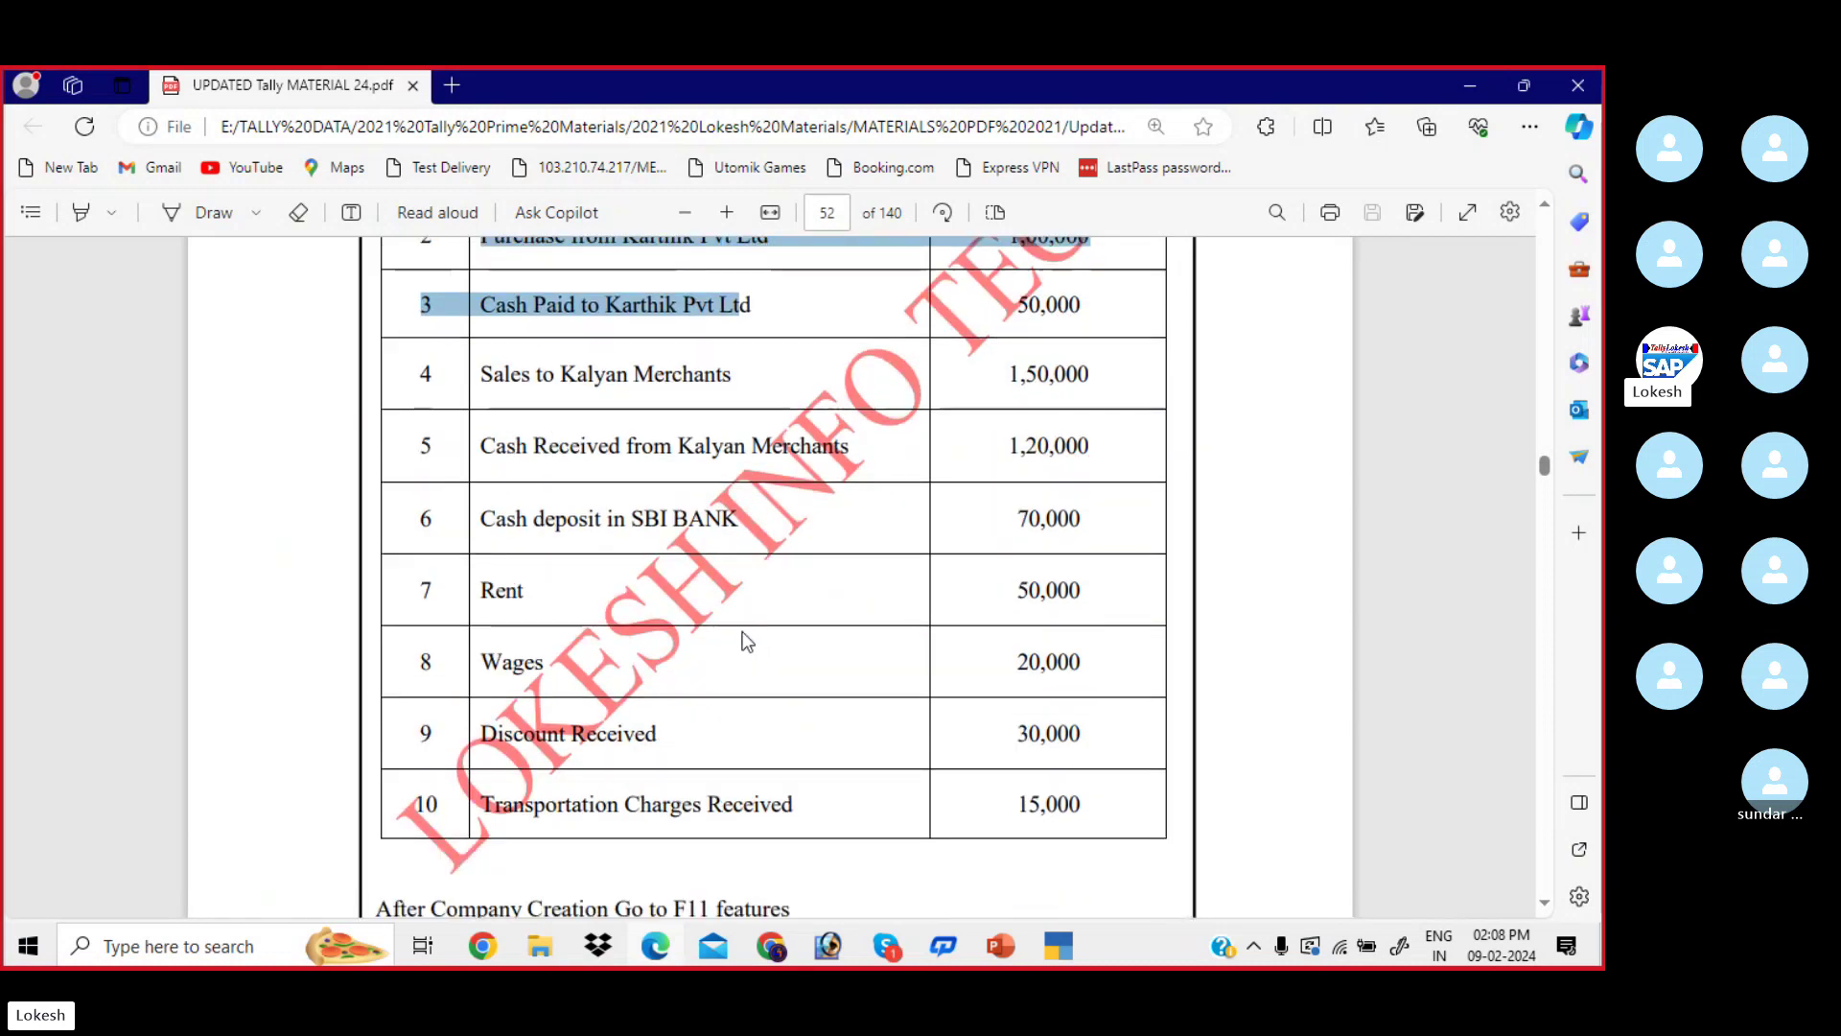
pyautogui.scroll(6, 694, 736)
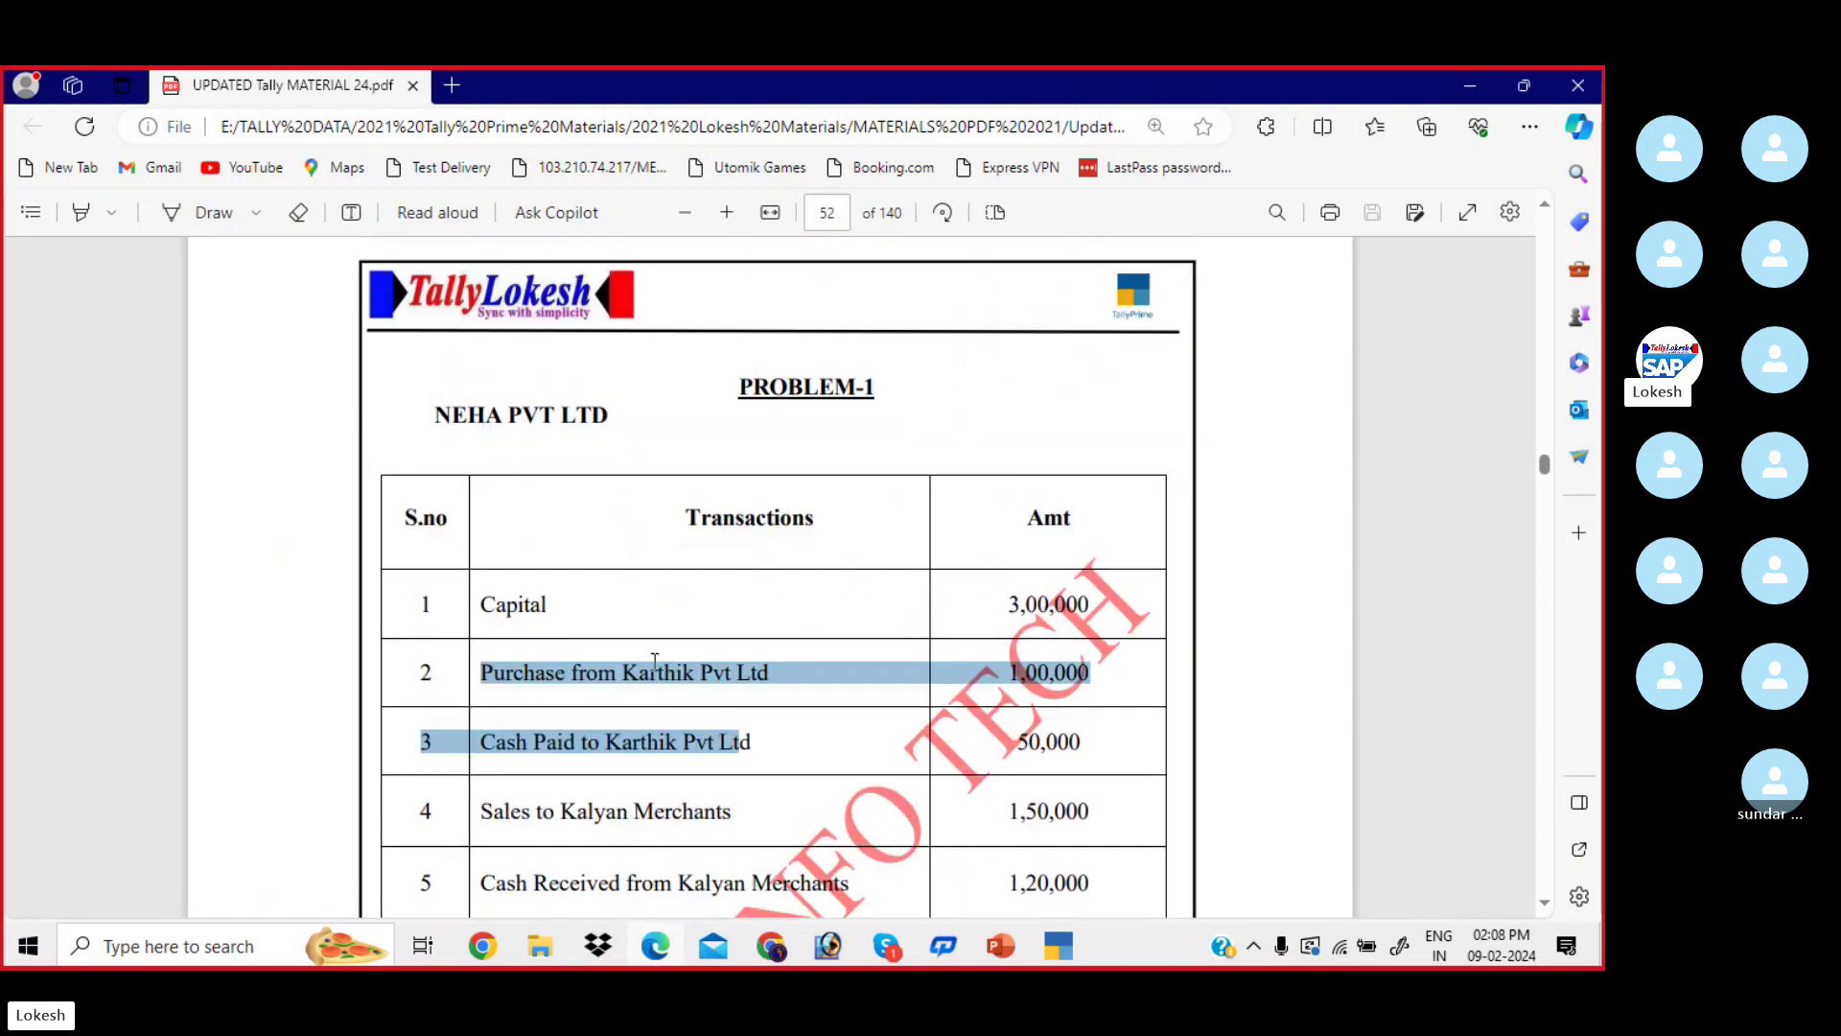
pyautogui.click(642, 642)
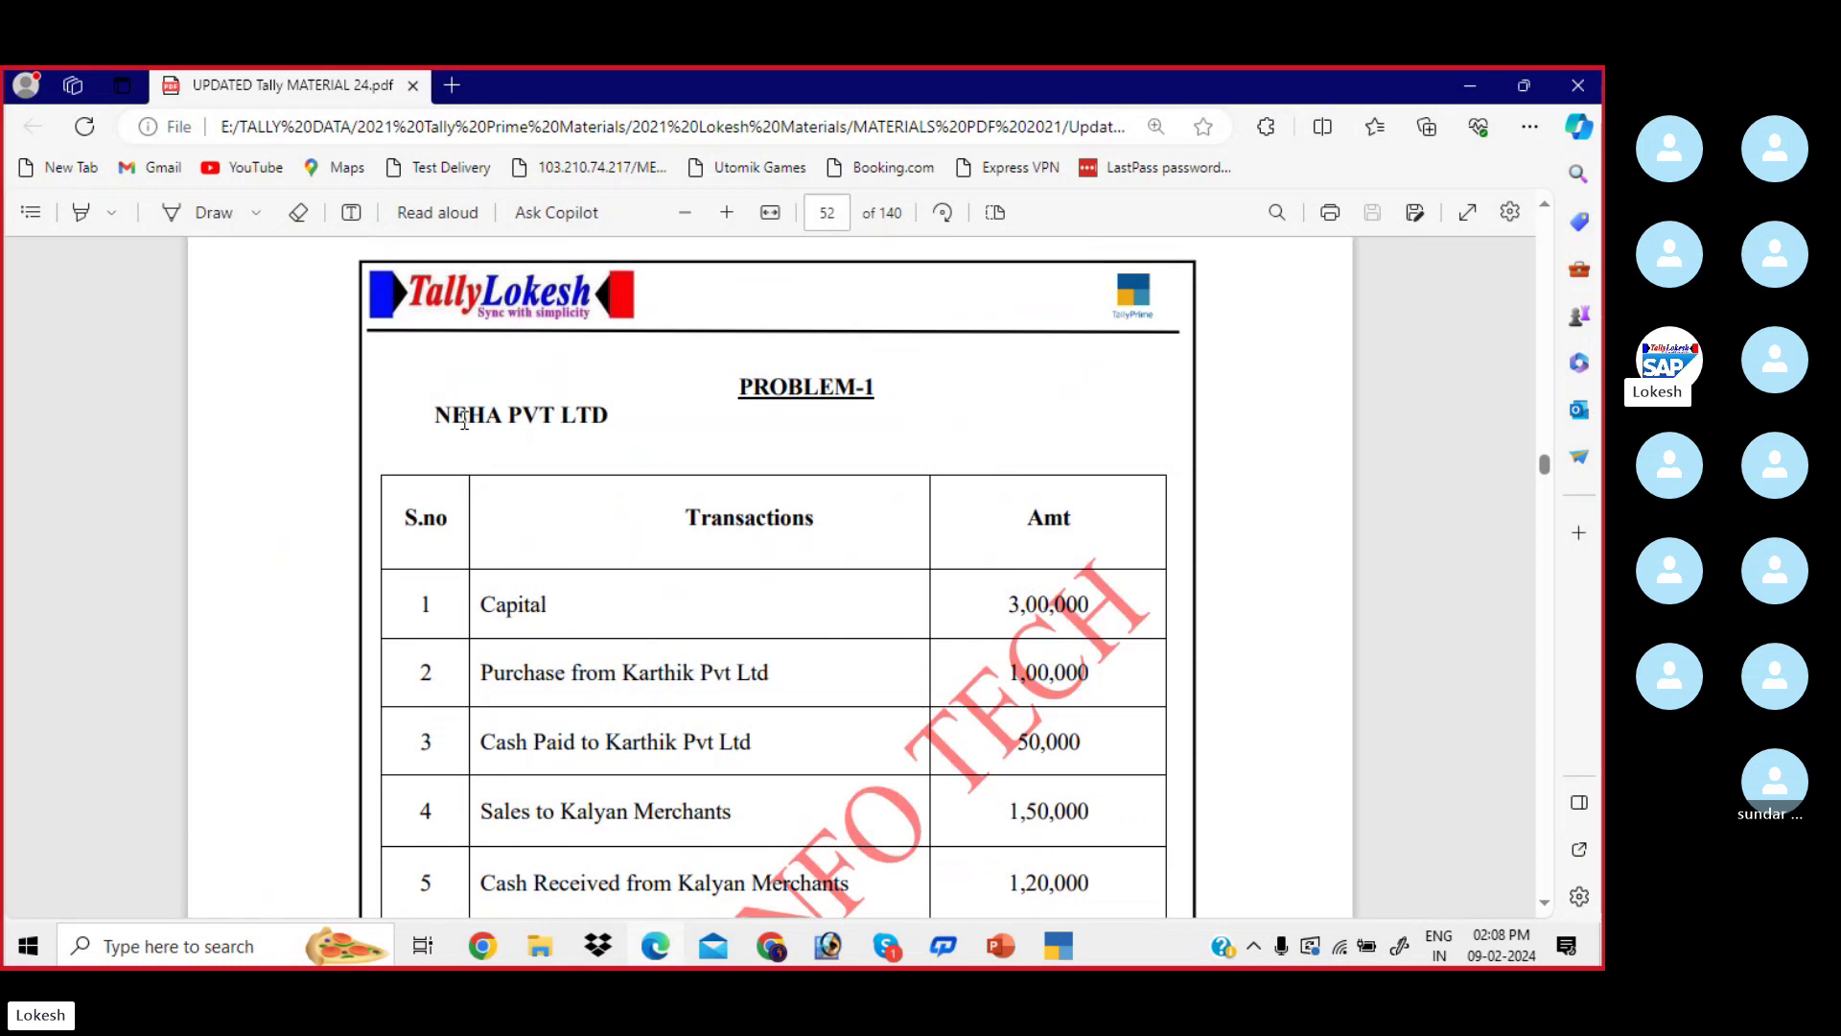
pyautogui.click(1058, 946)
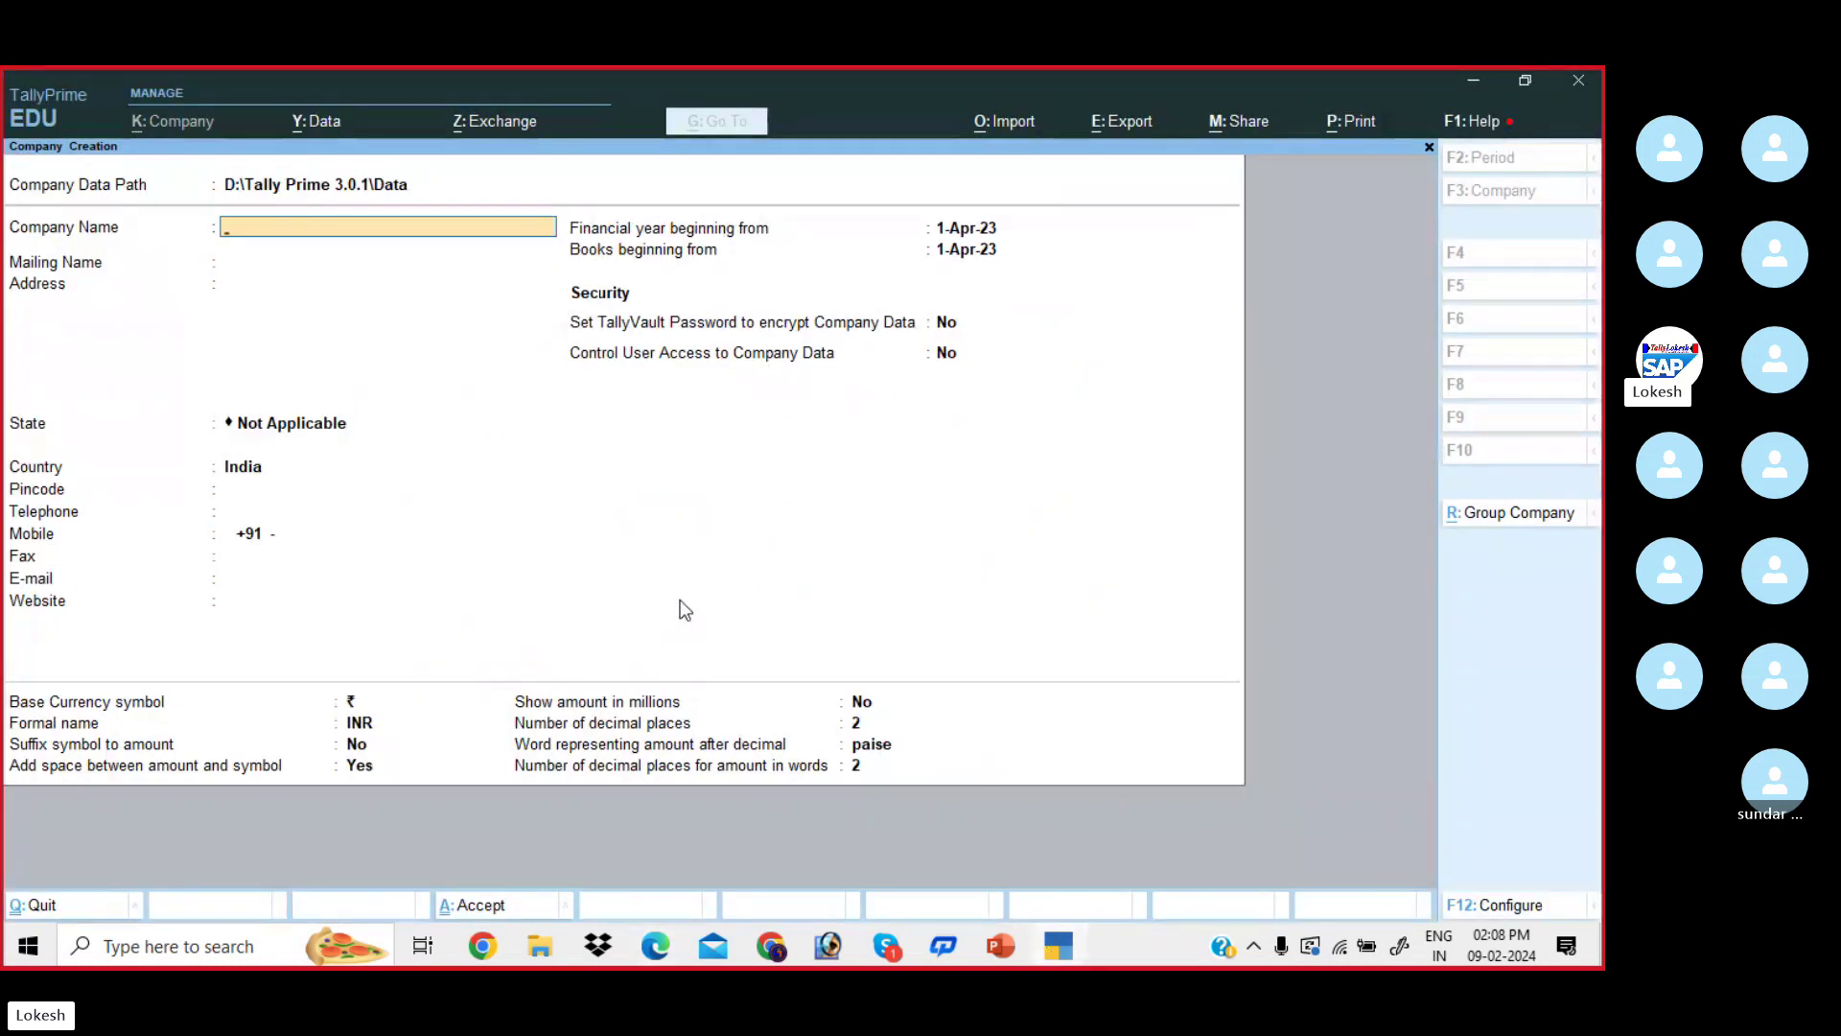
# - Name the company Neha Pvt Ltd1 with a matching mailing name, and enter the two address lines
pyautogui.write('Neha Pv')
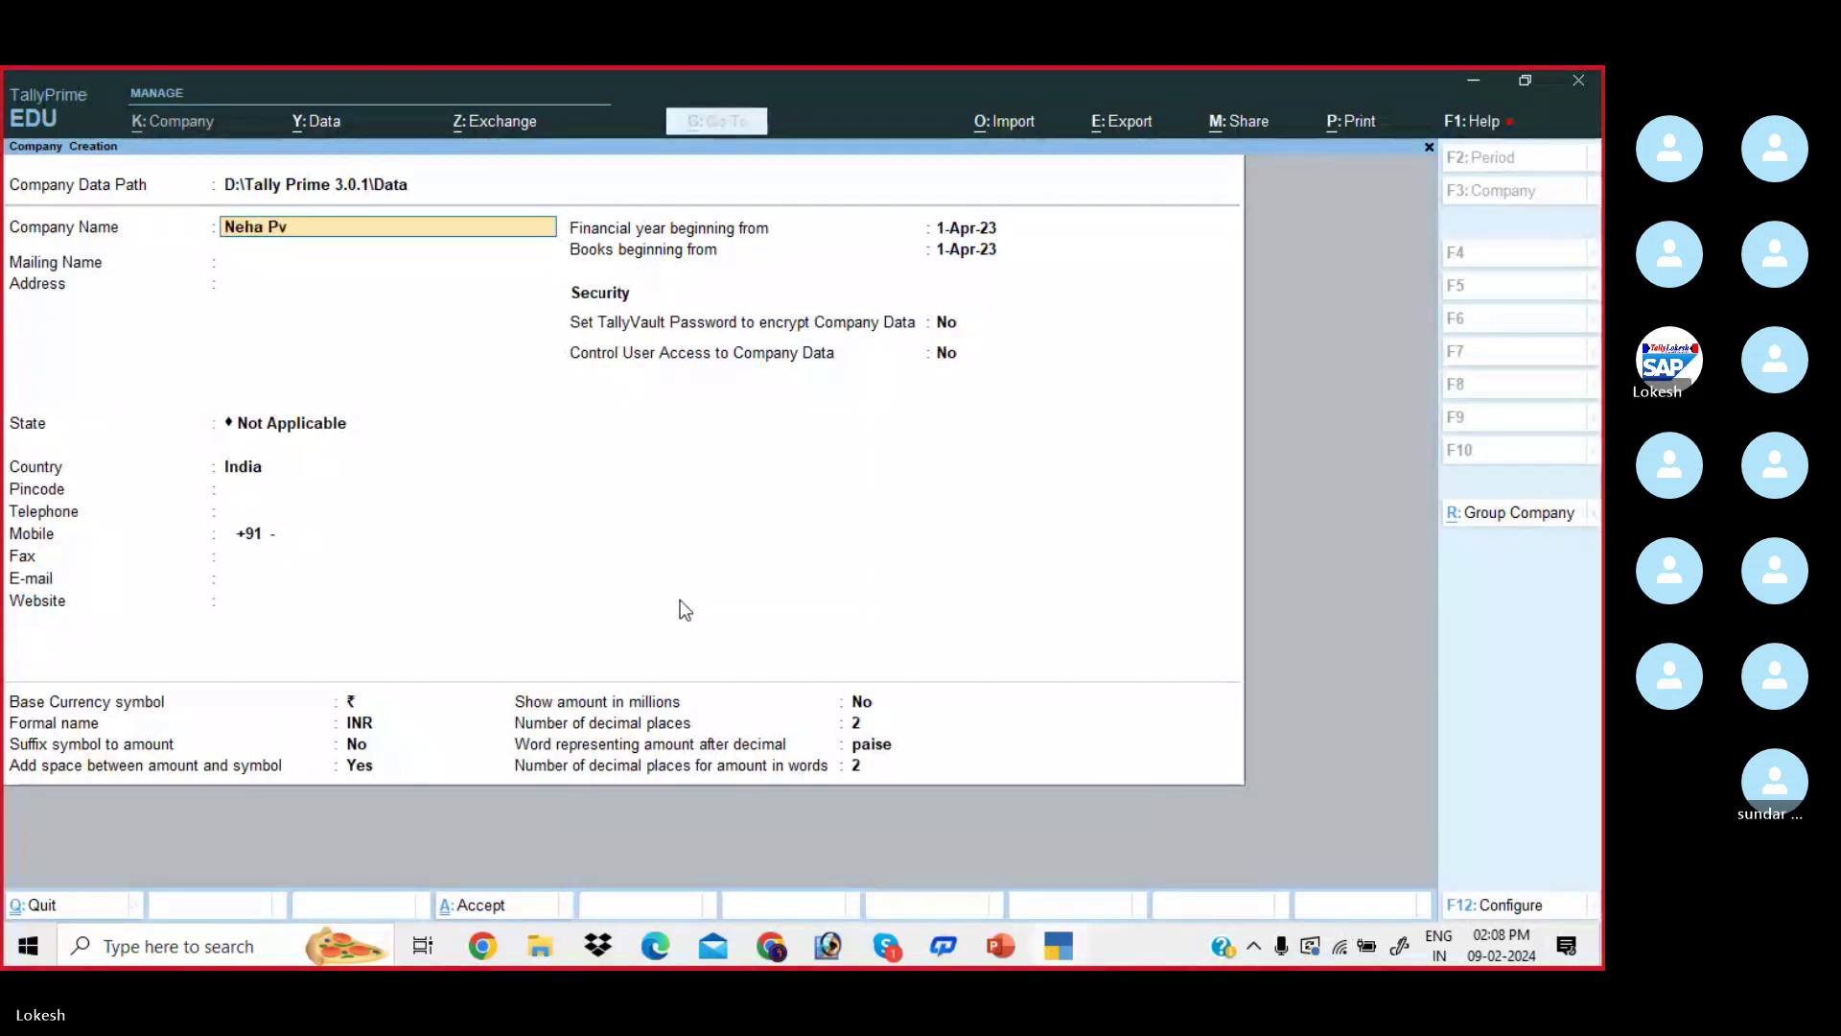
pyautogui.write('t Ltd1')
pyautogui.press('Return')
pyautogui.press('Return')
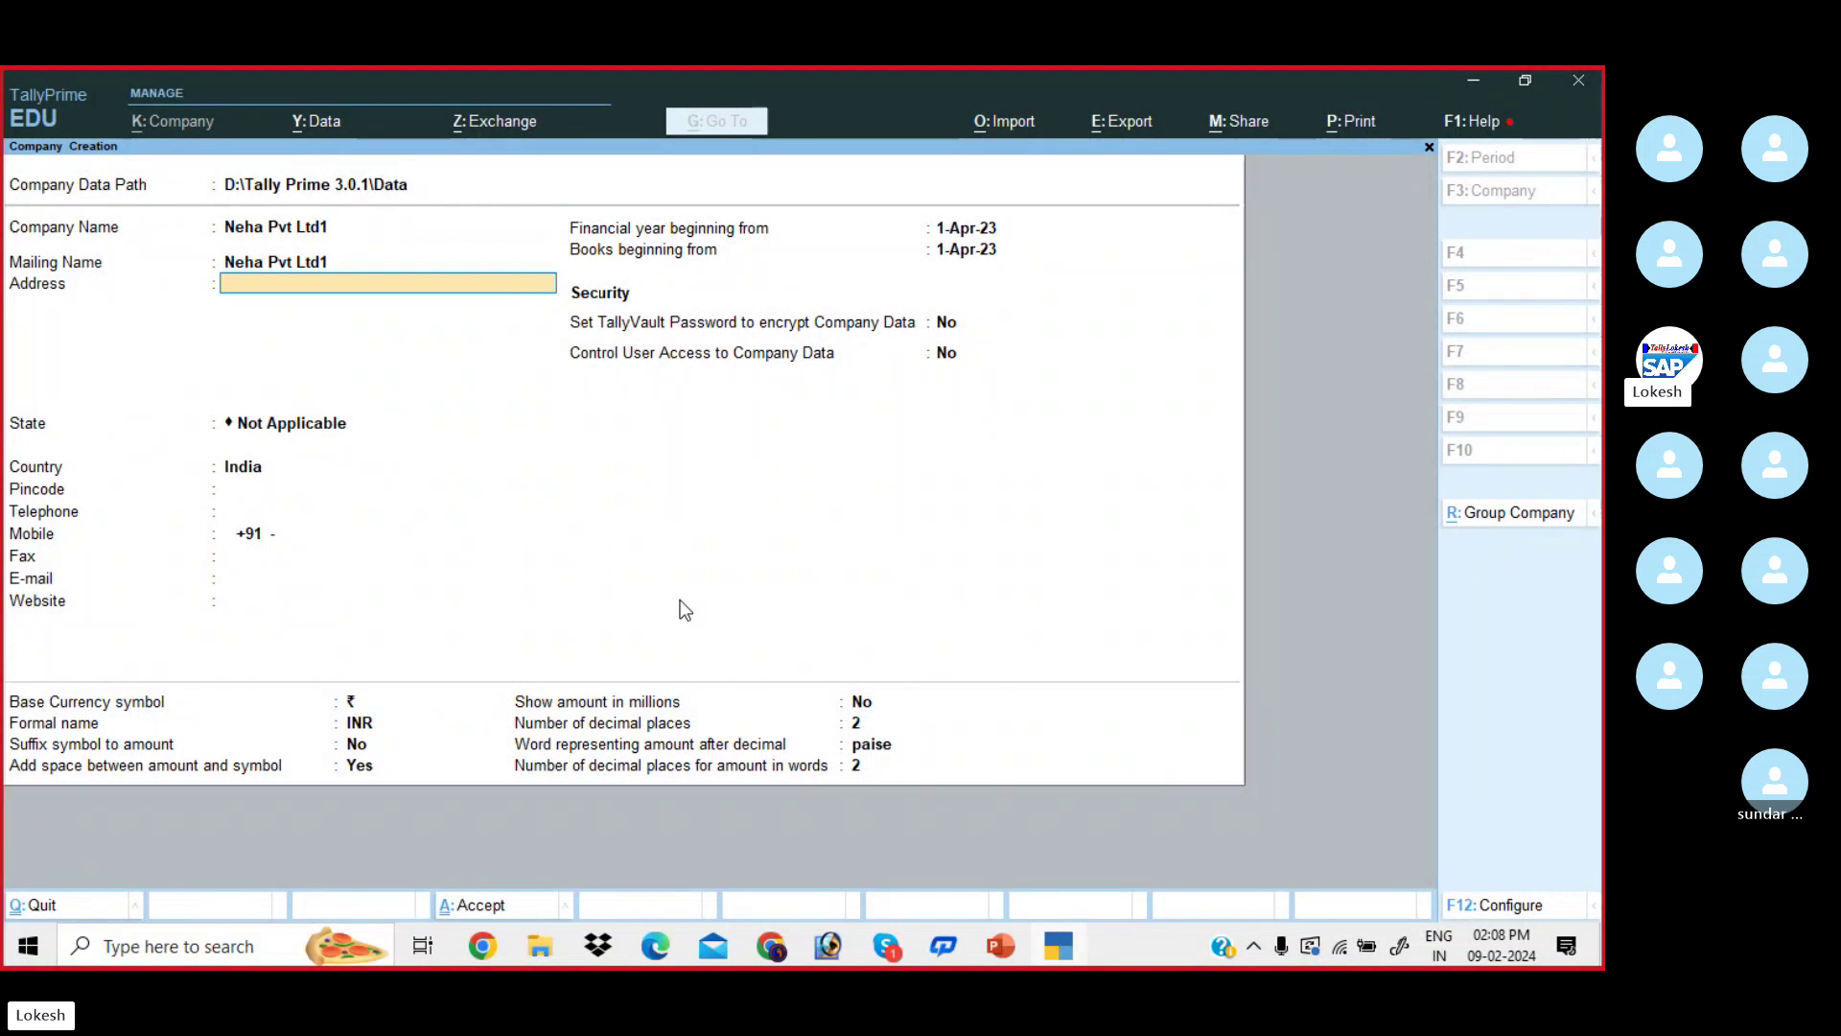
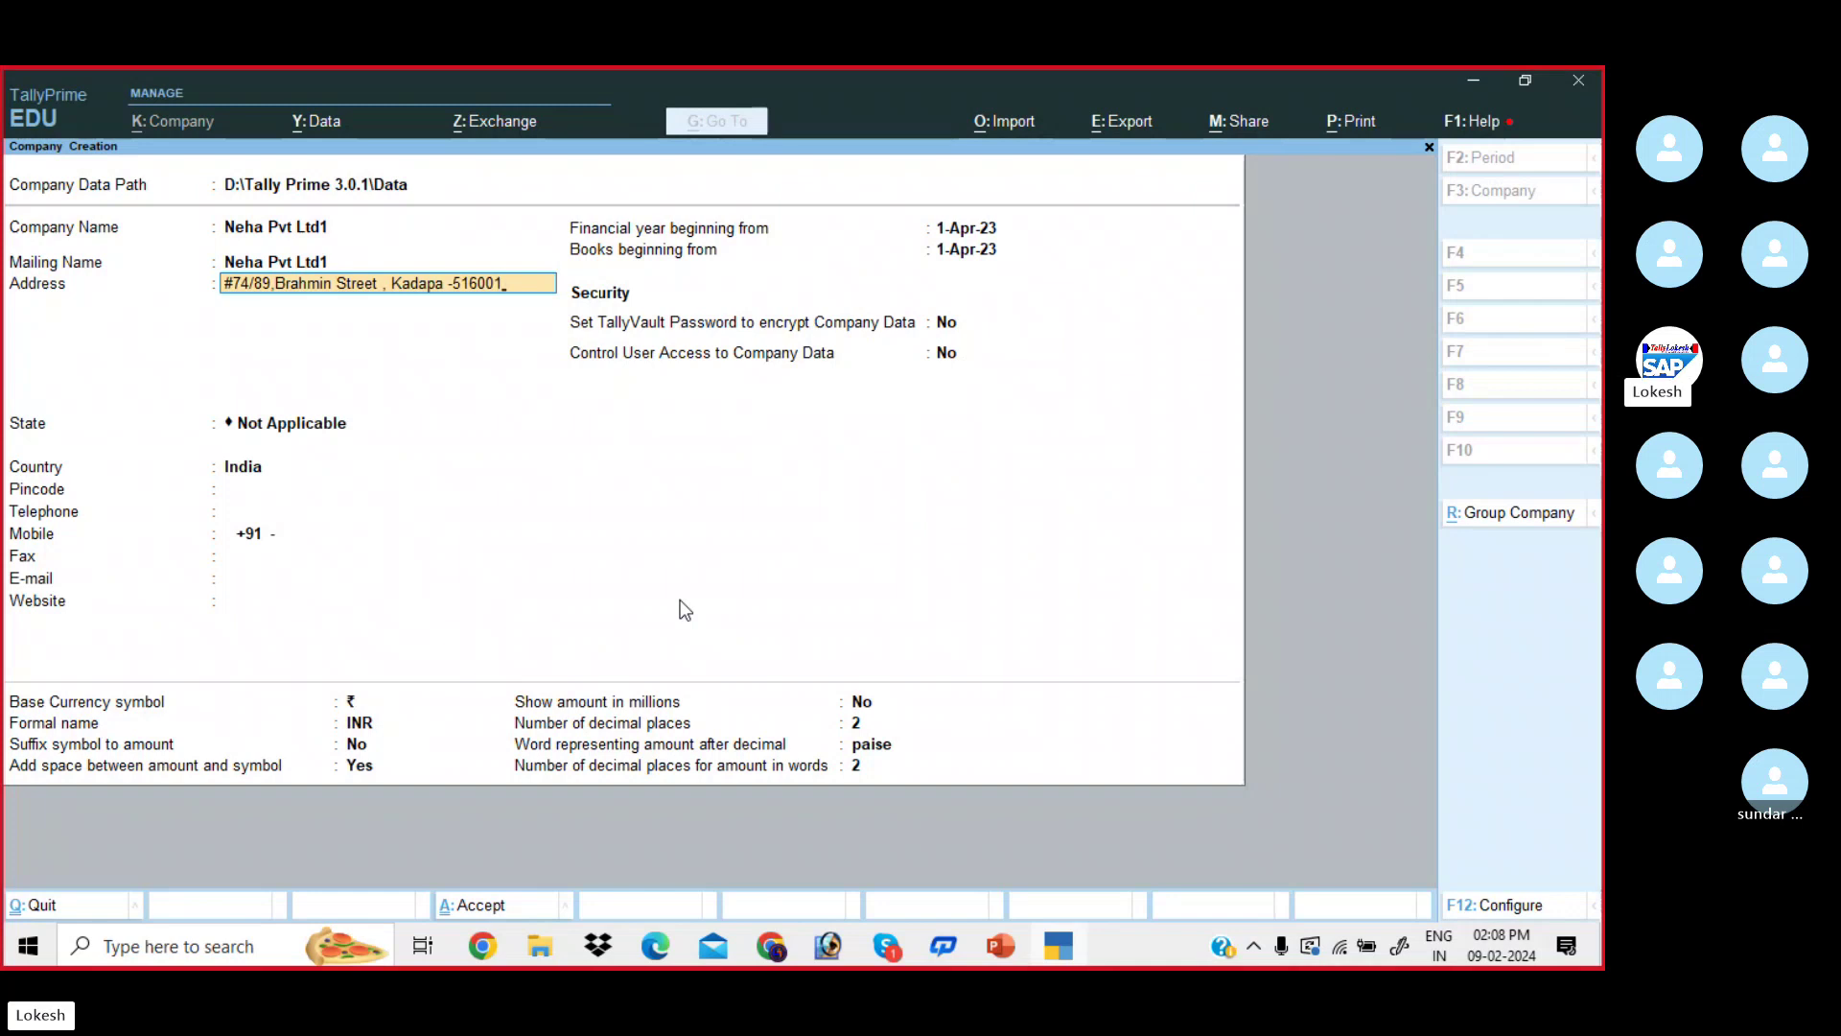
pyautogui.press('Return')
pyautogui.write('Cell No ')
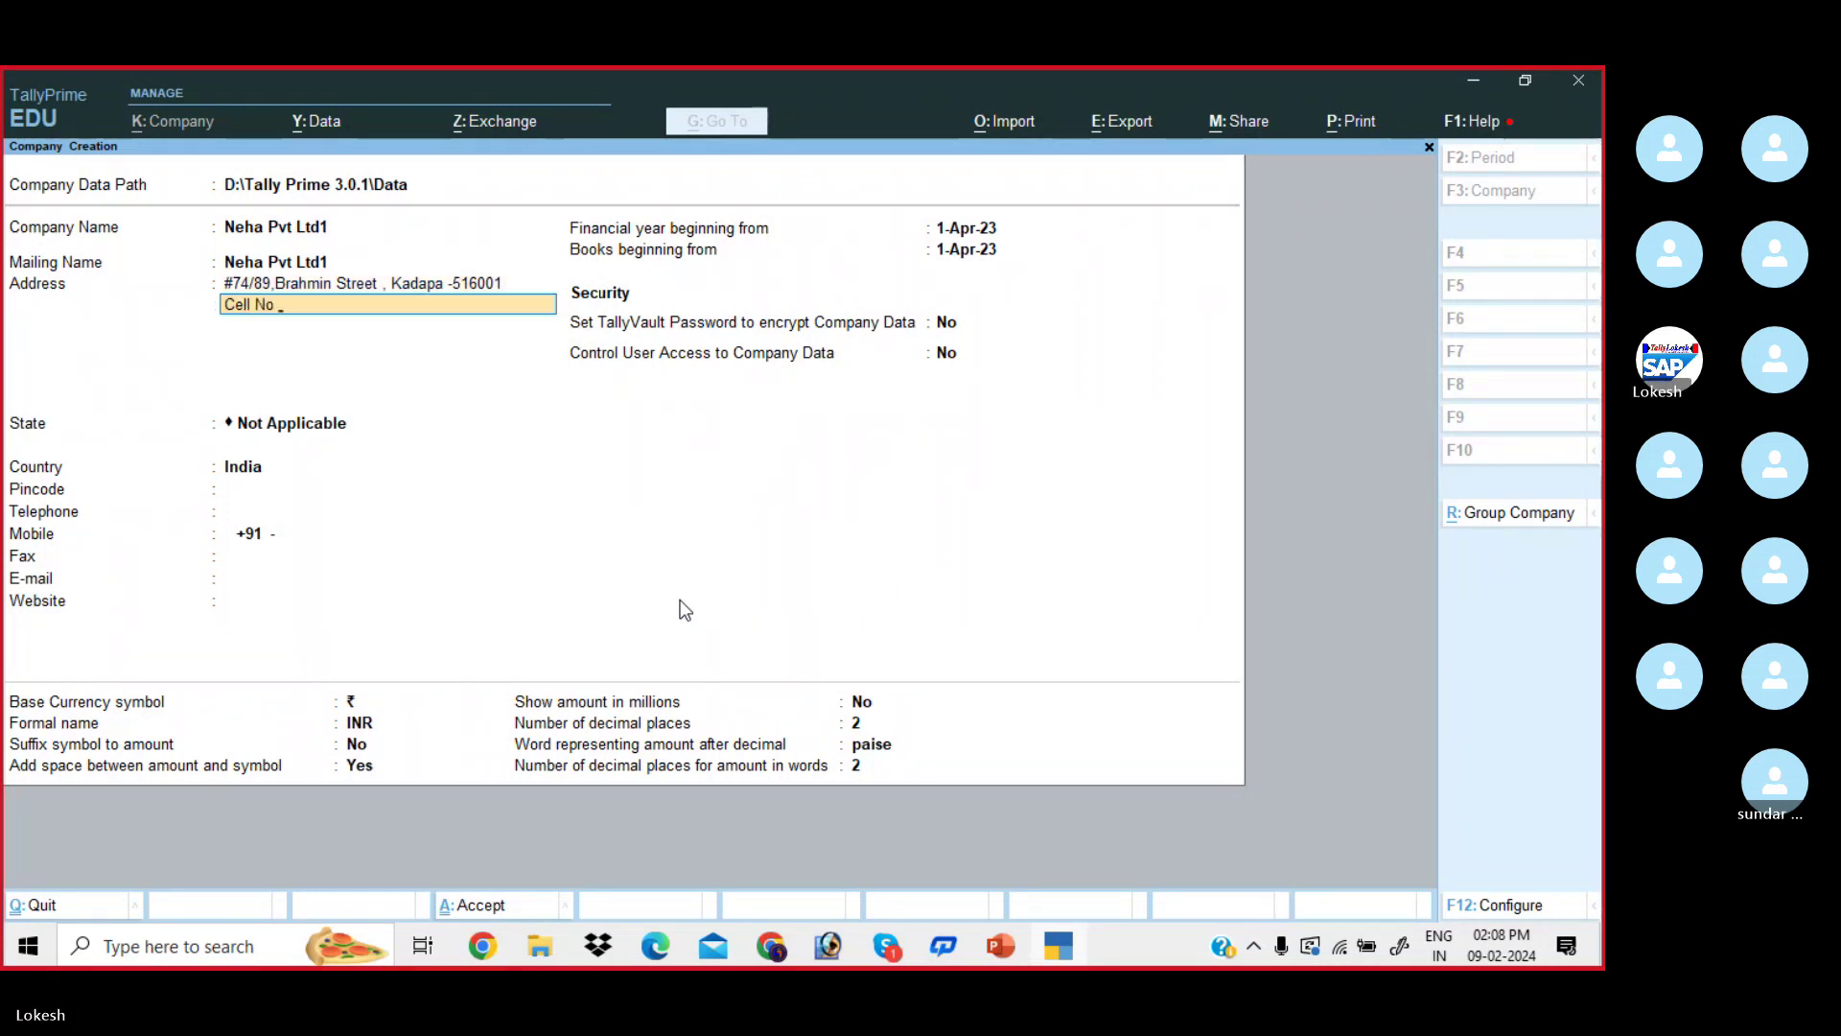
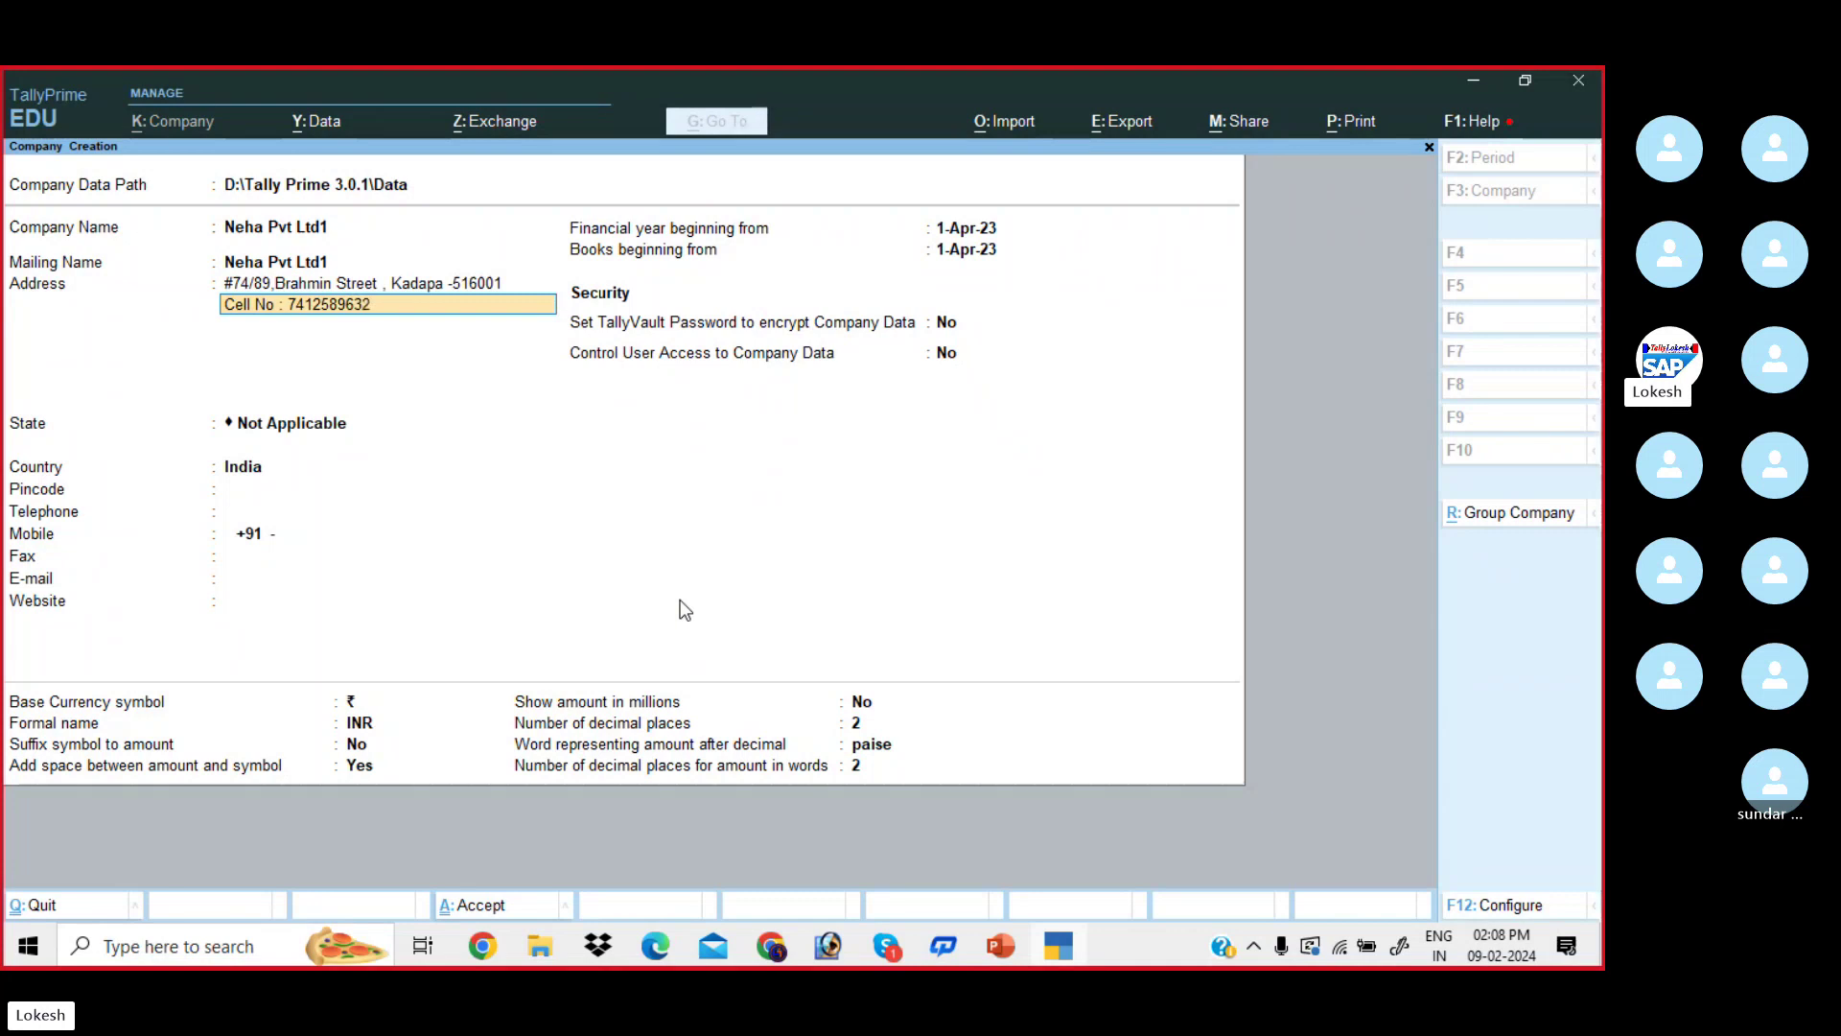
pyautogui.press('Return')
pyautogui.press('Return')
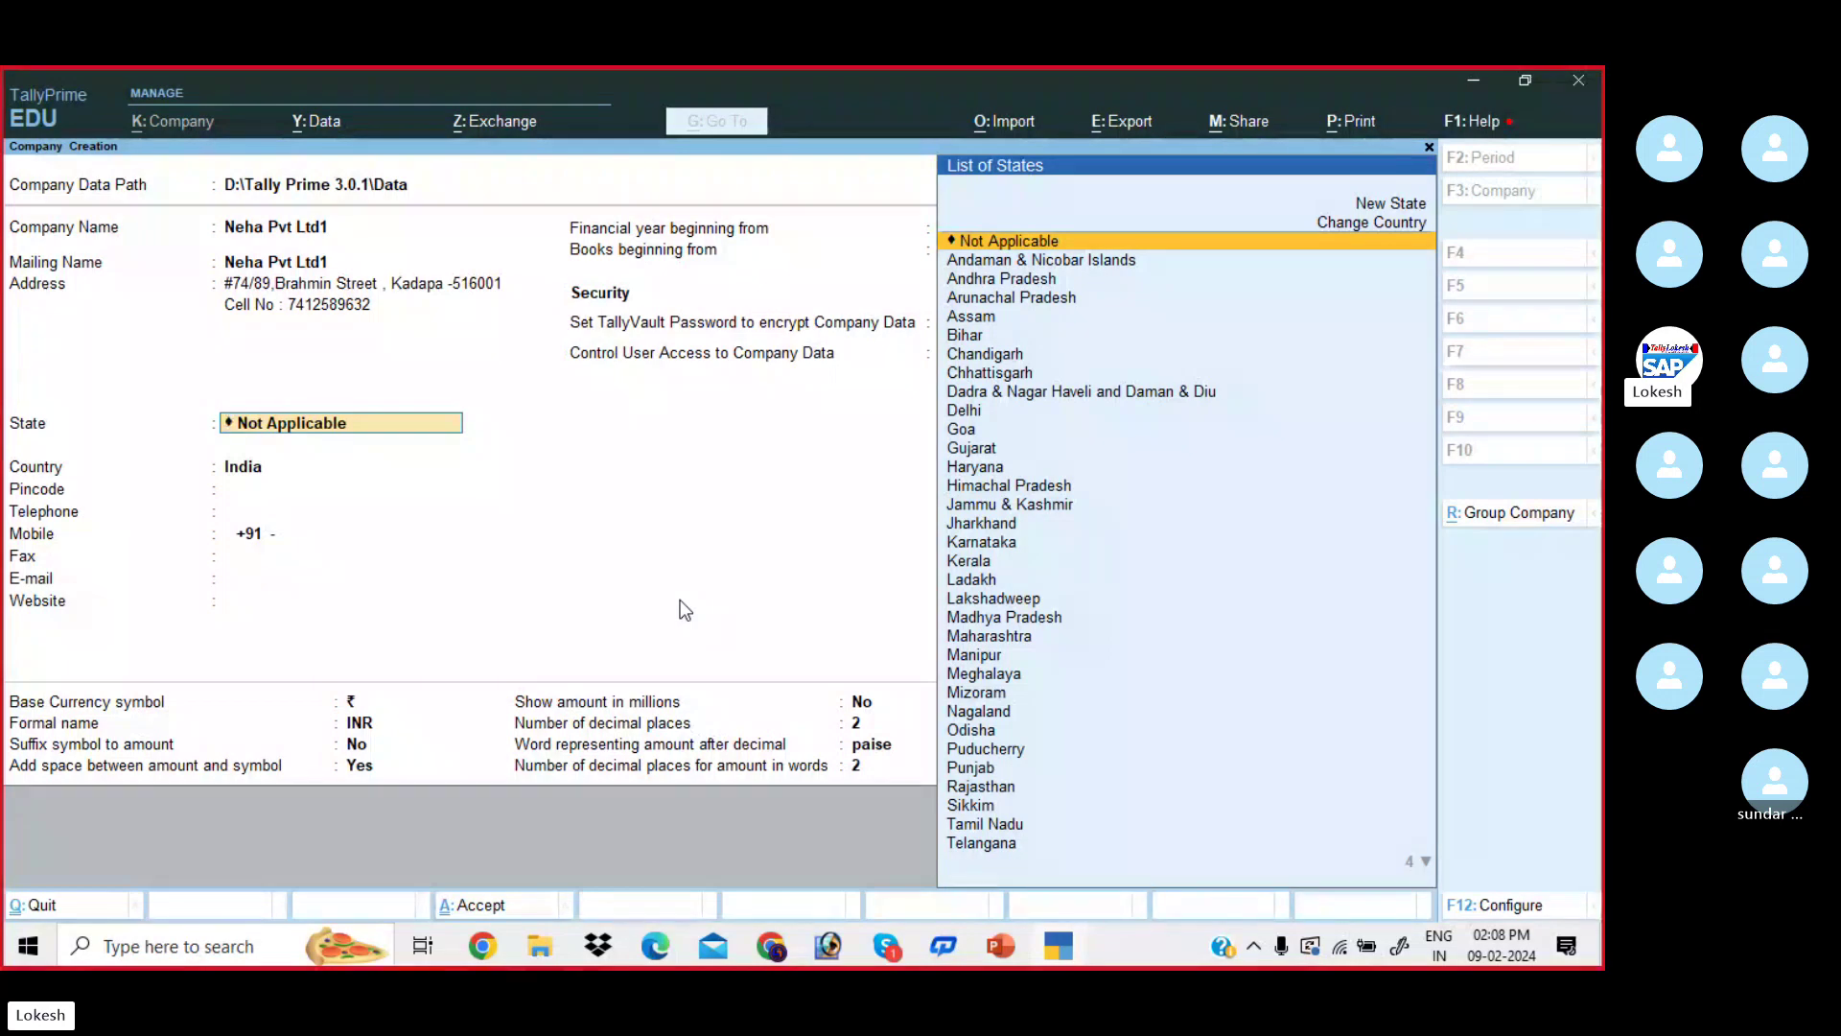
# - Set the state to Andhra Pradesh and enter pincode 516001
pyautogui.press('Down')
pyautogui.press('Down')
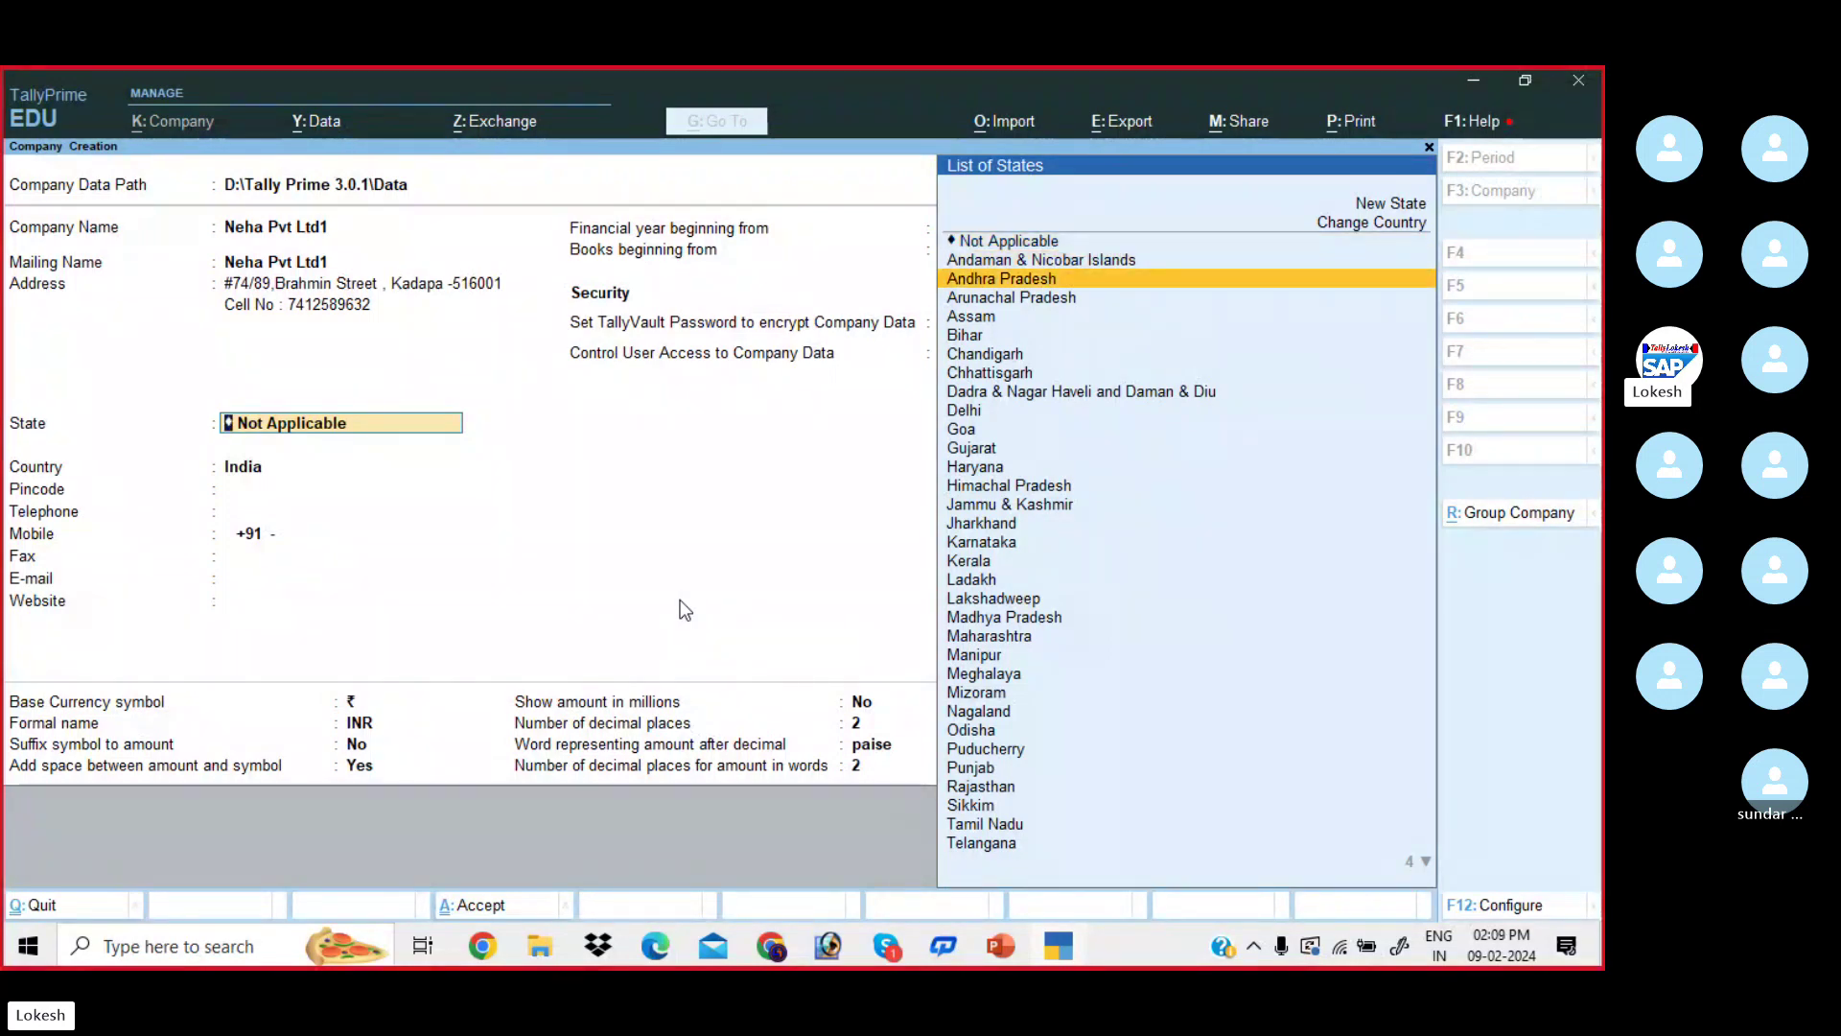
pyautogui.press('Return')
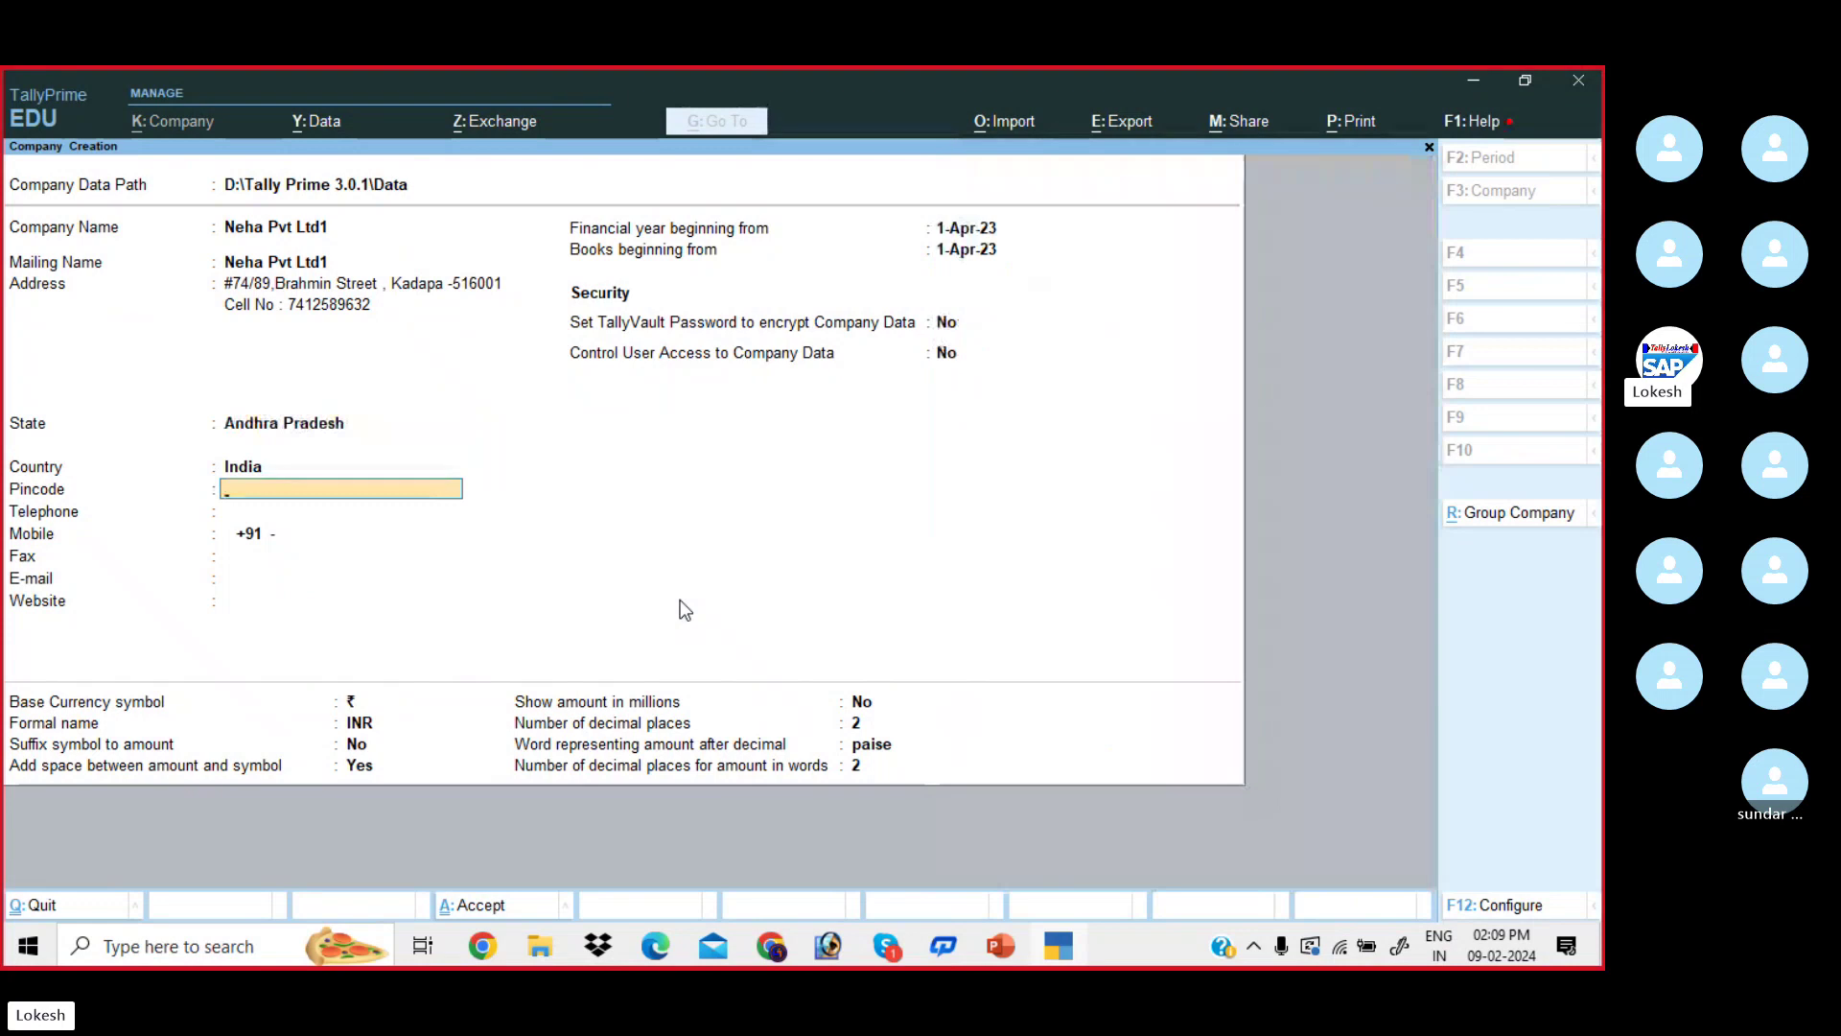
pyautogui.write('516')
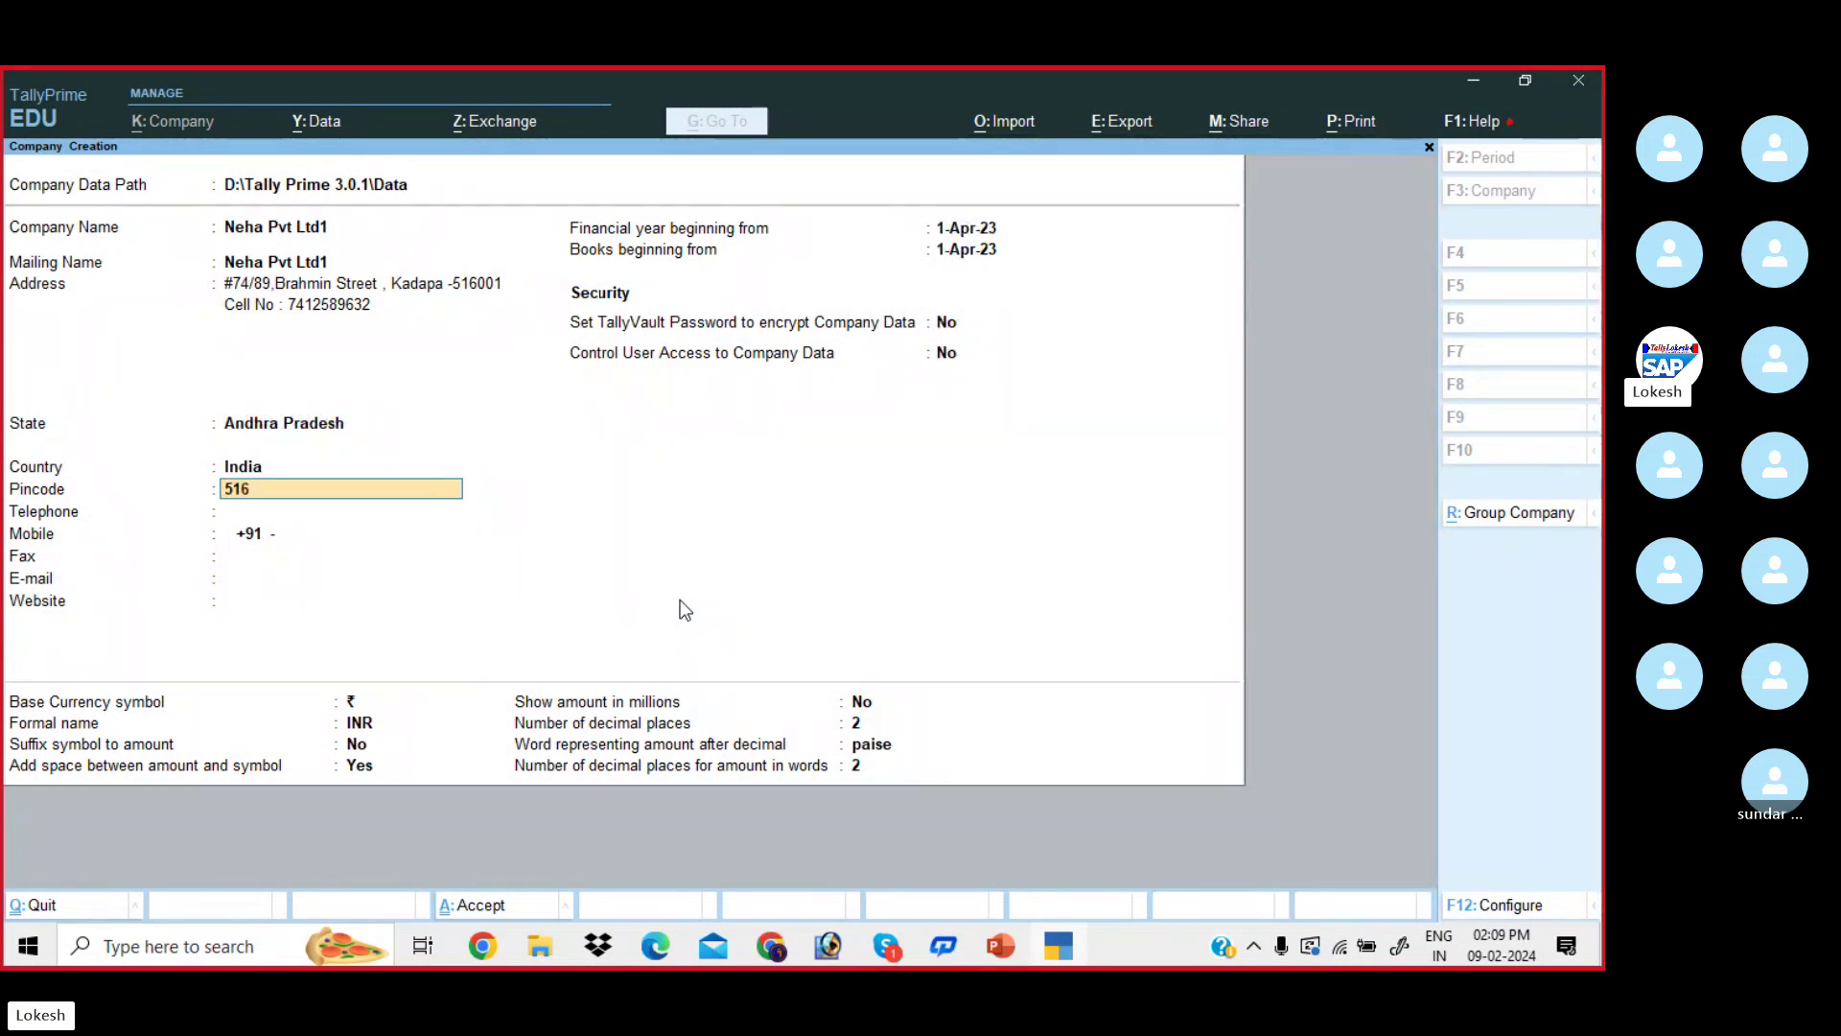
pyautogui.write('001')
# - Fill in the company's telephone, mobile, e-mail and website, leaving fax blank
pyautogui.press('Return')
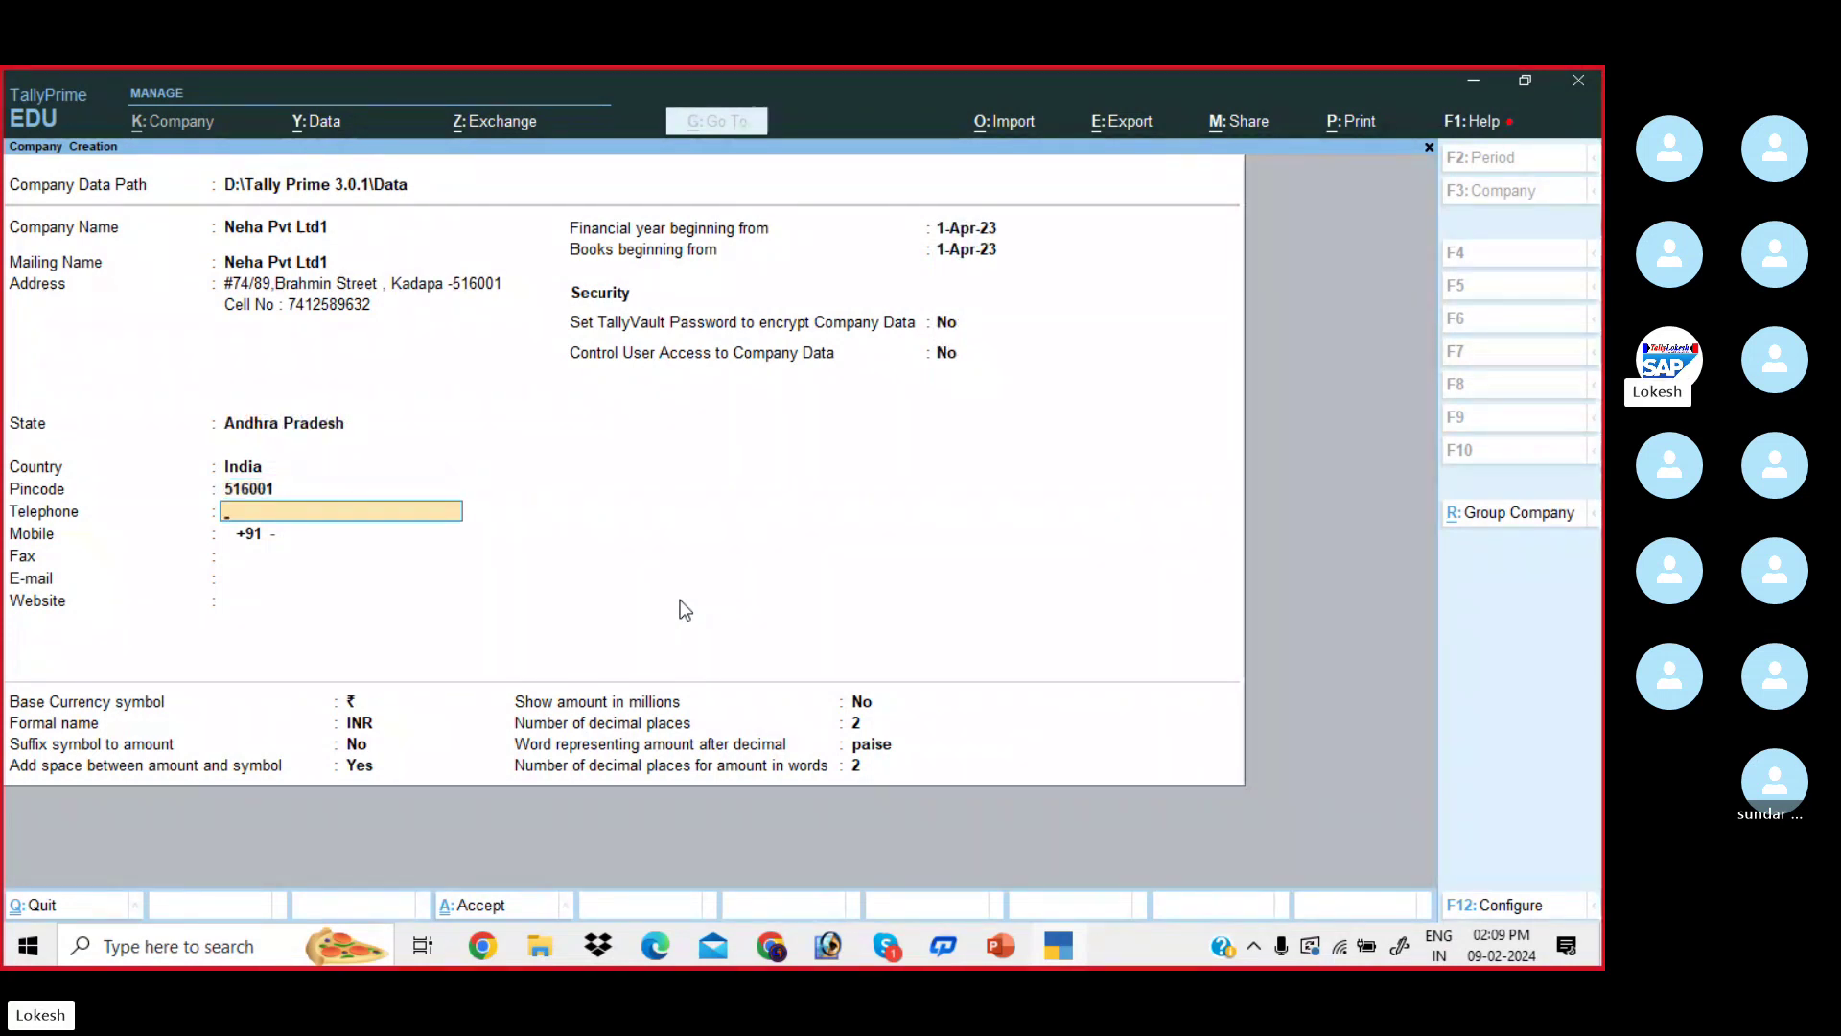
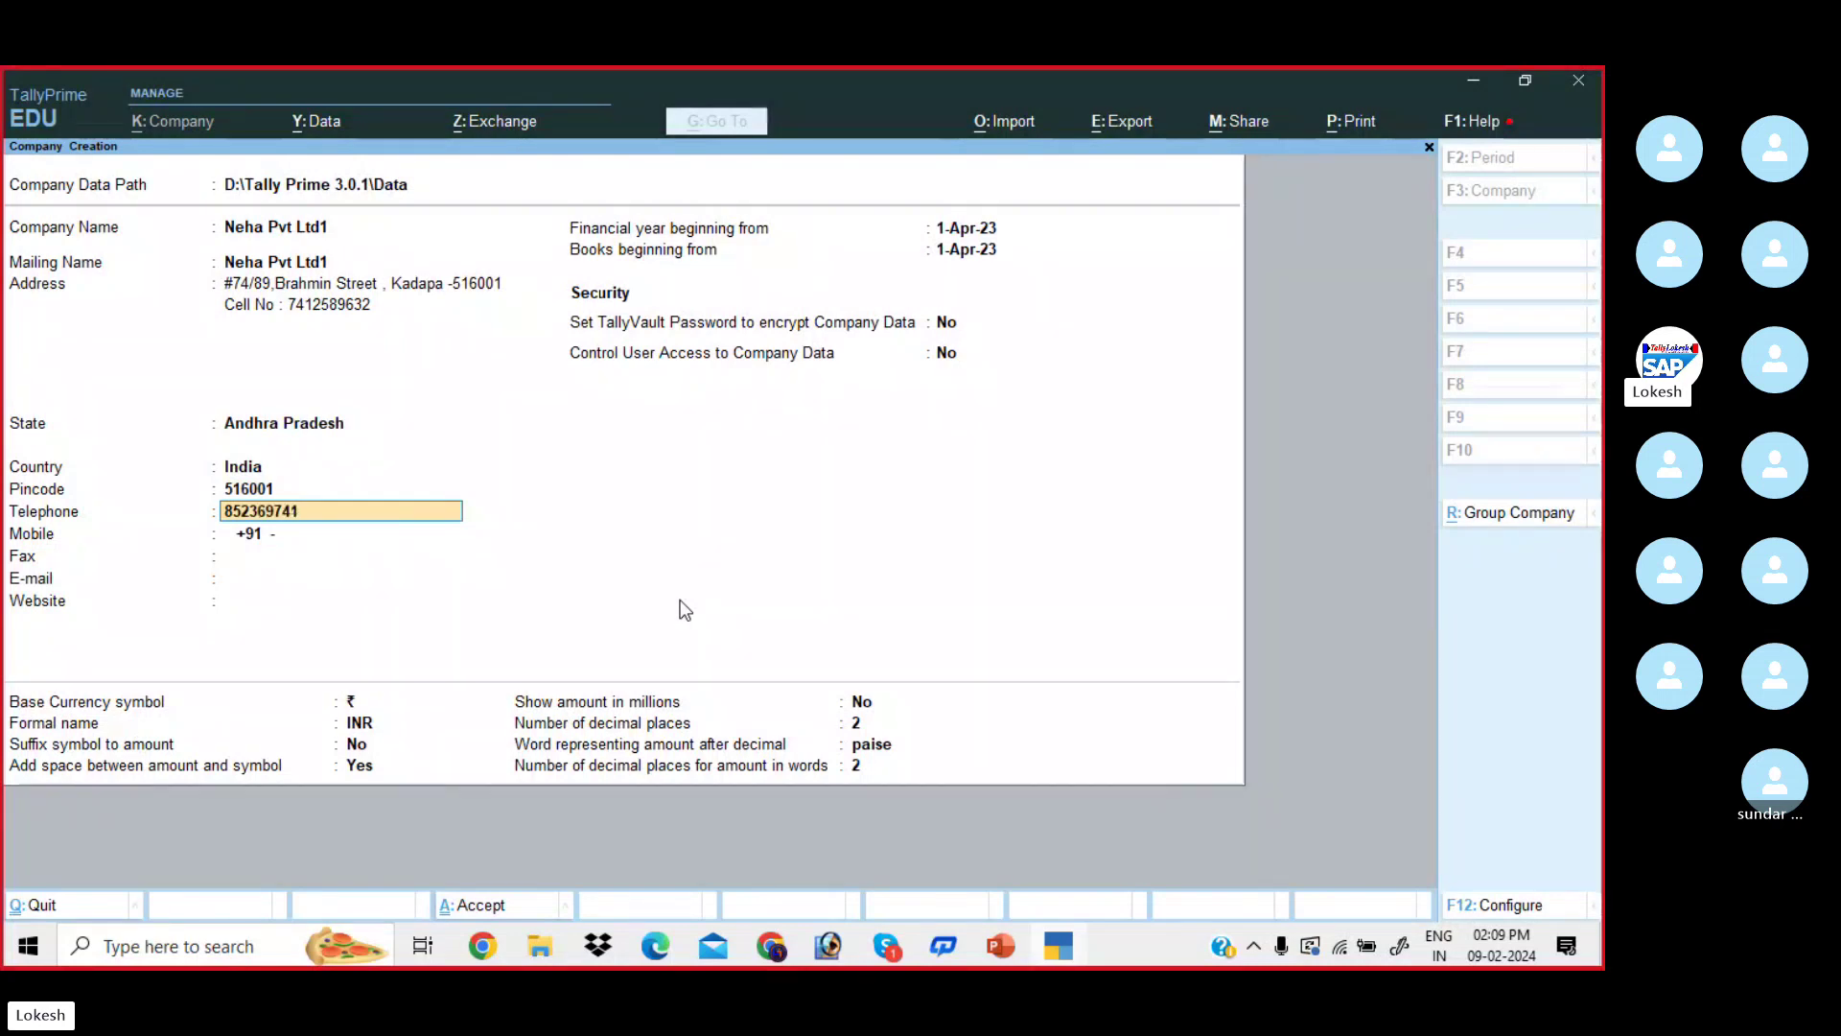
pyautogui.press('Return')
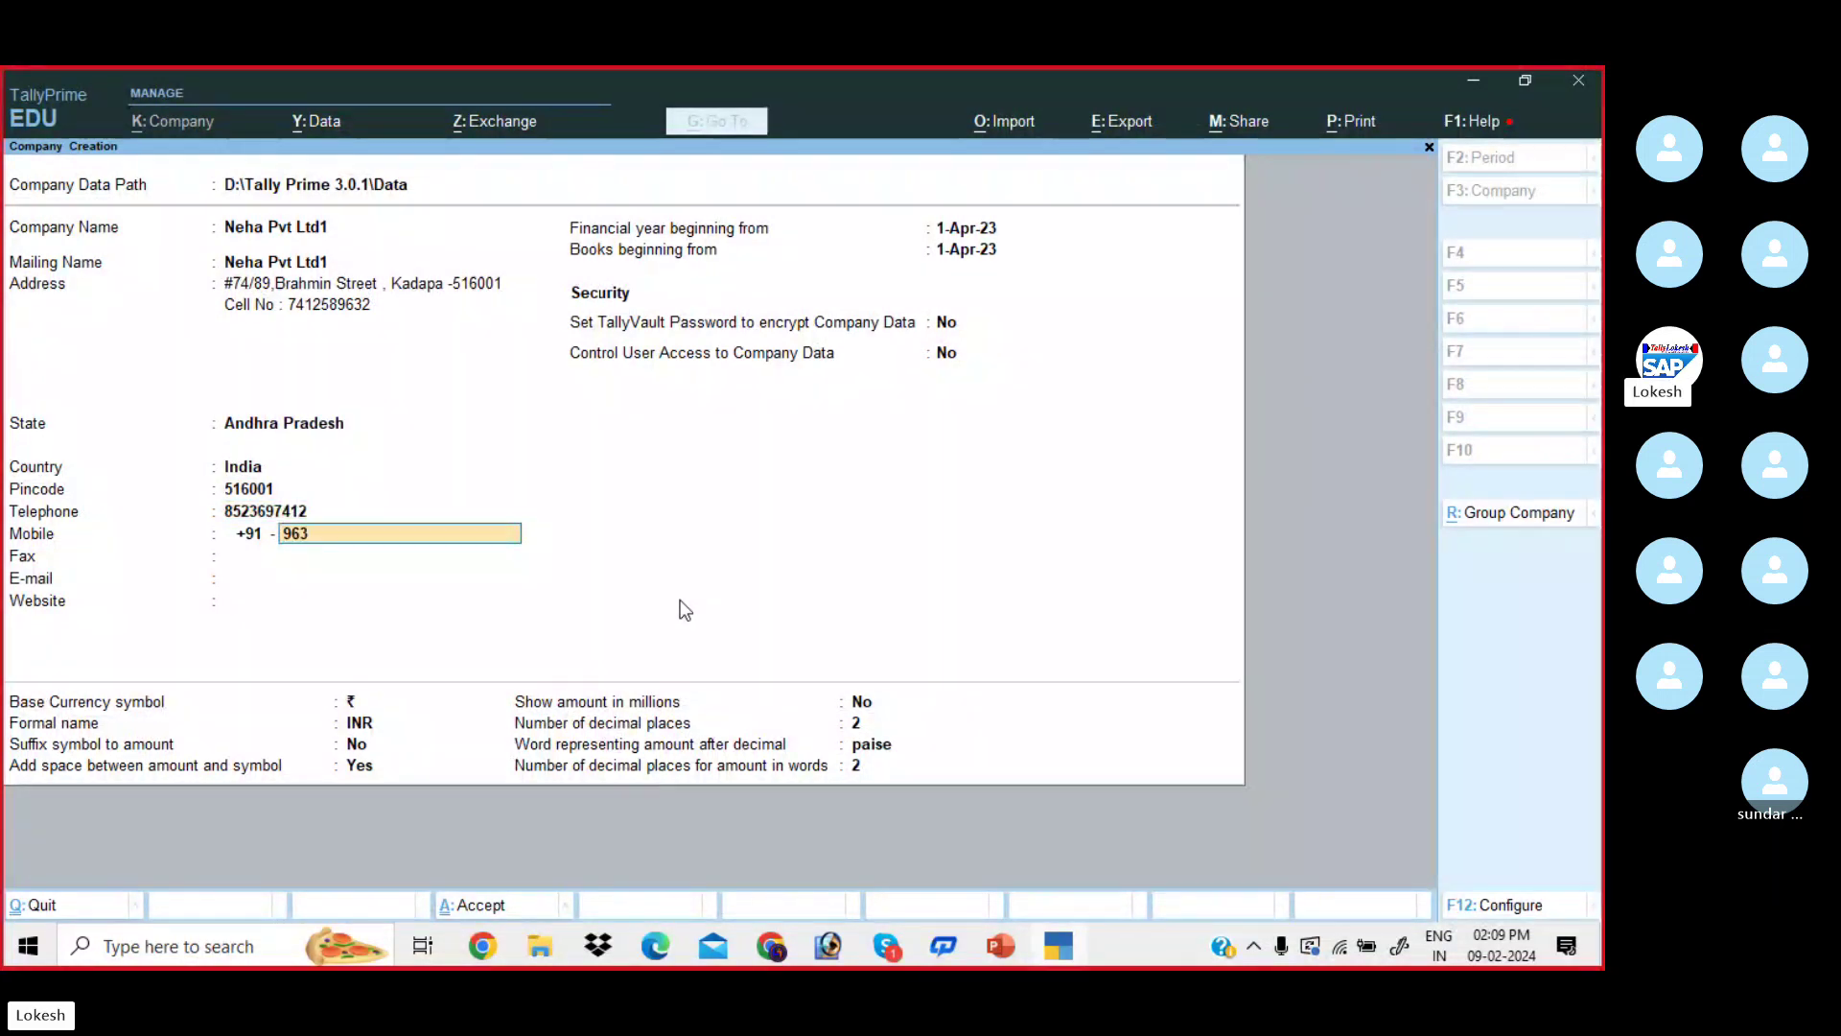
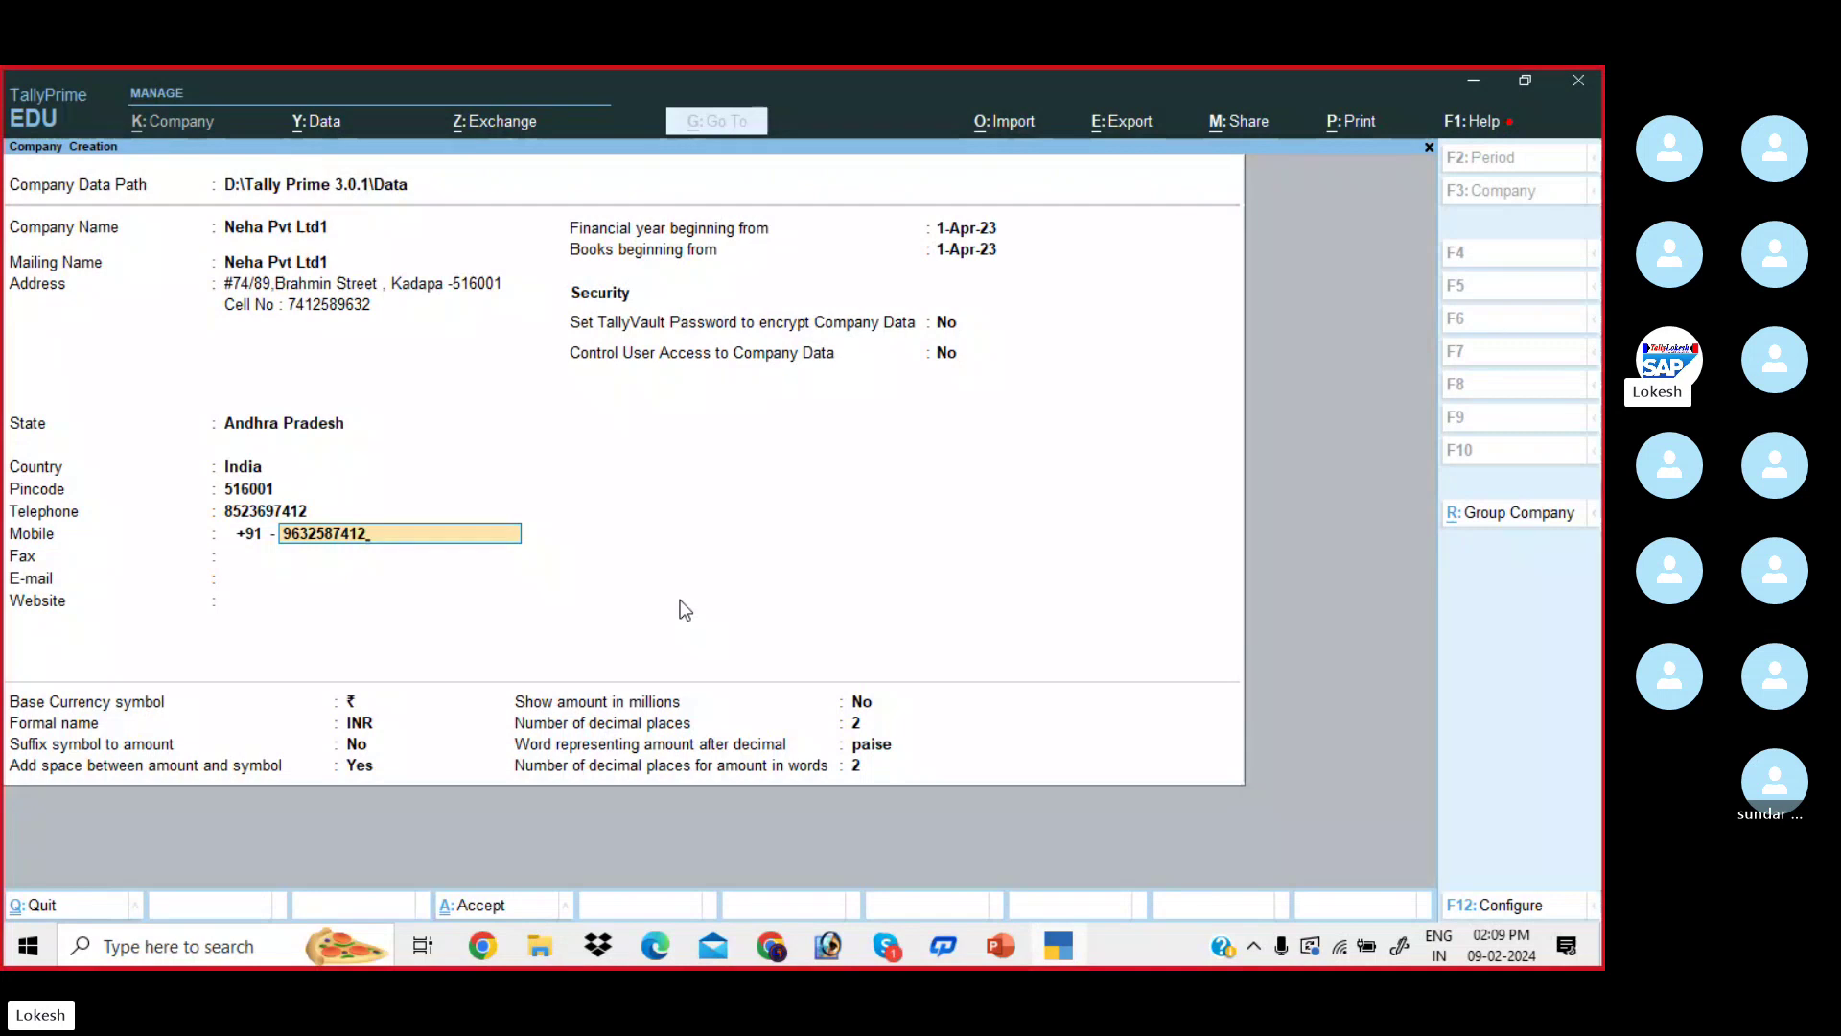
pyautogui.press('Return')
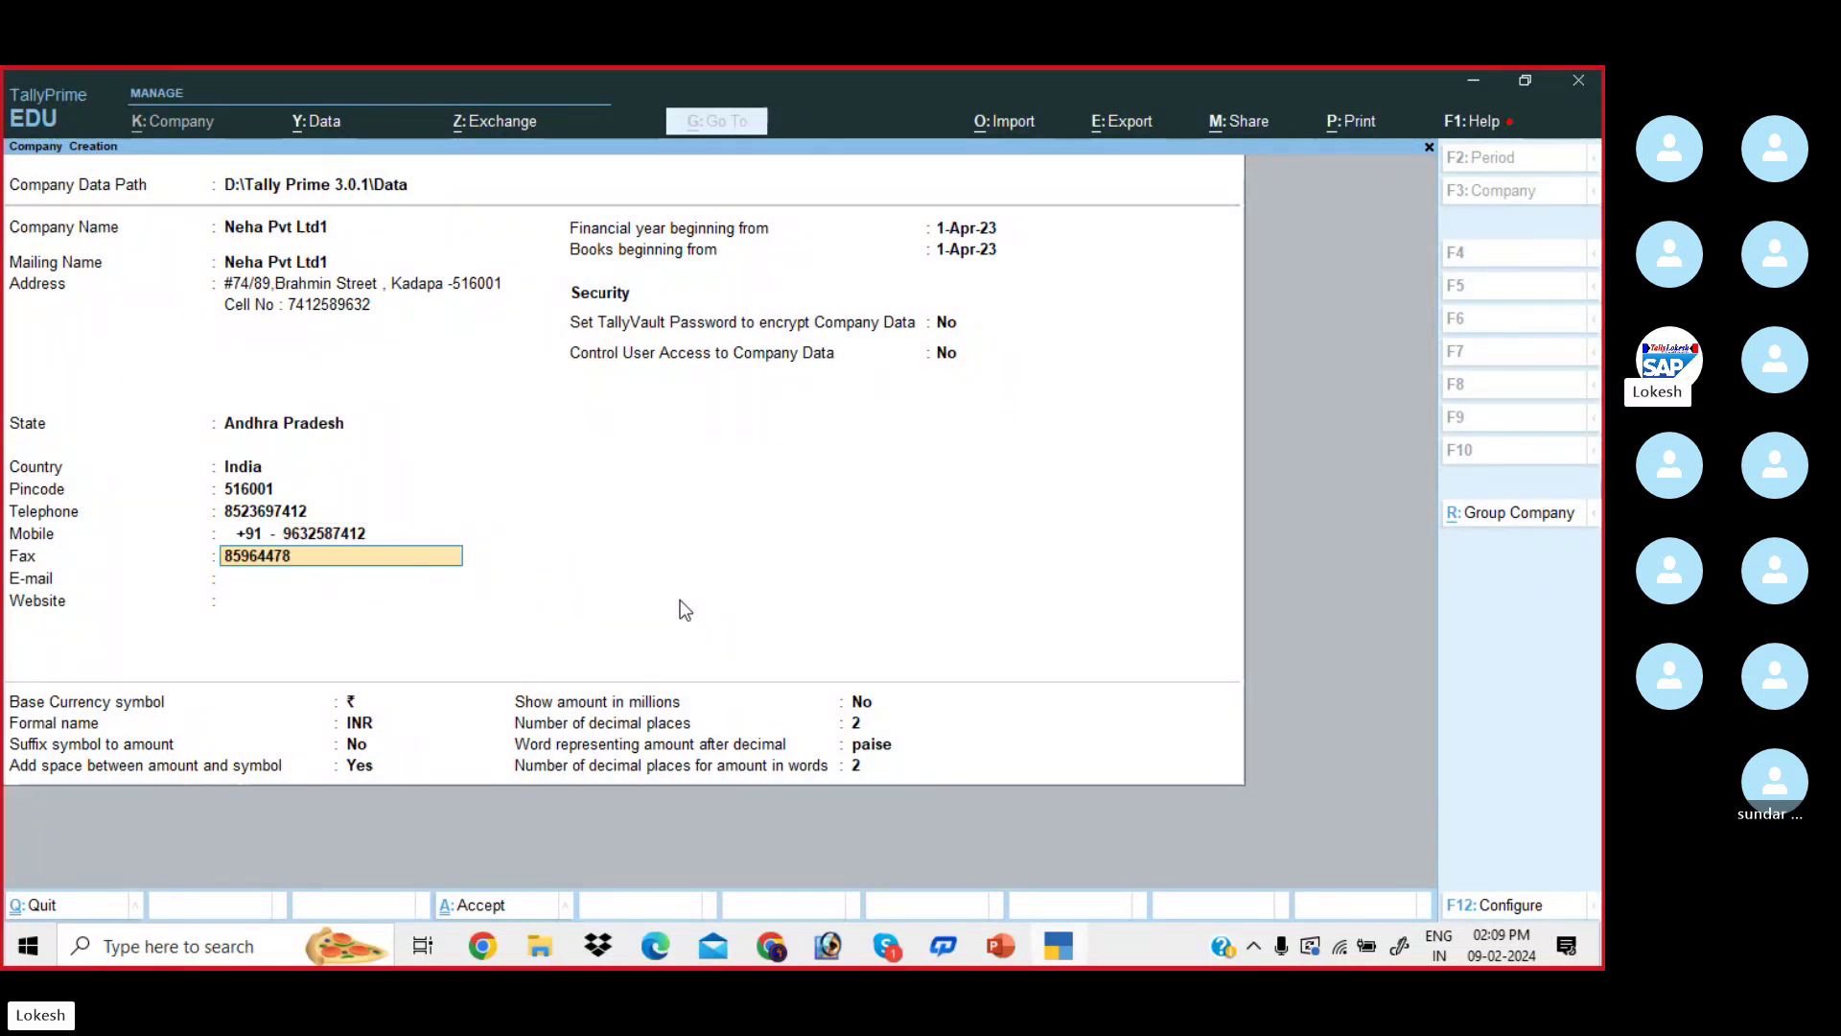
pyautogui.press('Return')
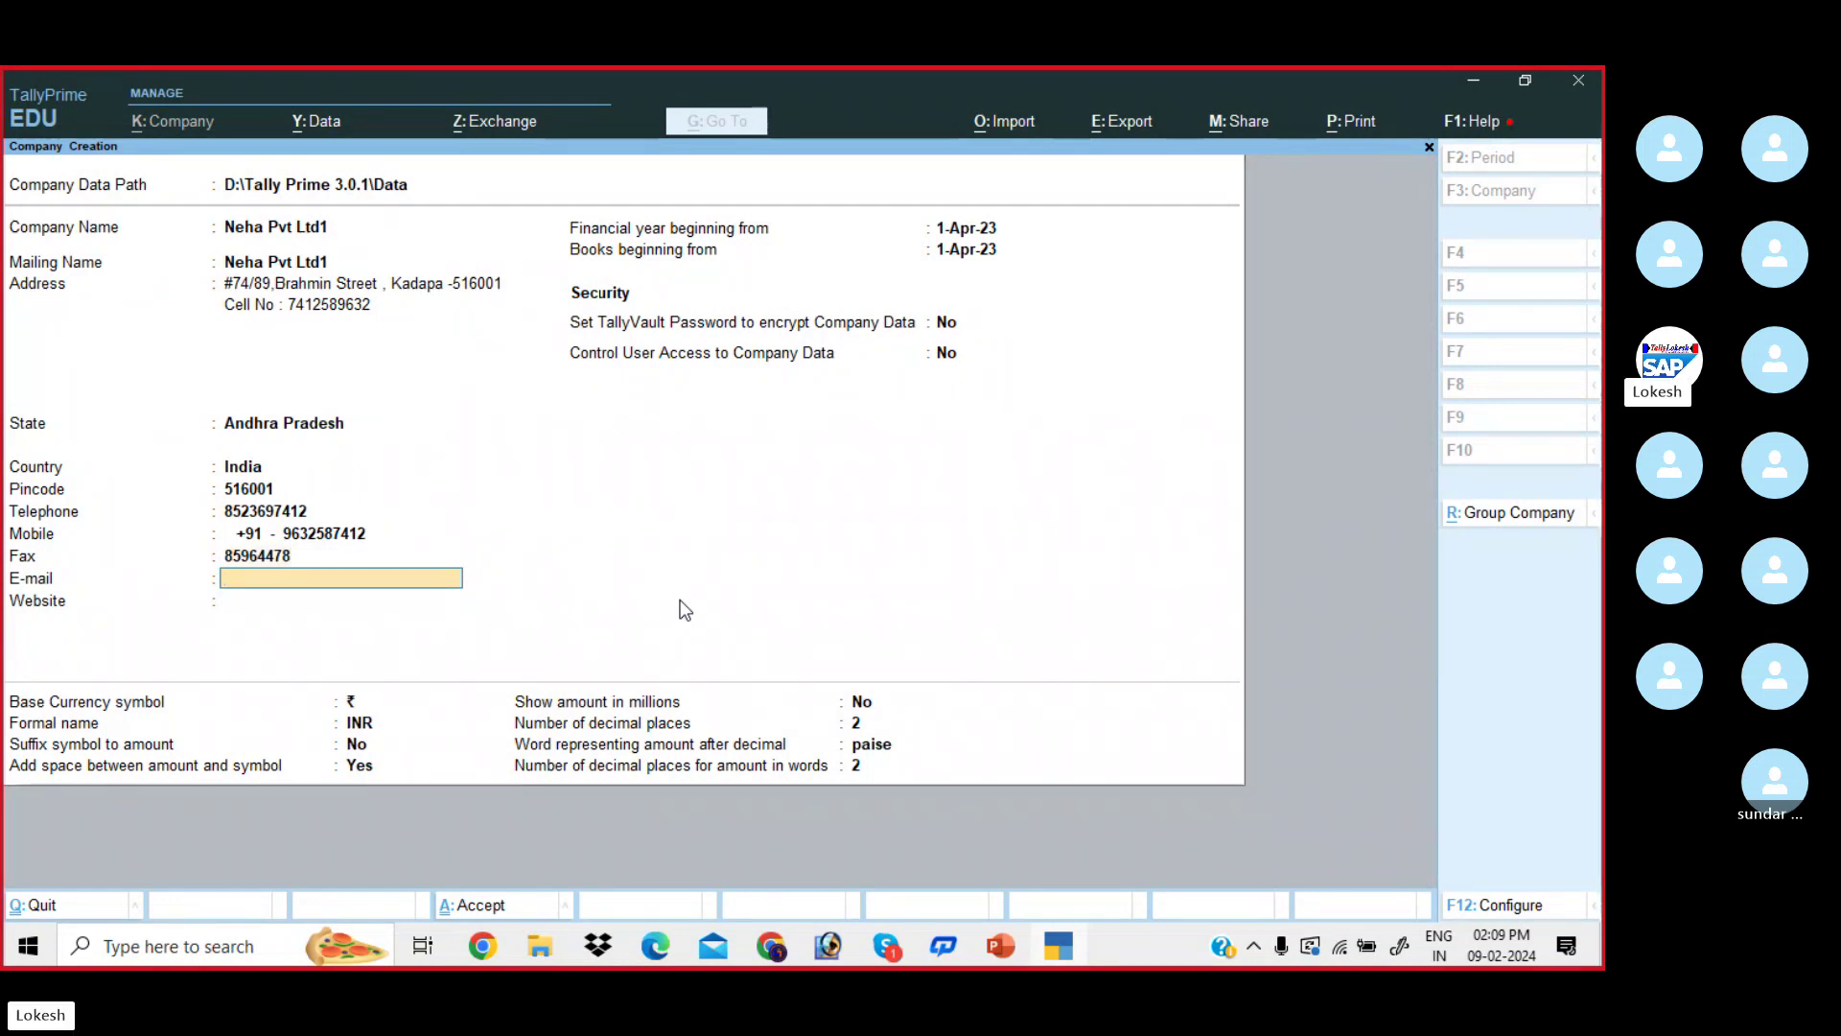
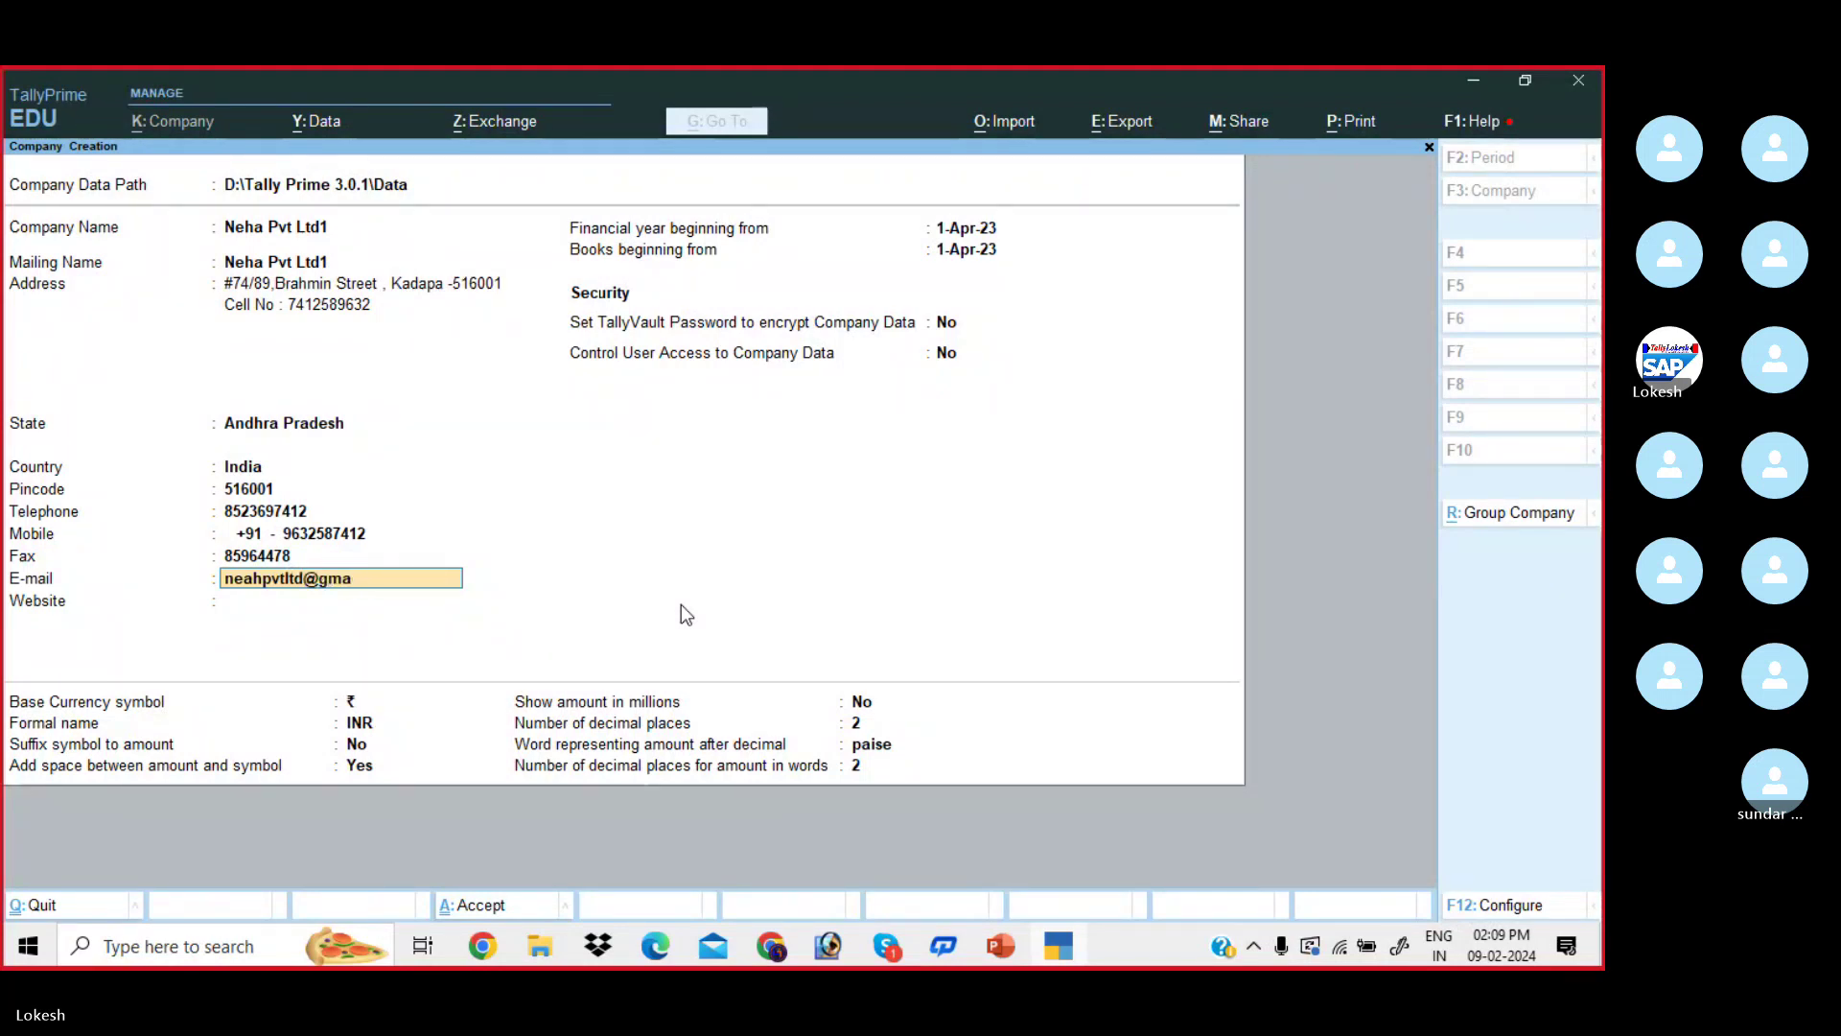
pyautogui.press('Return')
pyautogui.write('ww')
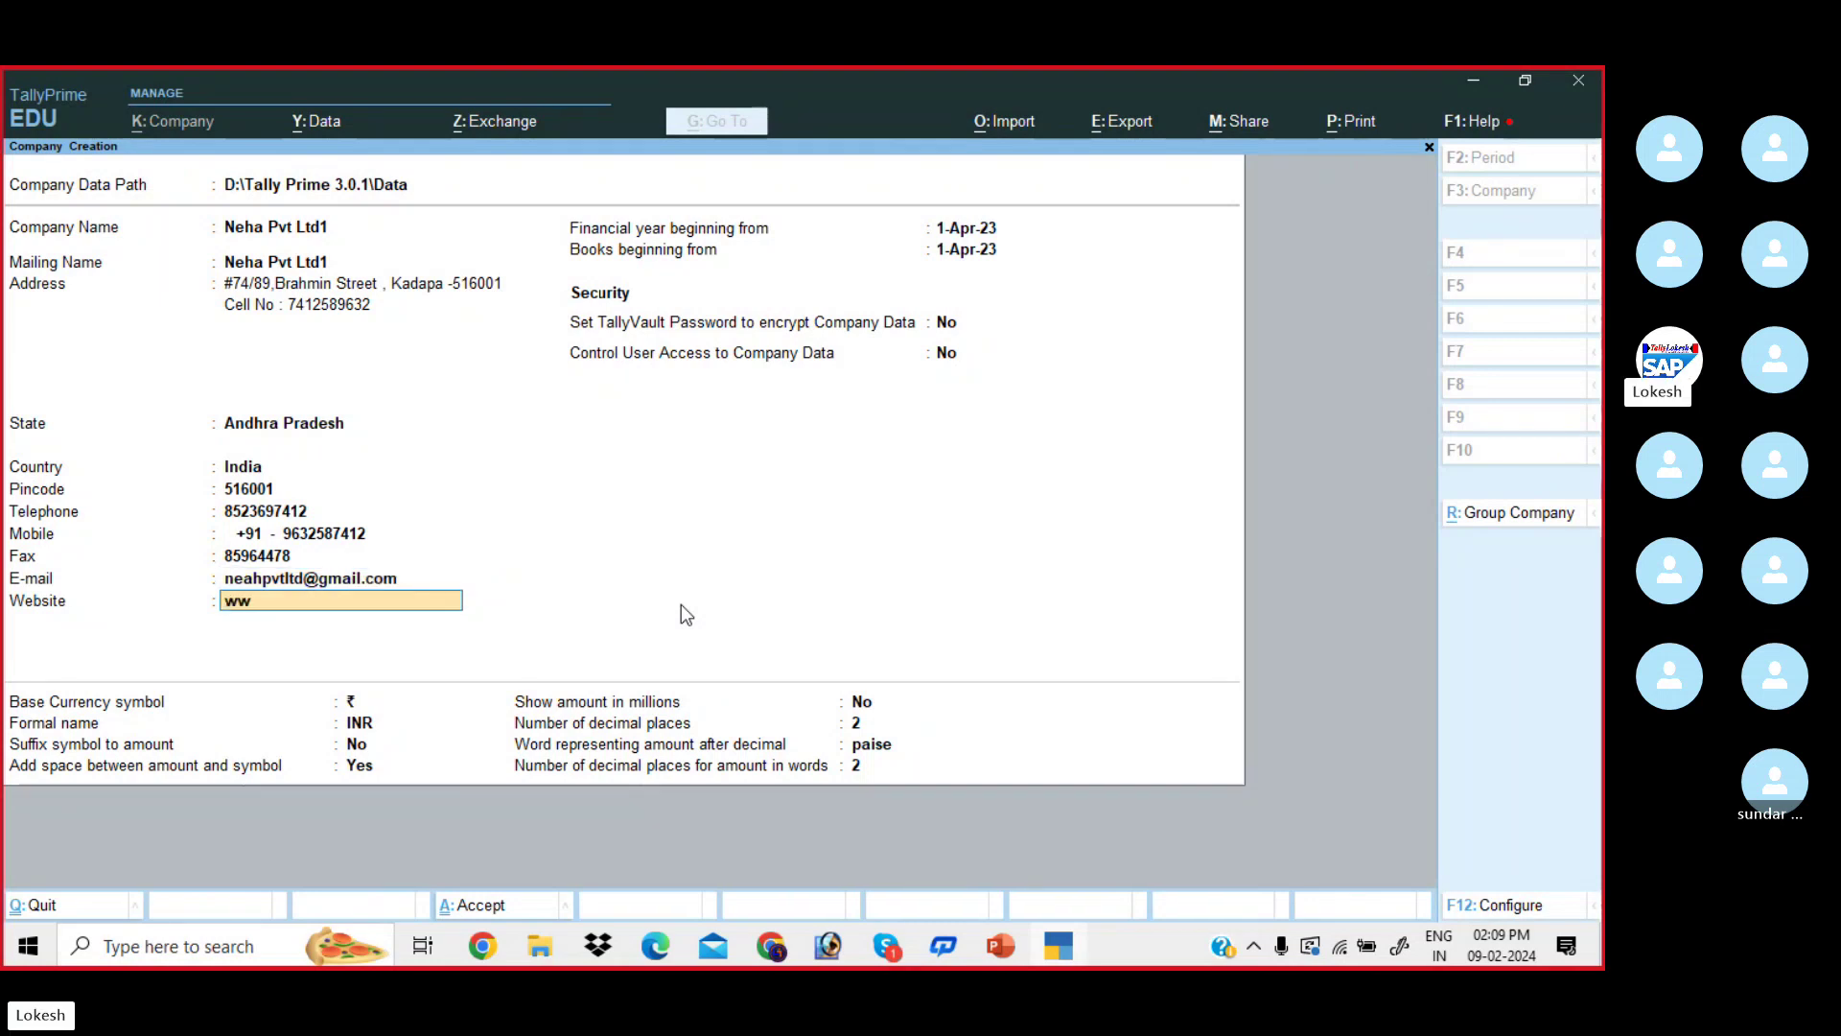
pyautogui.write('w.')
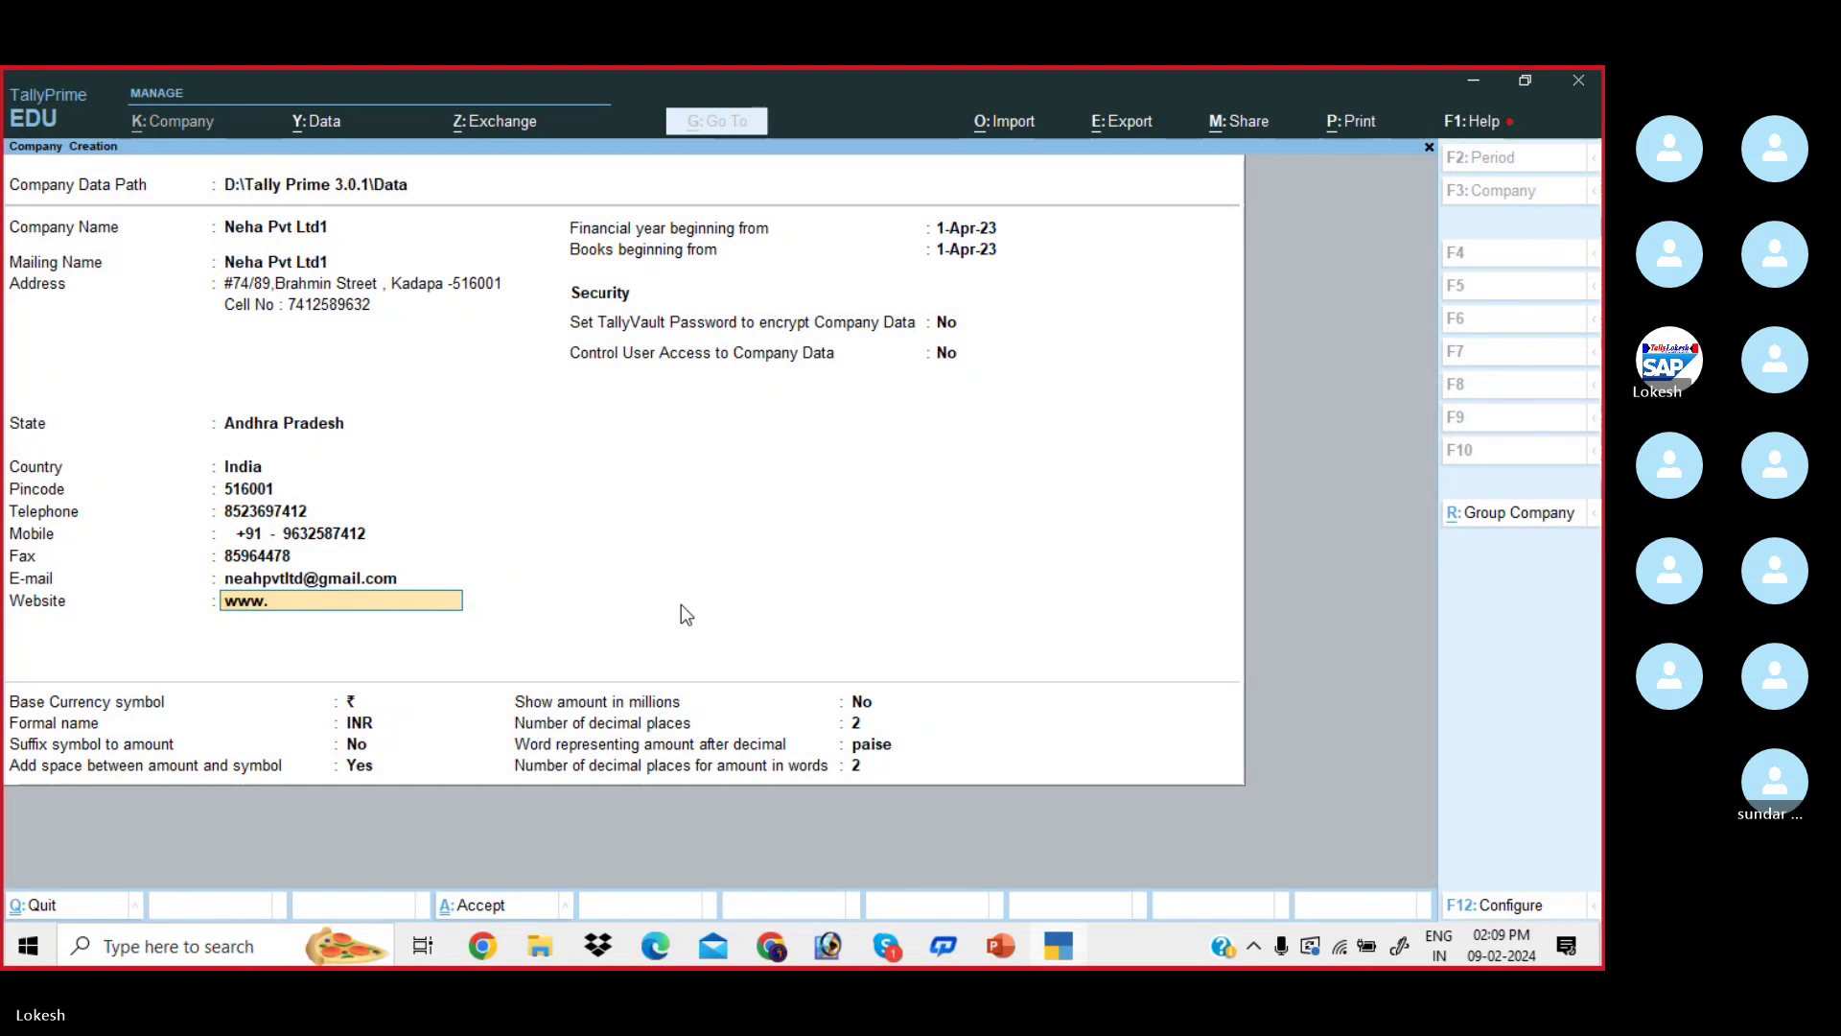
pyautogui.write('neahpvtltd')
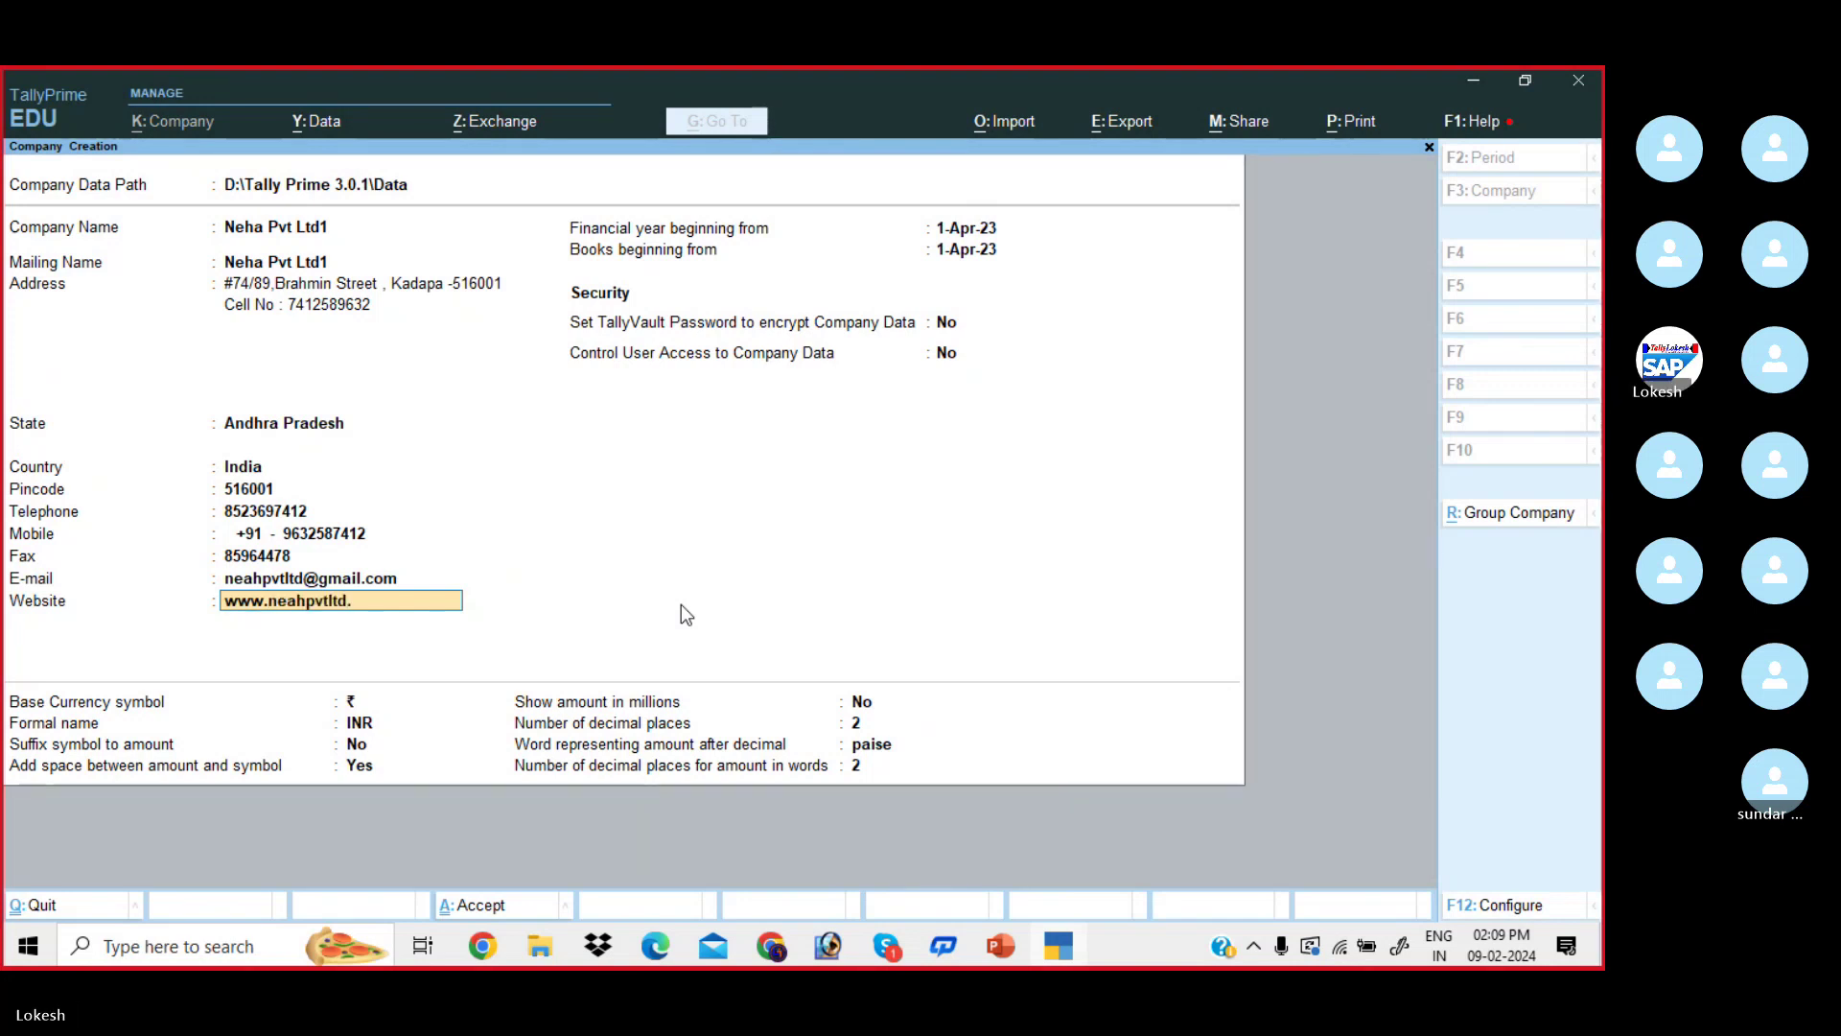
pyautogui.write('.com')
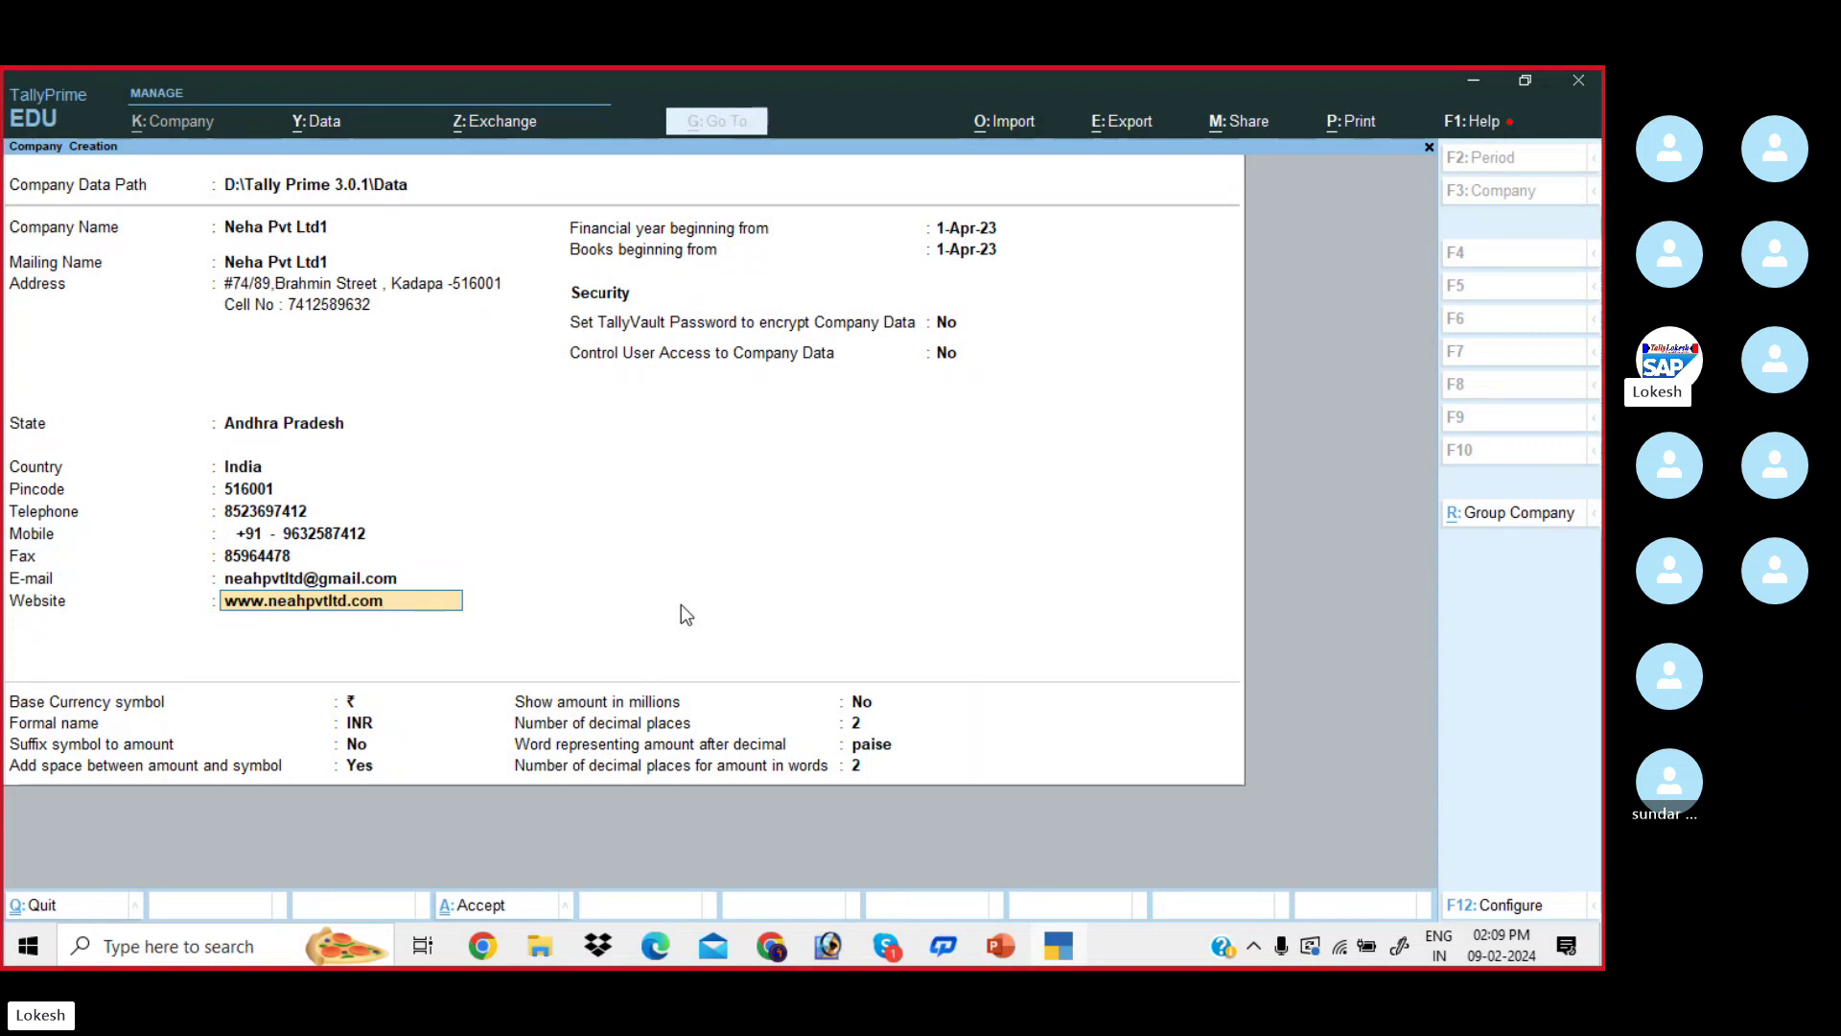
pyautogui.press('Return')
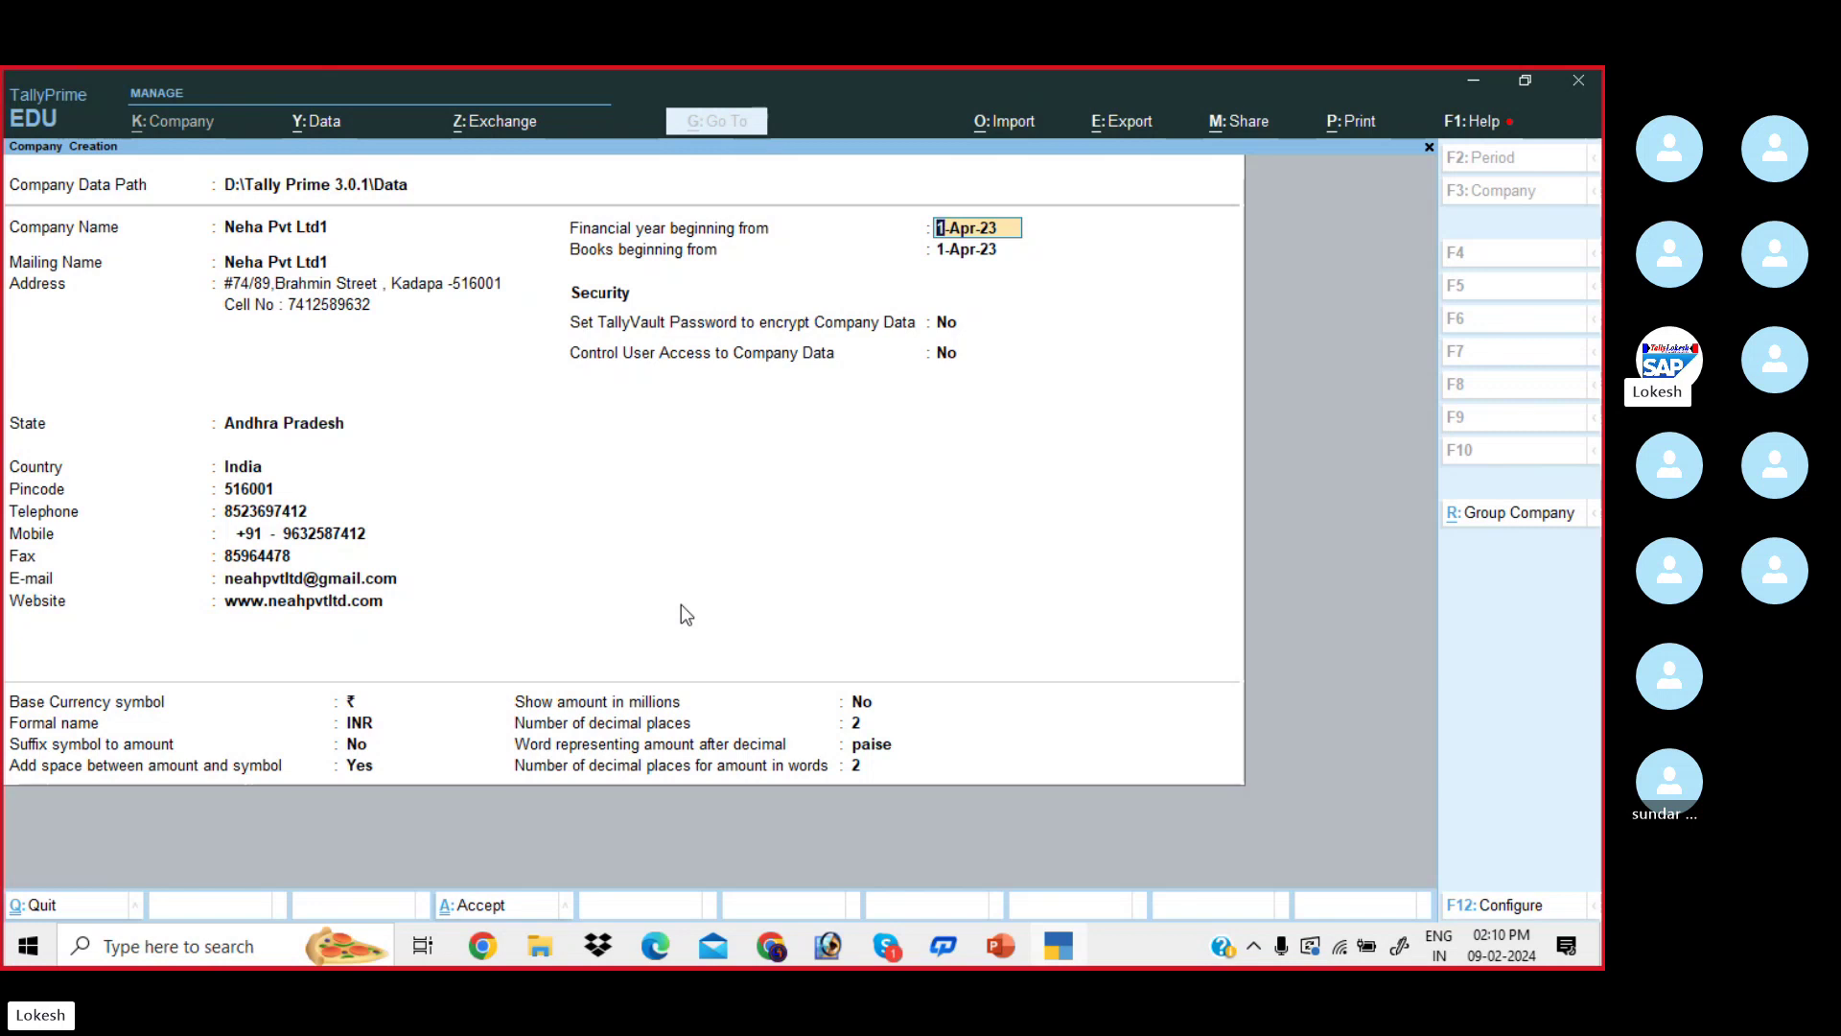
# - Keep the default financial year, books-beginning and remaining settings, and accept creating Neha Pvt Ltd1
pyautogui.press('Return')
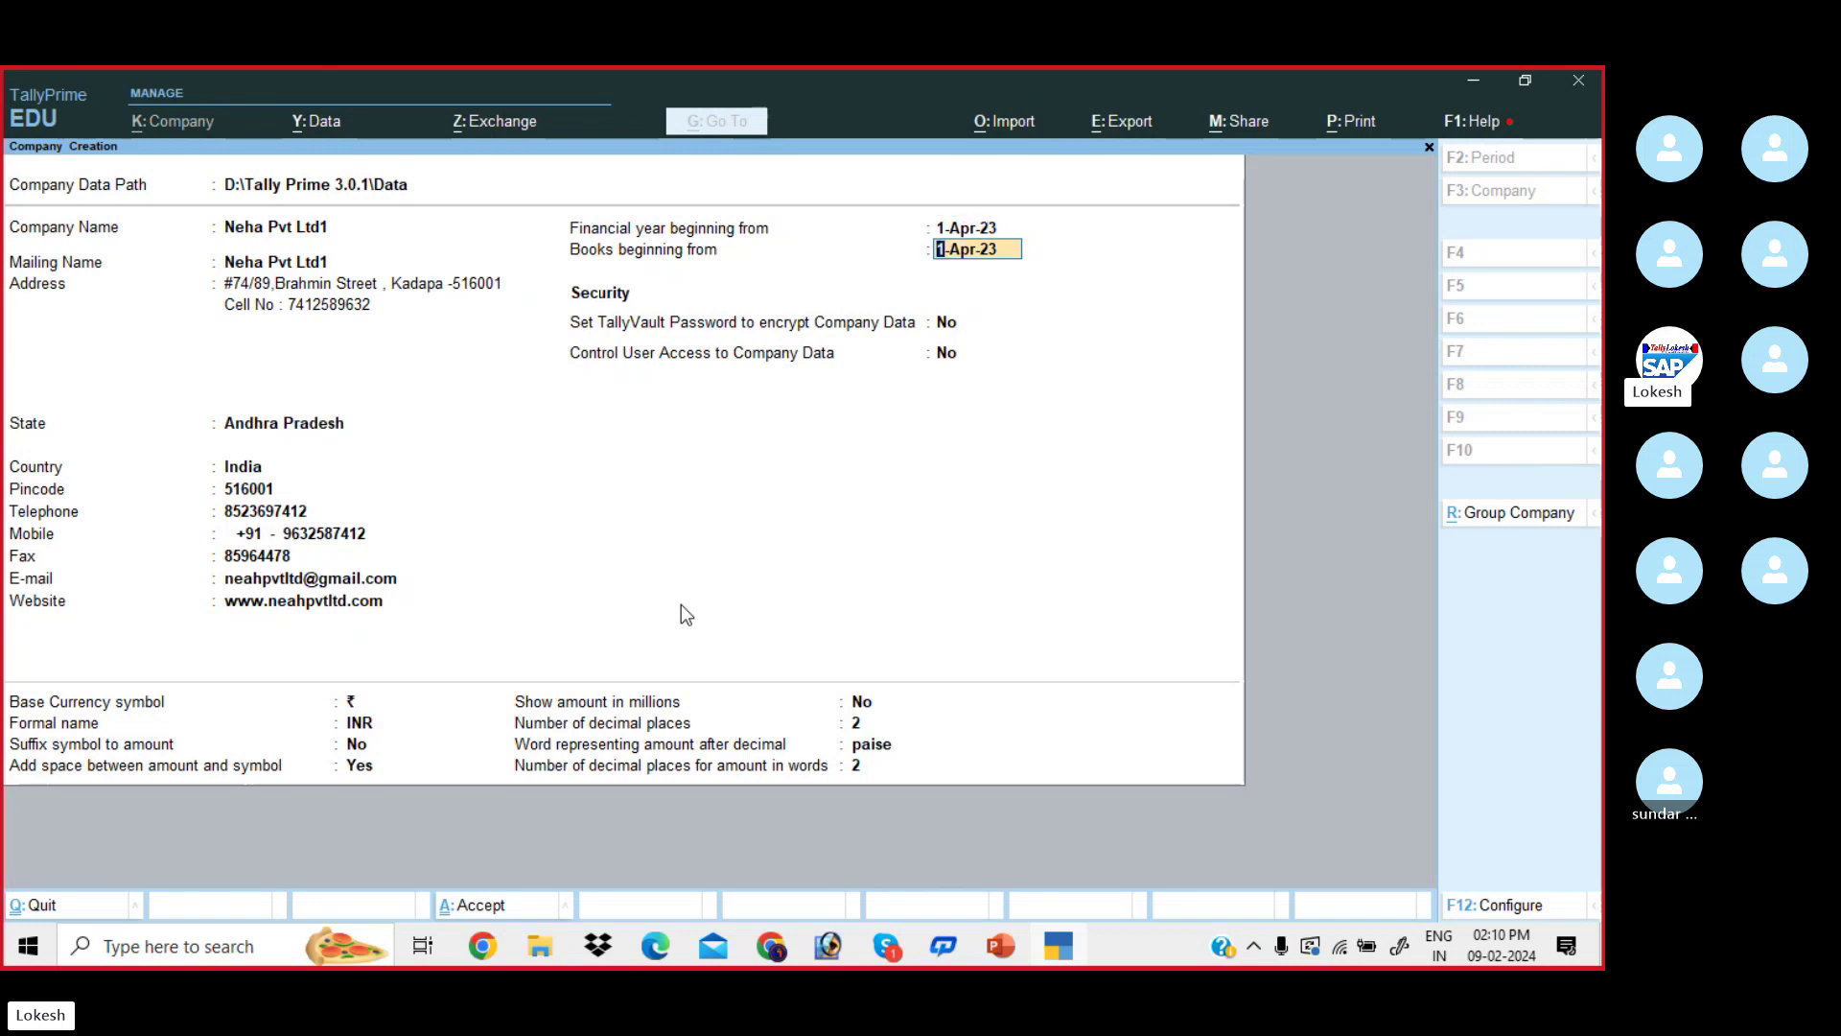
pyautogui.press('Return')
pyautogui.press('Return')
pyautogui.press('Return')
pyautogui.press('Return')
pyautogui.press('Return')
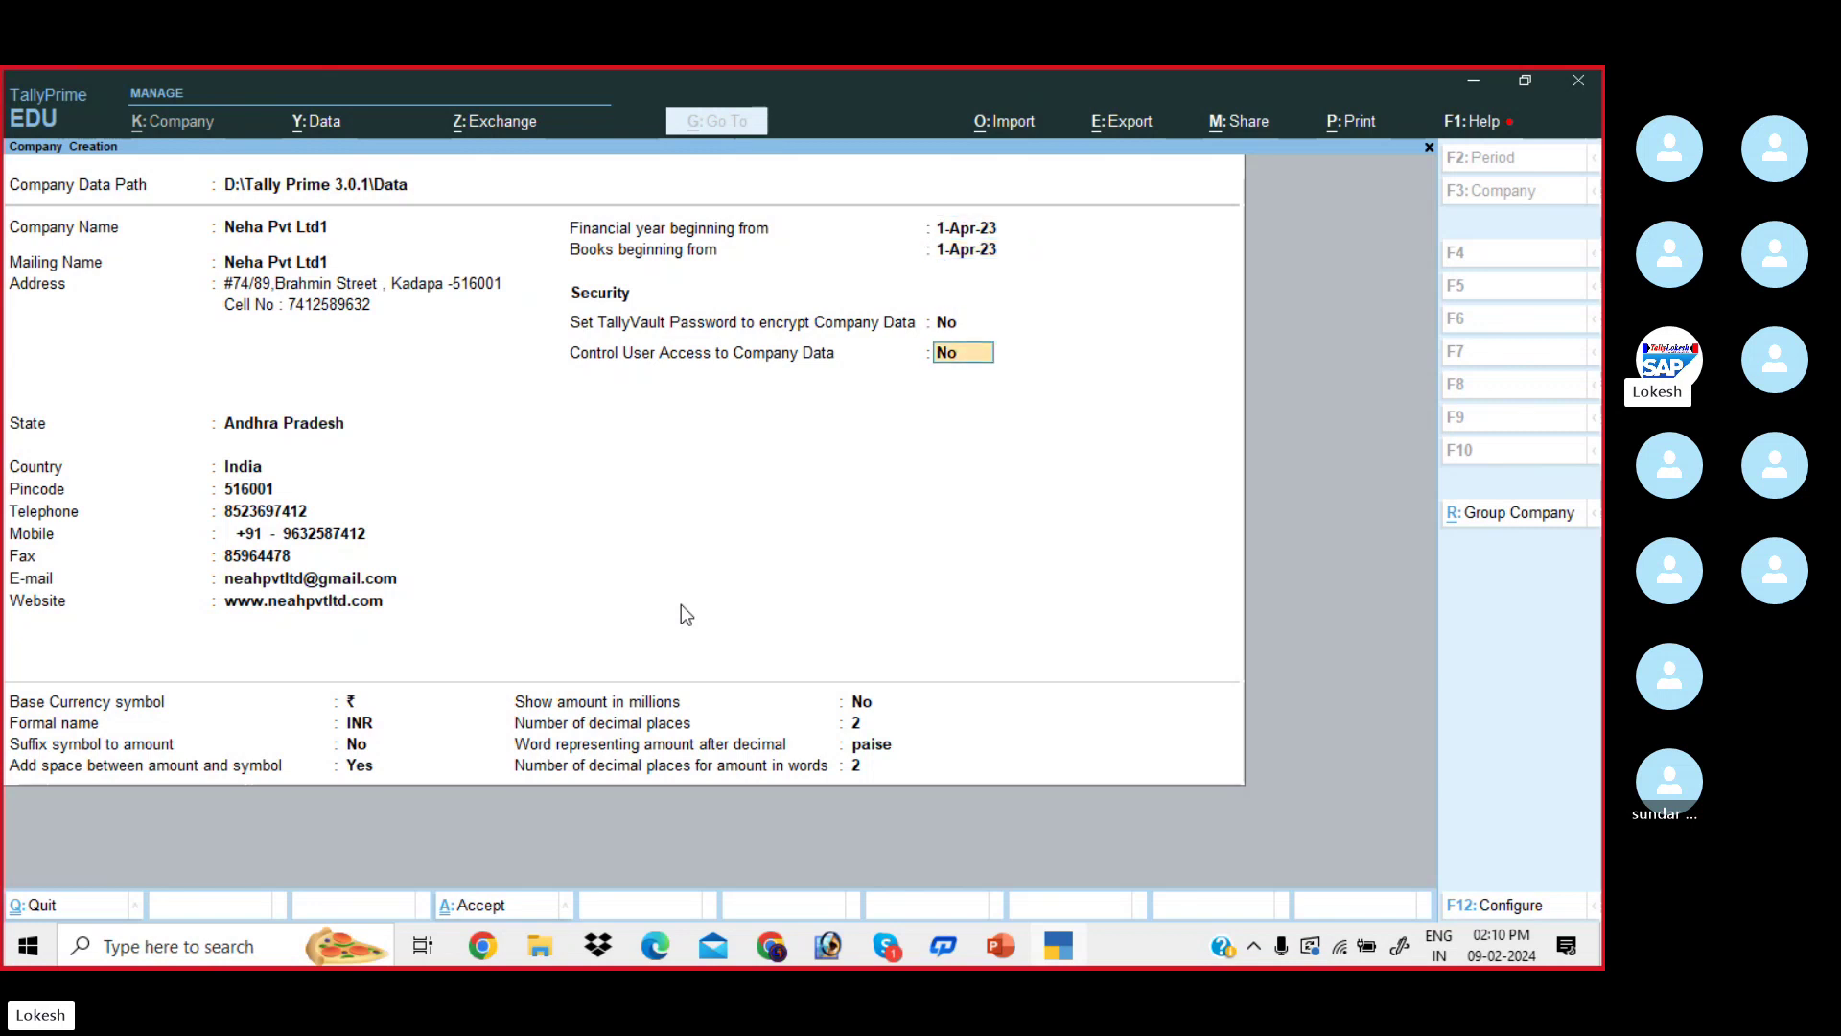
pyautogui.press('Return')
pyautogui.press('Return')
pyautogui.press('Return')
pyautogui.press('Return')
pyautogui.press('Return')
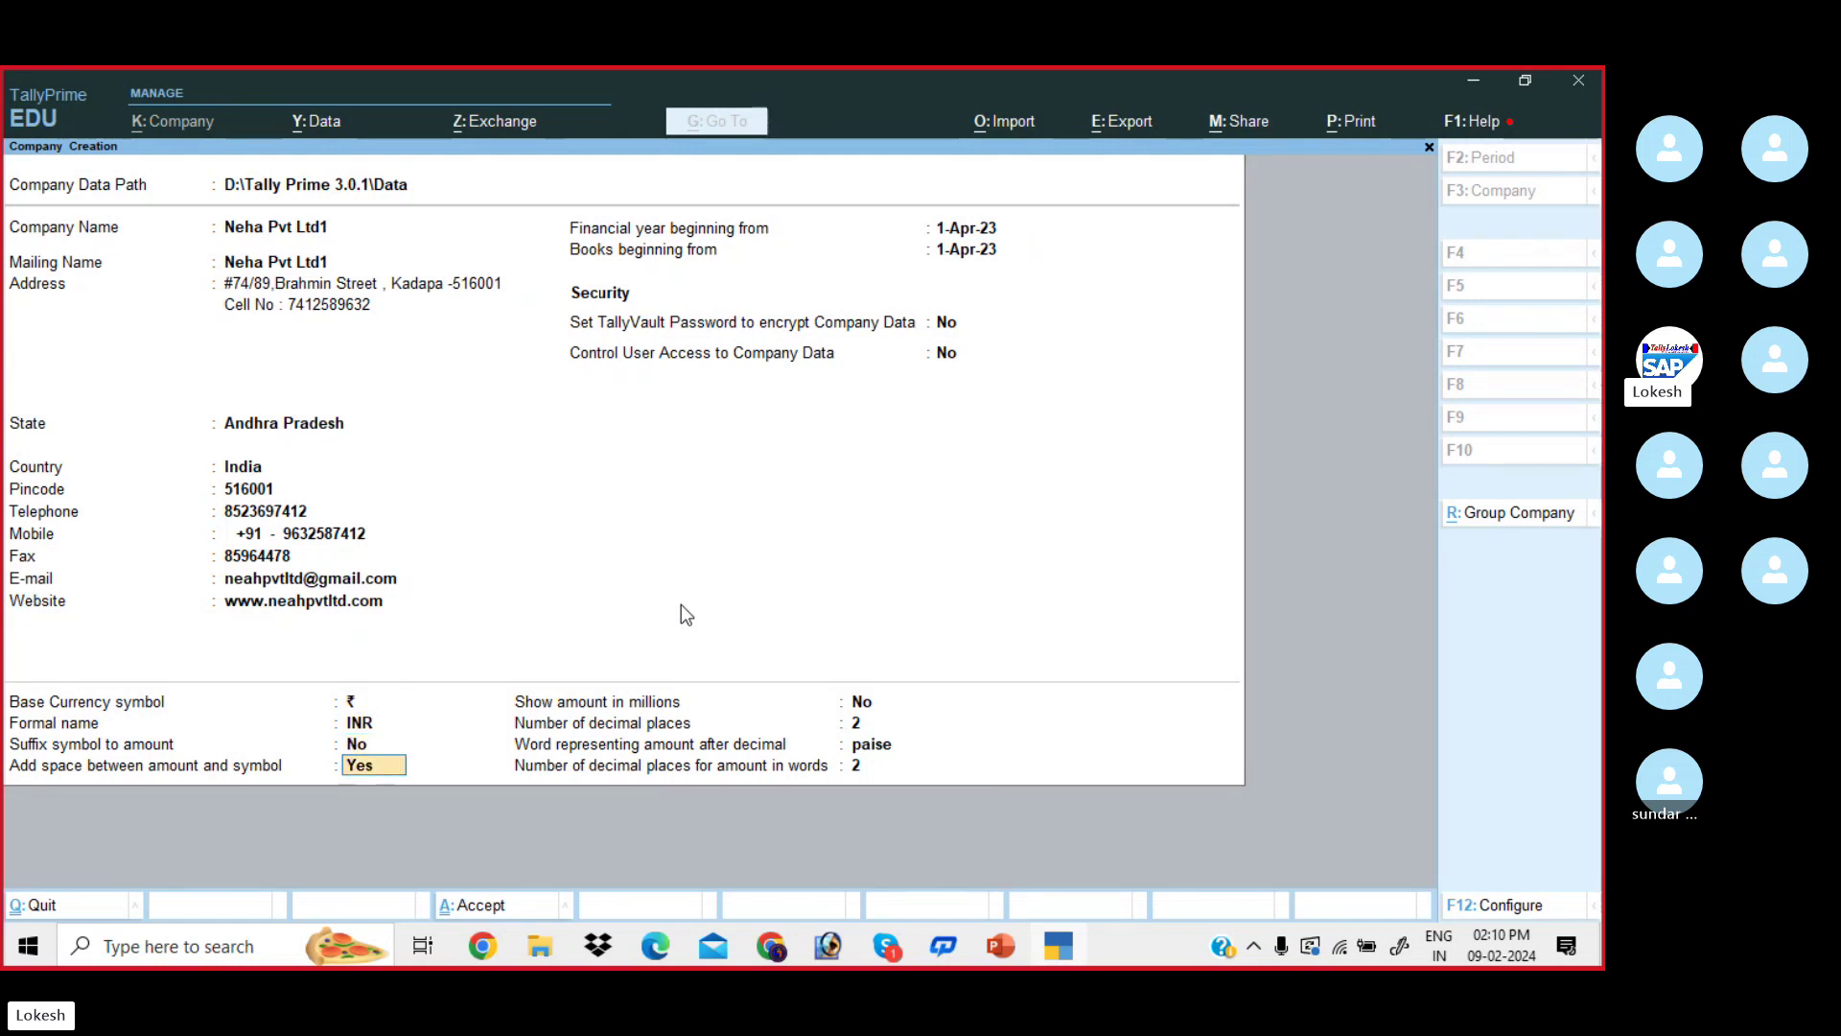
pyautogui.press('Return')
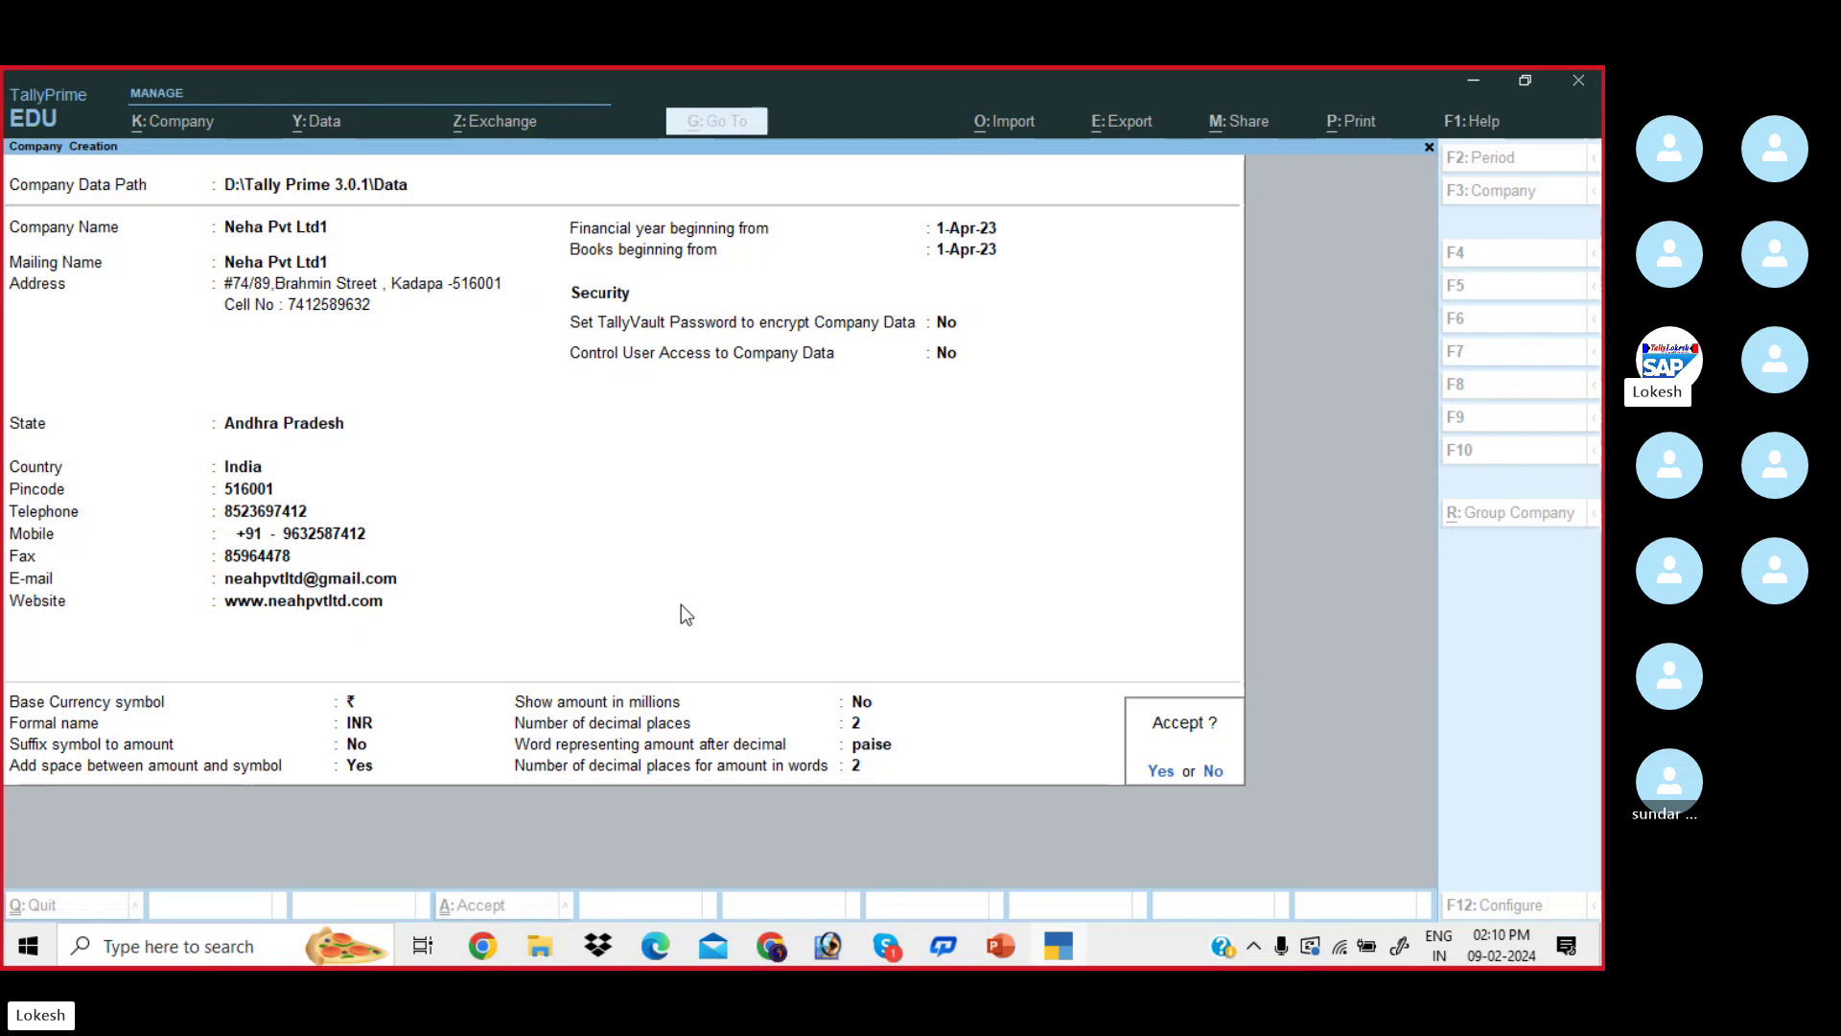
pyautogui.press('Return')
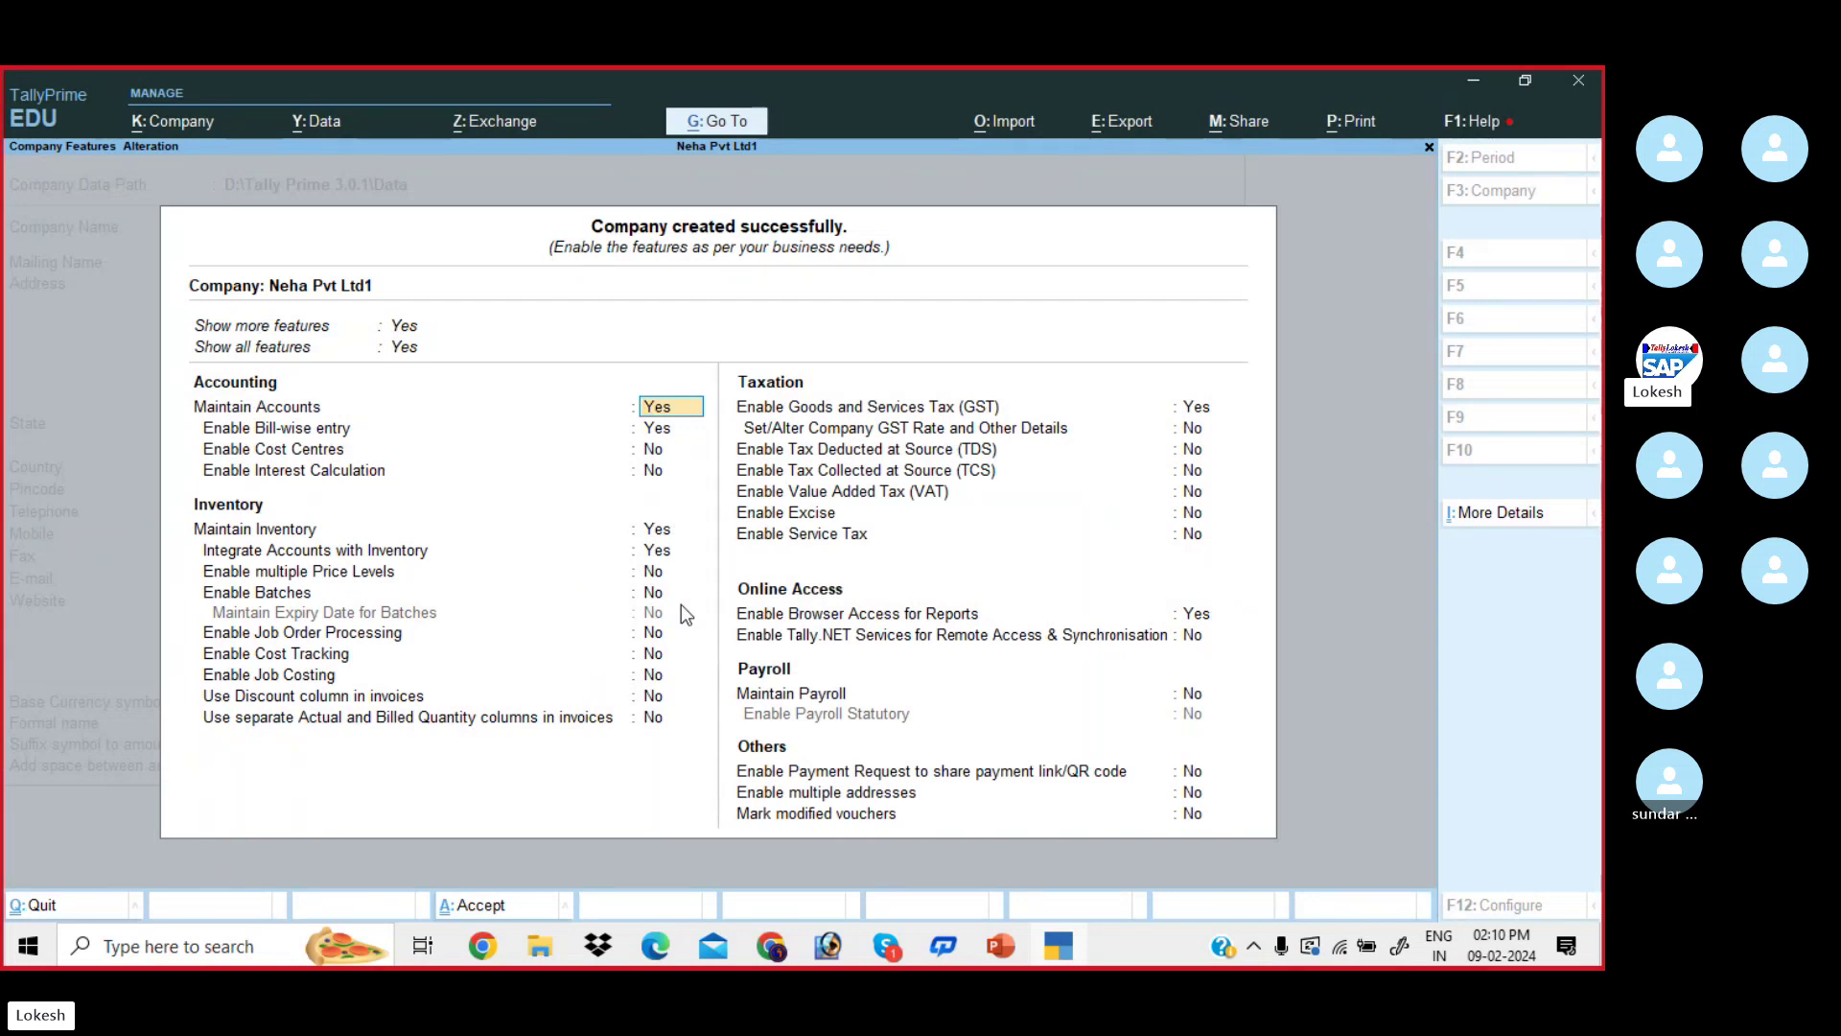
pyautogui.press('Up')
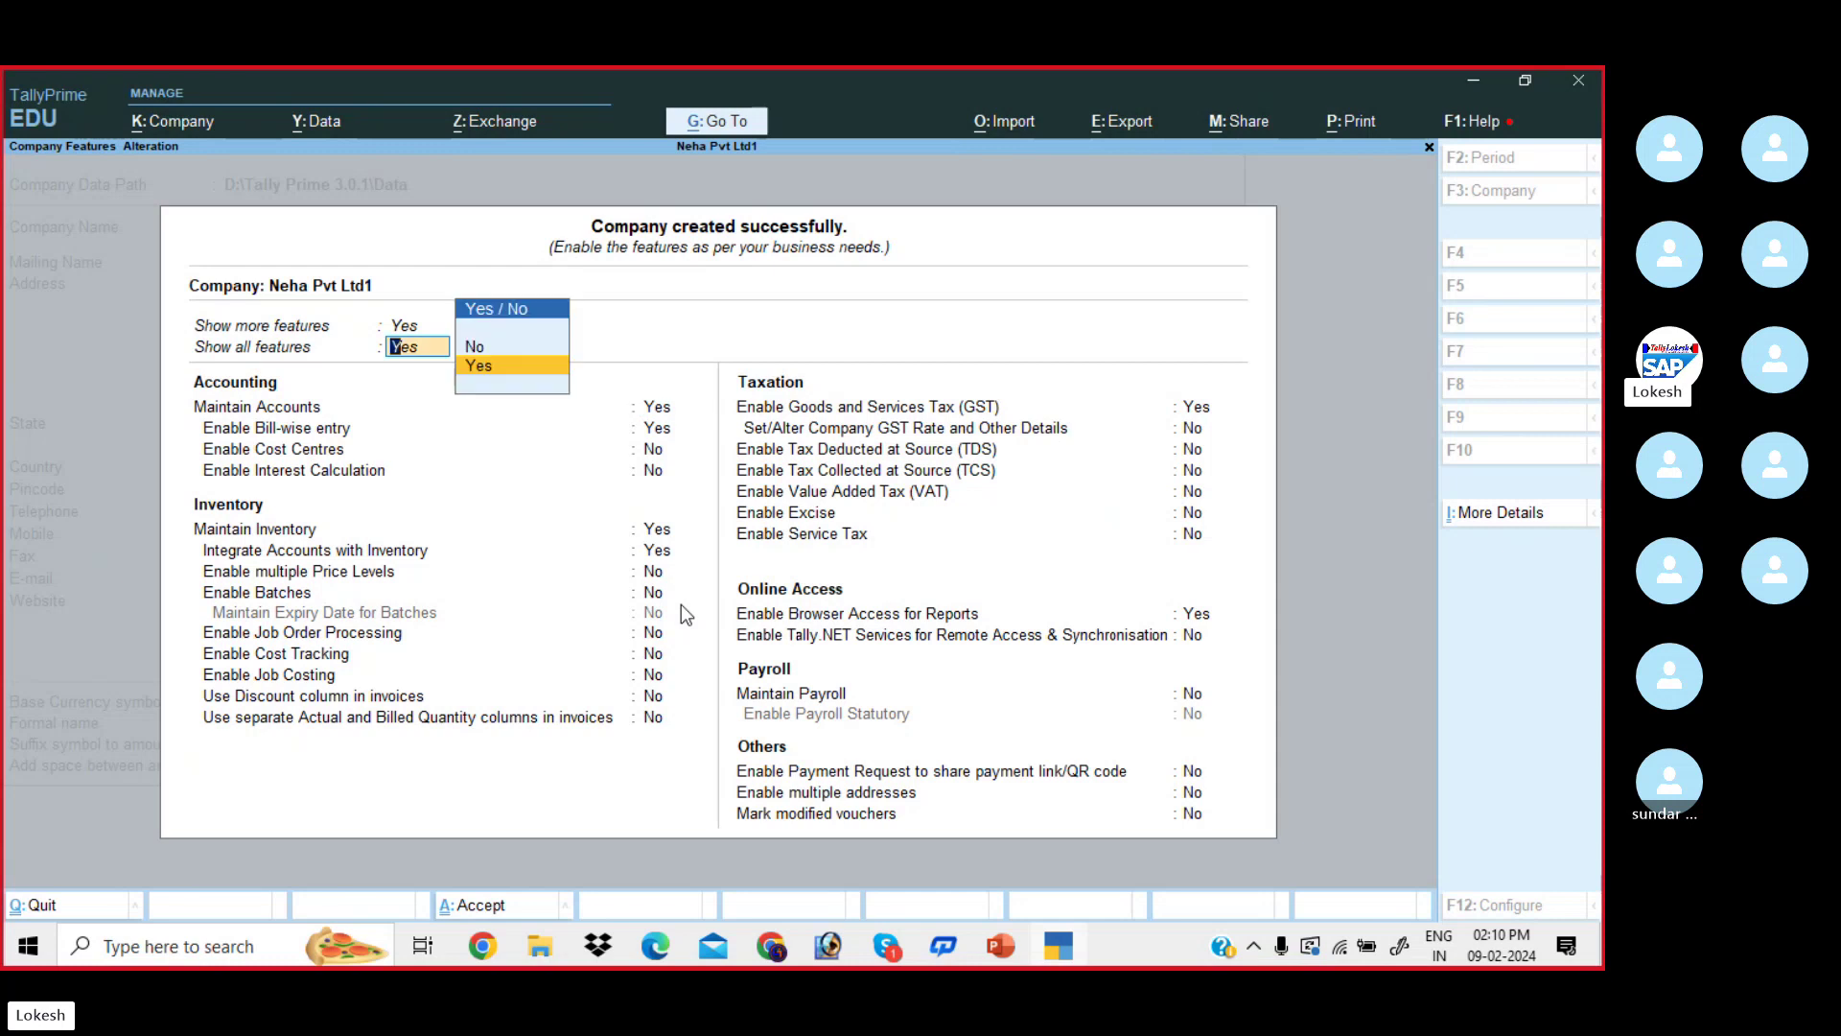
pyautogui.press('Up')
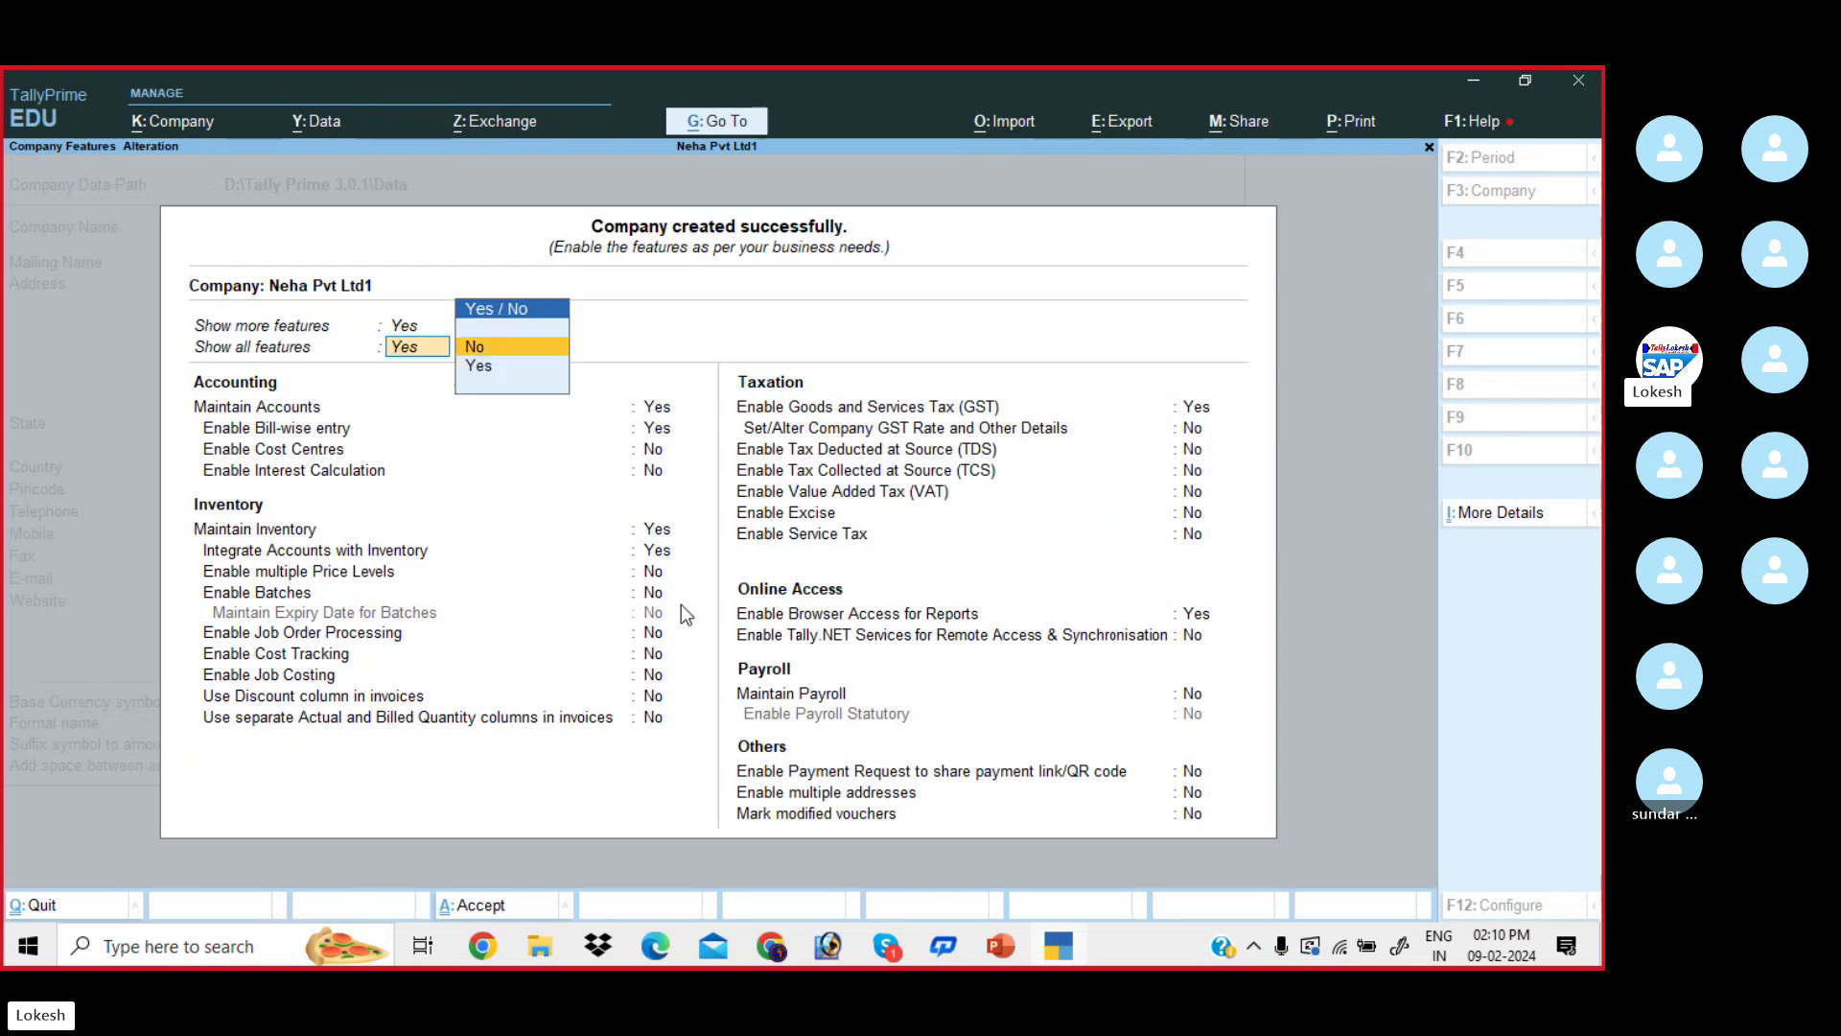
pyautogui.press('Return')
pyautogui.press('Up')
pyautogui.press('Up')
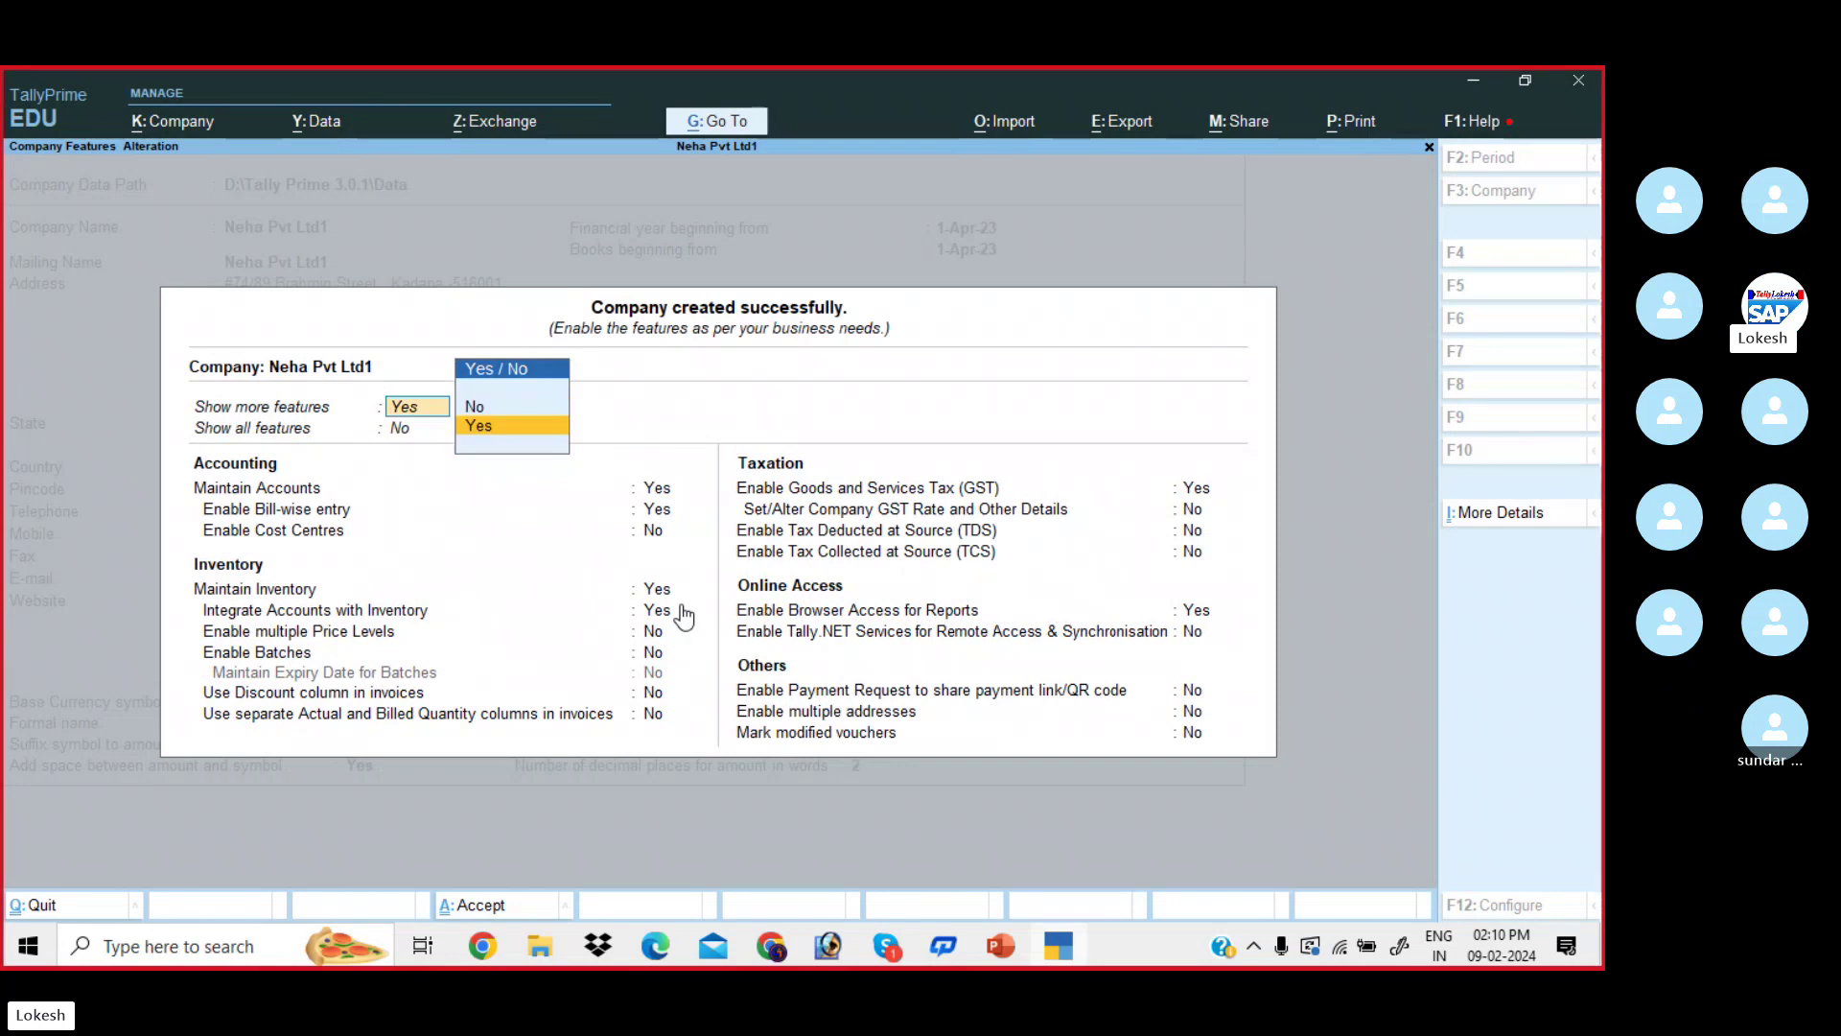
pyautogui.press('Up')
pyautogui.press('Return')
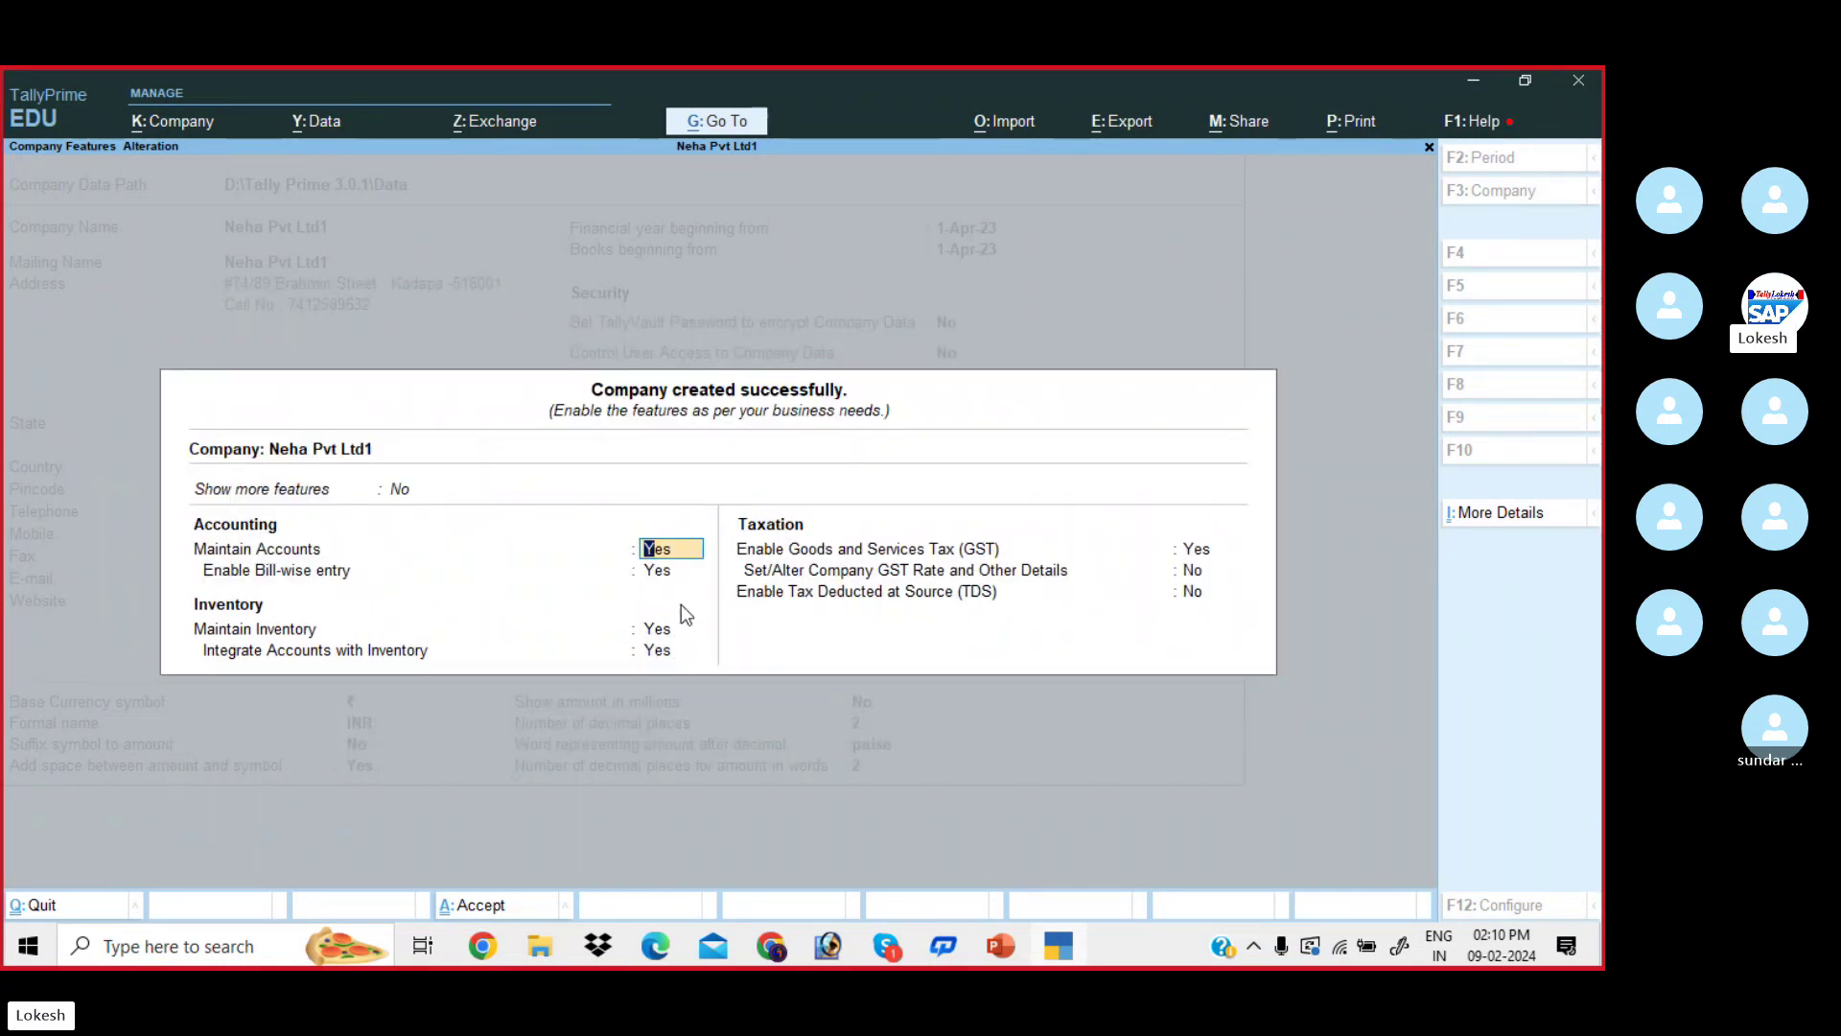
pyautogui.press('Up')
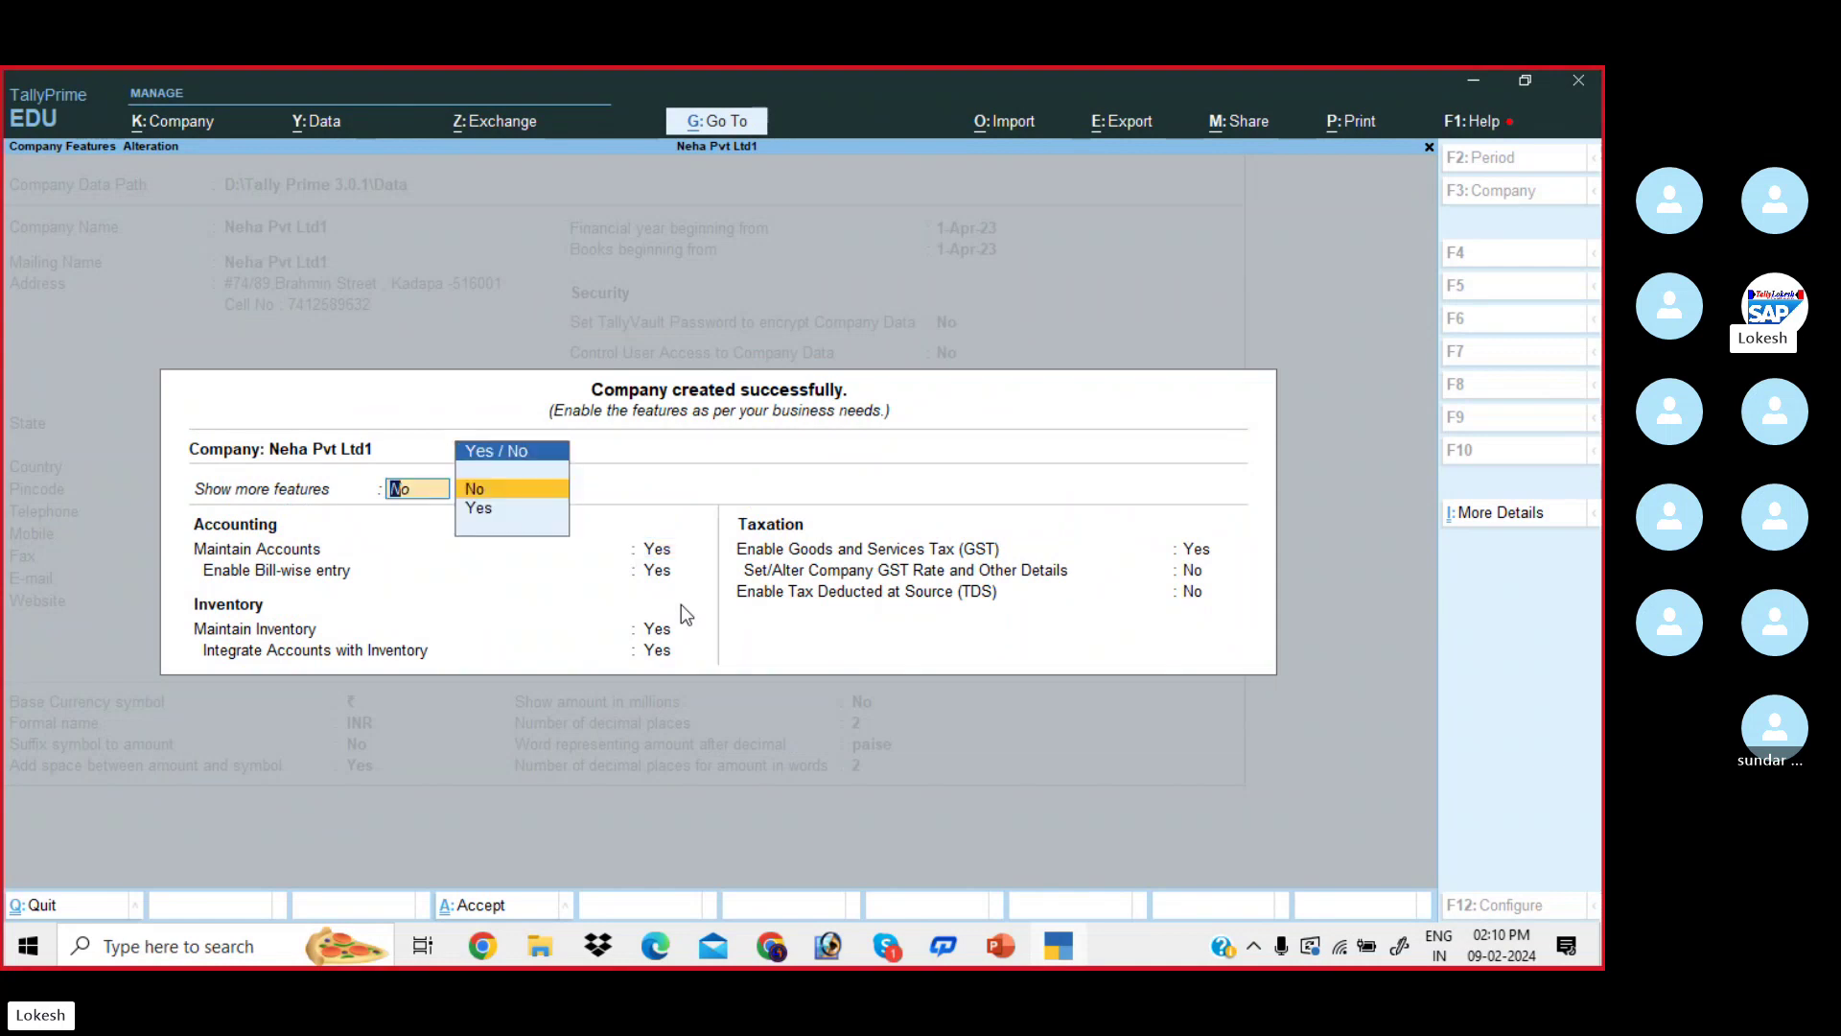
pyautogui.press('Down')
pyautogui.press('Return')
pyautogui.press('Up')
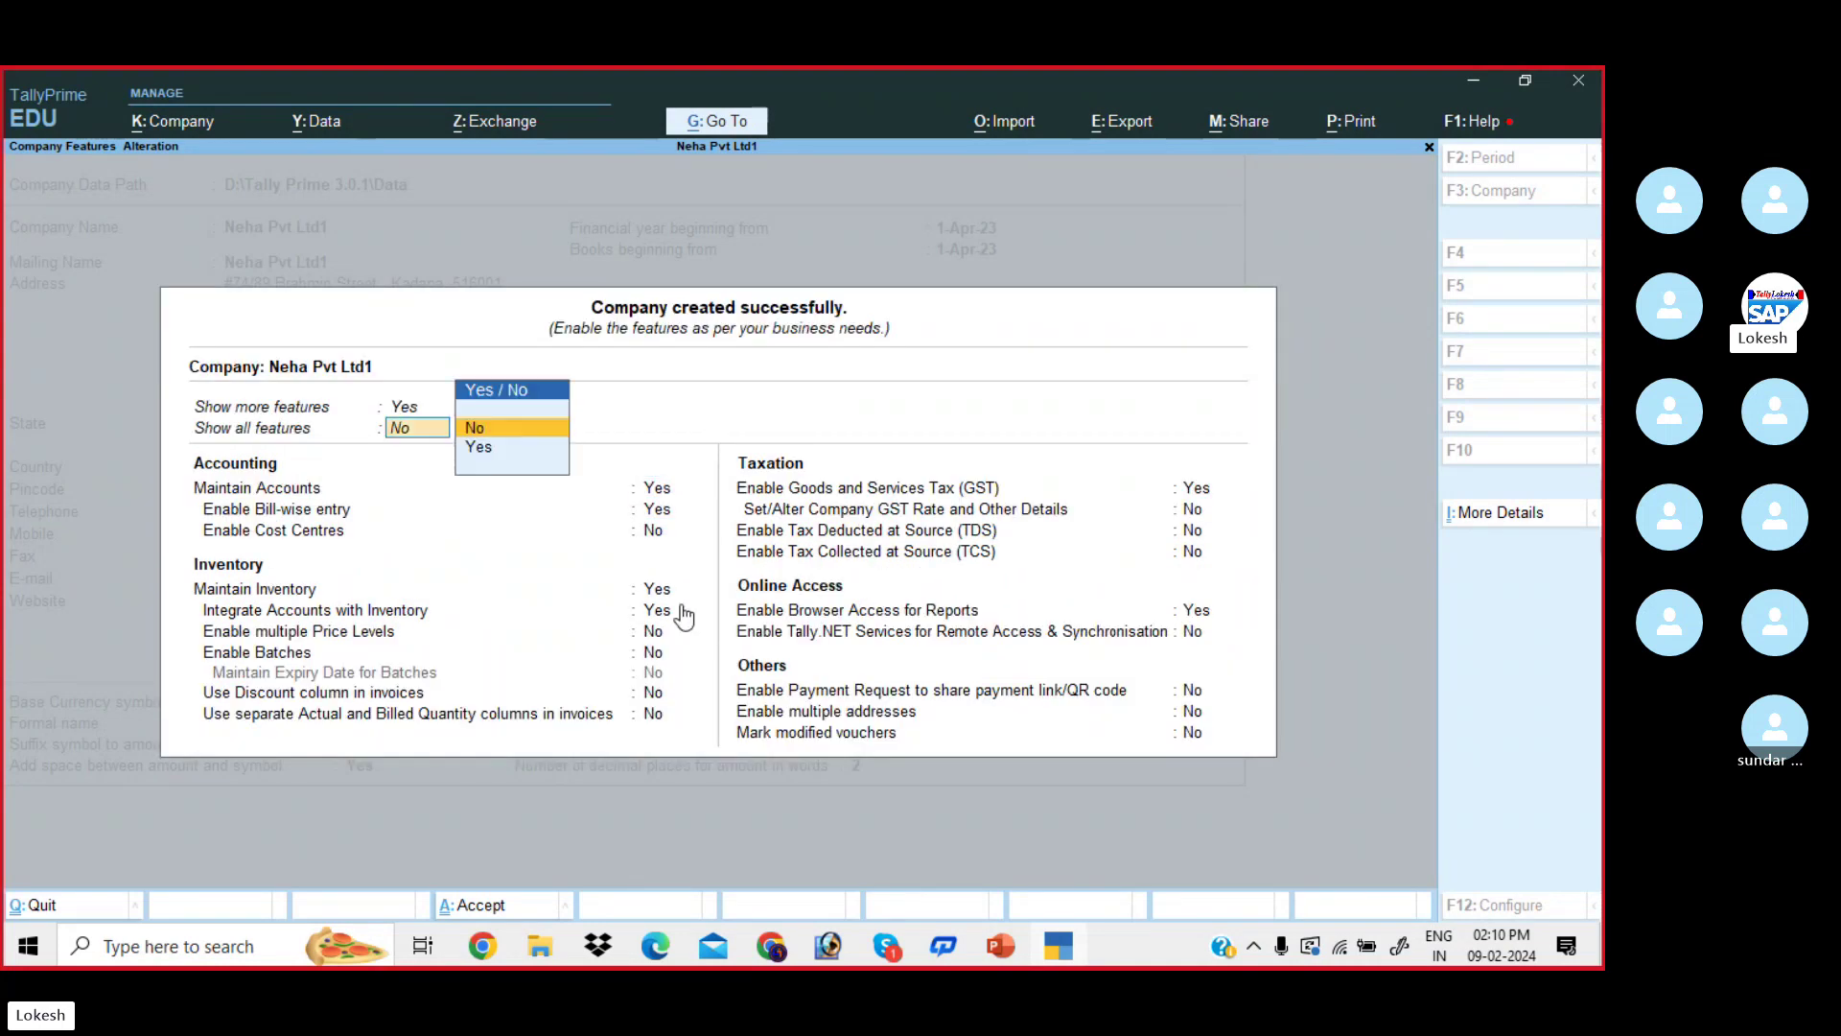
pyautogui.press('Down')
pyautogui.press('Return')
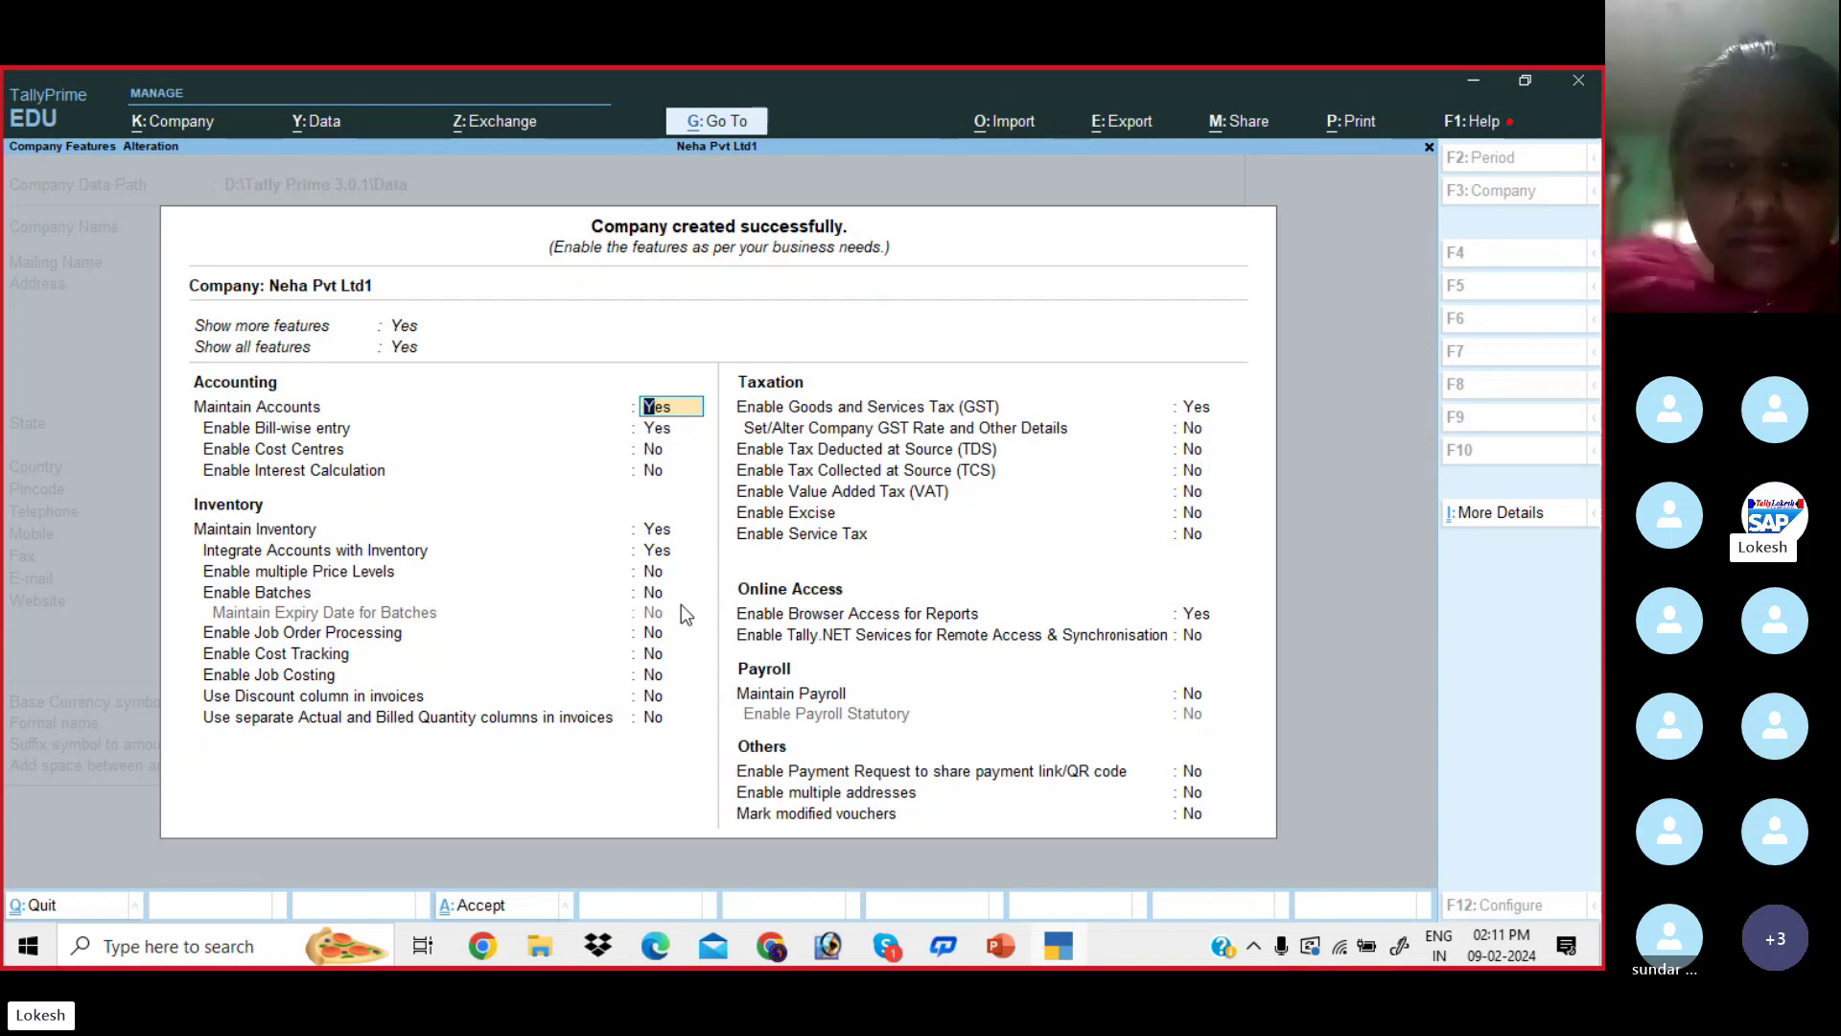
# - Set bill-wise entry, inventory, GST and browser access to No, leaving only Maintain Accounts on
pyautogui.press('Return')
pyautogui.press('n')
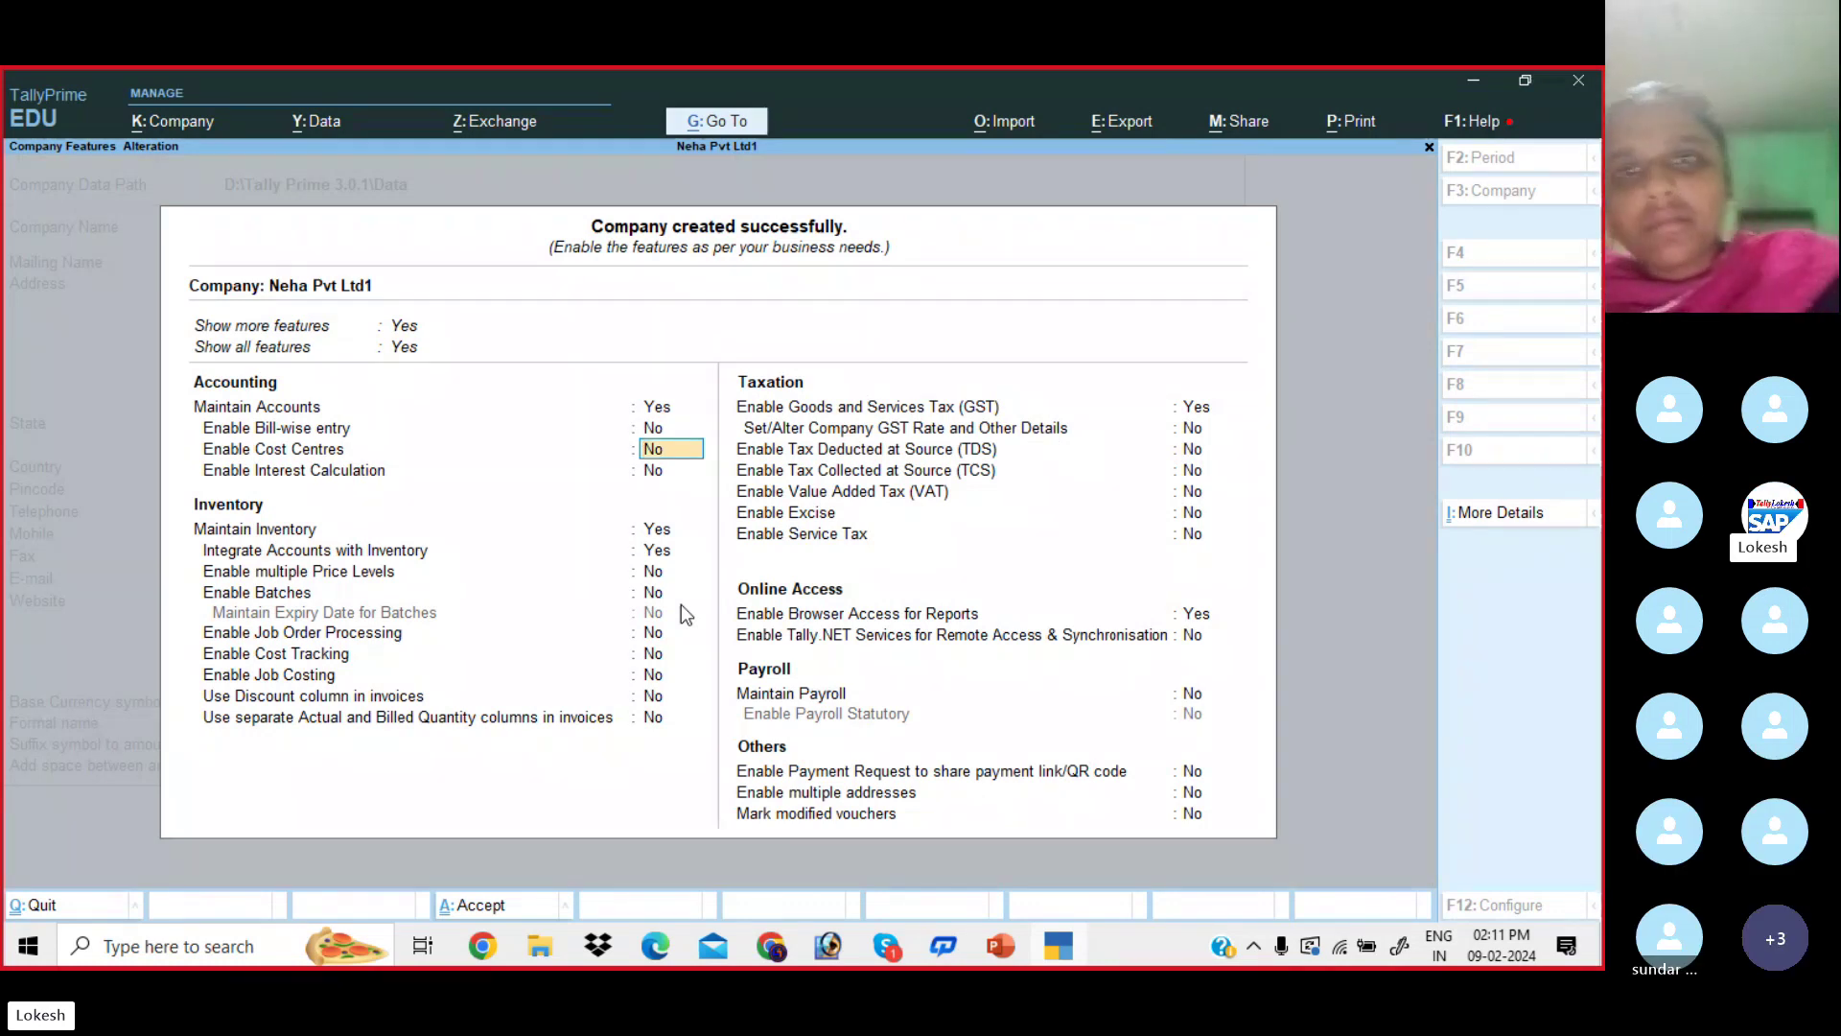
pyautogui.press('Return')
pyautogui.press('Return')
pyautogui.press('n')
pyautogui.press('Return')
pyautogui.press('n')
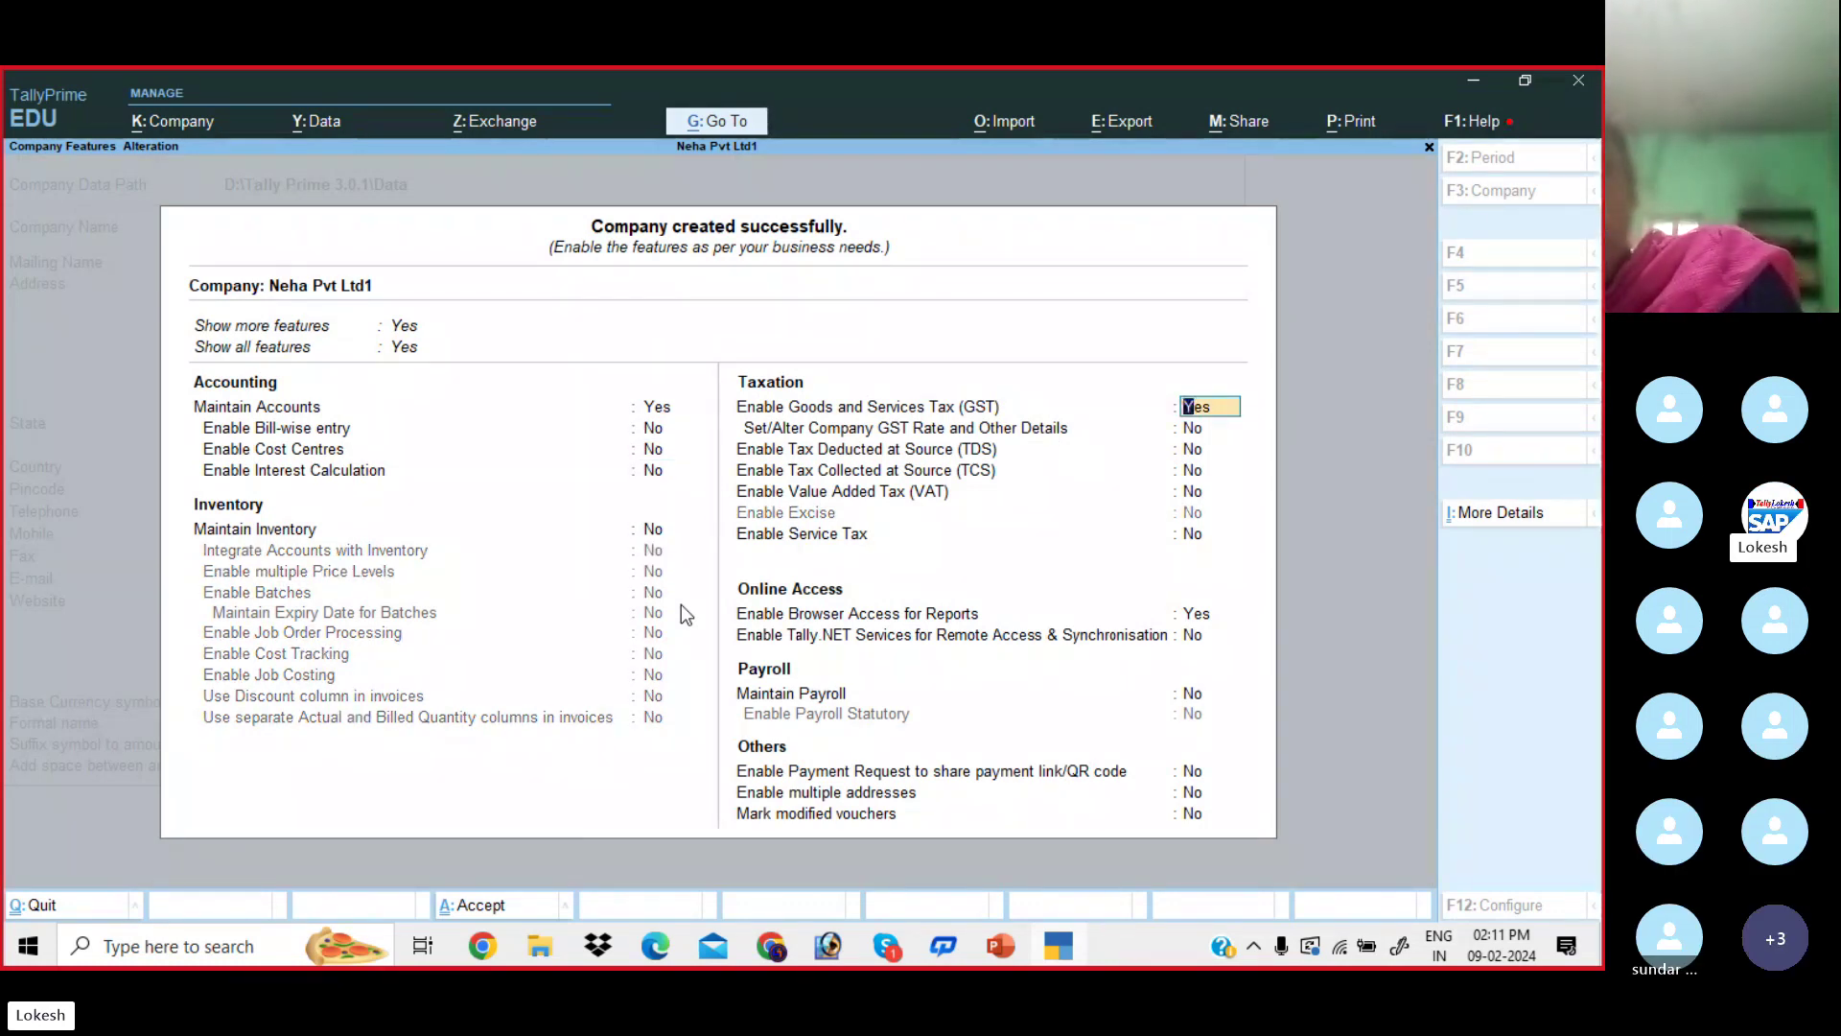
pyautogui.press('Return')
pyautogui.press('Return')
pyautogui.press('Return')
pyautogui.press('Return')
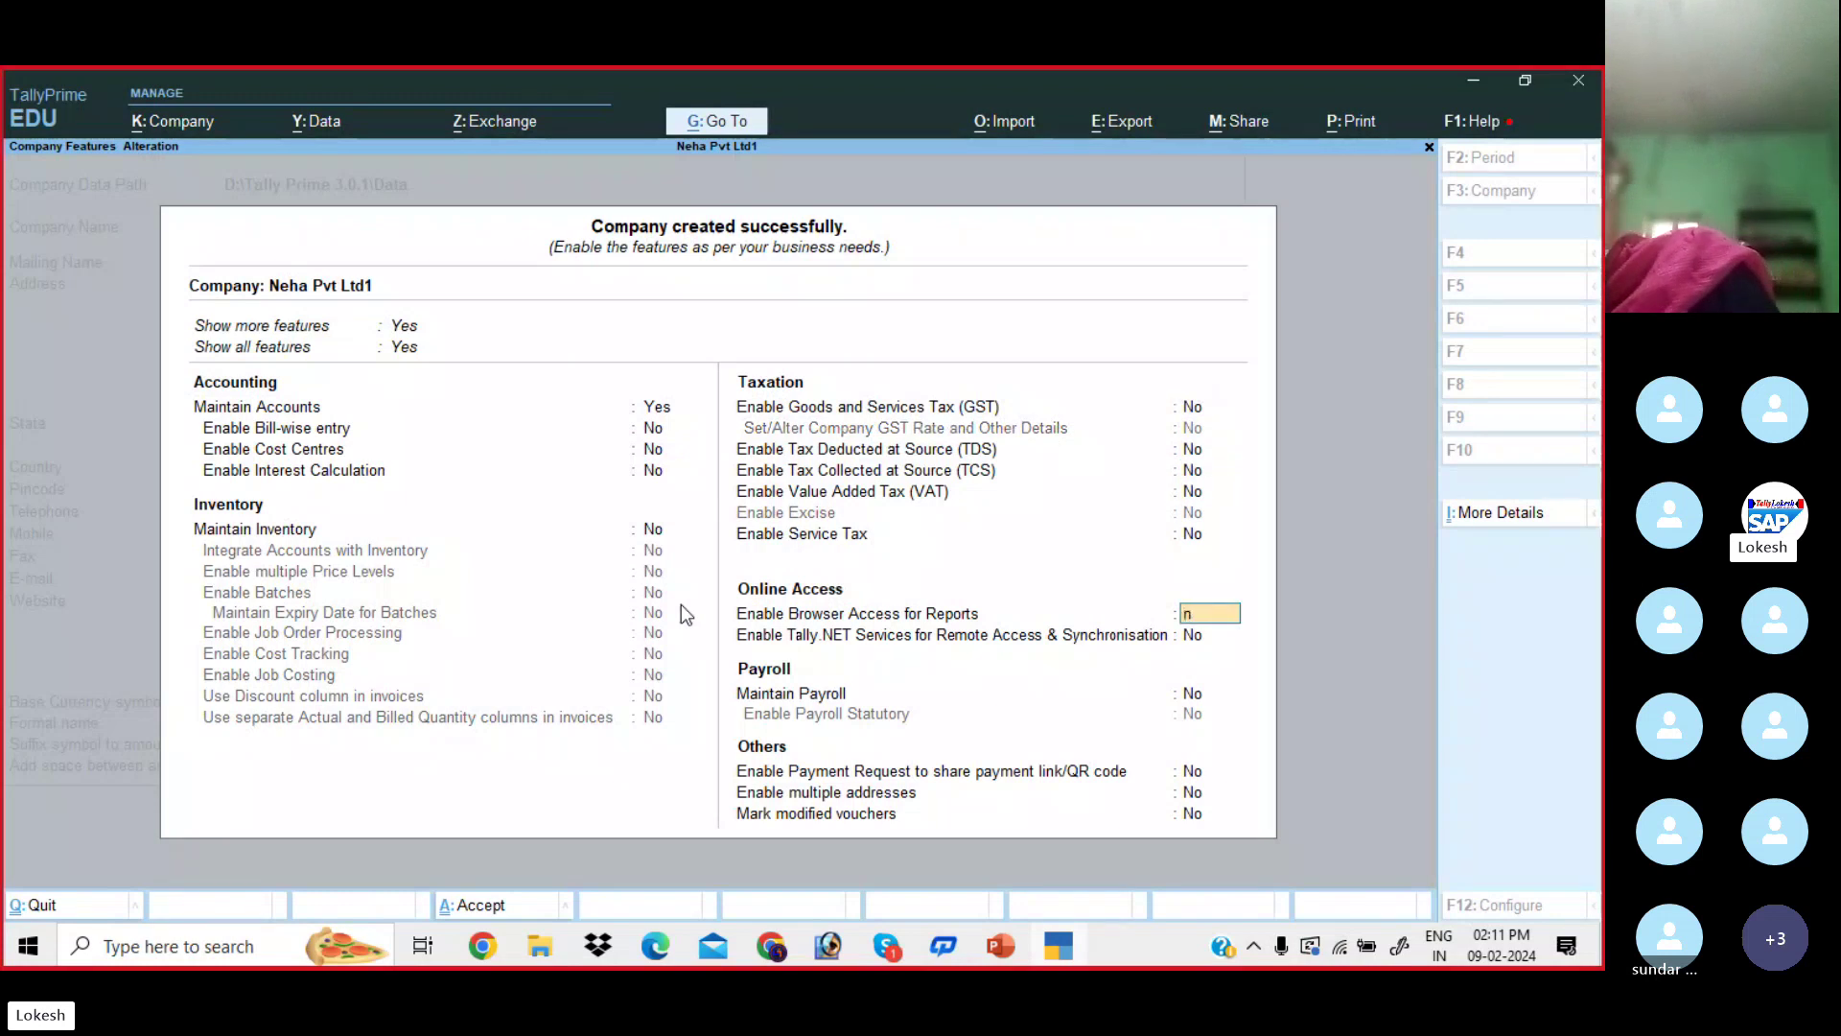
pyautogui.write('n')
pyautogui.press('Return')
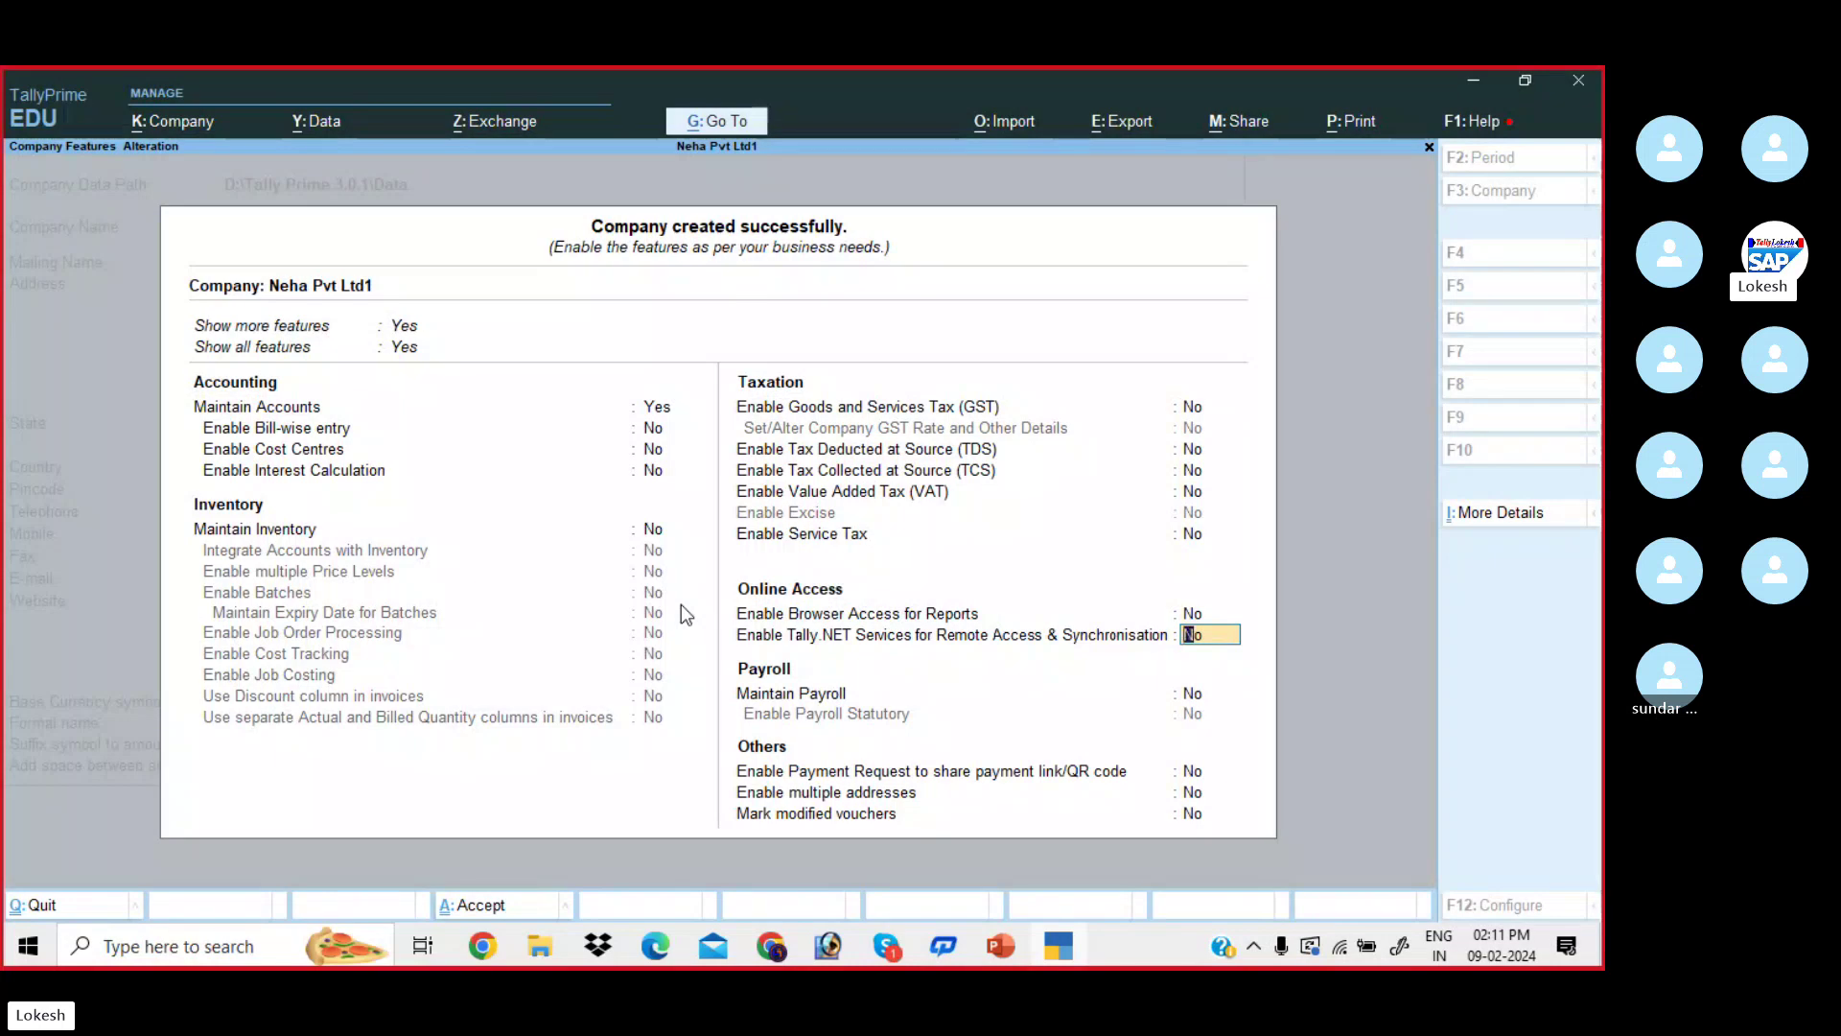
pyautogui.press('Return')
pyautogui.press('Return')
pyautogui.press('Return')
pyautogui.press('Return')
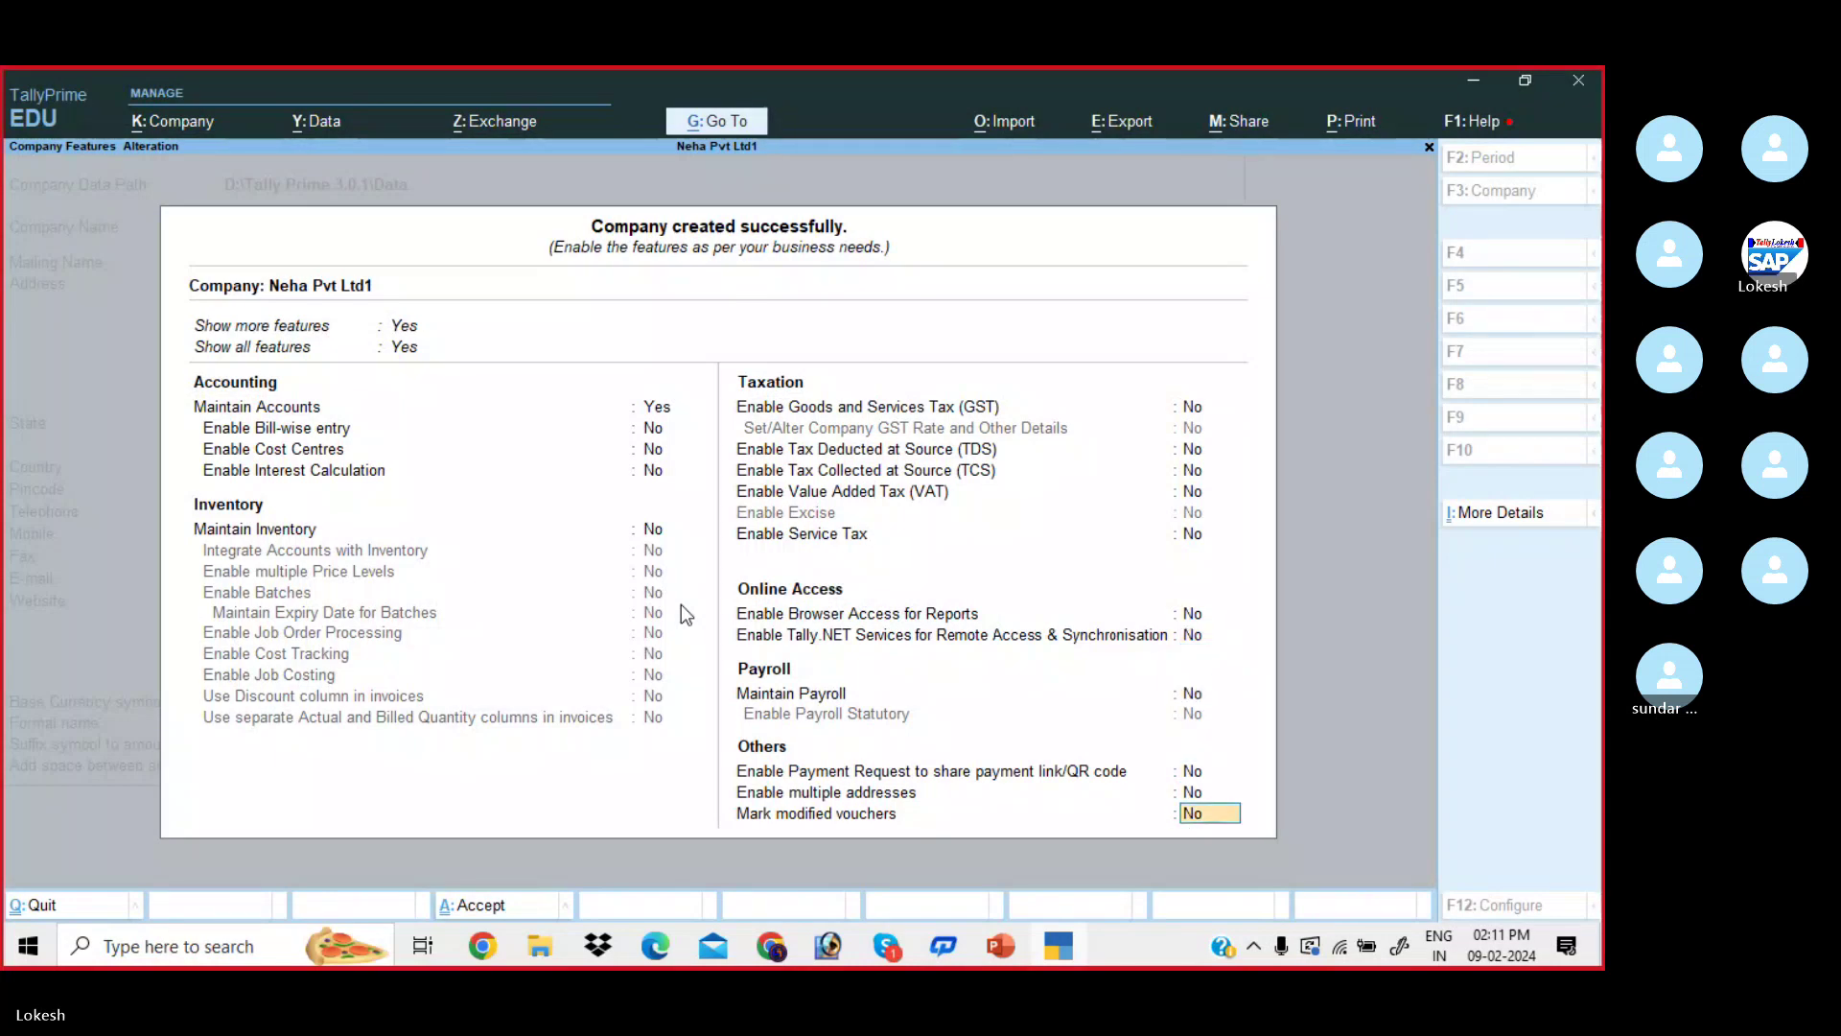
pyautogui.press('Return')
pyautogui.press('Return')
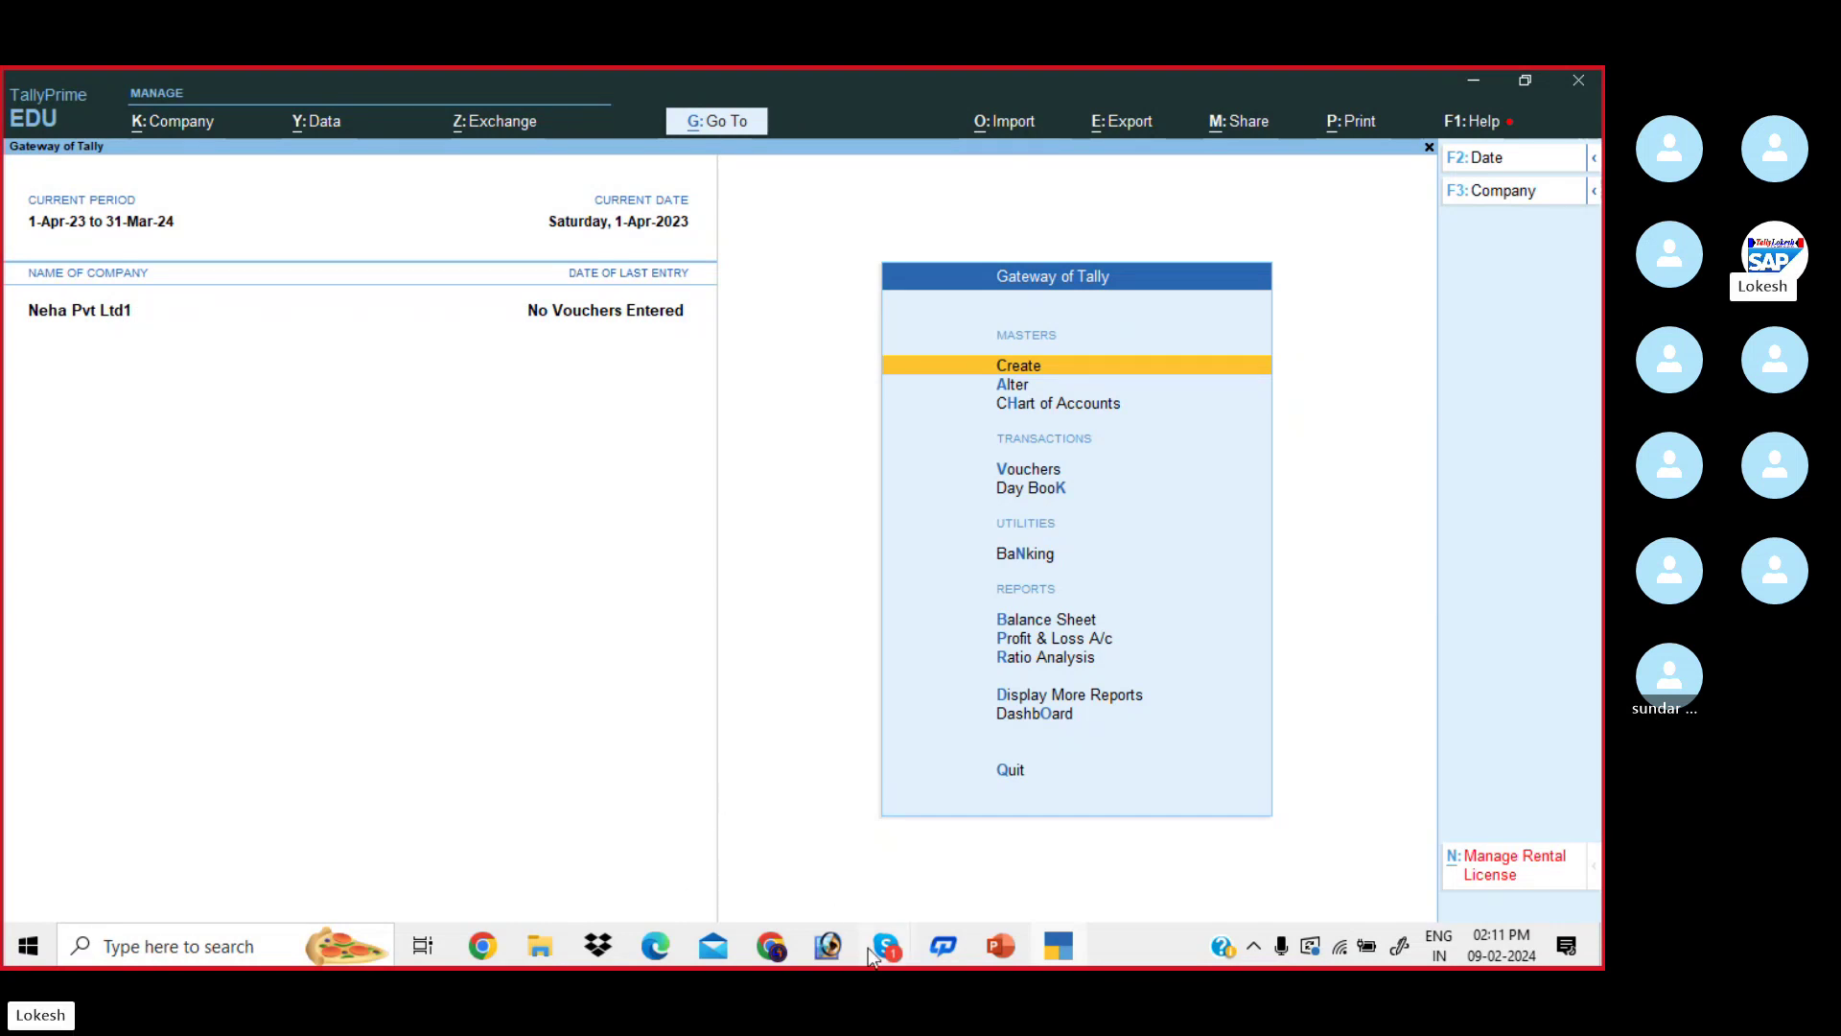
# - Bring the Skype call window to the front from its taskbar preview
pyautogui.moveTo(886, 961)
pyautogui.click(860, 840)
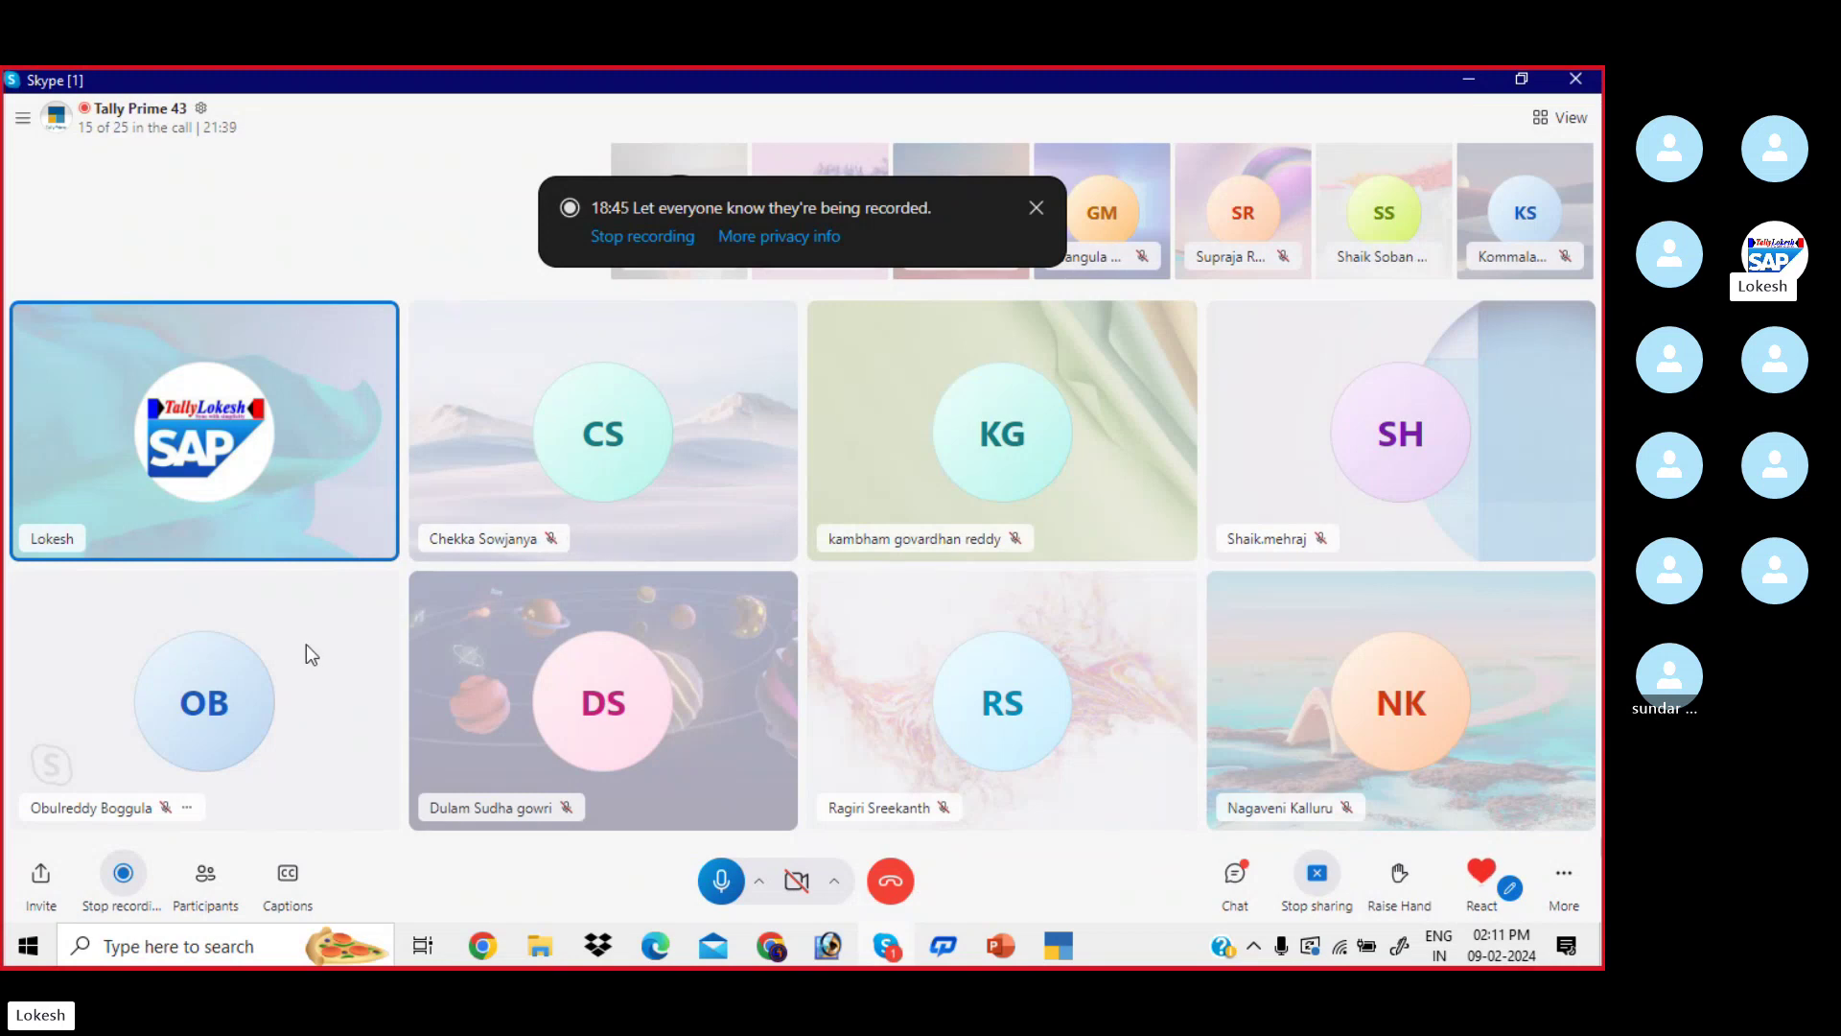
# - Ring all participants not yet on the call from the Participants panel
pyautogui.click(207, 874)
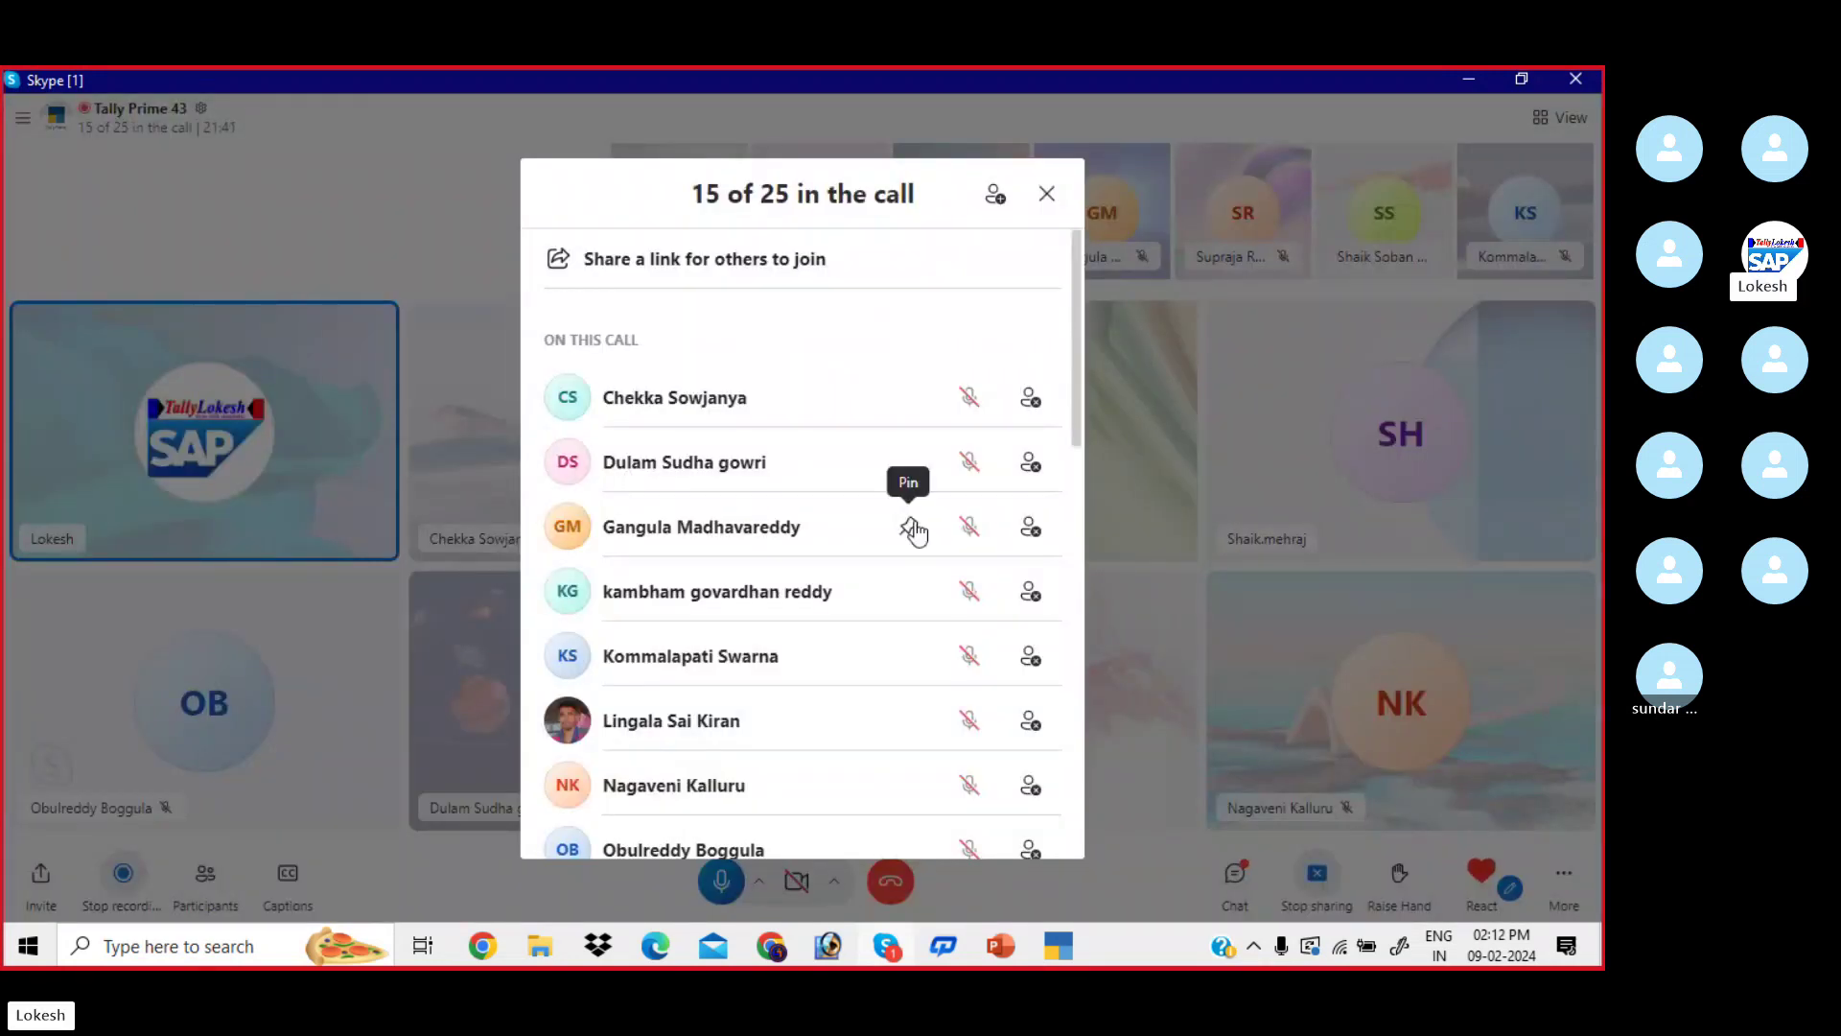
pyautogui.scroll(-5, 920, 526)
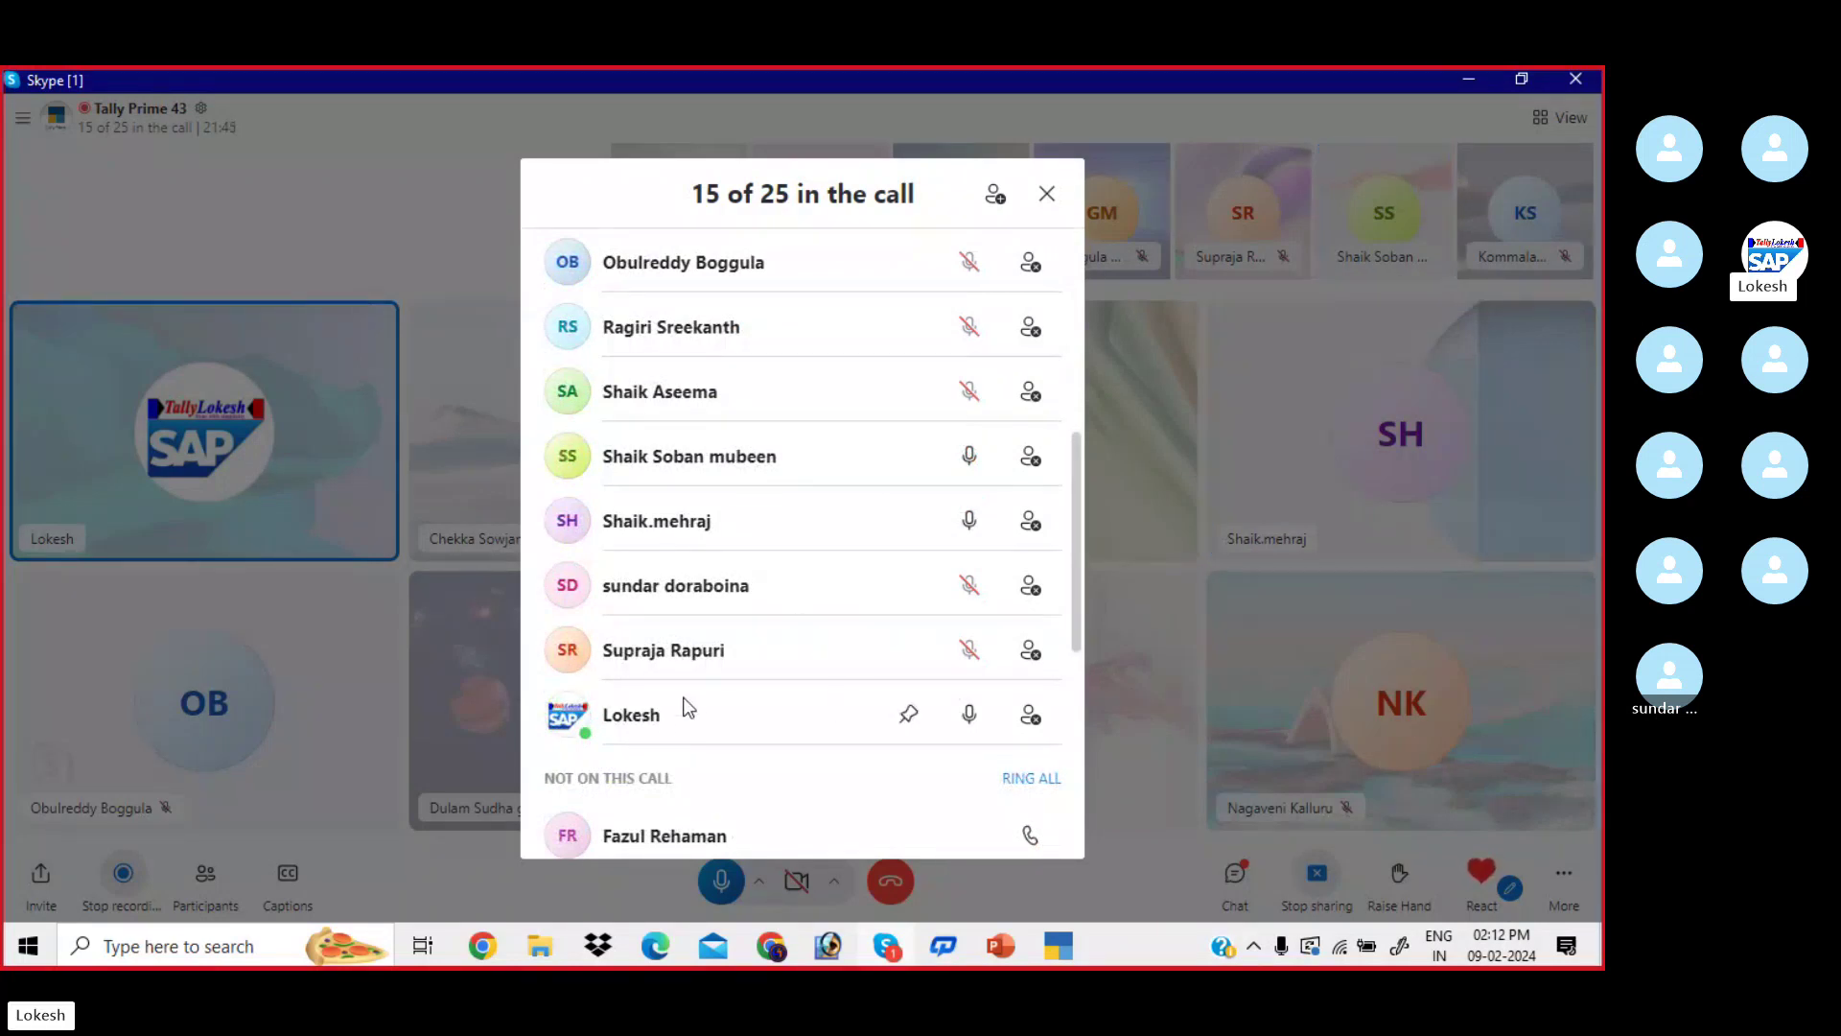
pyautogui.click(1031, 778)
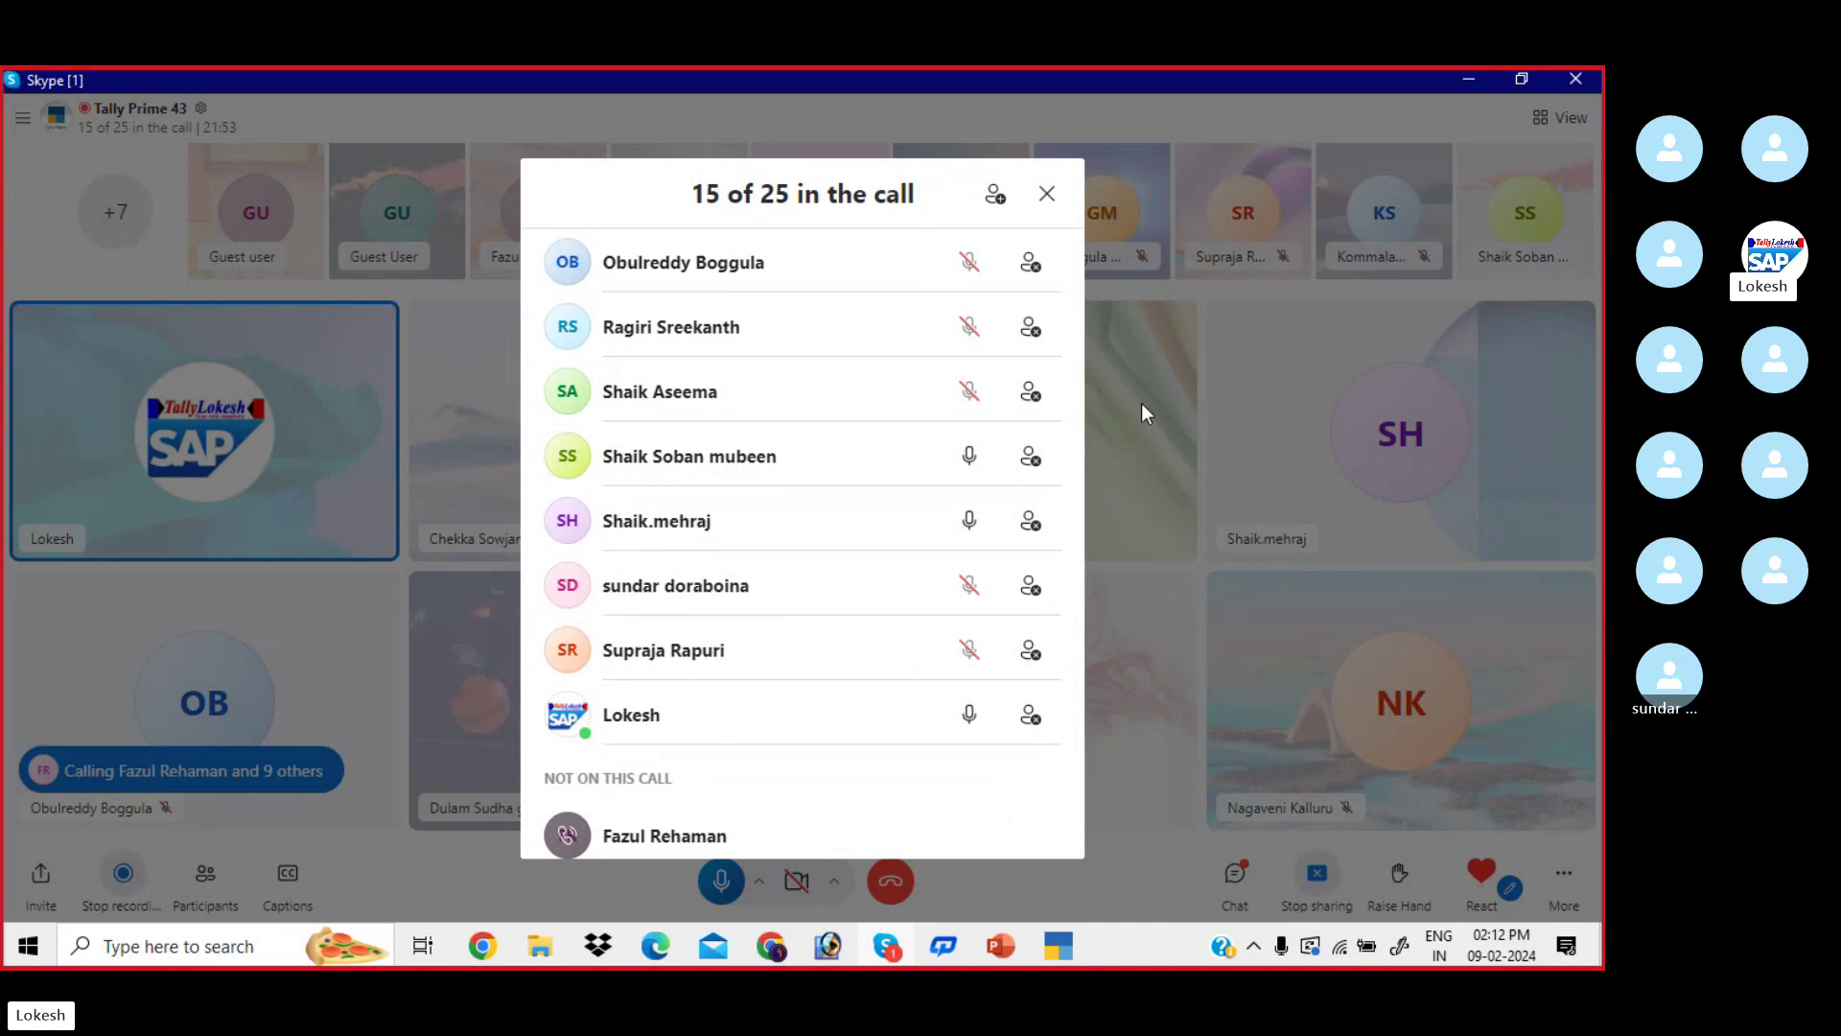
pyautogui.click(1047, 193)
# - Paste and send a screenshot in the call chat, then return to TallyPrime
pyautogui.click(1239, 873)
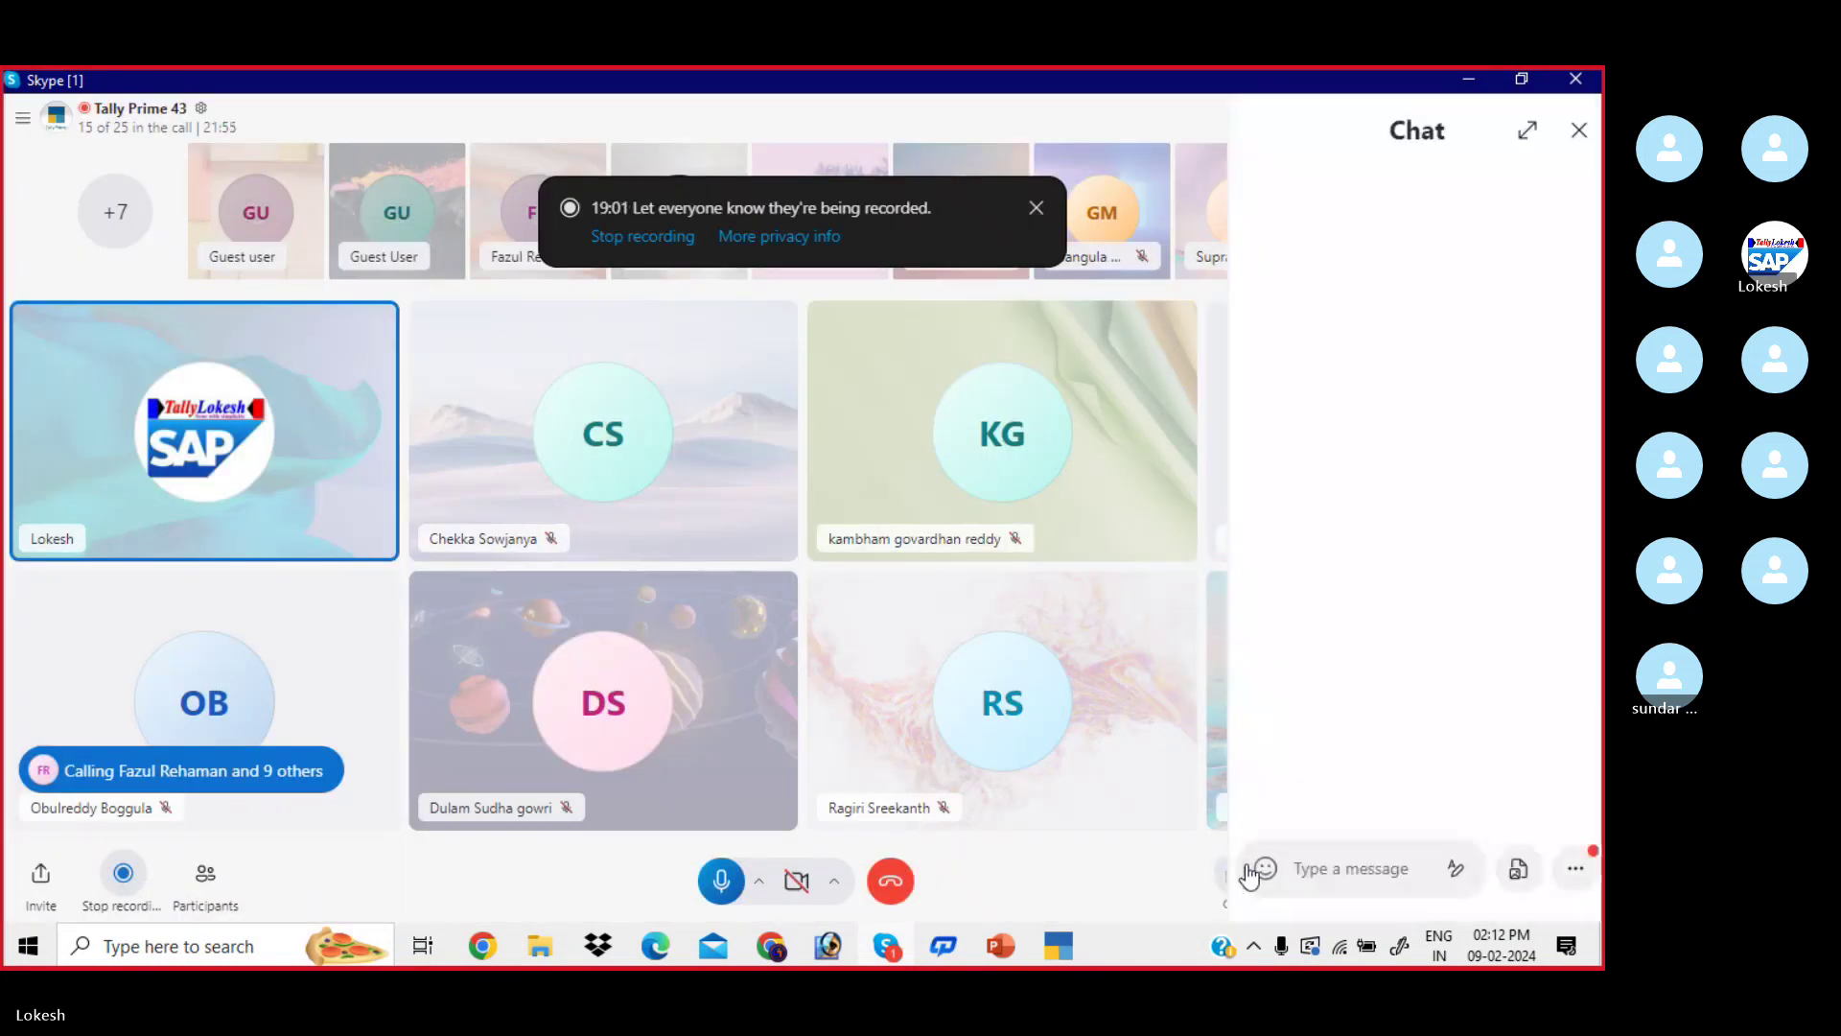
pyautogui.hotkey('ctrl', 'v')
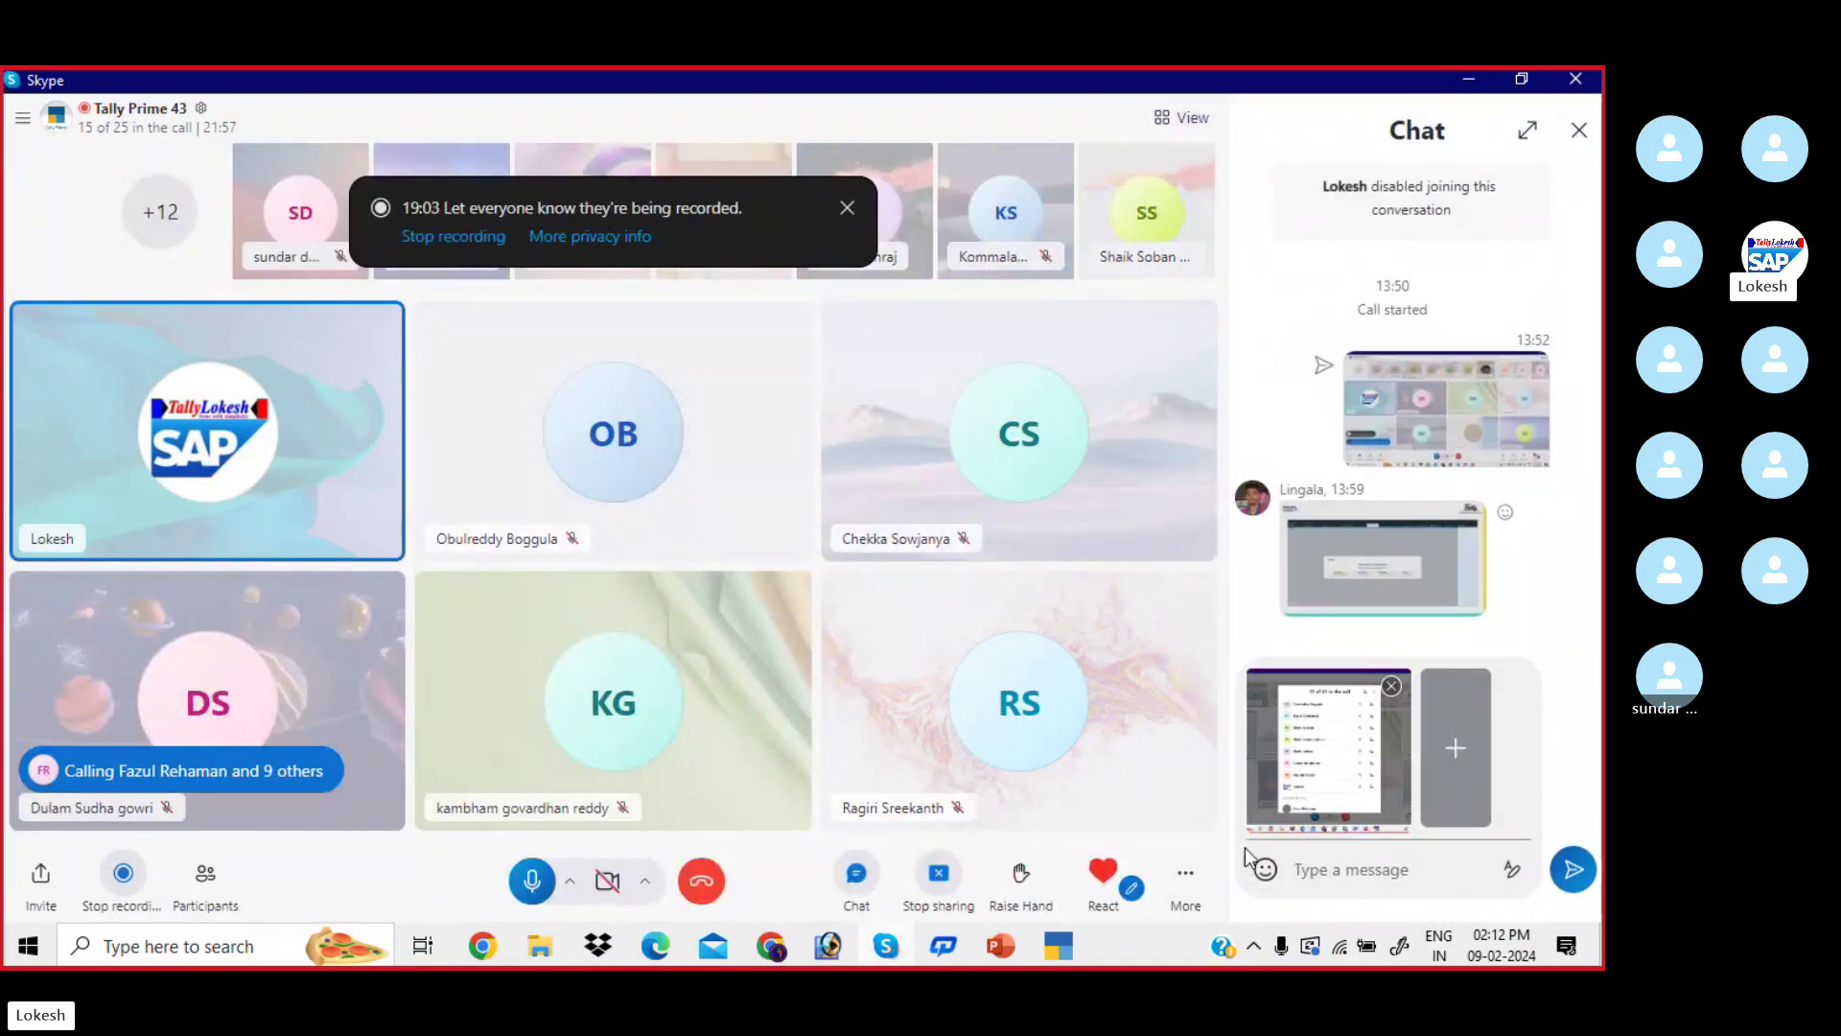
pyautogui.press('Return')
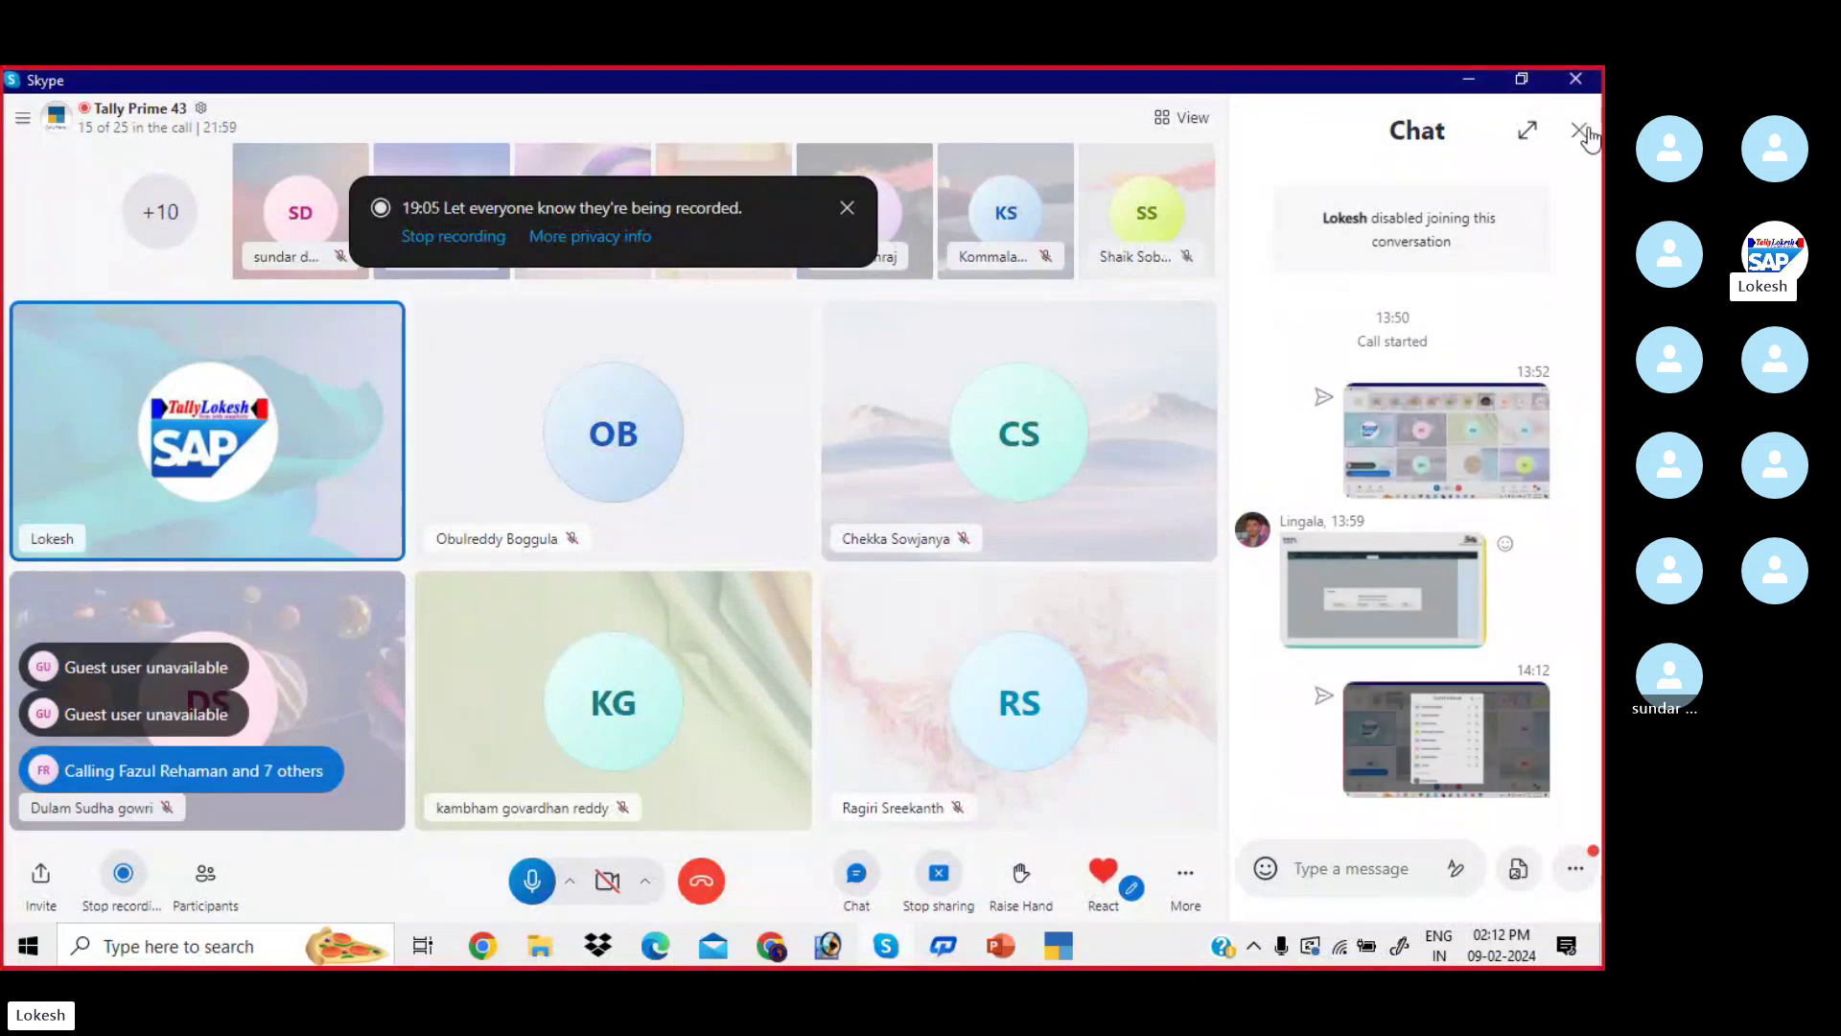
pyautogui.click(1580, 130)
pyautogui.hotkey('alt', 'Tab')
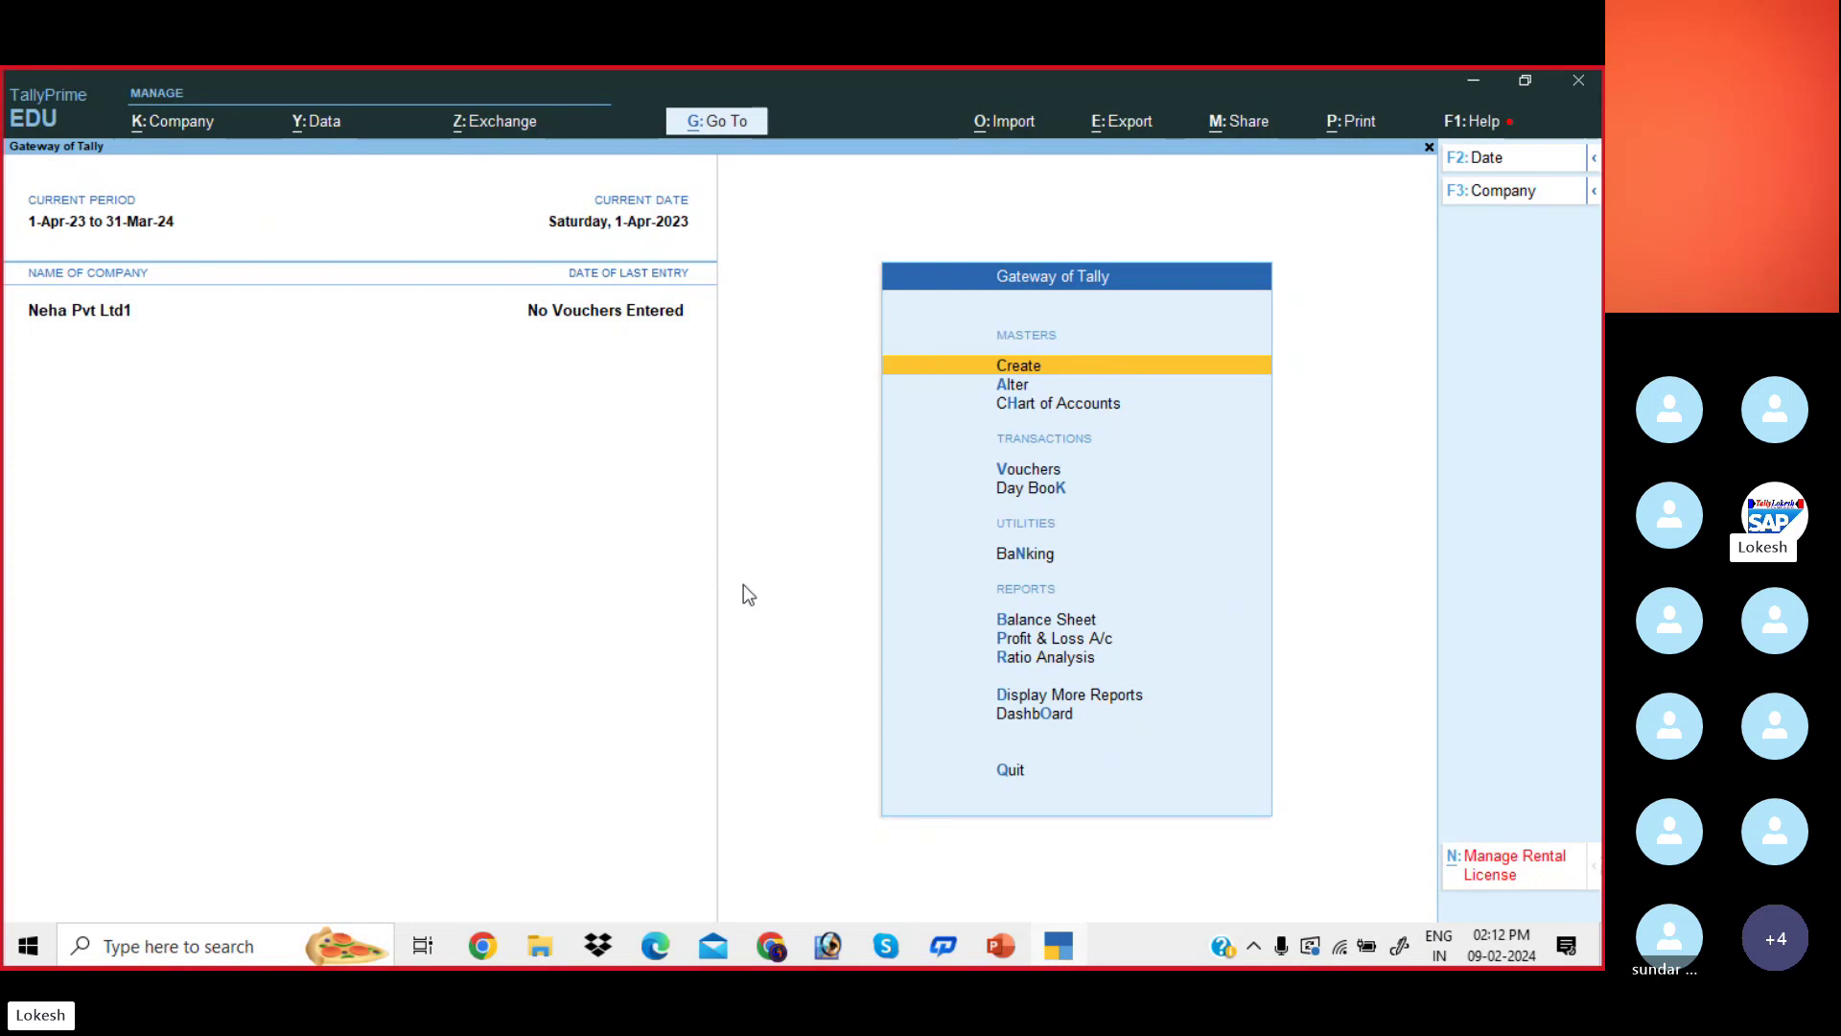
pyautogui.press('Down')
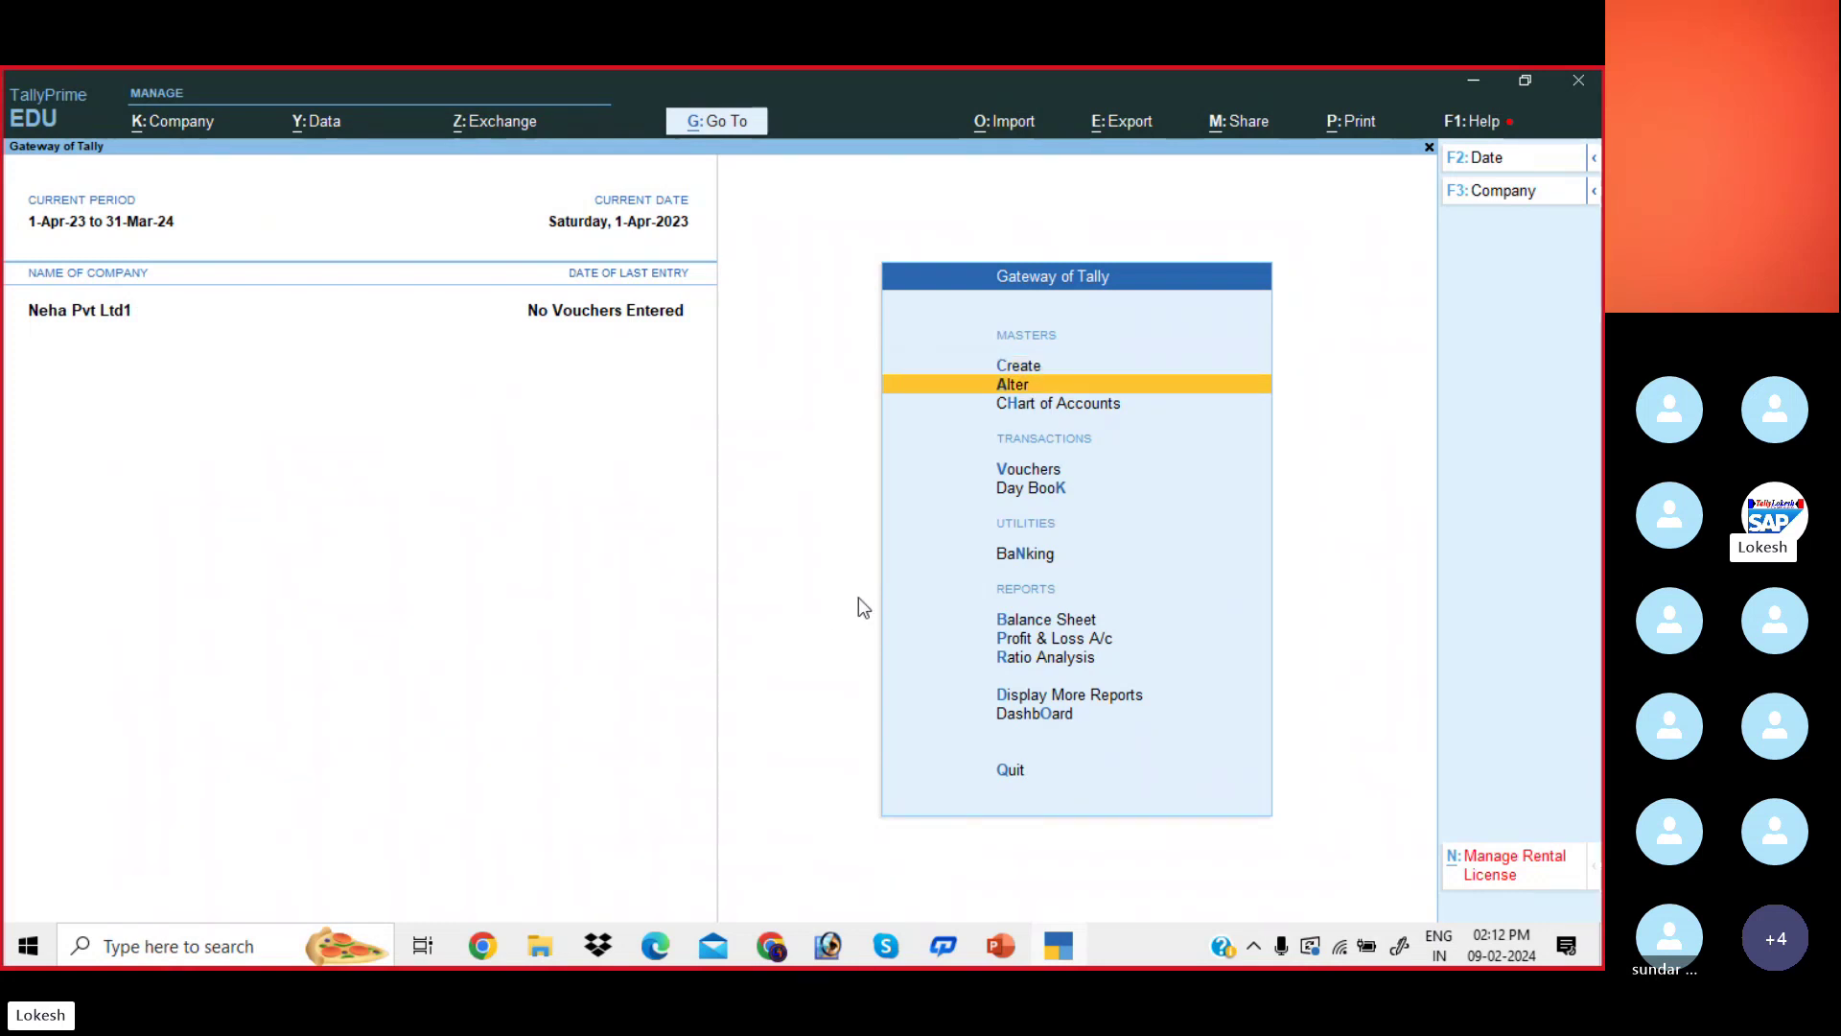
pyautogui.press('Return')
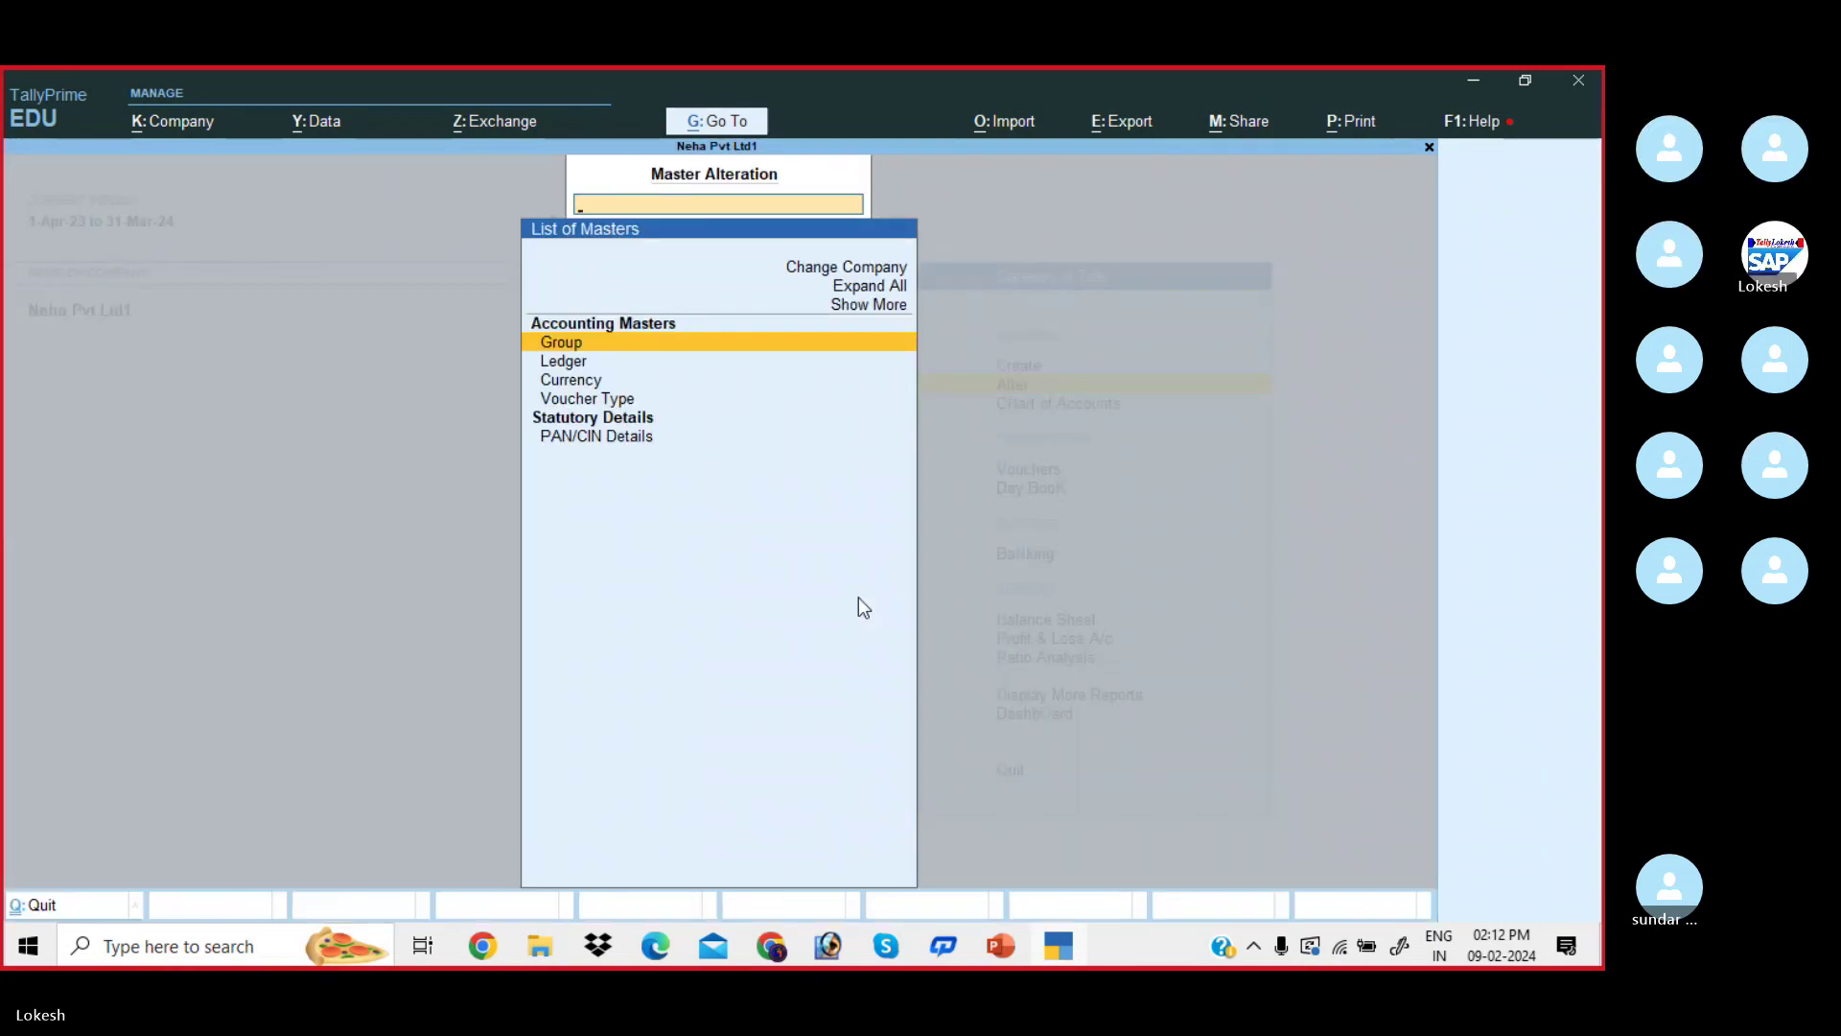
pyautogui.press('Return')
pyautogui.press('Down')
pyautogui.press('Down')
pyautogui.press('Down')
pyautogui.press('Down')
pyautogui.press('Down')
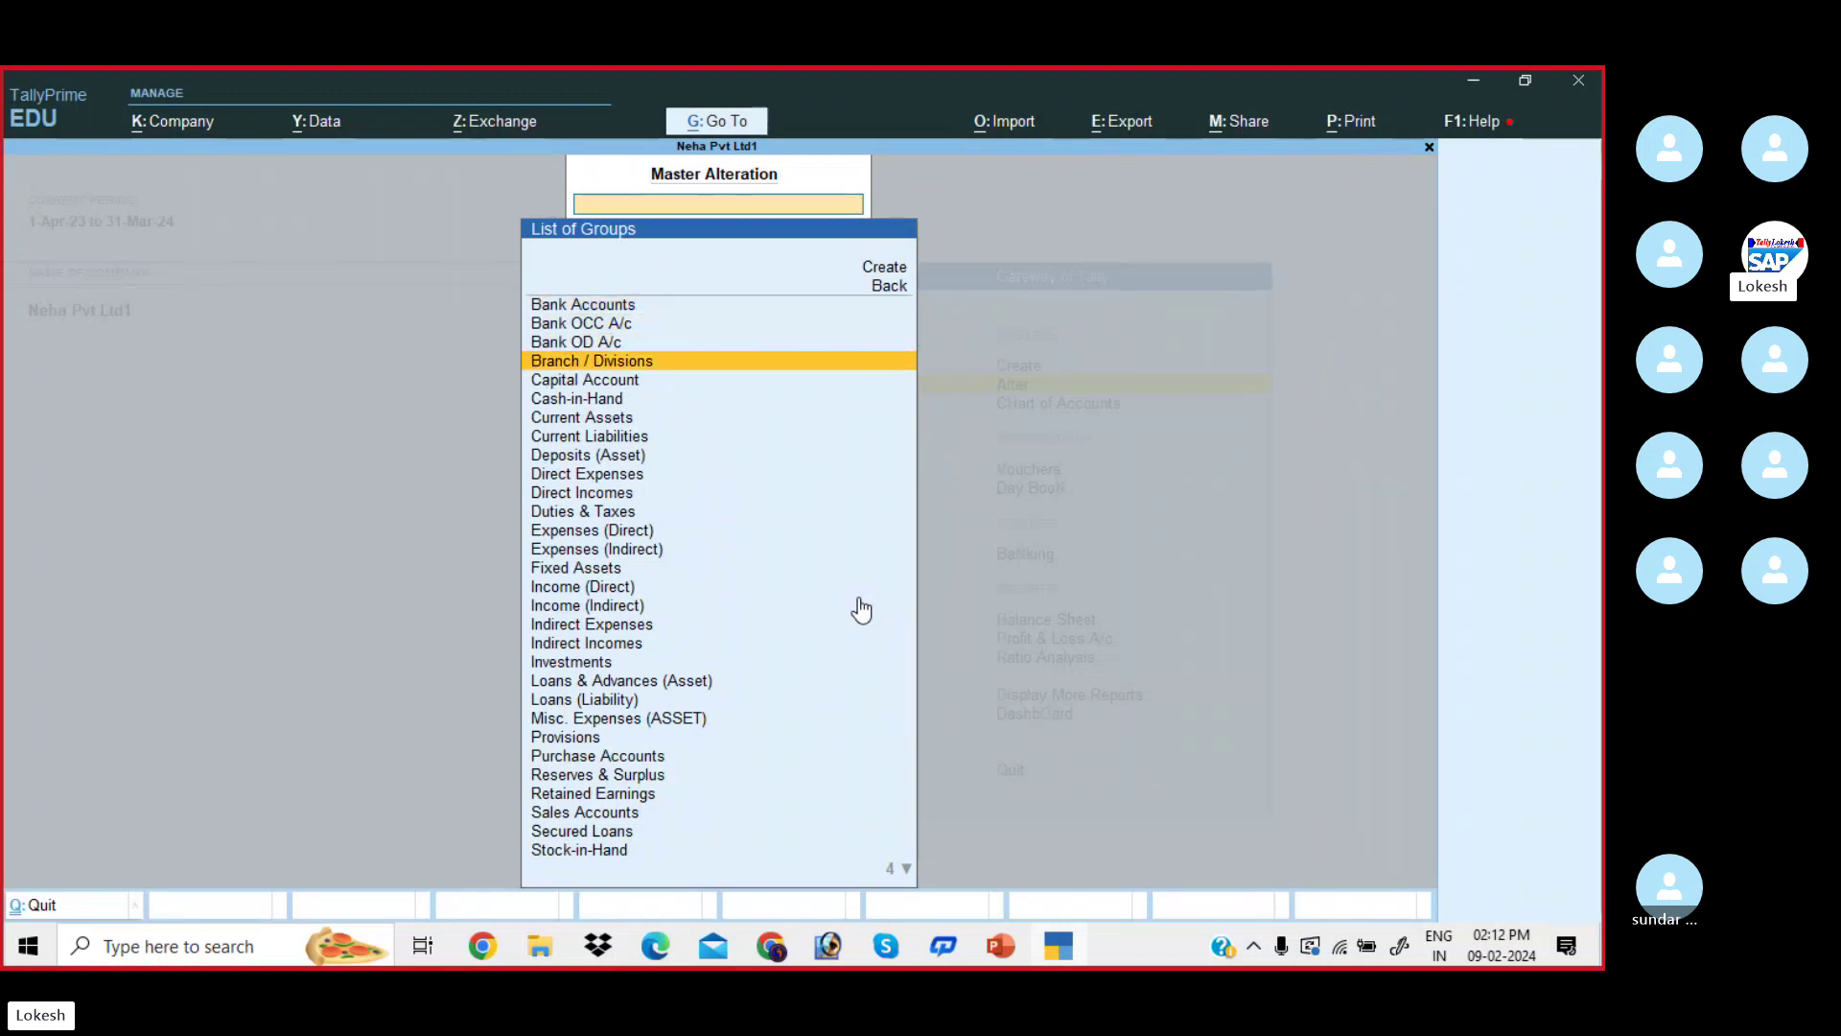
pyautogui.press('Down')
pyautogui.press('Down')
pyautogui.press('Down')
pyautogui.press('Down')
pyautogui.press('Down')
pyautogui.press('Down')
pyautogui.press('Down')
pyautogui.press('Down')
pyautogui.press('Down')
pyautogui.press('Down')
pyautogui.press('Down')
pyautogui.press('Down')
pyautogui.press('Down')
pyautogui.press('Down')
pyautogui.press('Down')
pyautogui.press('Down')
pyautogui.press('Down')
pyautogui.press('Down')
pyautogui.press('Down')
pyautogui.press('Down')
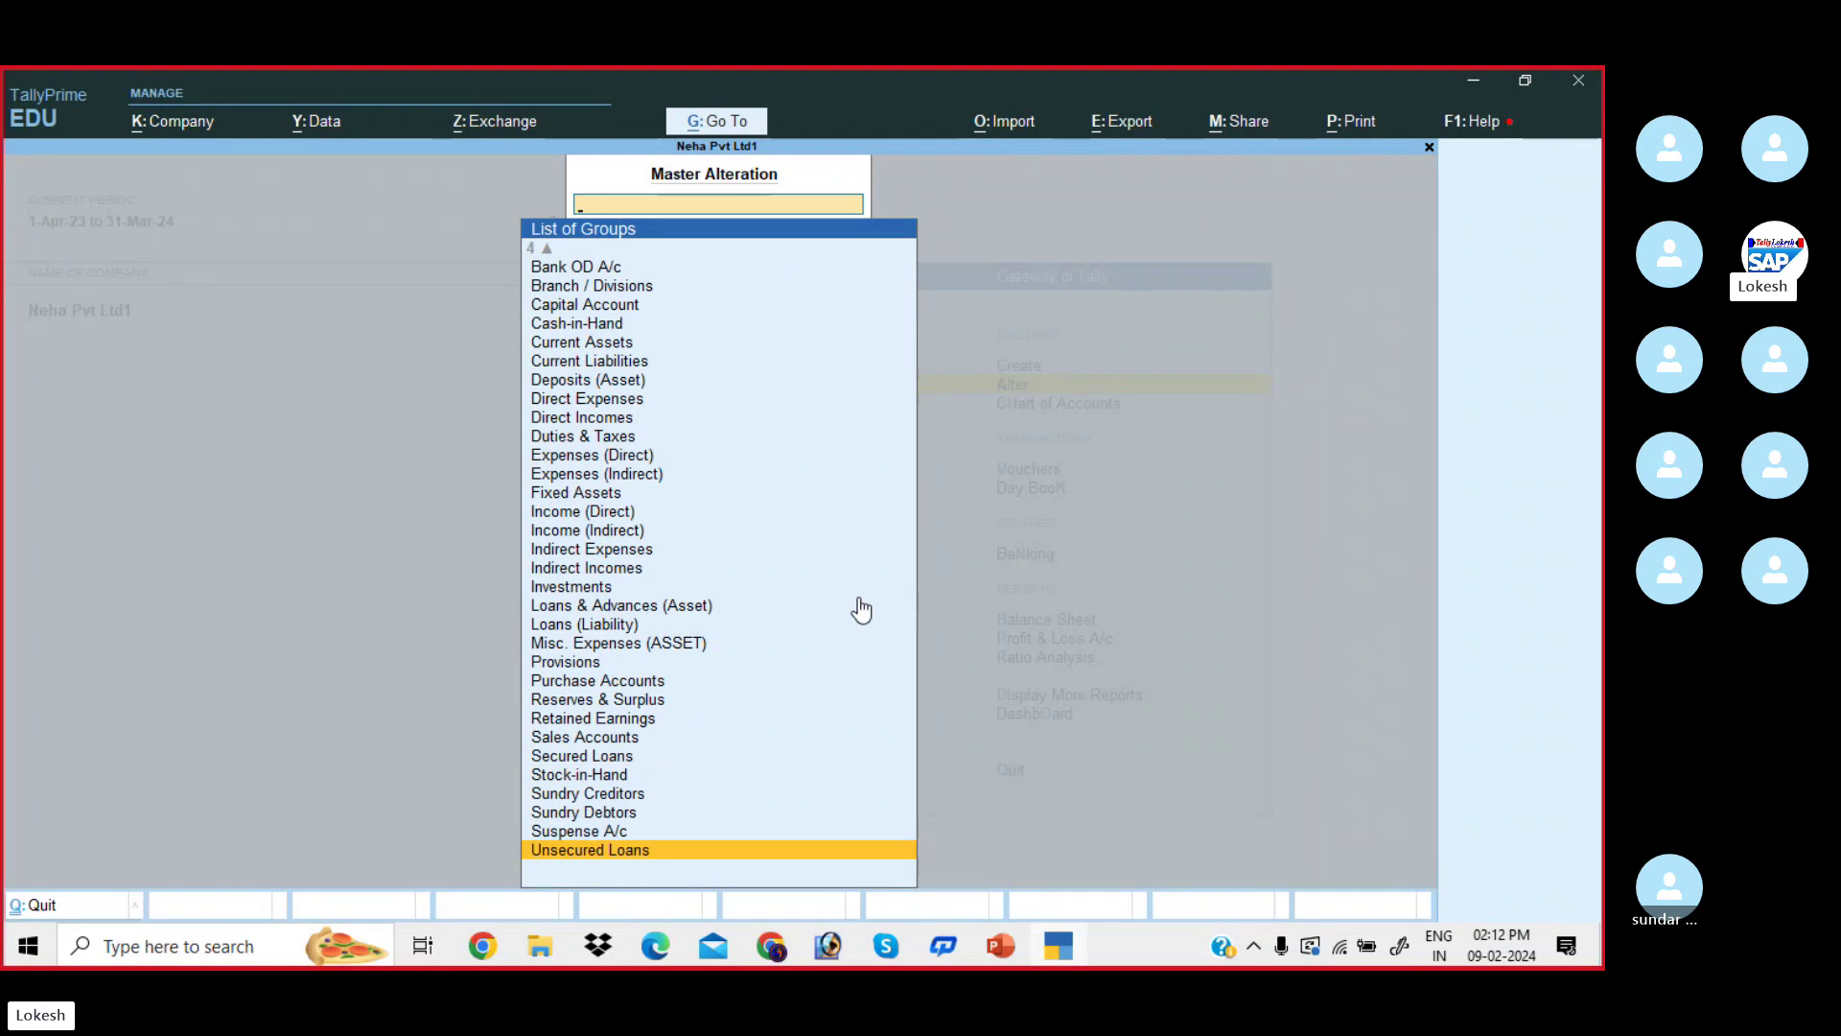
pyautogui.press('Escape')
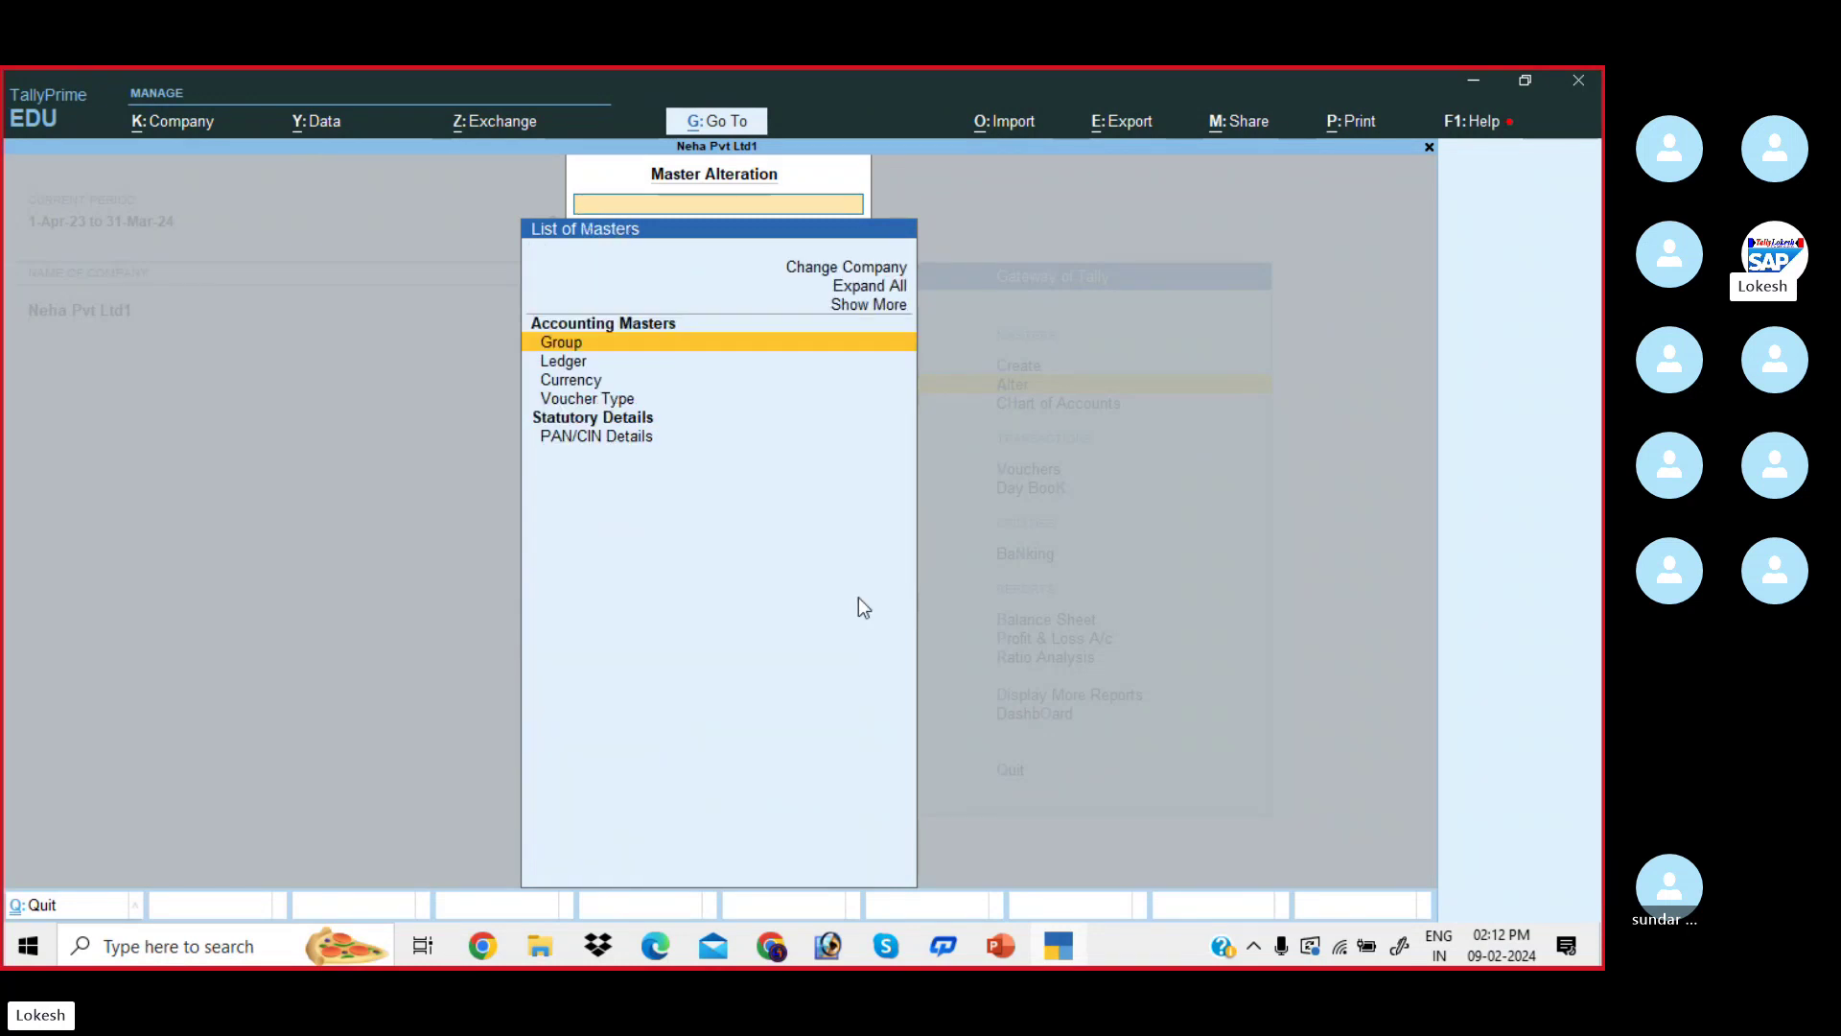
pyautogui.press('Down')
pyautogui.press('Return')
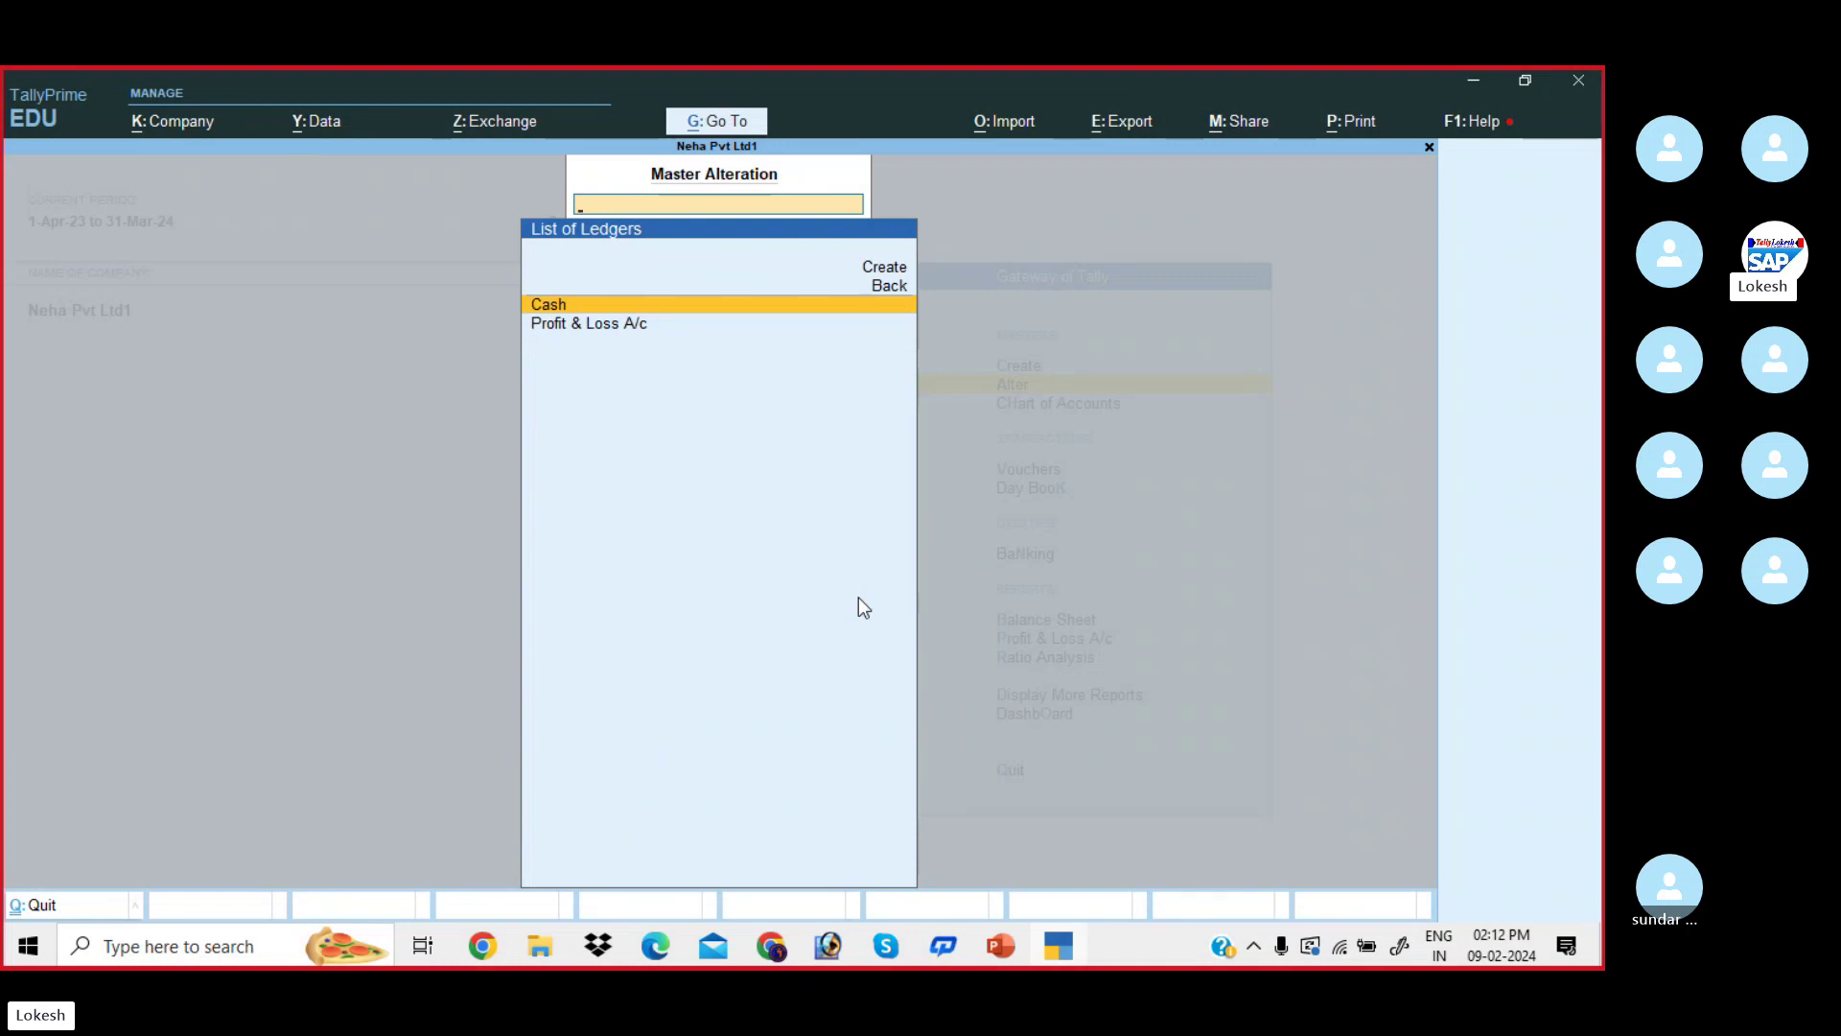
pyautogui.press('Escape')
pyautogui.press('Down')
pyautogui.press('Down')
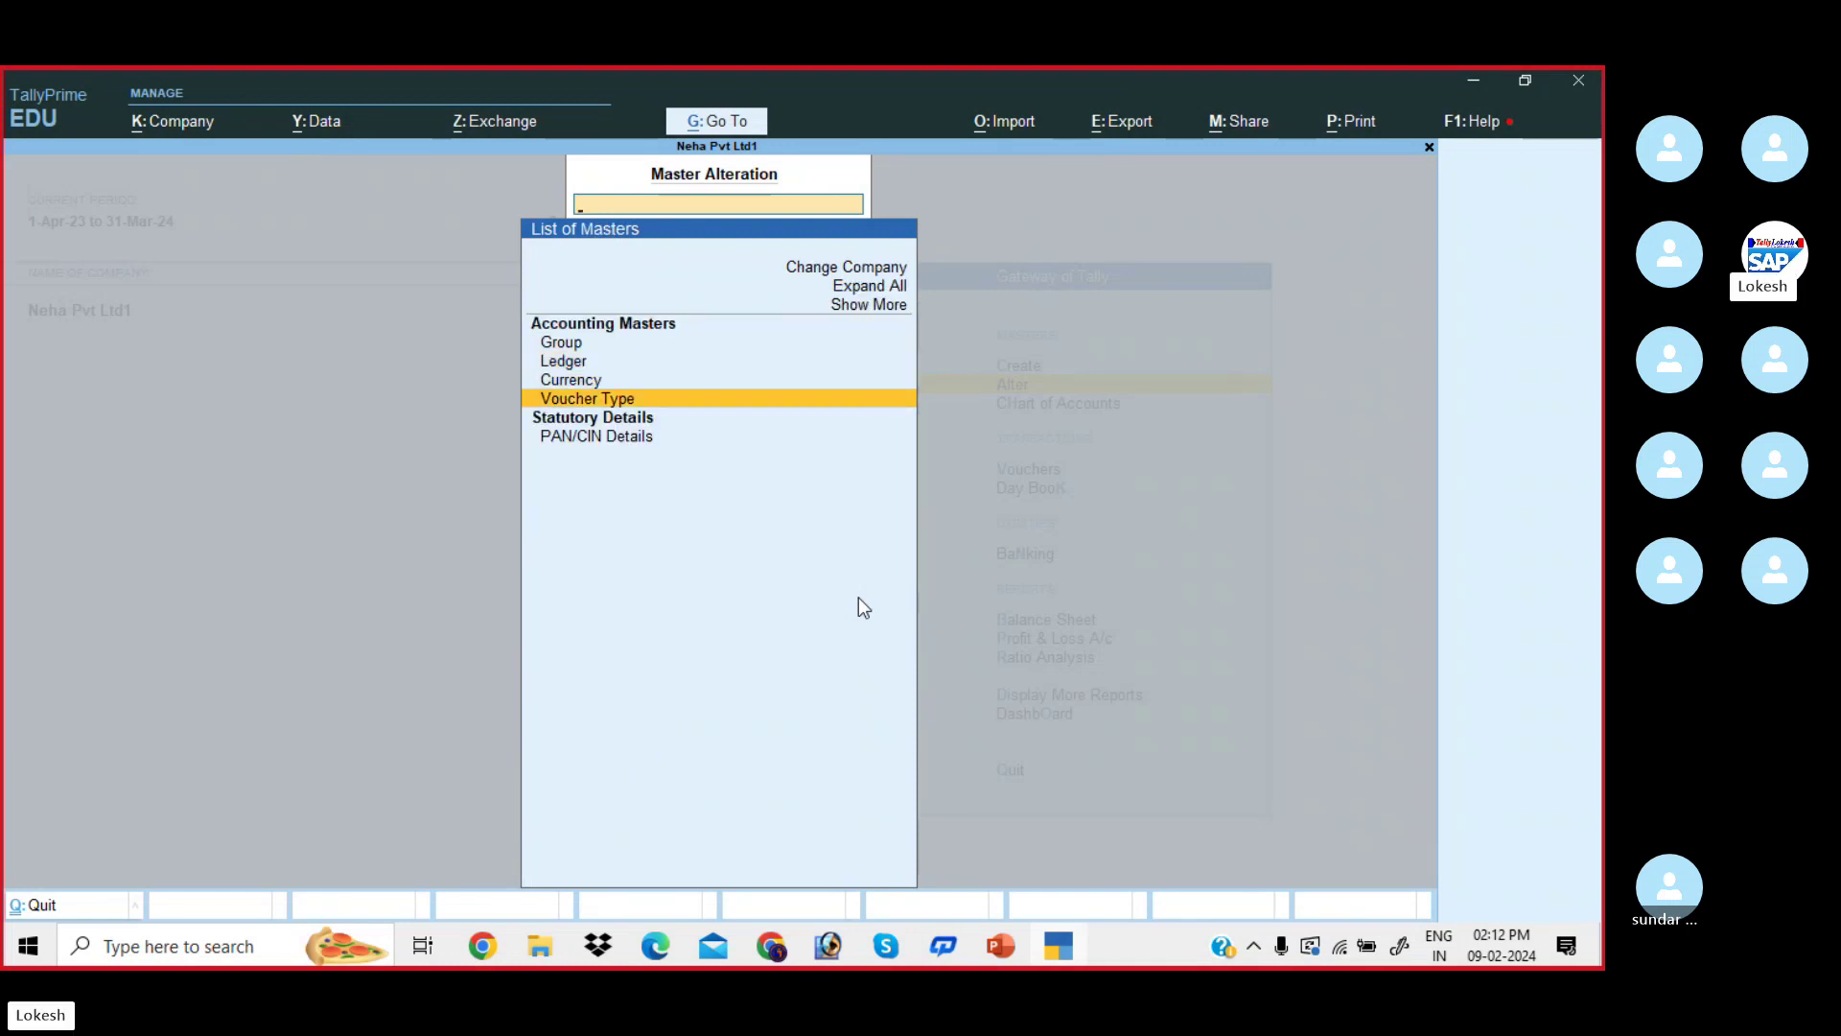
pyautogui.press('Return')
pyautogui.press('Up')
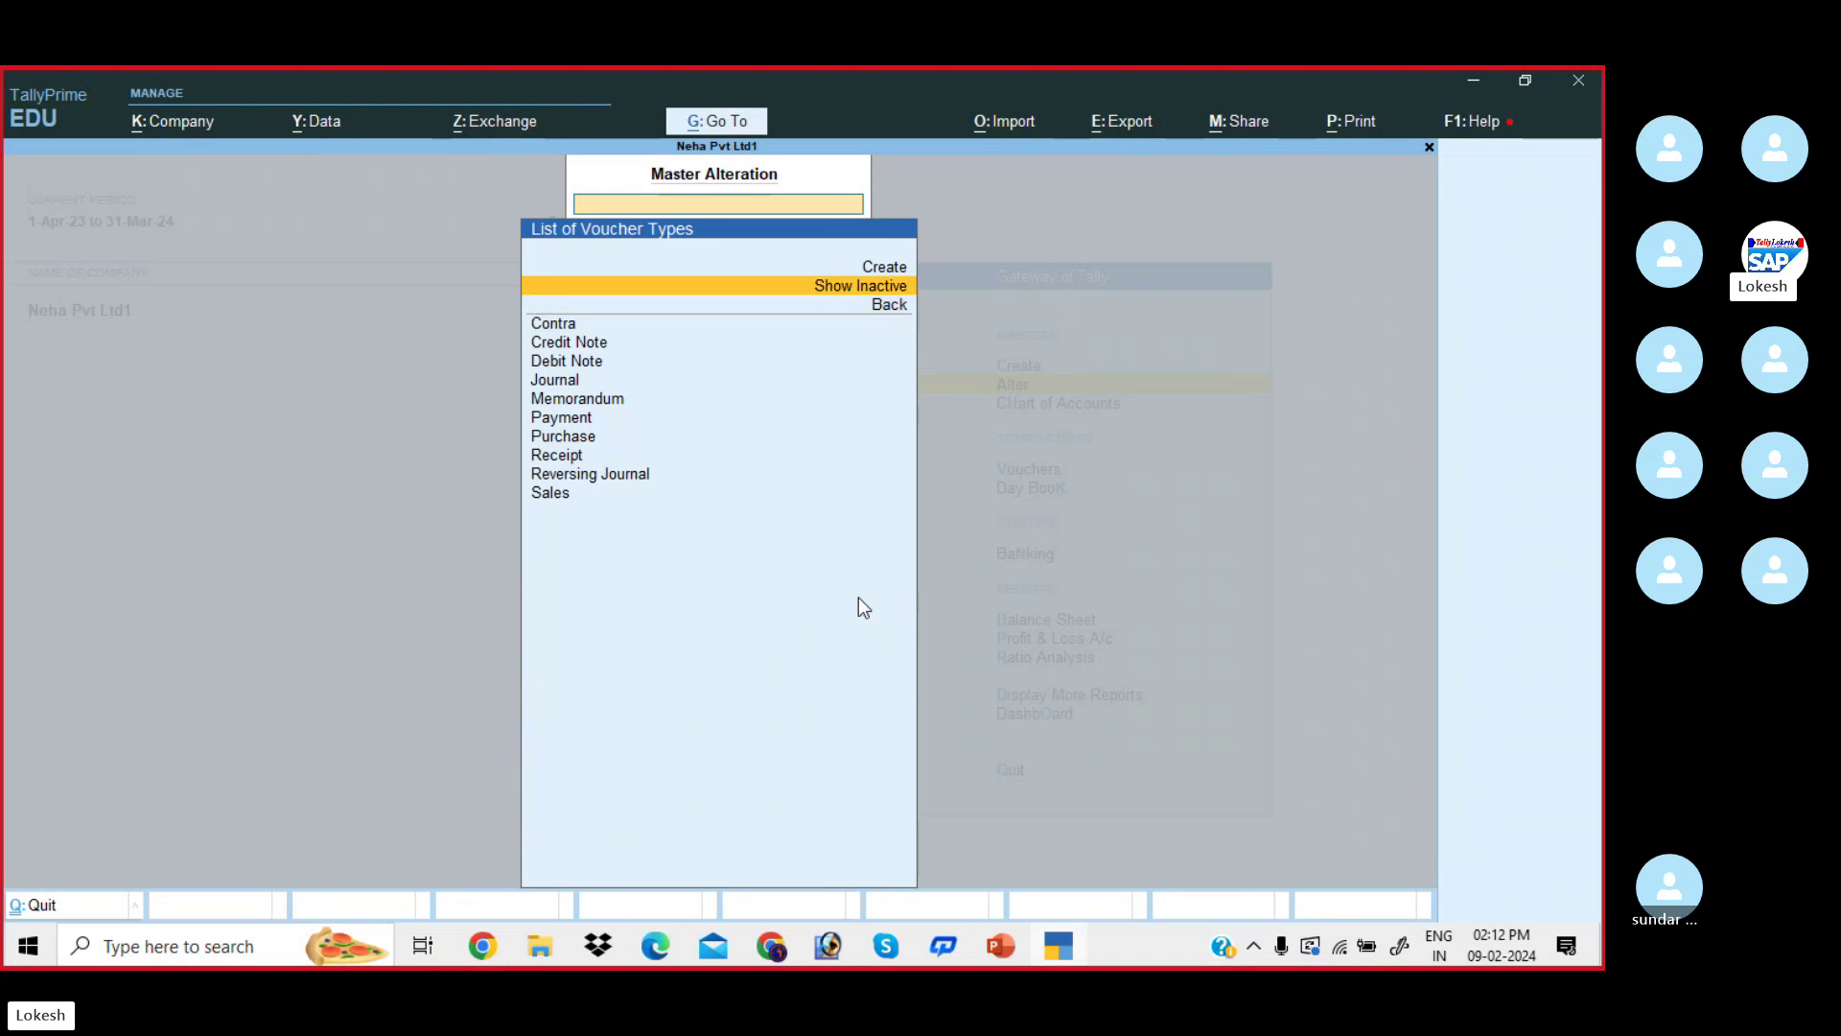
pyautogui.press('Return')
pyautogui.press('Down')
pyautogui.press('Down')
pyautogui.press('Down')
pyautogui.press('Down')
pyautogui.press('Down')
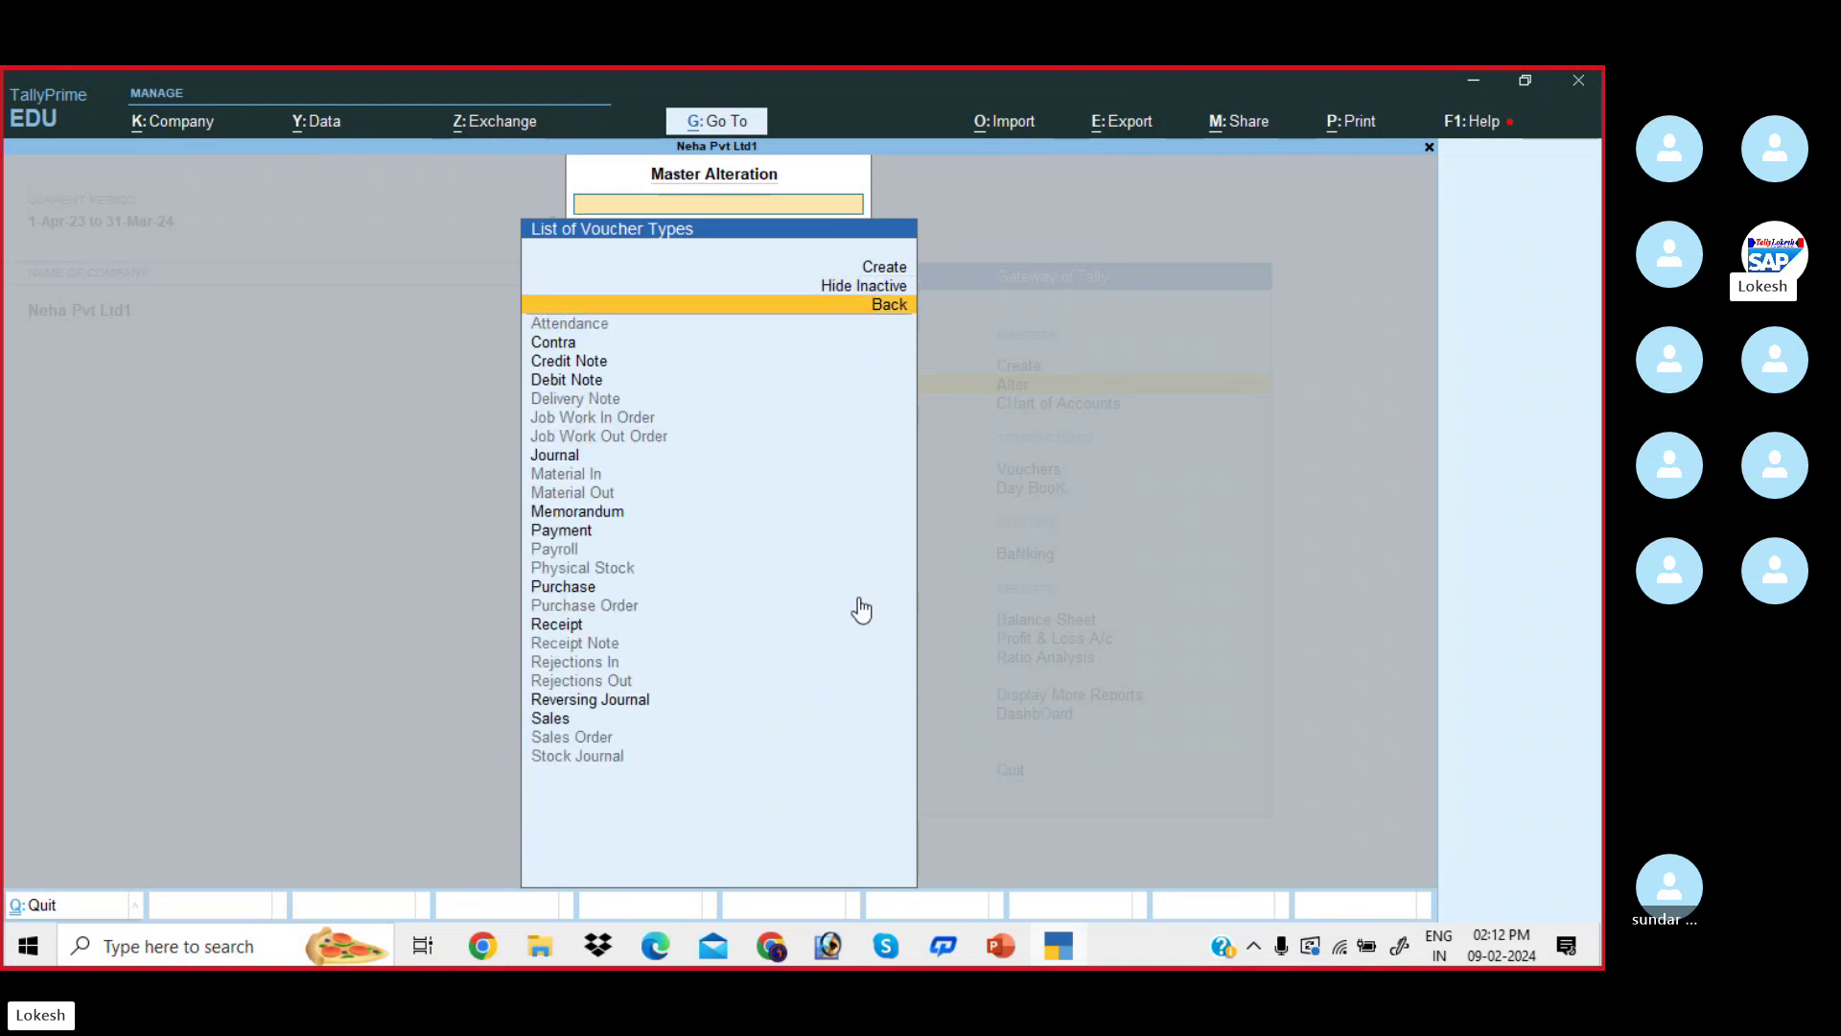
pyautogui.press('Down')
pyautogui.press('Down')
pyautogui.press('Down')
pyautogui.press('Down')
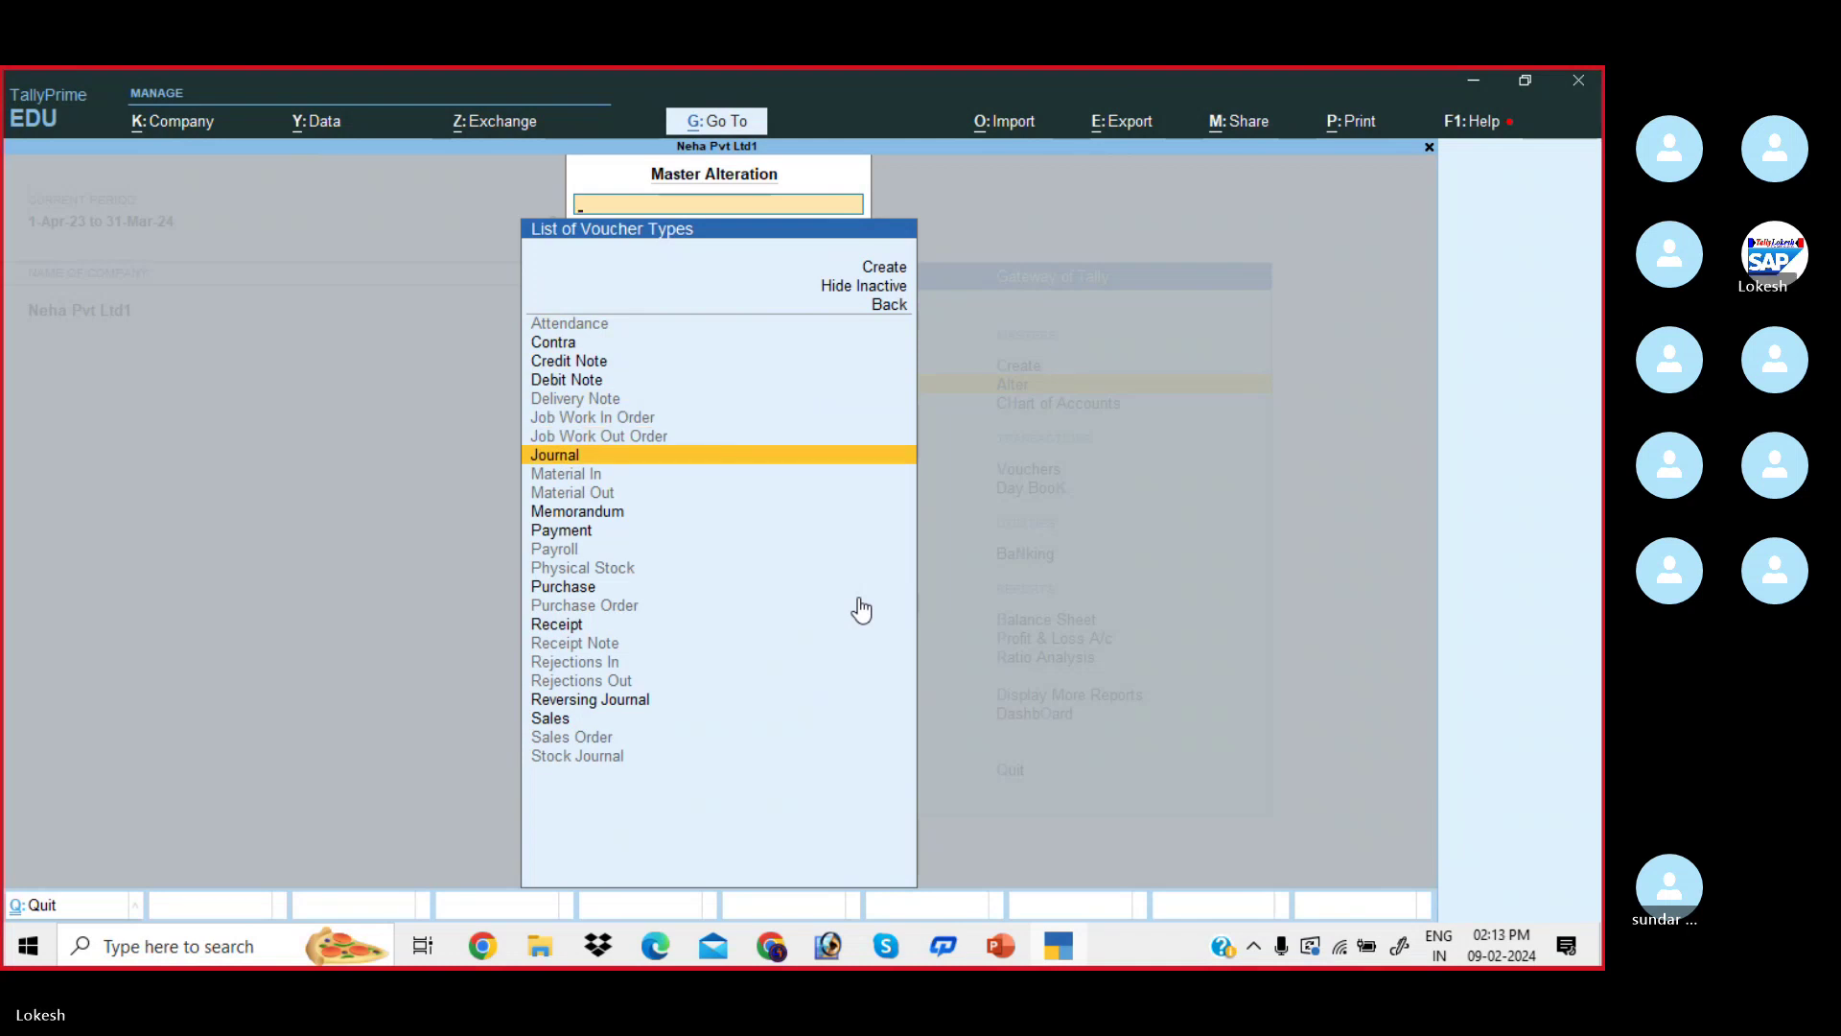
pyautogui.press('Escape')
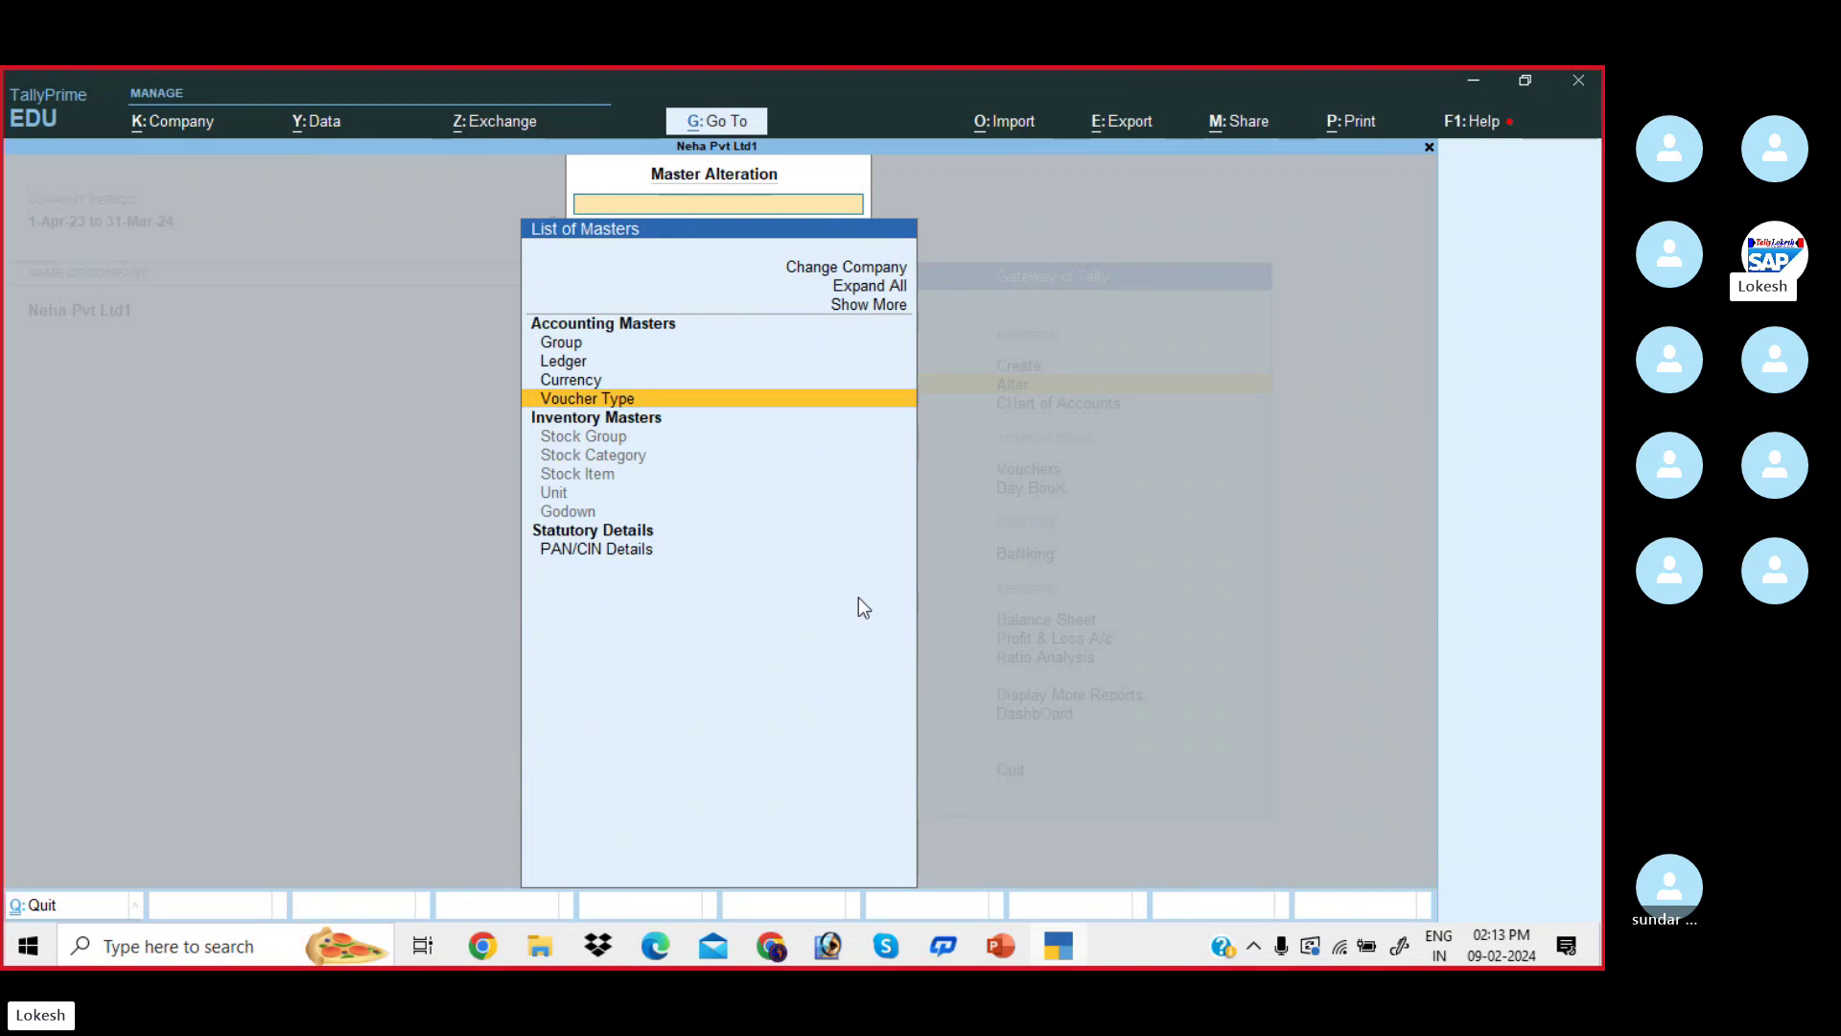
pyautogui.press('Escape')
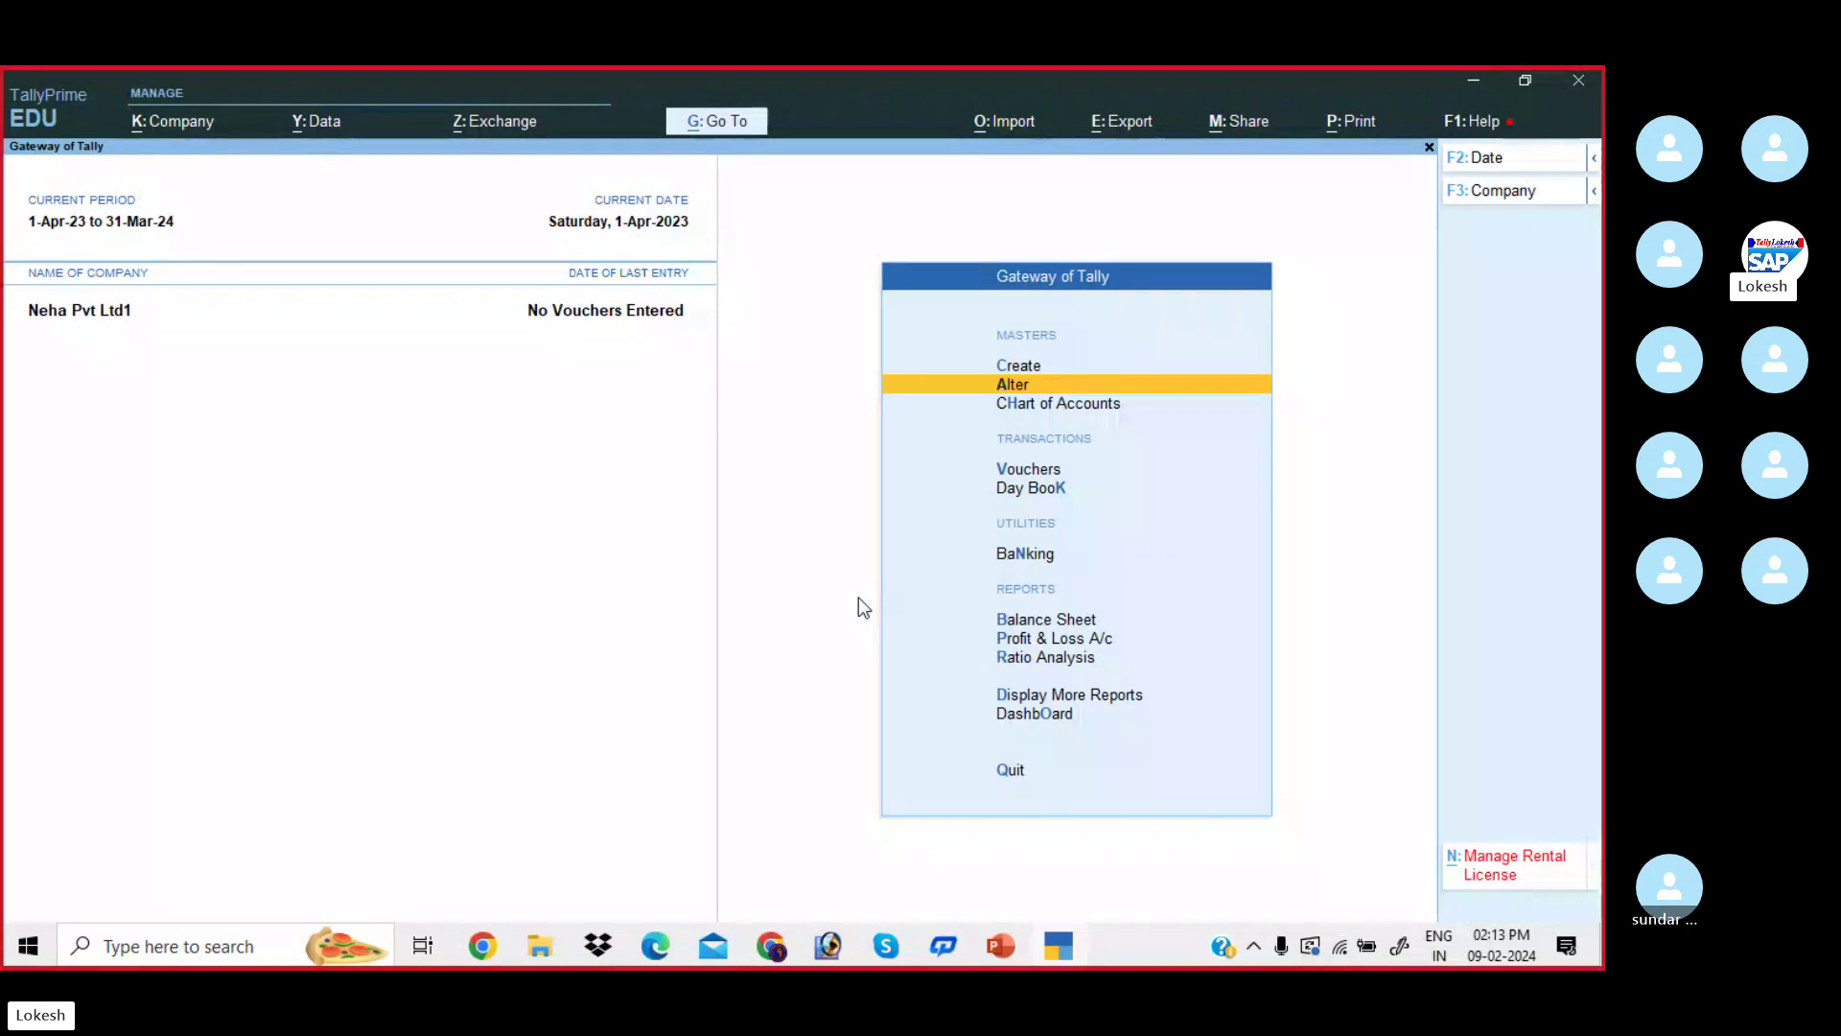
# - Open a blank Ledger Creation form via Create > Ledger from Gateway of Tally
pyautogui.press('Up')
pyautogui.press('Return')
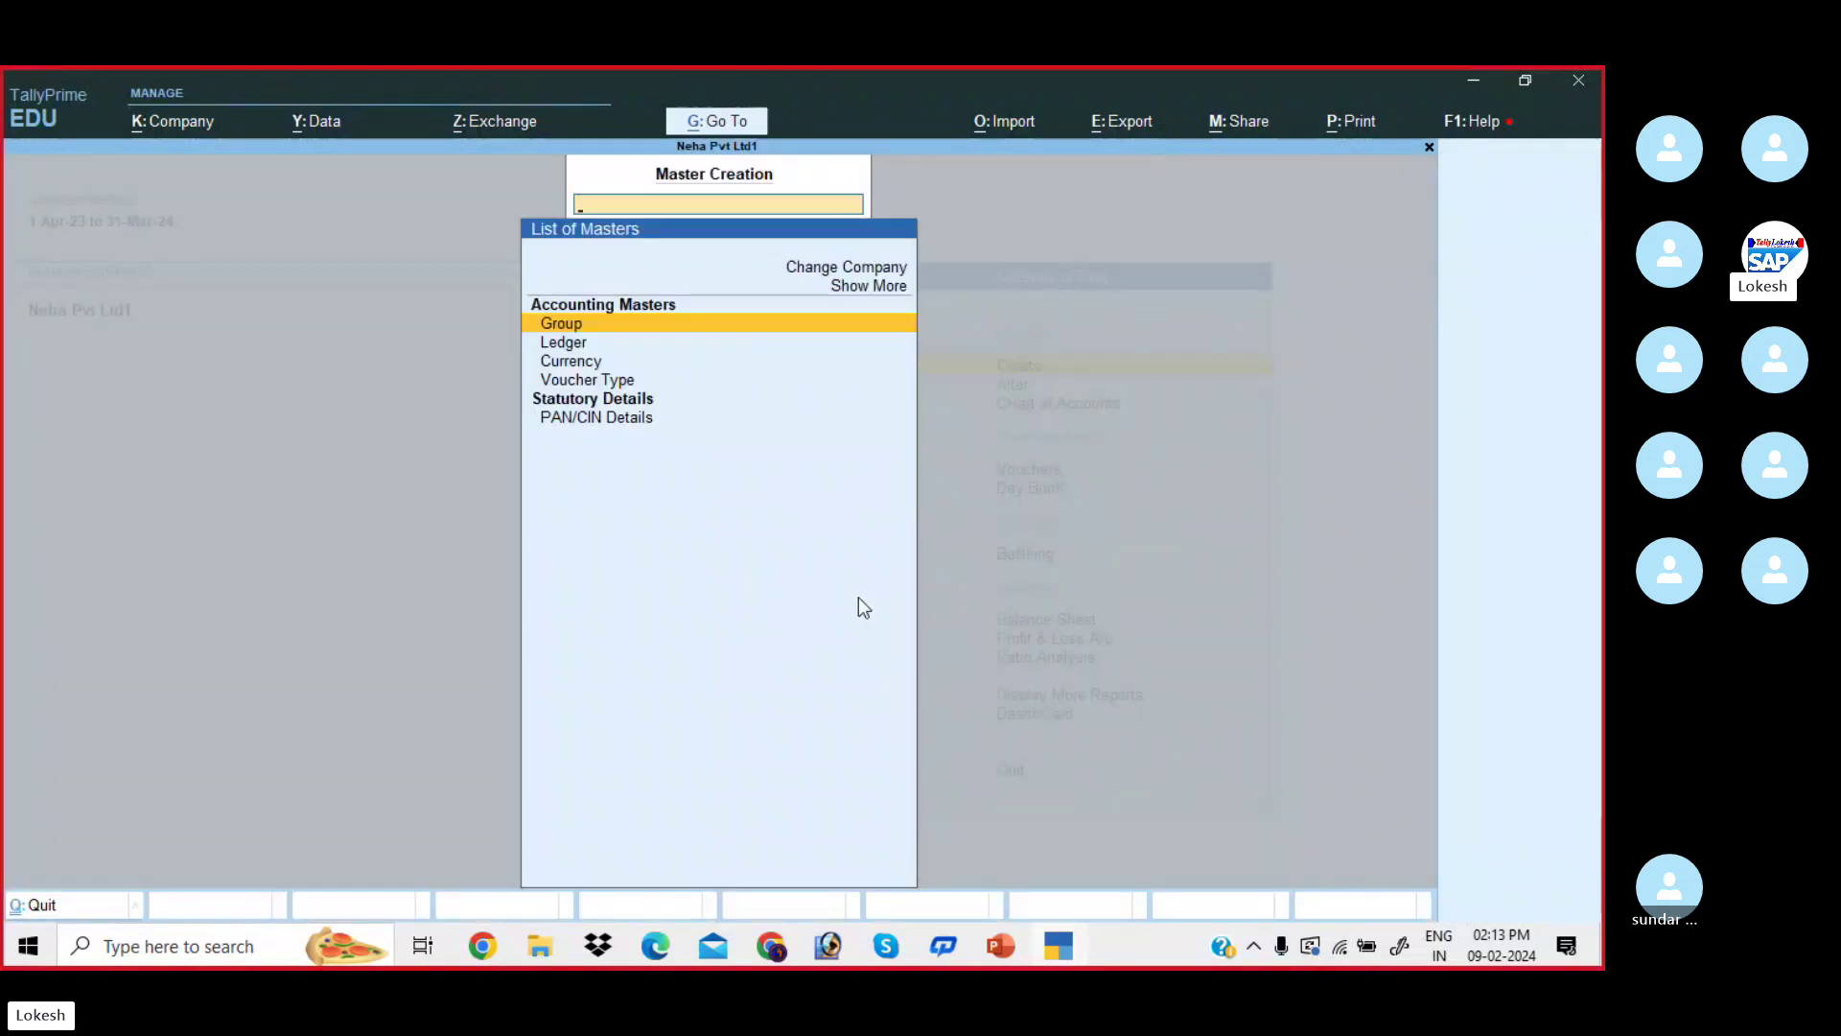
pyautogui.press('Down')
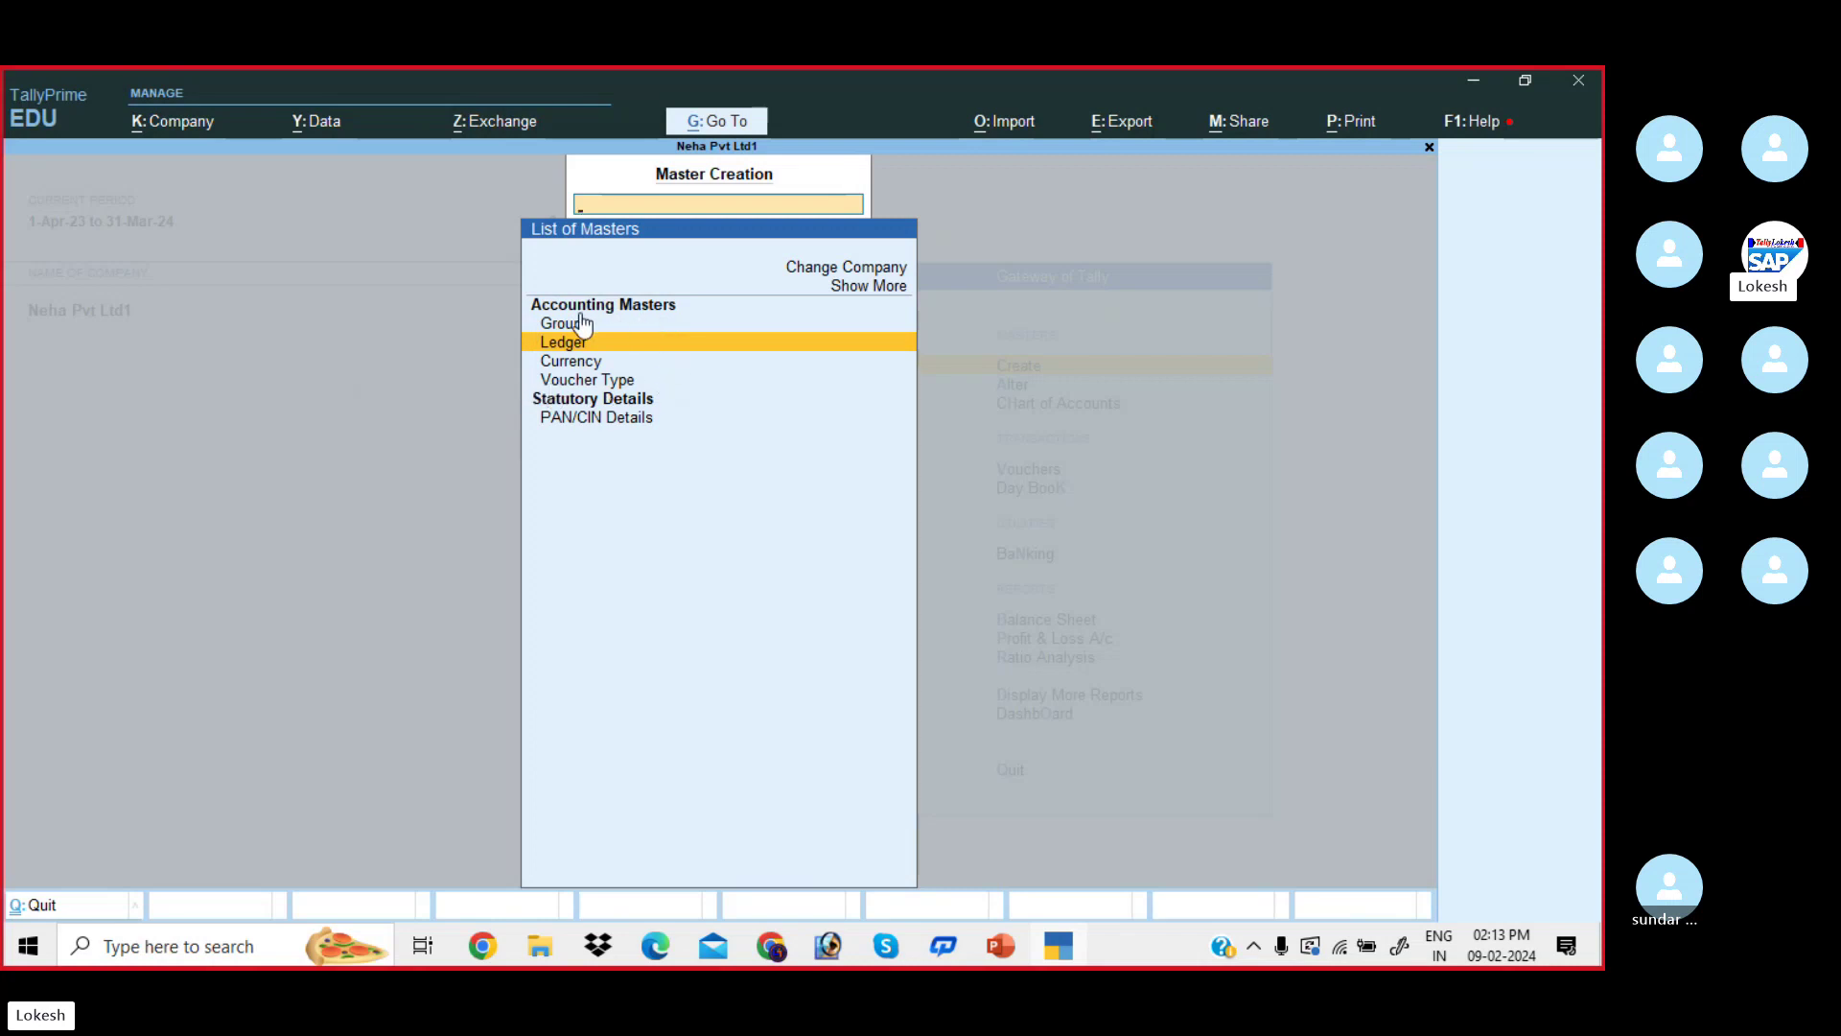
pyautogui.press('Return')
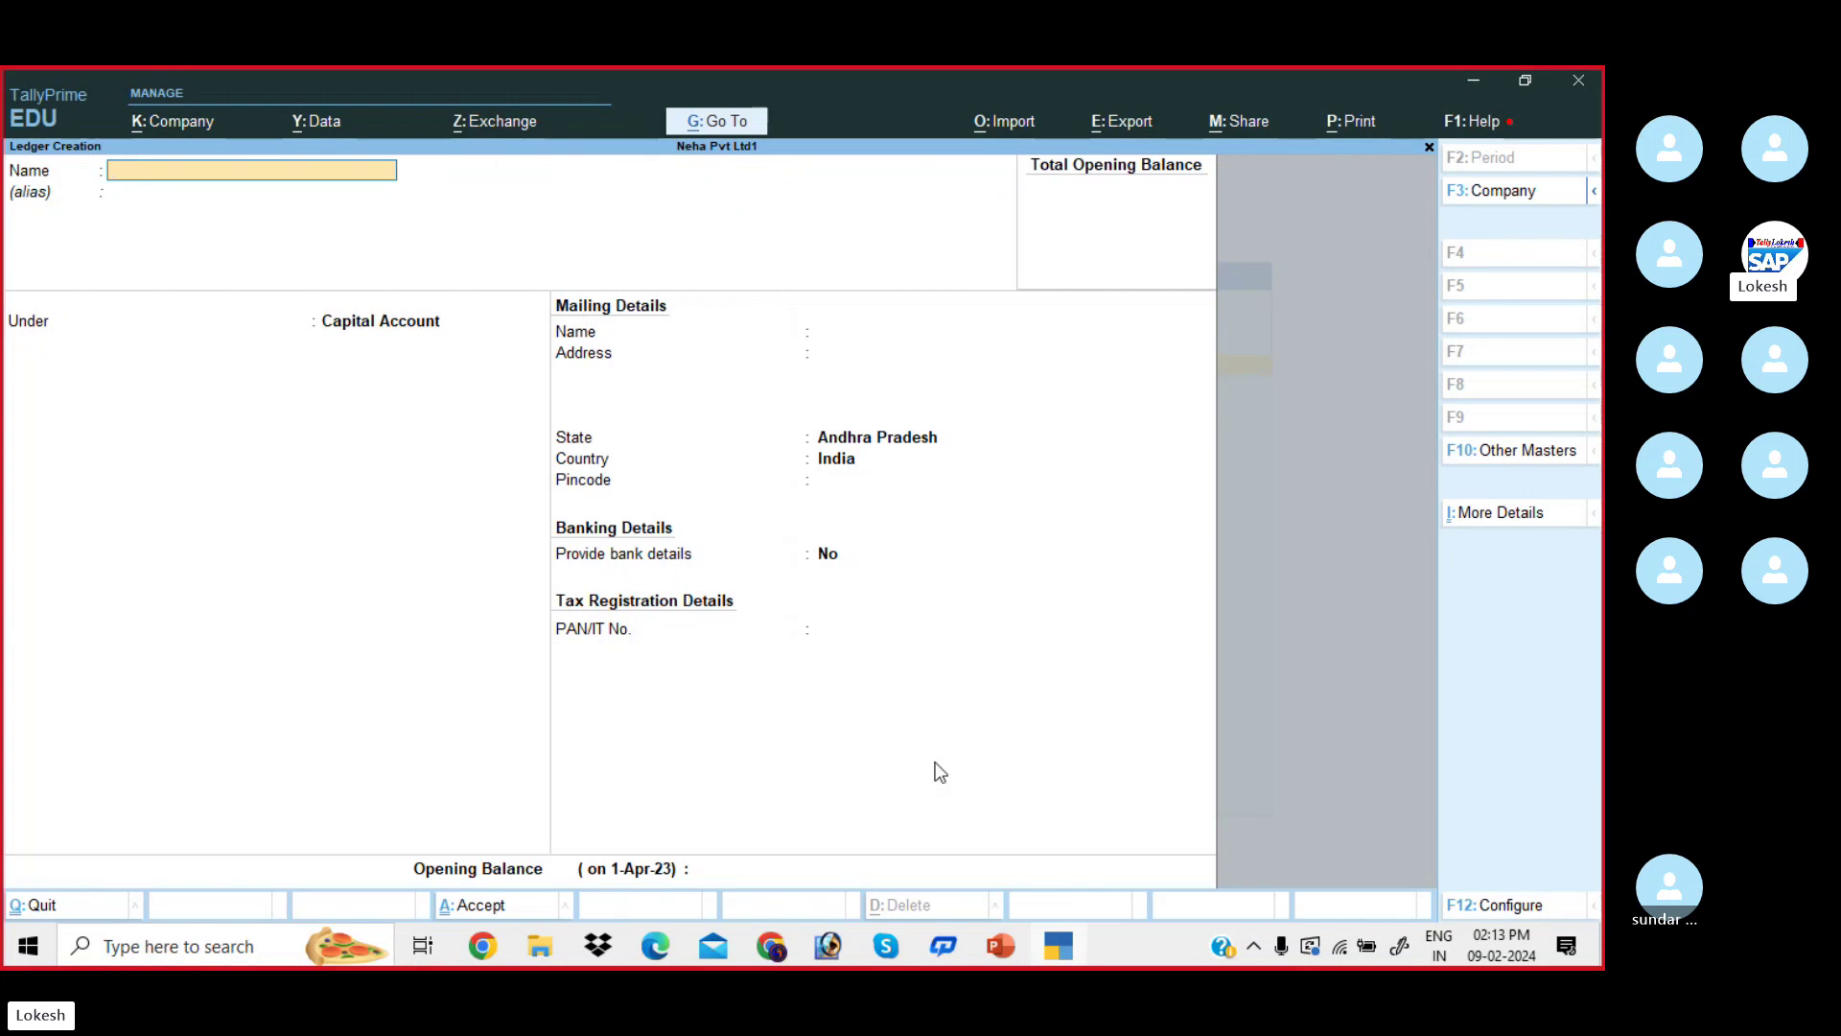
# - Bring up the problem-sheet PDF and scroll to the Problem-1 transactions, Capital to Discount Received
pyautogui.click(662, 954)
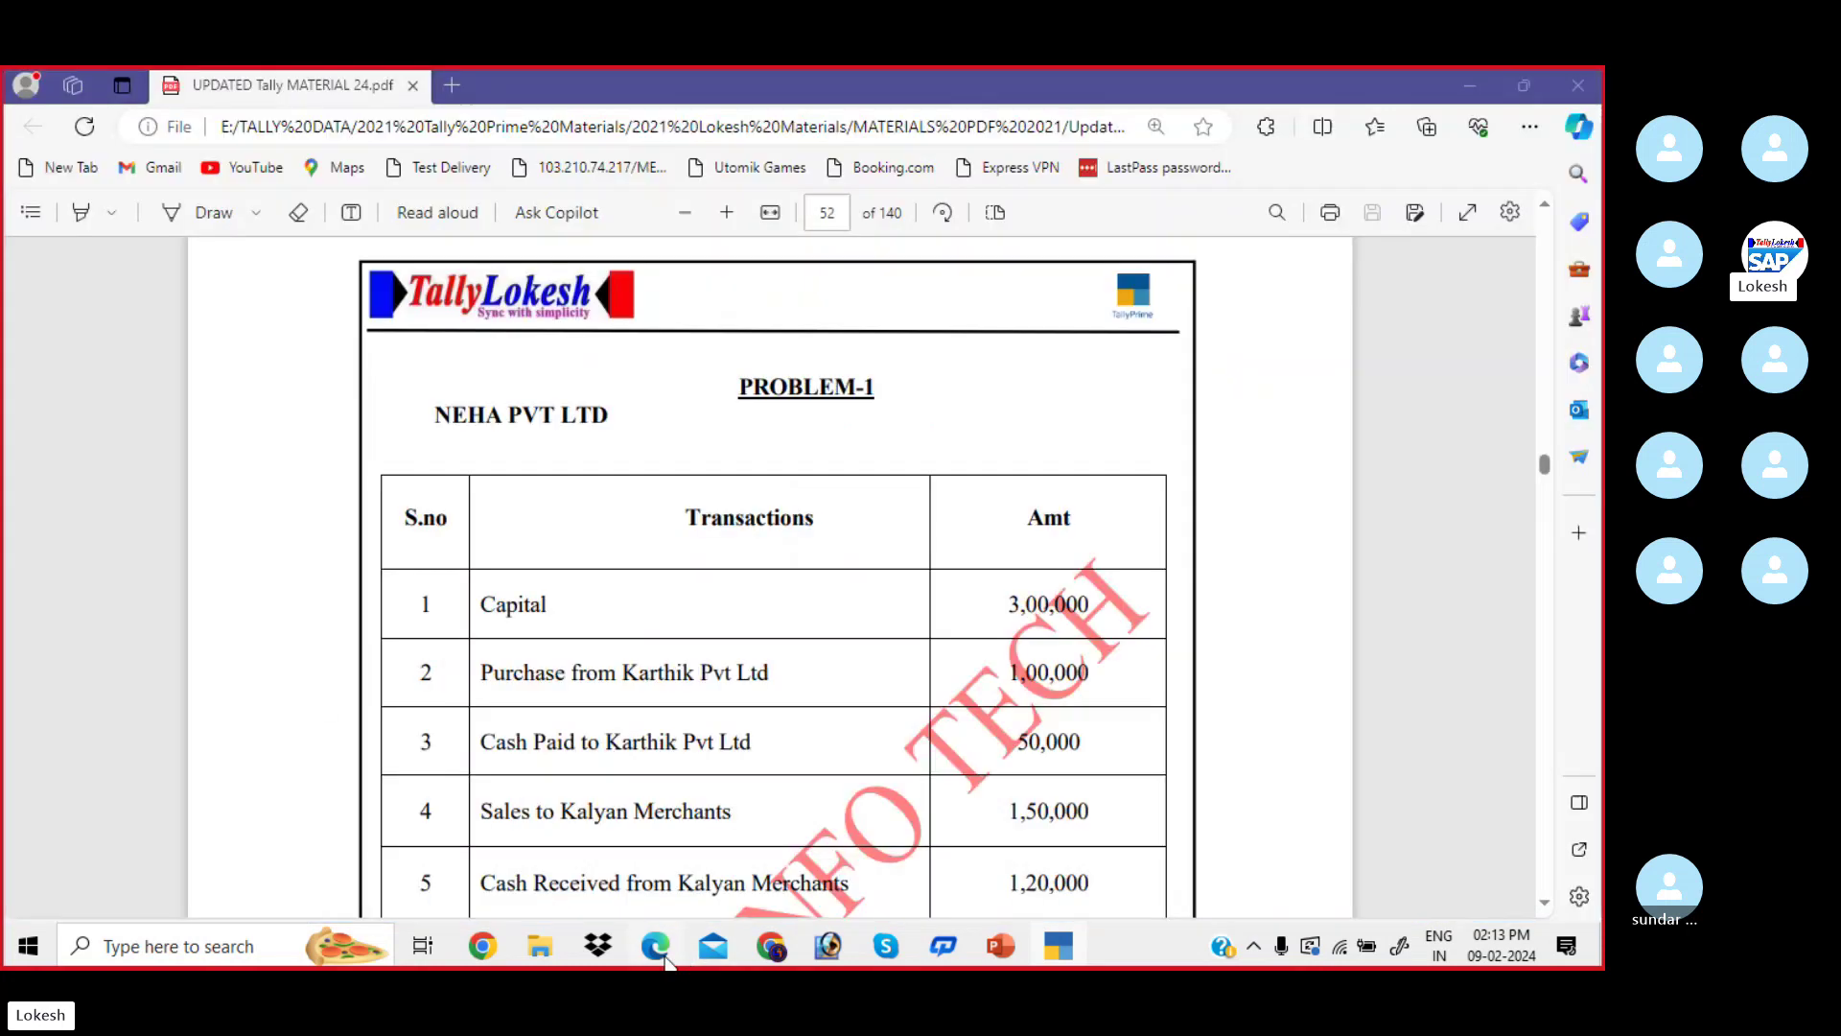
pyautogui.scroll(-2, 588, 587)
pyautogui.scroll(-1, 606, 572)
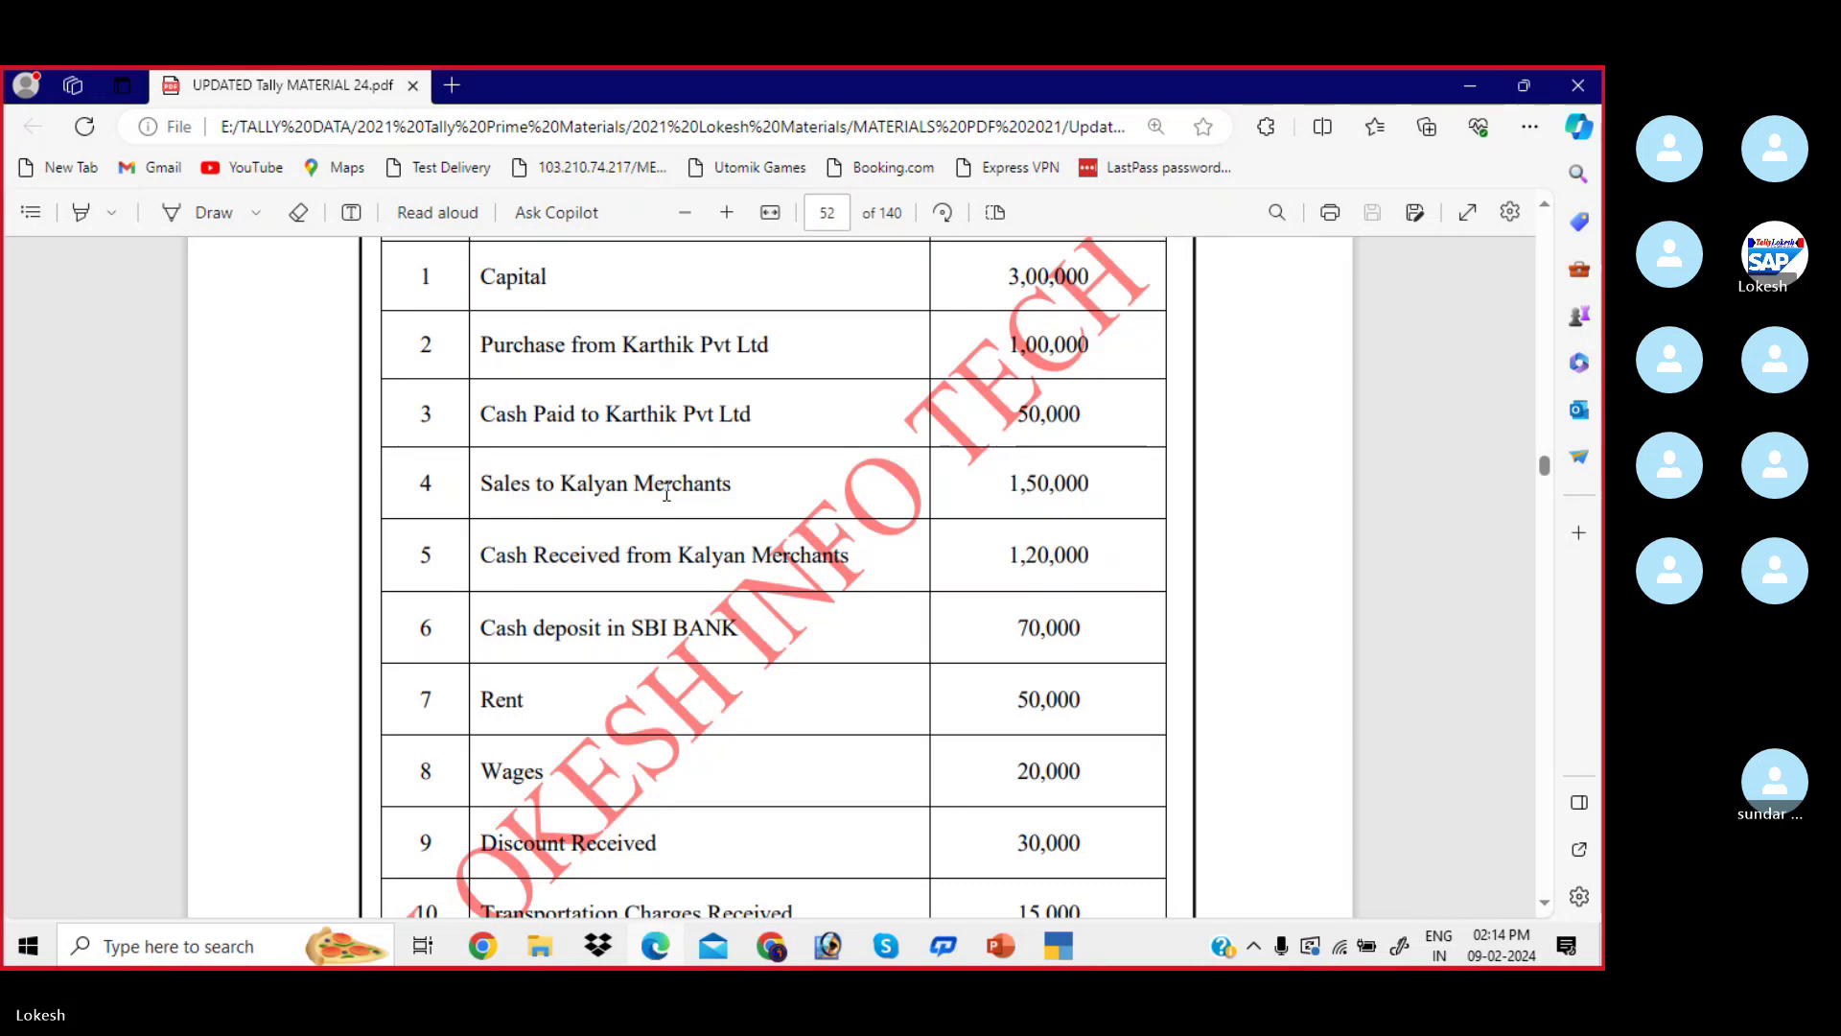
pyautogui.scroll(-1, 667, 493)
pyautogui.scroll(-1, 667, 494)
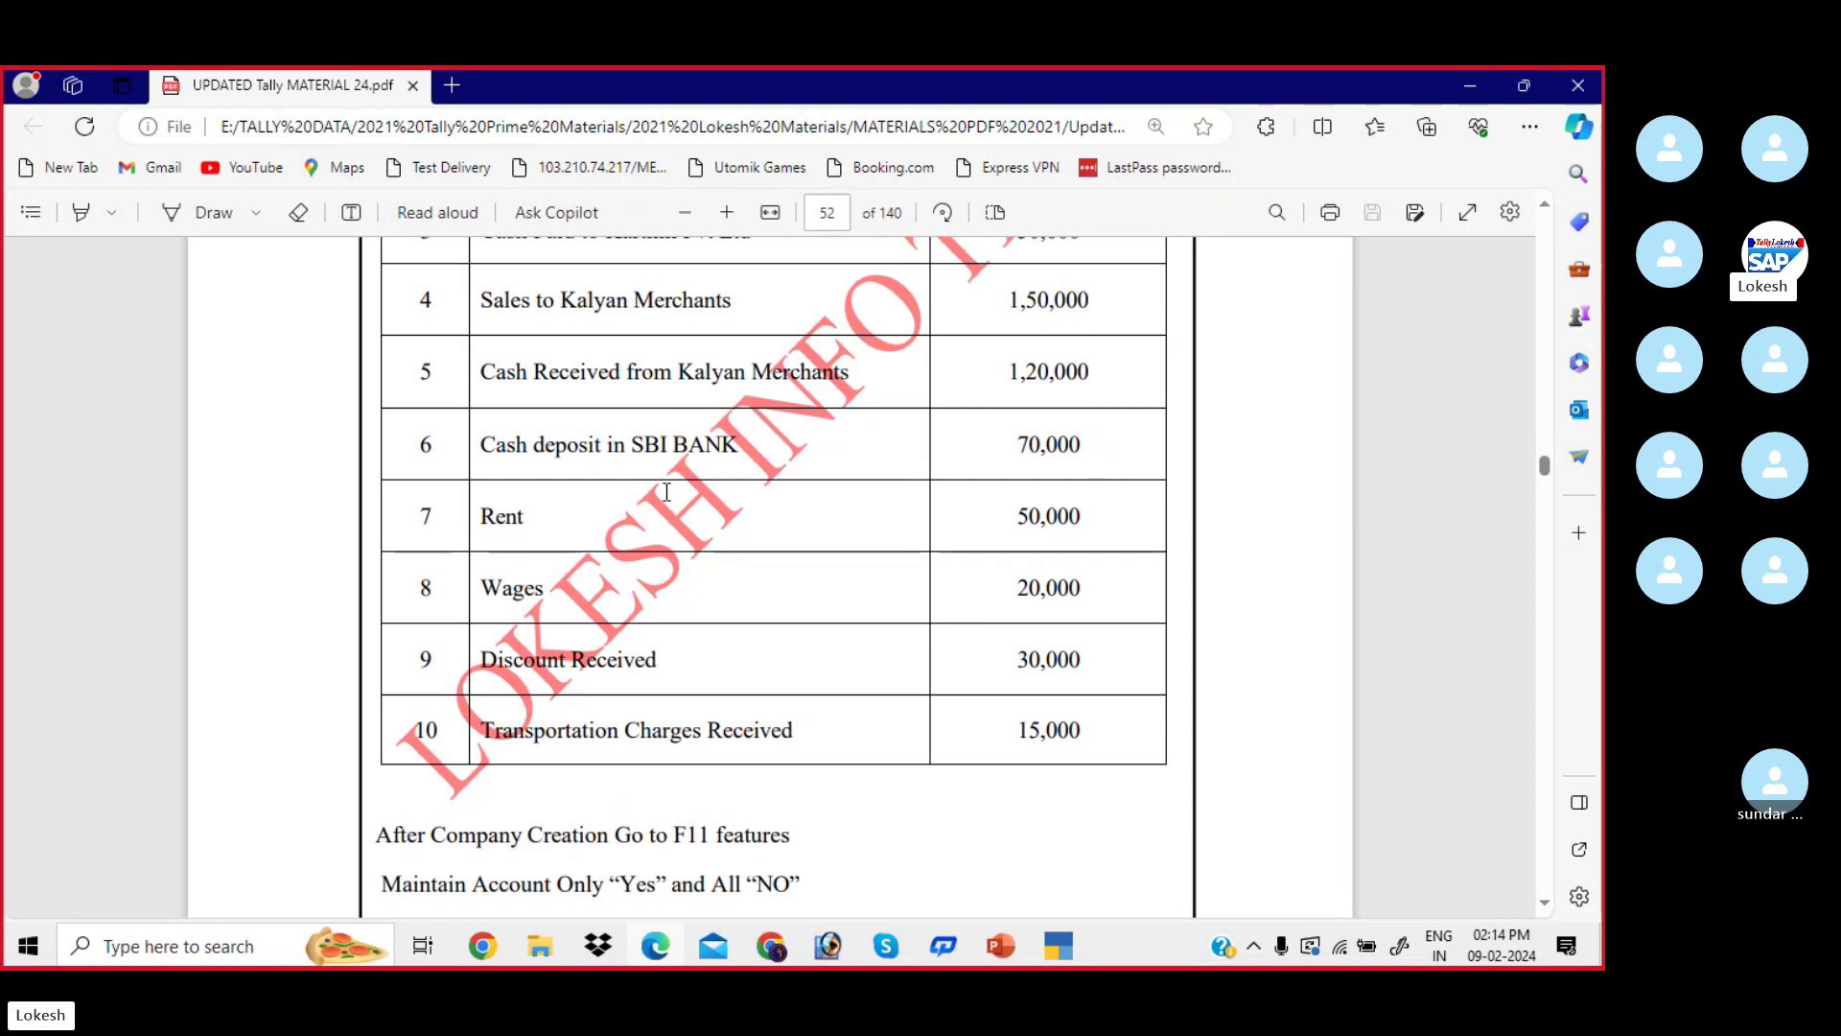
pyautogui.scroll(4, 667, 492)
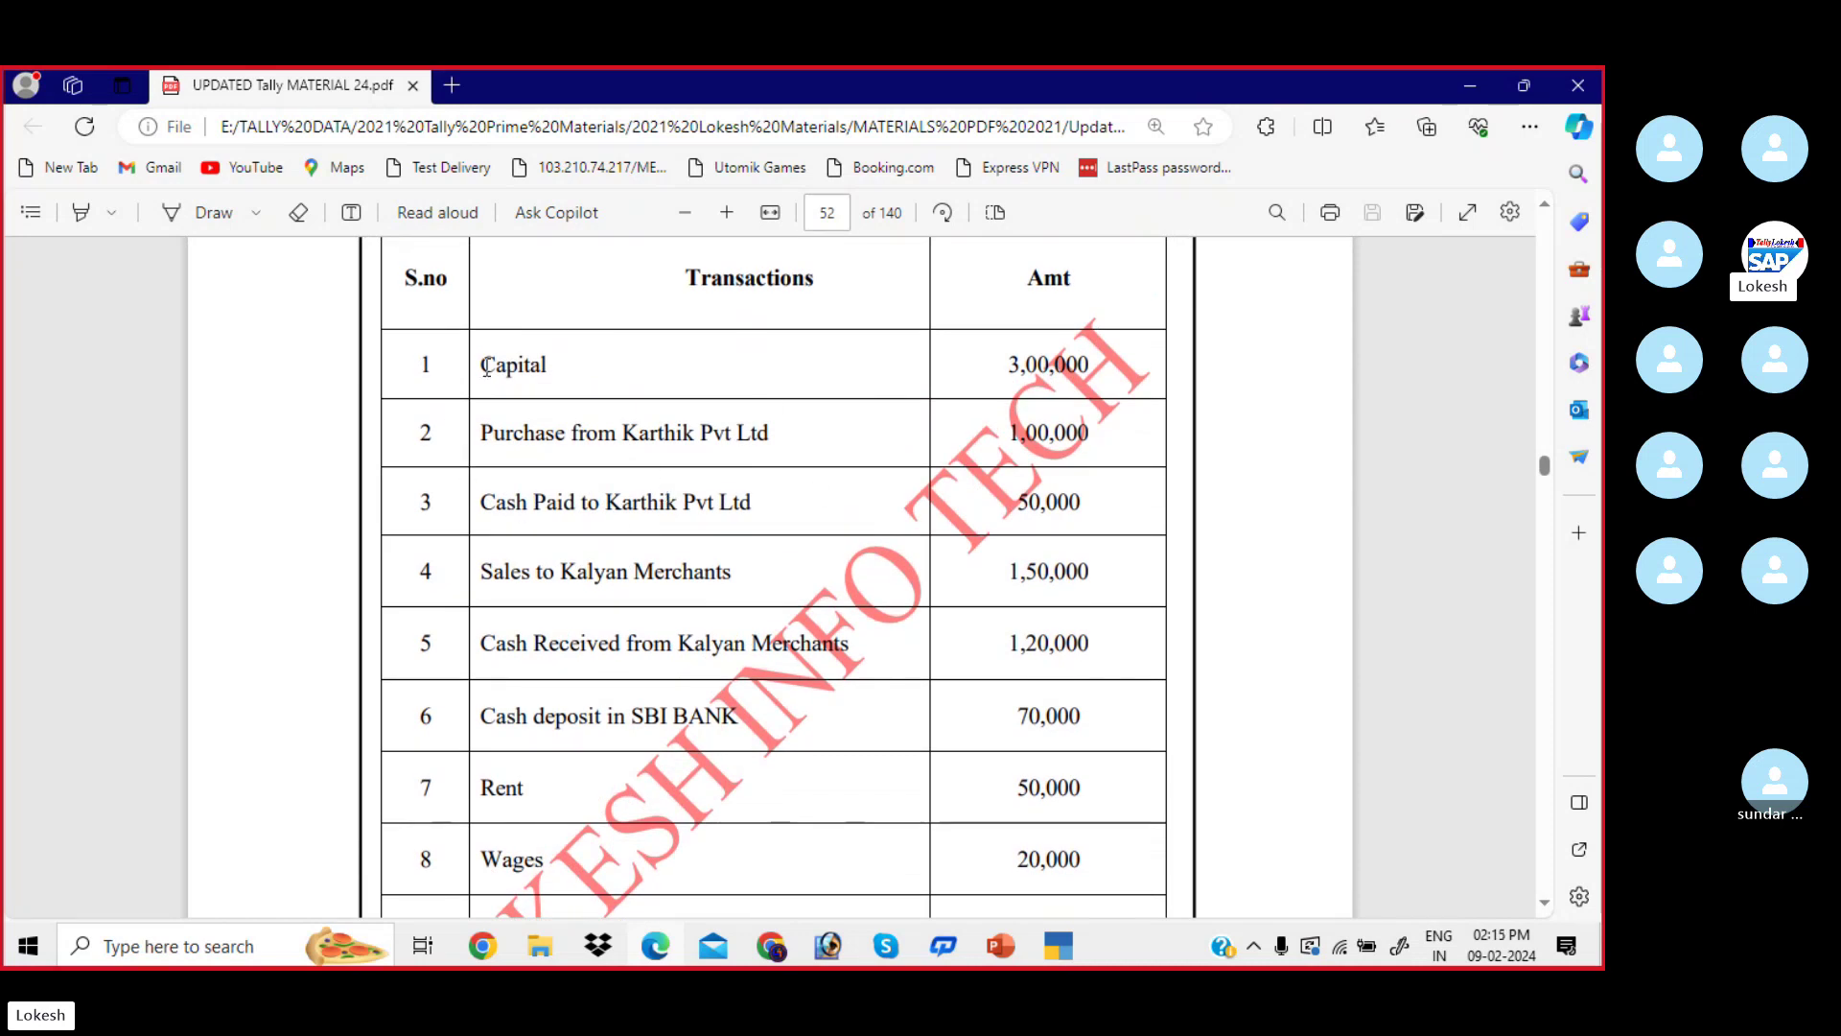
pyautogui.moveTo(479, 364); pyautogui.dragTo(729, 737)
pyautogui.click(744, 716)
# - Create and save a Capital ledger under the Capital Account group
pyautogui.click(1064, 949)
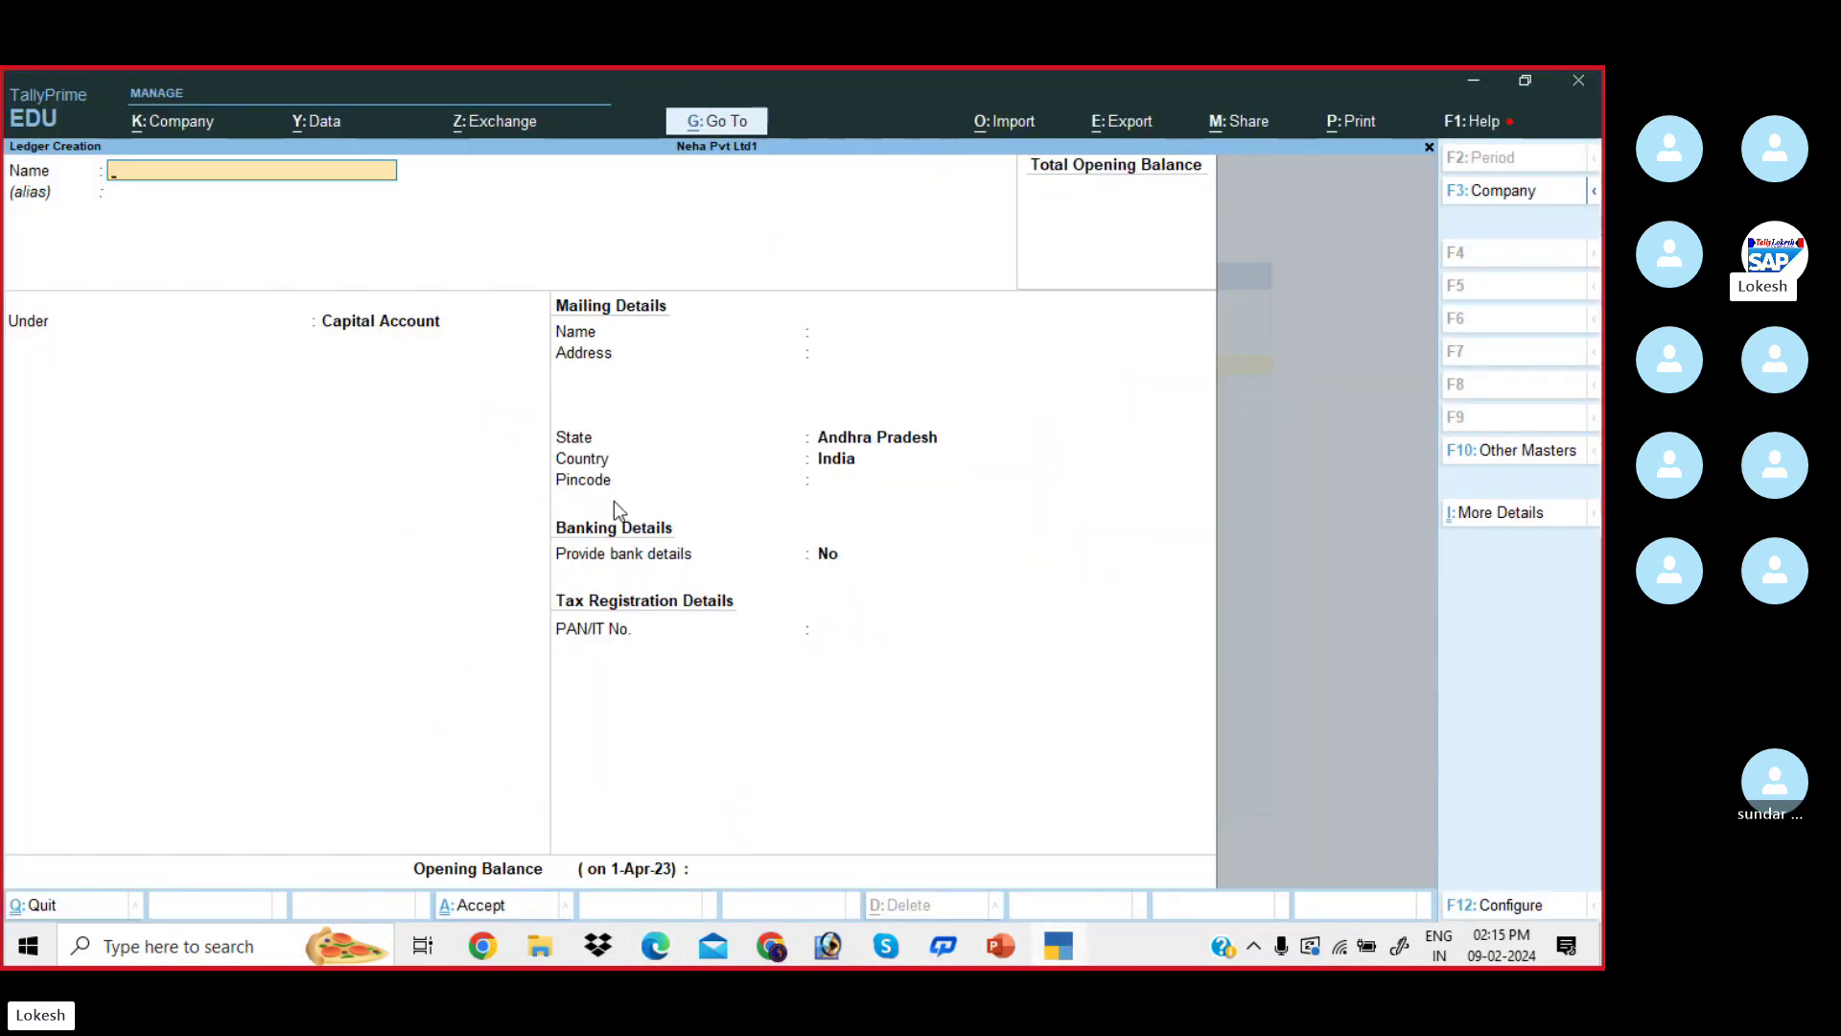
pyautogui.write('Capital')
pyautogui.press('Return')
pyautogui.press('Return')
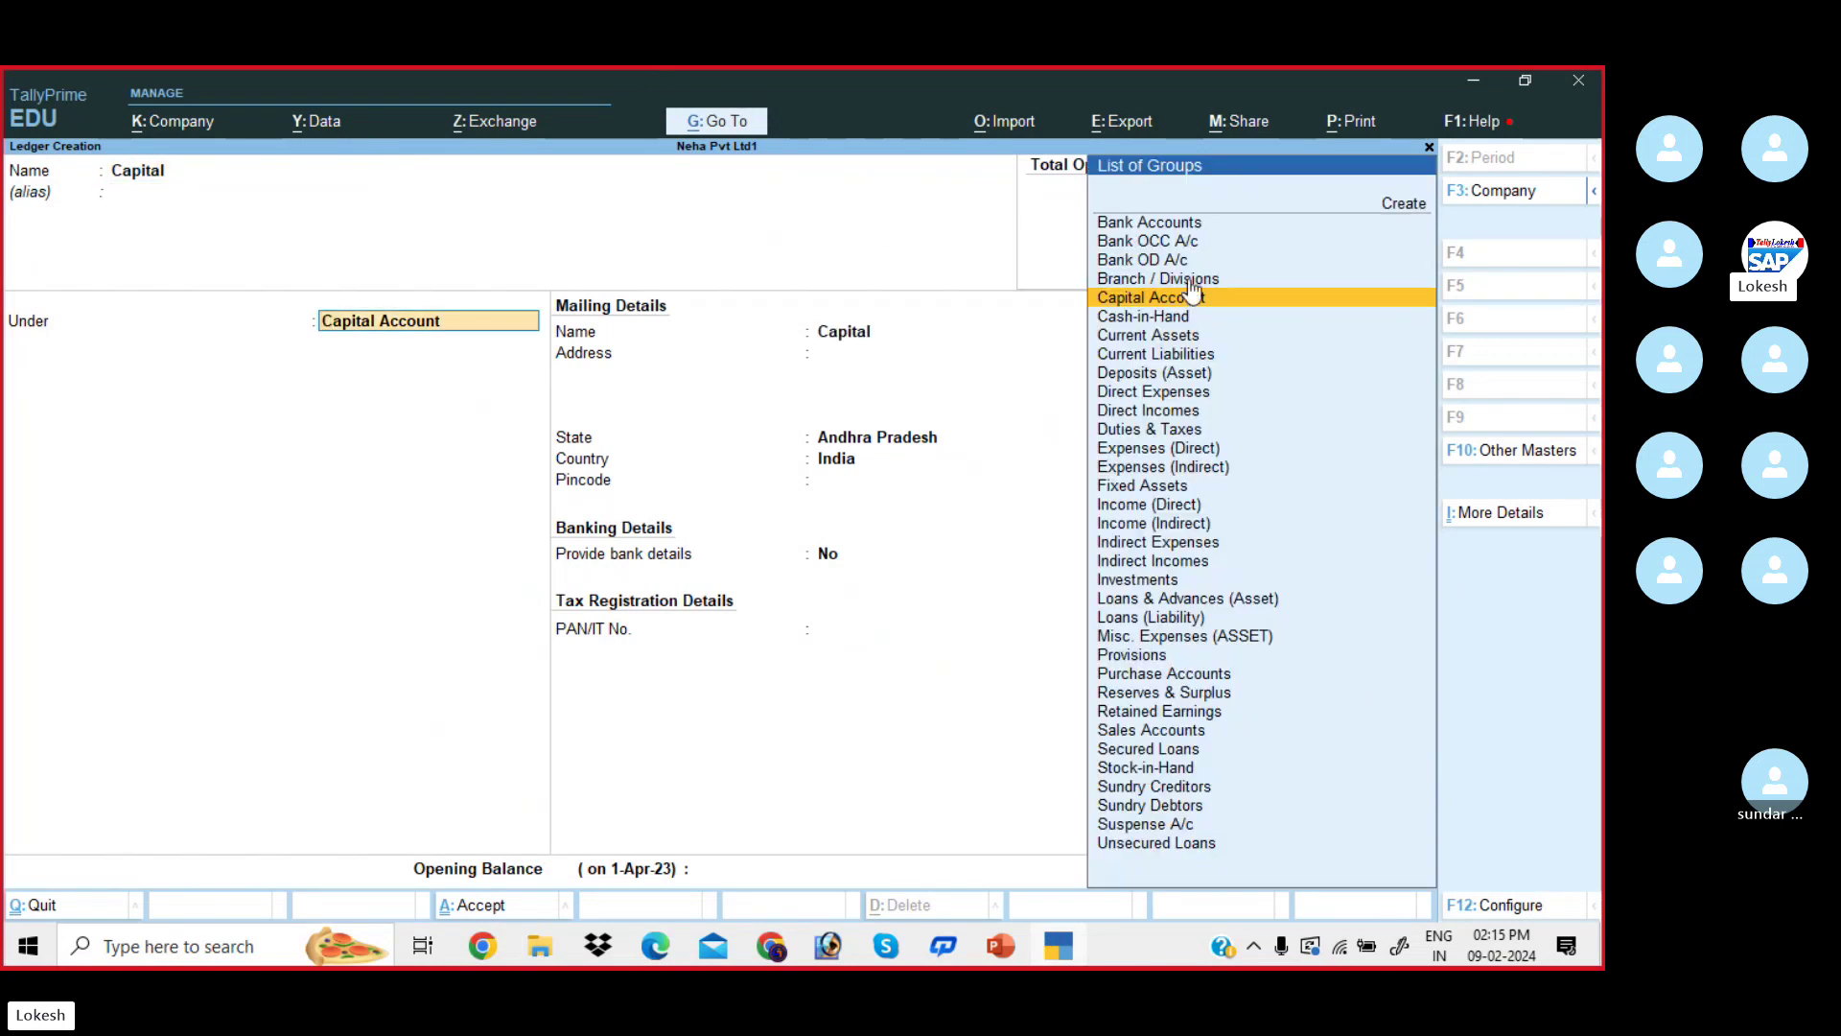
pyautogui.press('Down')
pyautogui.press('Down')
pyautogui.press('Down')
pyautogui.press('Down')
pyautogui.press('Down')
pyautogui.press('Down')
pyautogui.press('Down')
pyautogui.press('Down')
pyautogui.press('Down')
pyautogui.press('Down')
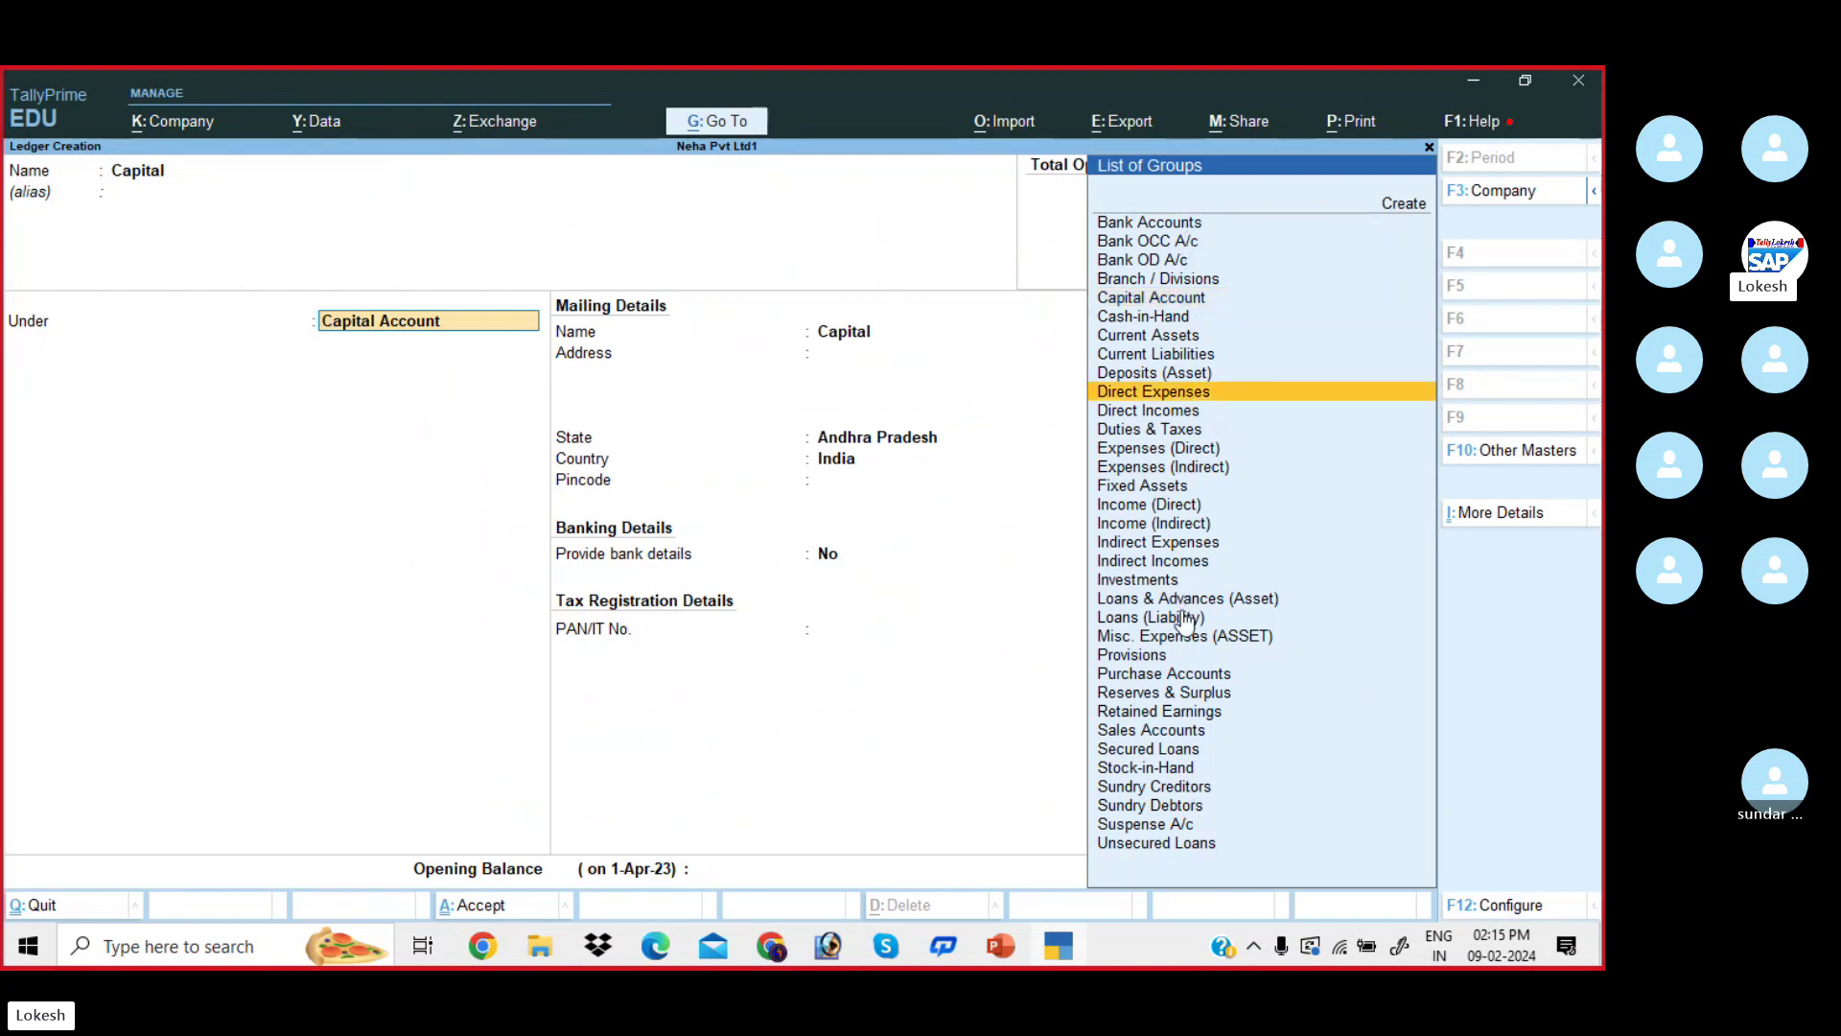
pyautogui.write('cap')
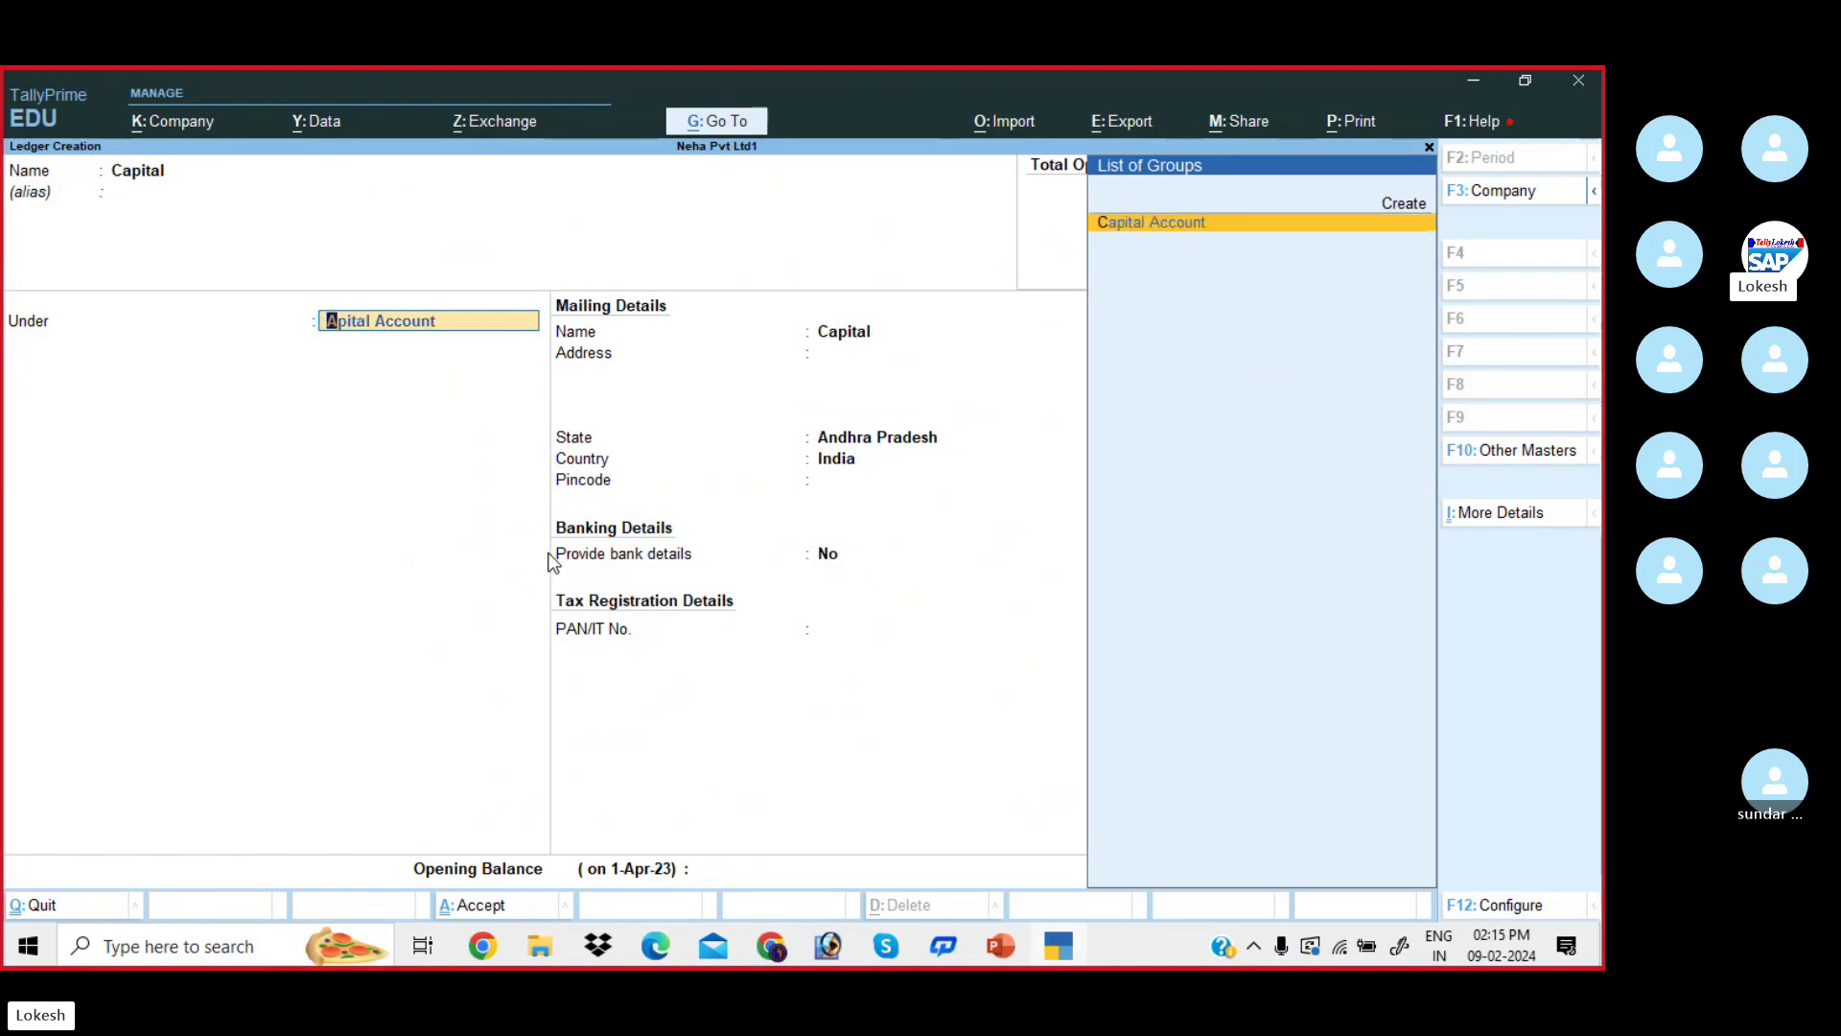
pyautogui.press('Return')
pyautogui.press('BackSpace')
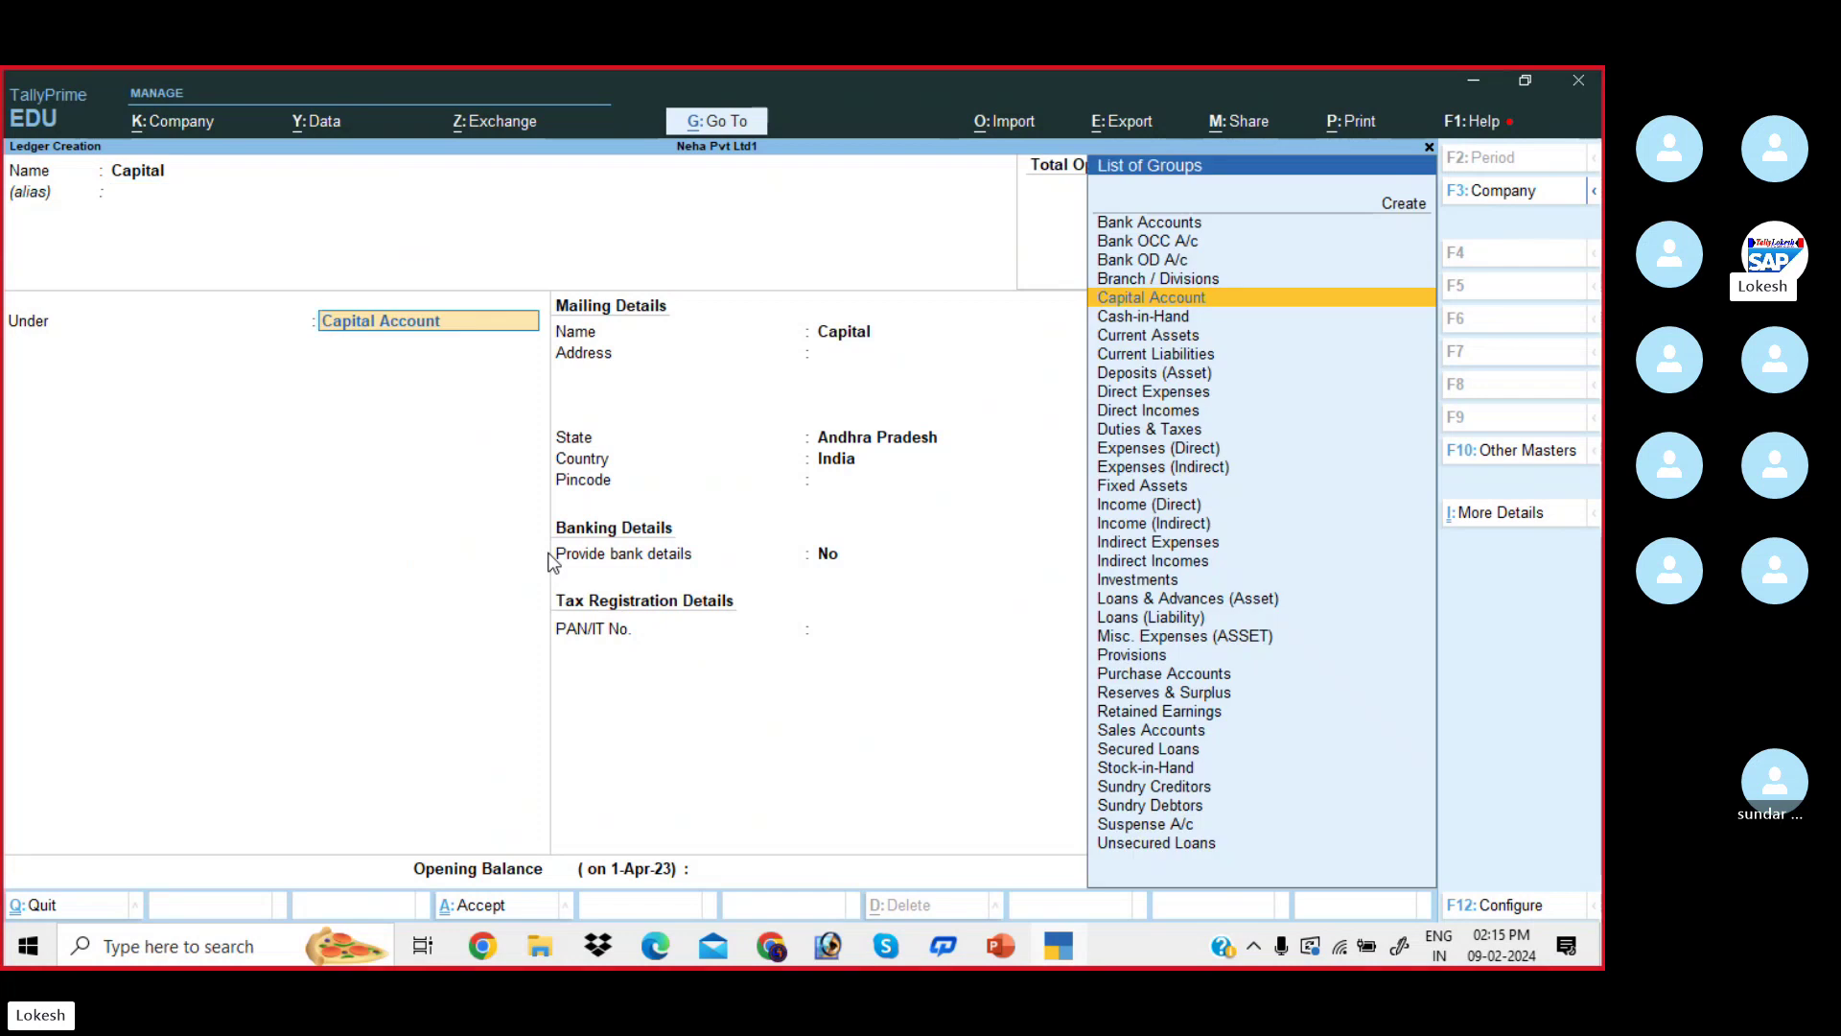
pyautogui.press('BackSpace')
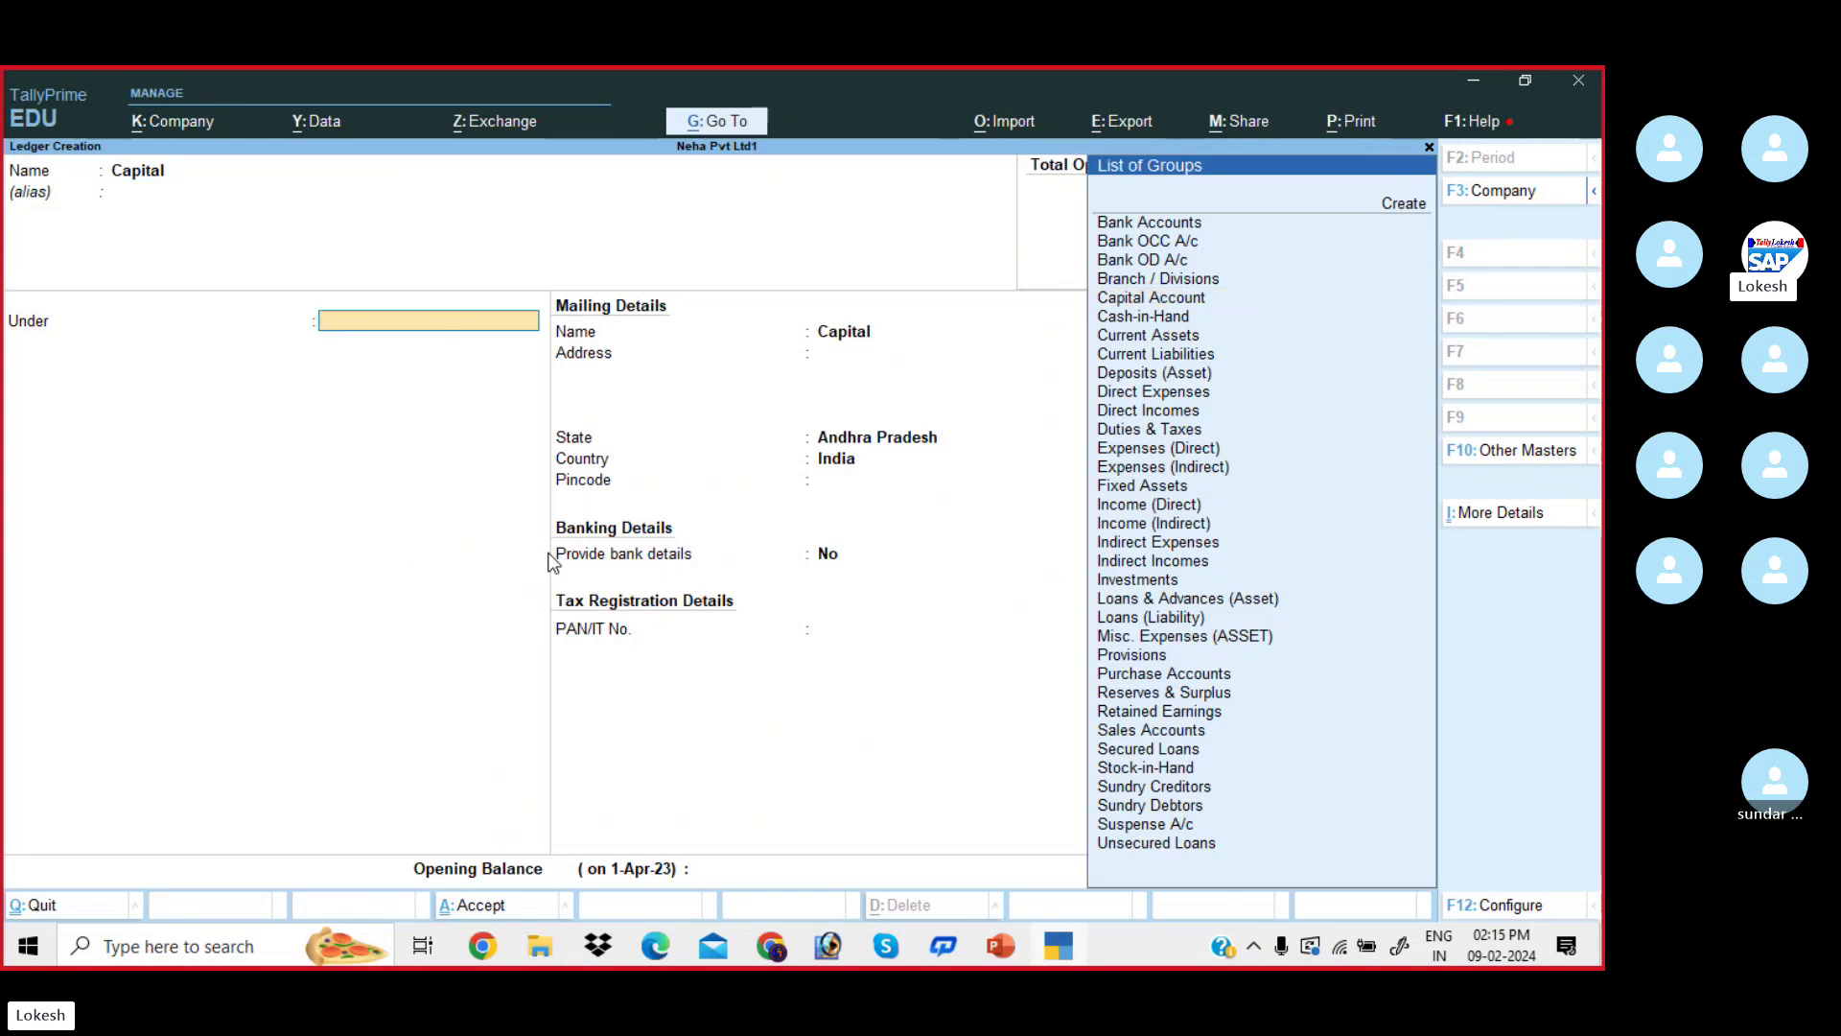
pyautogui.write('Cap')
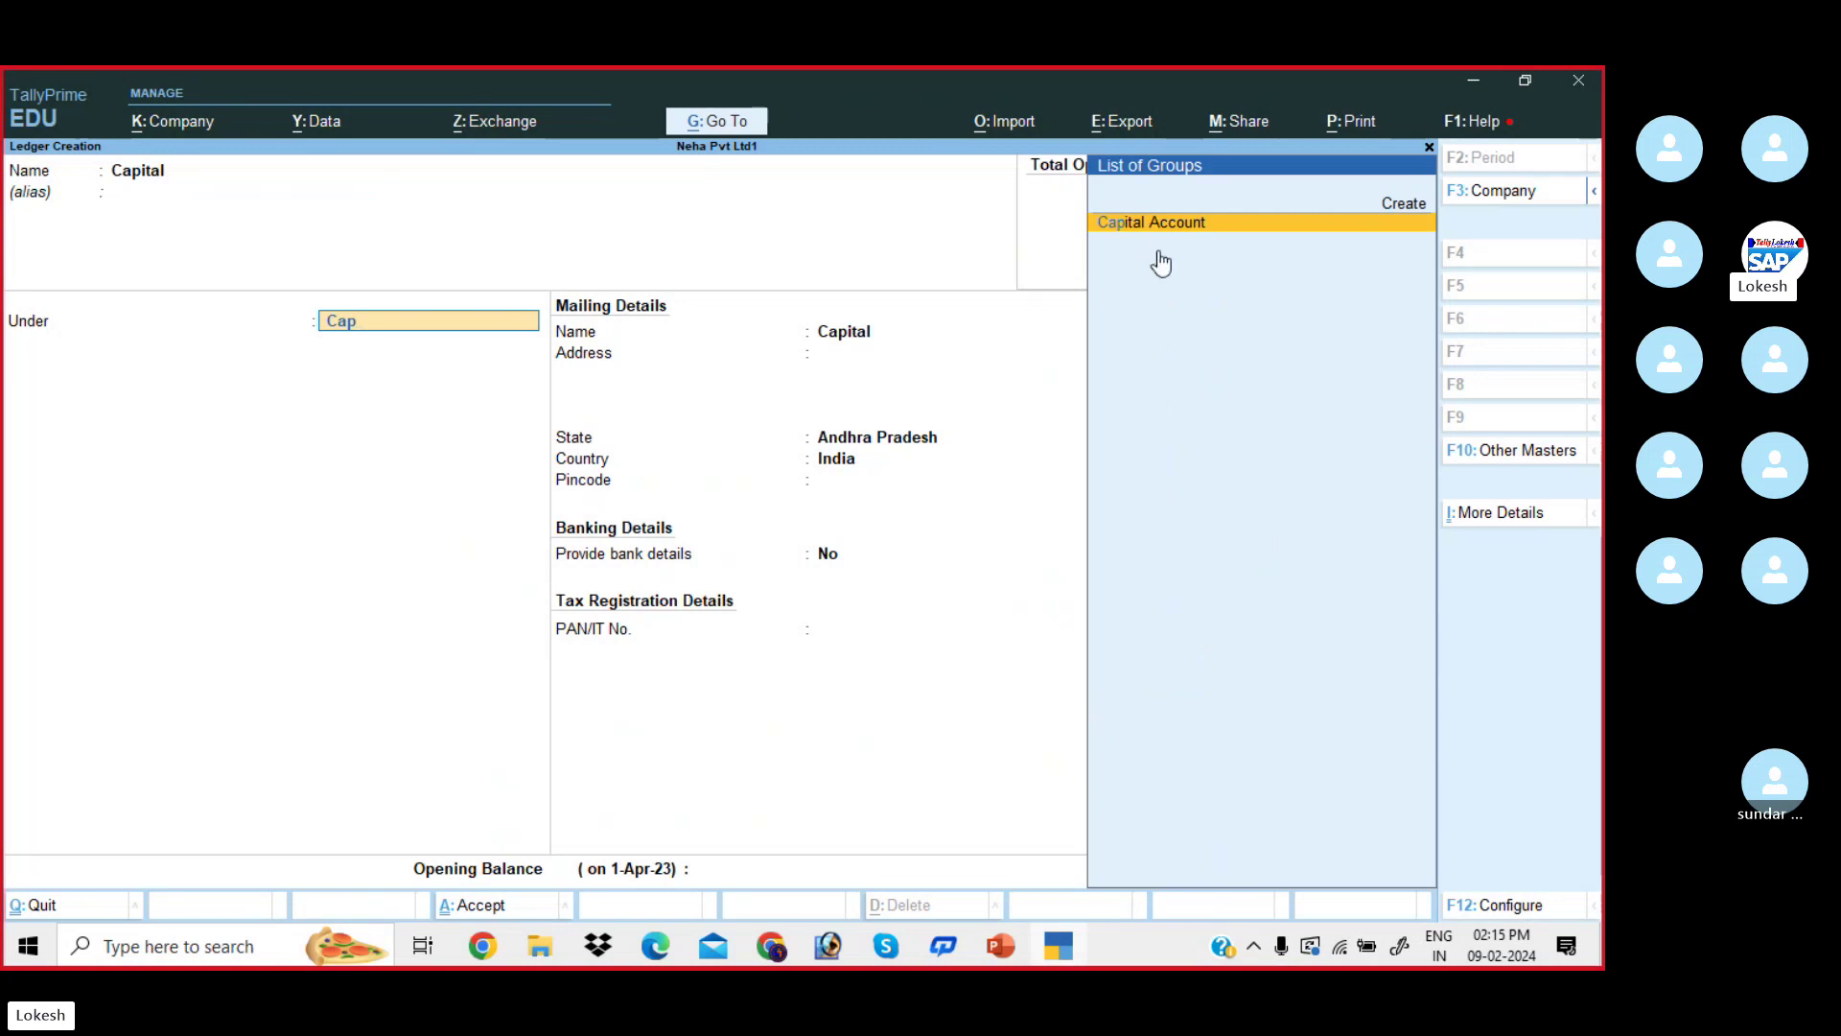
pyautogui.press('Return')
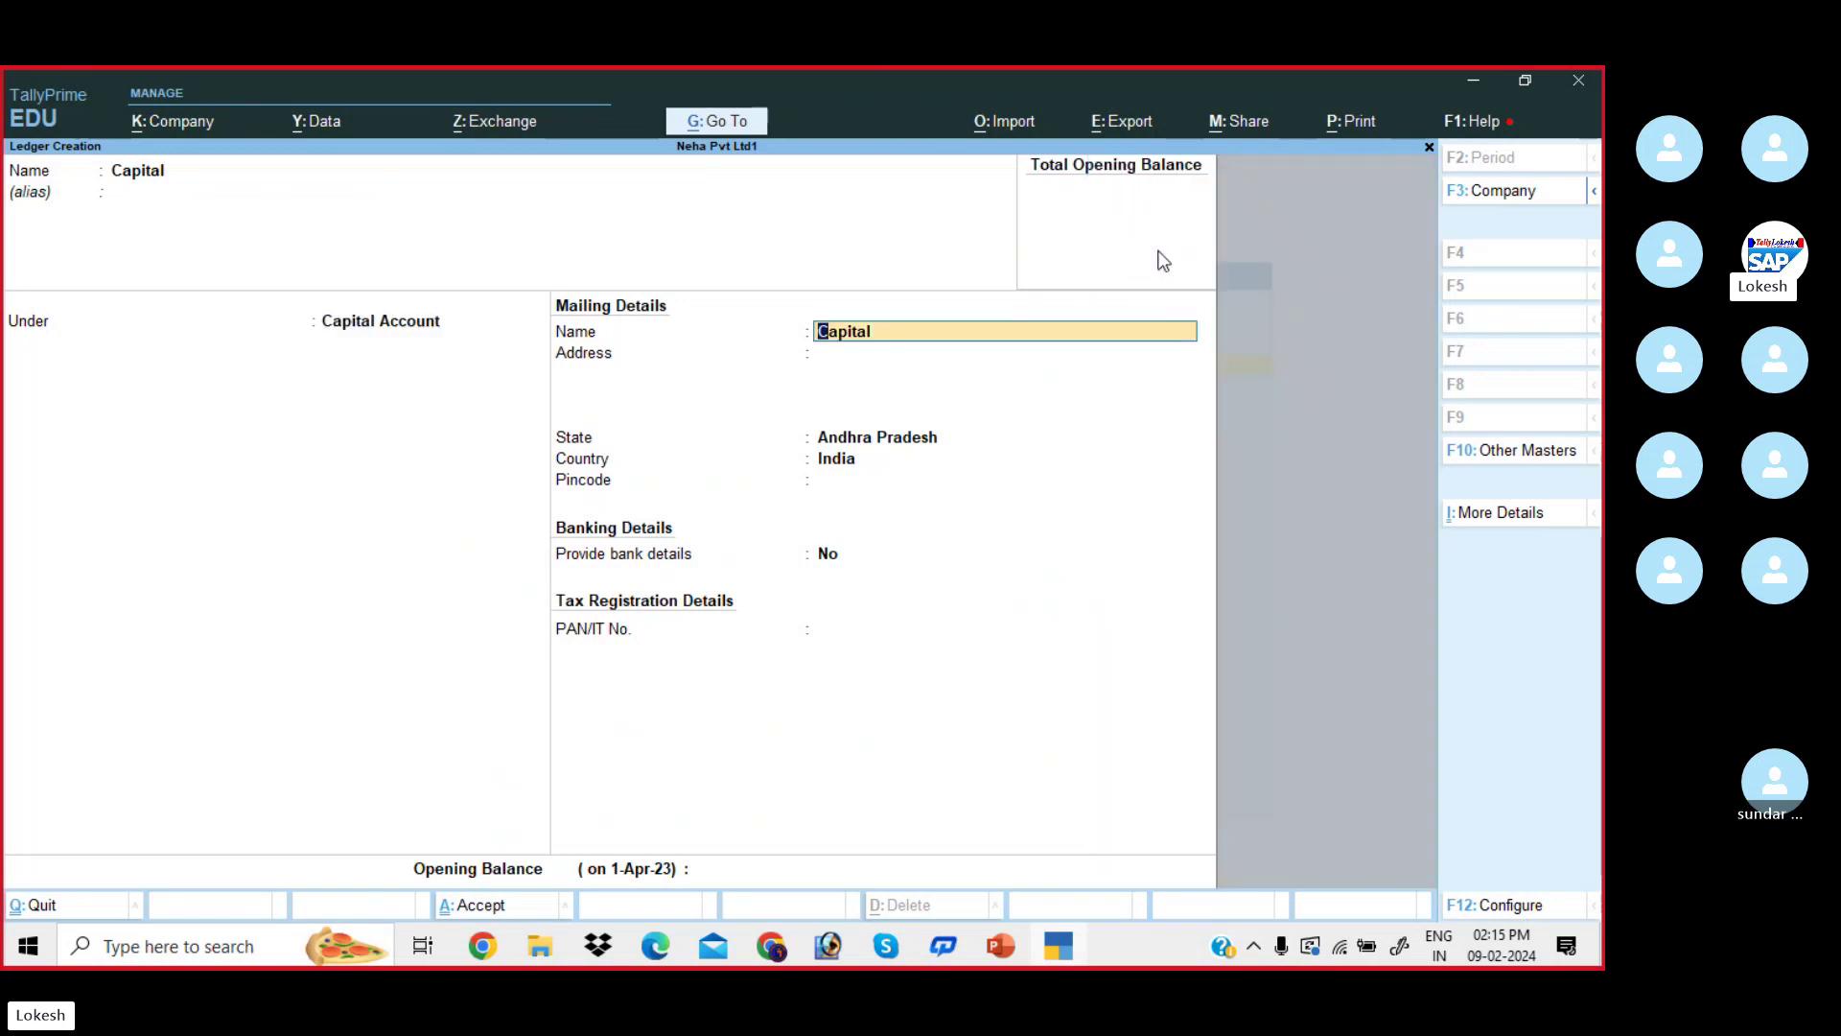
pyautogui.press('Return')
pyautogui.press('Return')
pyautogui.press('Return')
pyautogui.press('Return')
pyautogui.press('Return')
pyautogui.press('Return')
pyautogui.press('Return')
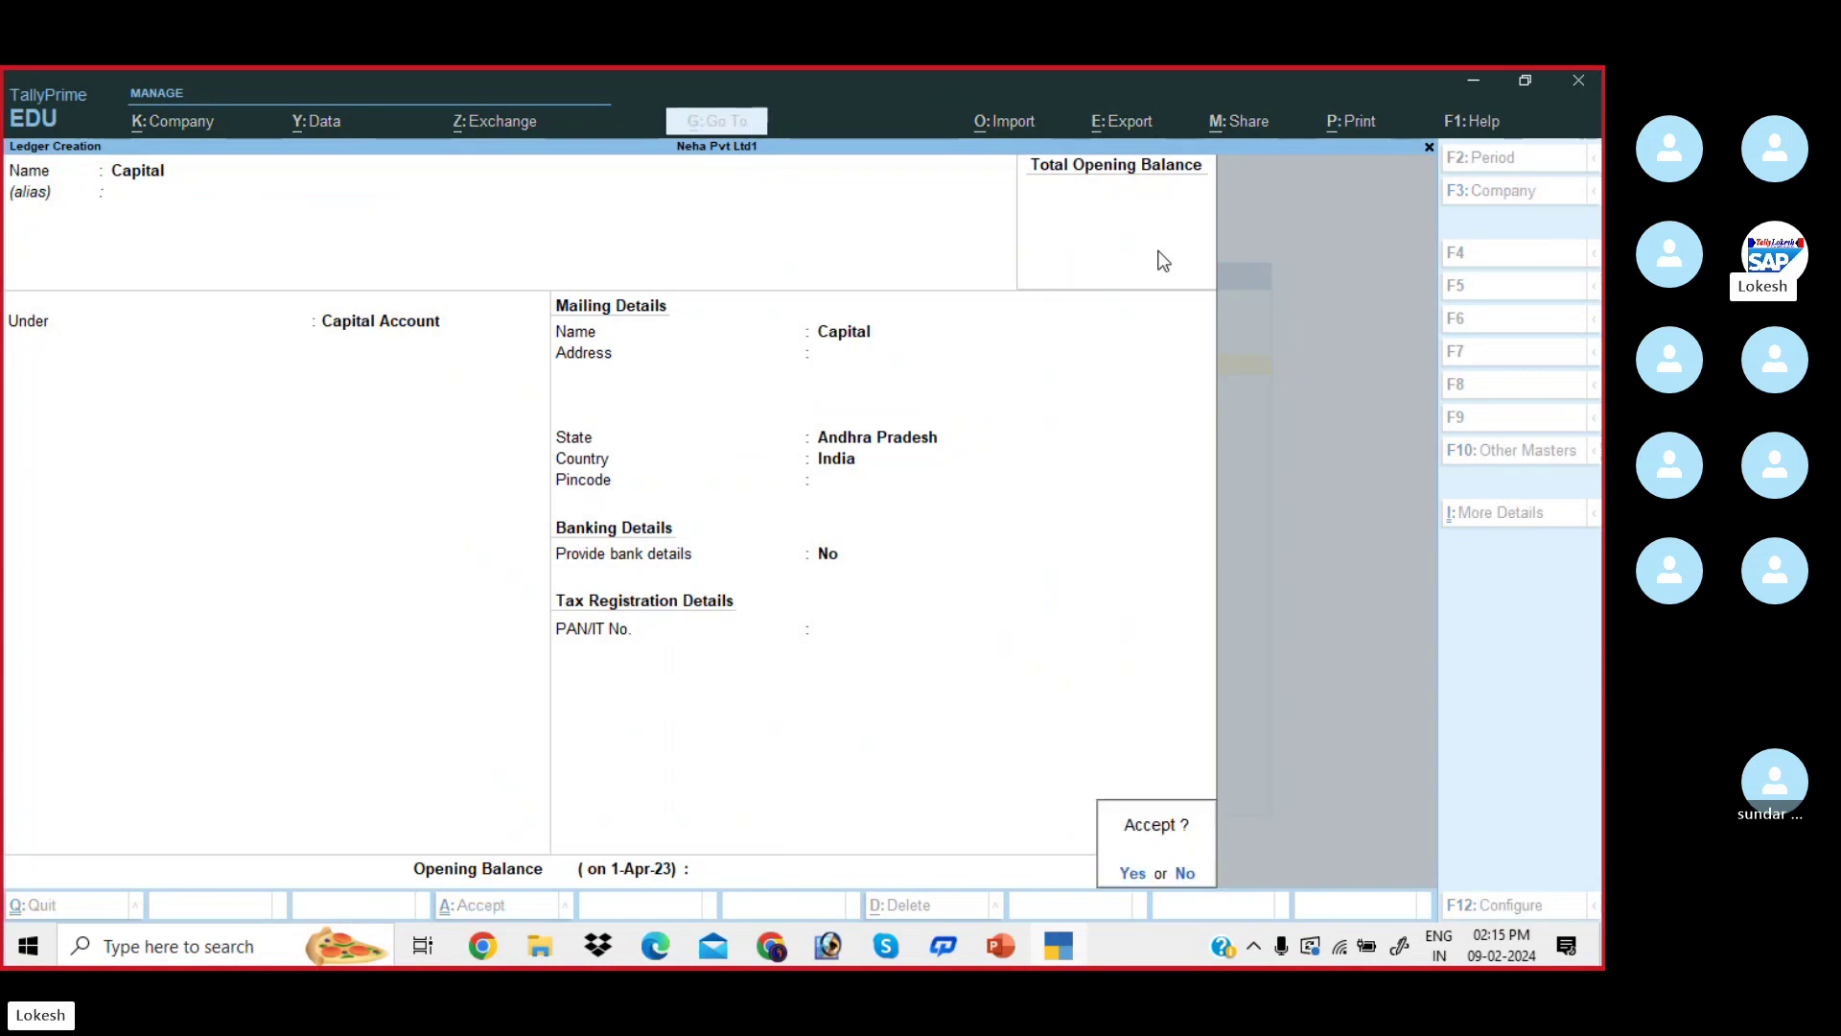
pyautogui.press('Return')
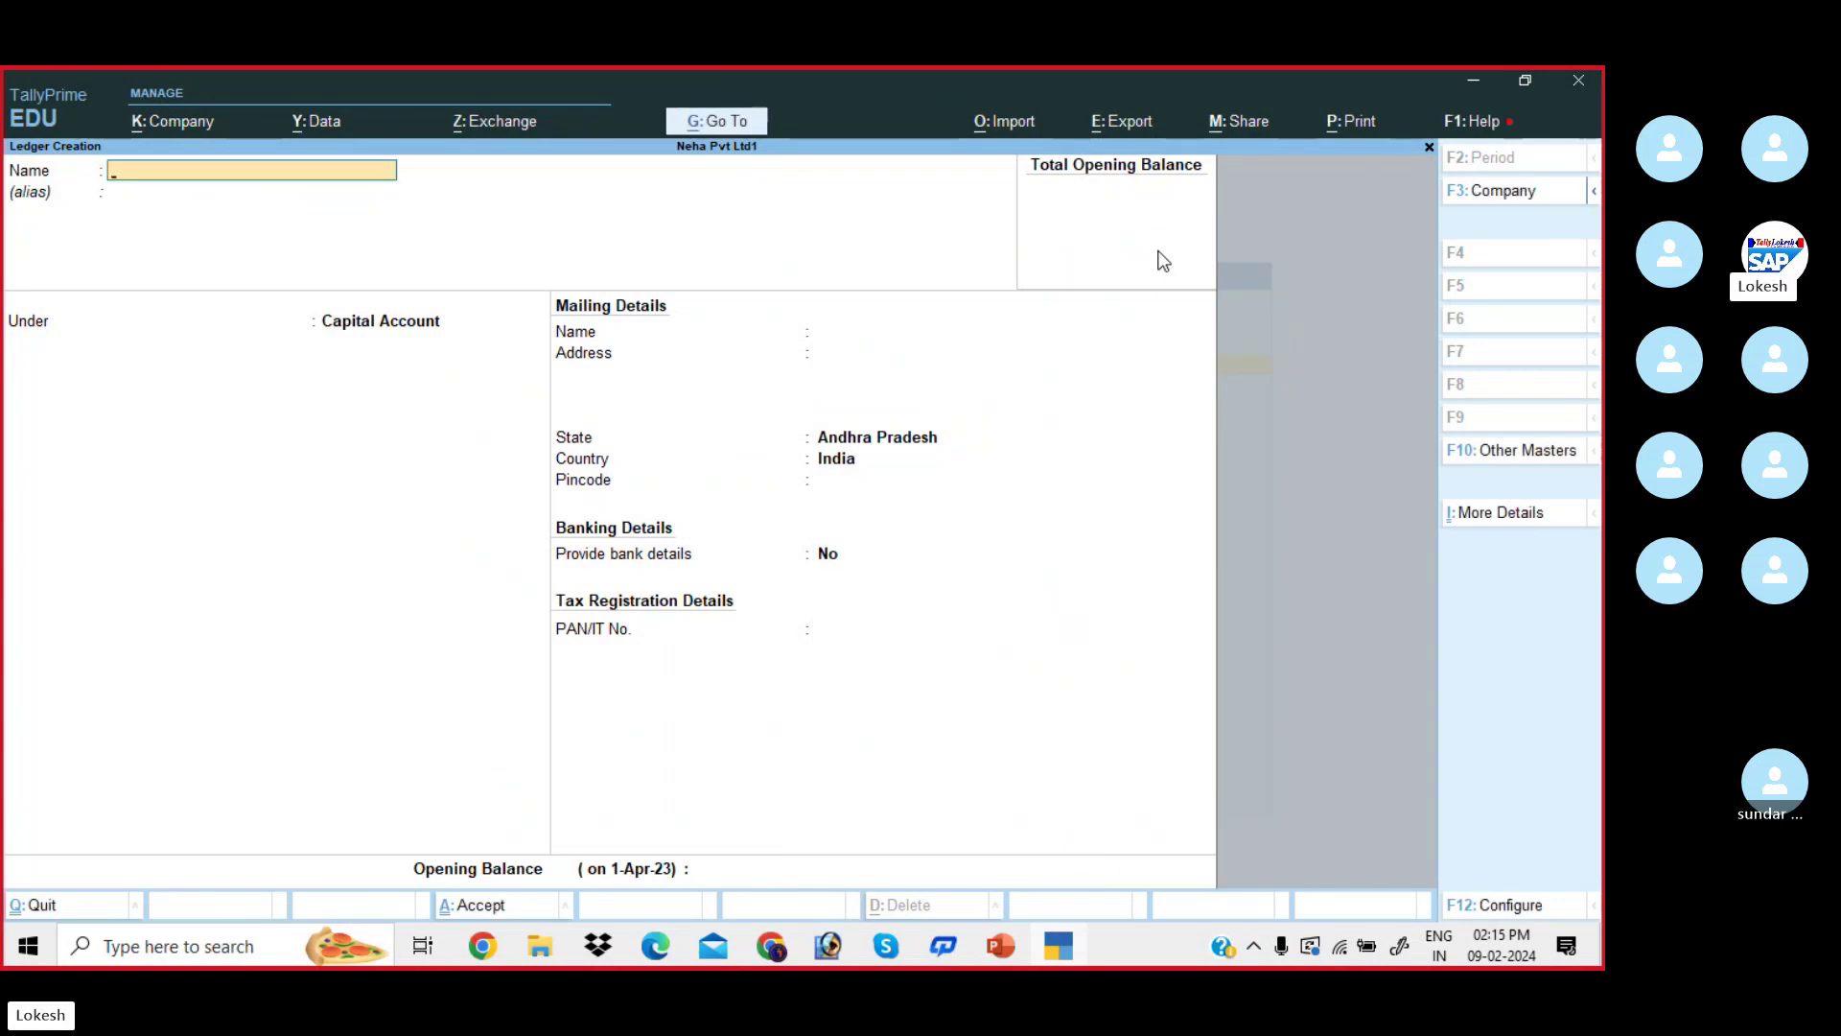
# - Create a Purchase ledger under Purchase Accounts with ledger type Not Applicable
pyautogui.hotkey('alt', 'Tab')
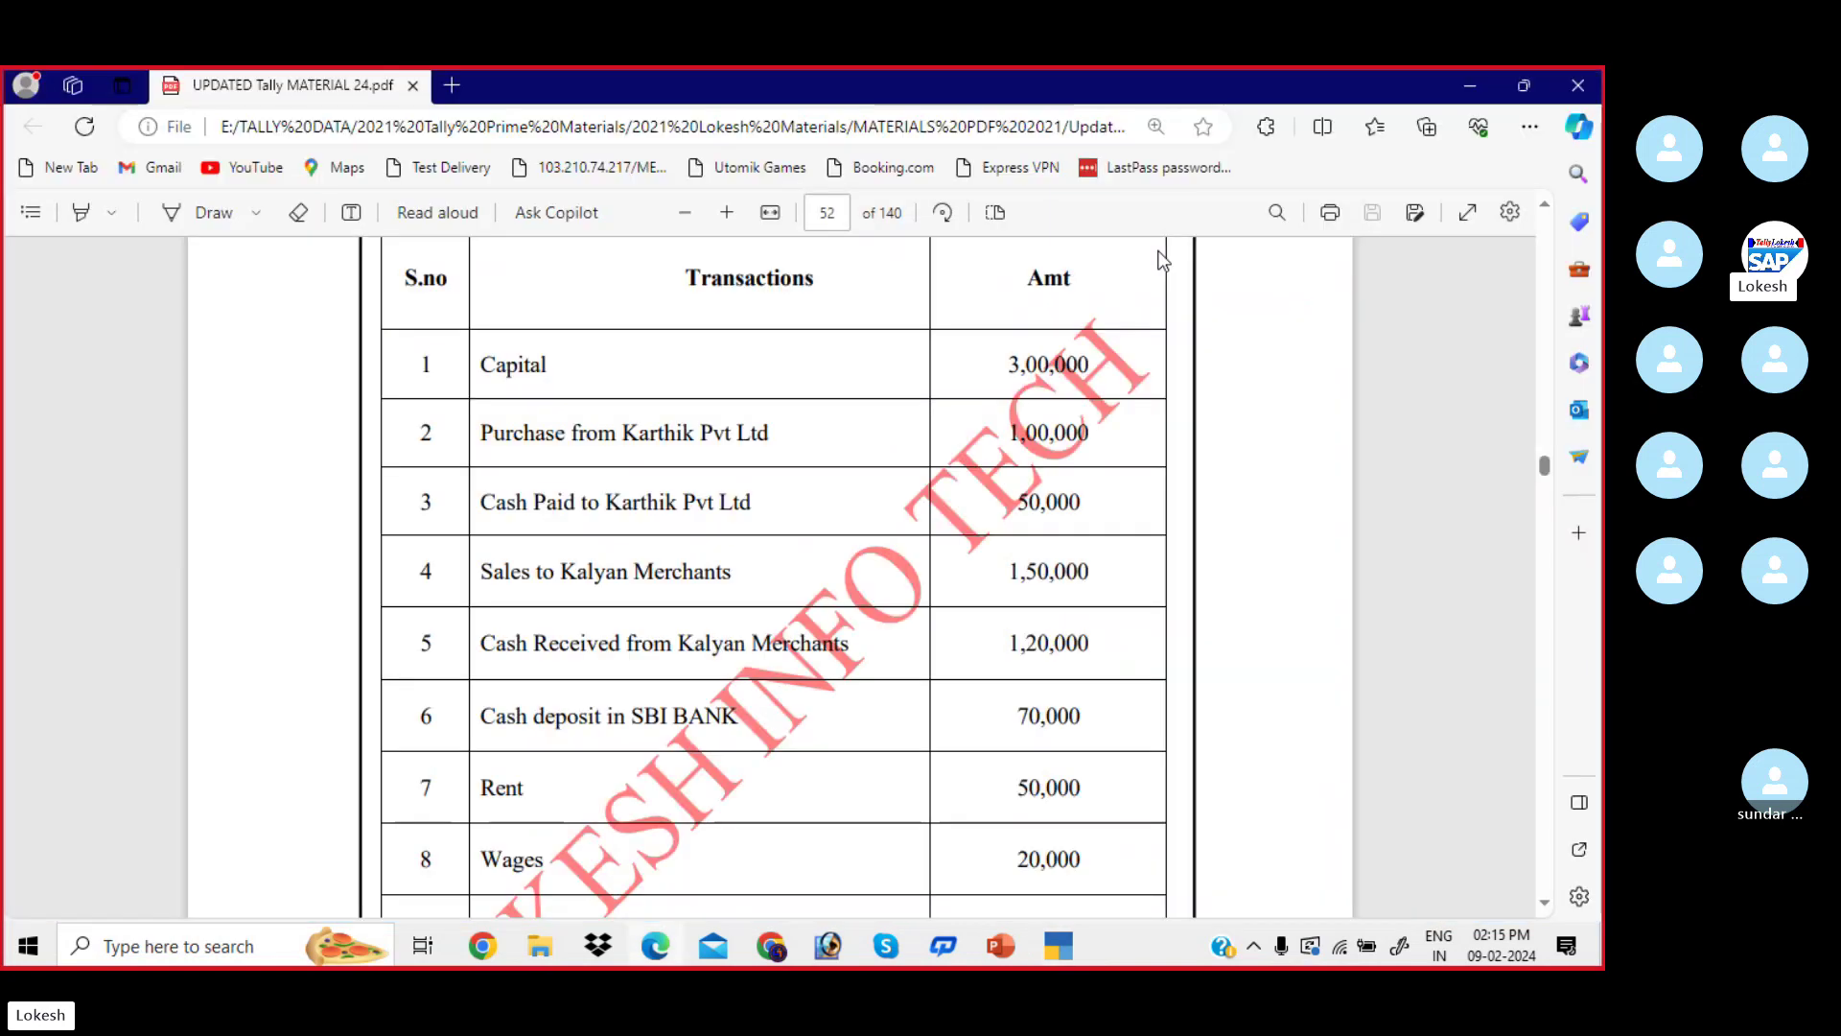
pyautogui.hotkey('alt', 'Tab')
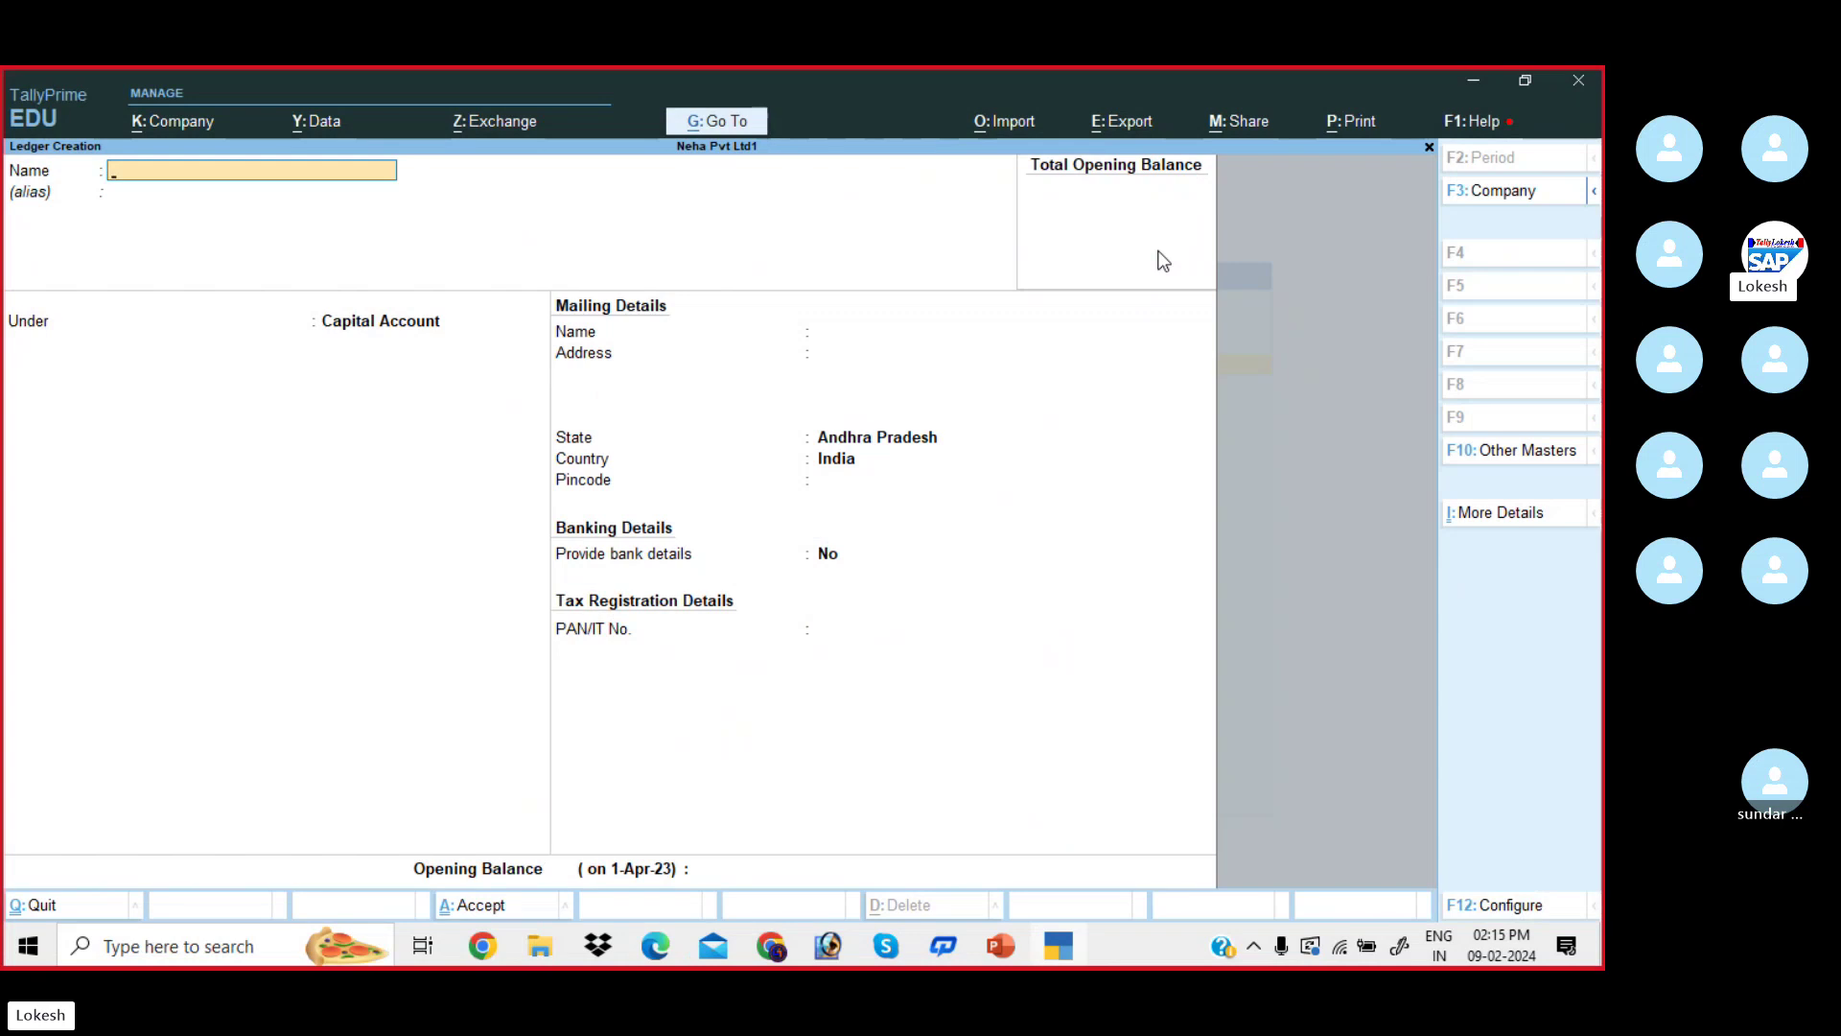
pyautogui.write('Purchase')
pyautogui.press('Return')
pyautogui.press('Return')
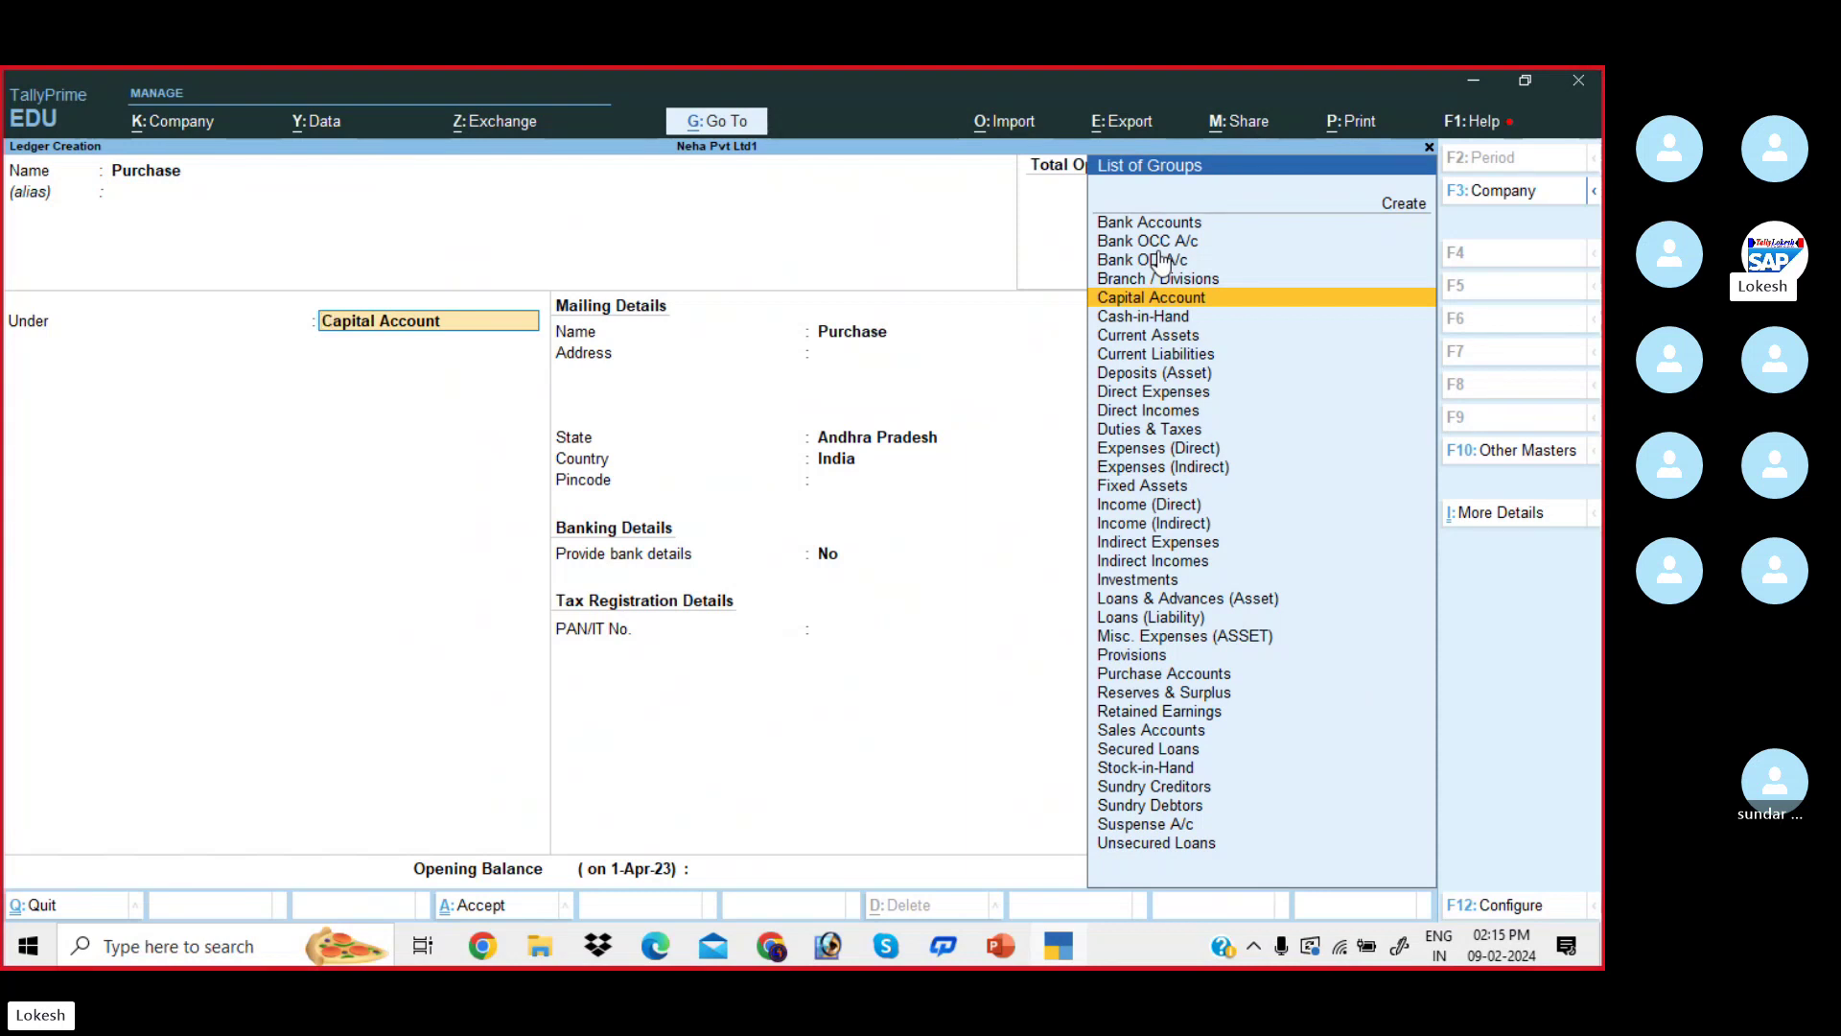
pyautogui.write('Pur')
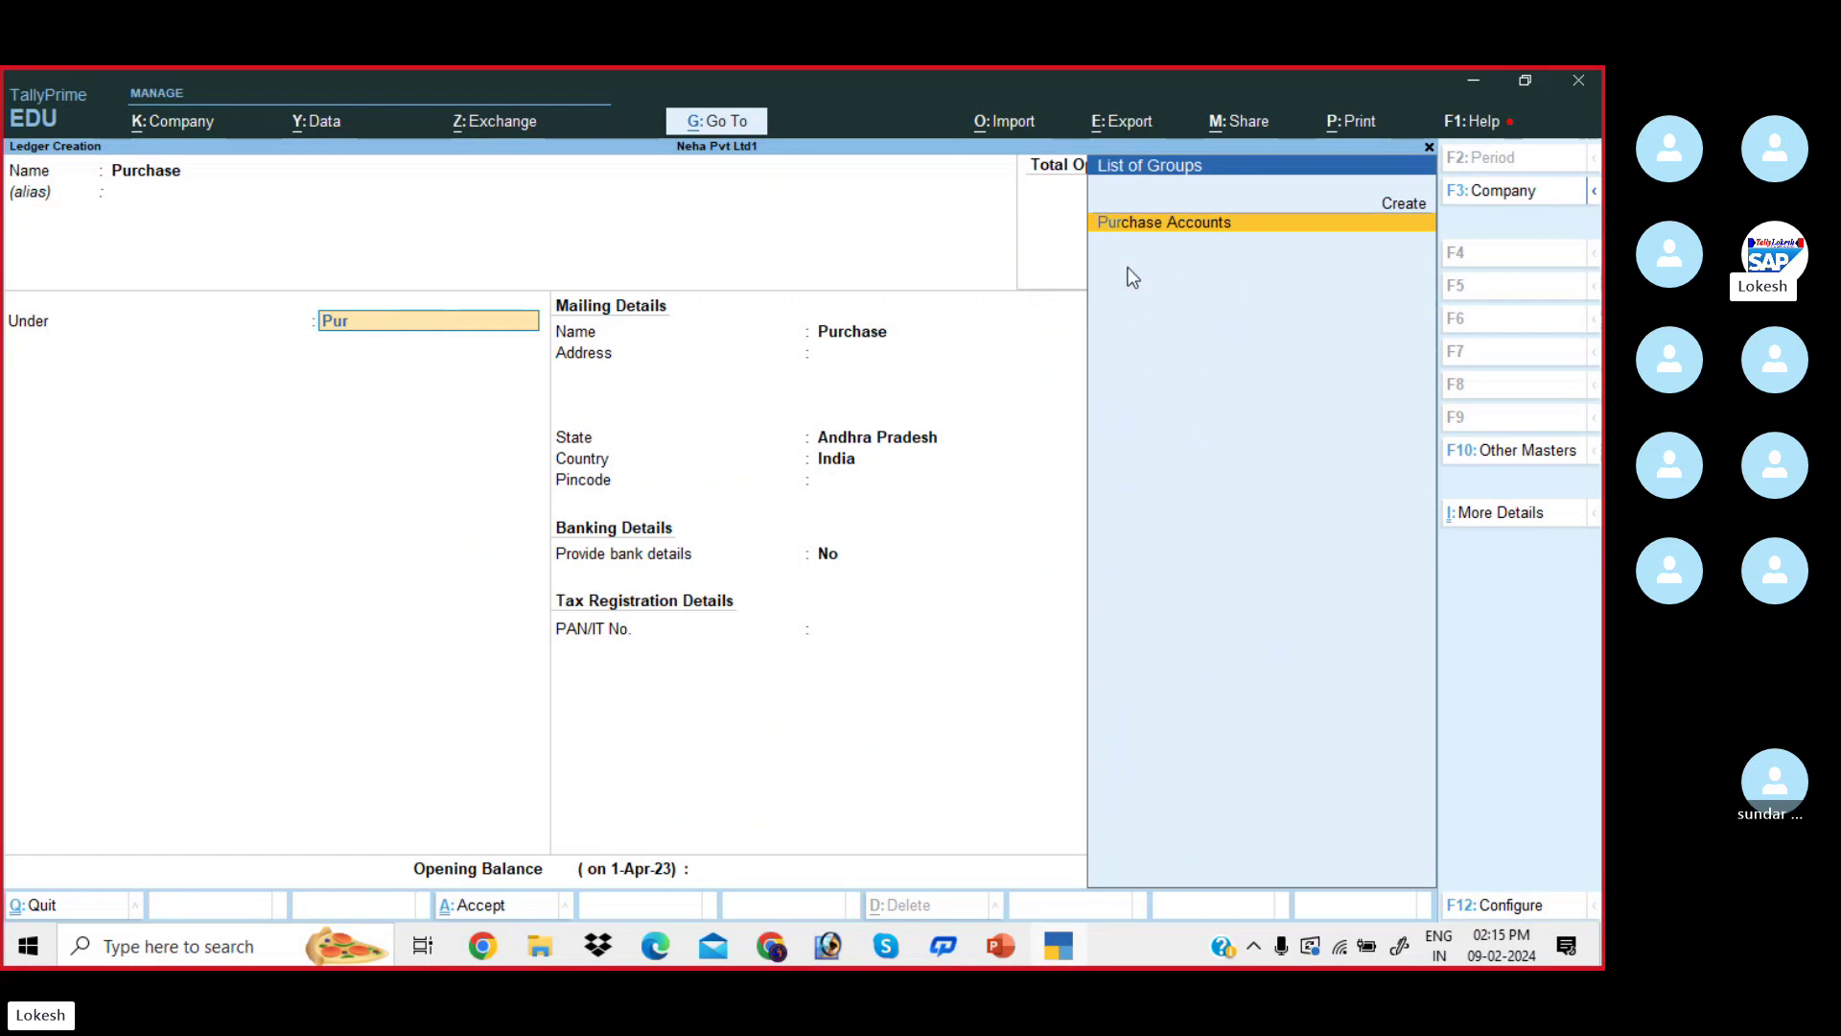
pyautogui.click(1203, 236)
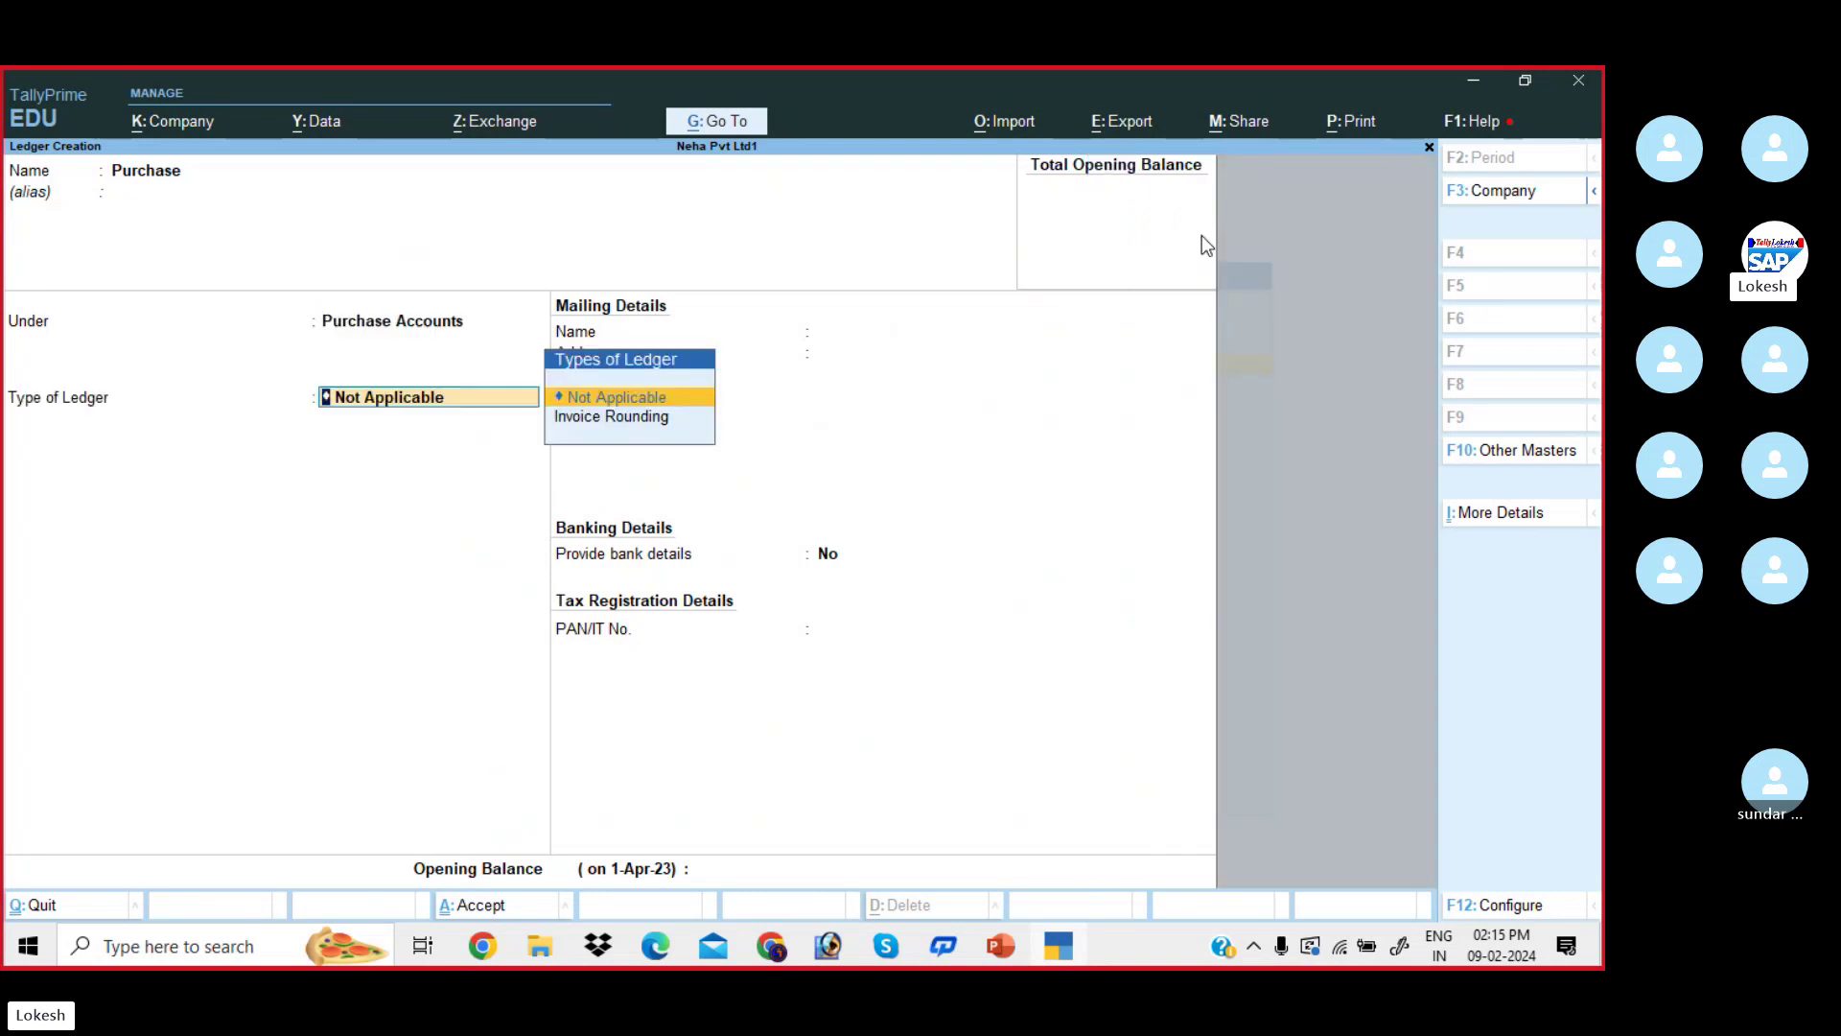
pyautogui.press('Return')
pyautogui.press('Return')
pyautogui.press('Return')
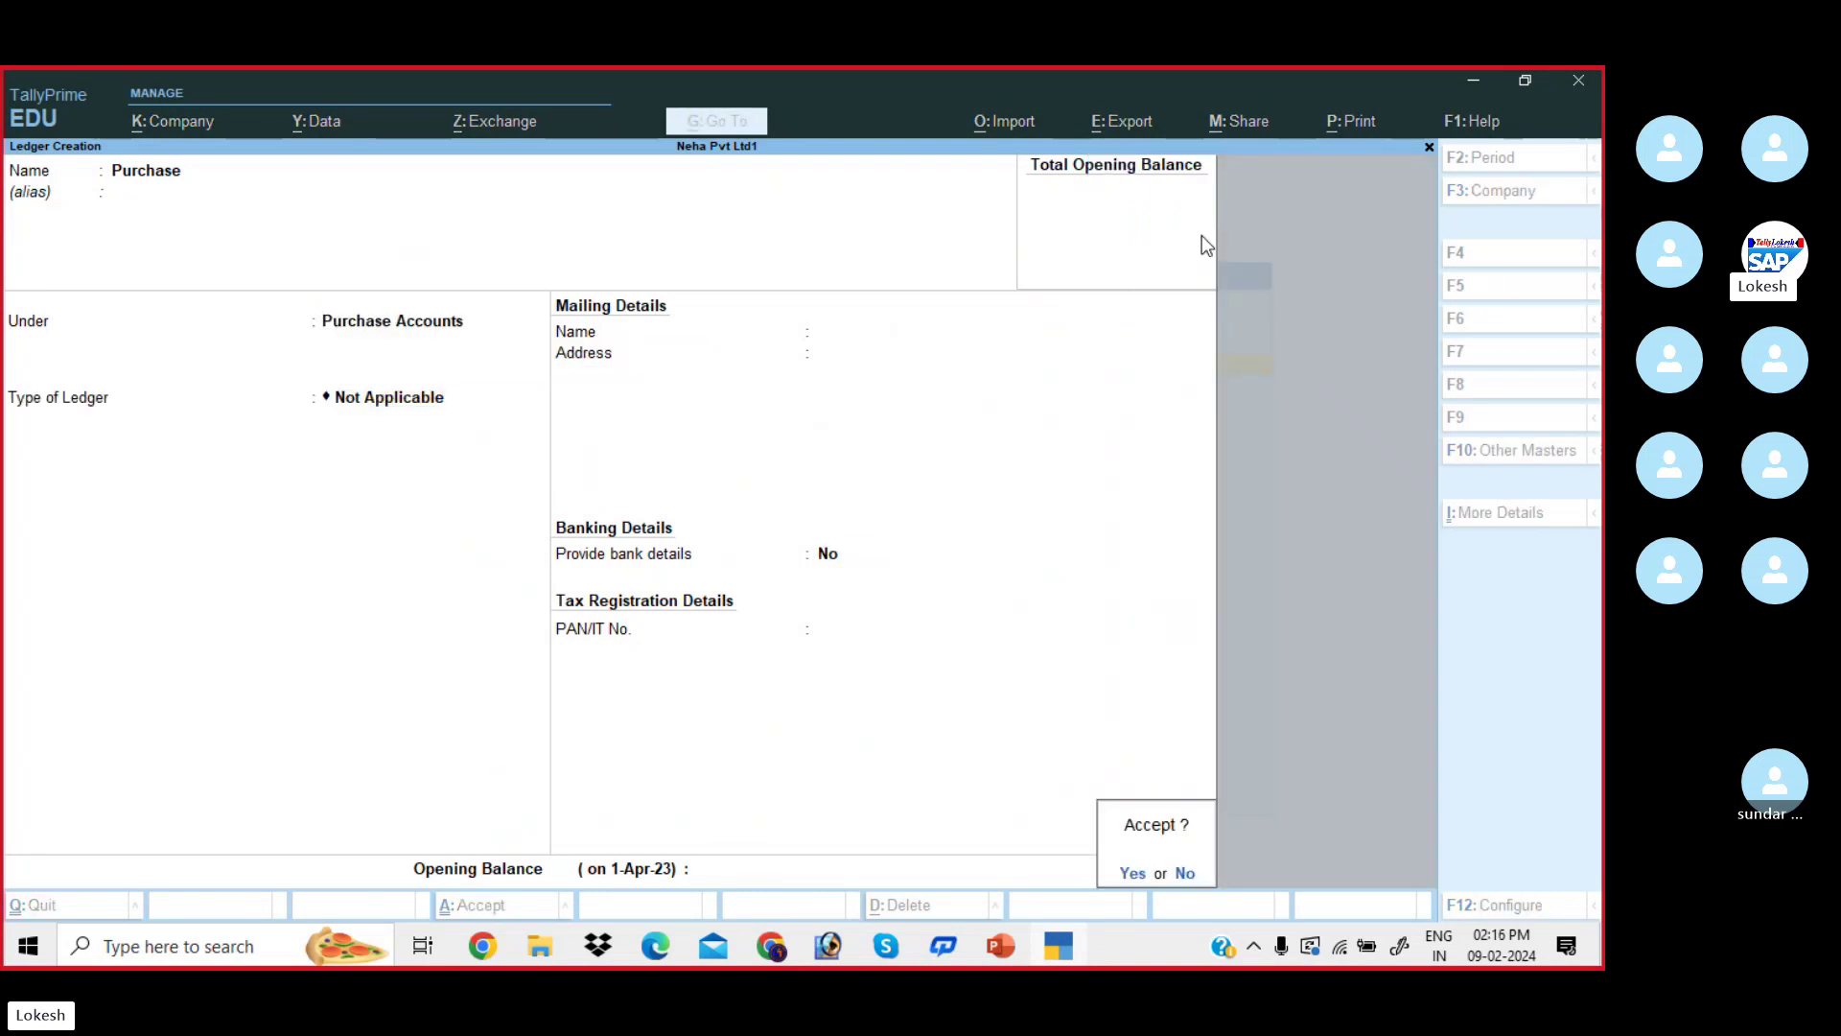
pyautogui.press('Return')
pyautogui.hotkey('alt', 'Tab')
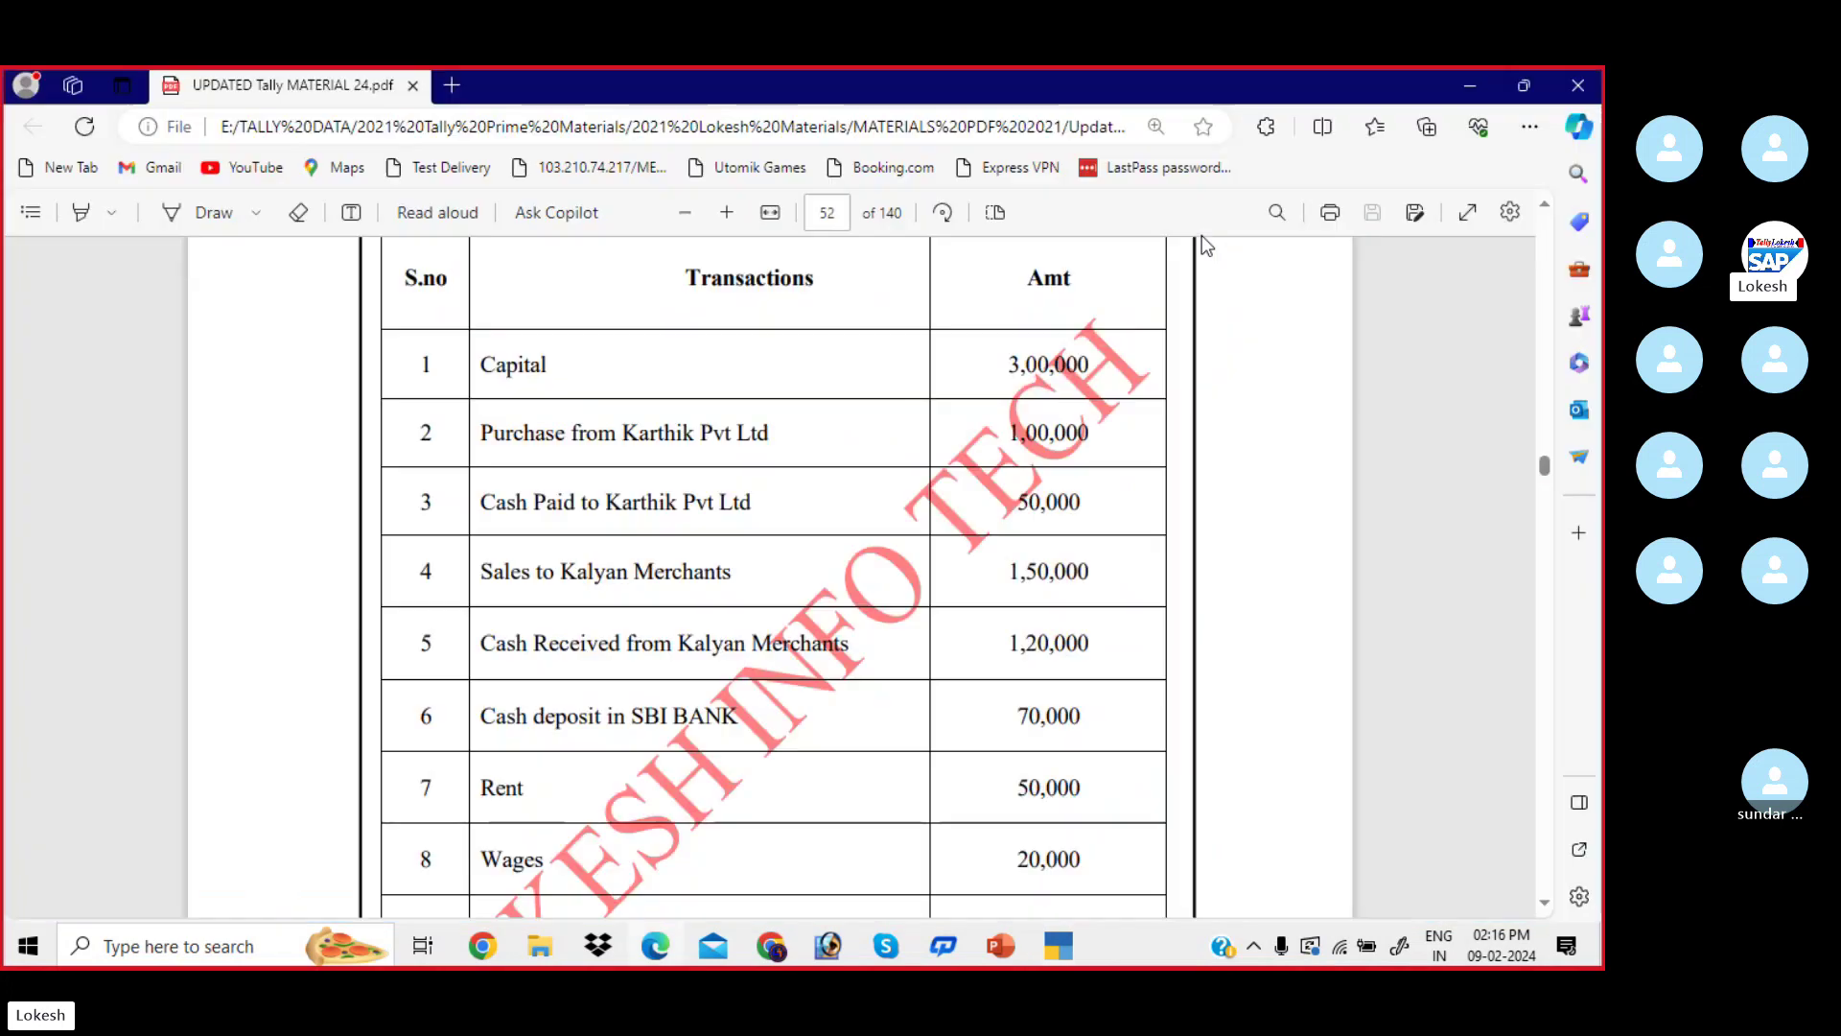
pyautogui.hotkey('alt', 'Tab')
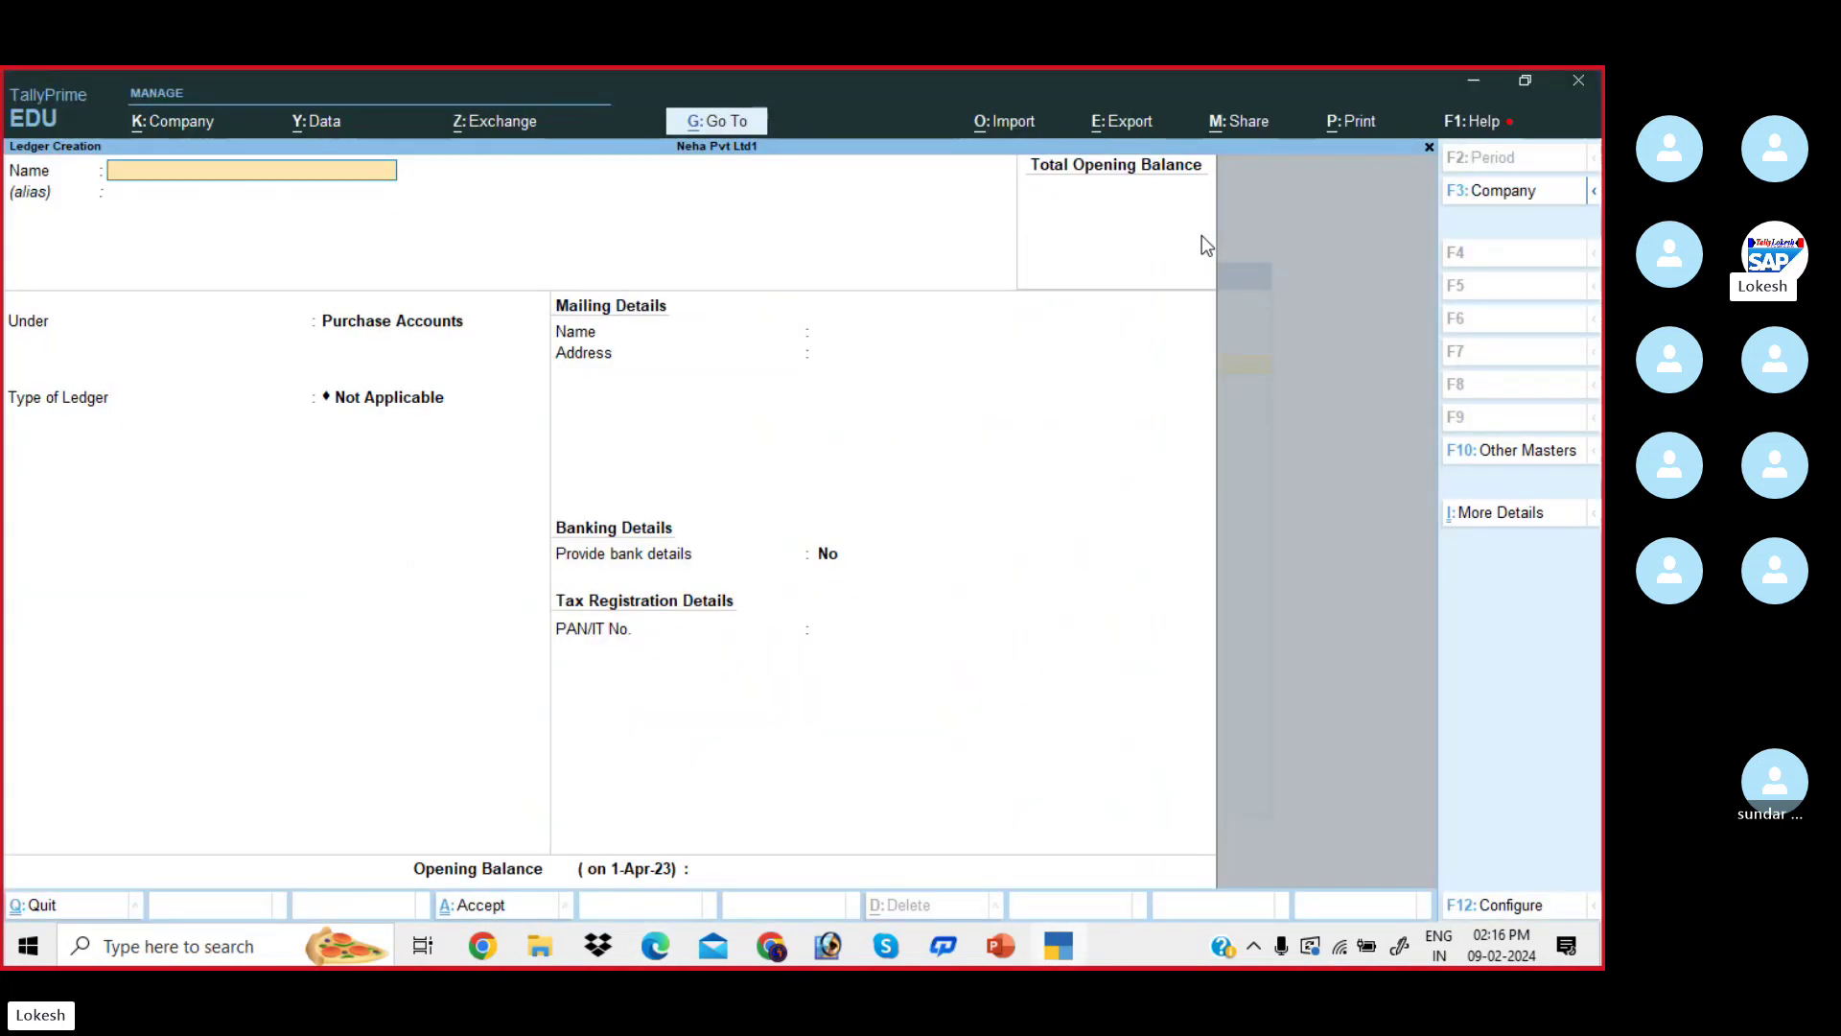
# - Create ledger Karthik Pvt Ltd under Sundry Creditors, skipping the address and bank details, then return to the PDF
pyautogui.write('Karthik Pvt Ltd')
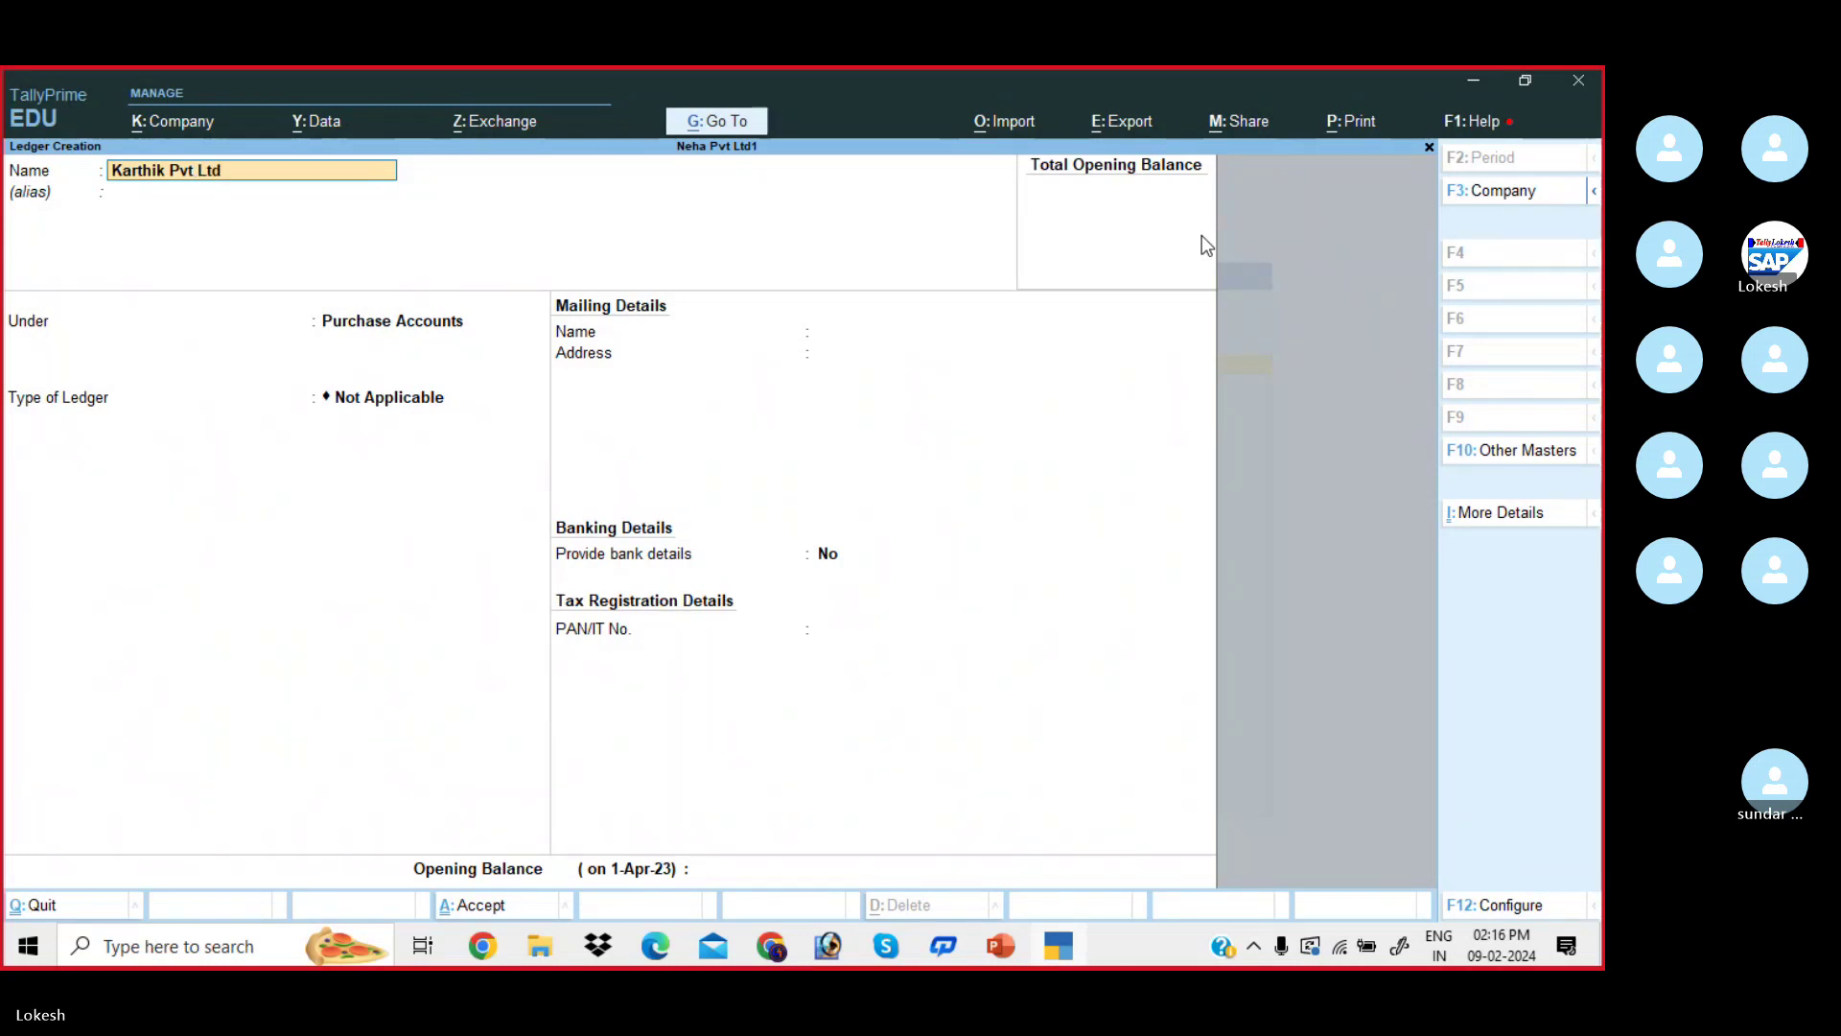
pyautogui.press('Return')
pyautogui.press('Return')
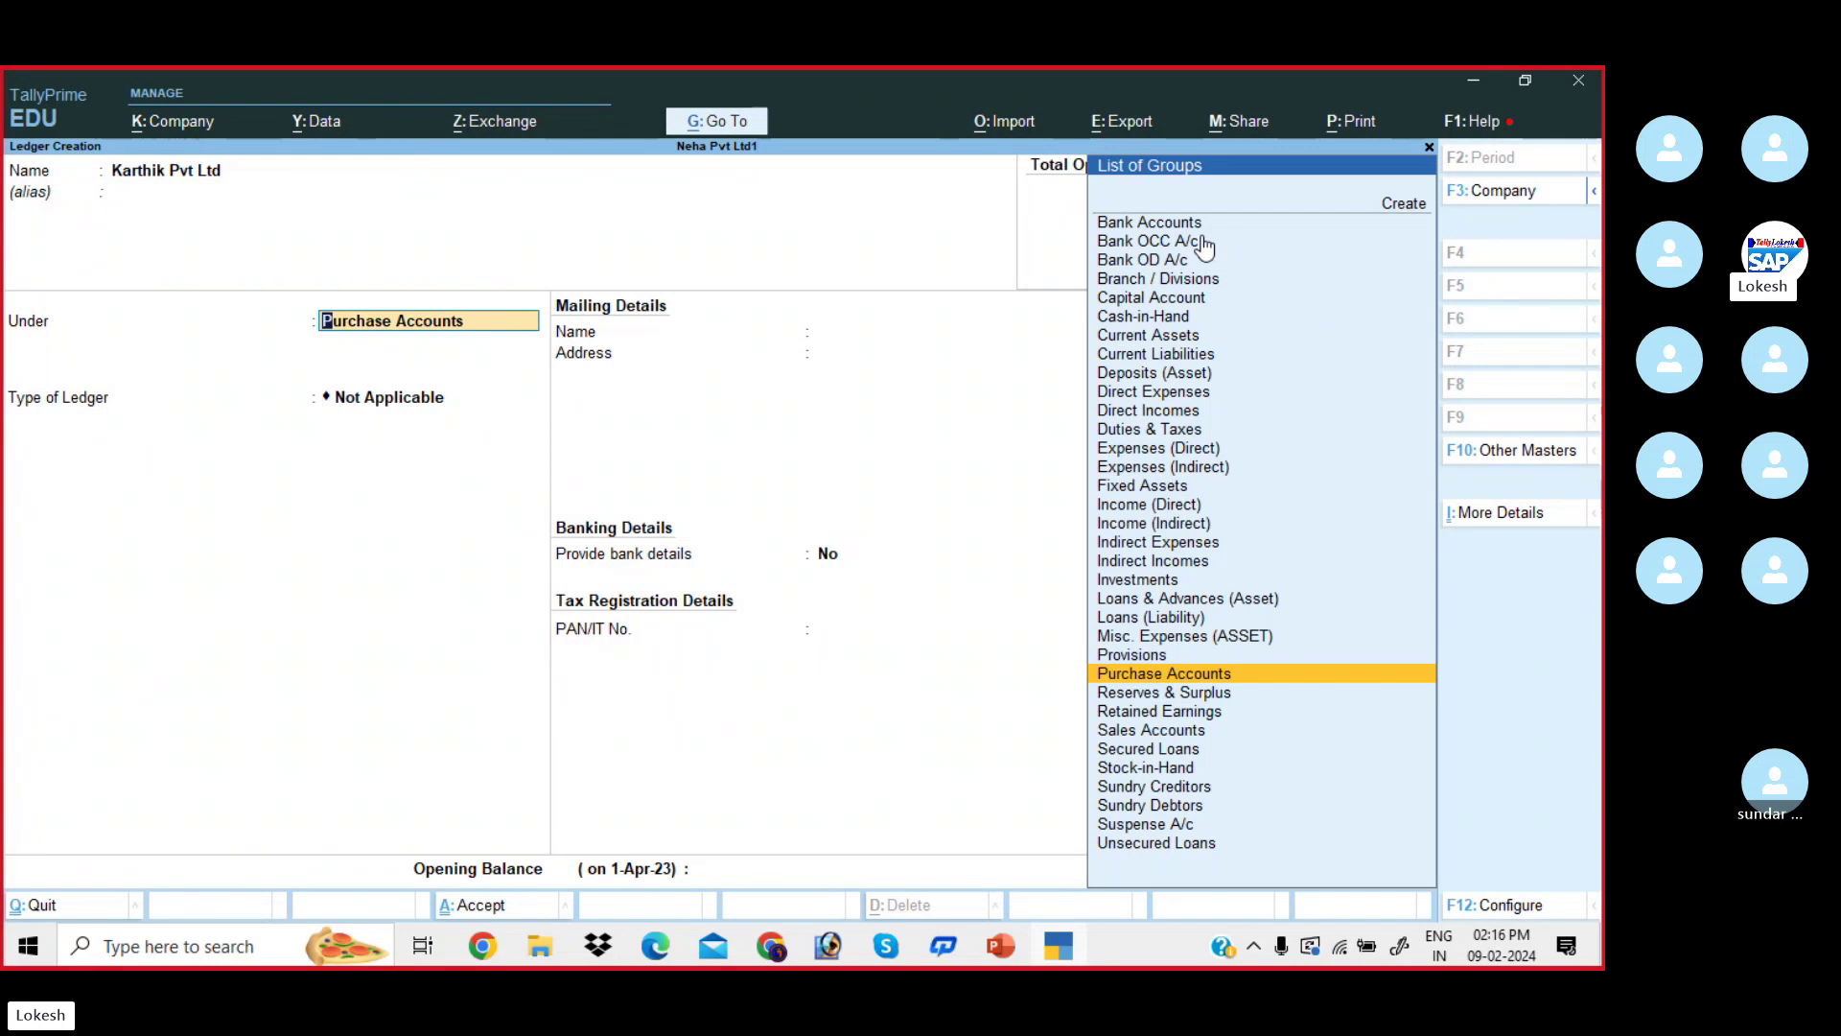
pyautogui.write('Sun')
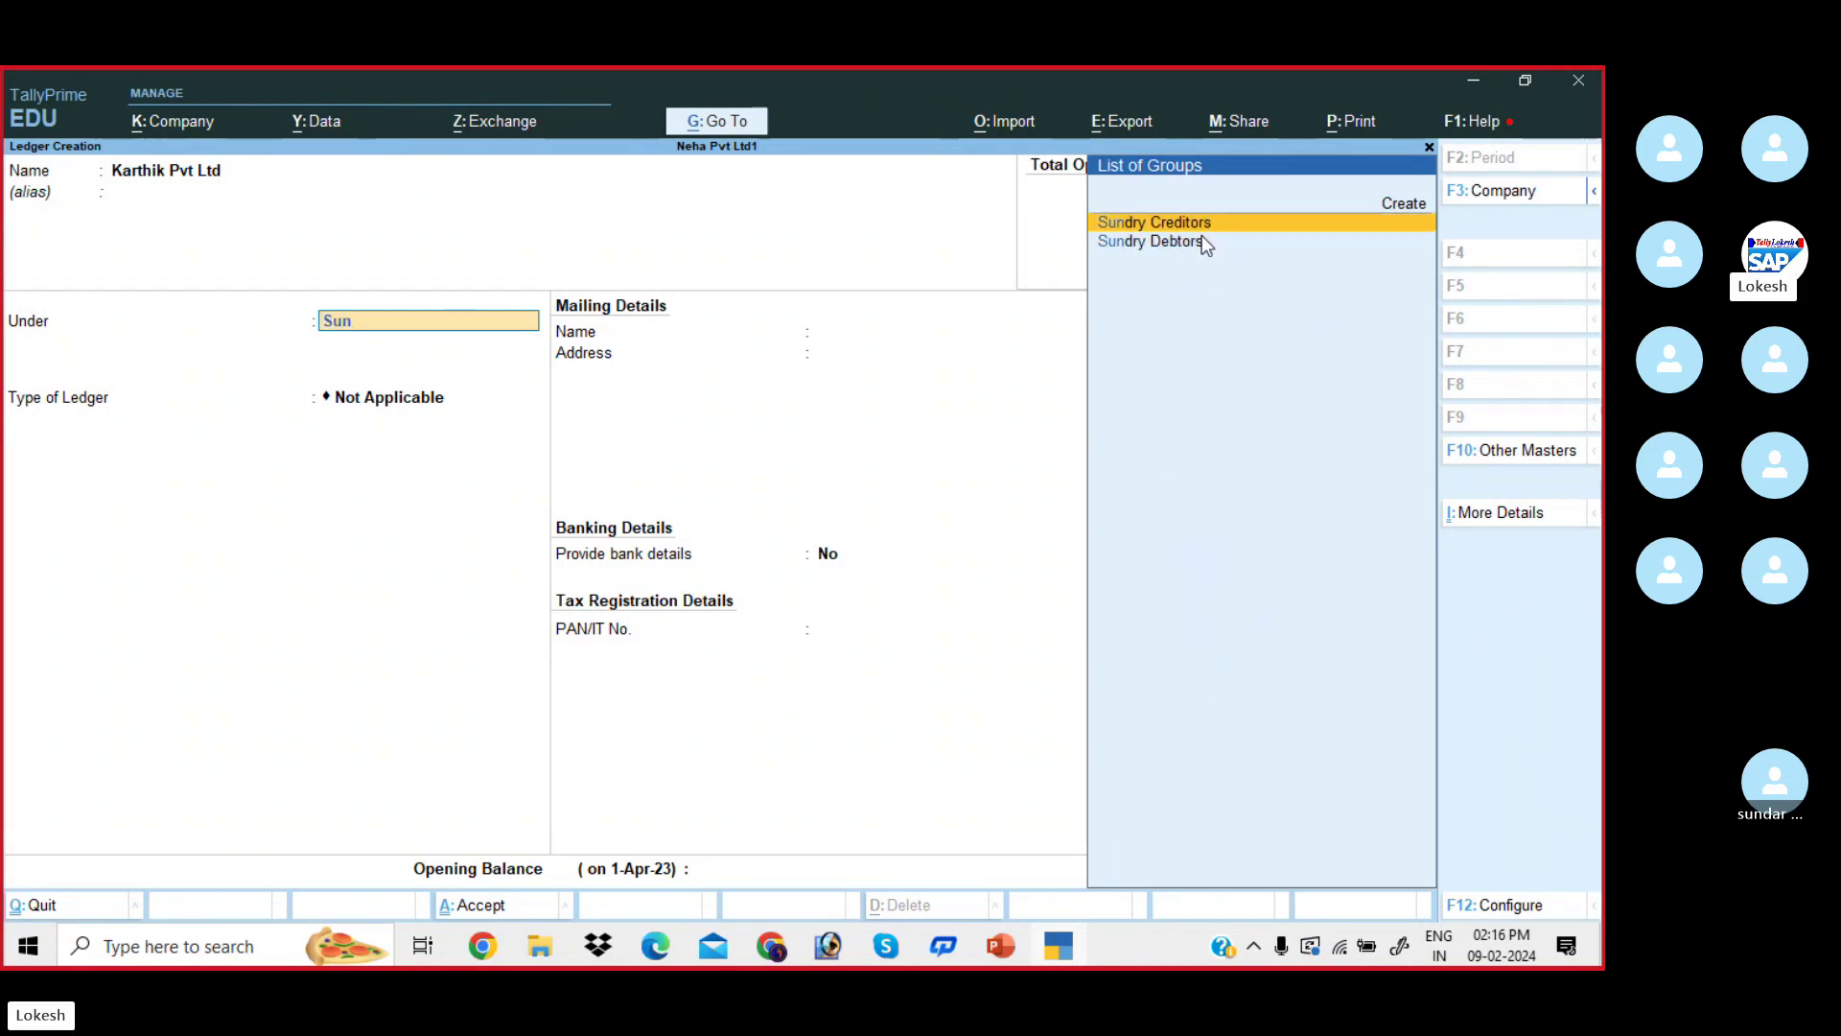
pyautogui.press('Return')
pyautogui.press('Return')
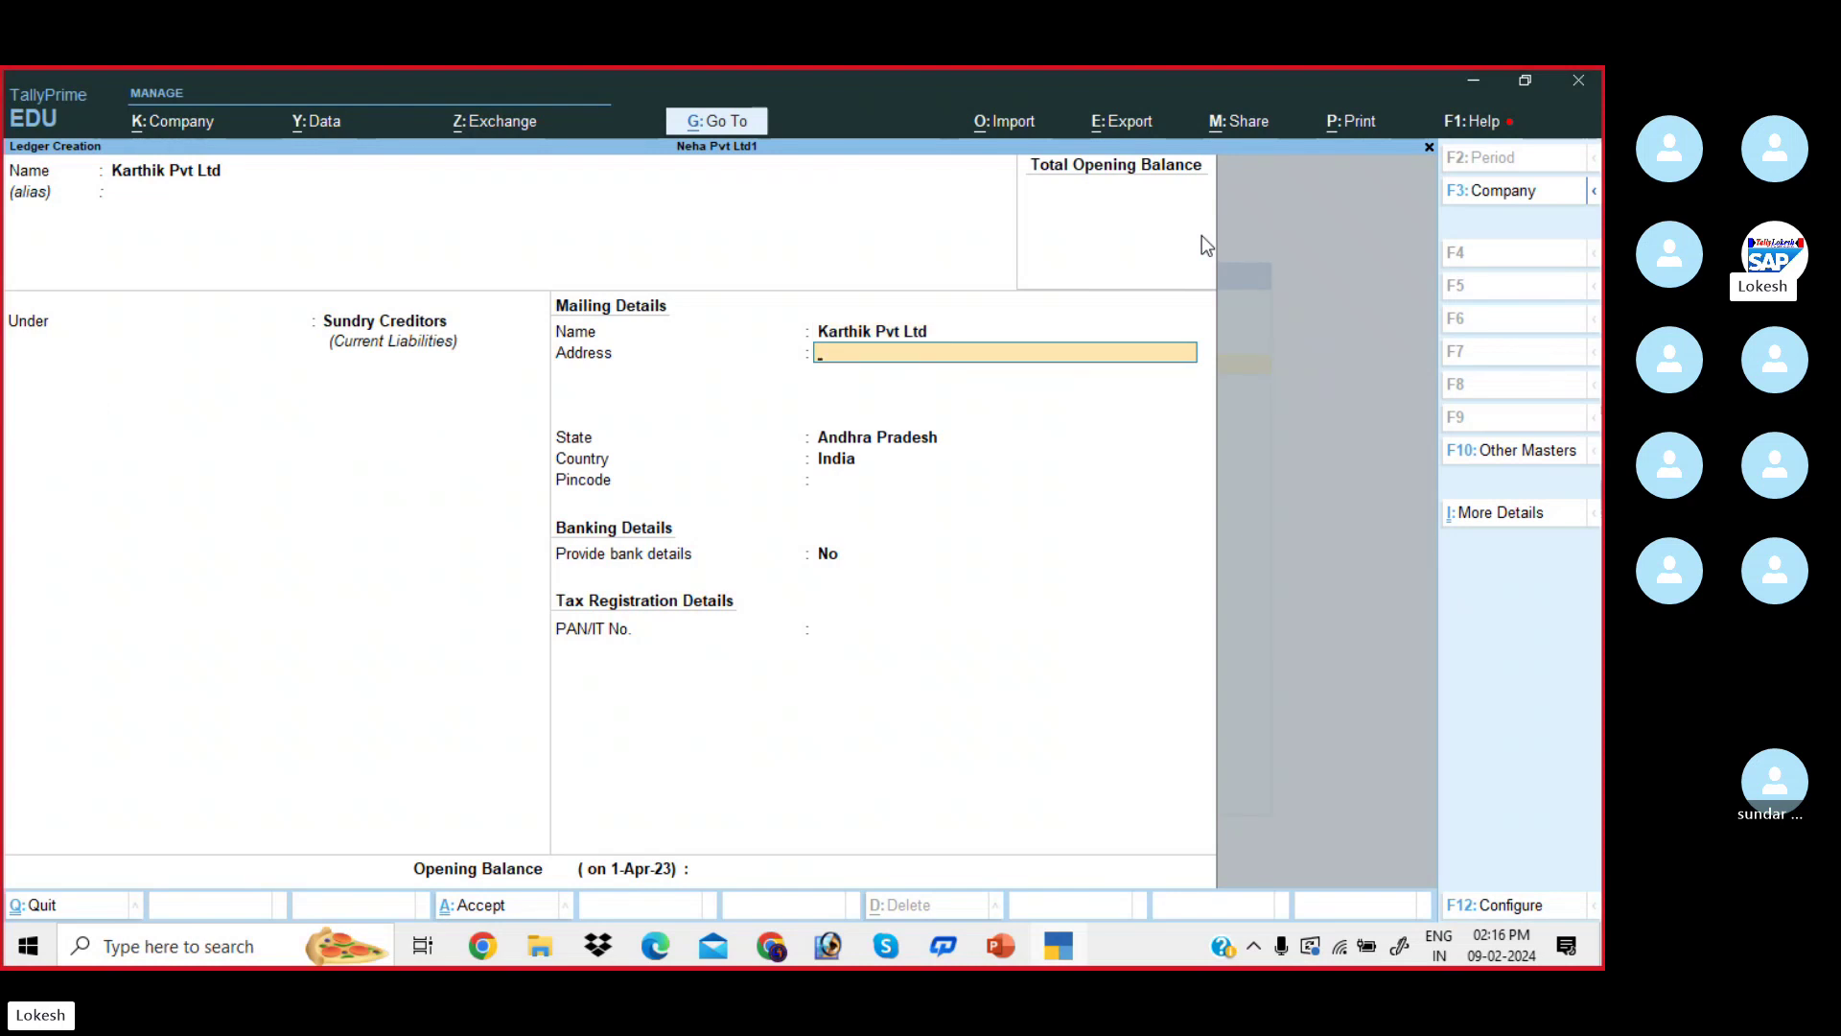
pyautogui.press('Return')
pyautogui.press('Return')
pyautogui.press('Return')
pyautogui.press('Return')
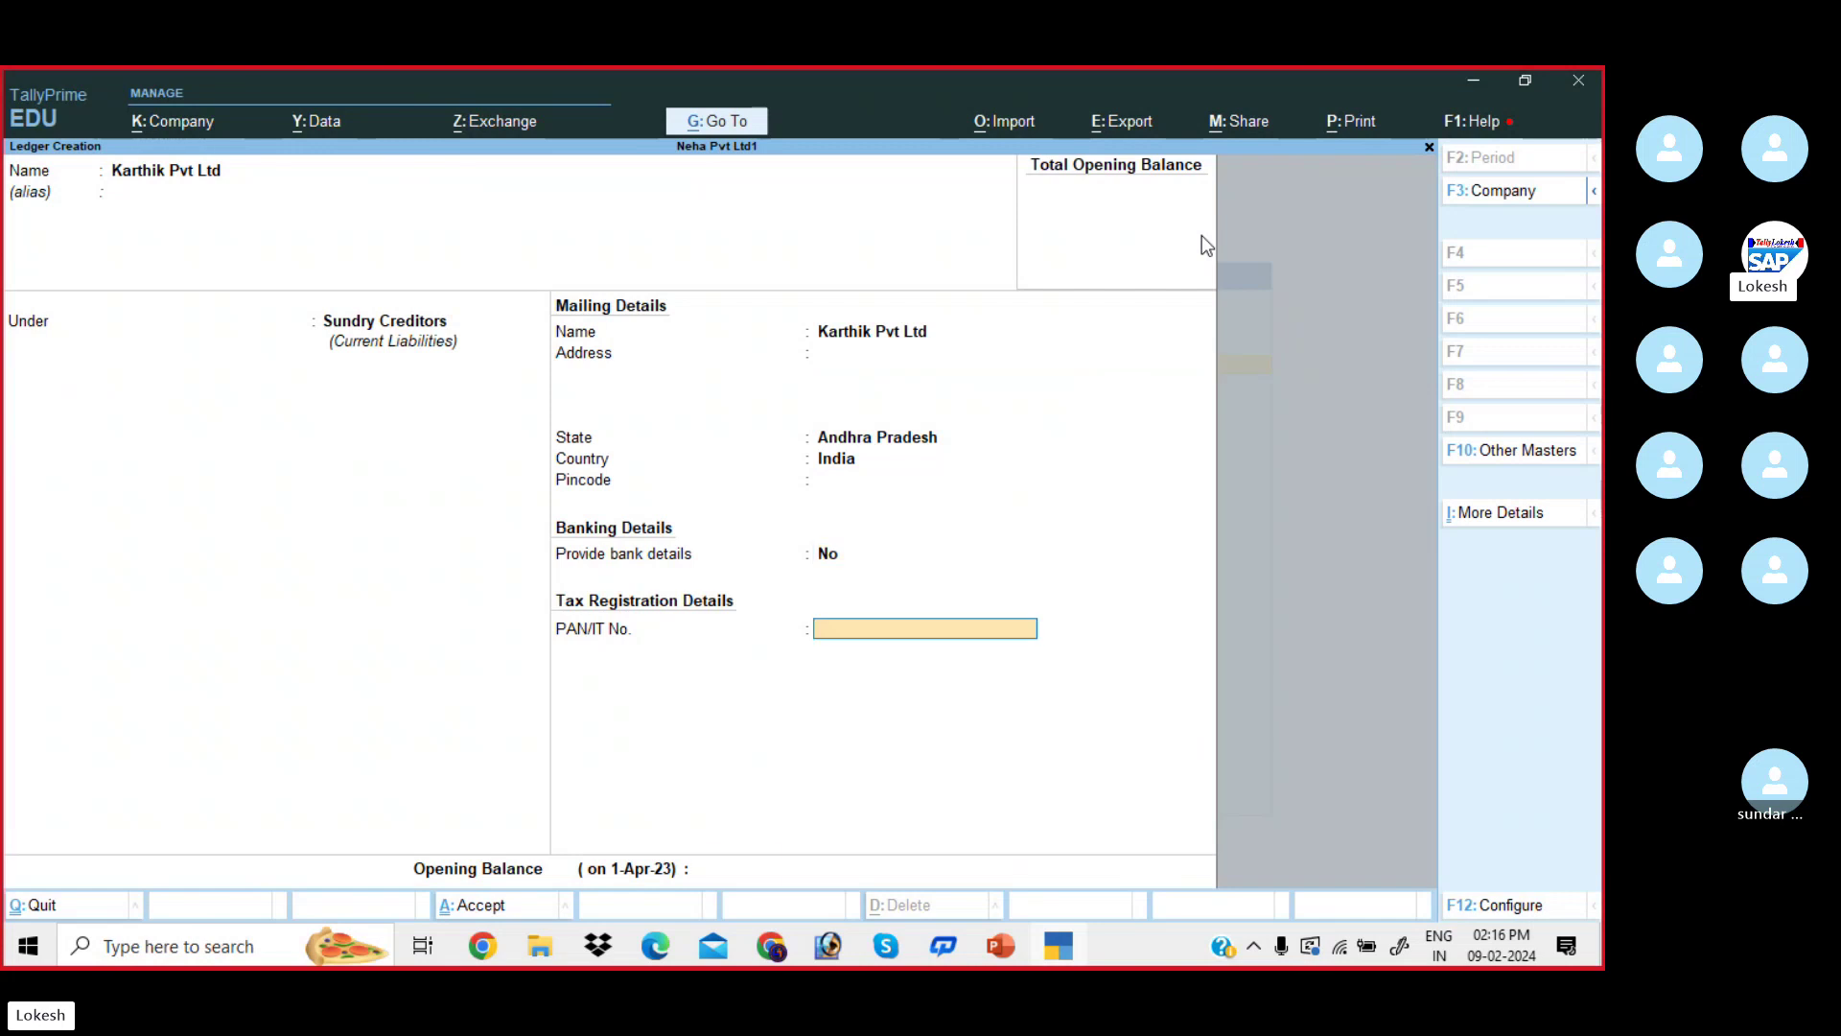
pyautogui.press('Return')
pyautogui.press('Return')
pyautogui.press('Return')
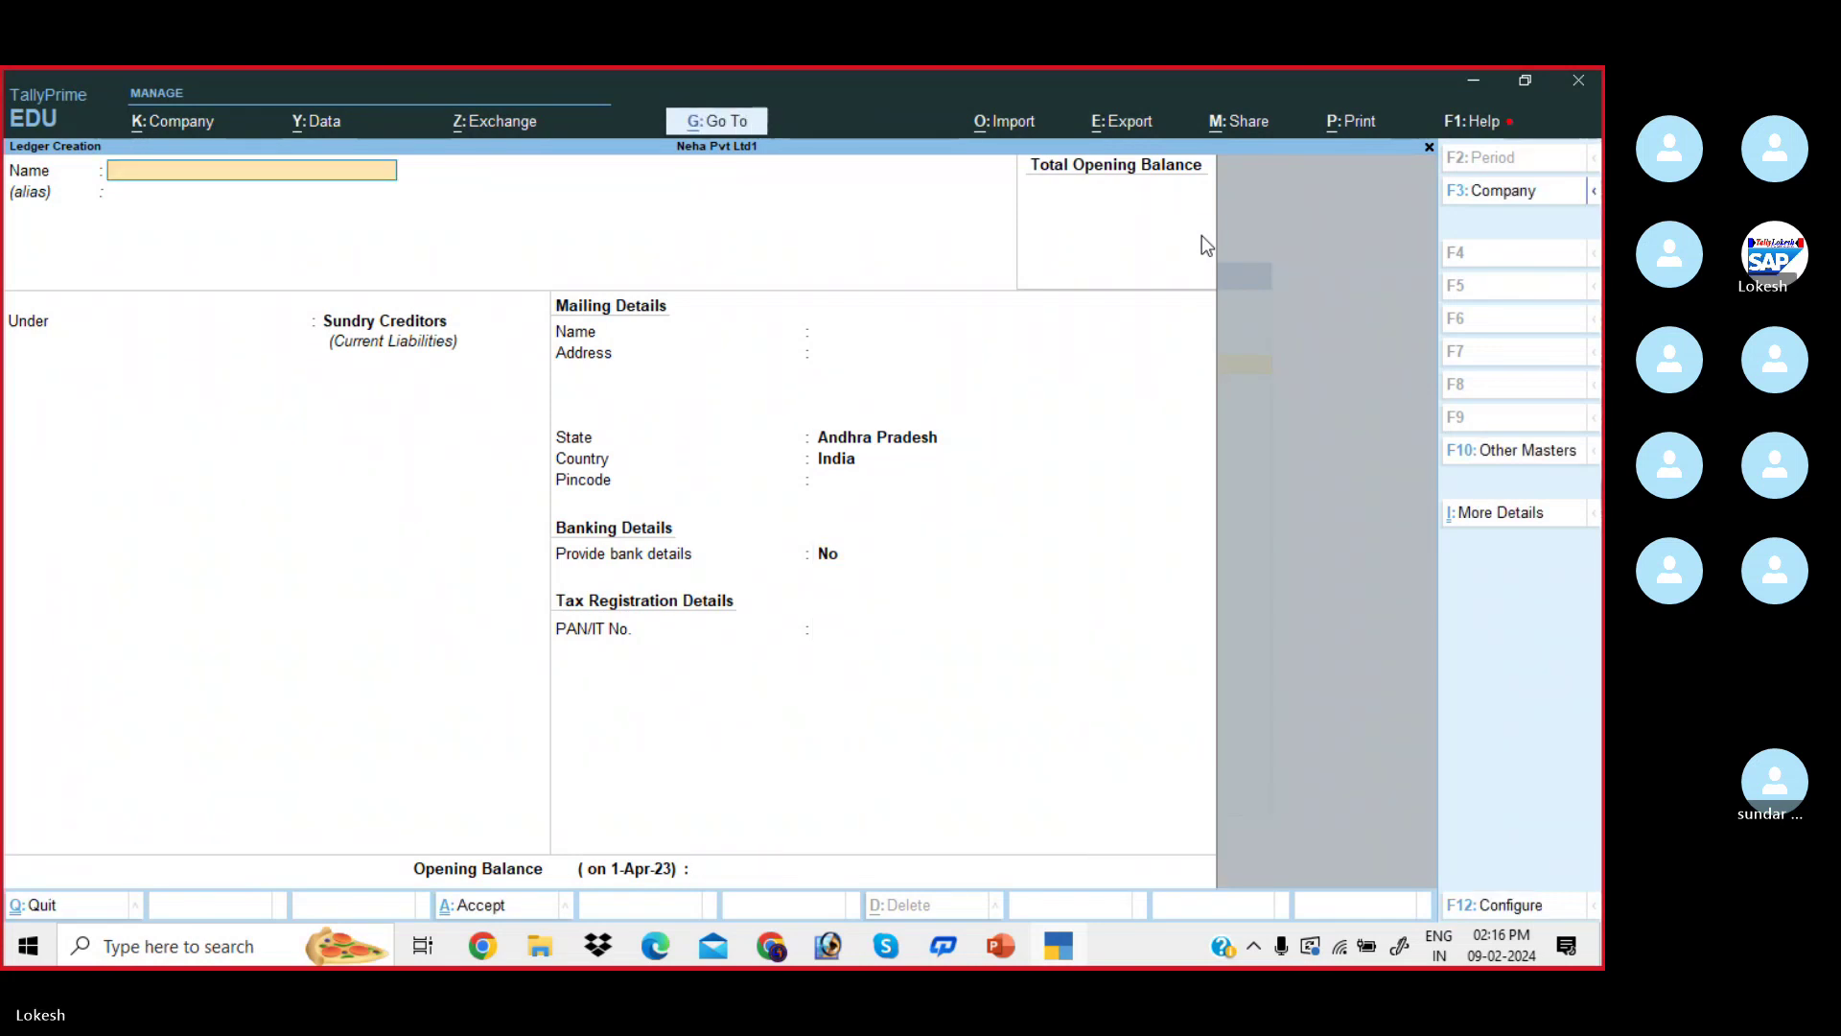
pyautogui.hotkey('alt', 'Tab')
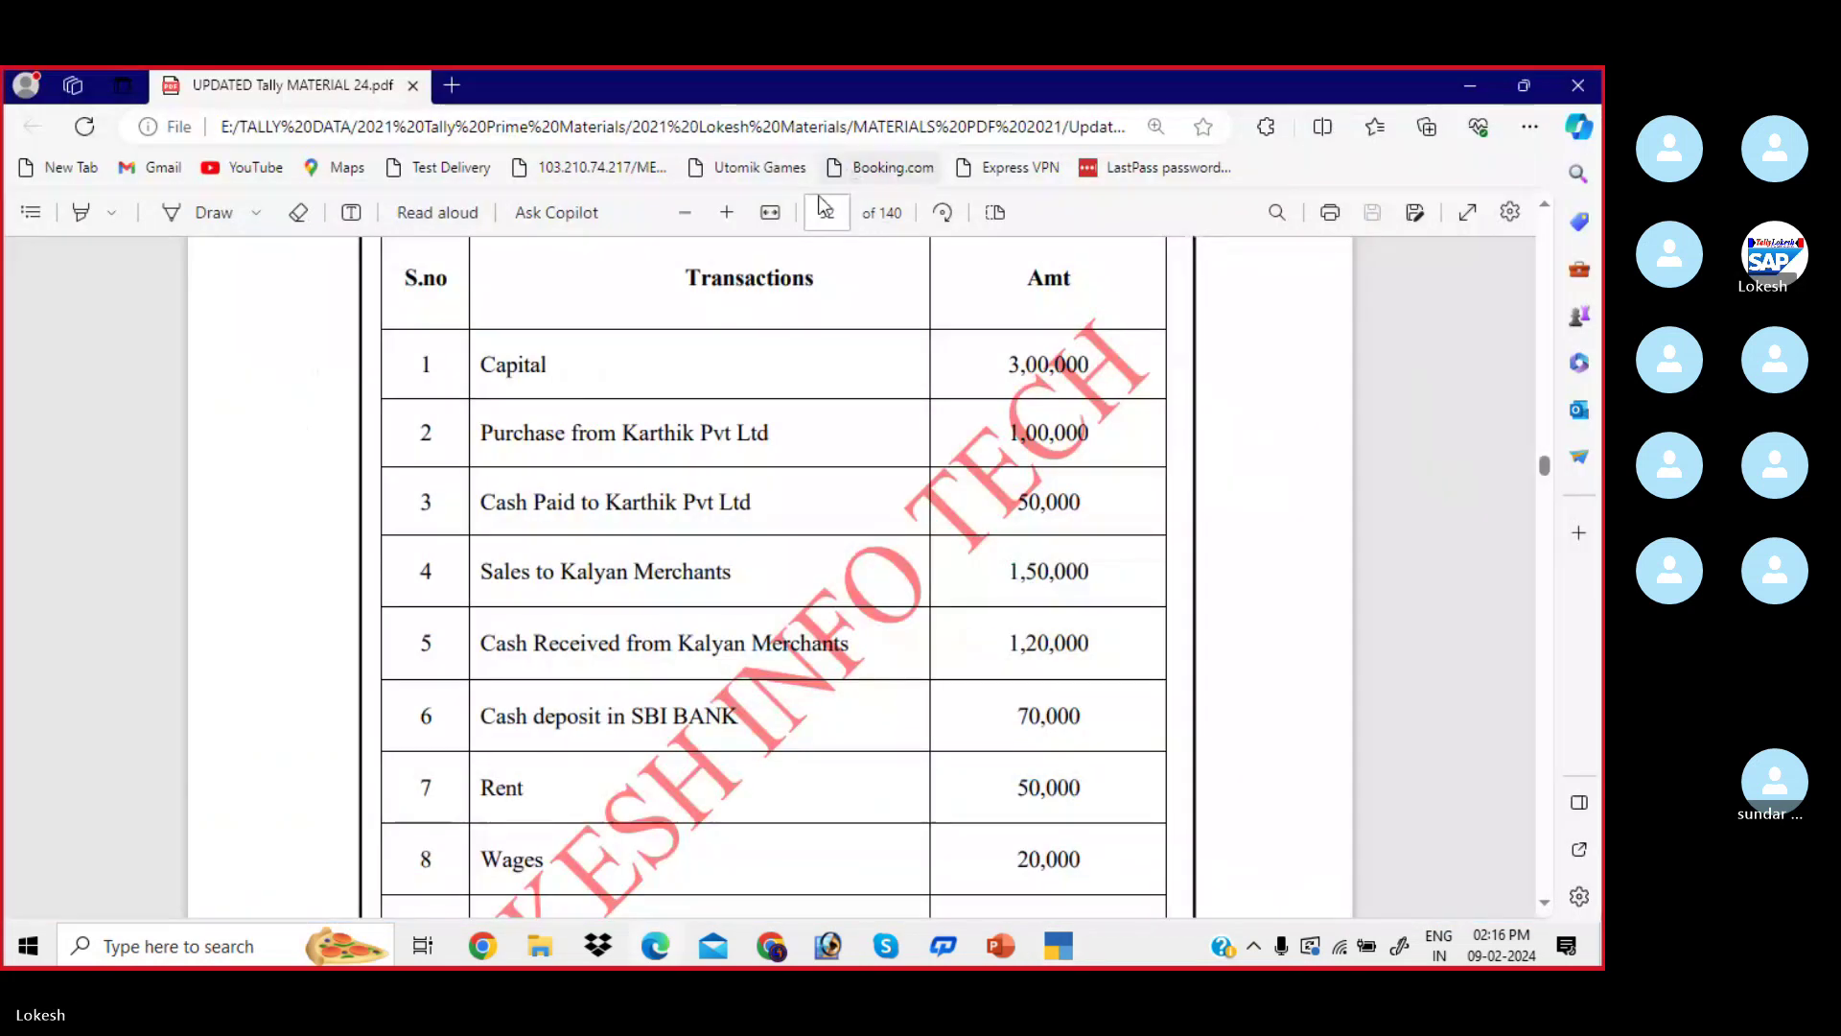
# - Scroll the PDF down to rows 9–10, highlighting the row 3 entry Cash Paid to Karthik Pvt Ltd
pyautogui.scroll(-2, 625, 437)
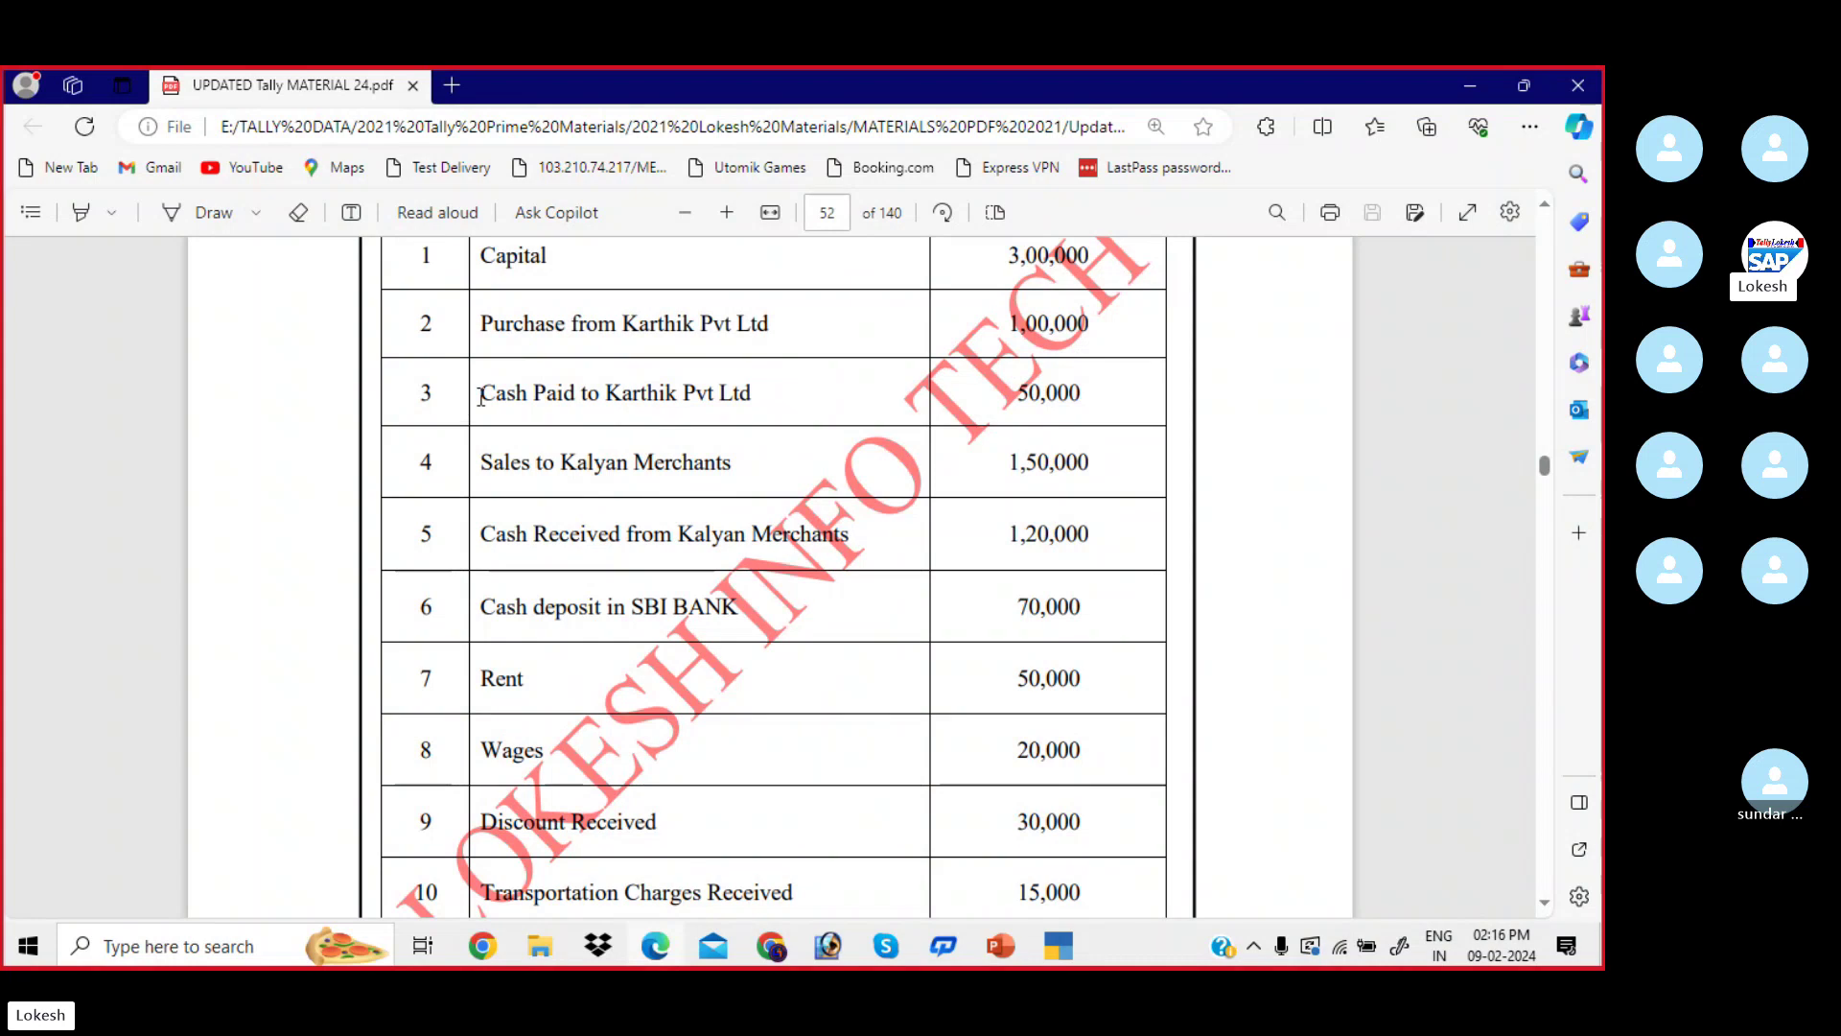
pyautogui.moveTo(481, 397); pyautogui.dragTo(756, 406)
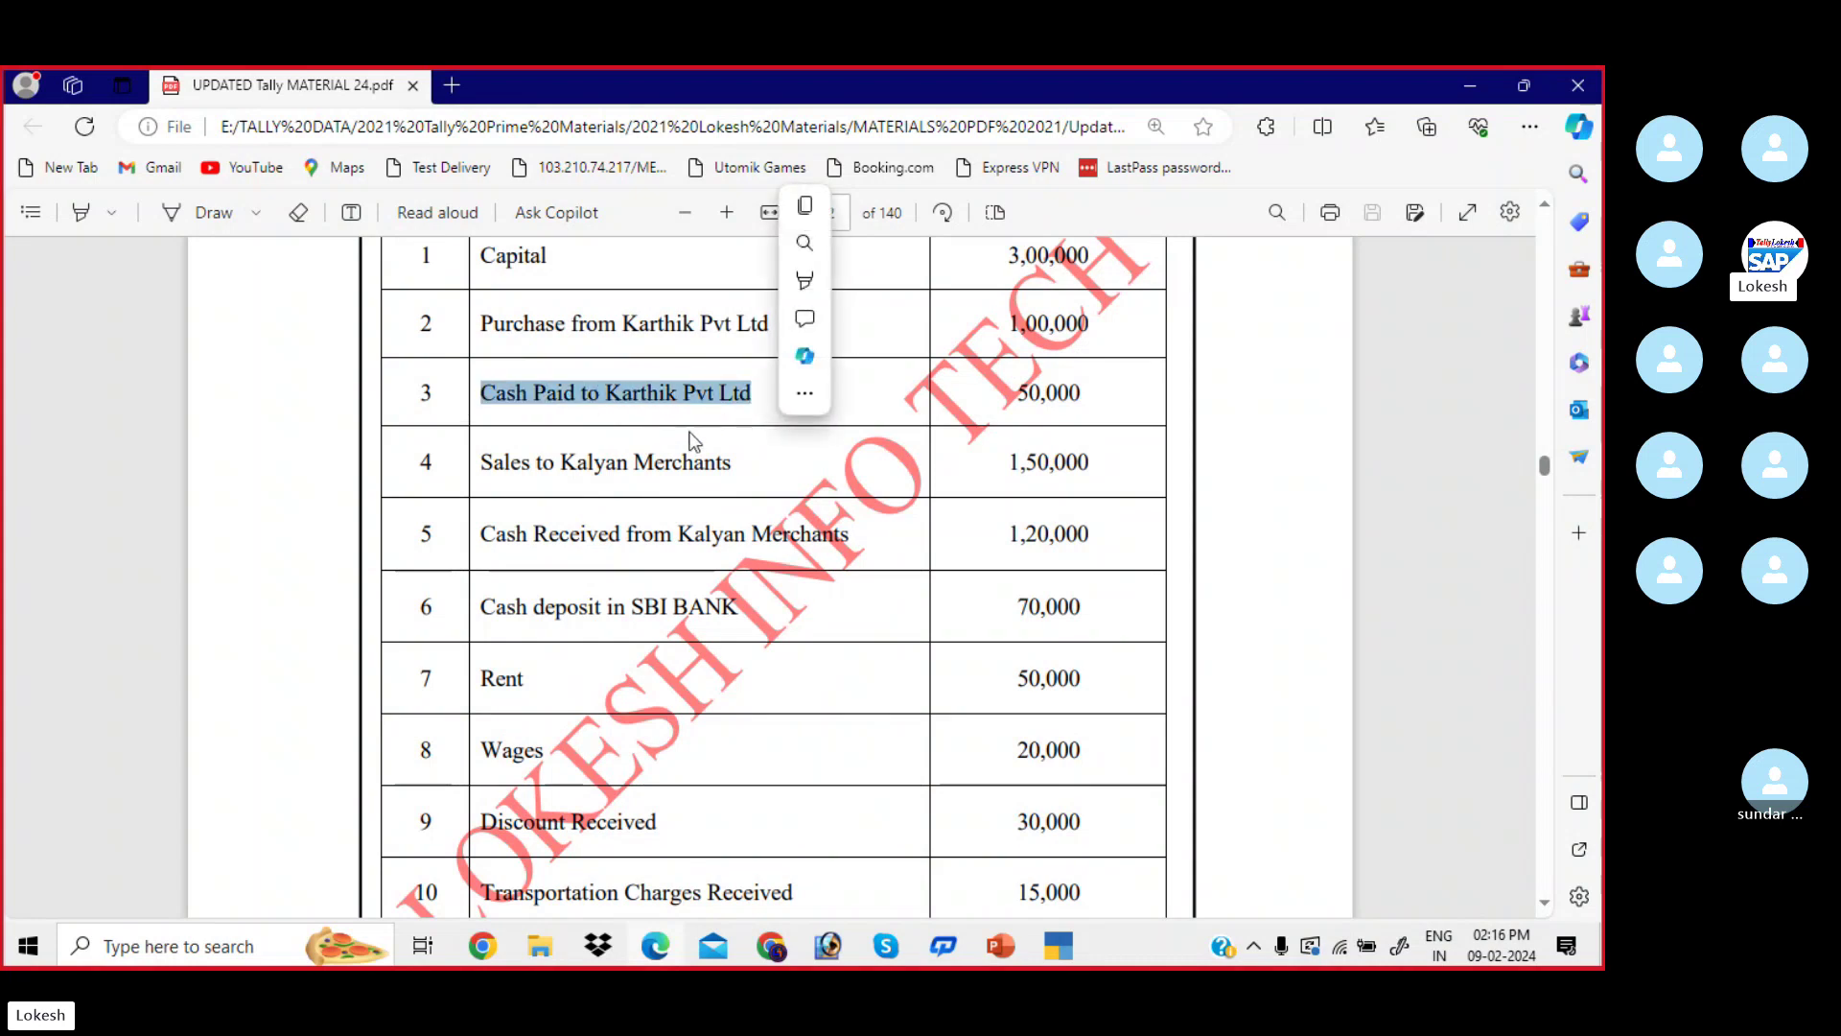
pyautogui.scroll(-1, 691, 436)
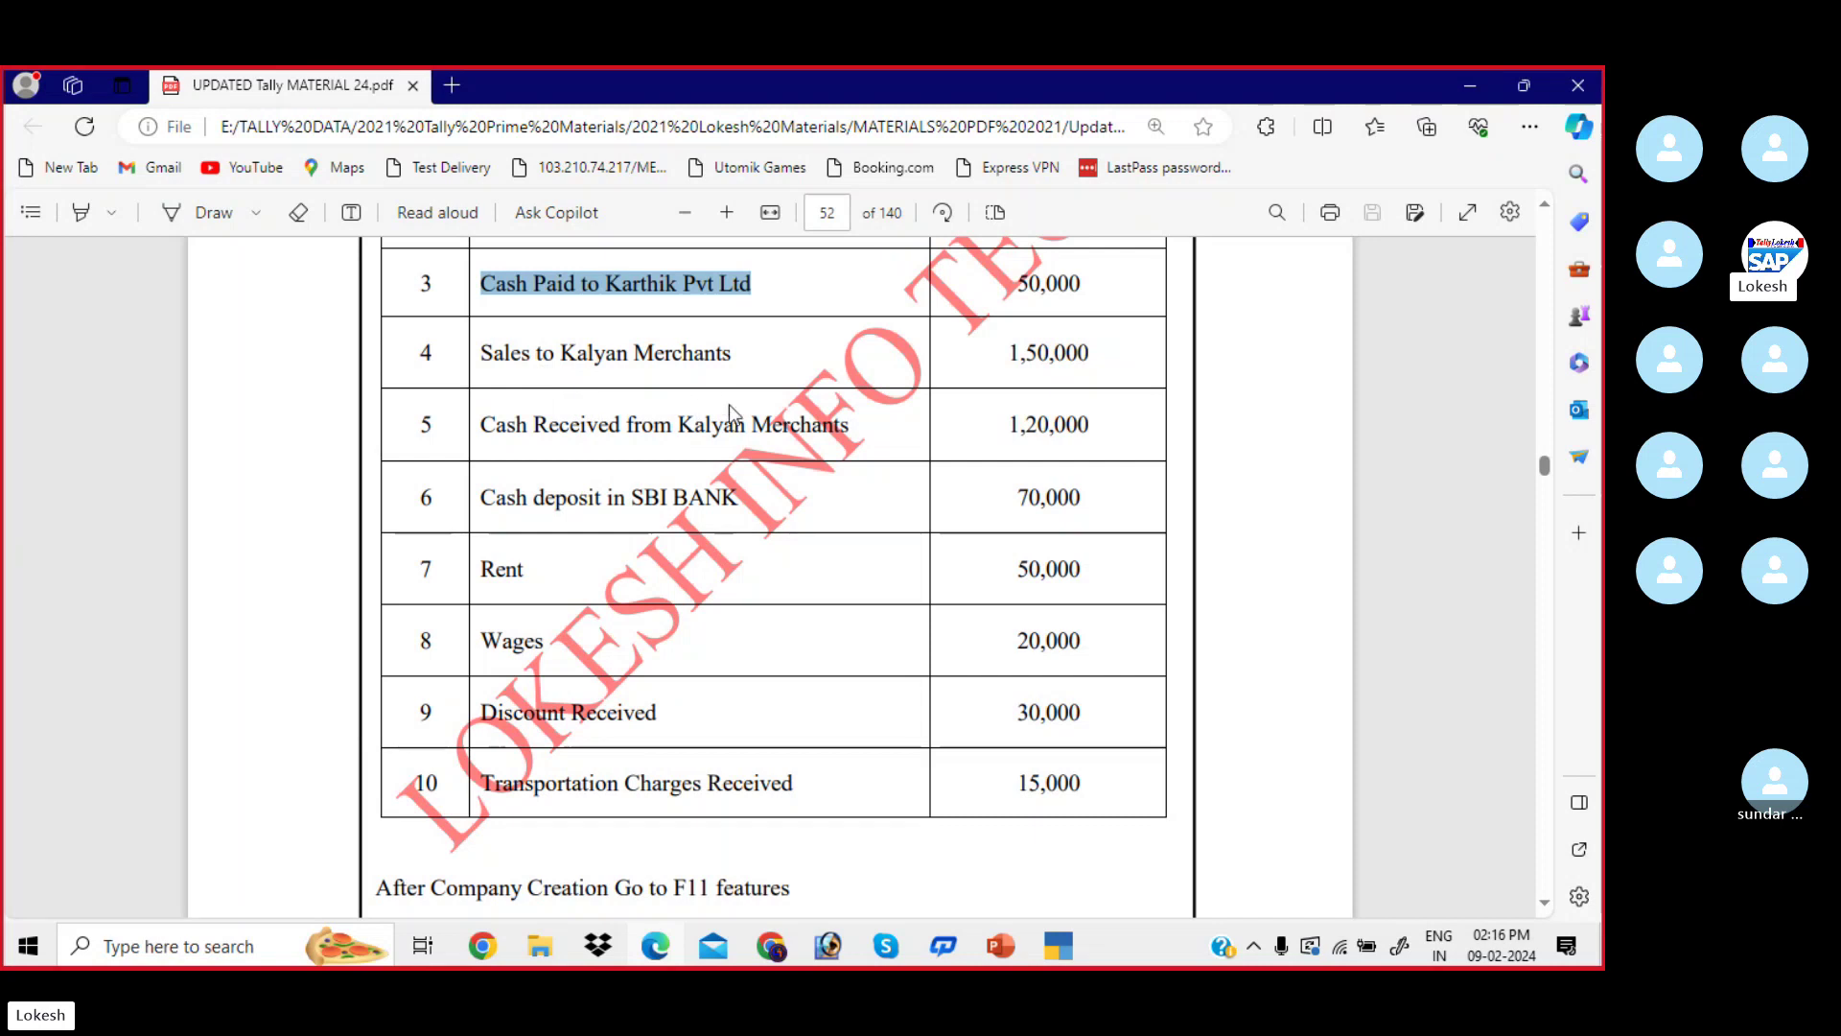
# - Create the Sales ledger under Sales Accounts with ledger type Not Applicable
pyautogui.hotkey('alt', 'Tab')
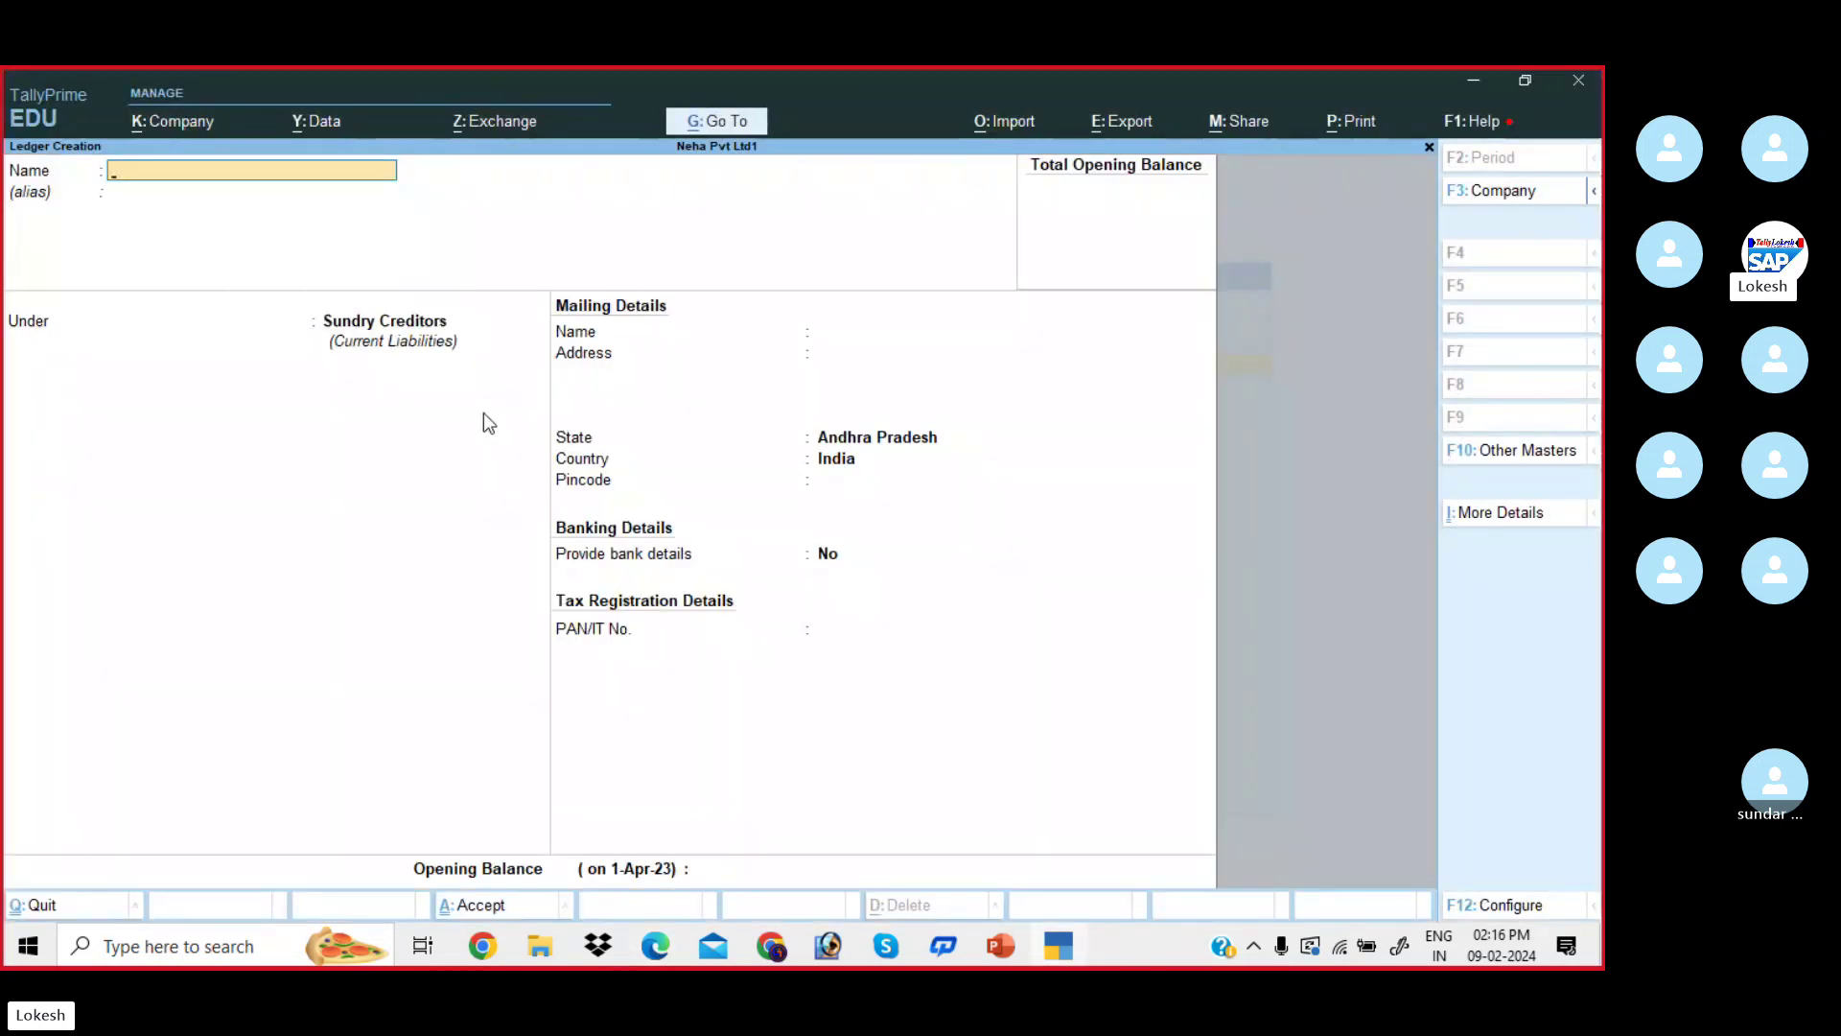
pyautogui.write('les')
pyautogui.press('Return')
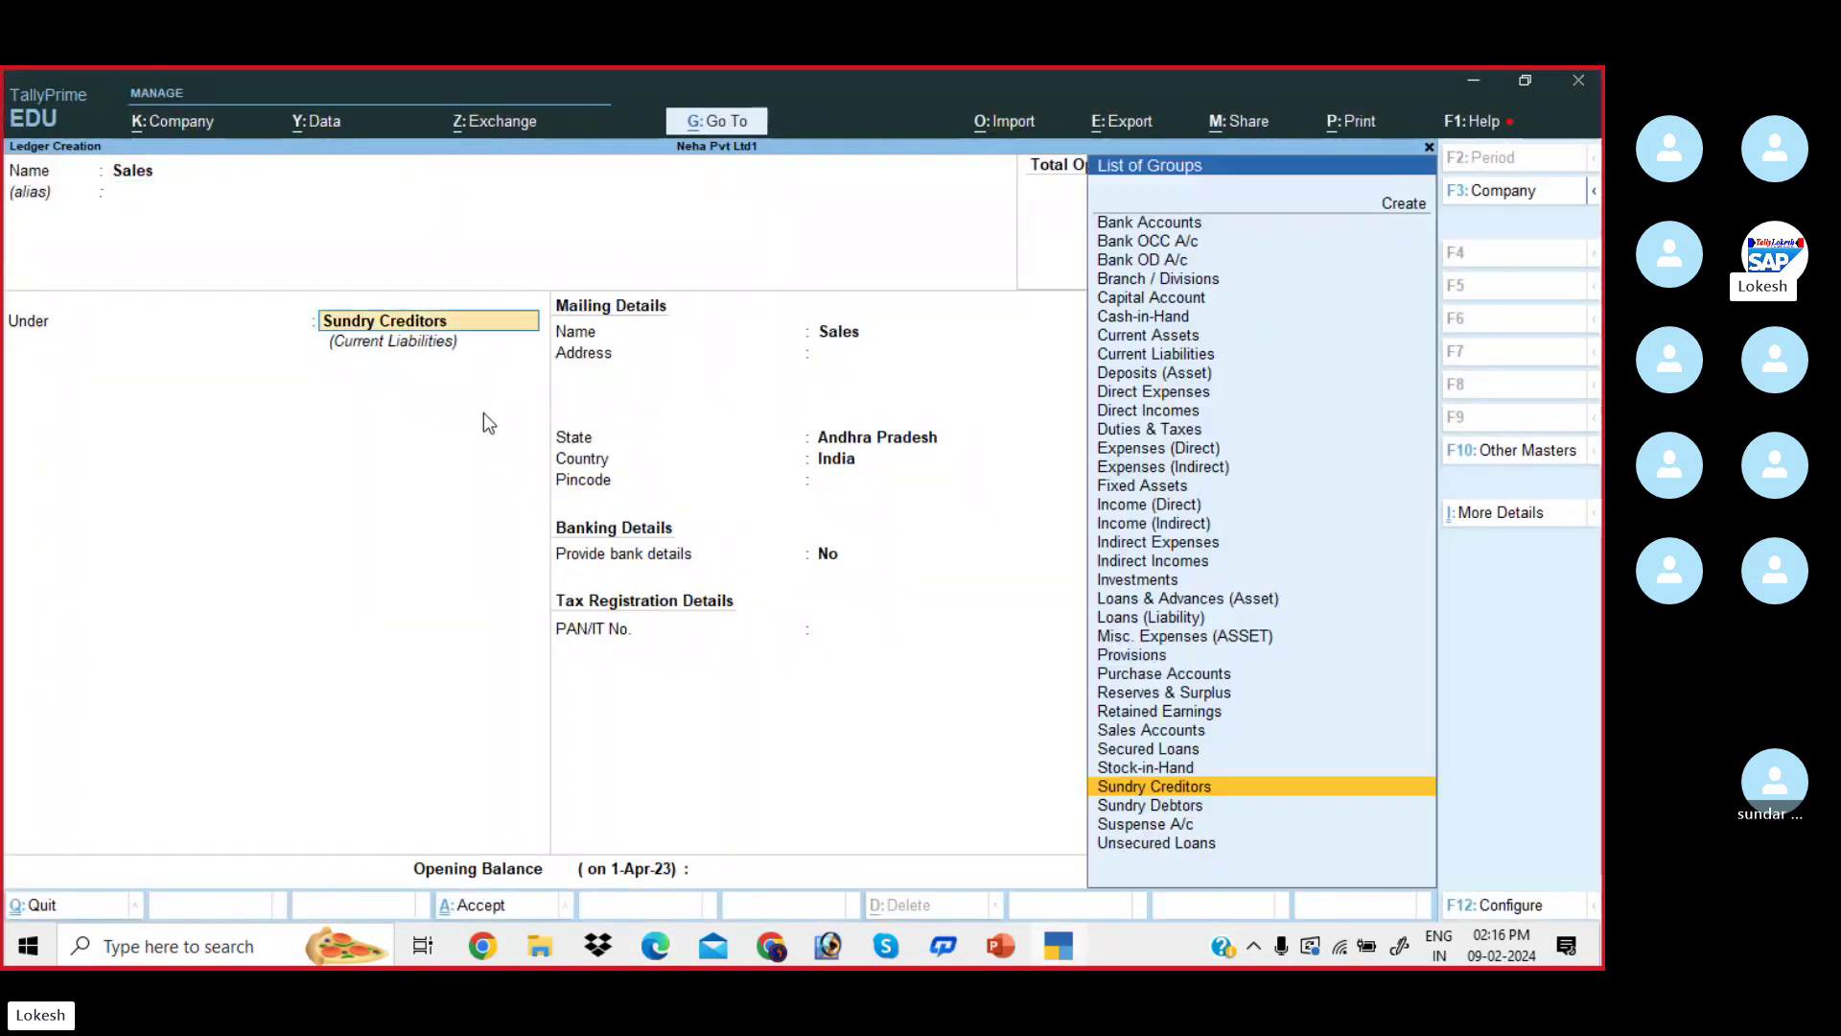
pyautogui.write('Sa')
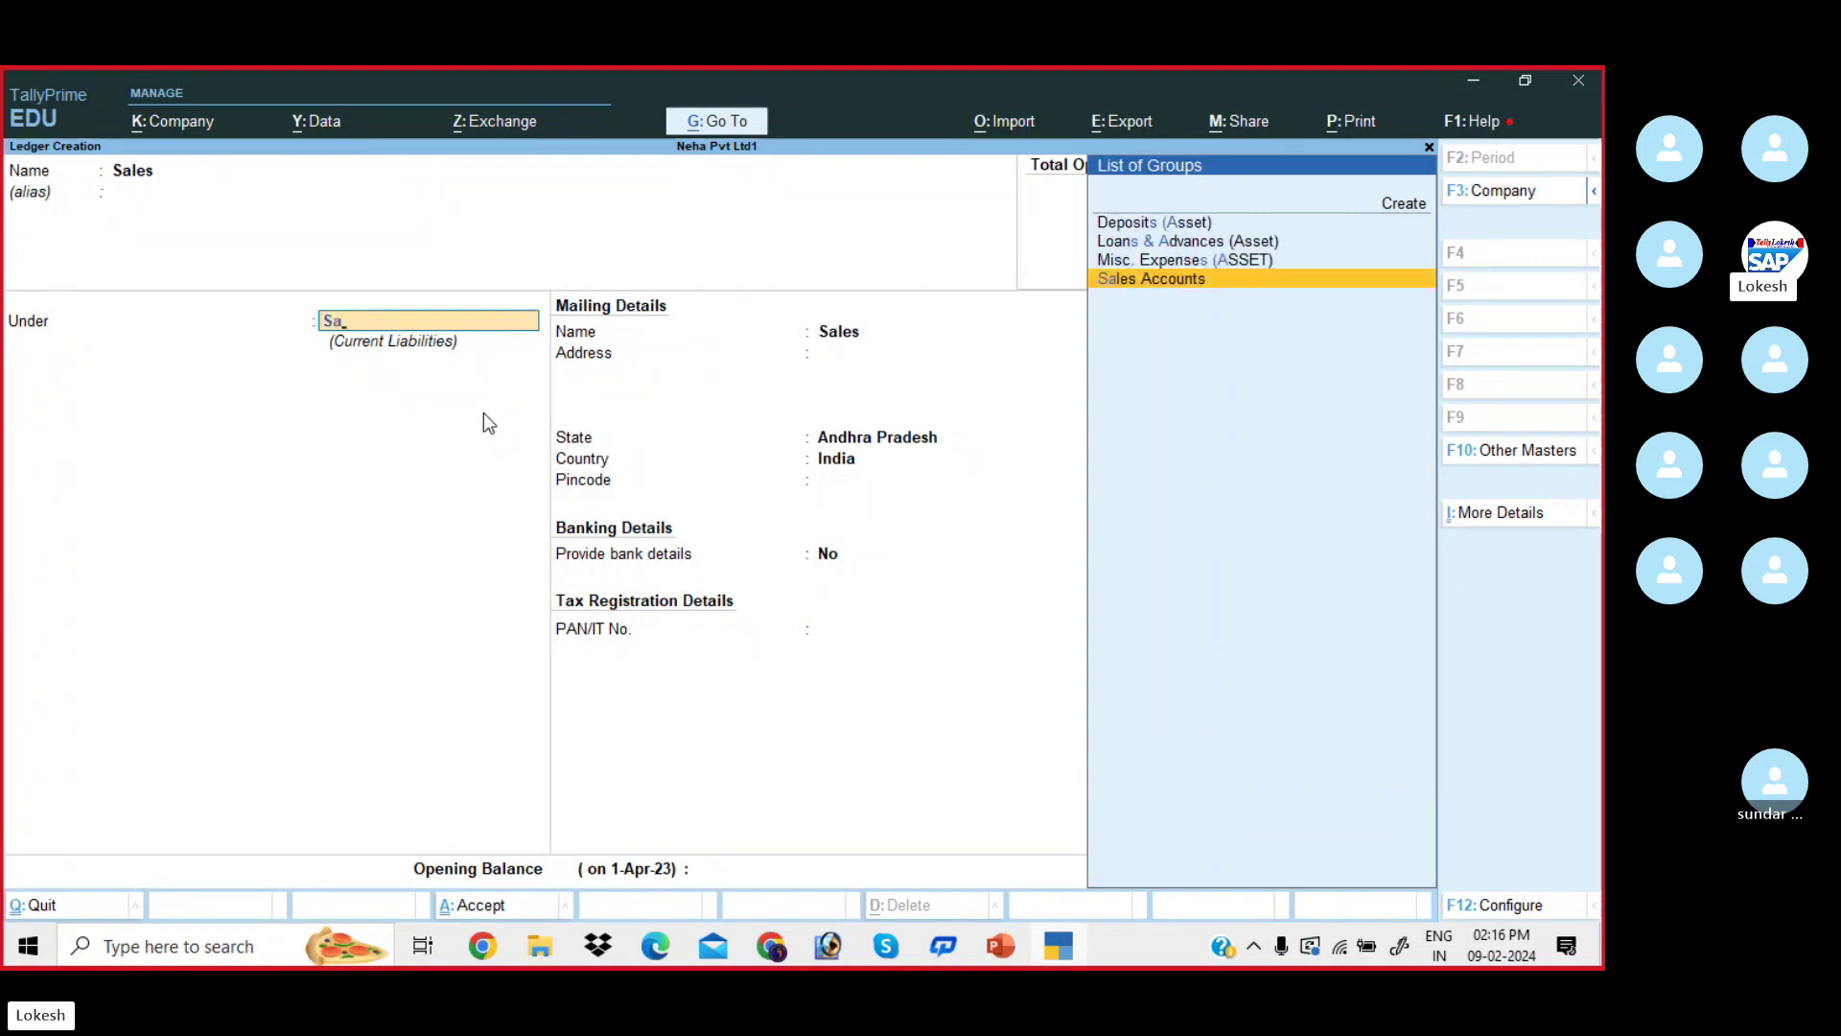
pyautogui.press('Return')
pyautogui.press('Return')
pyautogui.press('Return')
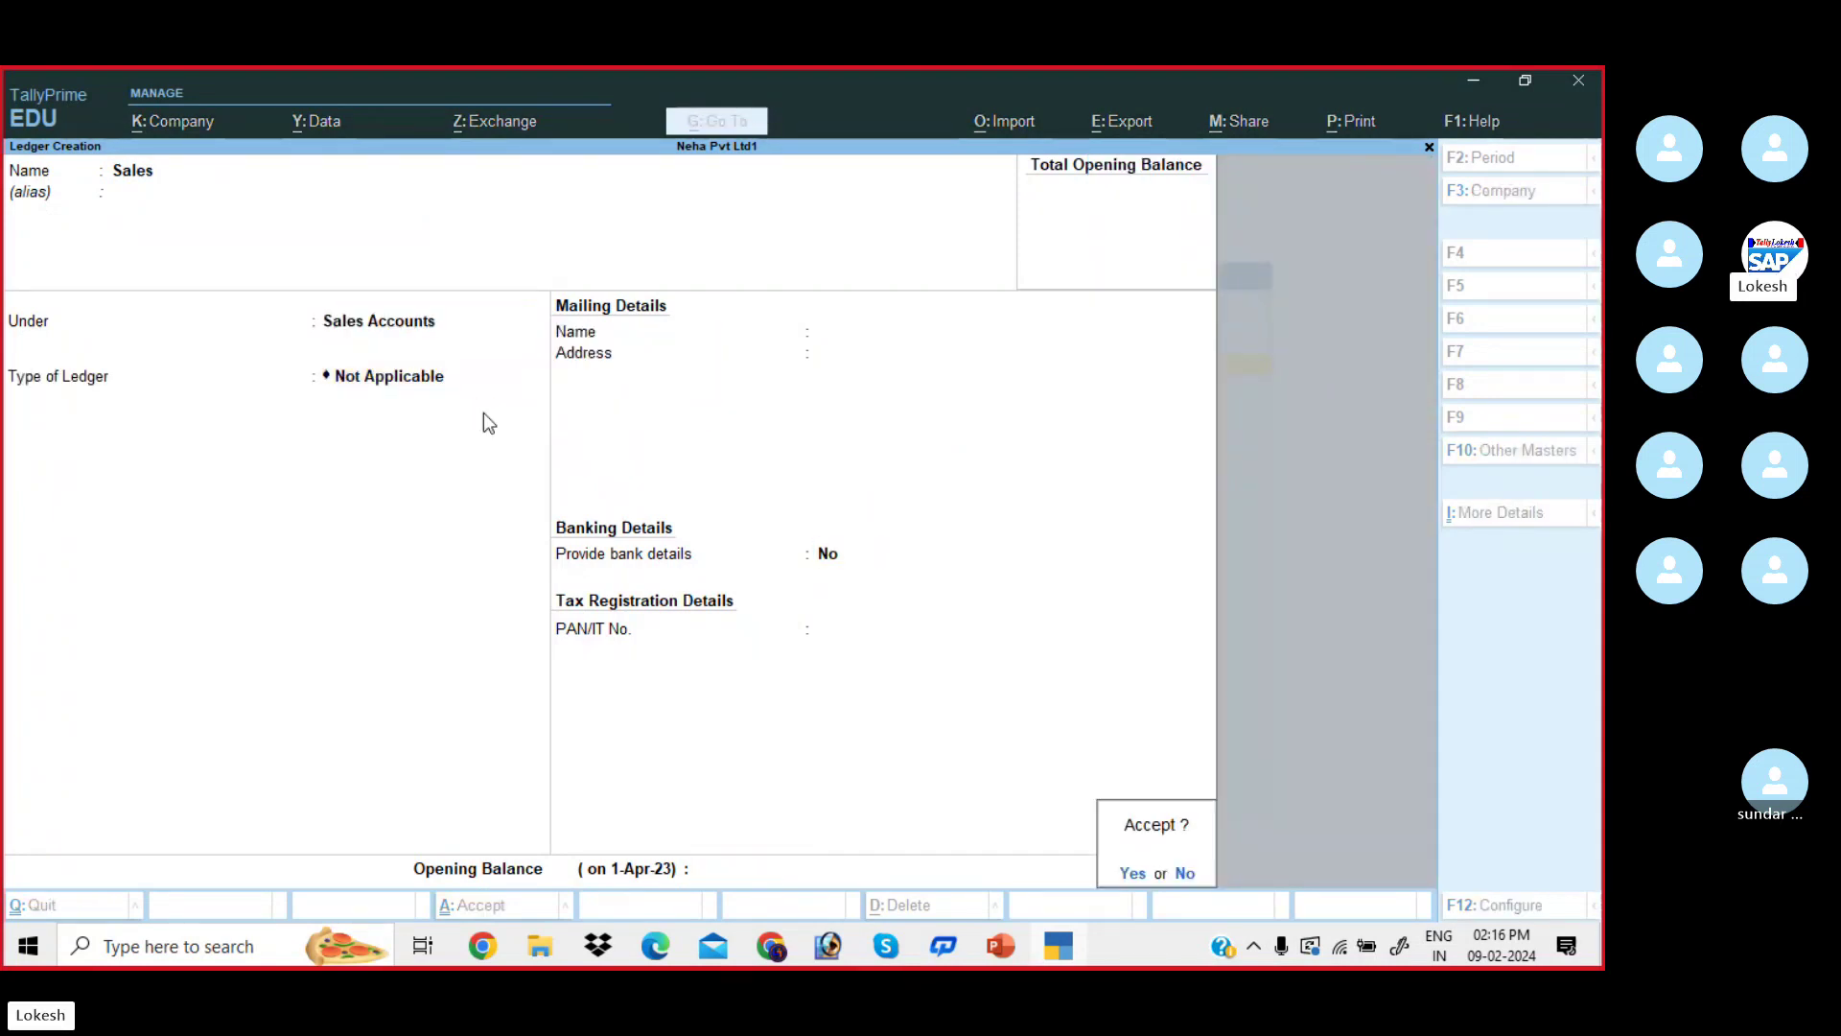
pyautogui.press('Return')
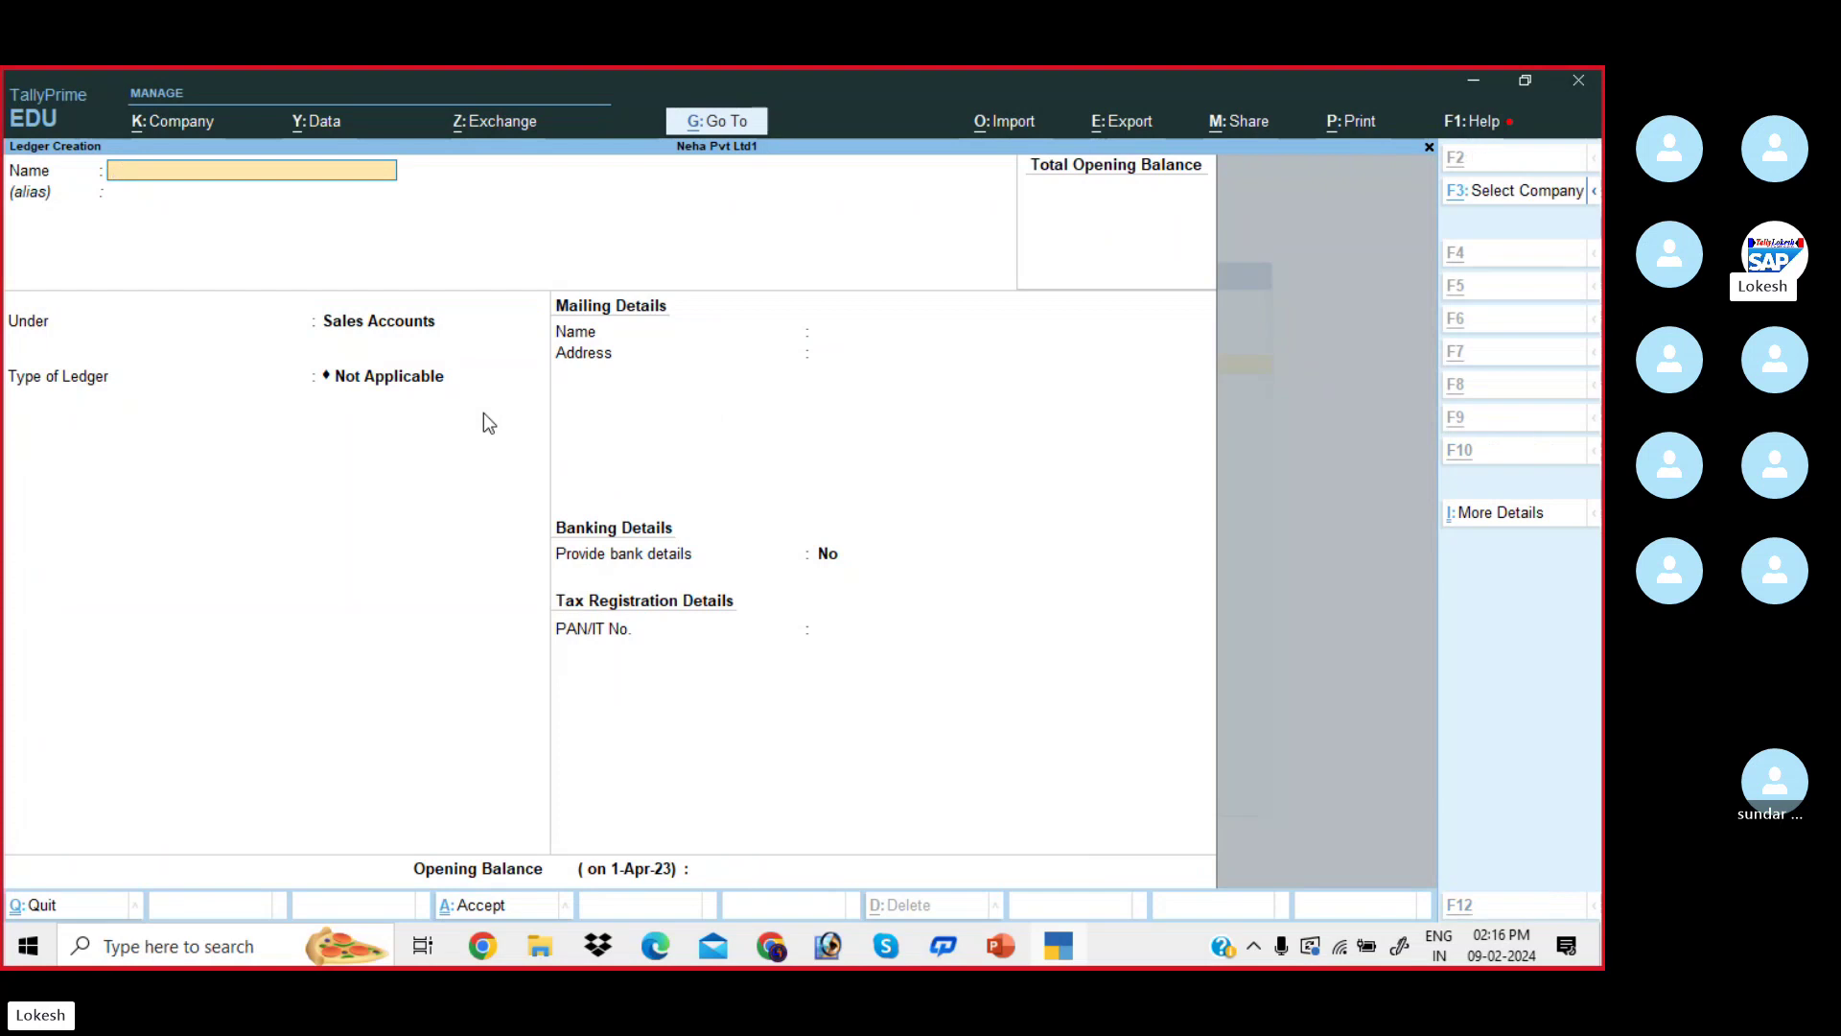
pyautogui.hotkey('alt', 'Tab')
pyautogui.hotkey('alt', 'Tab')
# - Create Kalyan Merchants under Sundry Debtors, skipping the mailing and address details
pyautogui.write('K')
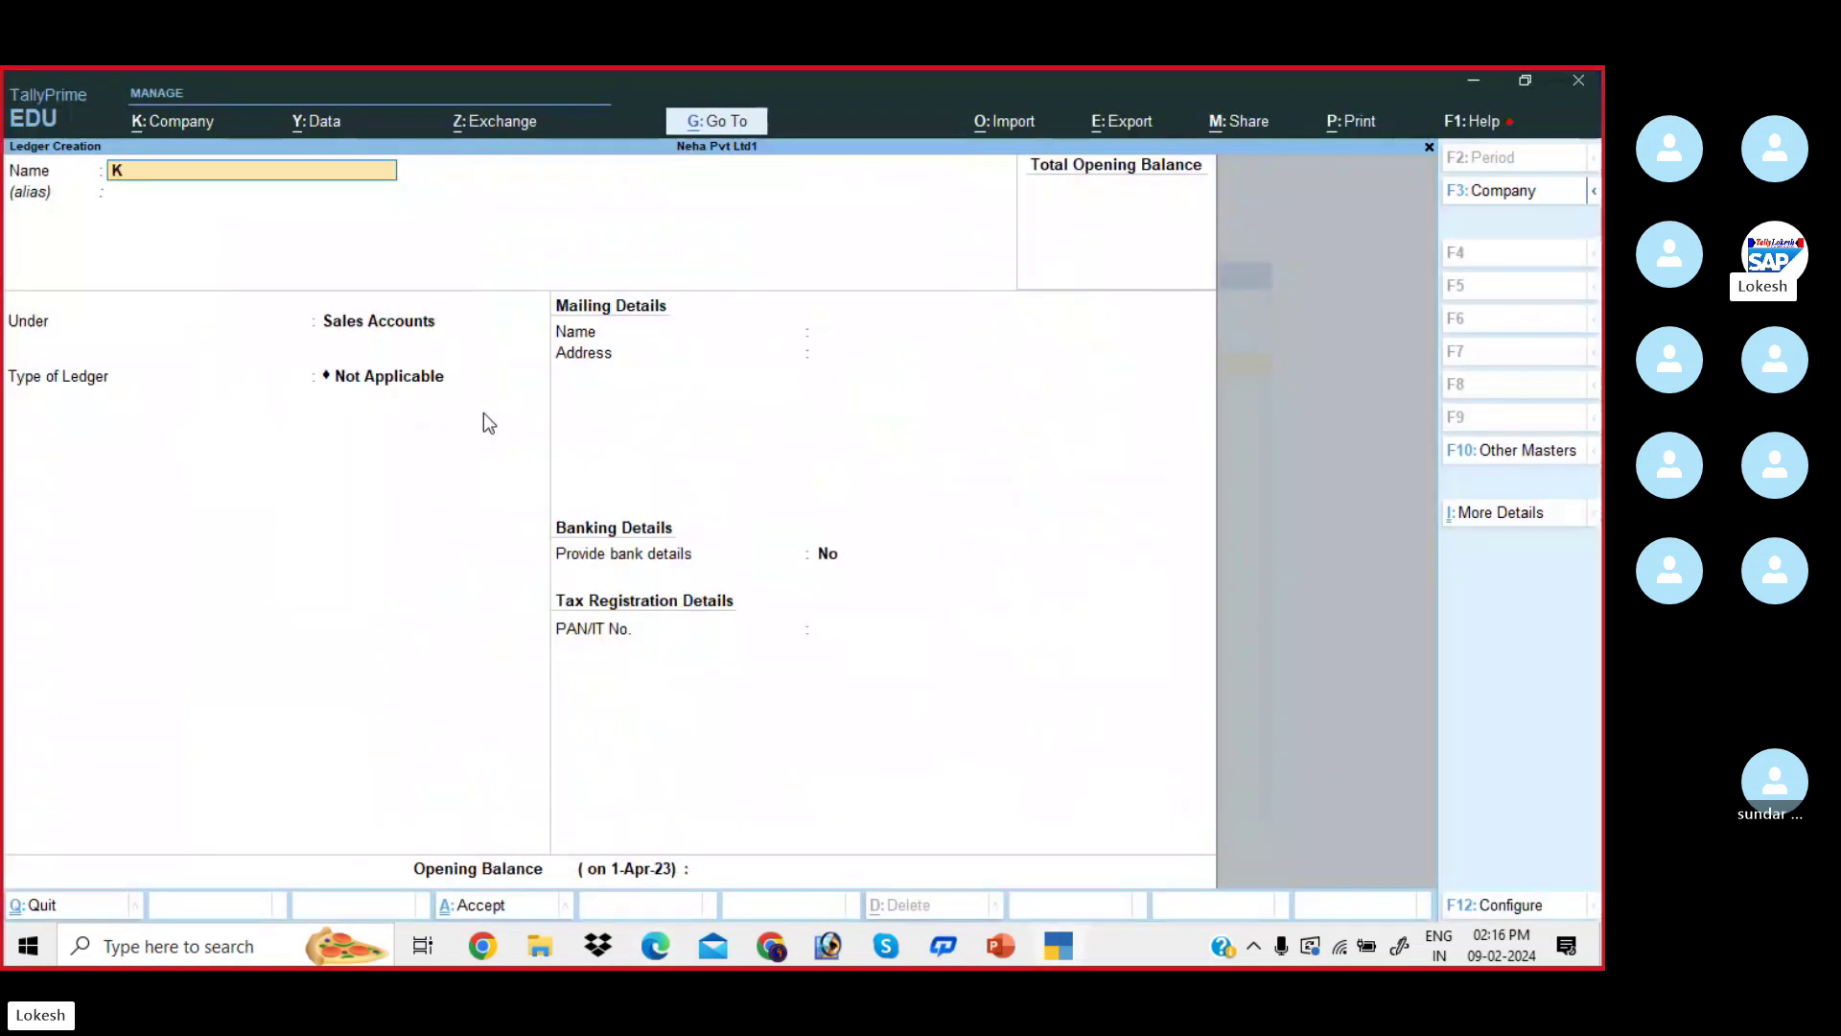
pyautogui.write('alyan Mer')
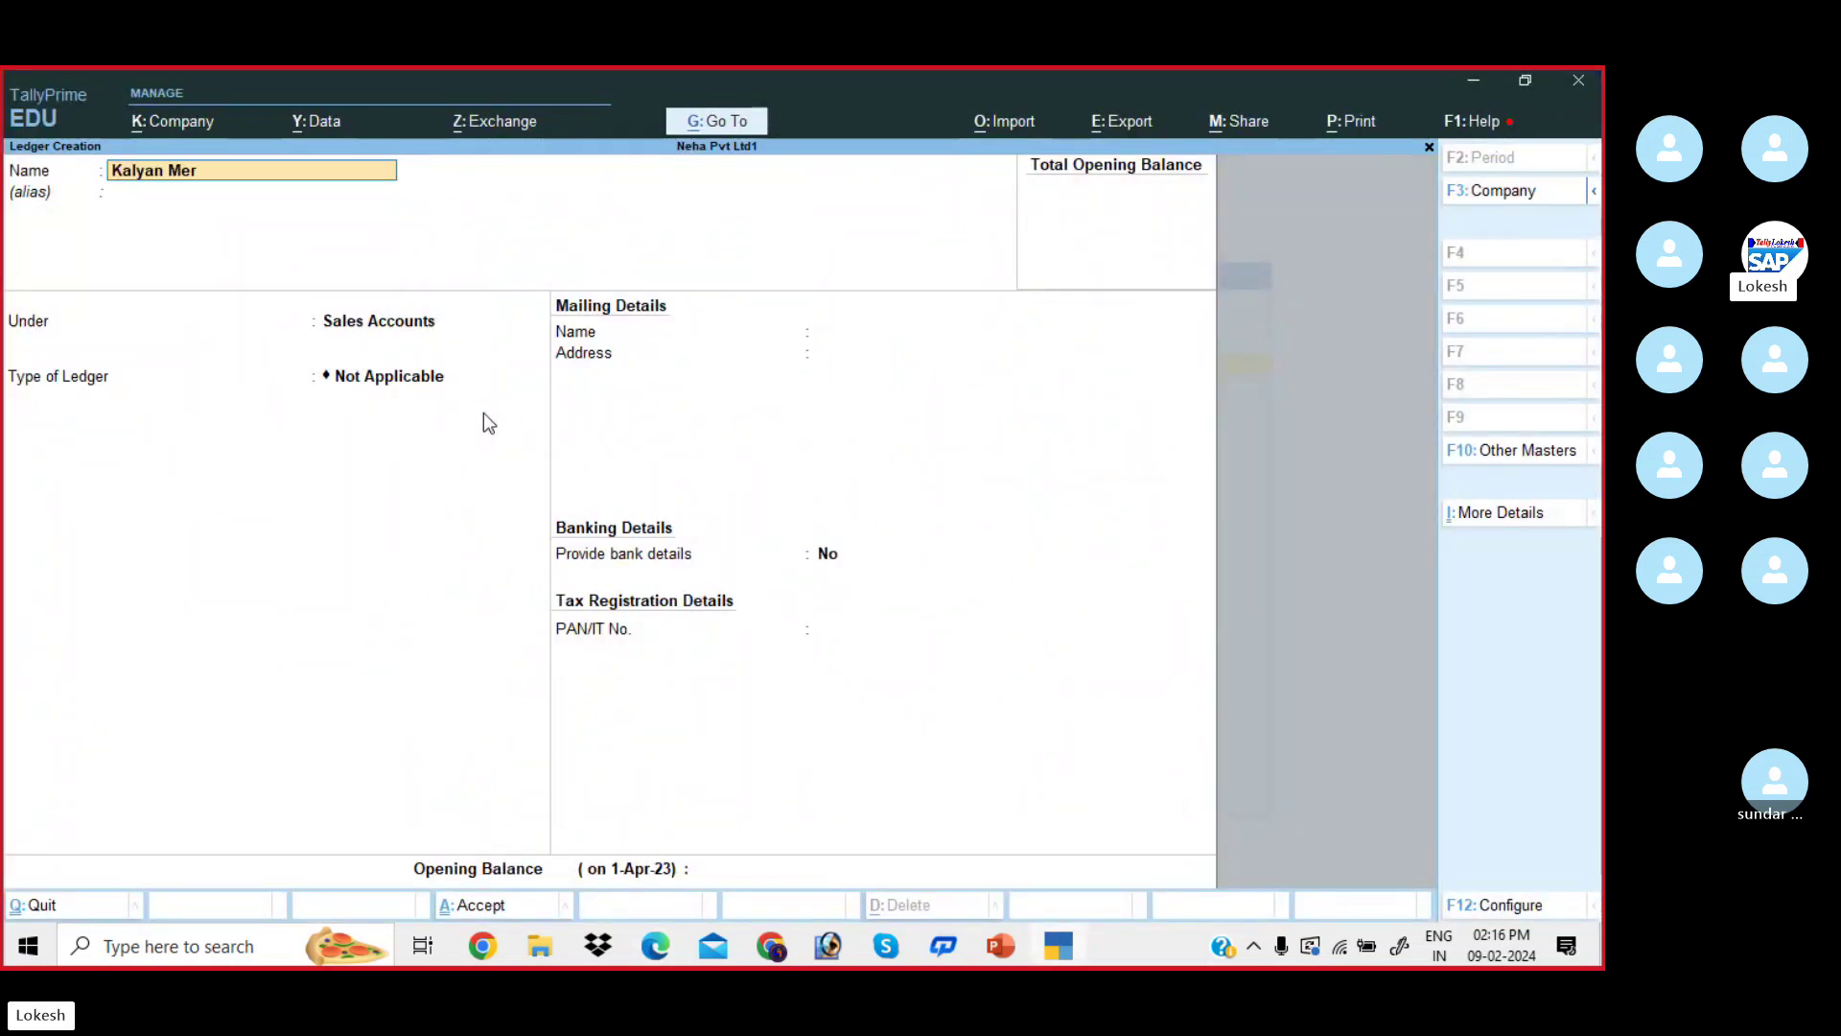
pyautogui.write('chants')
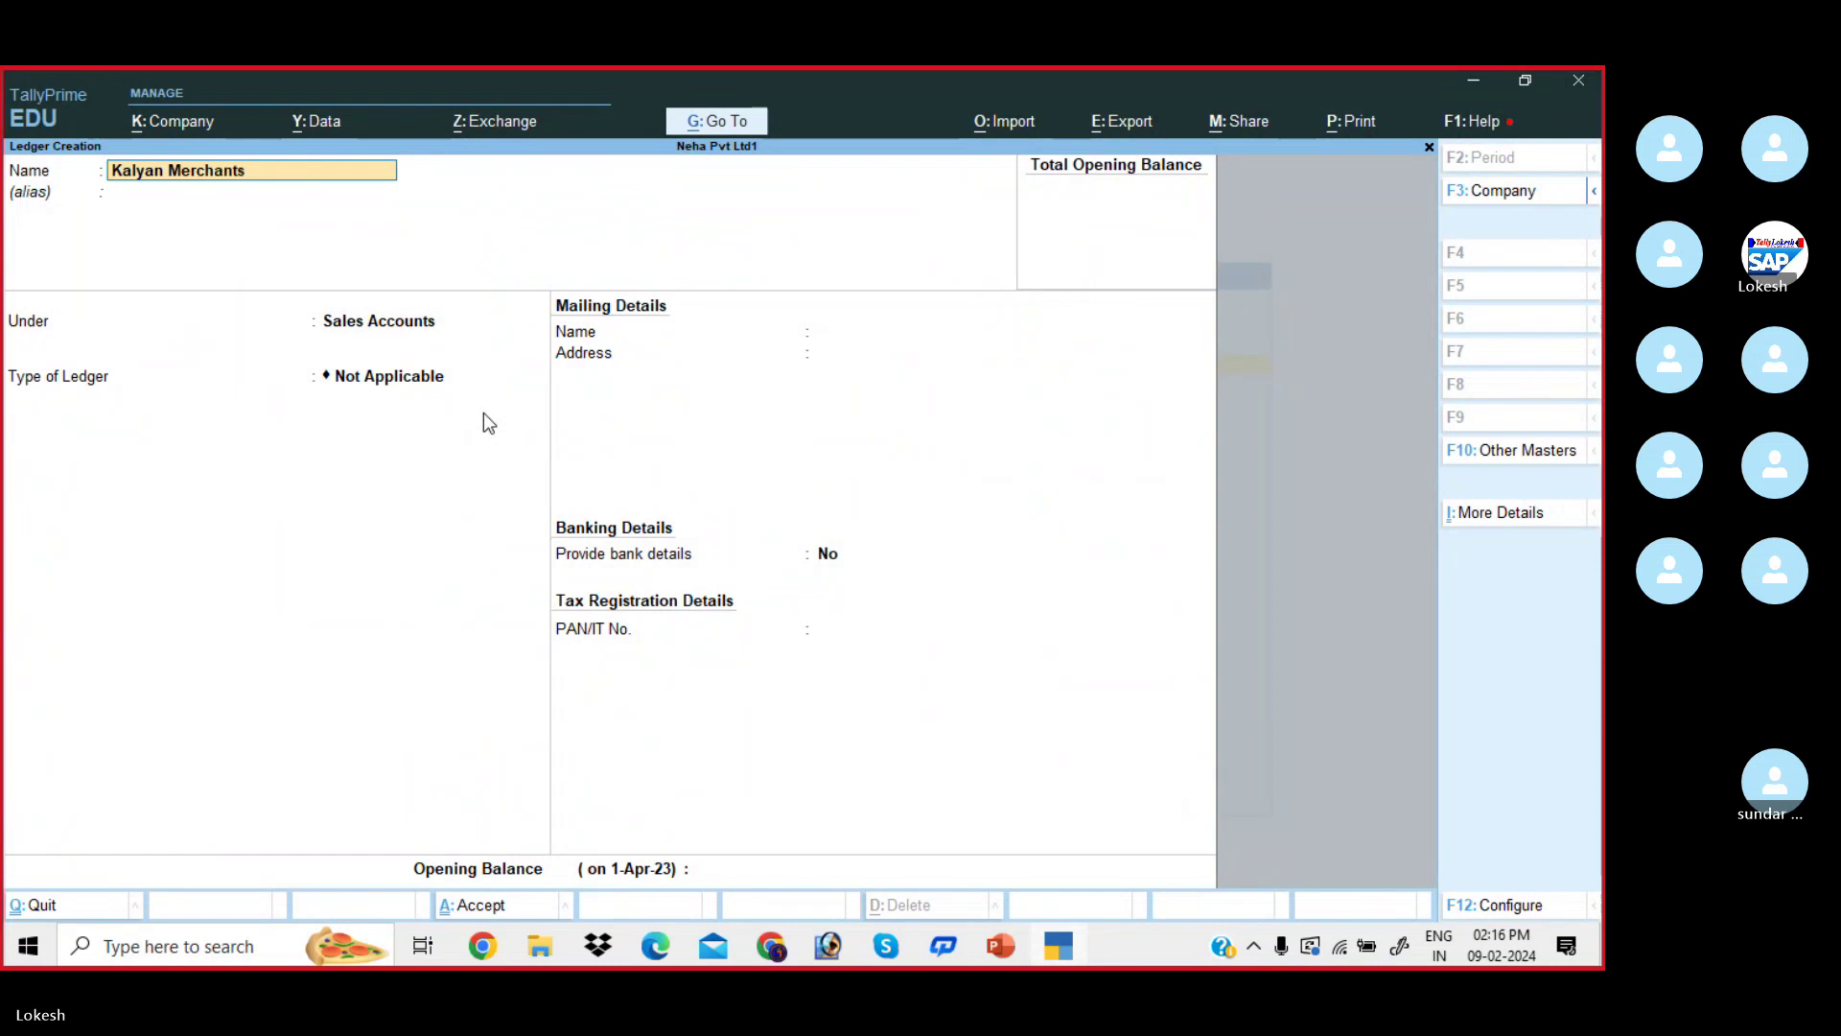
pyautogui.press('Return')
pyautogui.write('Sun')
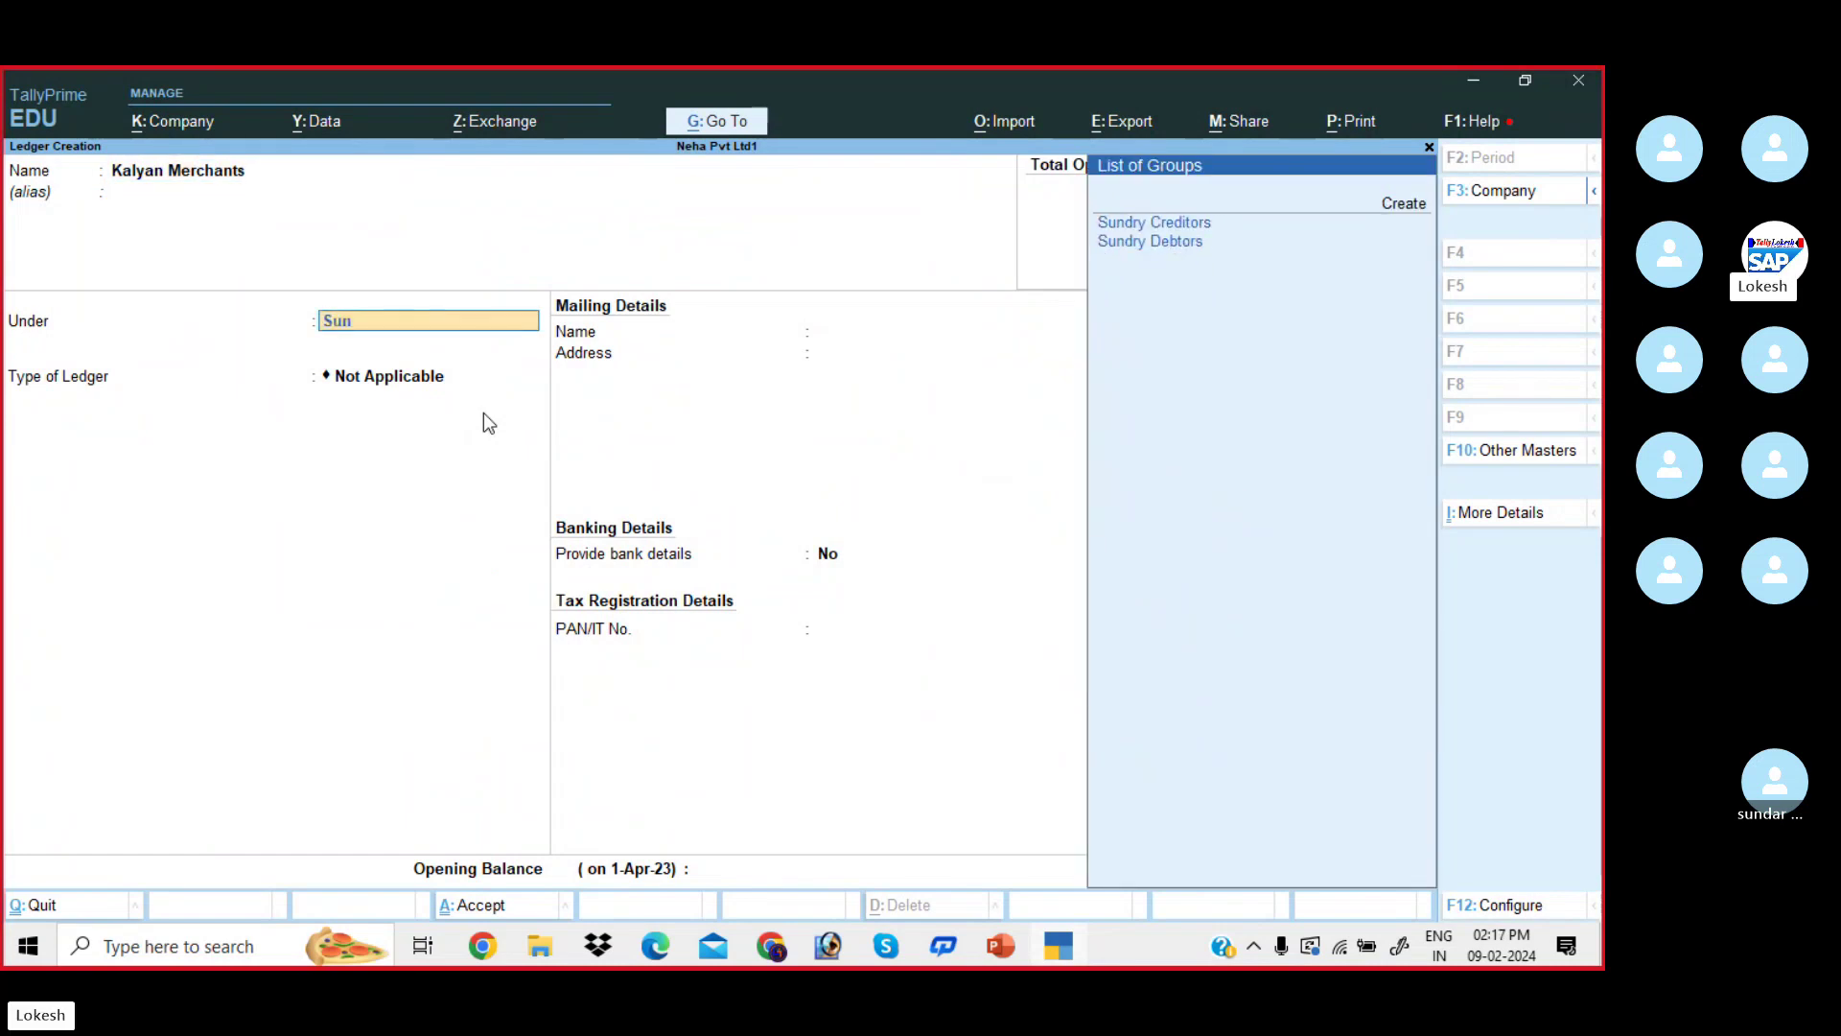
pyautogui.press('Down')
pyautogui.press('Return')
pyautogui.press('Return')
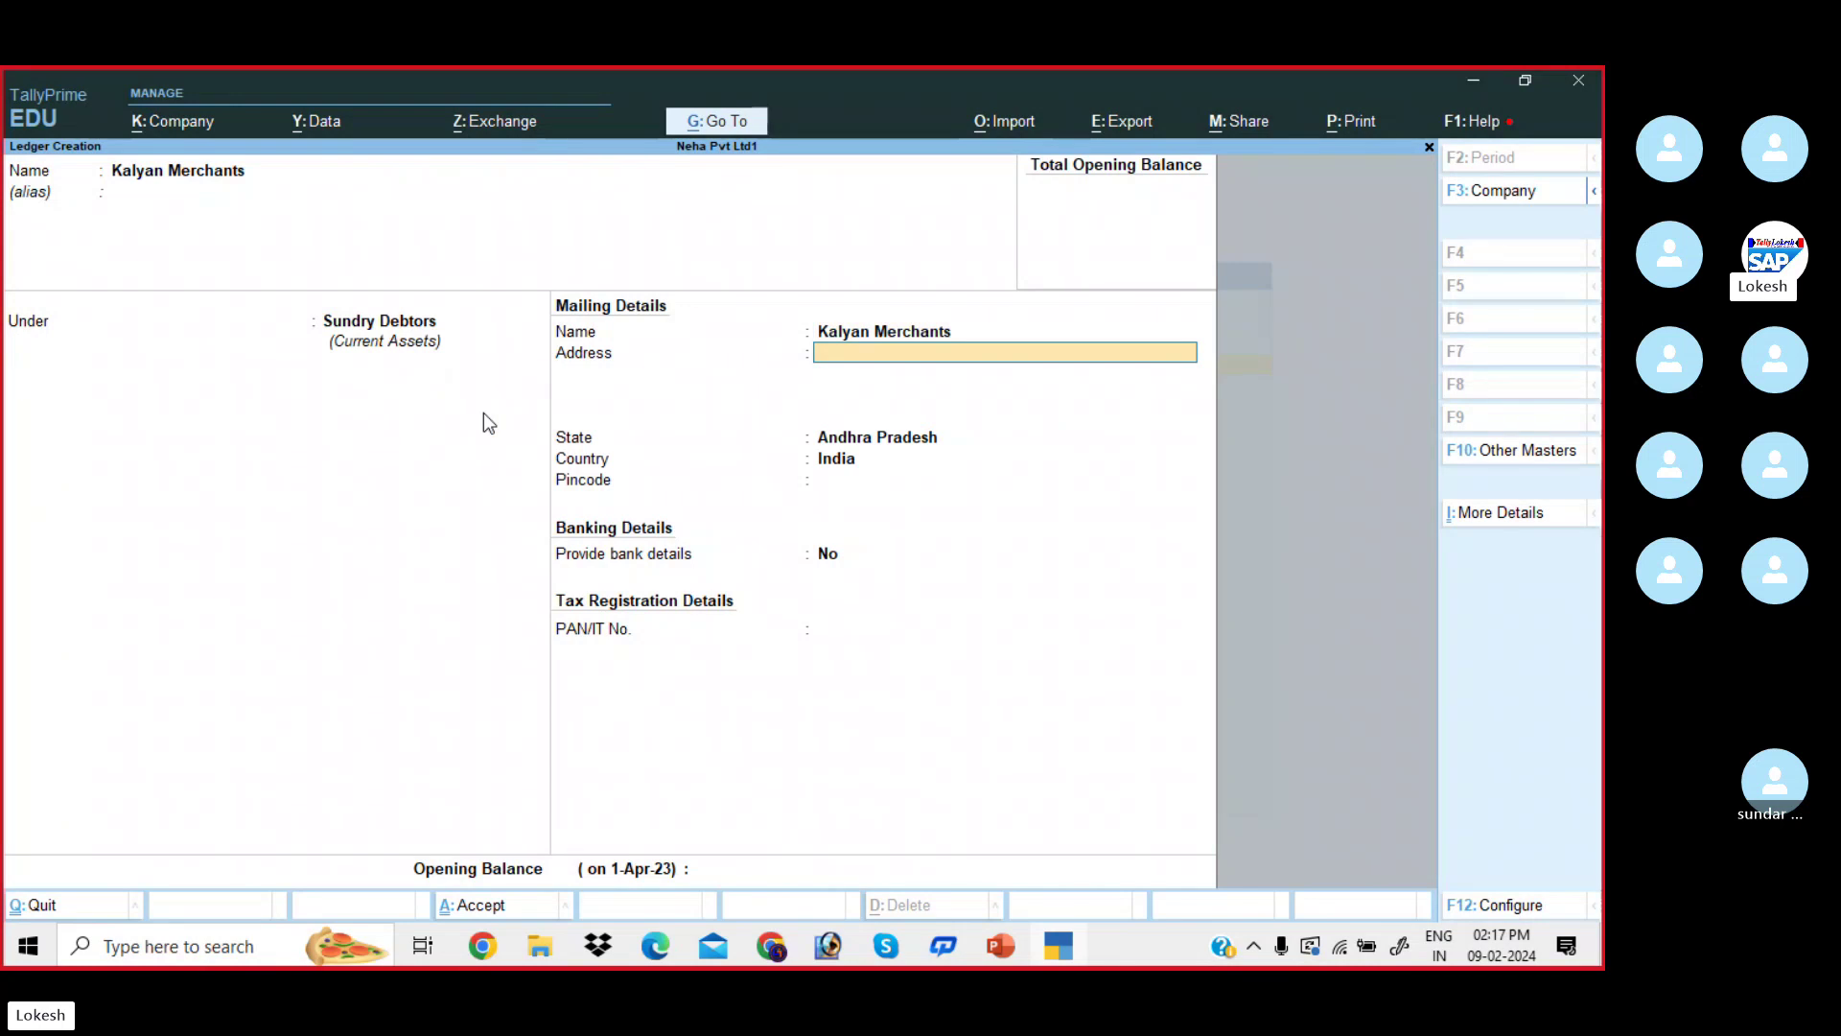
pyautogui.press('Return')
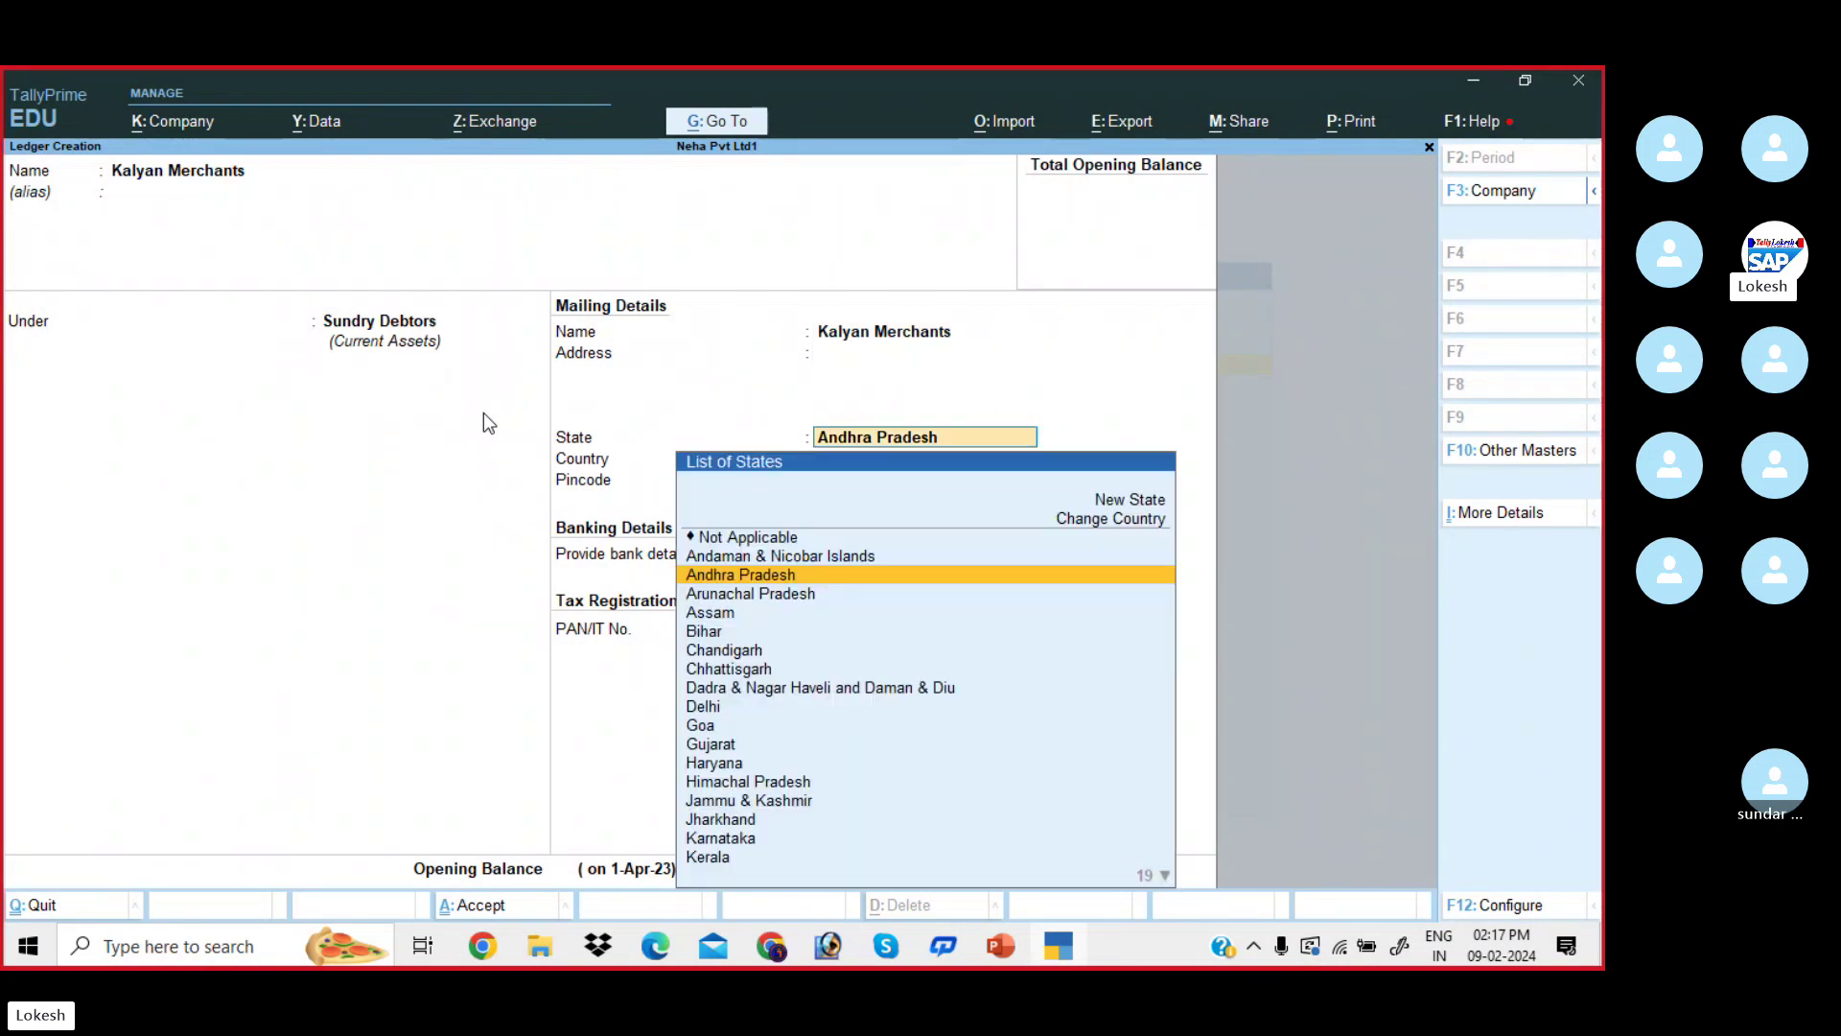
pyautogui.press('Return')
pyautogui.press('Return')
pyautogui.press('Return')
pyautogui.press('Return')
pyautogui.press('Return')
pyautogui.press('Return')
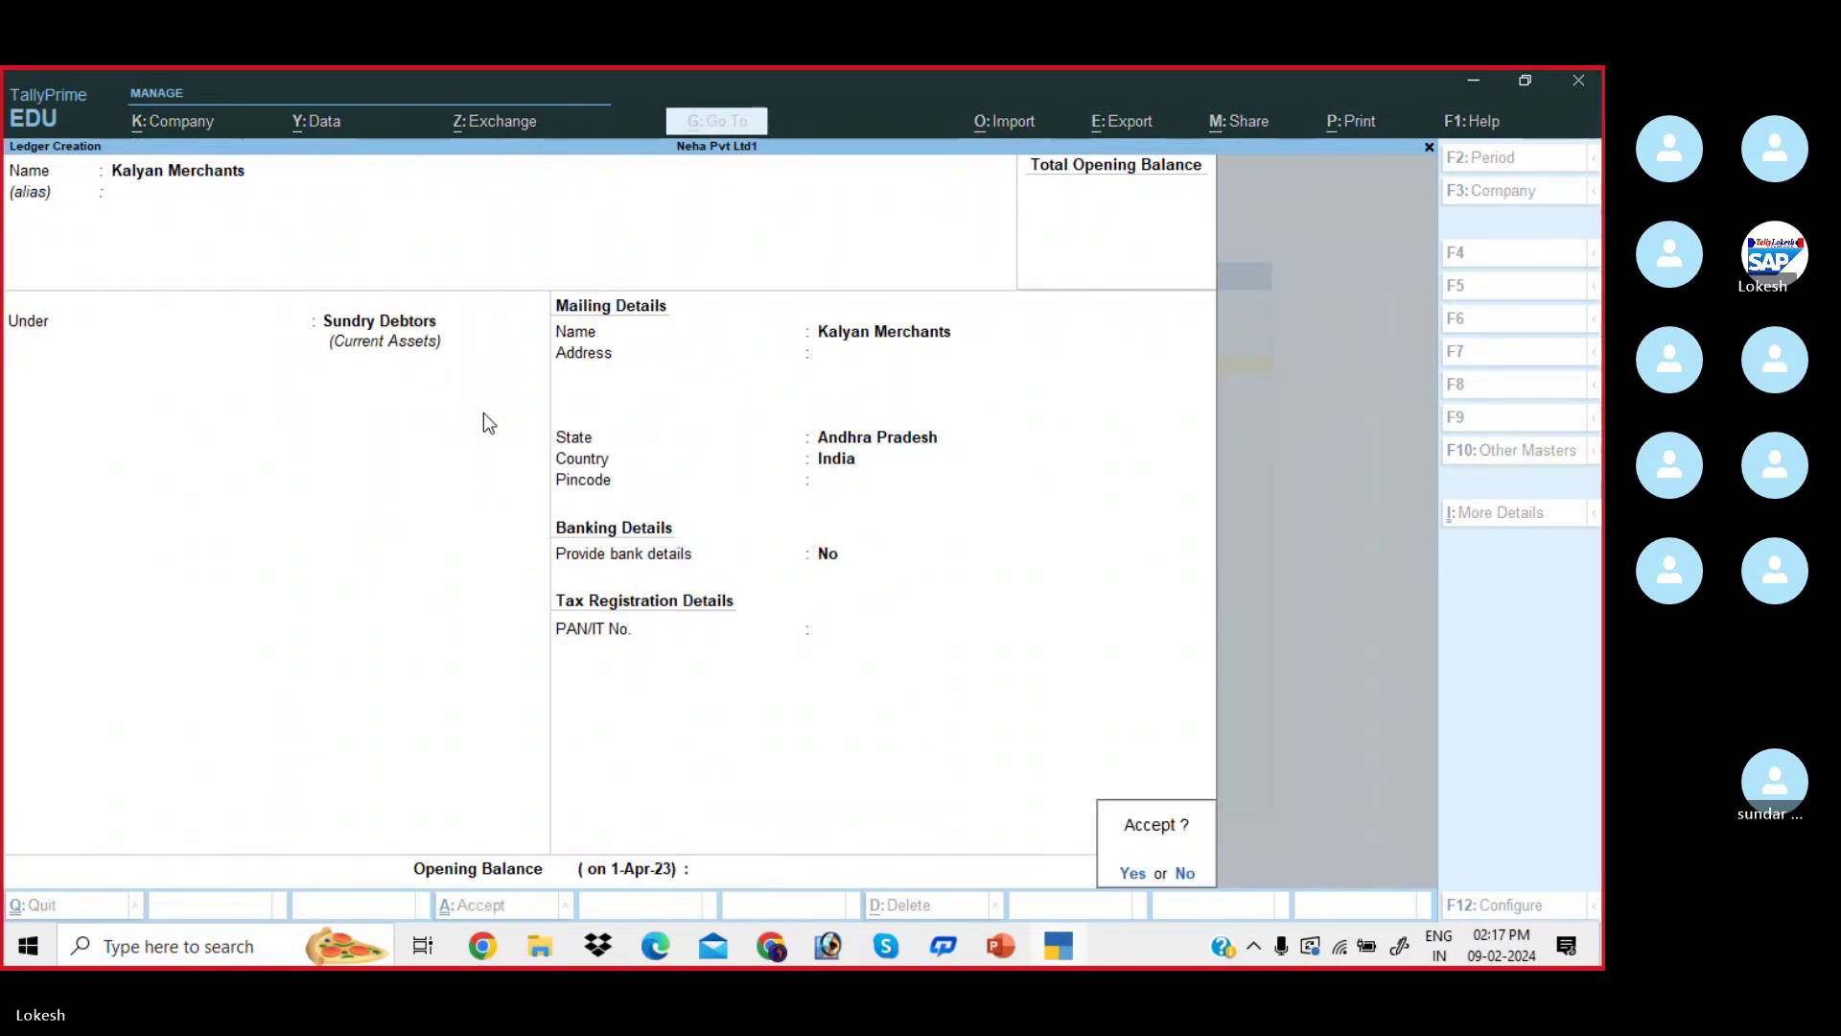
pyautogui.press('Return')
pyautogui.hotkey('alt', 'Tab')
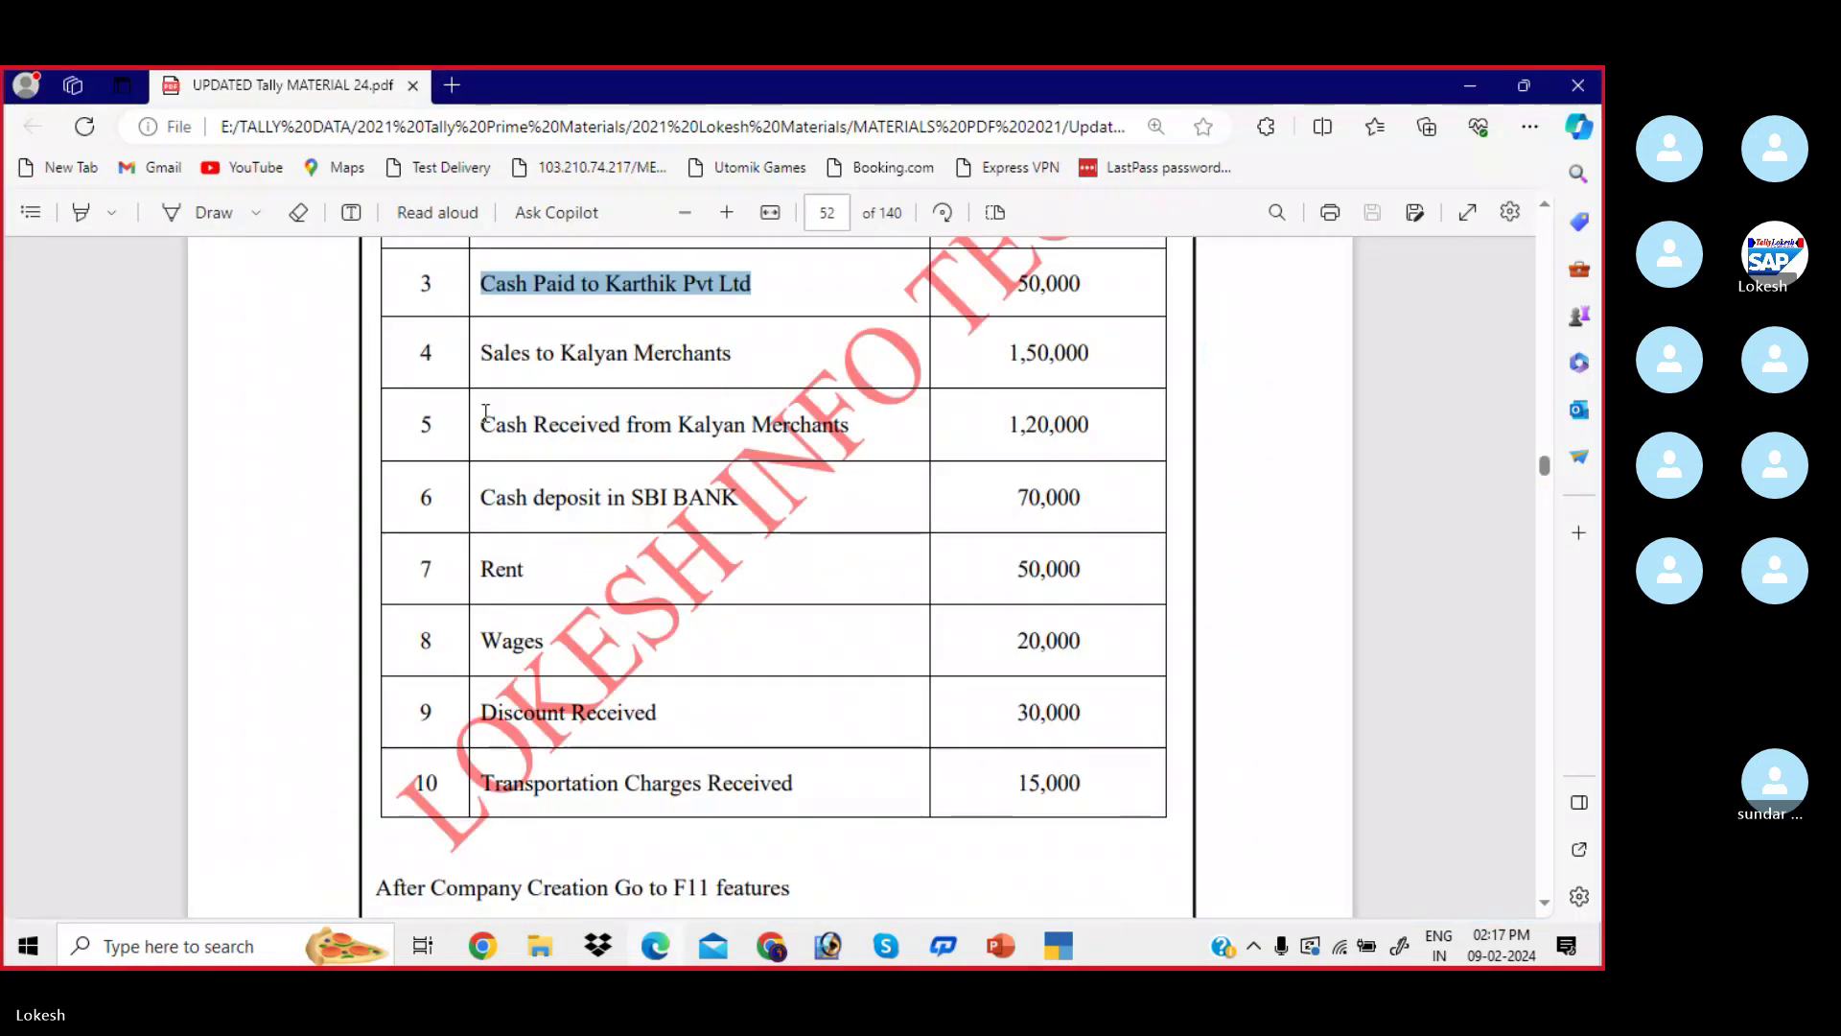
# - In the PDF sheet, mark the Kalyan Merchants receipt line and SBI BANK in row 6
pyautogui.scroll(-1, 485, 412)
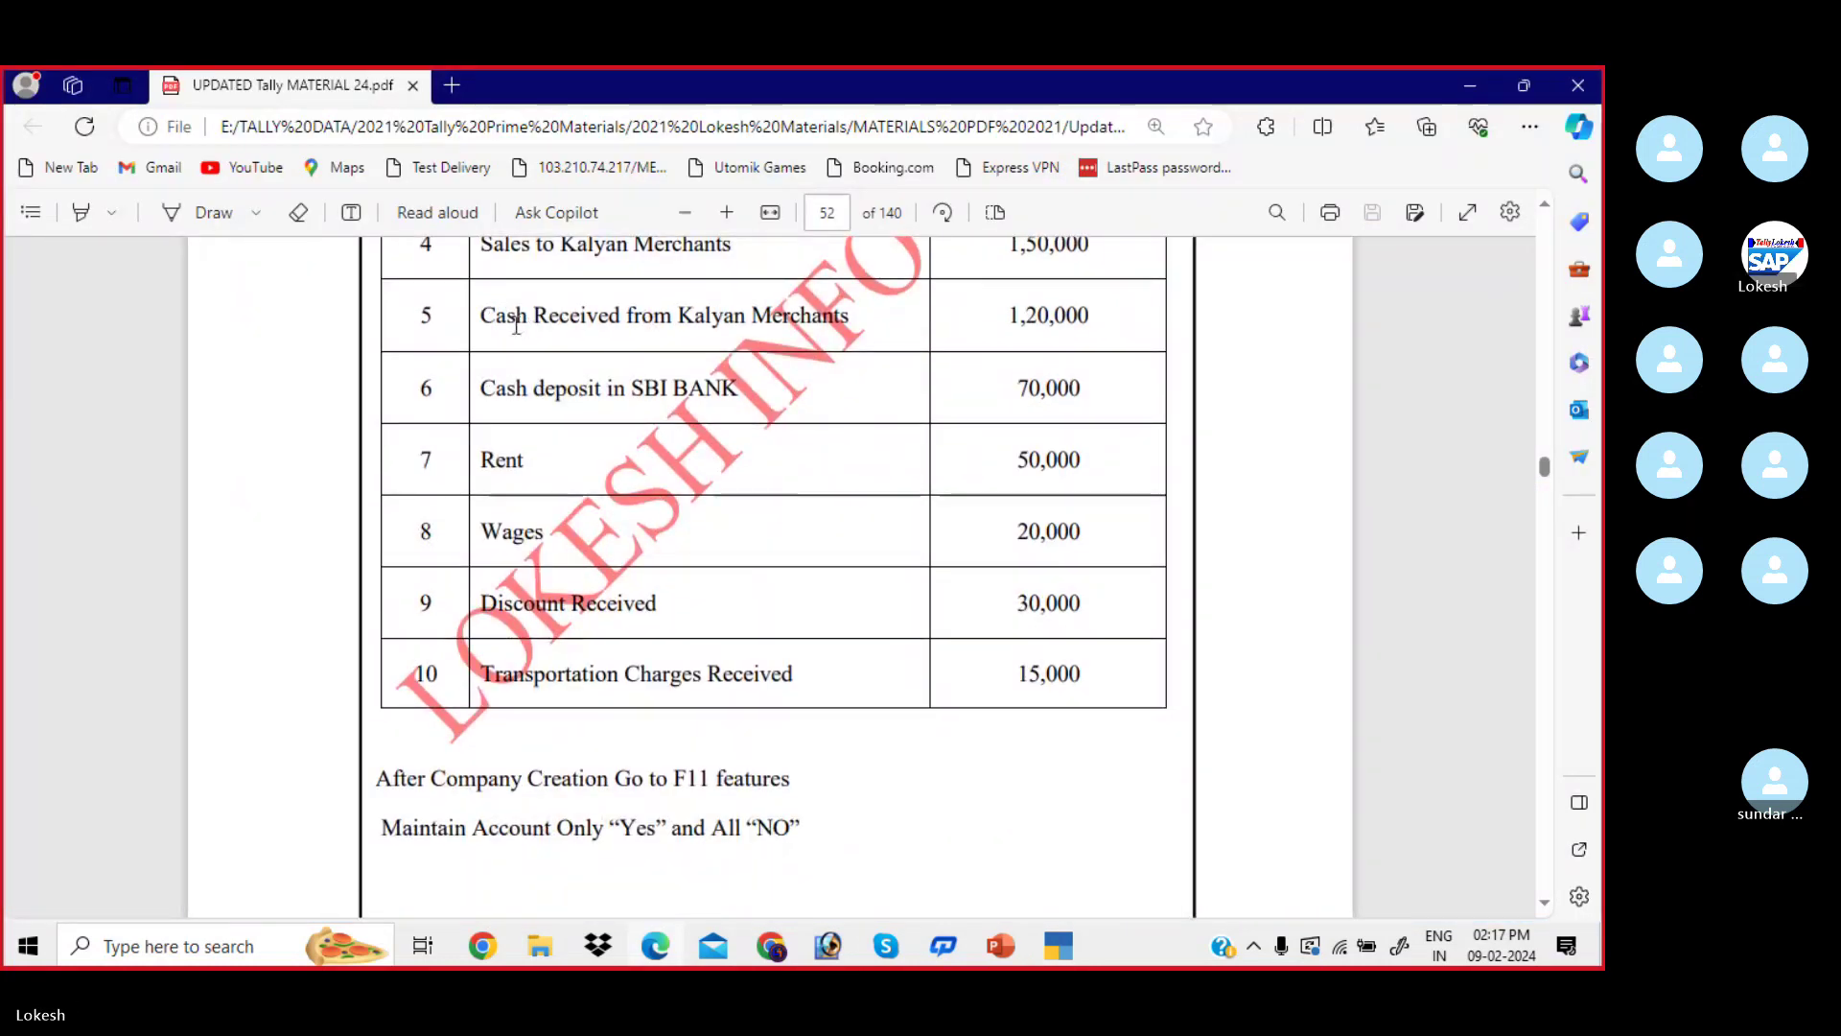
pyautogui.moveTo(496, 322); pyautogui.dragTo(846, 326)
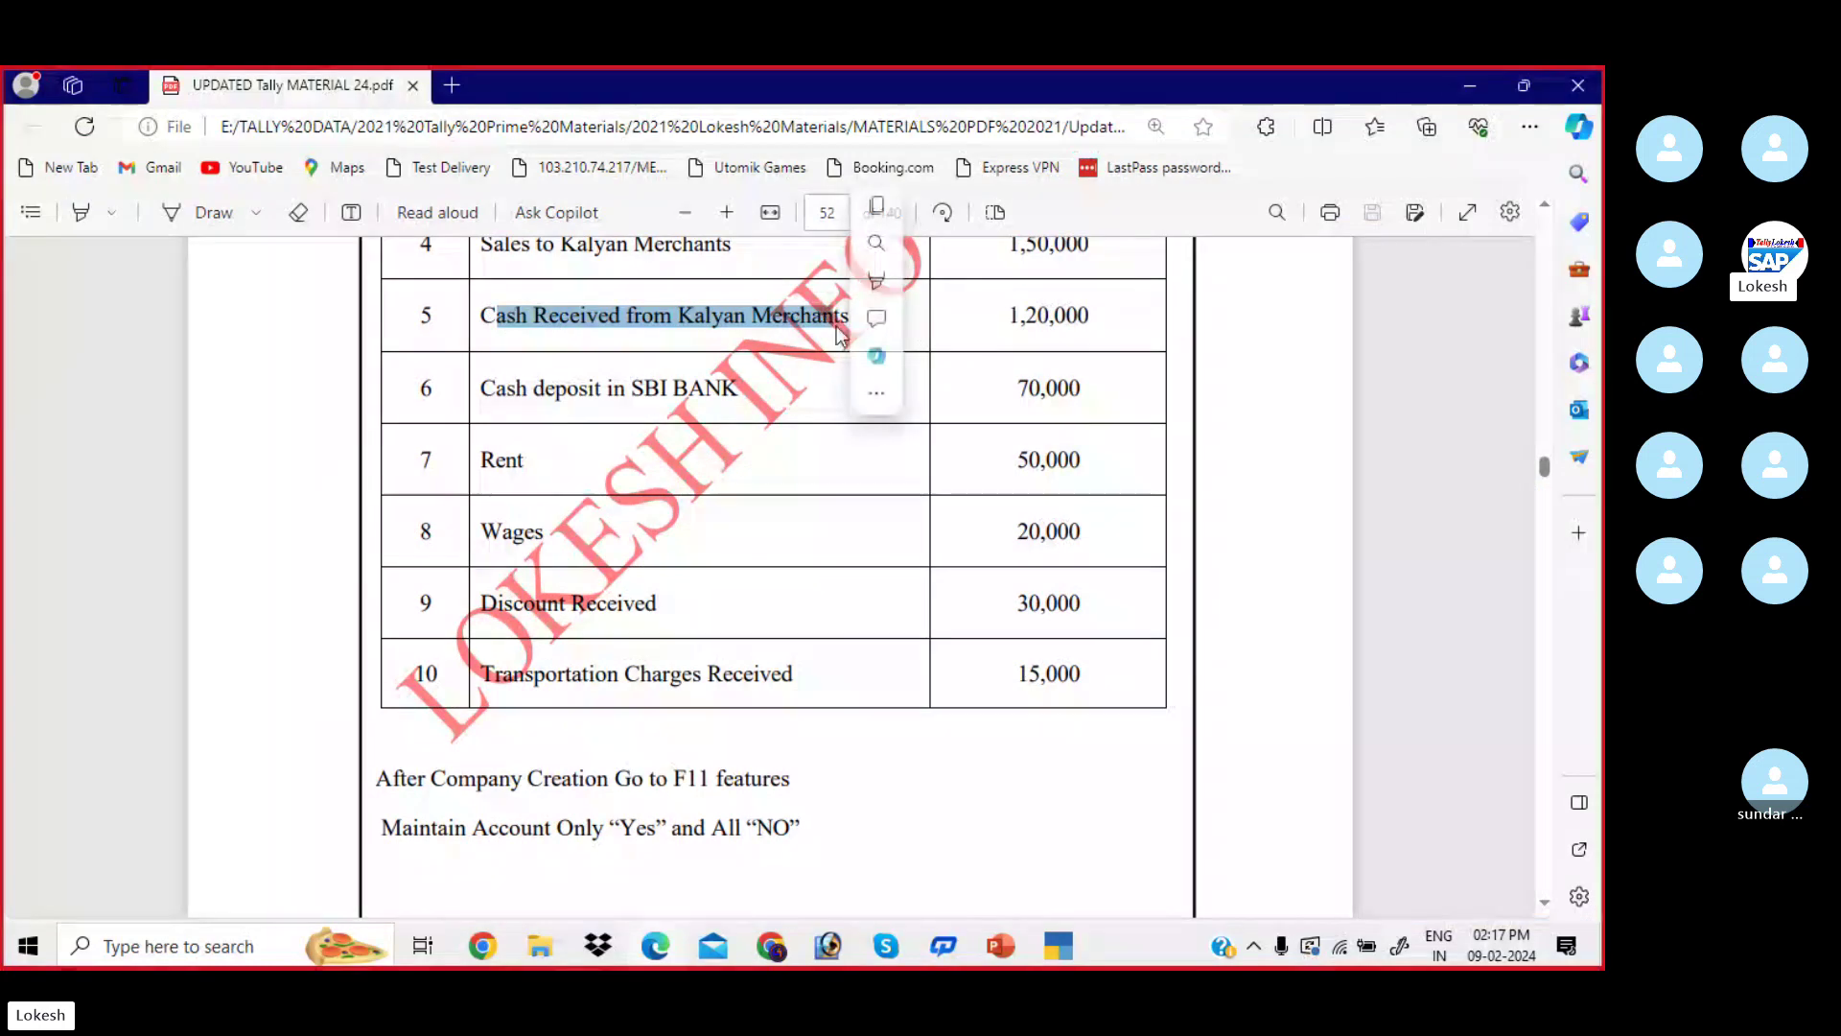
pyautogui.click(544, 380)
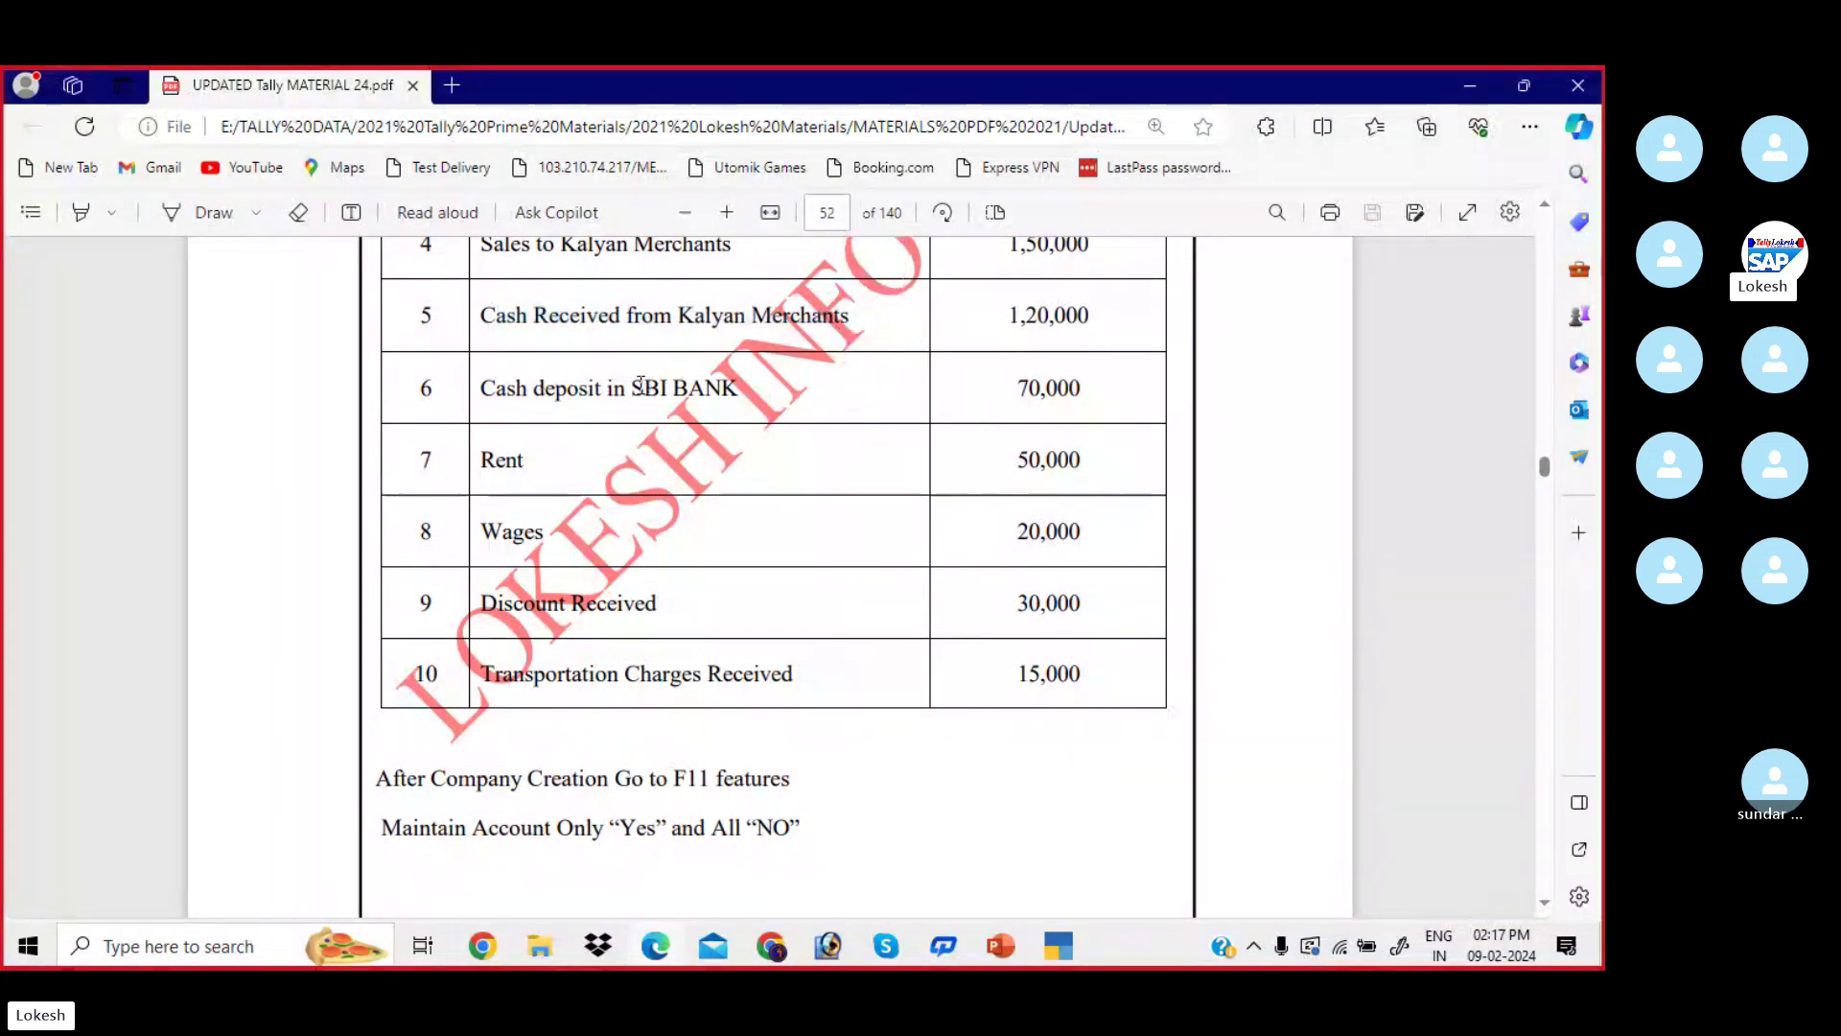
pyautogui.moveTo(632, 386); pyautogui.dragTo(738, 388)
# - Start a new ledger named Sbi Bank under Bank Accounts
pyautogui.hotkey('alt', 'Tab')
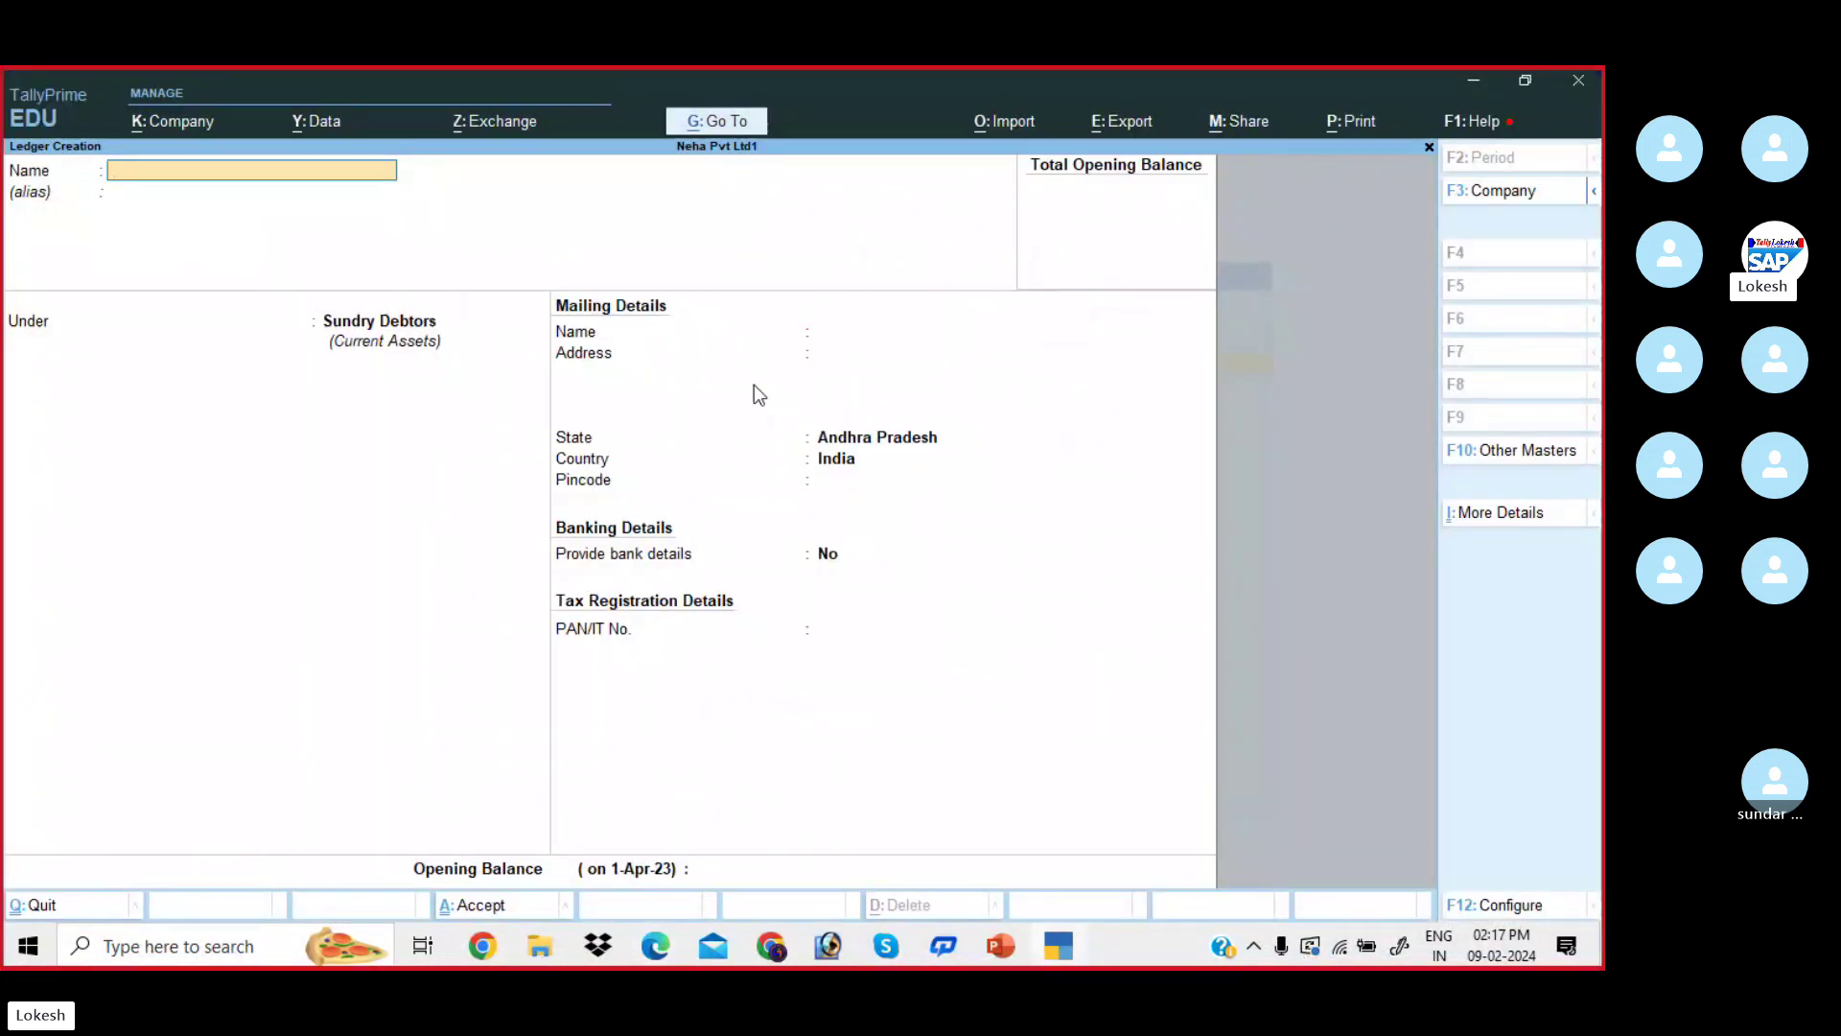
pyautogui.write('Sbi Bank')
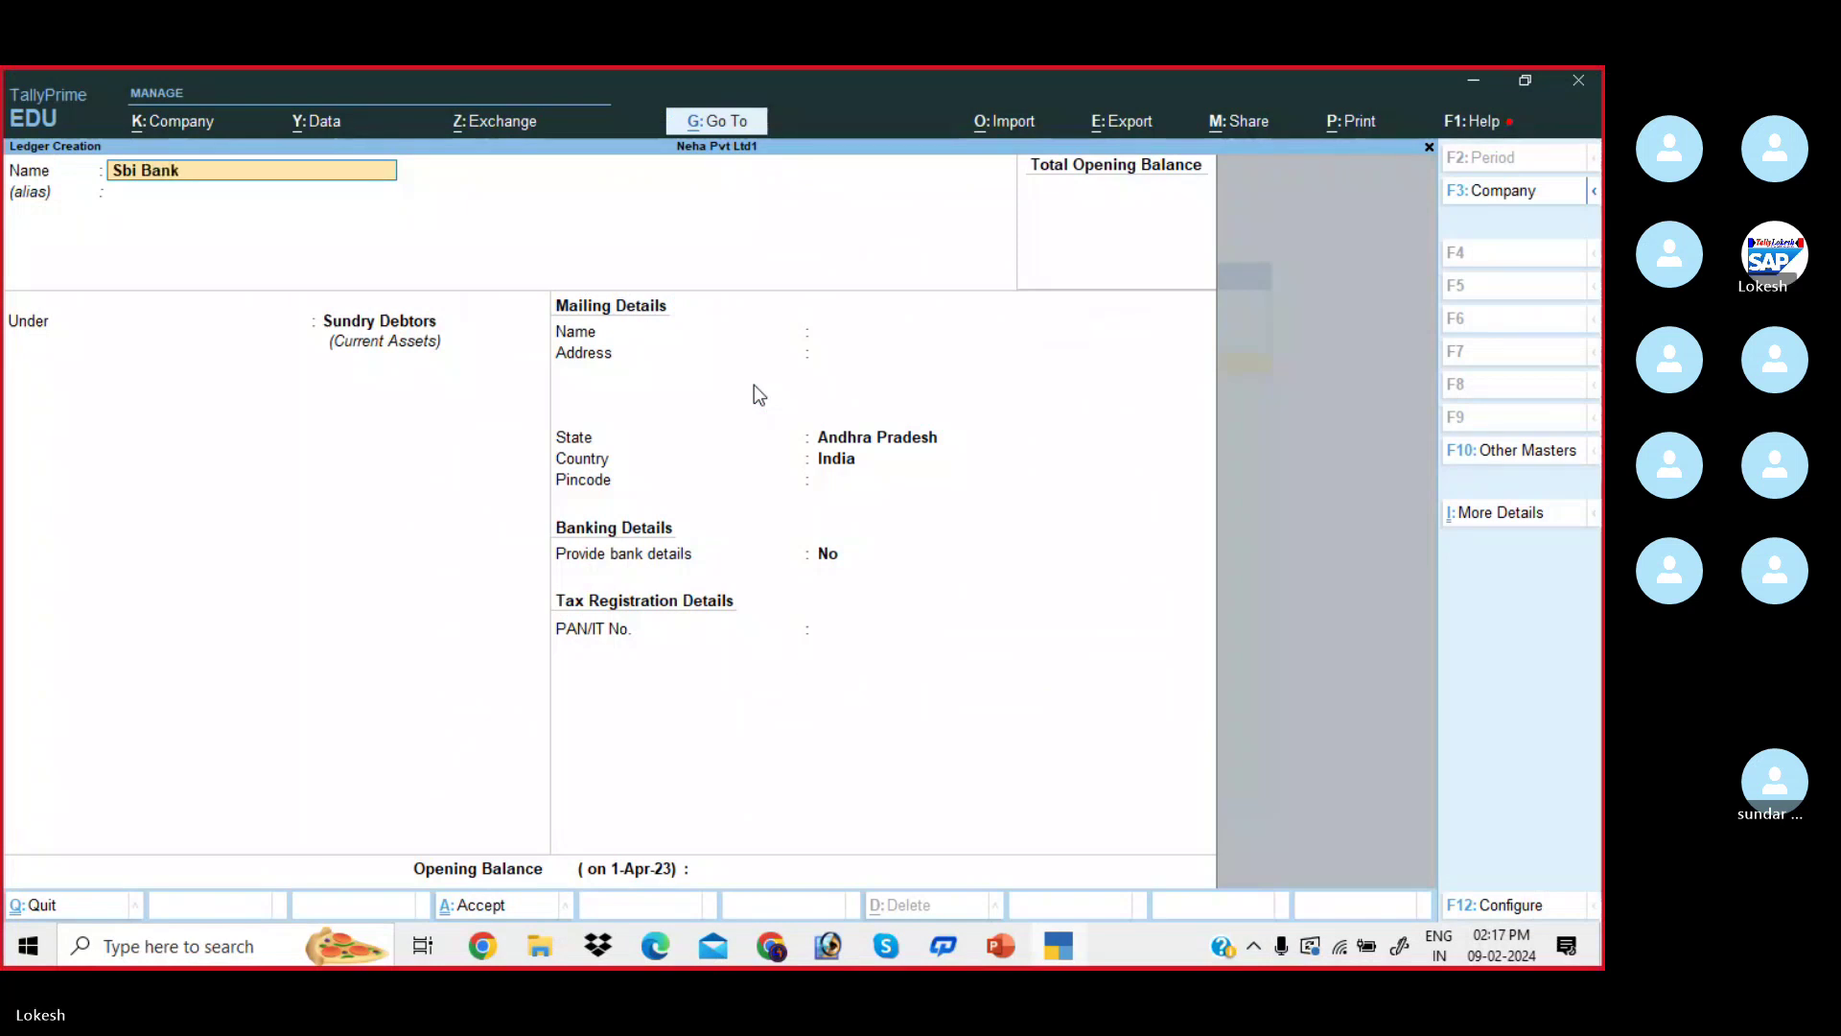
pyautogui.press('Return')
pyautogui.write('Ba')
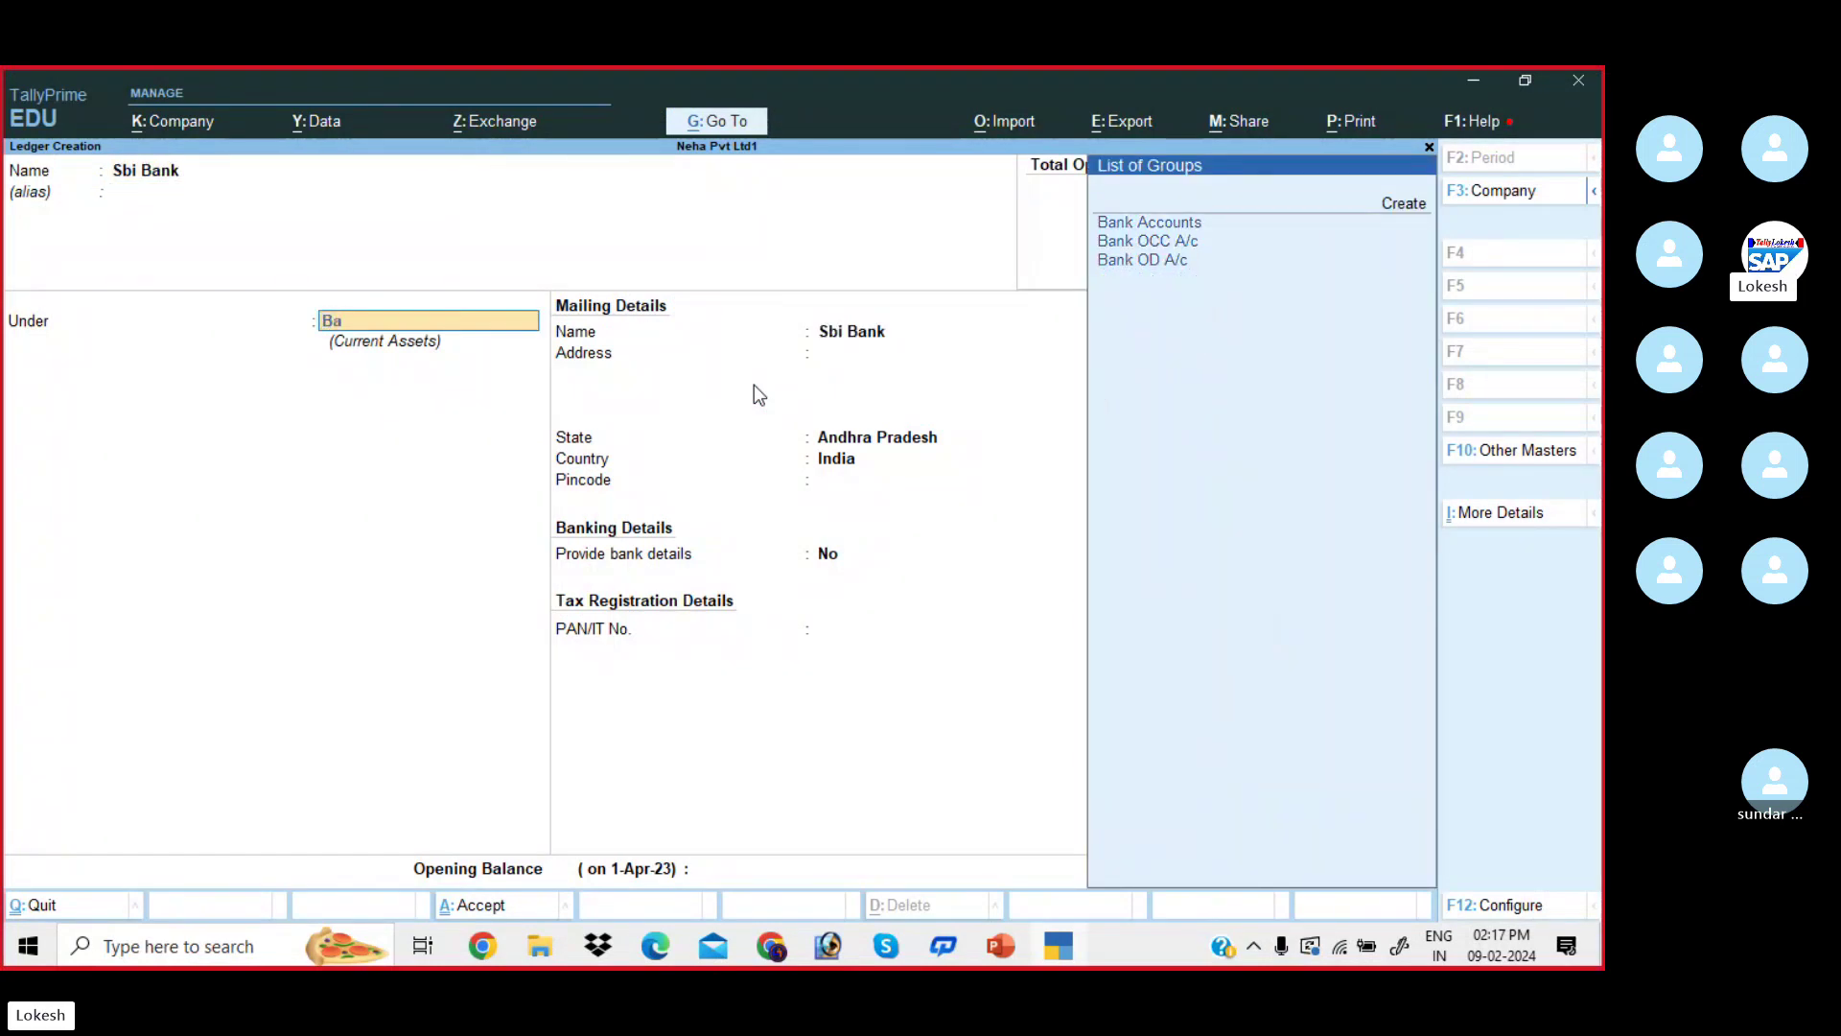
pyautogui.press('Return')
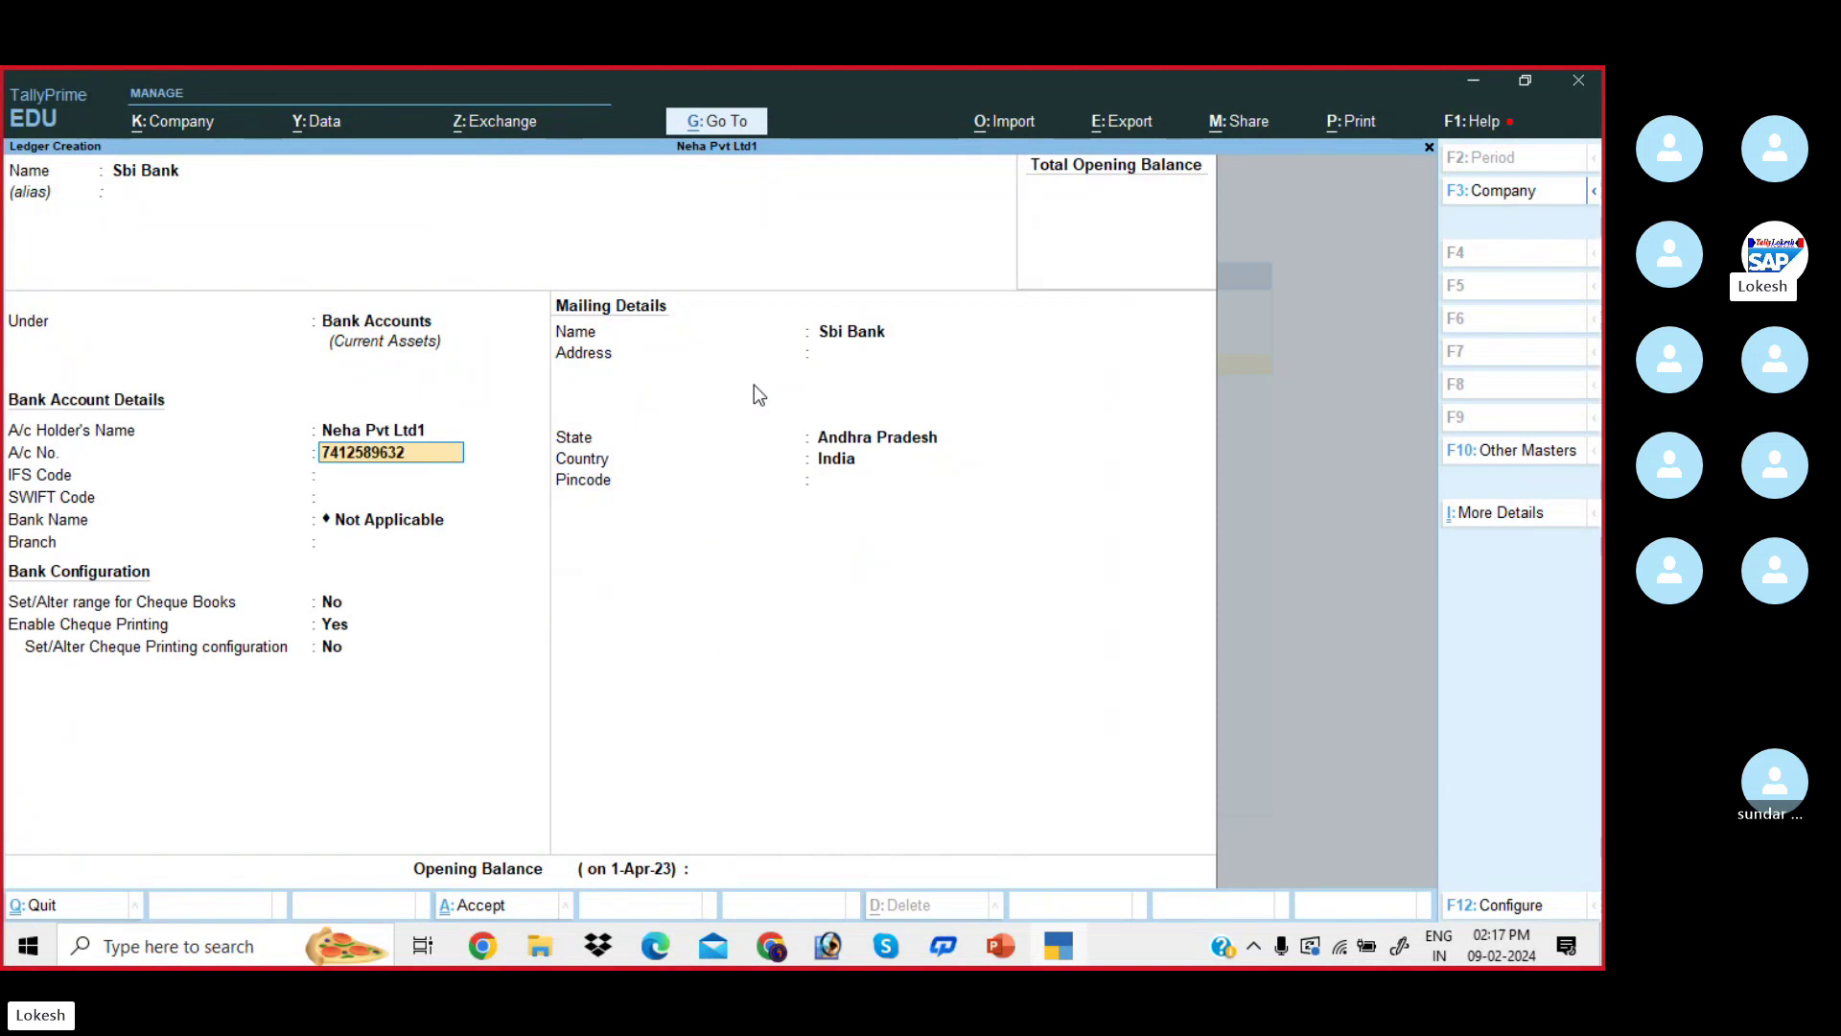
pyautogui.press('Return')
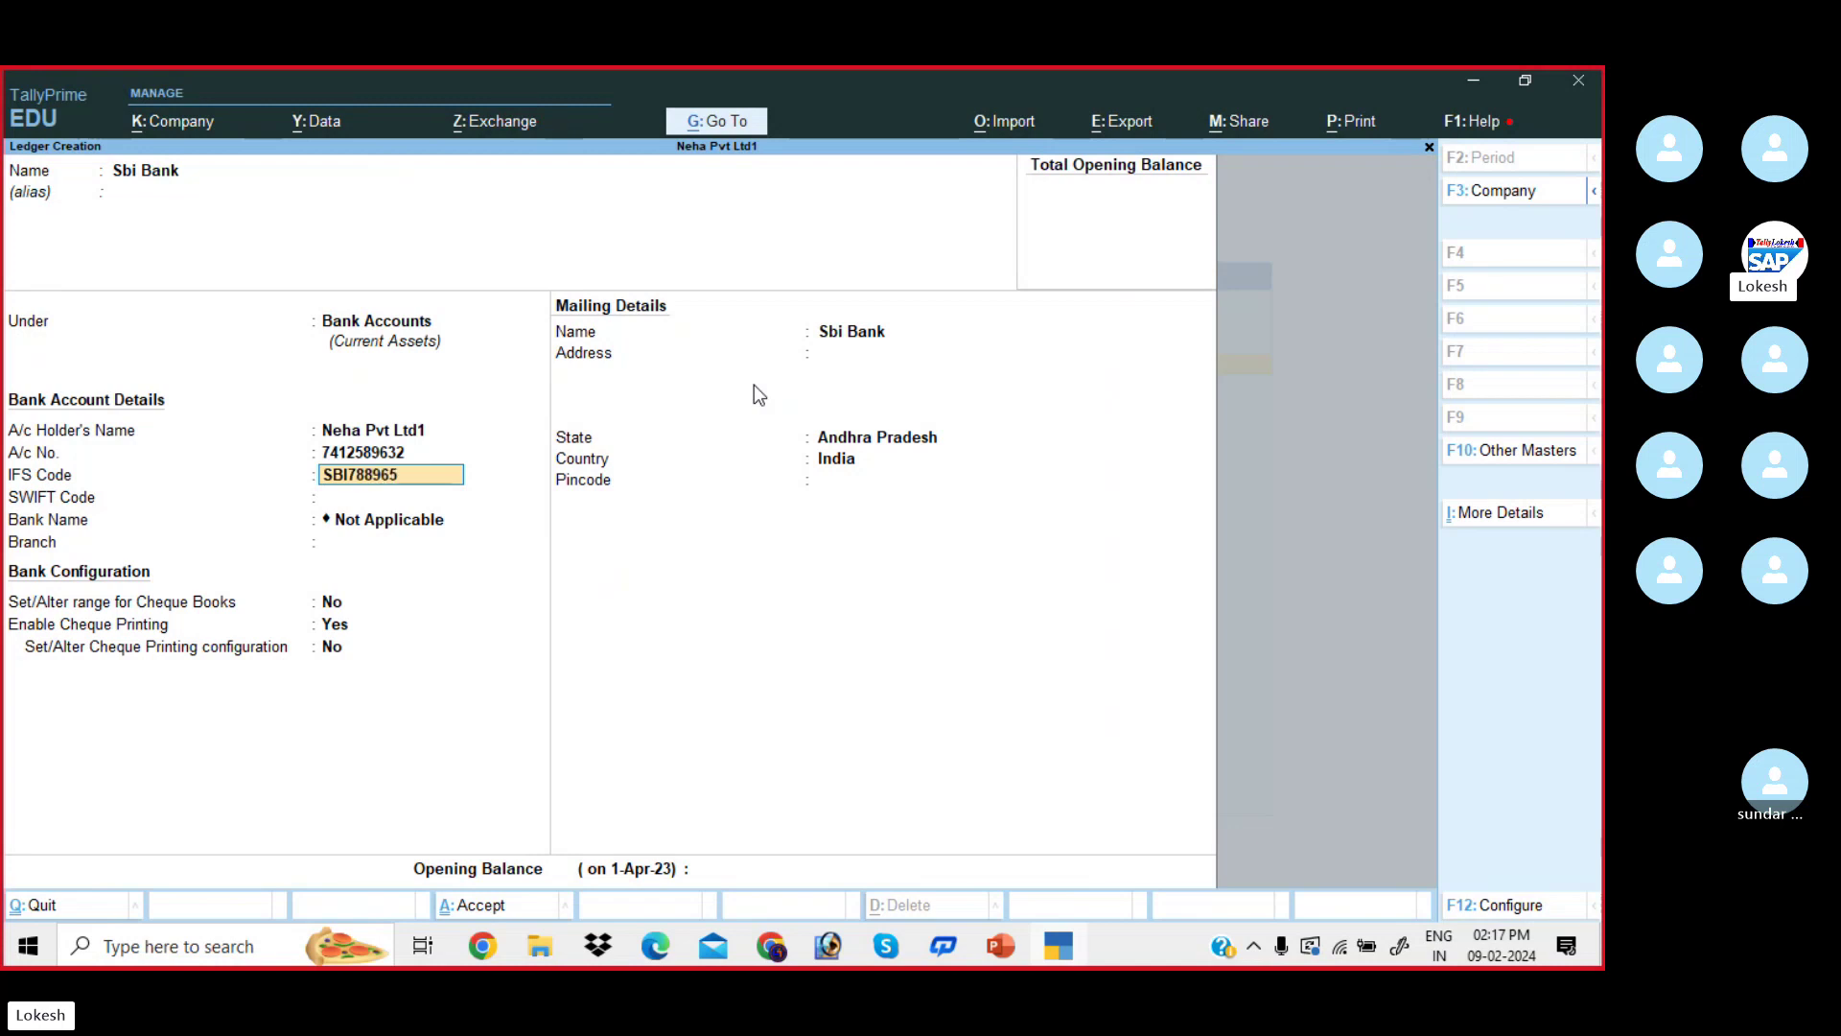
pyautogui.press('Return')
pyautogui.press('Return')
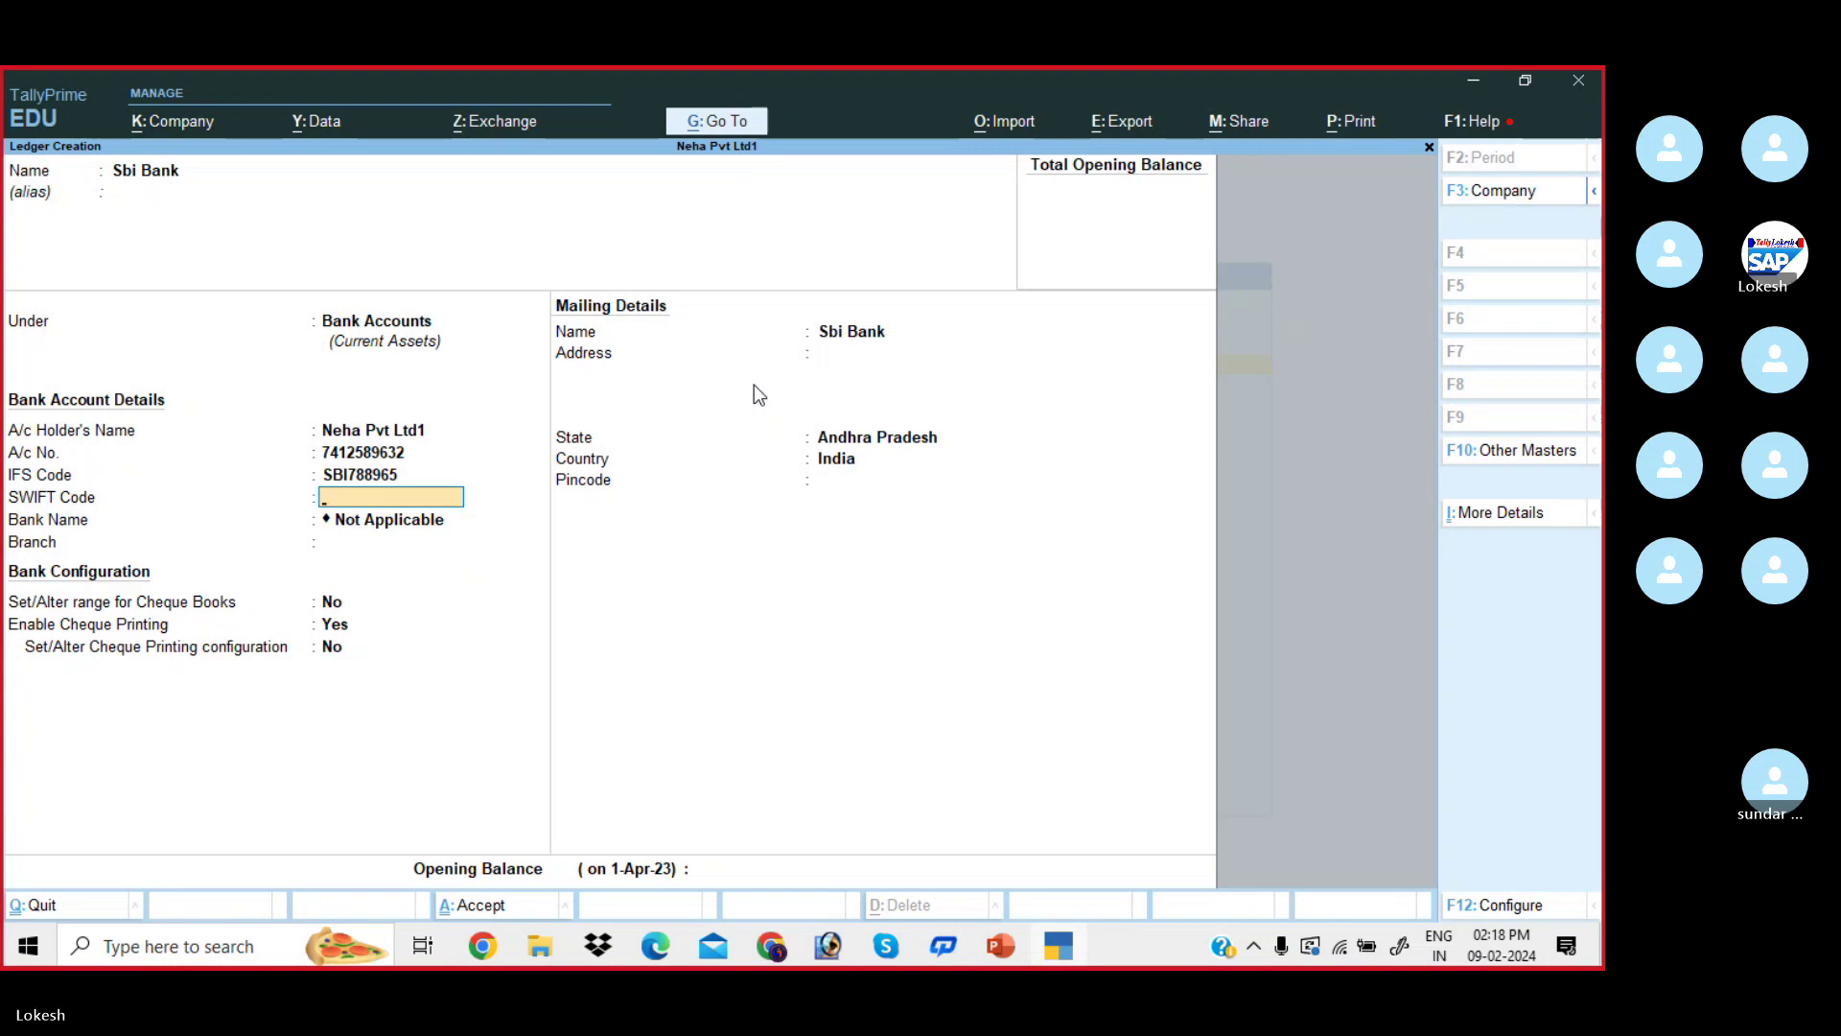
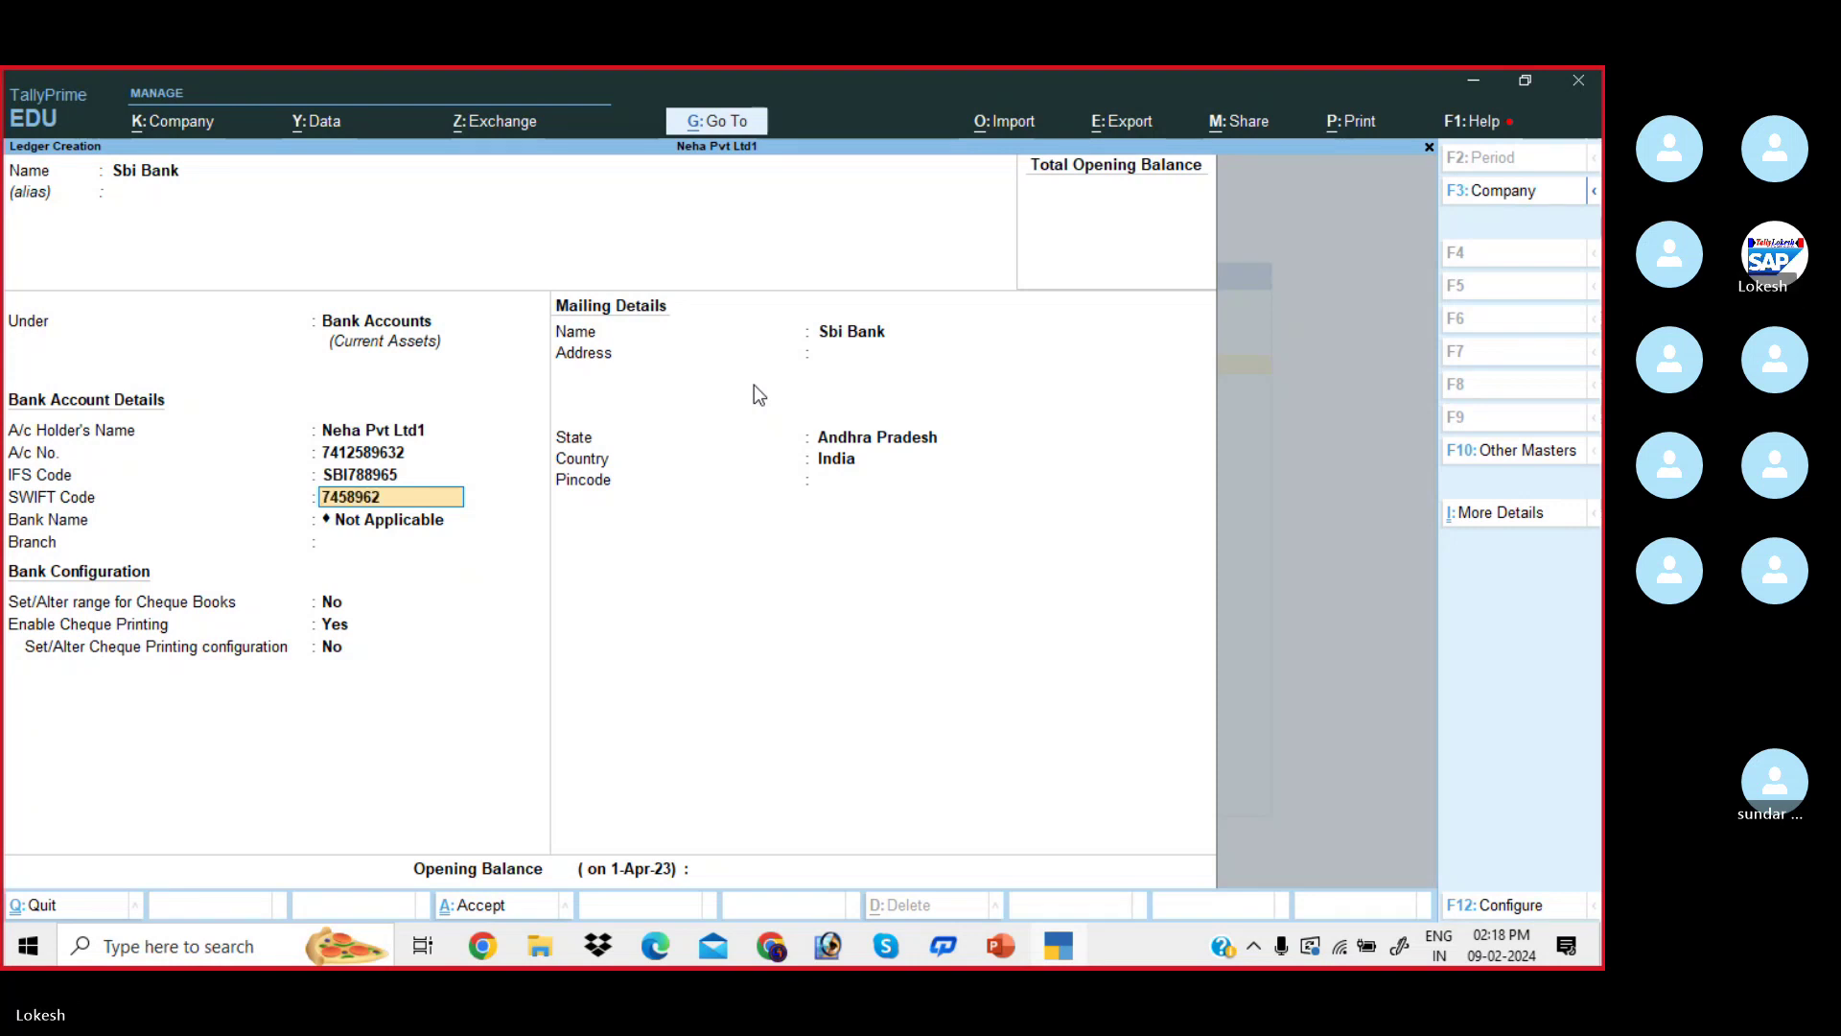
pyautogui.press('Return')
pyautogui.press('Return')
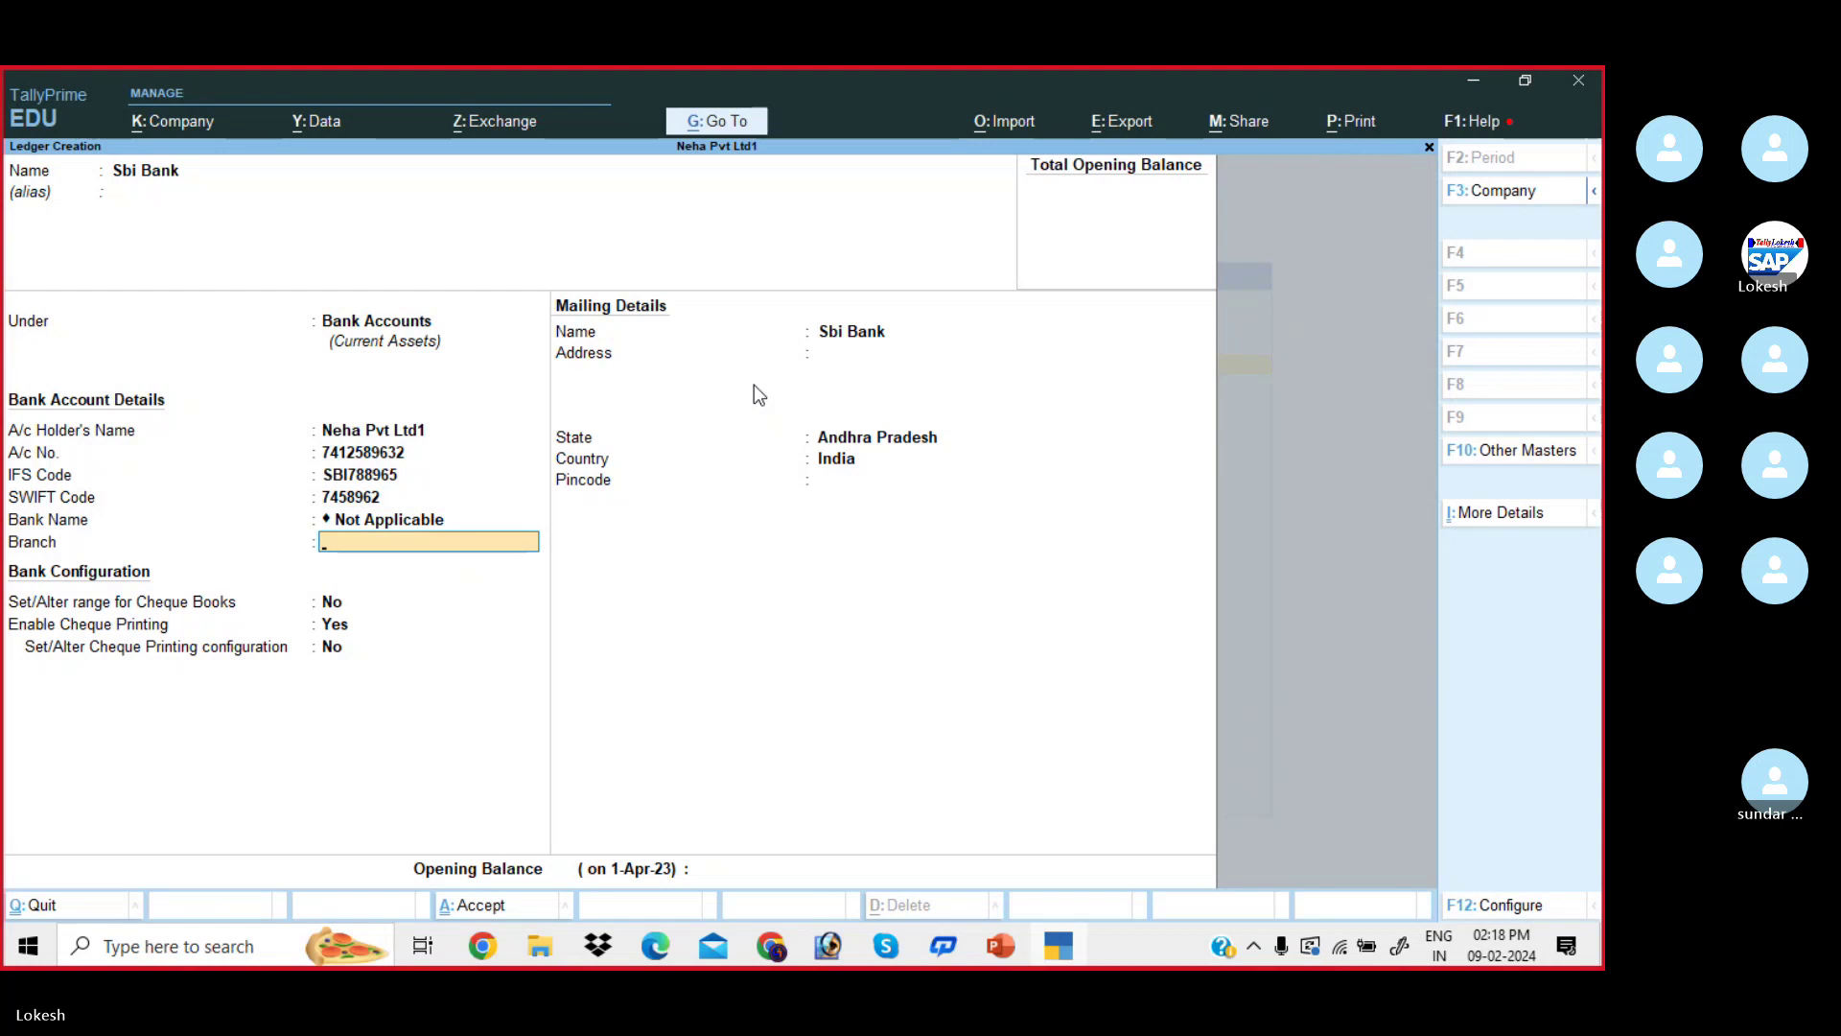
pyautogui.write('Kadapa')
pyautogui.press('Return')
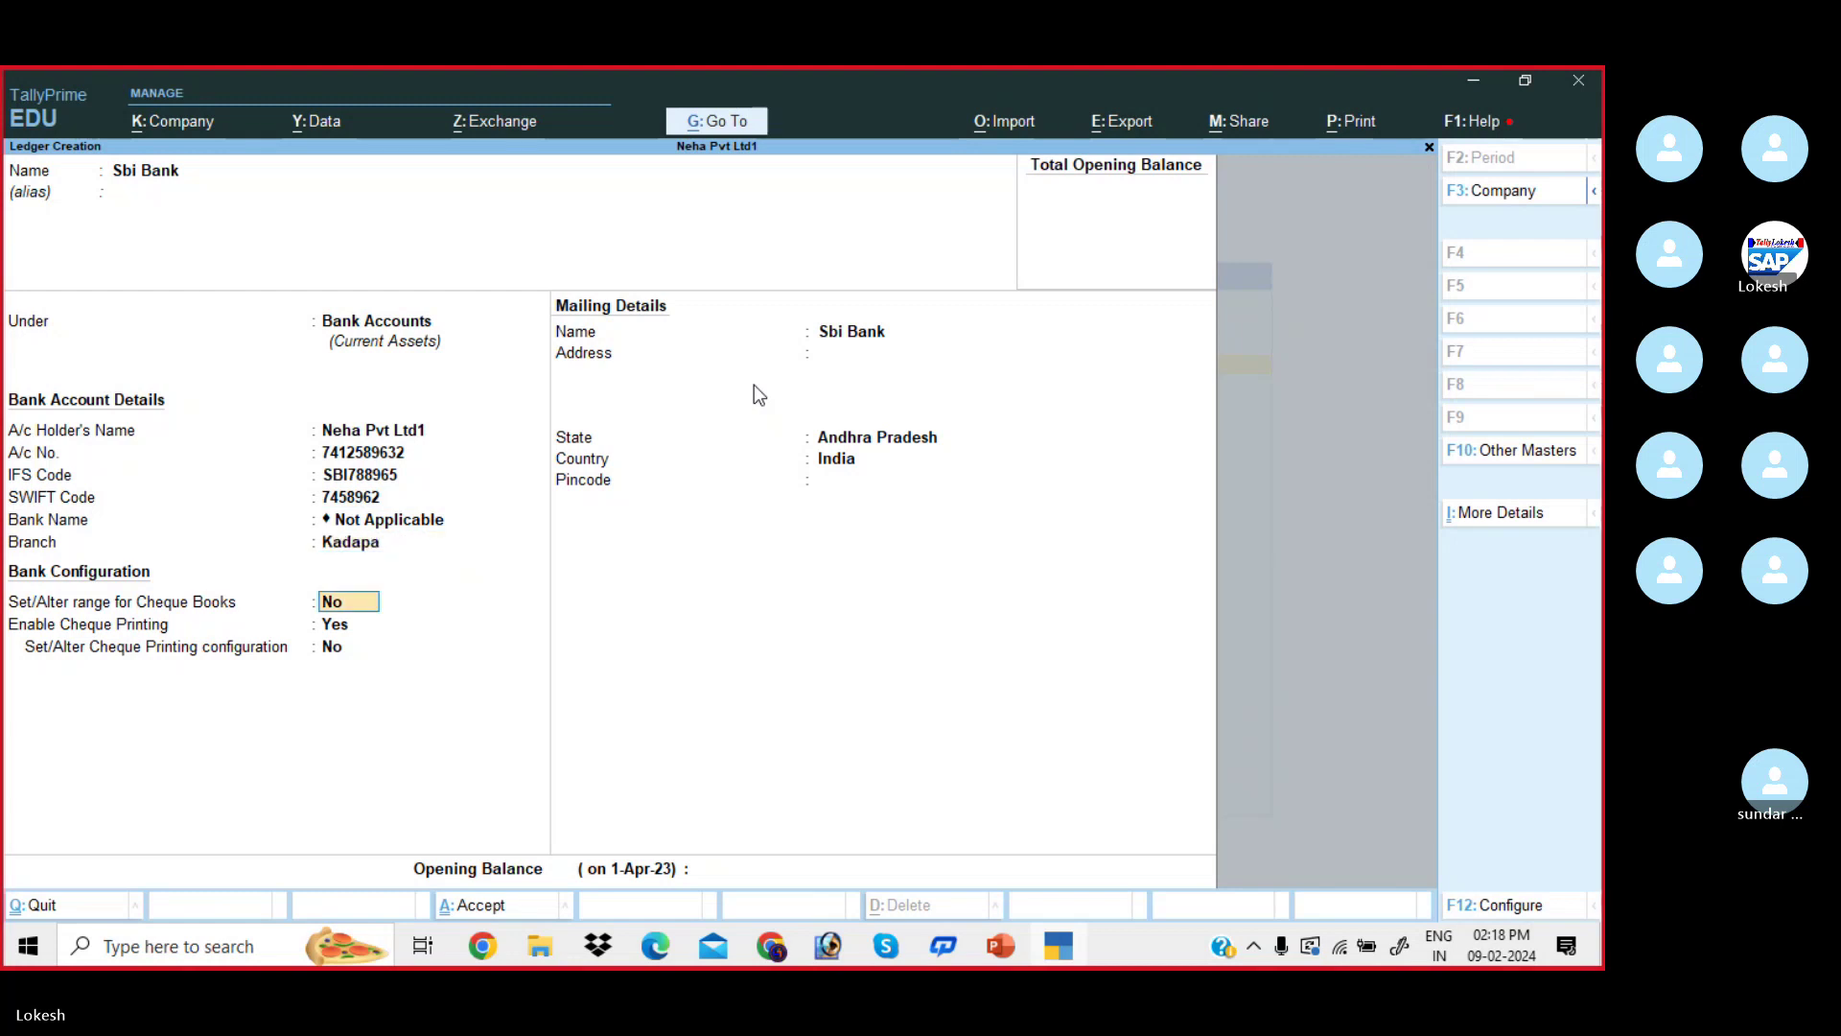
pyautogui.press('Return')
pyautogui.press('Return')
pyautogui.press('Return')
pyautogui.press('Return')
pyautogui.press('Return')
pyautogui.press('Return')
pyautogui.press('Return')
pyautogui.press('Return')
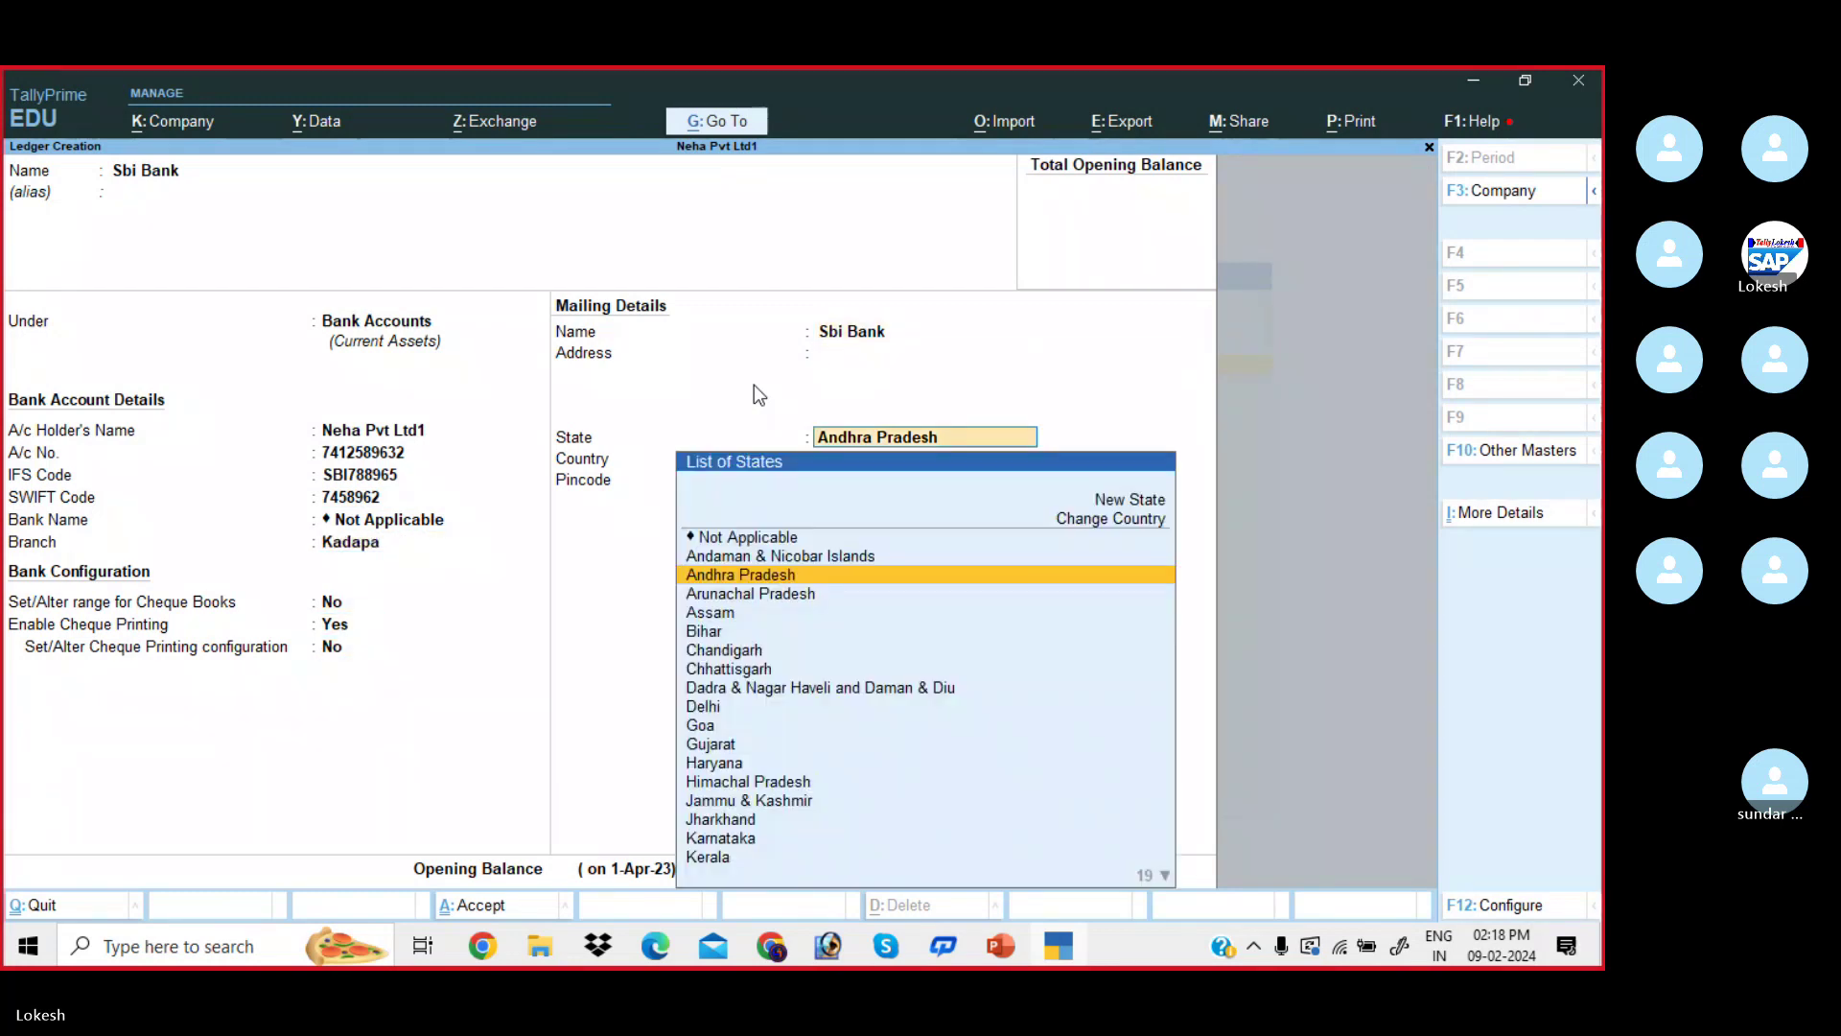
pyautogui.press('Return')
pyautogui.press('Return')
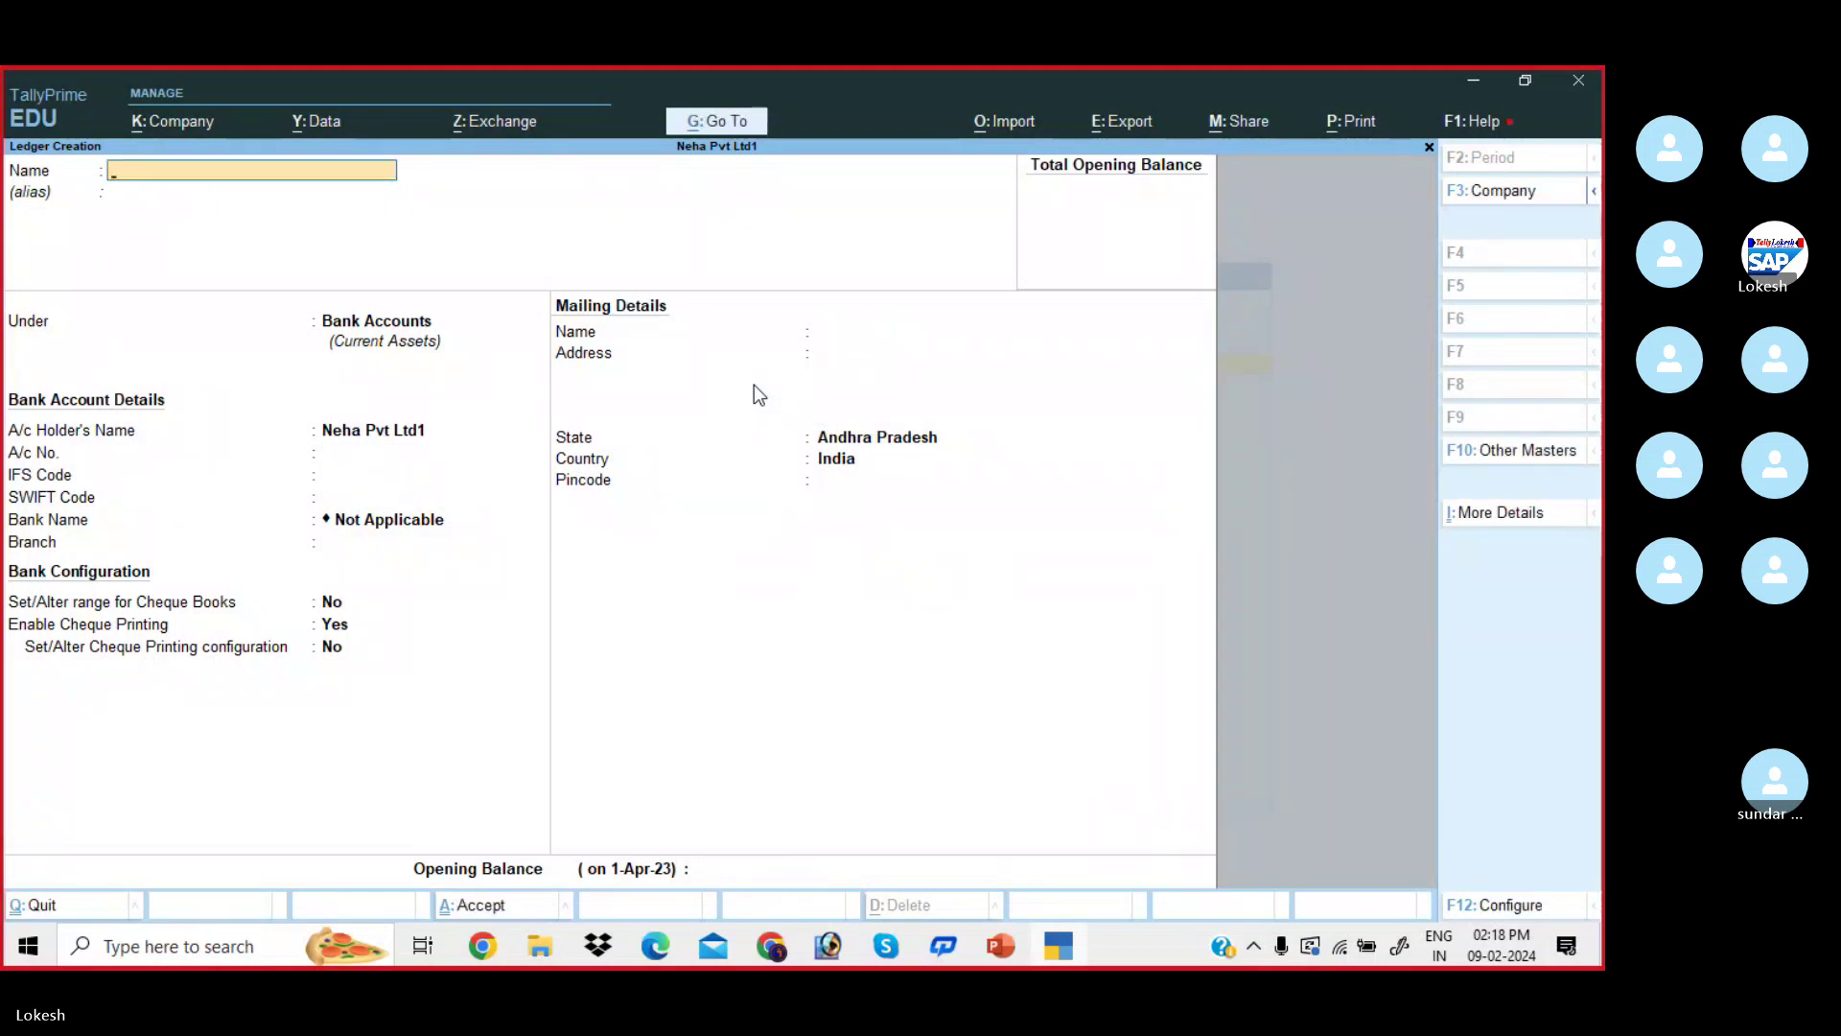
# - Create the Rent ledger under Indirect Expenses
pyautogui.hotkey('alt', 'Tab')
pyautogui.scroll(-2, 758, 393)
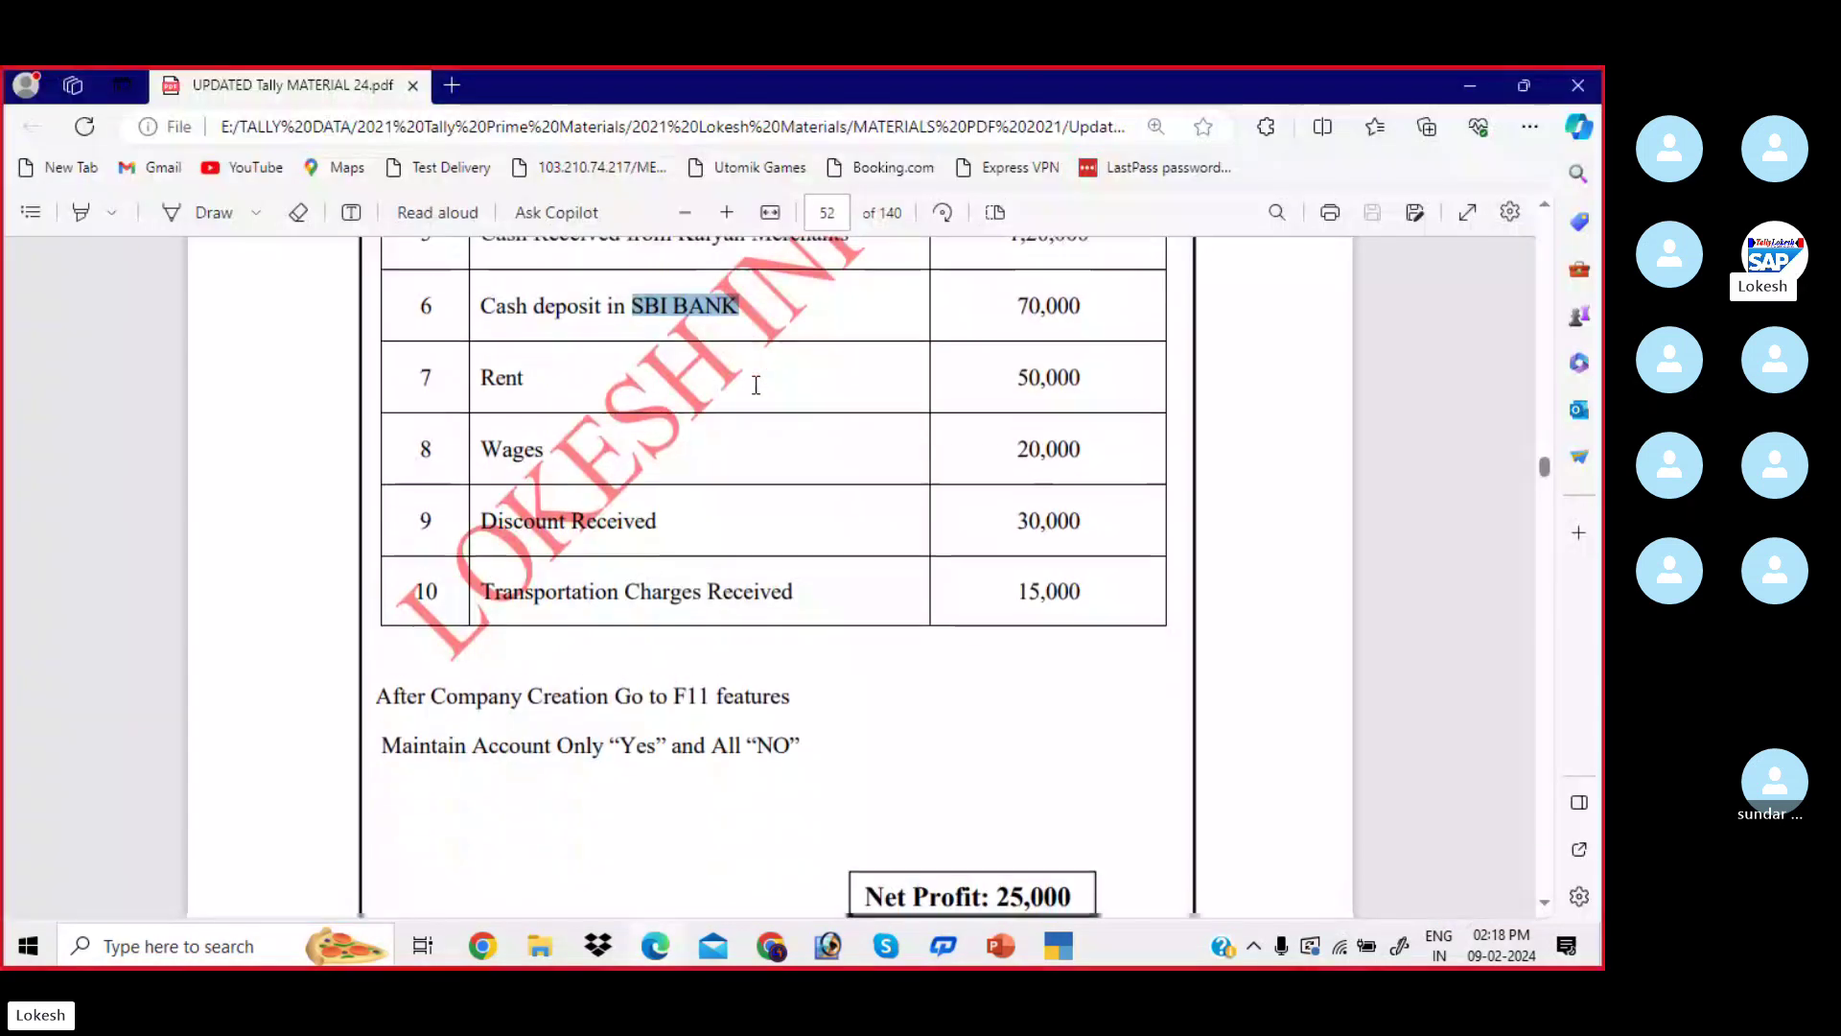
pyautogui.hotkey('alt', 'Tab')
pyautogui.write('Rent')
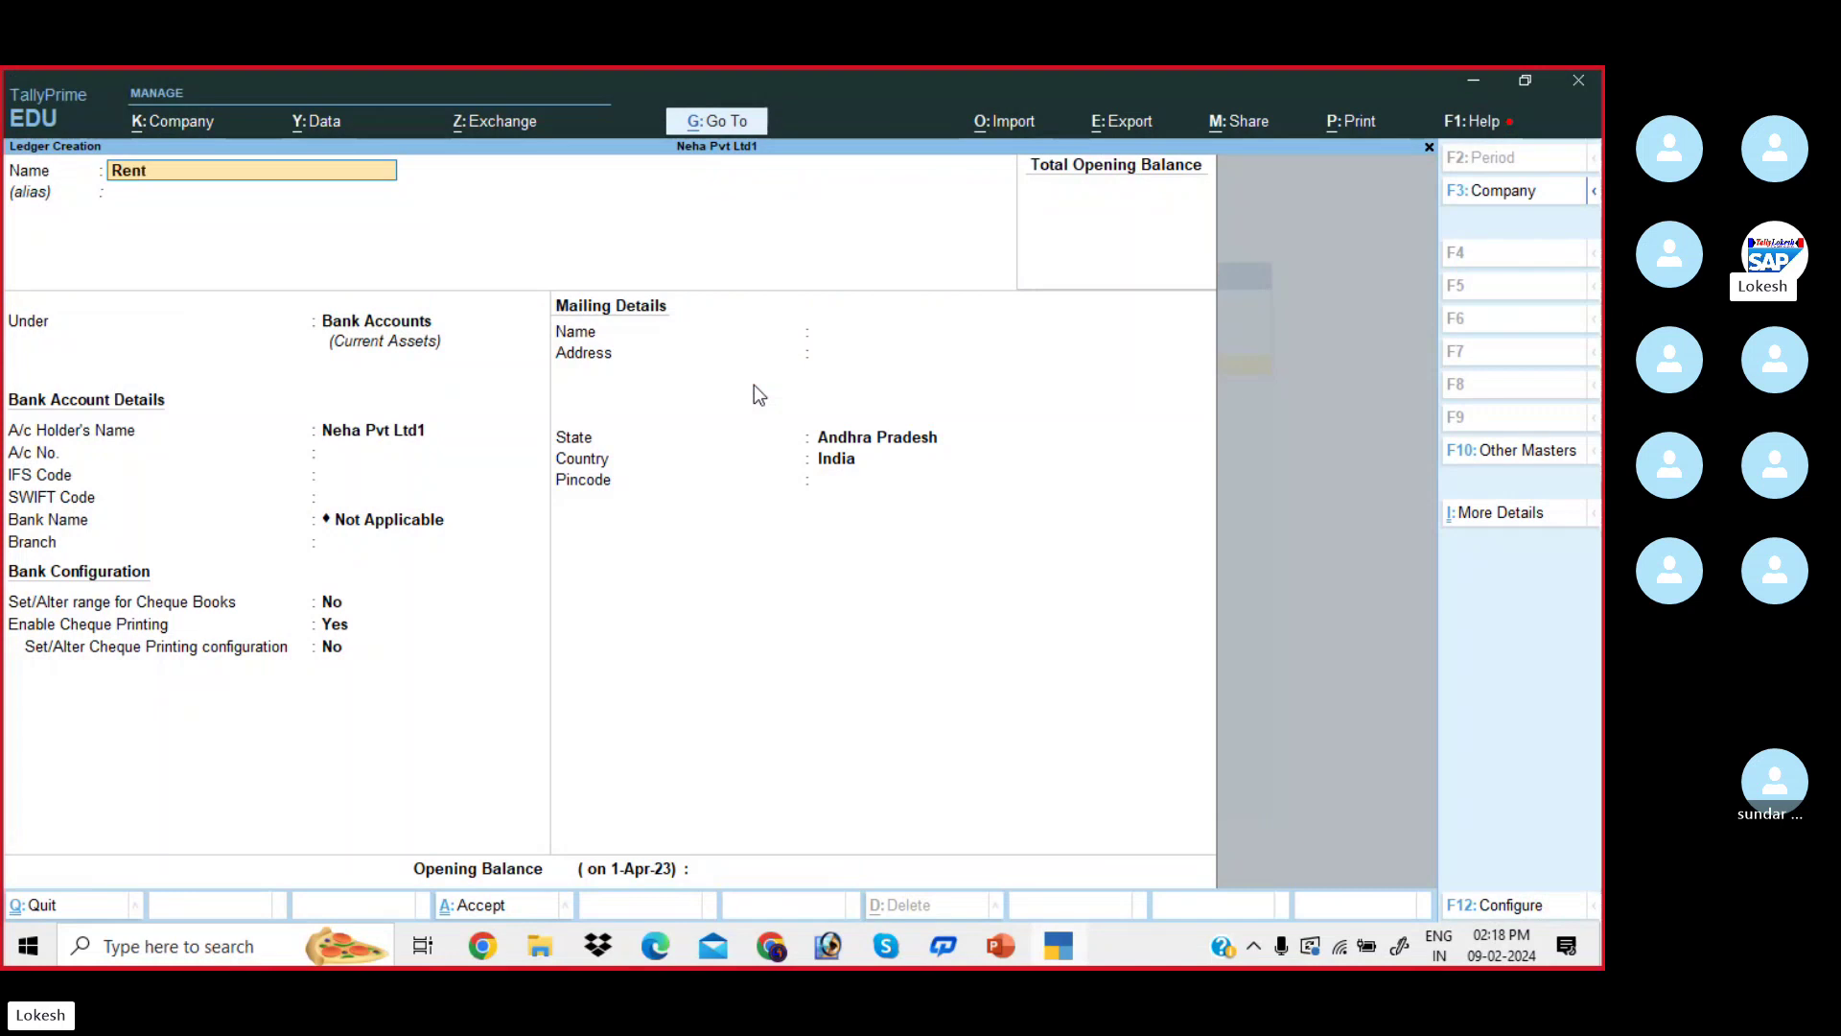
pyautogui.press('Return')
pyautogui.press('Return')
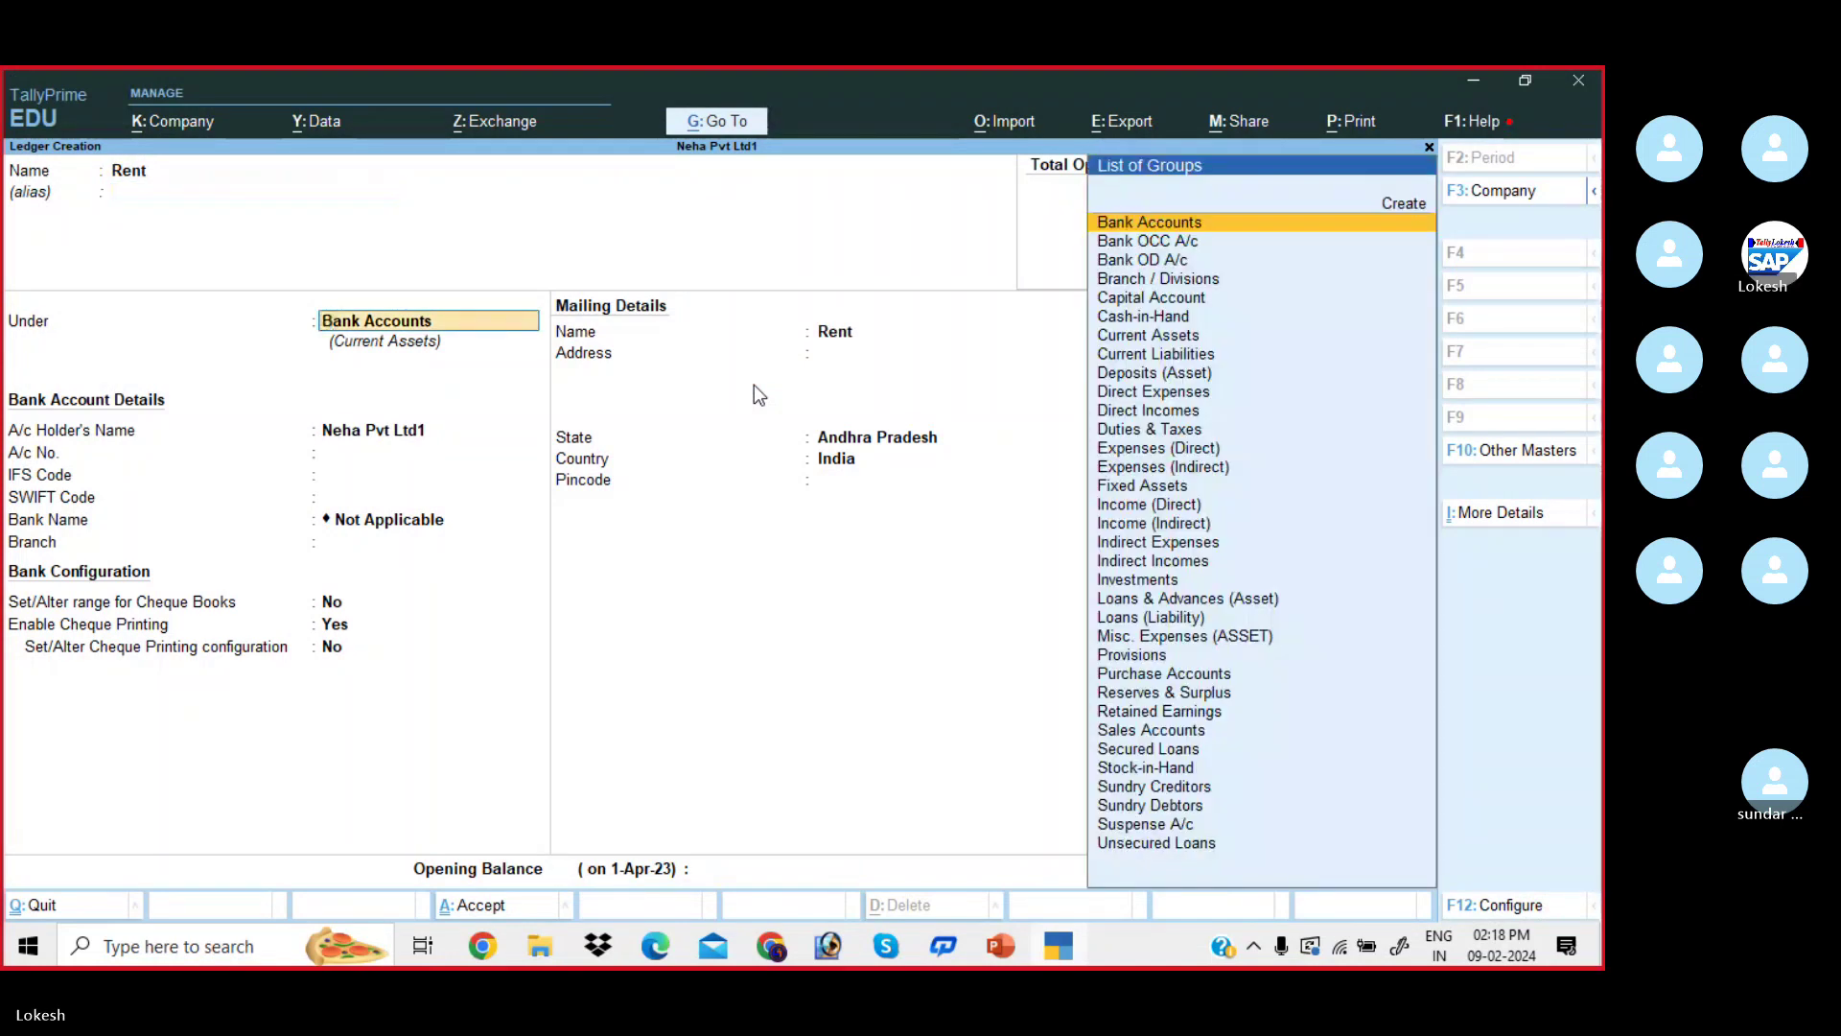
pyautogui.write('Indi')
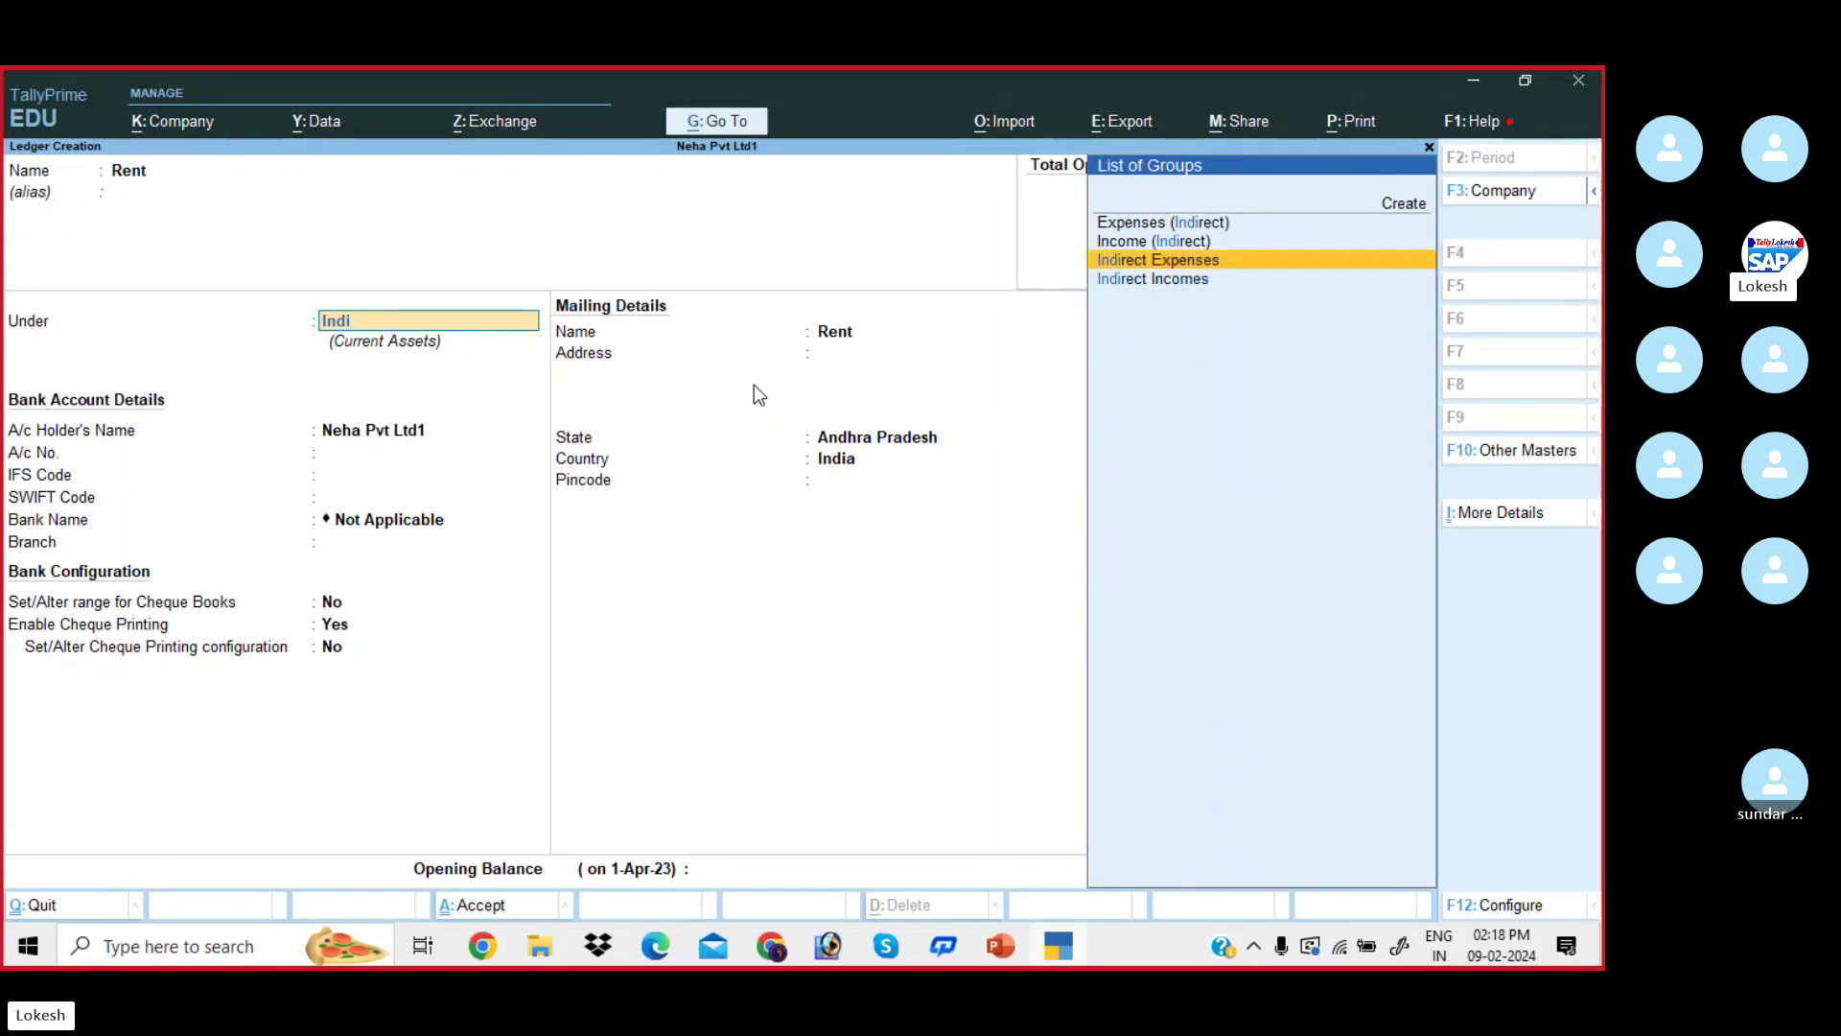
pyautogui.press('Return')
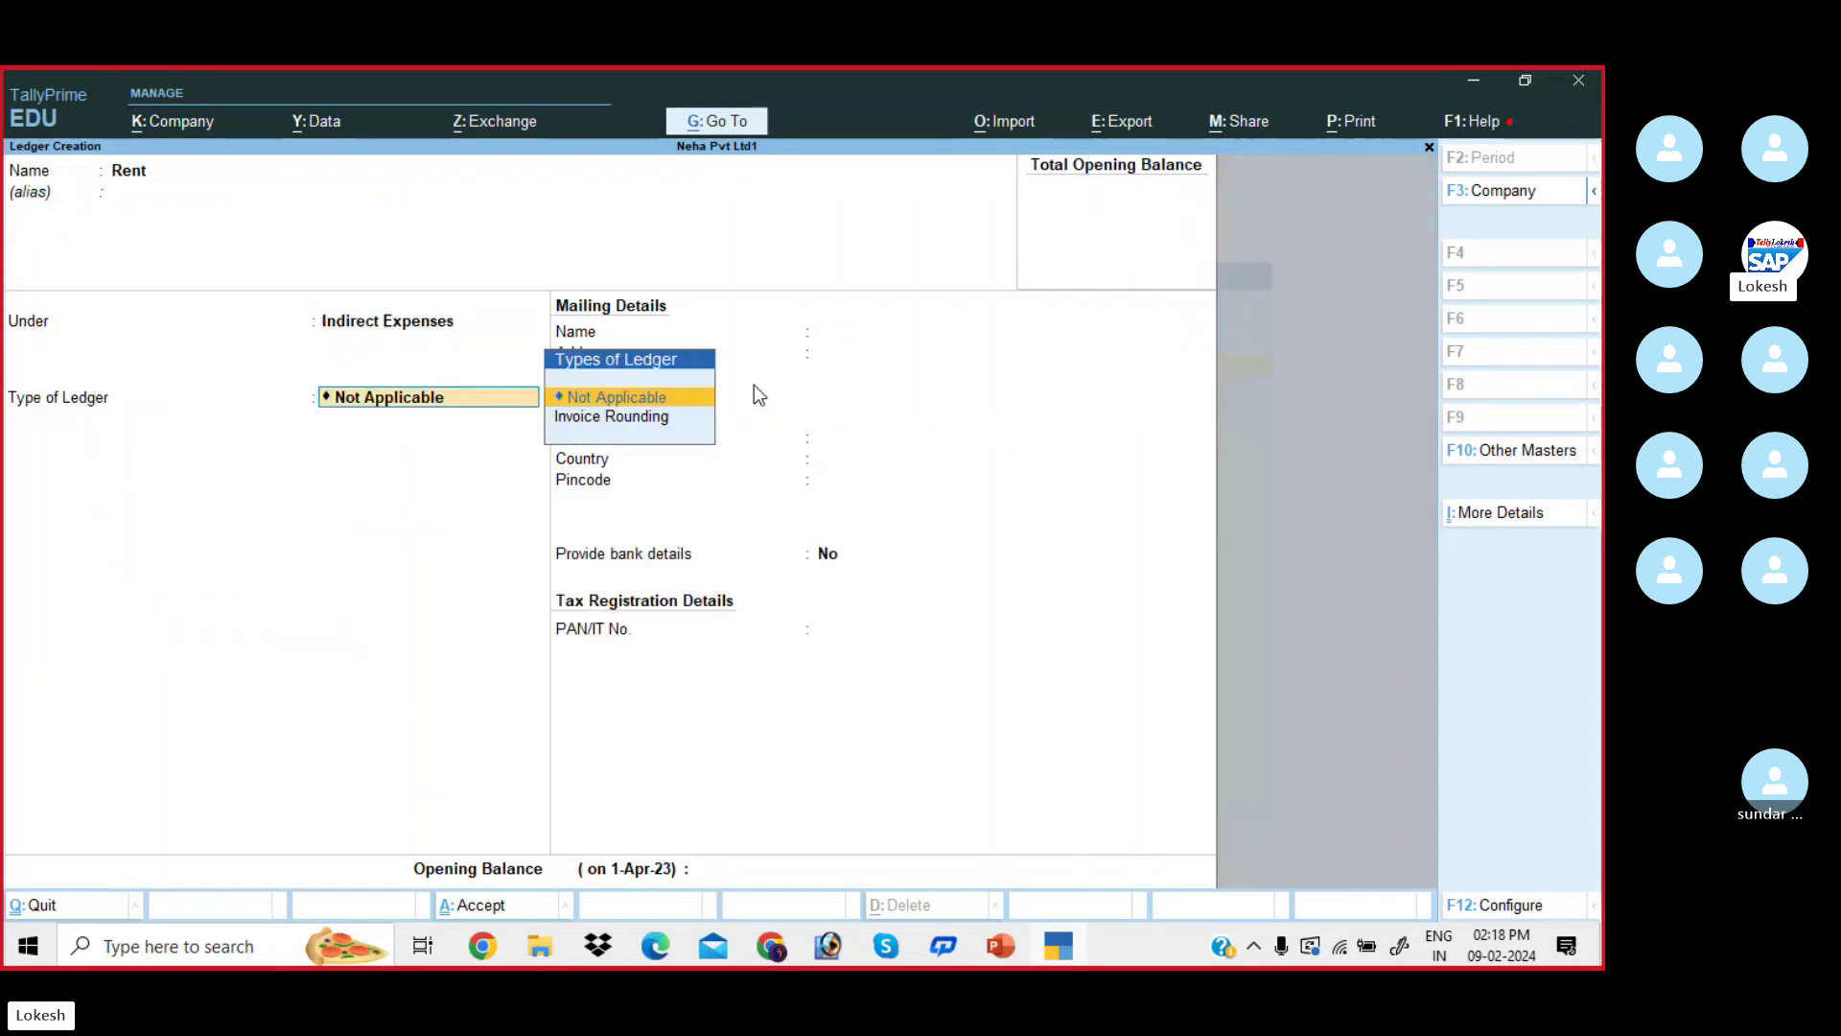
pyautogui.press('Return')
pyautogui.press('Return')
pyautogui.press('Return')
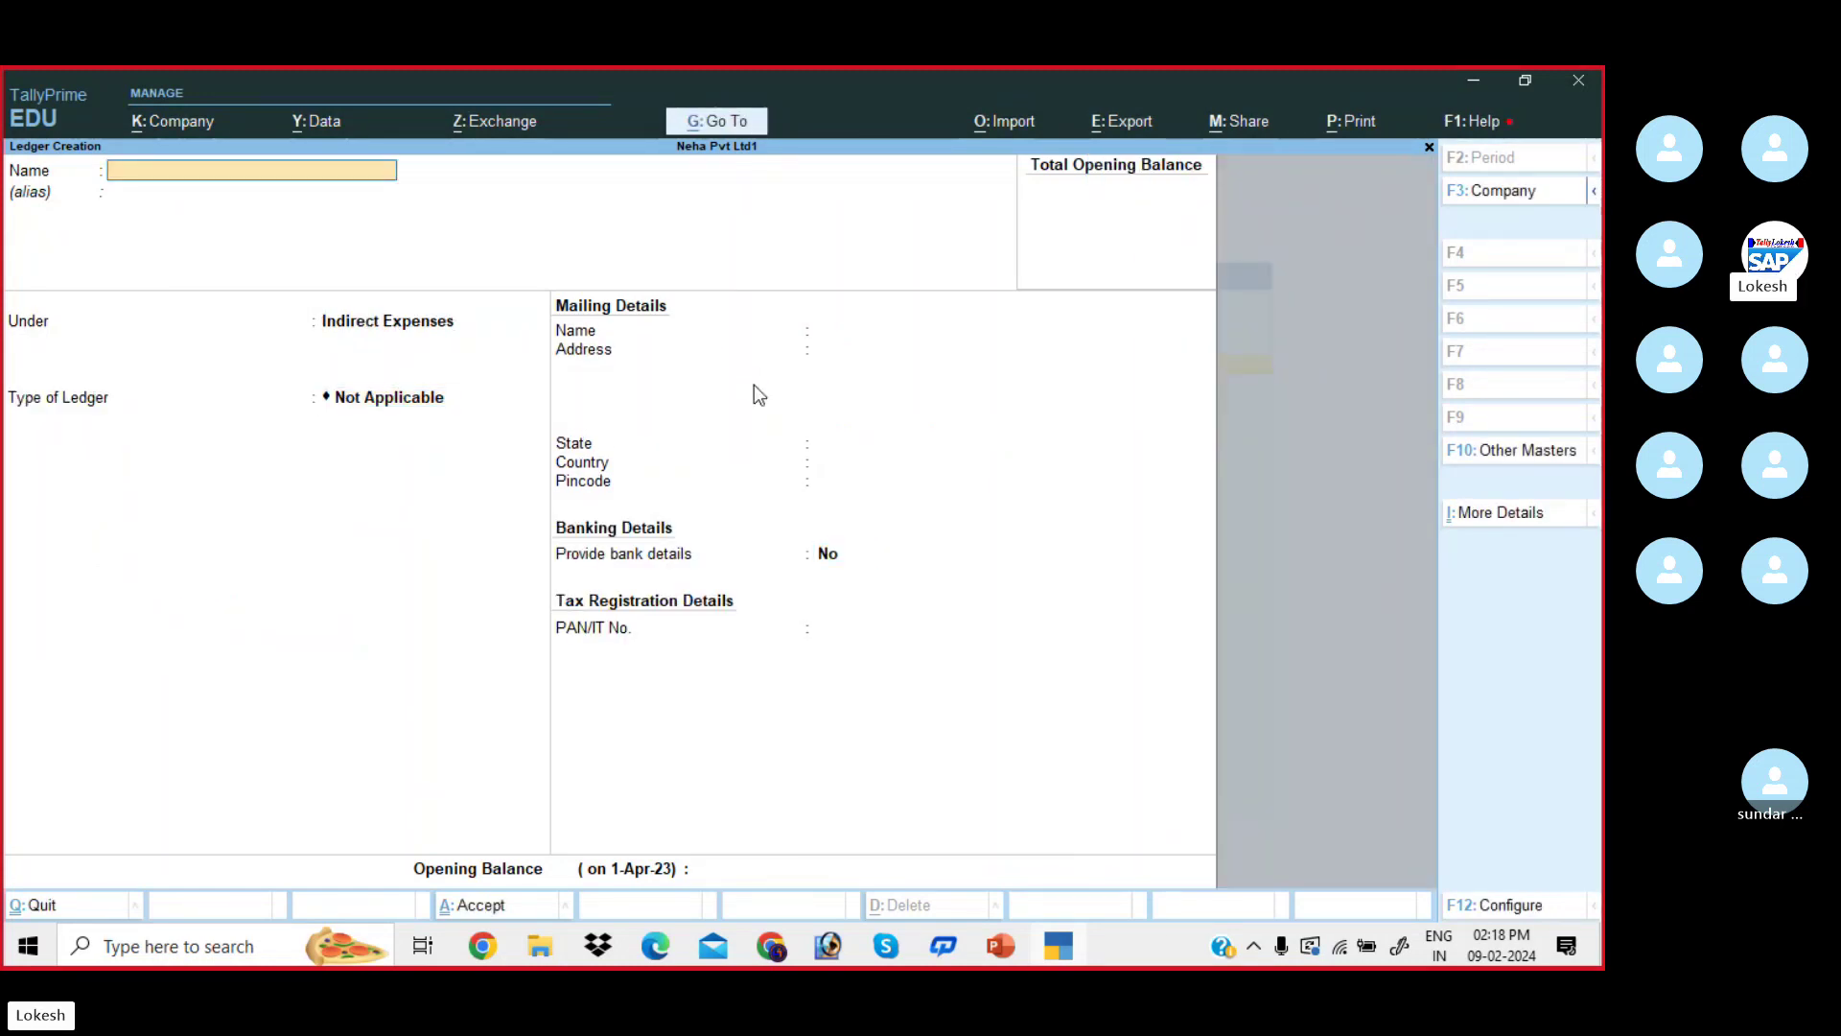
# - Create and save the Wages ledger under Direct Expenses
pyautogui.write('Wages')
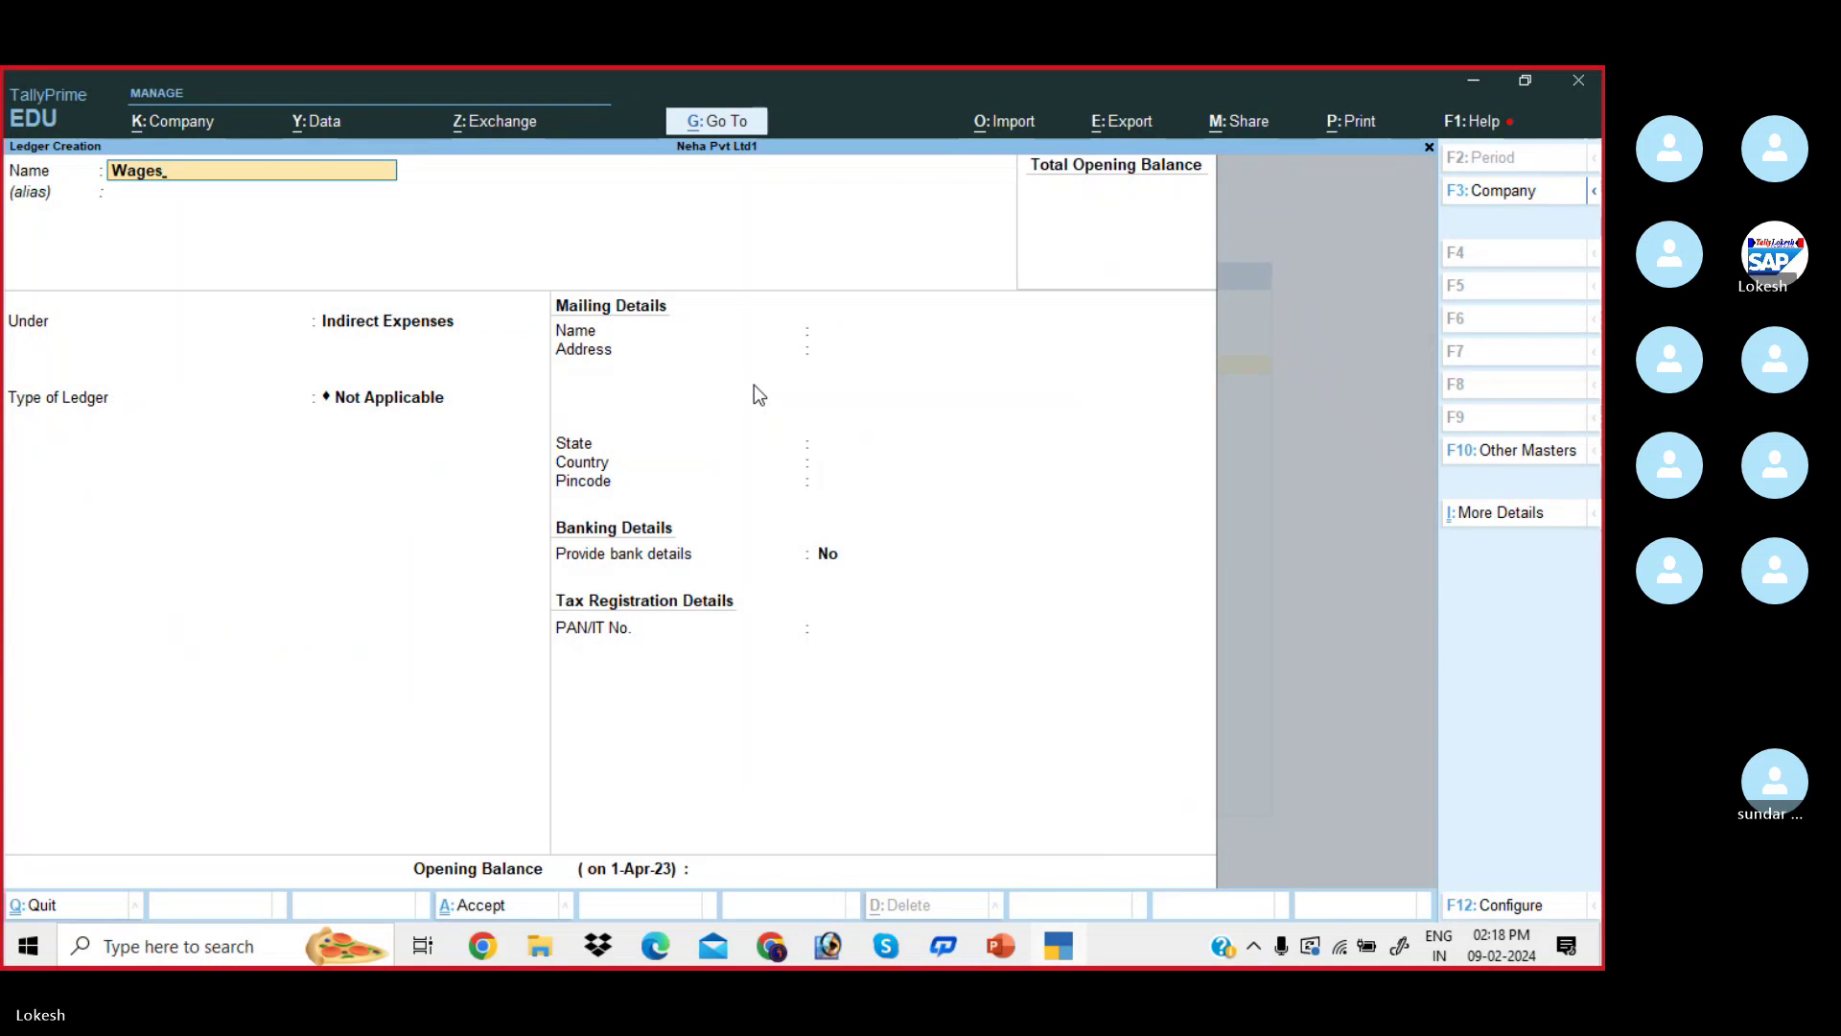
pyautogui.press('Return')
pyautogui.write('Dir')
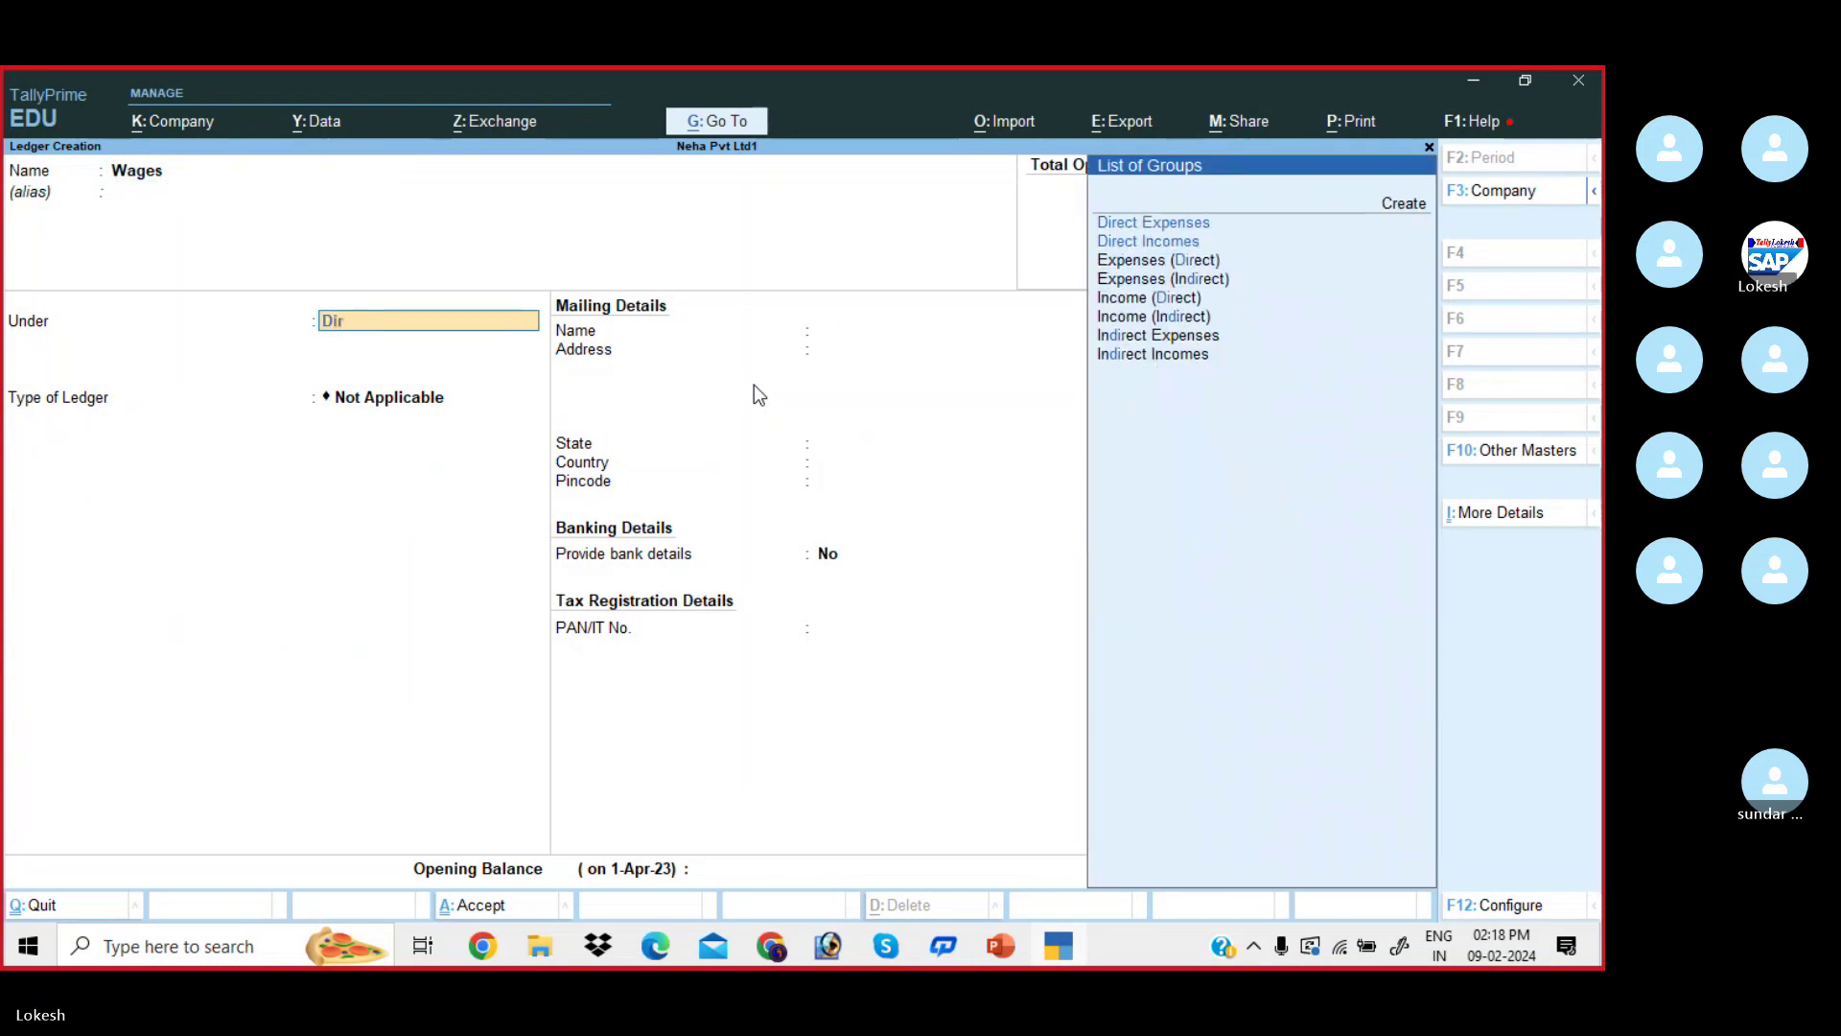
pyautogui.press('Return')
pyautogui.press('Return')
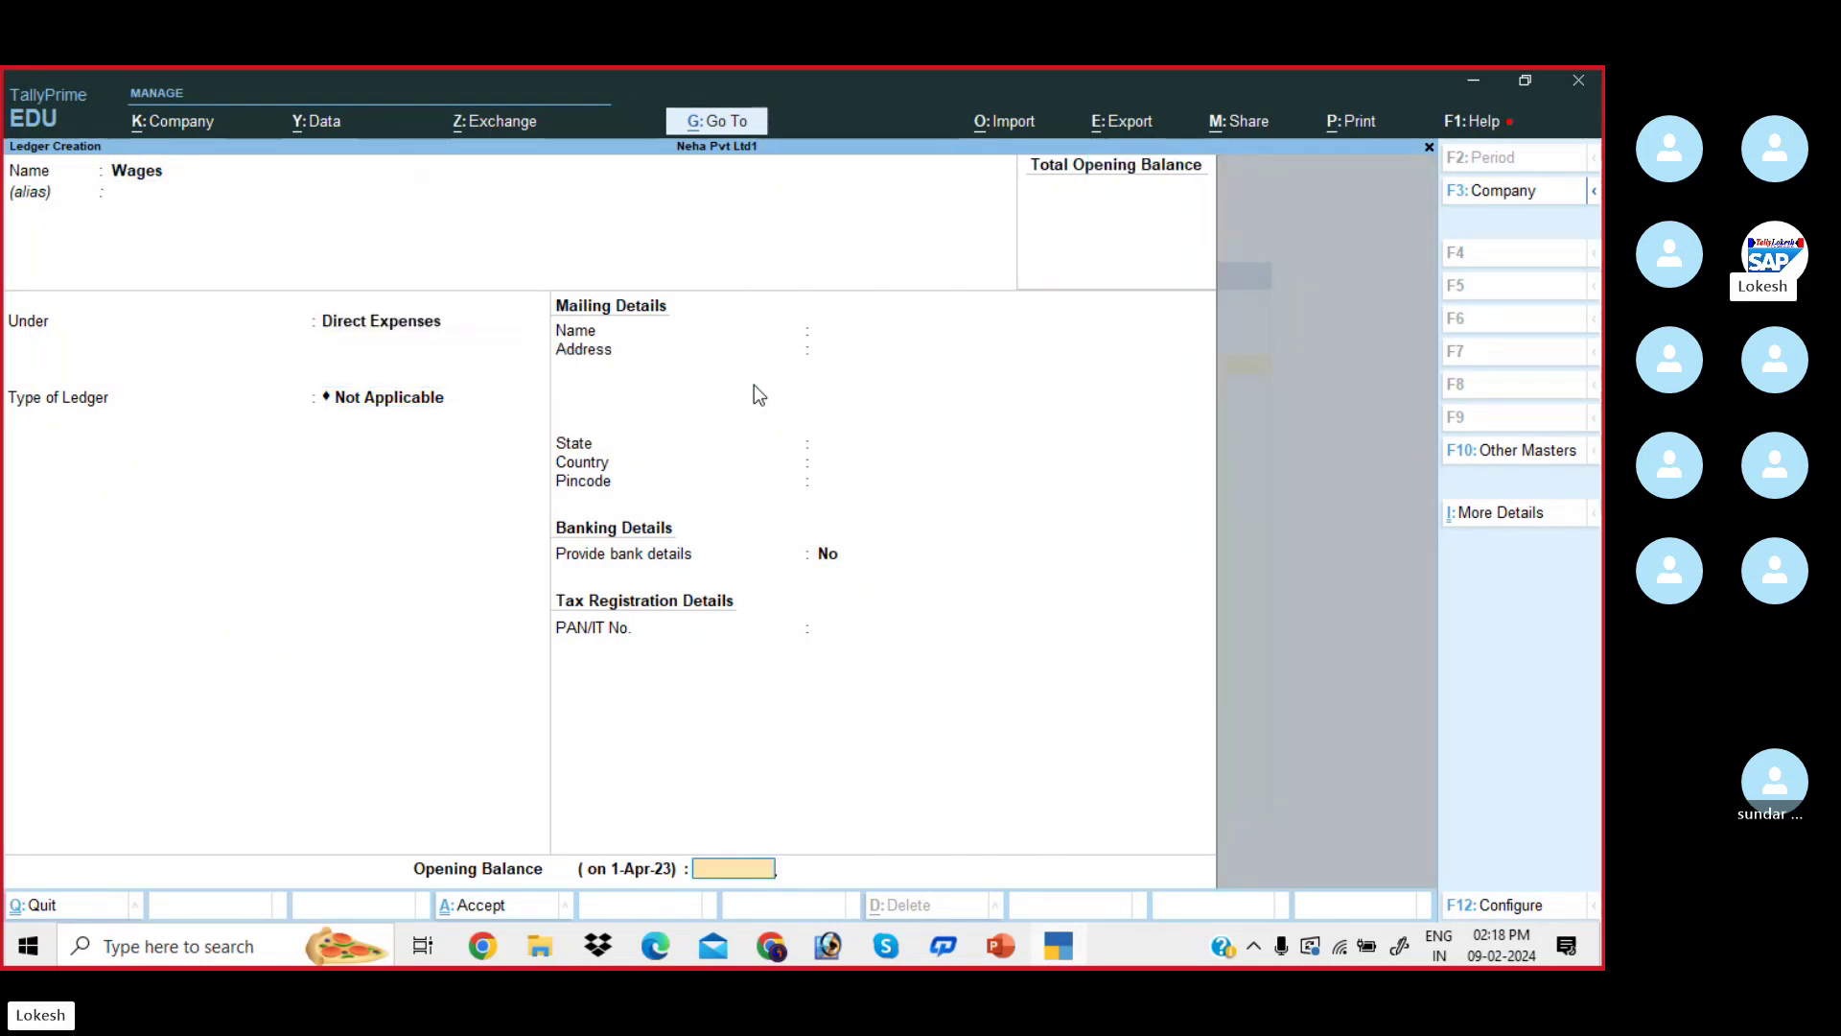
pyautogui.press('Return')
pyautogui.press('y')
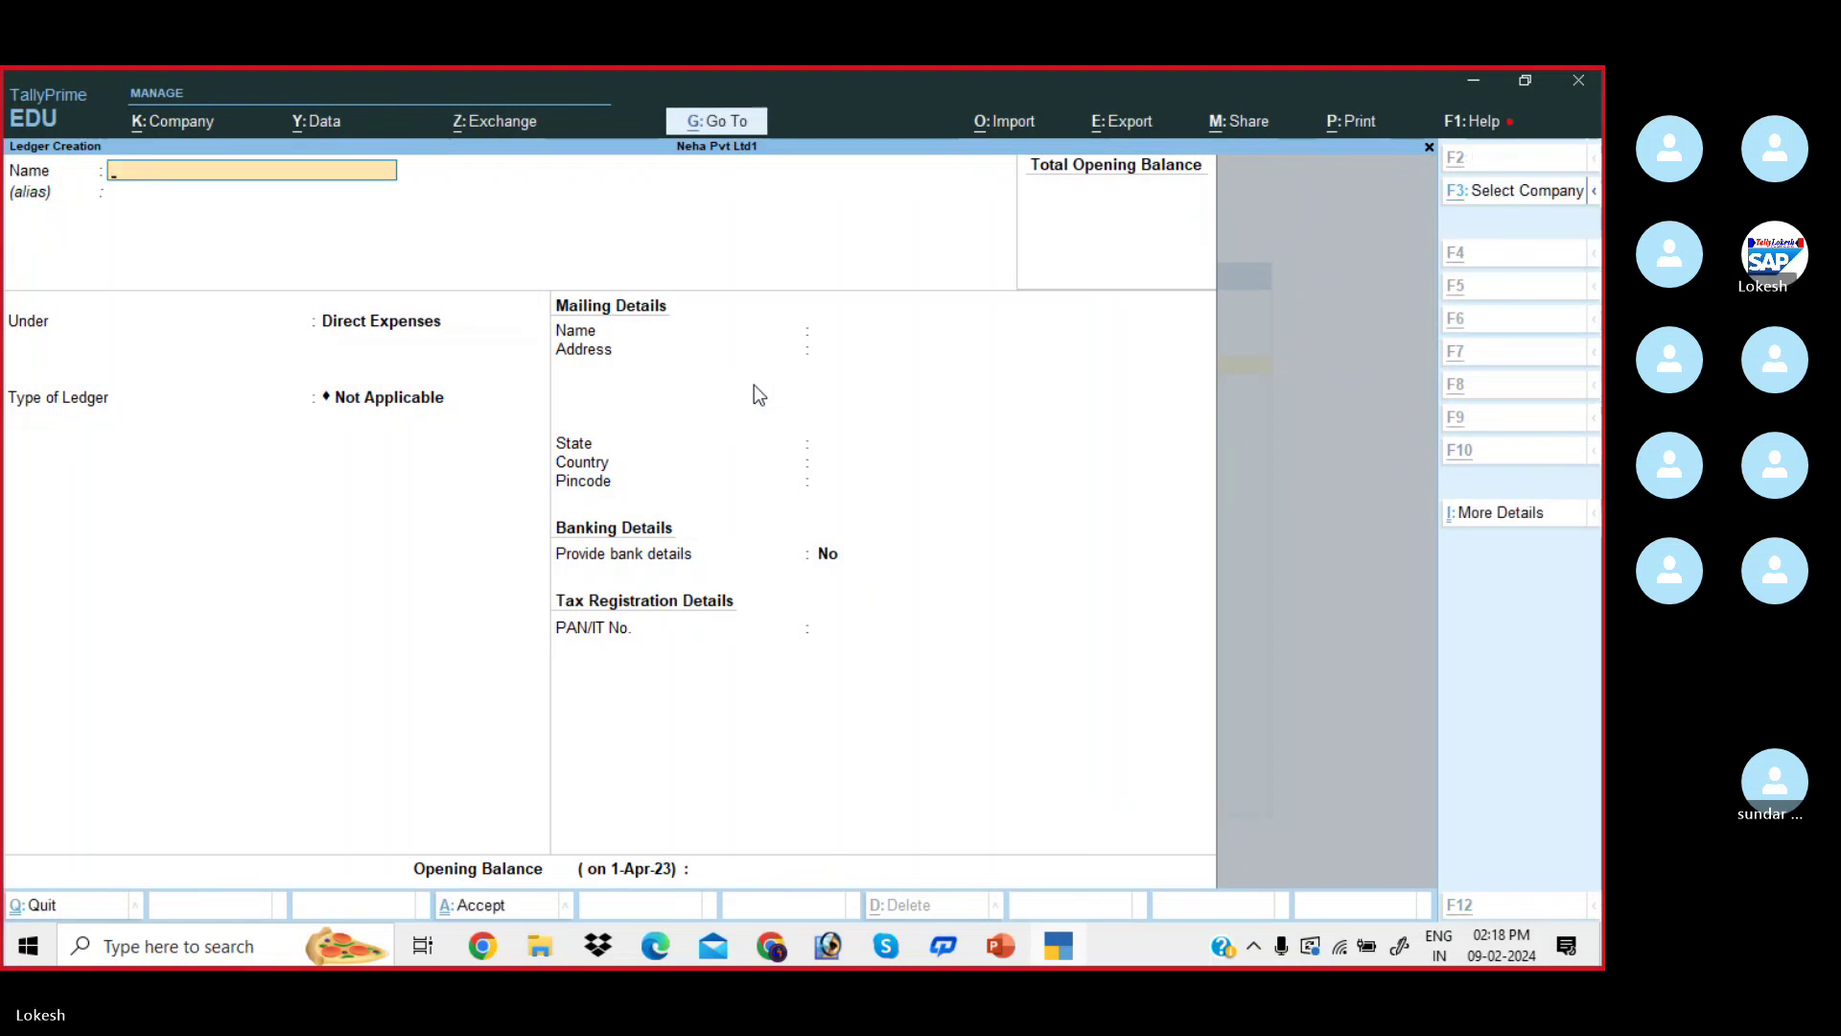
# - Create the Discount Received ledger under Indirect Incomes
pyautogui.hotkey('alt', 'Tab')
pyautogui.hotkey('alt', 'Tab')
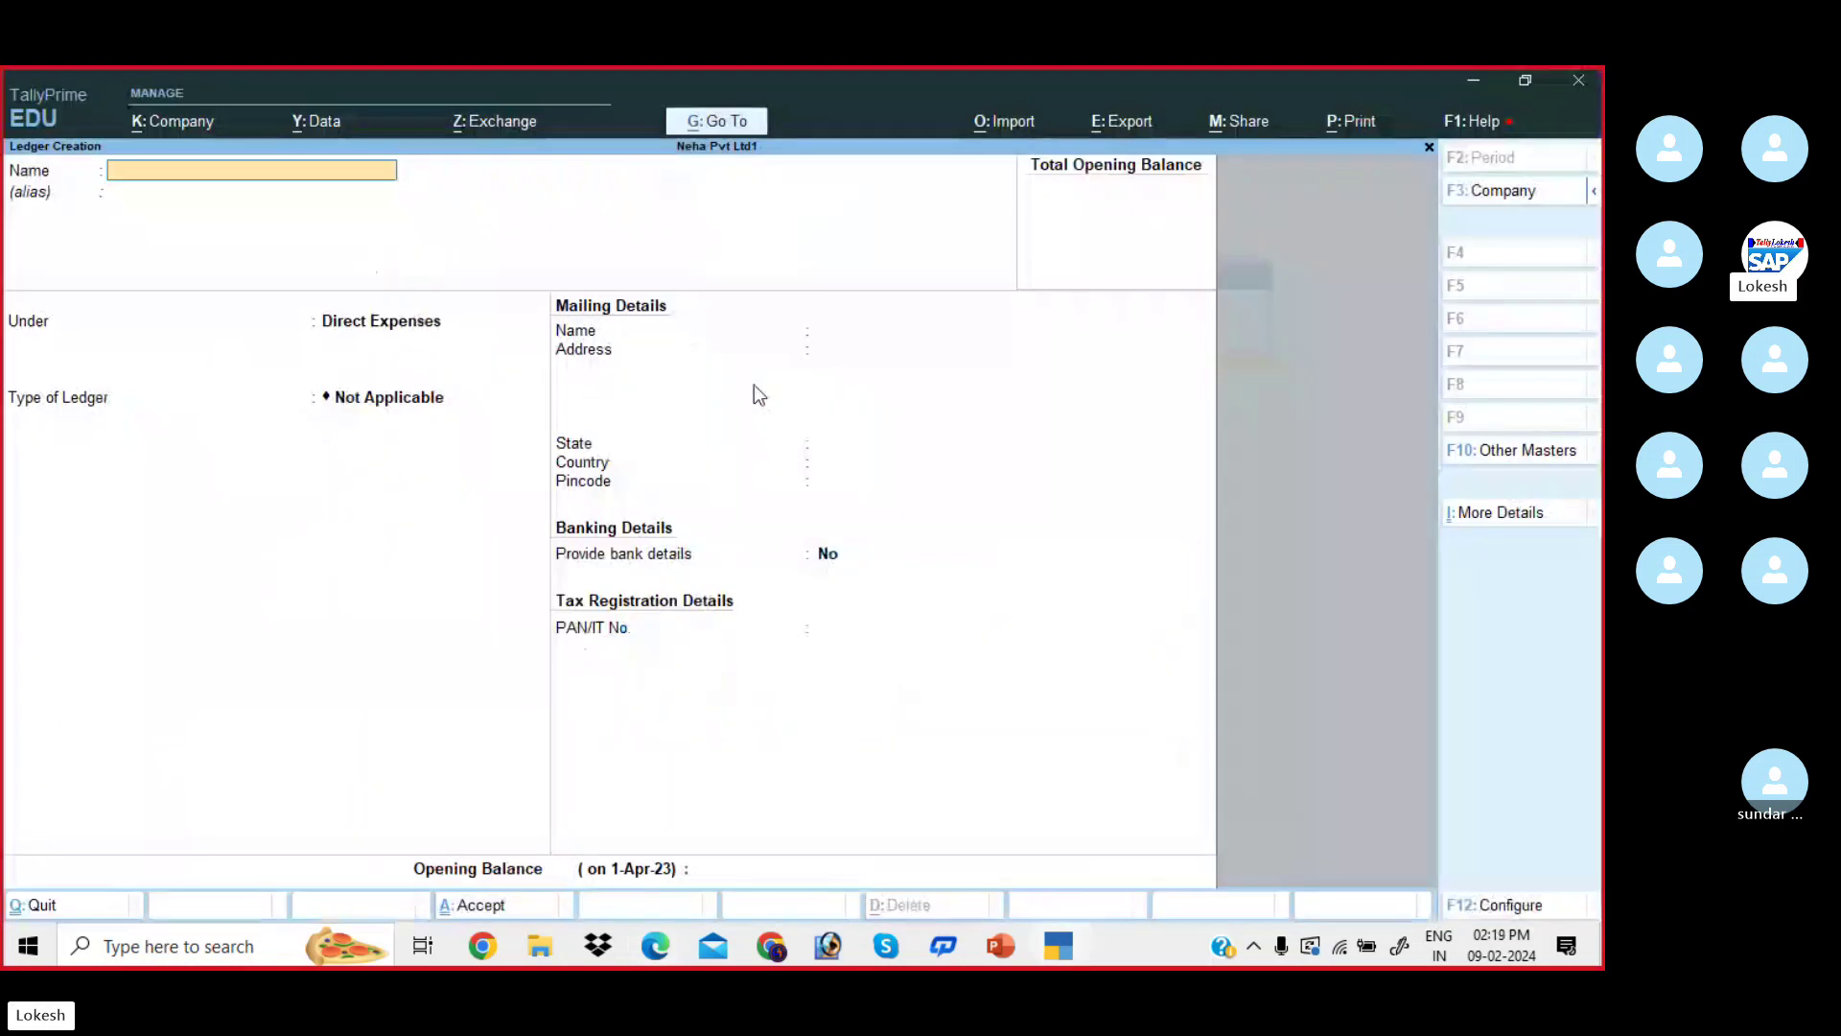
pyautogui.write('Discount Te')
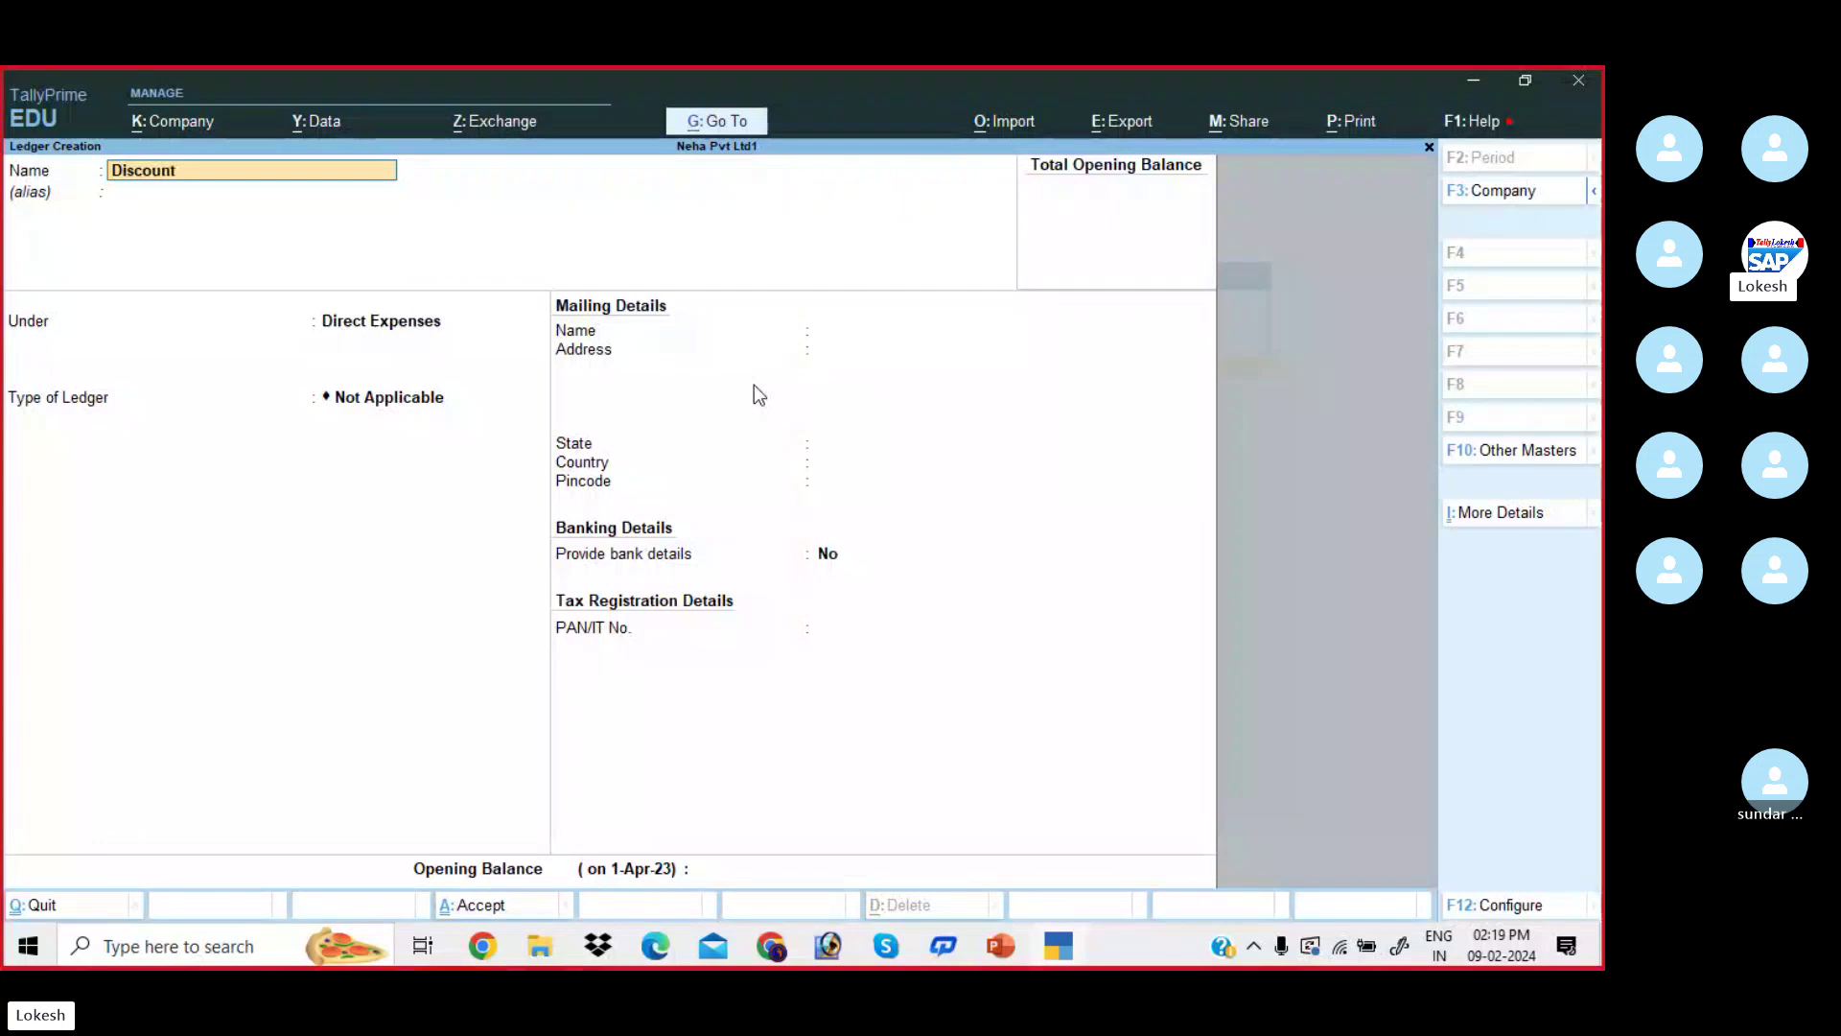
pyautogui.press('BackSpace')
pyautogui.press('BackSpace')
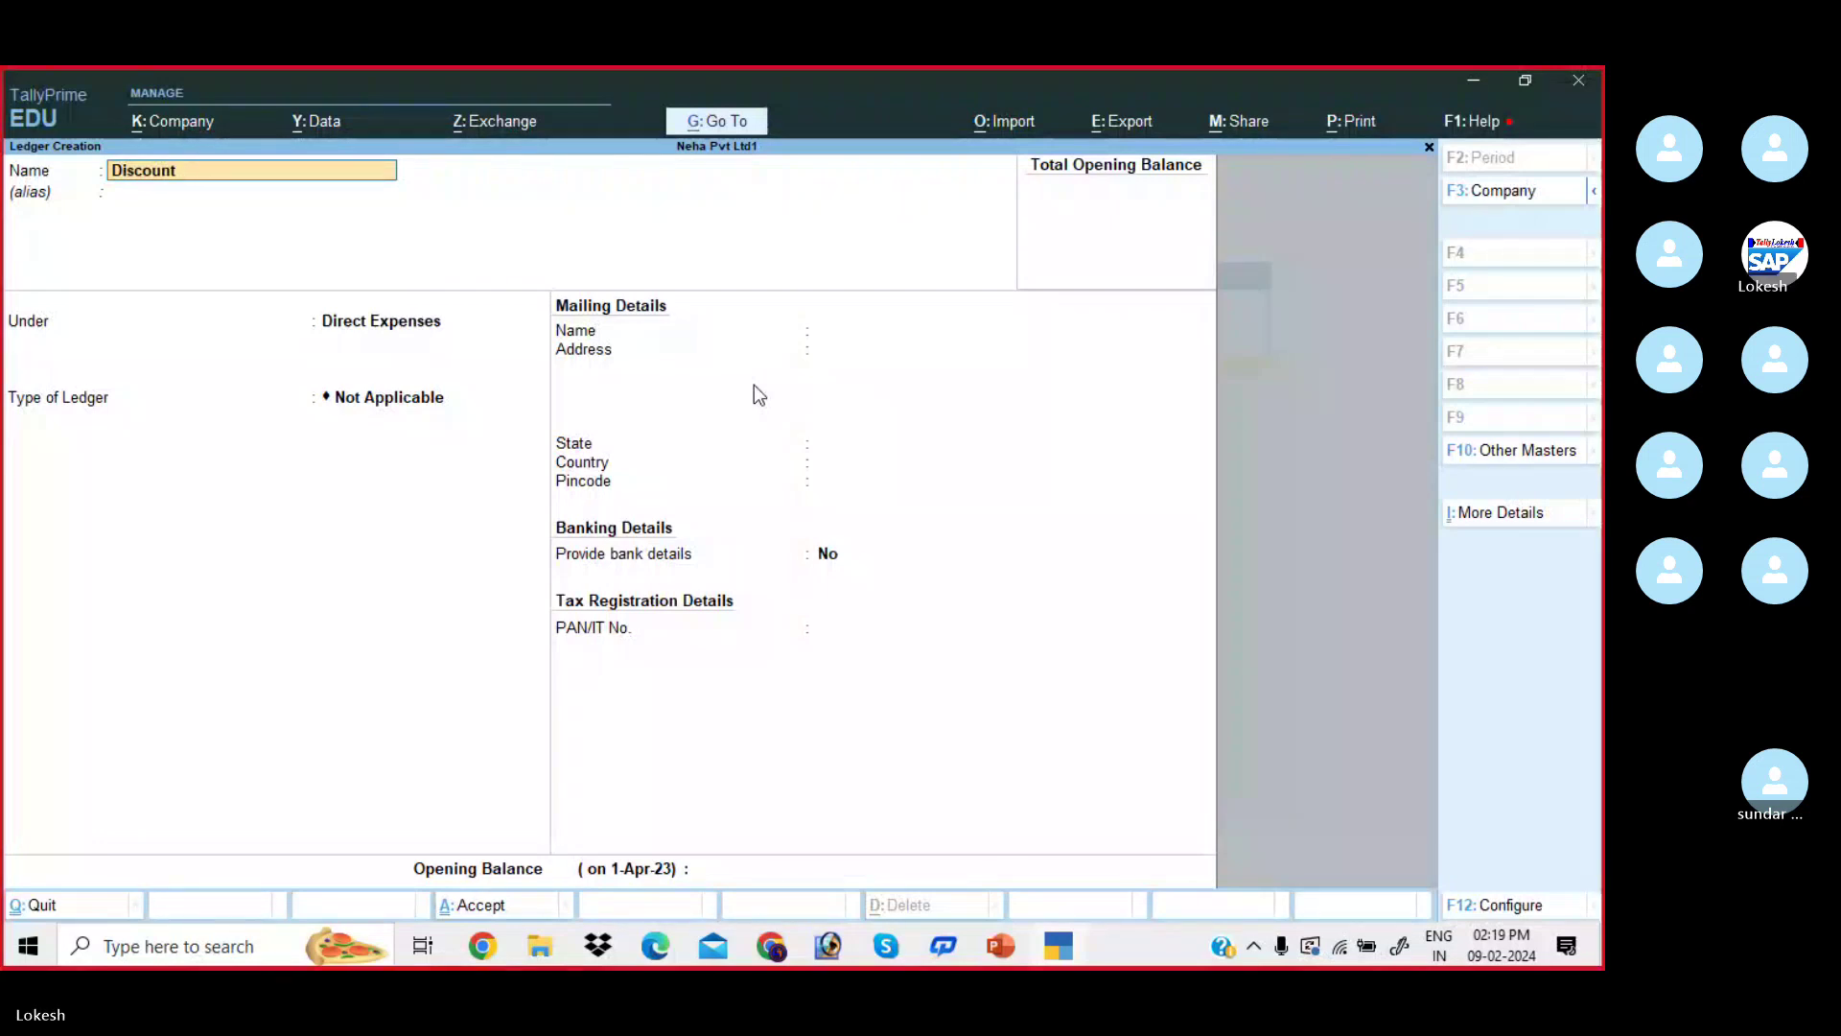
pyautogui.write('Ree')
pyautogui.write('ei')
pyautogui.write('ve')
pyautogui.write('d')
pyautogui.press('Return')
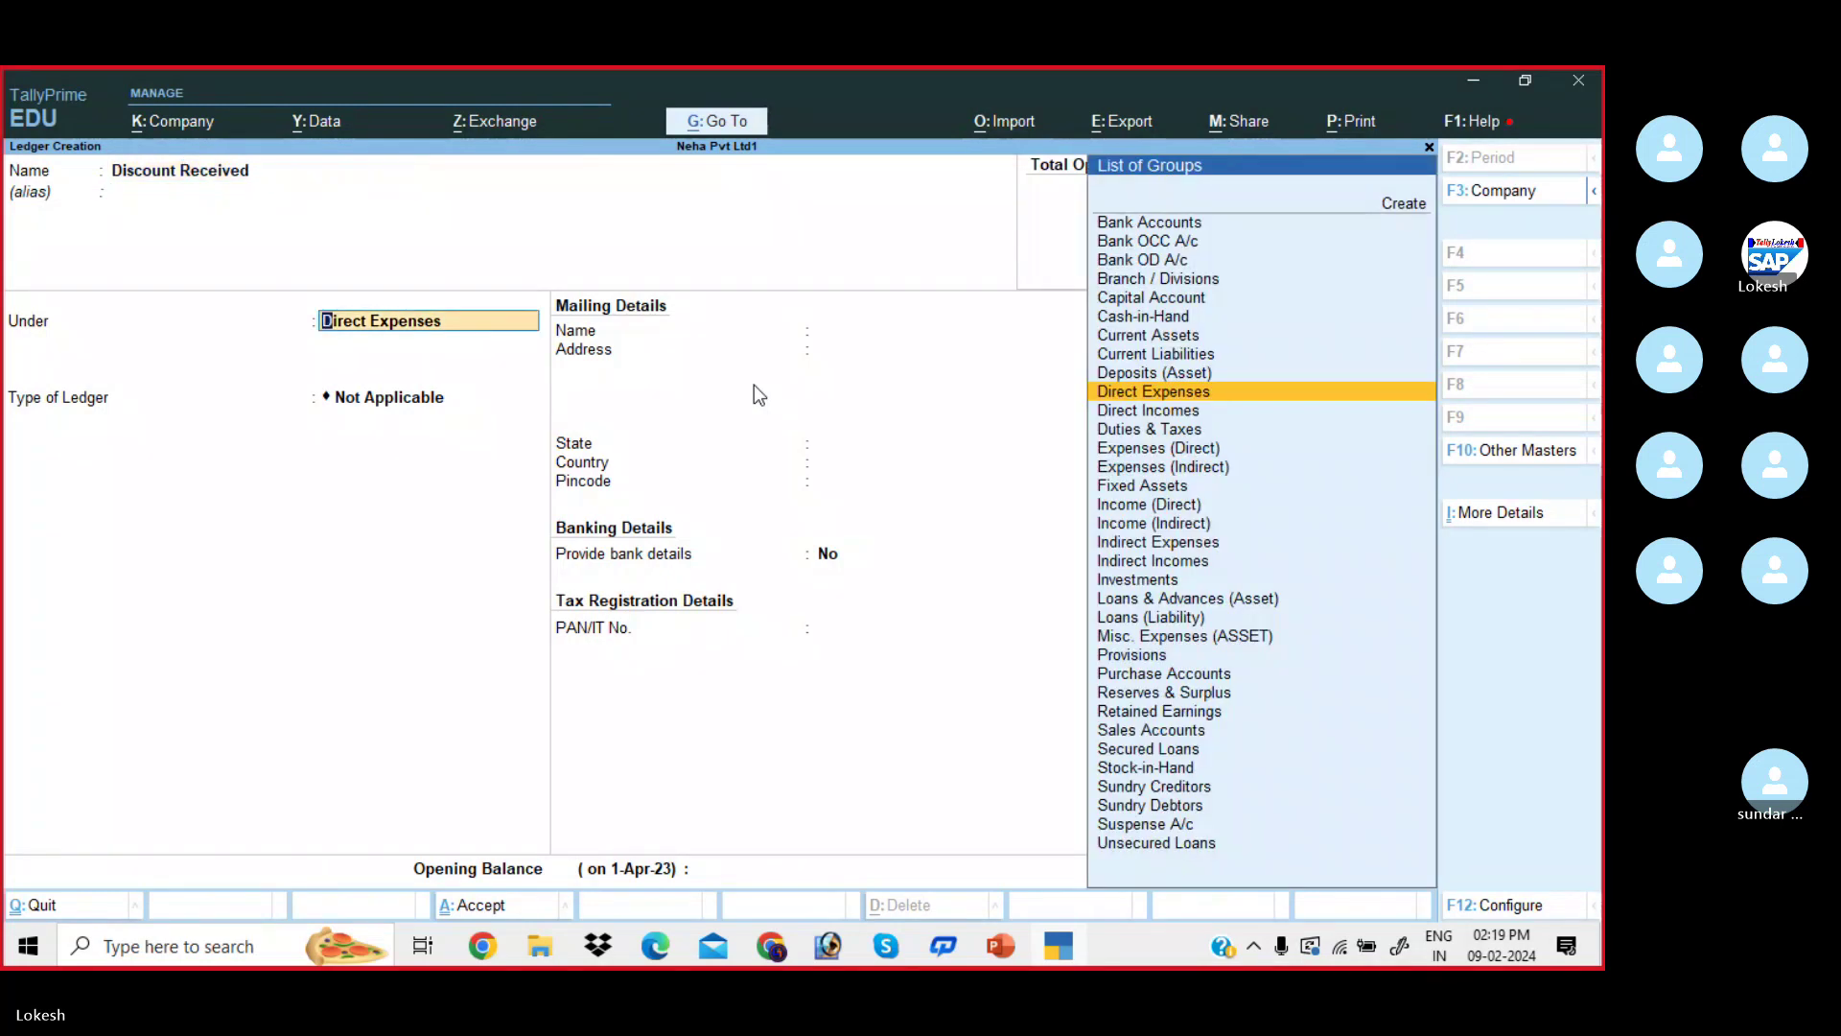
pyautogui.write('Indi')
pyautogui.press('Down')
pyautogui.press('Down')
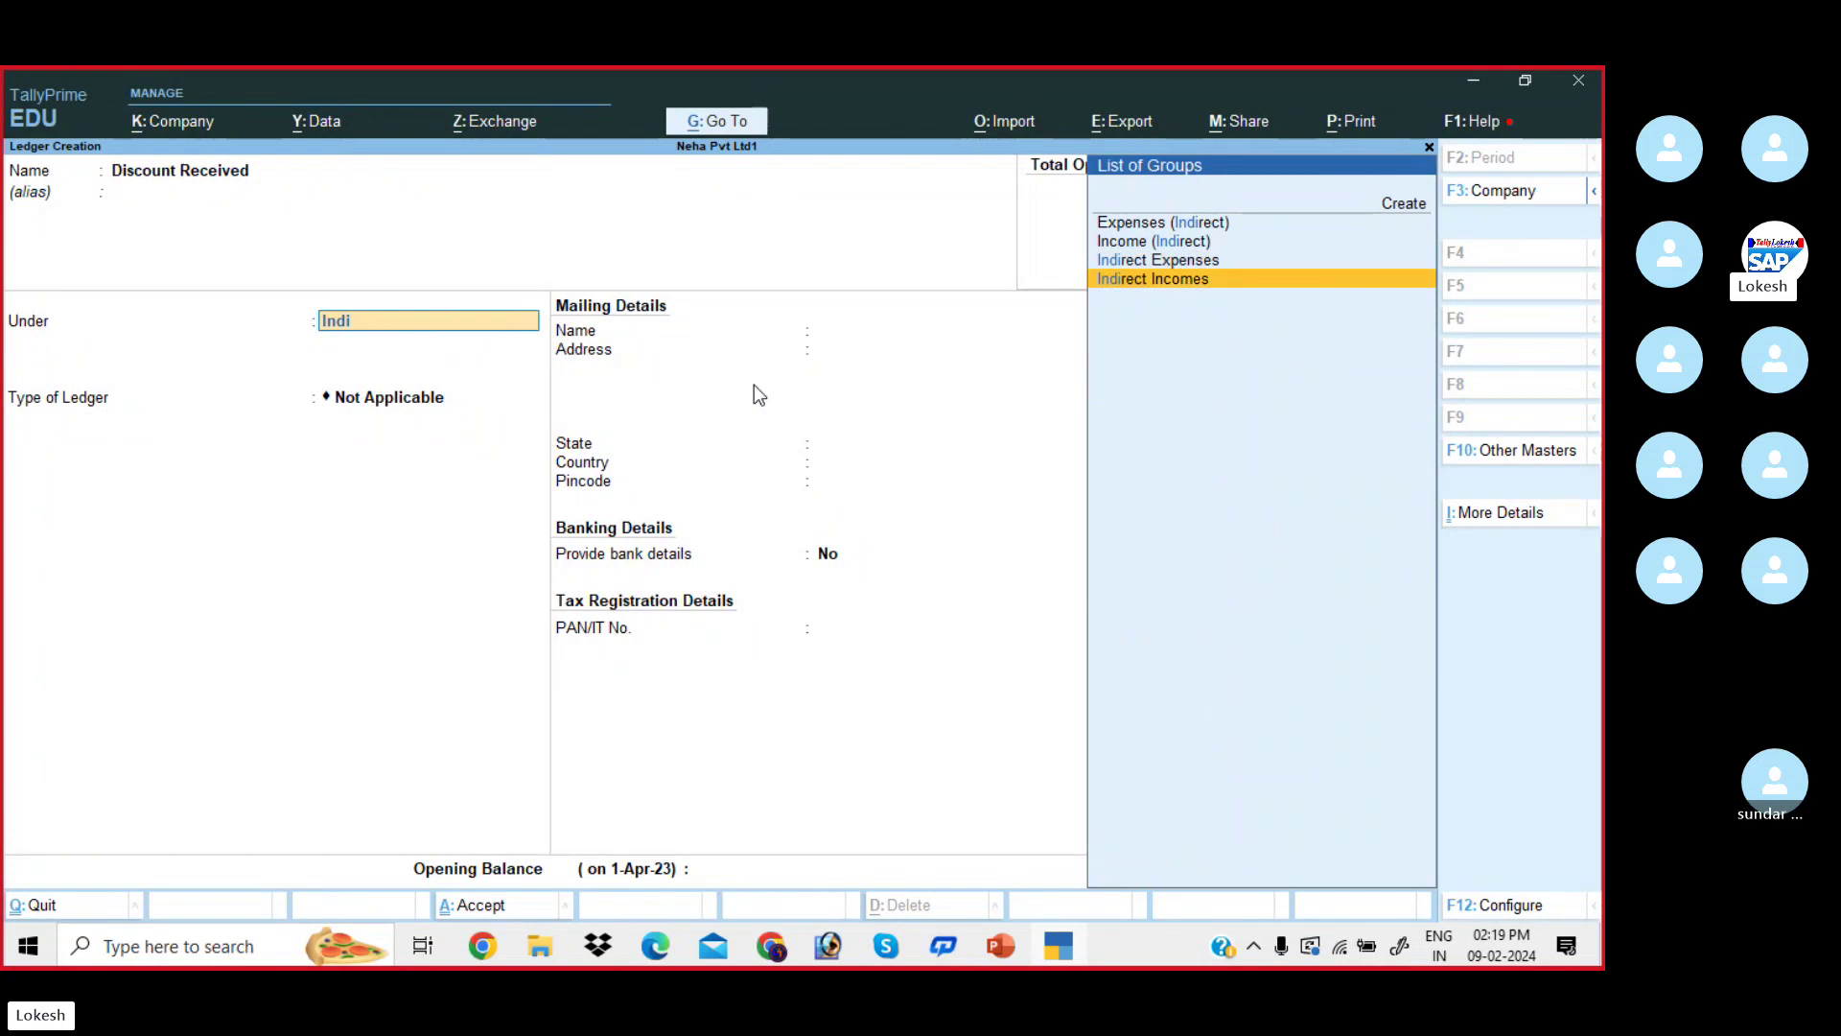
pyautogui.press('Return')
pyautogui.press('Return')
pyautogui.press('Return')
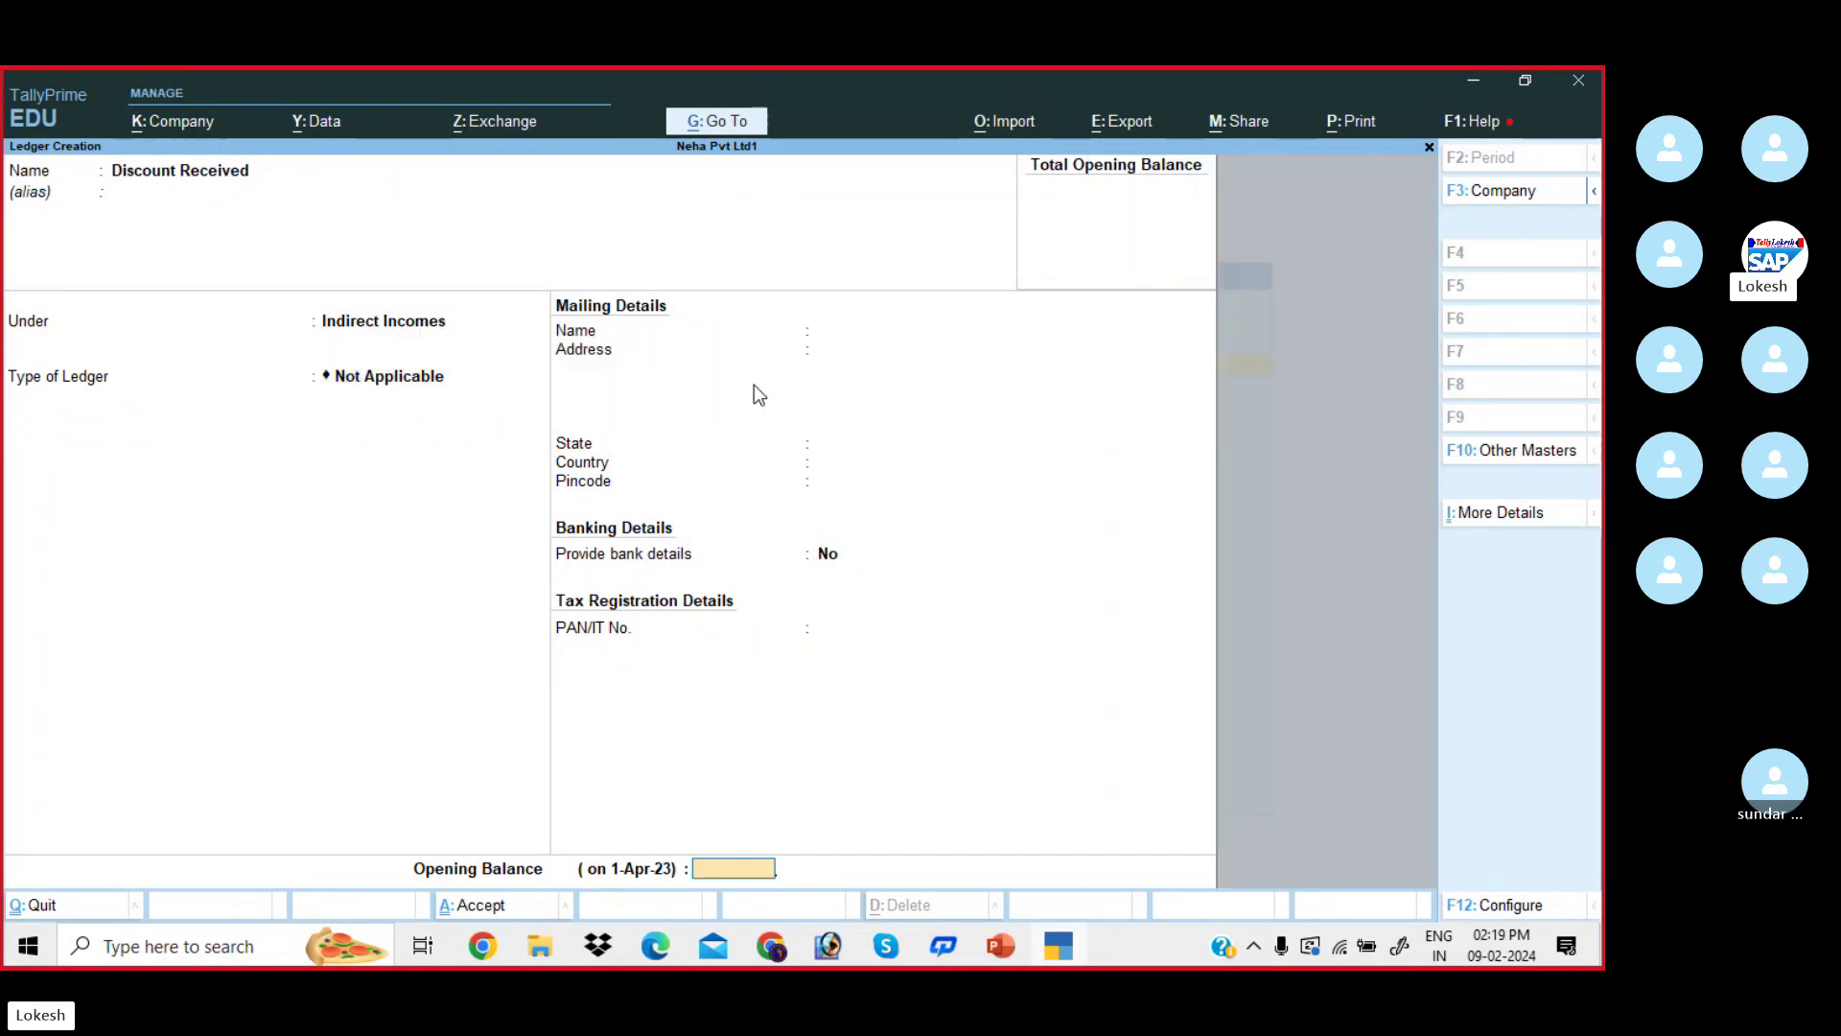
pyautogui.press('Return')
pyautogui.press('Return')
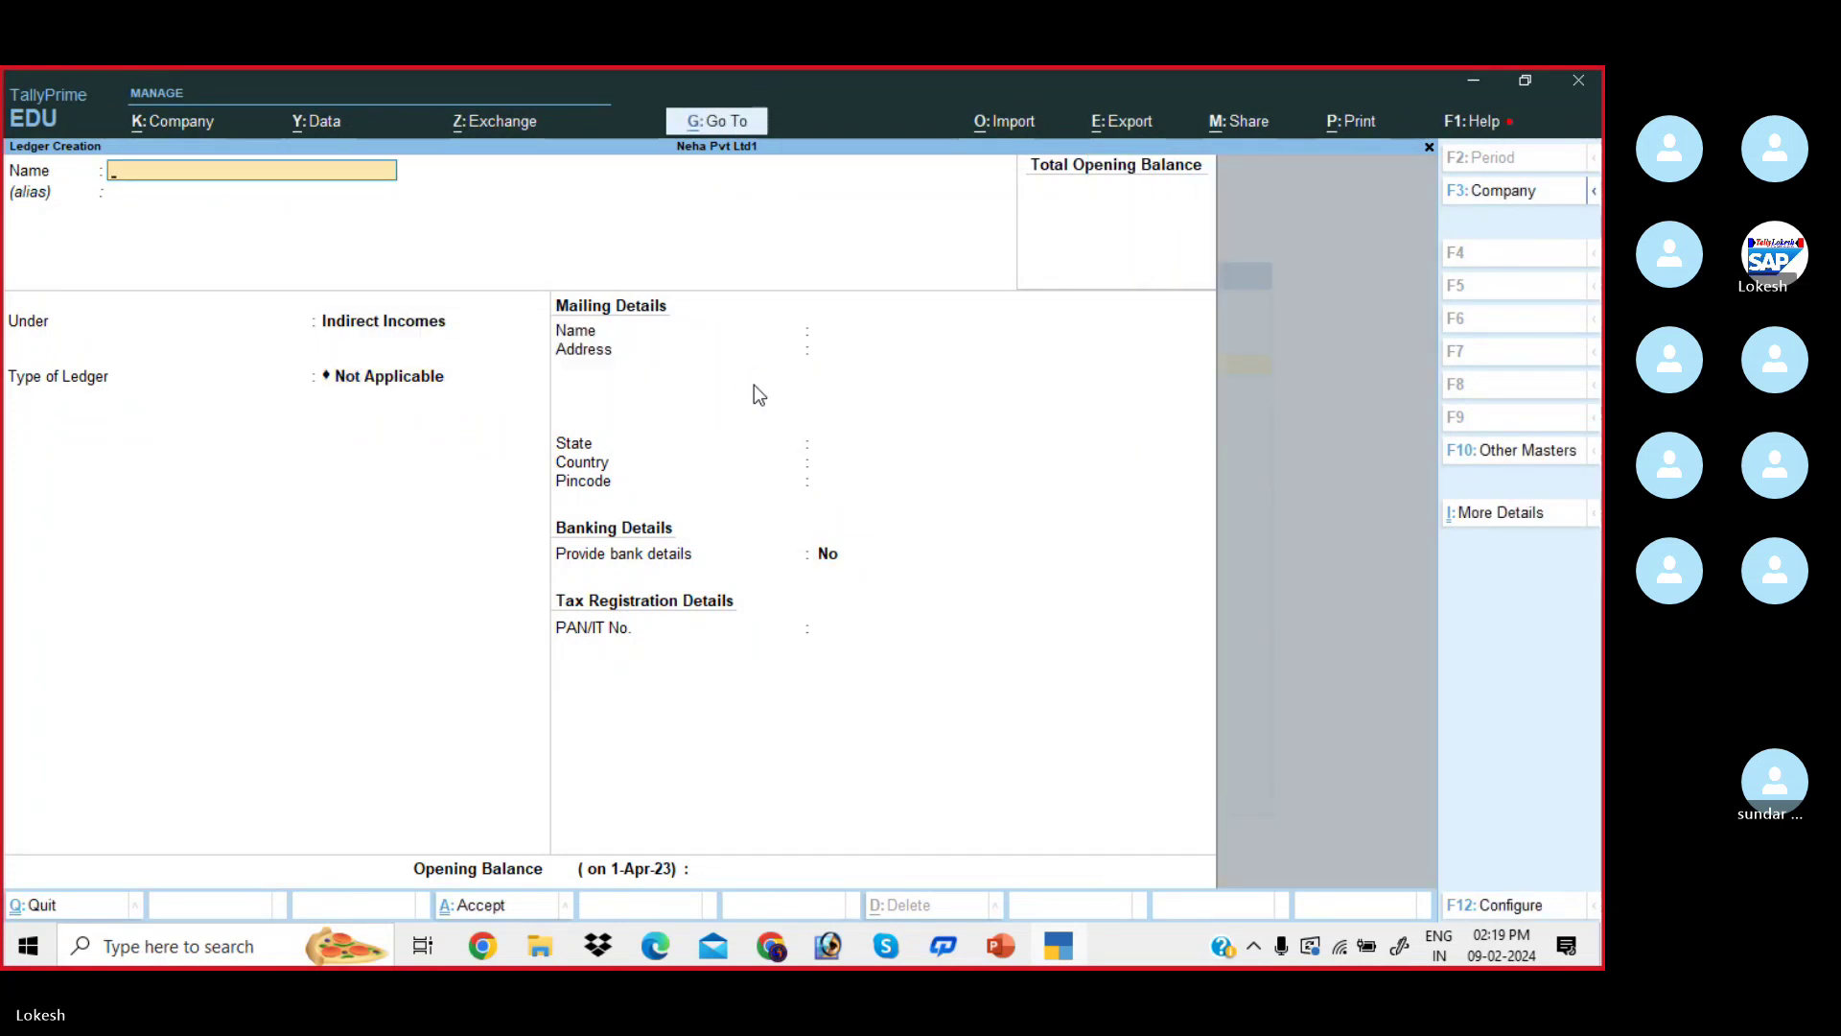
# - Create the Transportation Charges Received ledger under Direct Incomes
pyautogui.hotkey('alt', 'Tab')
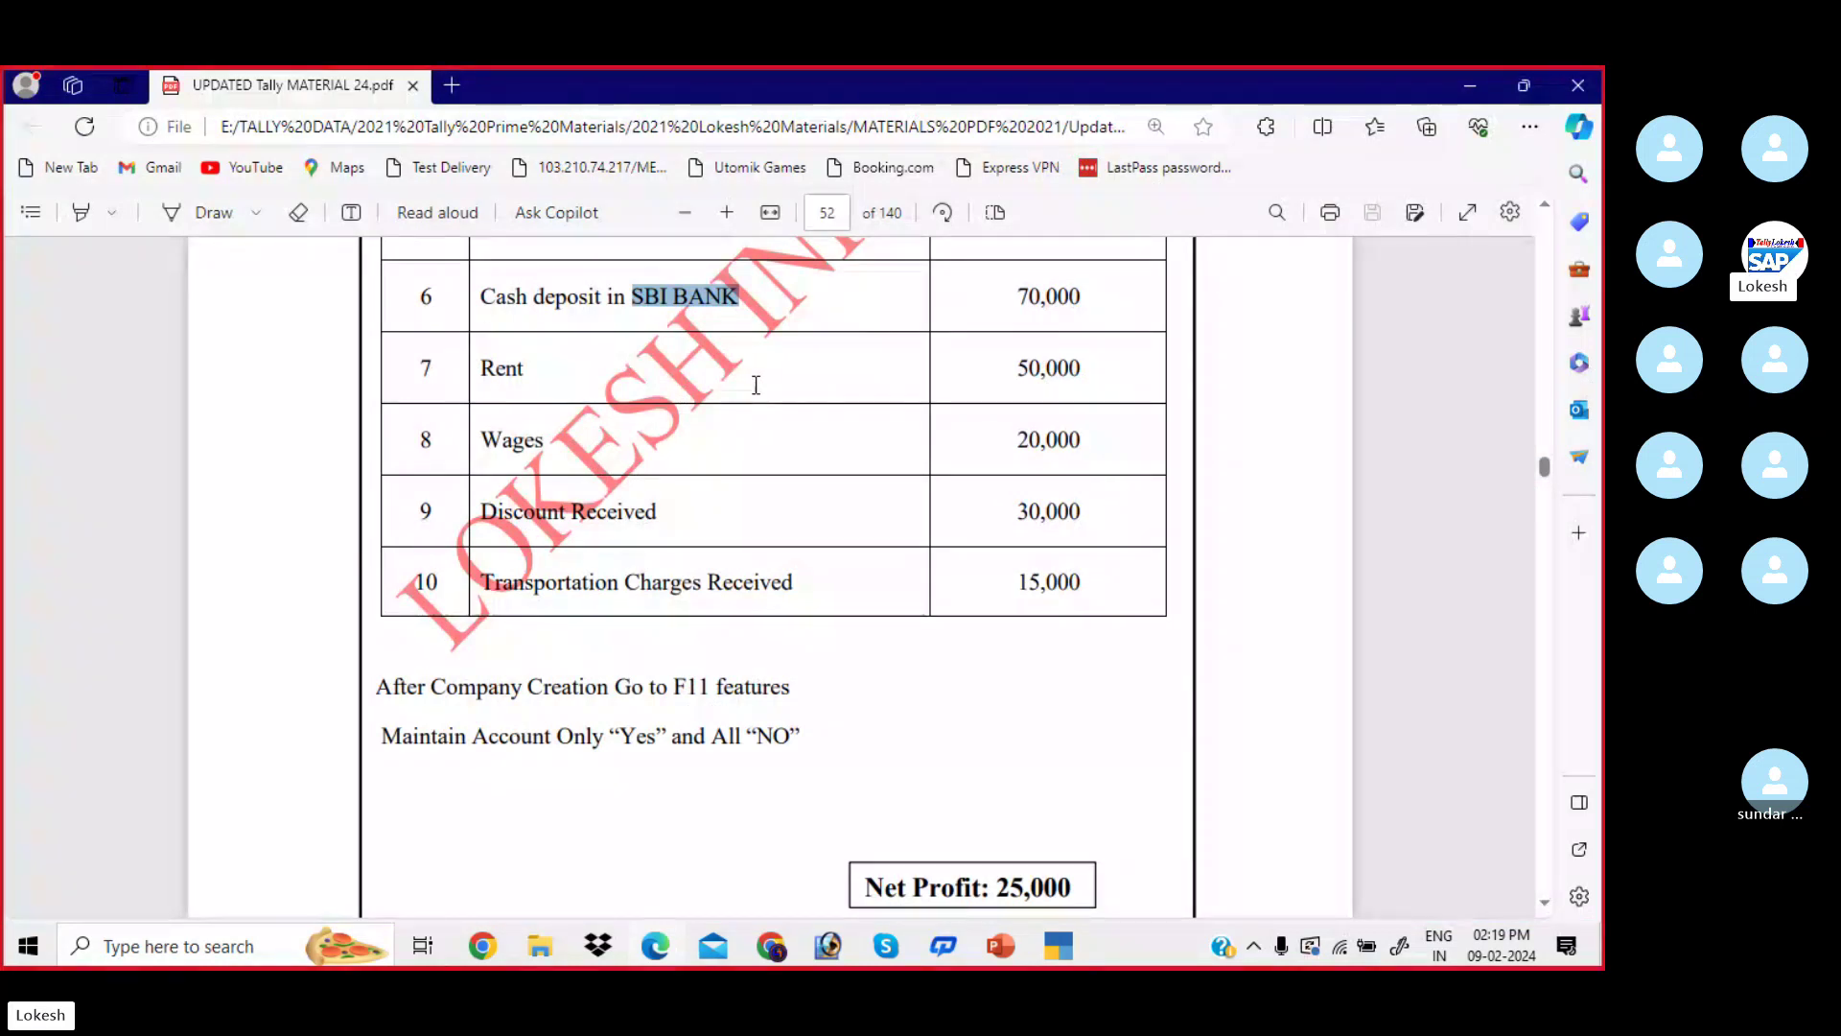
pyautogui.hotkey('alt', 'Tab')
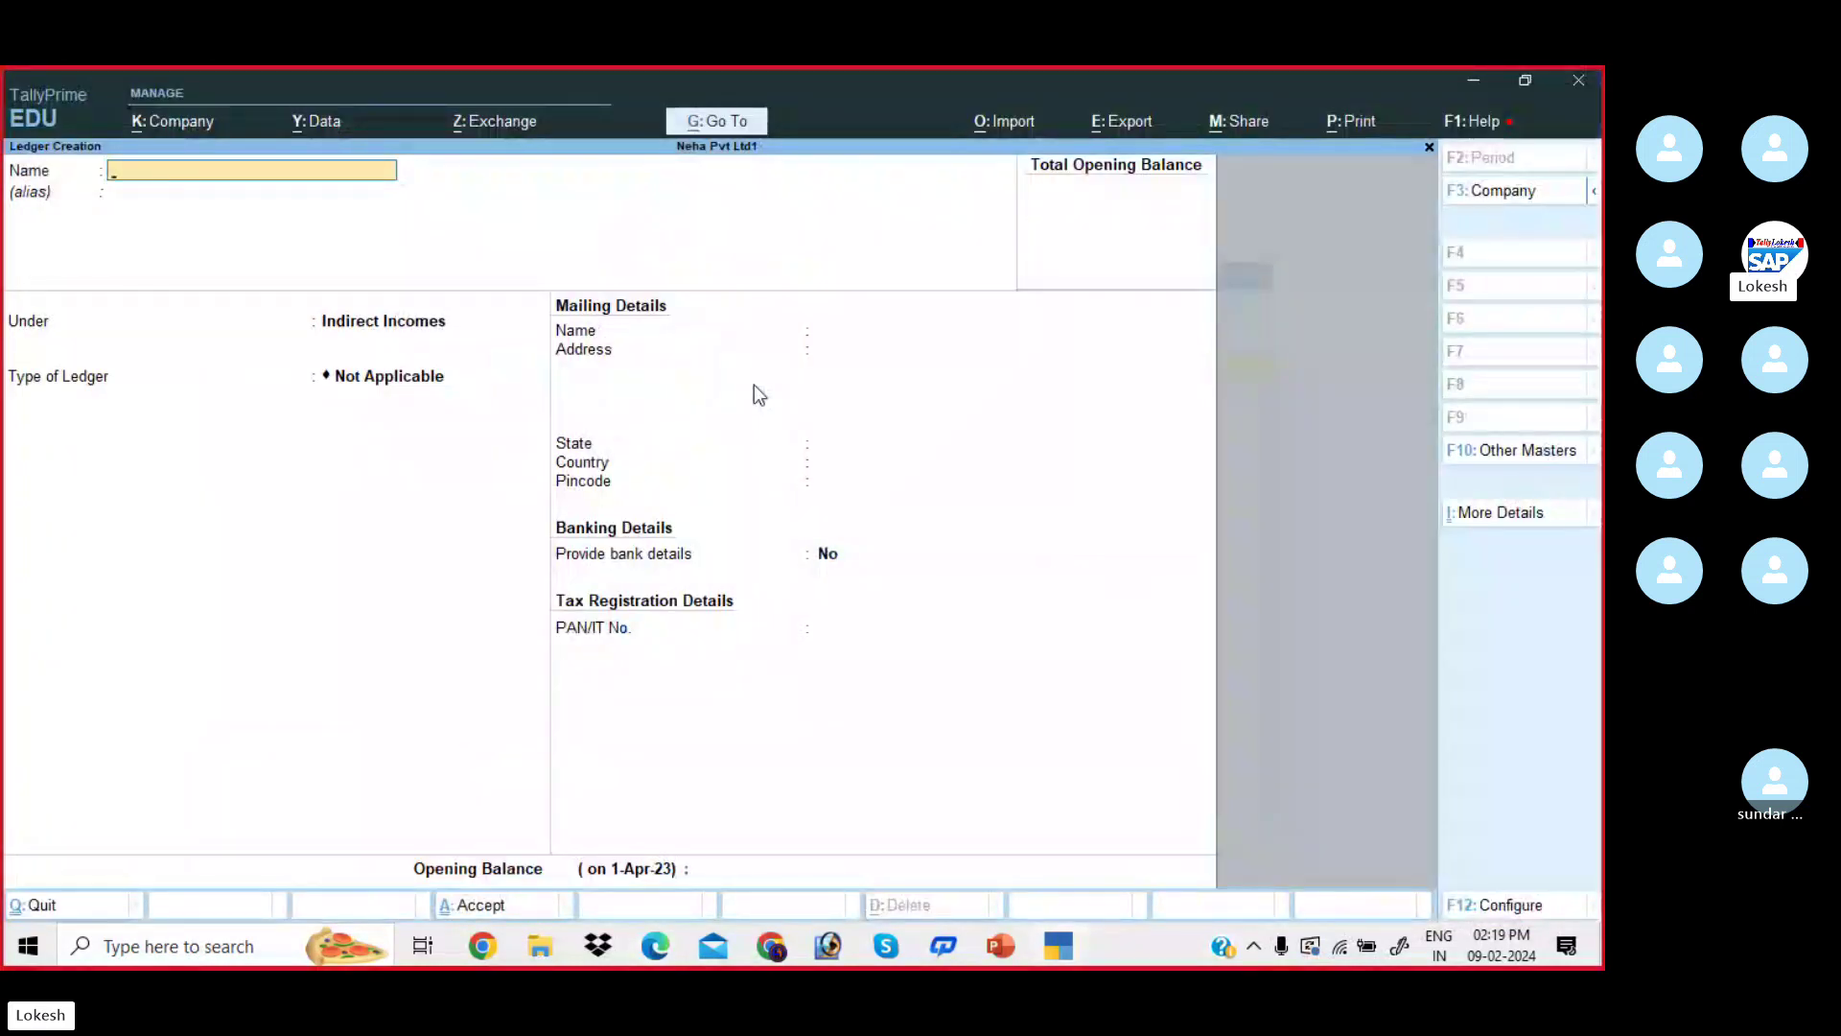
pyautogui.write('Transpor')
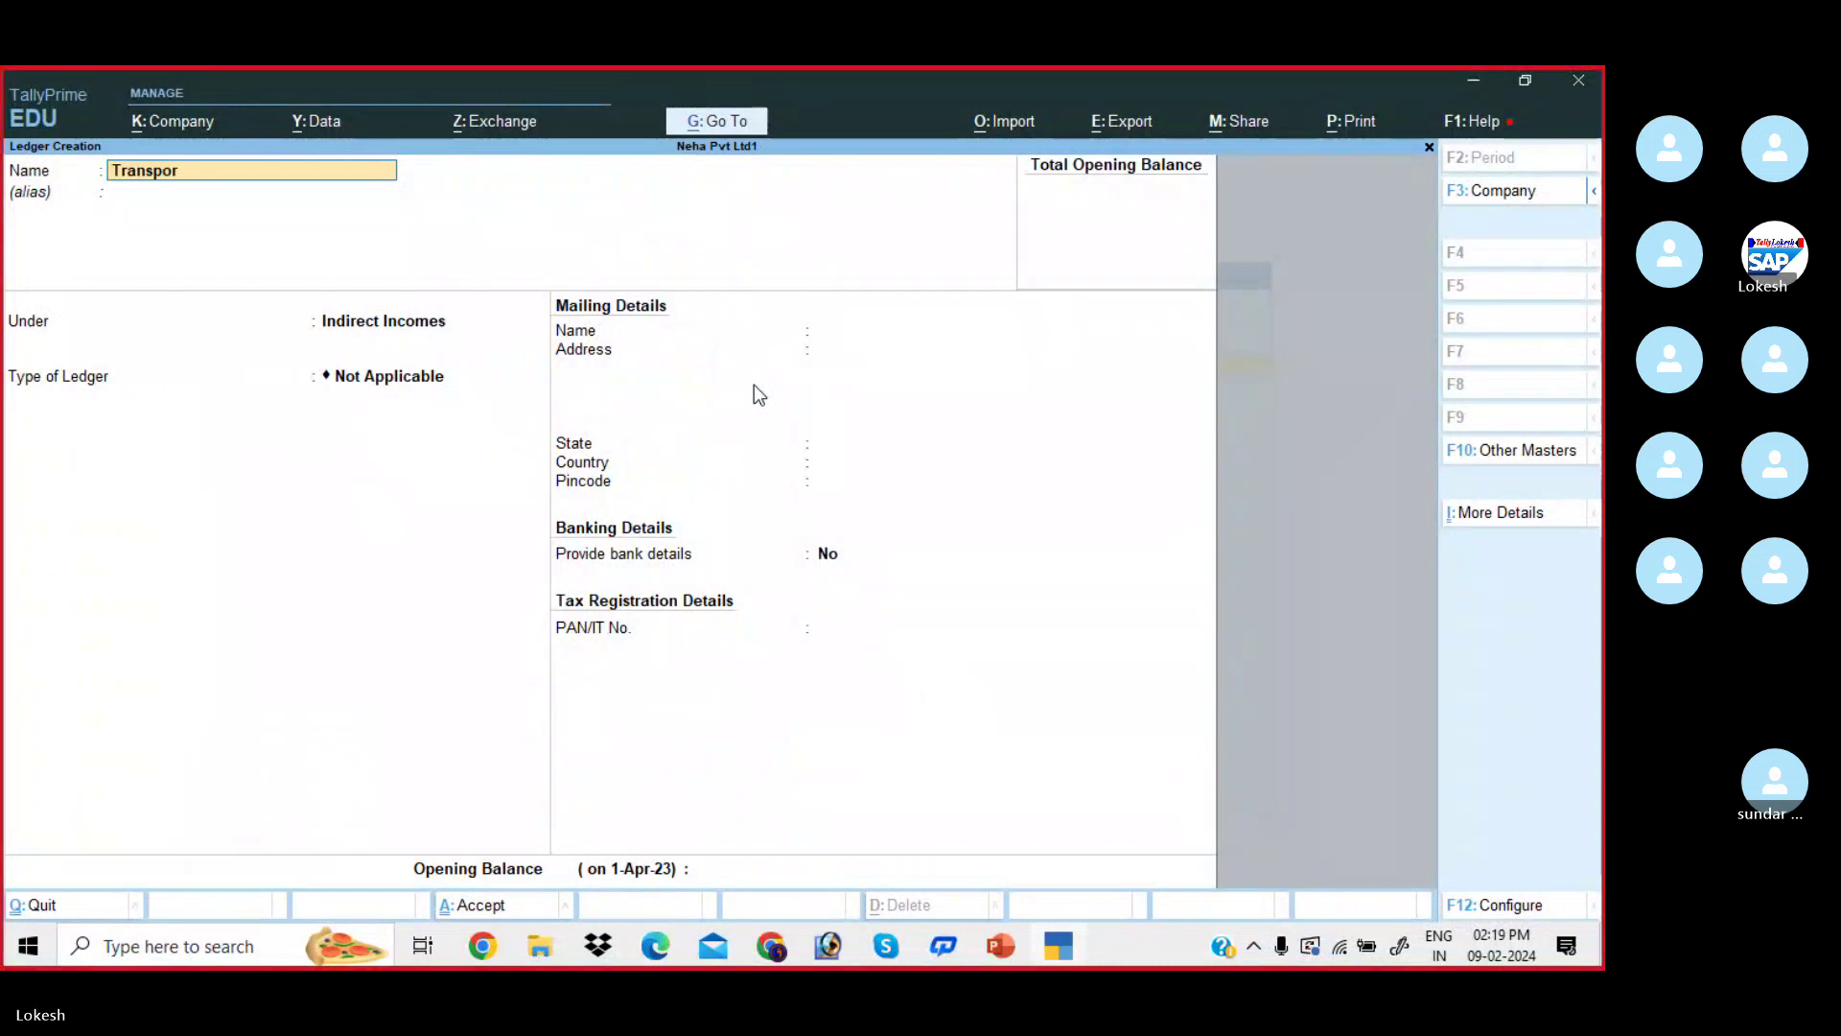
pyautogui.write('tation Charges Received')
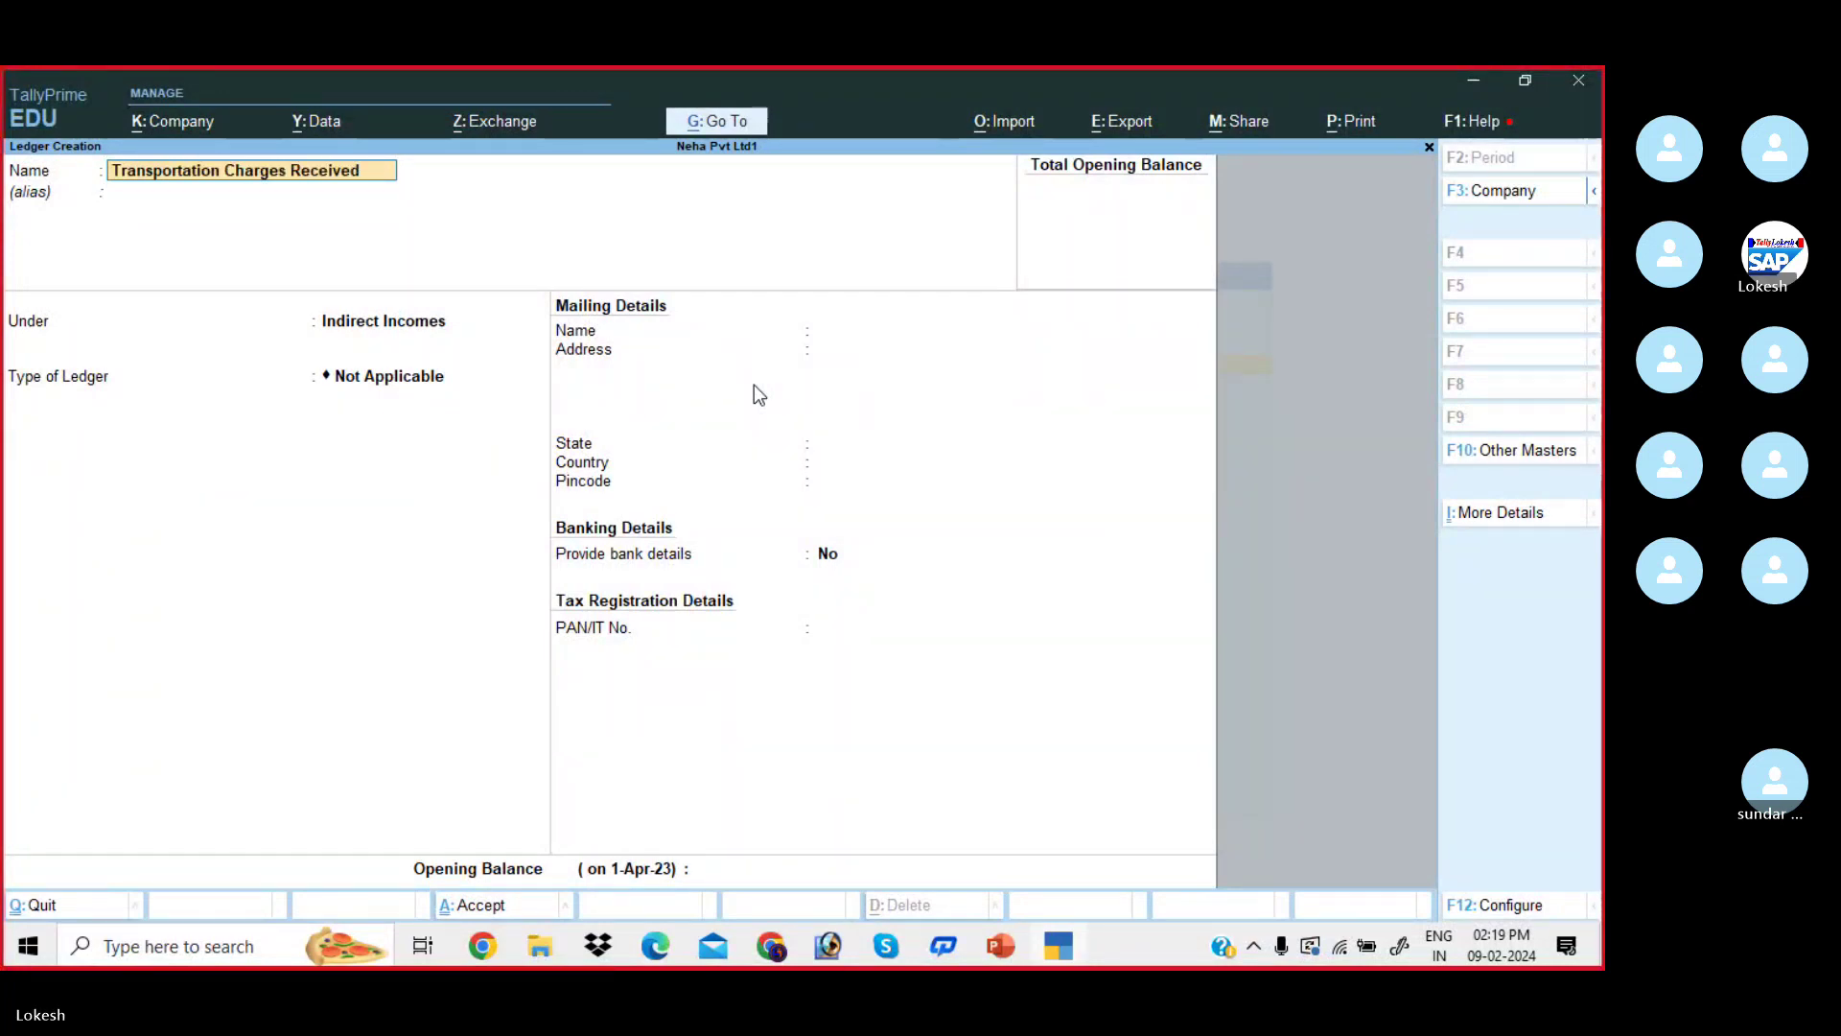
pyautogui.press('Return')
pyautogui.write('Dir')
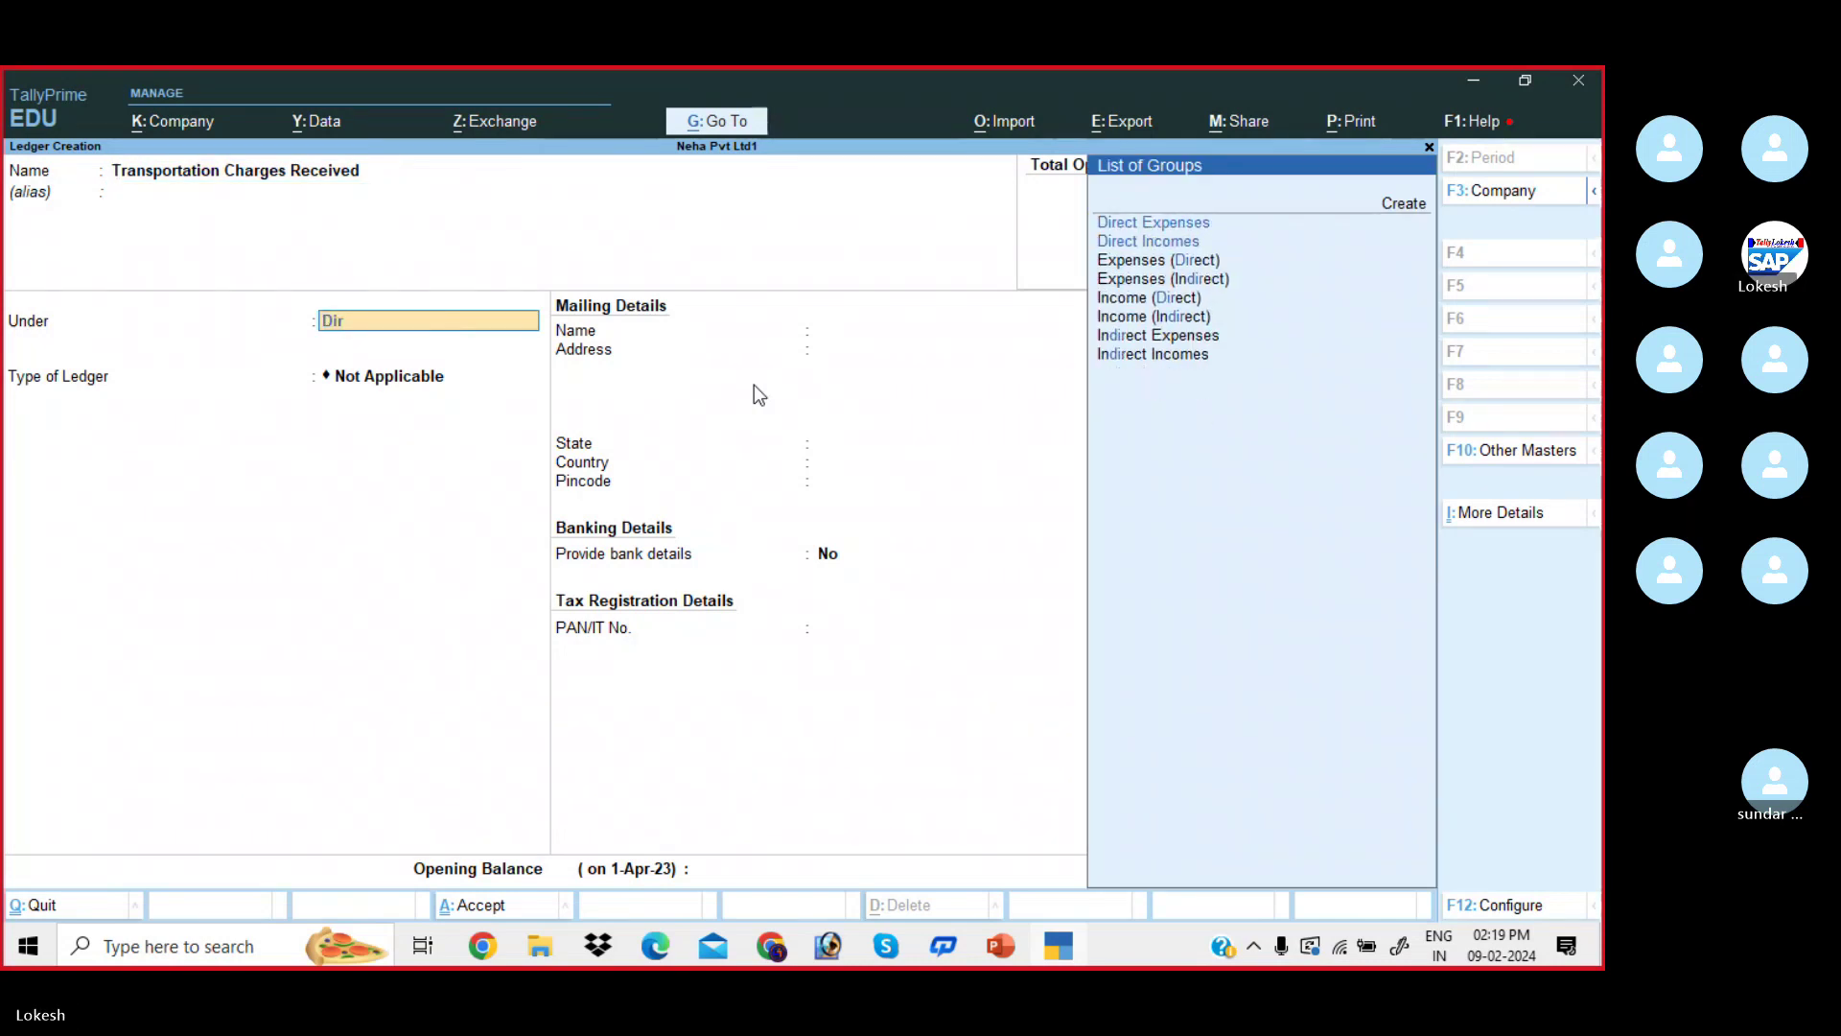
pyautogui.press('Down')
pyautogui.press('Return')
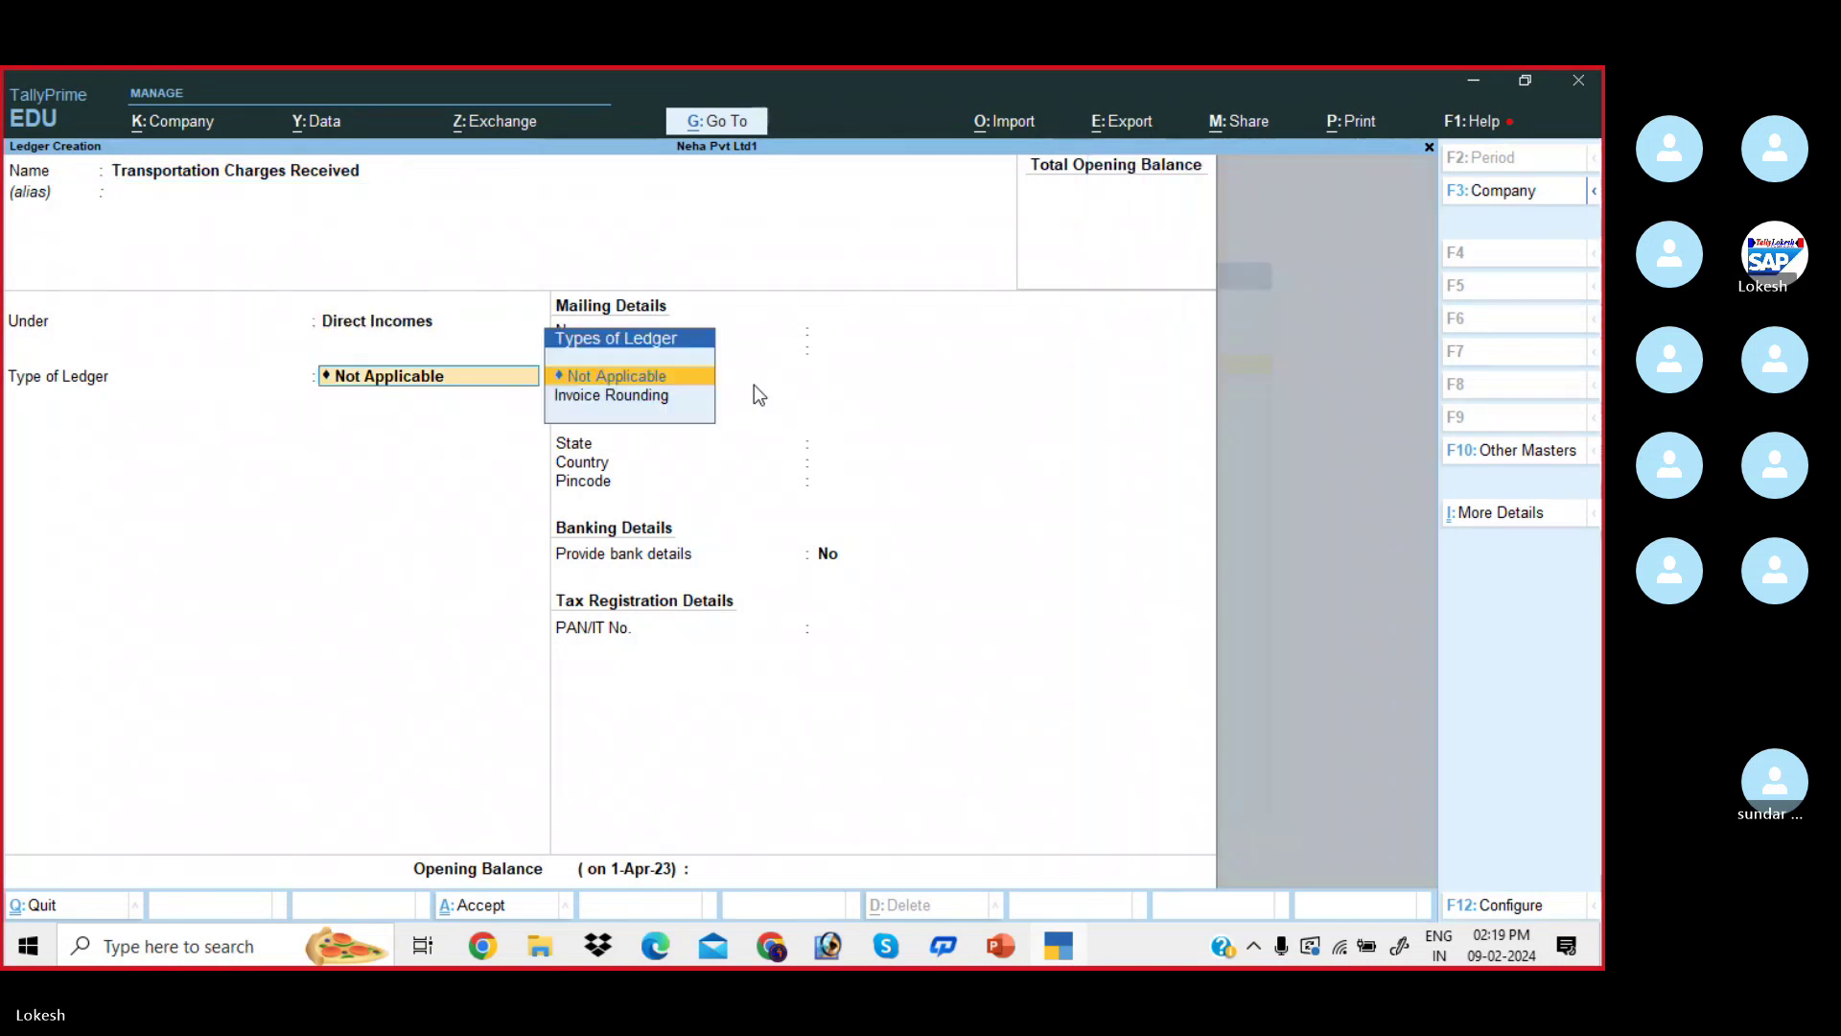
pyautogui.press('Return')
pyautogui.press('Return')
pyautogui.press('Return')
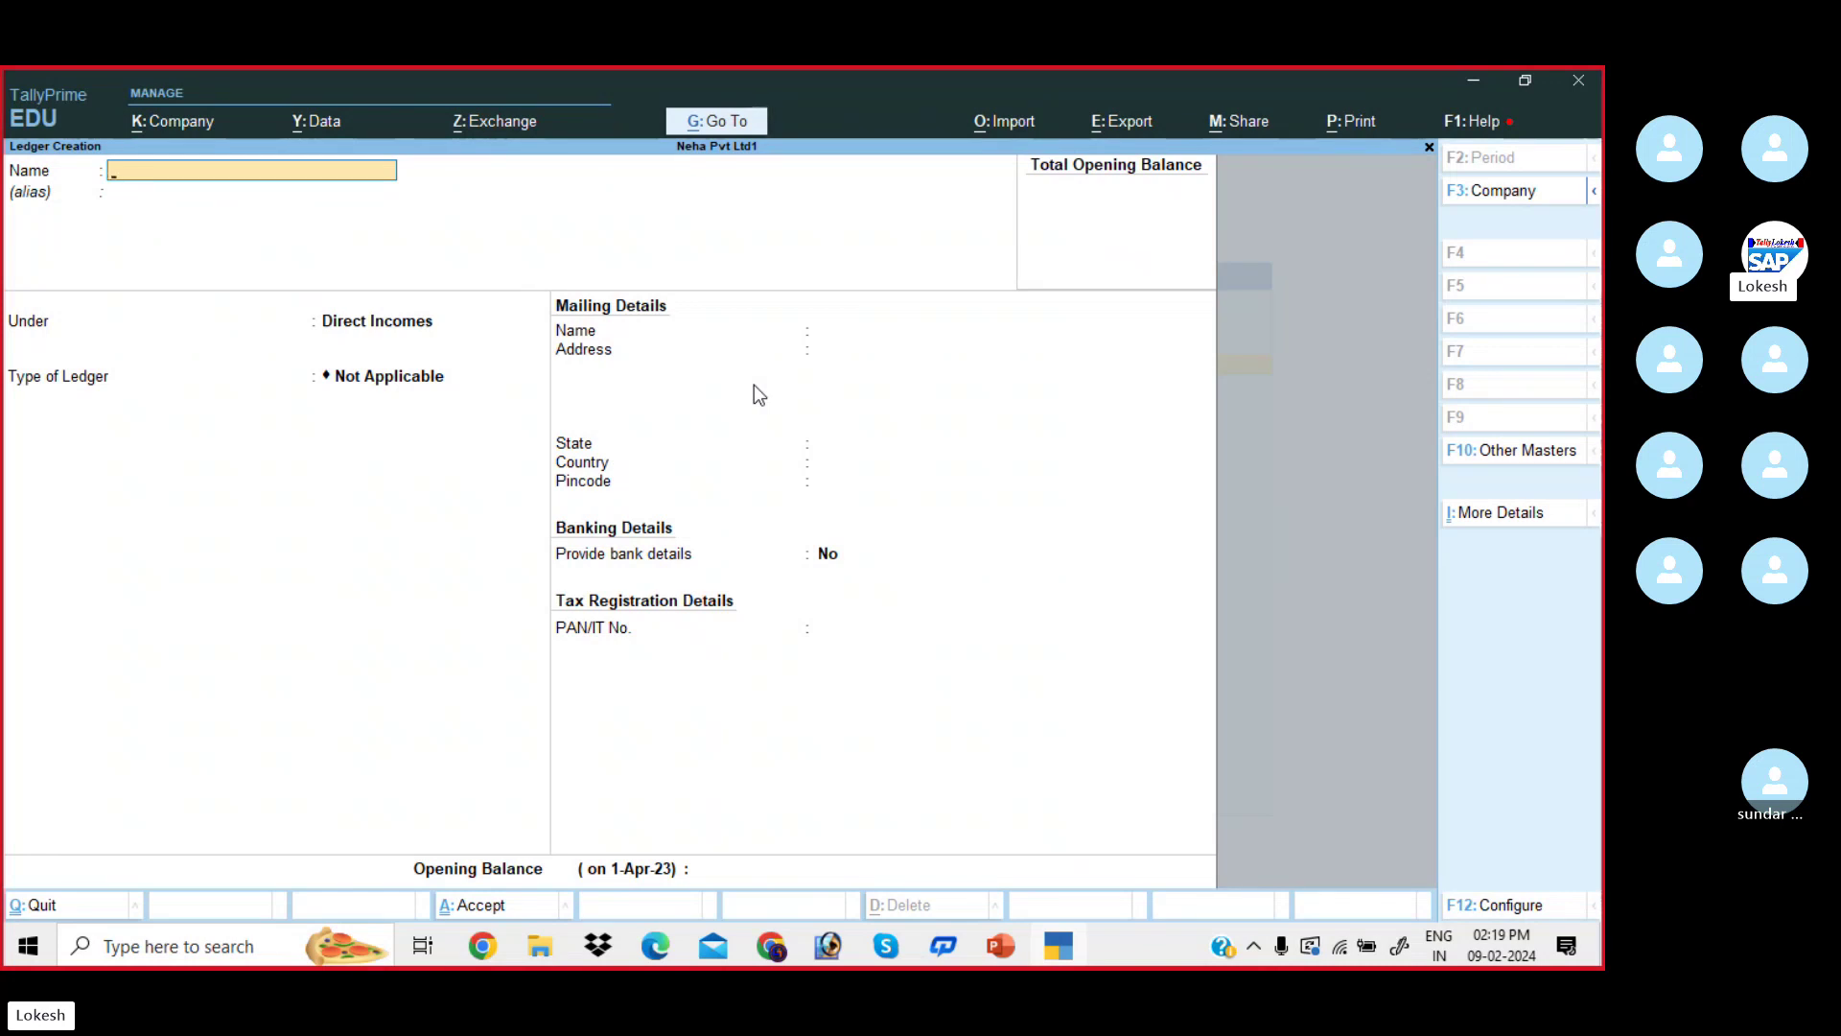
# - Create and save the Computer ledger with the carried-over Direct Incomes group
pyautogui.write('Computer')
pyautogui.press('Return')
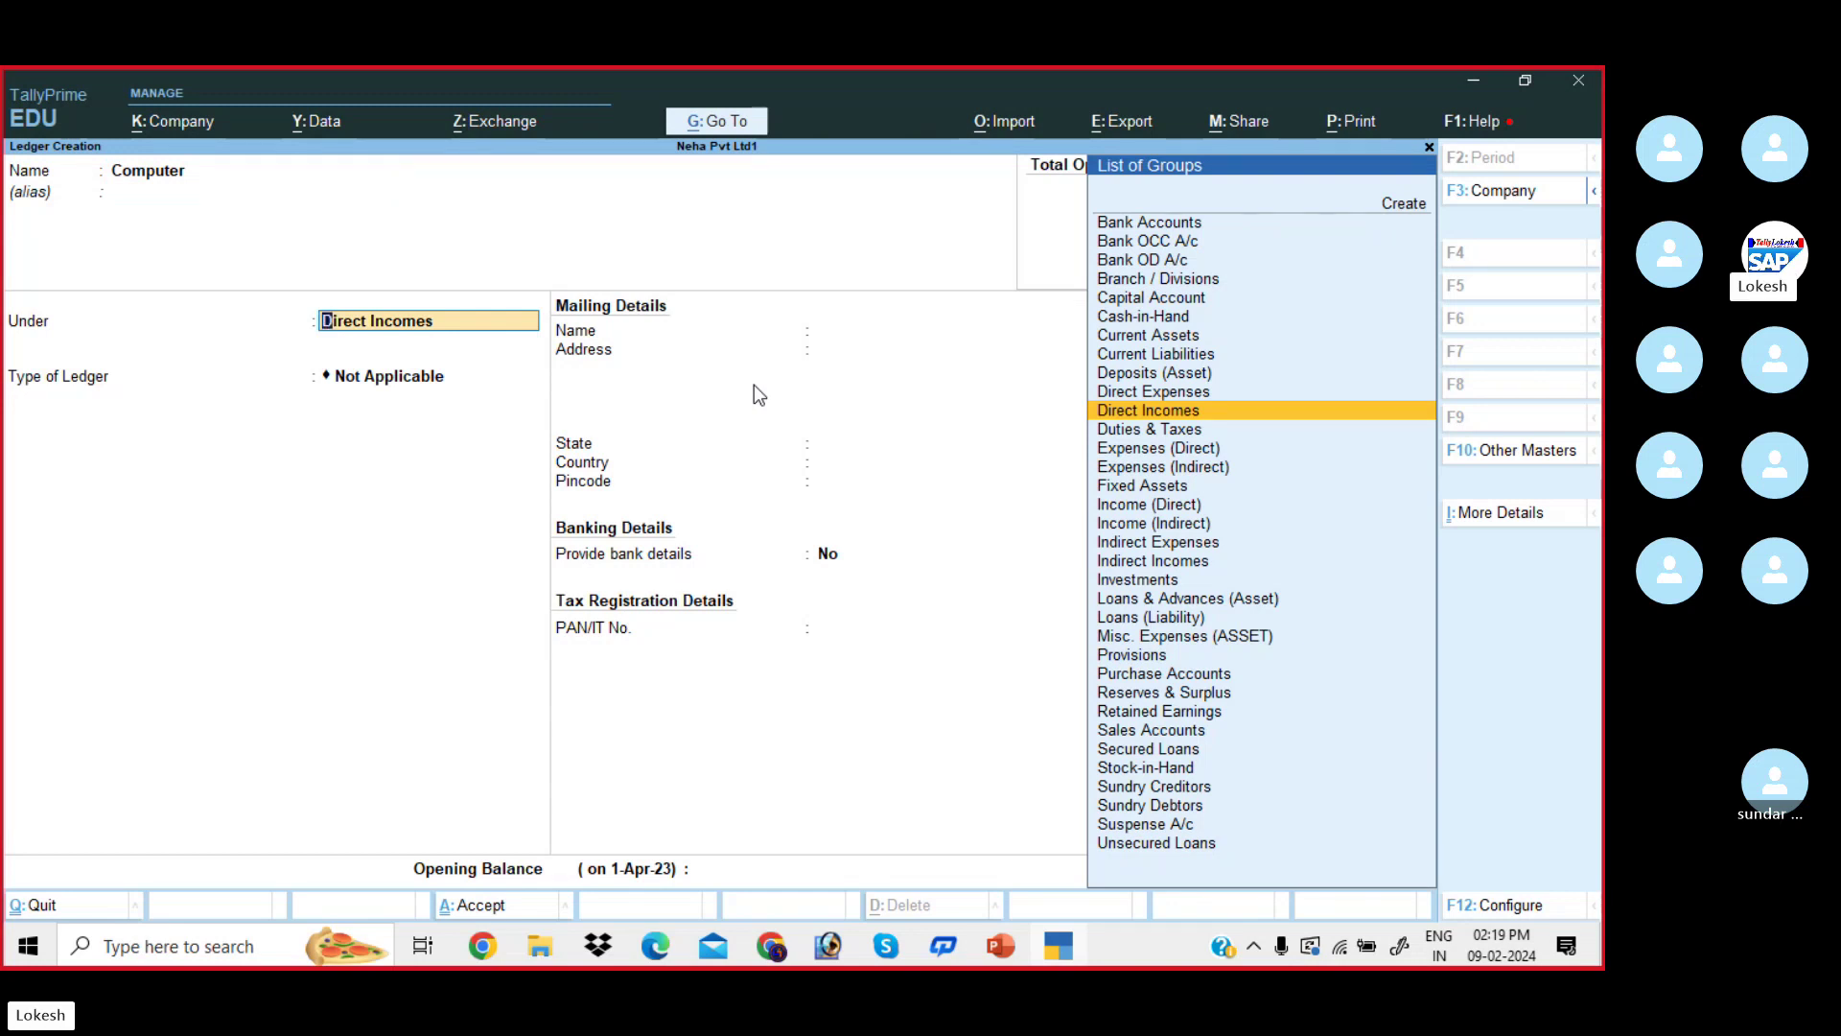
pyautogui.press('Return')
pyautogui.press('Return')
pyautogui.press('Return')
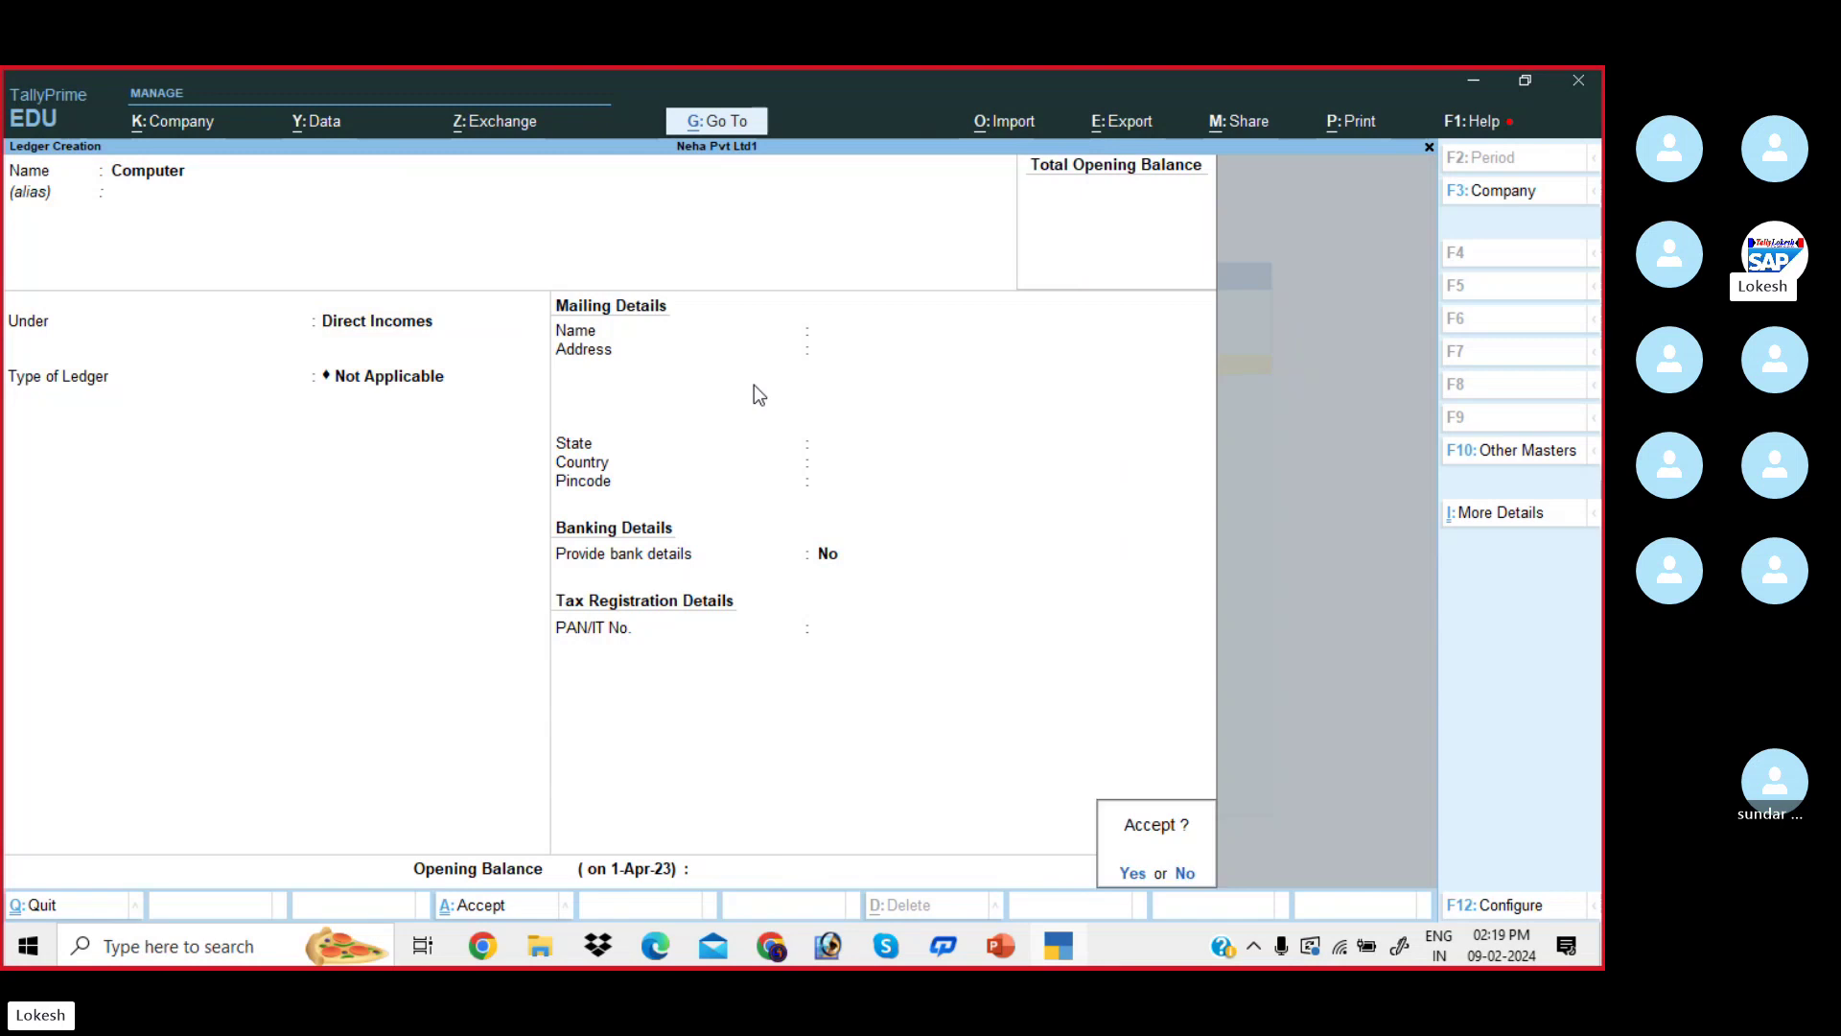
pyautogui.press('Return')
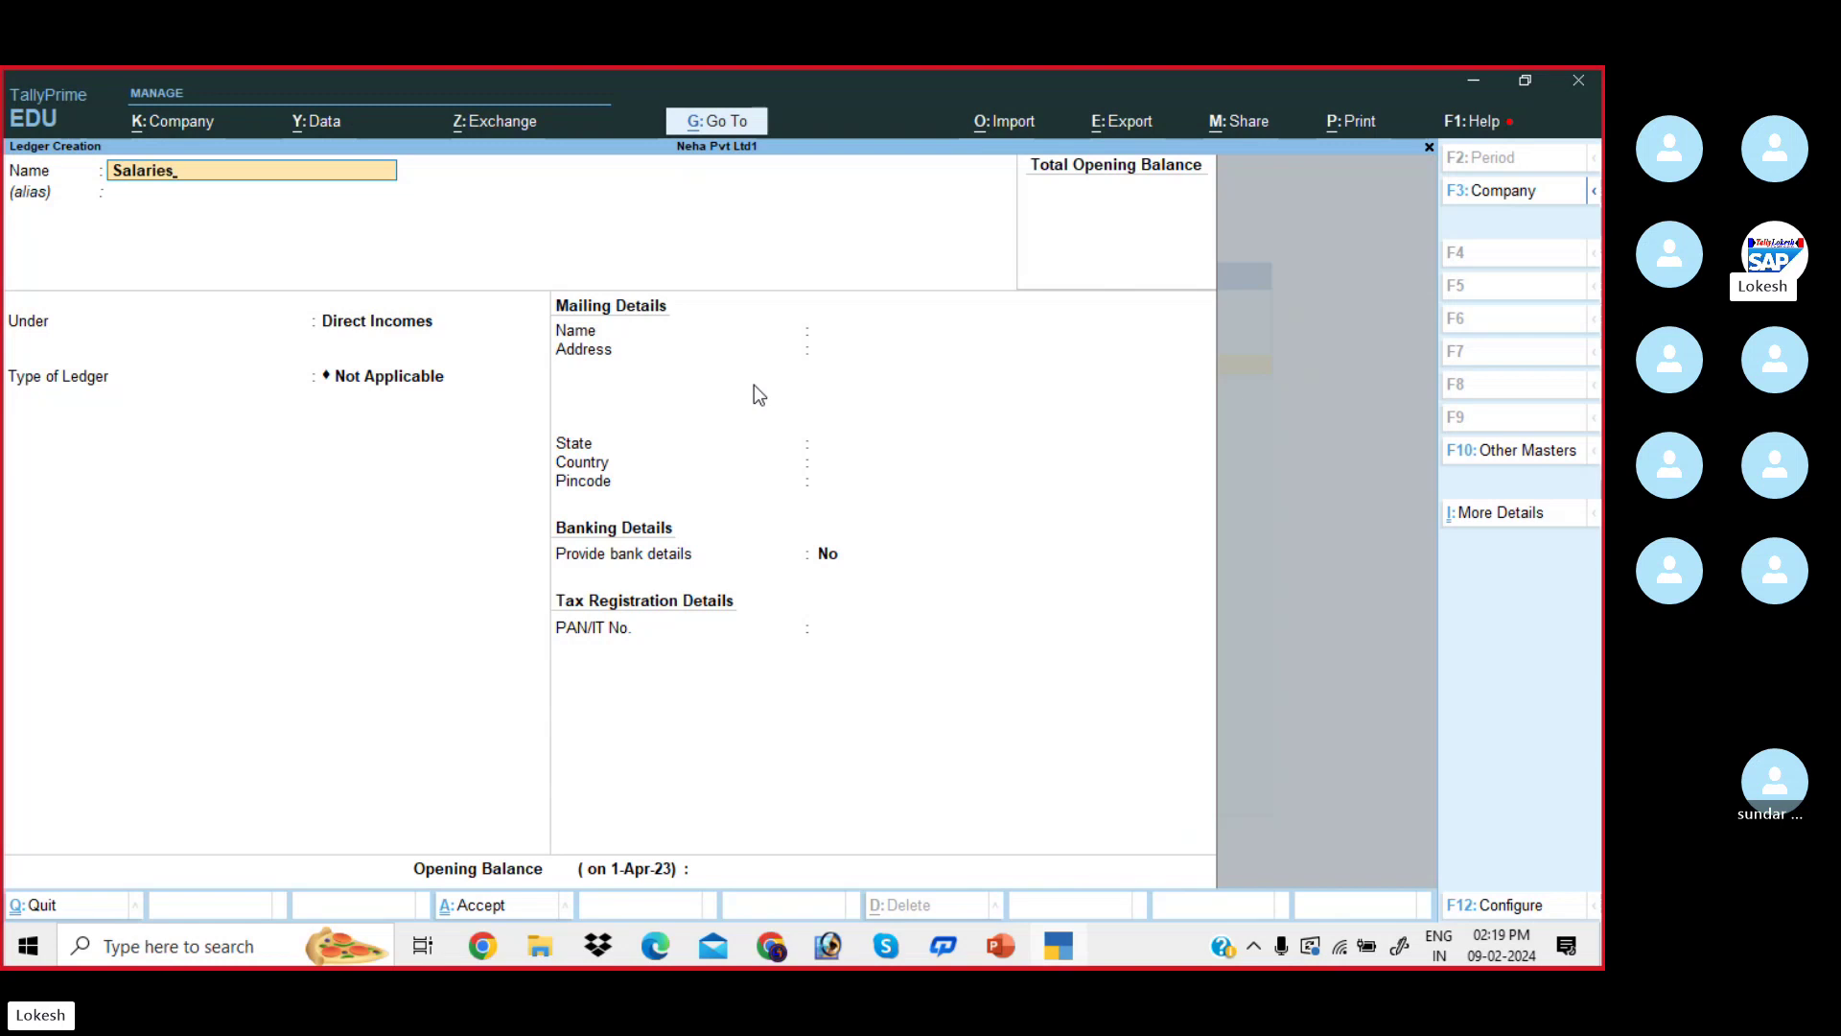
# - Create the Salaries ledger under Current Assets with state Andhra Pradesh
pyautogui.press('Return')
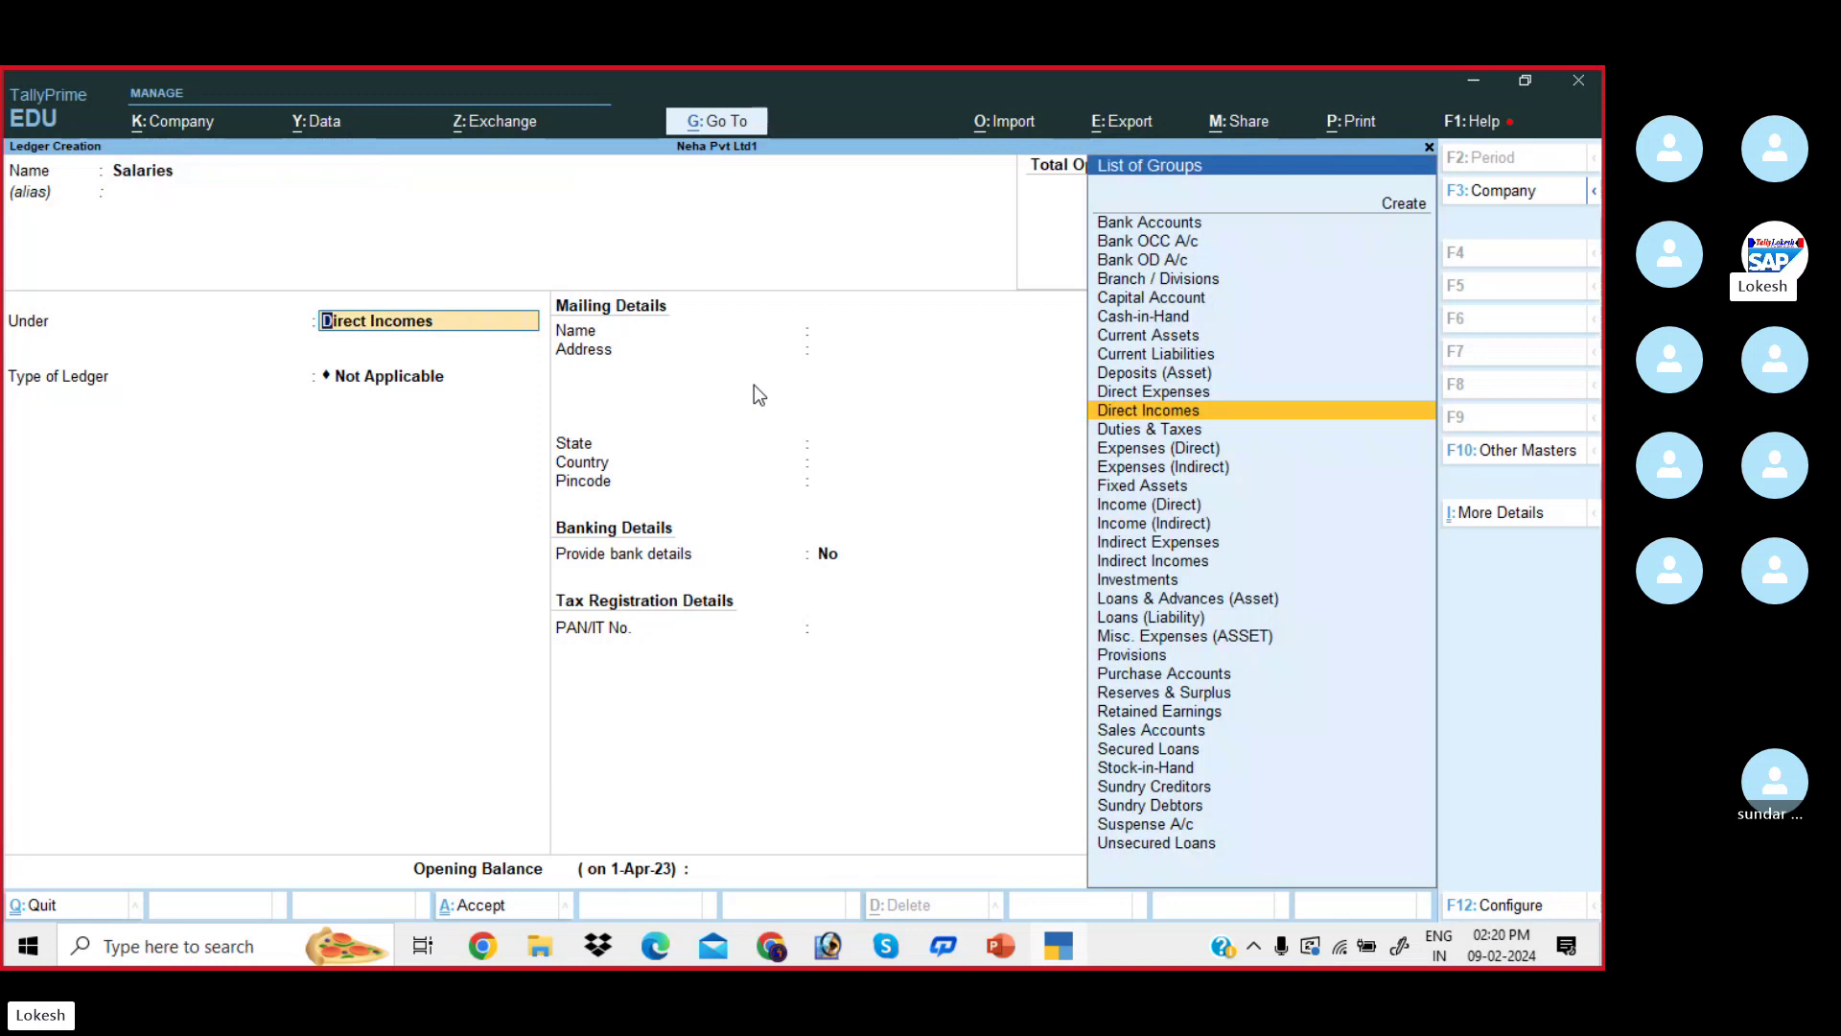
pyautogui.write('Cure')
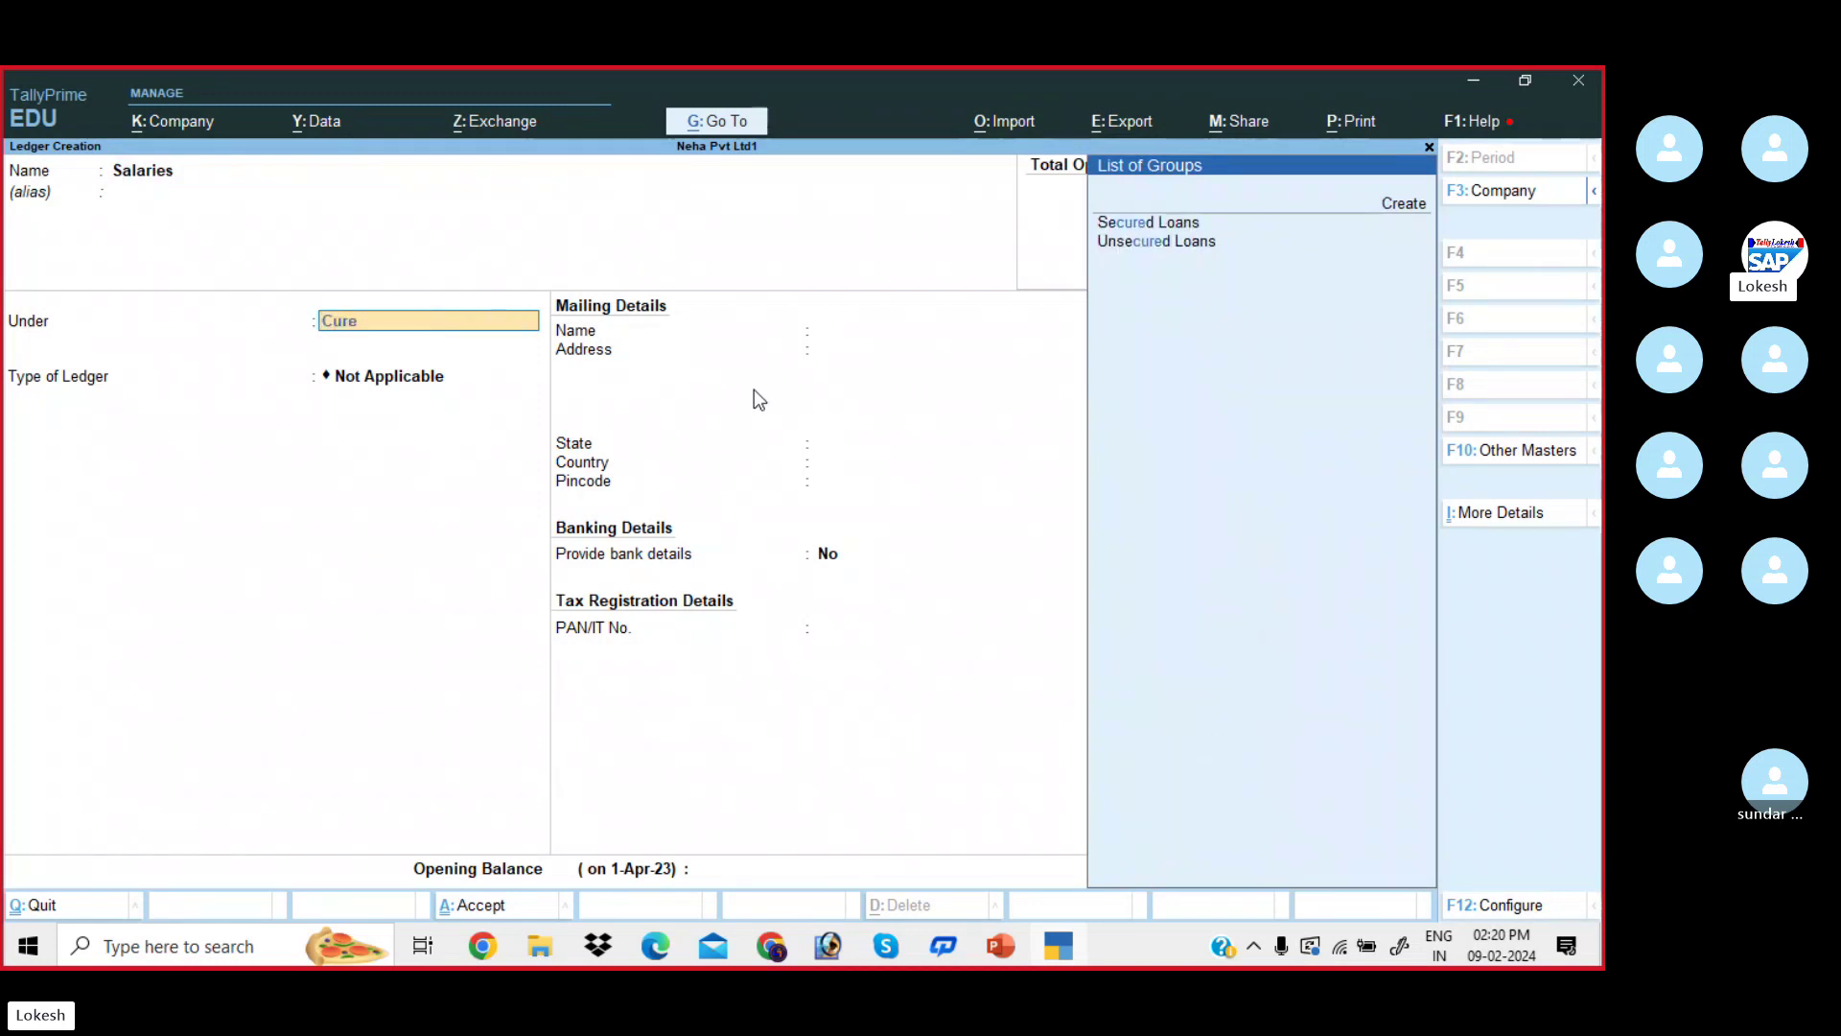
pyautogui.press('BackSpace')
pyautogui.press('Return')
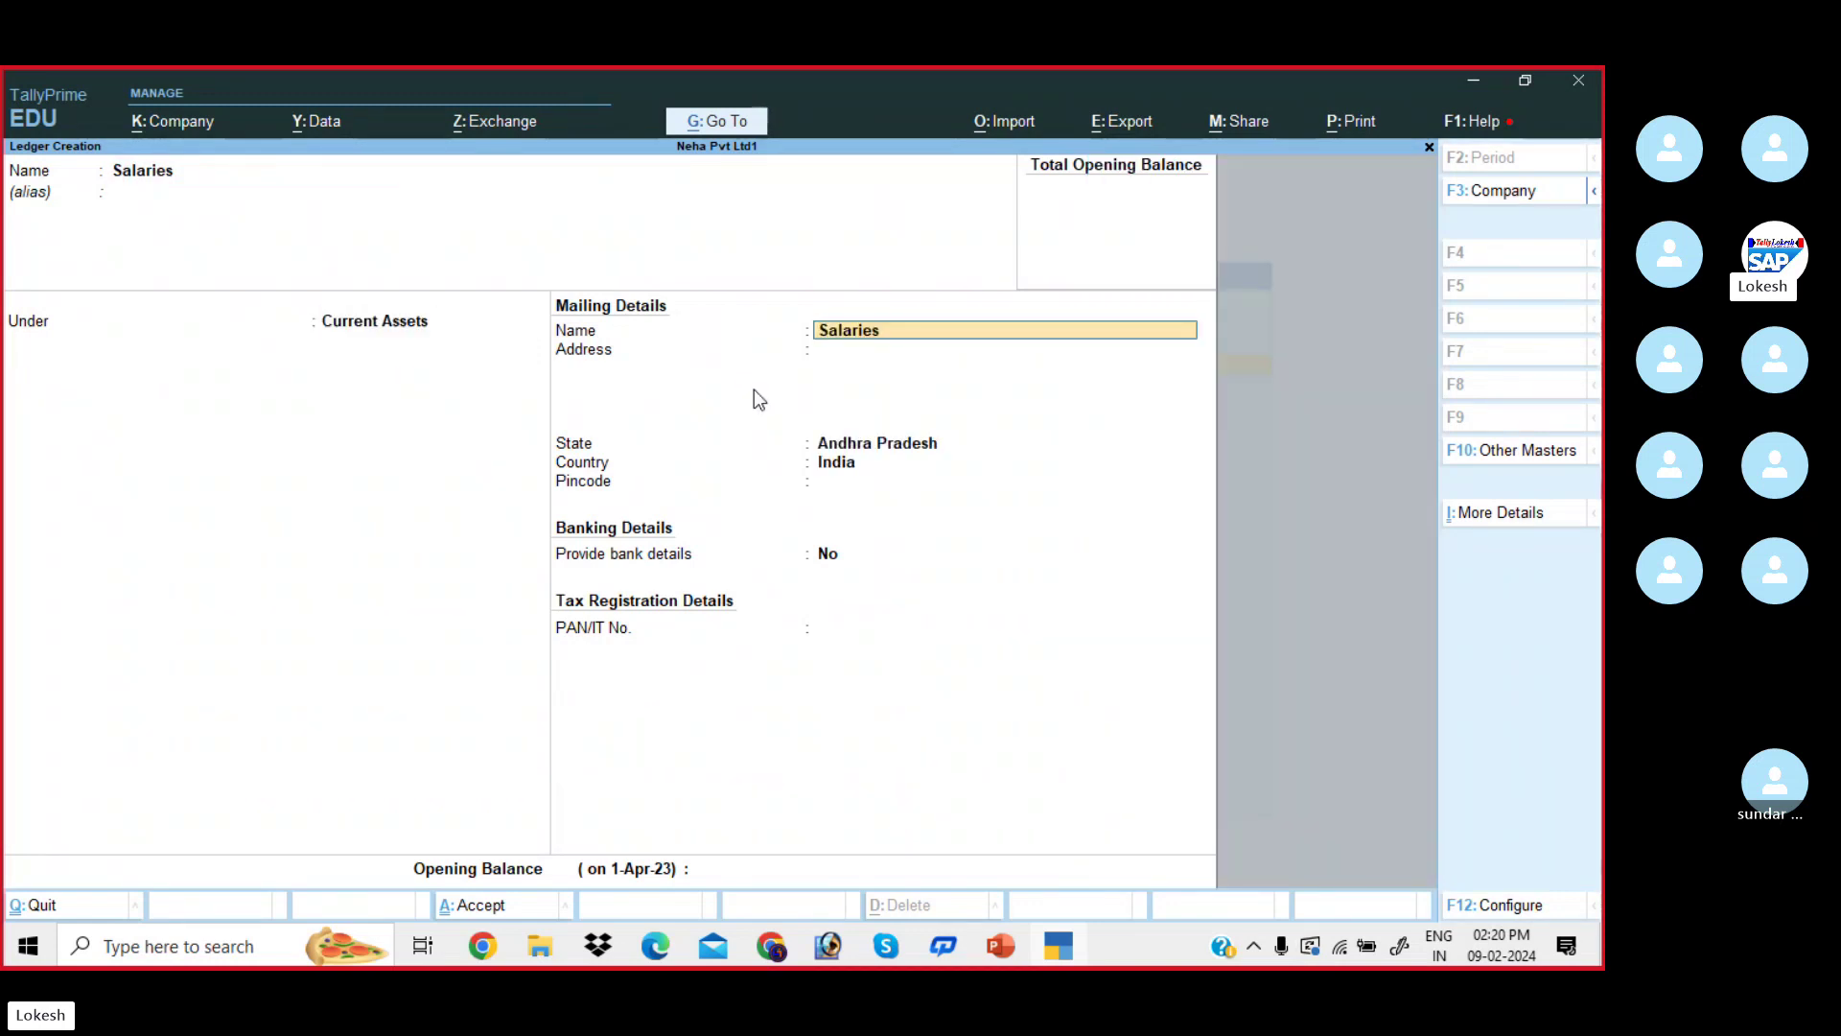
pyautogui.press('Return')
pyautogui.press('Return')
pyautogui.press('Return')
pyautogui.press('Return')
pyautogui.press('Return')
pyautogui.press('Return')
pyautogui.press('Return')
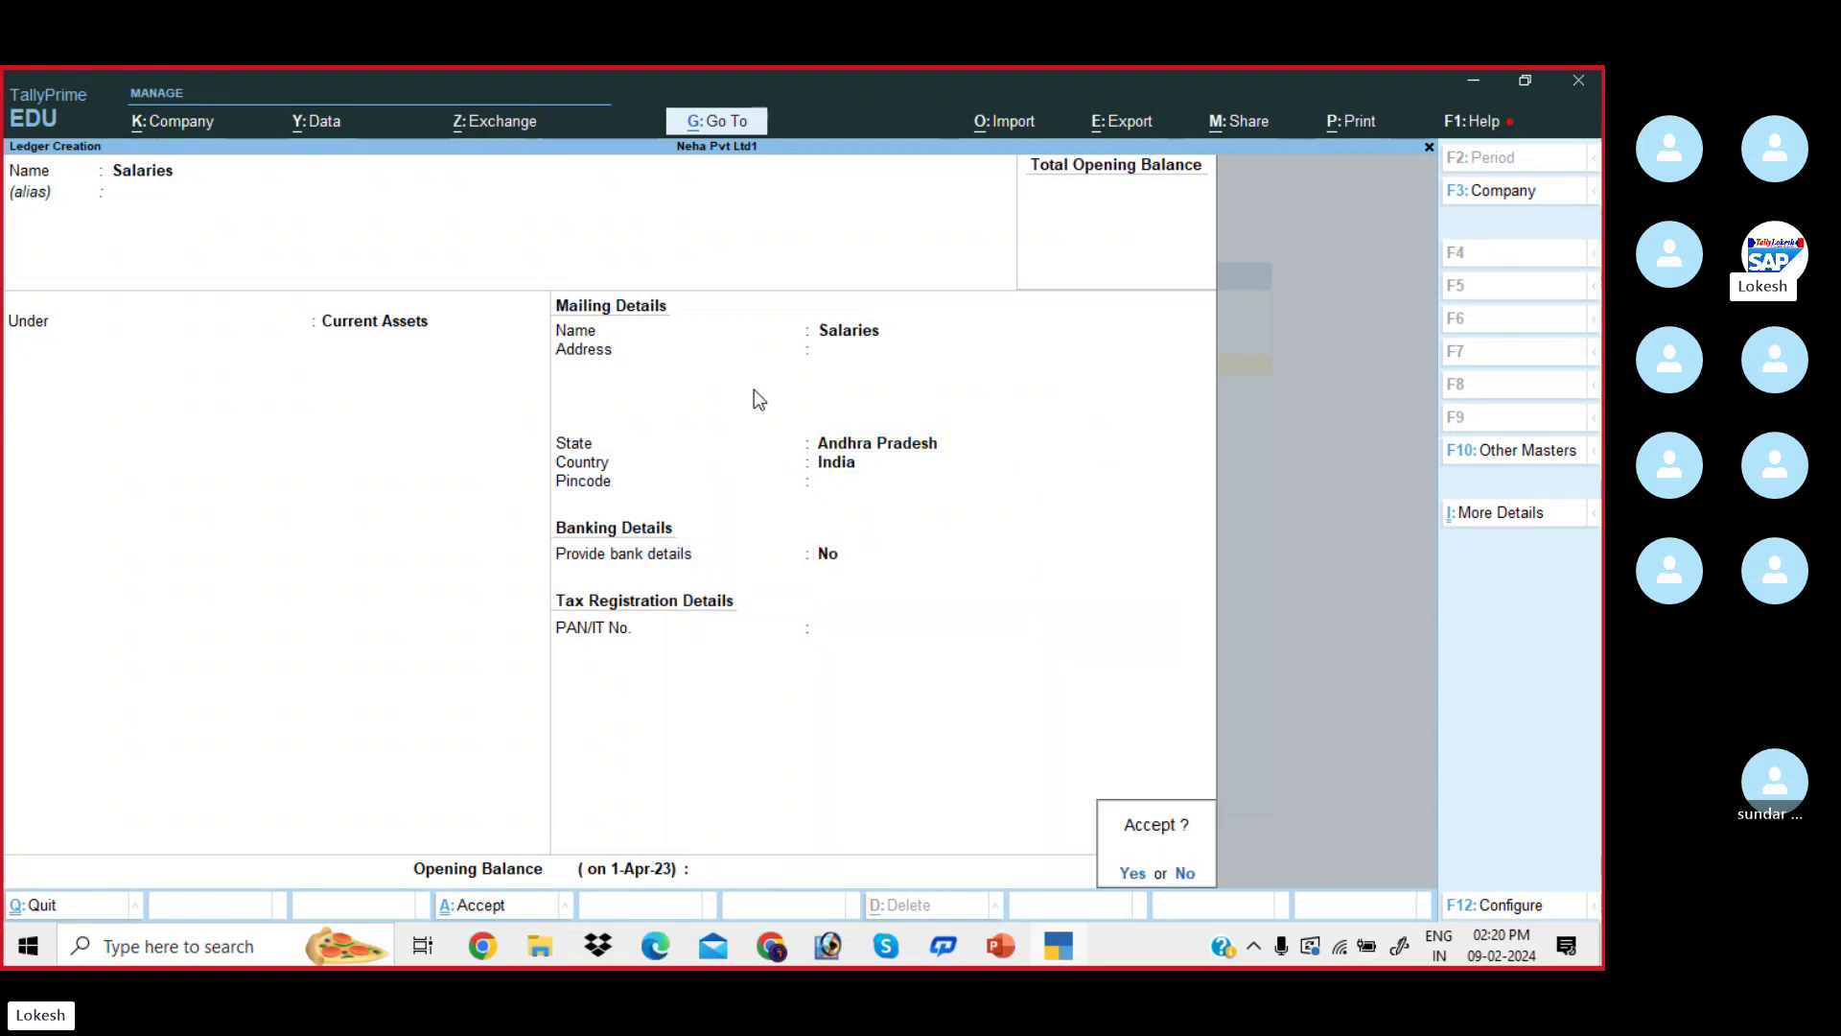
pyautogui.press('Return')
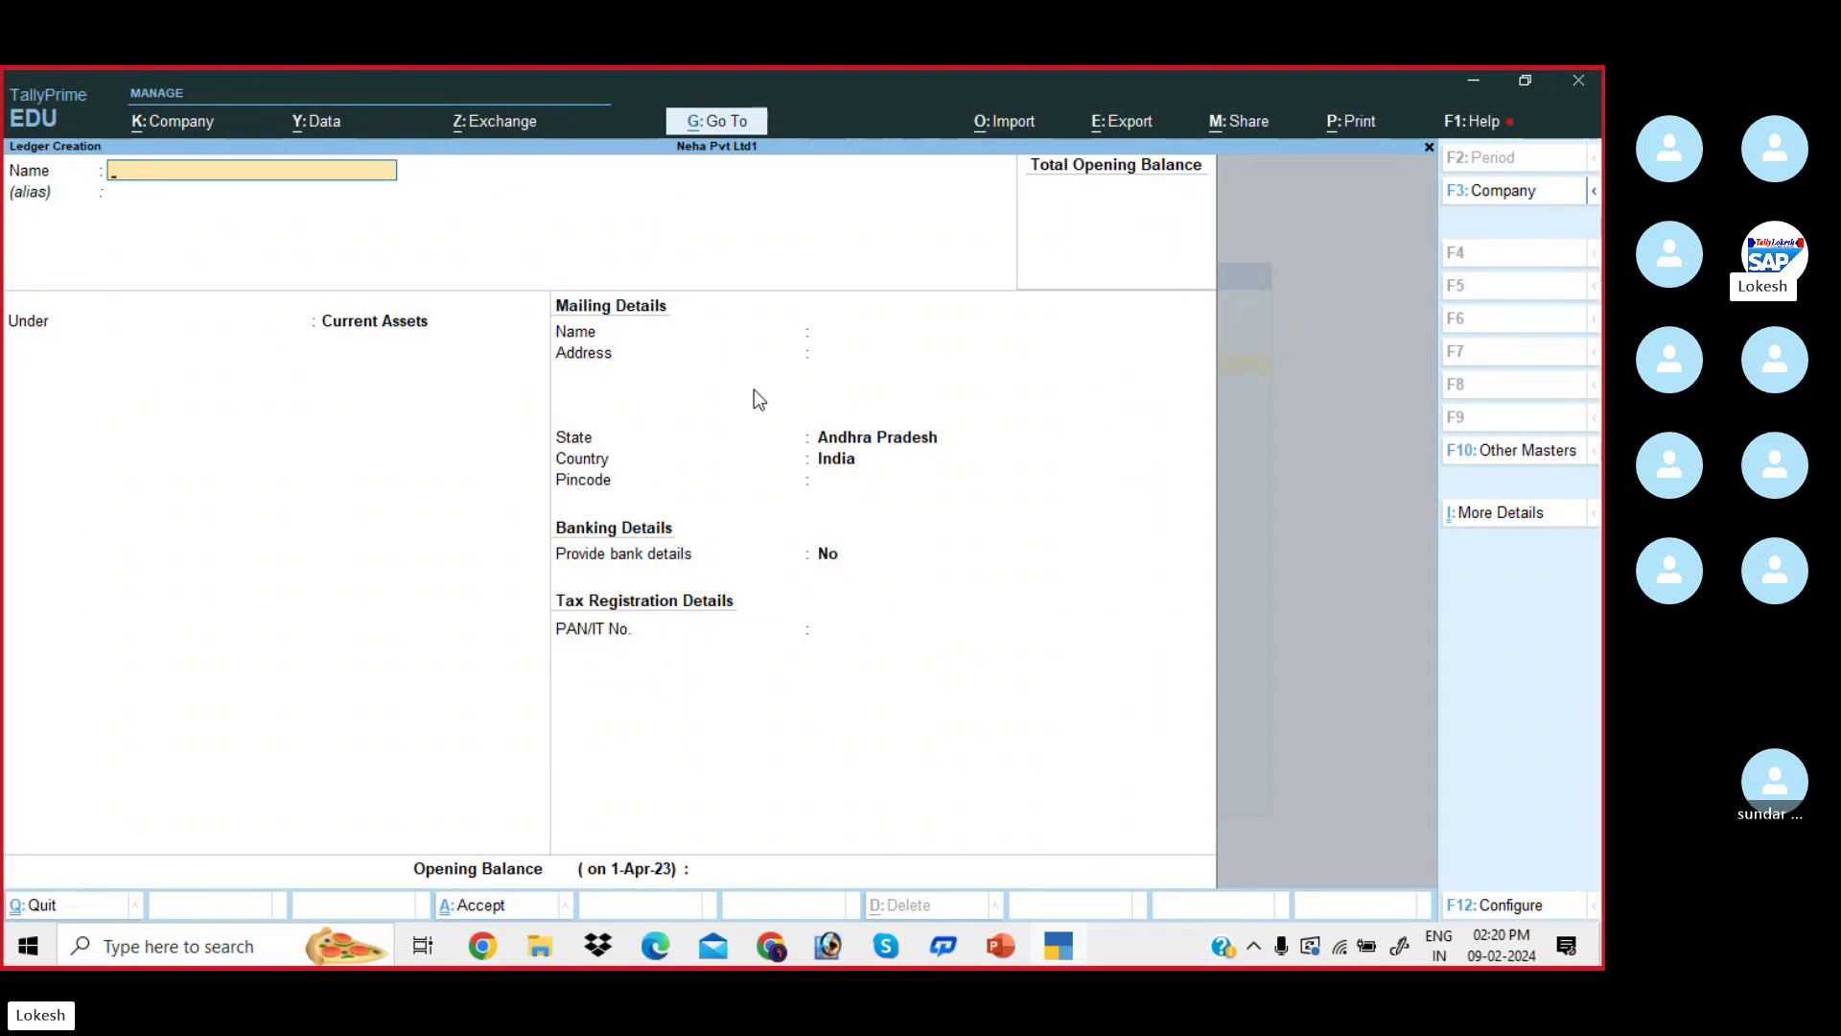
# - Quit Ledger Creation without saving and open the Salaries ledger for alteration
pyautogui.press('Escape')
pyautogui.press('Return')
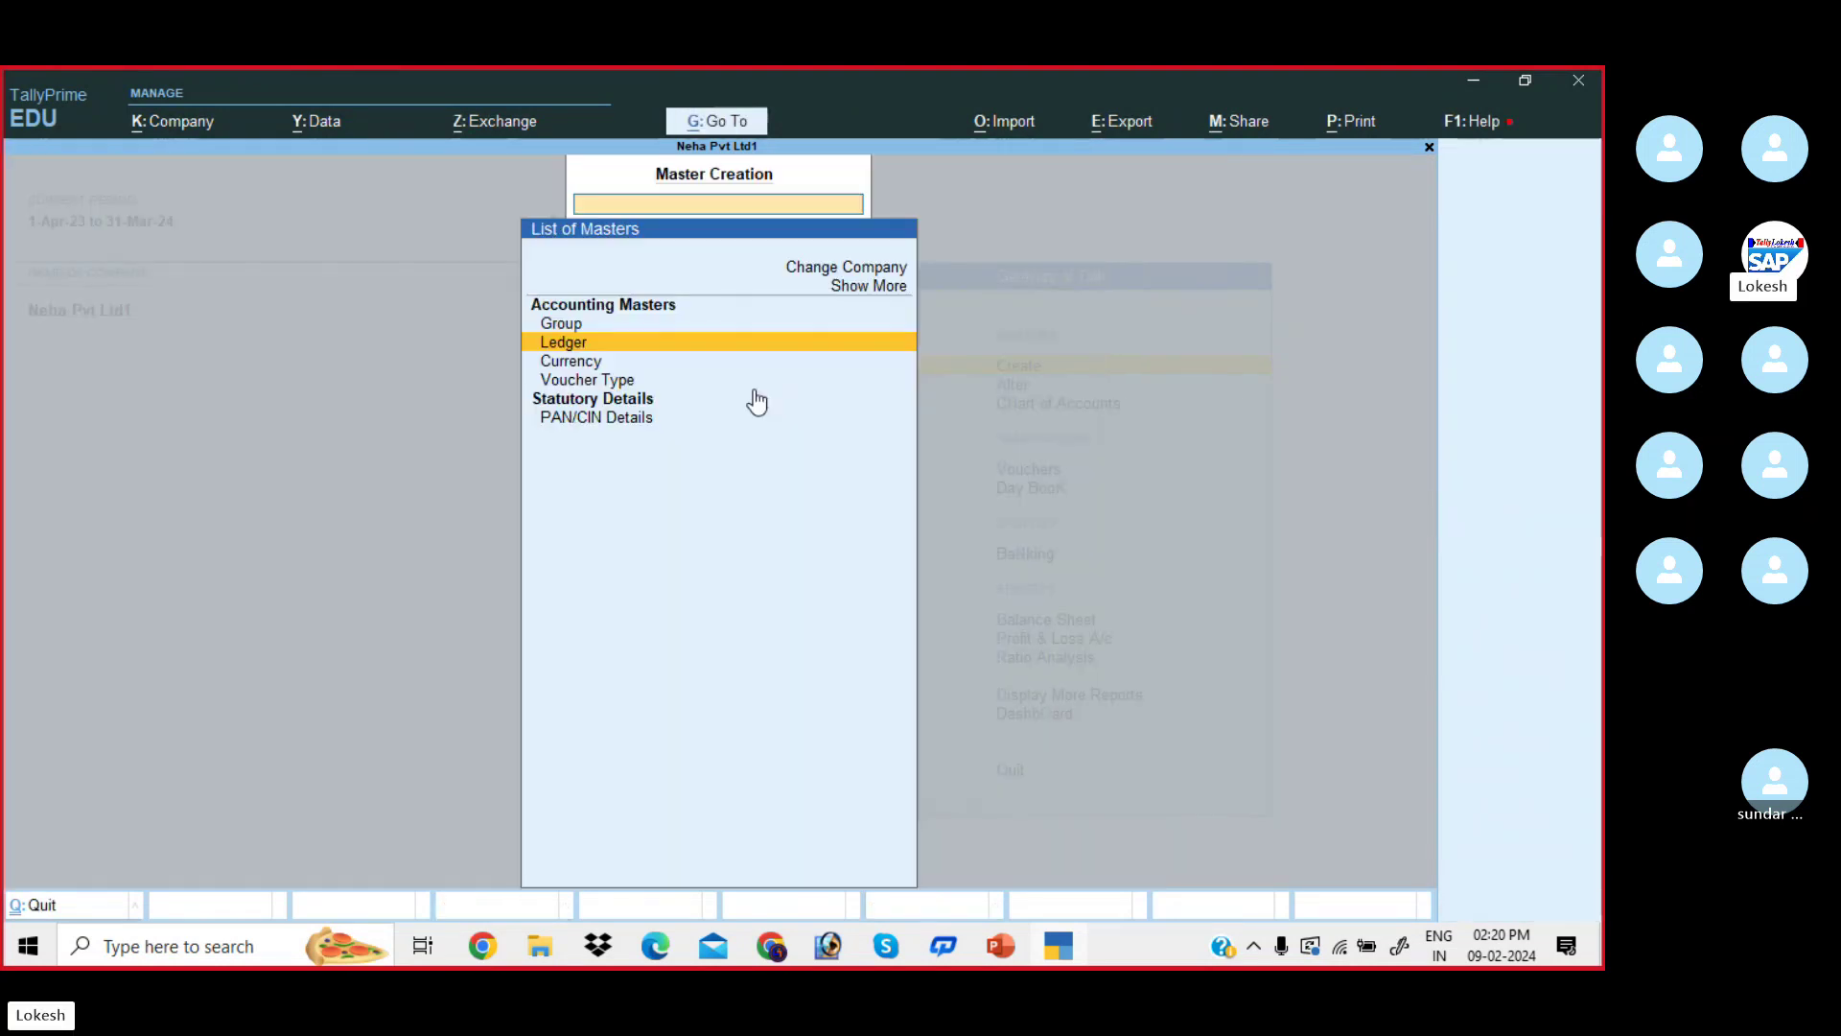
pyautogui.press('Escape')
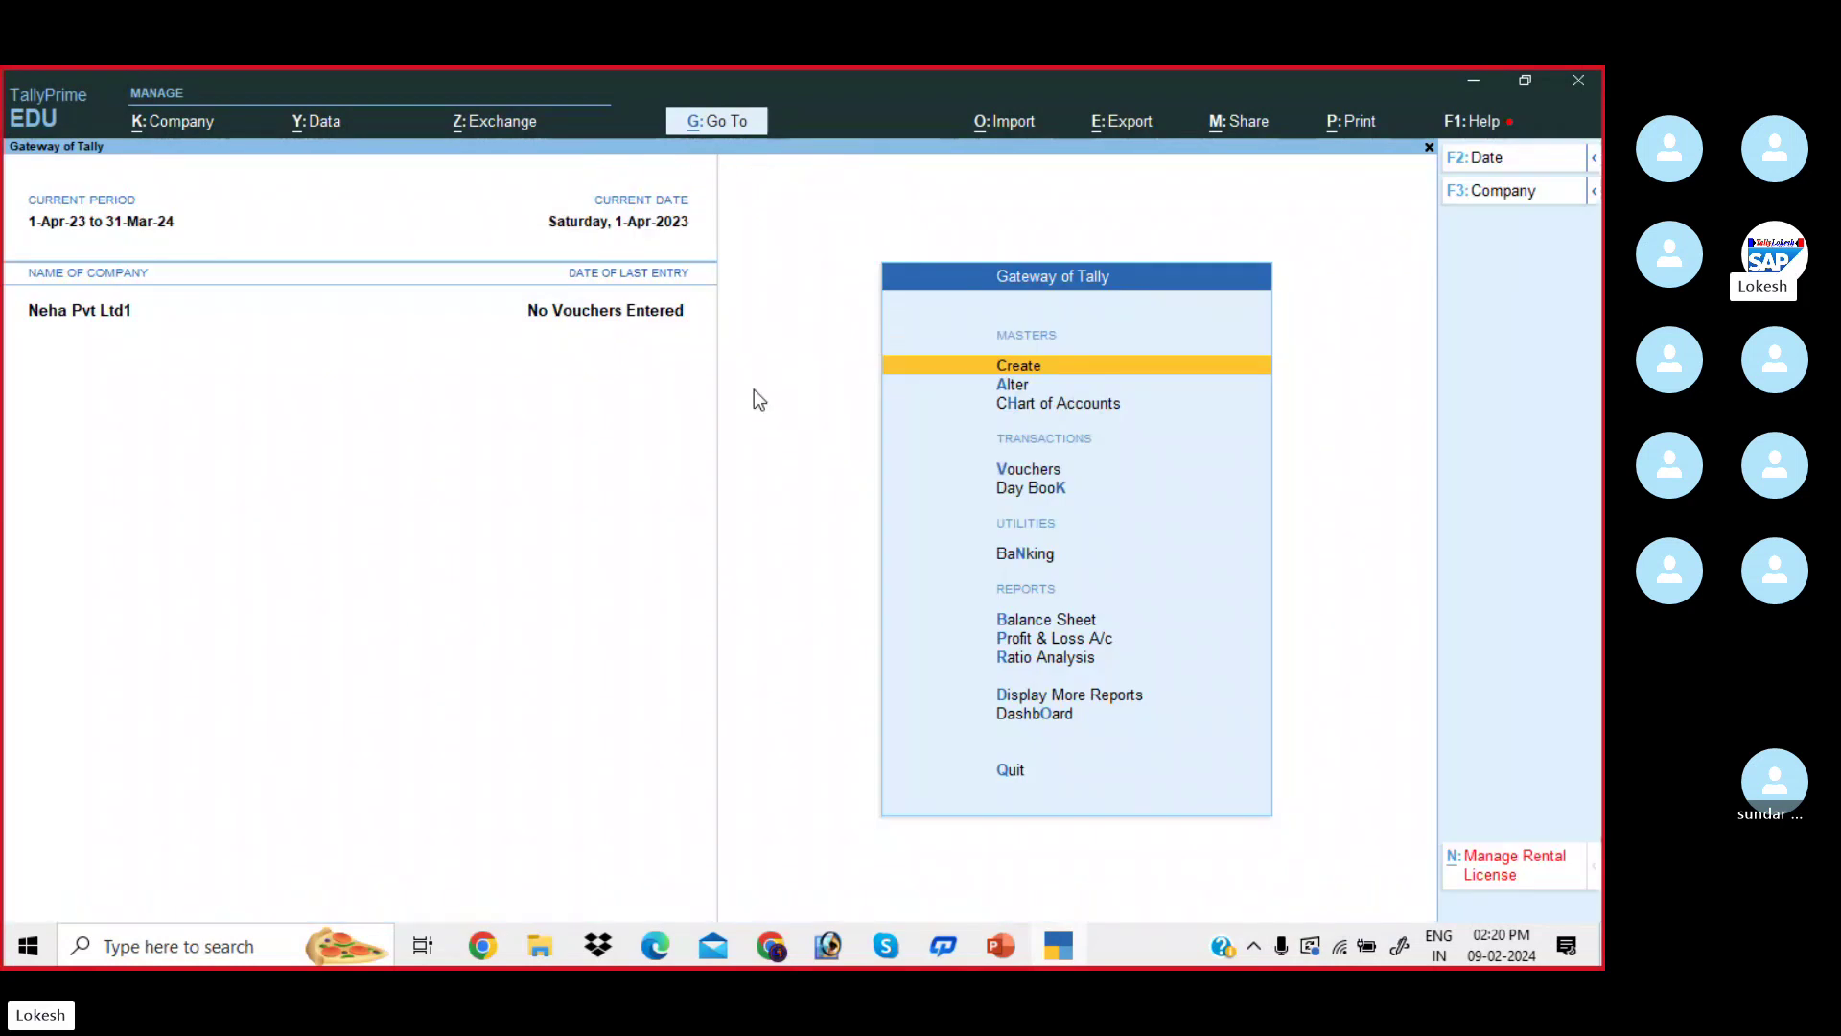
pyautogui.press('Down')
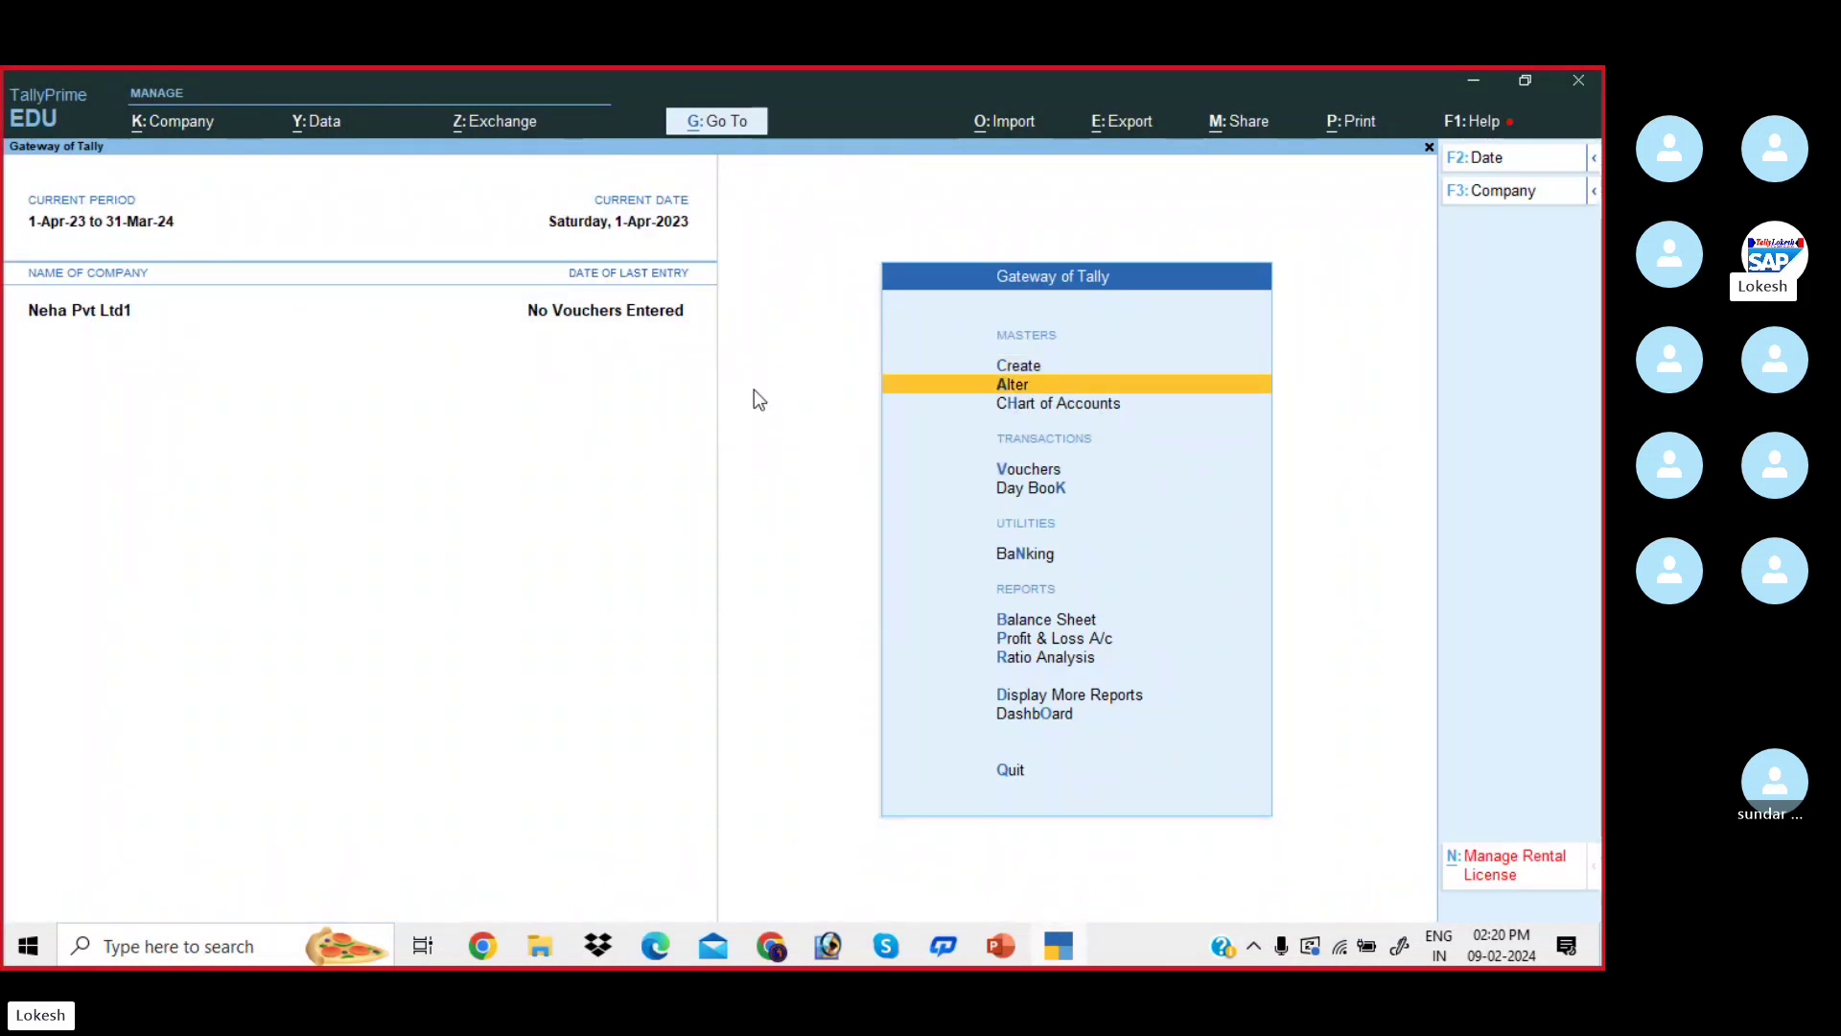
pyautogui.press('Return')
pyautogui.press('Down')
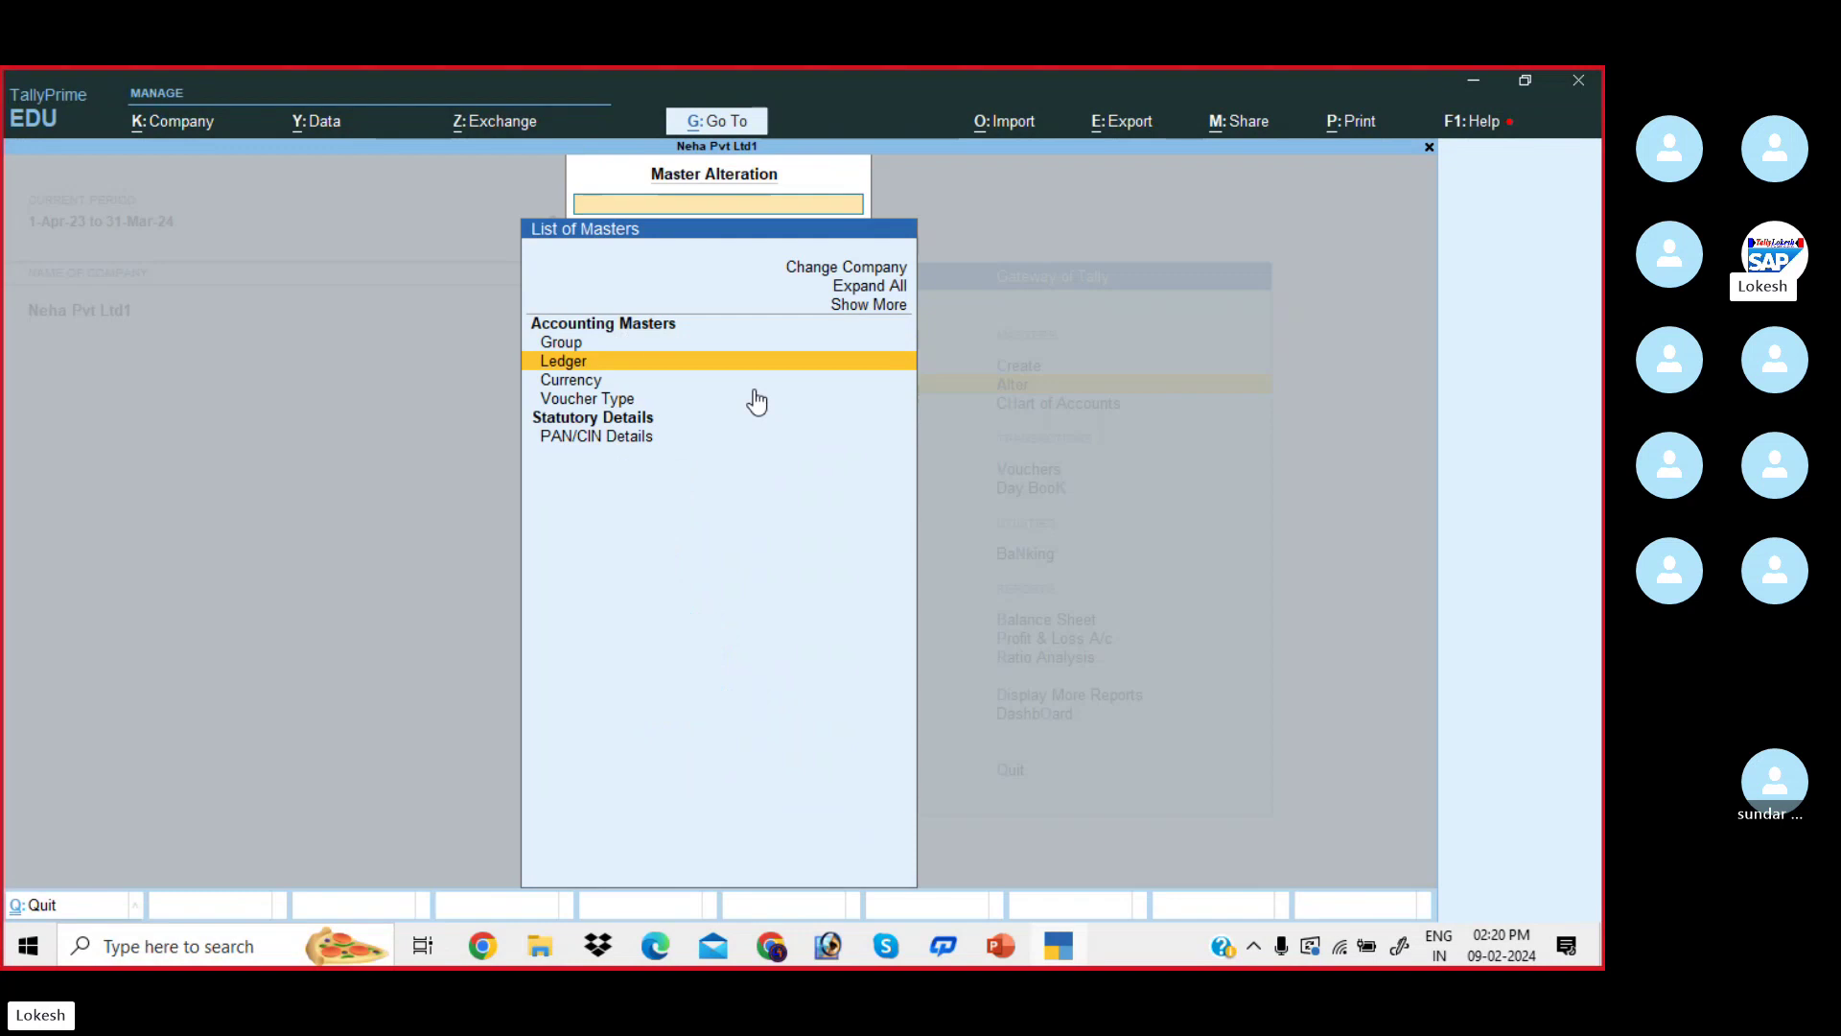
pyautogui.press('Return')
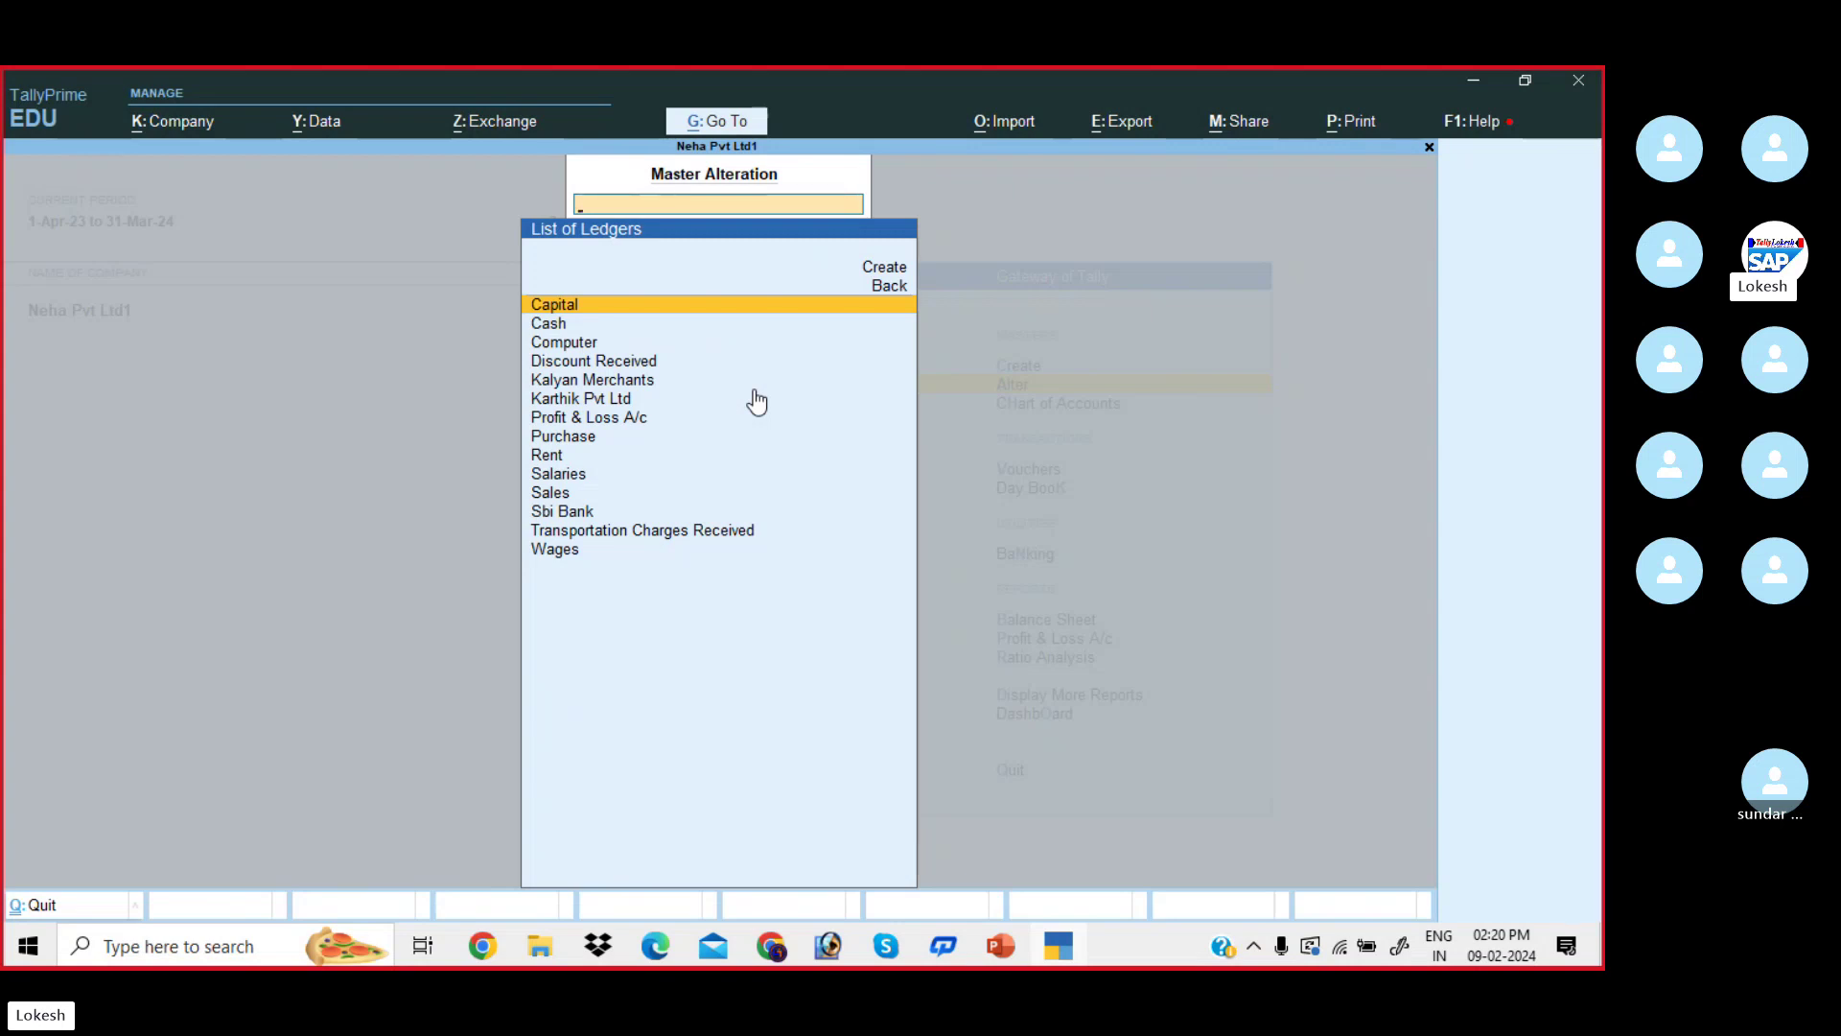
pyautogui.press('Down')
pyautogui.press('Down')
pyautogui.press('Down')
pyautogui.press('Down')
pyautogui.press('Down')
pyautogui.press('Down')
pyautogui.press('Down')
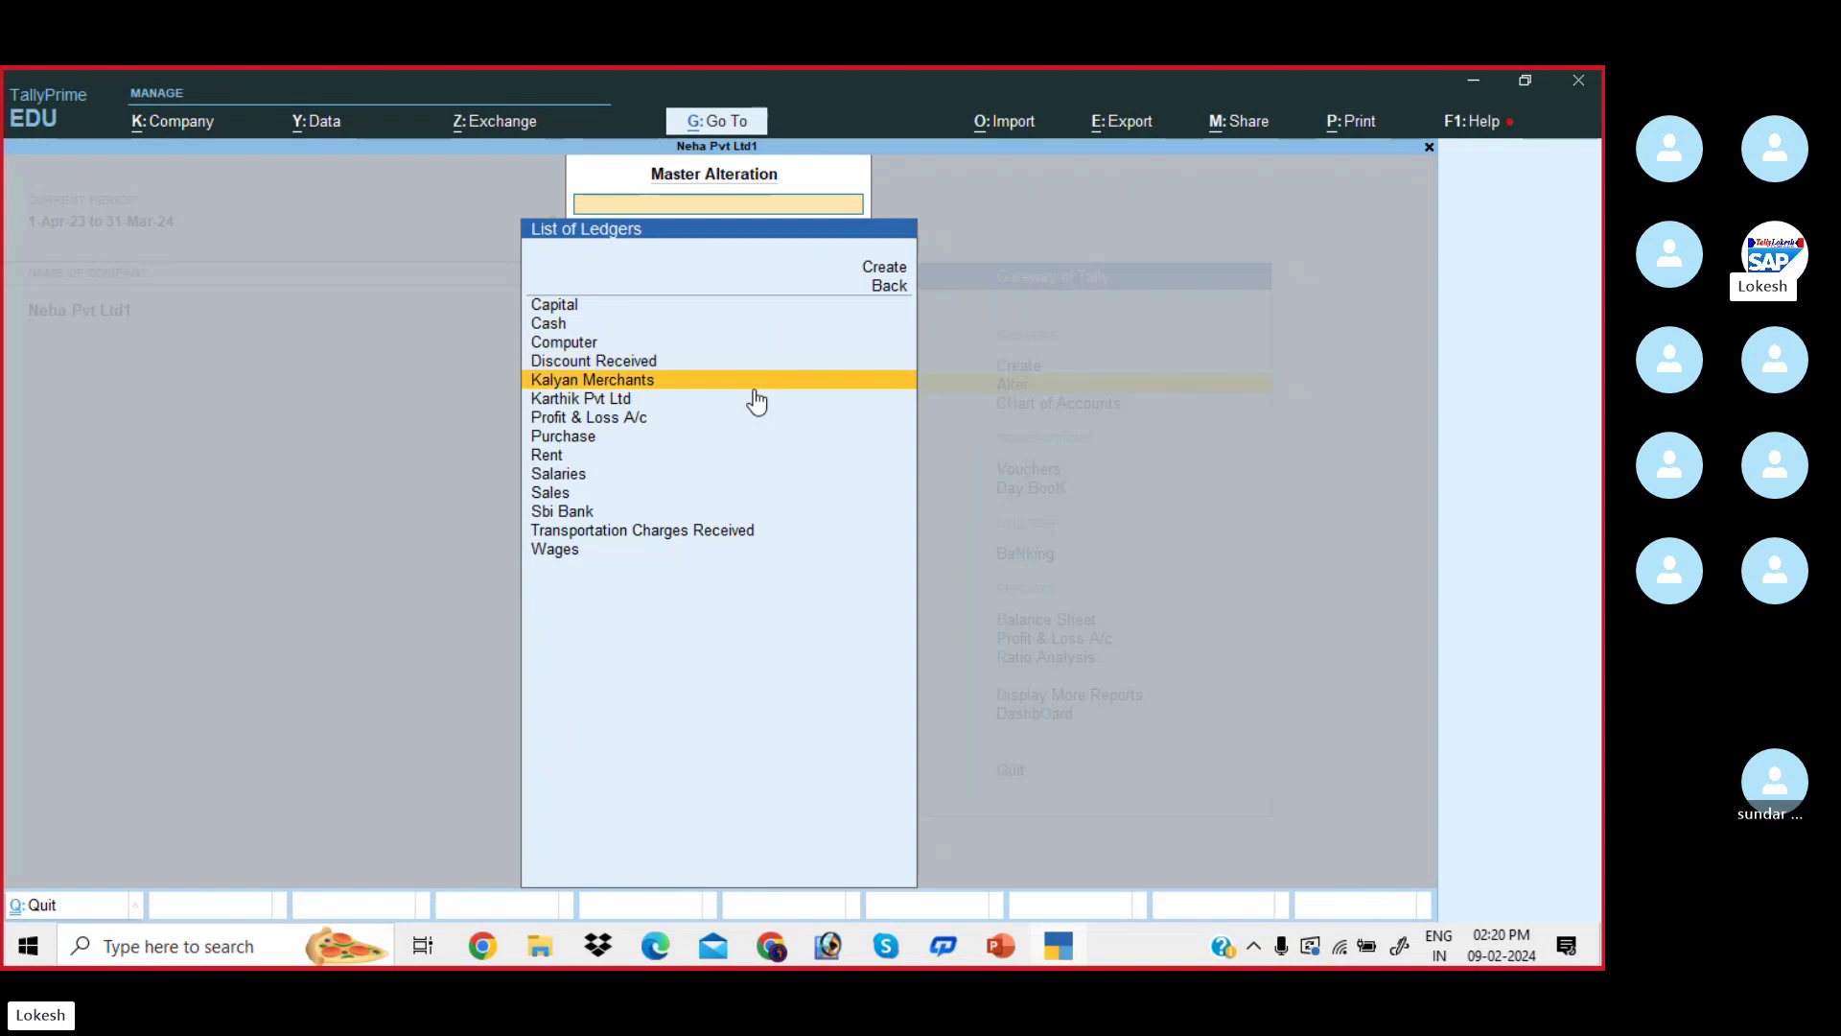
pyautogui.press('Down')
pyautogui.press('Down')
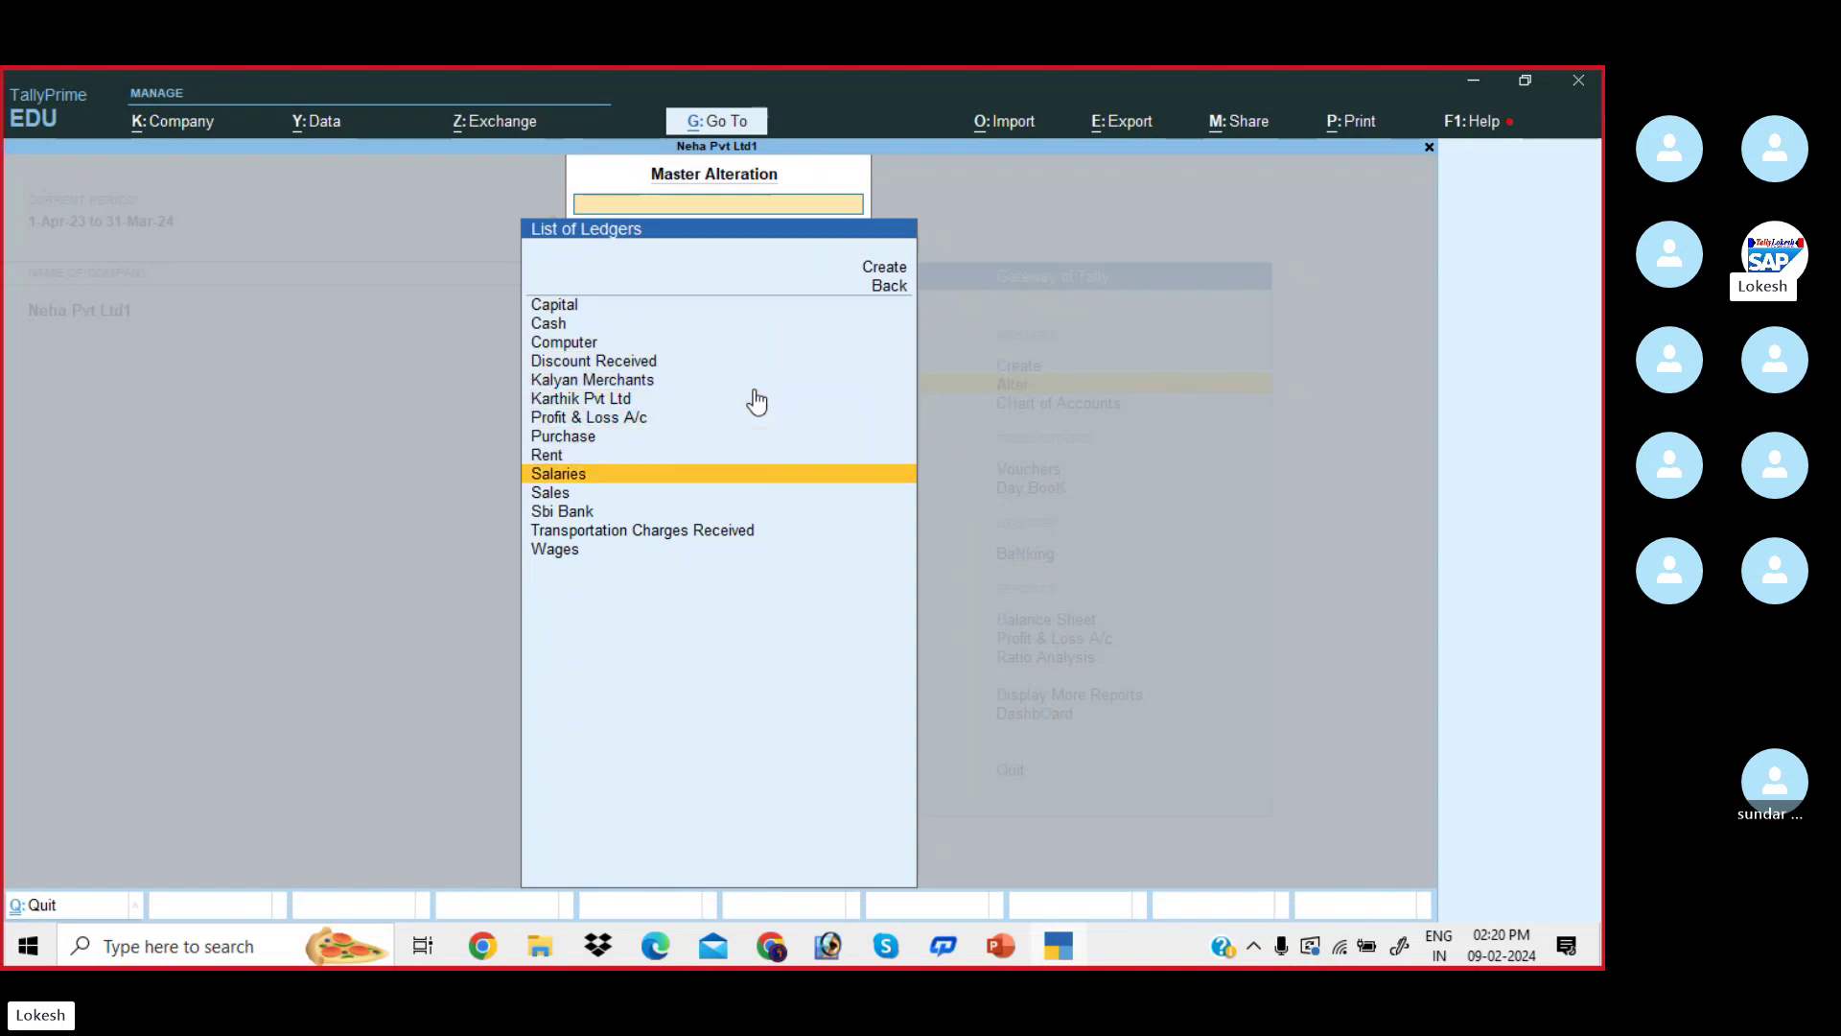
pyautogui.press('Return')
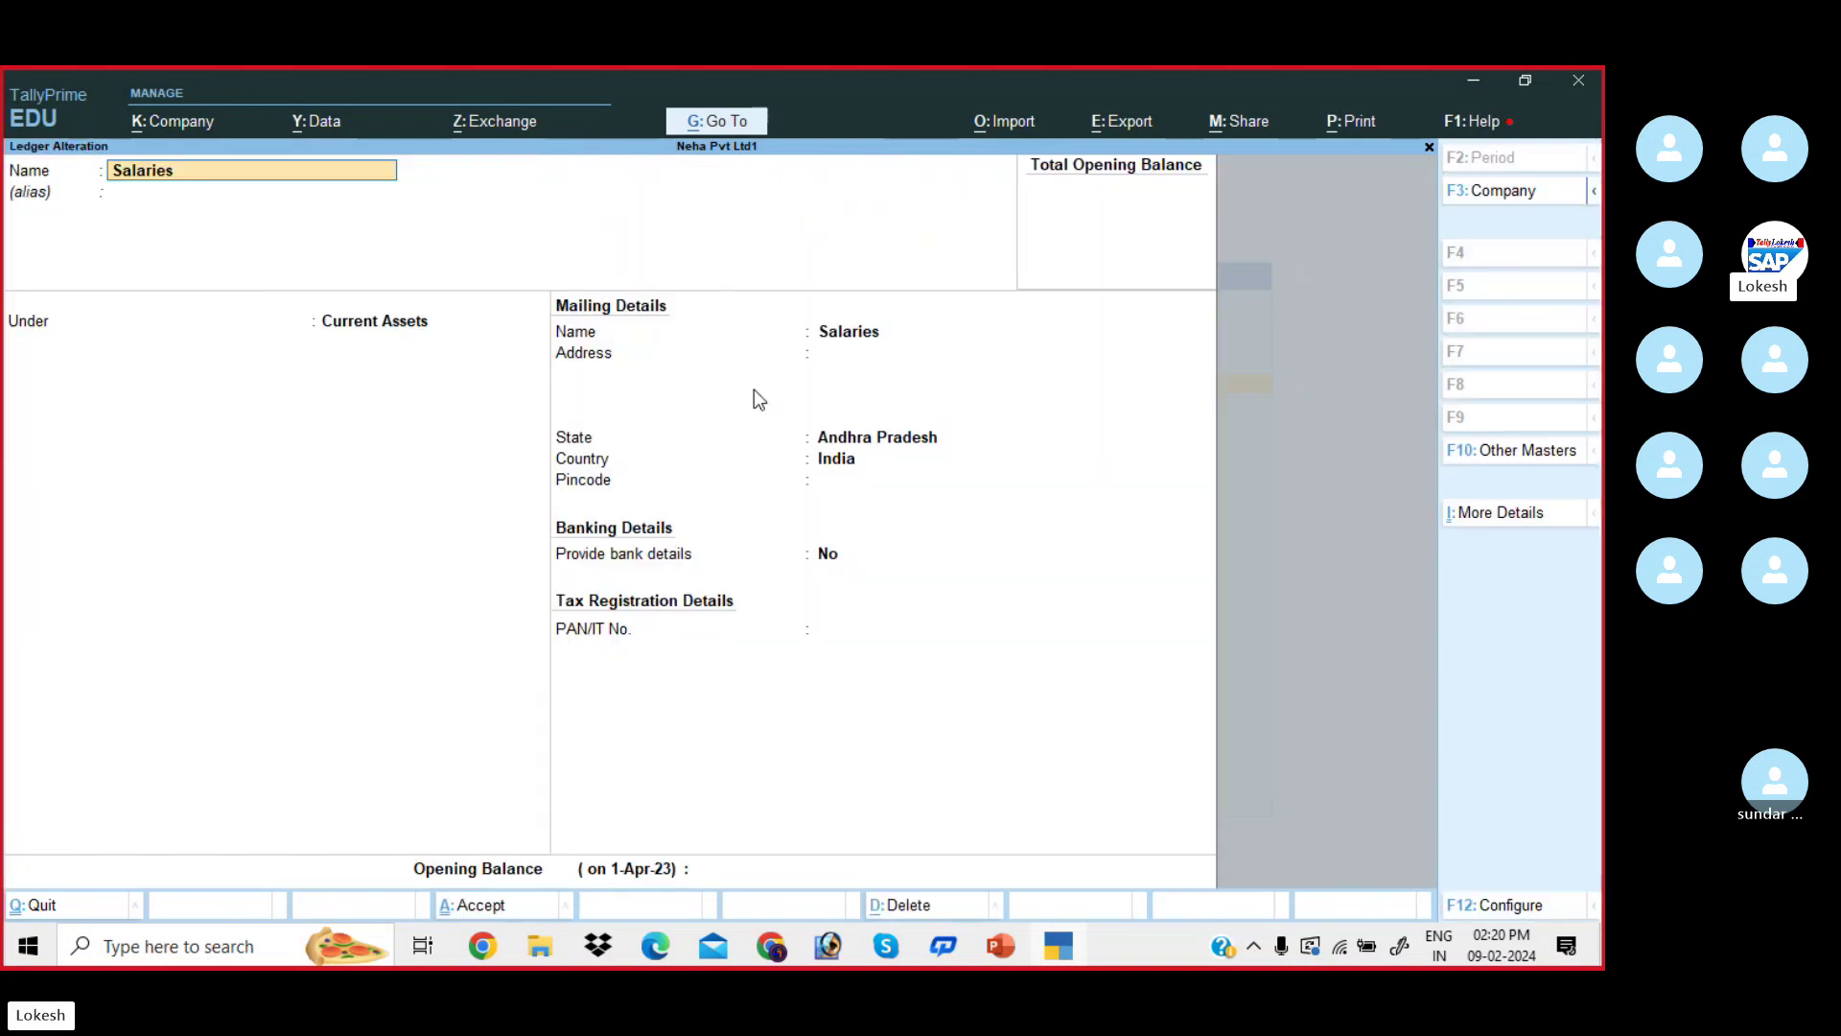
# - Change the Salaries ledger's group to Indirect Expenses and accept
pyautogui.press('Return')
pyautogui.press('Return')
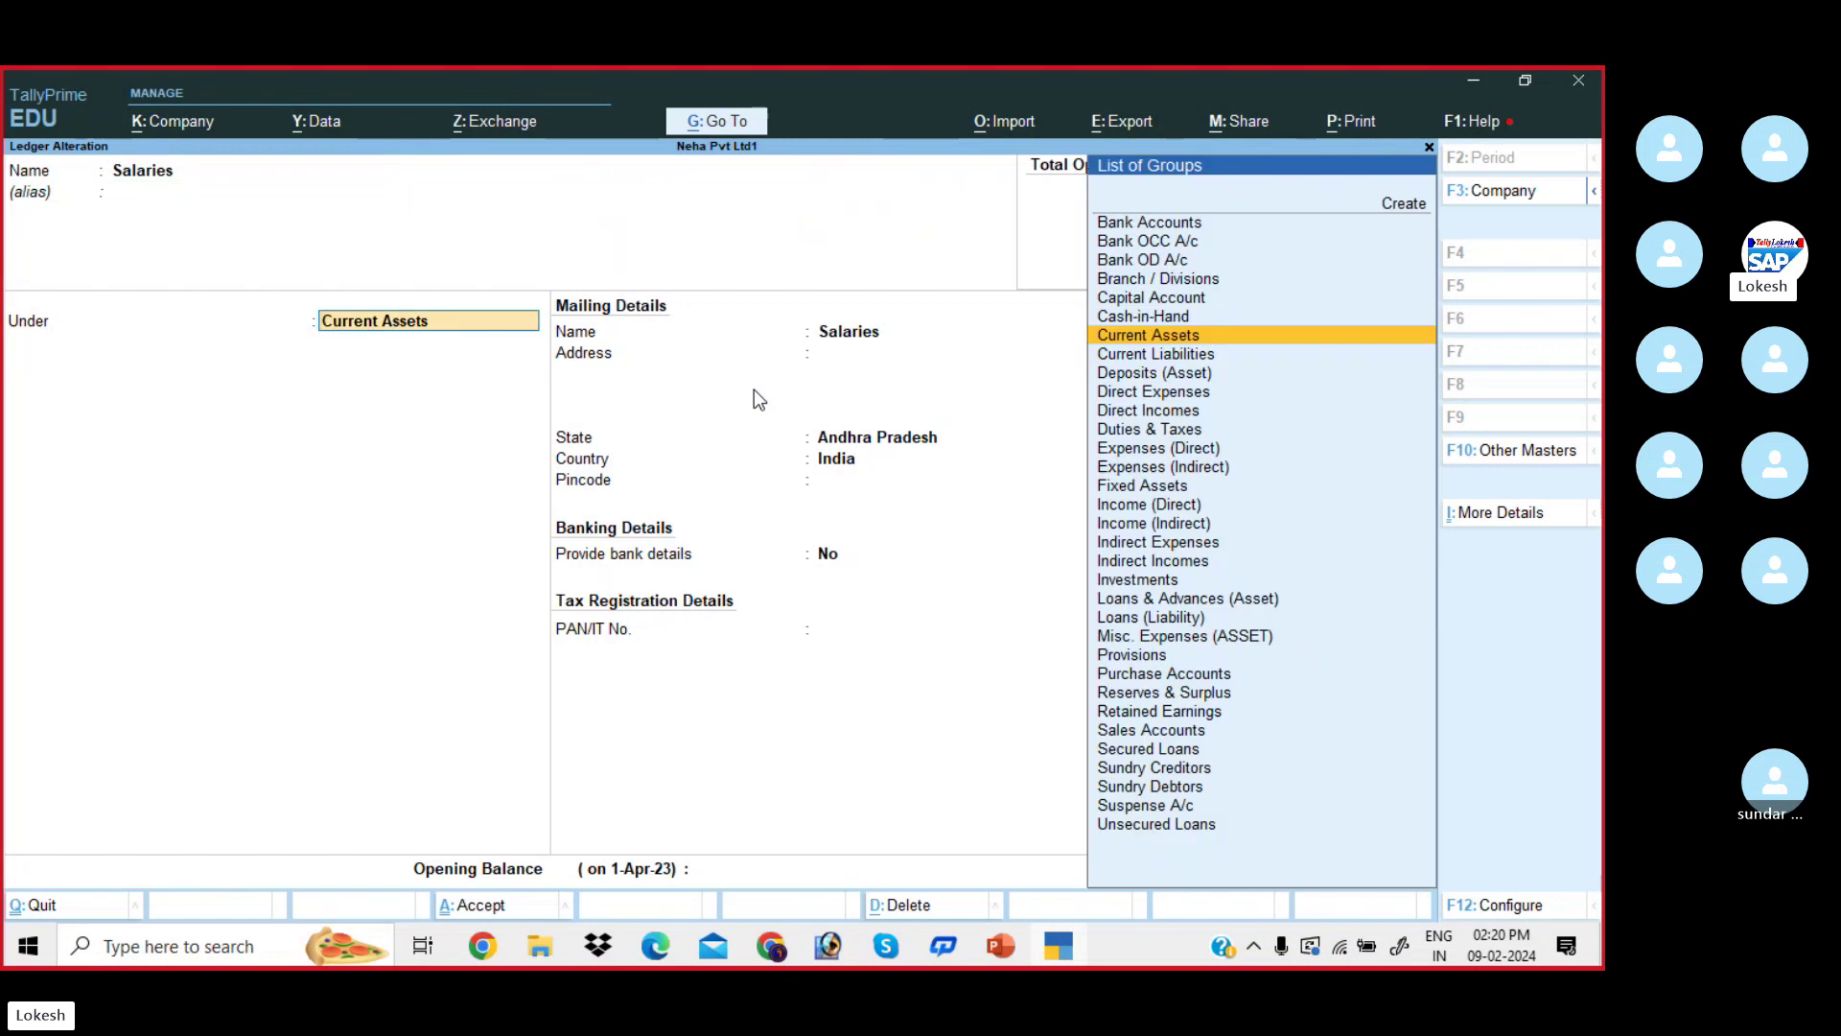
pyautogui.write('ind')
pyautogui.press('Down')
pyautogui.press('Down')
pyautogui.press('Return')
pyautogui.press('Return')
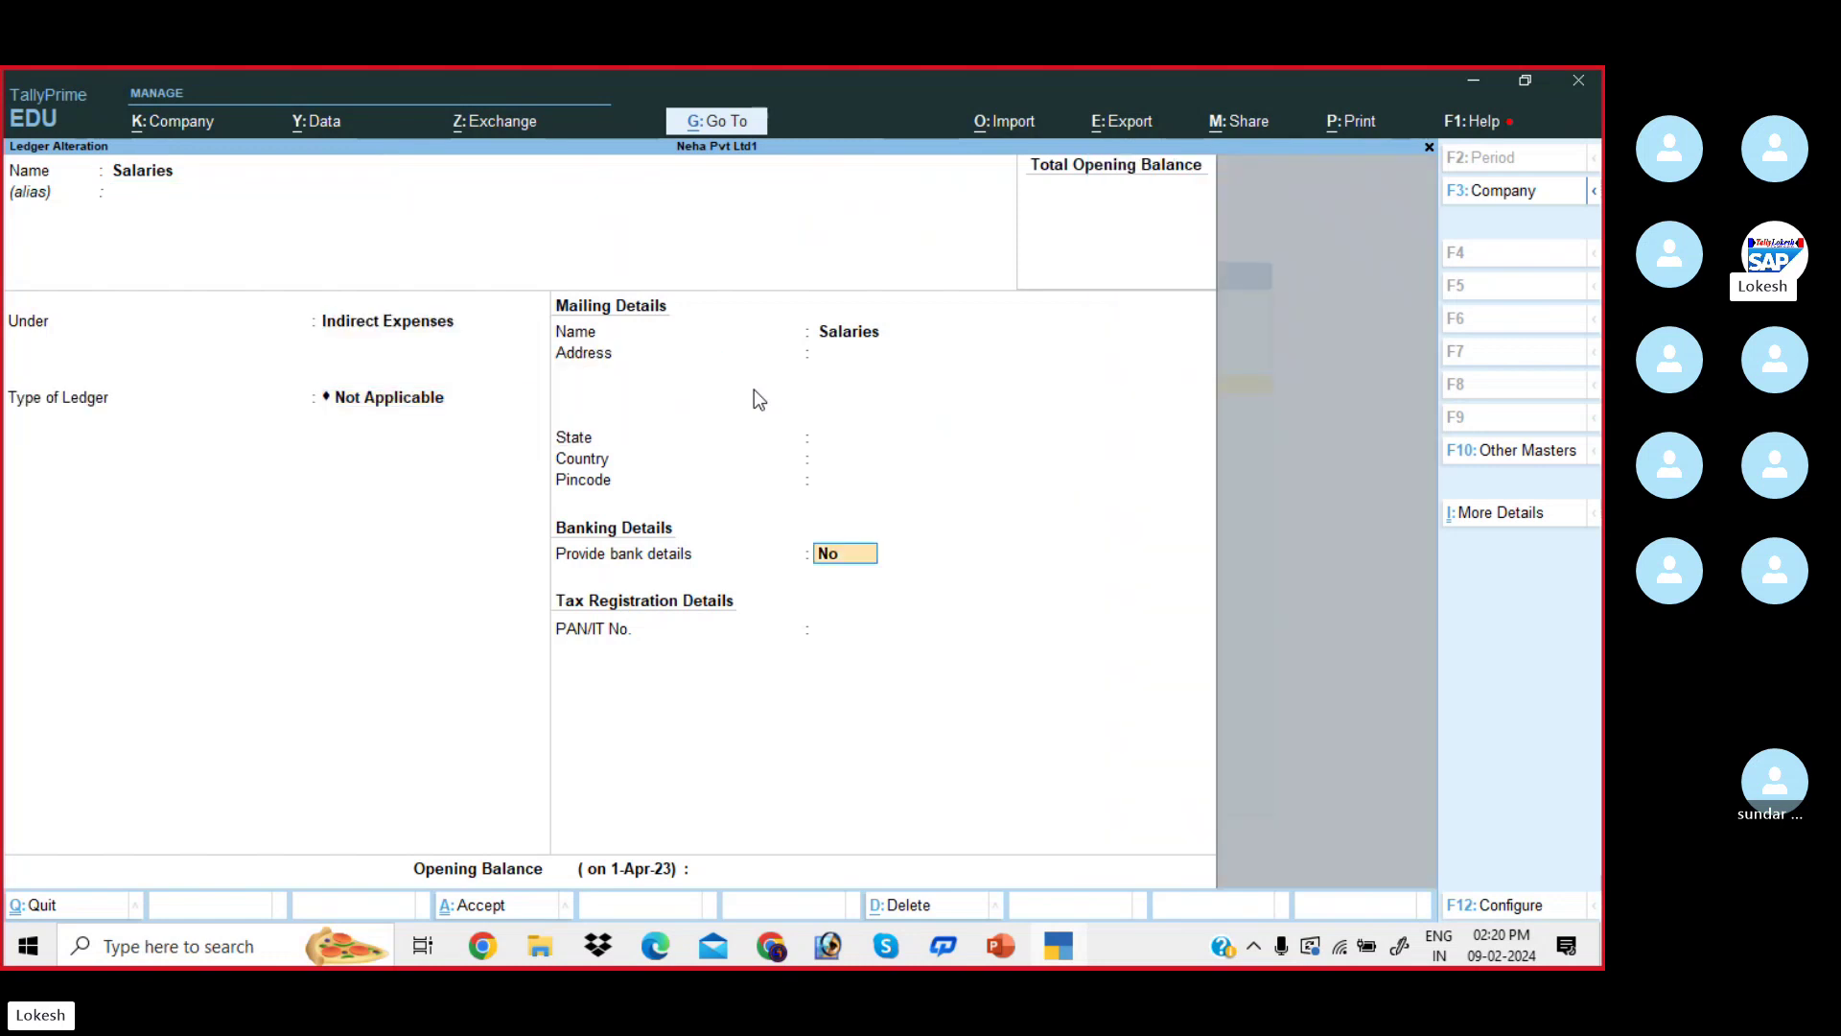
pyautogui.press('Return')
pyautogui.press('Return')
pyautogui.press('Return')
# - Move the Computer ledger under Fixed Assets, then back out to the Gateway of Tally
pyautogui.press('Up')
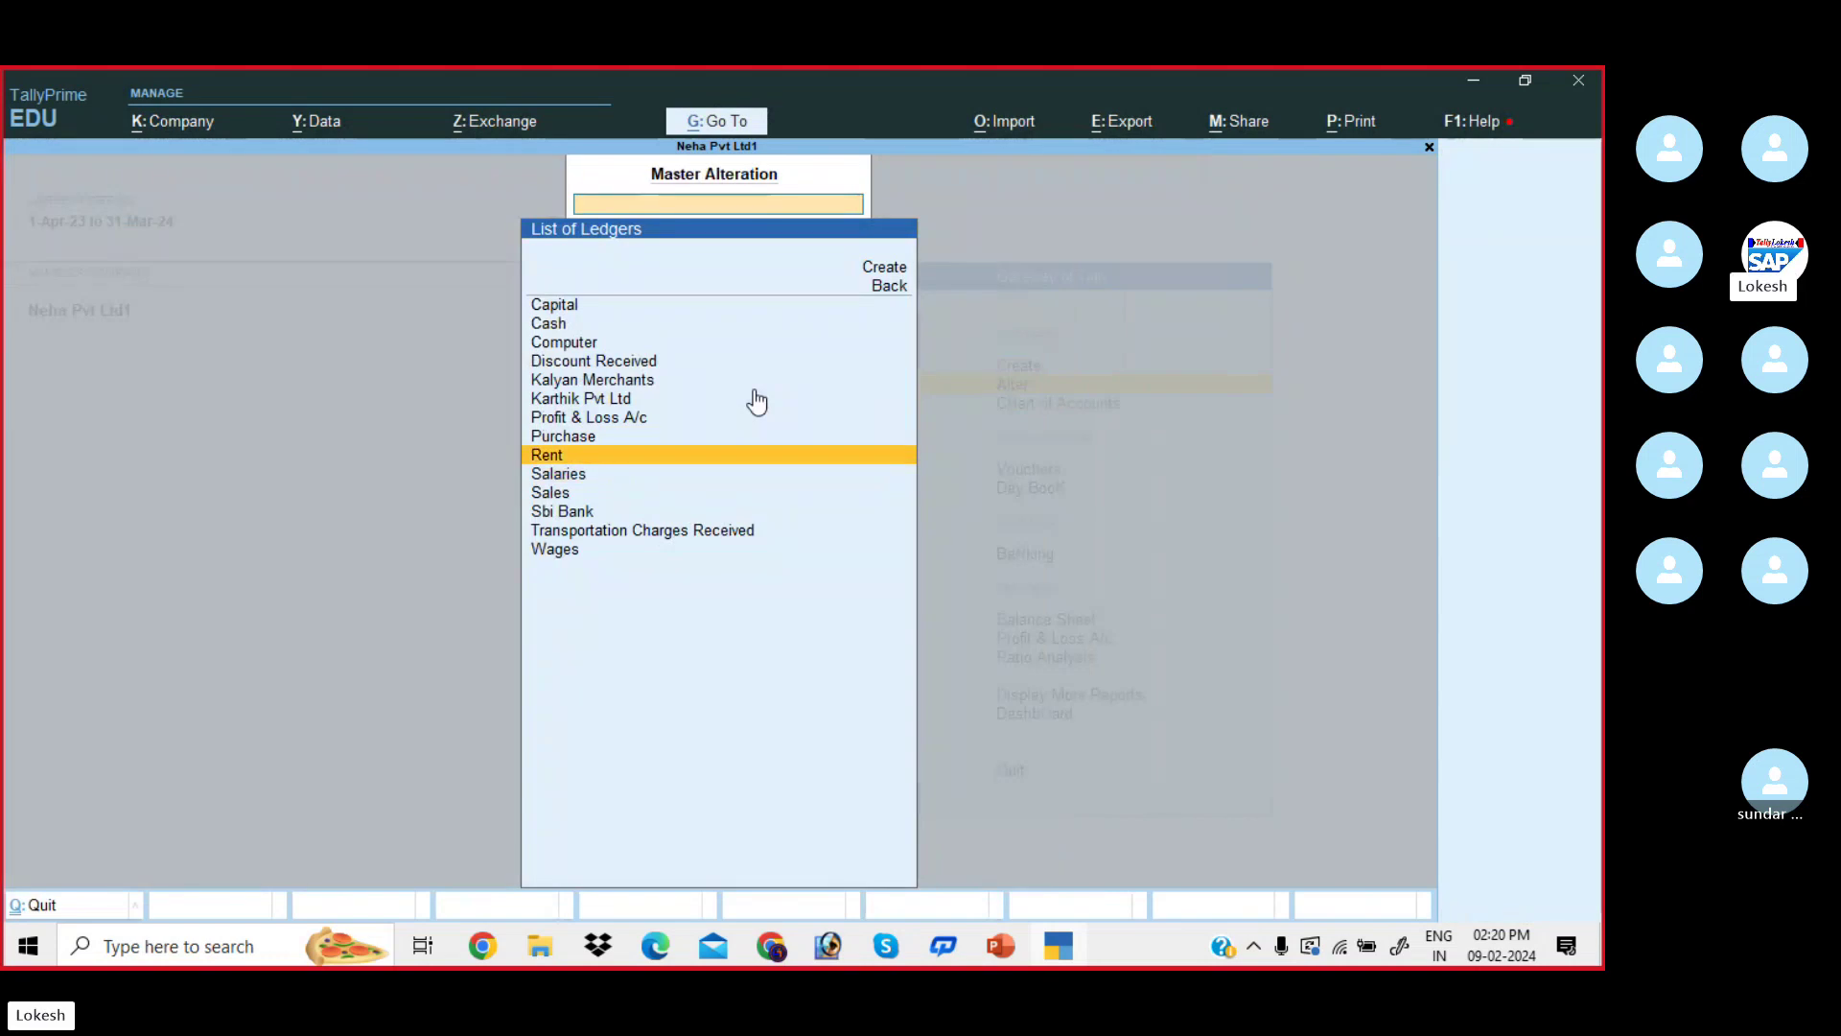
pyautogui.press('Up')
pyautogui.press('Up')
pyautogui.press('Up')
pyautogui.press('Up')
pyautogui.press('Up')
pyautogui.press('Up')
pyautogui.press('Return')
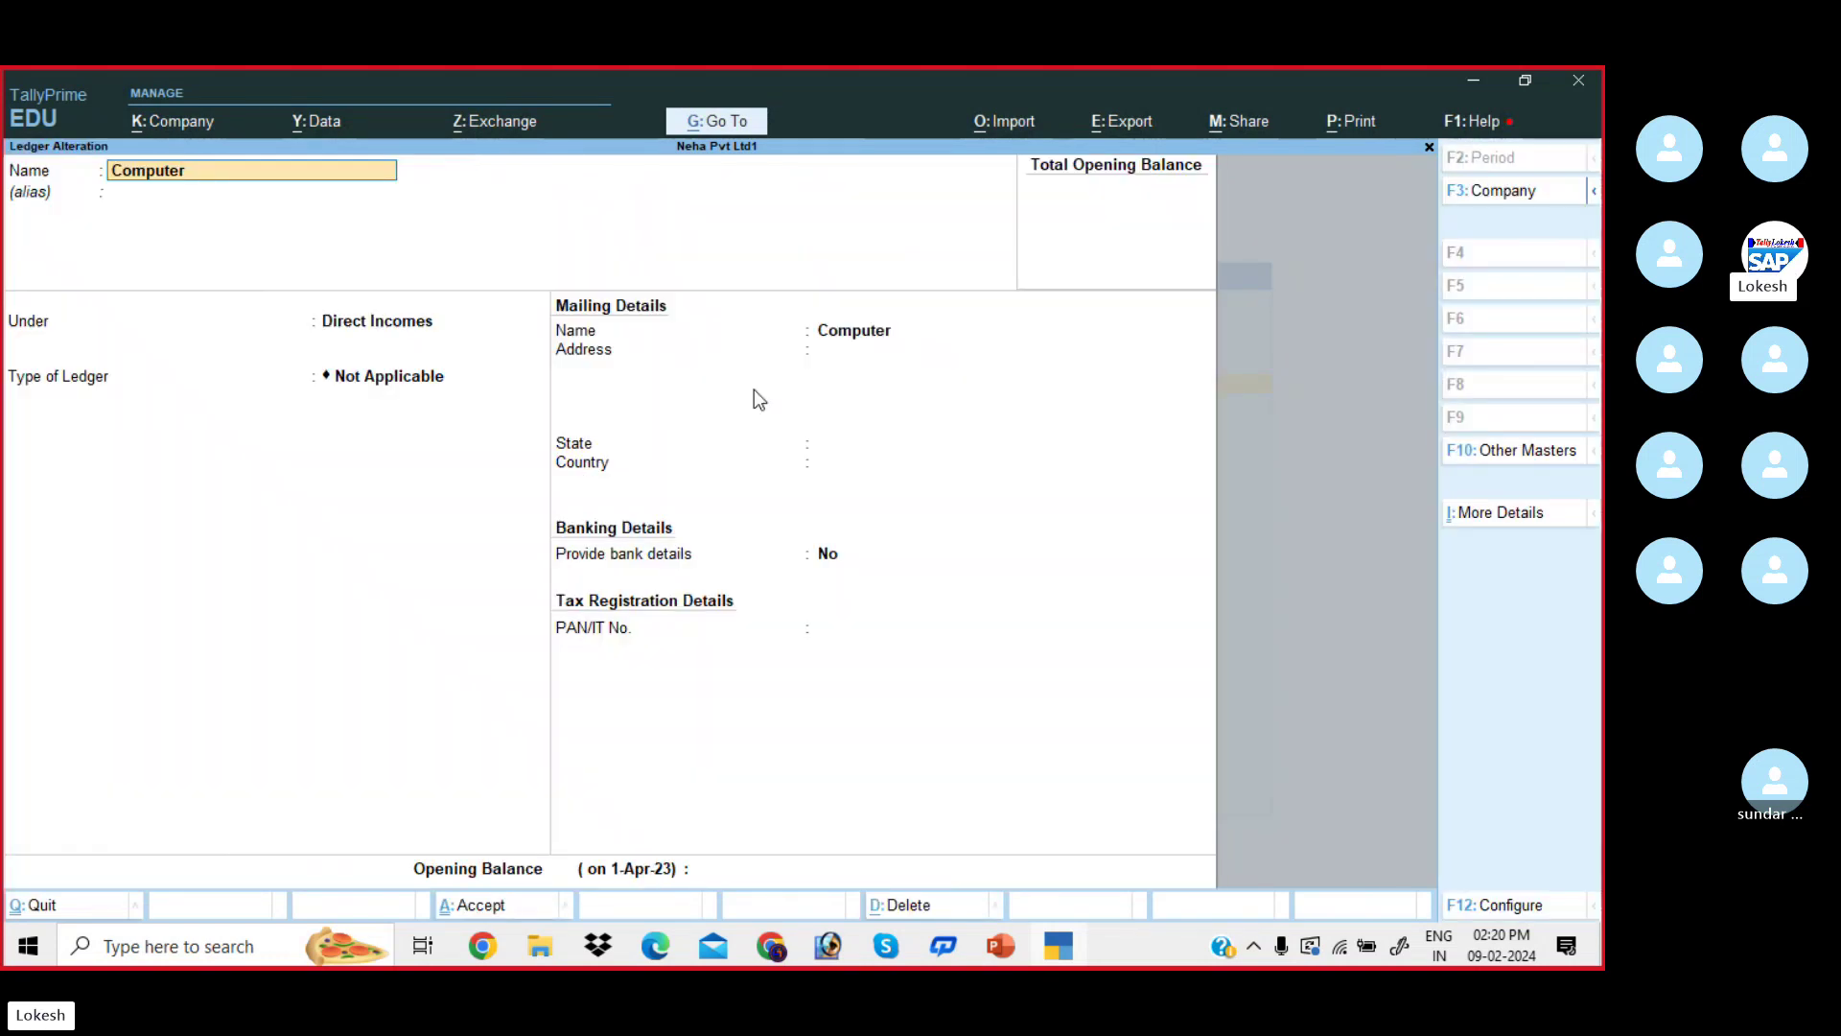
pyautogui.press('Return')
pyautogui.write('fix')
pyautogui.press('Return')
pyautogui.press('Return')
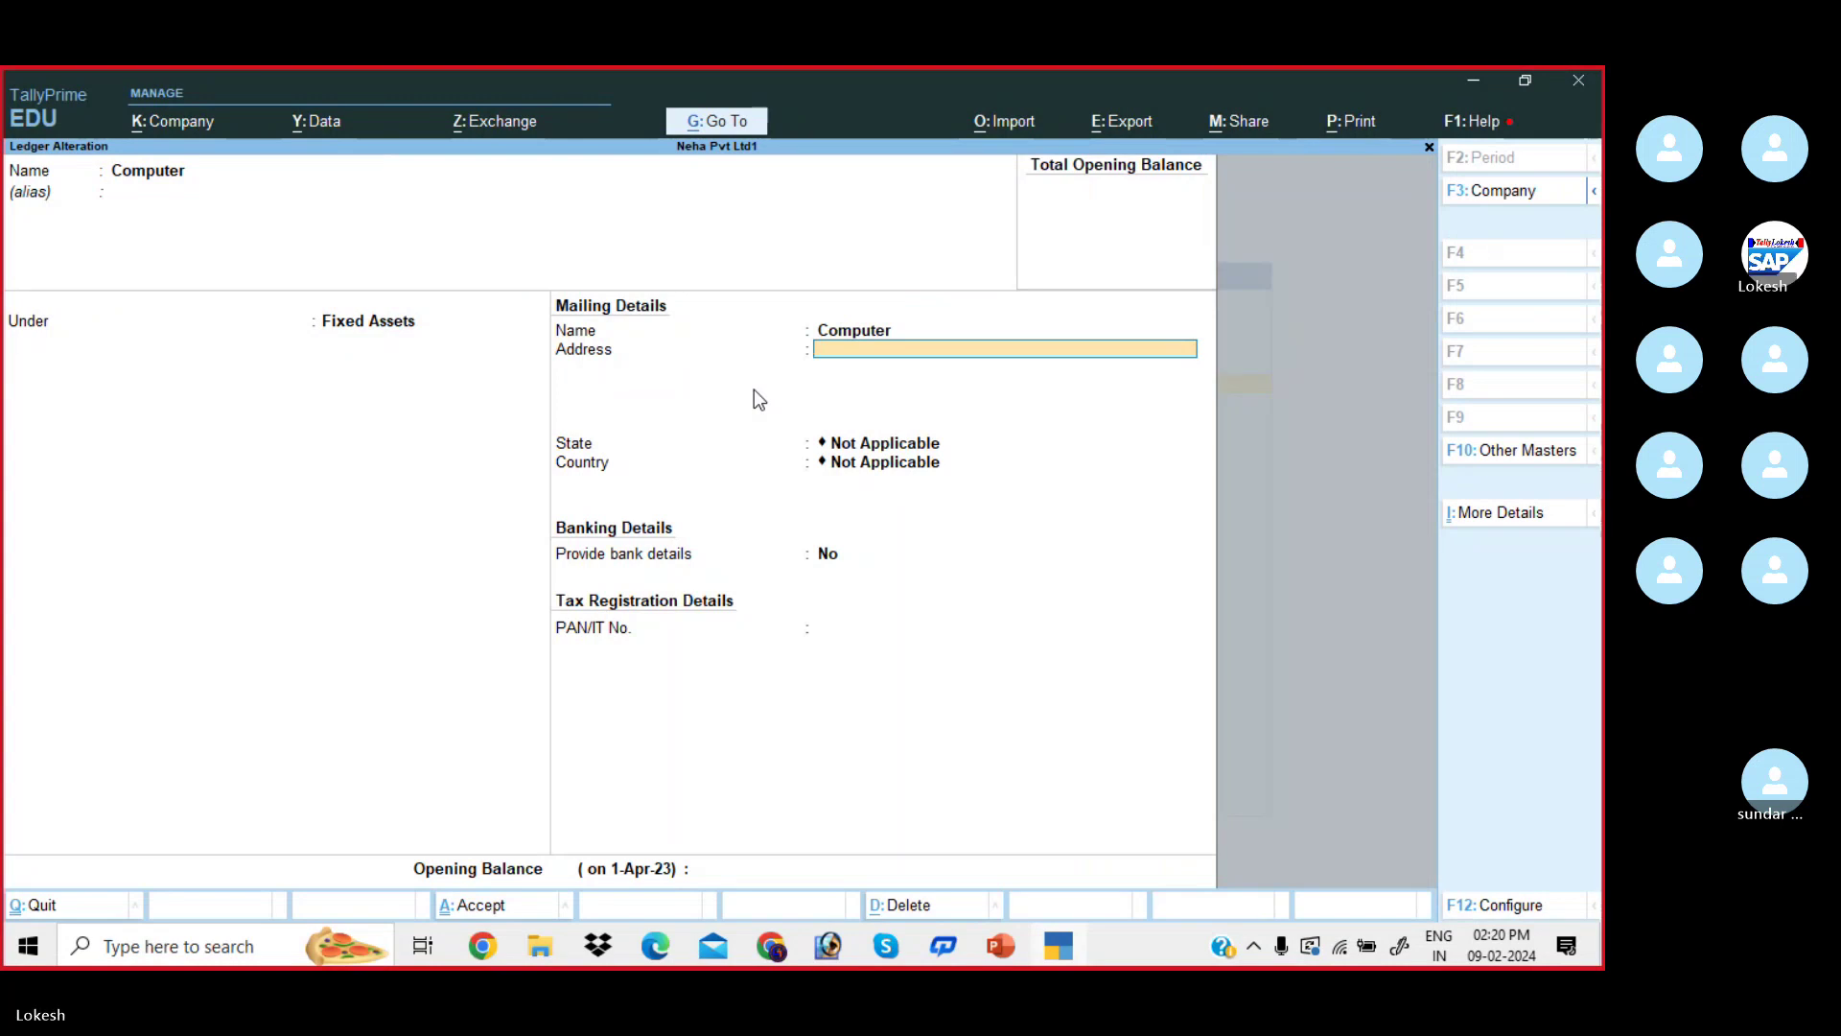
pyautogui.press('Return')
pyautogui.press('Return')
pyautogui.press('Return')
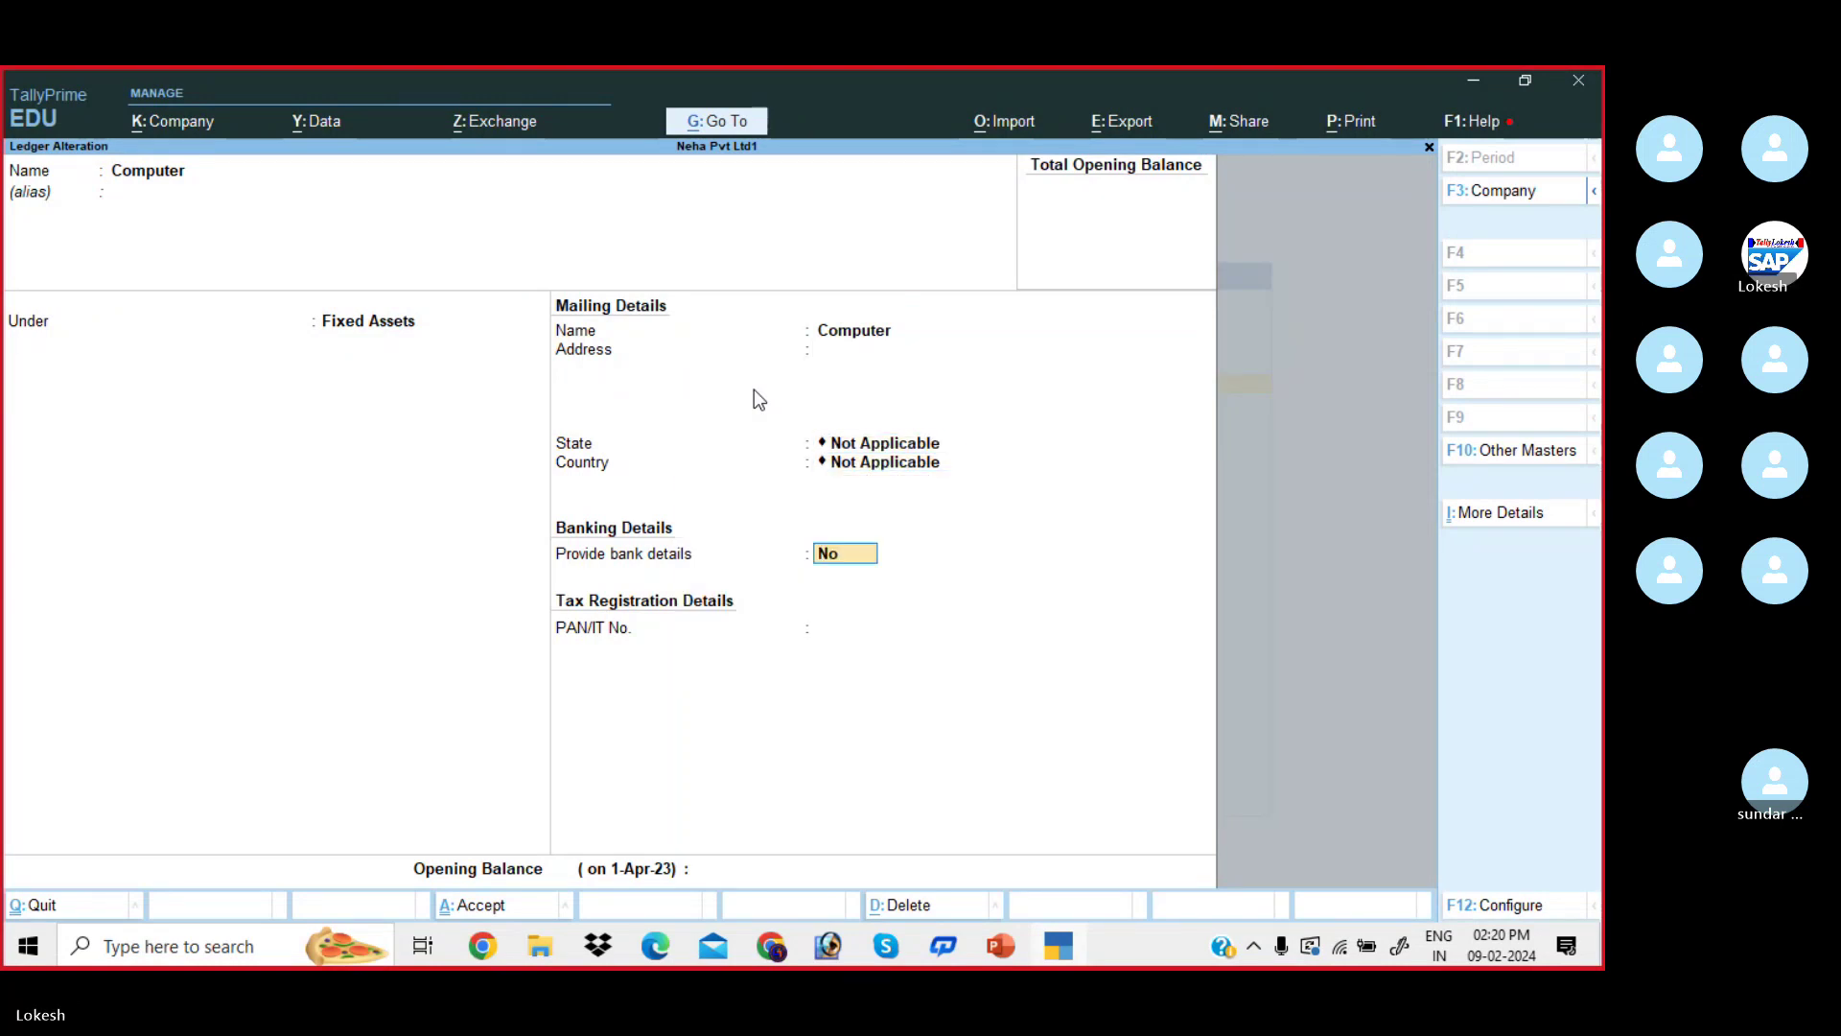
pyautogui.press('Return')
pyautogui.press('Return')
pyautogui.press('Return')
pyautogui.press('Return')
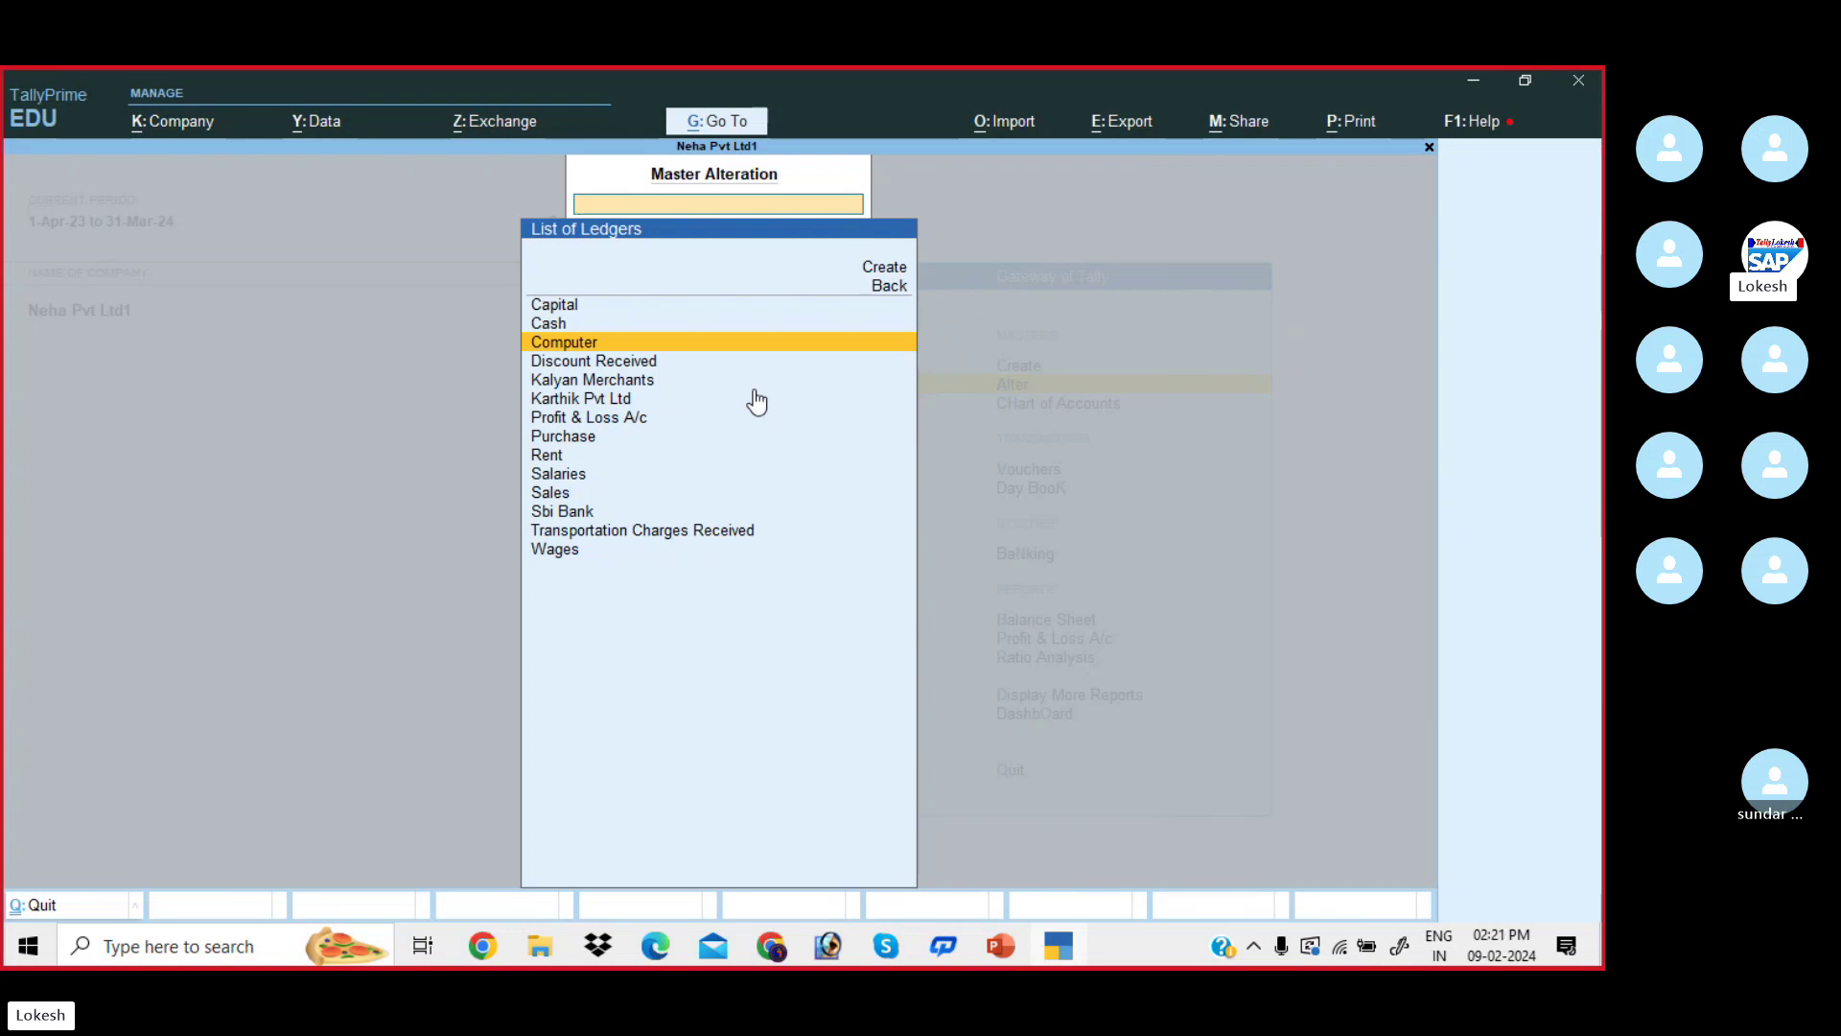
pyautogui.press('Escape')
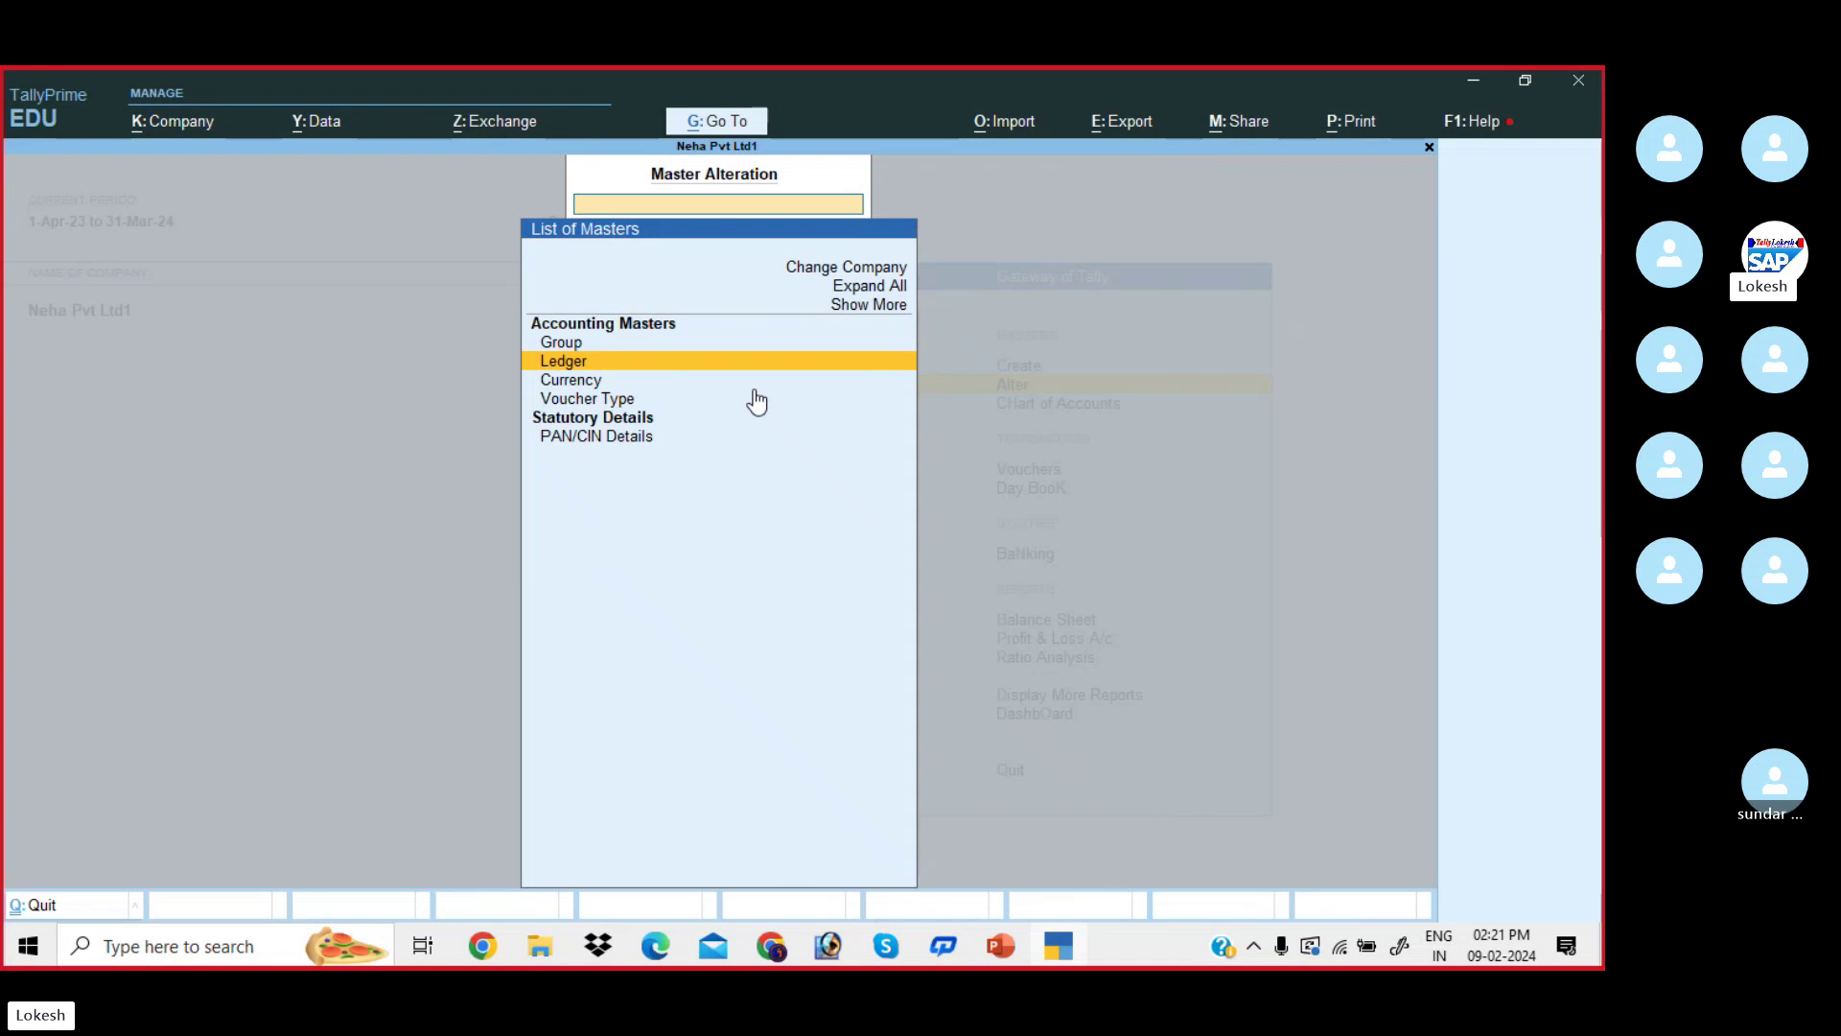
pyautogui.press('Escape')
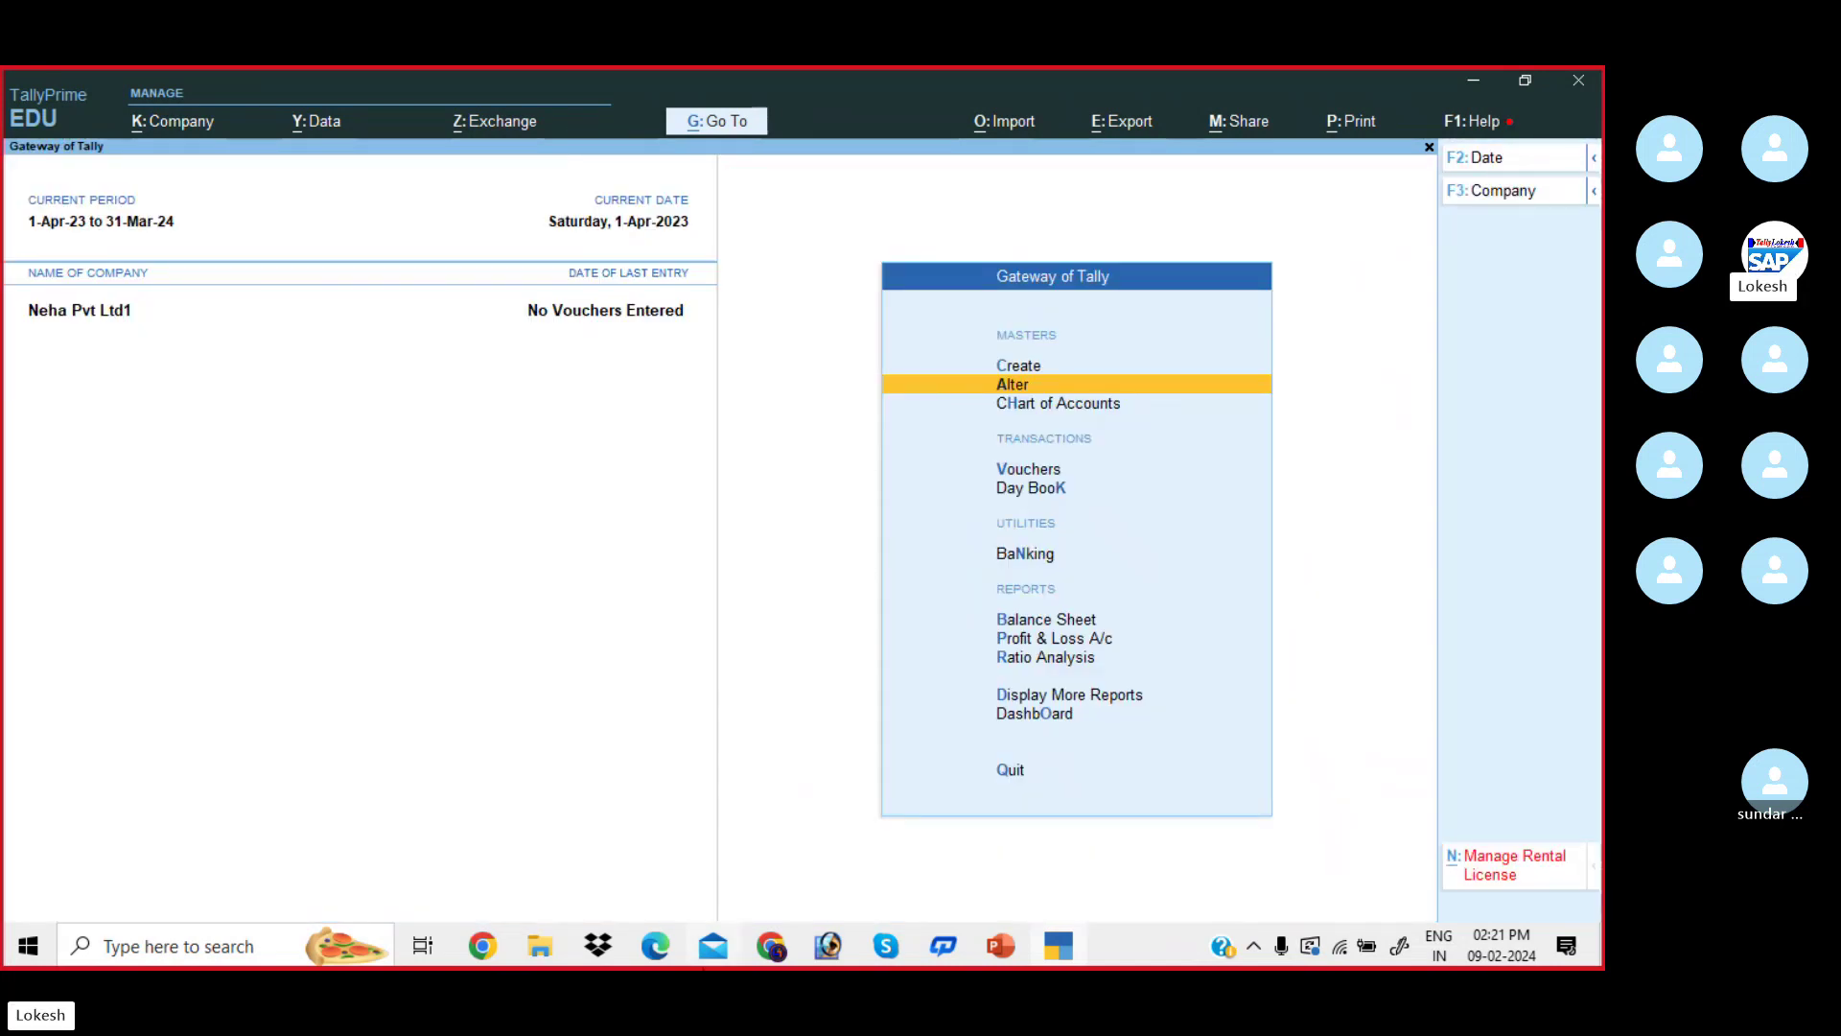
pyautogui.click(664, 951)
pyautogui.scroll(5, 710, 490)
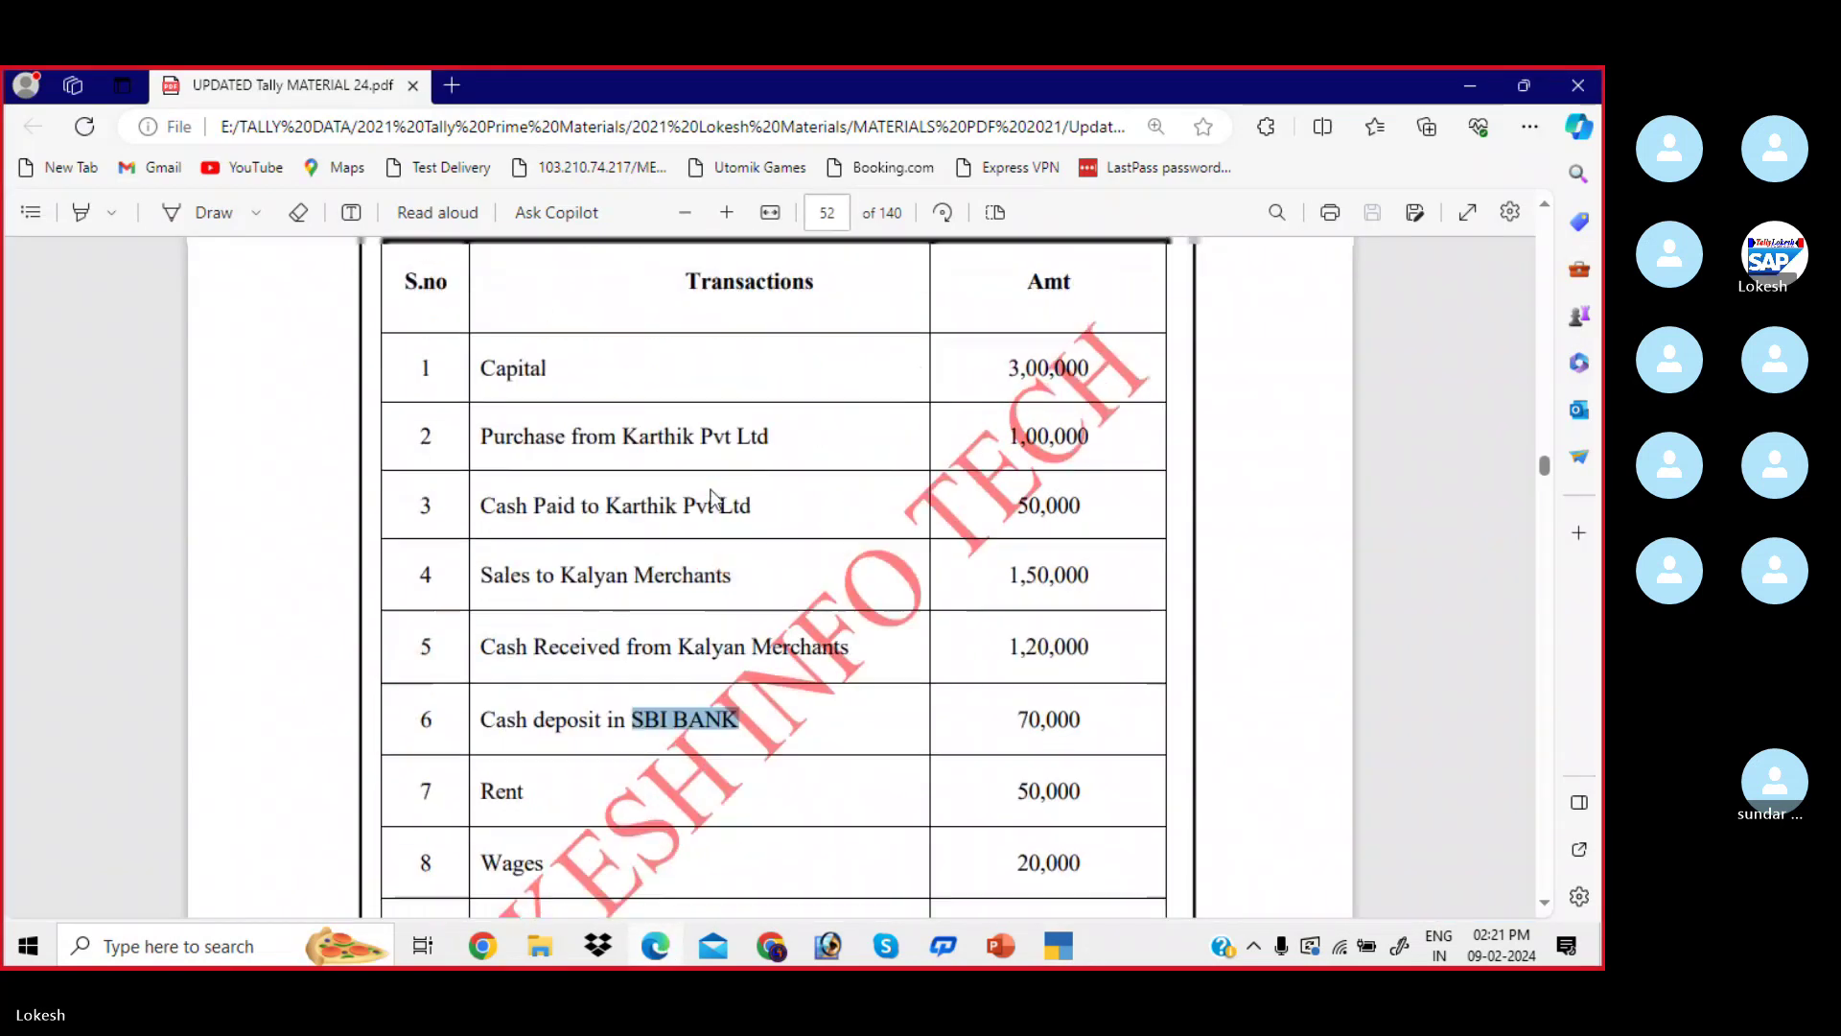
pyautogui.scroll(2, 714, 496)
pyautogui.moveTo(433, 412); pyautogui.dragTo(615, 414)
pyautogui.scroll(-3, 597, 532)
pyautogui.moveTo(479, 382); pyautogui.dragTo(523, 805)
pyautogui.scroll(-3, 575, 671)
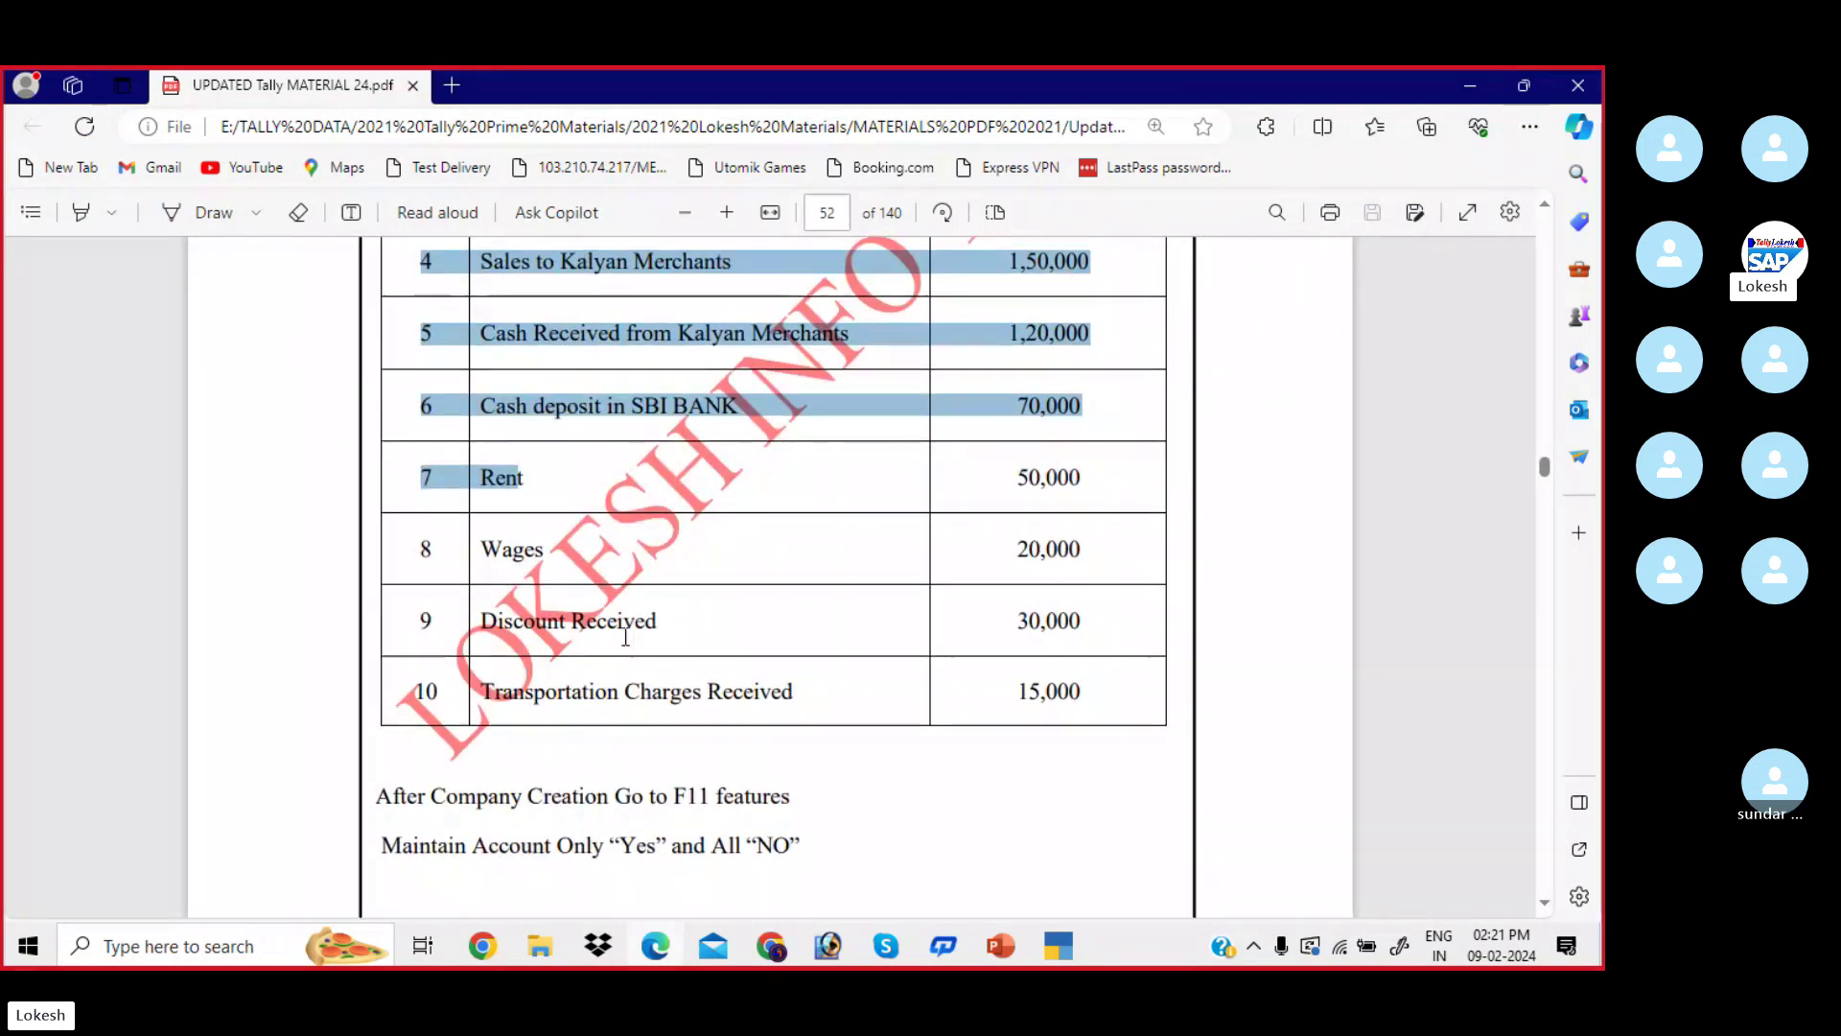
pyautogui.scroll(4, 685, 638)
pyautogui.click(1090, 487)
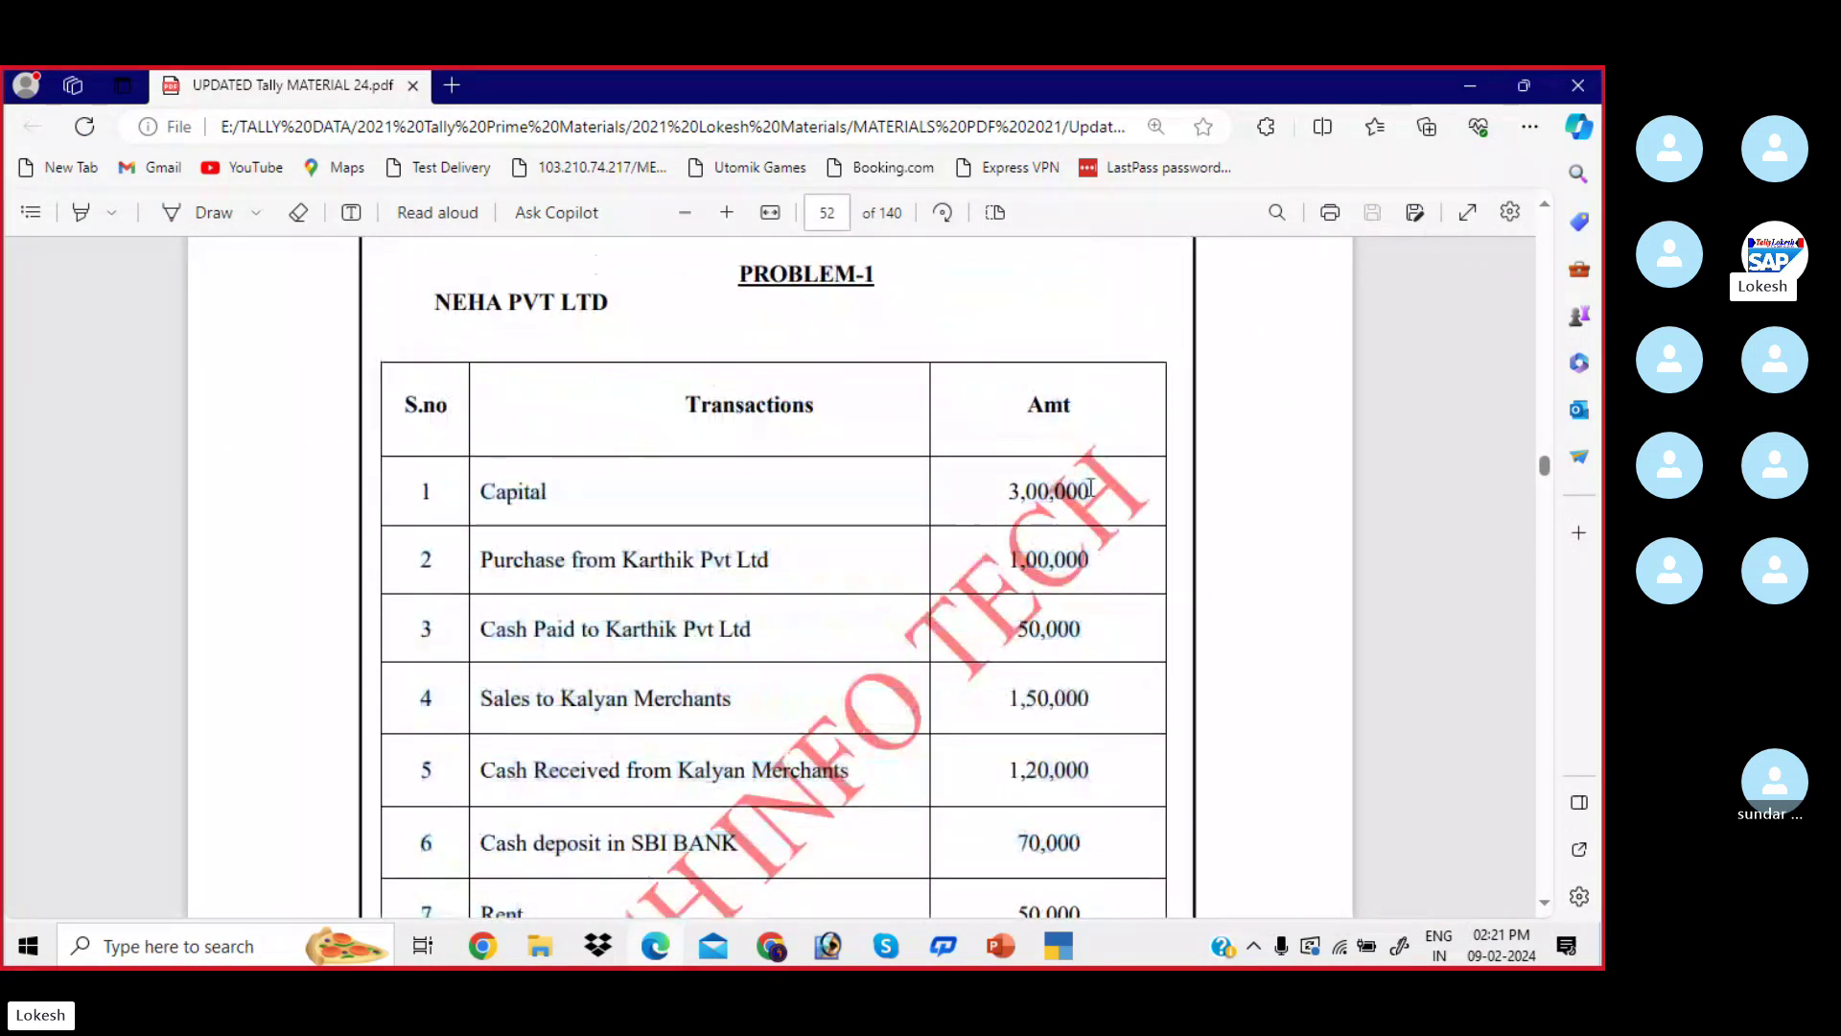
pyautogui.moveTo(1009, 491); pyautogui.dragTo(1093, 491)
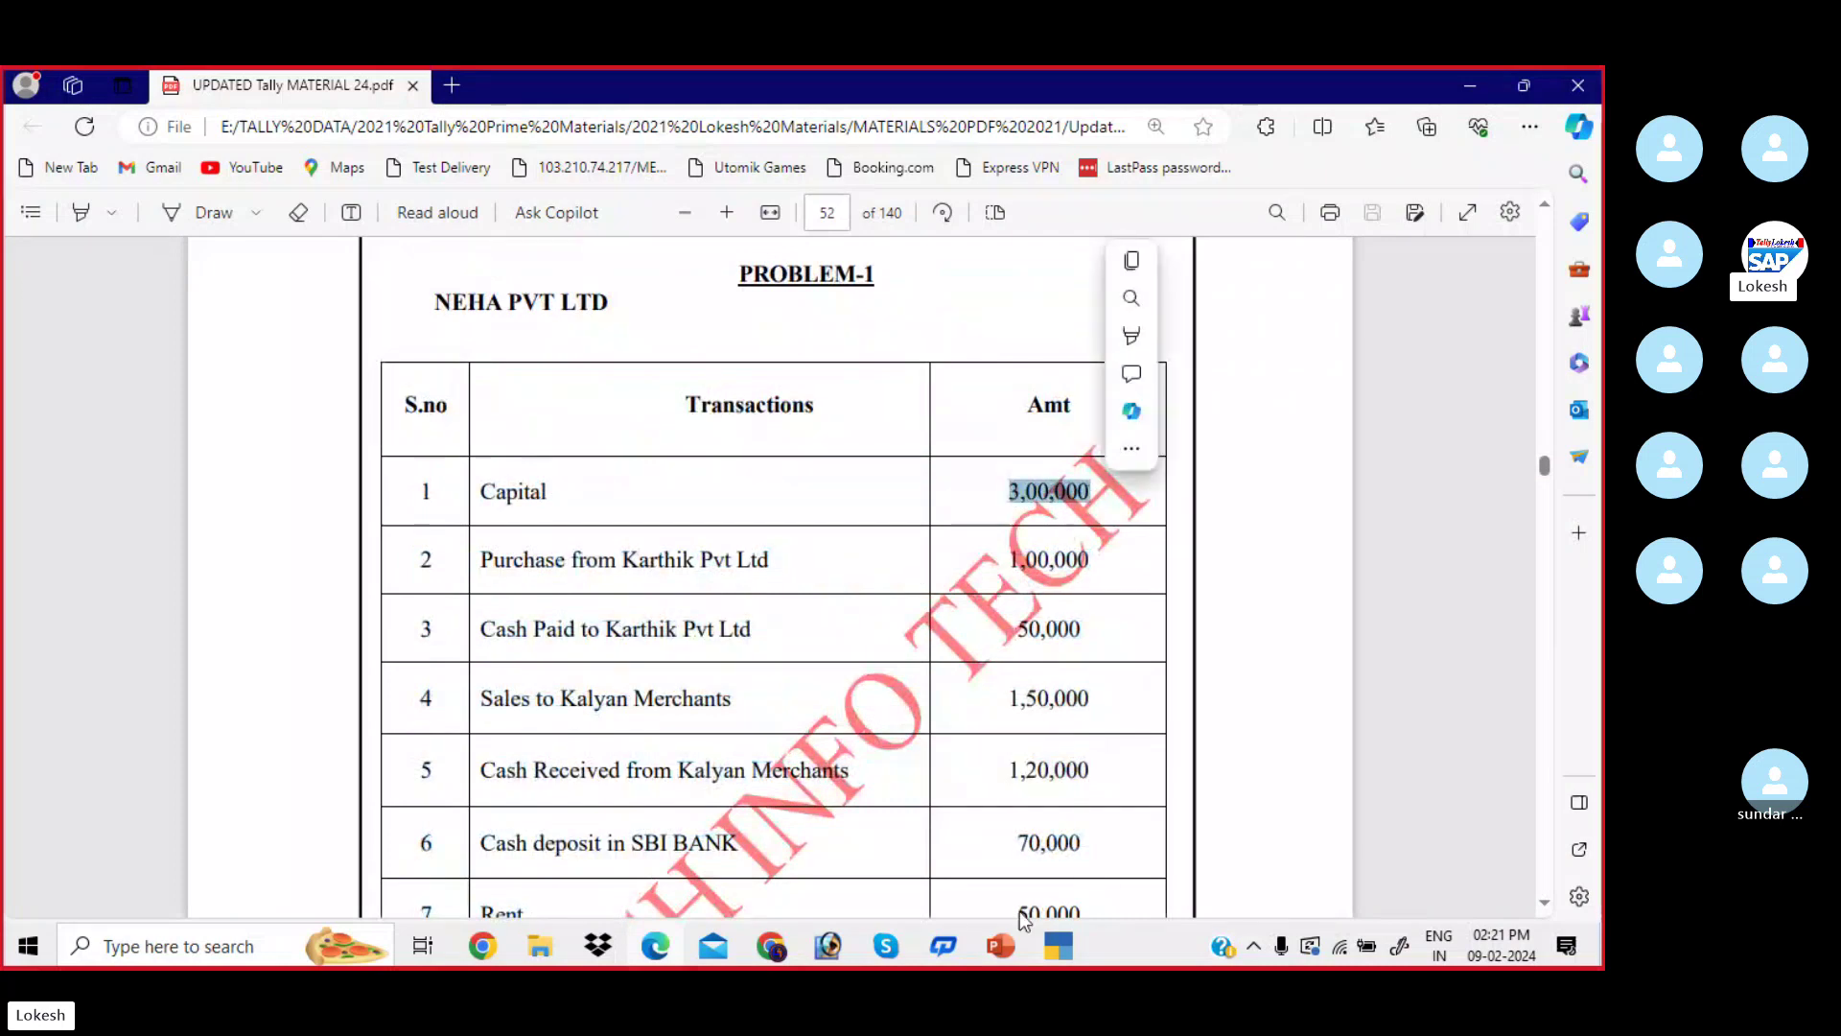
pyautogui.click(1054, 952)
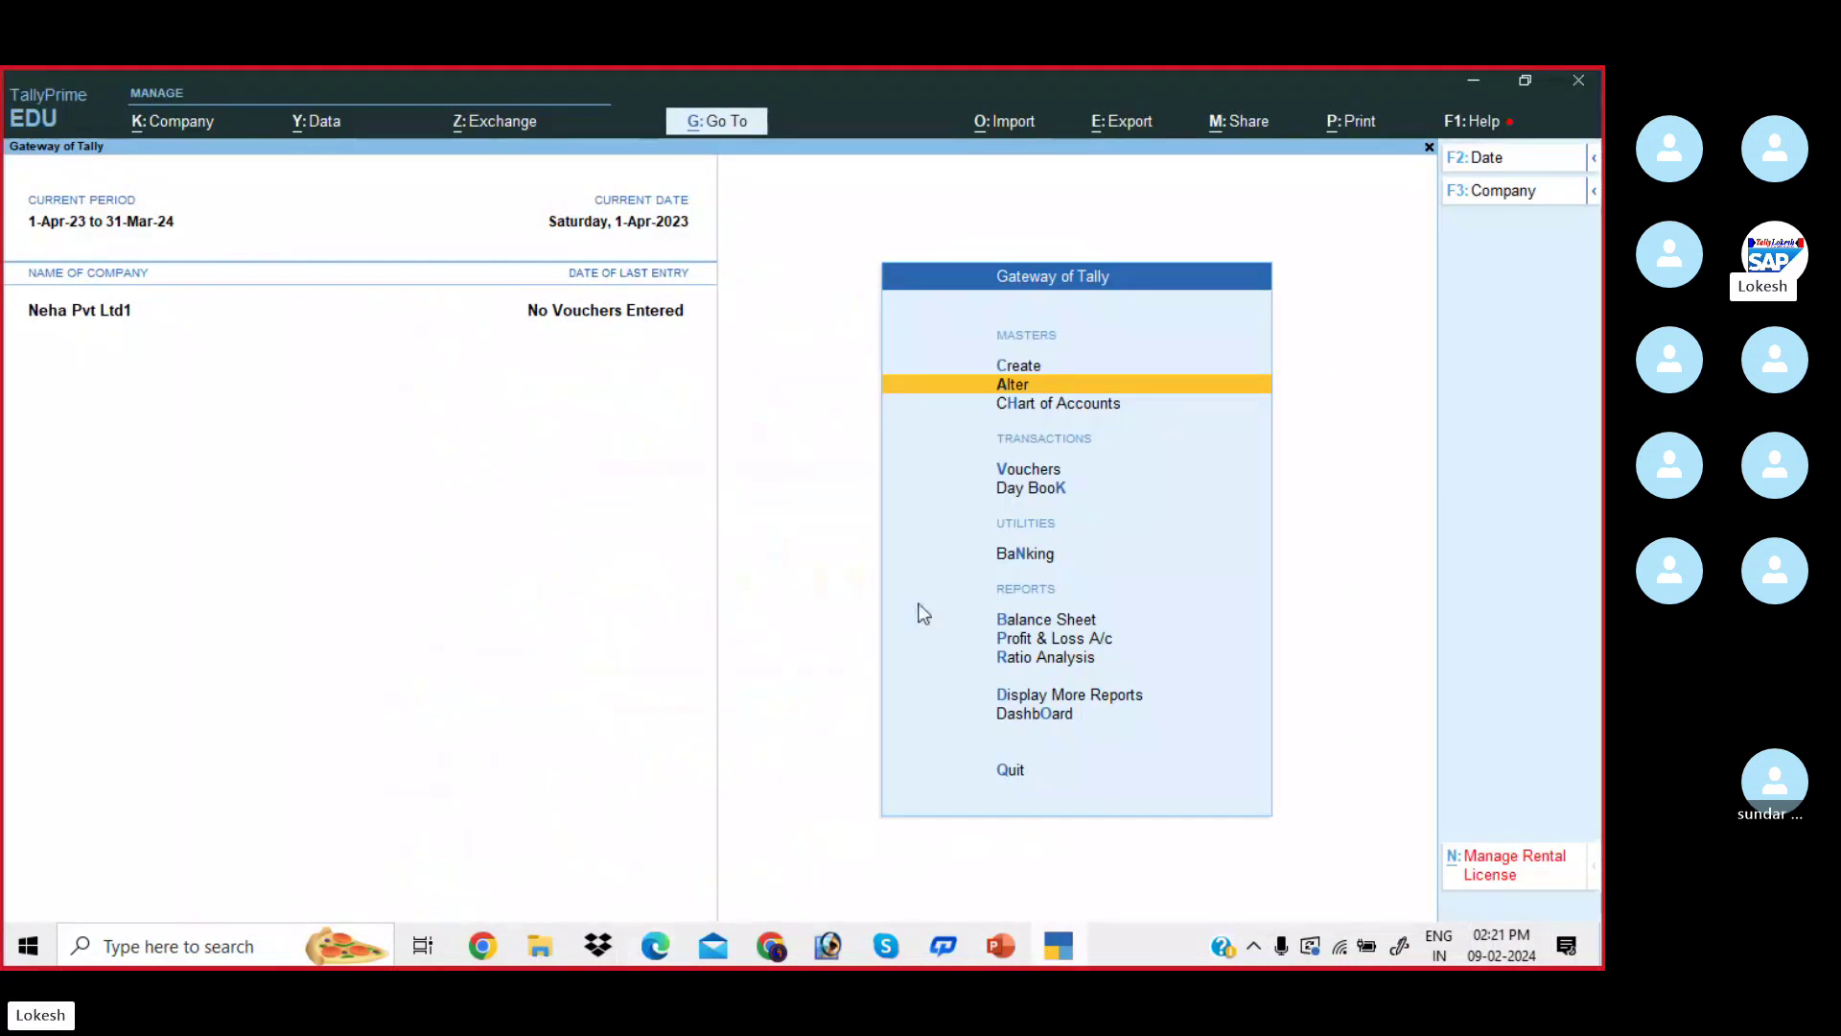
# - Open Accounting Voucher Creation to start Payment voucher No. 1
pyautogui.press('Down')
pyautogui.press('Down')
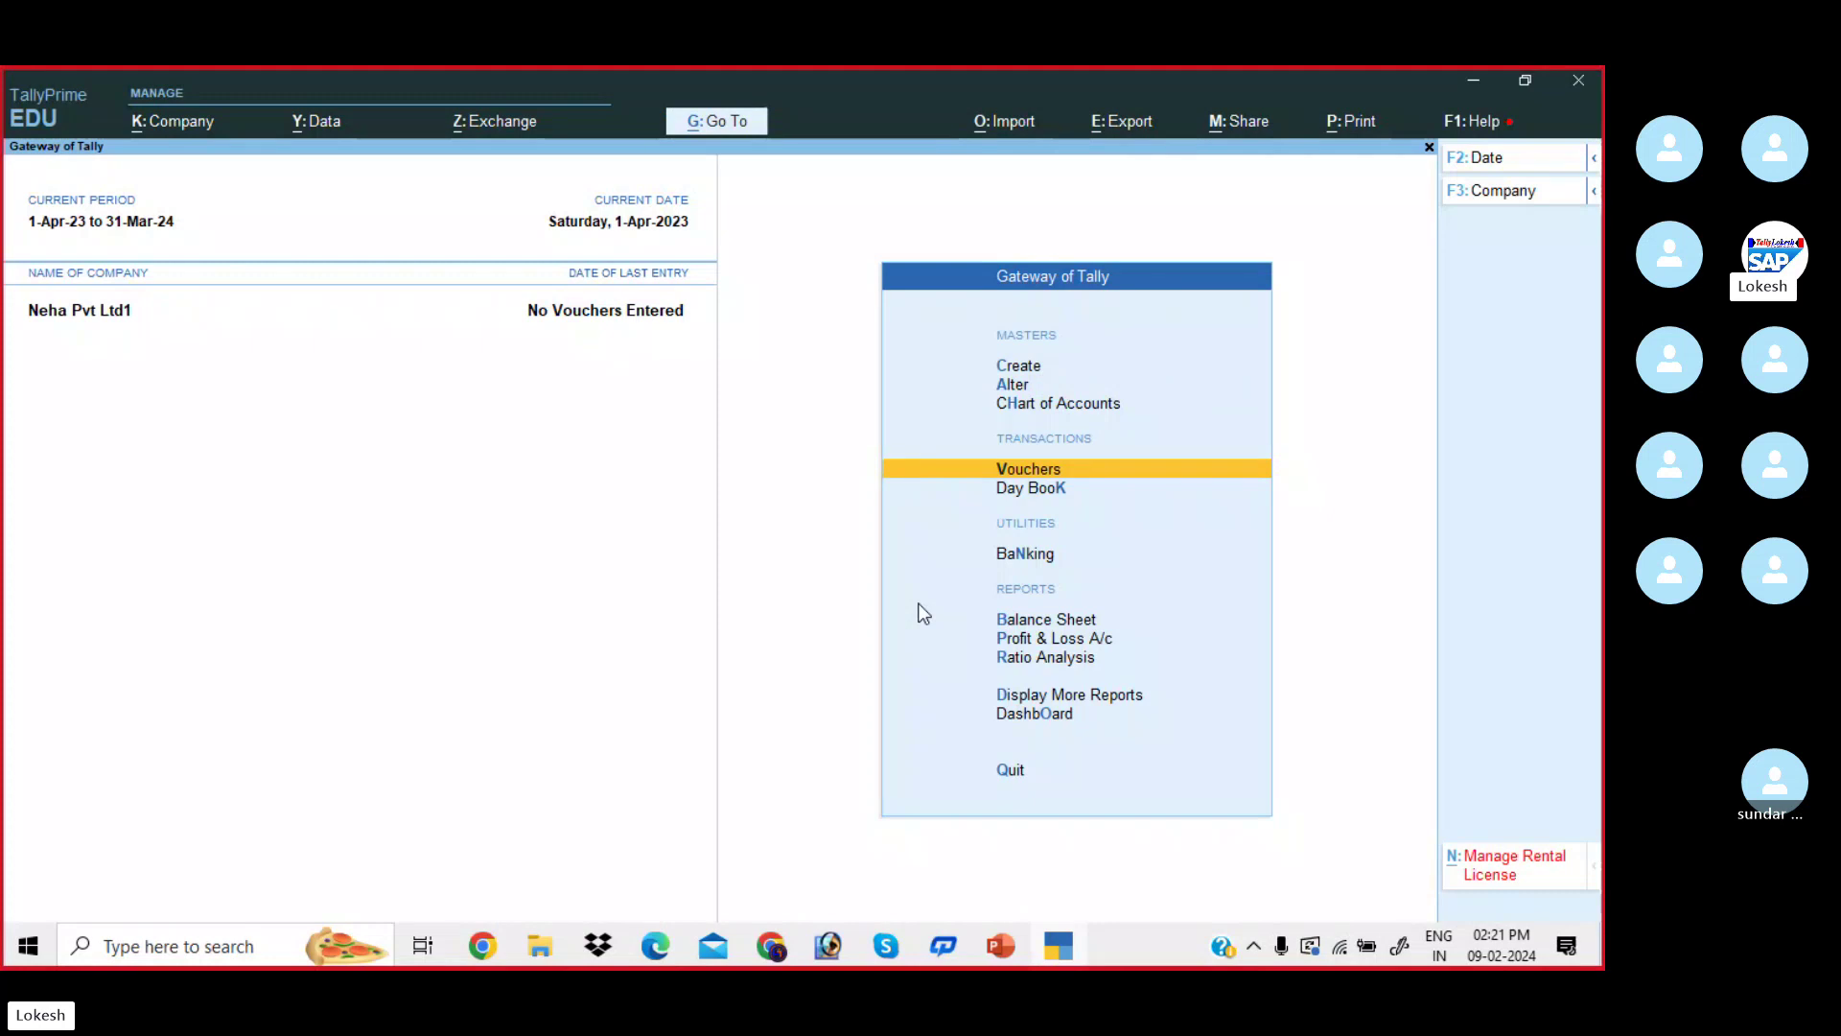
pyautogui.press('Return')
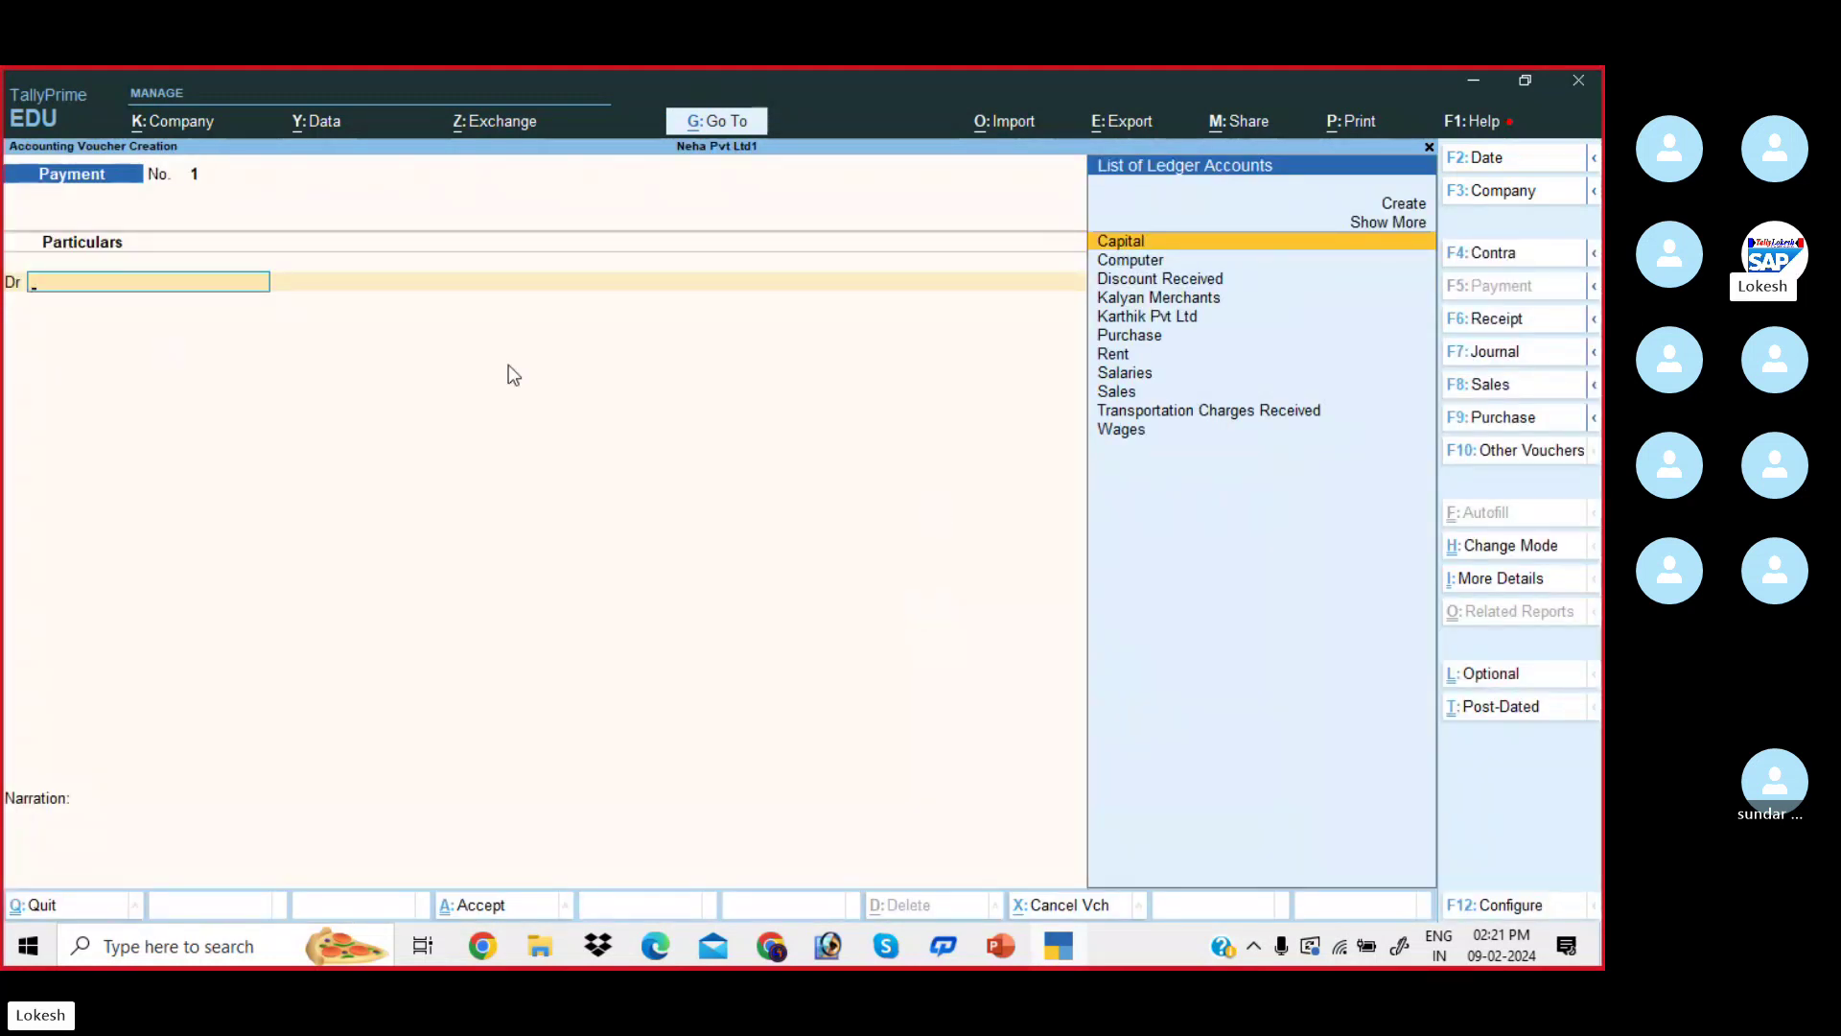
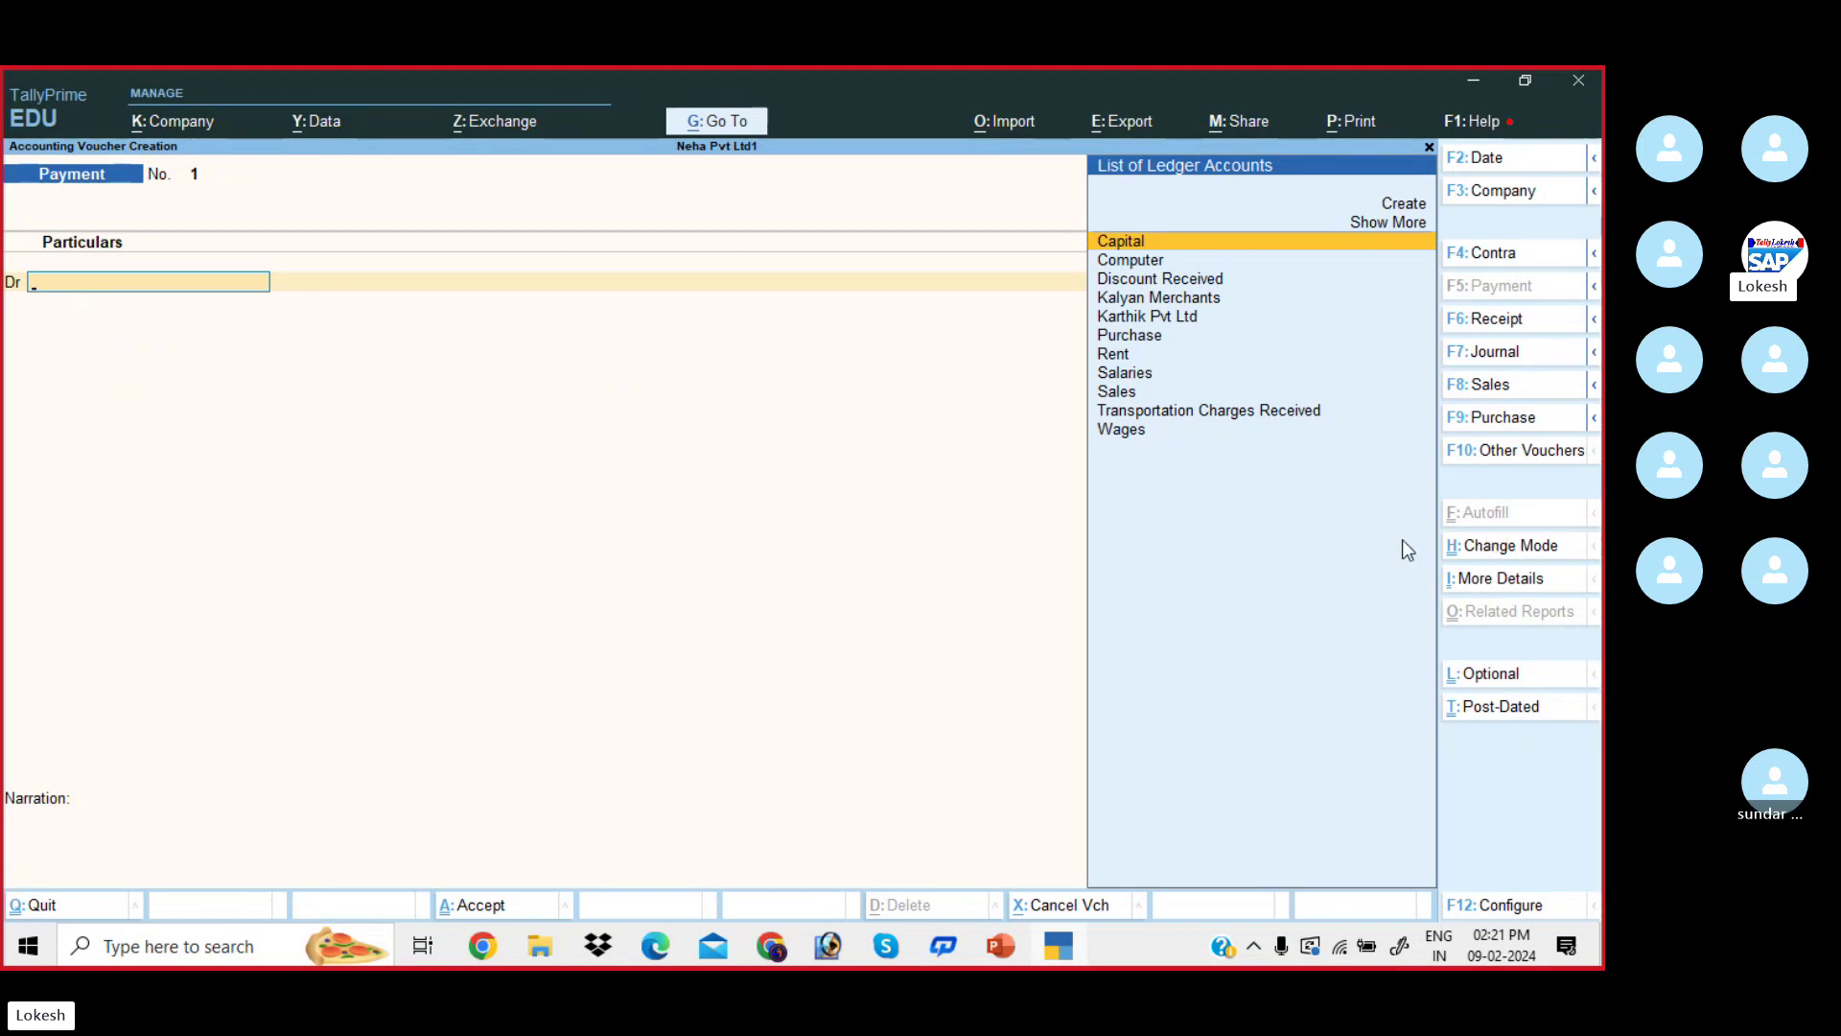
# - Switch the voucher to single entry mode, then back to double entry
pyautogui.click(1503, 548)
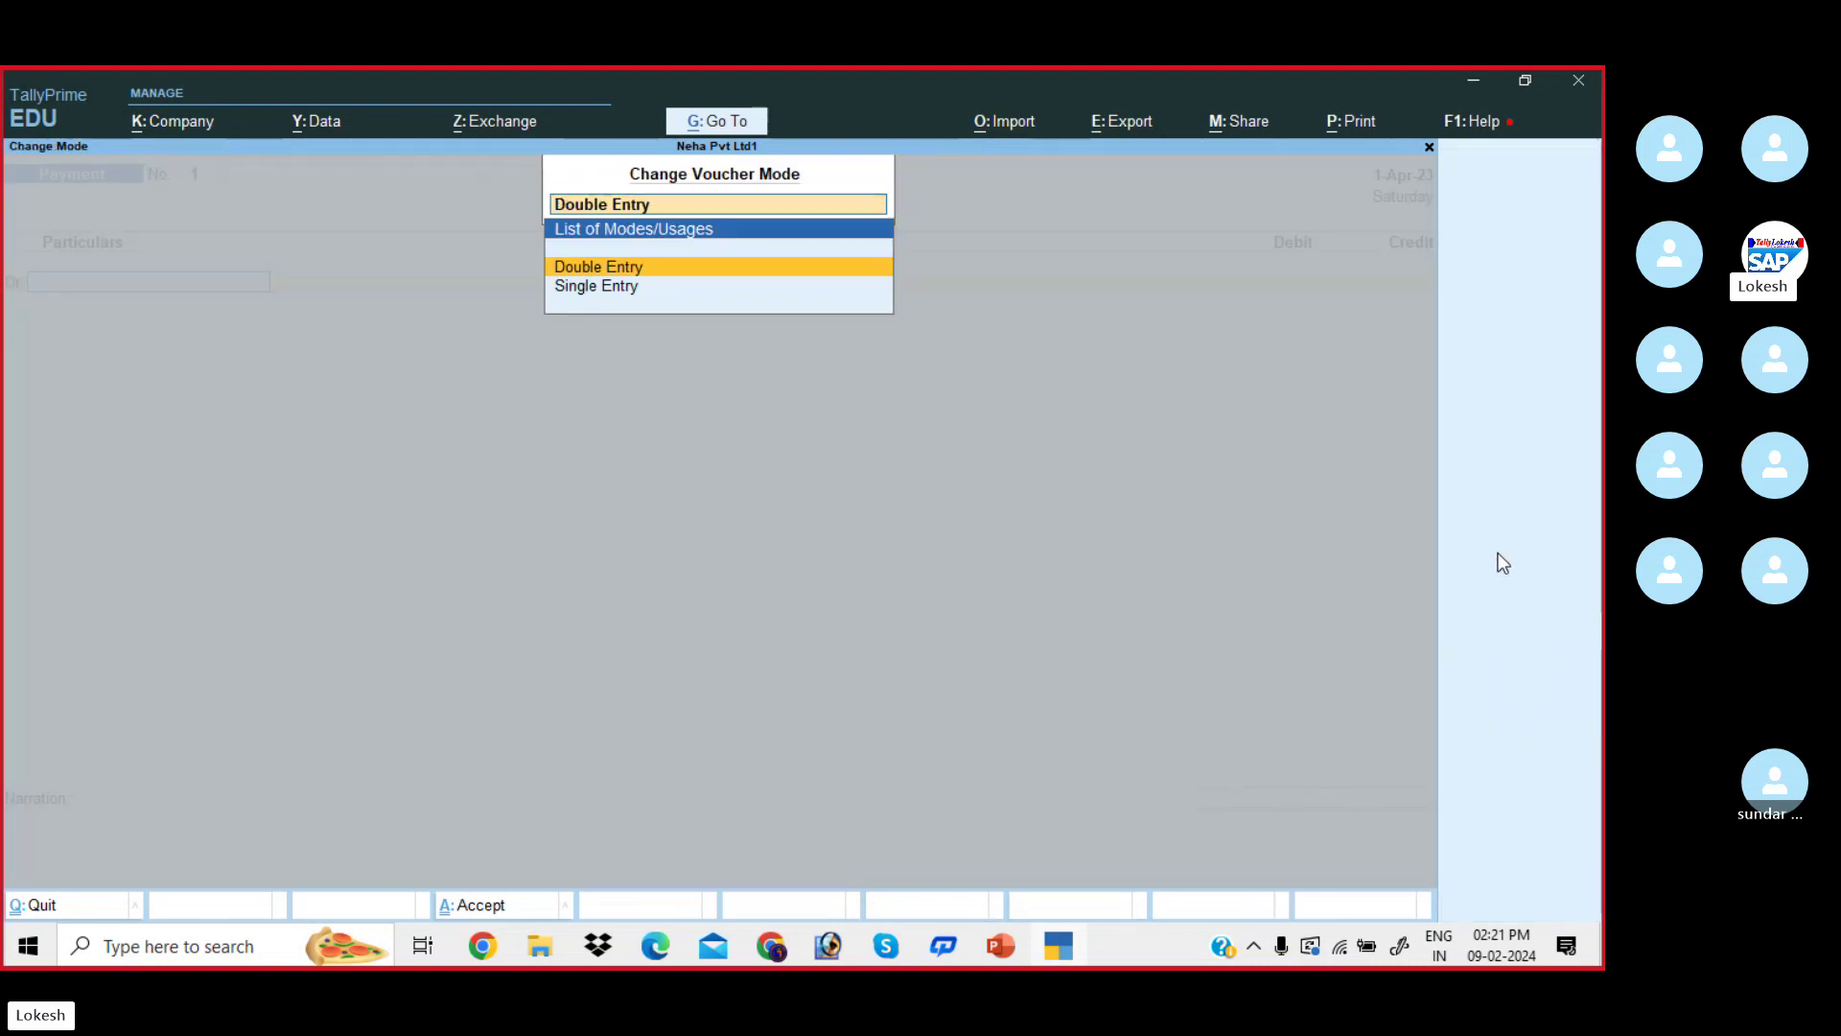
pyautogui.press('Down')
pyautogui.press('Return')
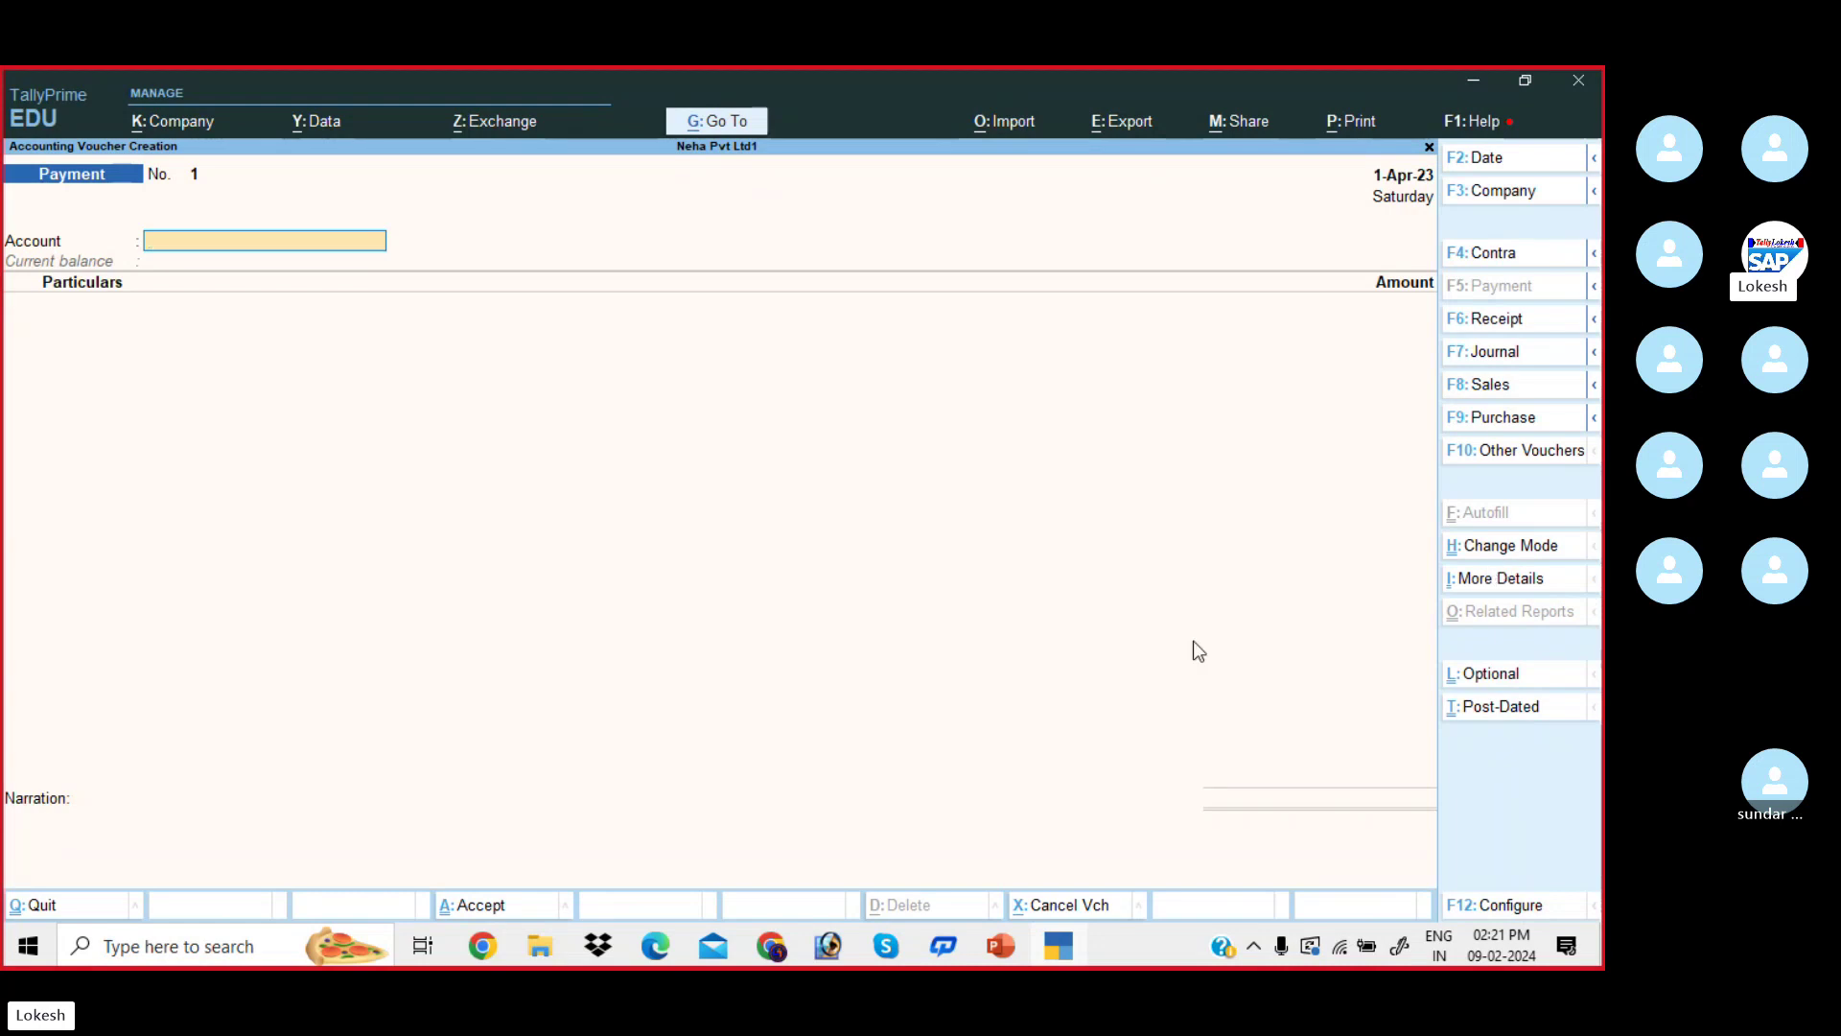
pyautogui.click(1501, 555)
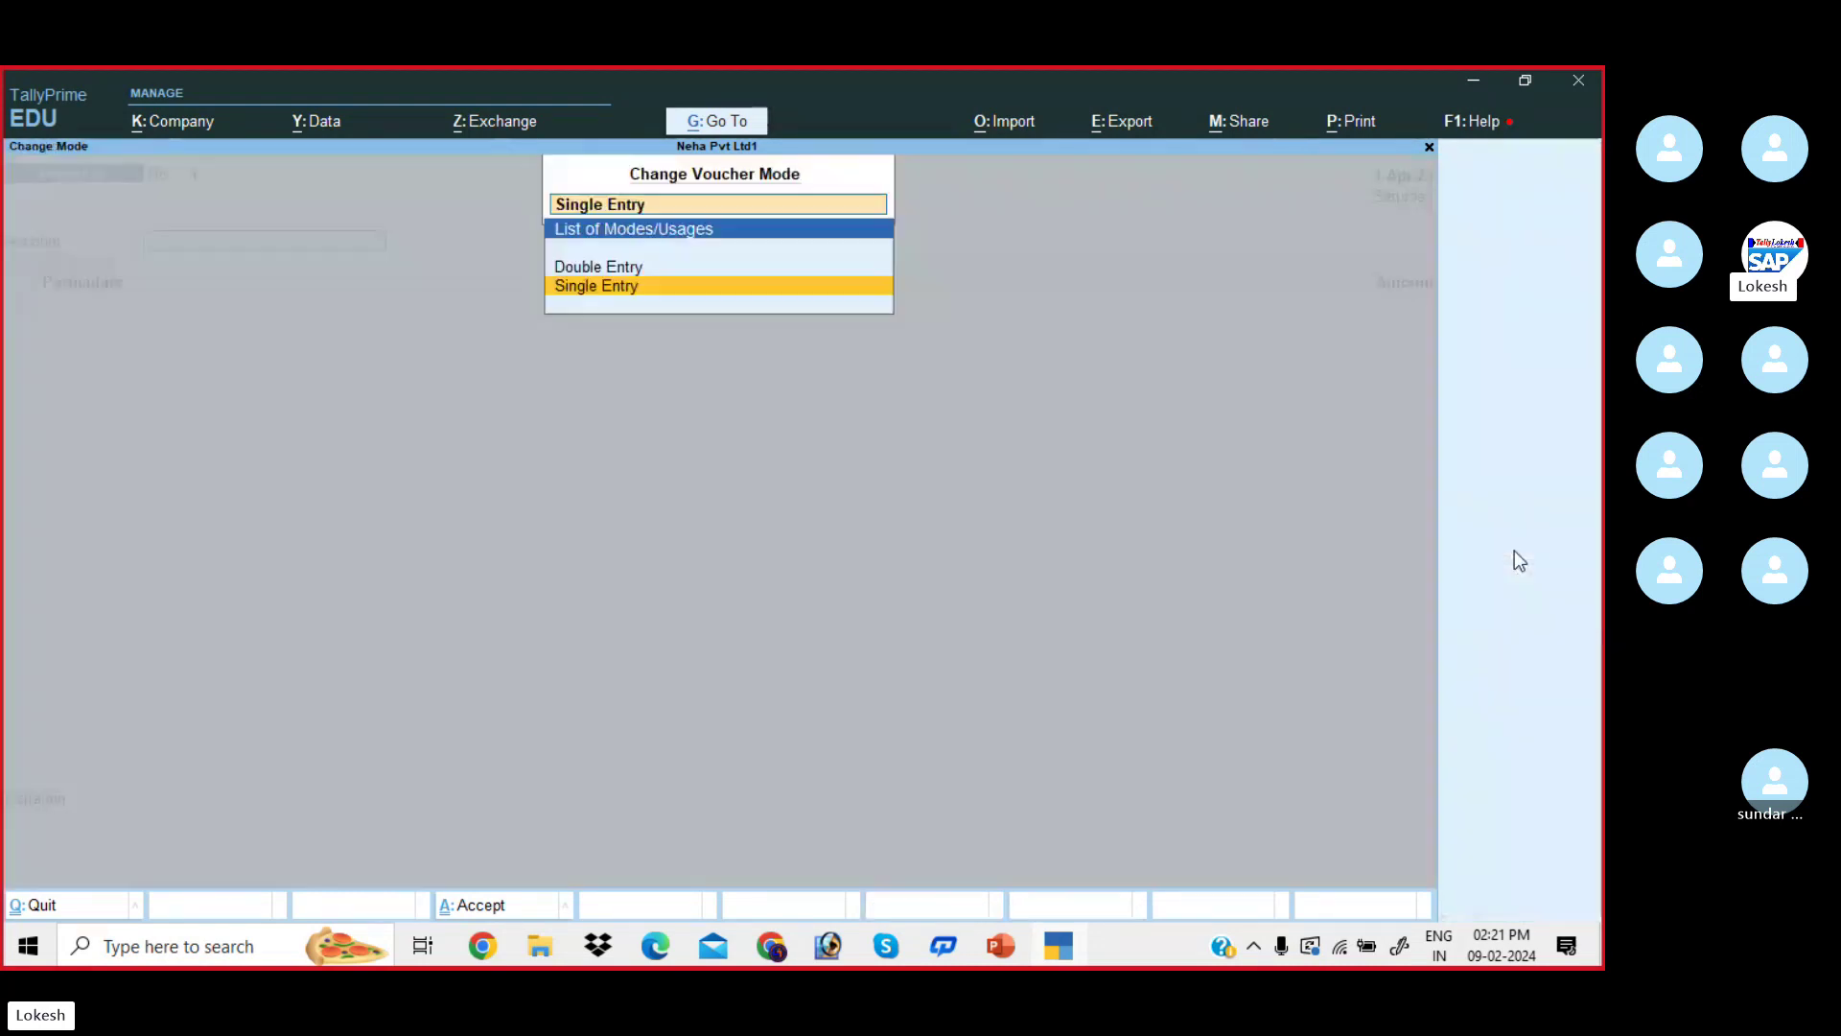
pyautogui.press('Up')
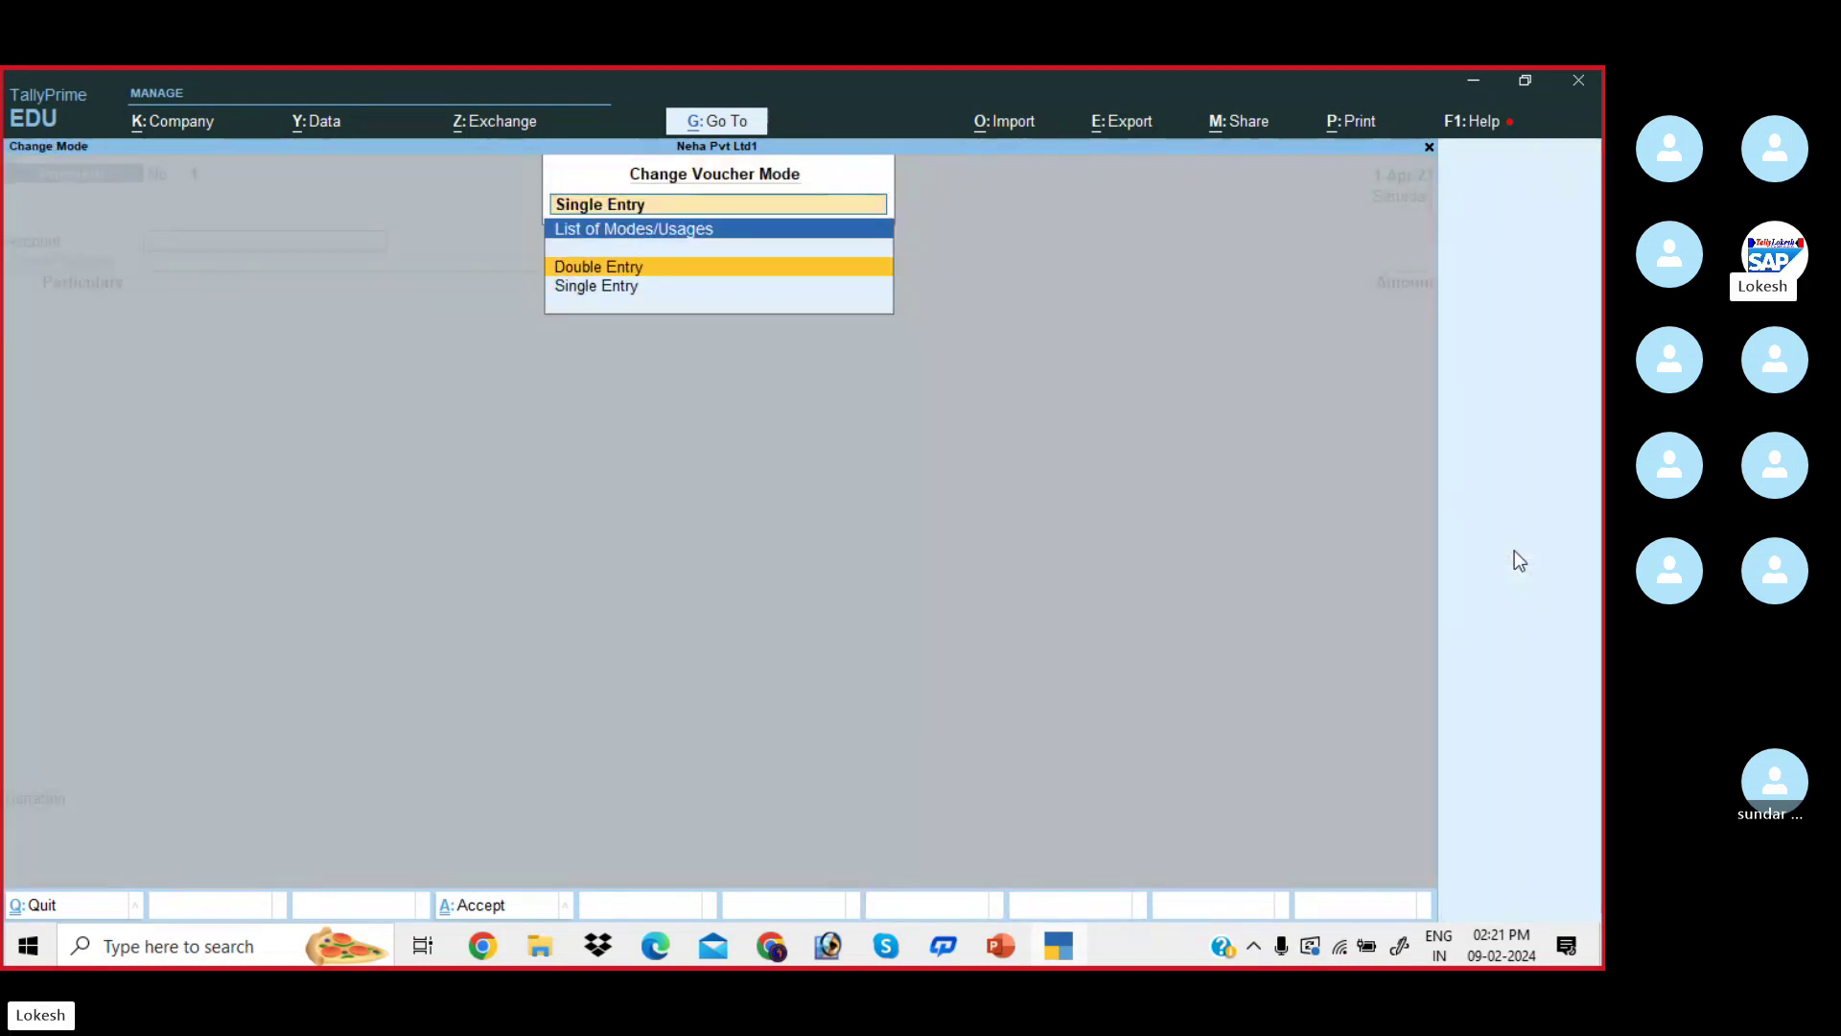
pyautogui.press('Return')
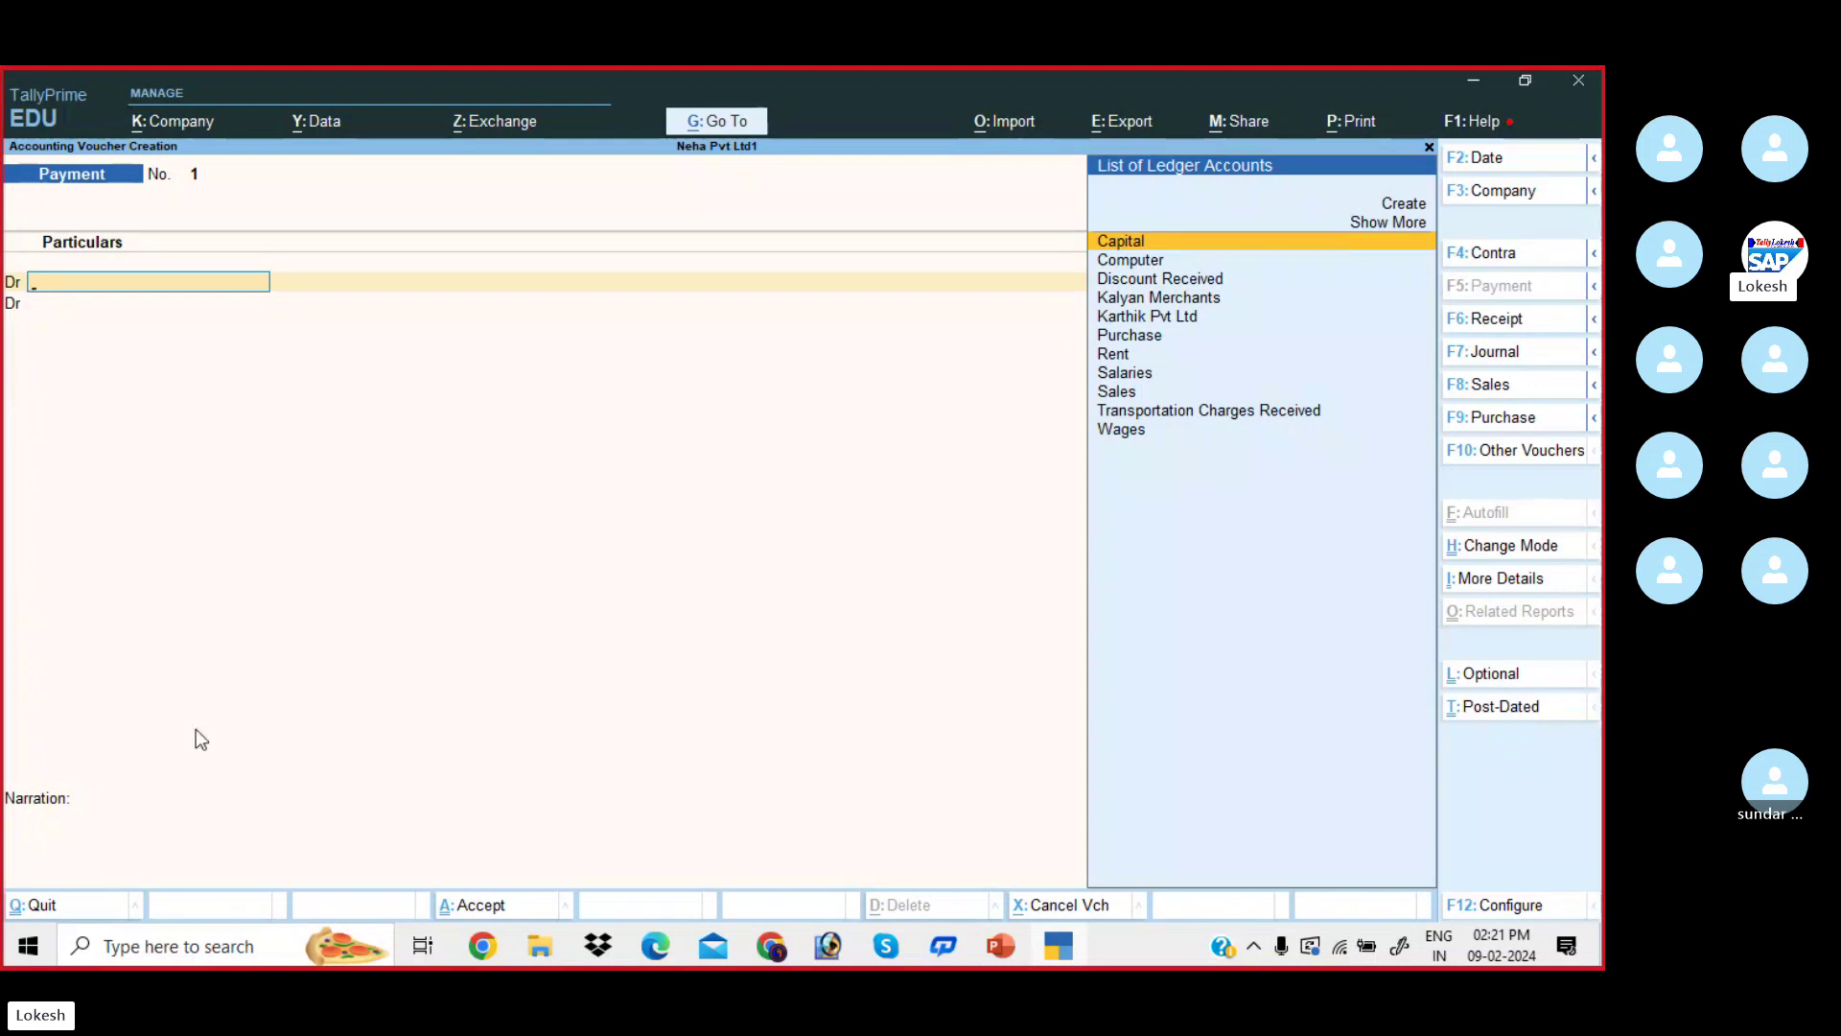
# - Turn off Cr/Dr labels for To/By in voucher configuration, then turn them back on
pyautogui.click(1507, 911)
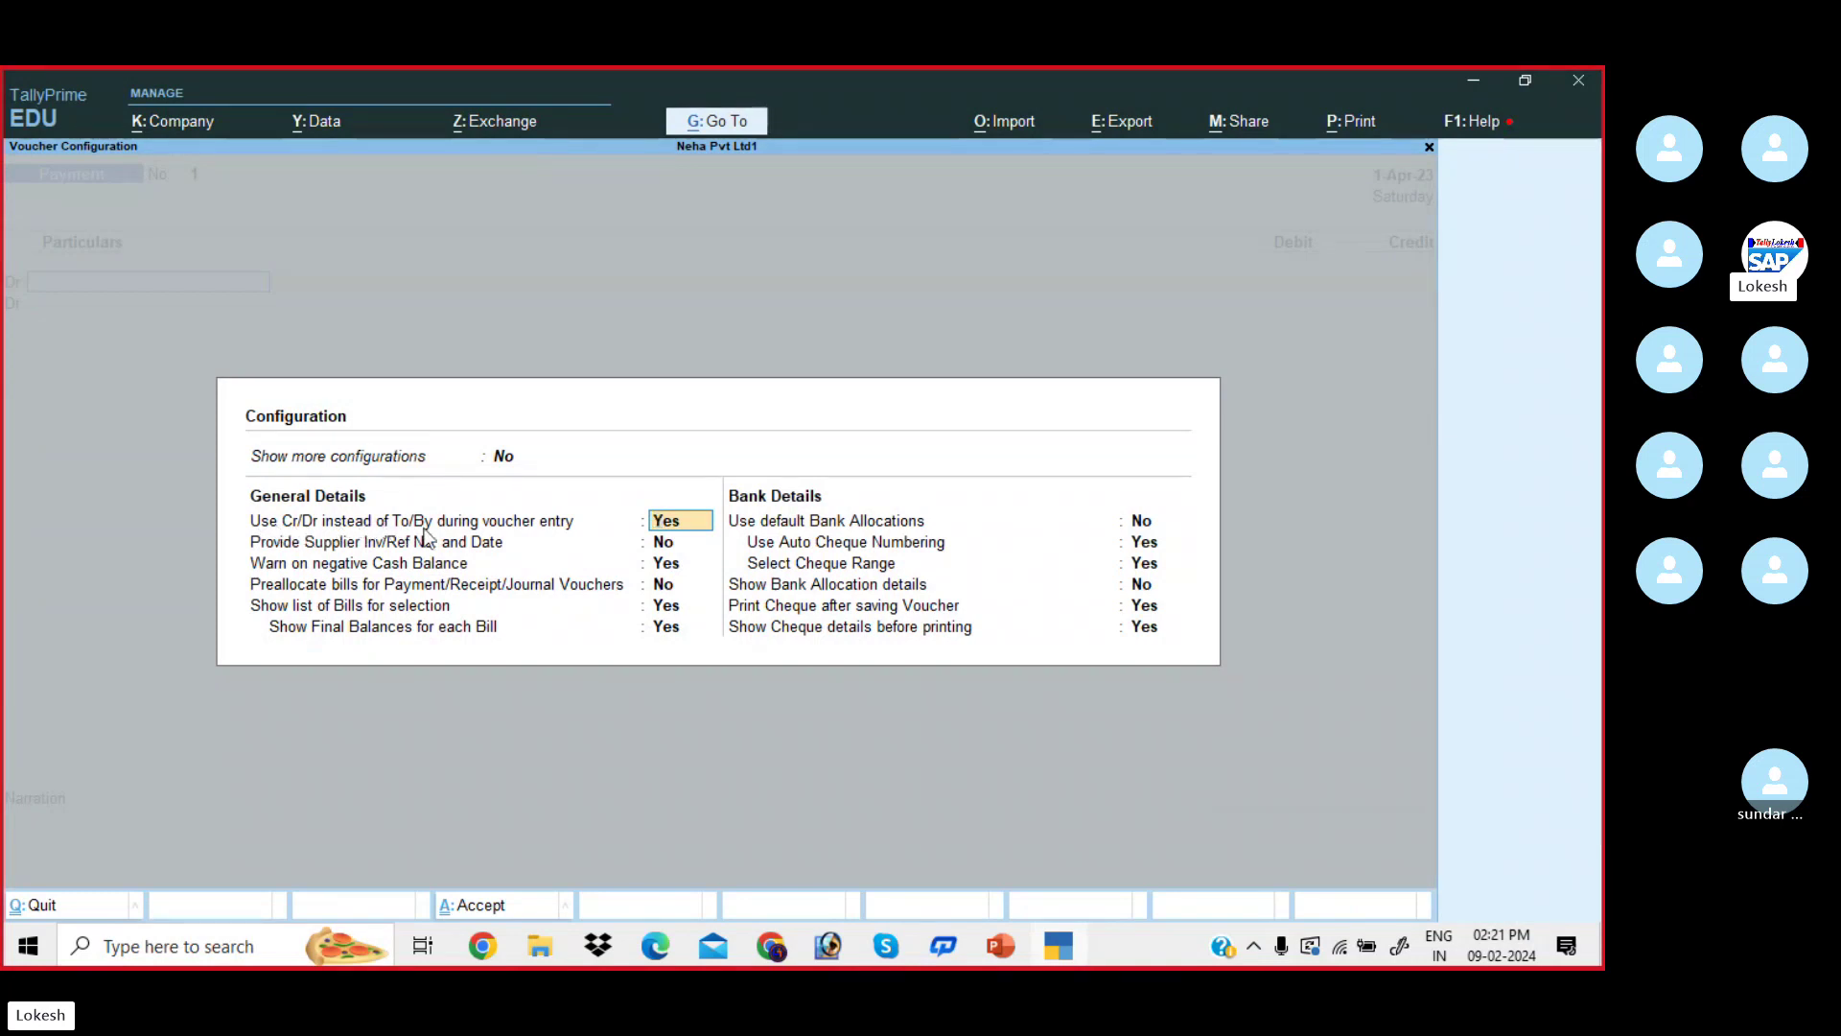
pyautogui.press('n')
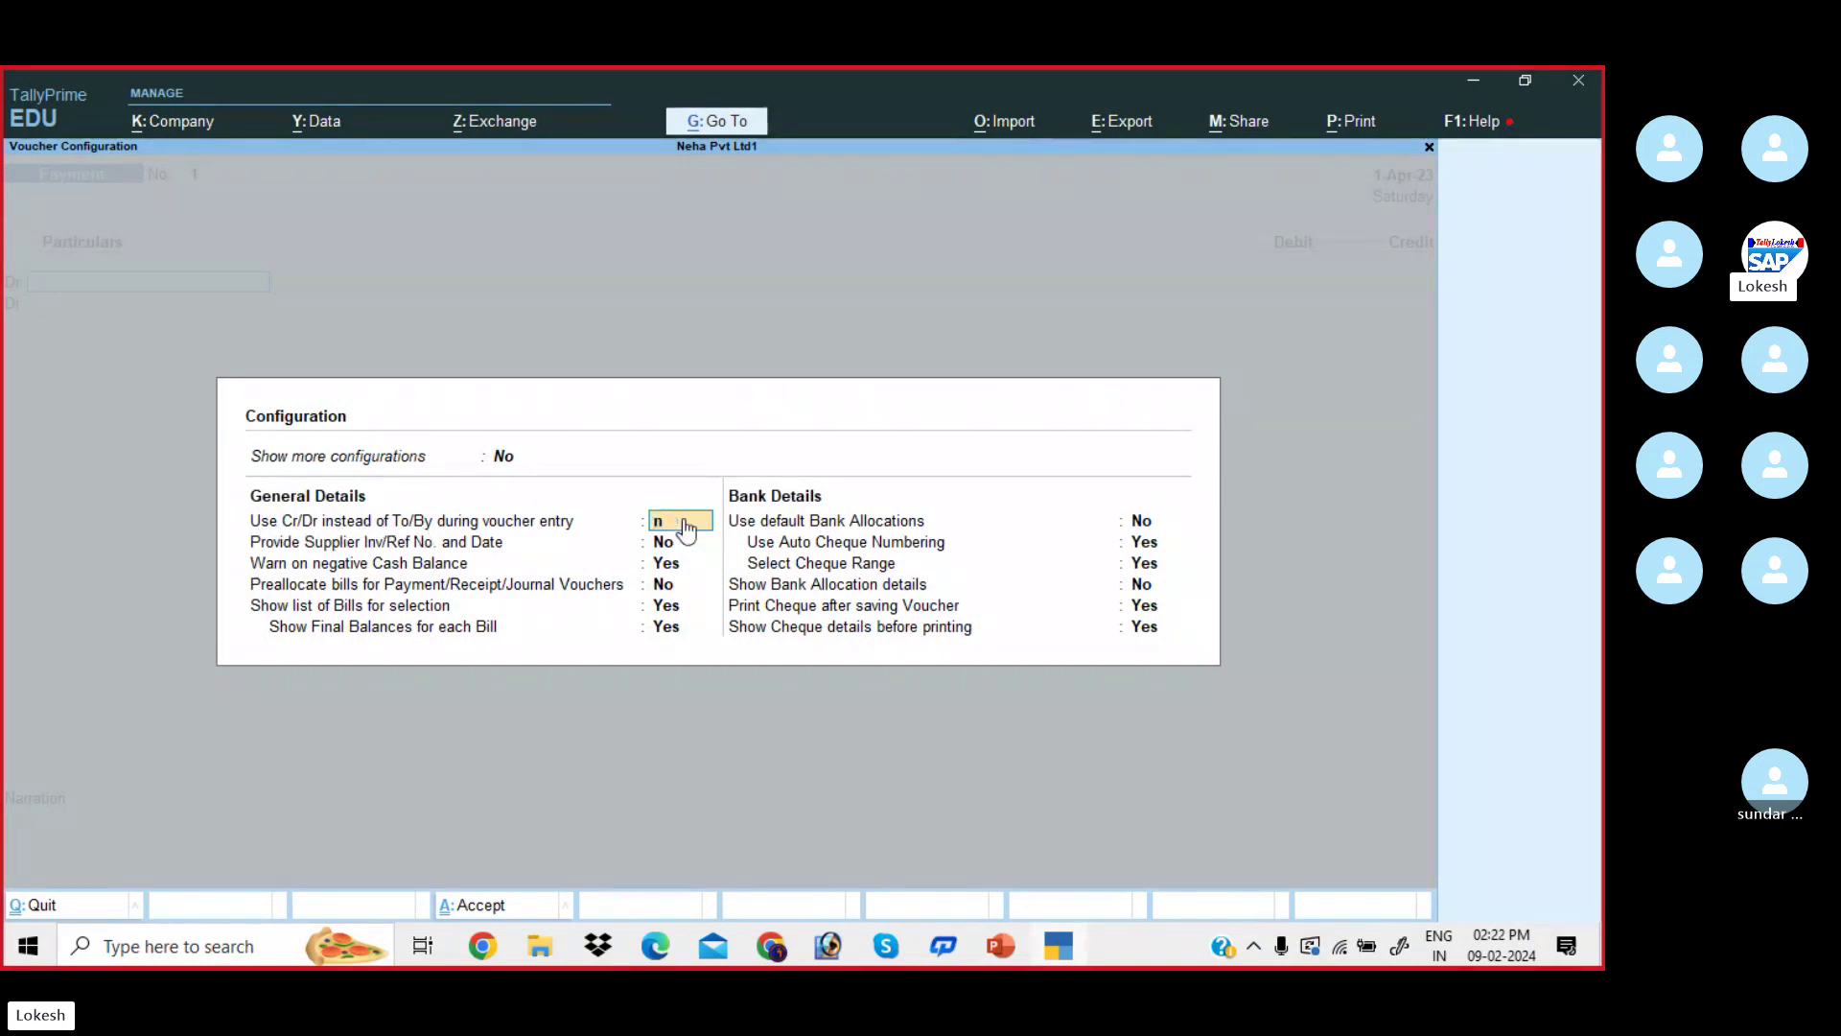
pyautogui.press('Return')
pyautogui.hotkey('ctrl', 'a')
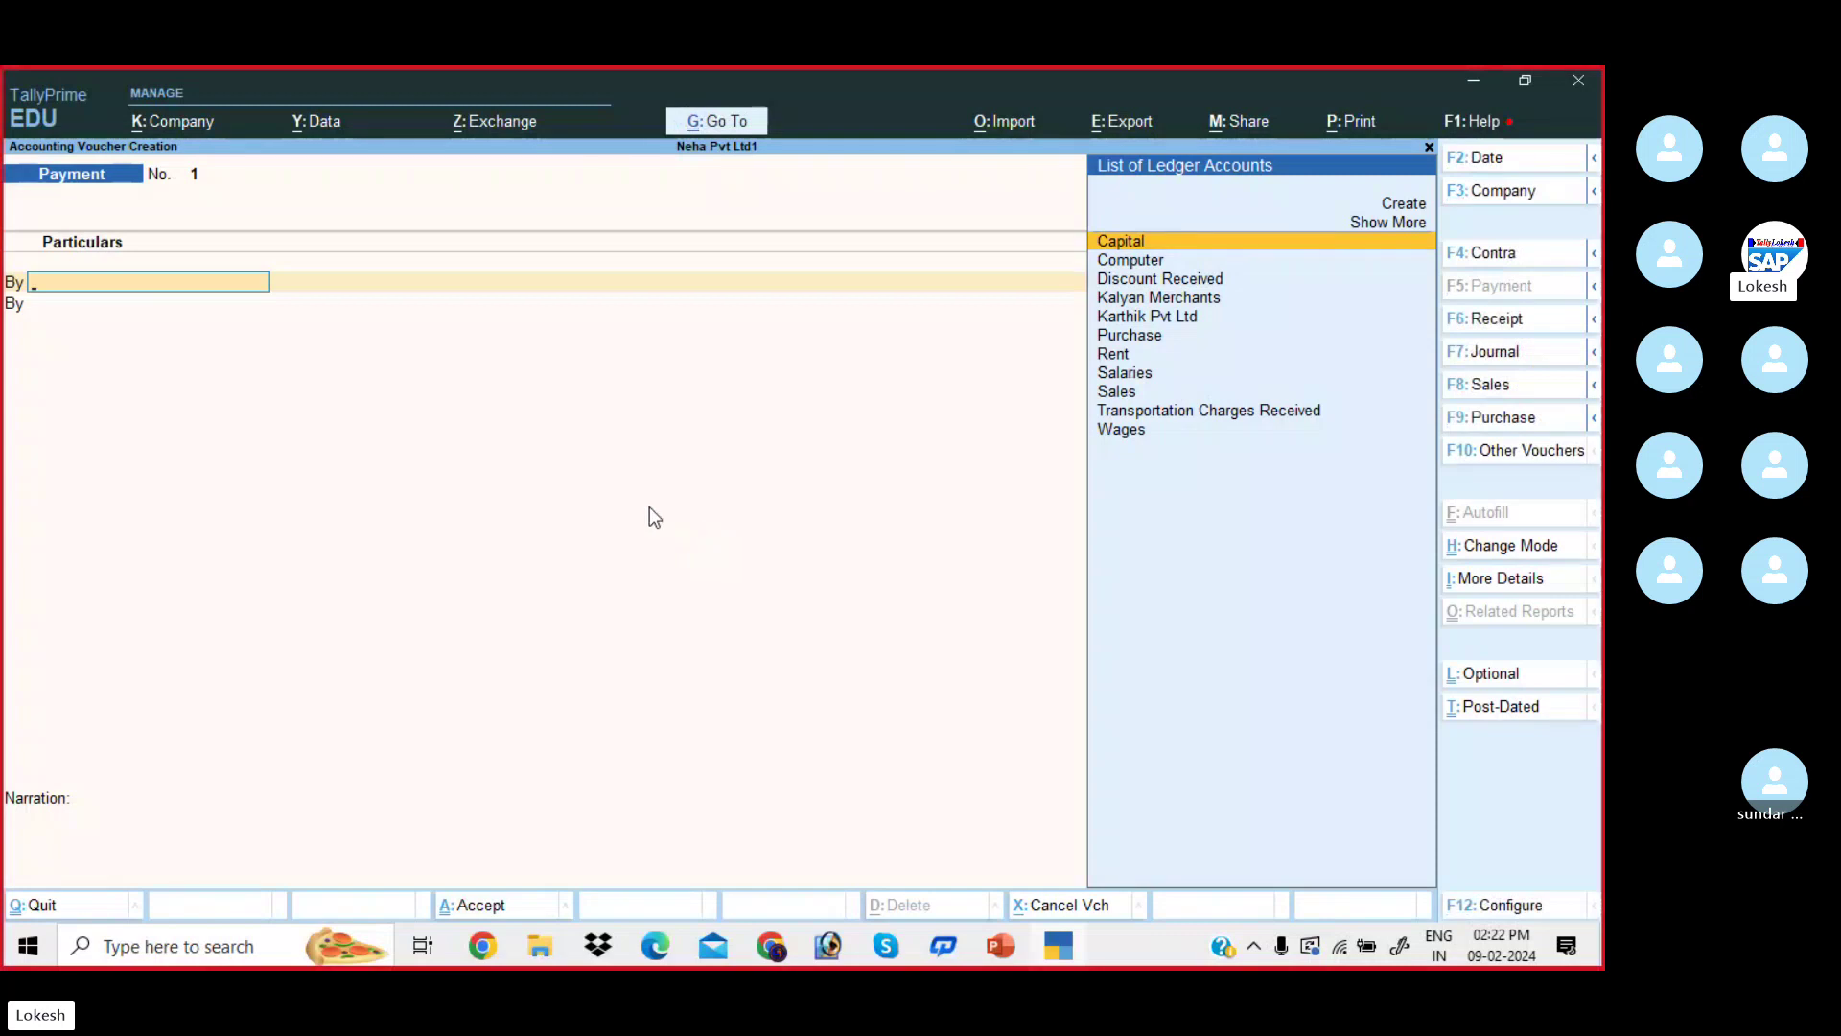
pyautogui.click(1511, 907)
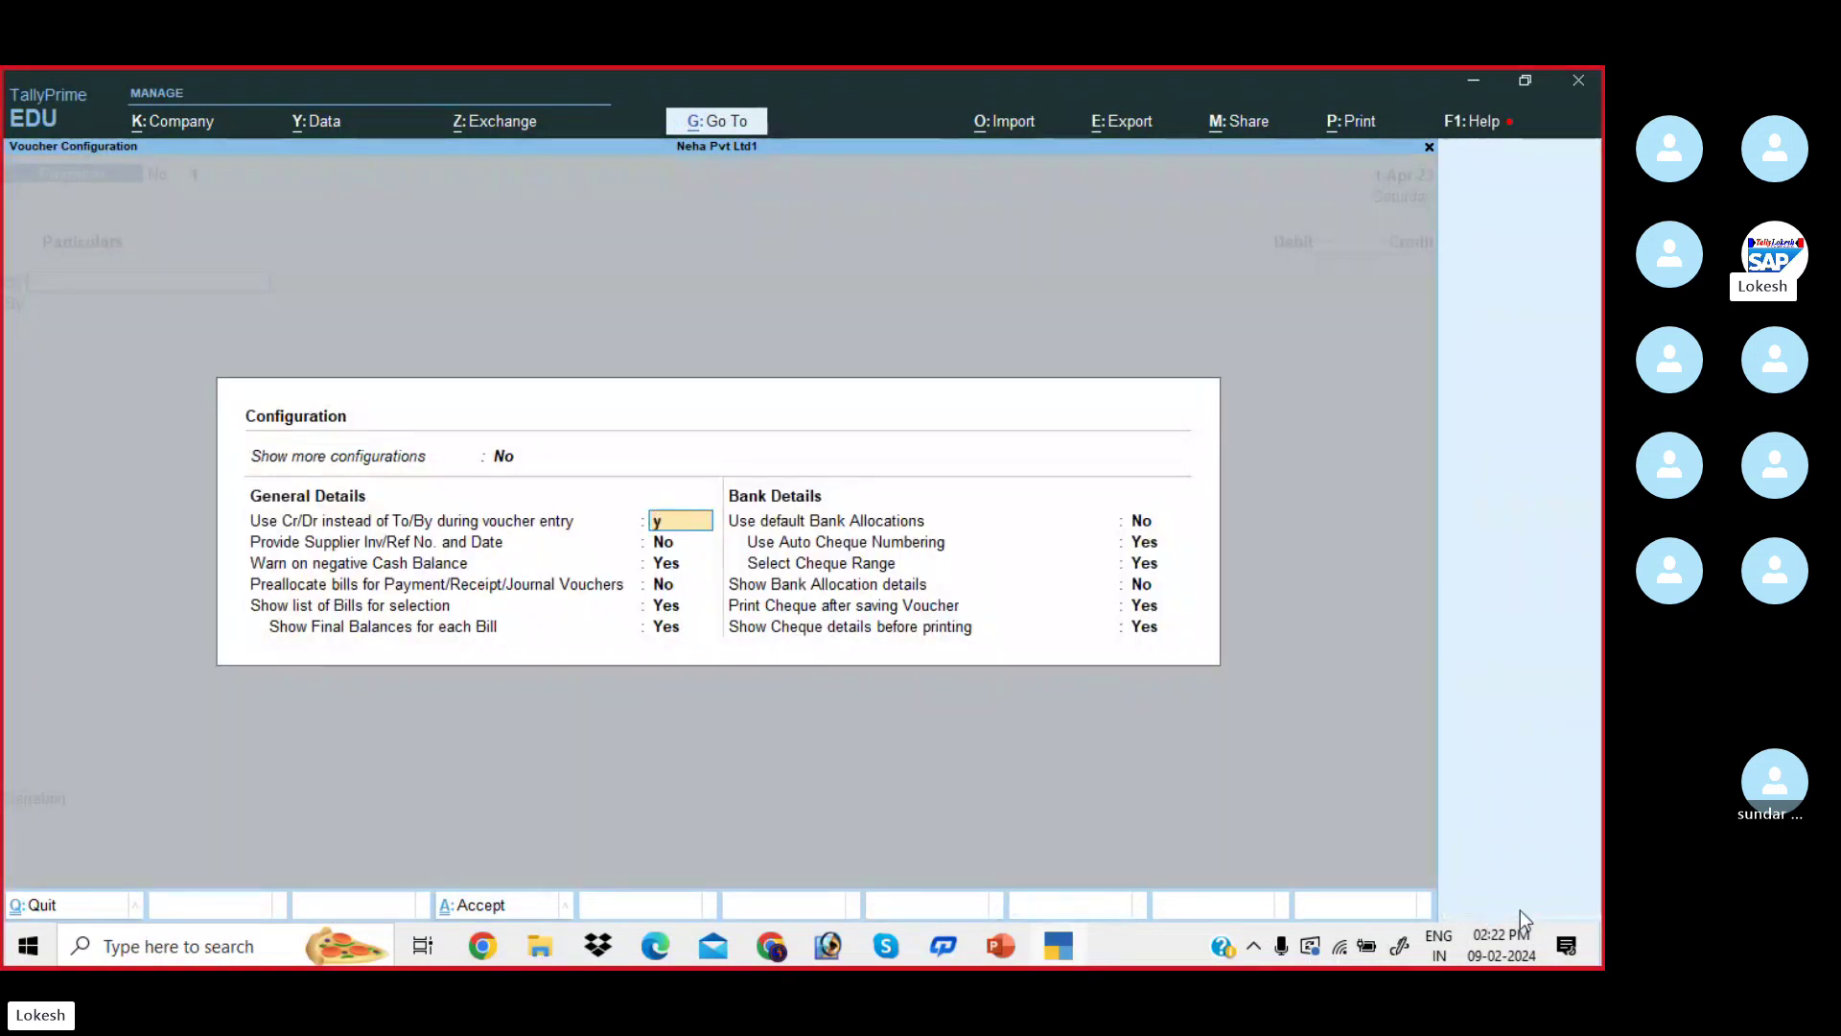
pyautogui.write('y')
pyautogui.press('Return')
pyautogui.hotkey('ctrl', 'a')
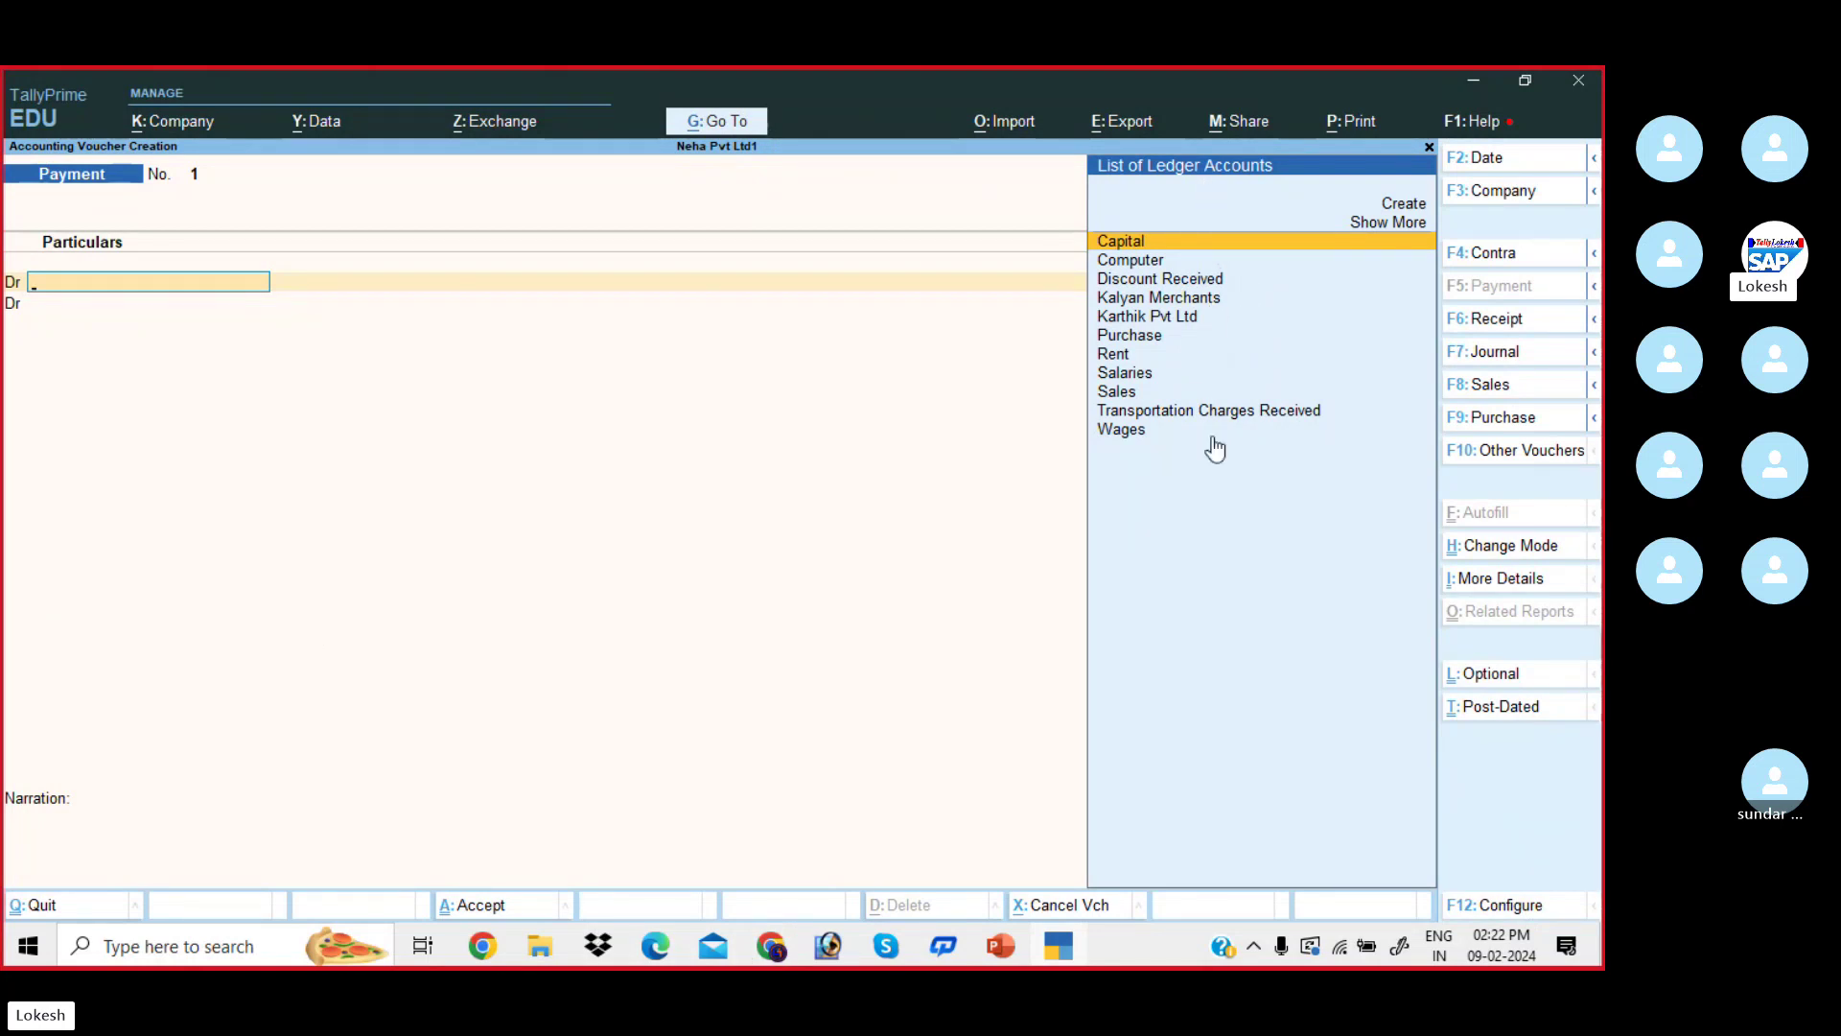
# - Check the Capital entry in the Problem-1 PDF and return to Tally
pyautogui.click(652, 951)
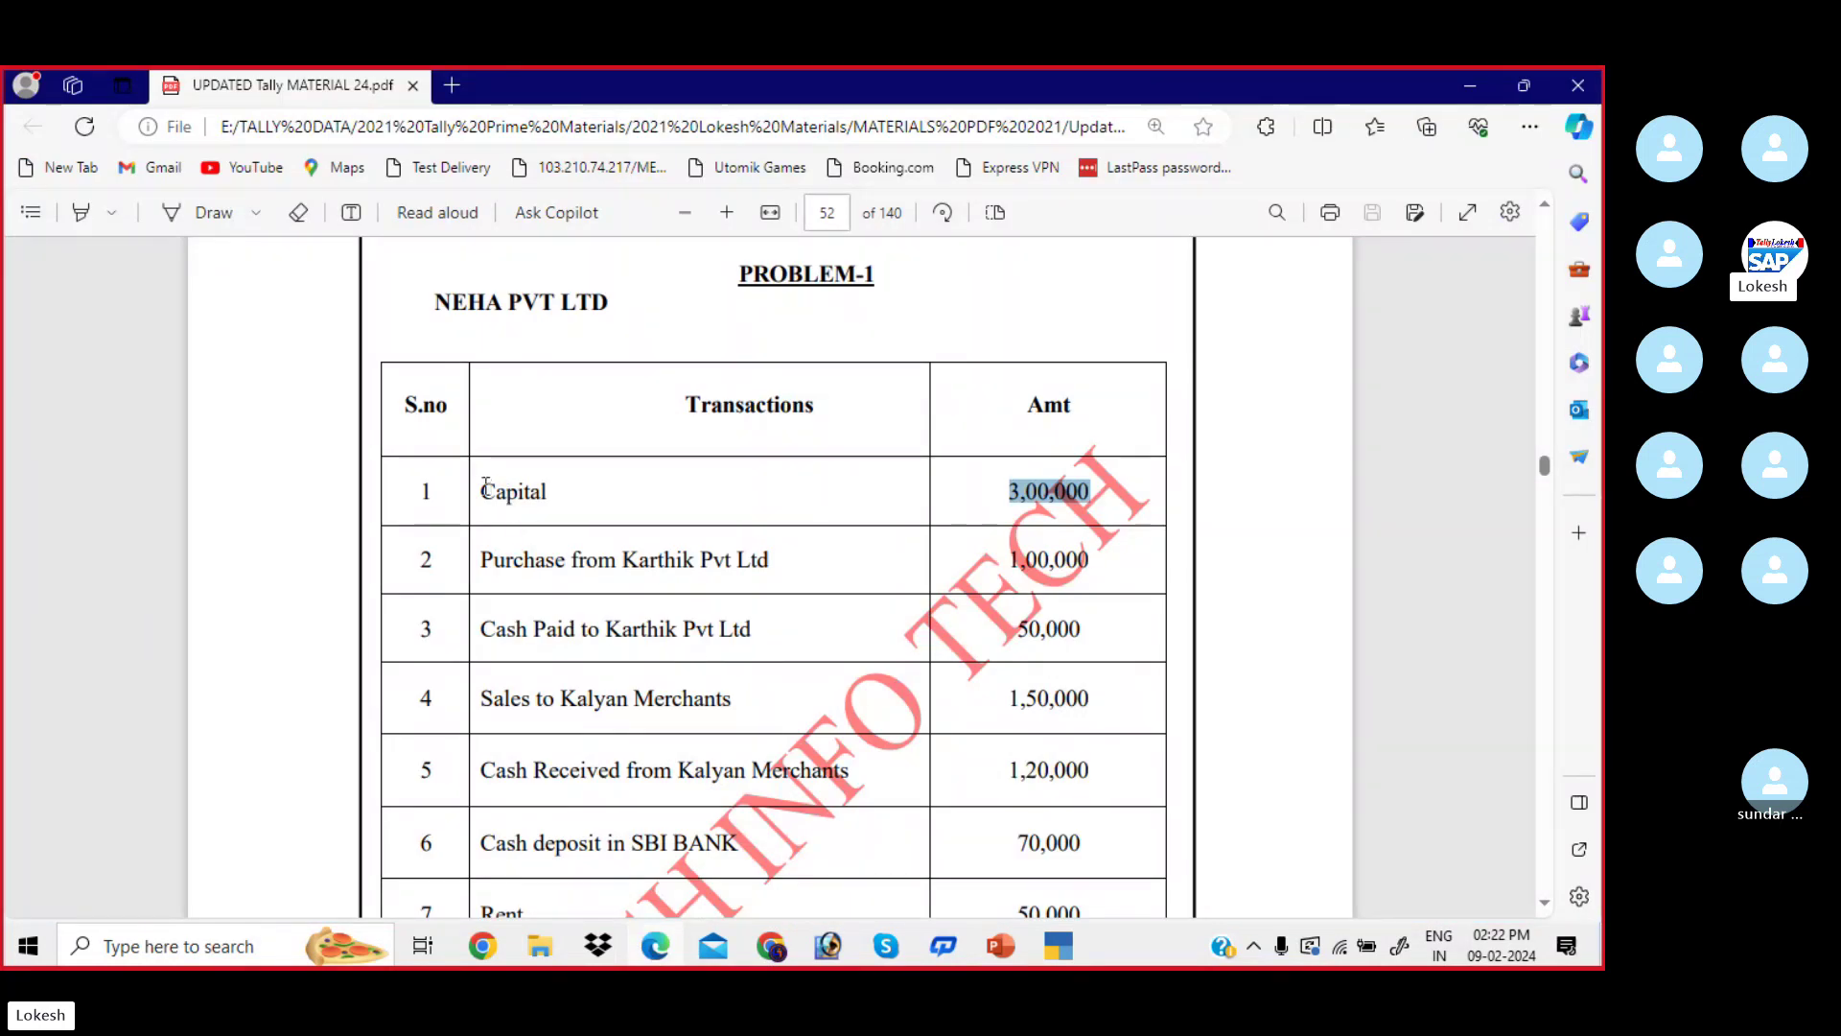
pyautogui.moveTo(486, 485); pyautogui.dragTo(558, 489)
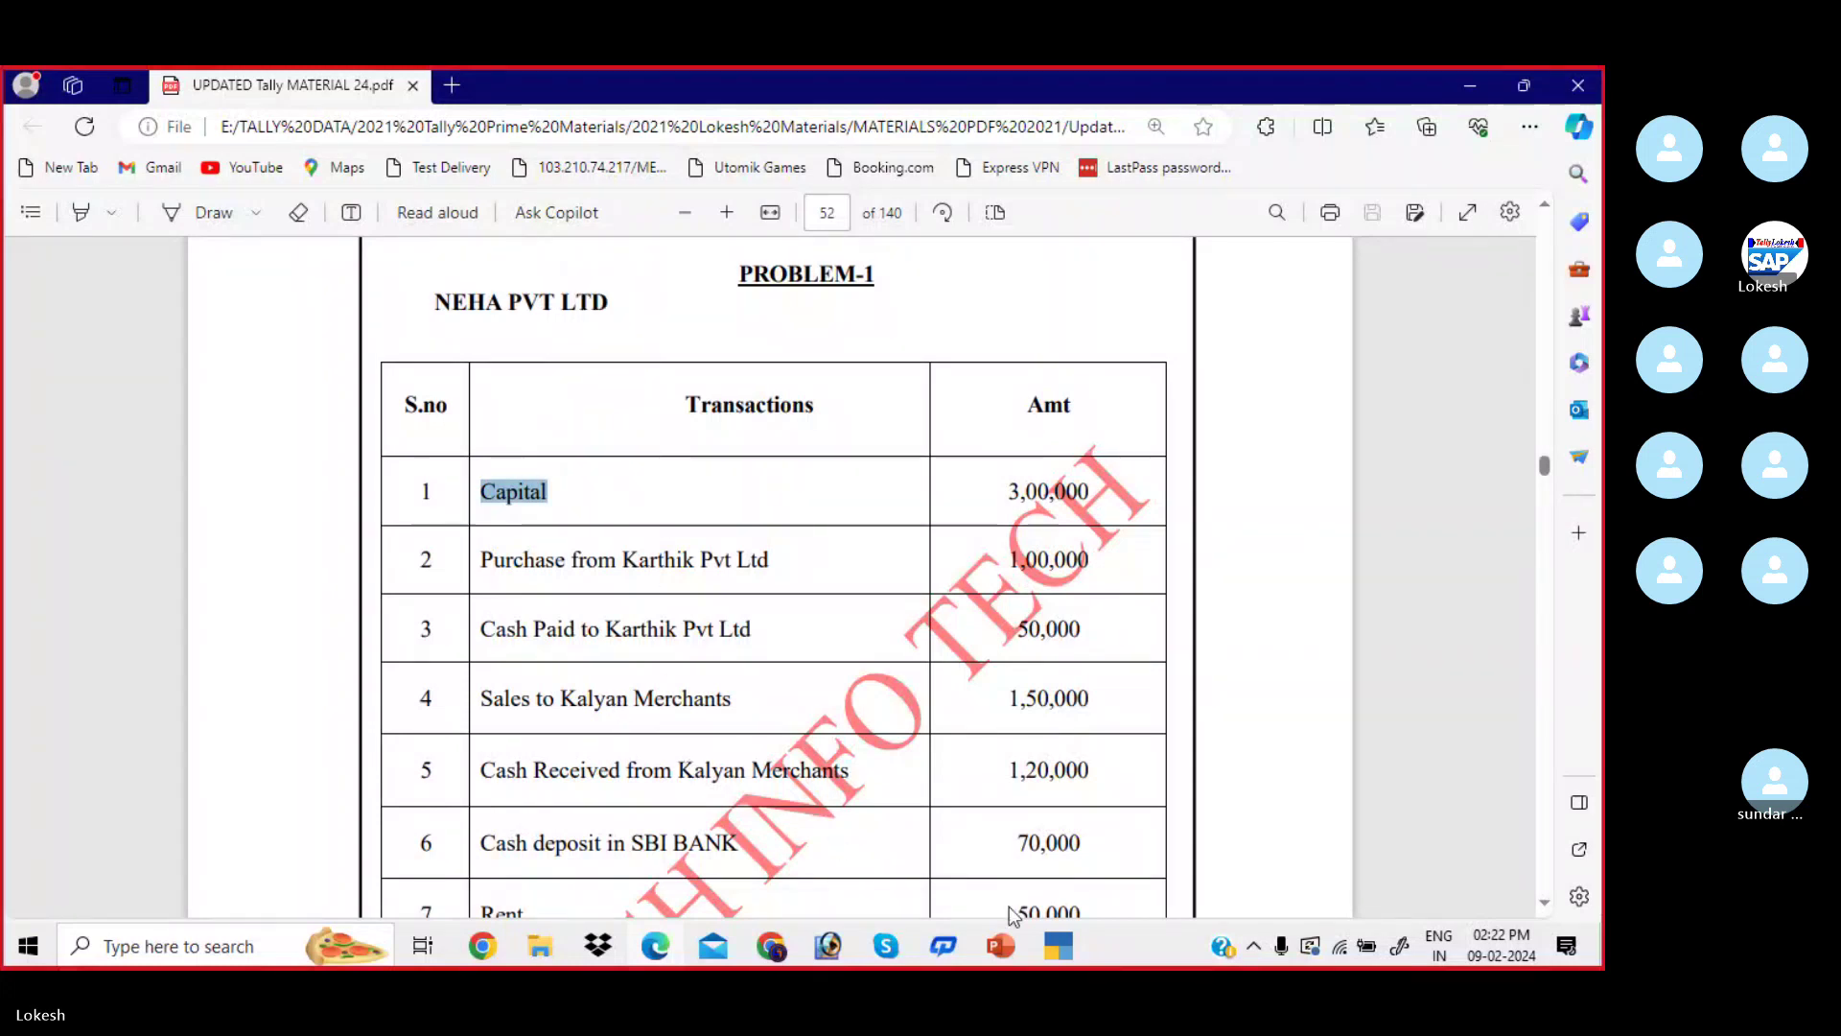
pyautogui.click(1055, 947)
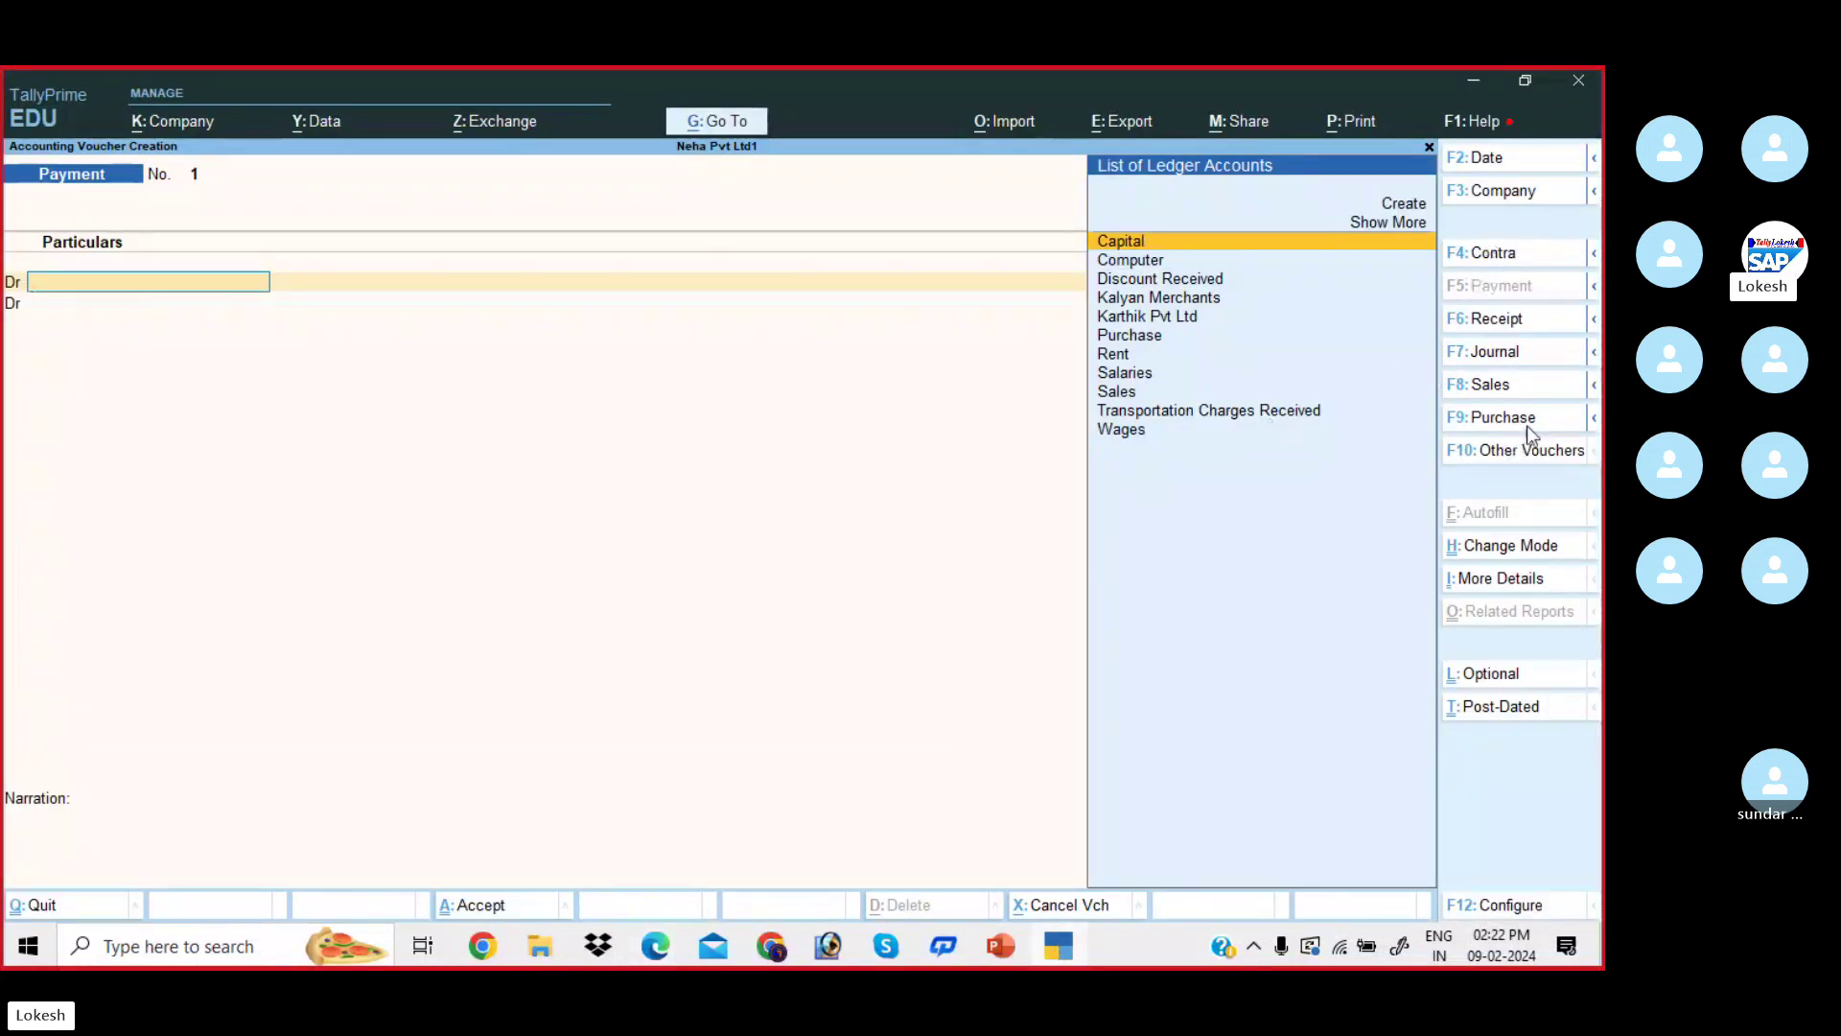
# - Cycle through Journal, Payment and Contra to a blank Receipt voucher, then bring the PDF forward
pyautogui.click(1516, 351)
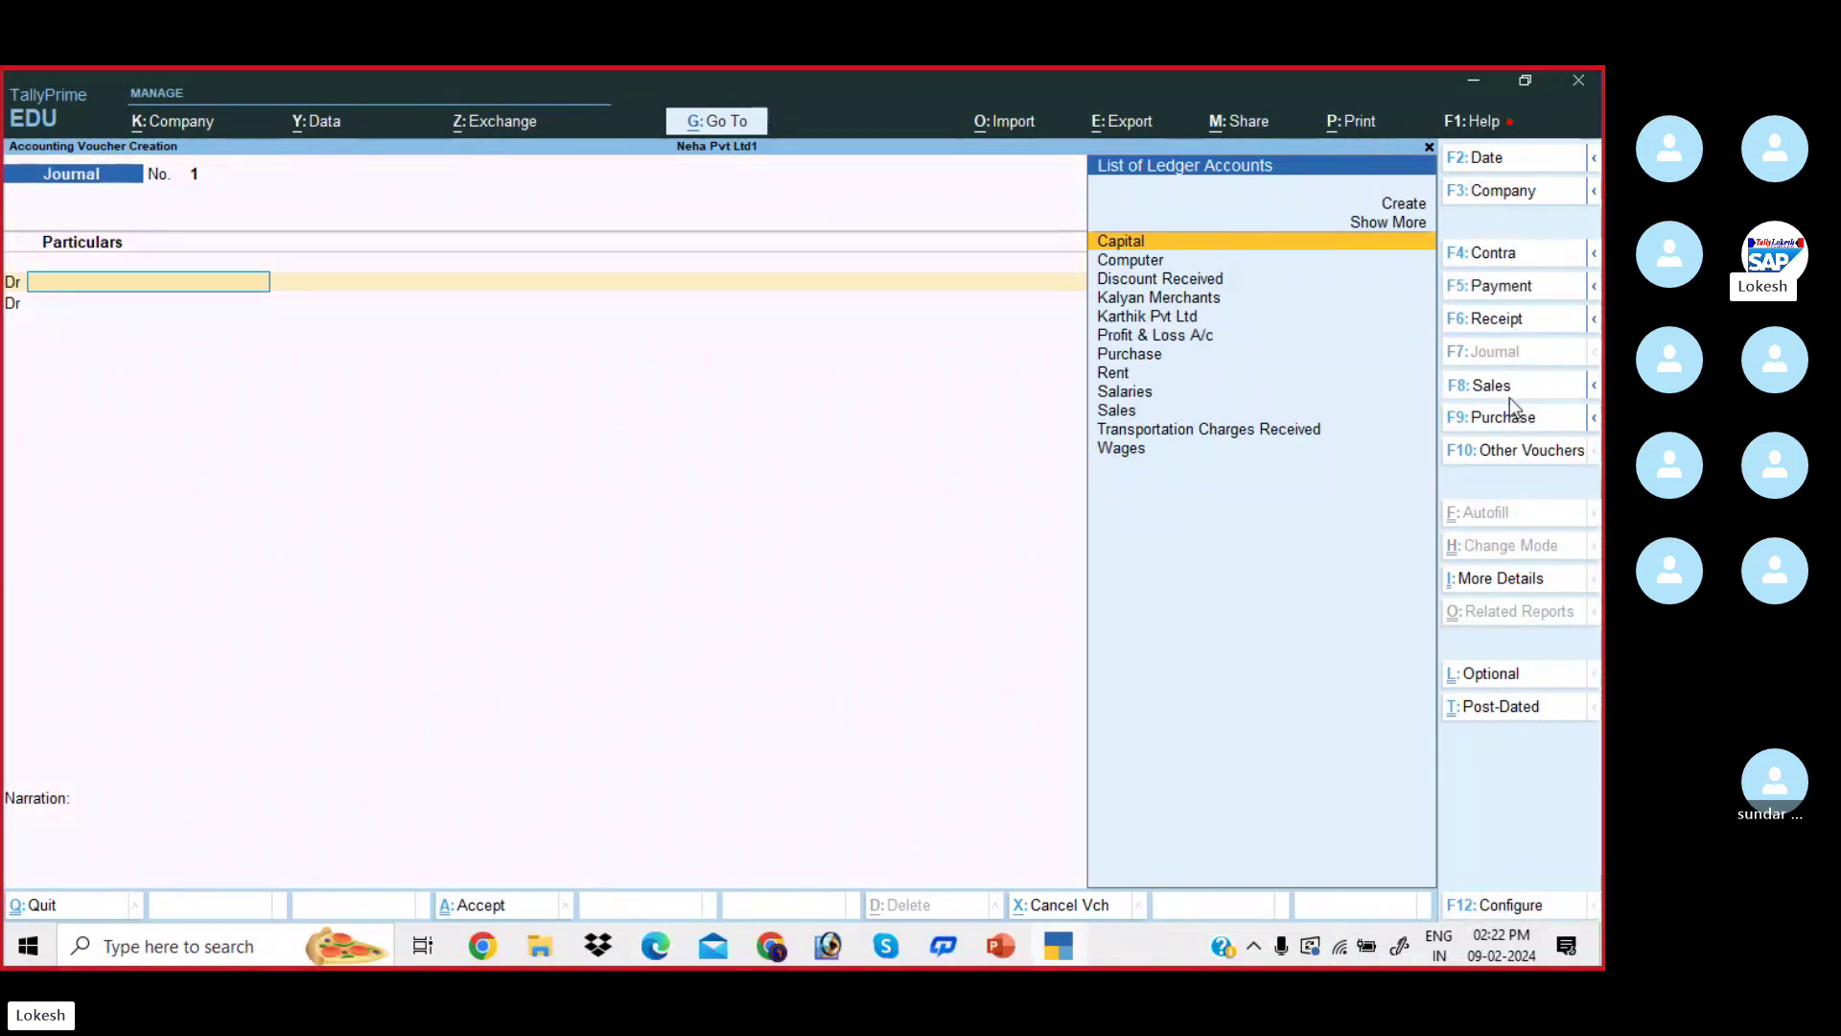
pyautogui.click(1510, 394)
pyautogui.click(1503, 287)
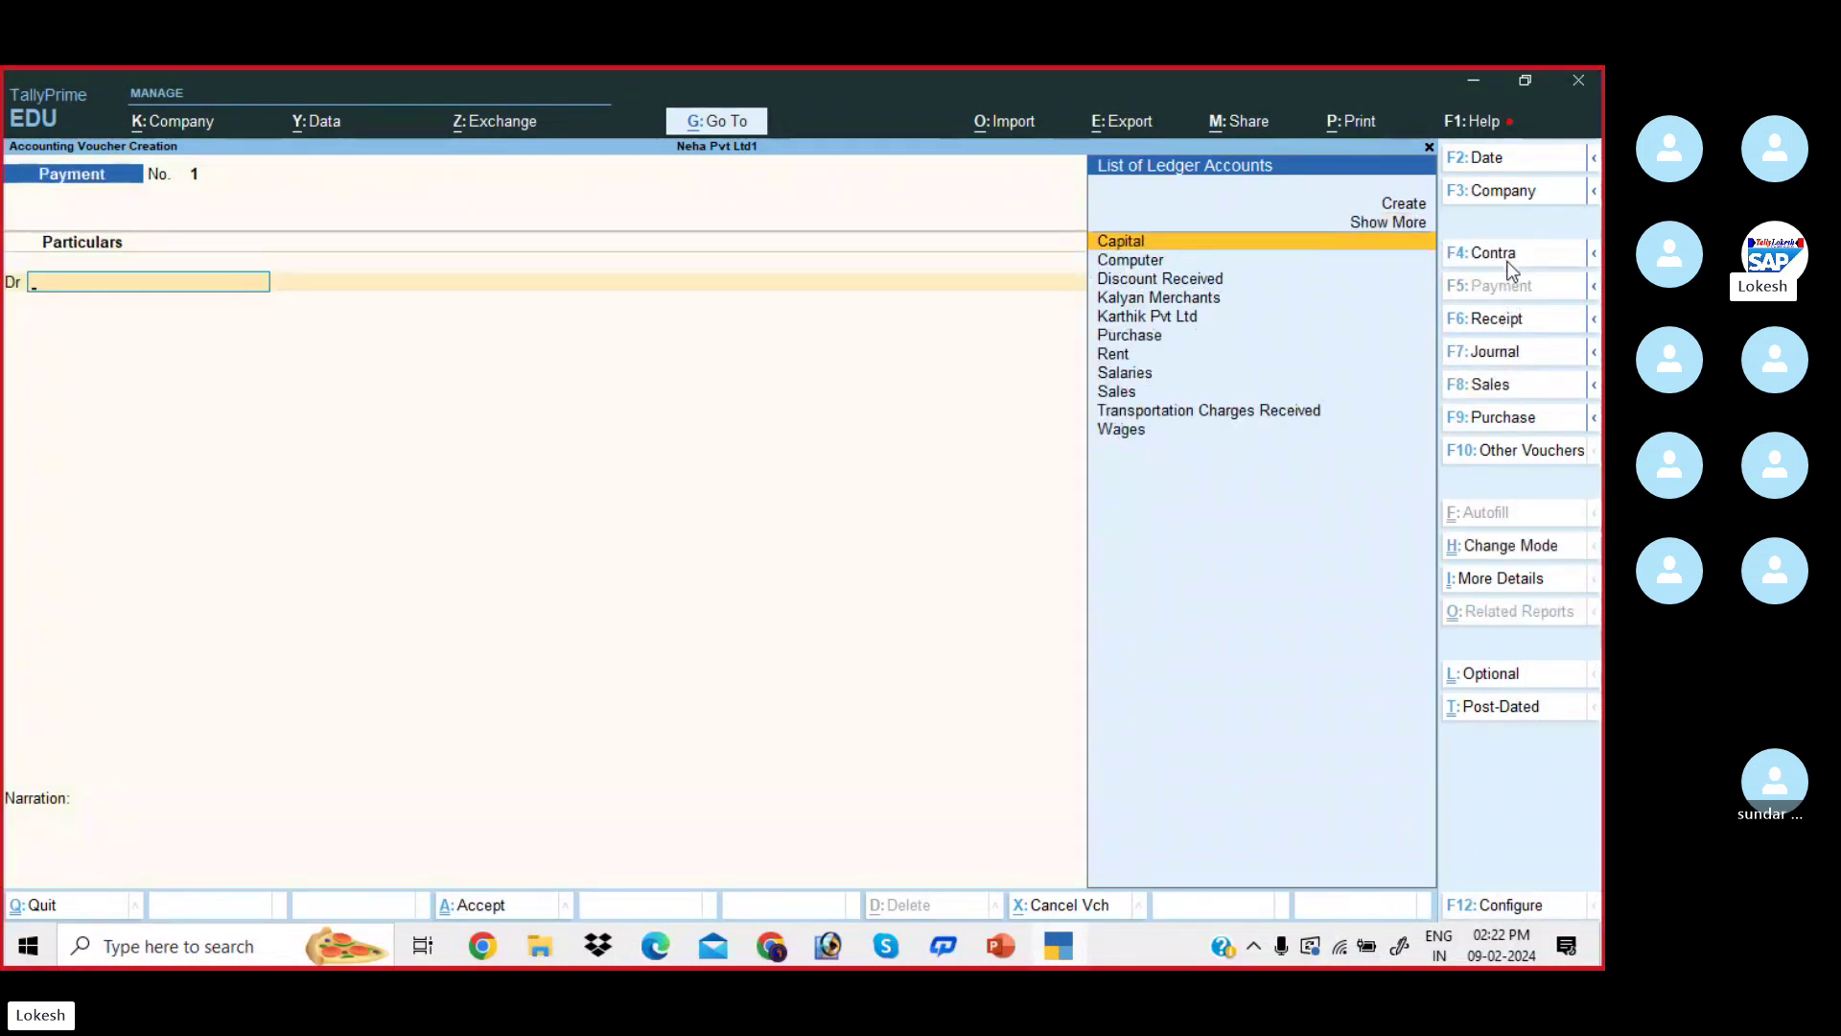
pyautogui.click(1508, 259)
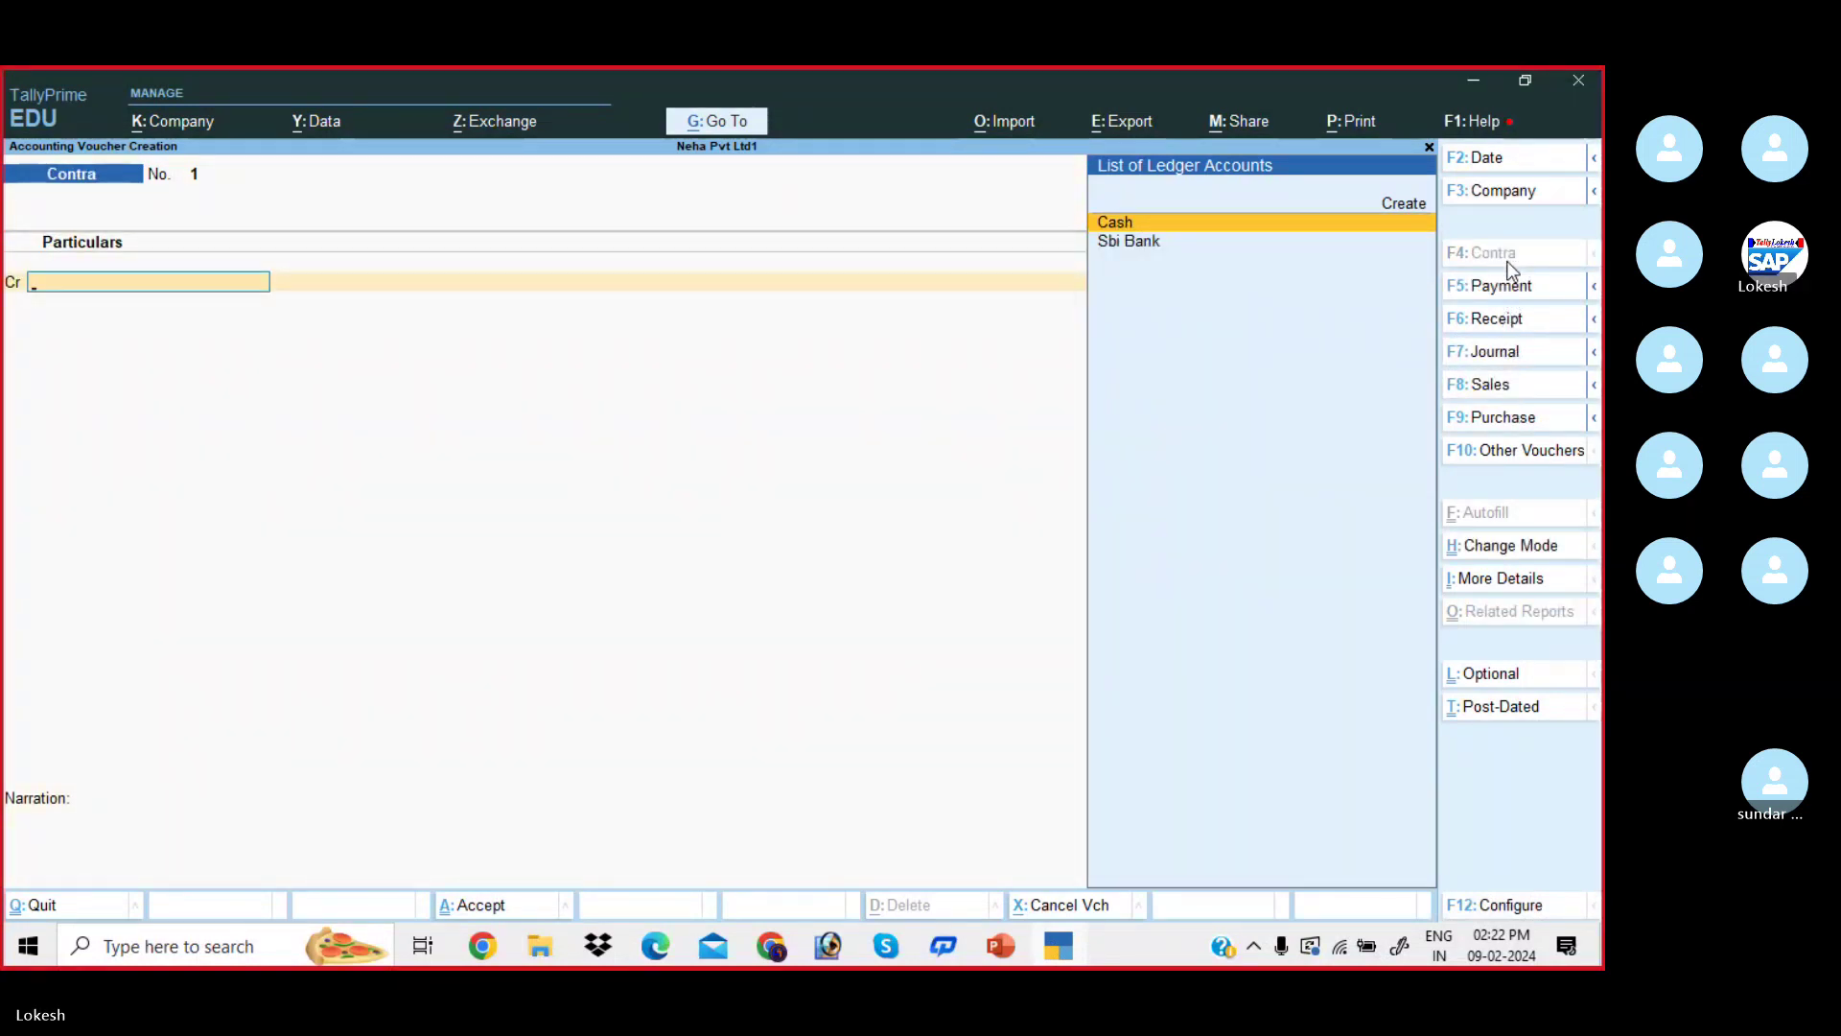
pyautogui.click(1505, 319)
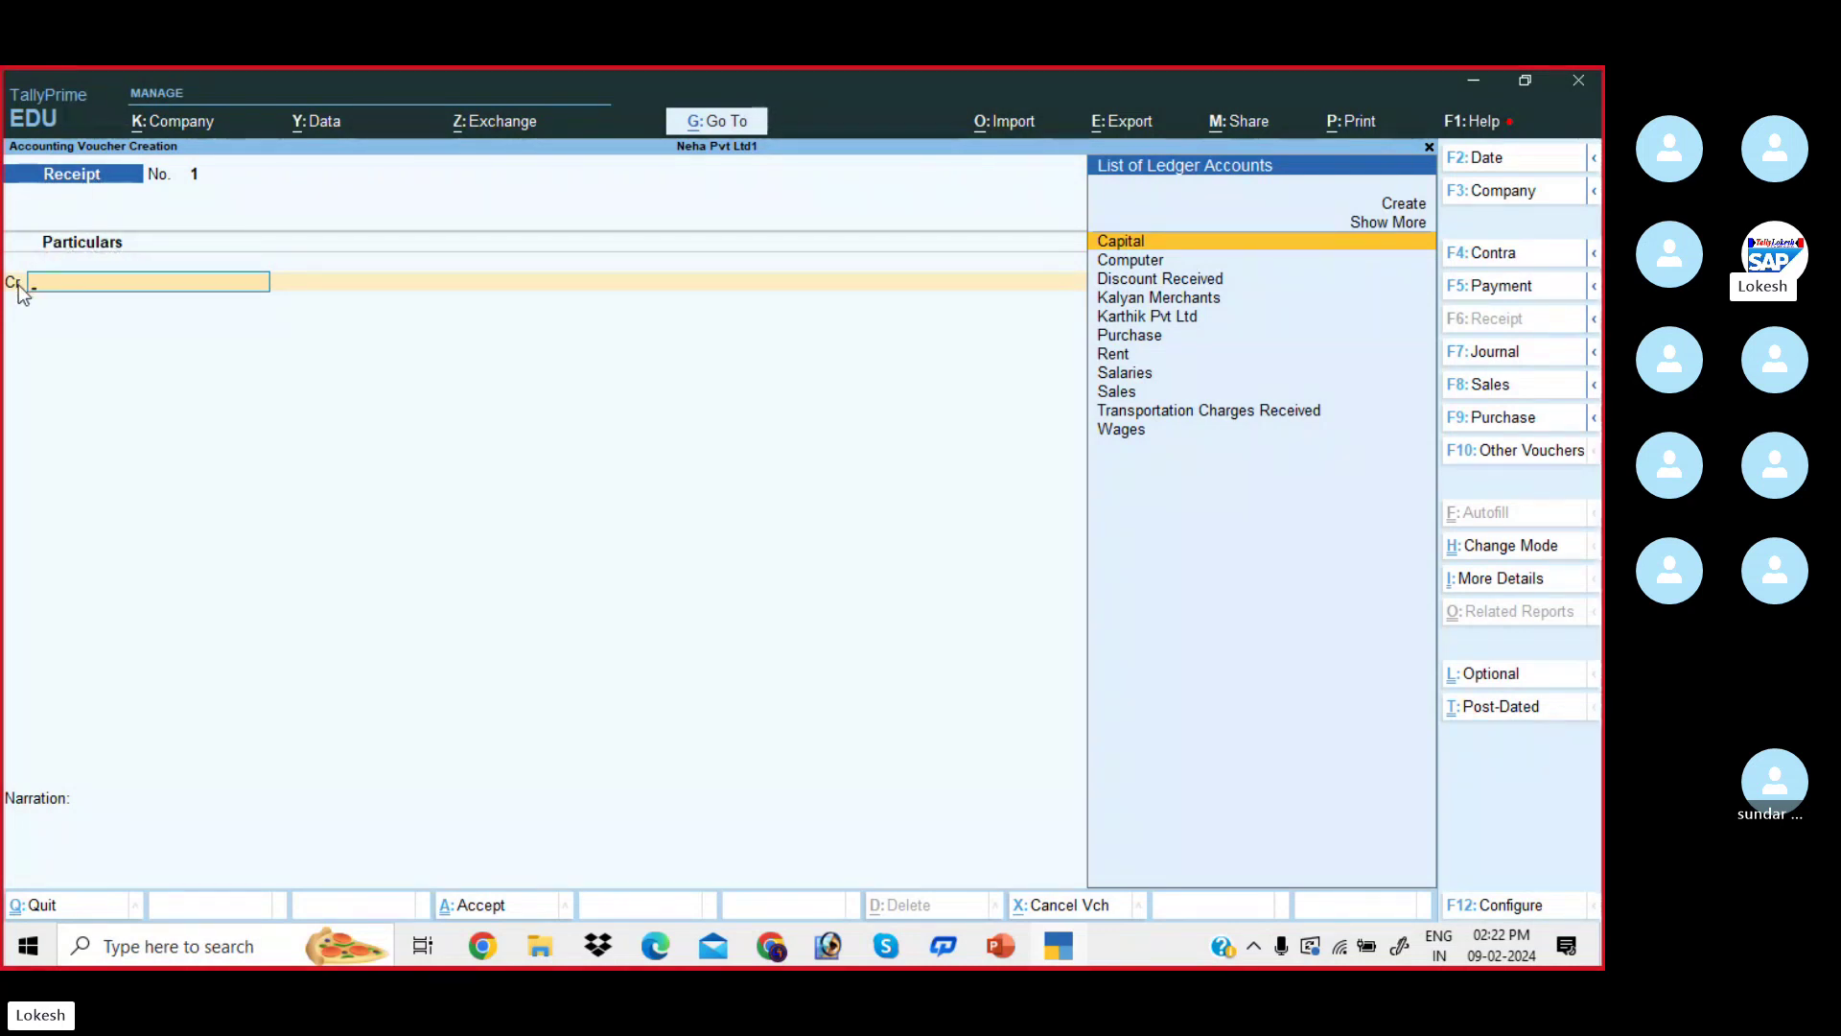
pyautogui.click(669, 949)
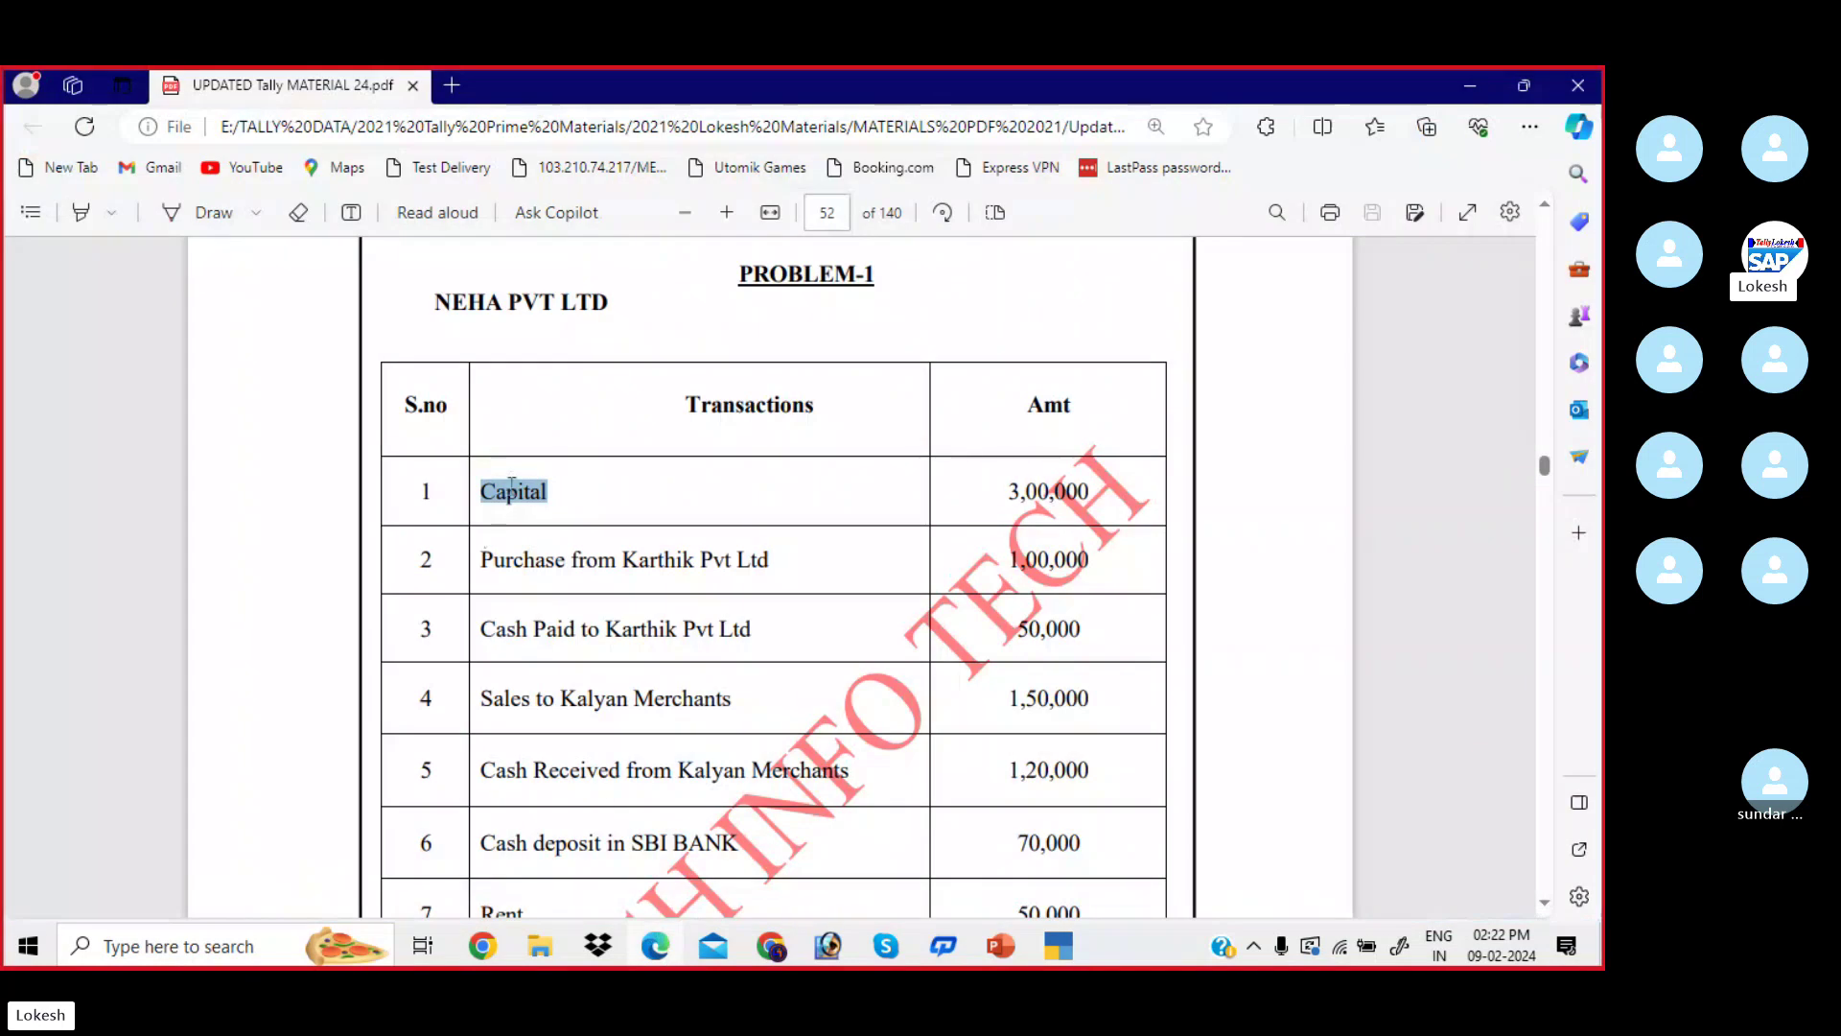
# - Reselect 'Capital' in the Problem-1 PDF table and return to the blank Receipt voucher
pyautogui.click(621, 491)
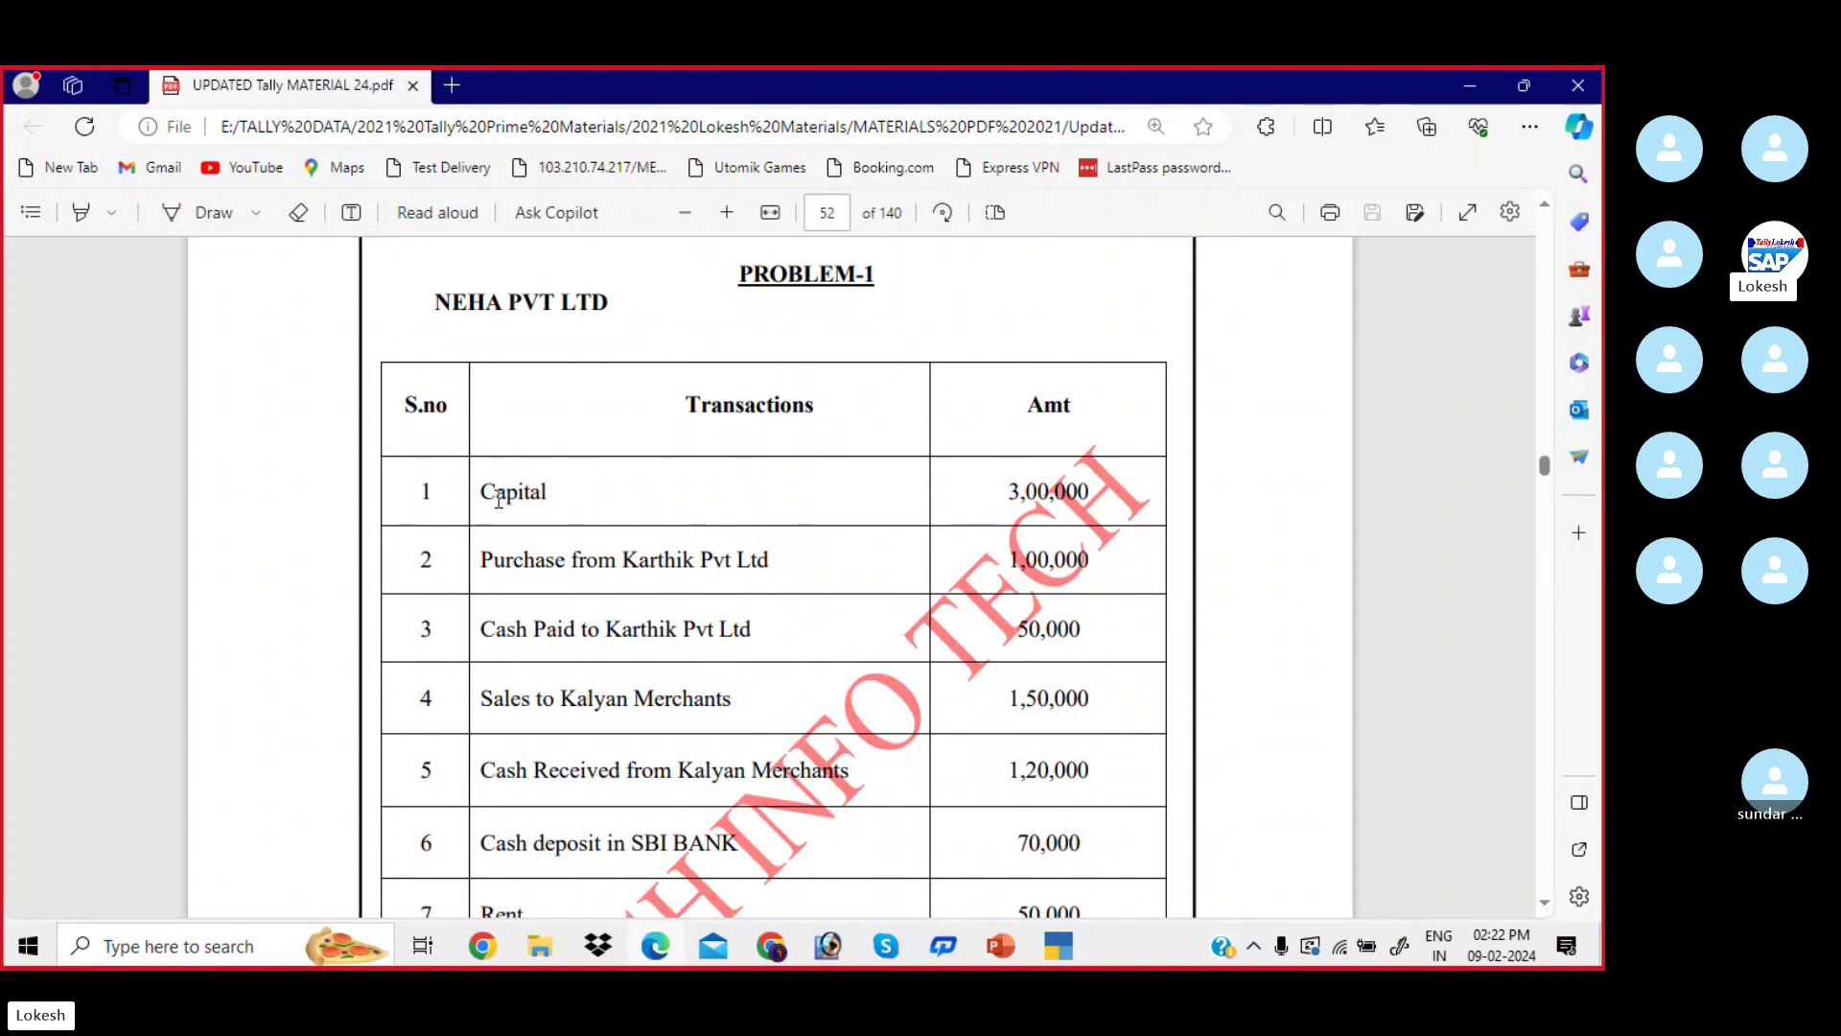
pyautogui.moveTo(490, 494); pyautogui.dragTo(563, 499)
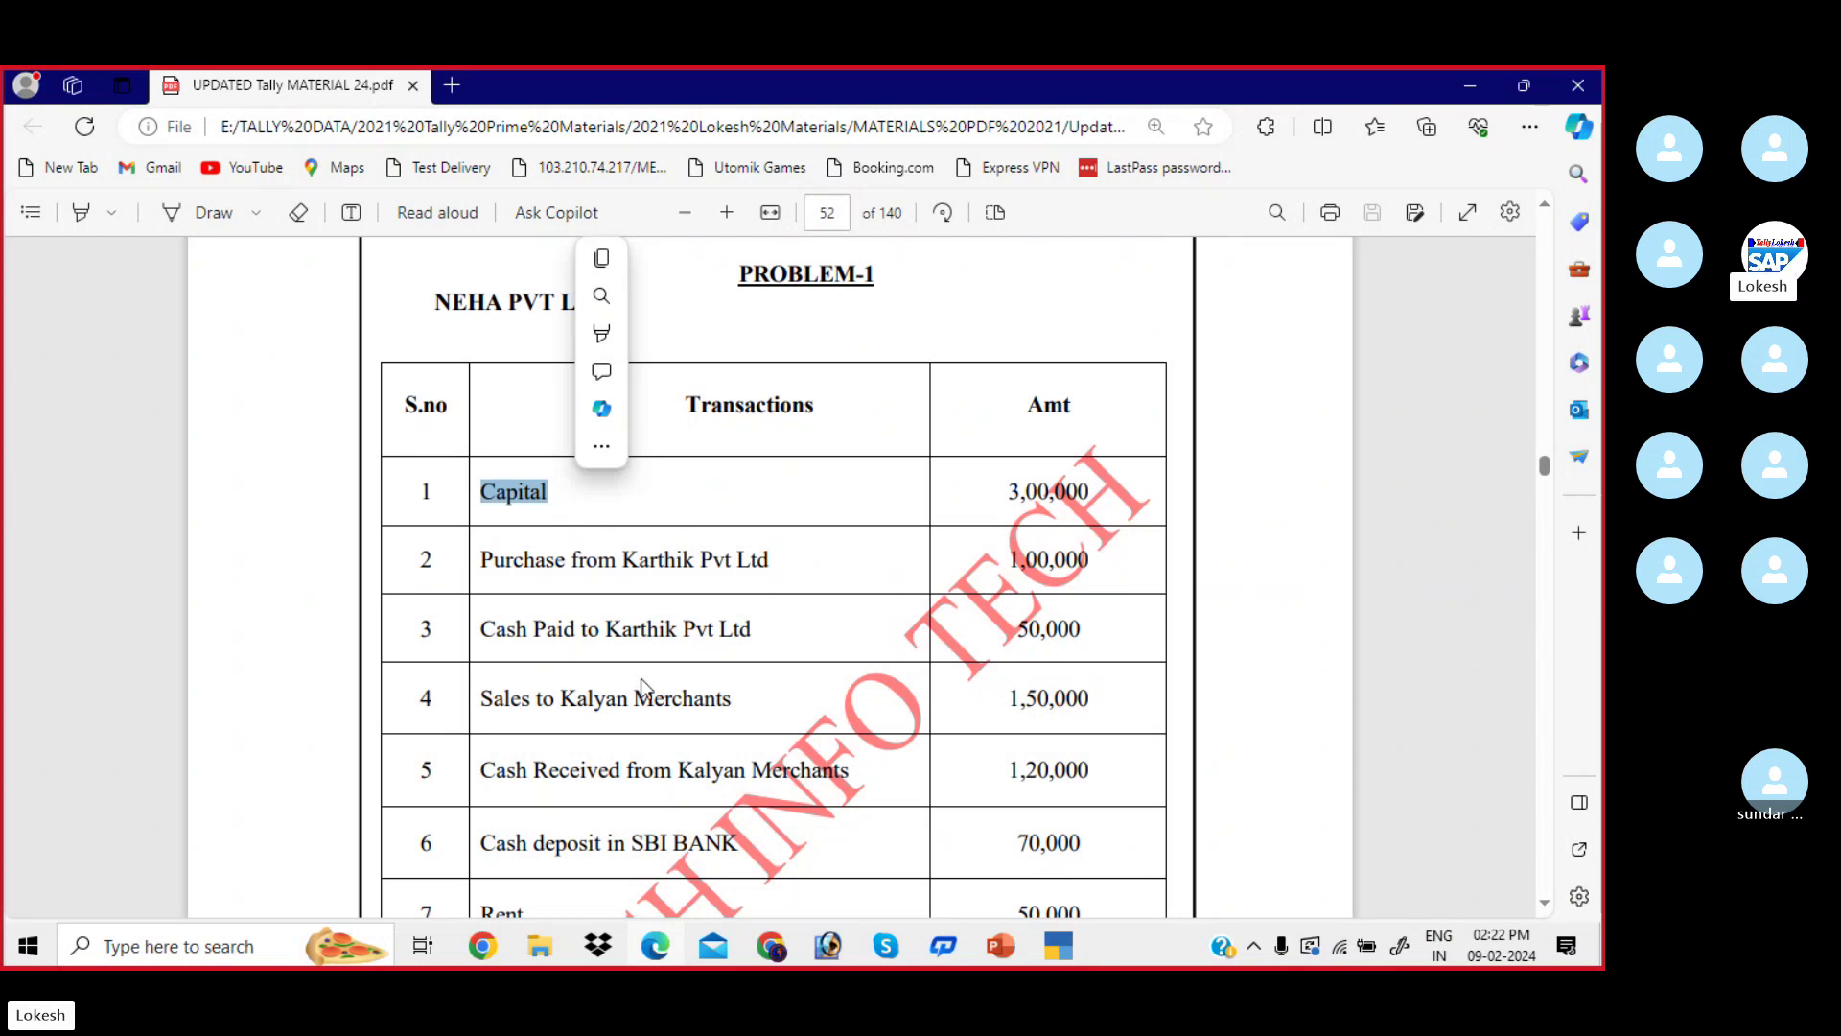
pyautogui.click(1077, 947)
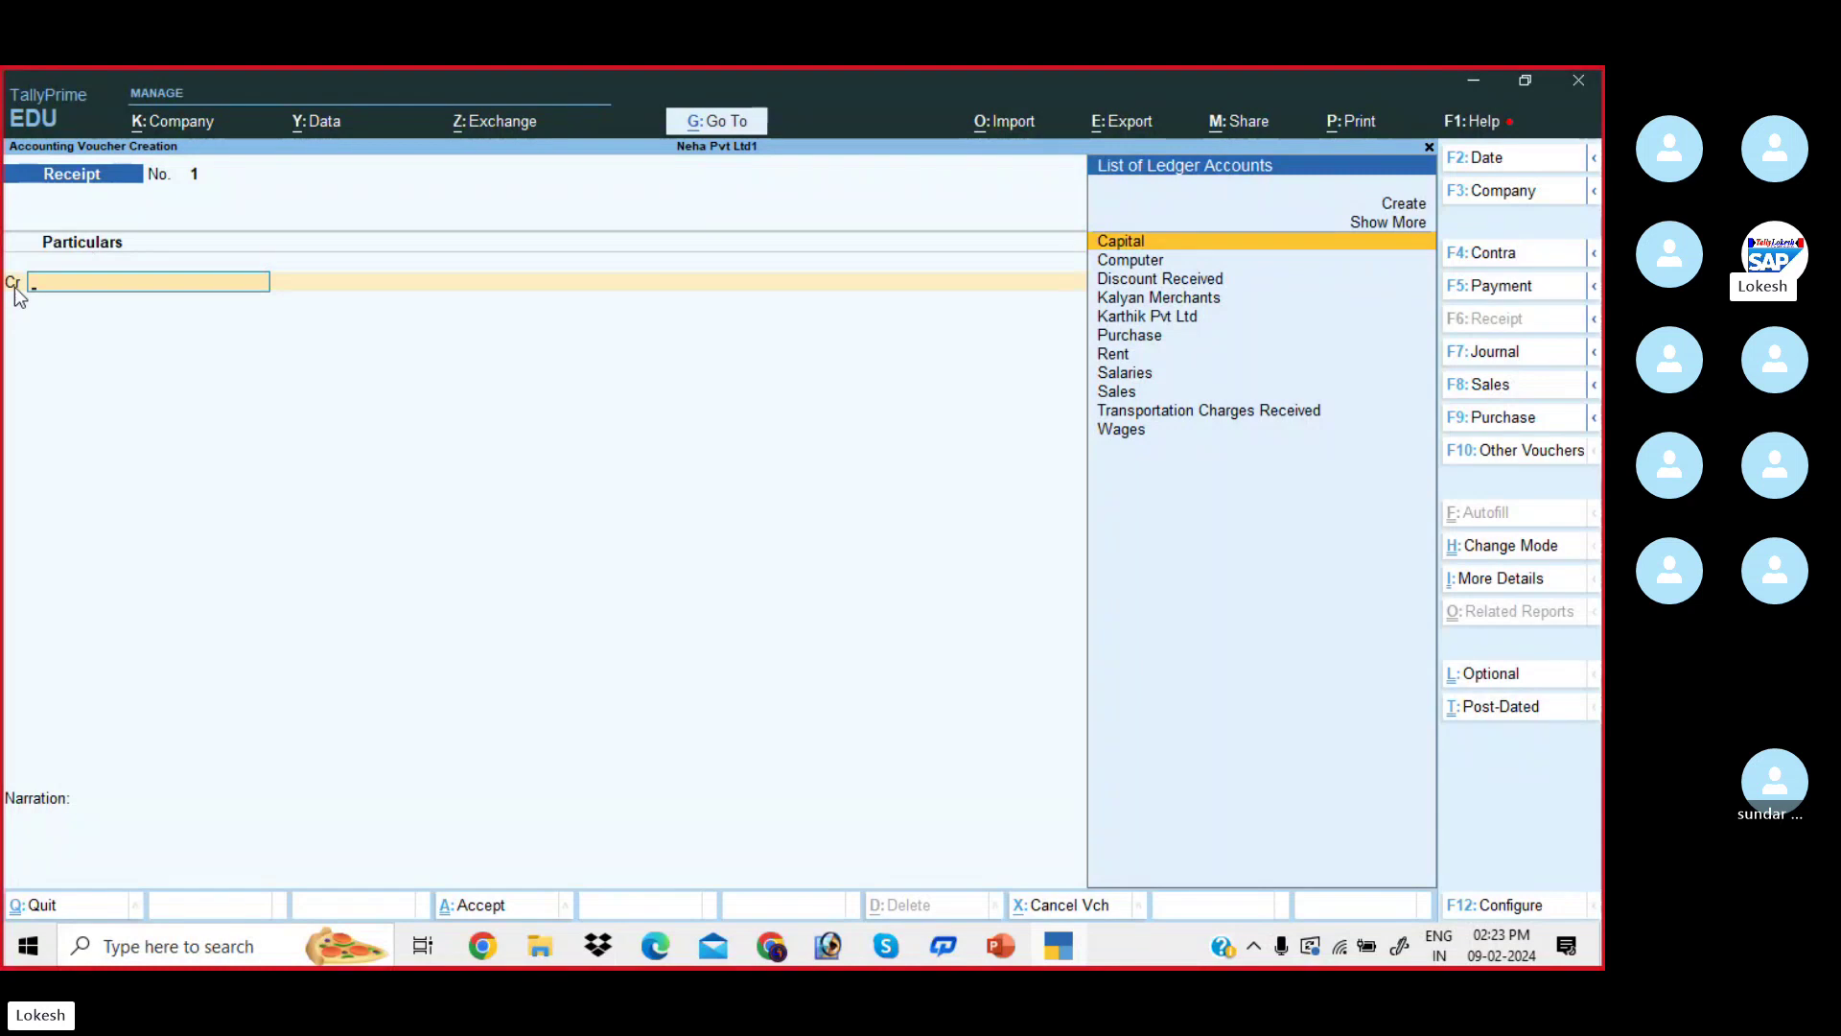
# - Record Receipt No. 1 crediting Capital and debiting Cash 3,00,000, and save it
pyautogui.click(1165, 245)
pyautogui.hotkey('alt', 'Tab')
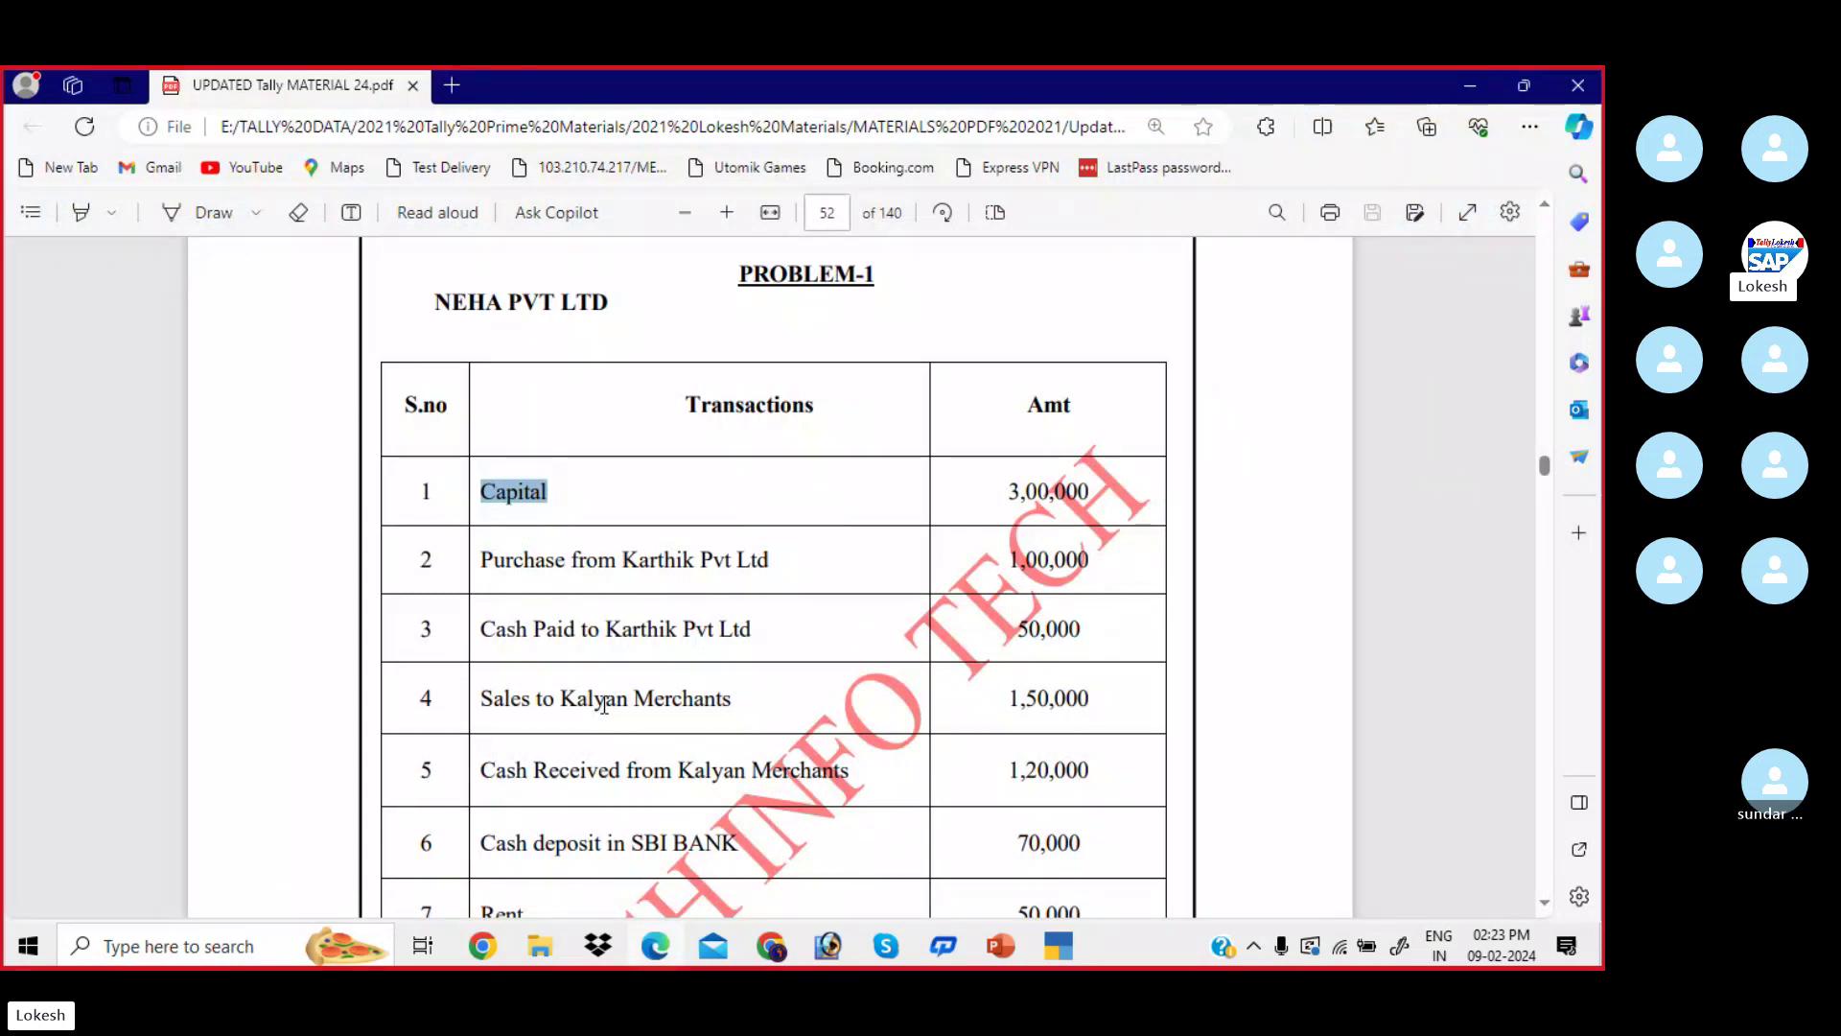
pyautogui.hotkey('alt', 'Tab')
pyautogui.write('3,00,000')
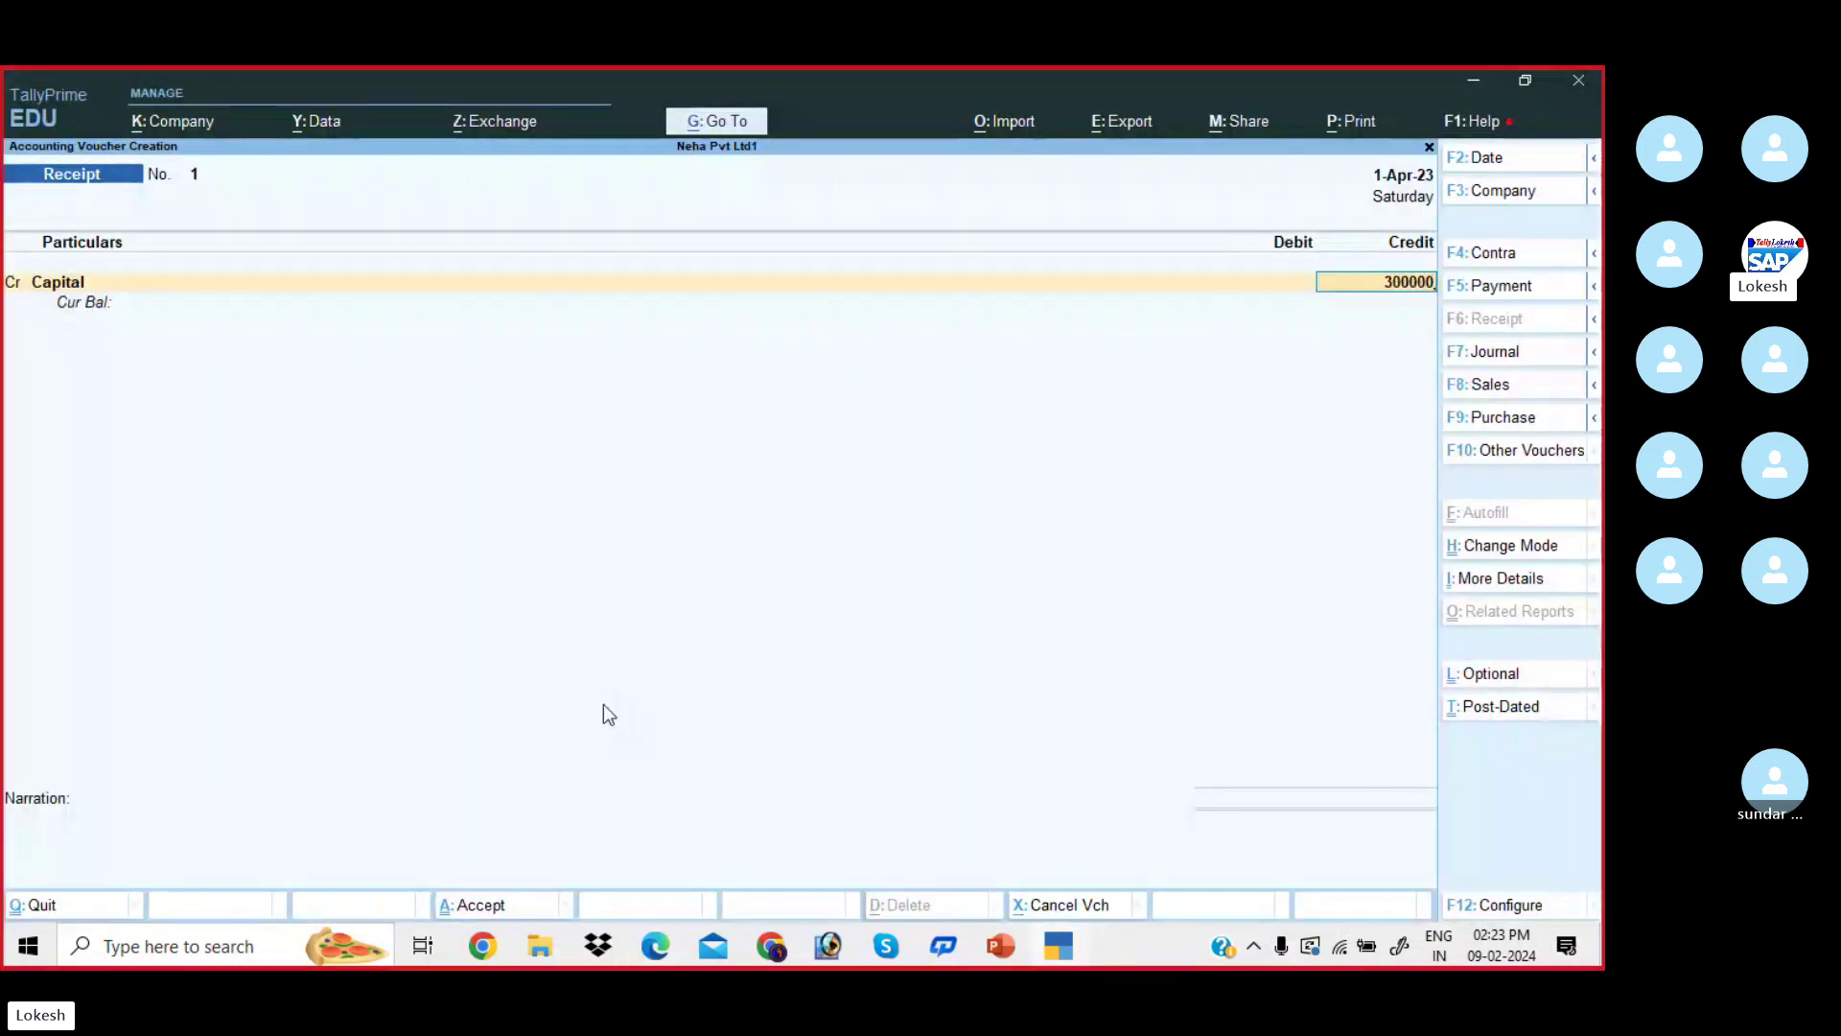
pyautogui.press('Return')
pyautogui.press('Return')
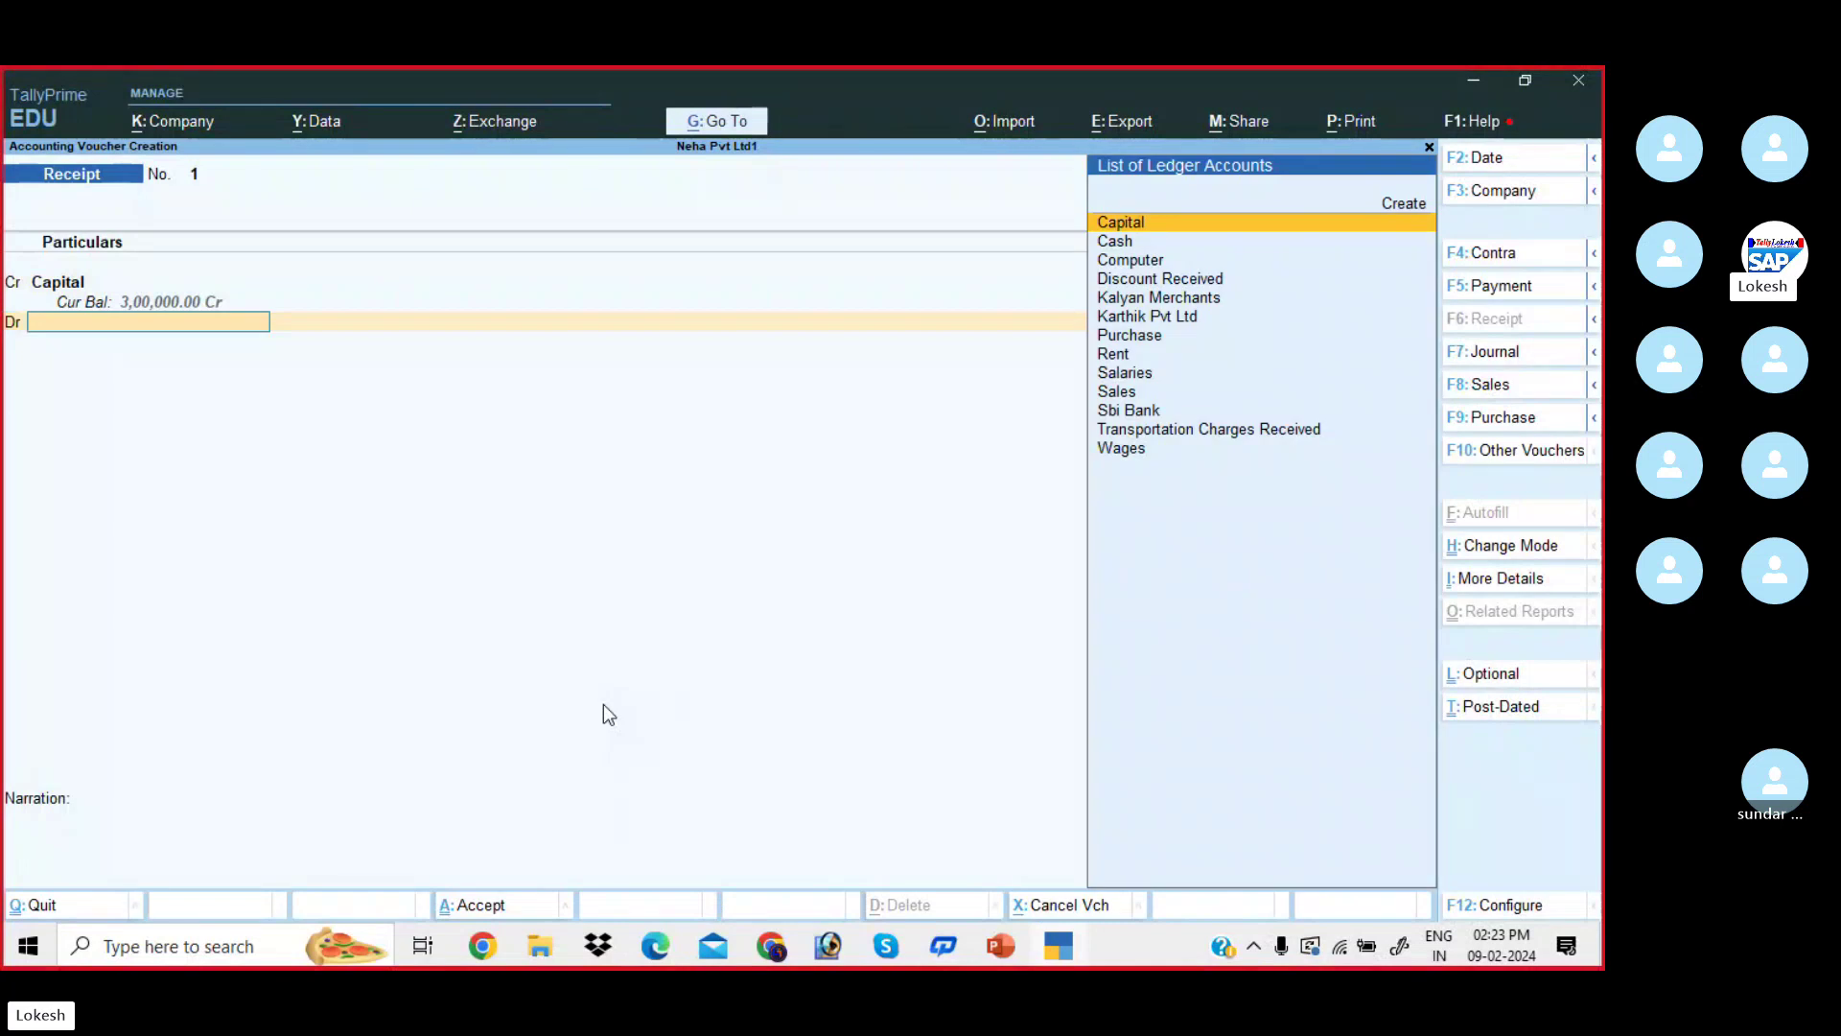
pyautogui.press('Down')
pyautogui.press('Return')
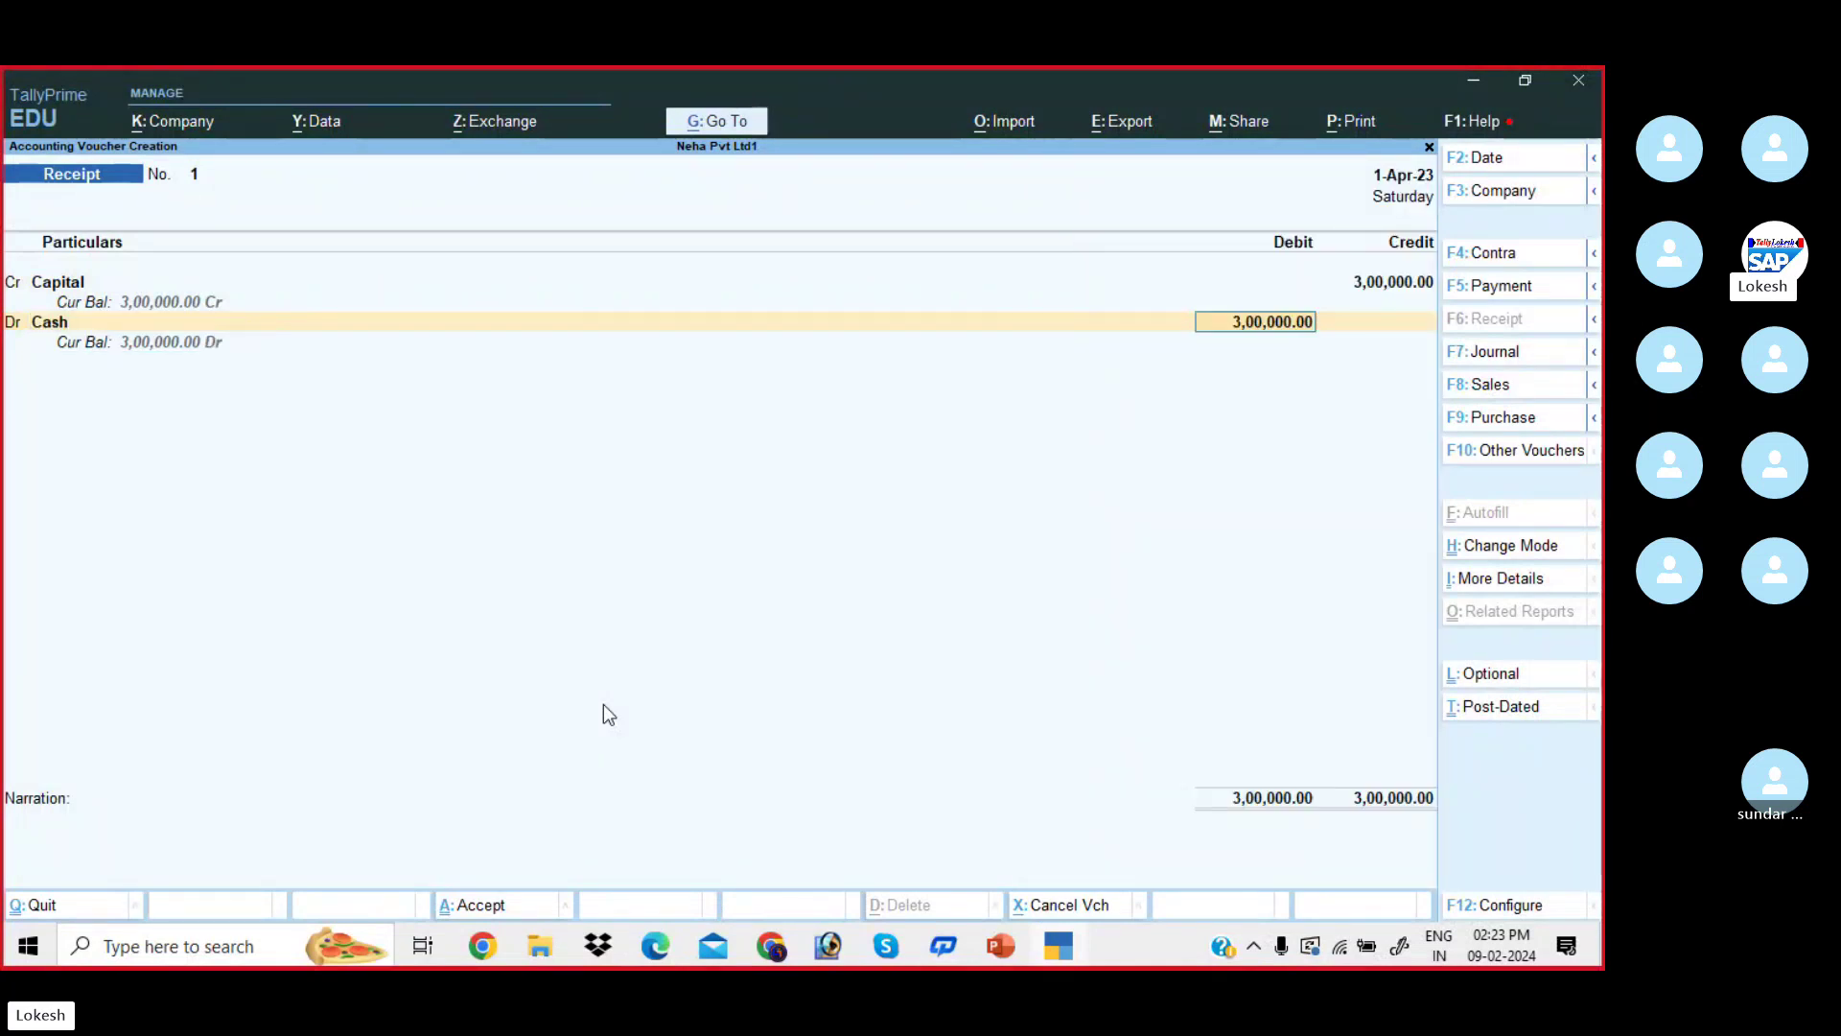
pyautogui.press('Return')
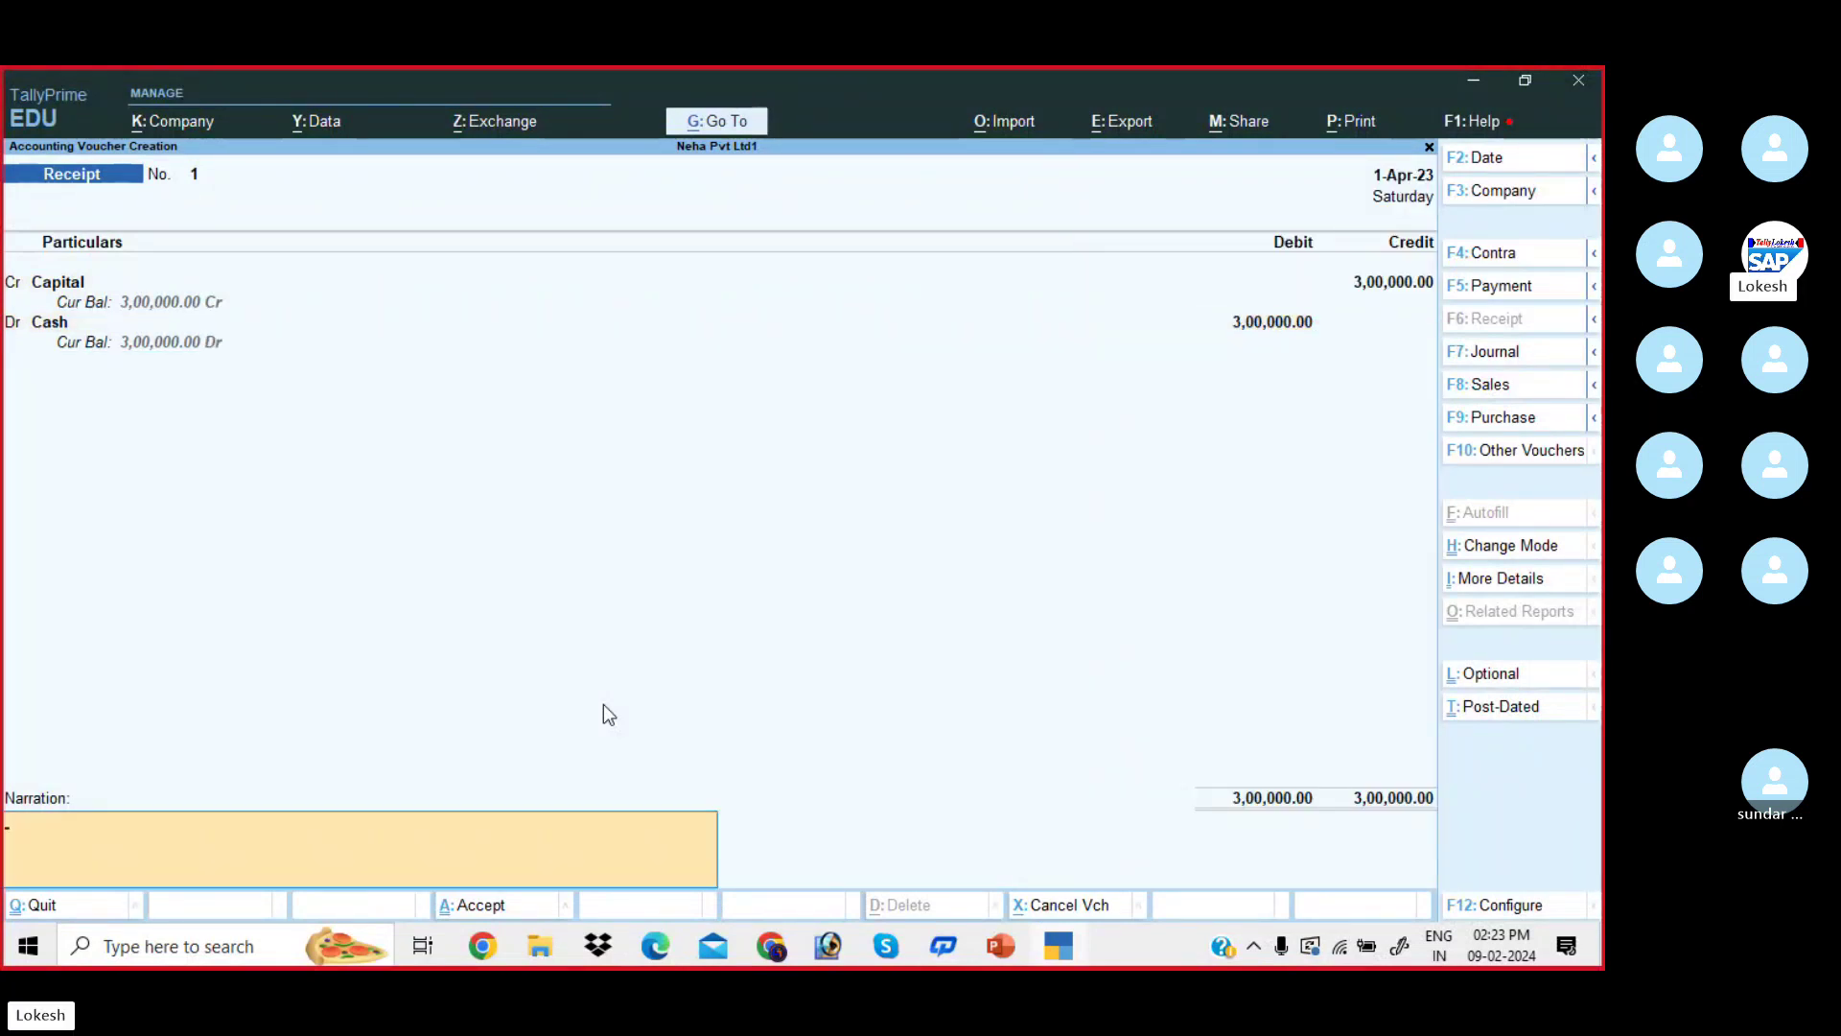
pyautogui.press('Return')
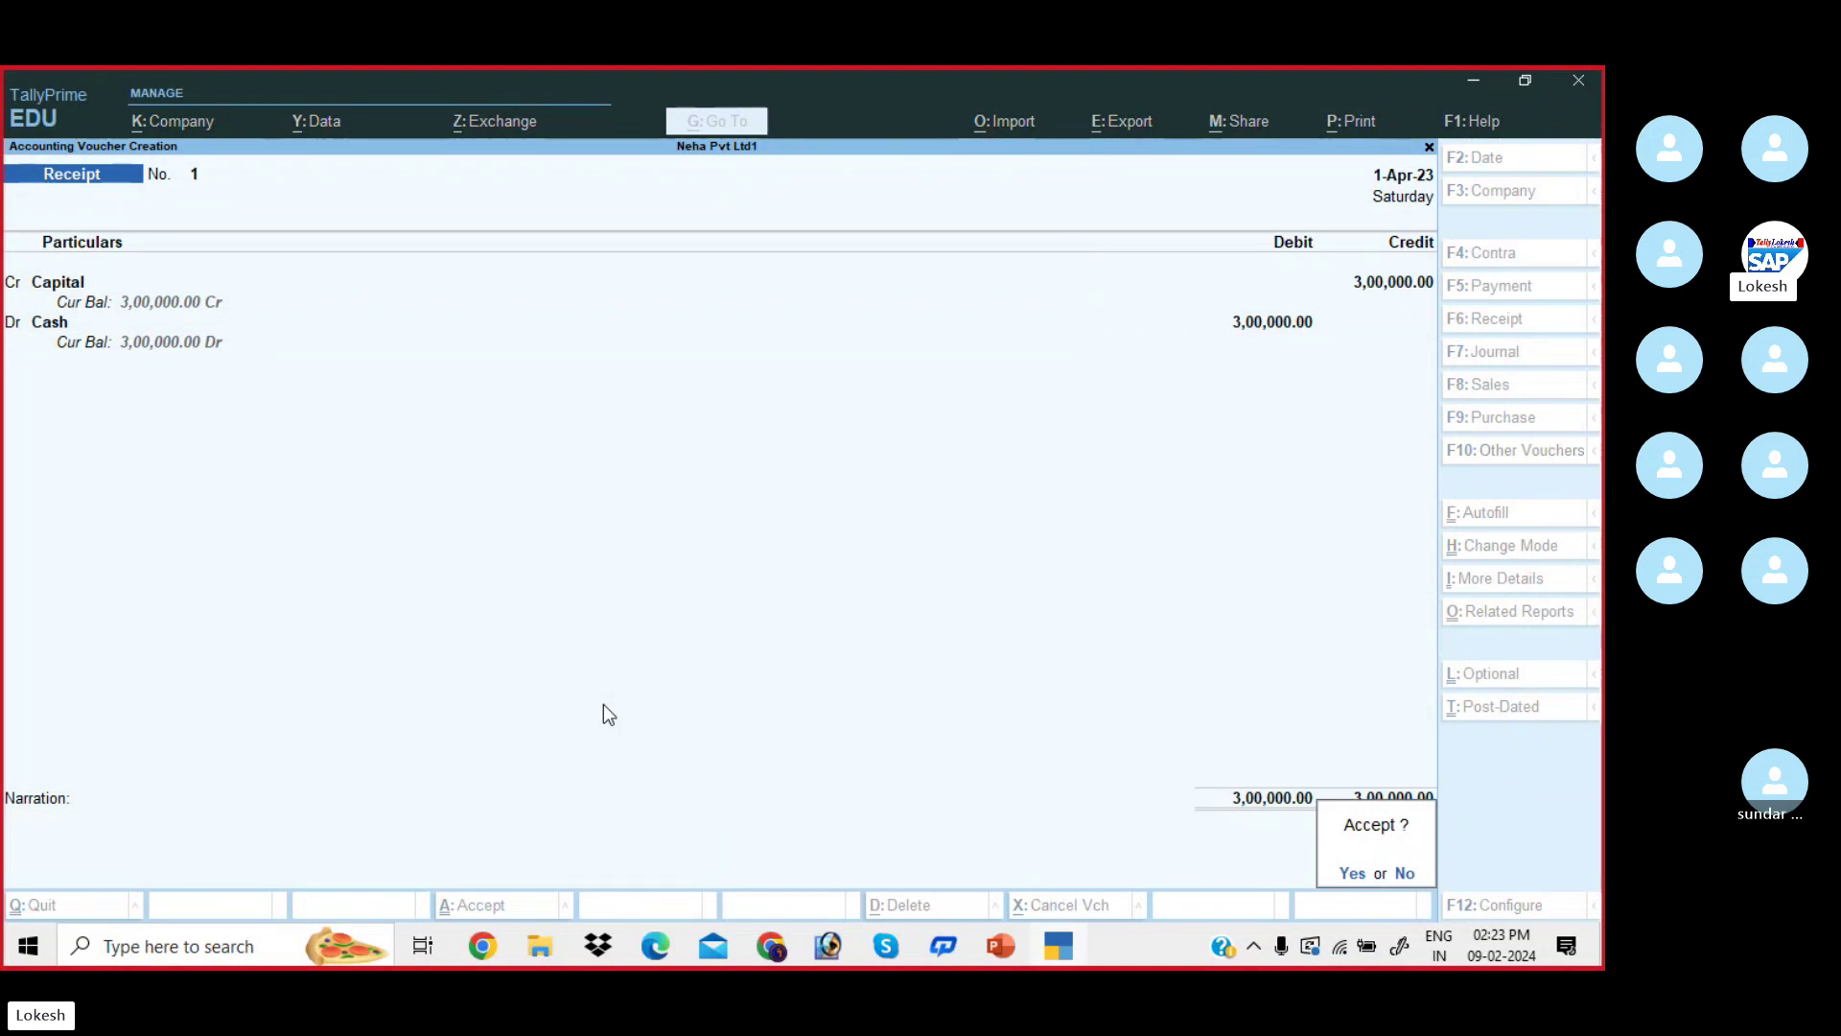
pyautogui.press('Return')
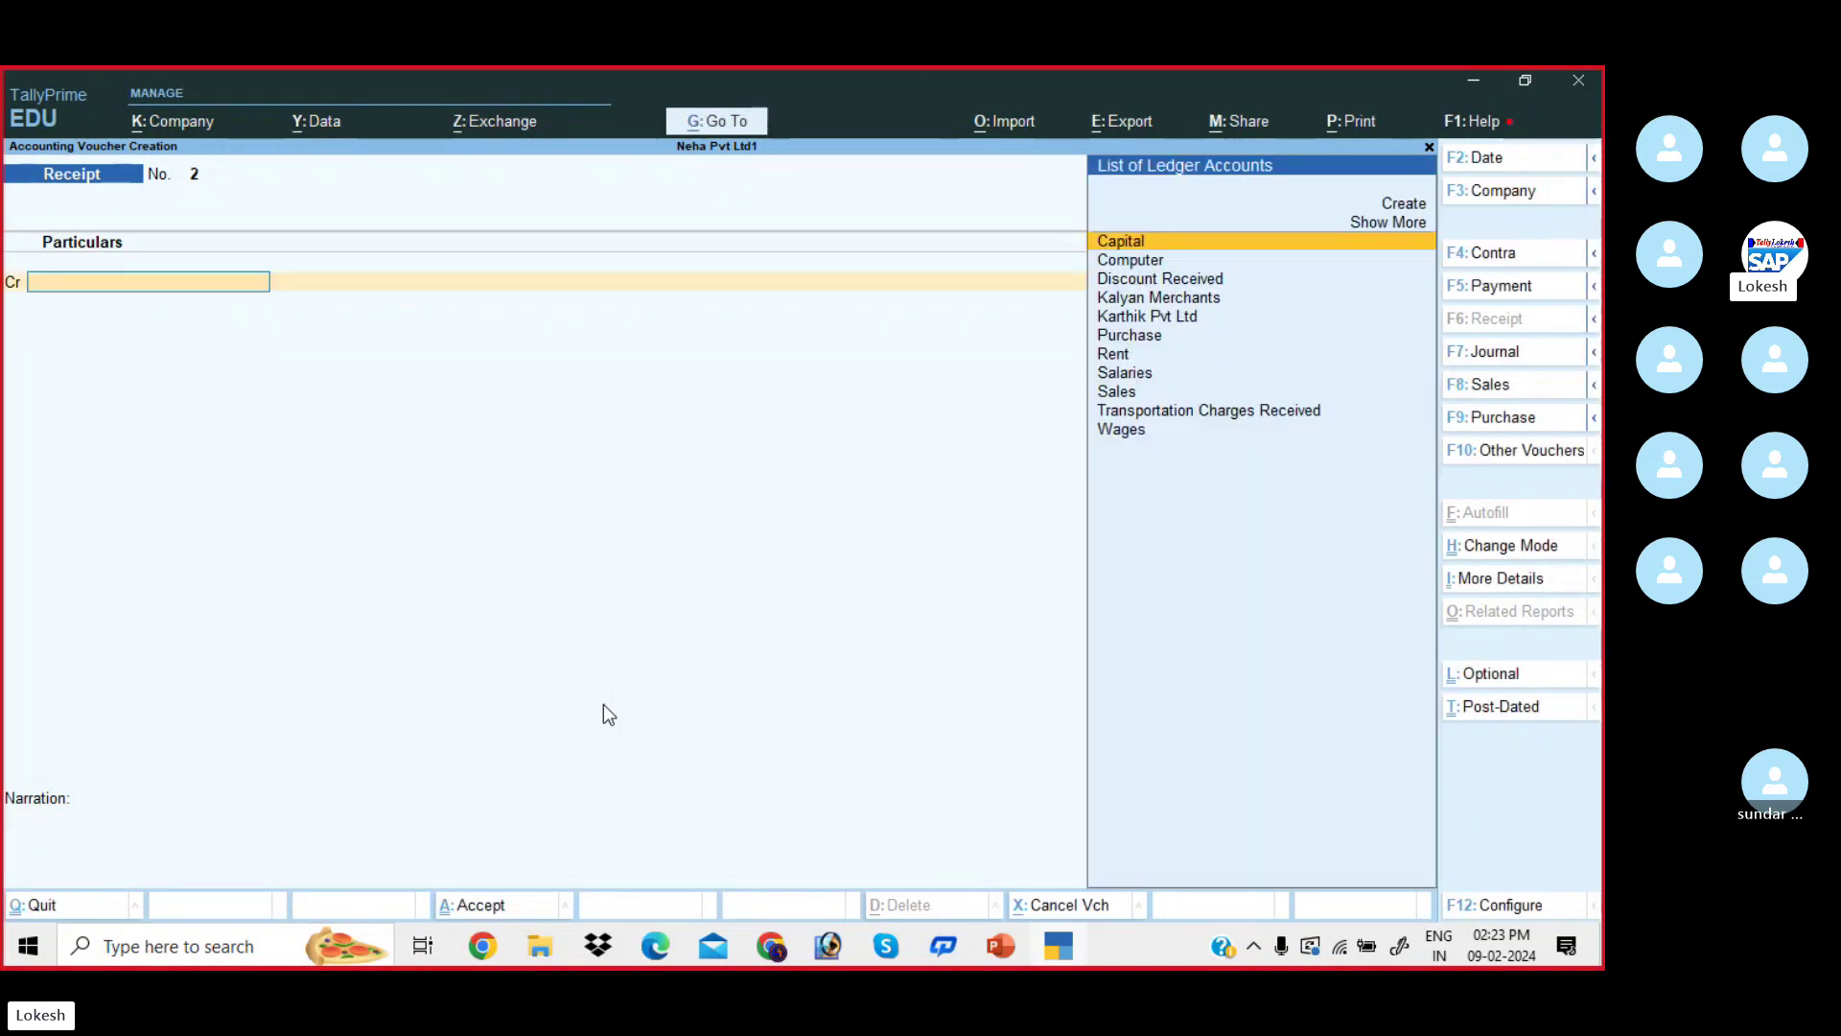
pyautogui.hotkey('alt', 'Tab')
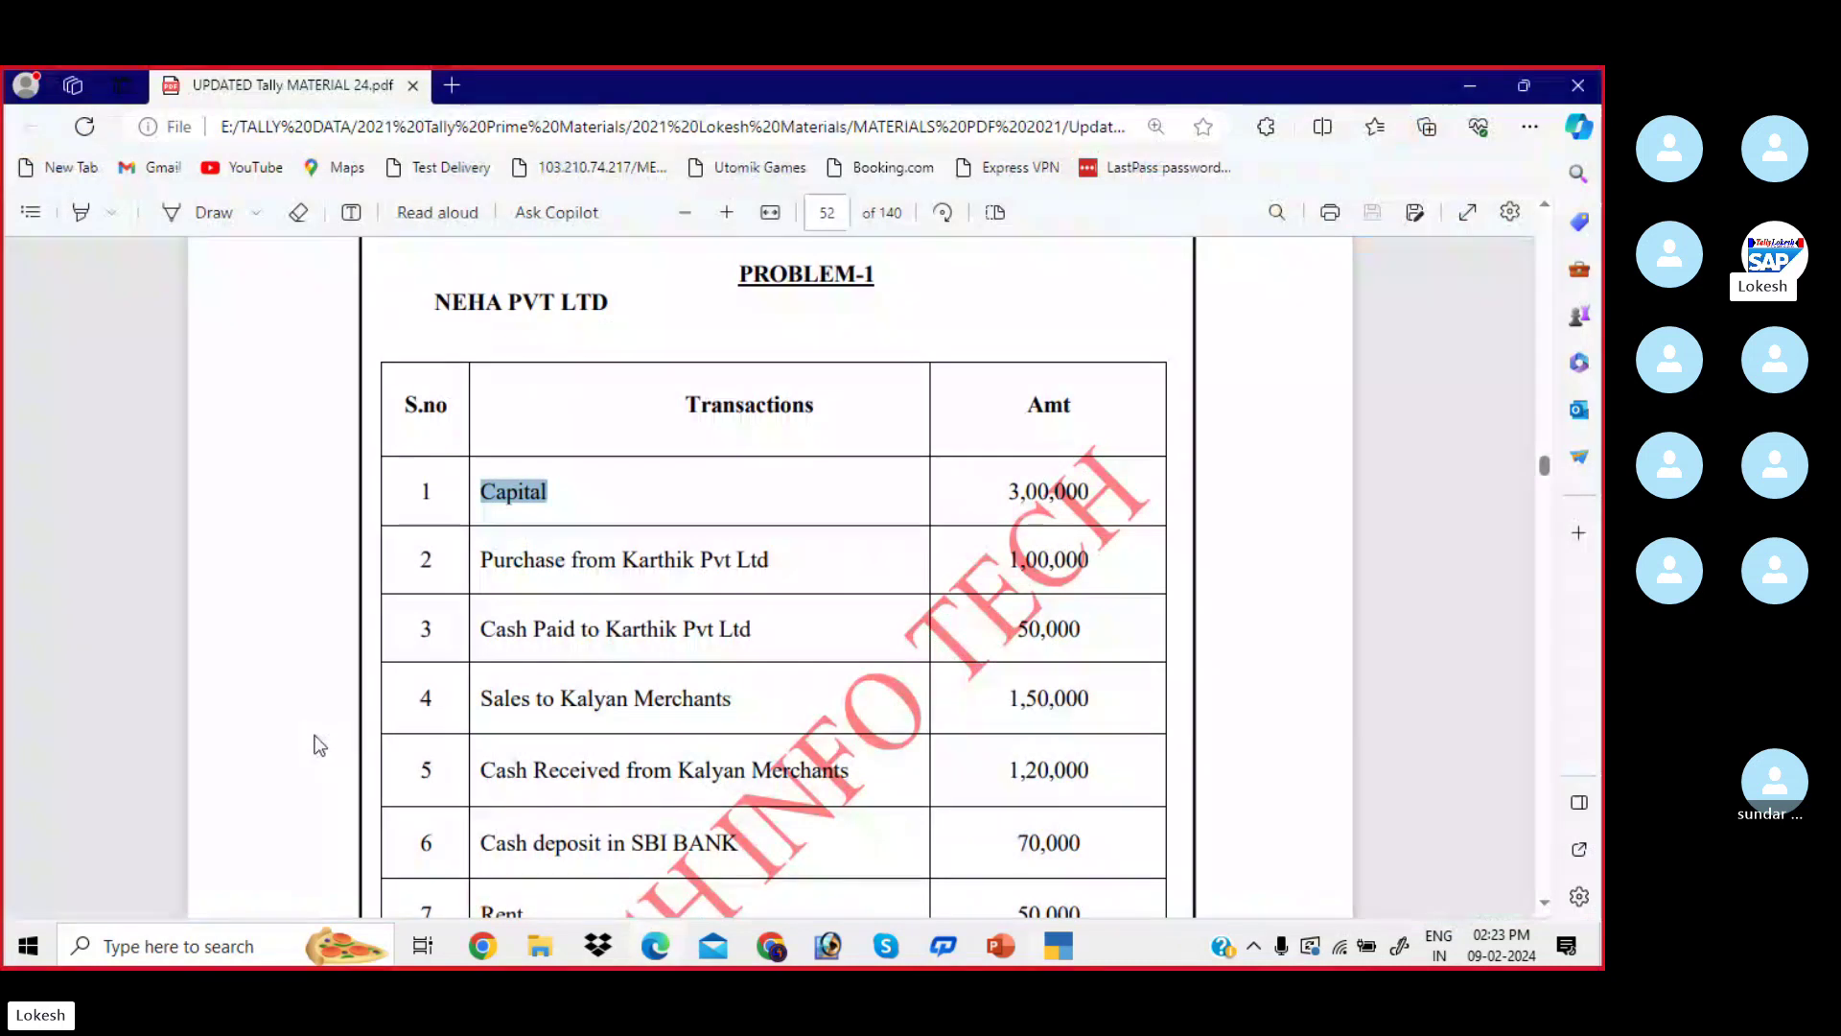
# - Scroll and enlarge the PDF table, then return to the Receipt No. 2 entry screen
pyautogui.scroll(-2, 531, 506)
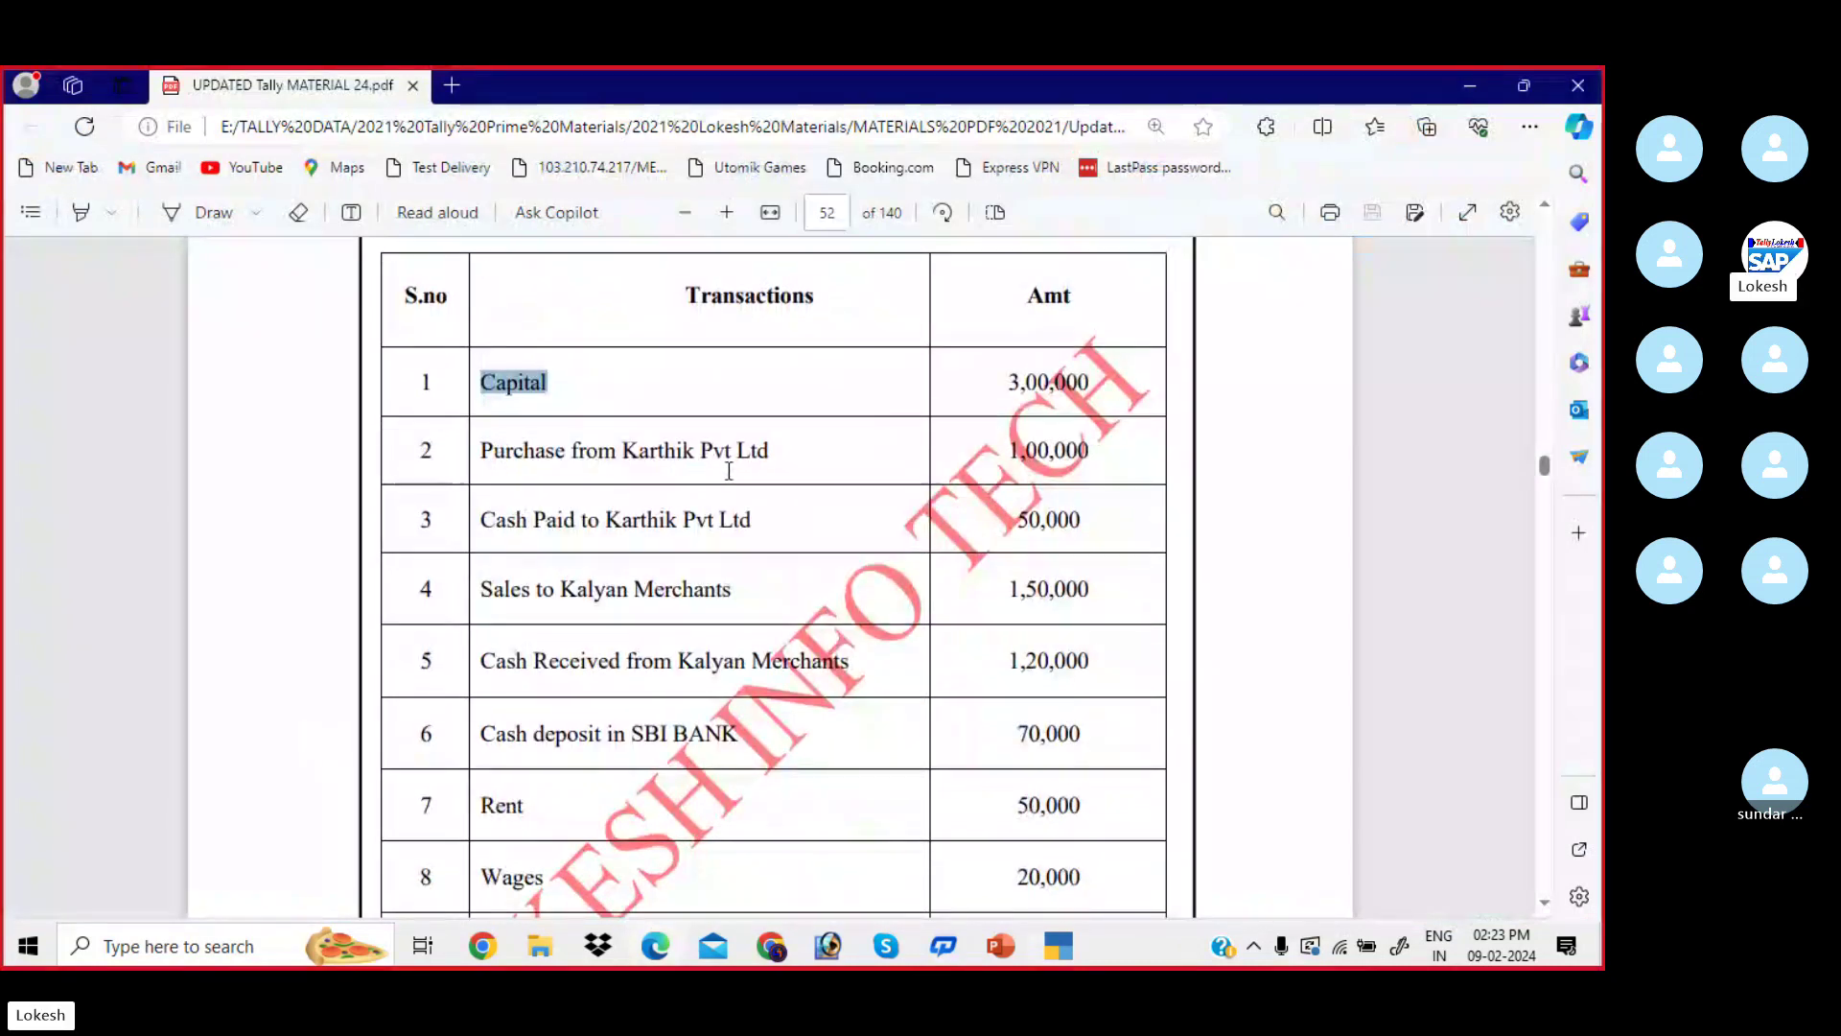
pyautogui.click(727, 212)
pyautogui.click(727, 212)
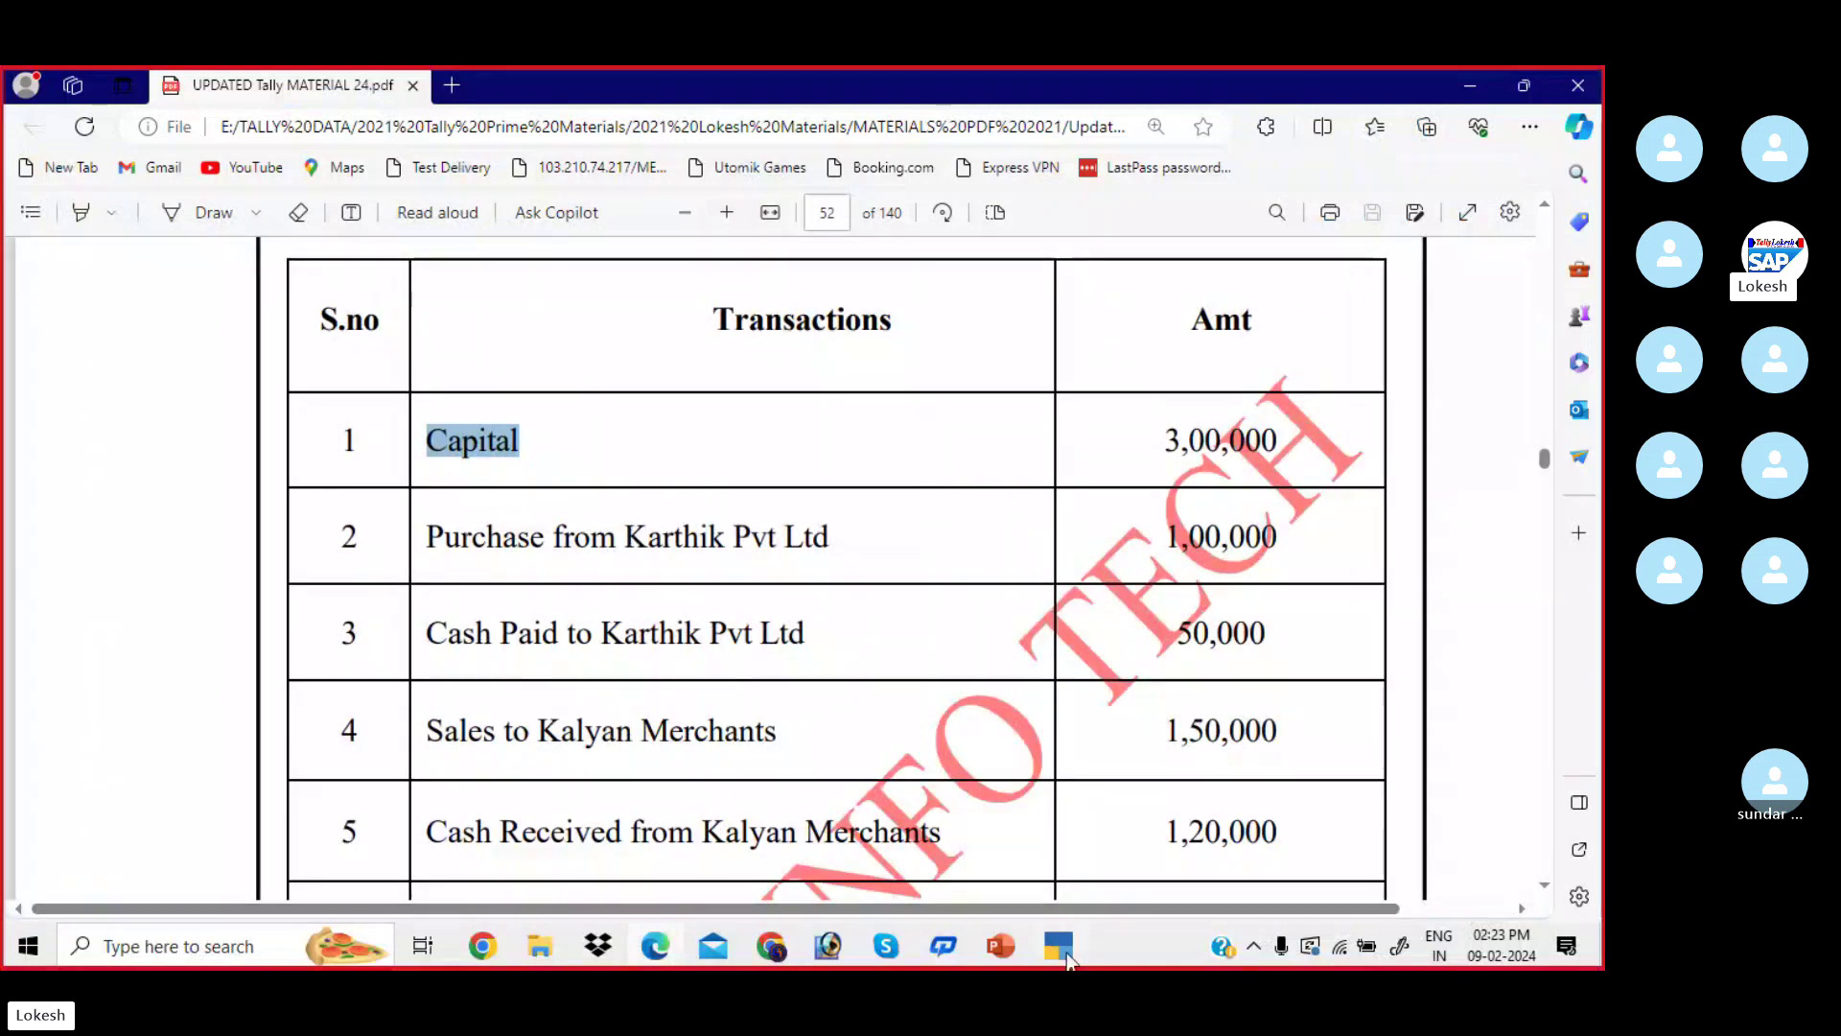
pyautogui.hotkey('alt', 'Tab')
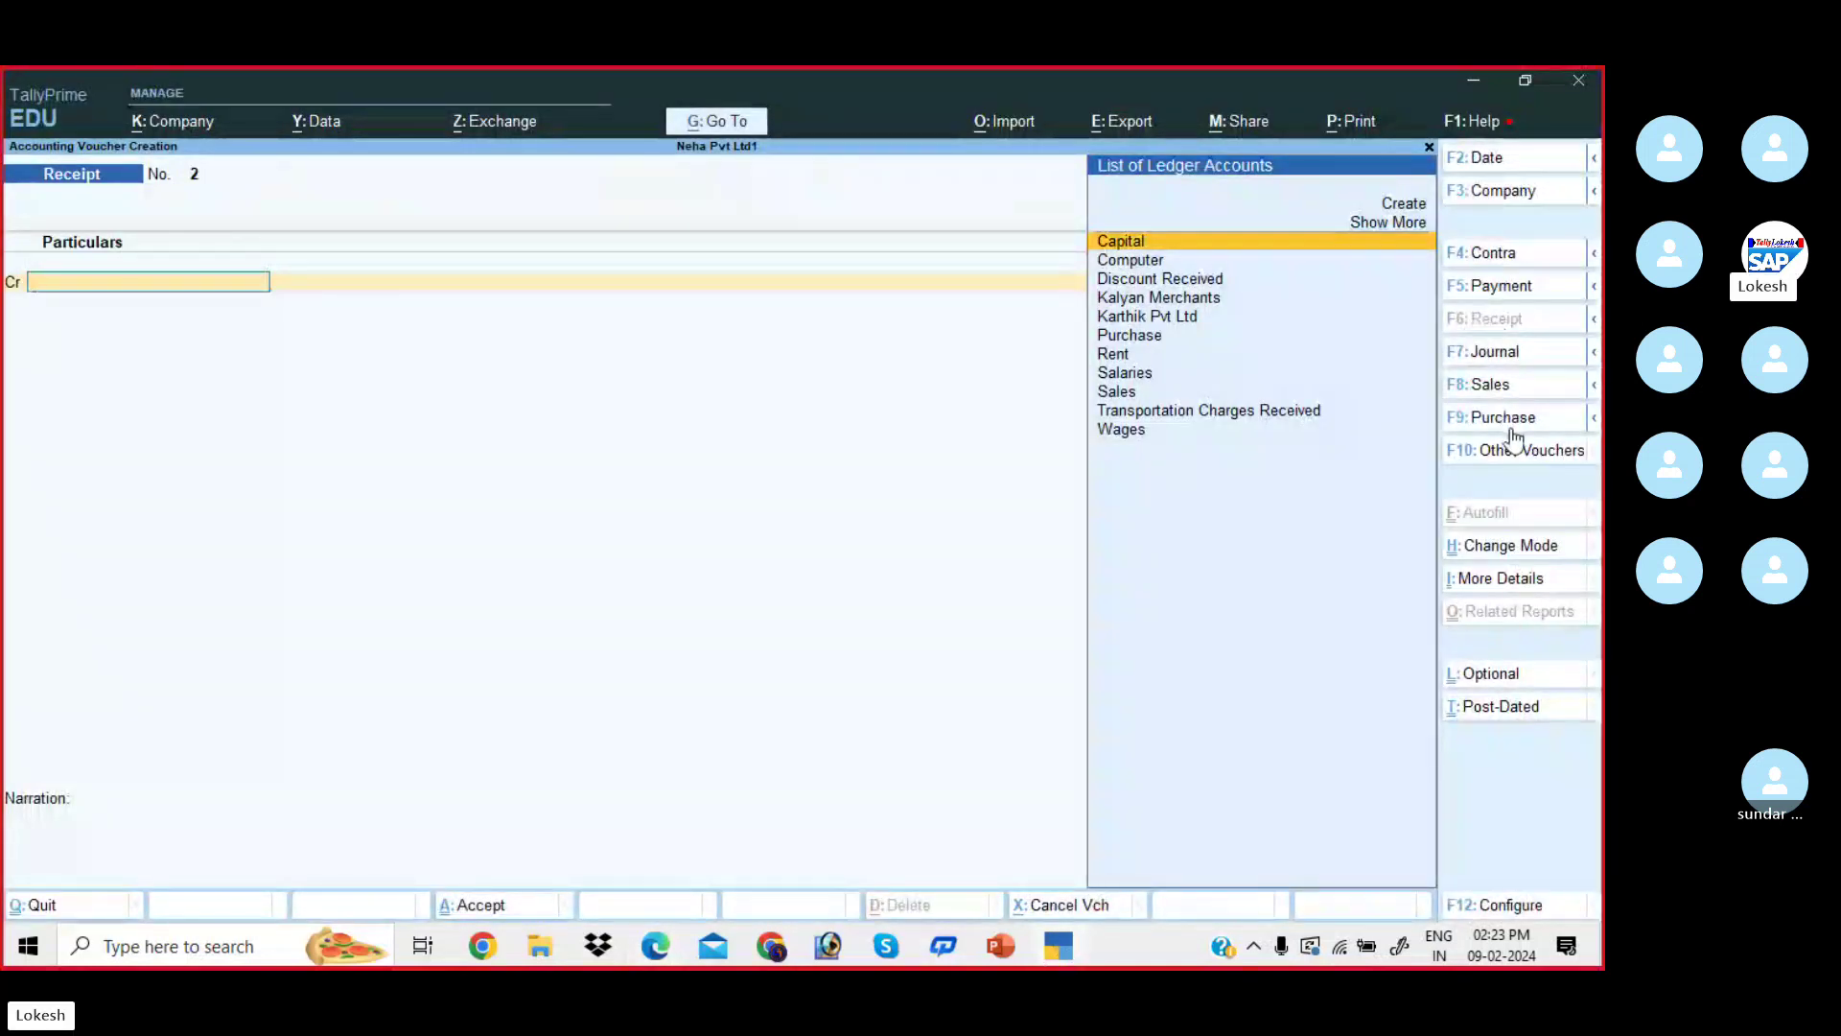
# - Start Purchase voucher No. 1 in As Voucher mode, skipping the supplier invoice number
pyautogui.click(1506, 422)
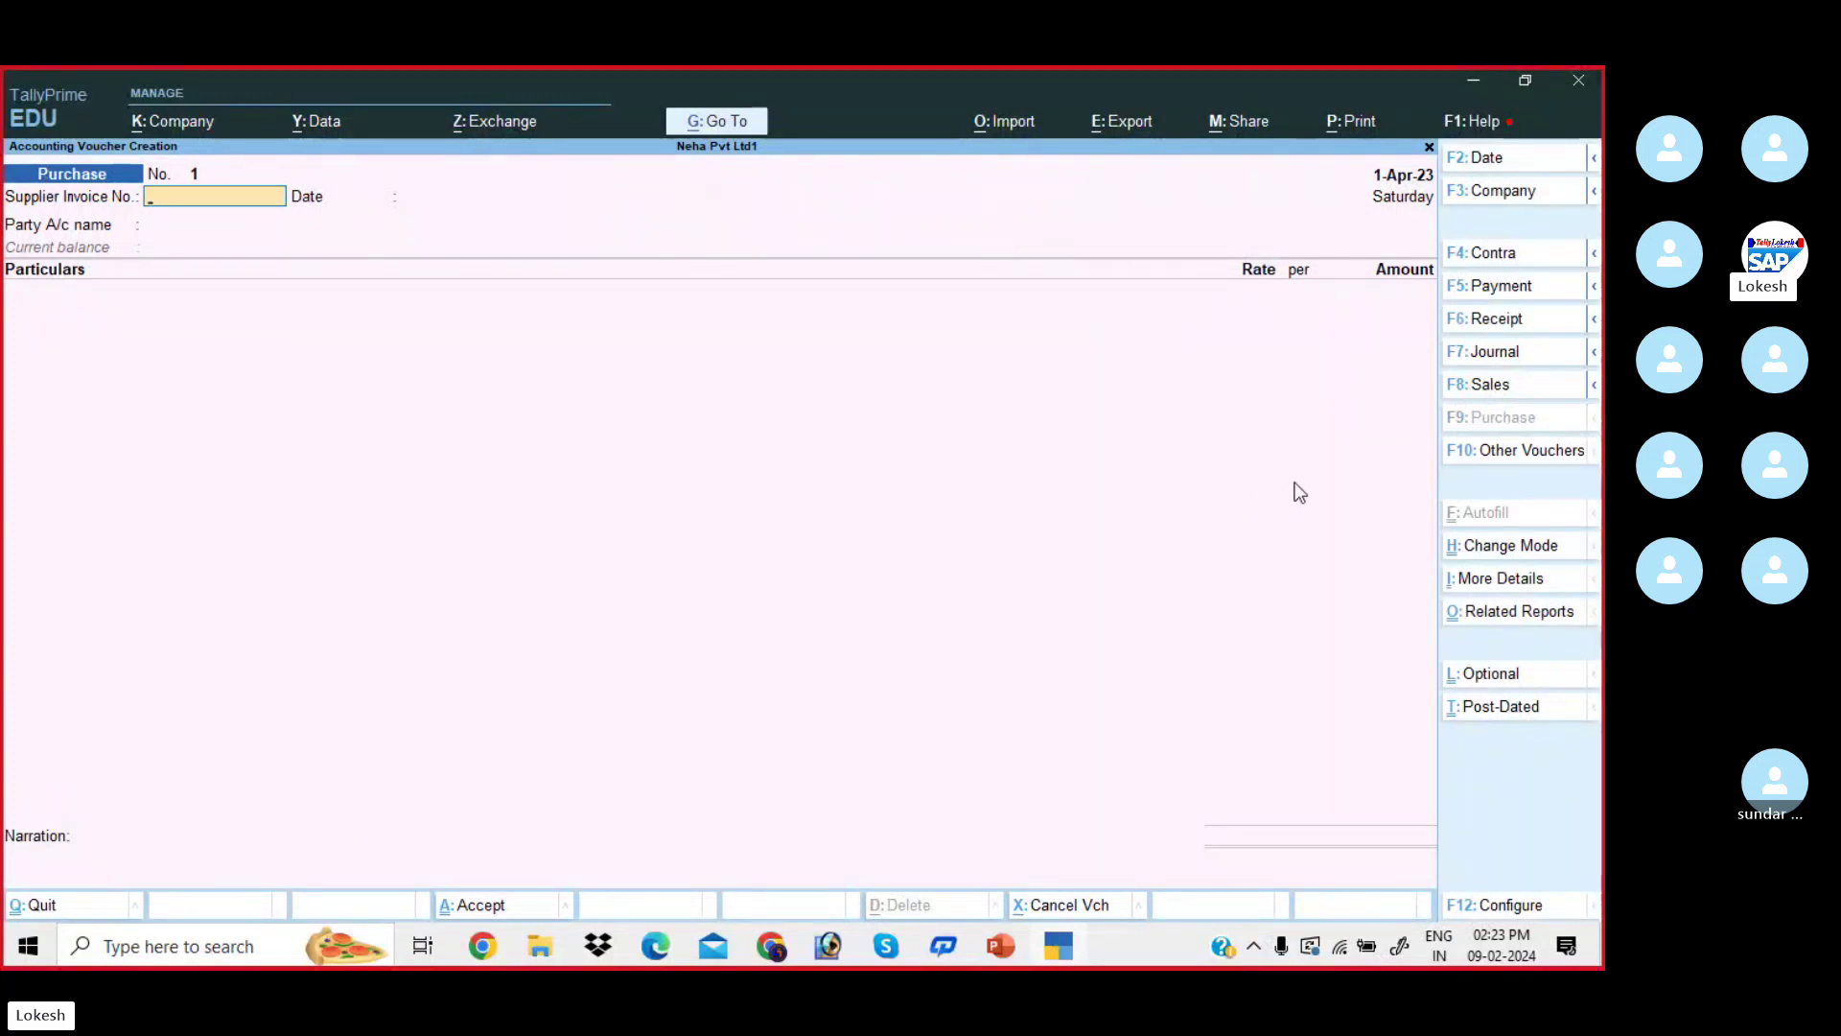
pyautogui.click(1509, 554)
pyautogui.press('Down')
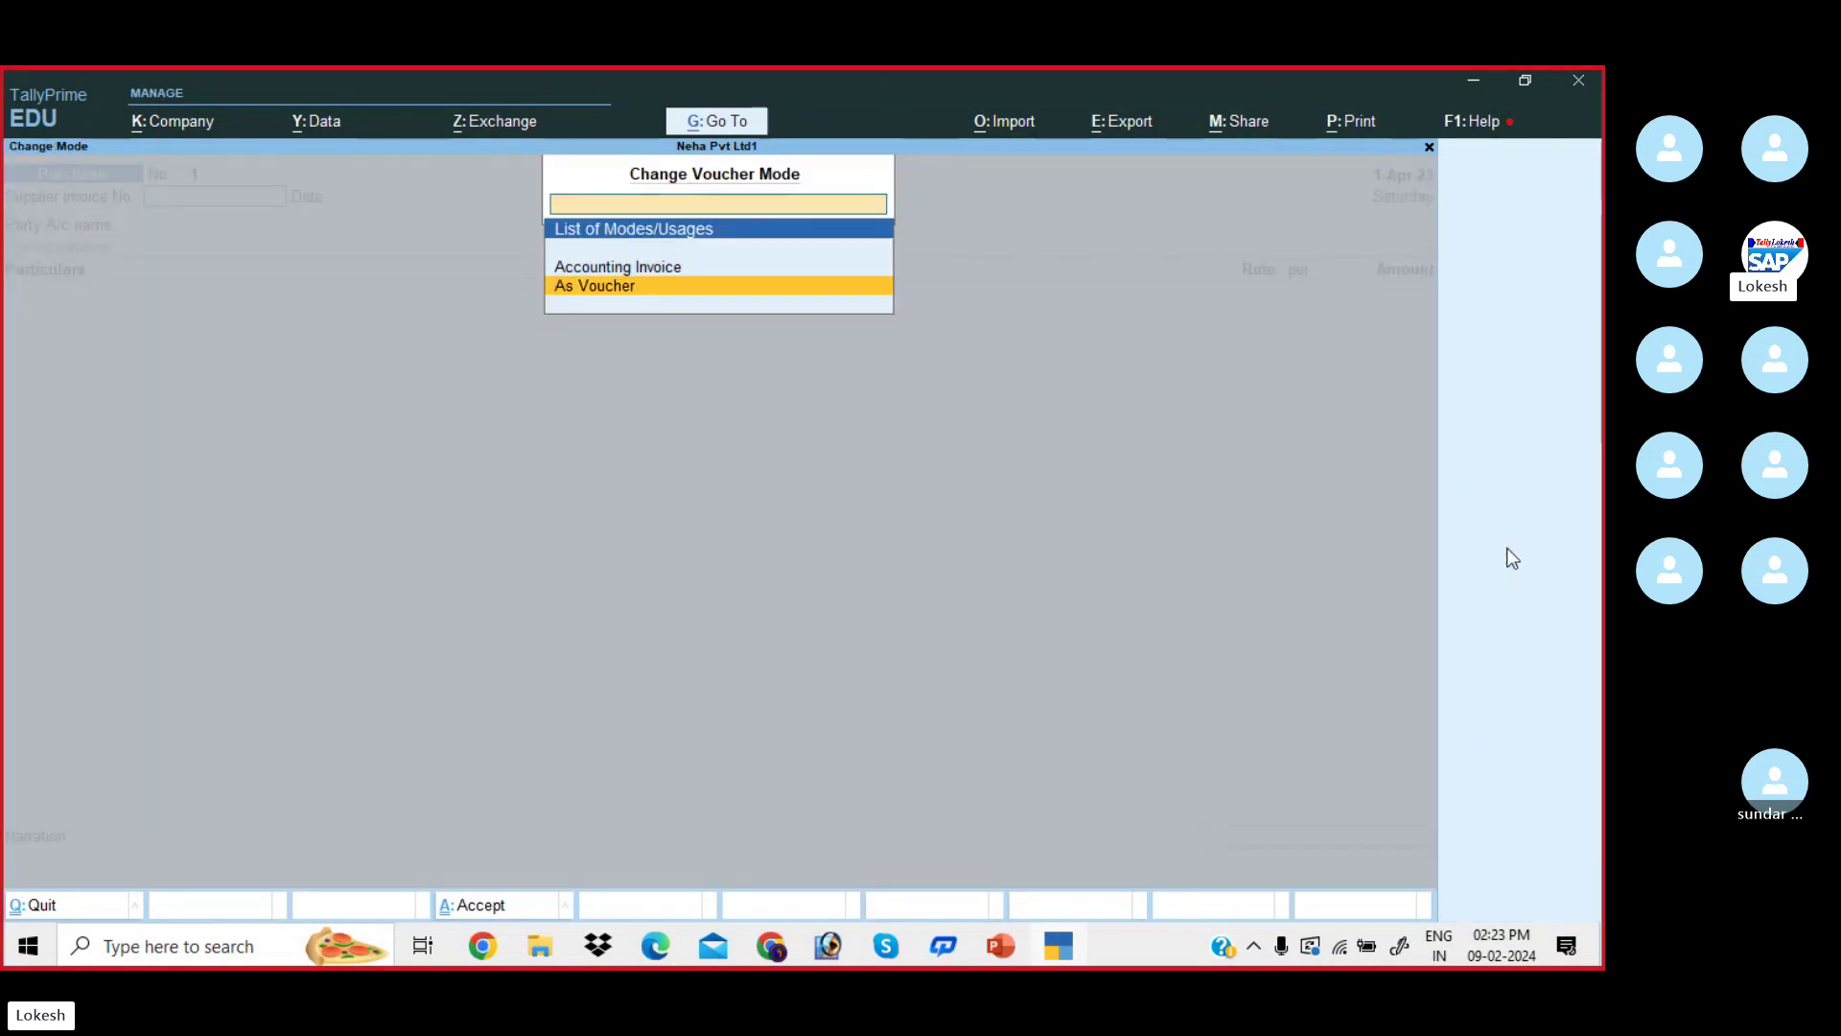
pyautogui.press('Return')
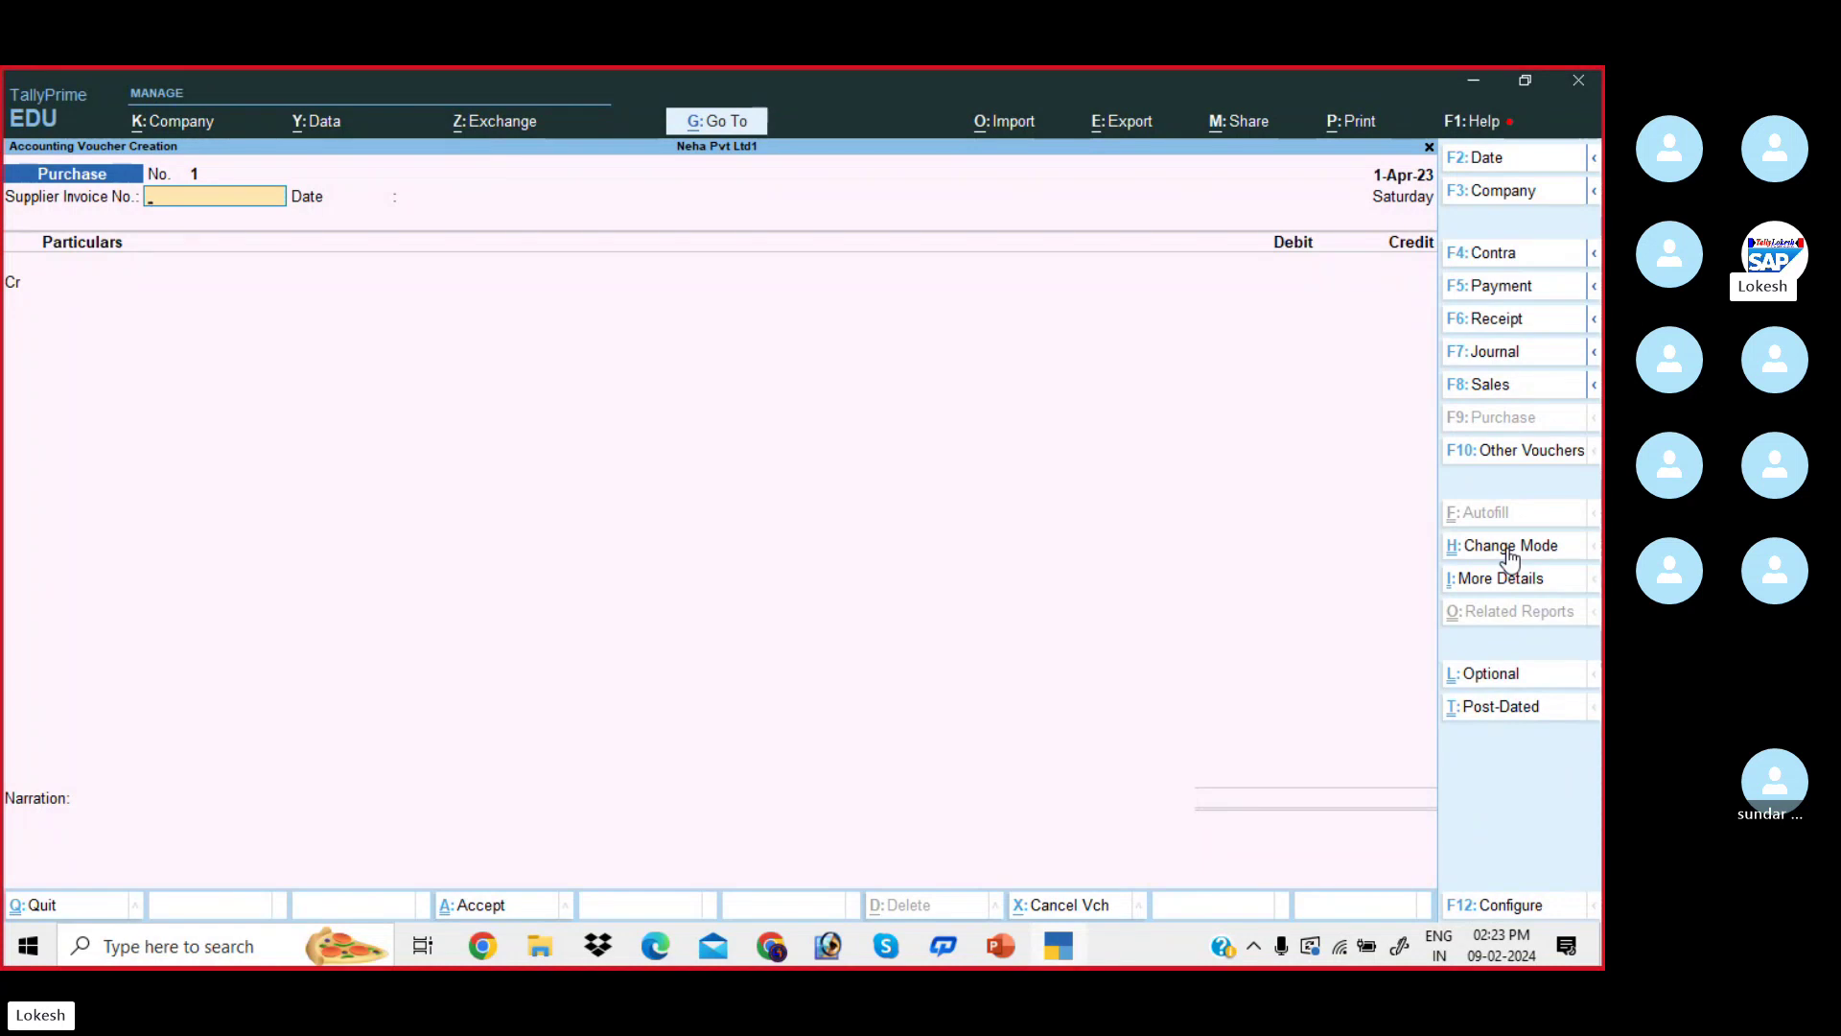
pyautogui.press('Return')
pyautogui.press('Return')
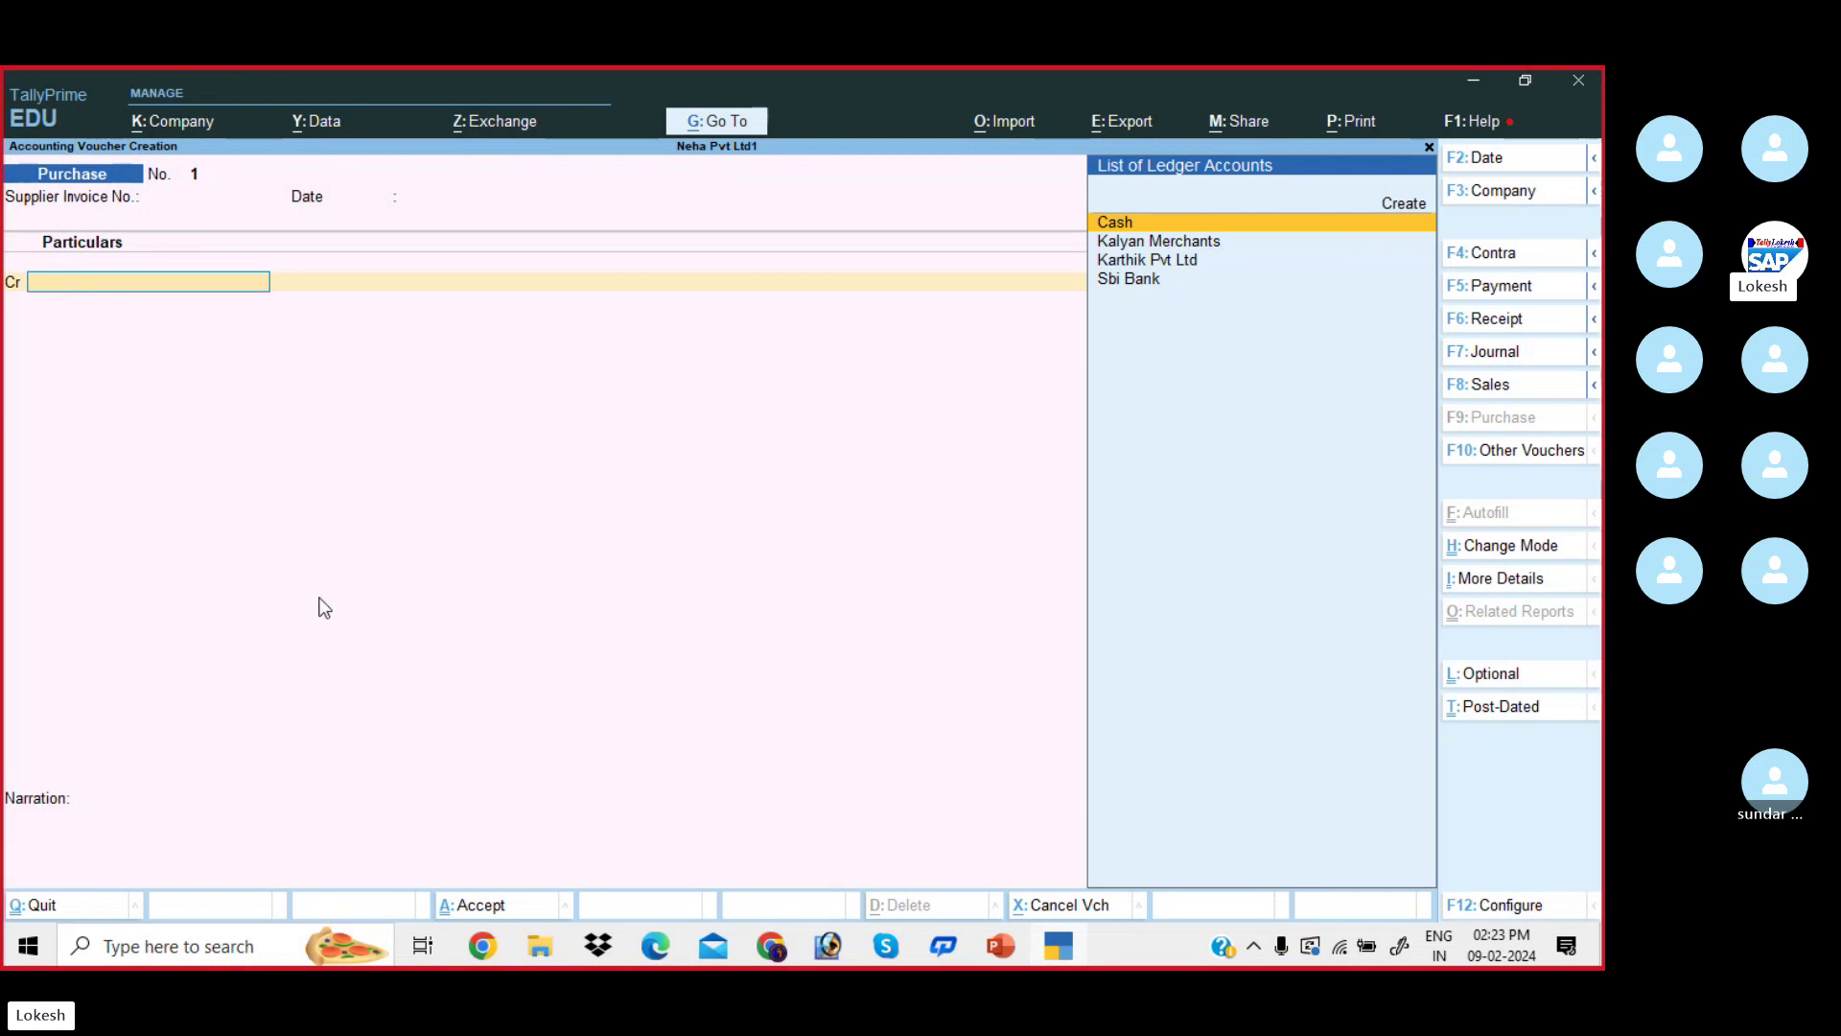
pyautogui.click(671, 944)
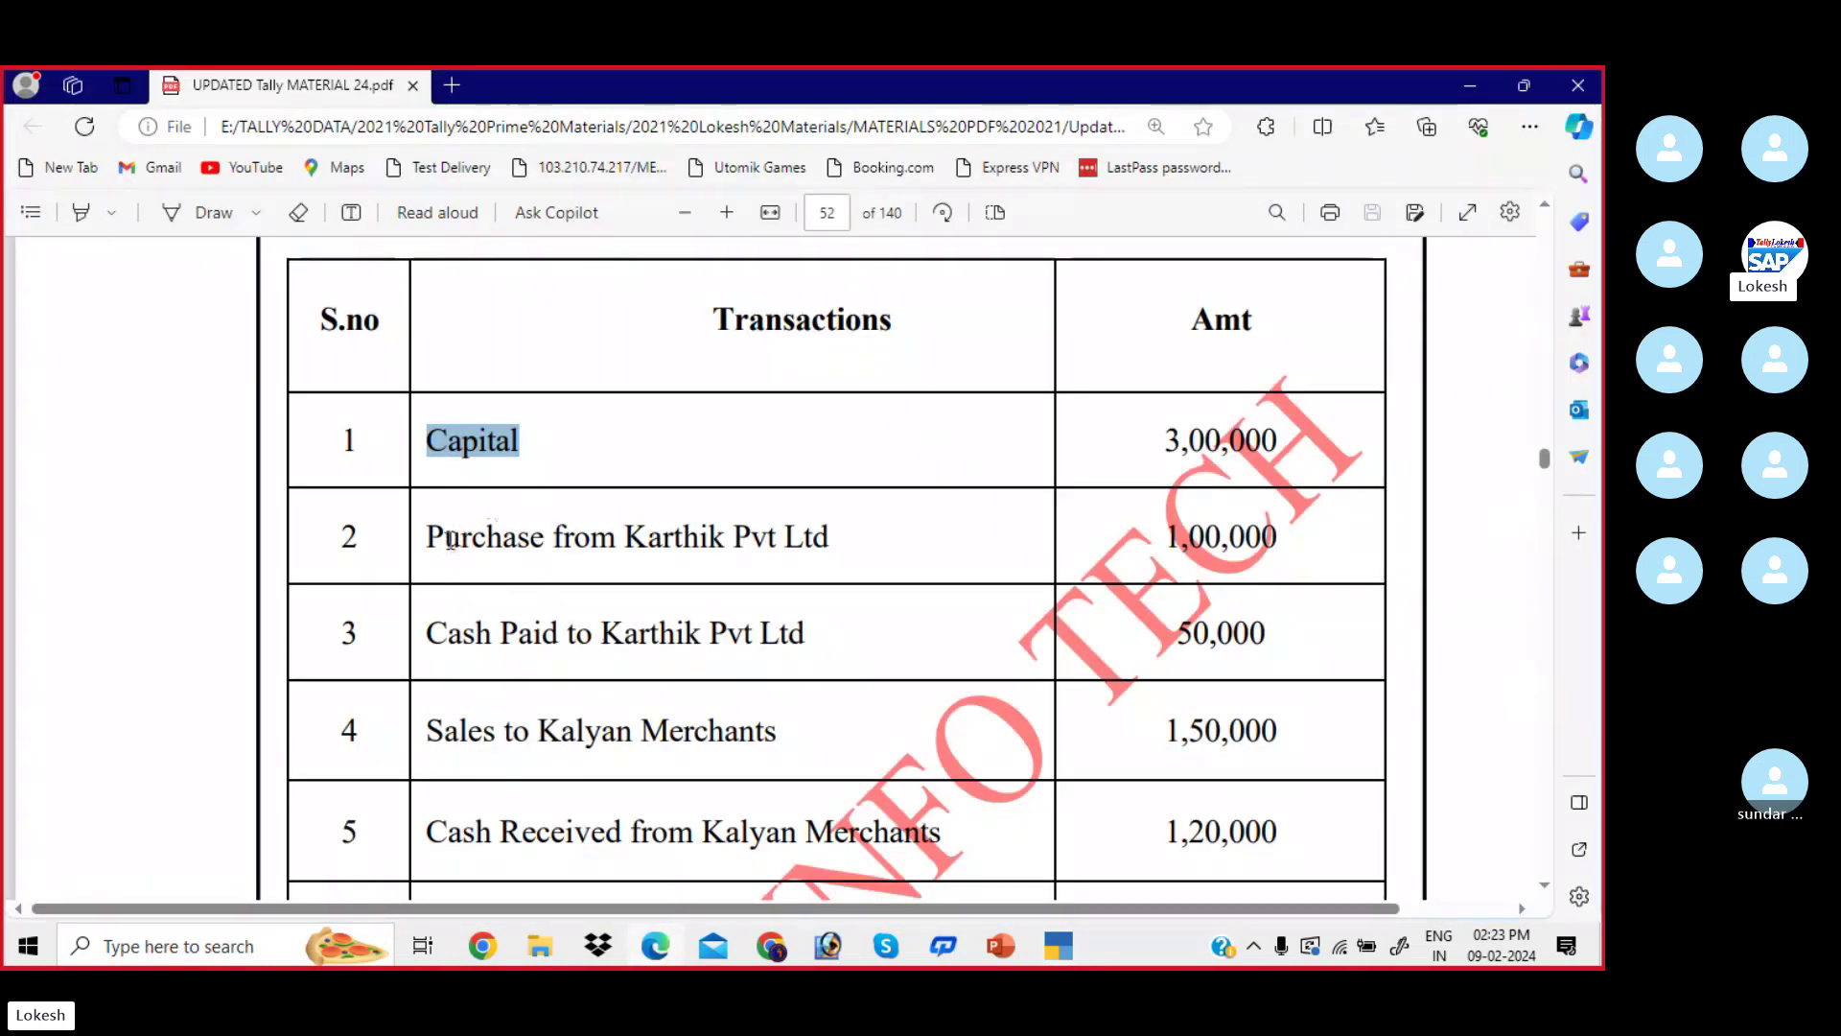
pyautogui.moveTo(518, 539); pyautogui.dragTo(444, 538)
pyautogui.moveTo(628, 539); pyautogui.dragTo(832, 542)
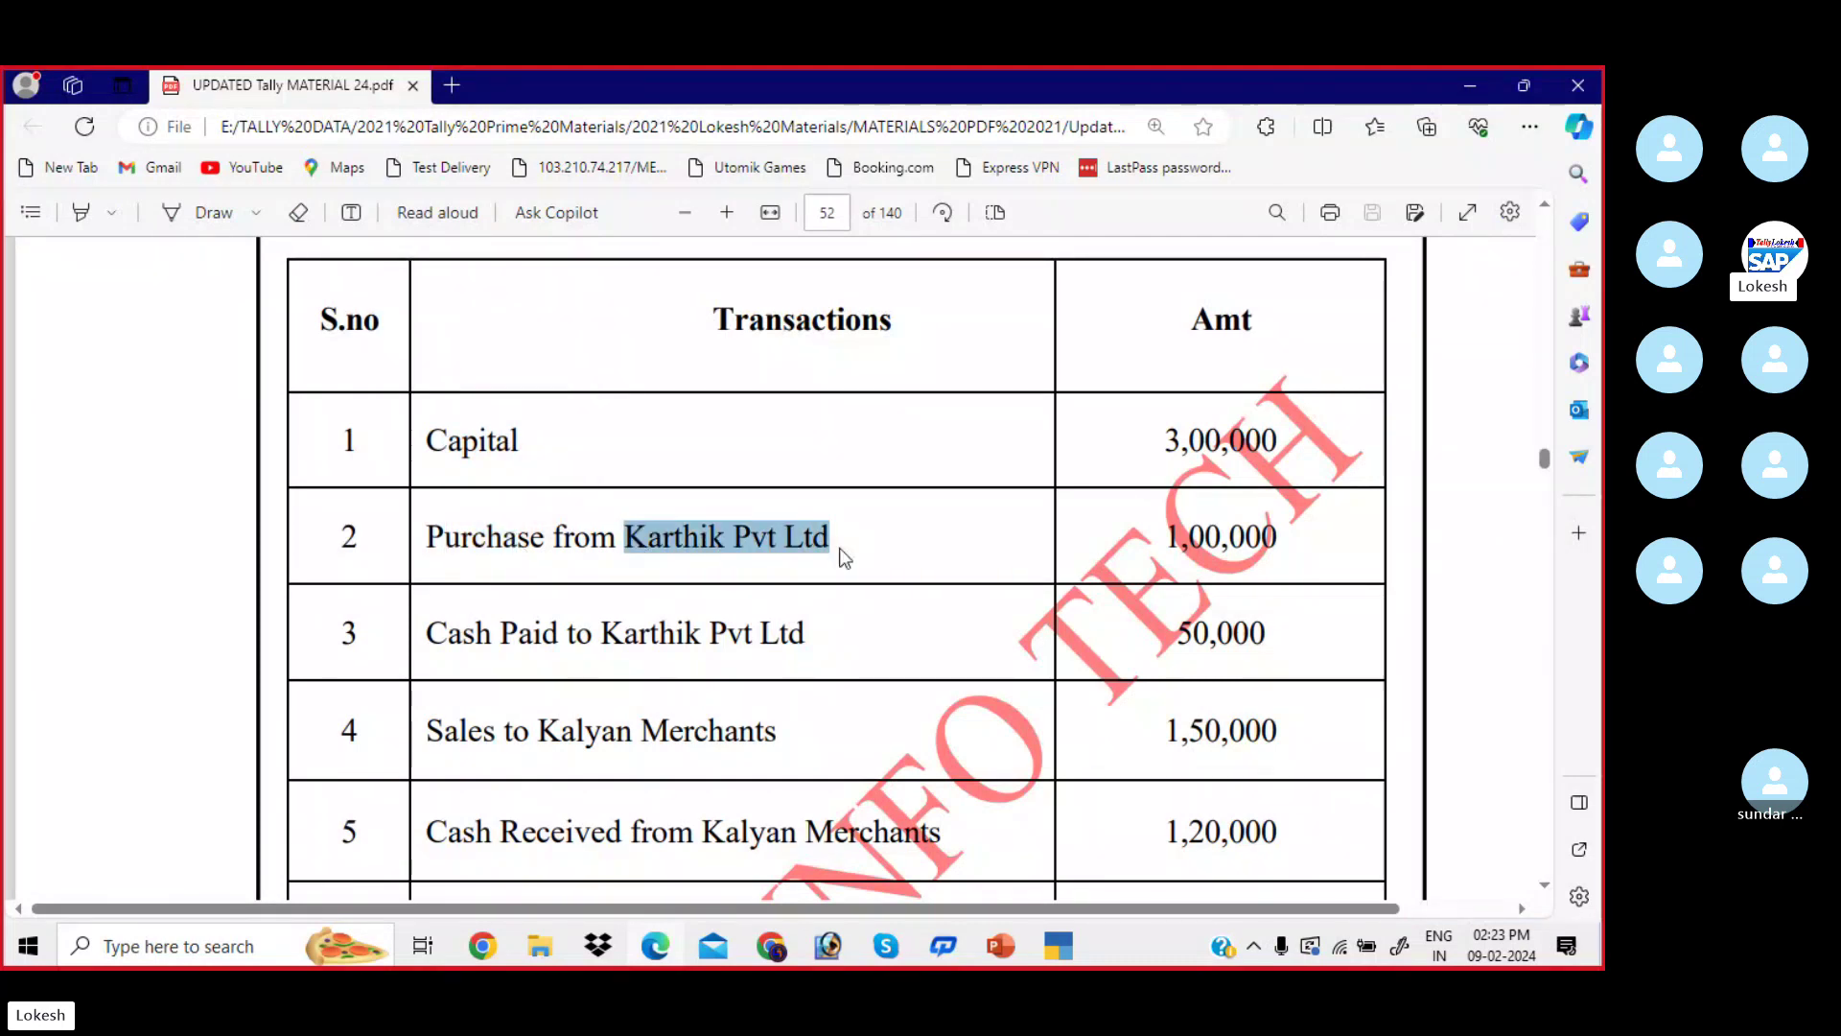
pyautogui.moveTo(511, 543); pyautogui.dragTo(832, 542)
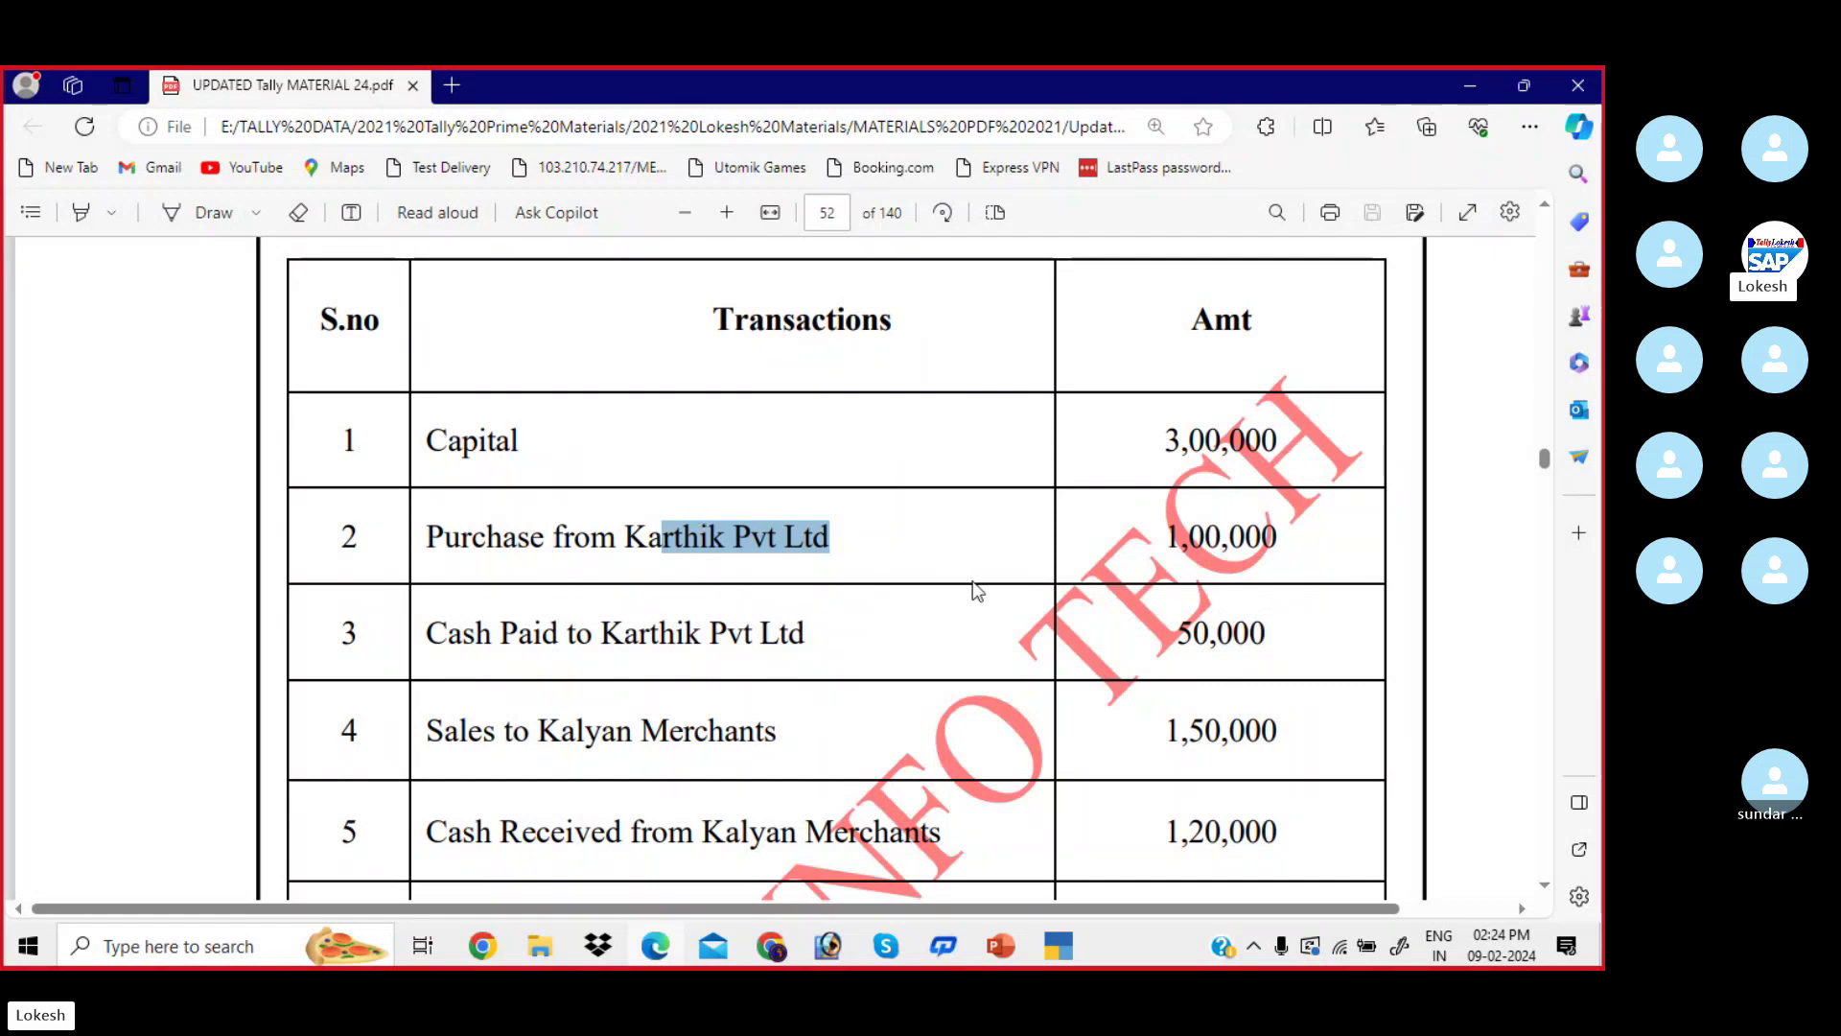
pyautogui.click(1059, 945)
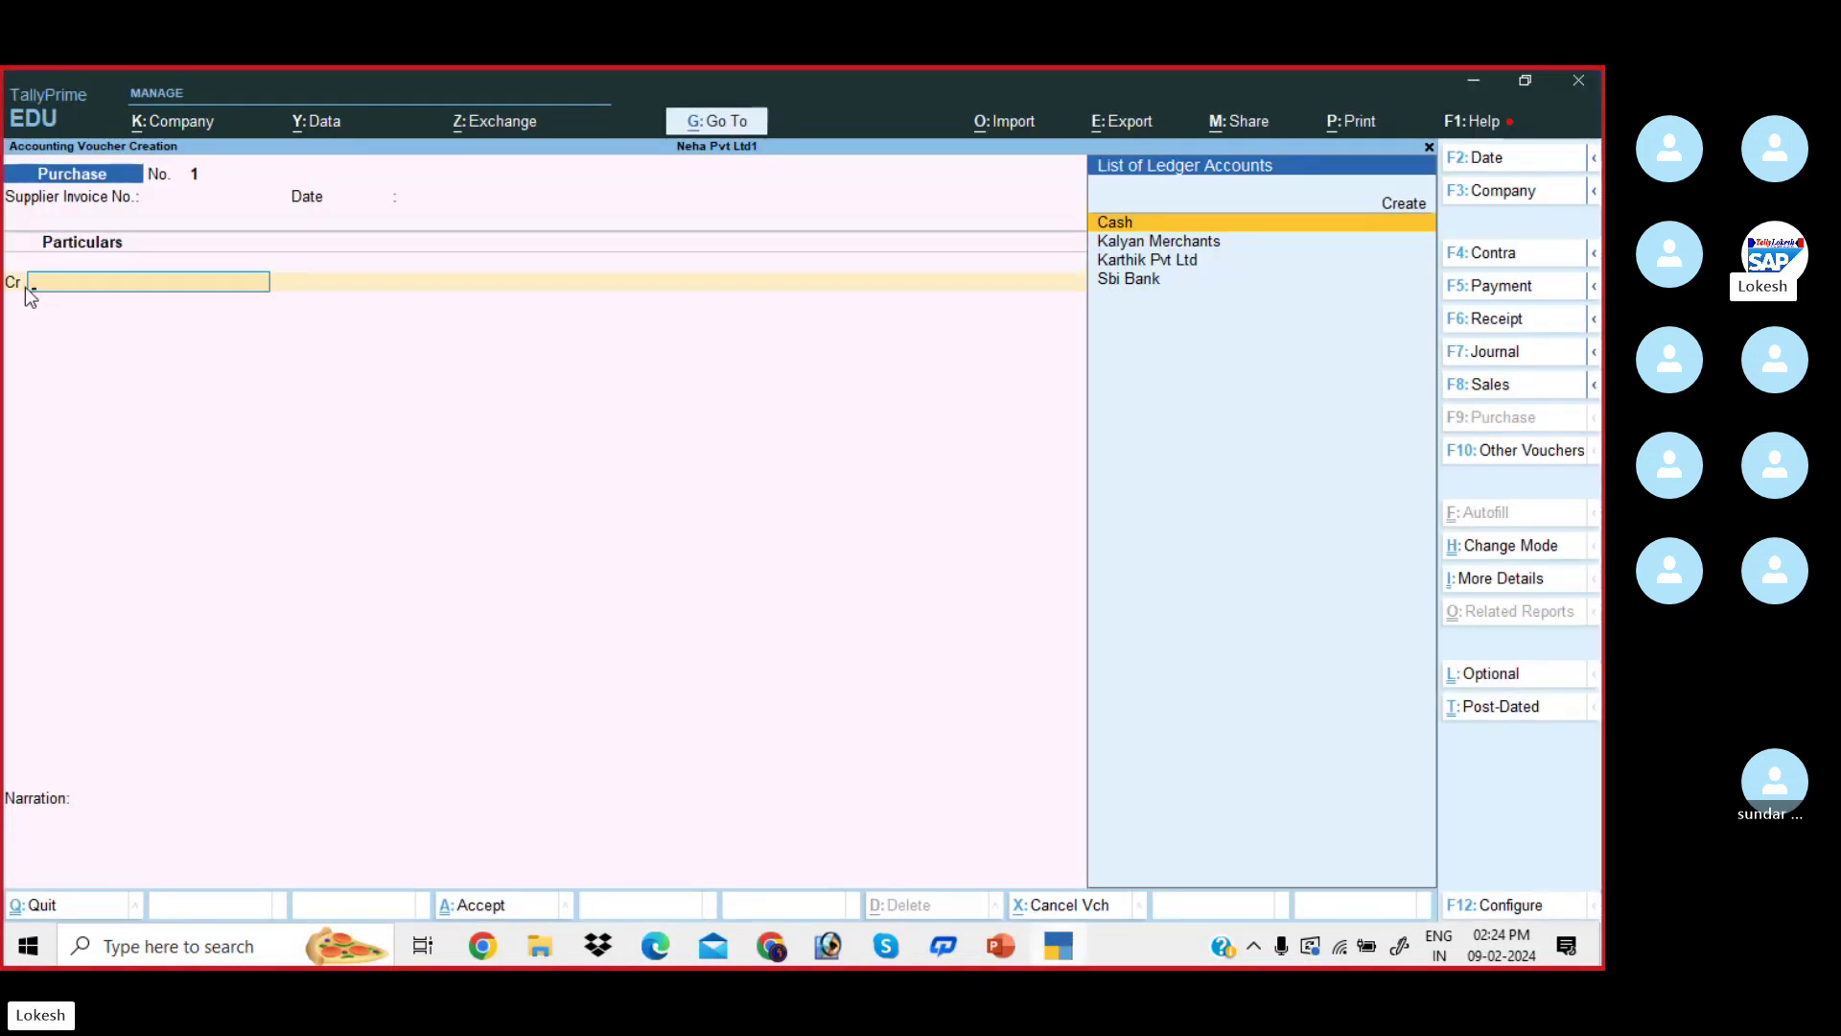
# - Credit Karthik Pvt Ltd, skip receipt details, and debit Purchase 1,00,000 up to the save prompt
pyautogui.press('Down')
pyautogui.press('Down')
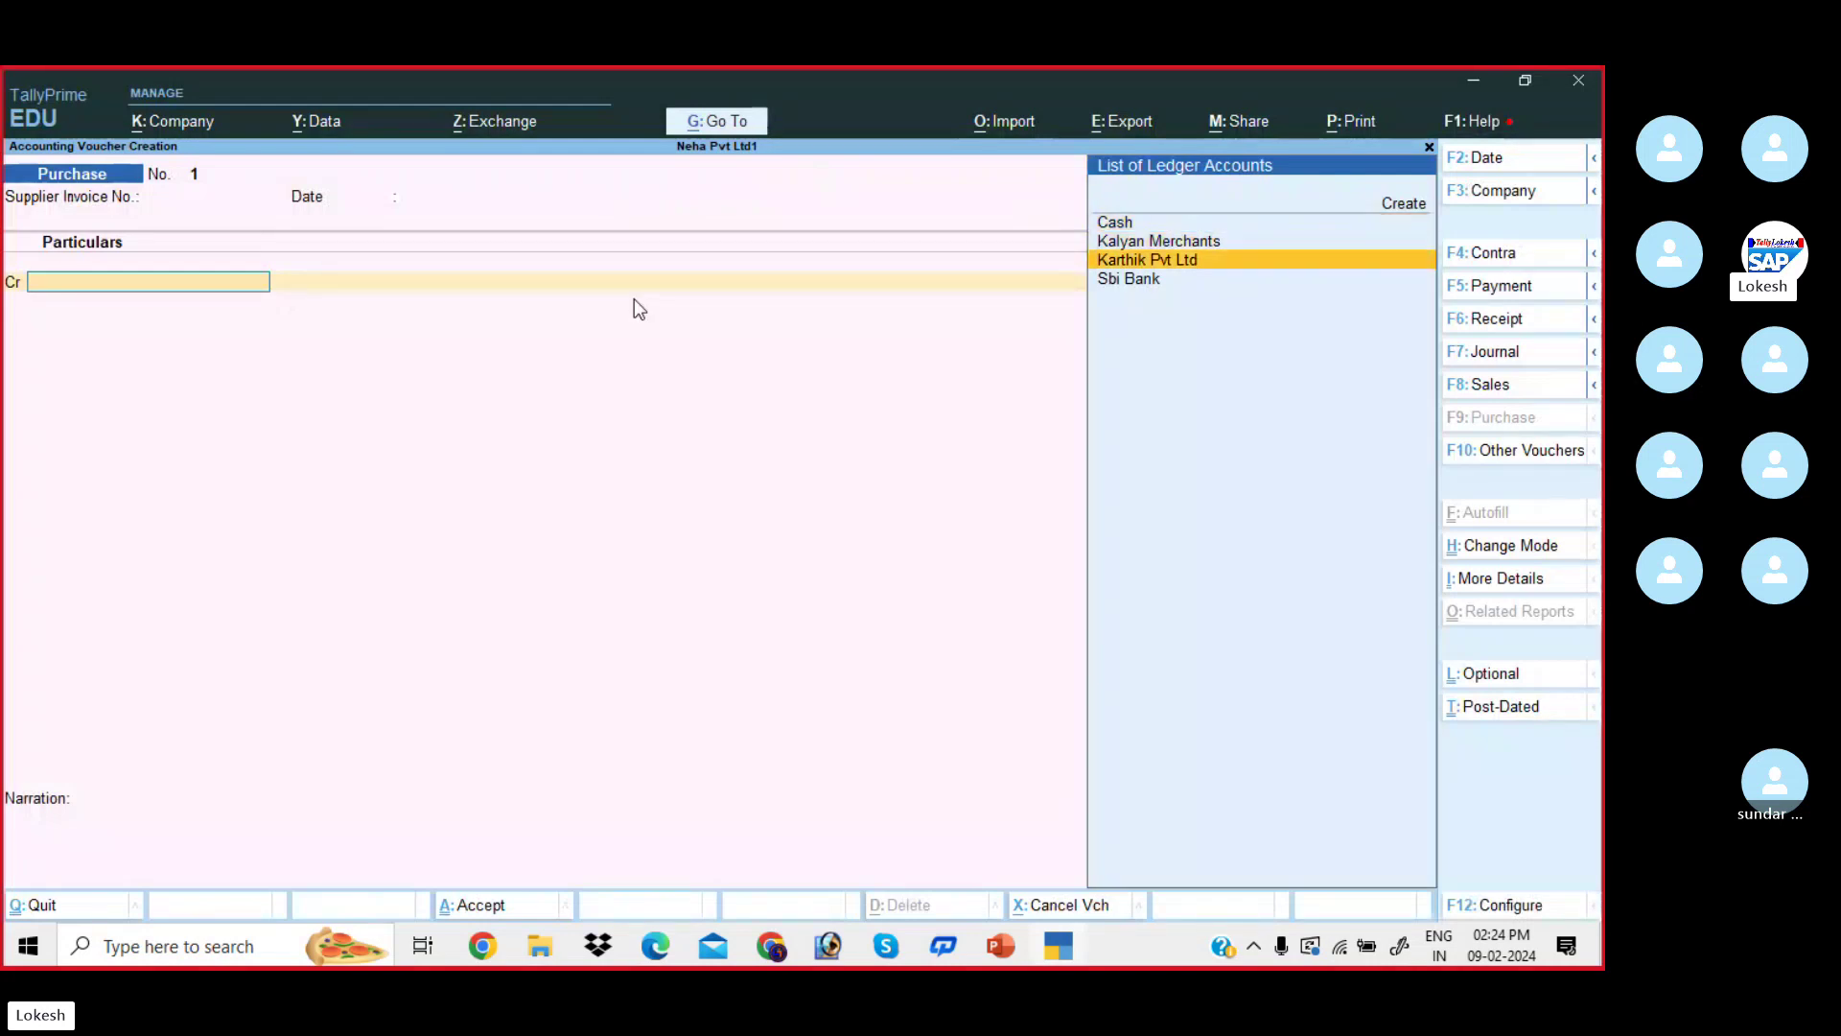
pyautogui.press('Return')
pyautogui.press('Return')
pyautogui.press('Return')
pyautogui.press('Return')
pyautogui.press('Return')
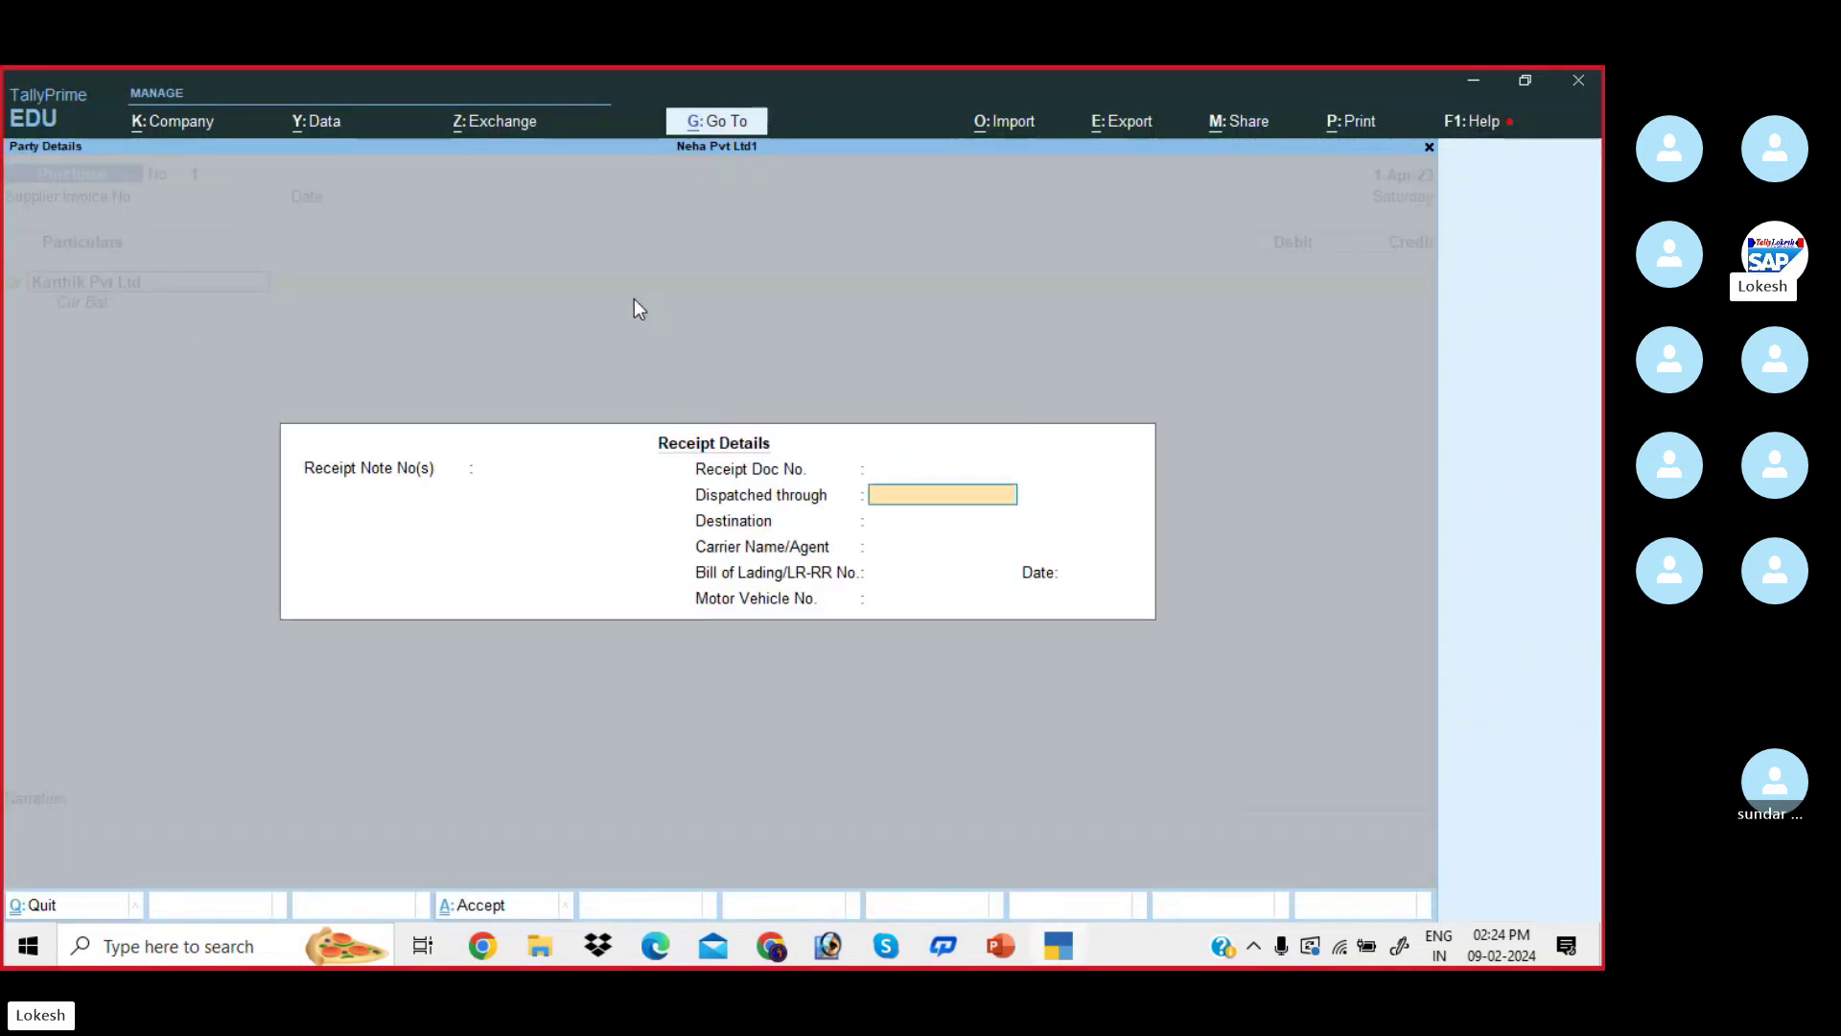
pyautogui.press('Return')
pyautogui.press('Return')
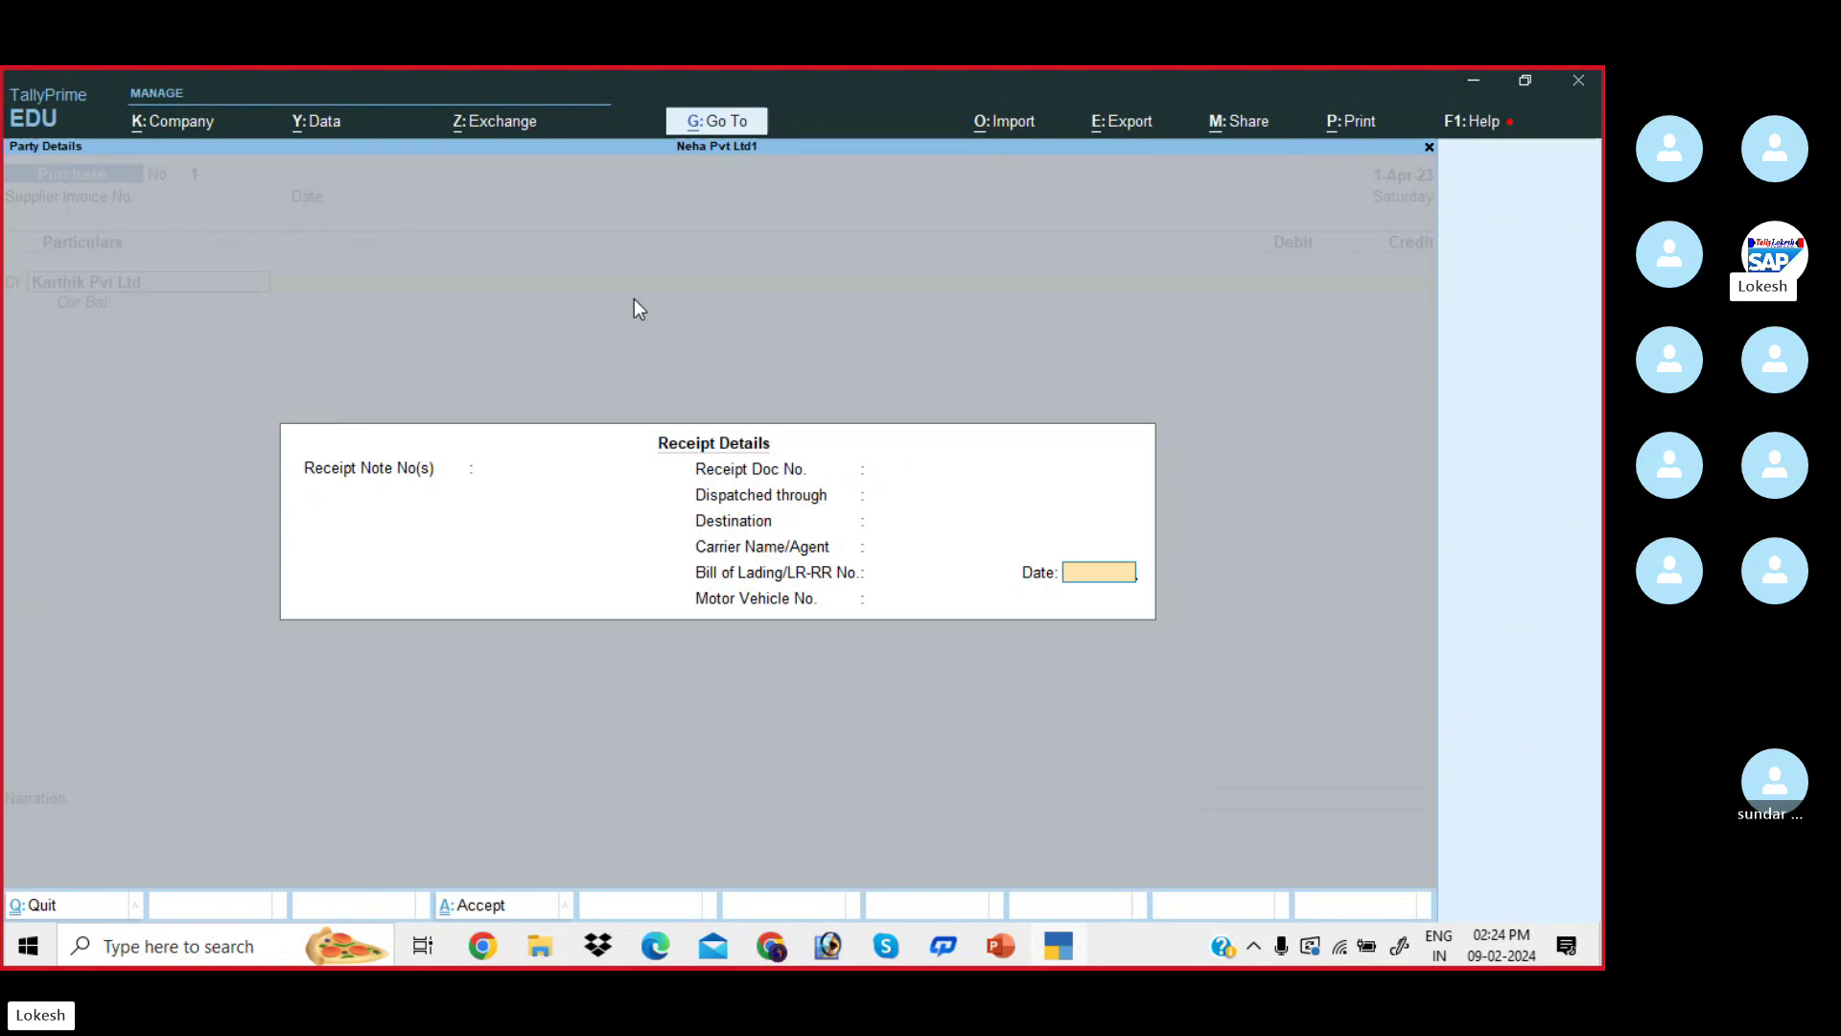
pyautogui.press('Return')
pyautogui.press('Return')
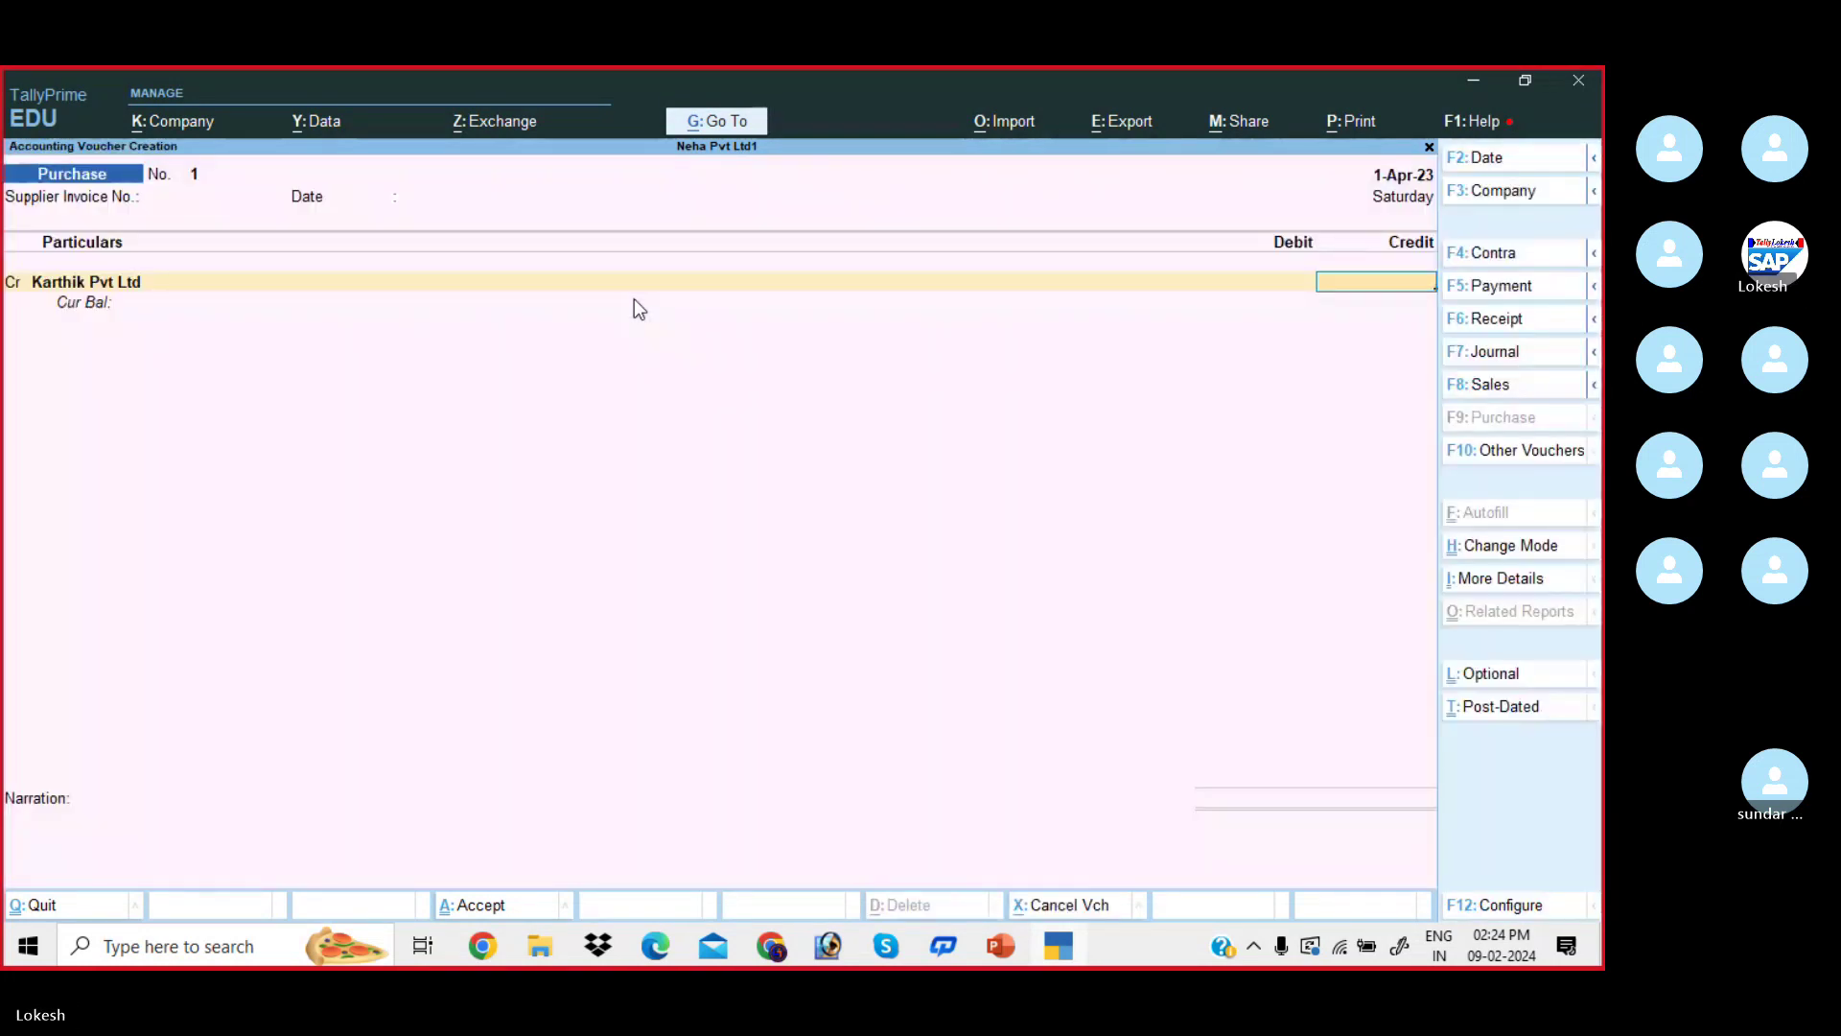
pyautogui.write('100000')
pyautogui.press('Return')
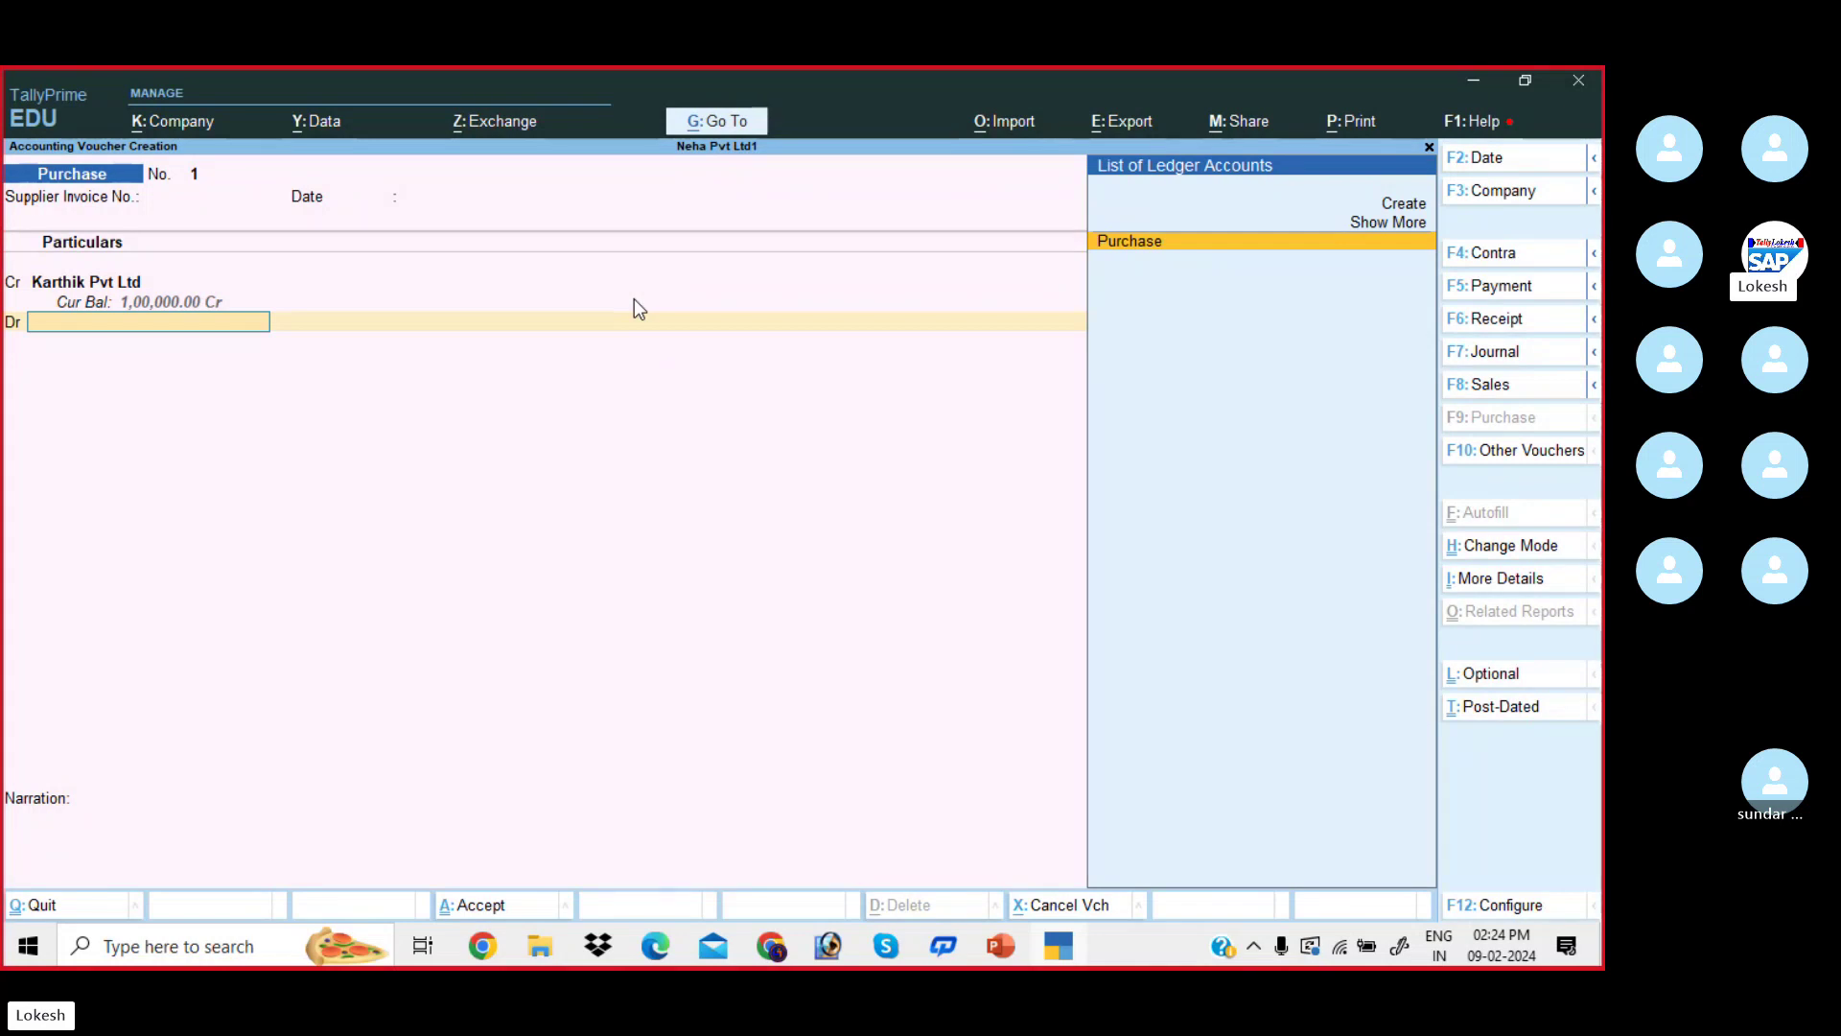
pyautogui.press('Return')
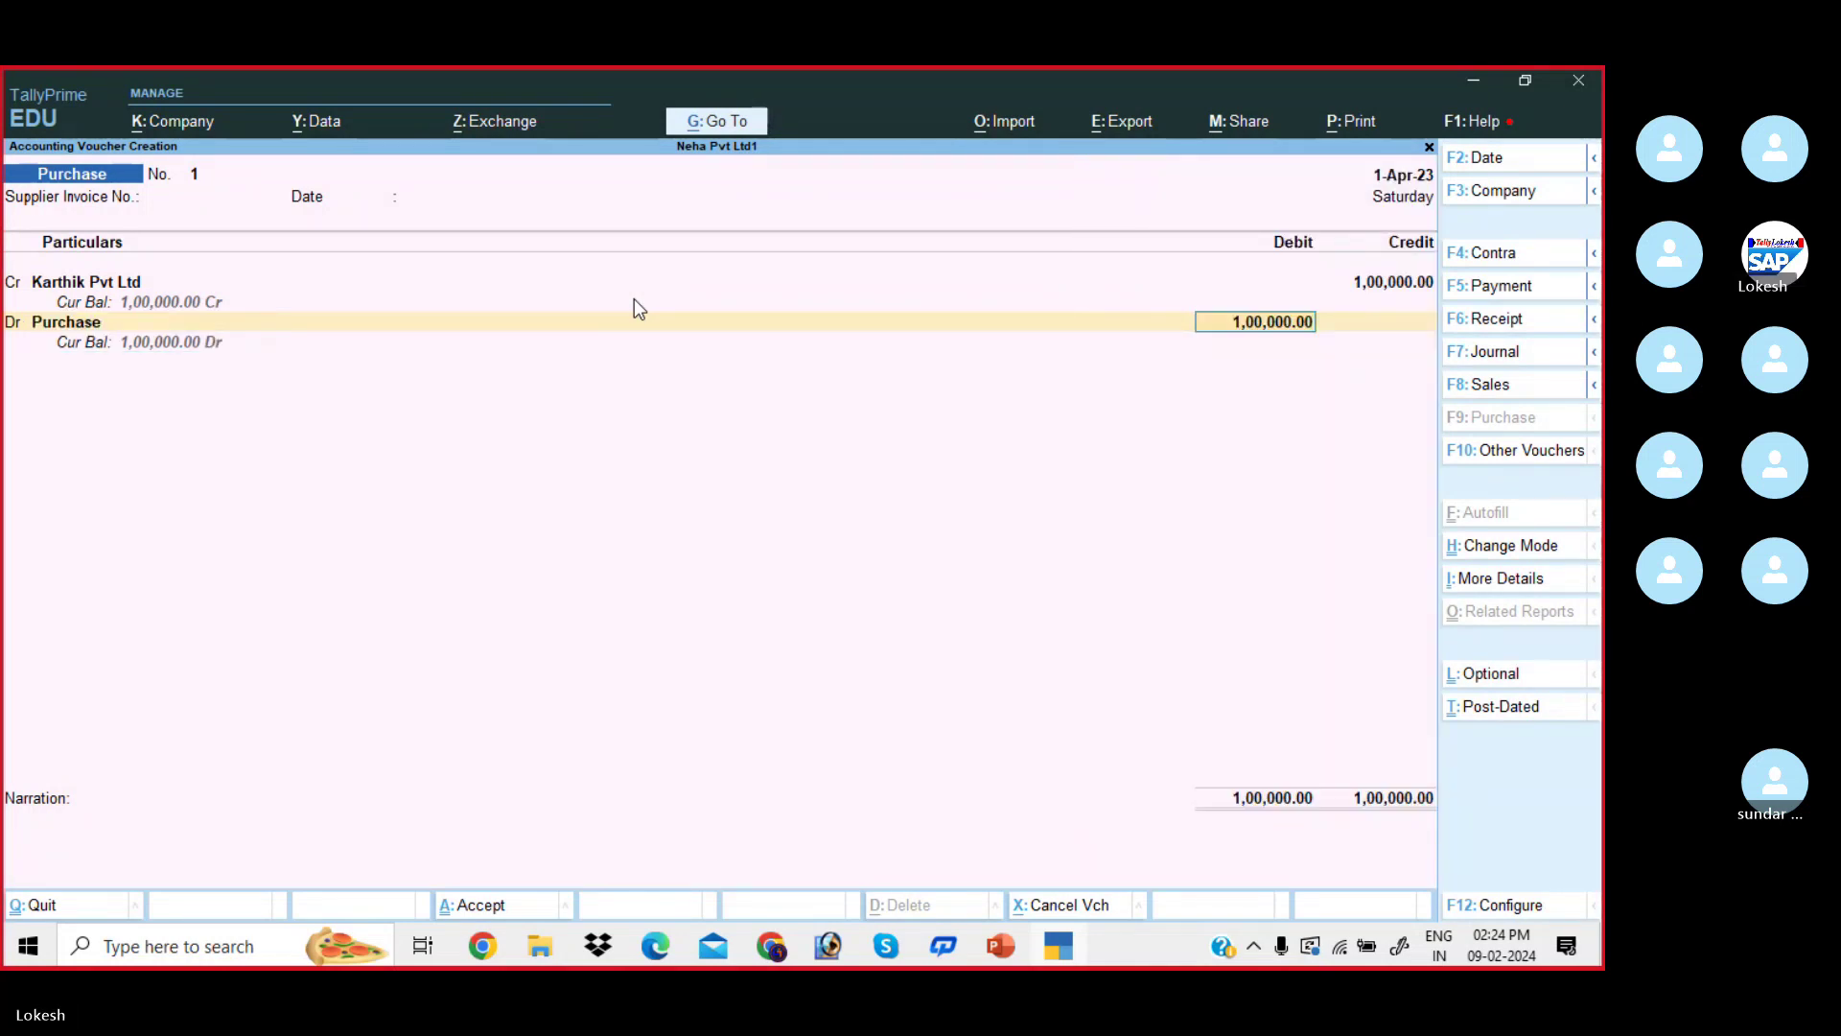
pyautogui.press('Return')
pyautogui.press('Return')
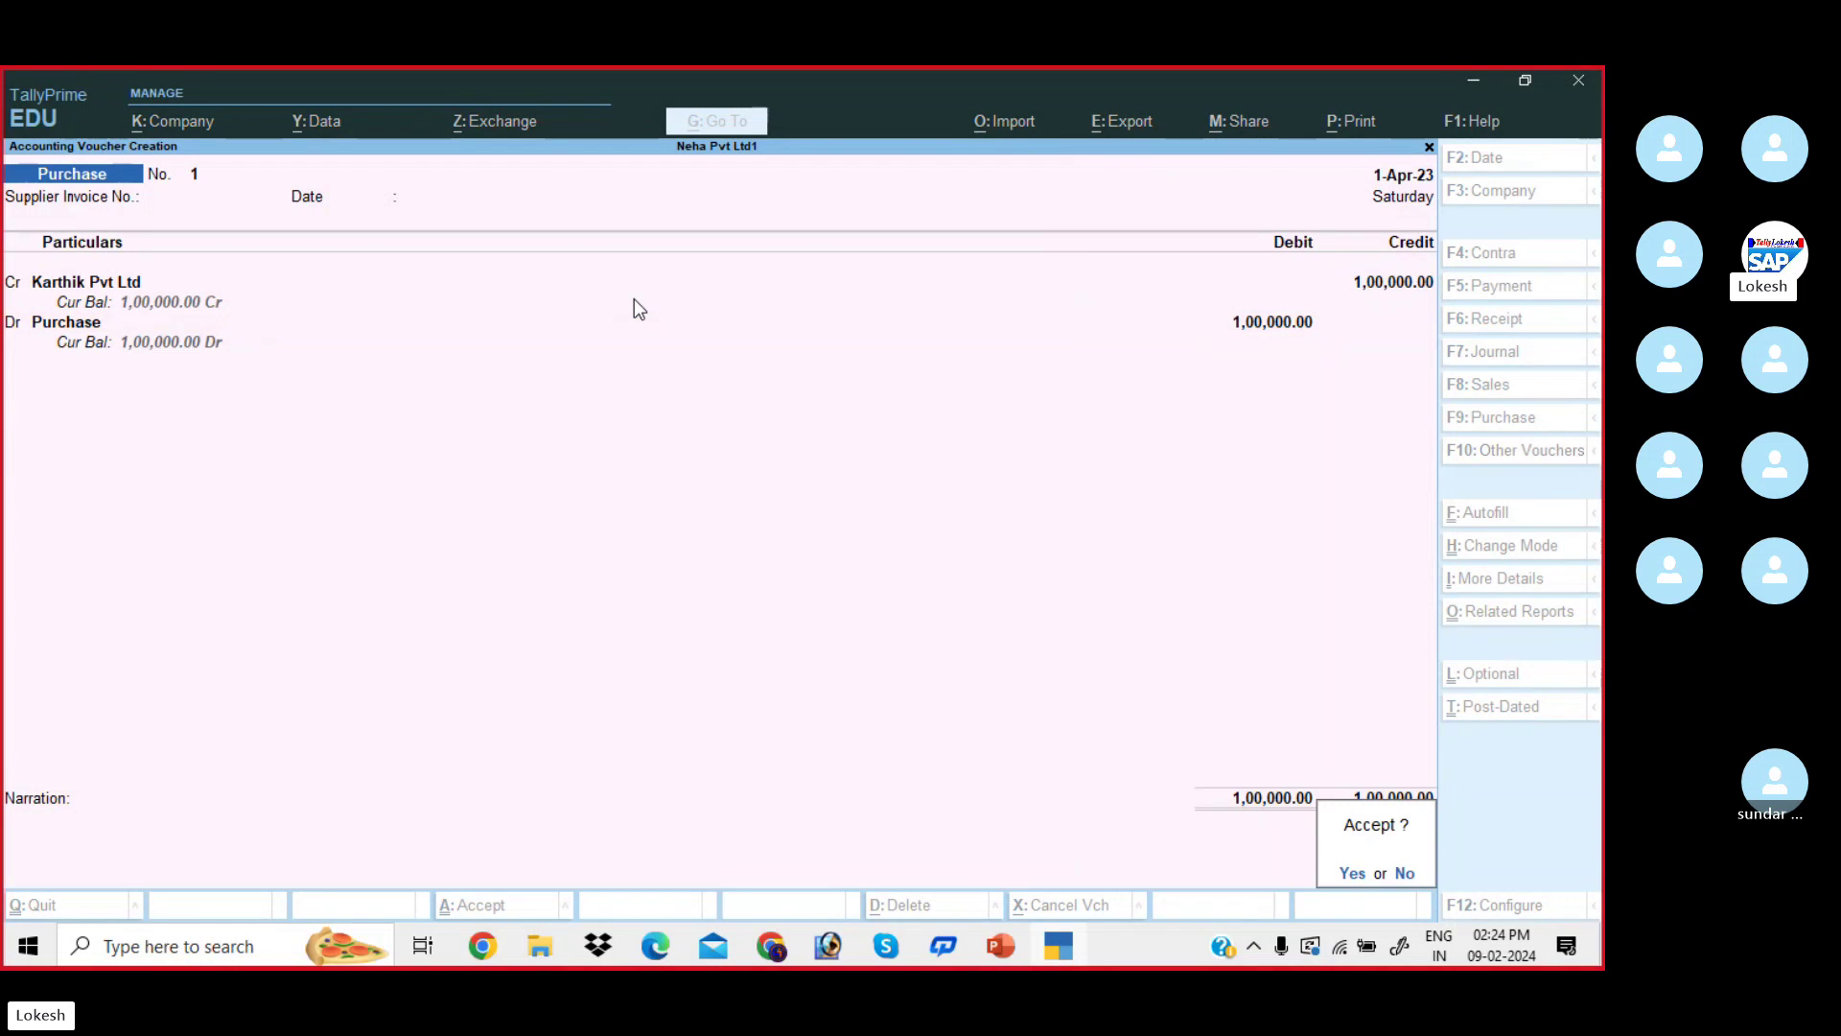
pyautogui.press('Return')
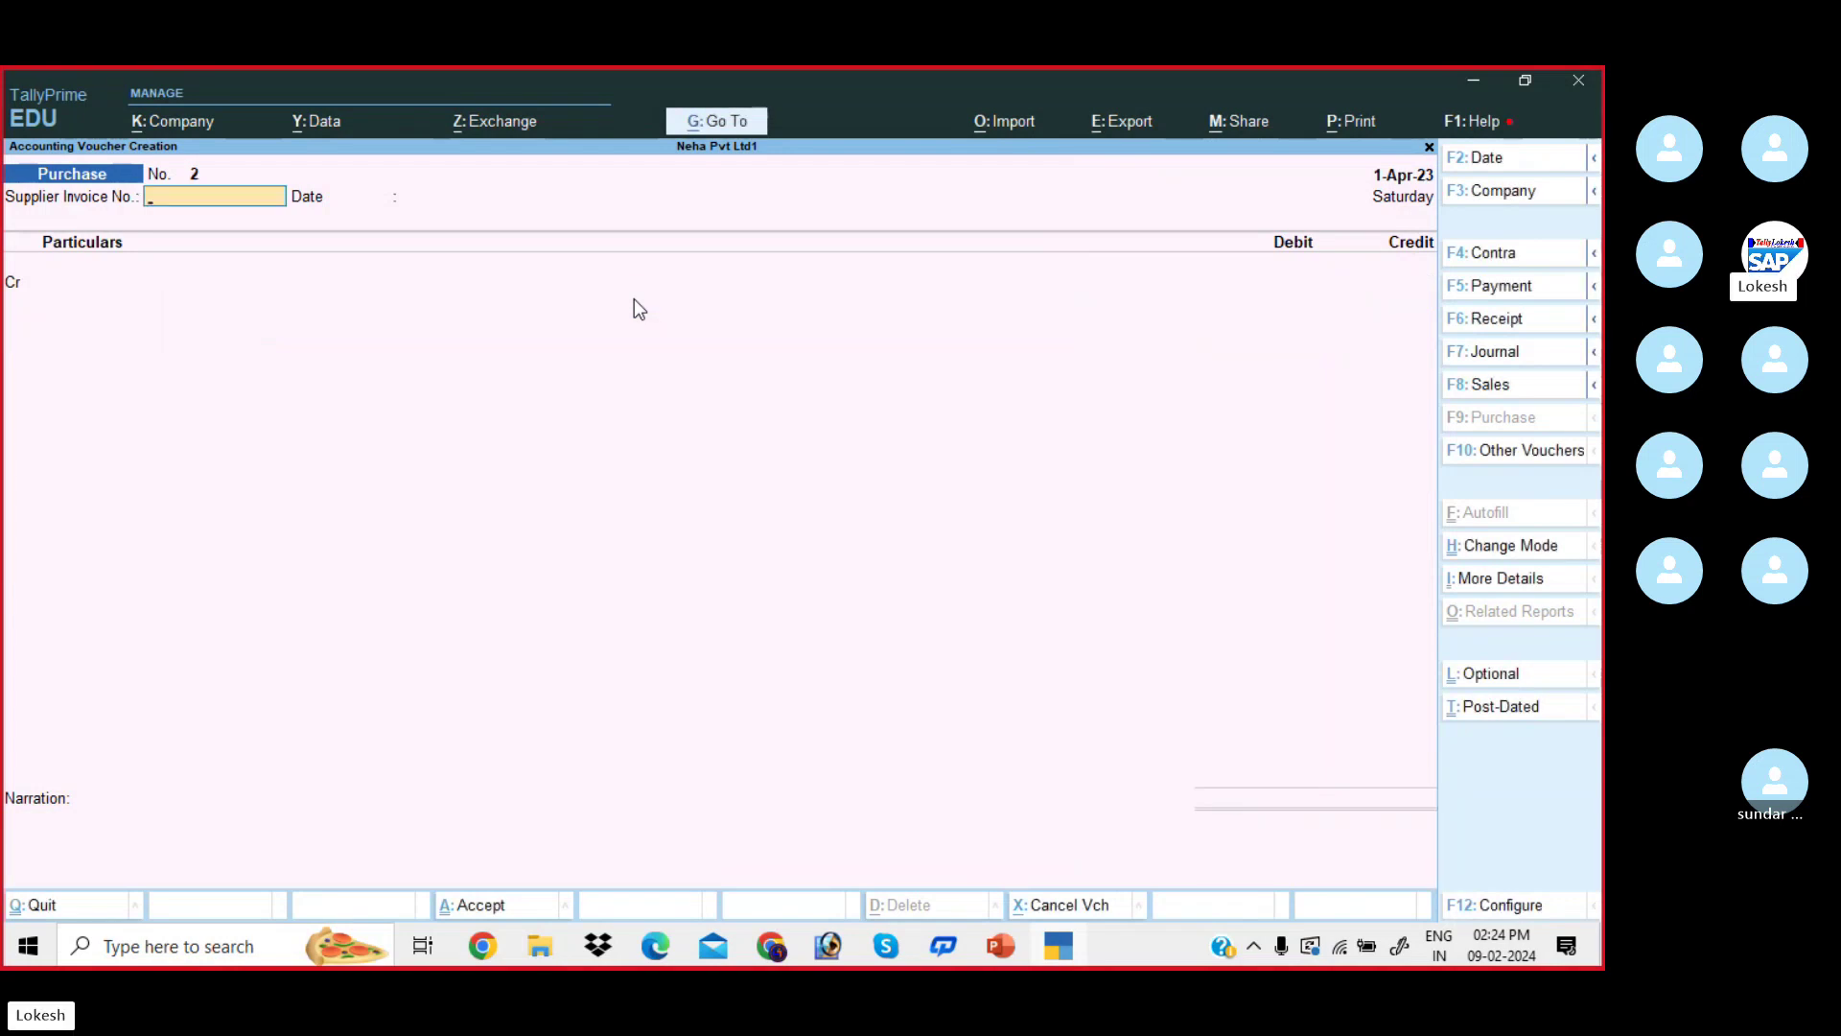
# - Highlight PDF rows 2 and 3 with their 1,00,000 and 50,000 amounts
pyautogui.click(670, 951)
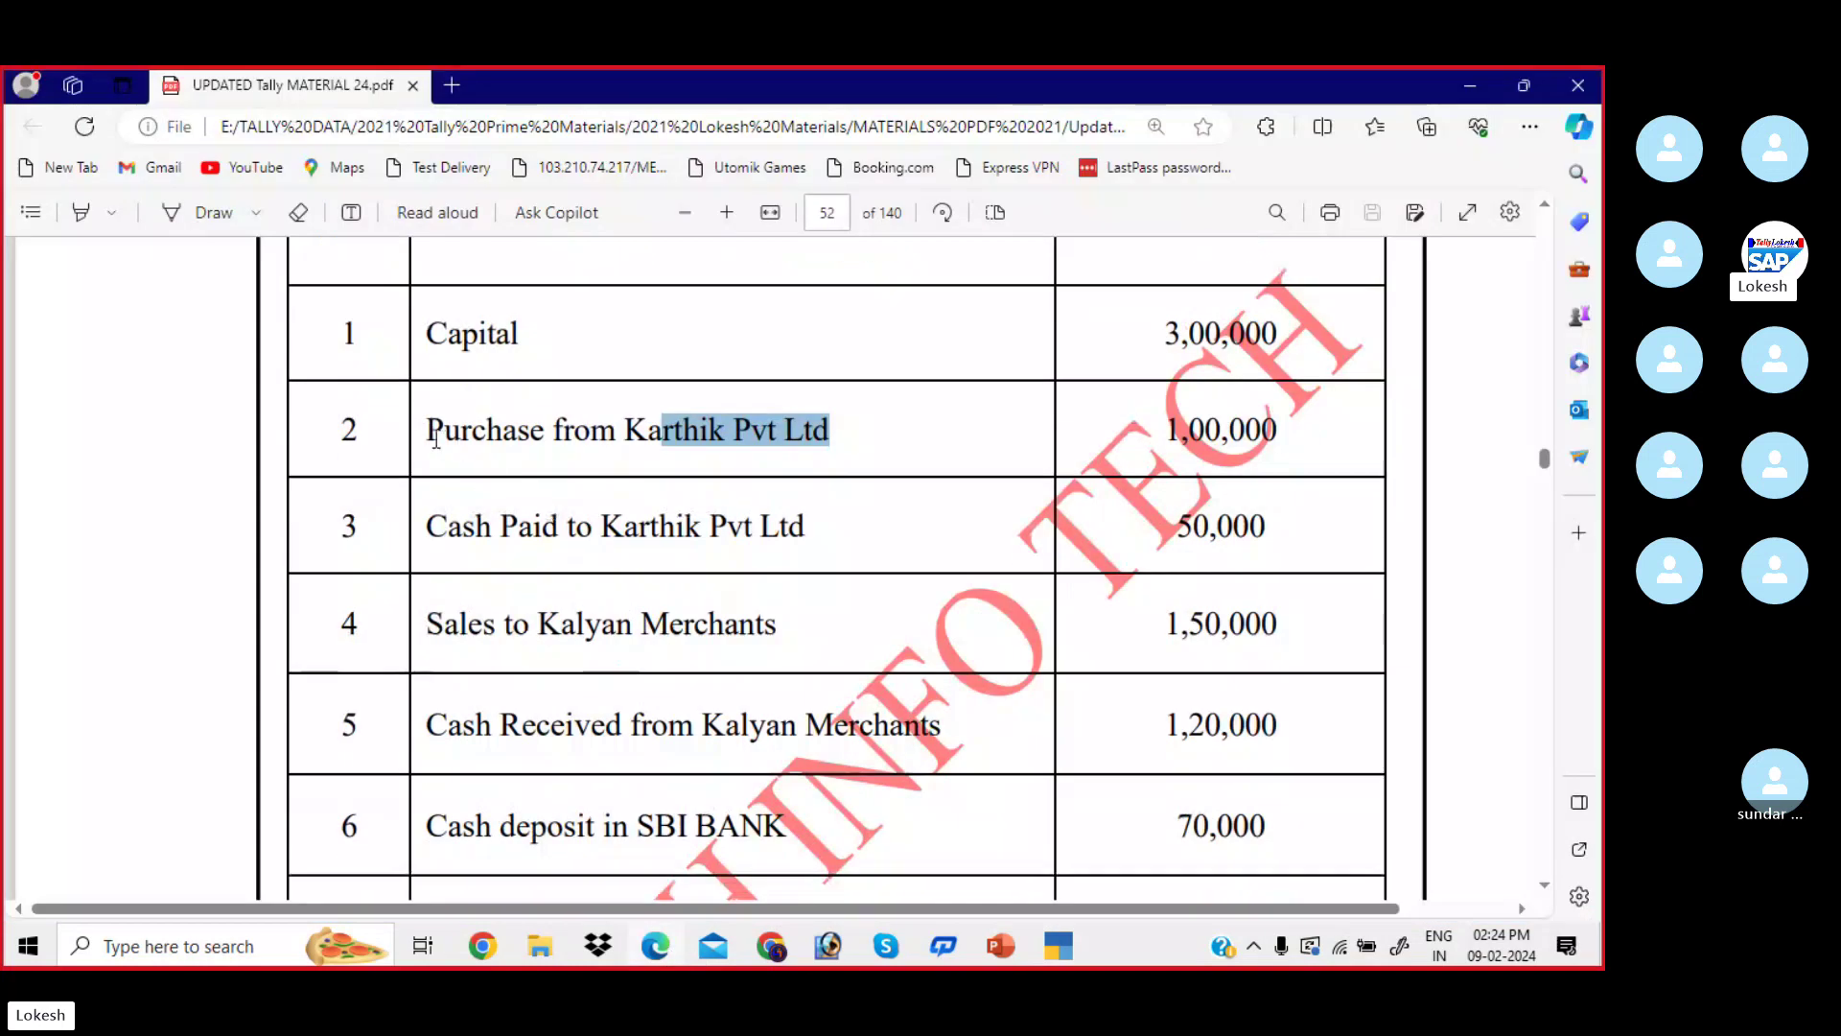
pyautogui.moveTo(437, 441); pyautogui.dragTo(831, 434)
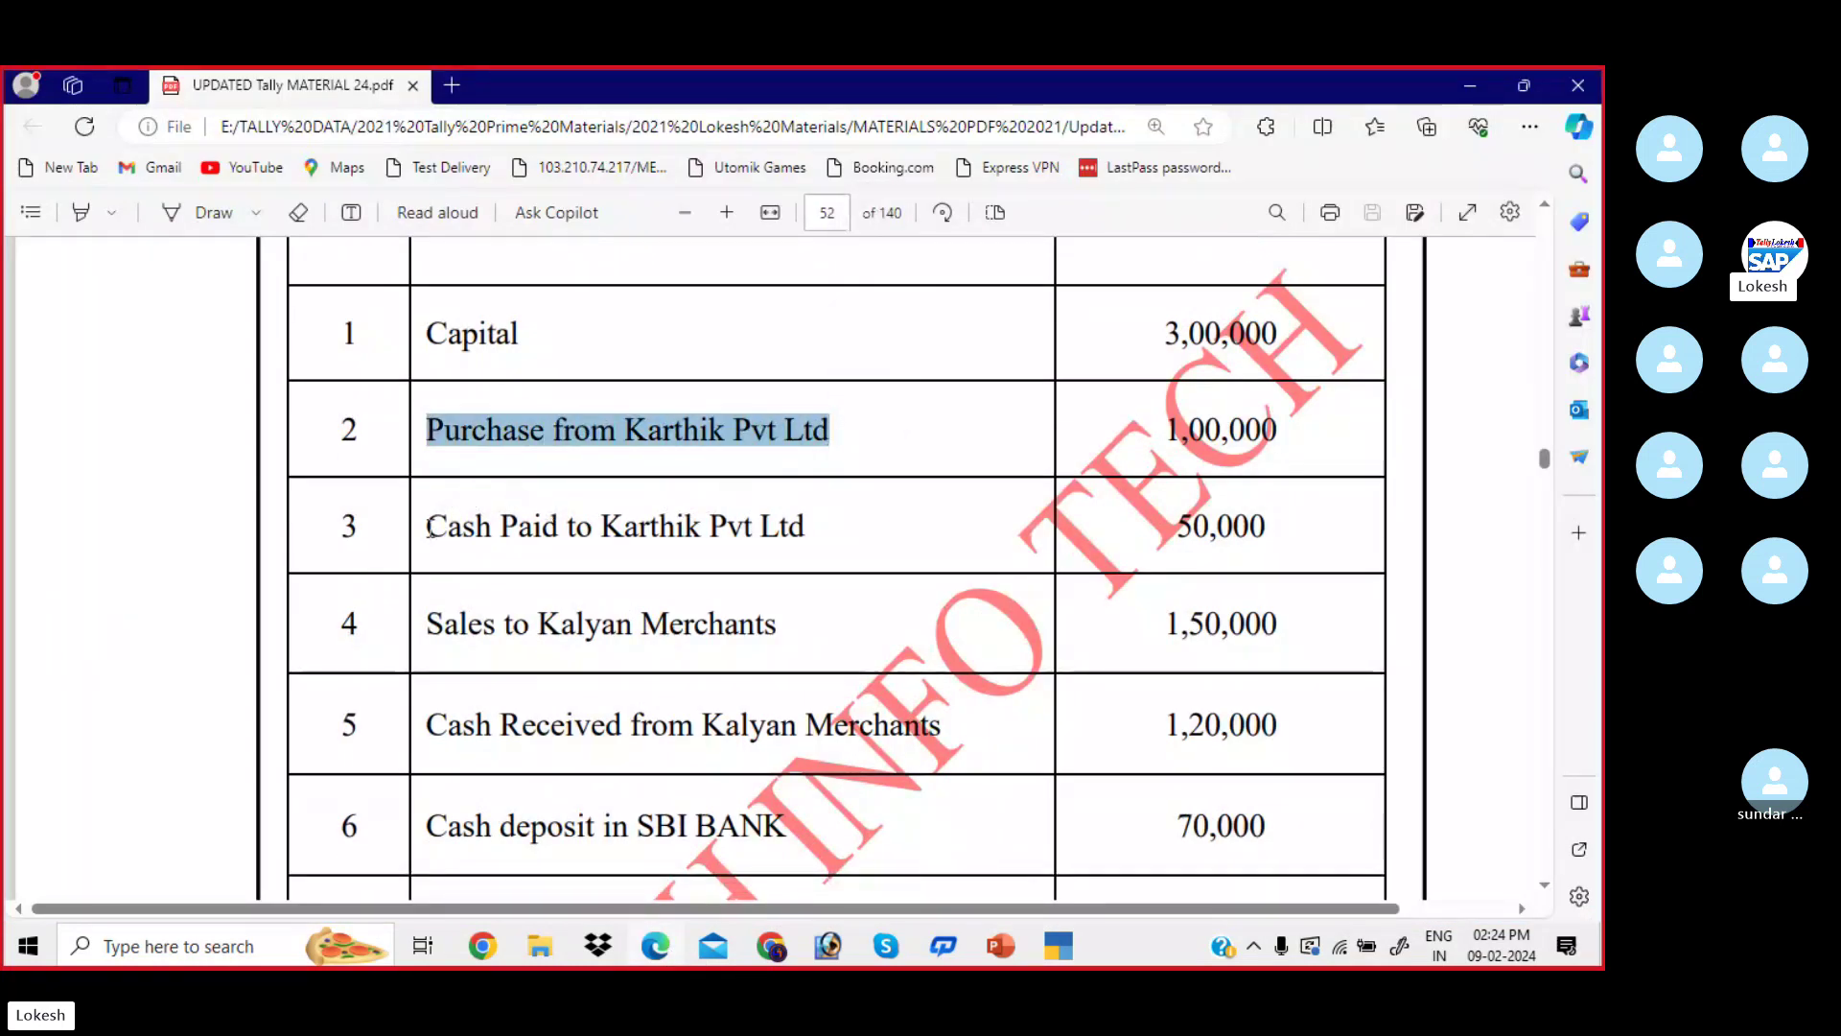
pyautogui.moveTo(428, 525); pyautogui.dragTo(821, 525)
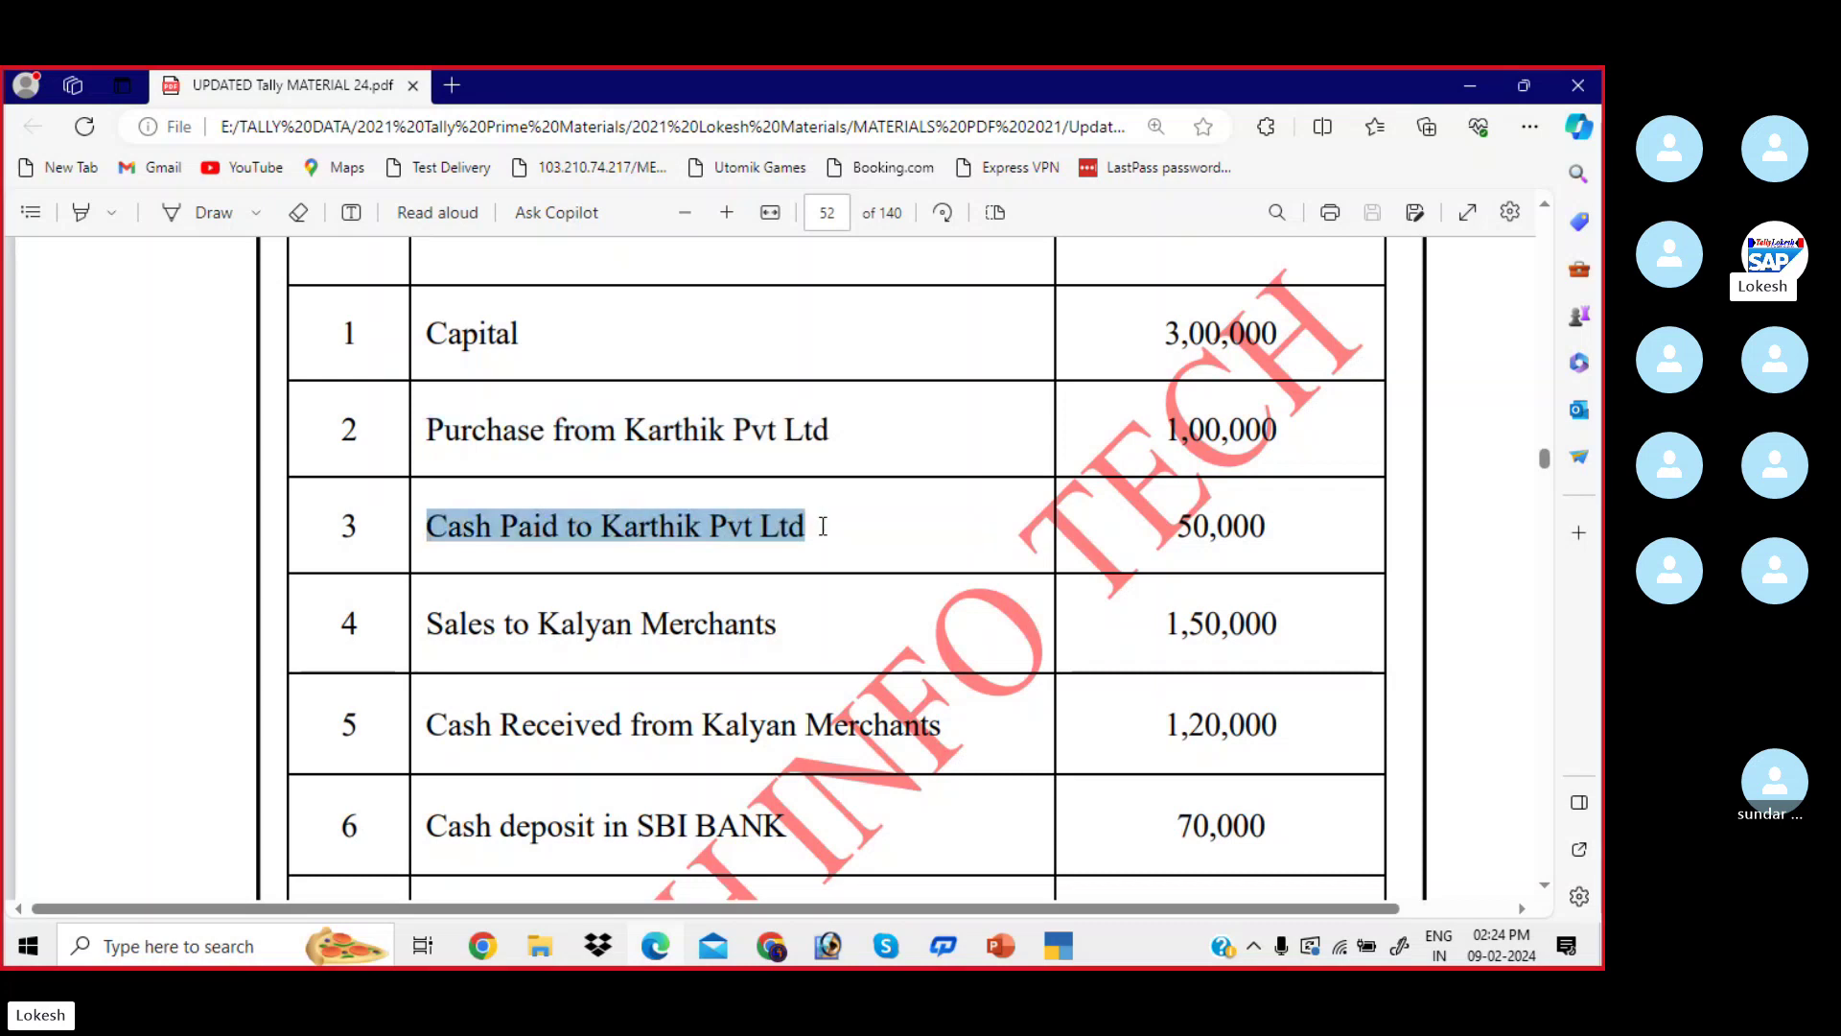
pyautogui.moveTo(1164, 430); pyautogui.dragTo(1294, 432)
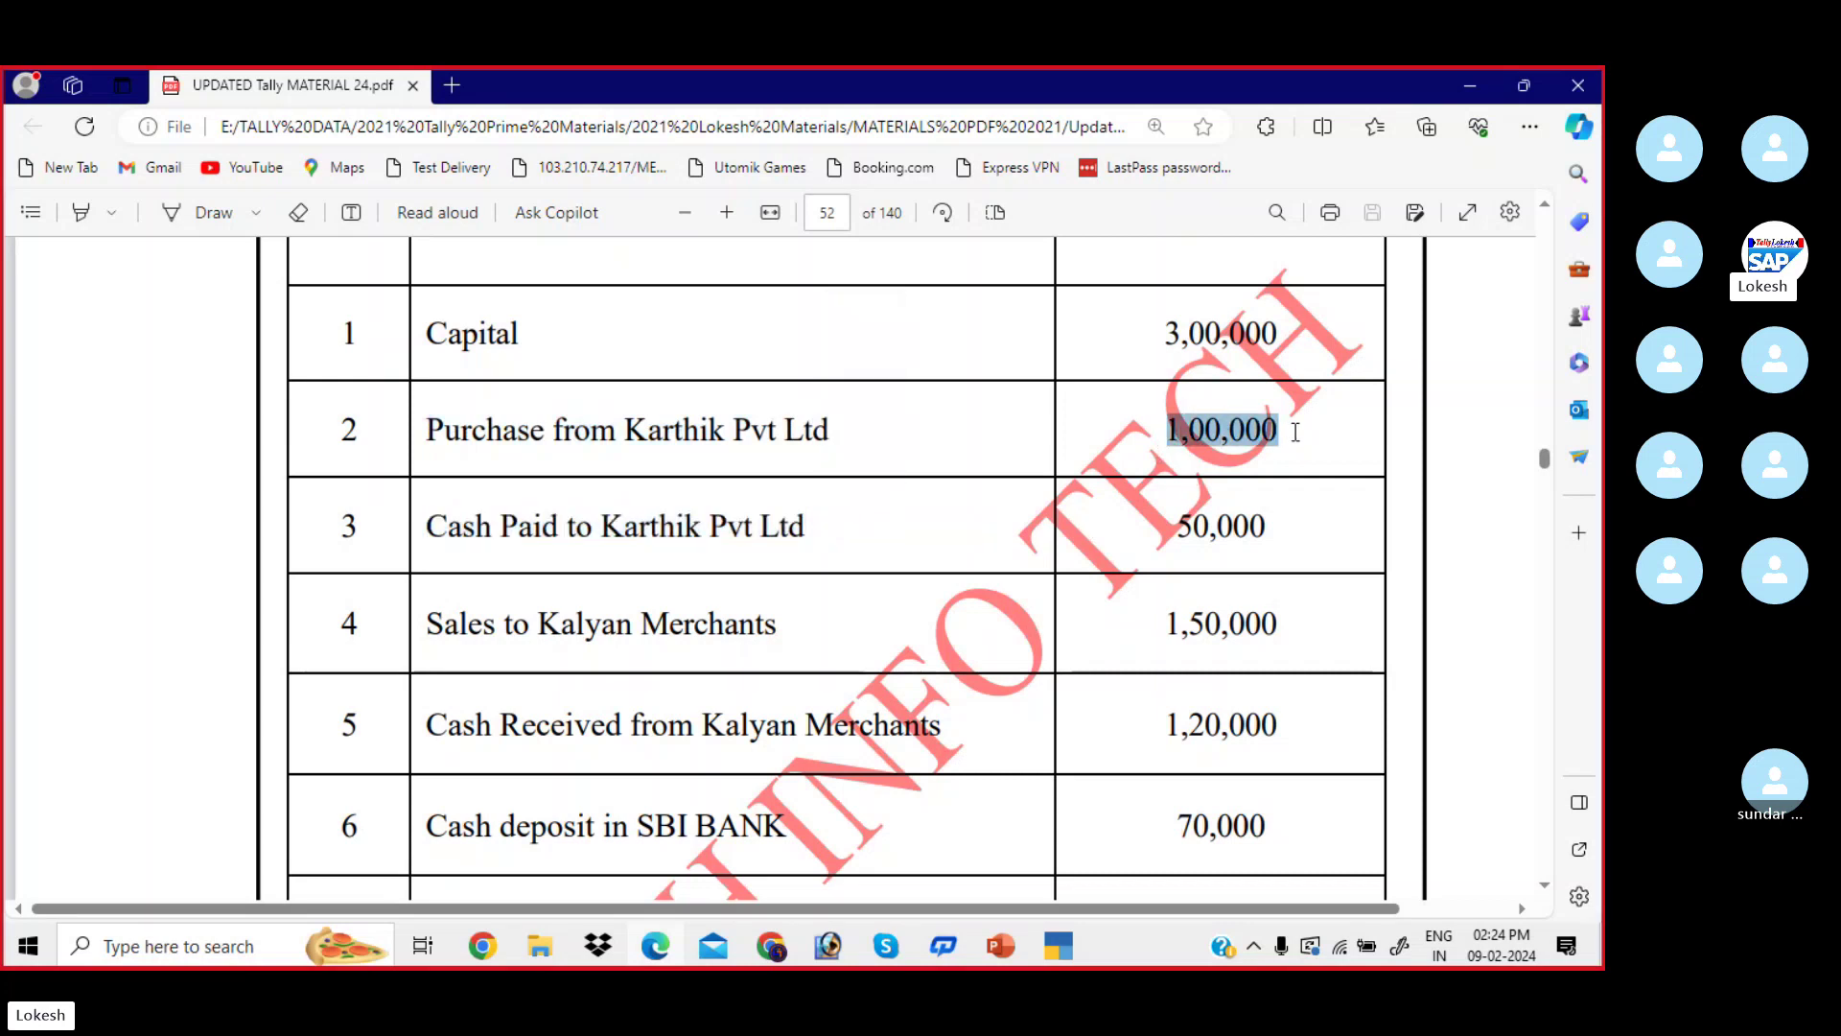
pyautogui.moveTo(1176, 525); pyautogui.dragTo(1271, 529)
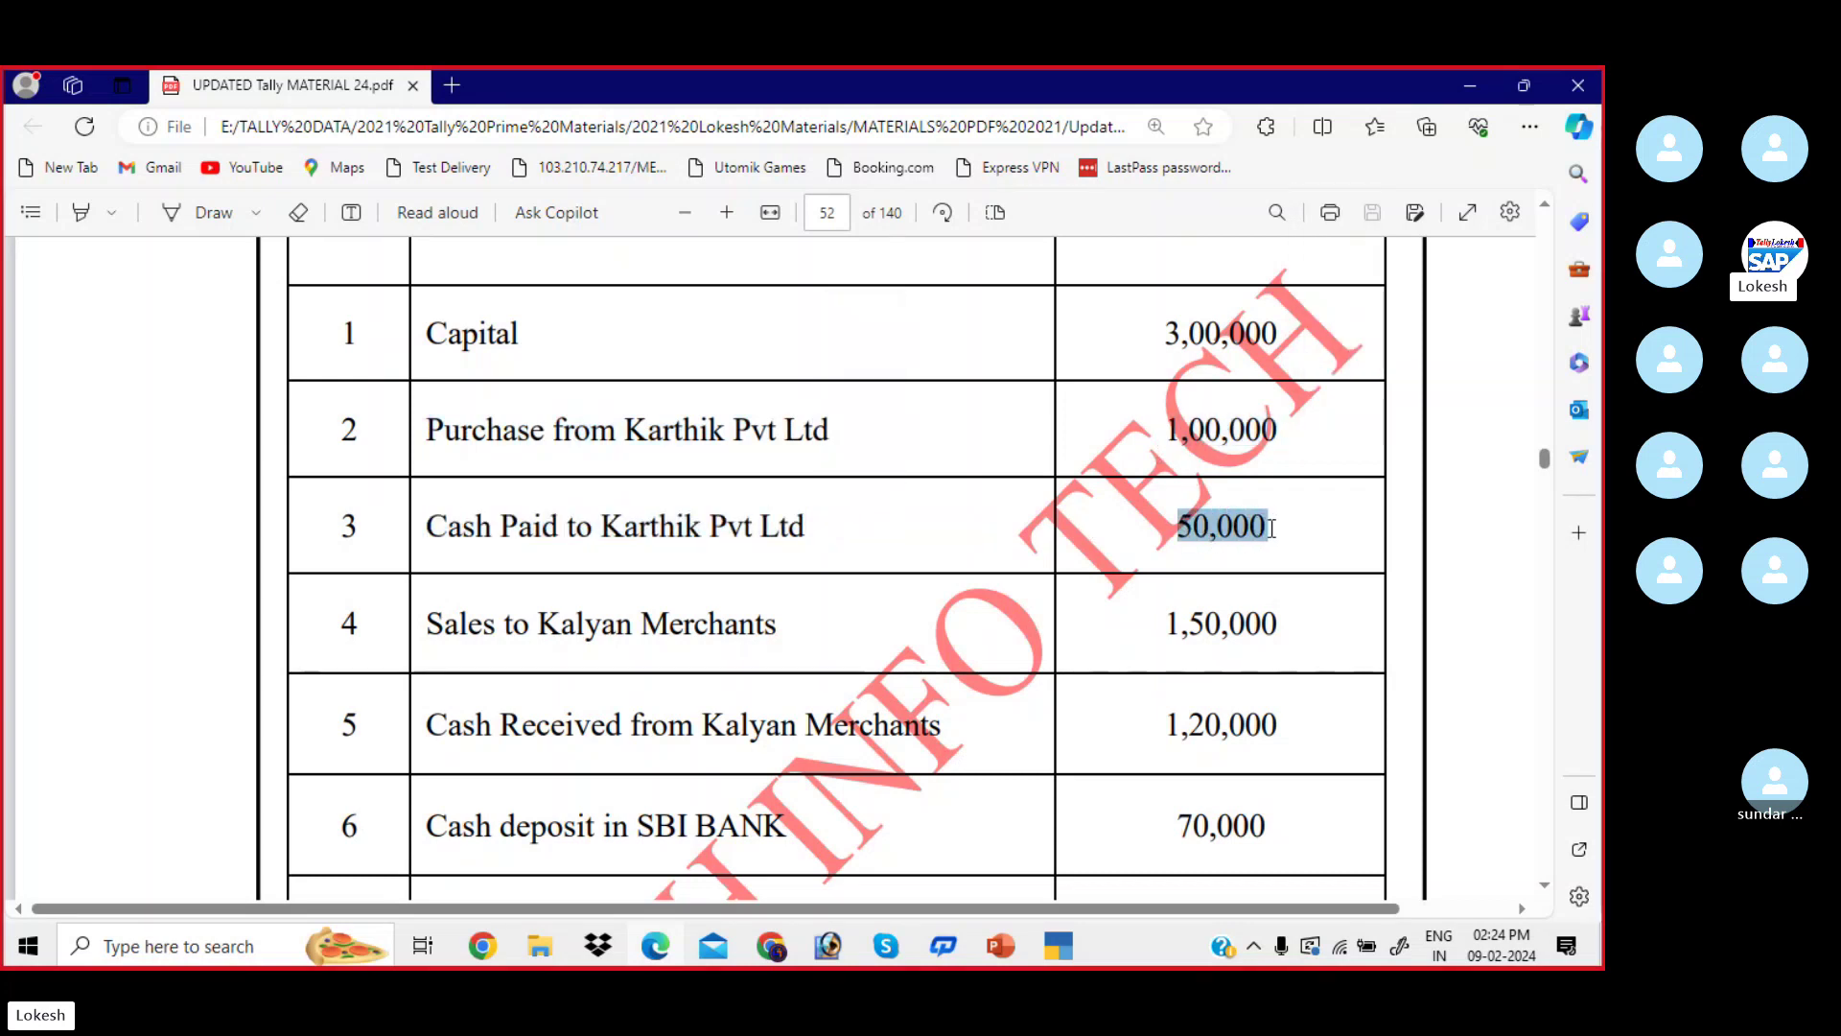
# - Start a Payment voucher in Tally, then mark Karthik Pvt Ltd in PDF row 3
pyautogui.click(1065, 957)
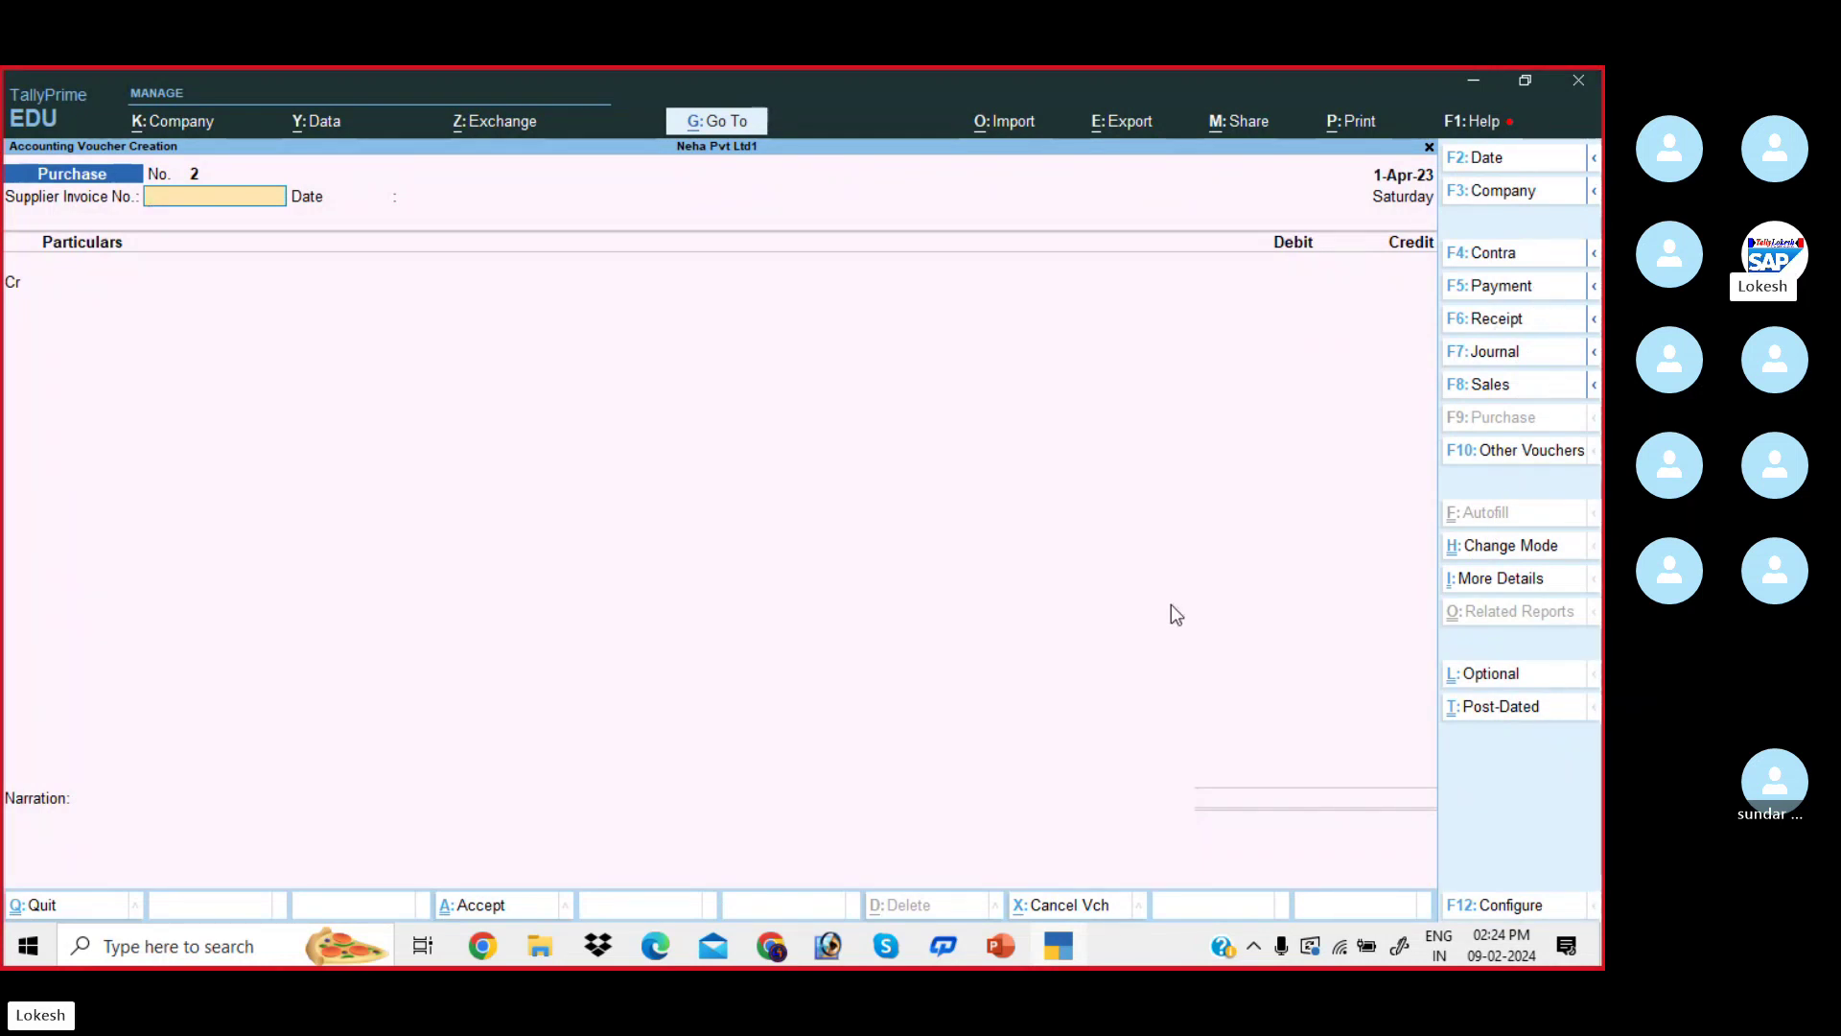
pyautogui.click(1531, 292)
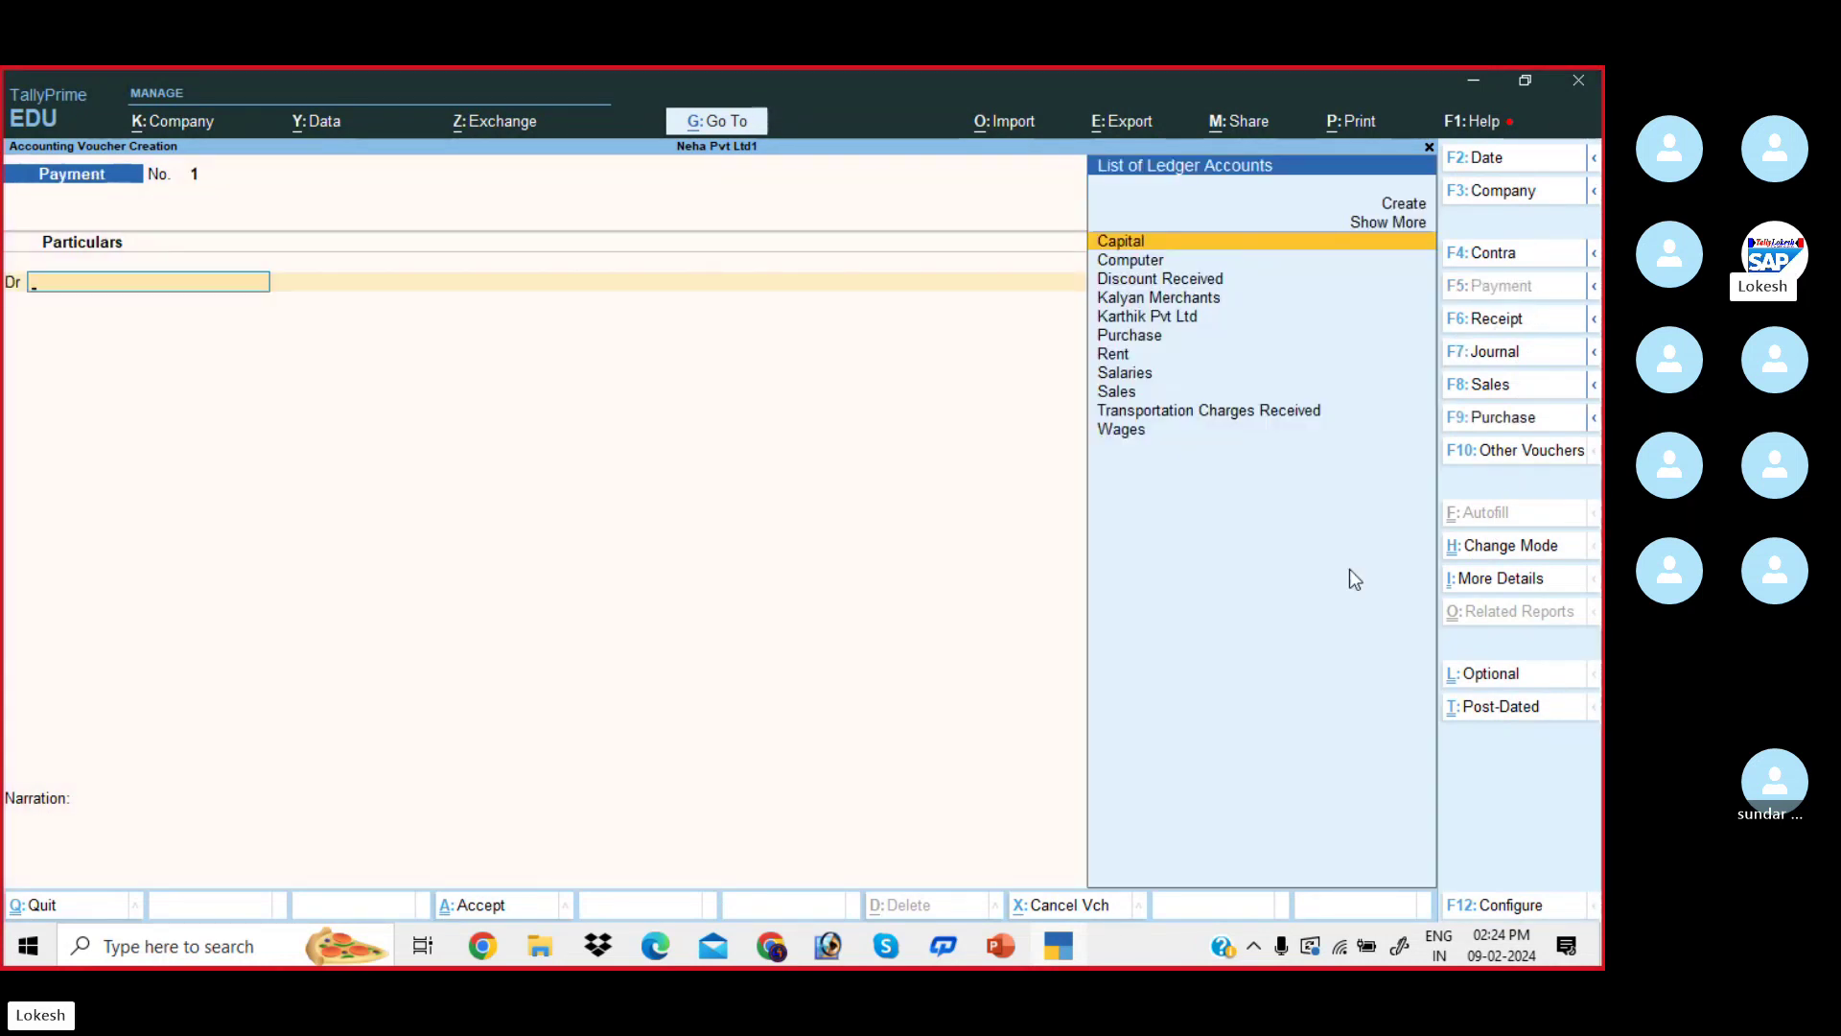
pyautogui.click(715, 947)
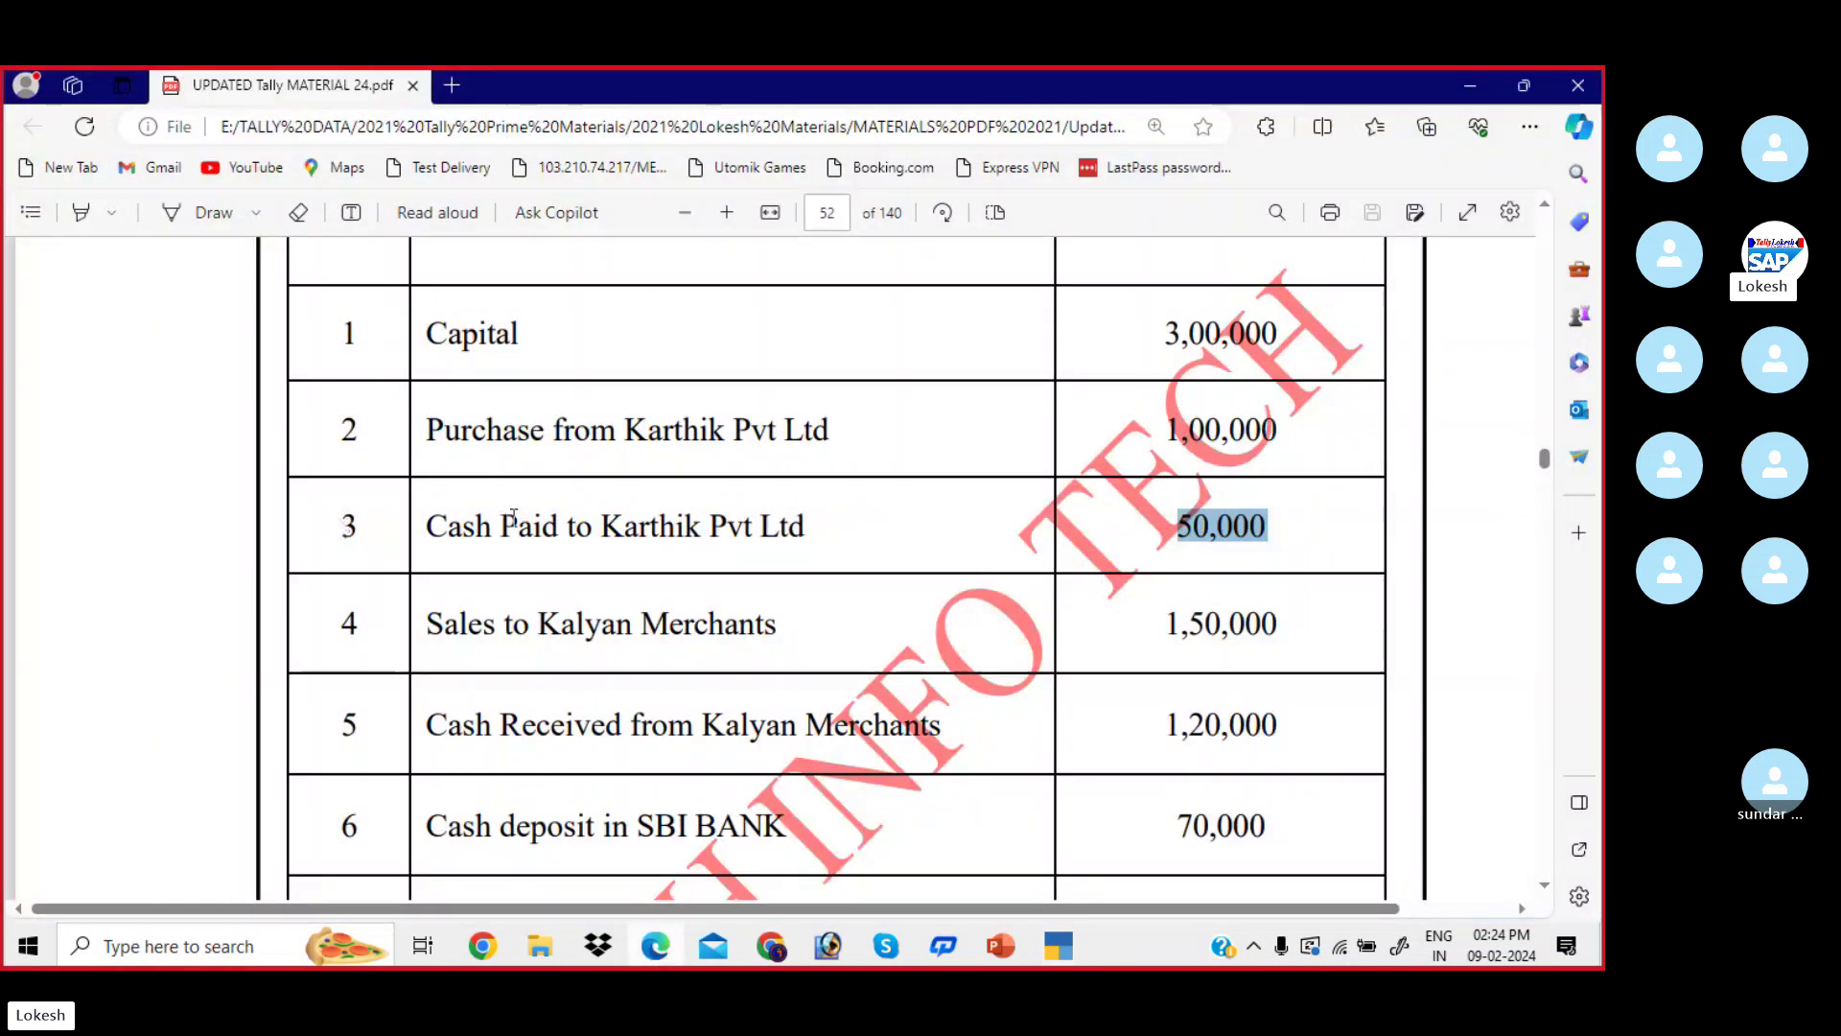
pyautogui.click(494, 537)
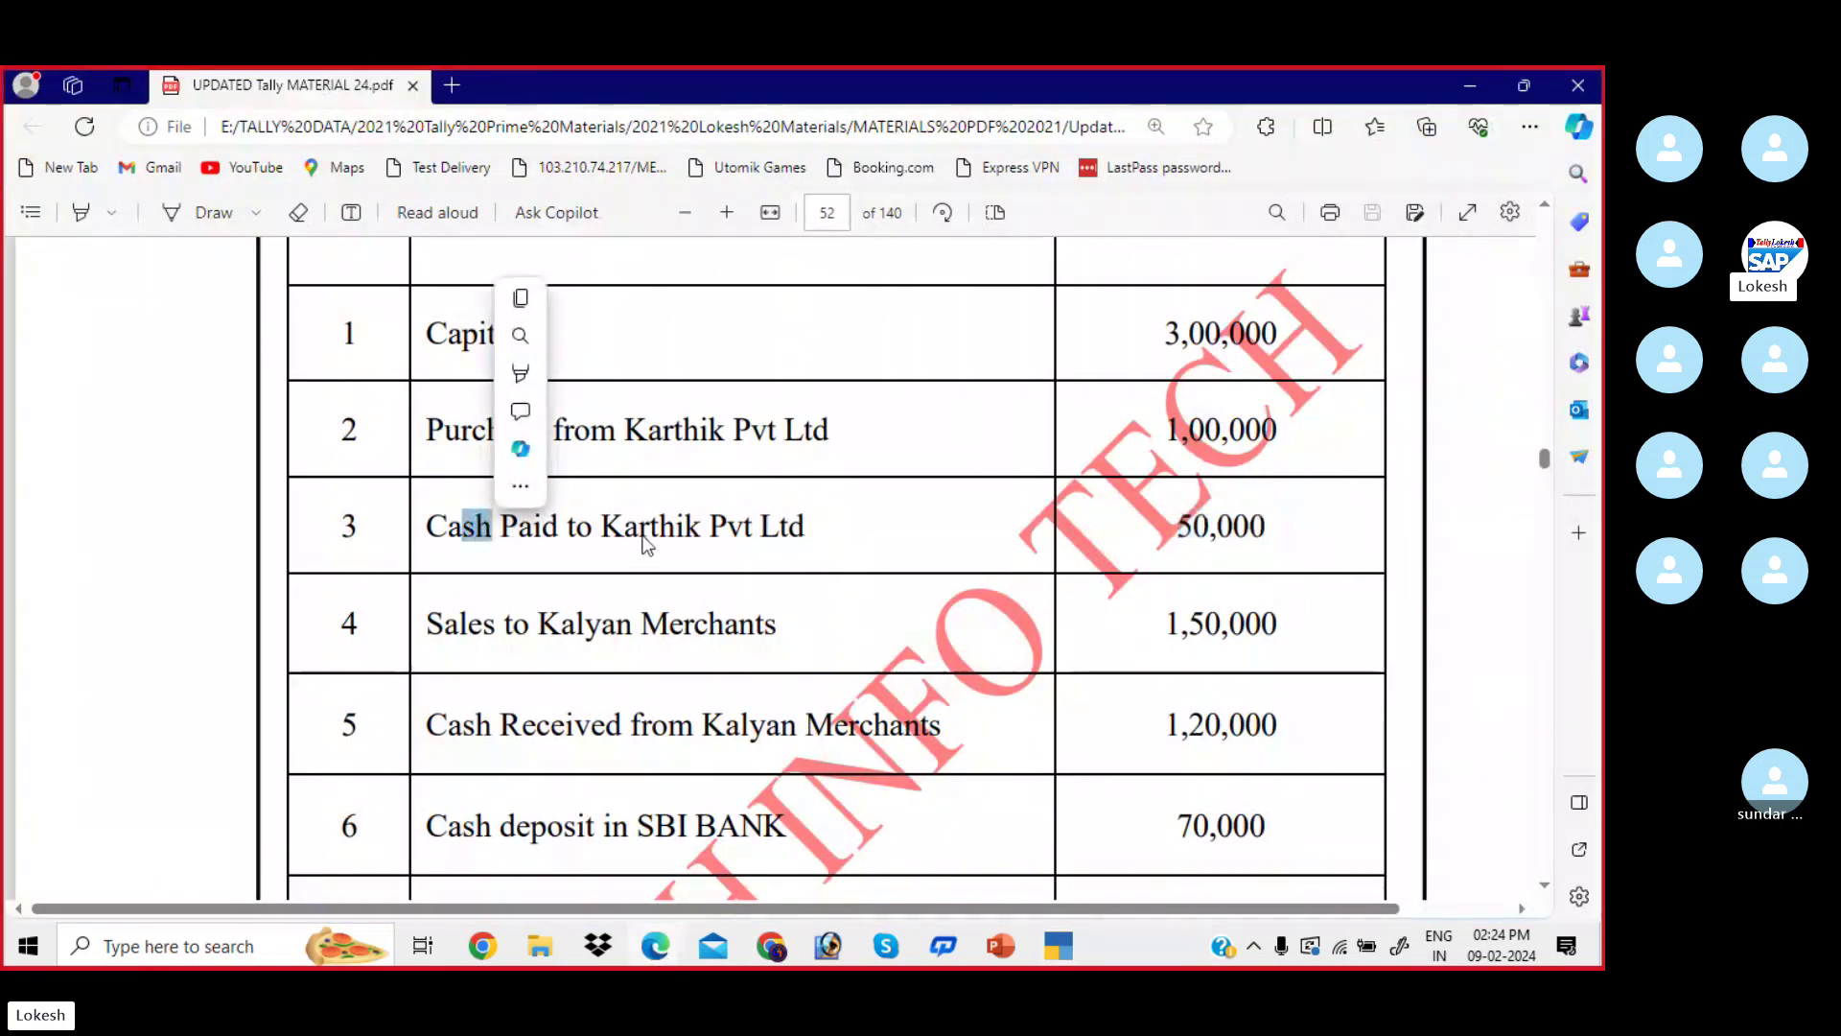
pyautogui.moveTo(624, 525); pyautogui.dragTo(831, 528)
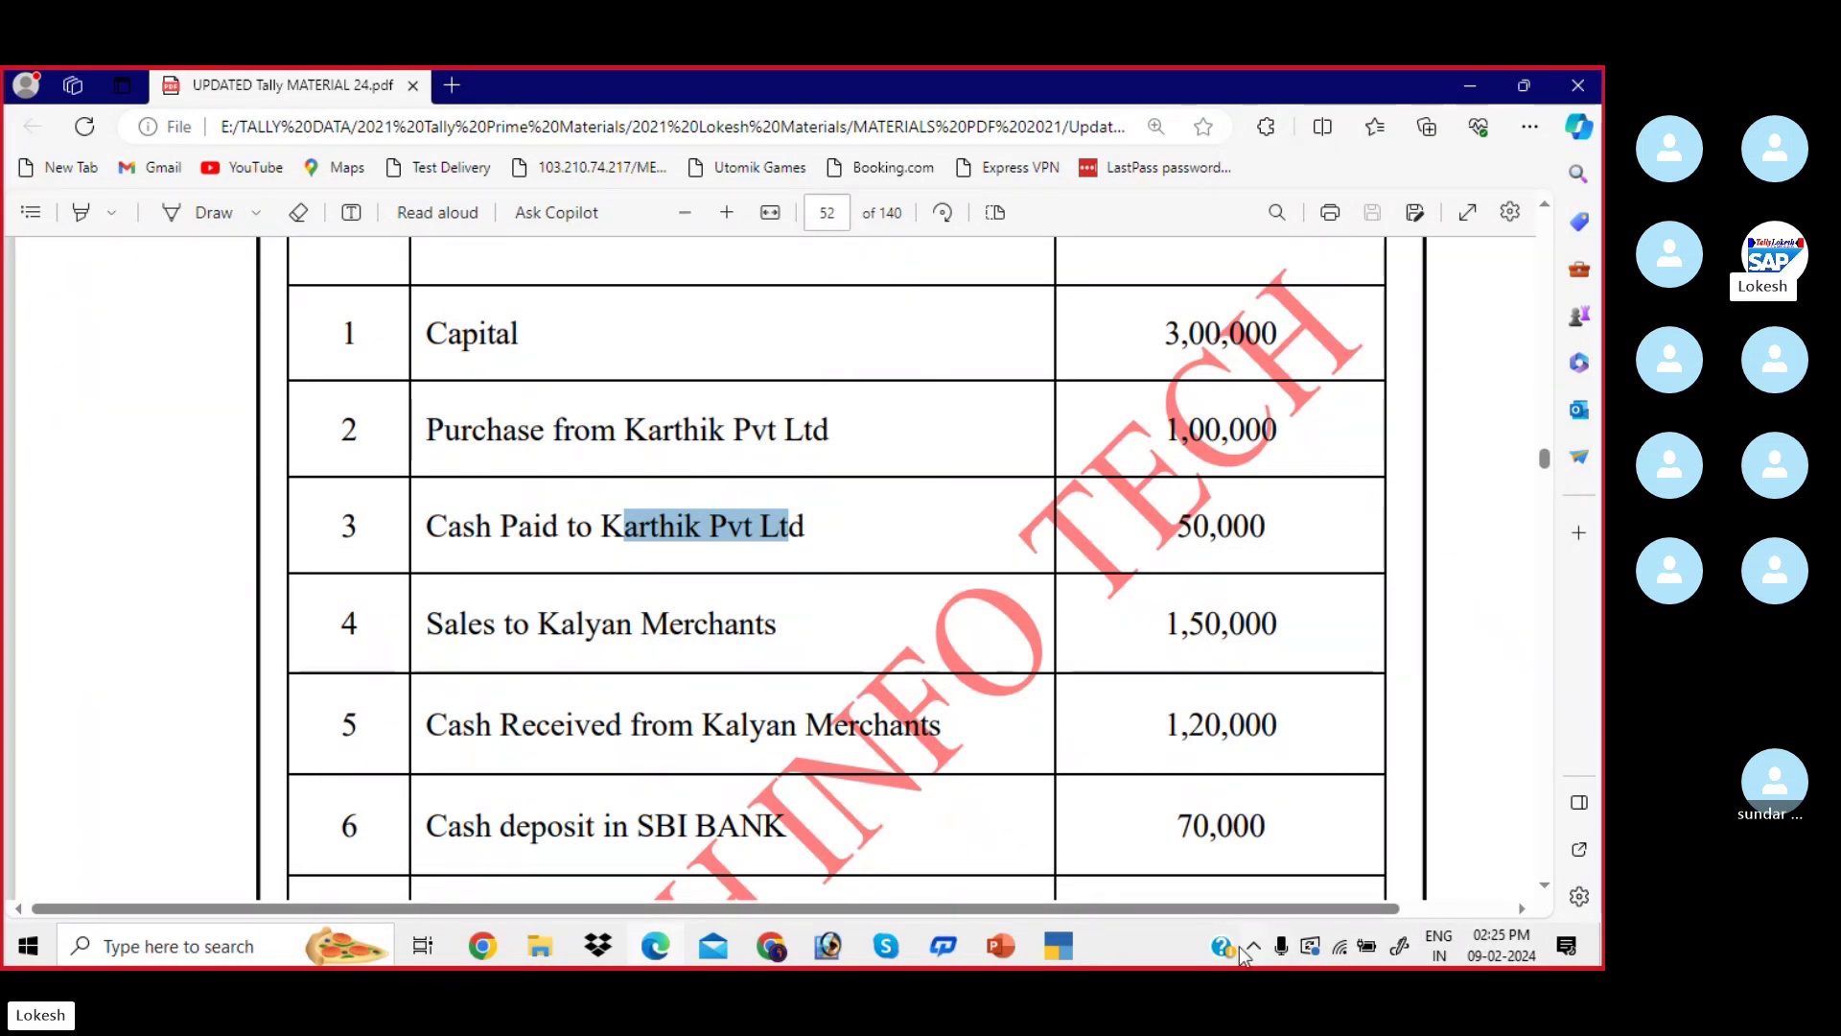
# - Debit Karthik Pvt Ltd 50,000 and credit Cash 50,000 in Payment voucher No. 1, reaching the accept prompt
pyautogui.click(1072, 946)
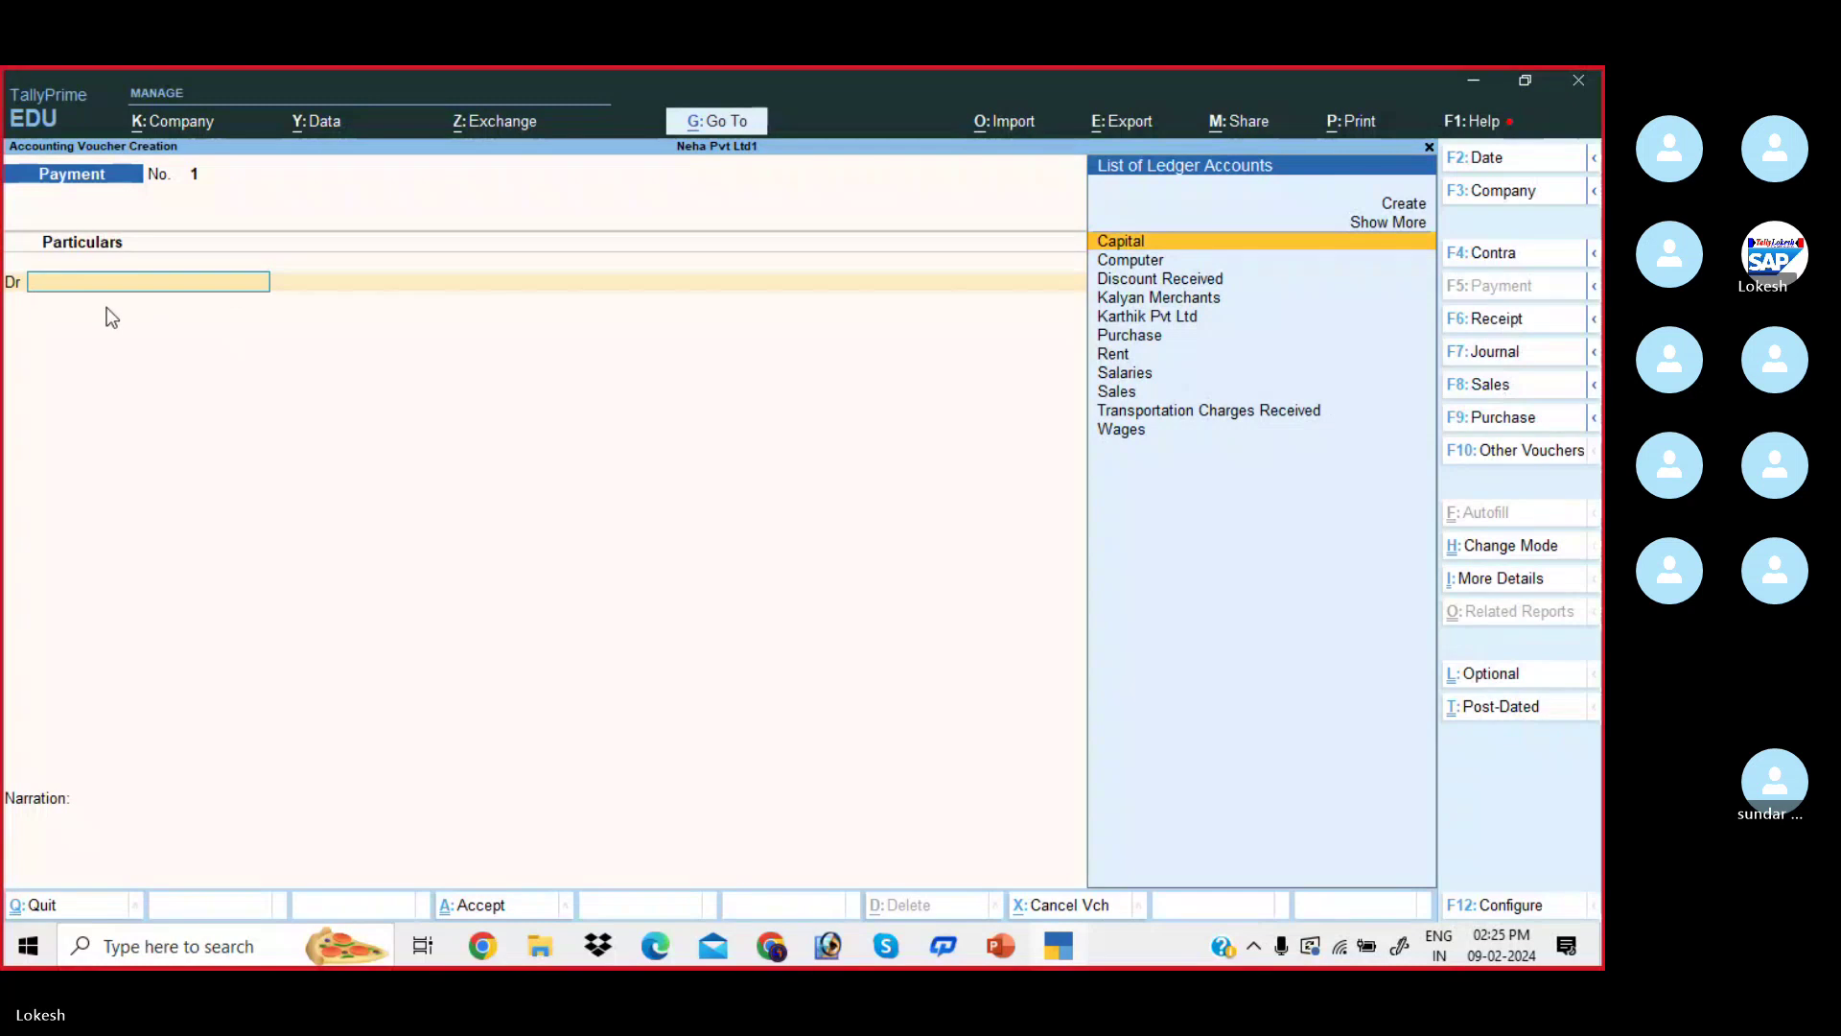
pyautogui.write('K')
pyautogui.press('Down')
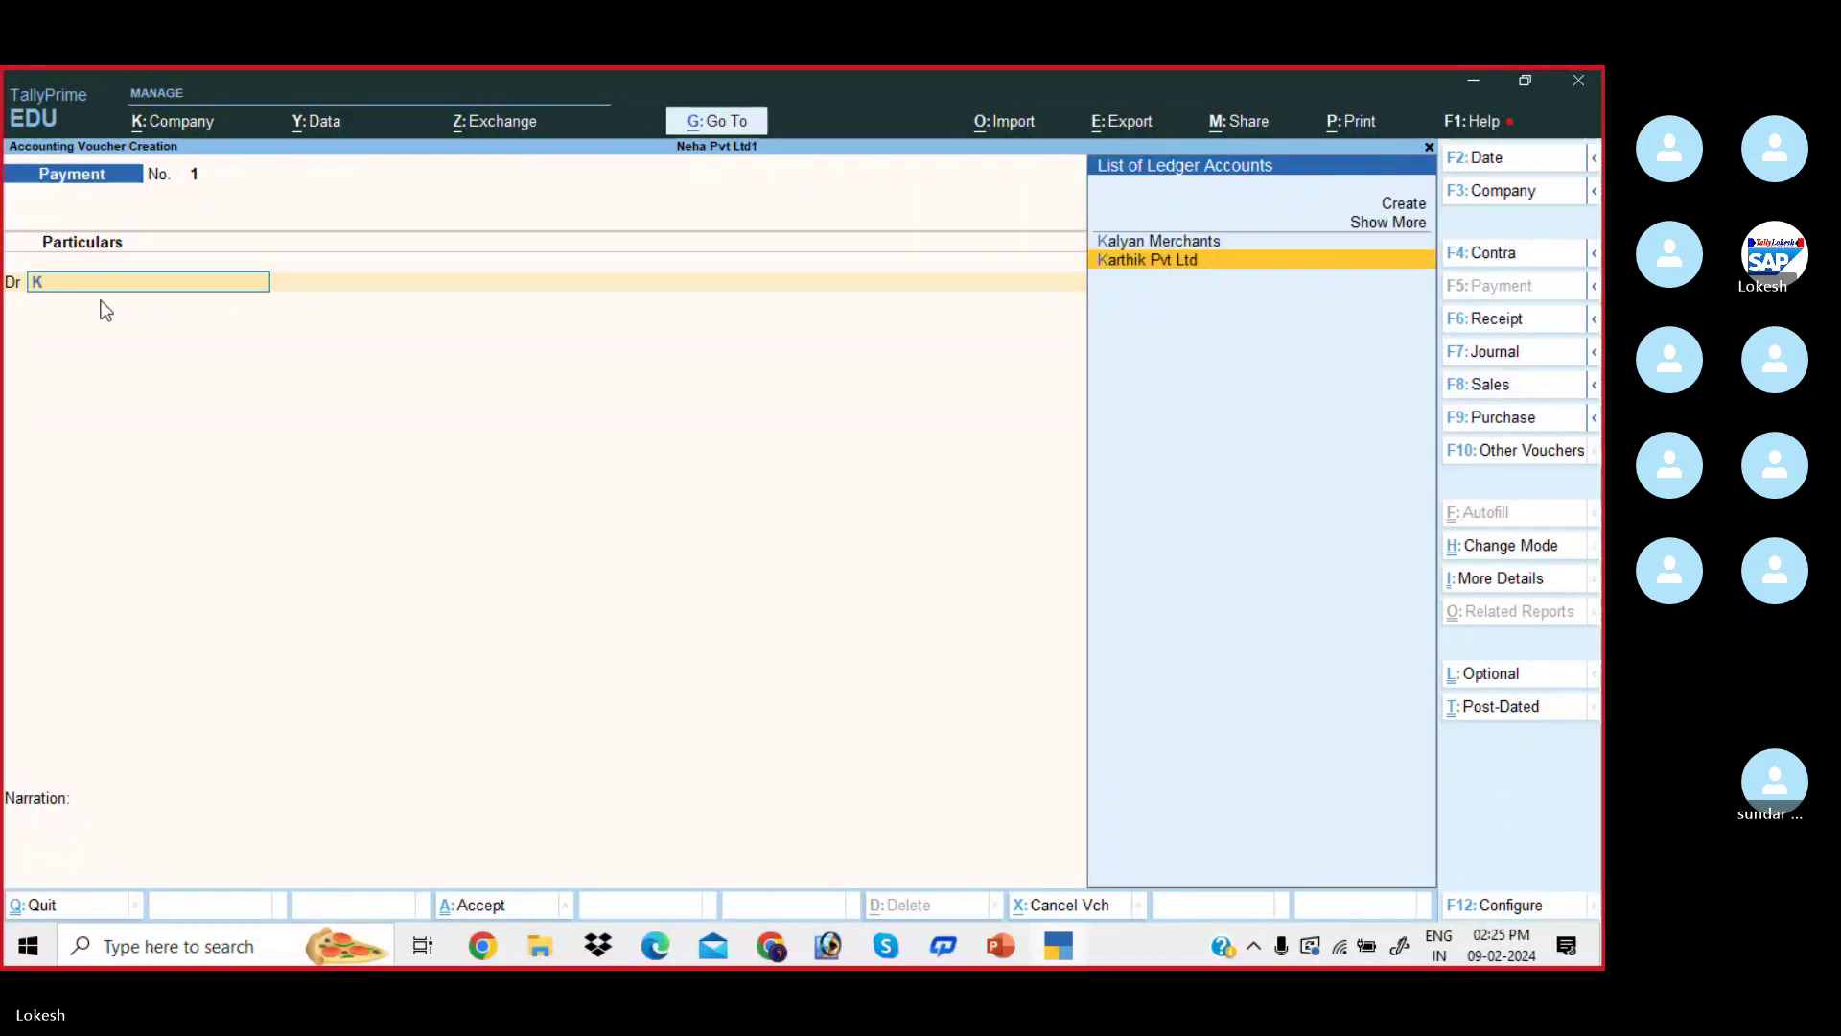
pyautogui.press('Return')
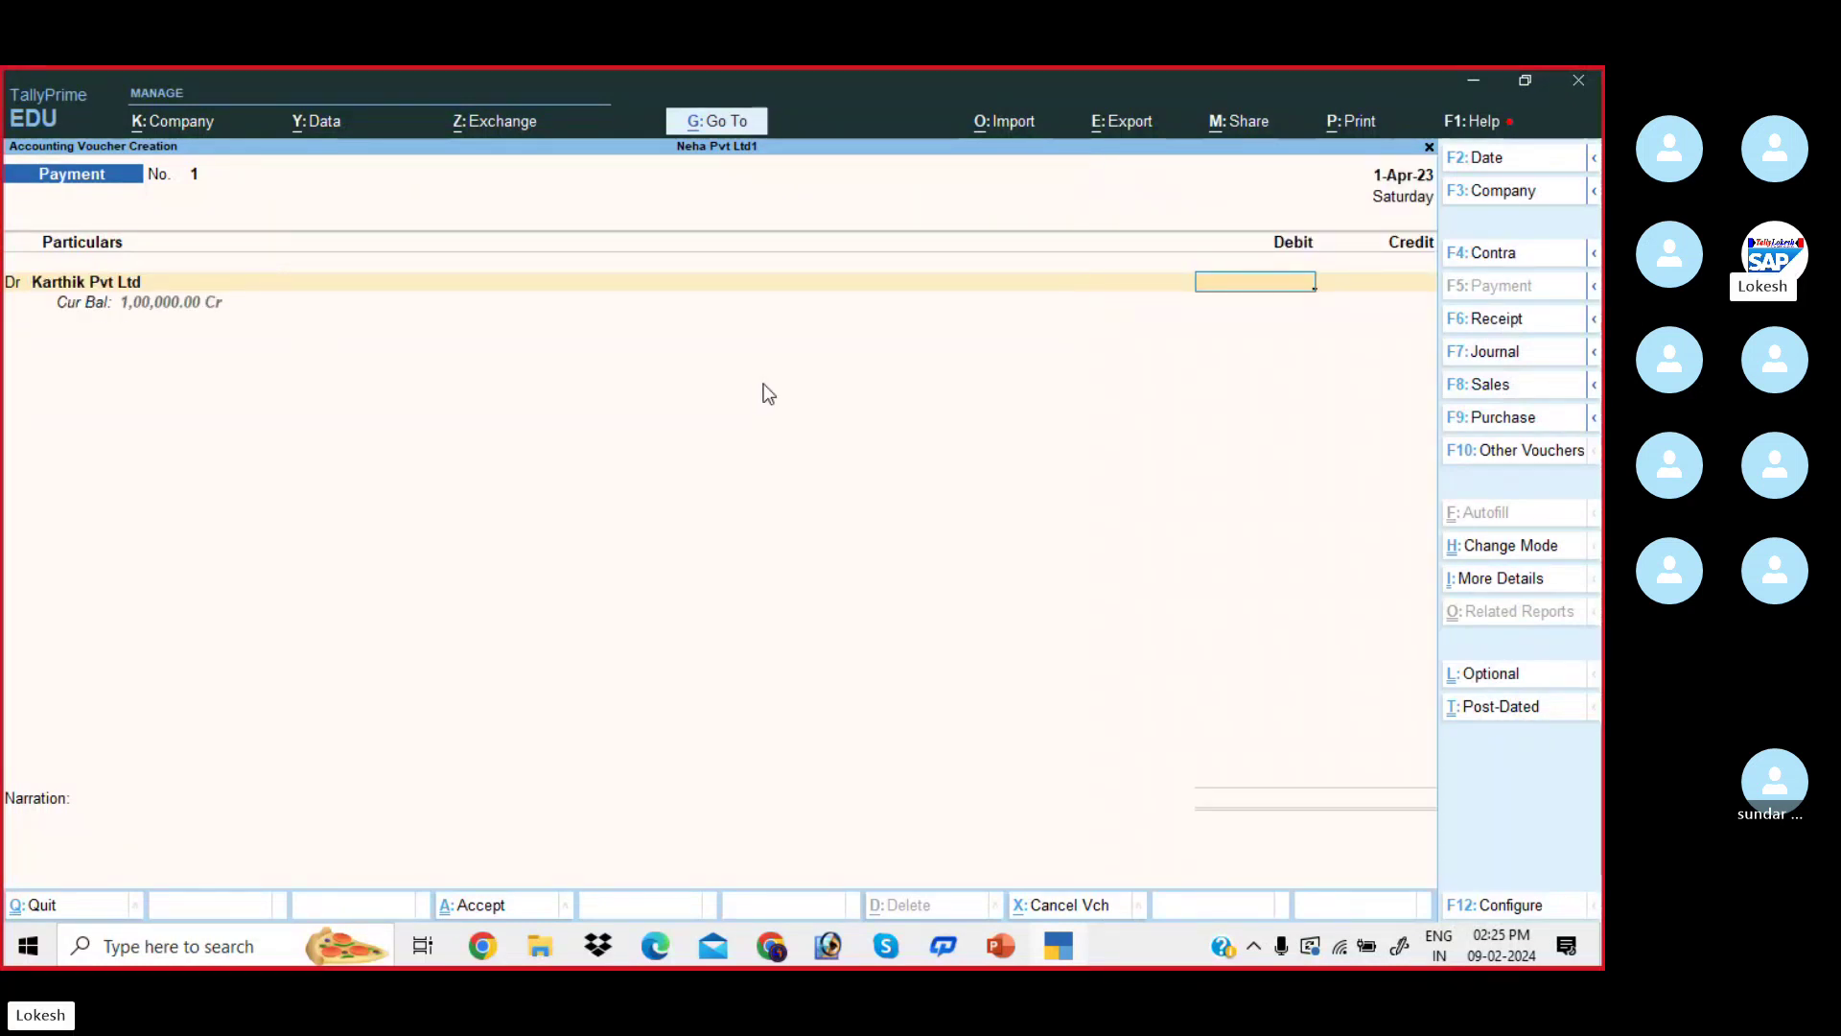
pyautogui.write('50000')
pyautogui.press('Return')
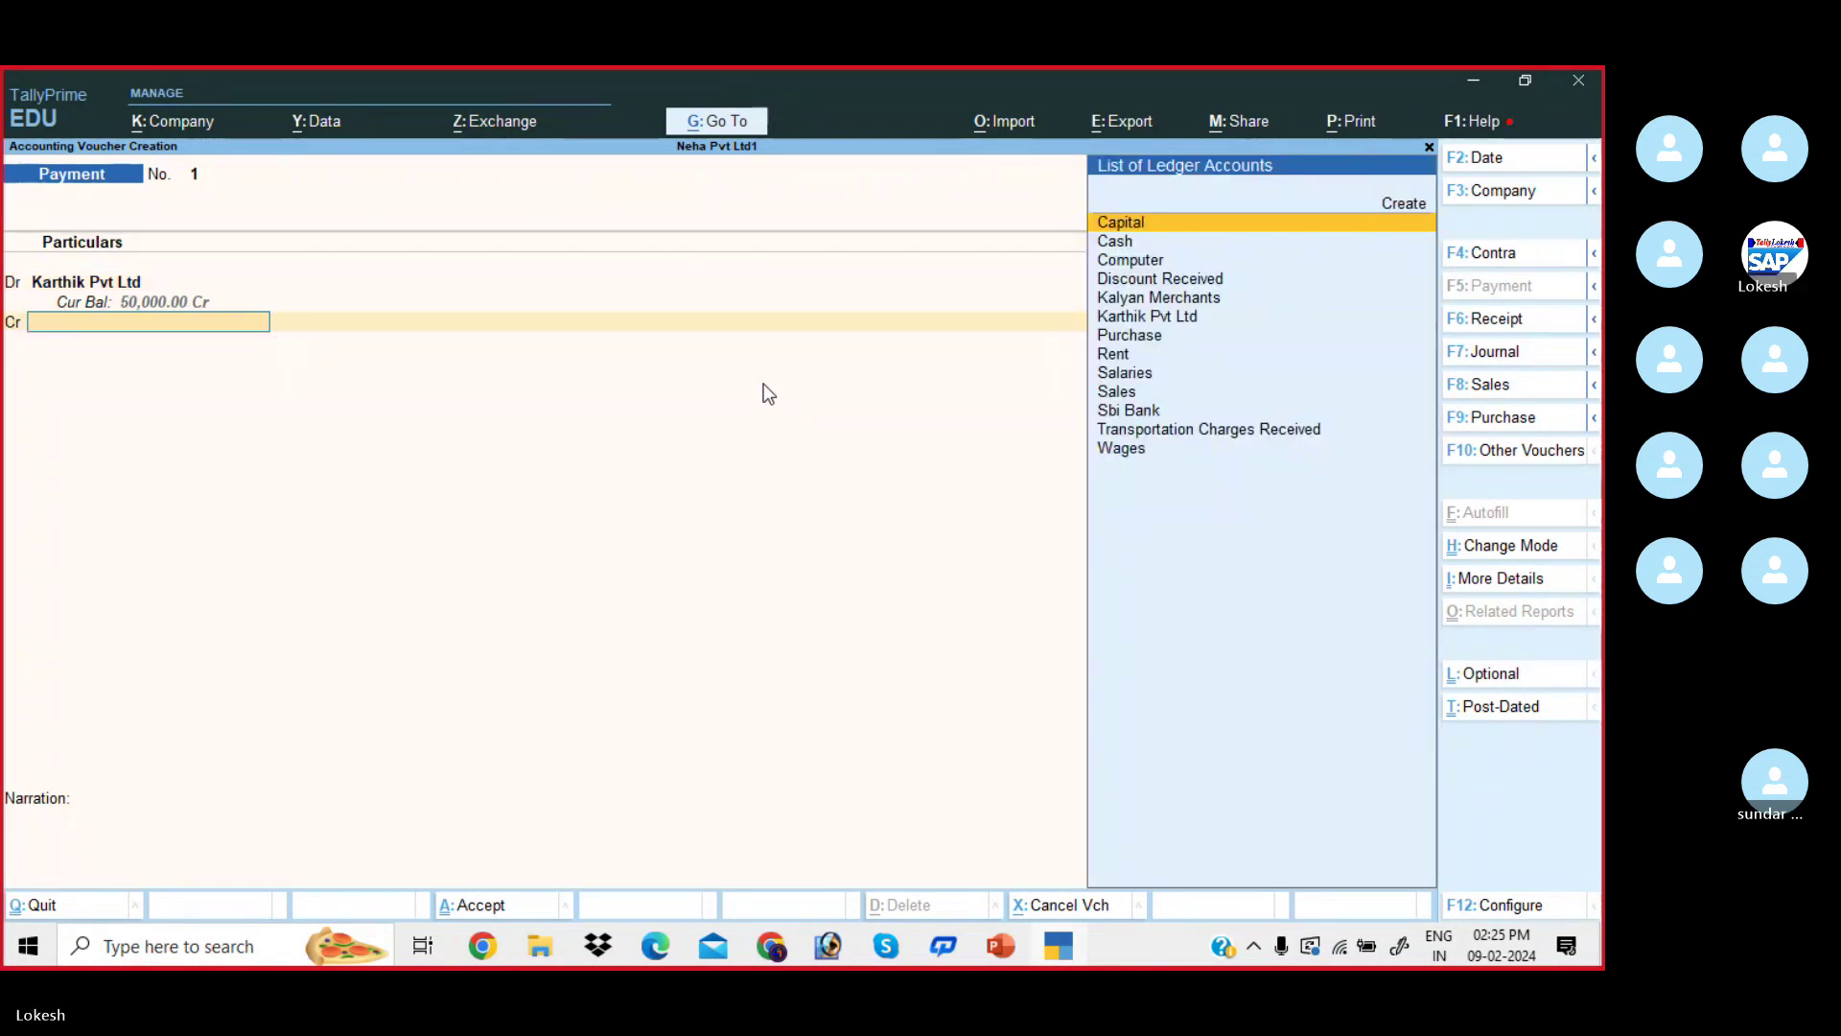
pyautogui.hotkey('alt', 'Tab')
pyautogui.hotkey('alt', 'Tab')
pyautogui.press('Down')
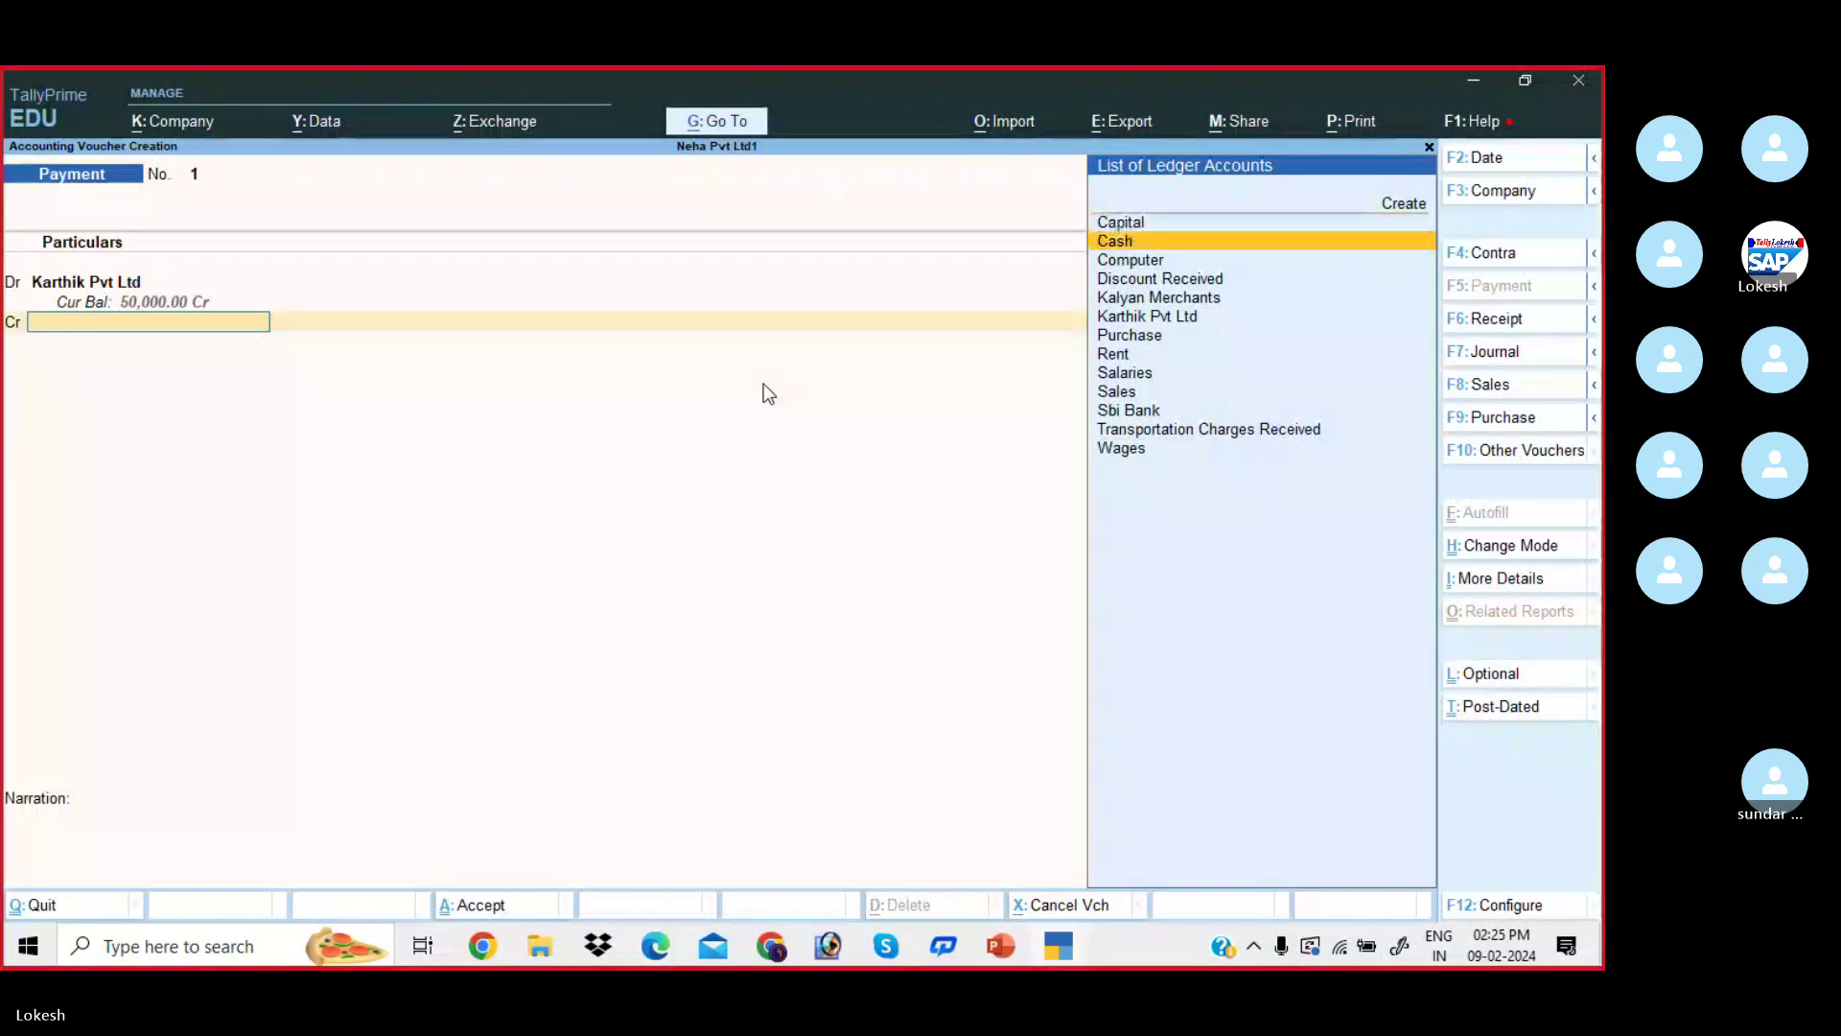
pyautogui.press('Return')
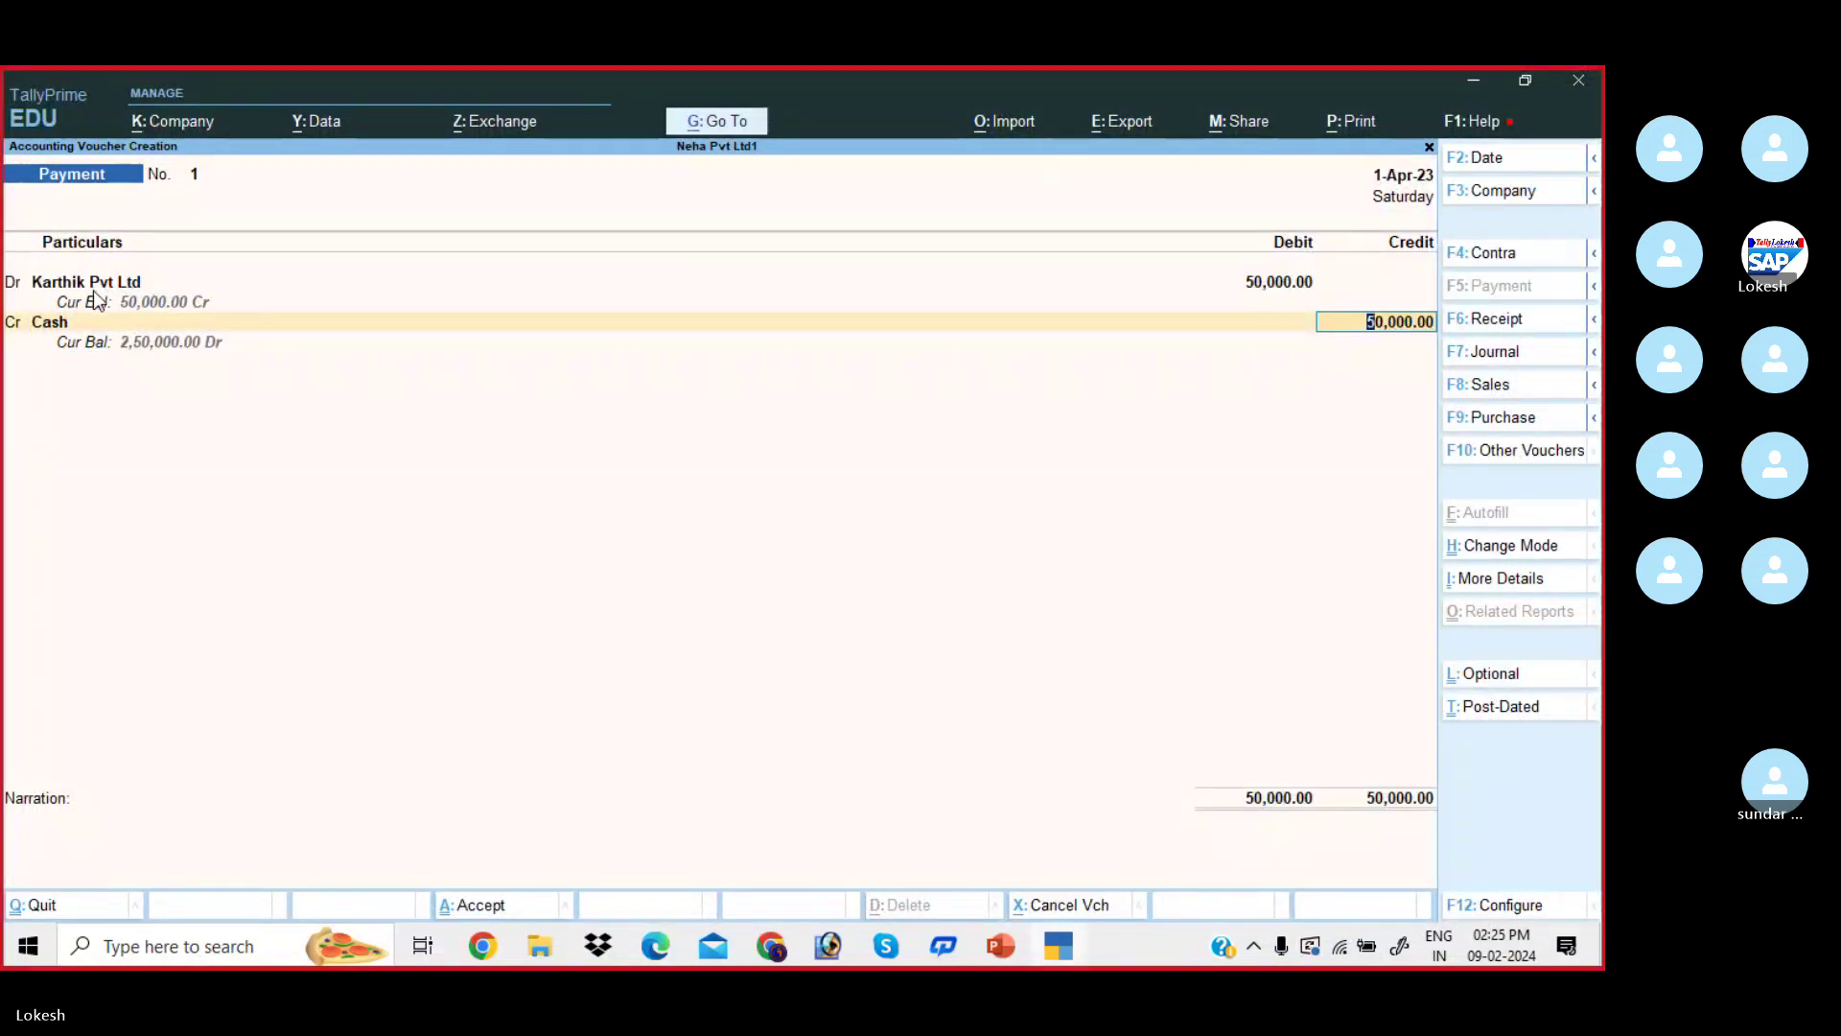
pyautogui.press('Return')
pyautogui.press('Return')
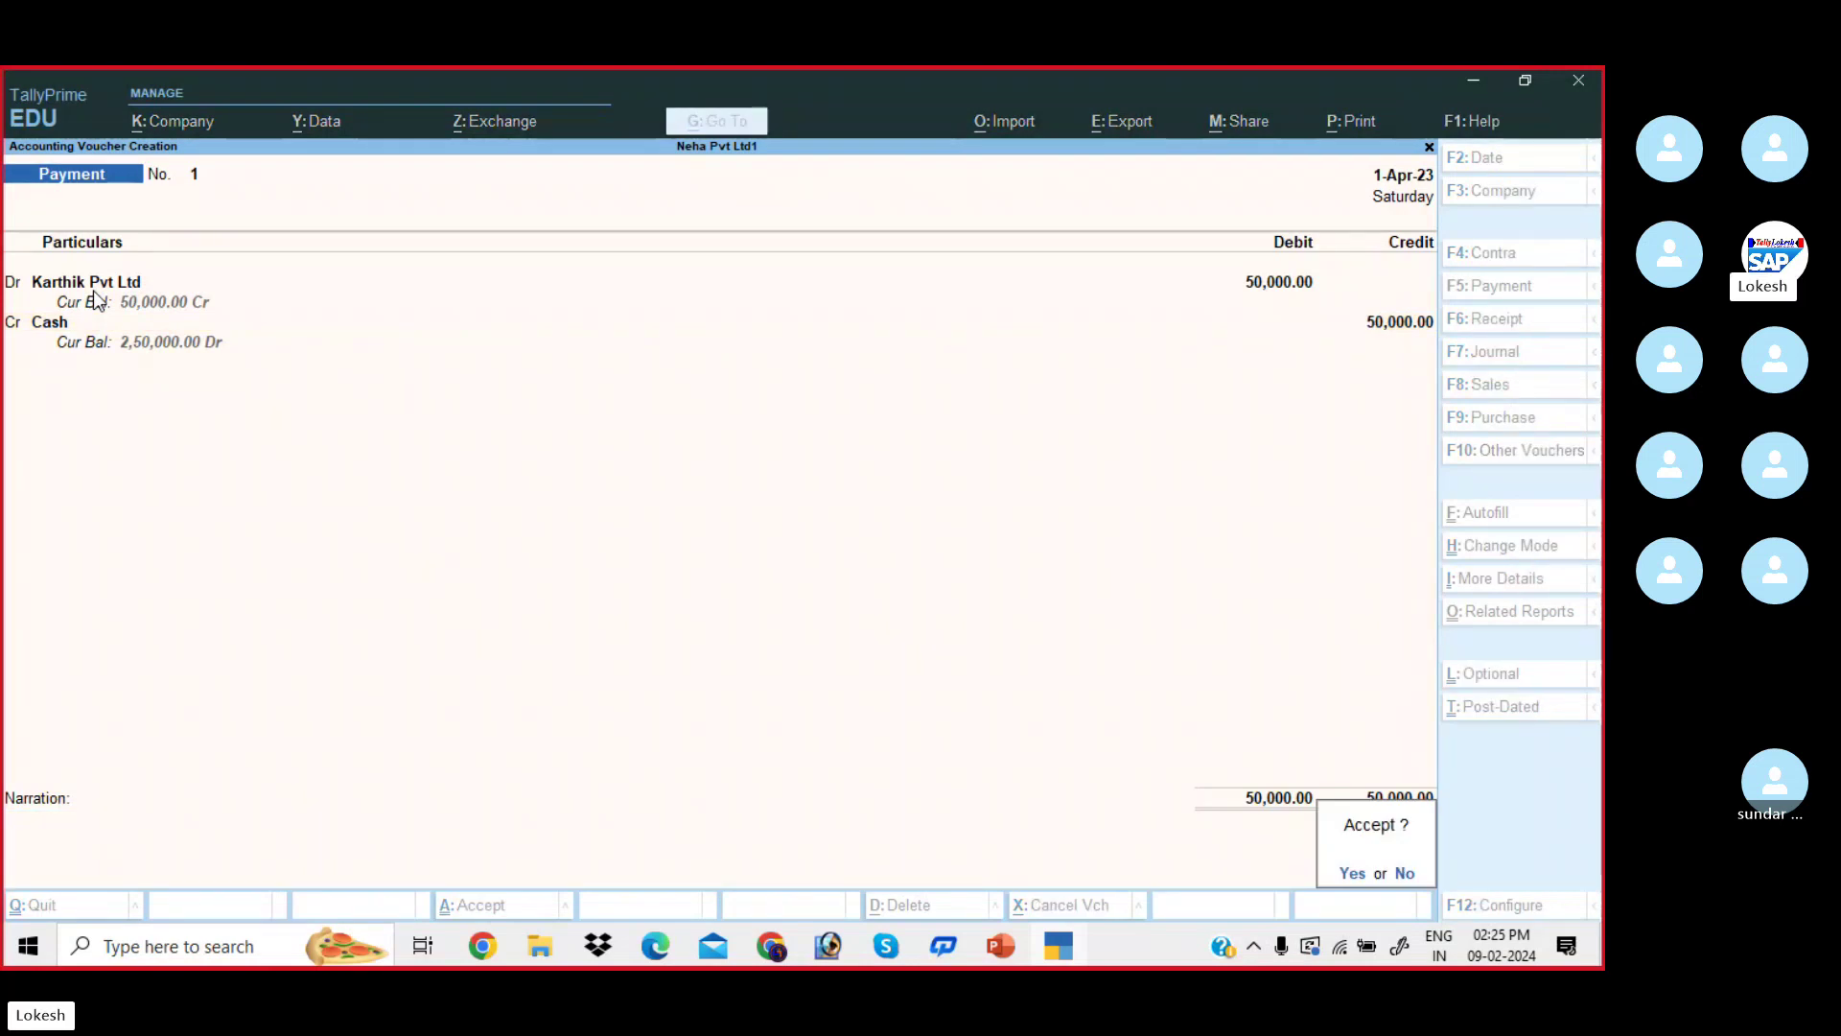
pyautogui.press('Return')
# - After checking the PDF, switch to a Sales voucher in As Voucher mode
pyautogui.hotkey('alt', 'Tab')
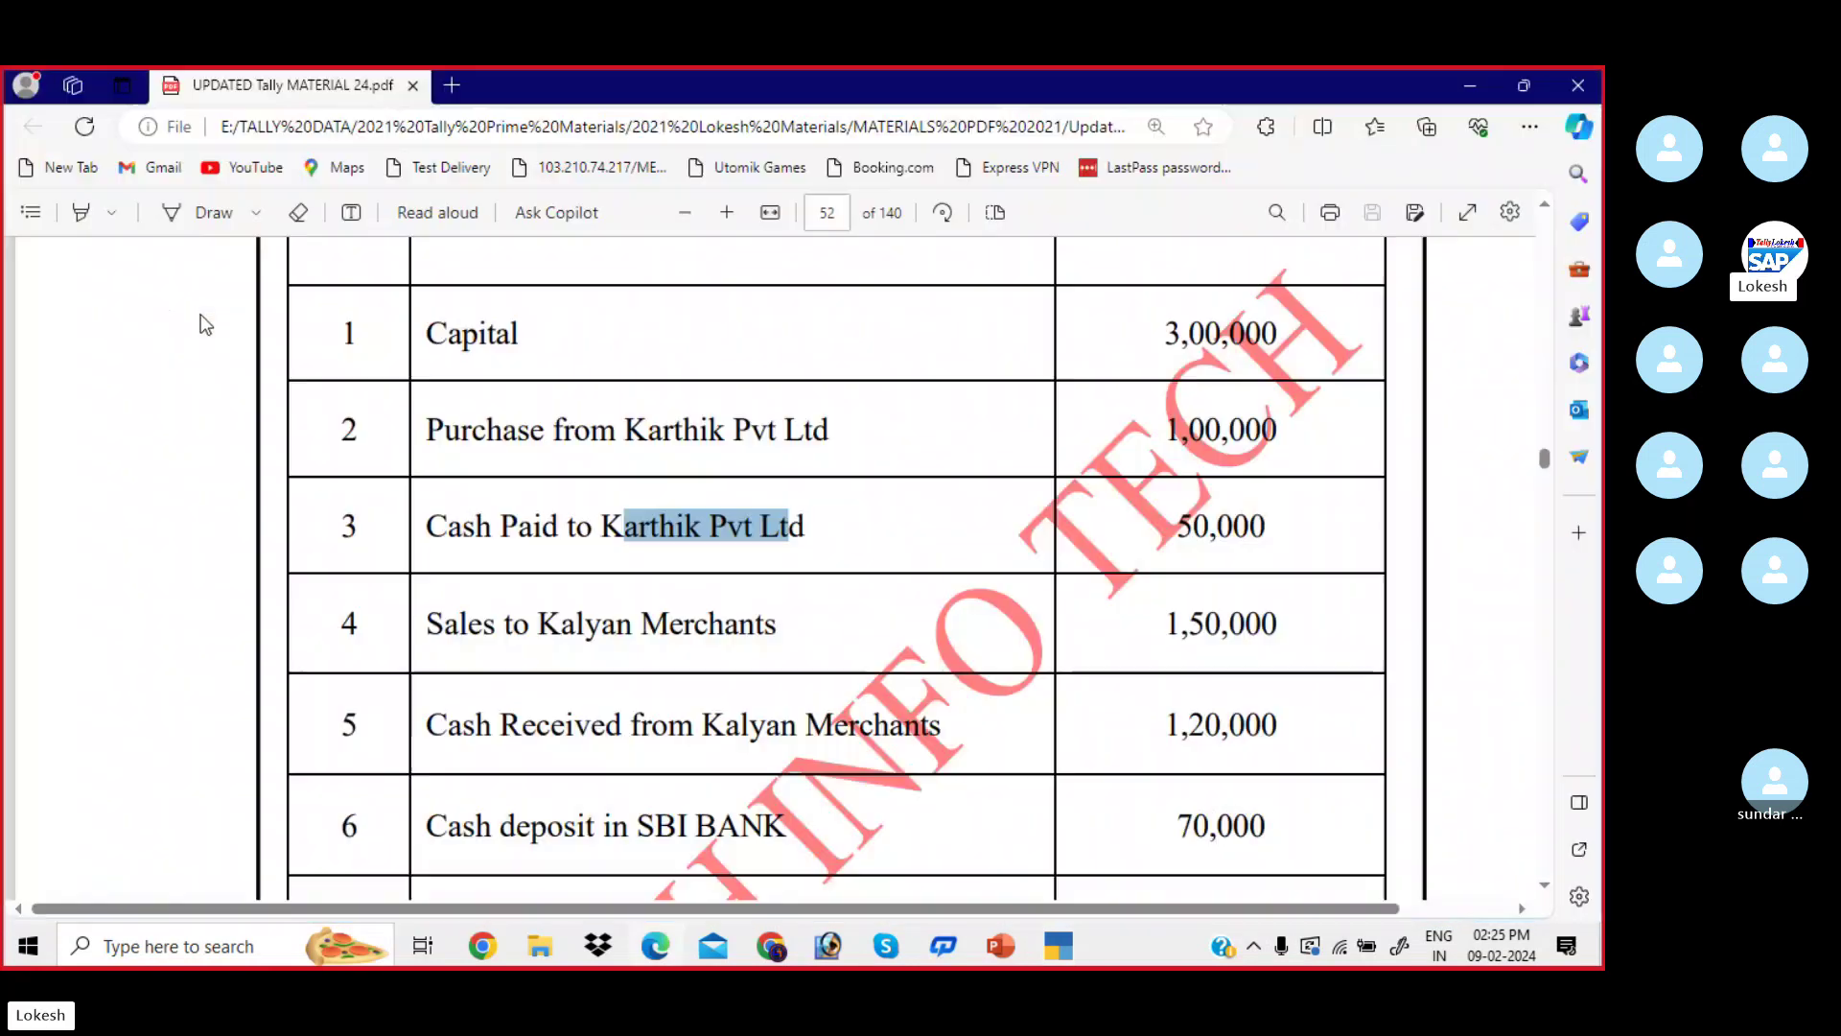
pyautogui.scroll(-2, 429, 503)
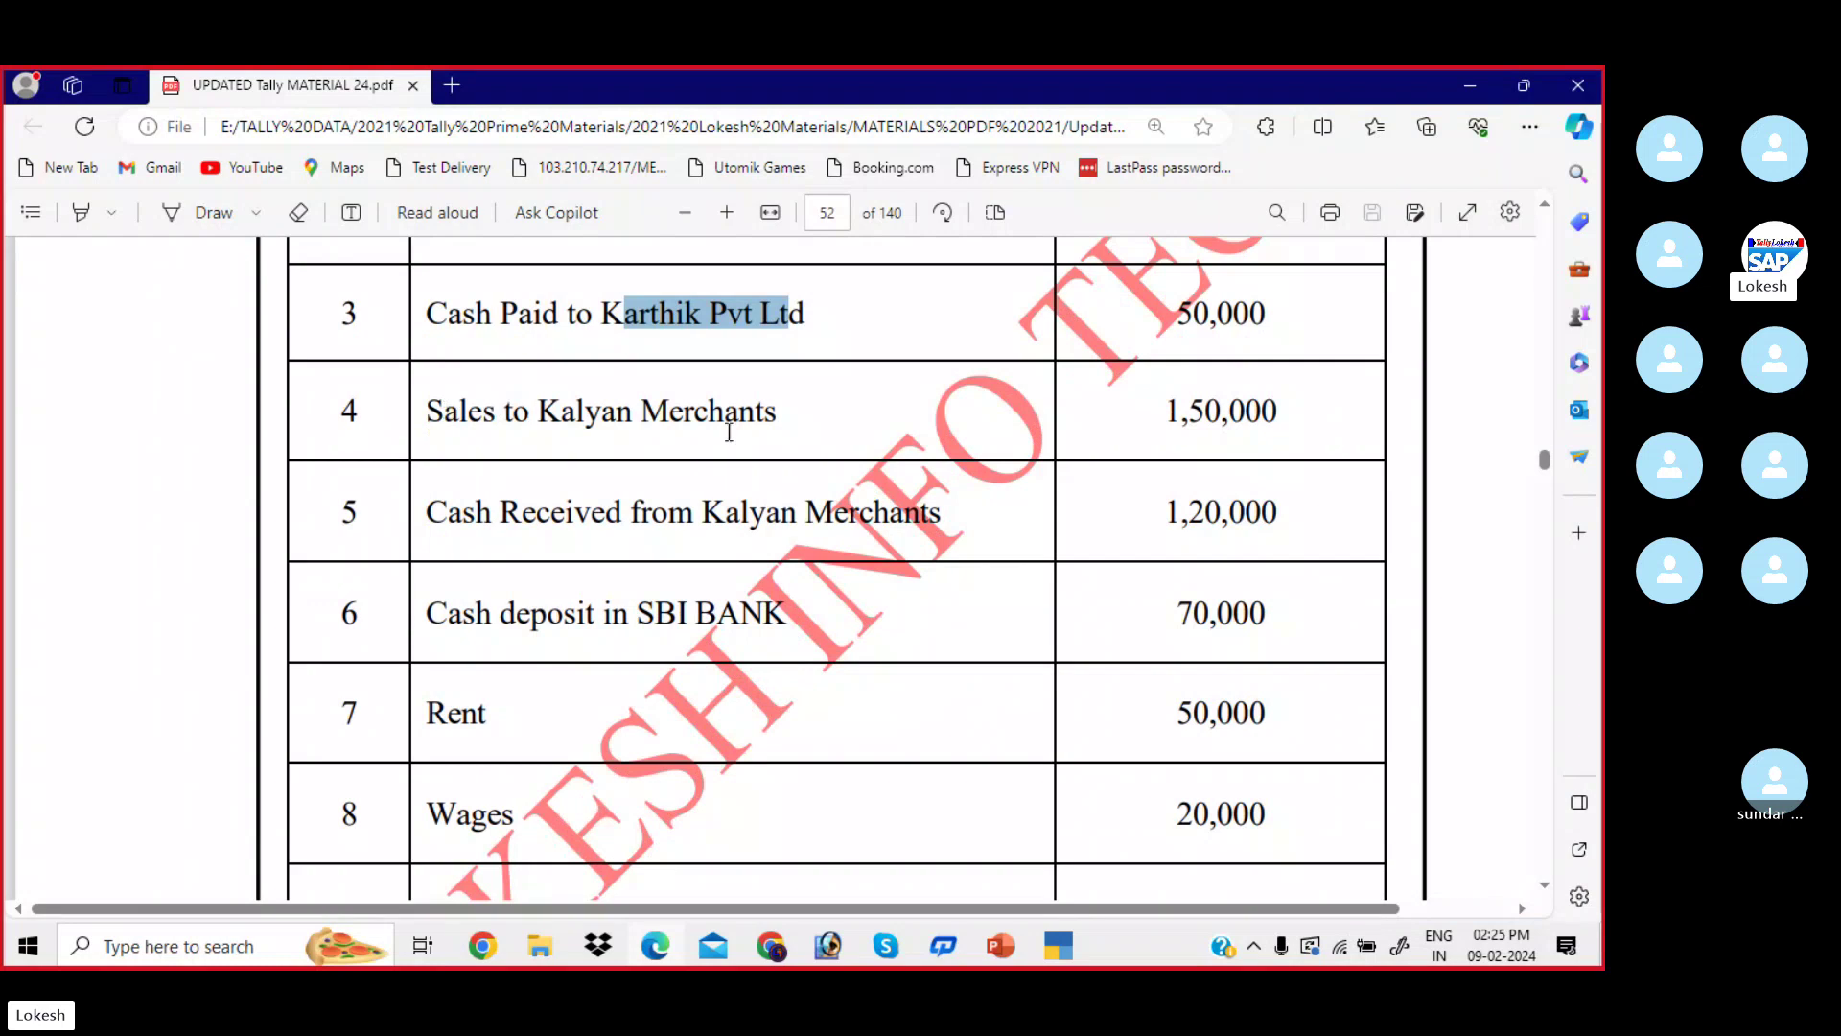
pyautogui.hotkey('alt', 'Tab')
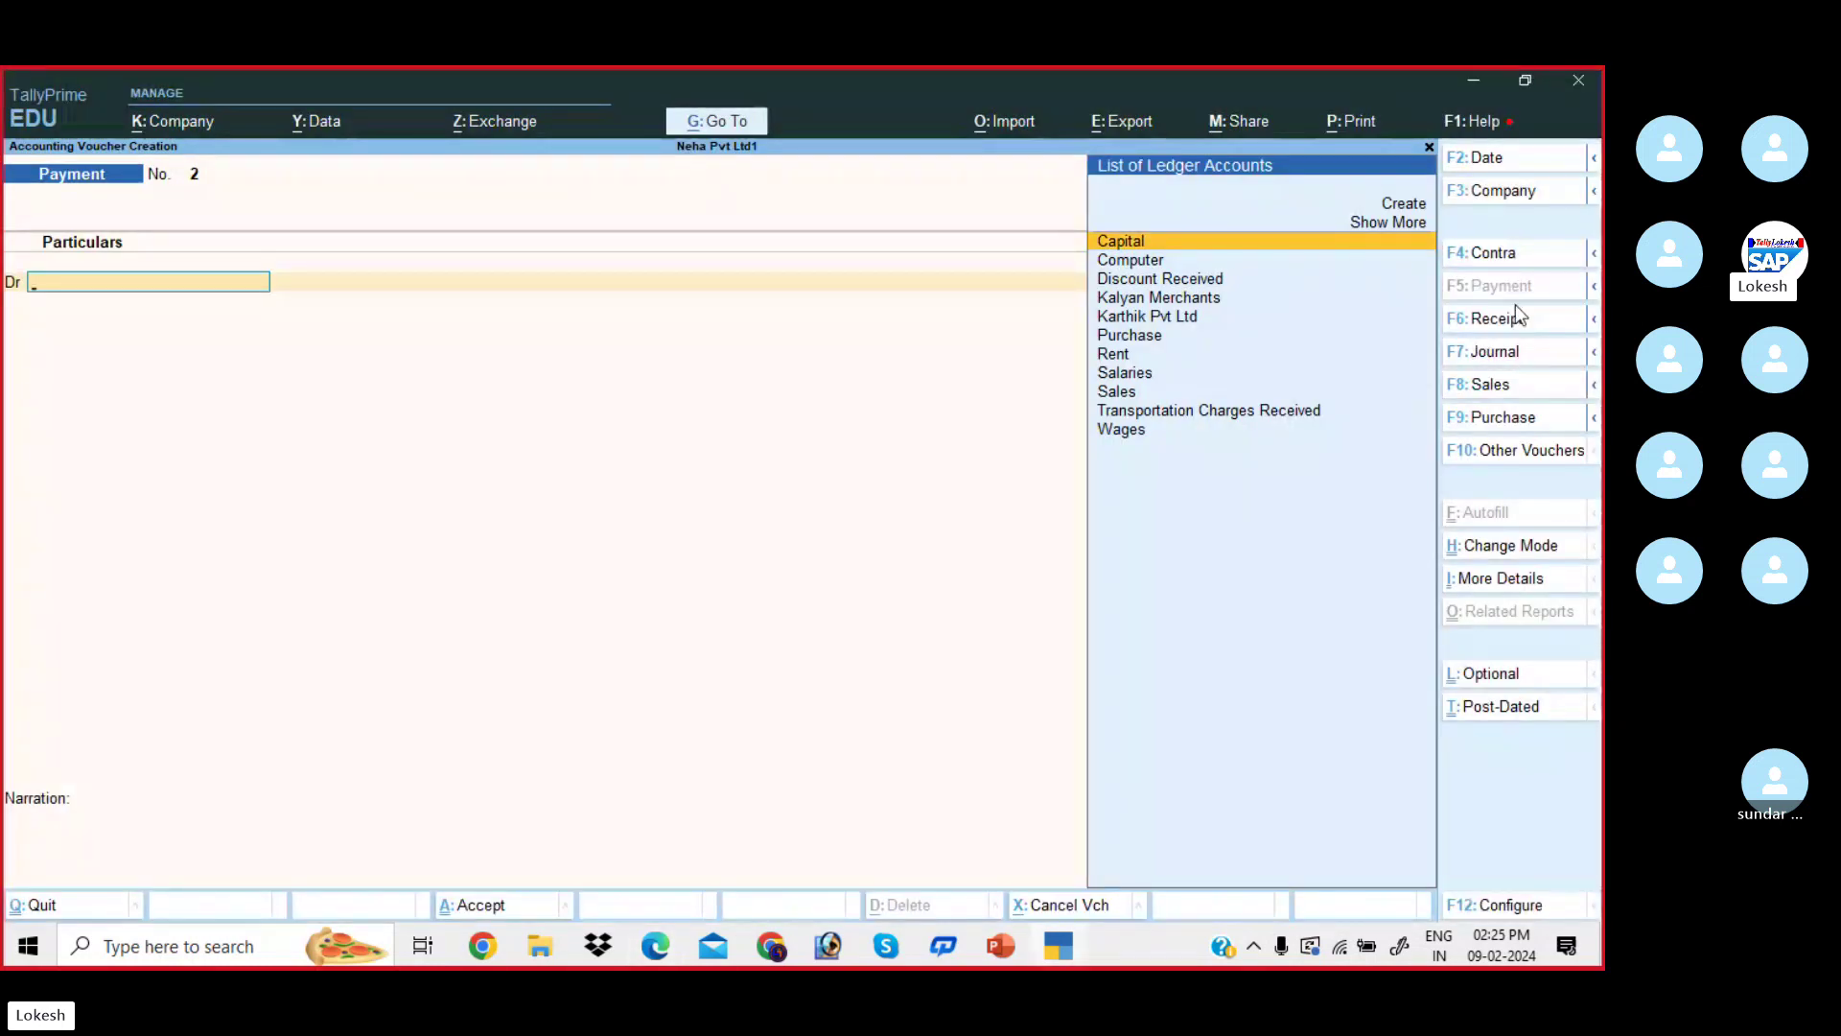
pyautogui.click(1520, 387)
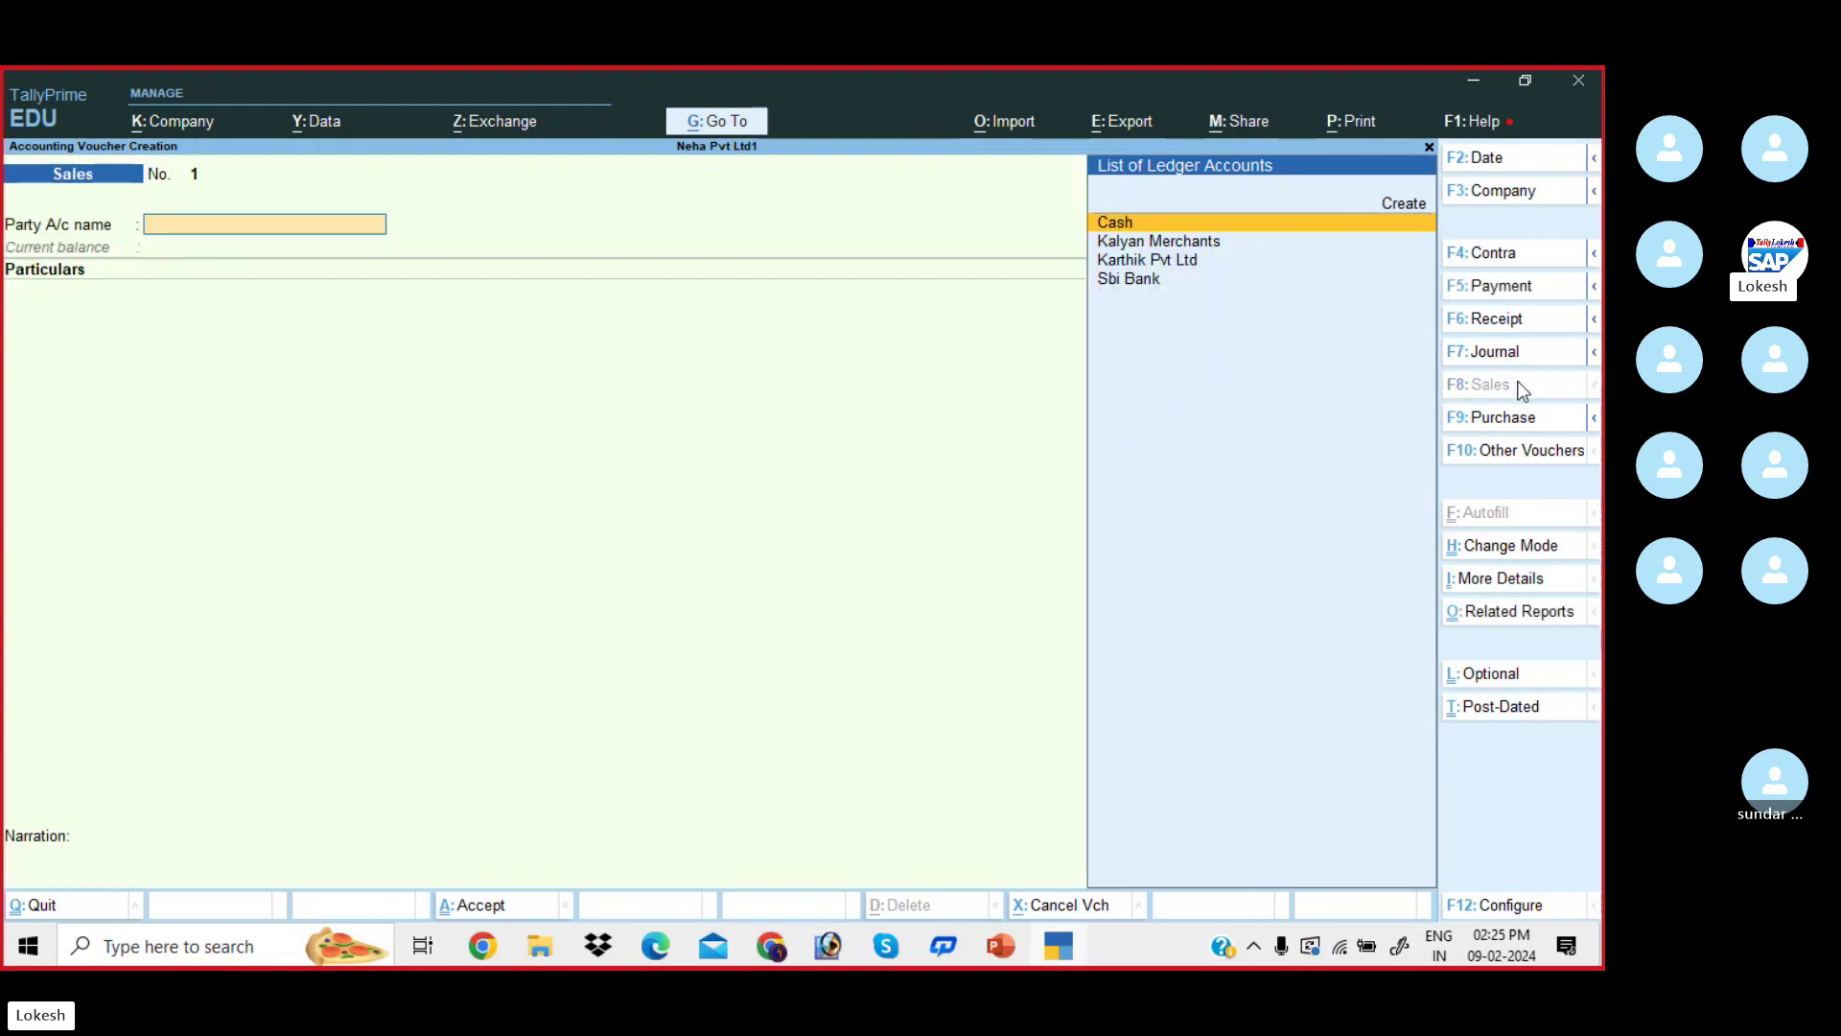
pyautogui.click(1521, 546)
pyautogui.press('Down')
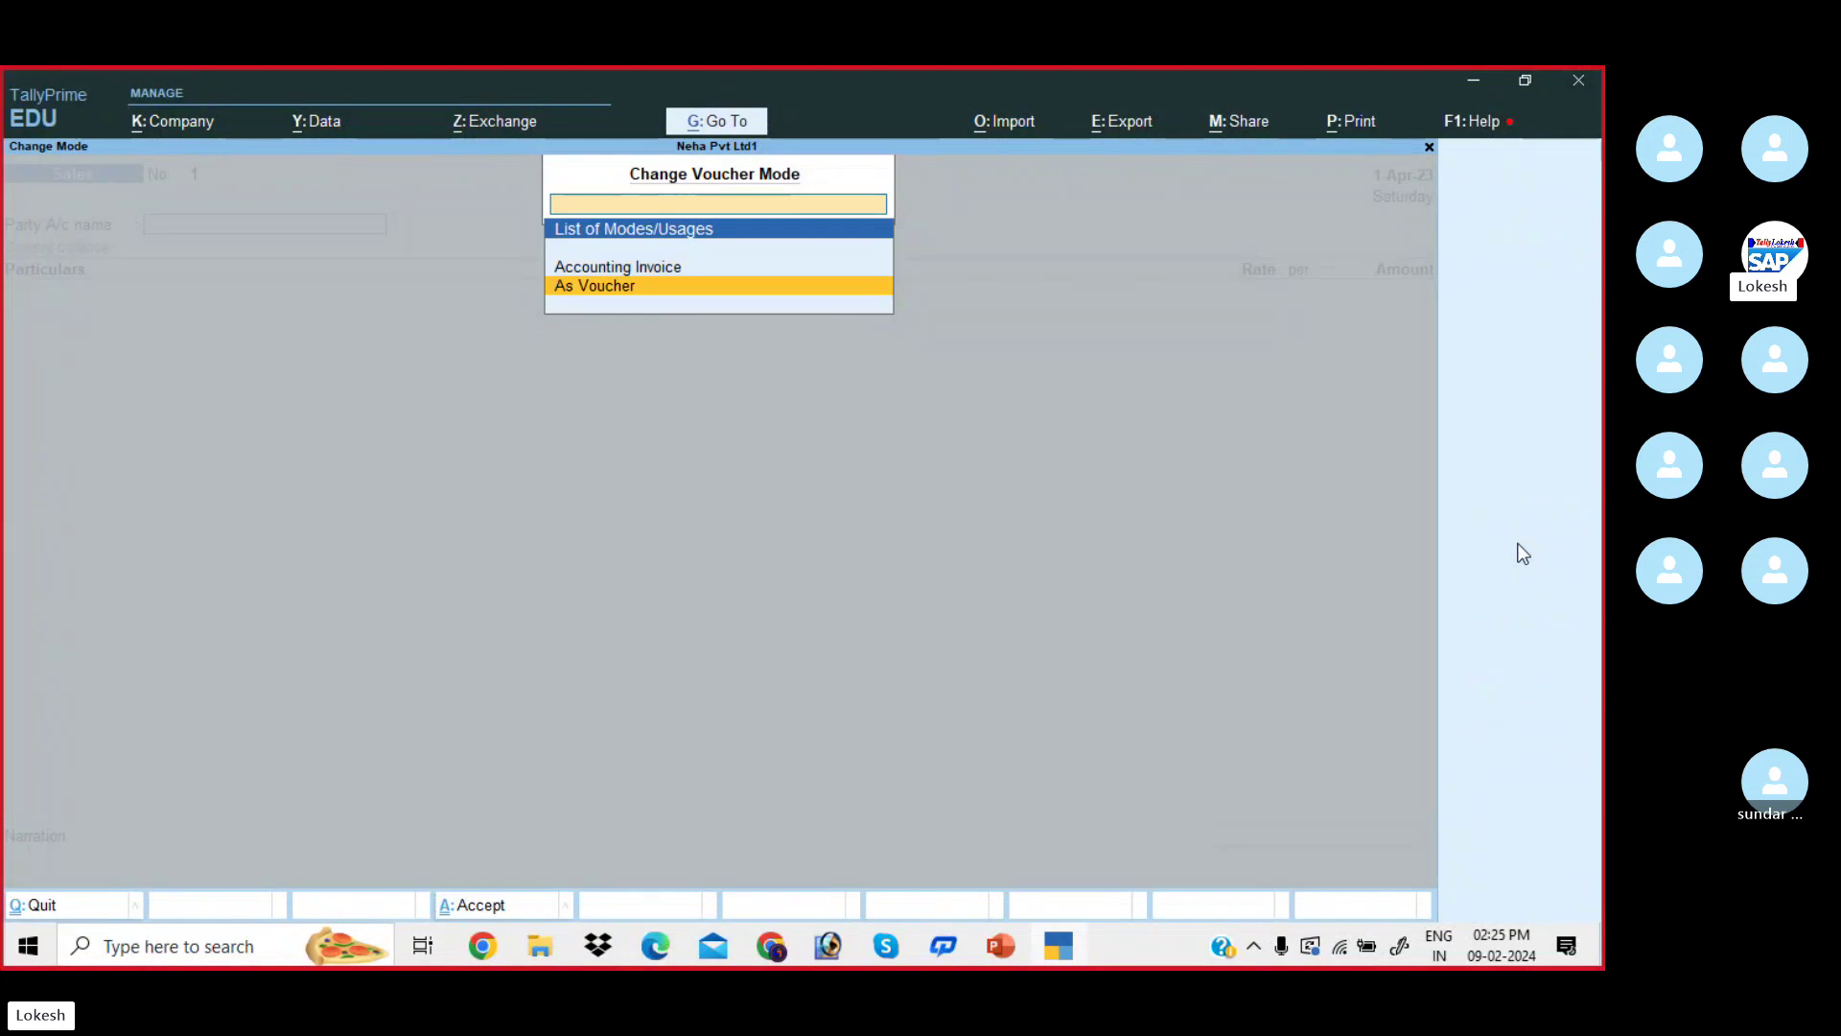
pyautogui.press('Return')
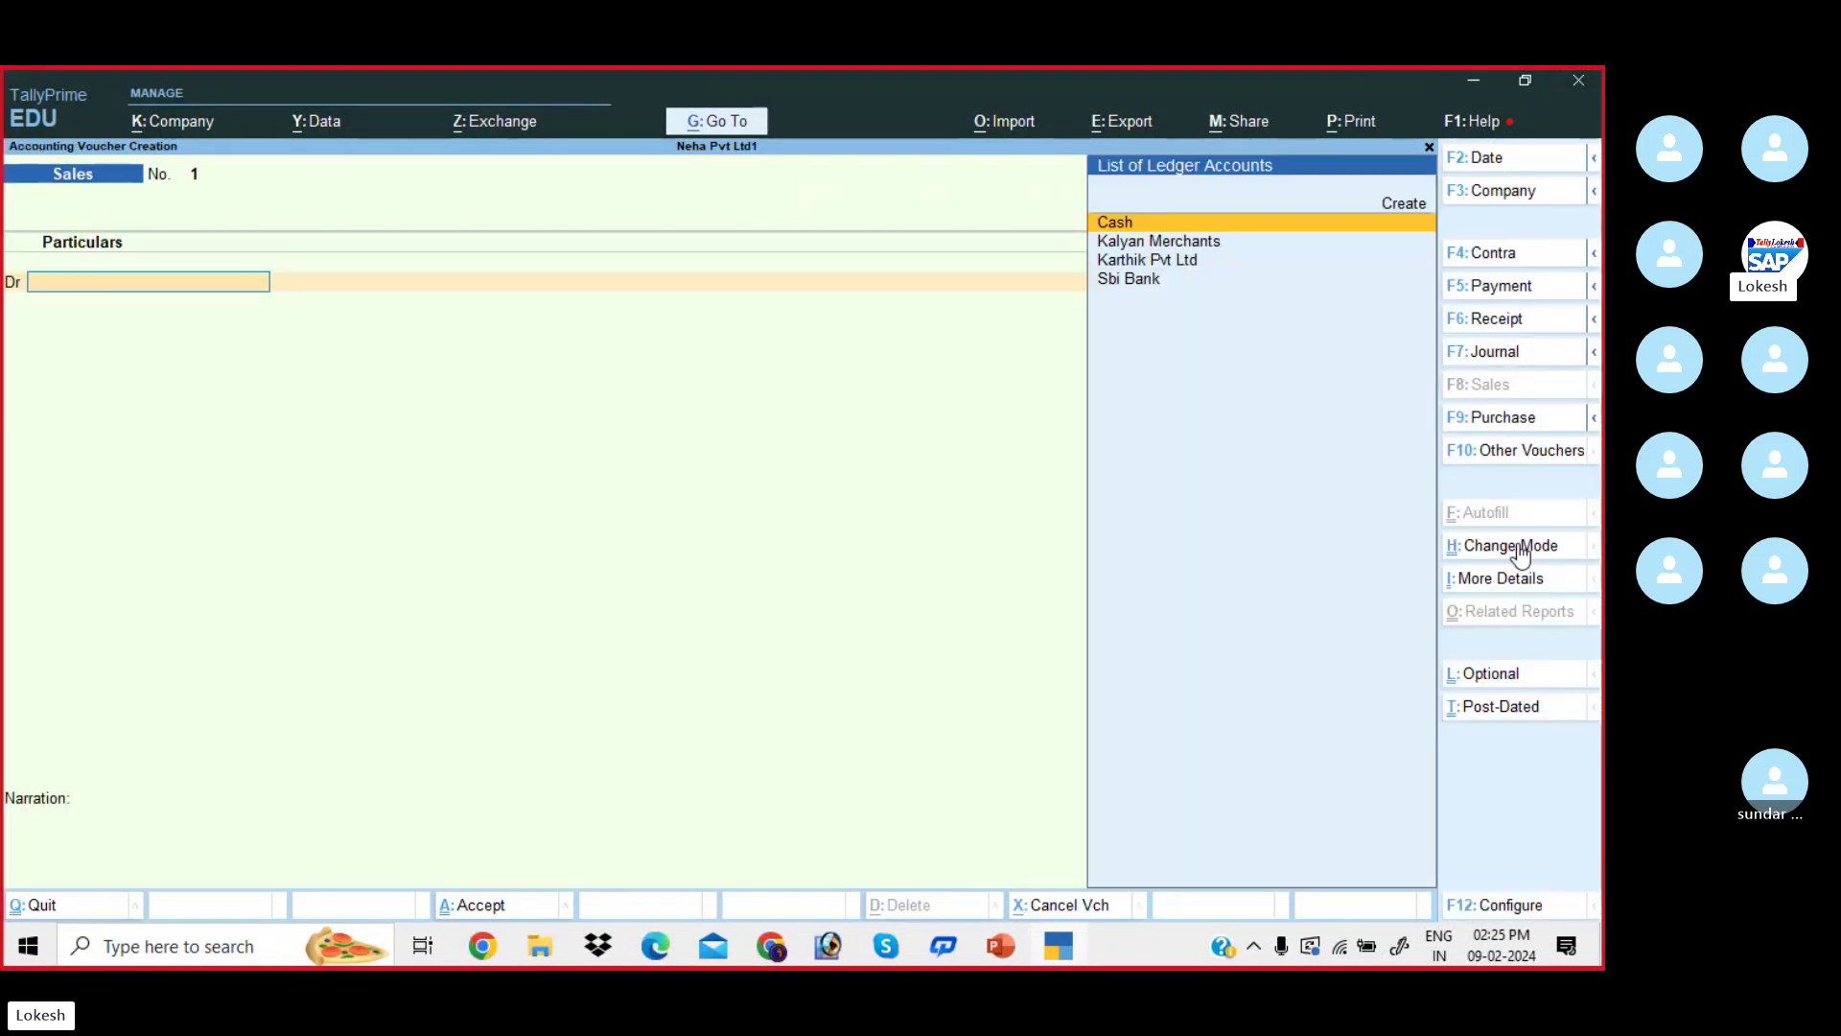
# - Debit Kalyan Merchants 1,50,000 and credit Sales, saving Sales voucher No. 1
pyautogui.hotkey('alt', 'Tab')
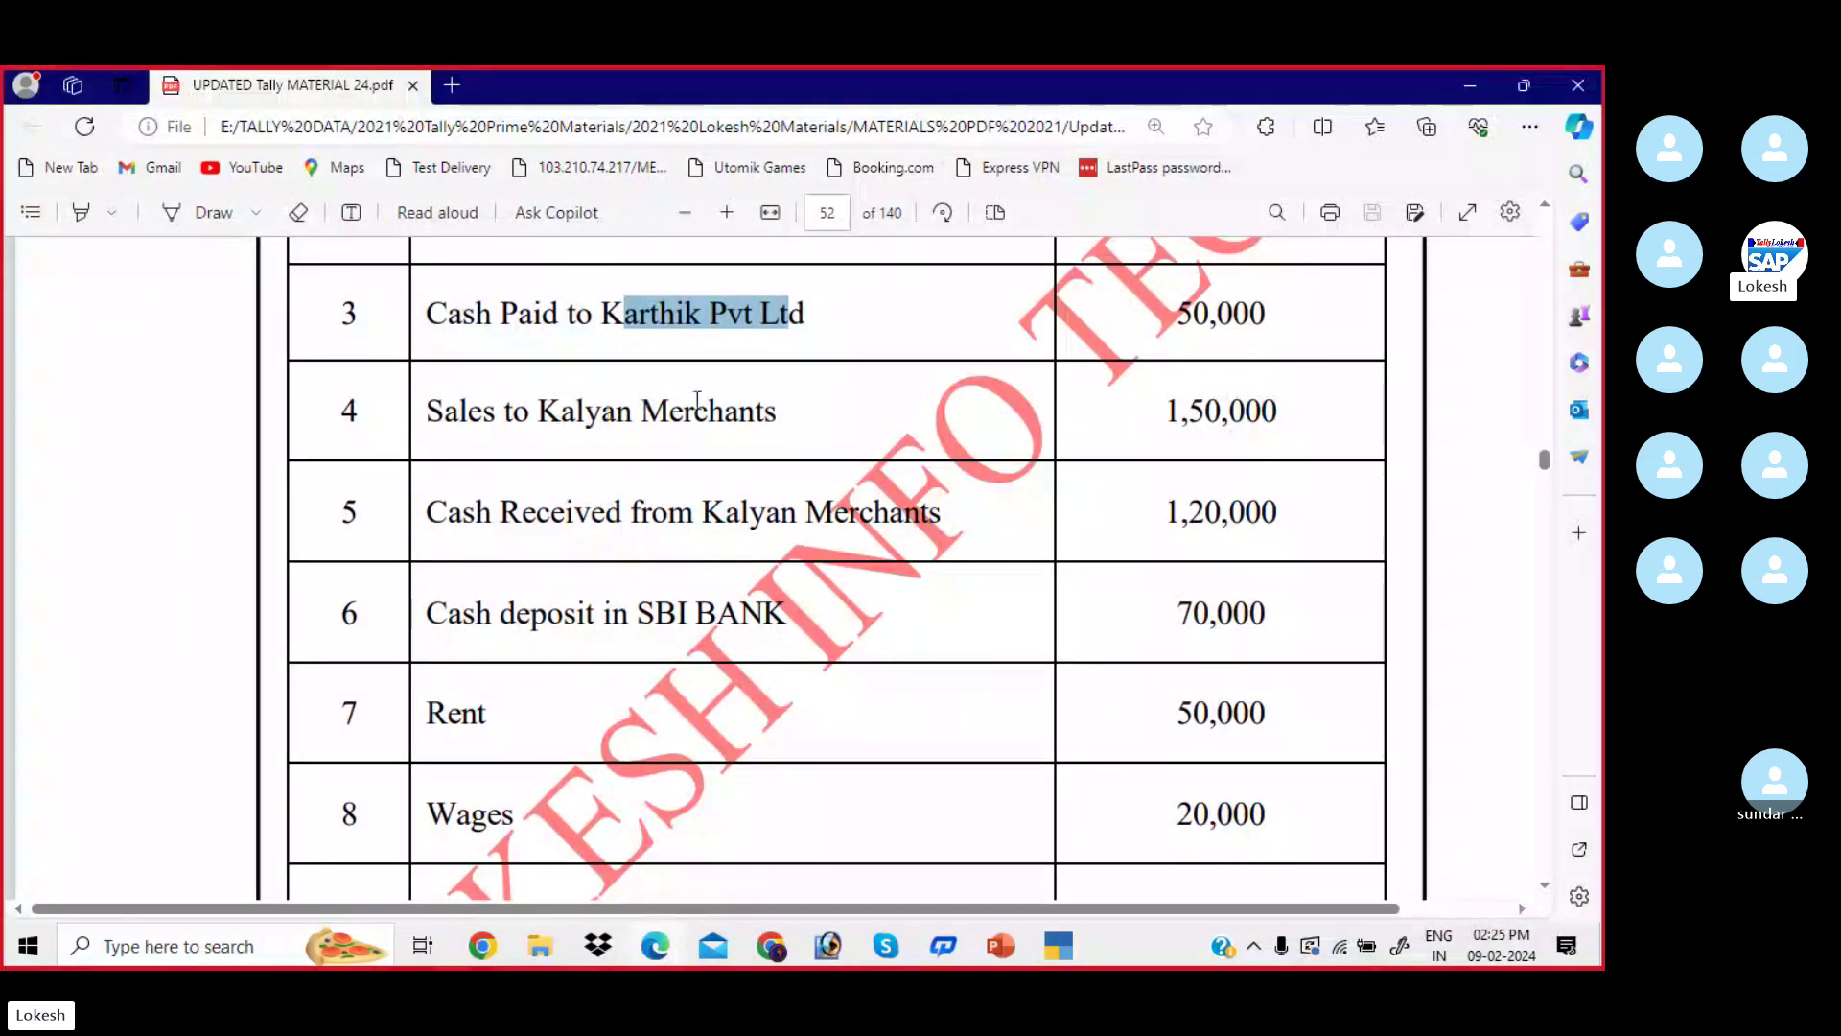
pyautogui.moveTo(427, 411); pyautogui.dragTo(778, 418)
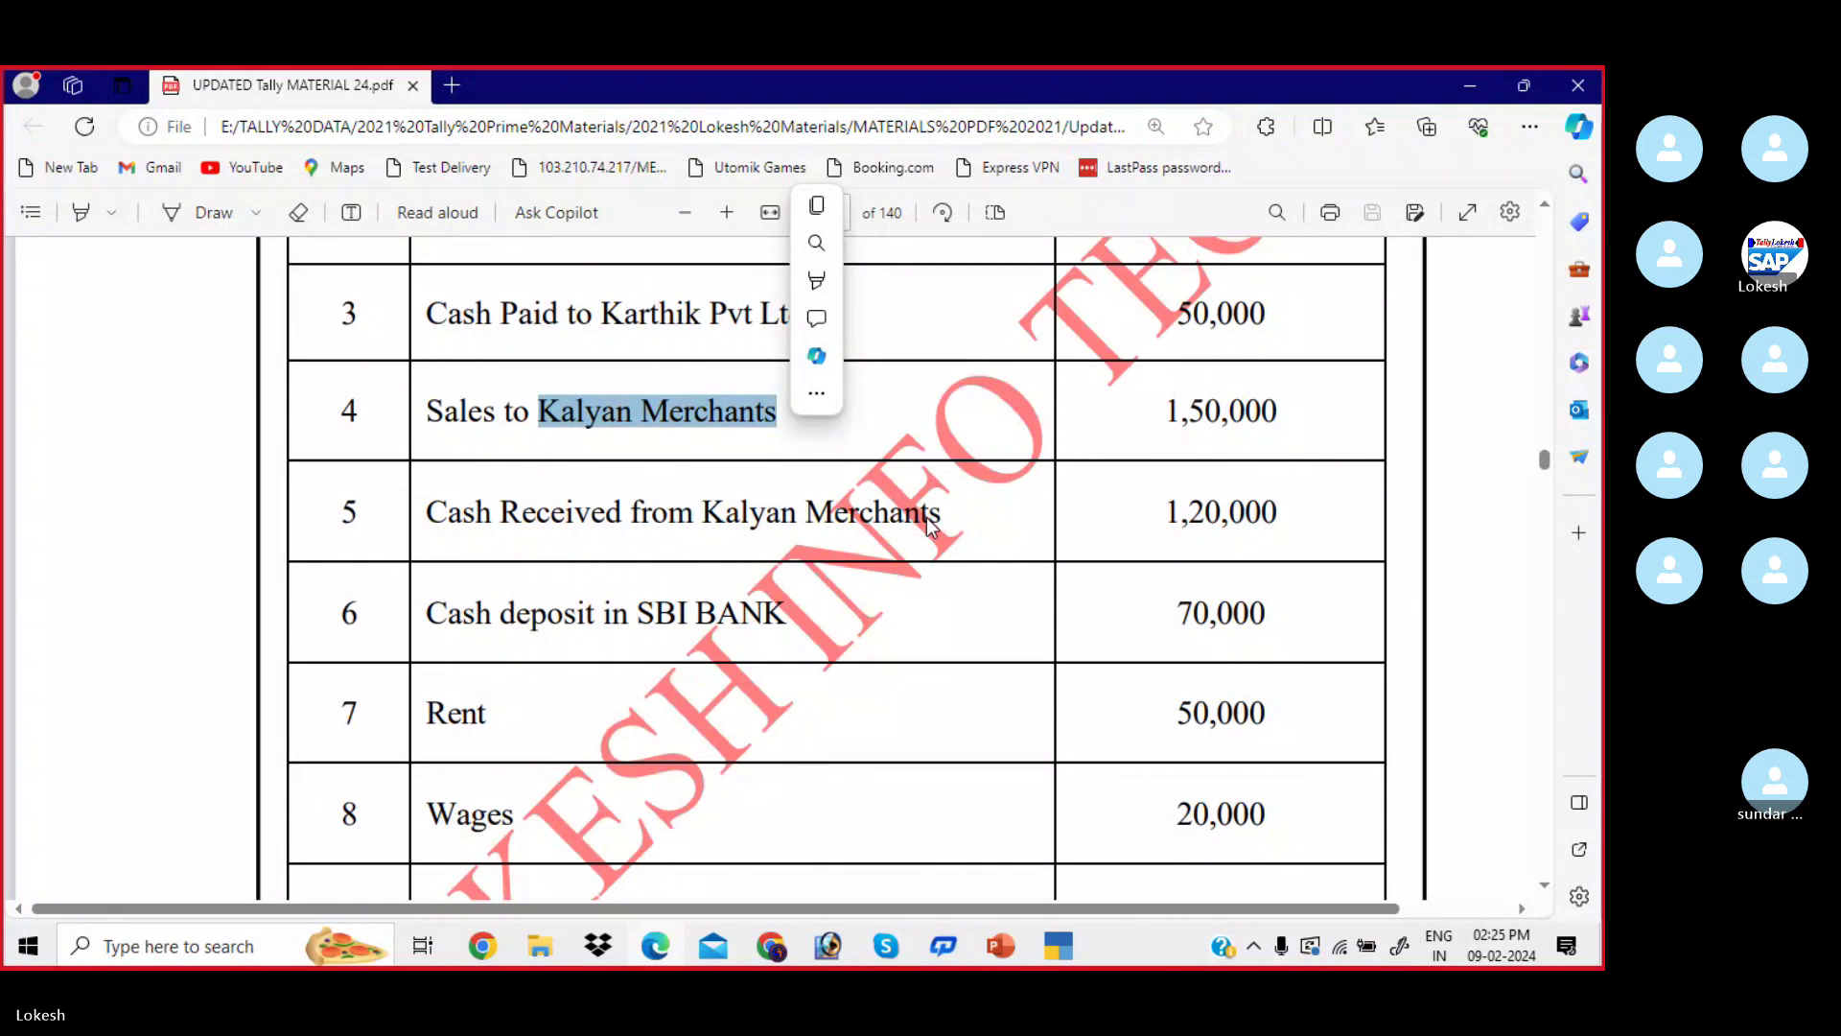
pyautogui.hotkey('alt', 'Tab')
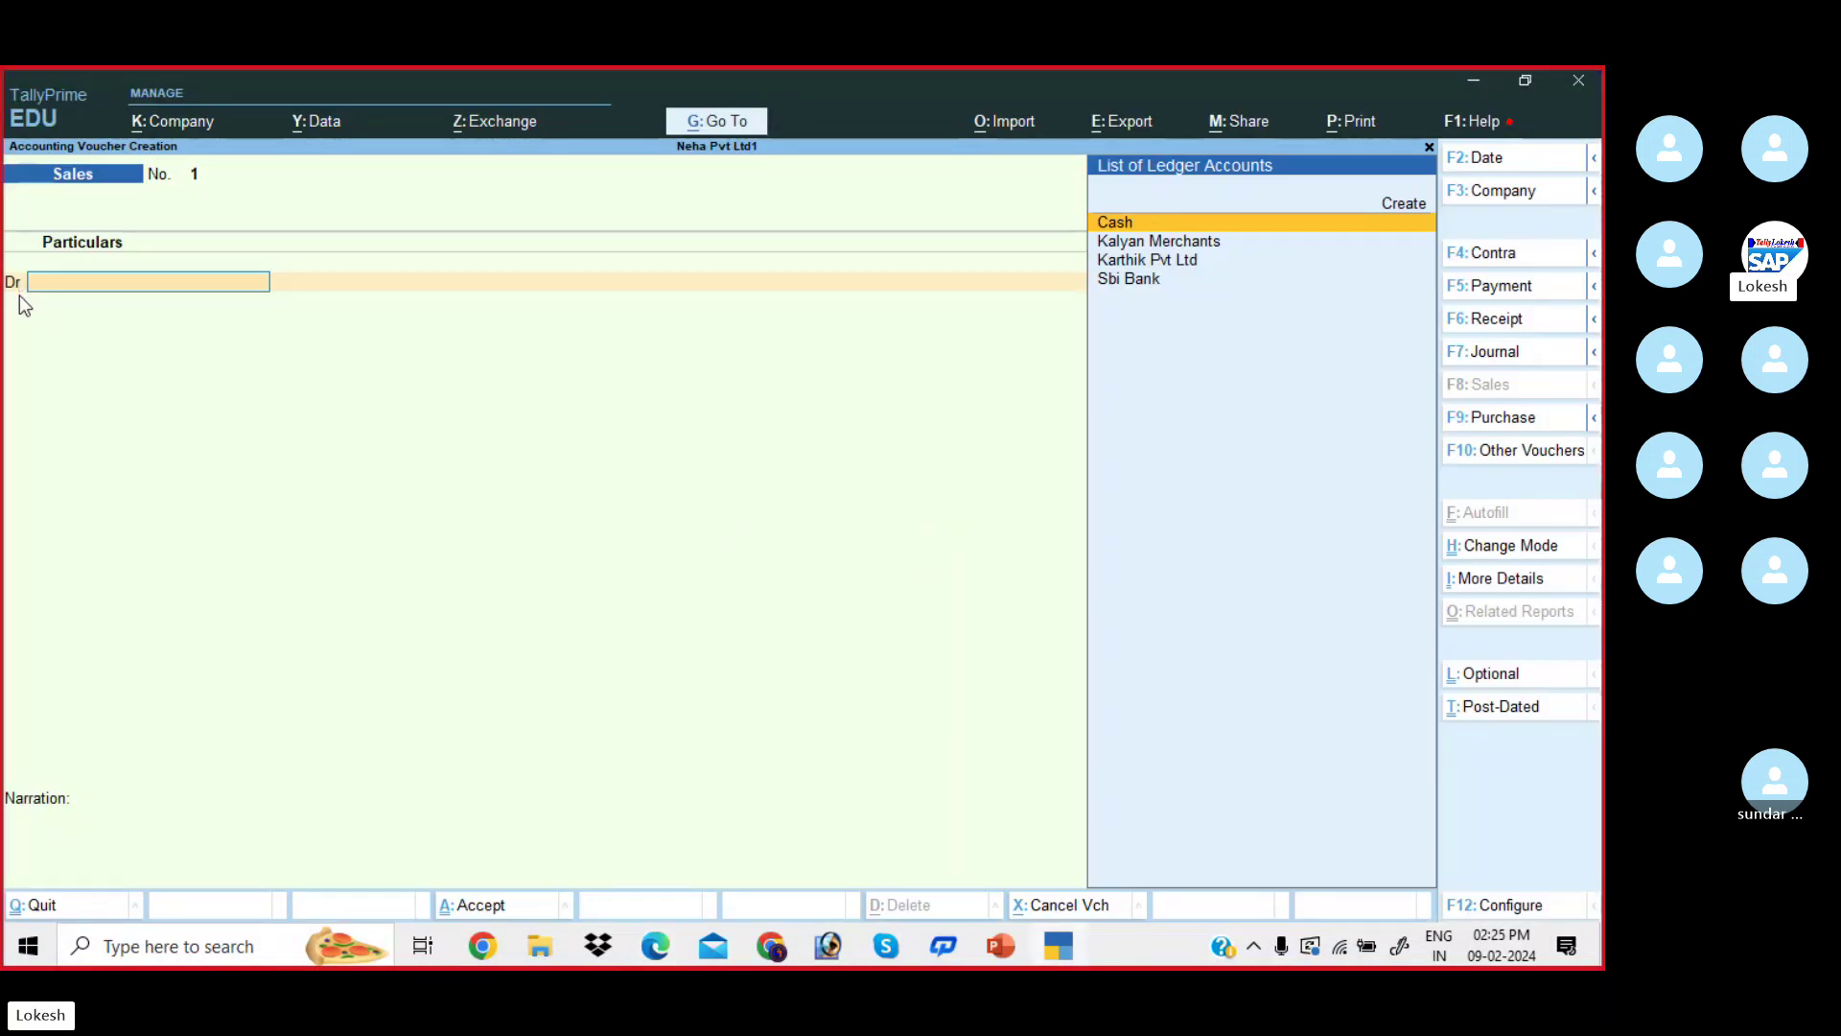
pyautogui.write('k')
pyautogui.press('Return')
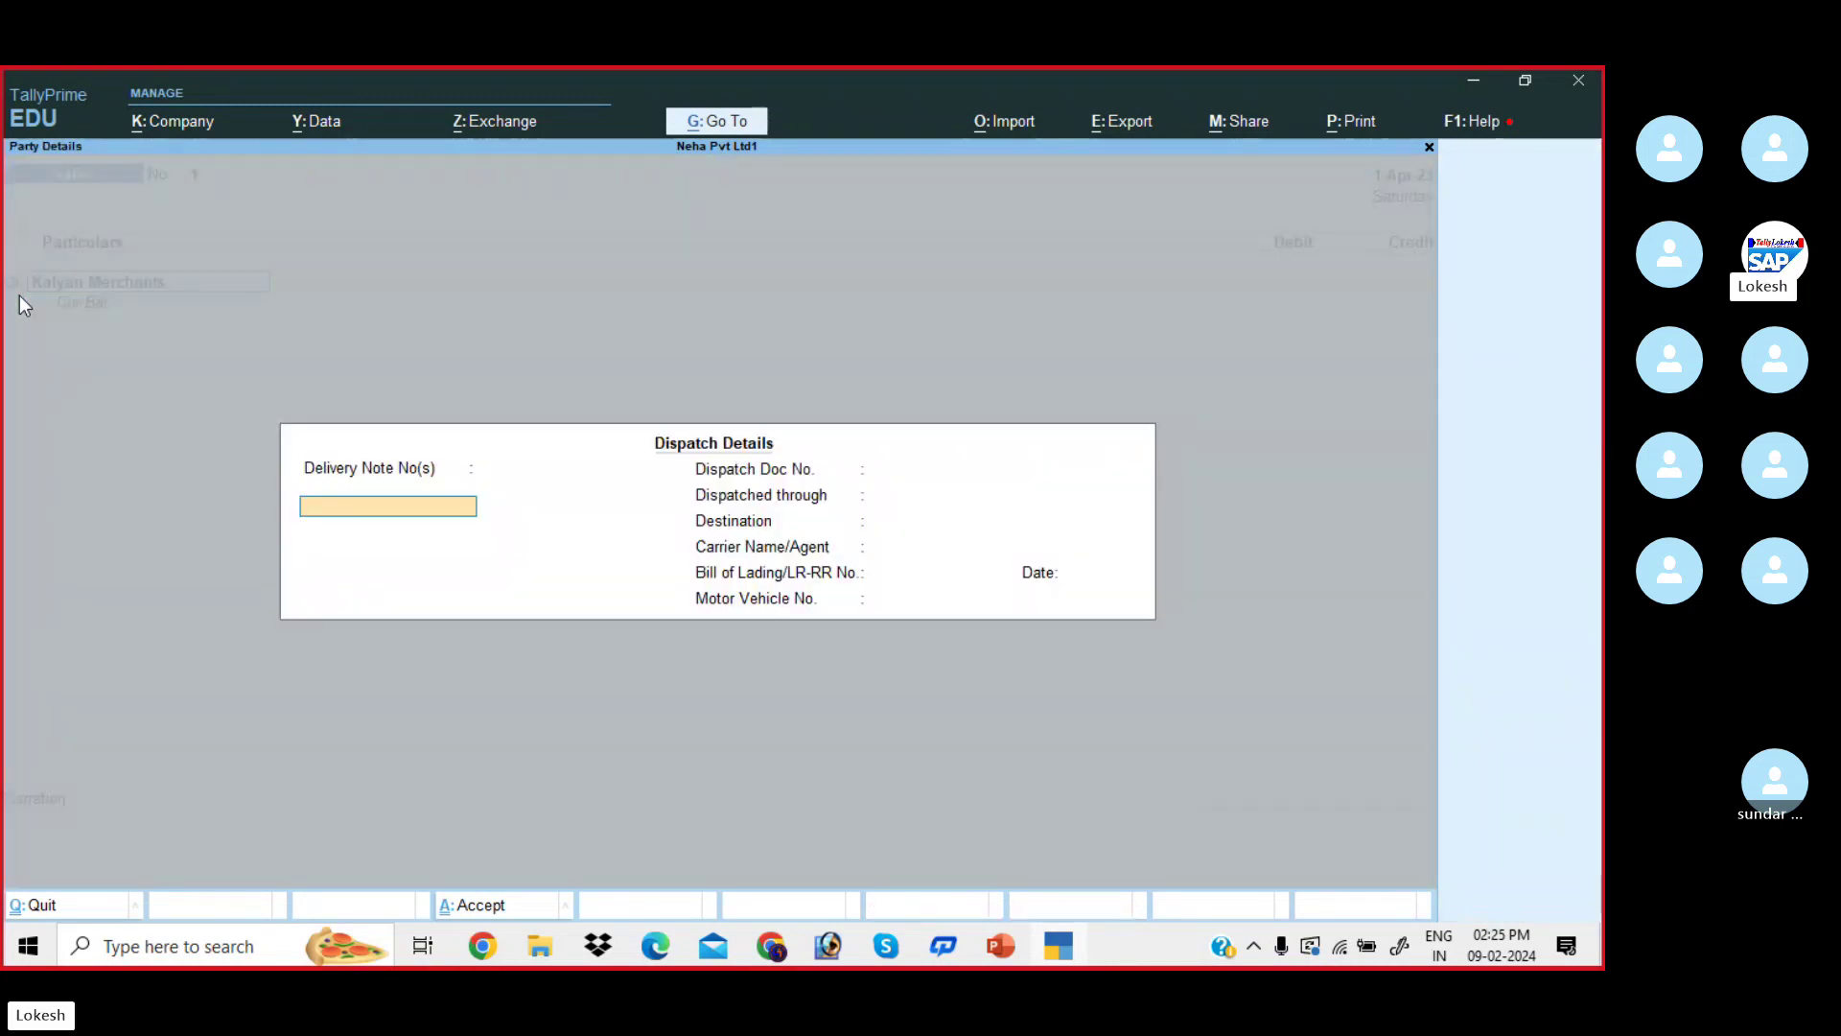
pyautogui.press('Return')
pyautogui.press('Return')
pyautogui.press('Return')
pyautogui.press('Return')
pyautogui.press('Return')
pyautogui.press('Return')
pyautogui.press('Return')
pyautogui.press('Return')
pyautogui.press('Return')
pyautogui.press('Return')
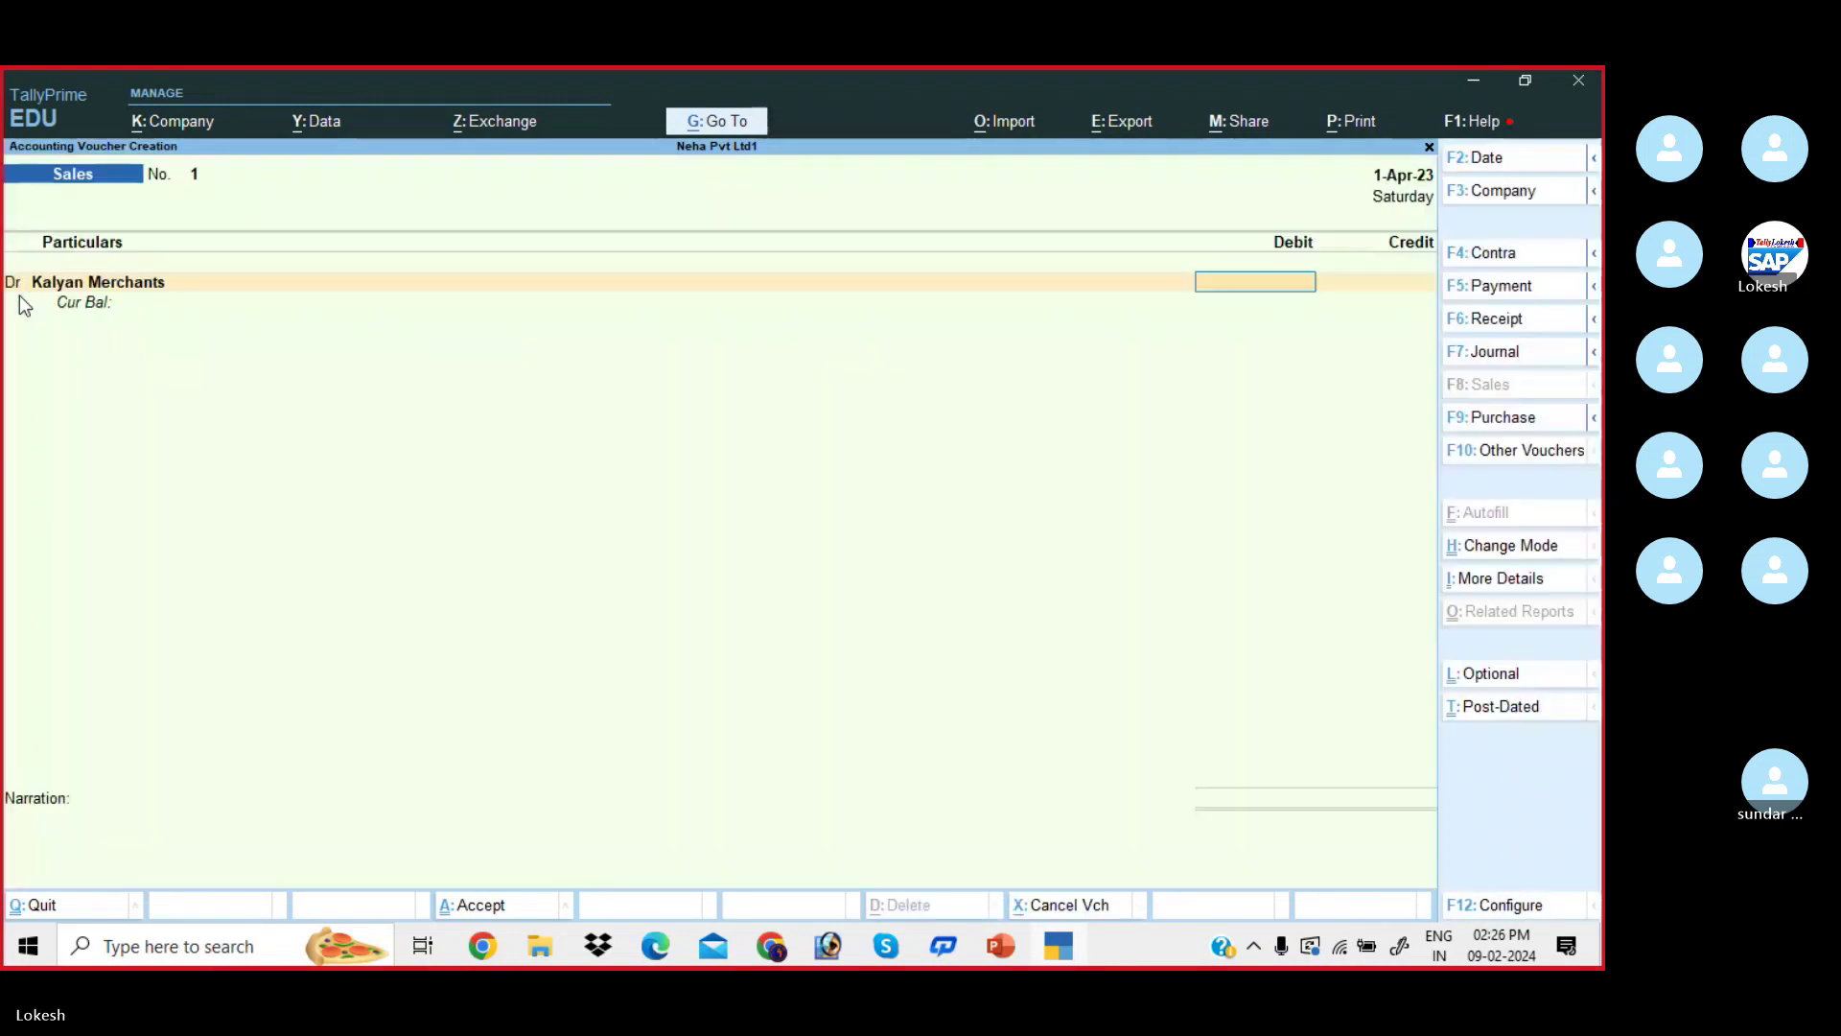
pyautogui.hotkey('alt', 'Tab')
pyautogui.hotkey('alt', 'Tab')
pyautogui.write('1')
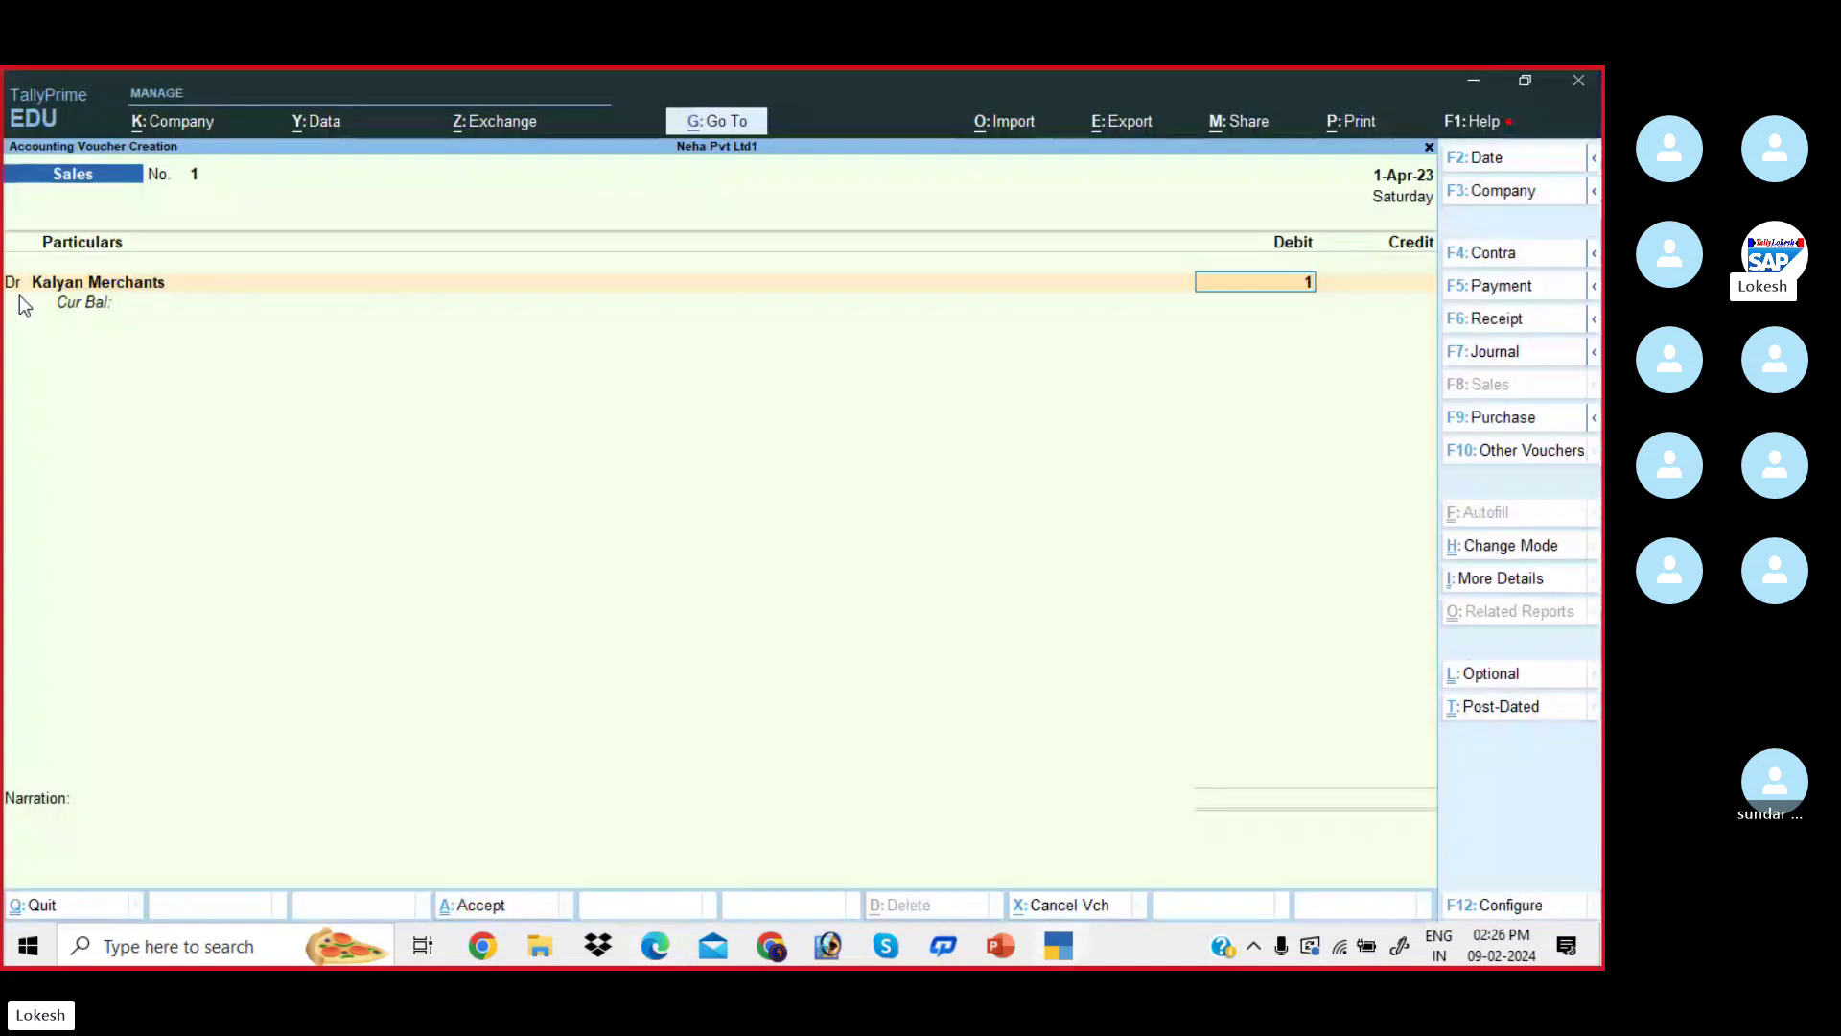
pyautogui.write('50000')
pyautogui.press('Return')
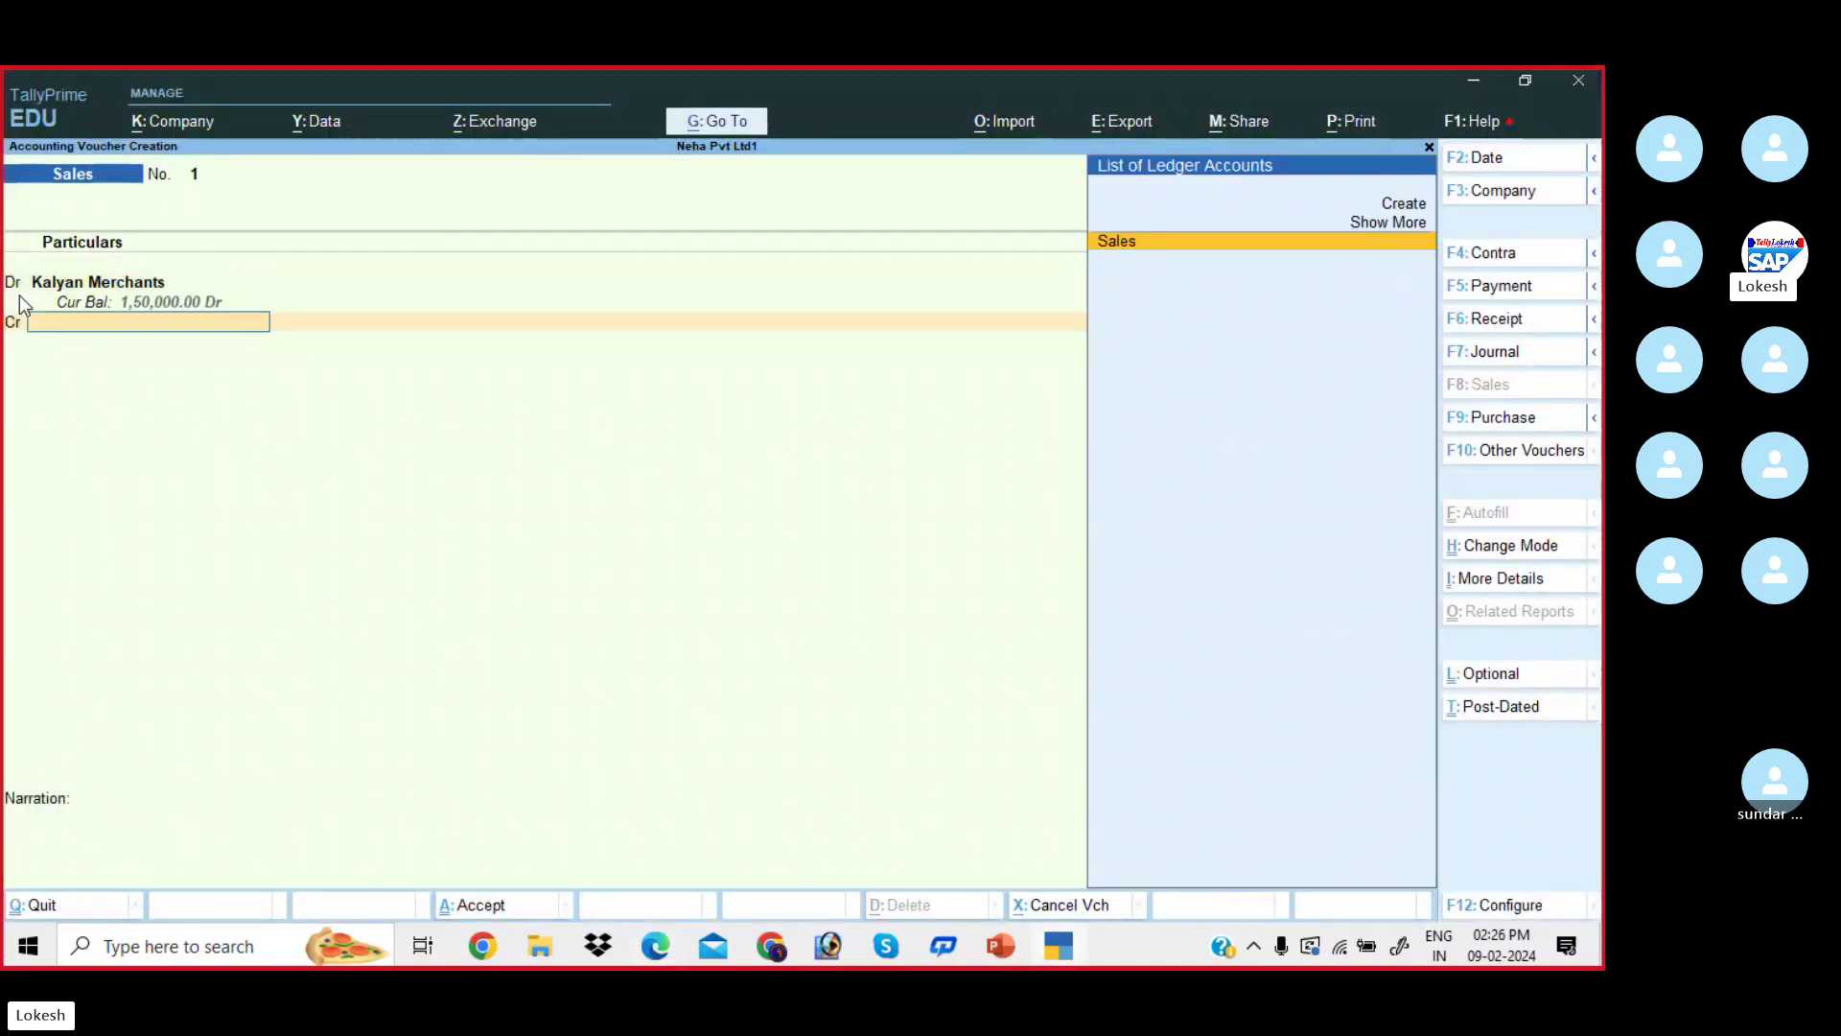
pyautogui.press('Return')
pyautogui.press('Return')
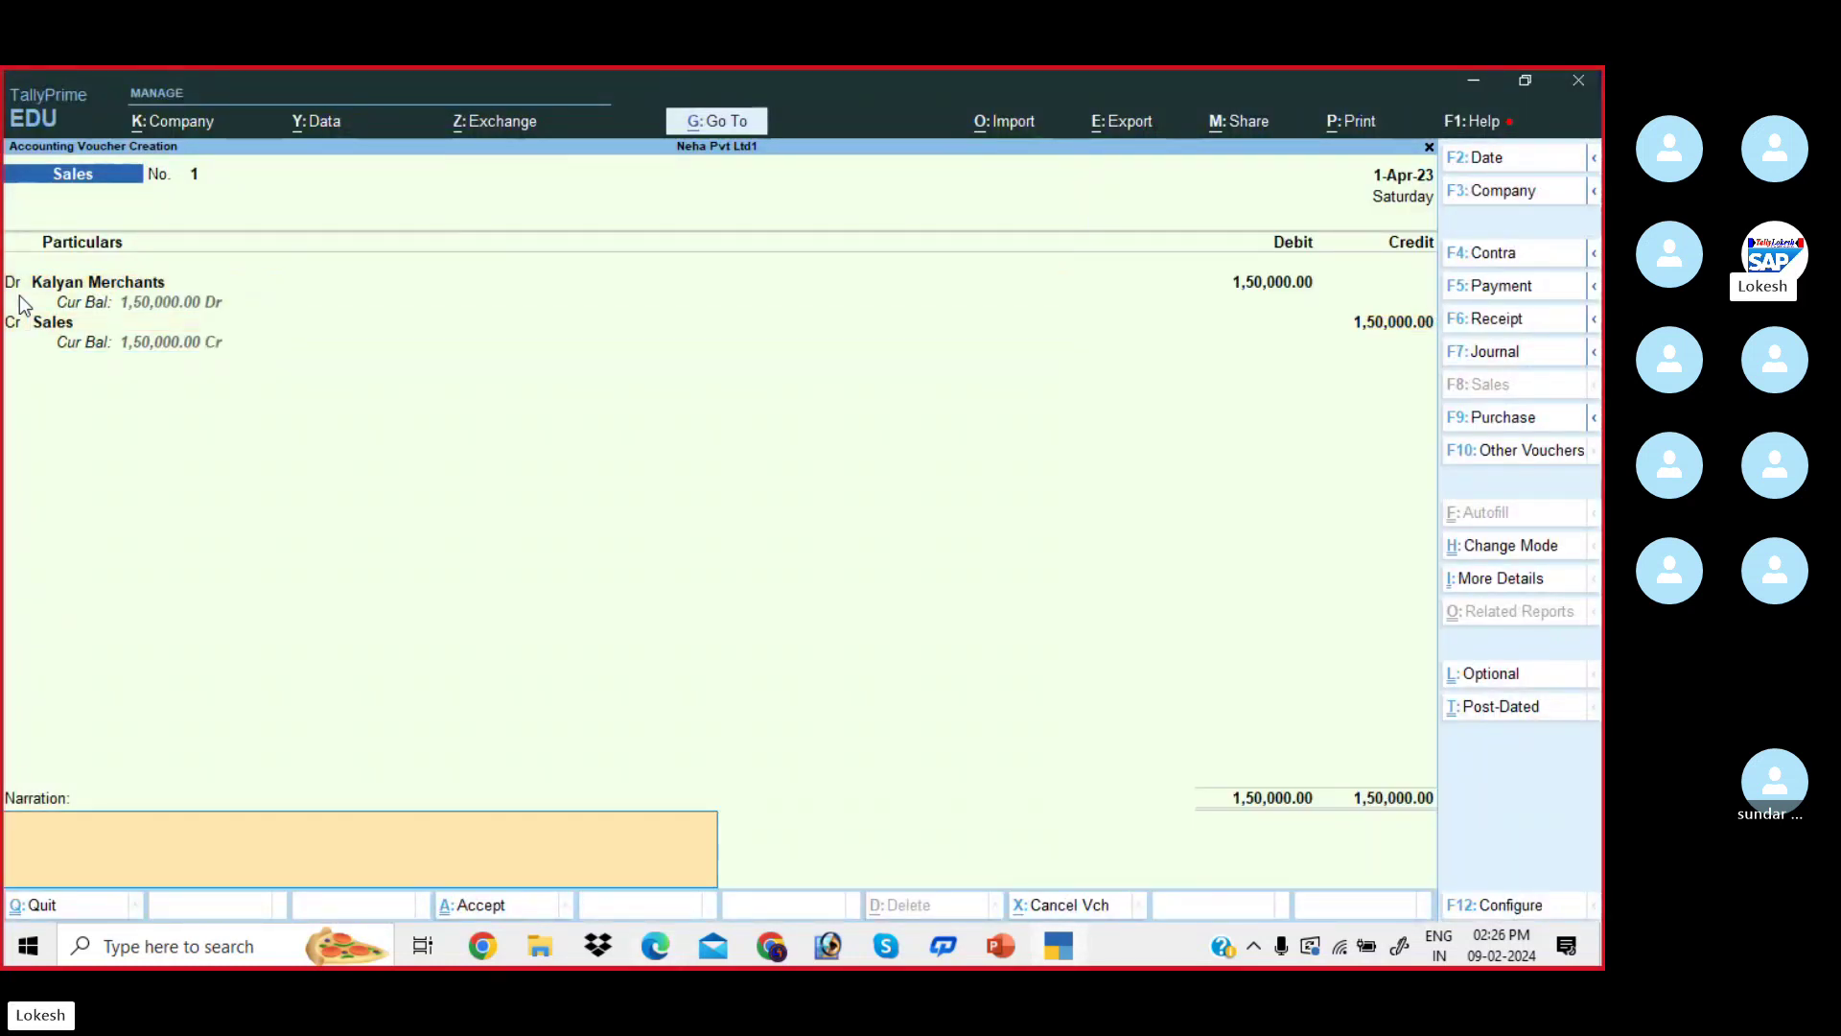
pyautogui.press('Return')
pyautogui.press('Return')
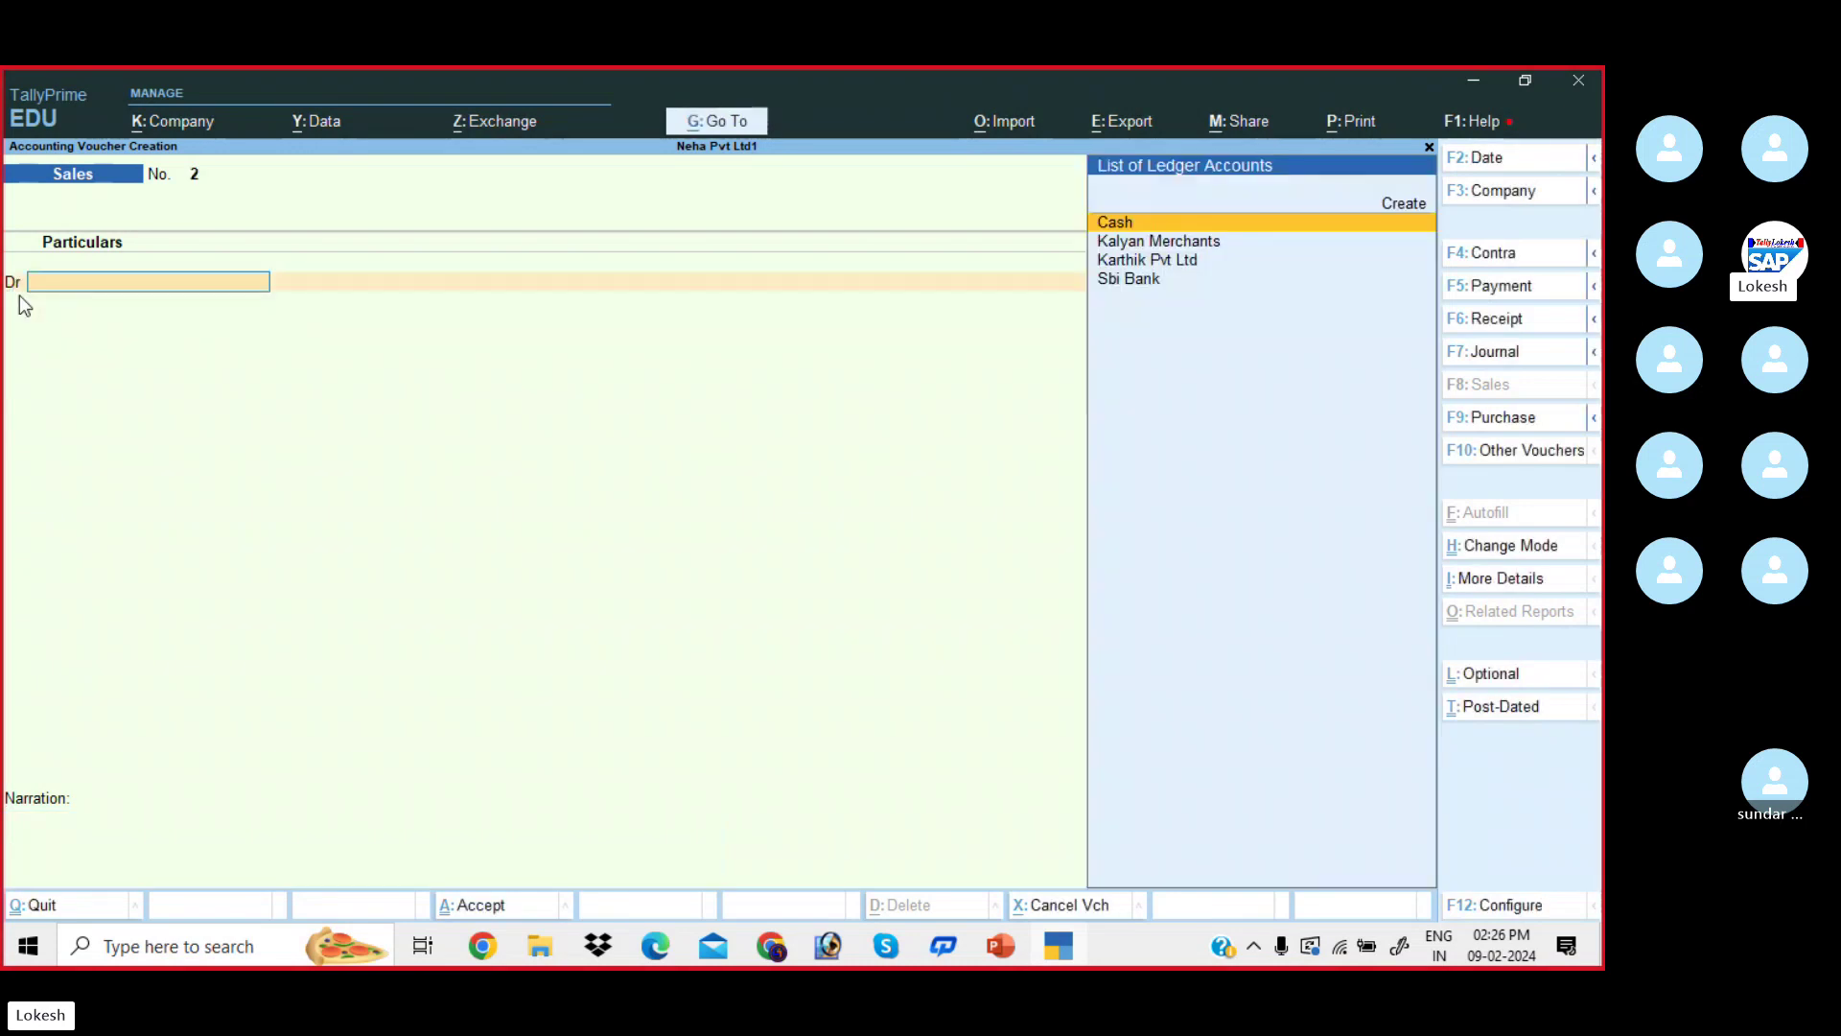
pyautogui.hotkey('alt', 'Tab')
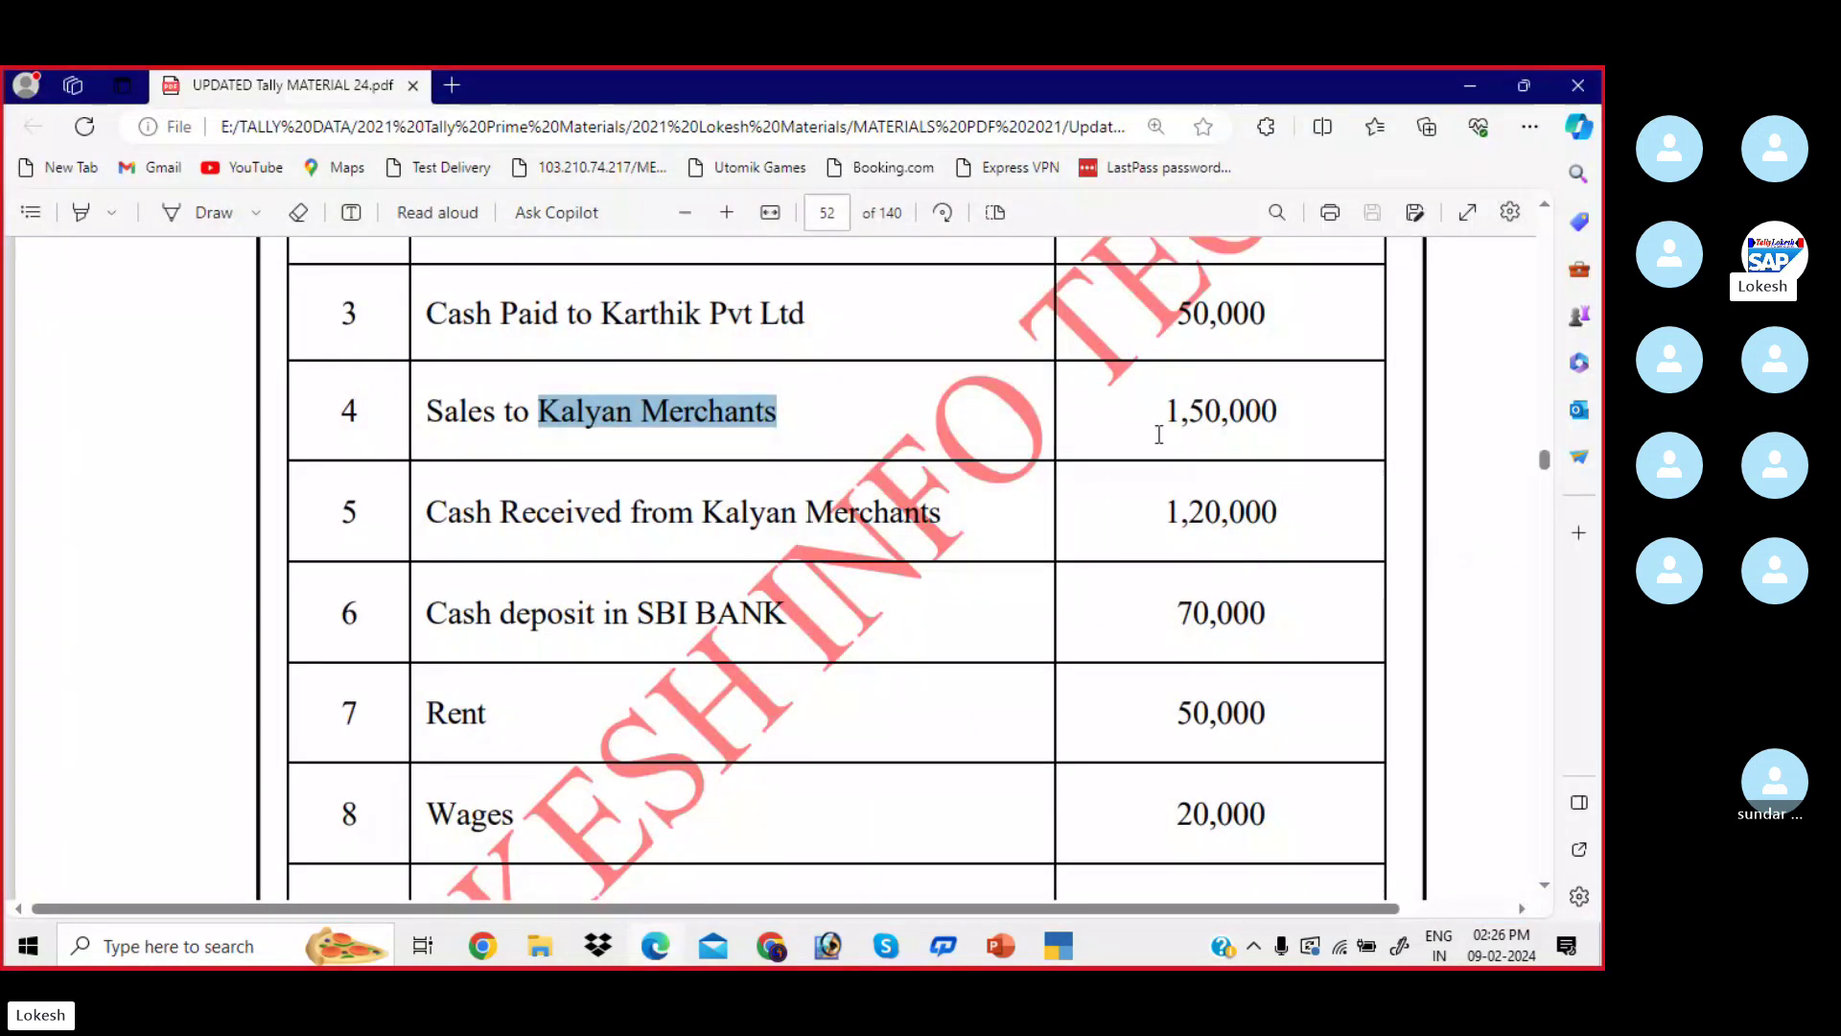
# - Mark row 5, Cash Received from Kalyan Merchants 1,20,000, in the PDF, then return to Tally
pyautogui.scroll(-1, 1146, 443)
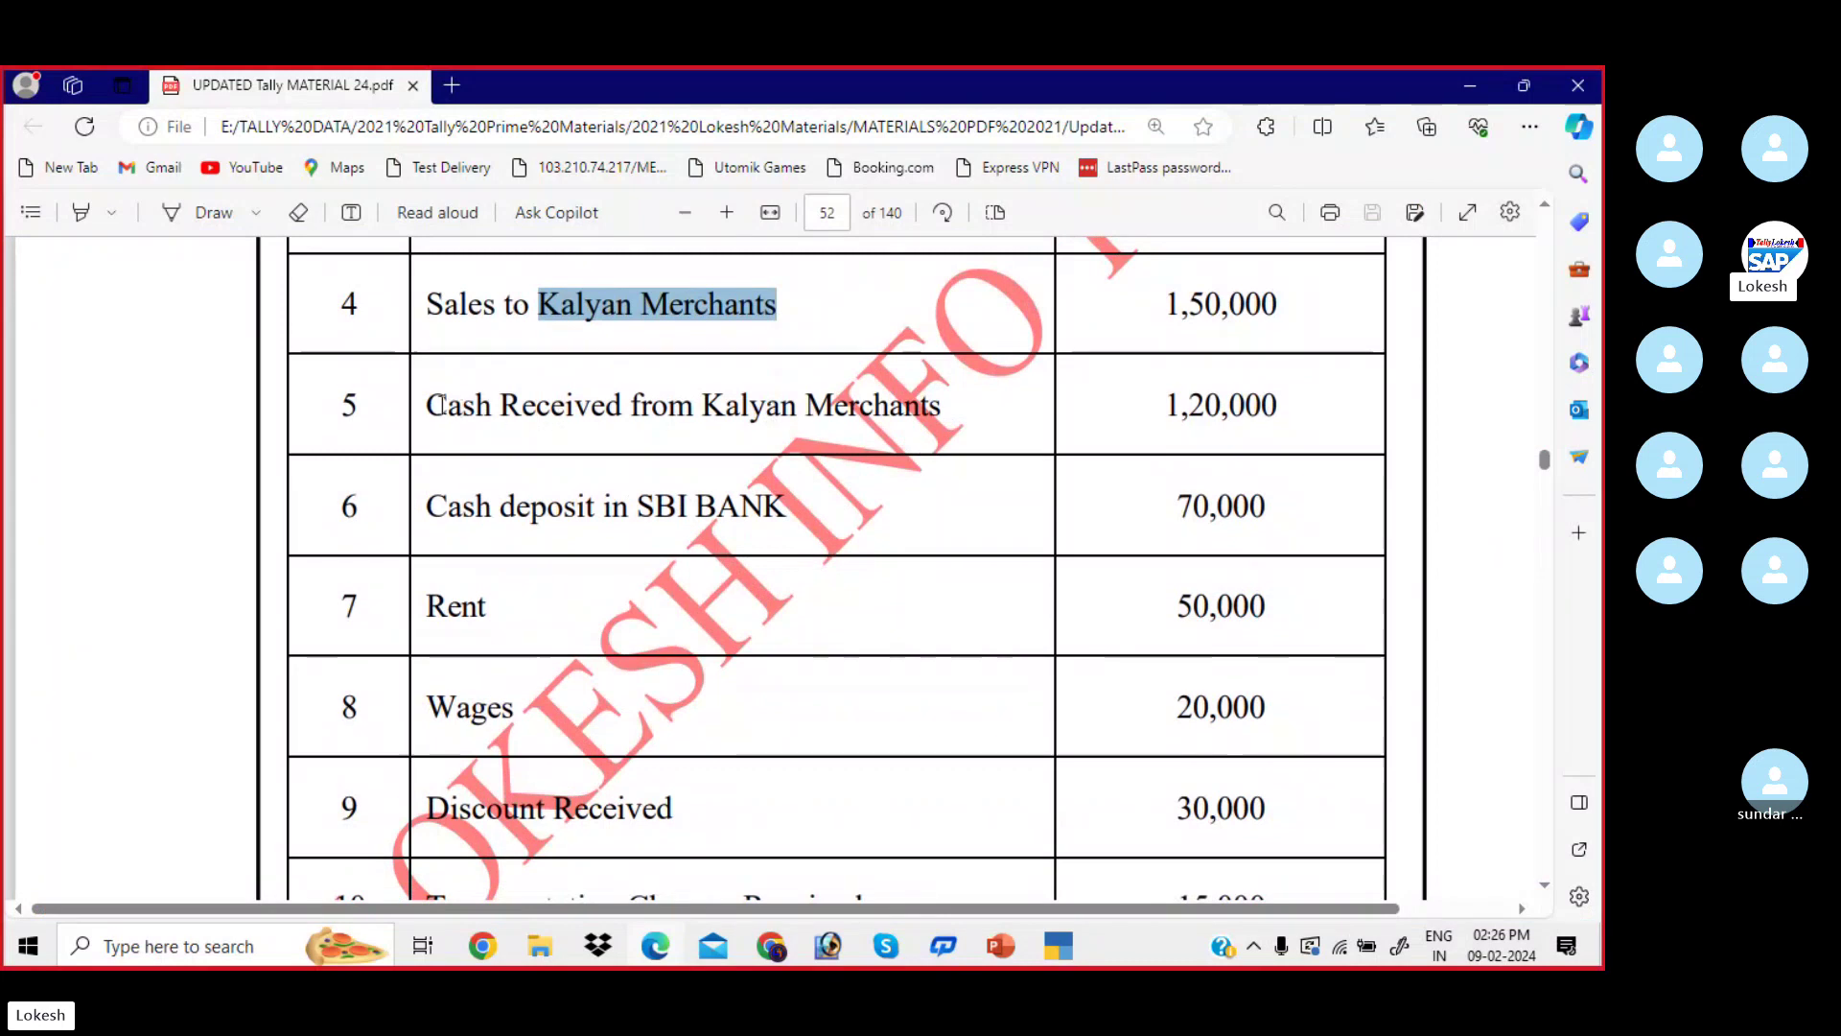
pyautogui.moveTo(426, 405); pyautogui.dragTo(966, 399)
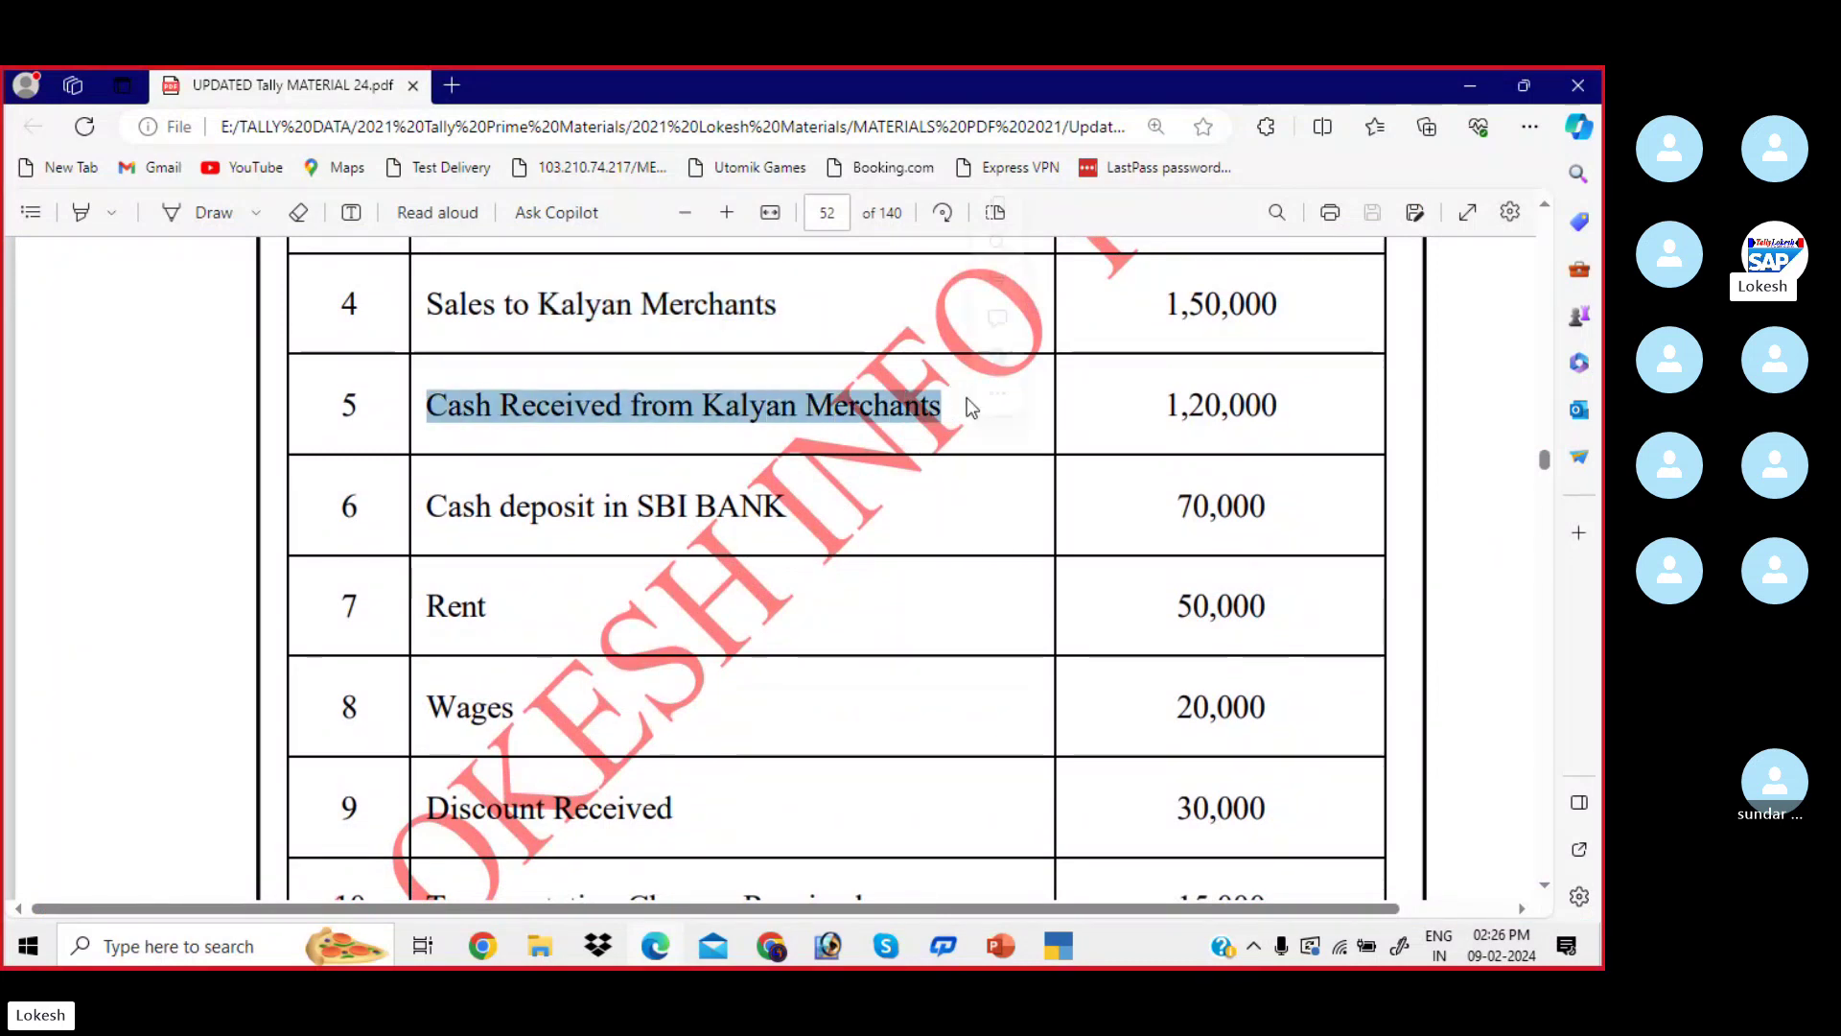
pyautogui.moveTo(1170, 406); pyautogui.dragTo(1283, 404)
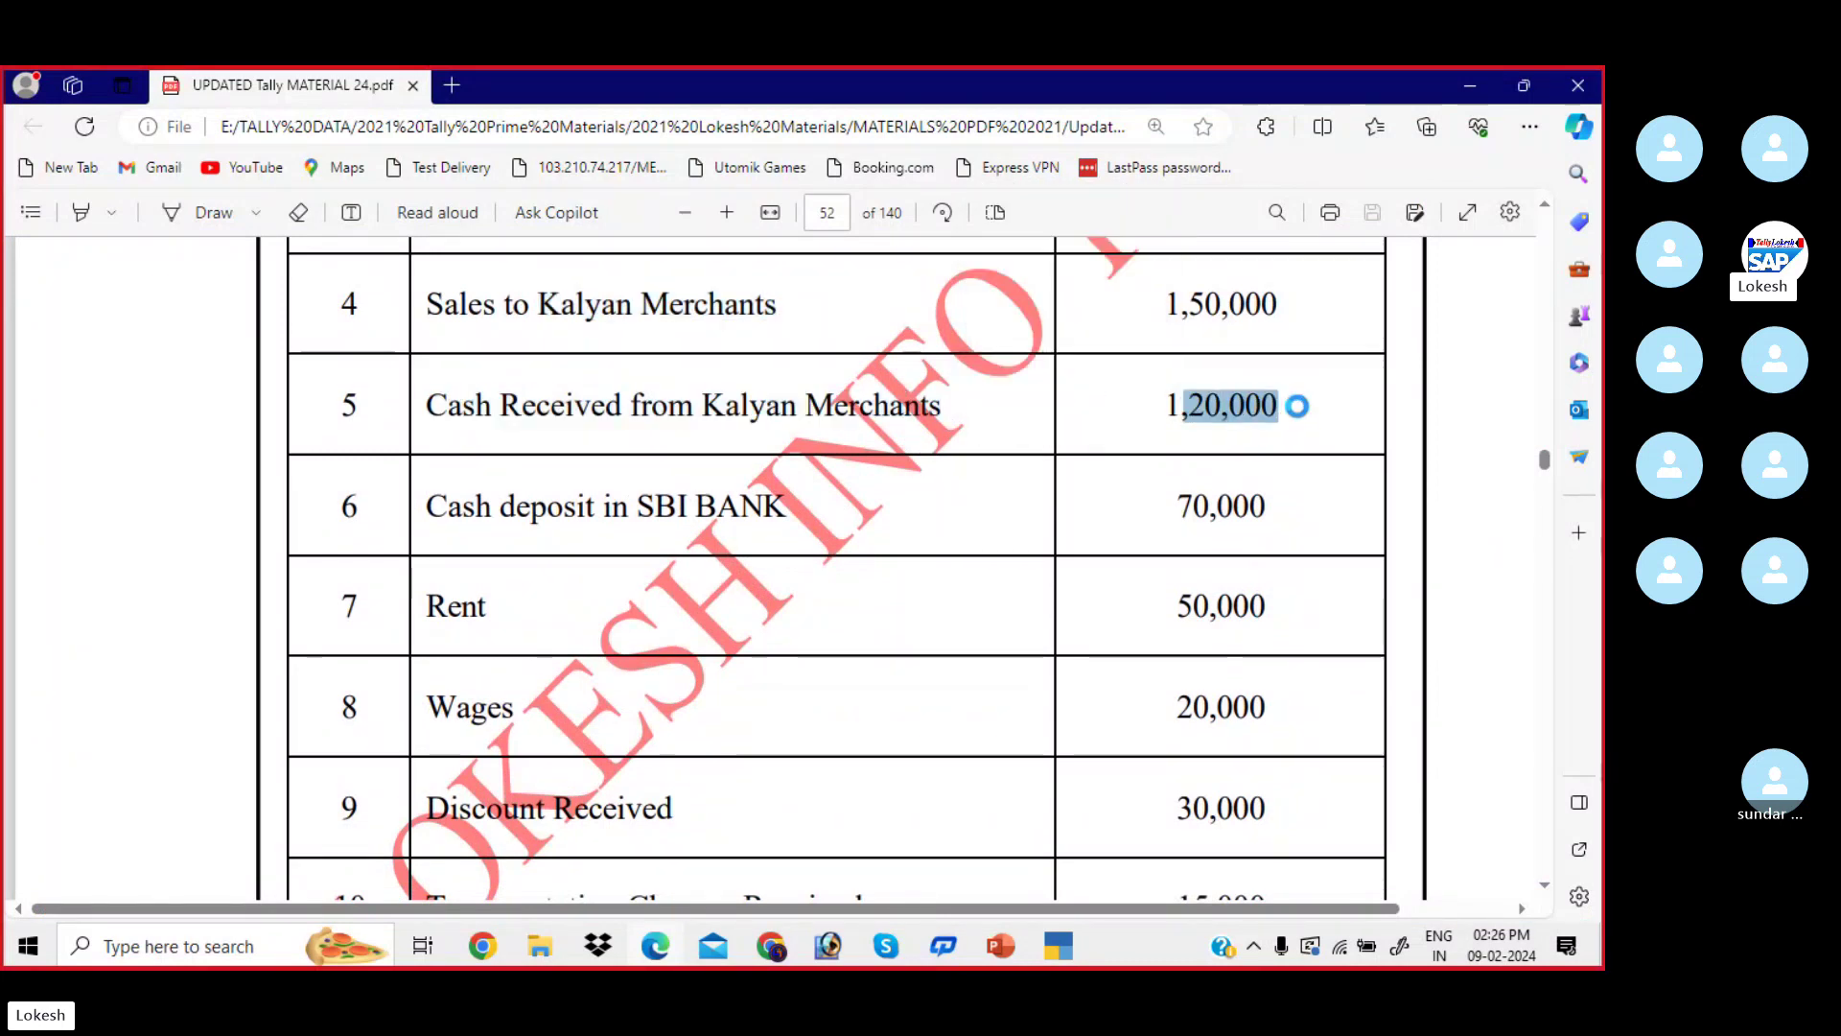
pyautogui.click(737, 396)
pyautogui.hotkey('alt', 'Tab')
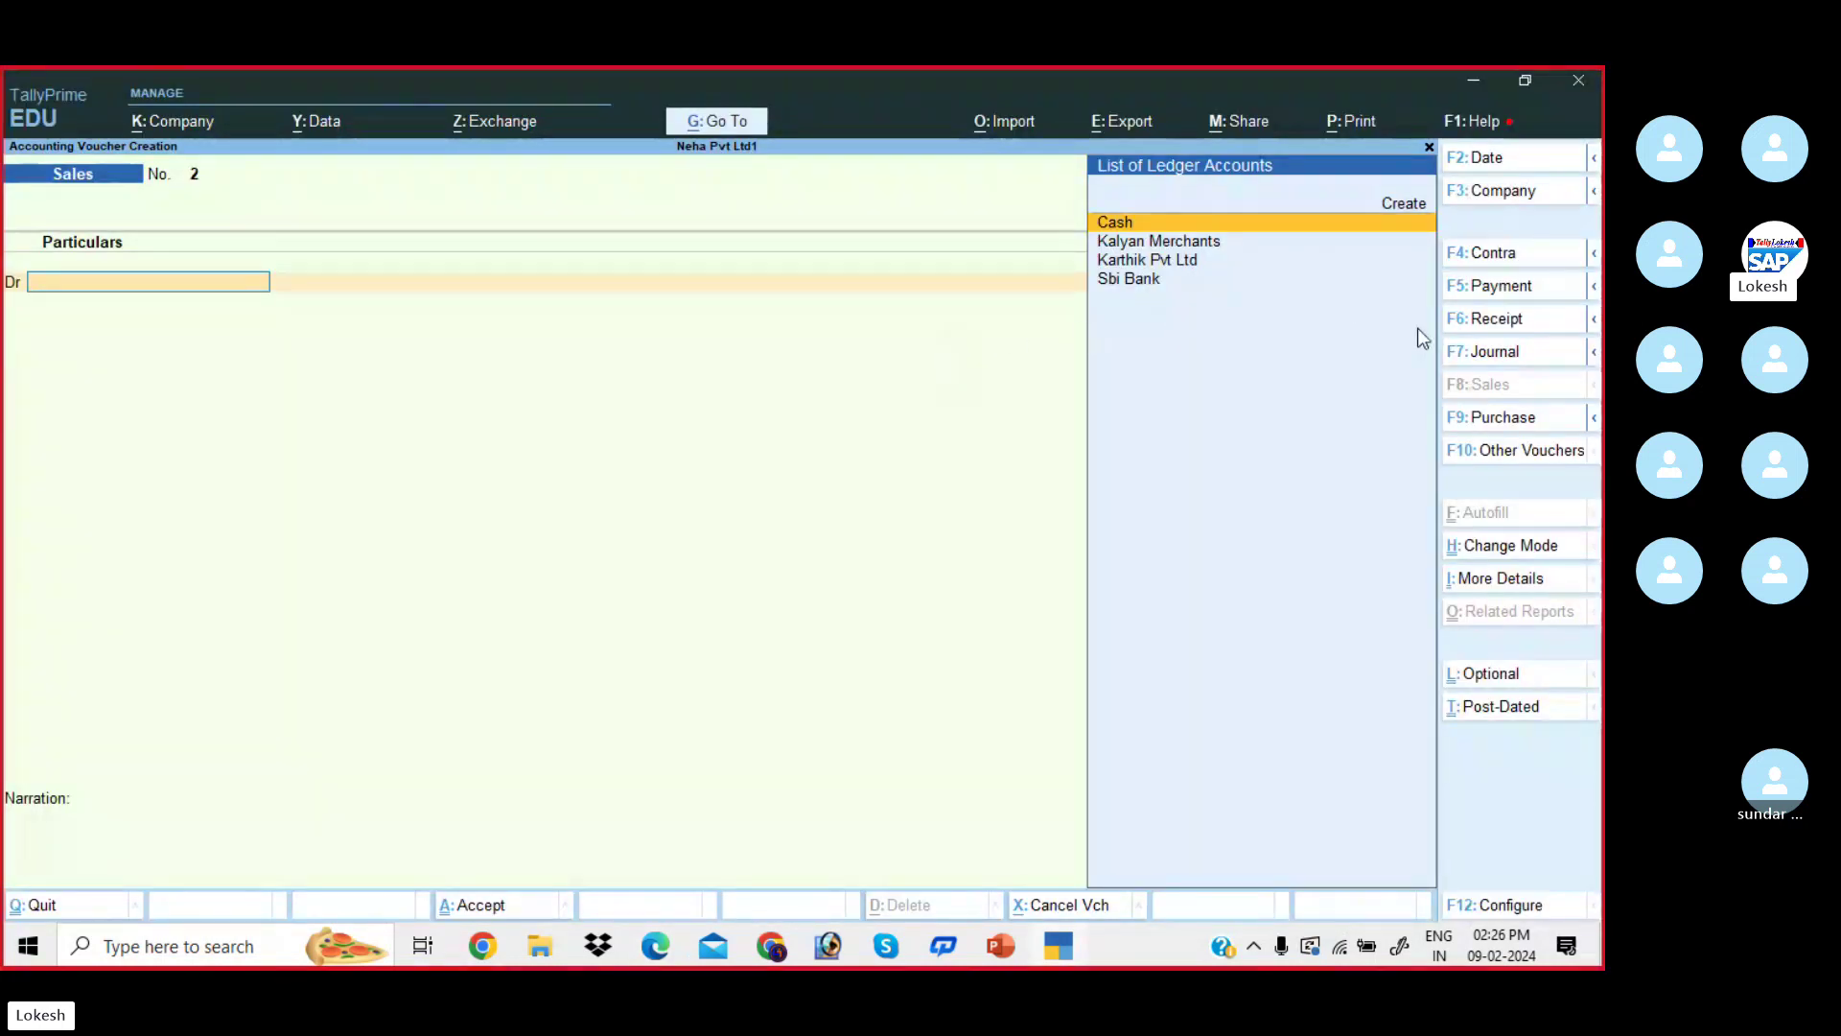
# - Switch to a Receipt voucher and look up transaction 5, cash received from Kalyan Merchants
pyautogui.click(1521, 320)
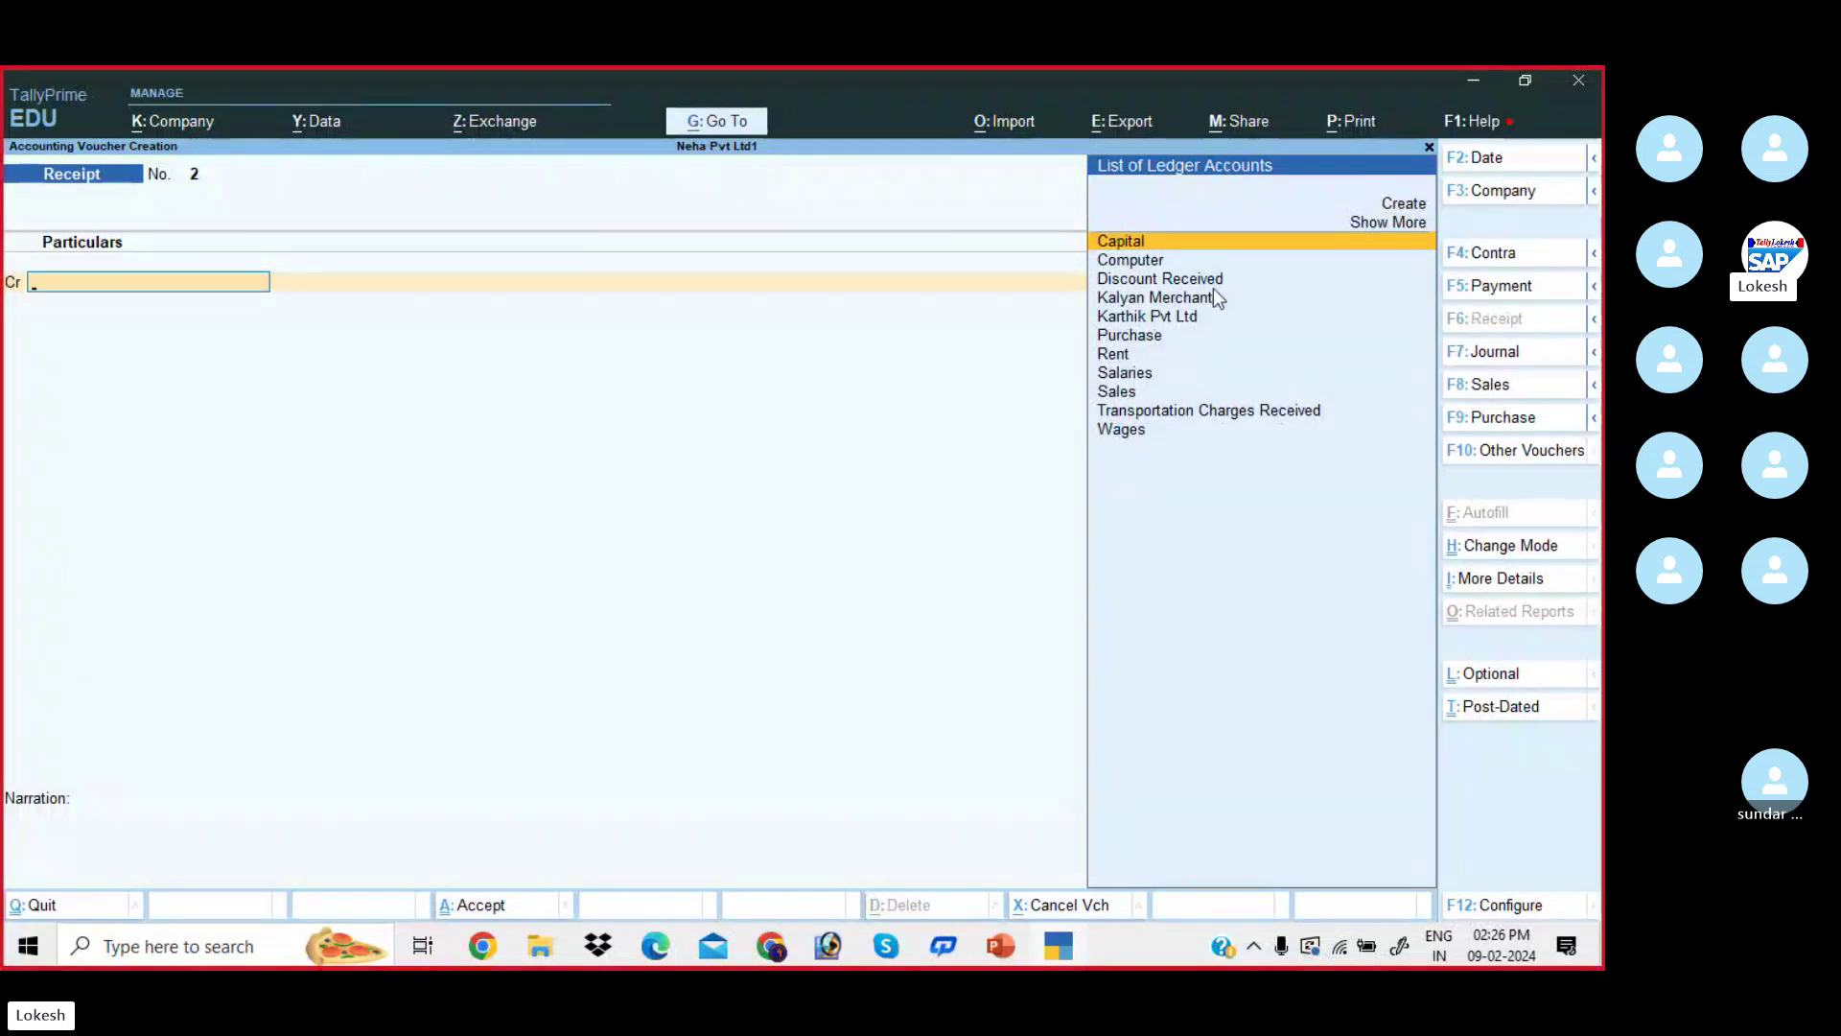
pyautogui.hotkey('alt', 'Tab')
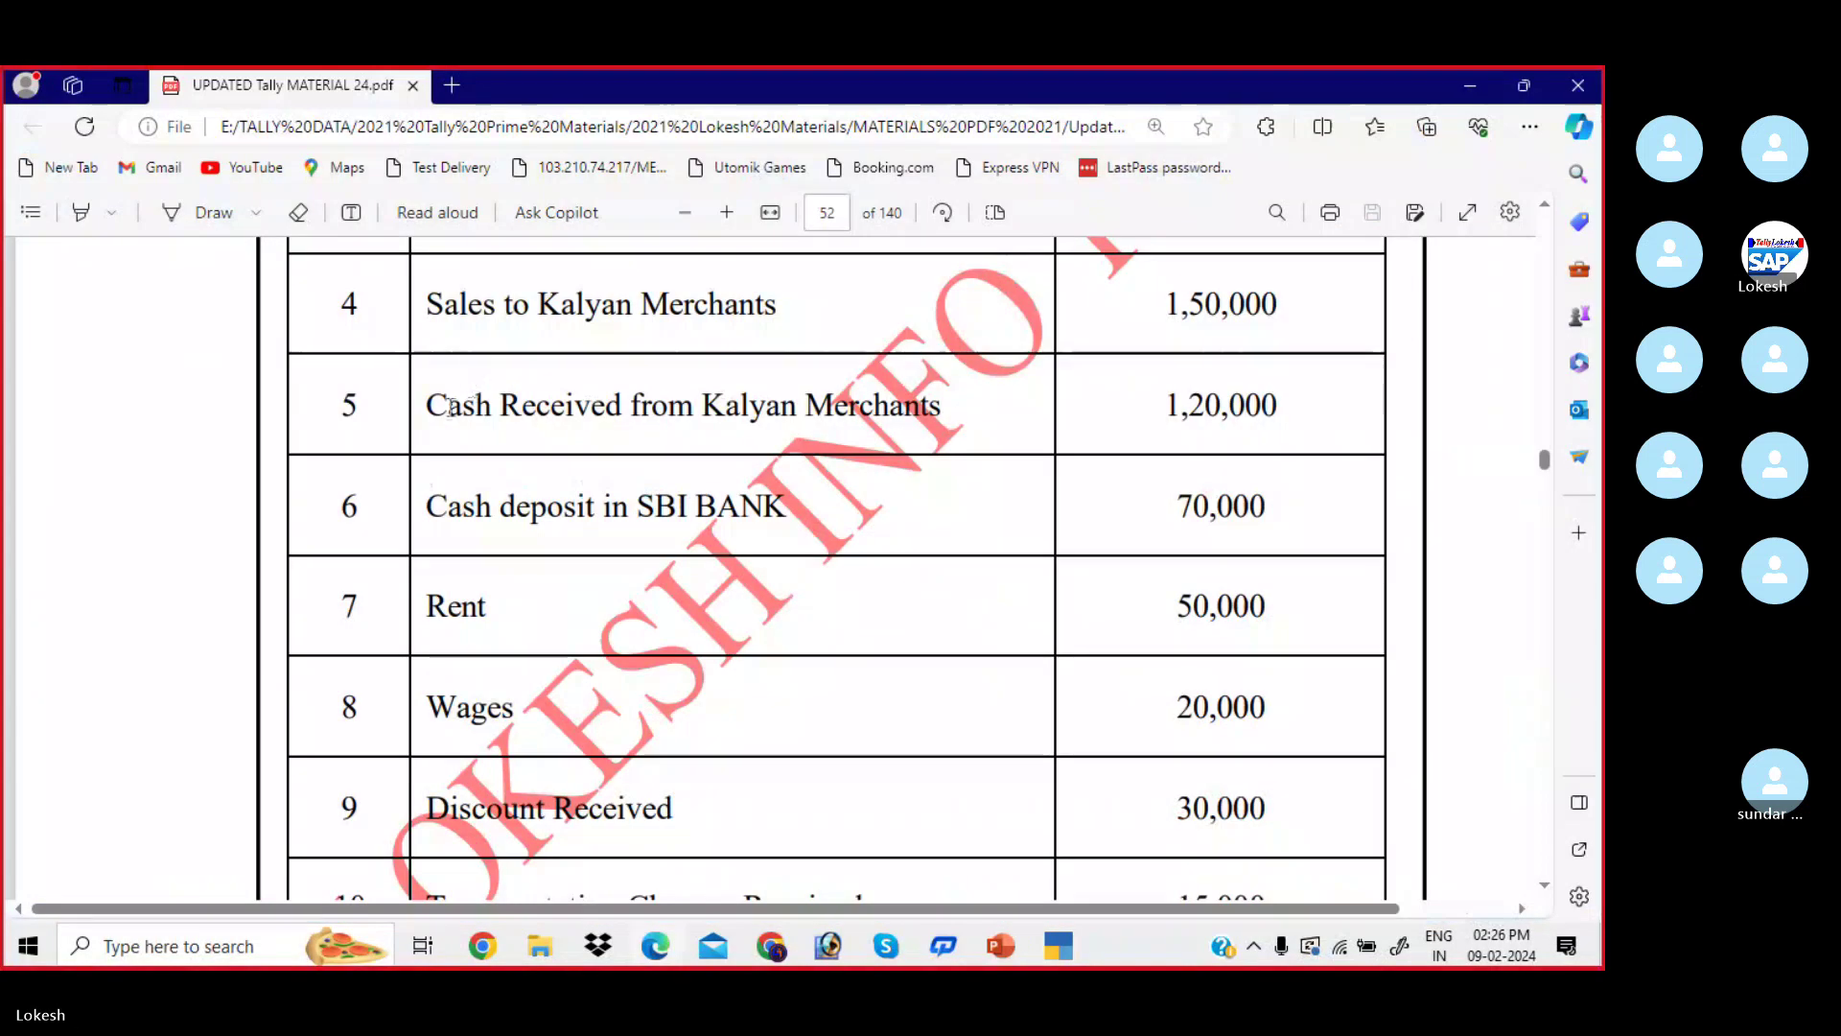
pyautogui.moveTo(431, 407); pyautogui.dragTo(976, 440)
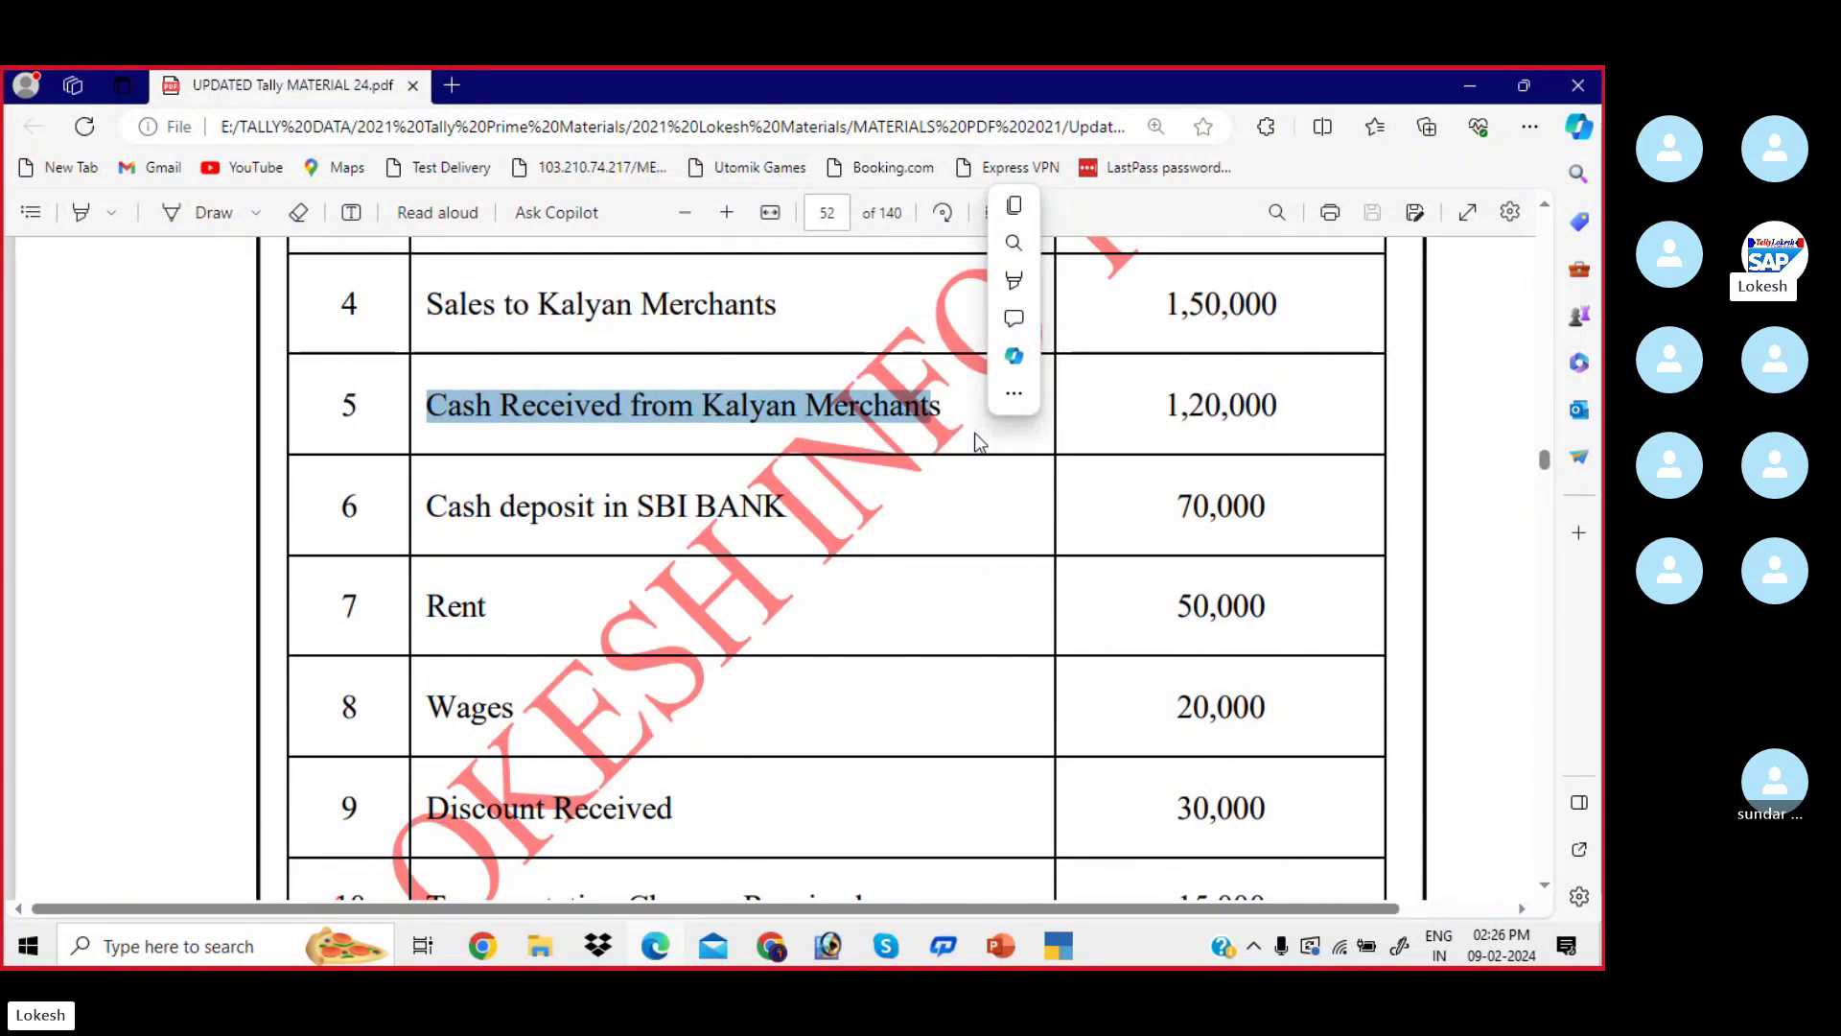
pyautogui.hotkey('alt', 'Tab')
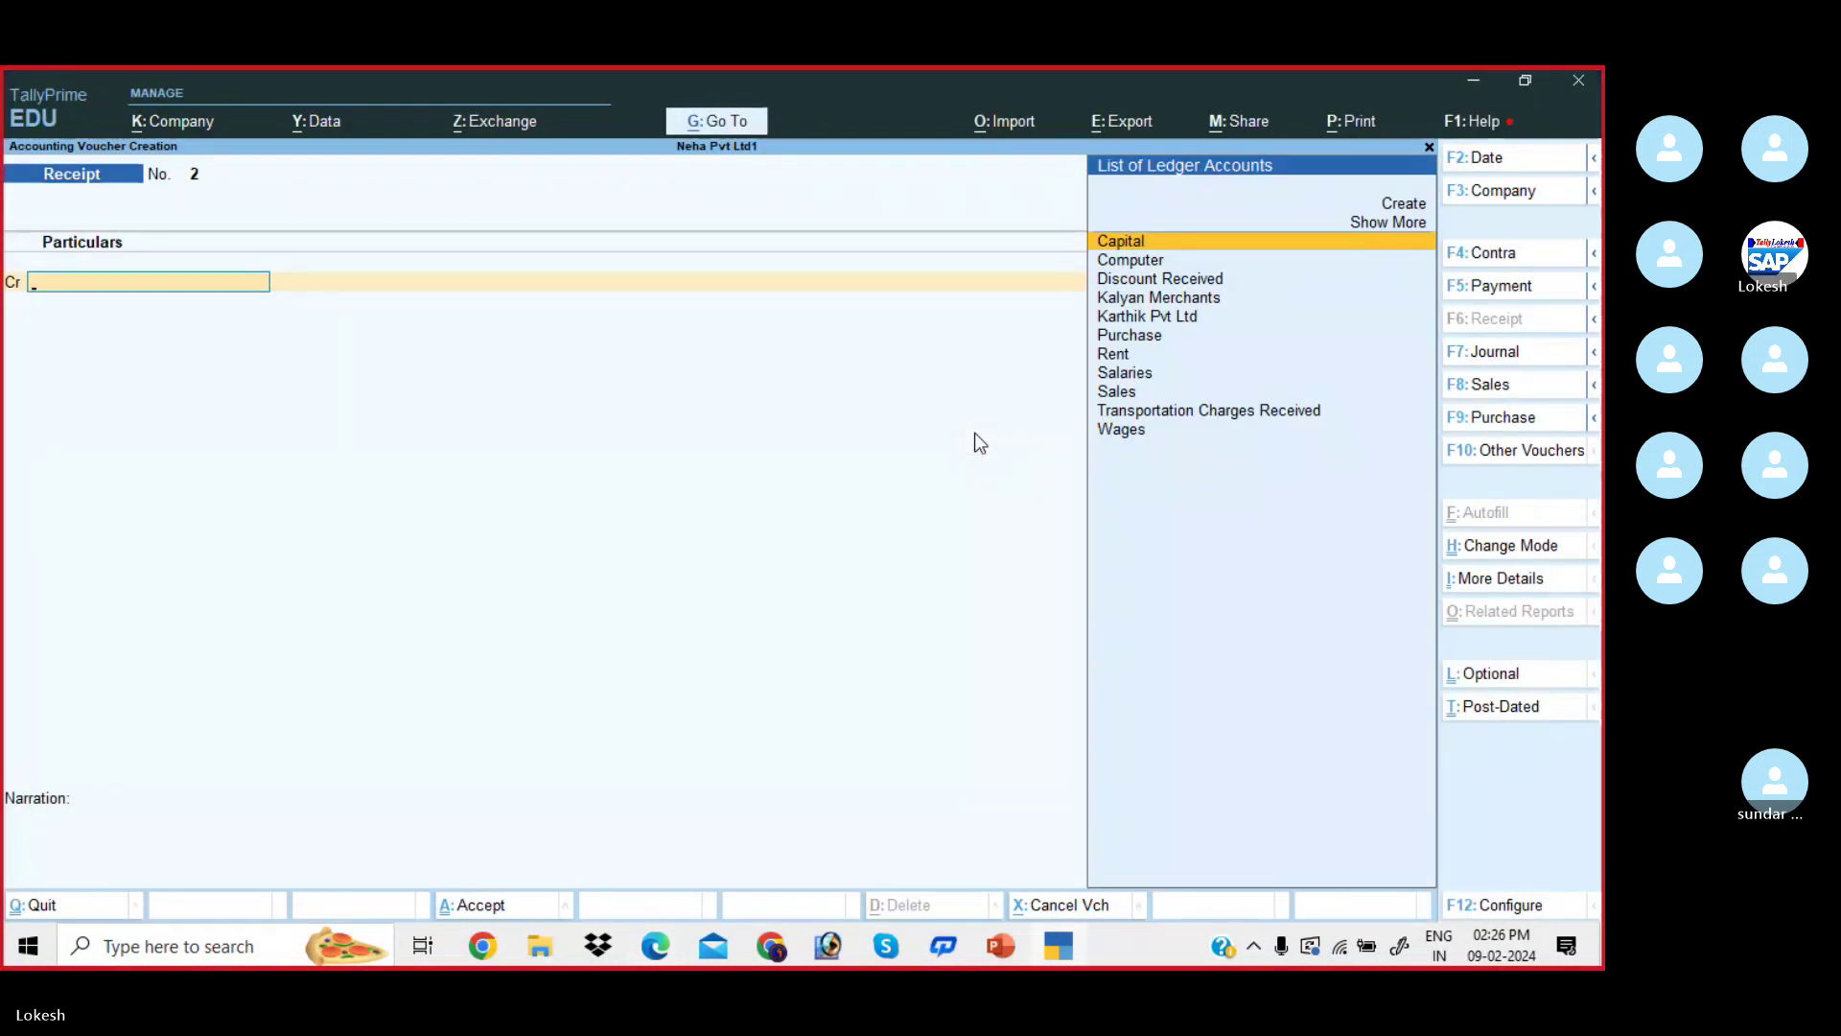
# - Credit Kalyan Merchants 1,20,000 and debit Cash for the same amount
pyautogui.write('K')
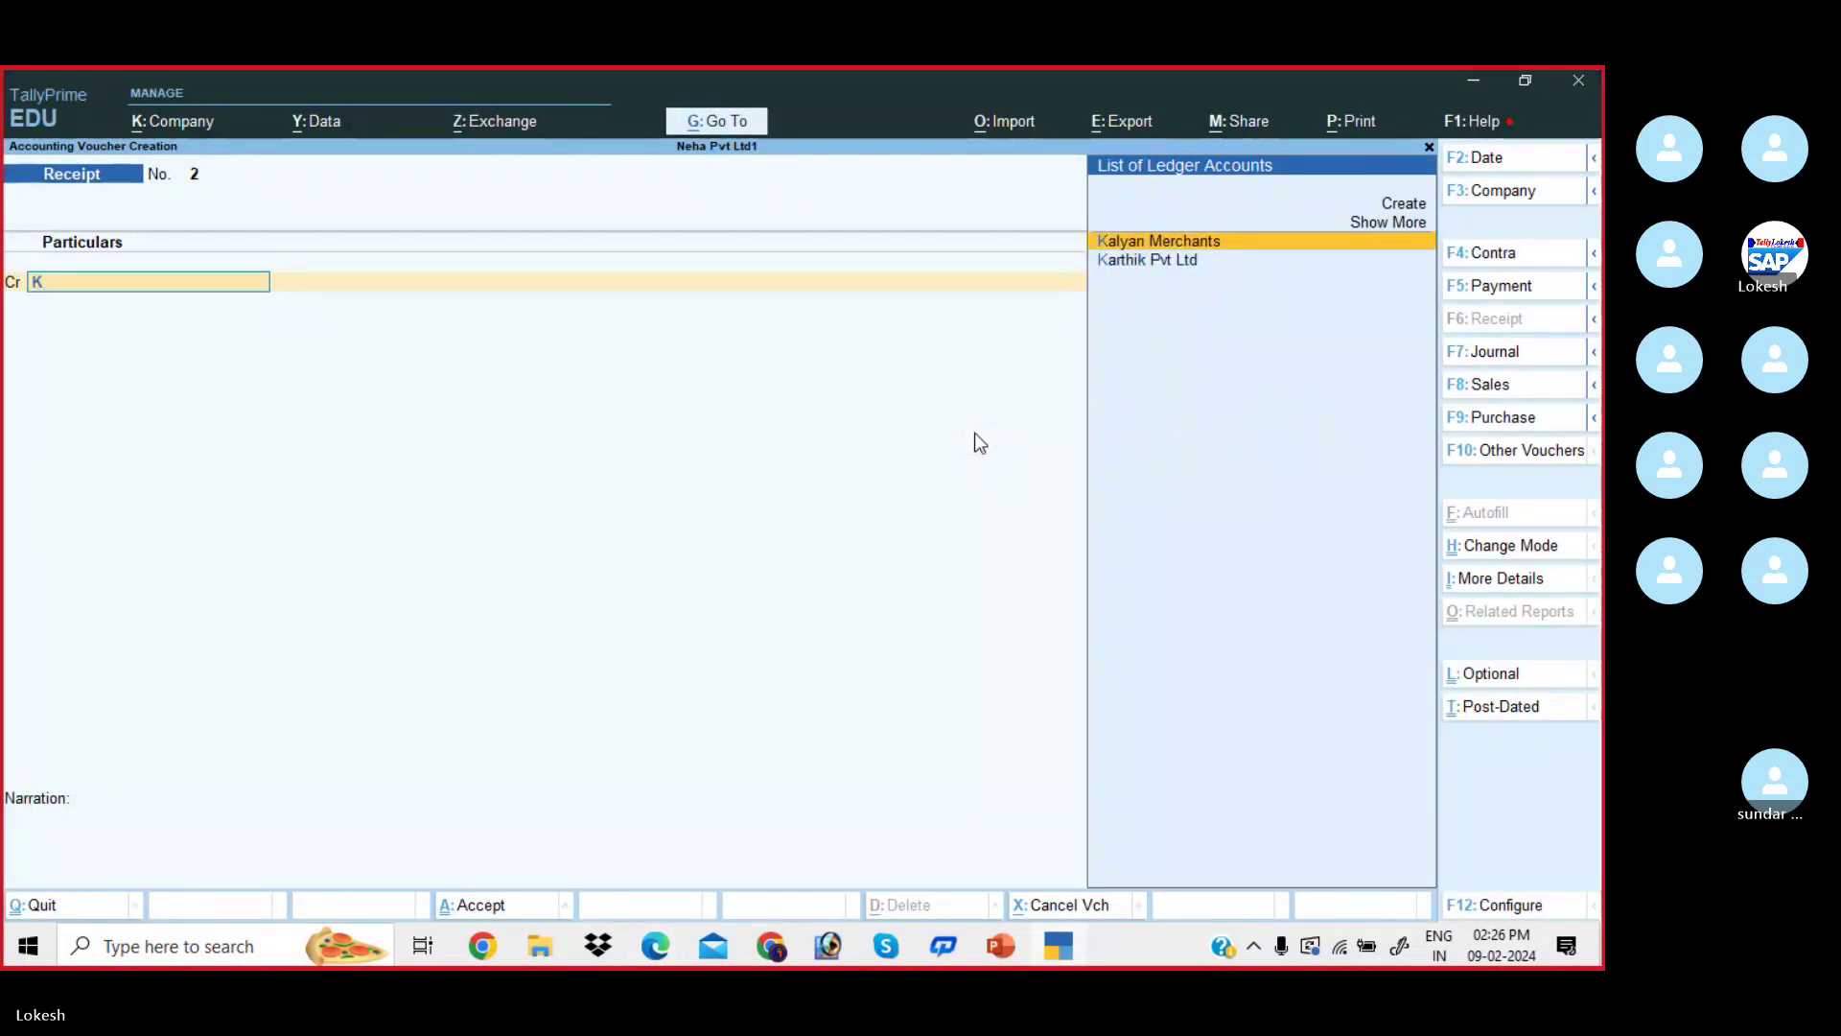
pyautogui.press('Return')
pyautogui.write('1')
pyautogui.hotkey('alt', 'Tab')
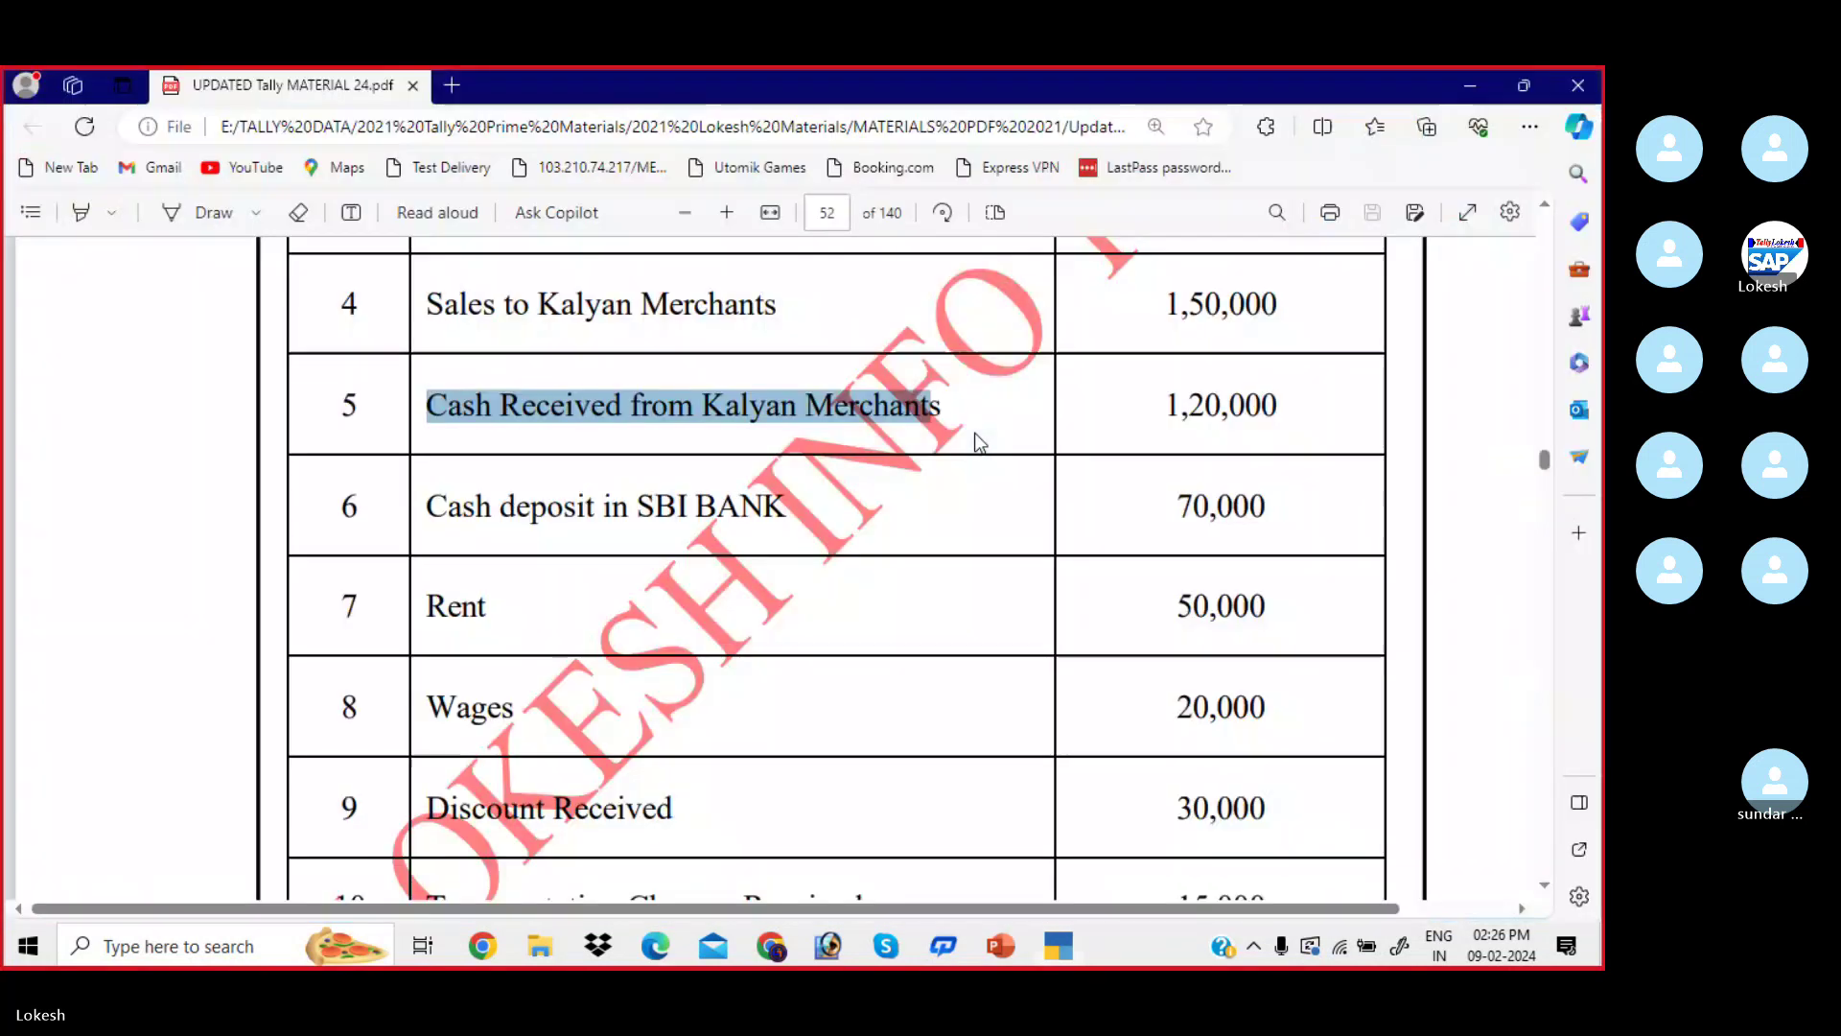
pyautogui.hotkey('alt', 'Tab')
pyautogui.write('2000')
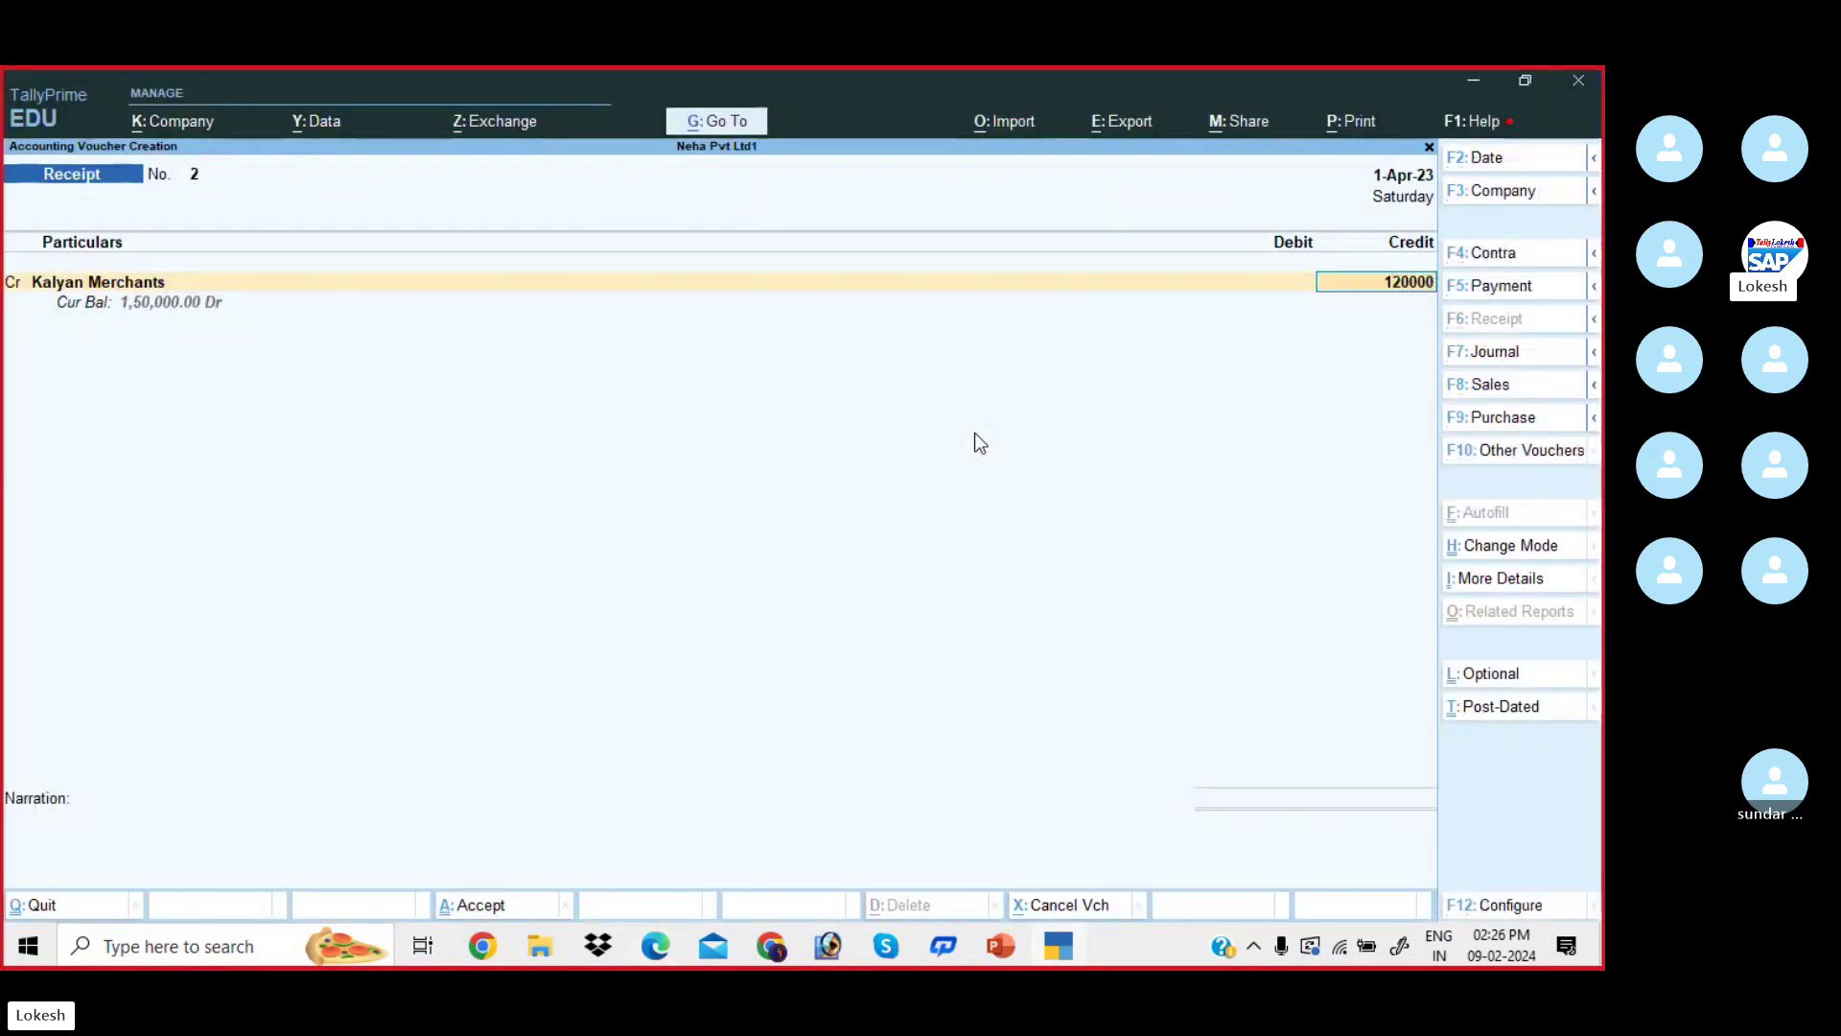
pyautogui.press('Return')
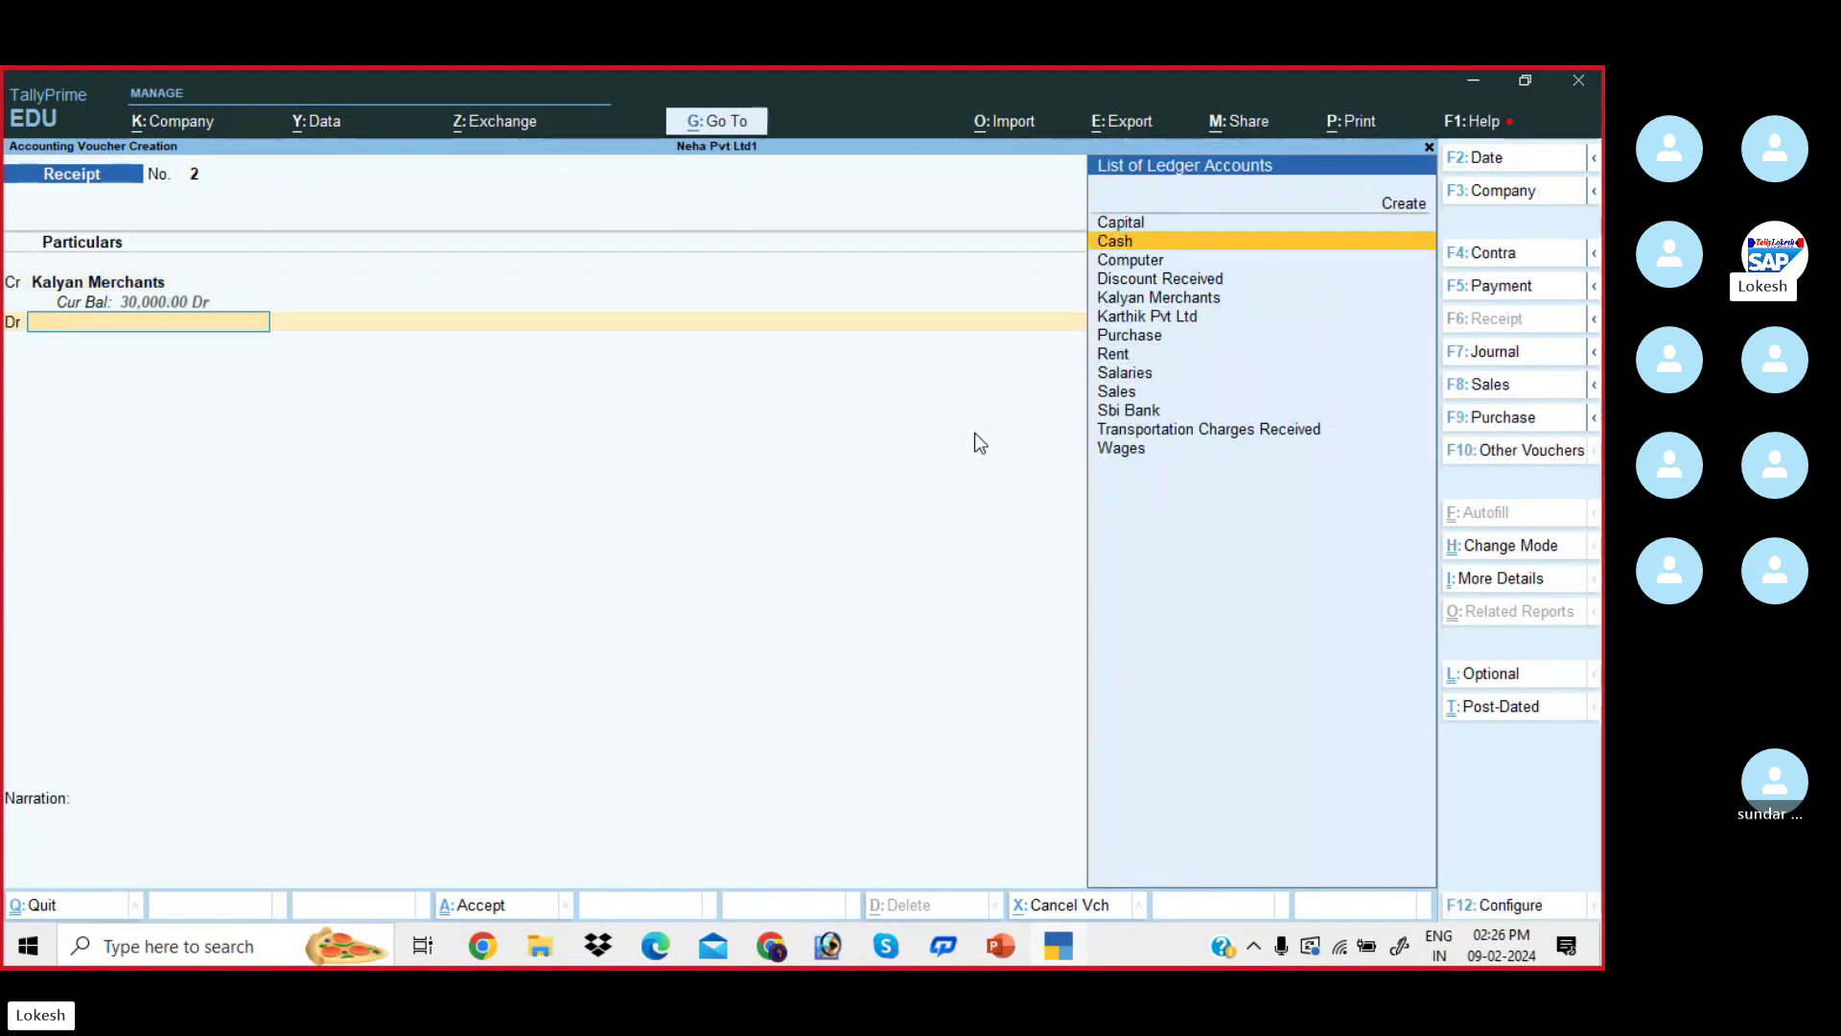
pyautogui.press('Return')
pyautogui.press('Return')
pyautogui.press('Return')
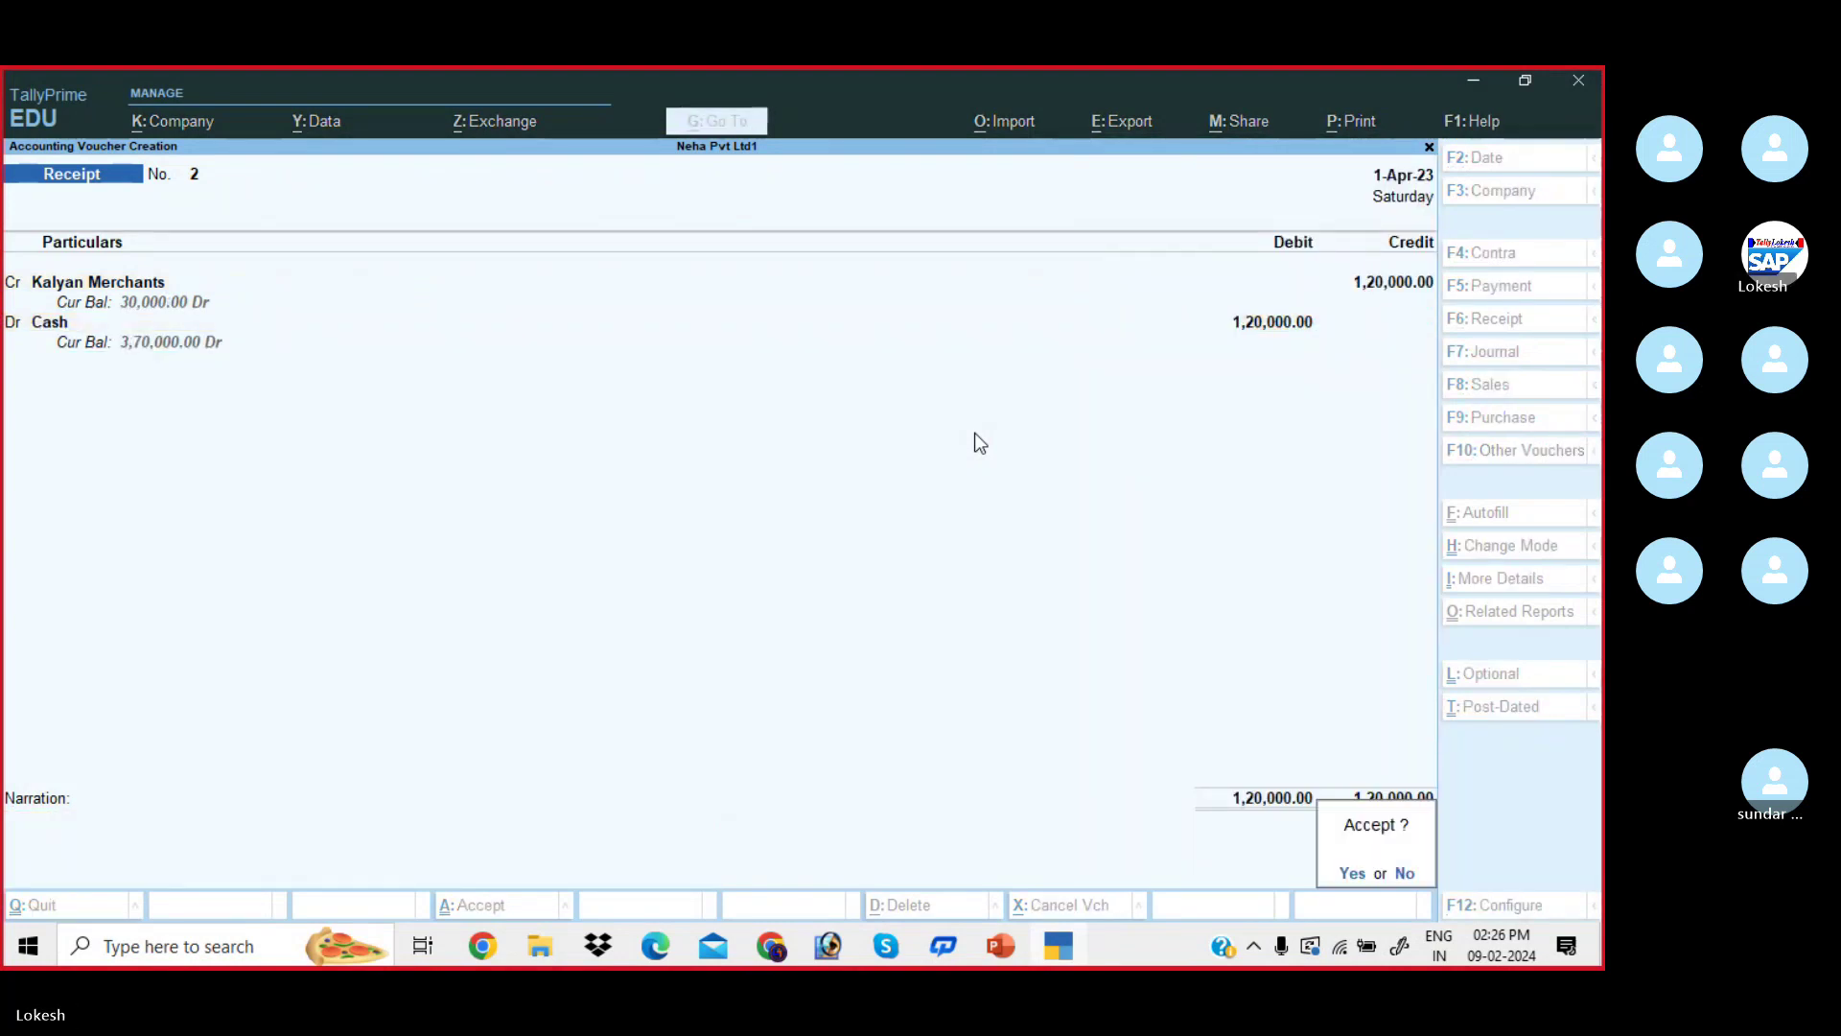
pyautogui.press('Return')
# - Look up transaction 6, the 70,000 cash deposit in SBI Bank, and switch to a Contra voucher
pyautogui.hotkey('alt', 'Tab')
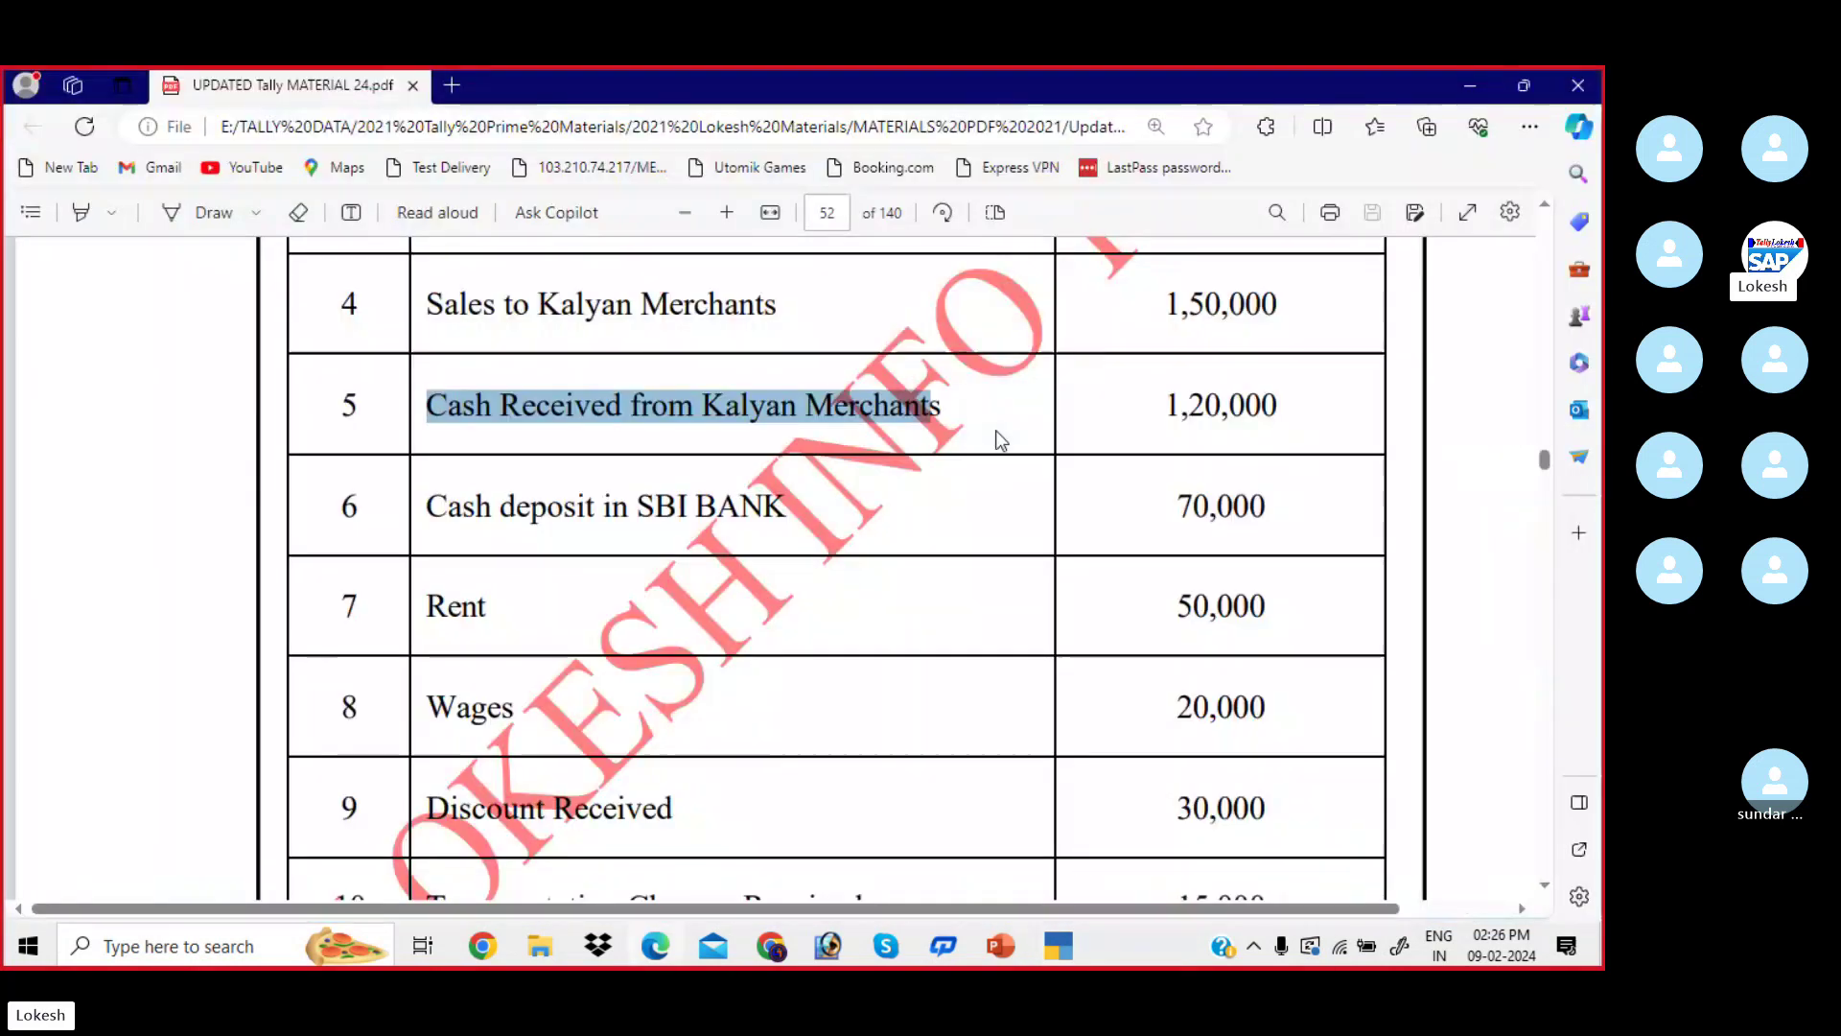
pyautogui.scroll(-1, 508, 470)
pyautogui.moveTo(429, 398); pyautogui.dragTo(772, 399)
pyautogui.moveTo(1180, 403); pyautogui.dragTo(1288, 401)
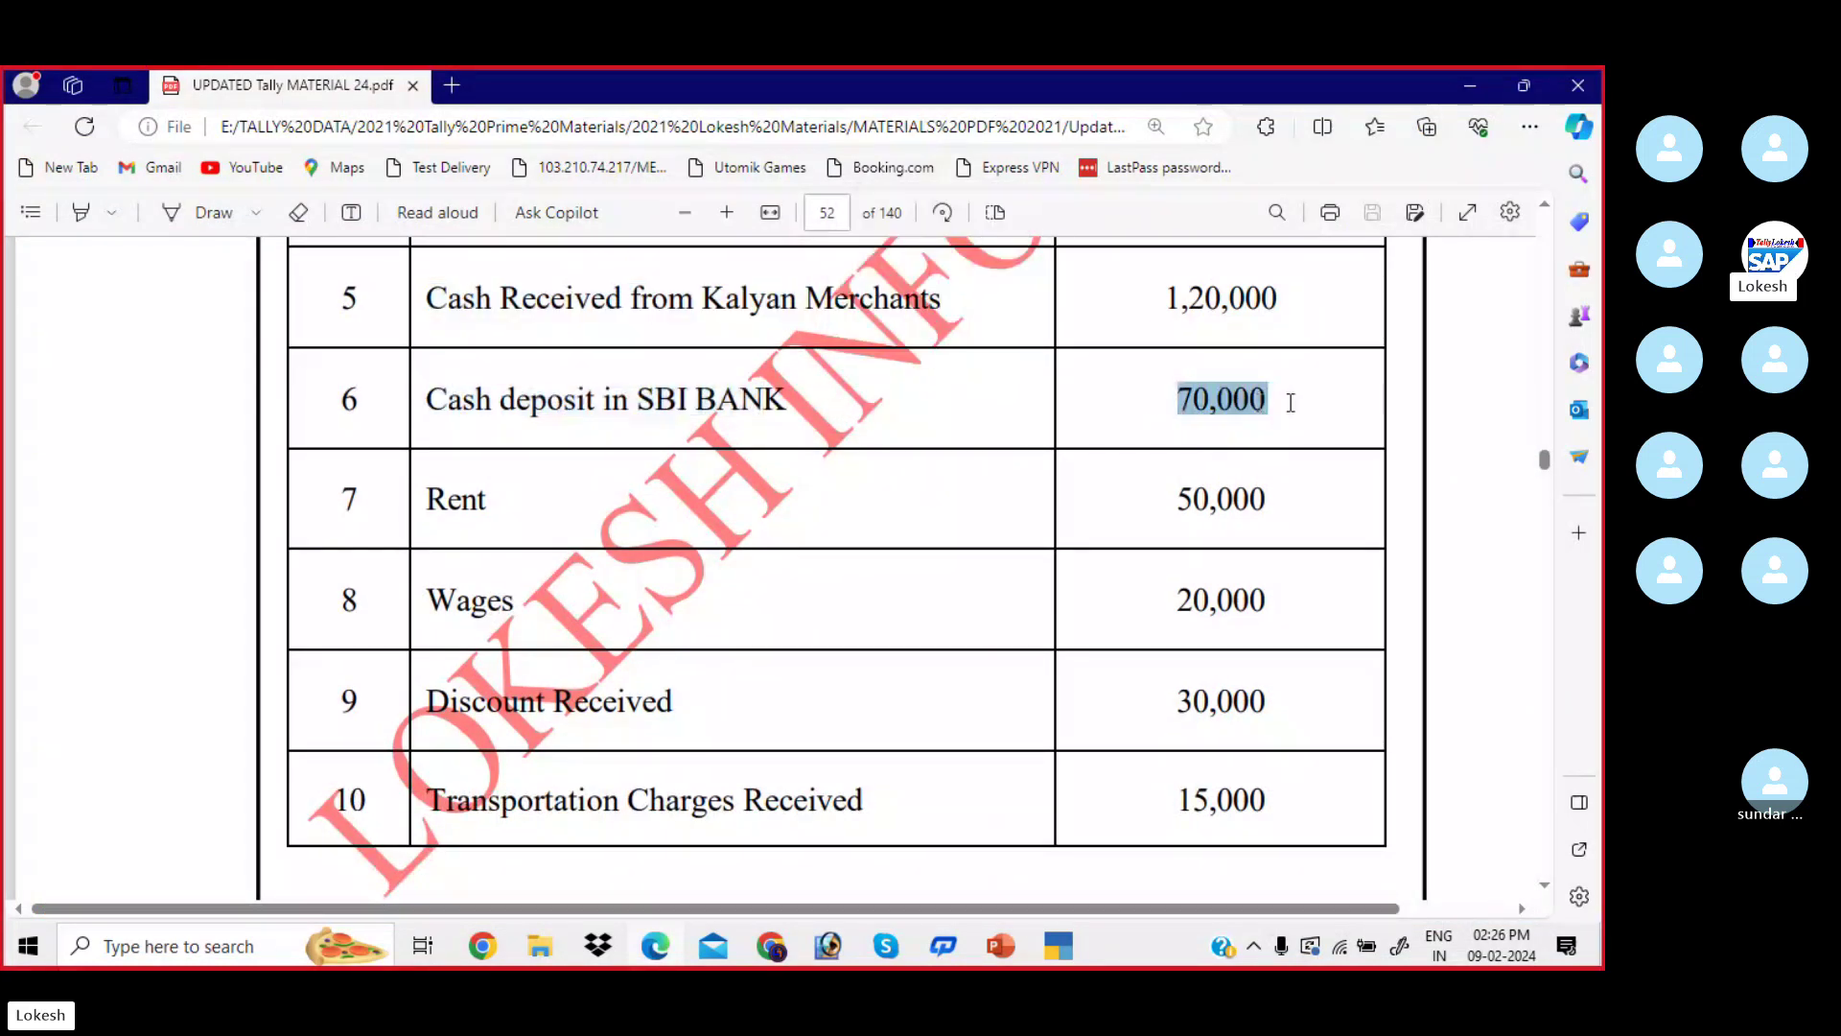
pyautogui.hotkey('alt', 'Tab')
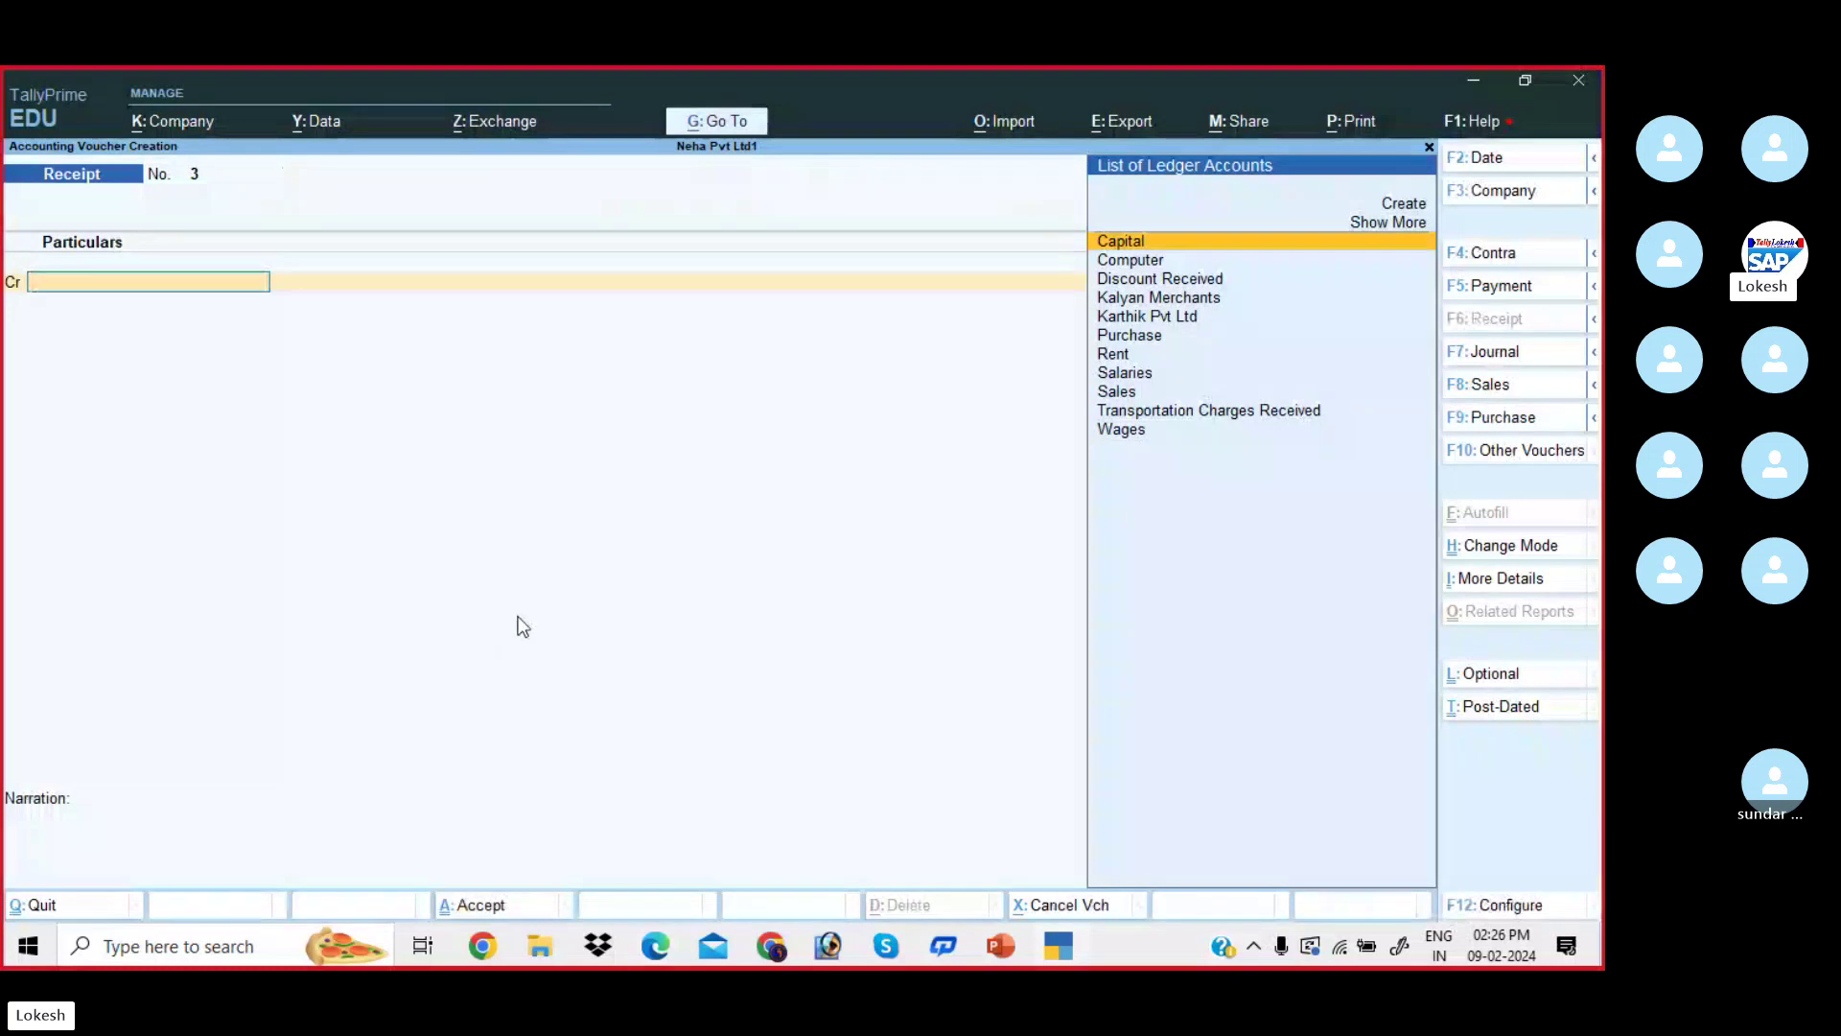
pyautogui.click(1518, 255)
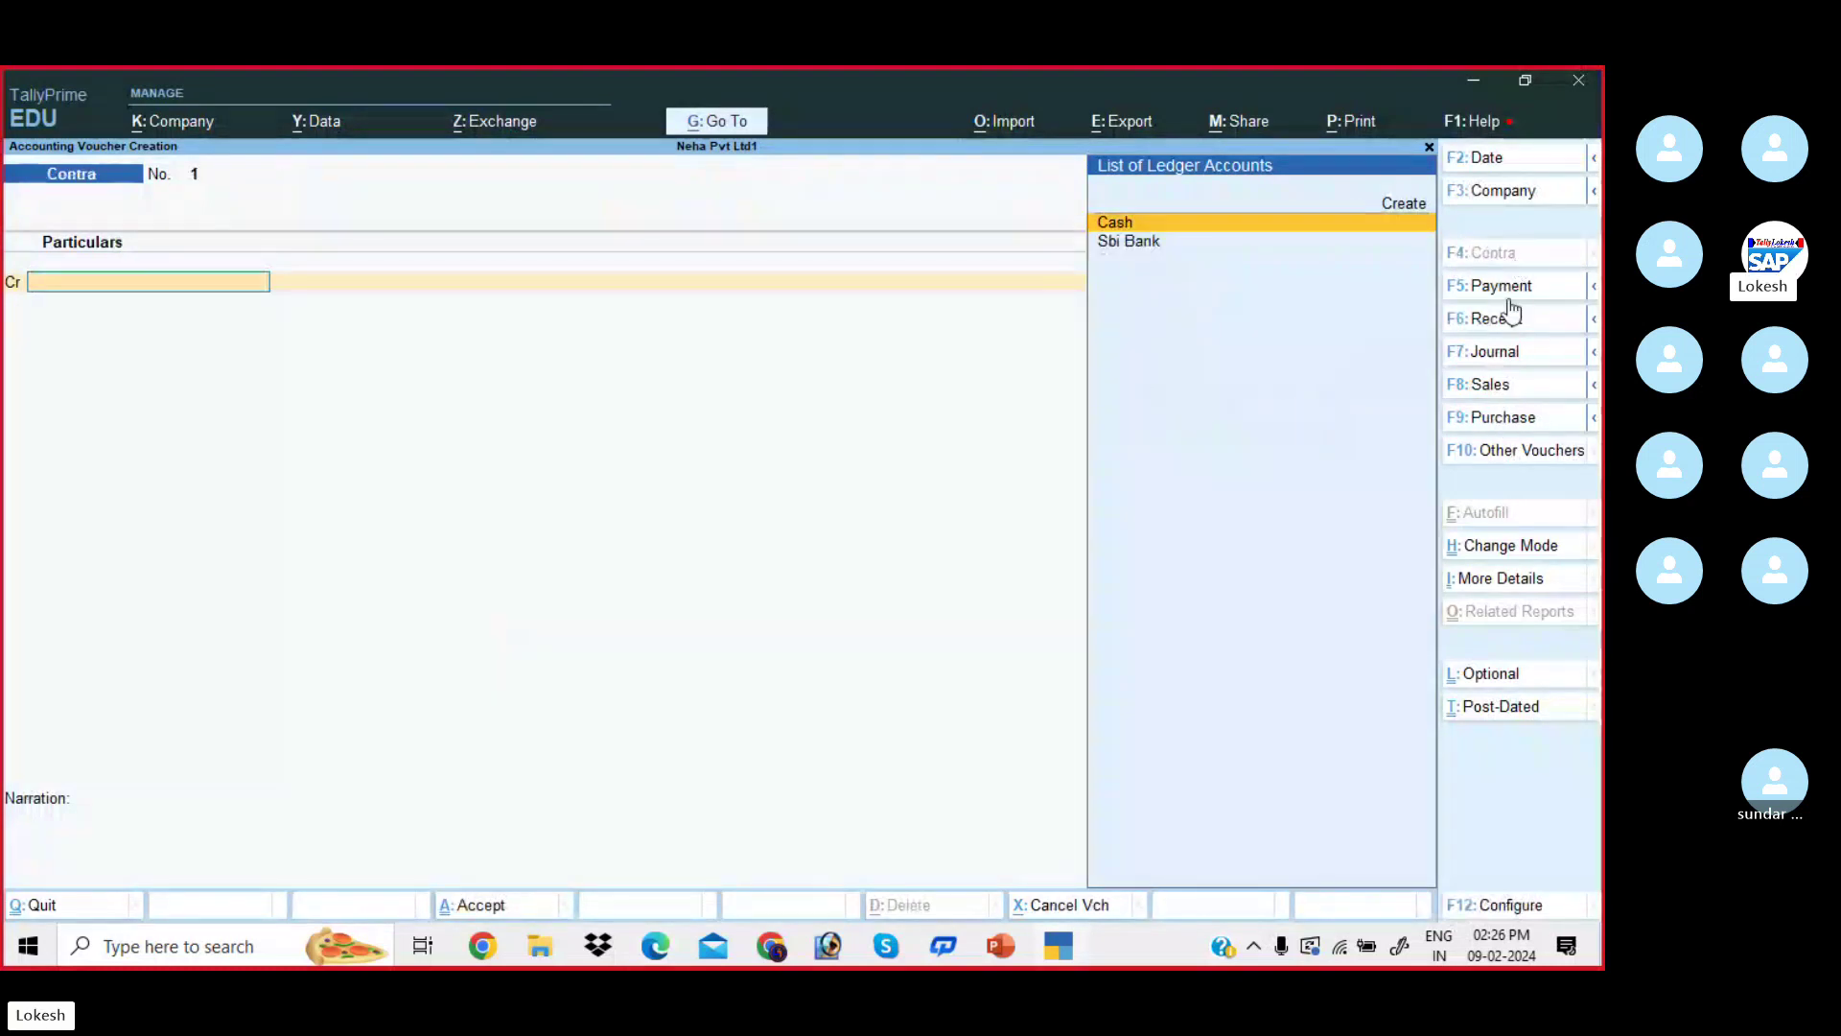
pyautogui.click(660, 962)
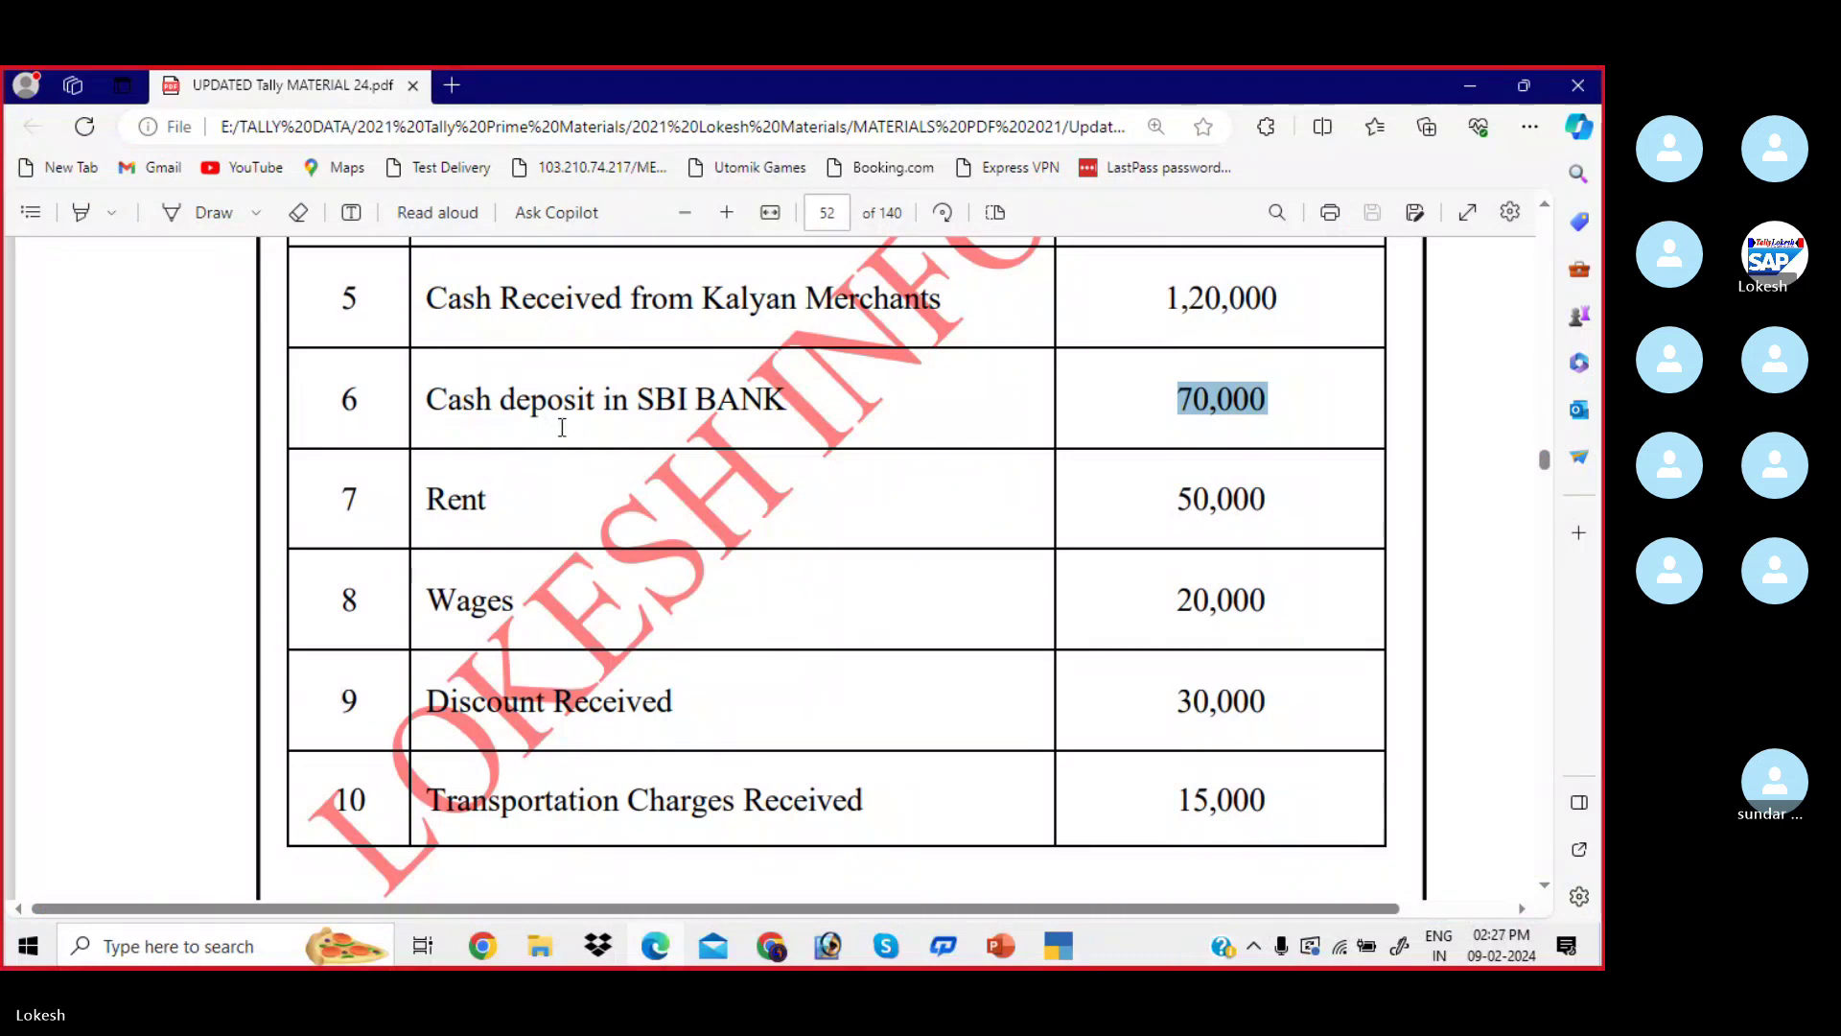
pyautogui.click(1058, 946)
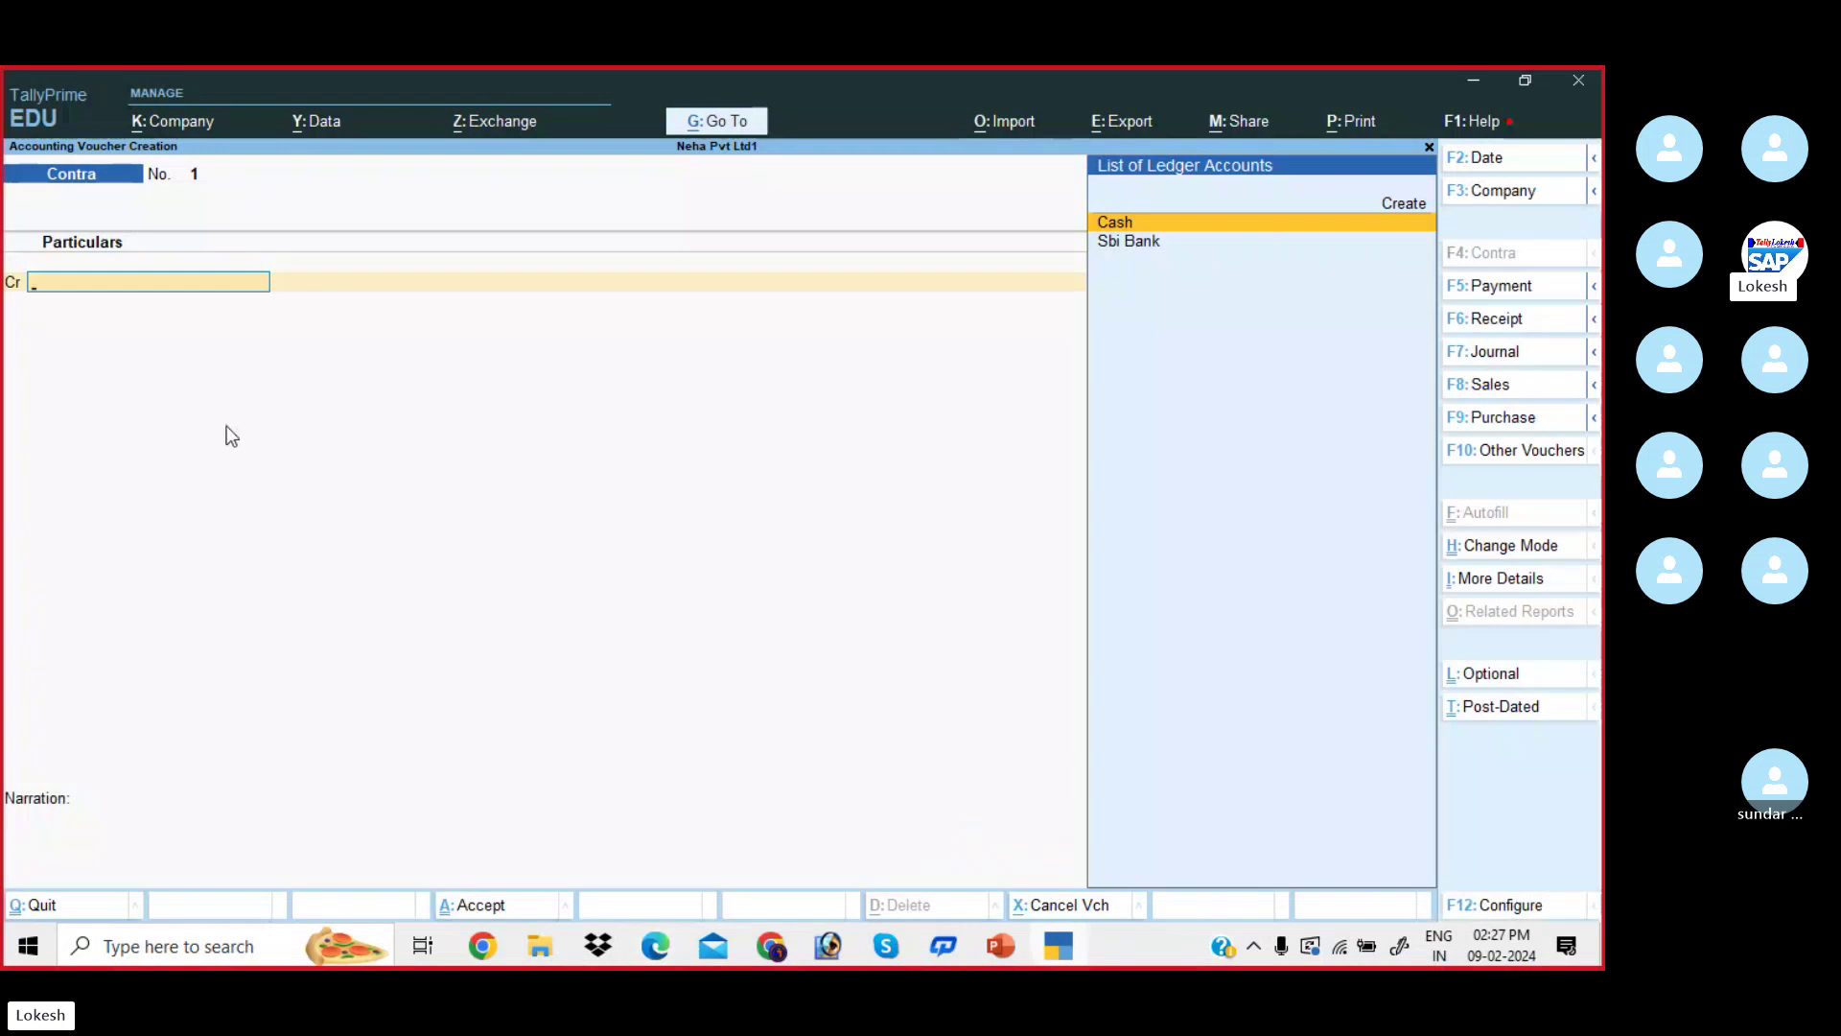
# - Credit Cash 70,000, debit Sbi Bank, and save Contra voucher No. 1
pyautogui.press('Return')
pyautogui.hotkey('alt', 'Tab')
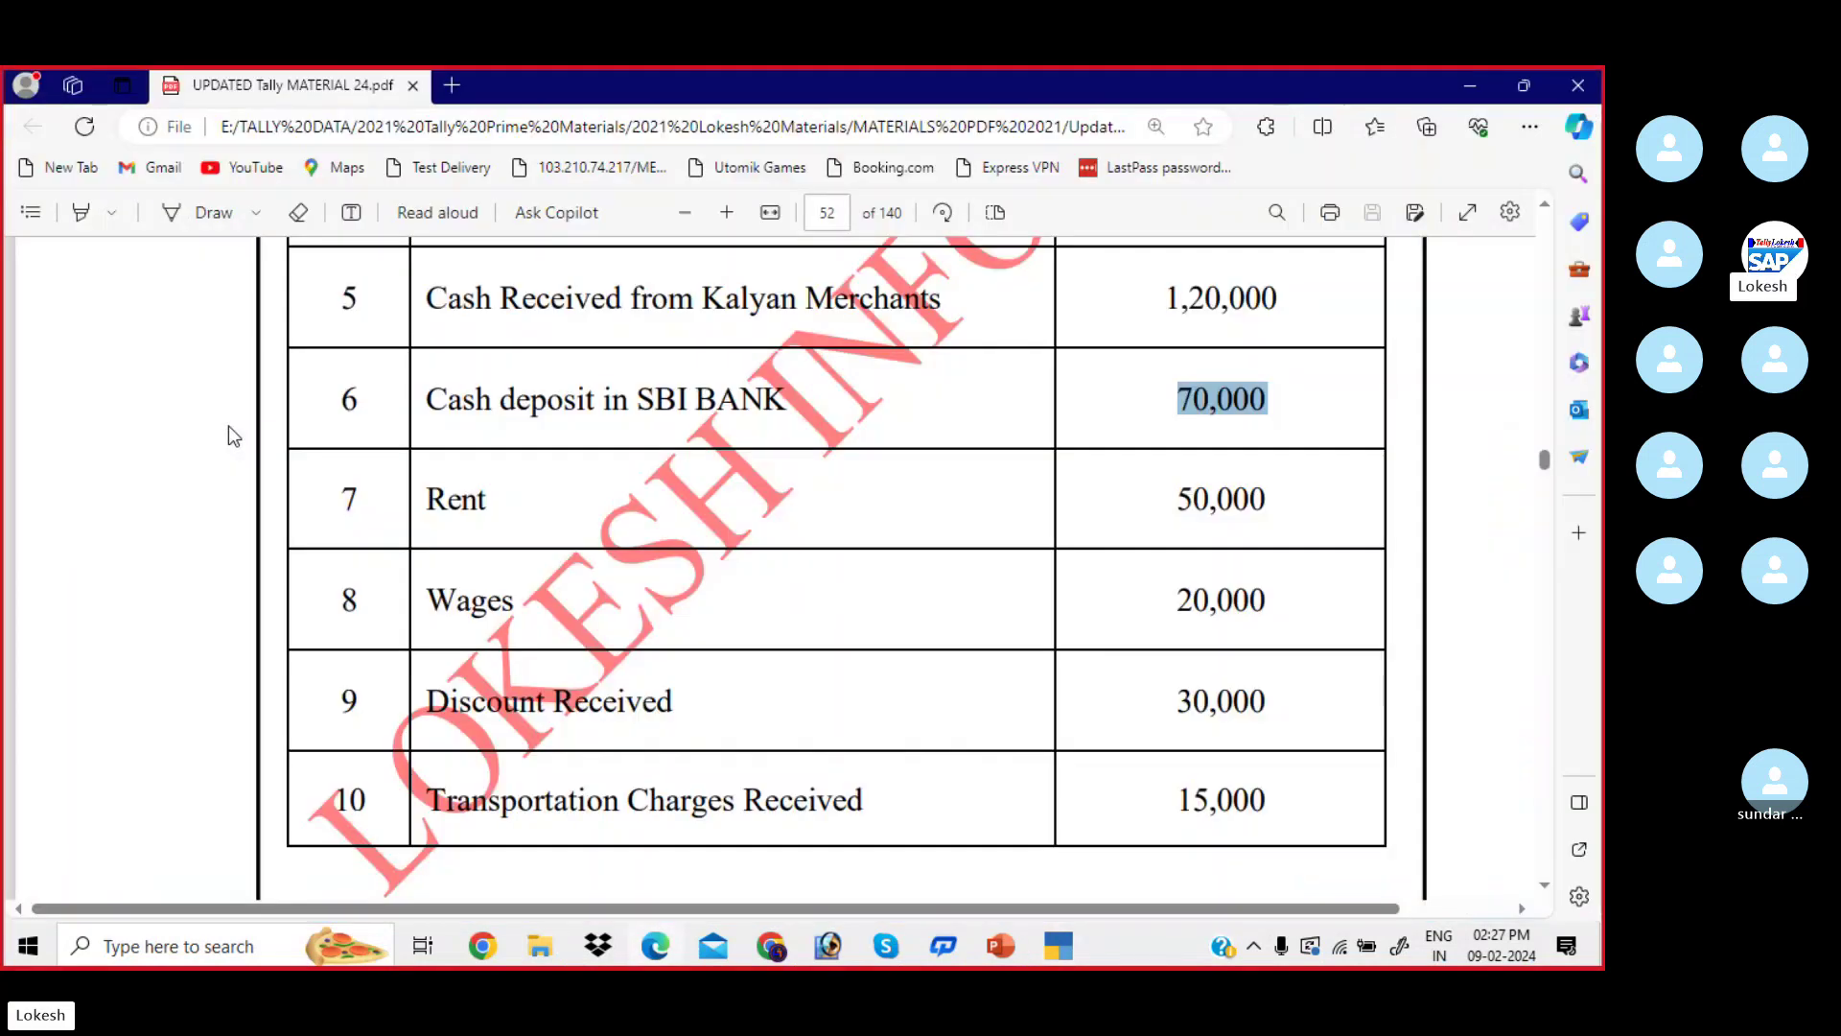
pyautogui.hotkey('alt', 'Tab')
pyautogui.write('70000')
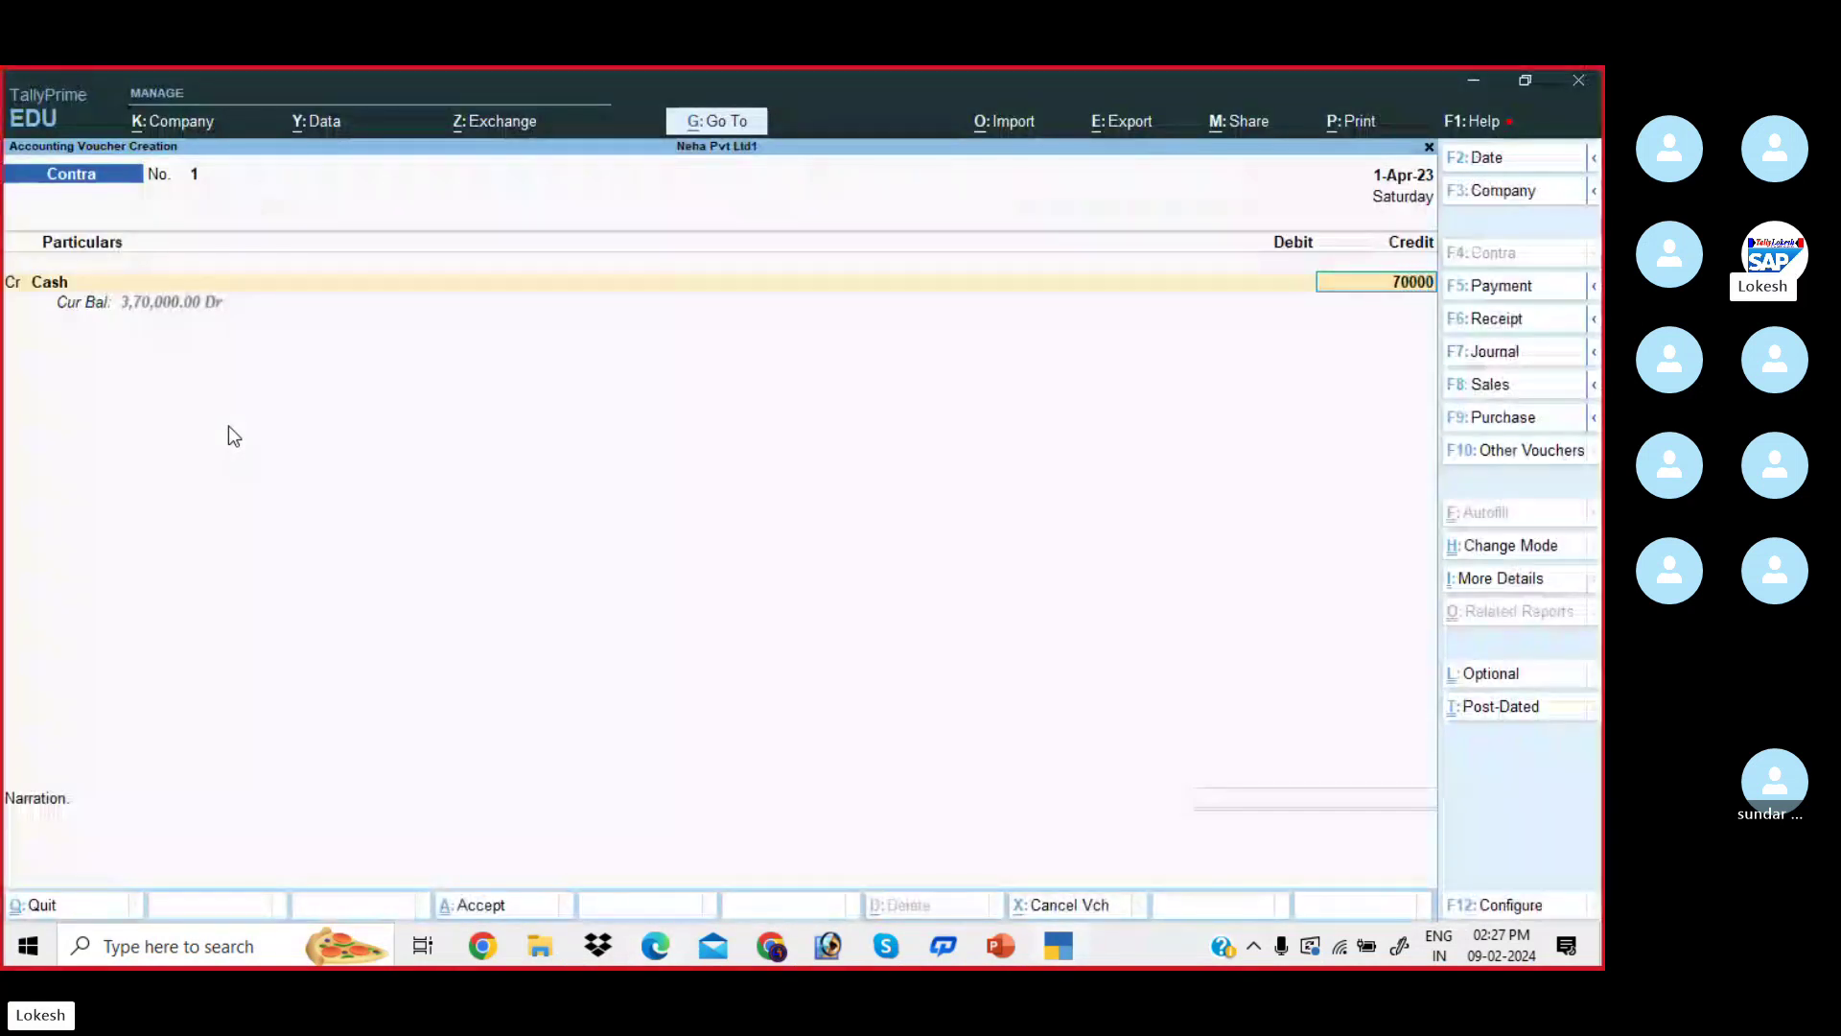
pyautogui.press('Return')
pyautogui.write('sb')
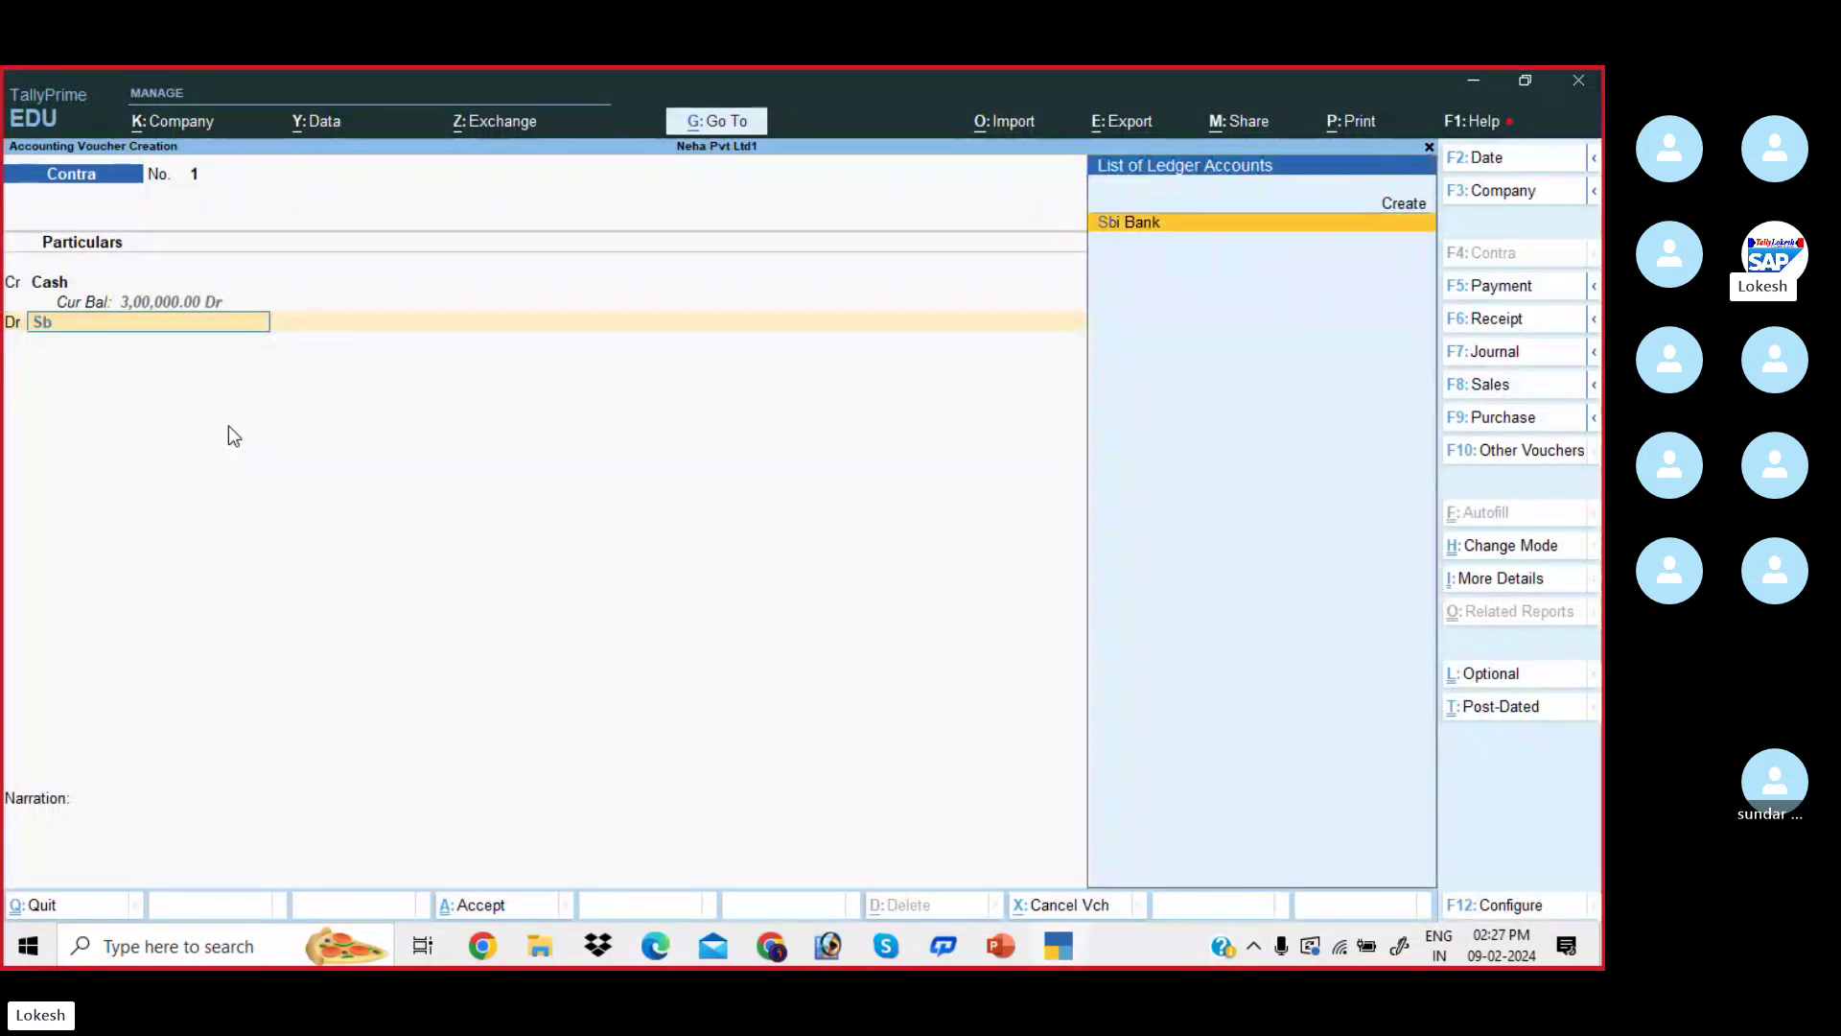
pyautogui.press('Return')
pyautogui.press('Return')
pyautogui.press('Return')
pyautogui.press('Return')
pyautogui.press('Return')
pyautogui.press('Return')
pyautogui.press('Return')
pyautogui.press('Return')
pyautogui.press('Return')
pyautogui.press('Return')
pyautogui.press('Return')
pyautogui.press('Return')
pyautogui.press('Return')
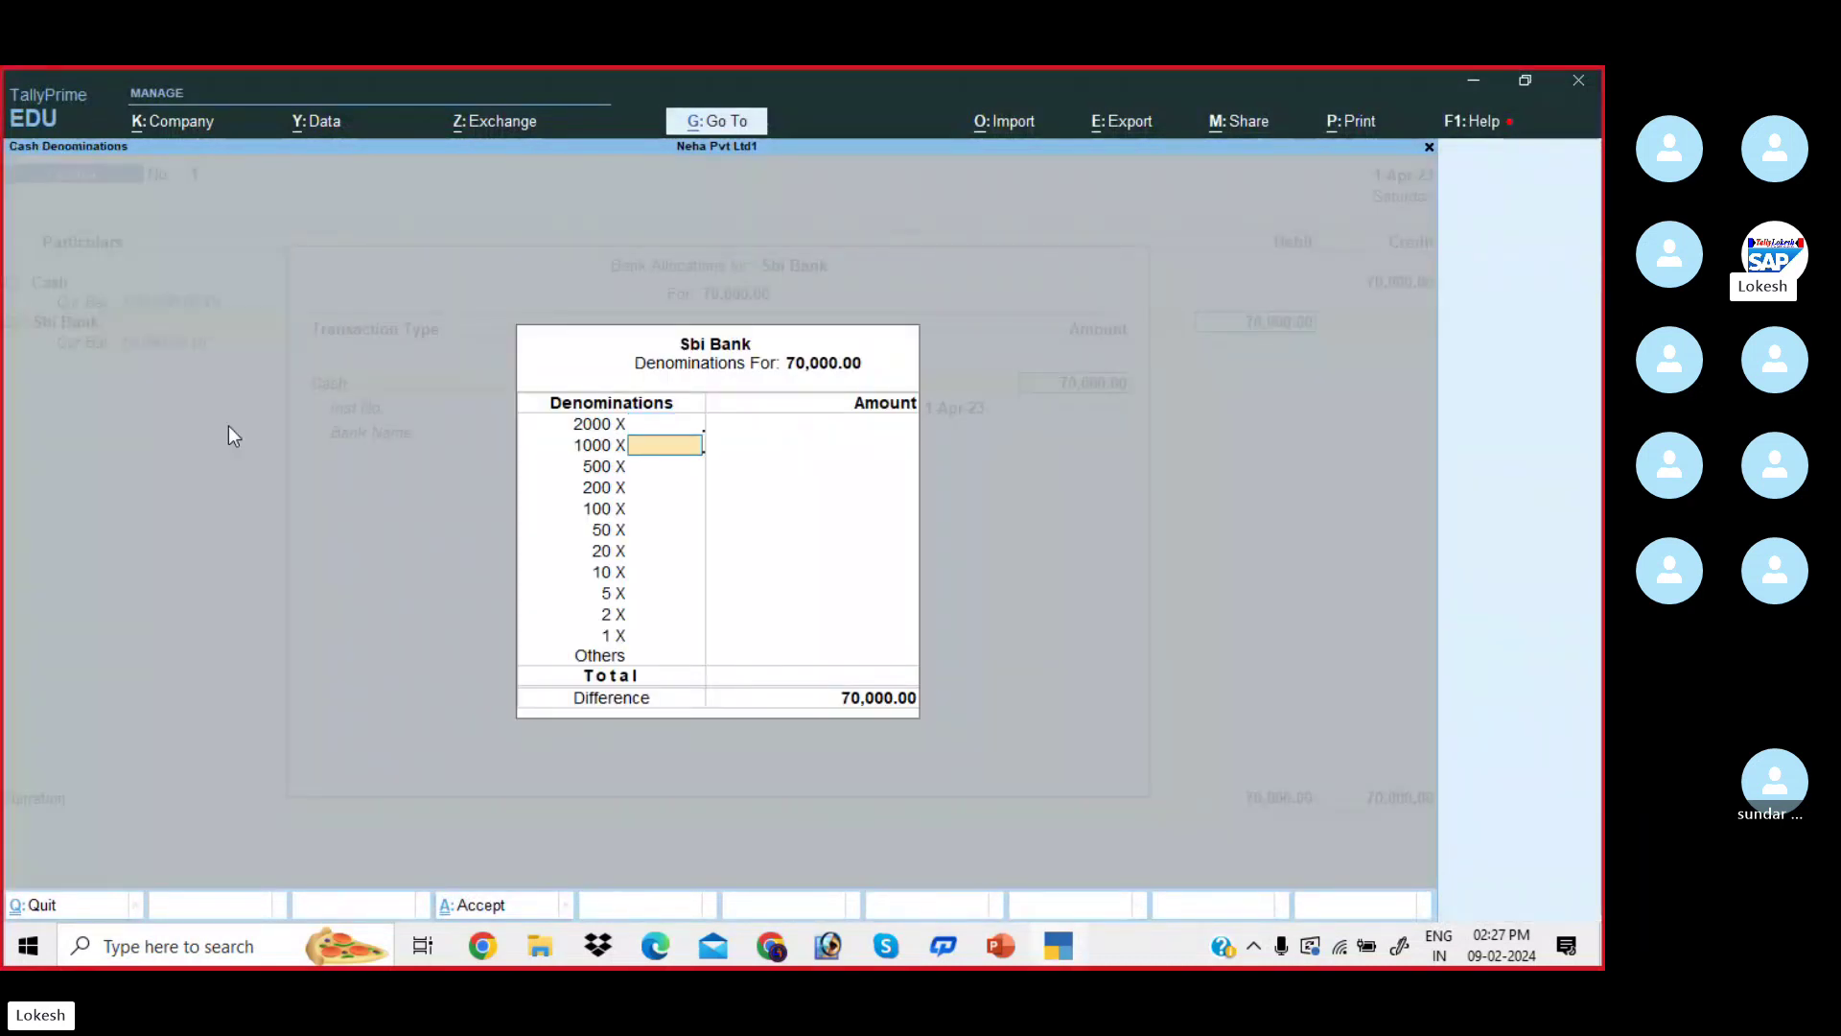
pyautogui.press('Return')
pyautogui.press('Return')
pyautogui.press('Return')
pyautogui.press('Return')
pyautogui.press('Return')
pyautogui.press('Return')
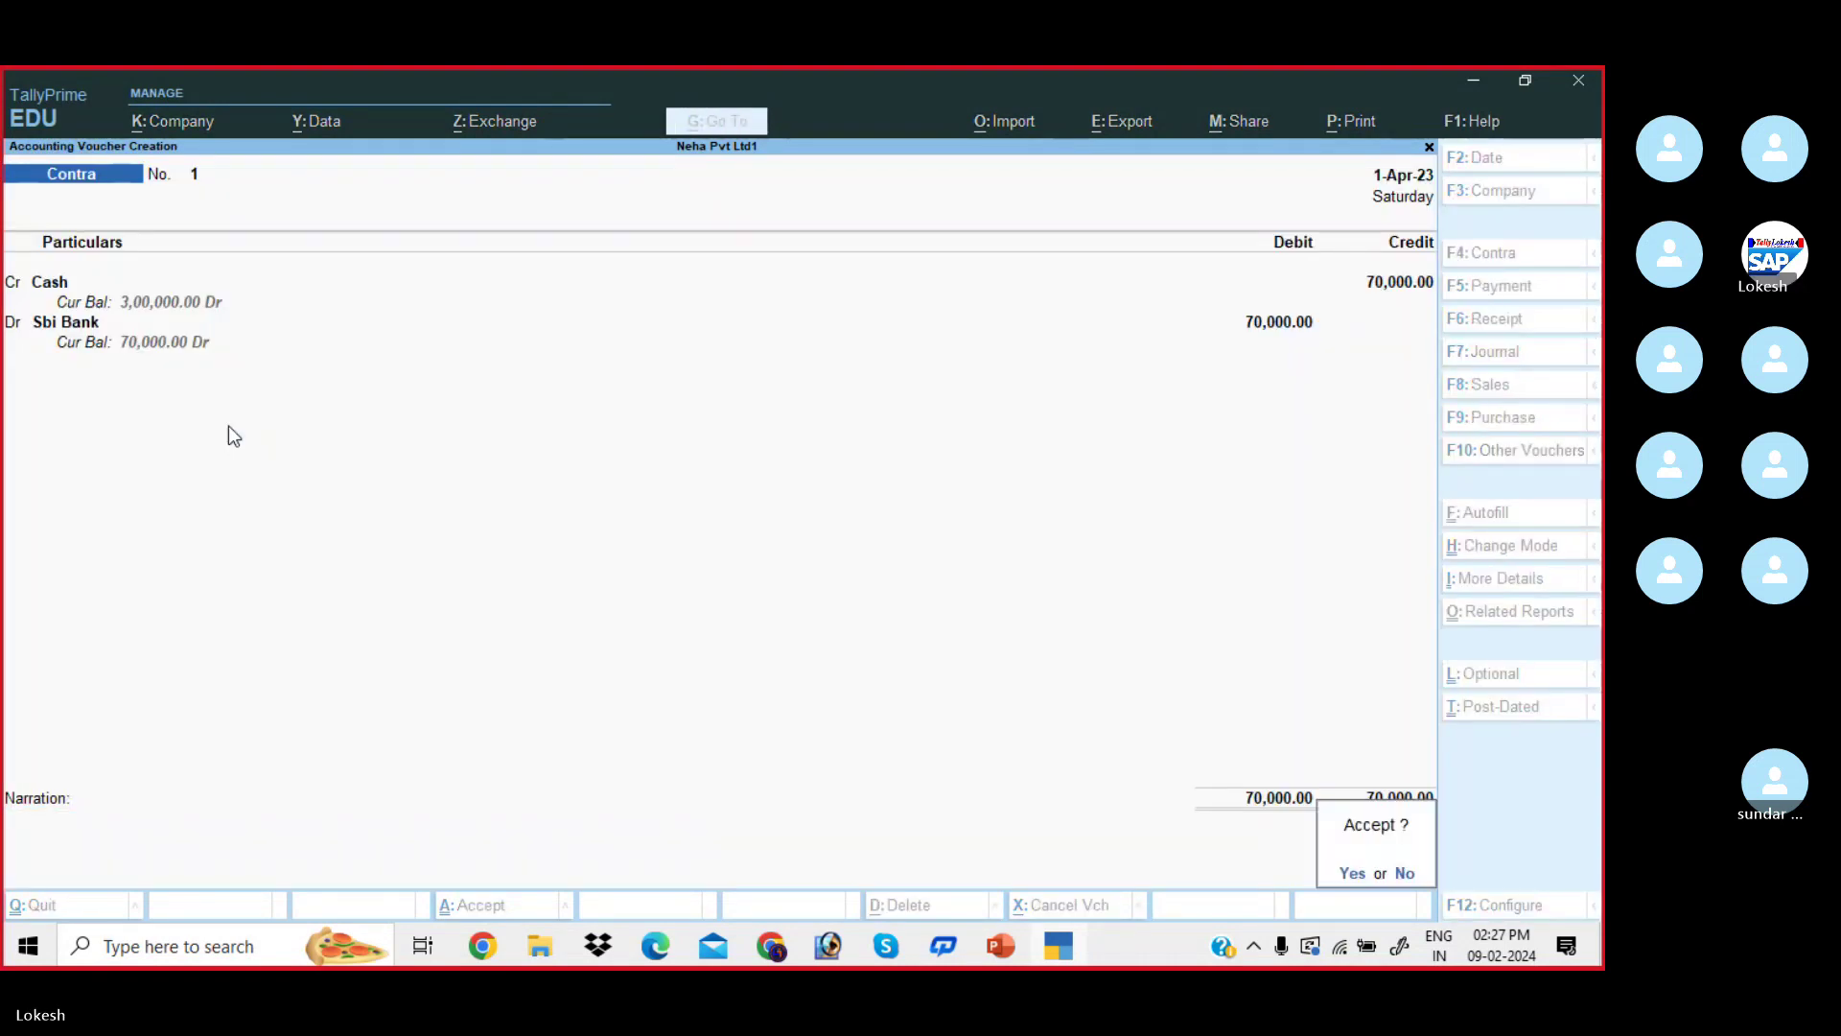
pyautogui.press('Return')
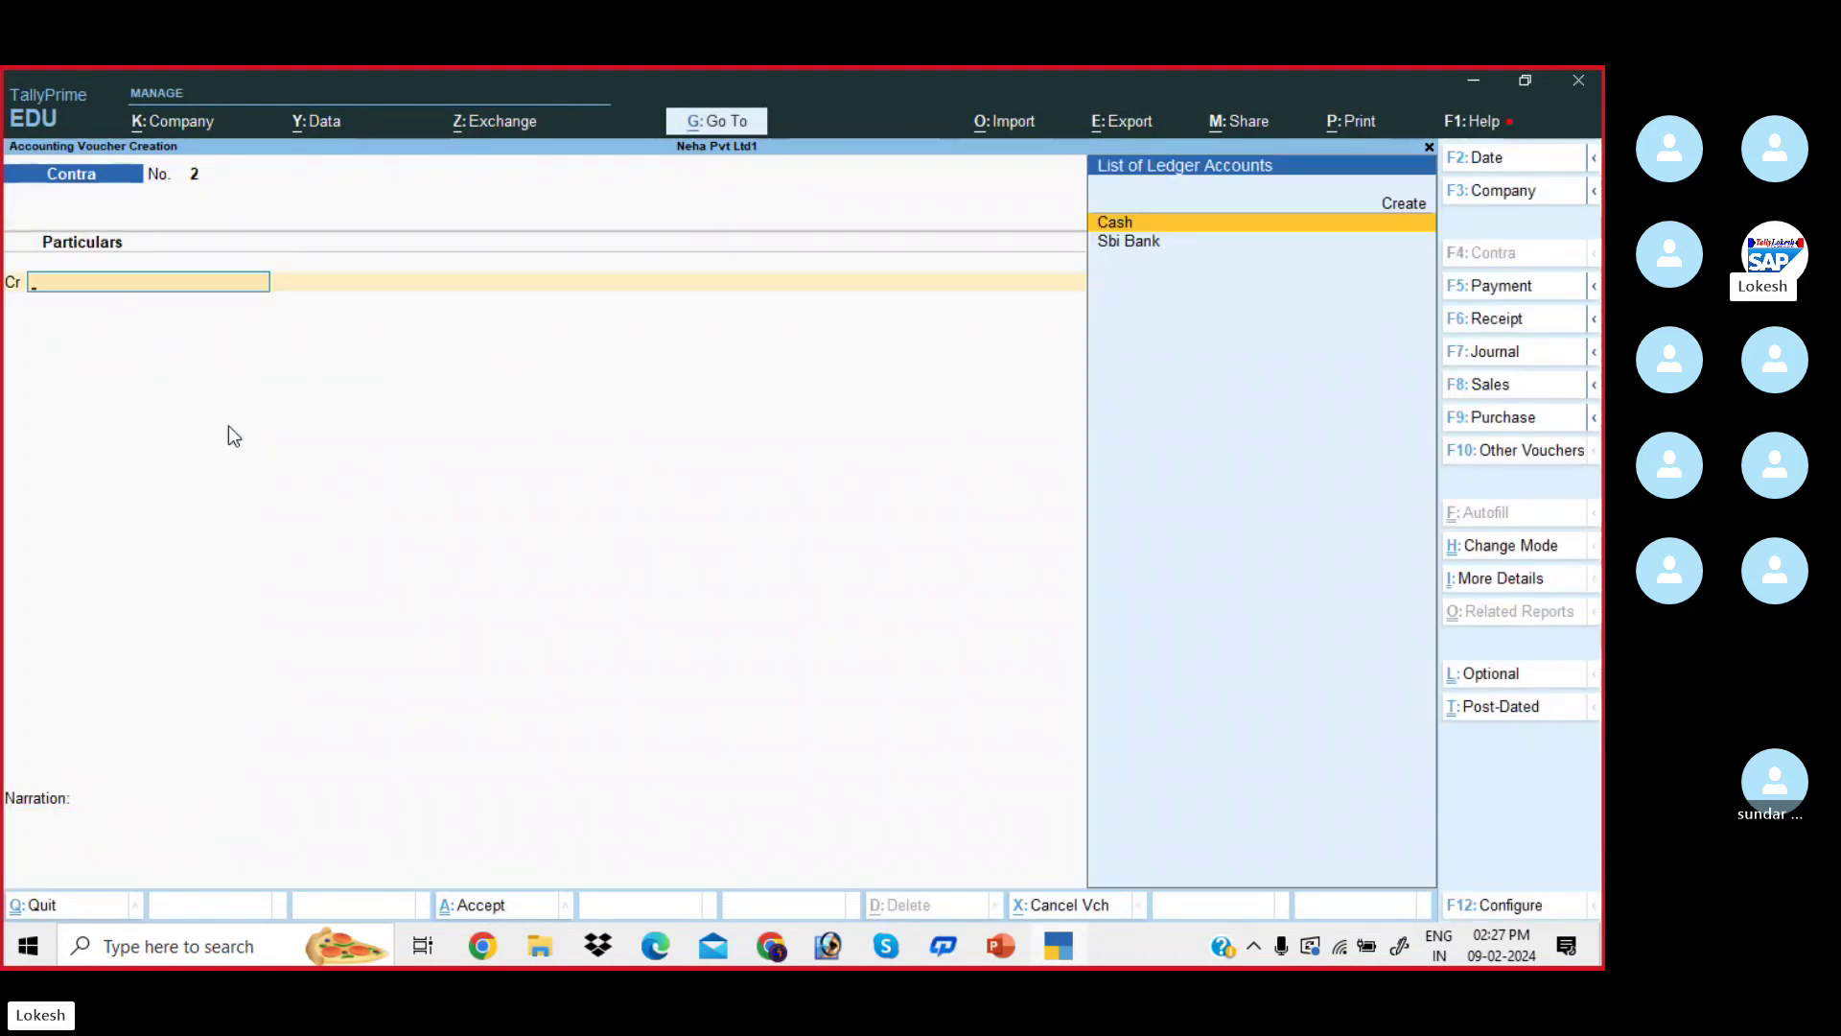
# - Check the transaction list in the PDF and switch to a Payment voucher
pyautogui.press('alt')
pyautogui.hotkey('alt', 'Tab')
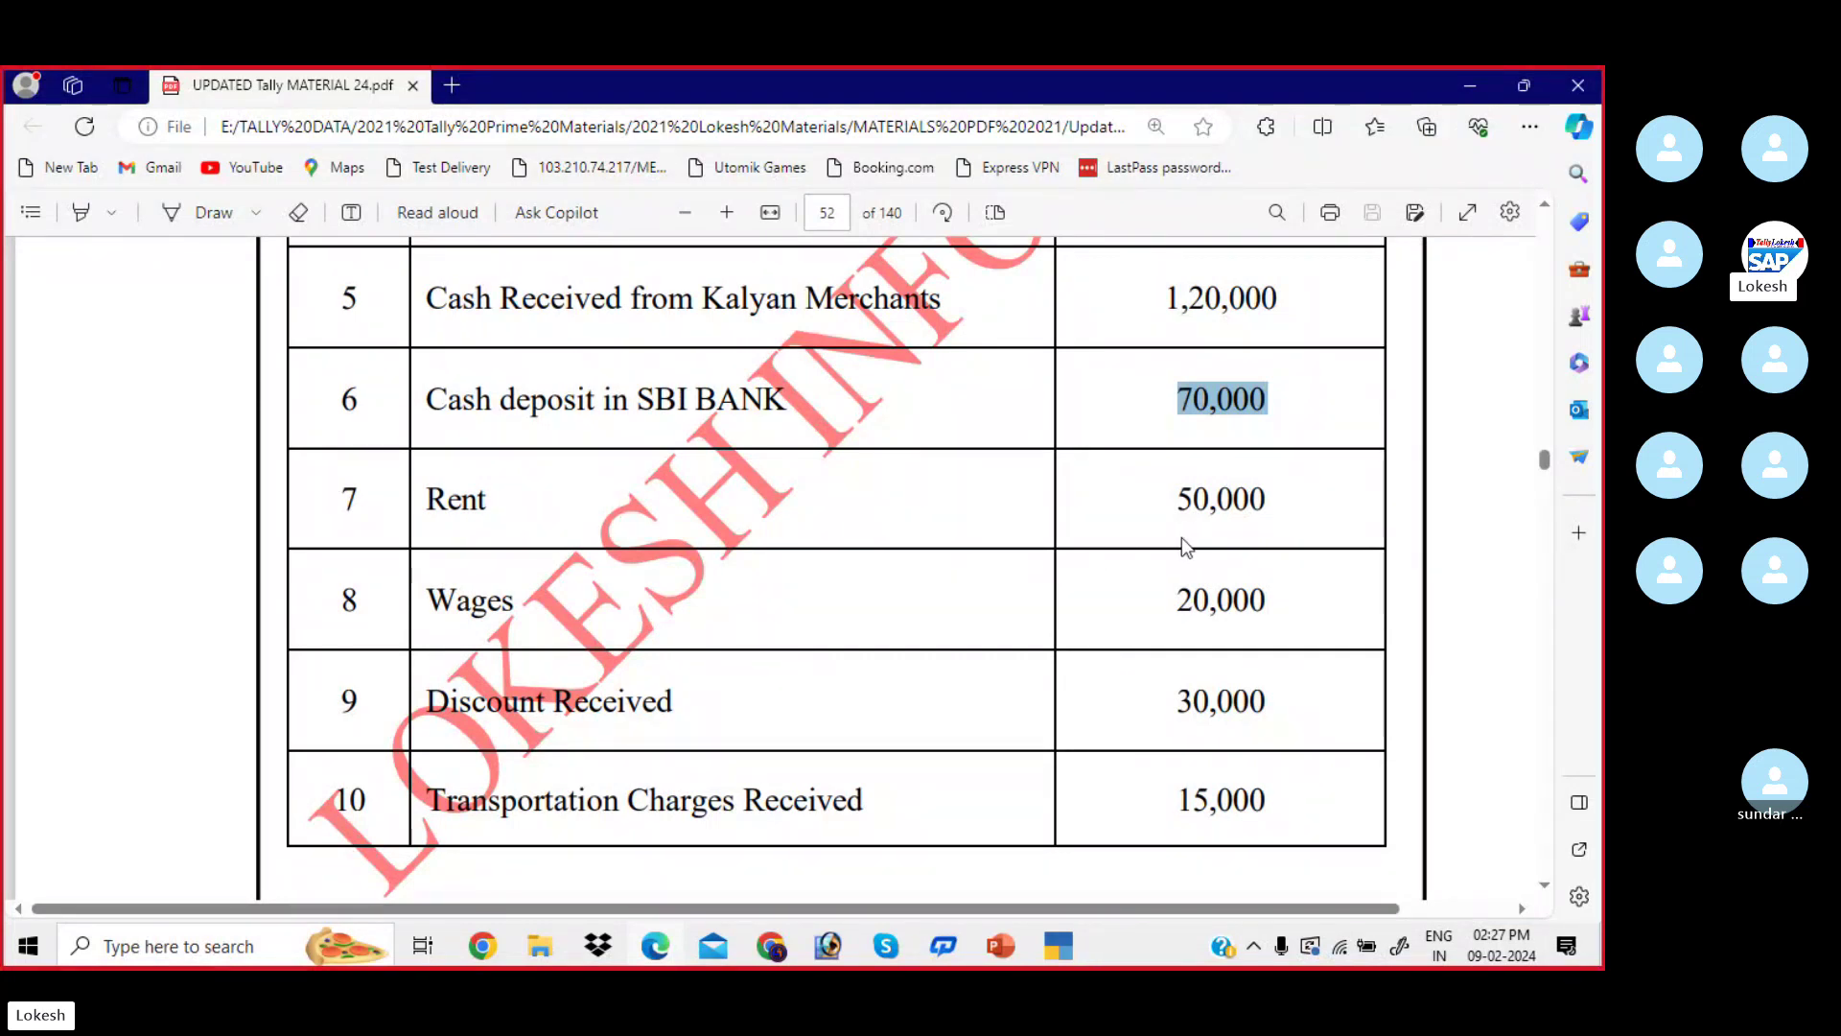
pyautogui.hotkey('alt', 'Tab')
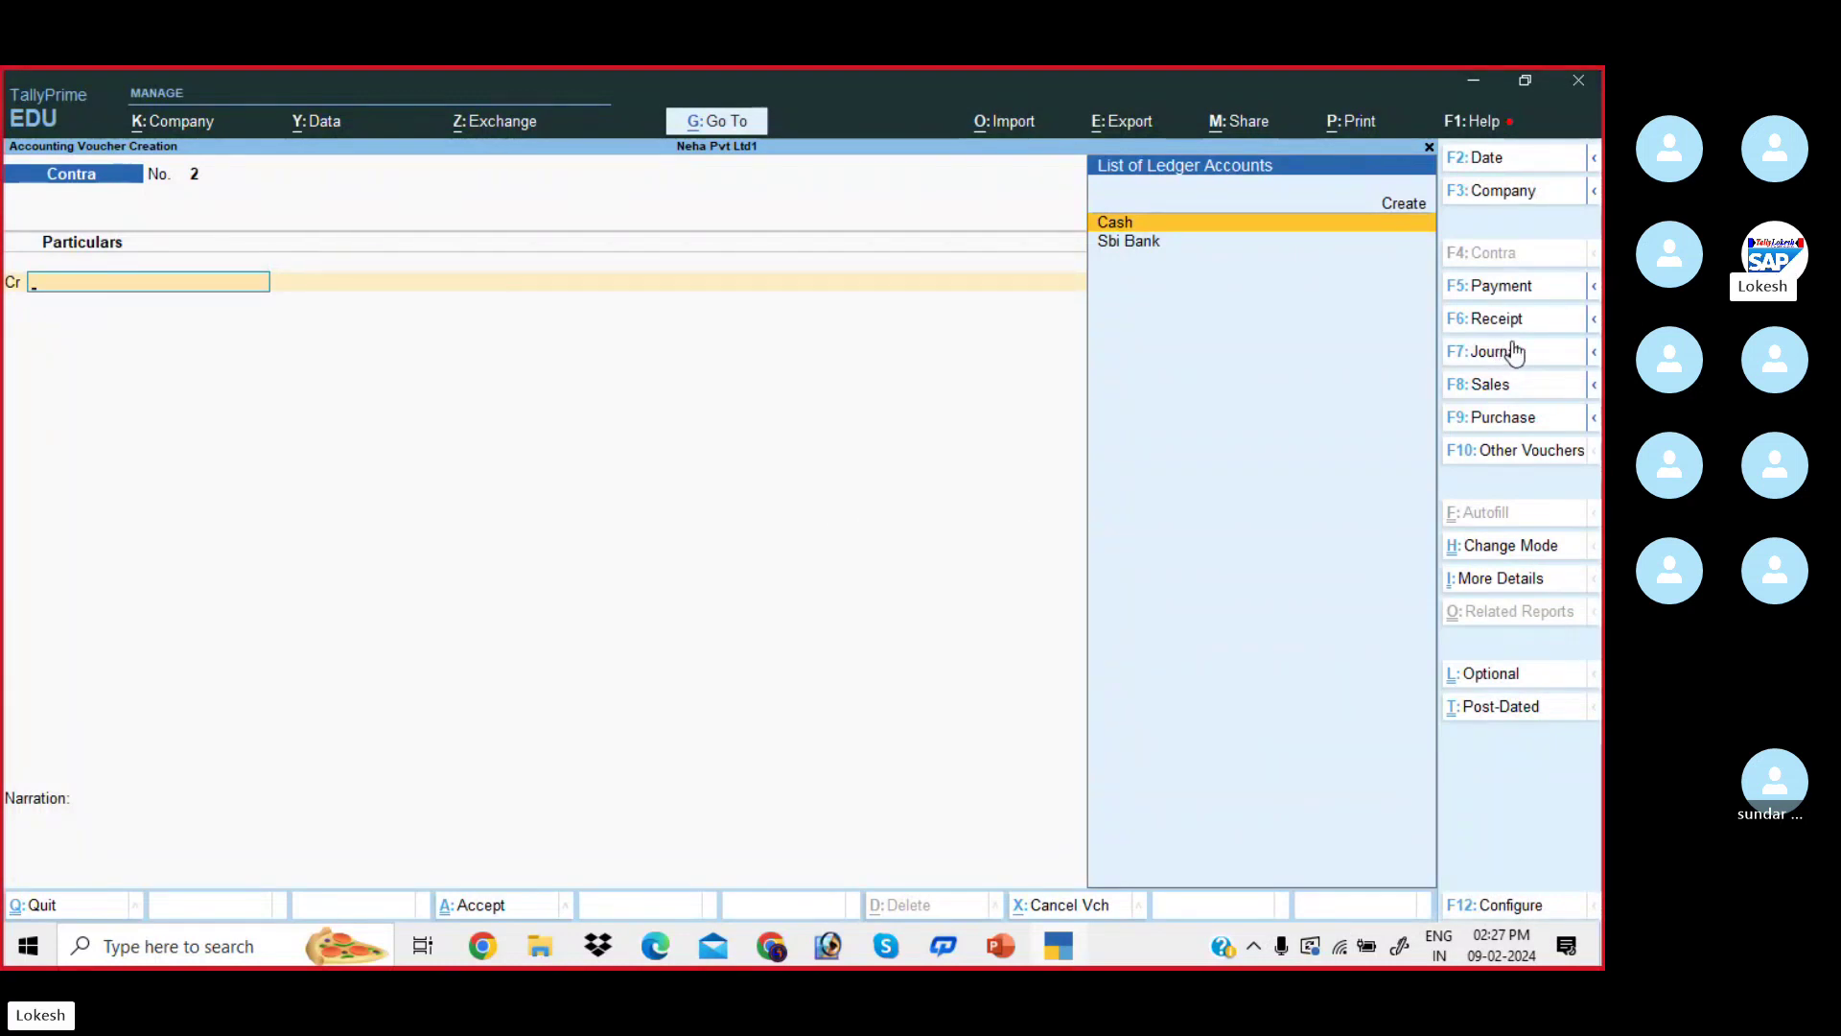
pyautogui.click(1505, 285)
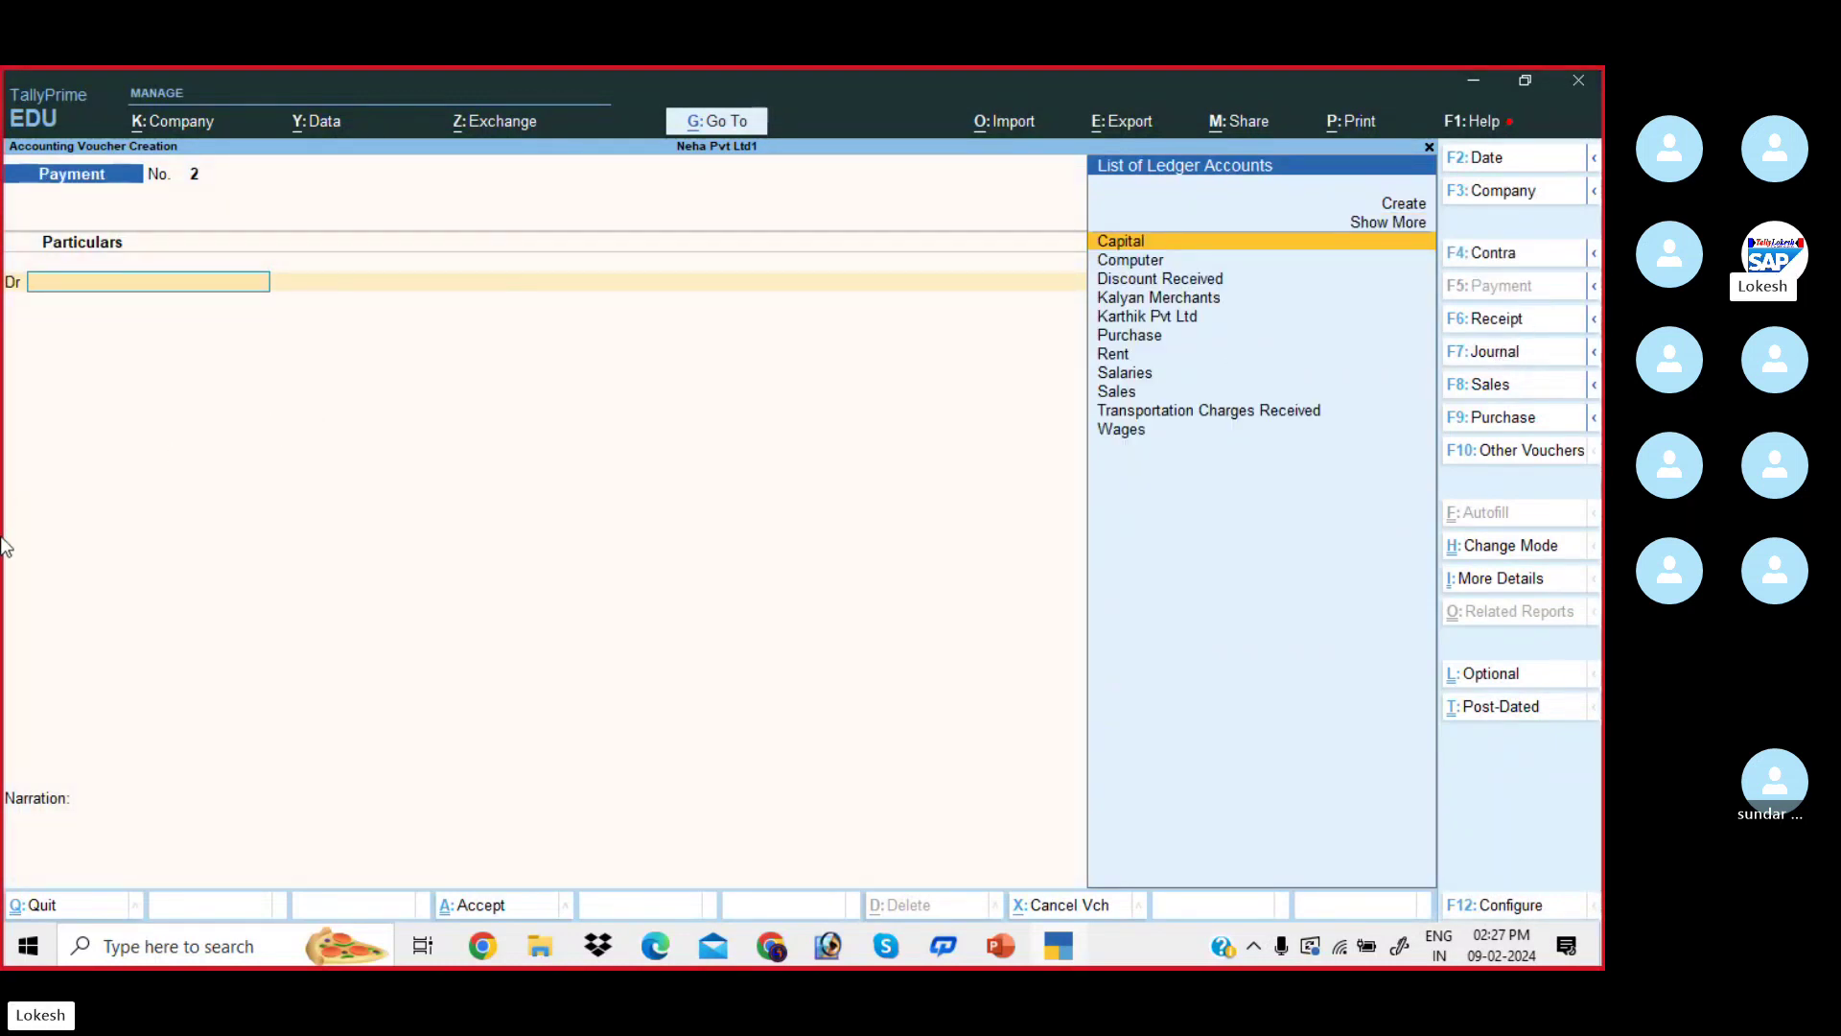
# - Save Payment No. 2 debiting Rent and crediting Cash 50,000
pyautogui.write('Re')
pyautogui.press('Return')
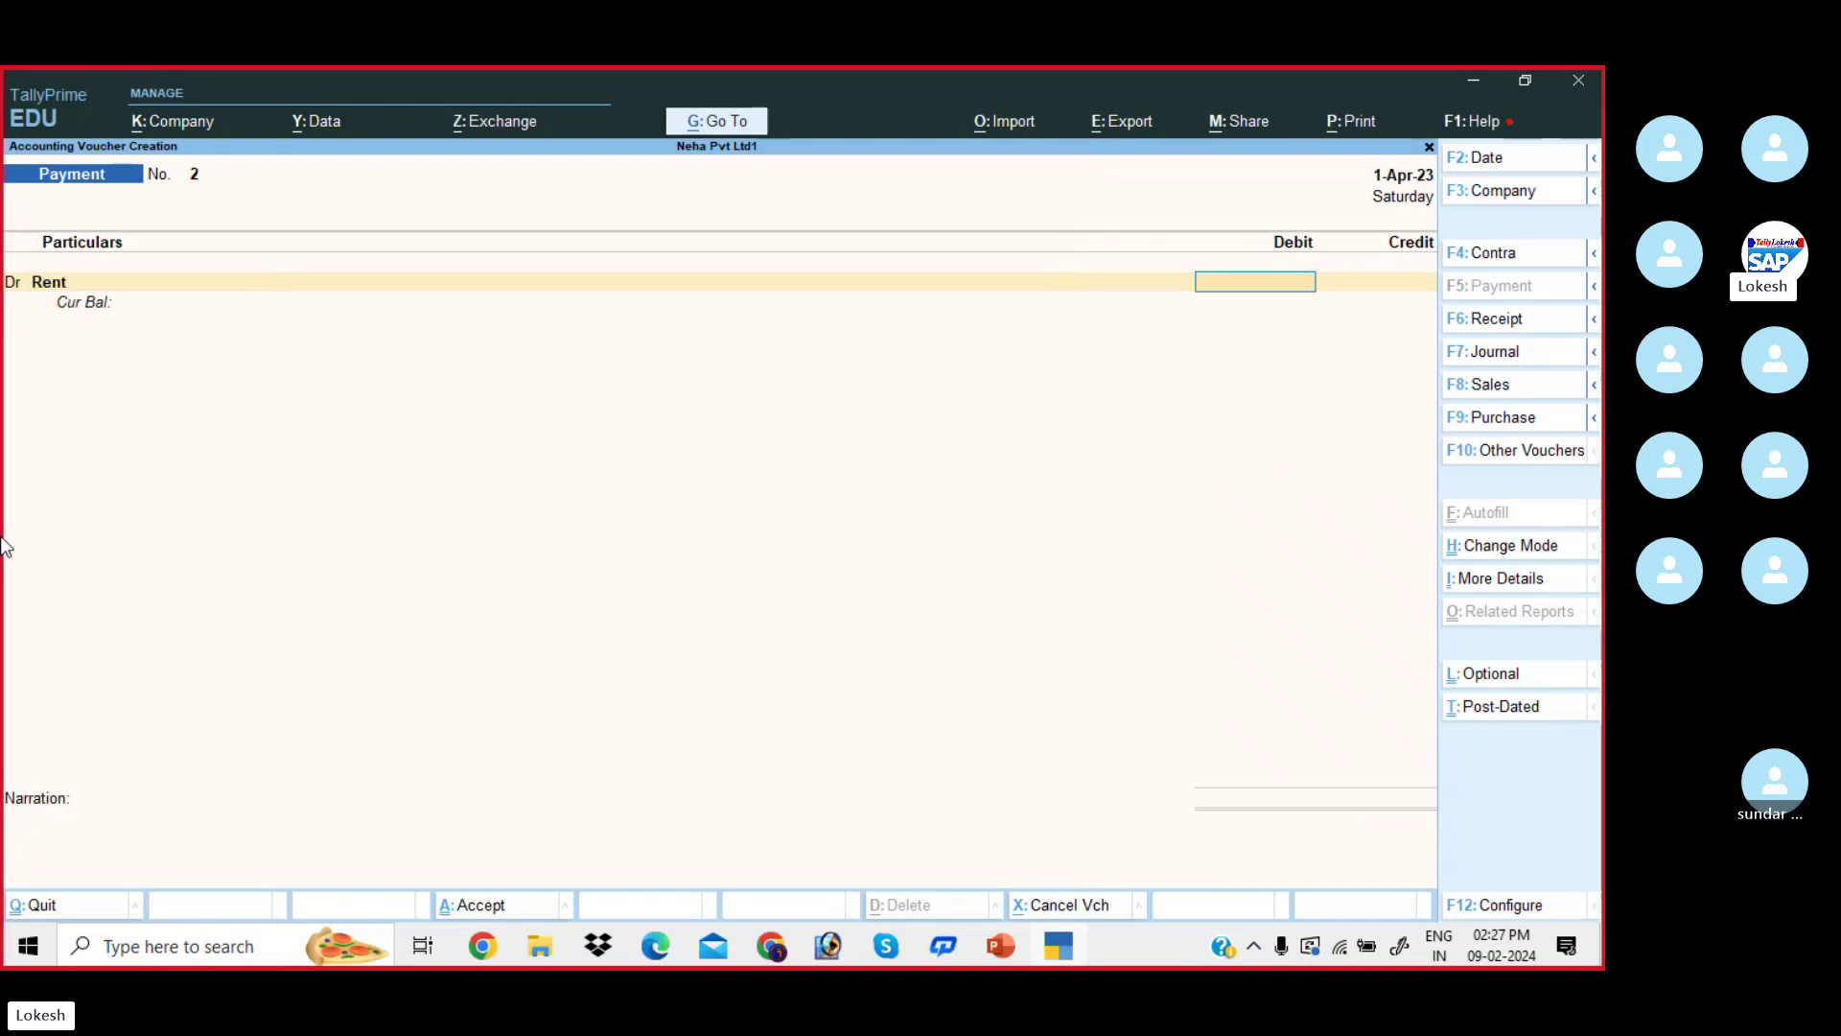
pyautogui.hotkey('alt', 'Tab')
pyautogui.hotkey('alt', 'Tab')
pyautogui.write('50000')
pyautogui.press('Return')
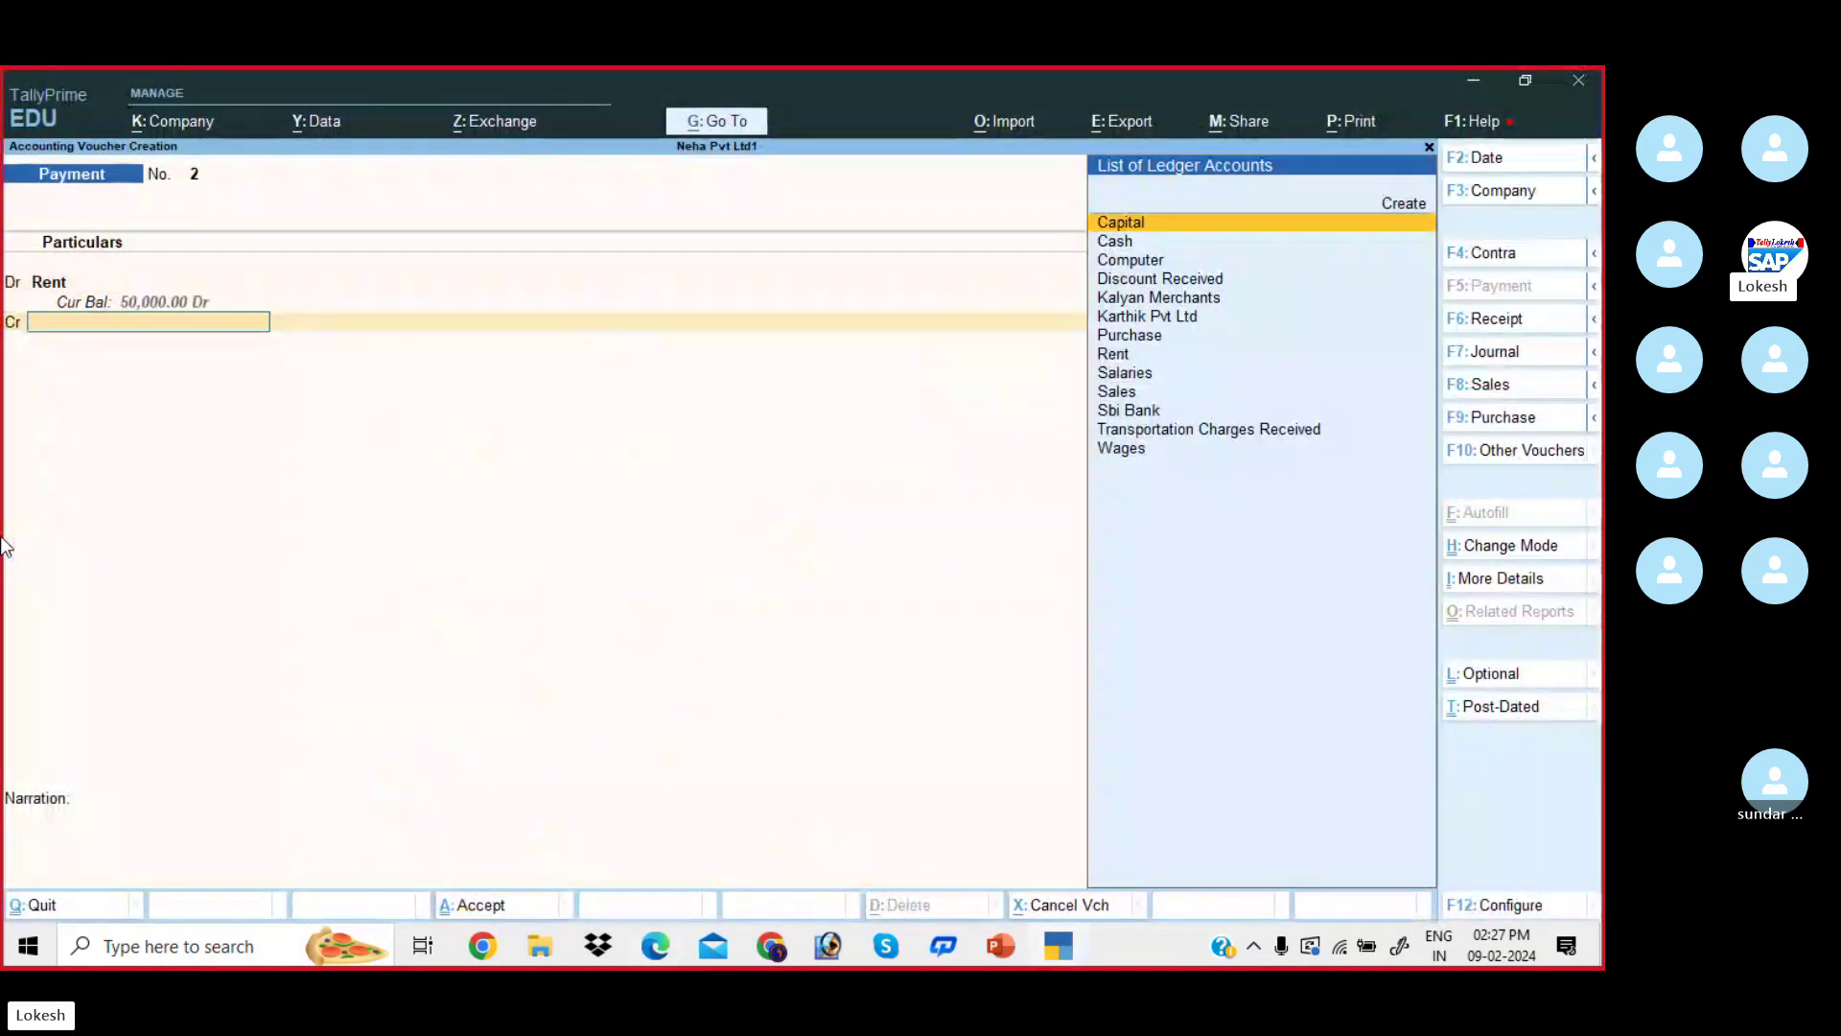
pyautogui.press('Return')
pyautogui.press('Return')
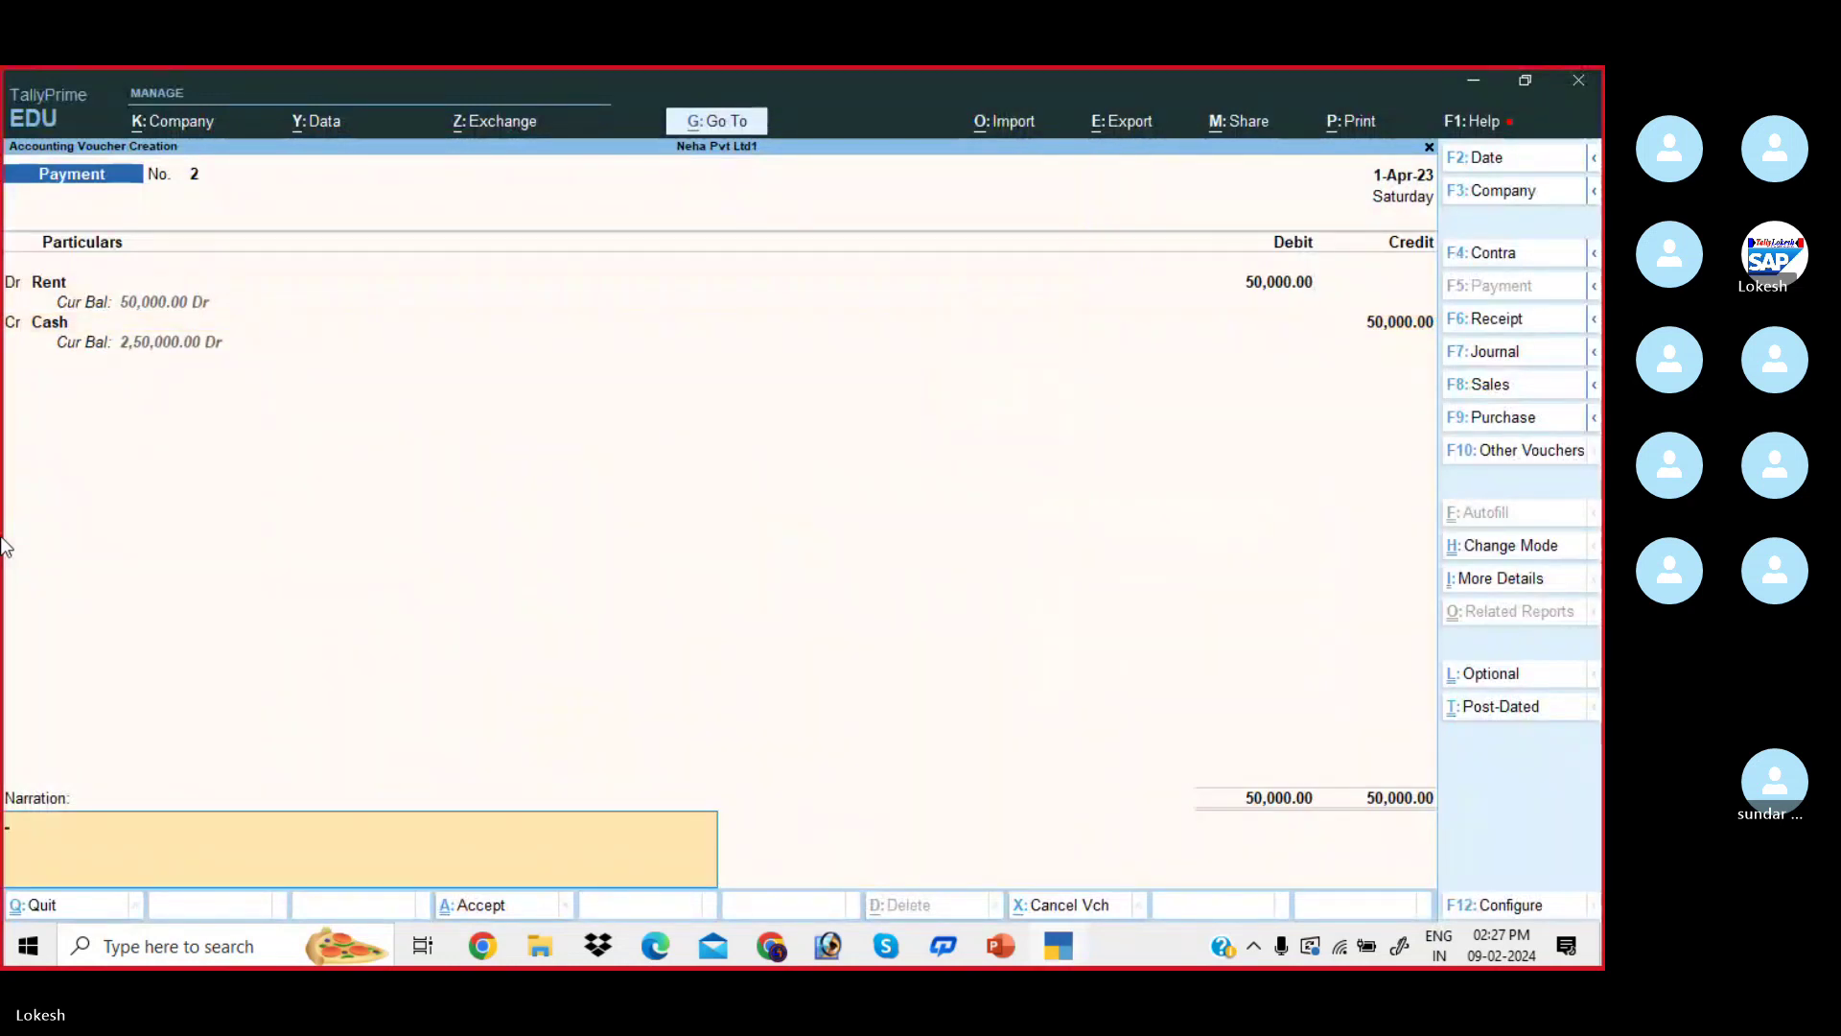
pyautogui.press('Return')
pyautogui.press('Return')
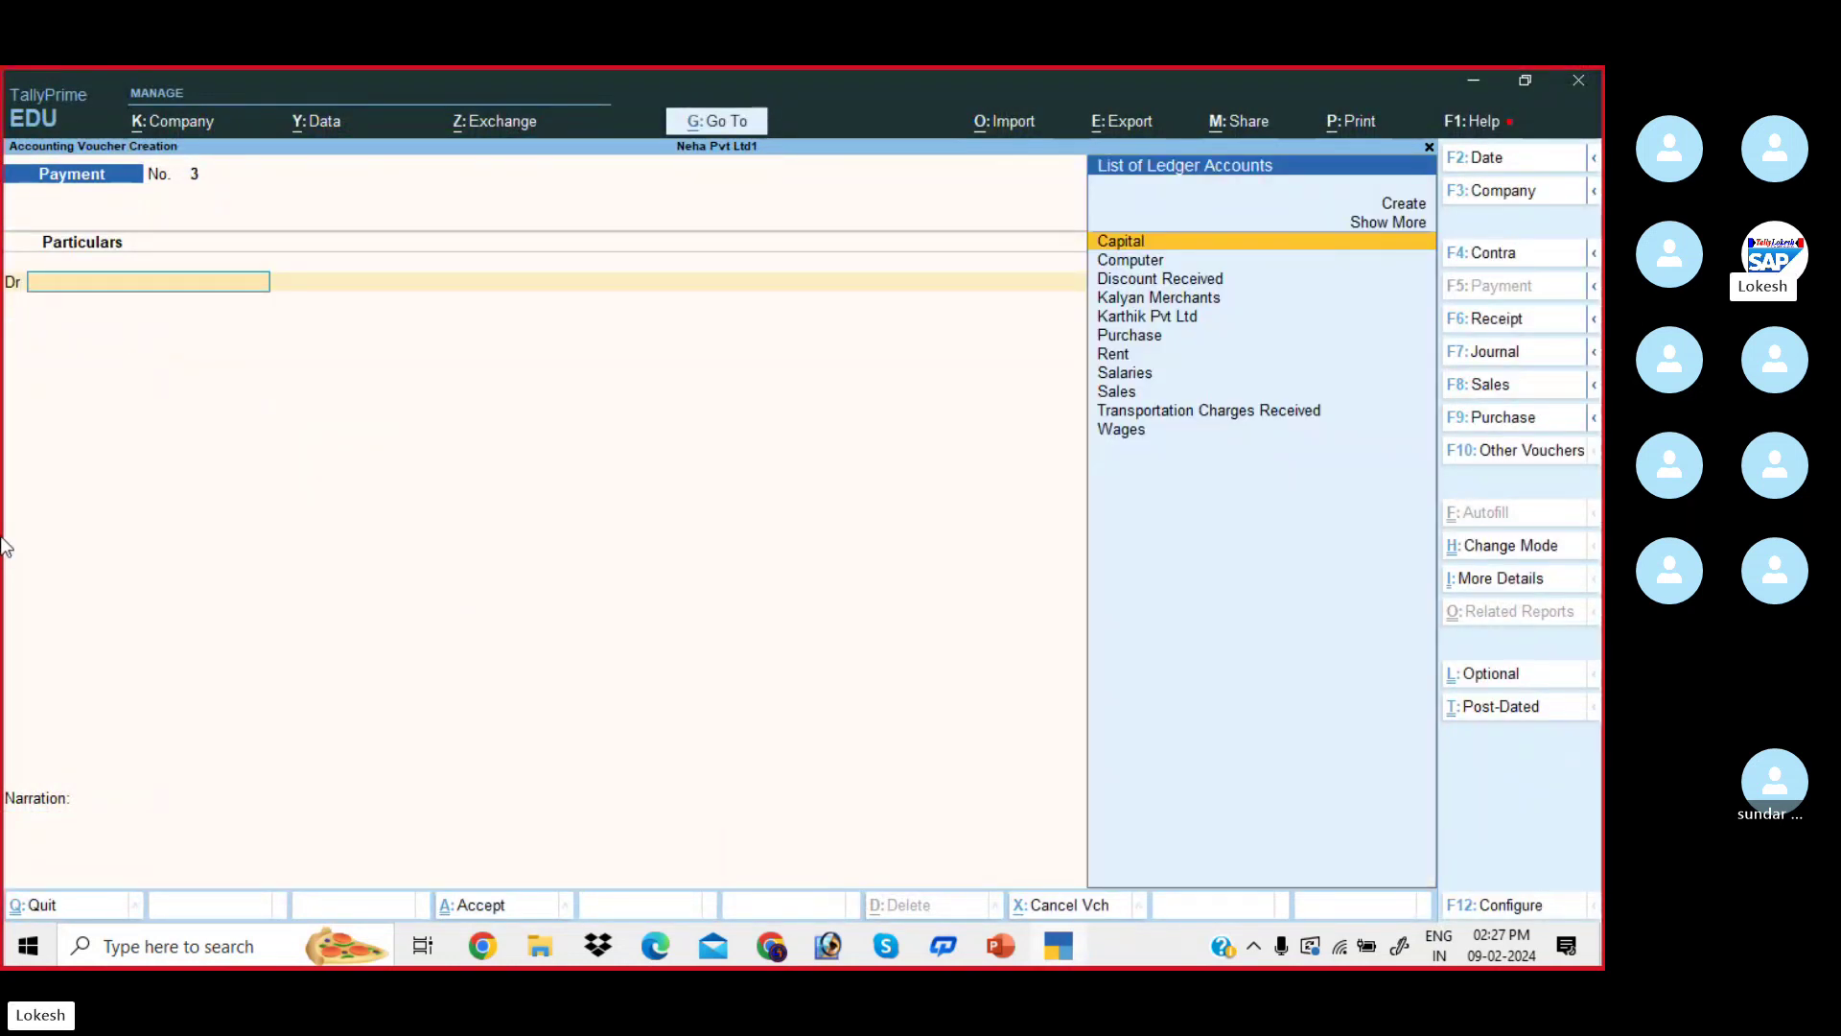
pyautogui.write('w')
pyautogui.press('Return')
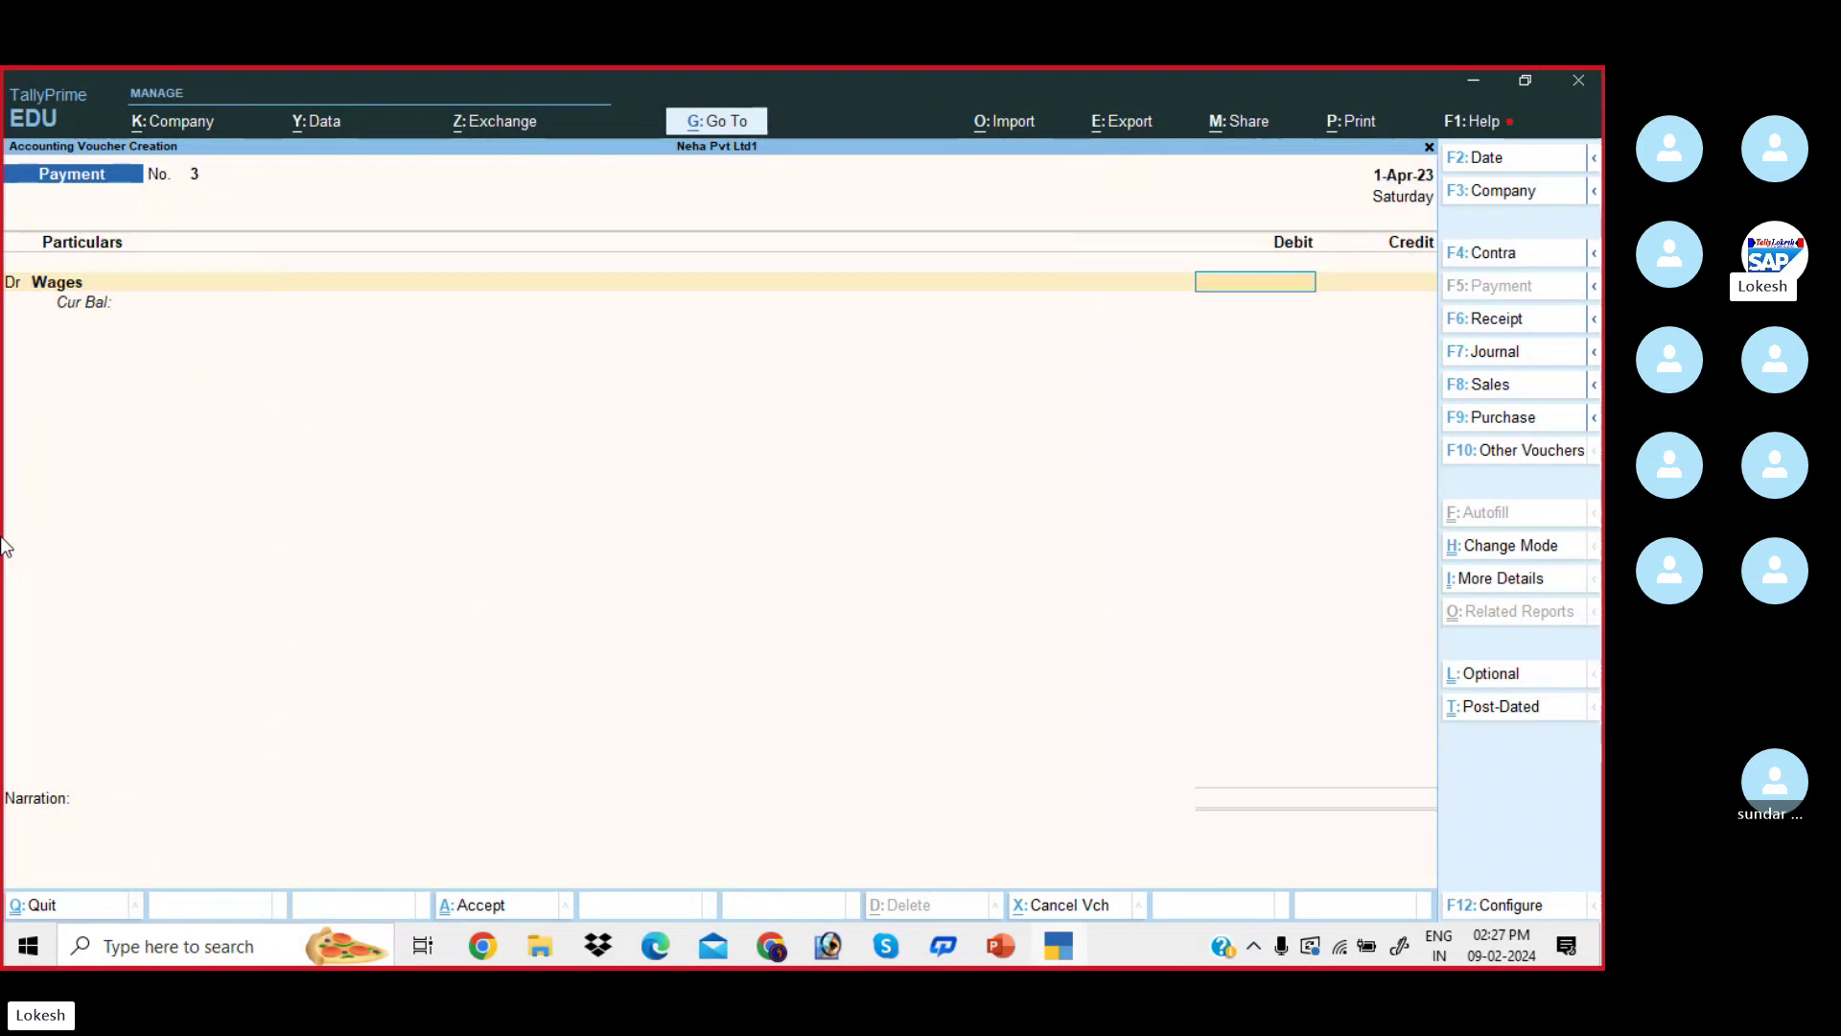
# - Enter Payment No. 3 debiting Wages 20,000 and crediting Cash
pyautogui.hotkey('alt', 'Tab')
pyautogui.hotkey('alt', 'Tab')
pyautogui.write('2')
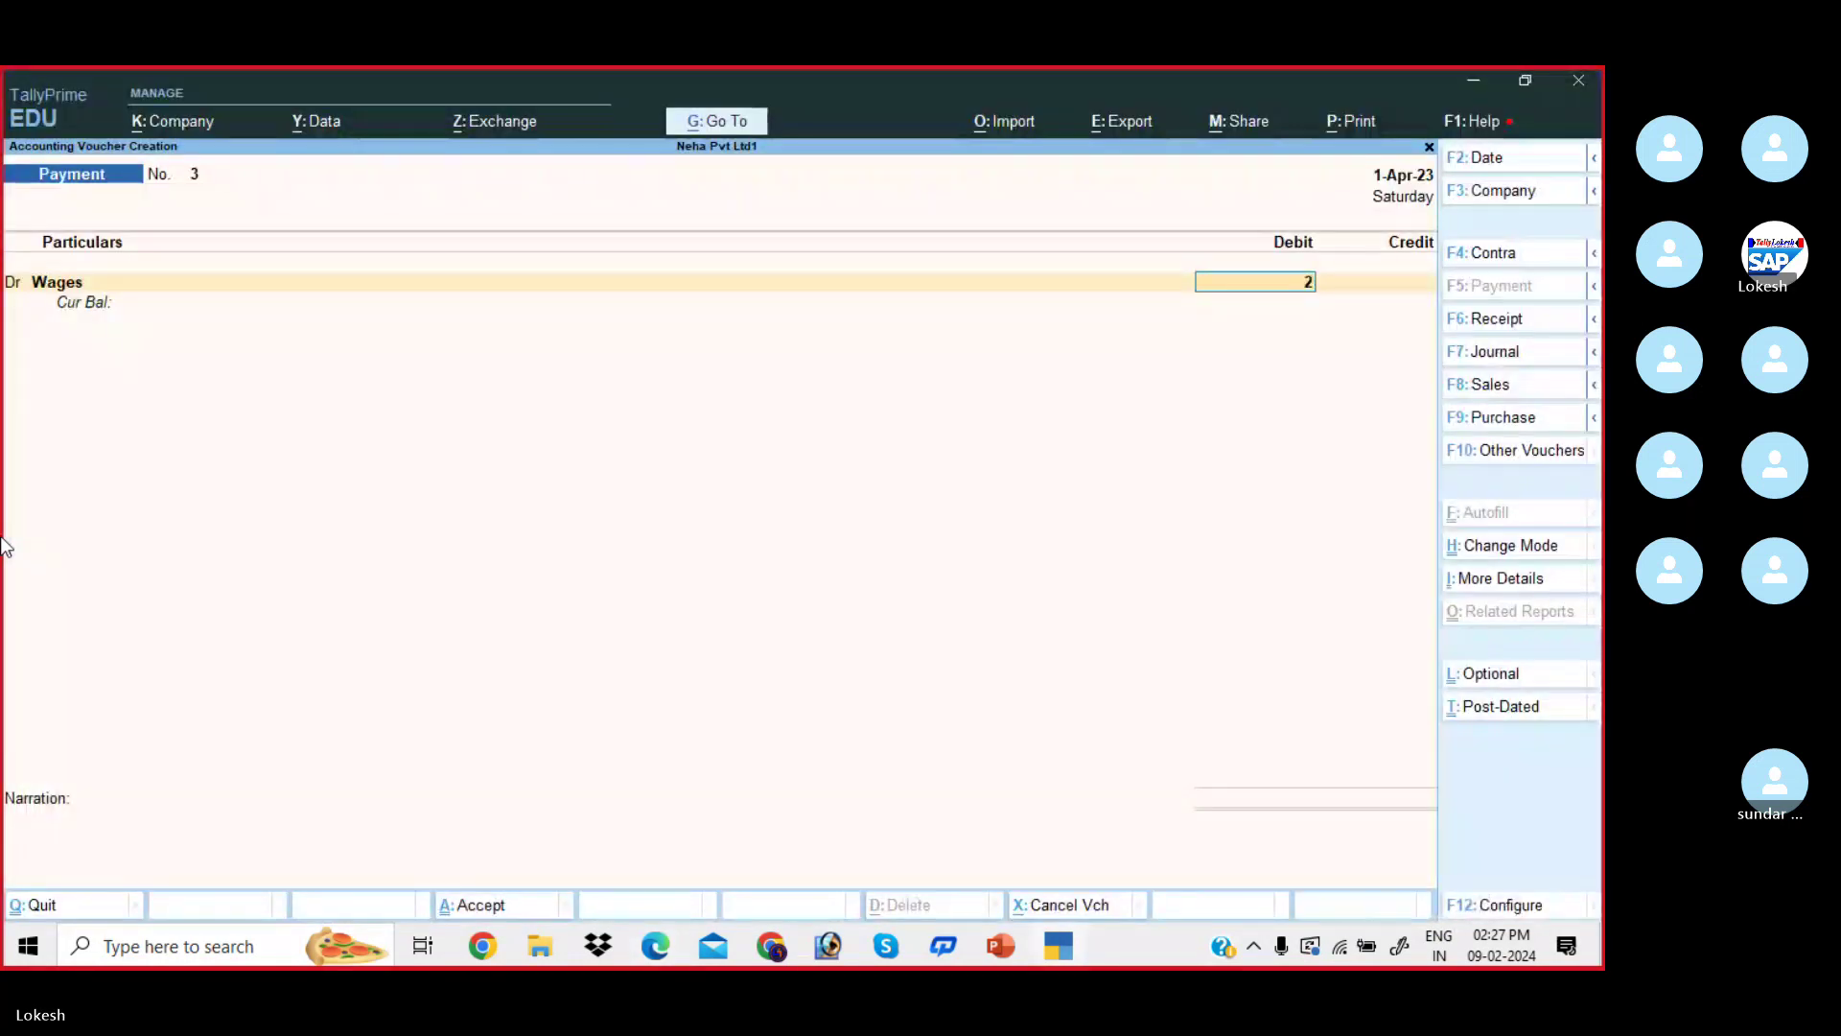
pyautogui.write('0000')
pyautogui.press('Return')
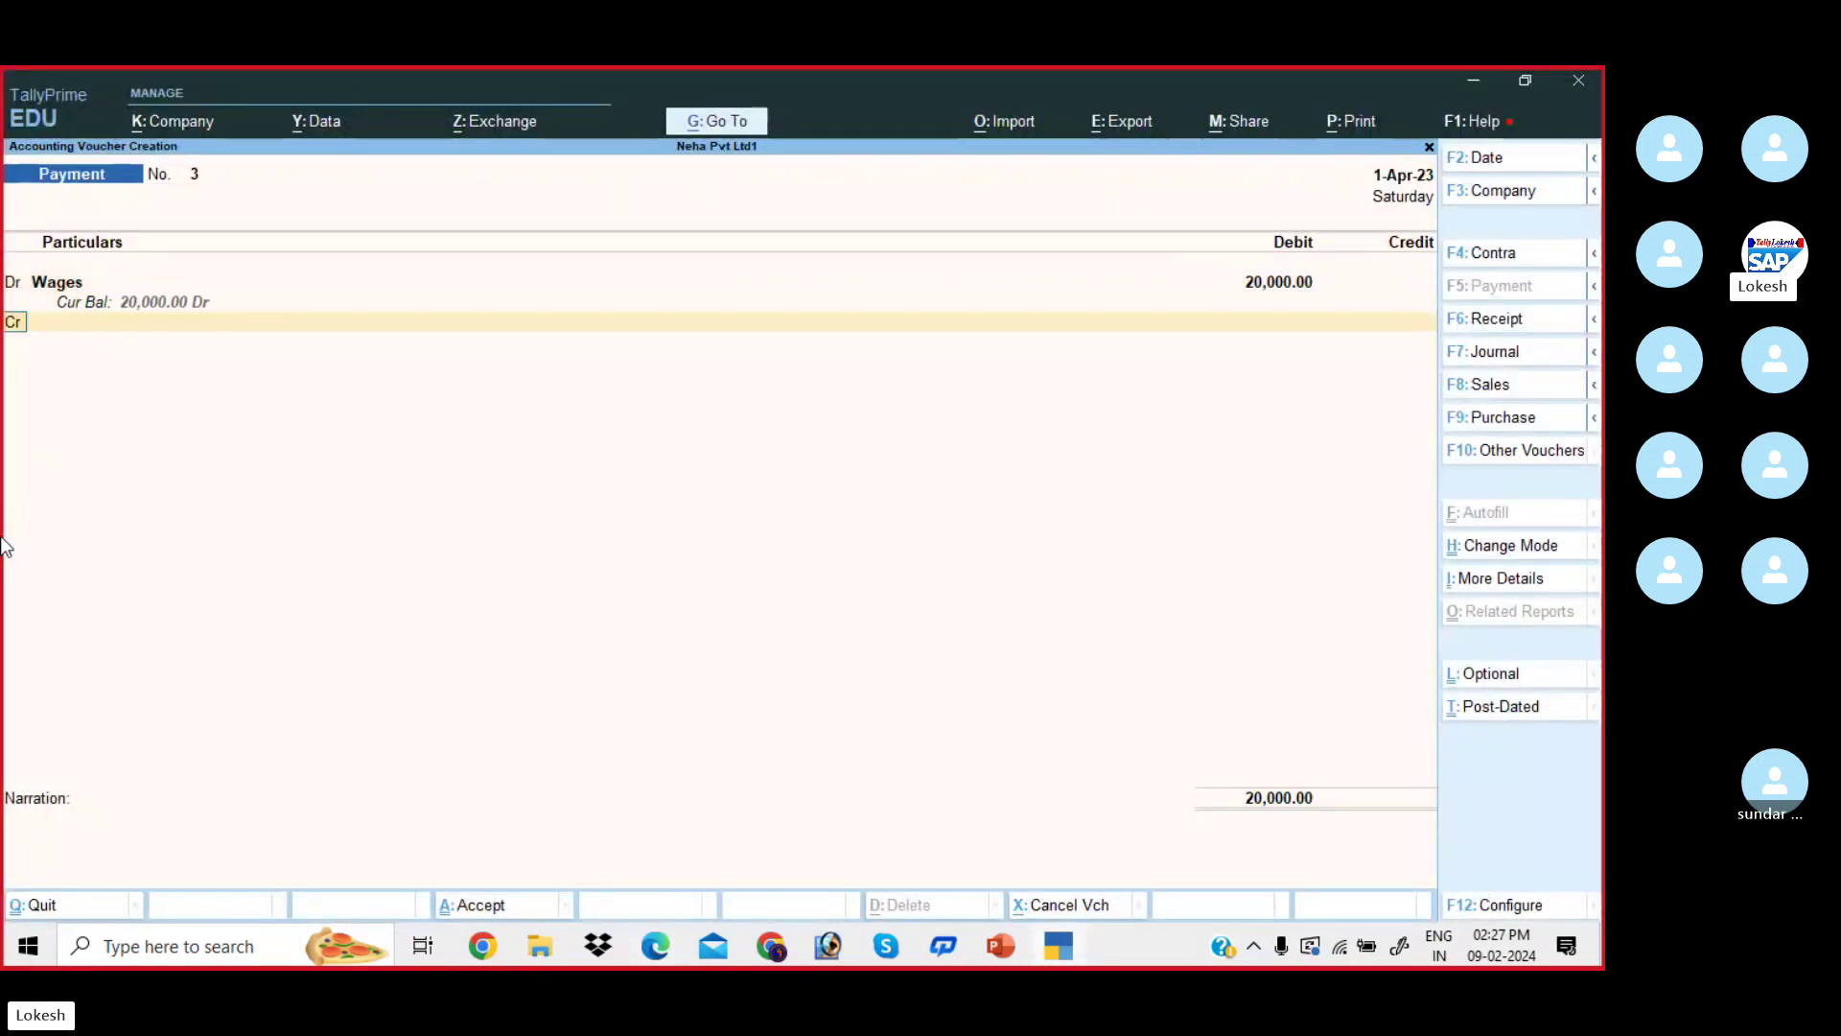
pyautogui.press('Return')
pyautogui.press('Down')
pyautogui.press('Return')
pyautogui.press('Return')
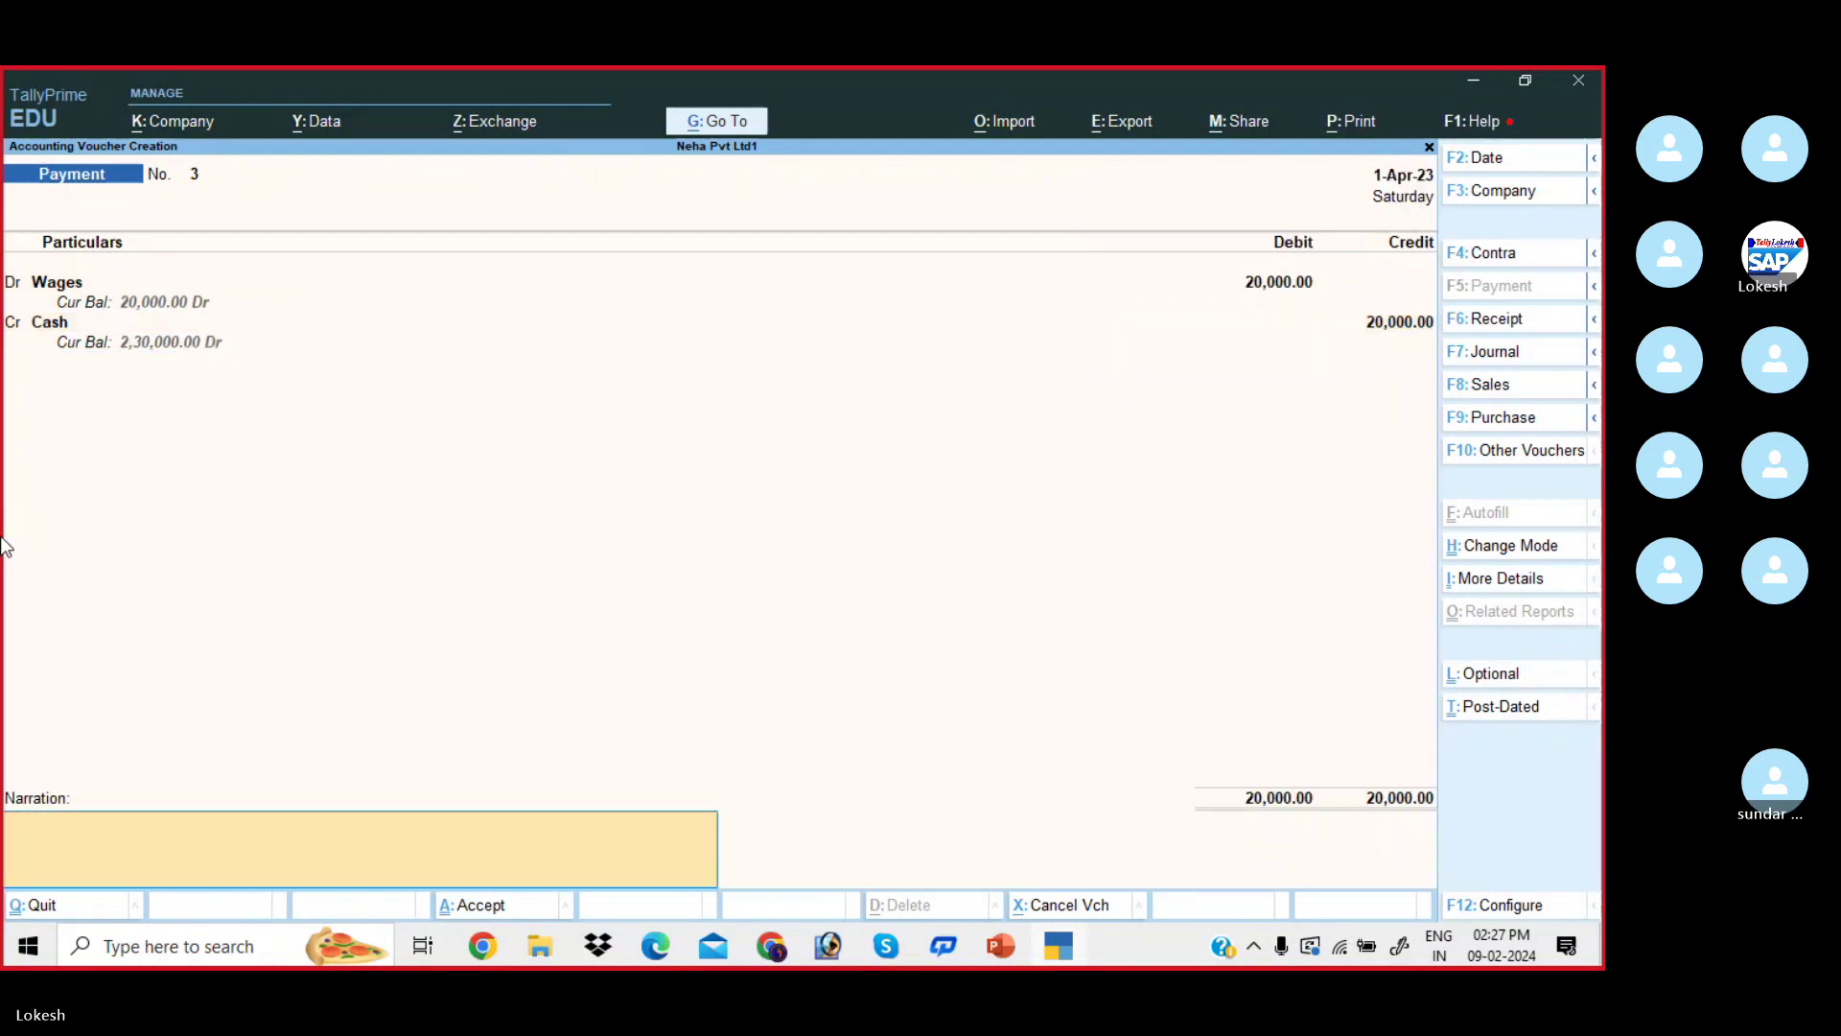
pyautogui.press('Return')
pyautogui.press('Return')
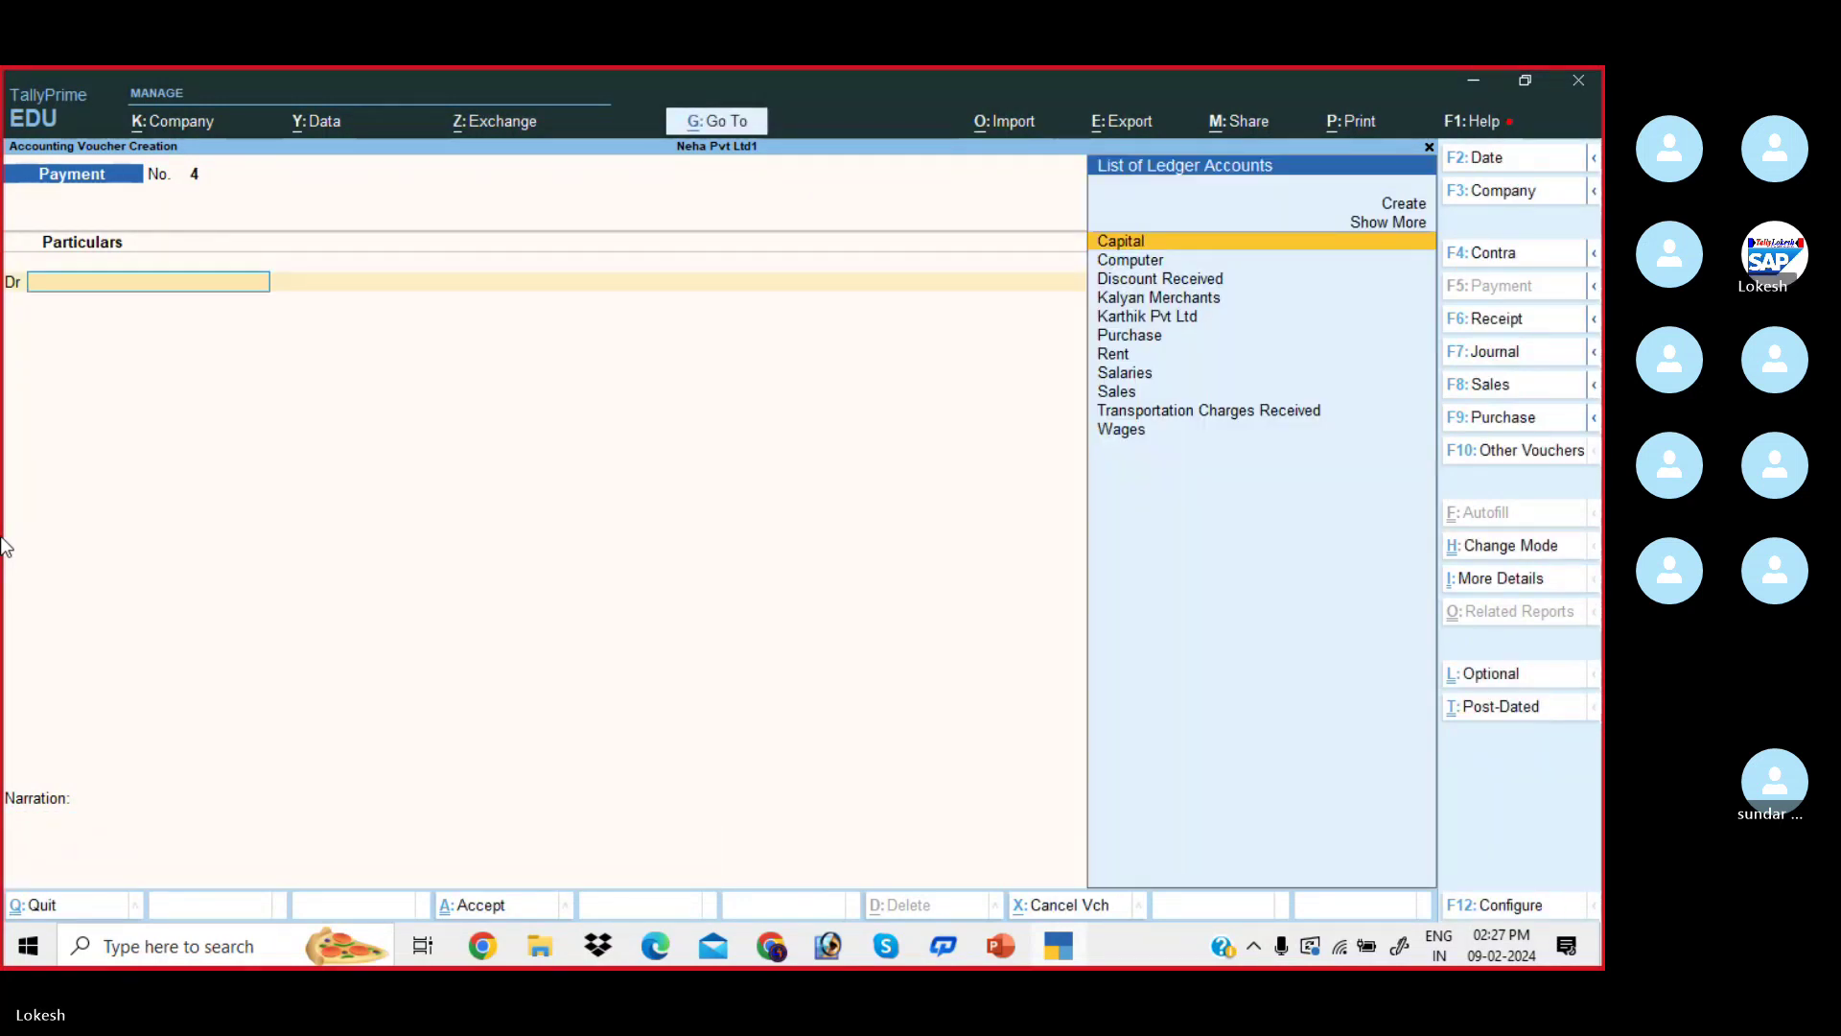
# - Save the Wages payment and switch to a Receipt voucher after checking the PDF
pyautogui.hotkey('alt', 'Tab')
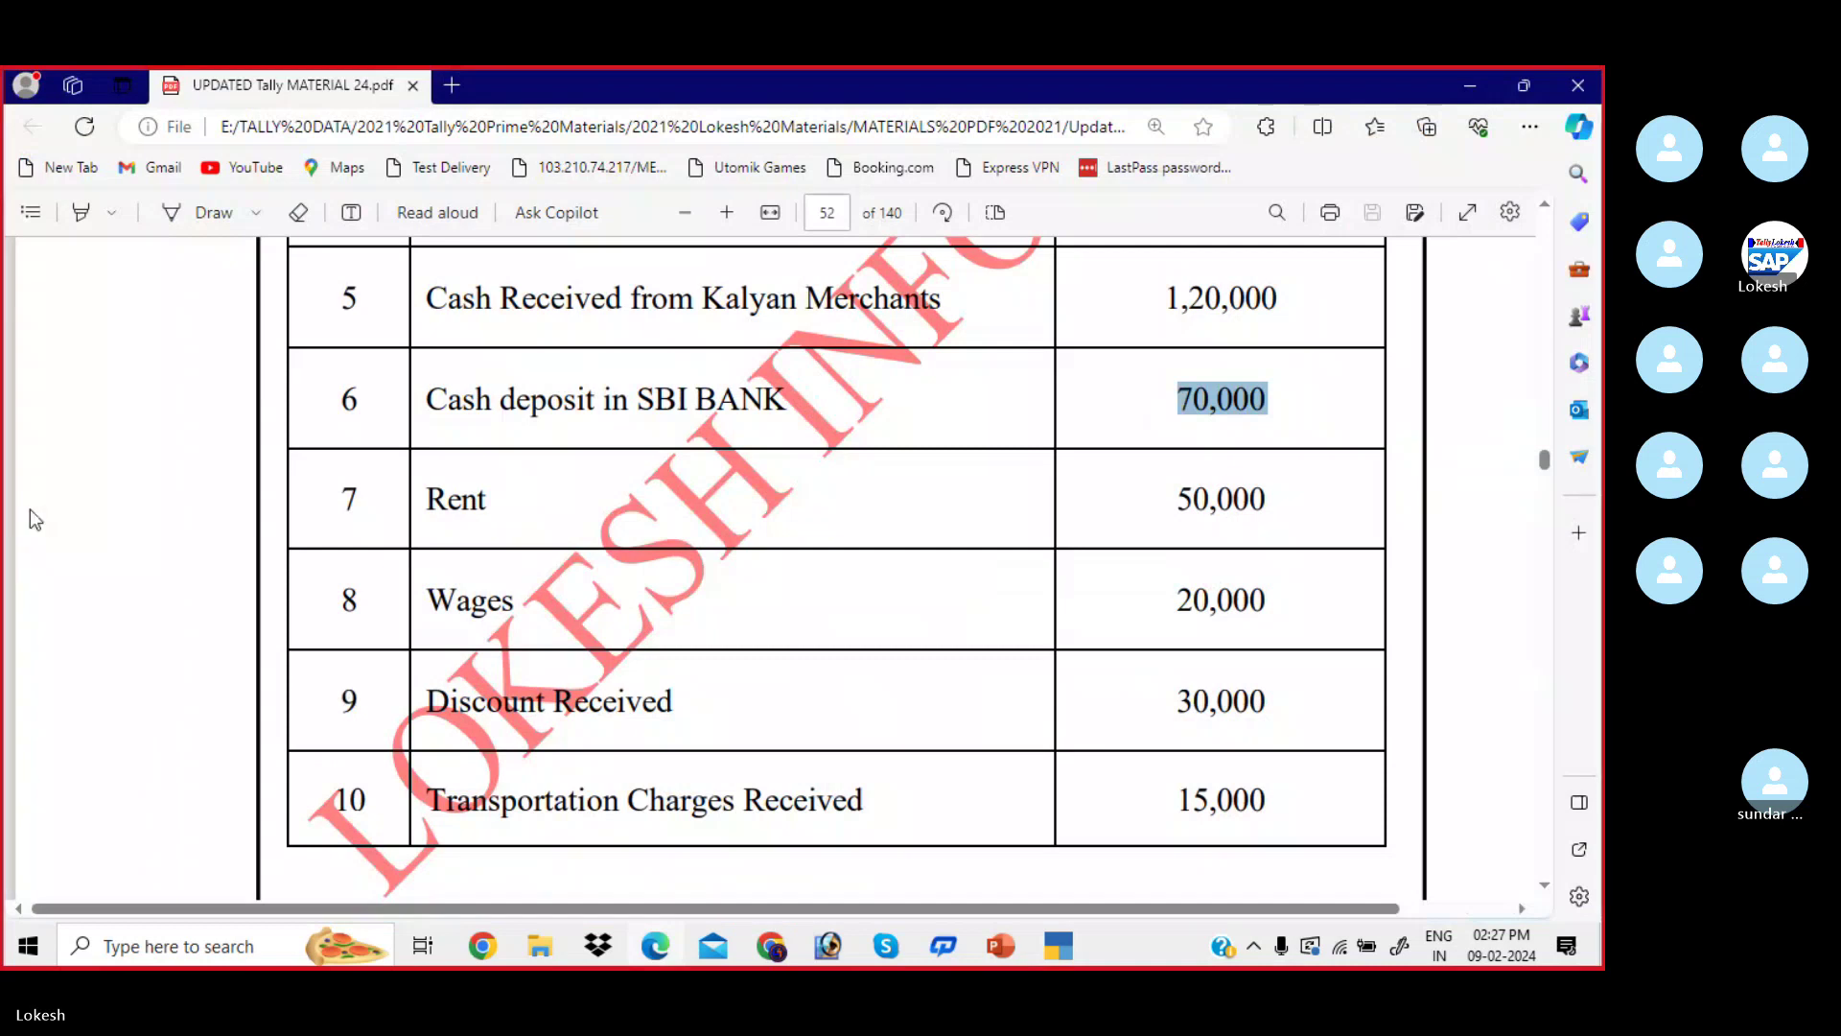
pyautogui.scroll(-3, 36, 519)
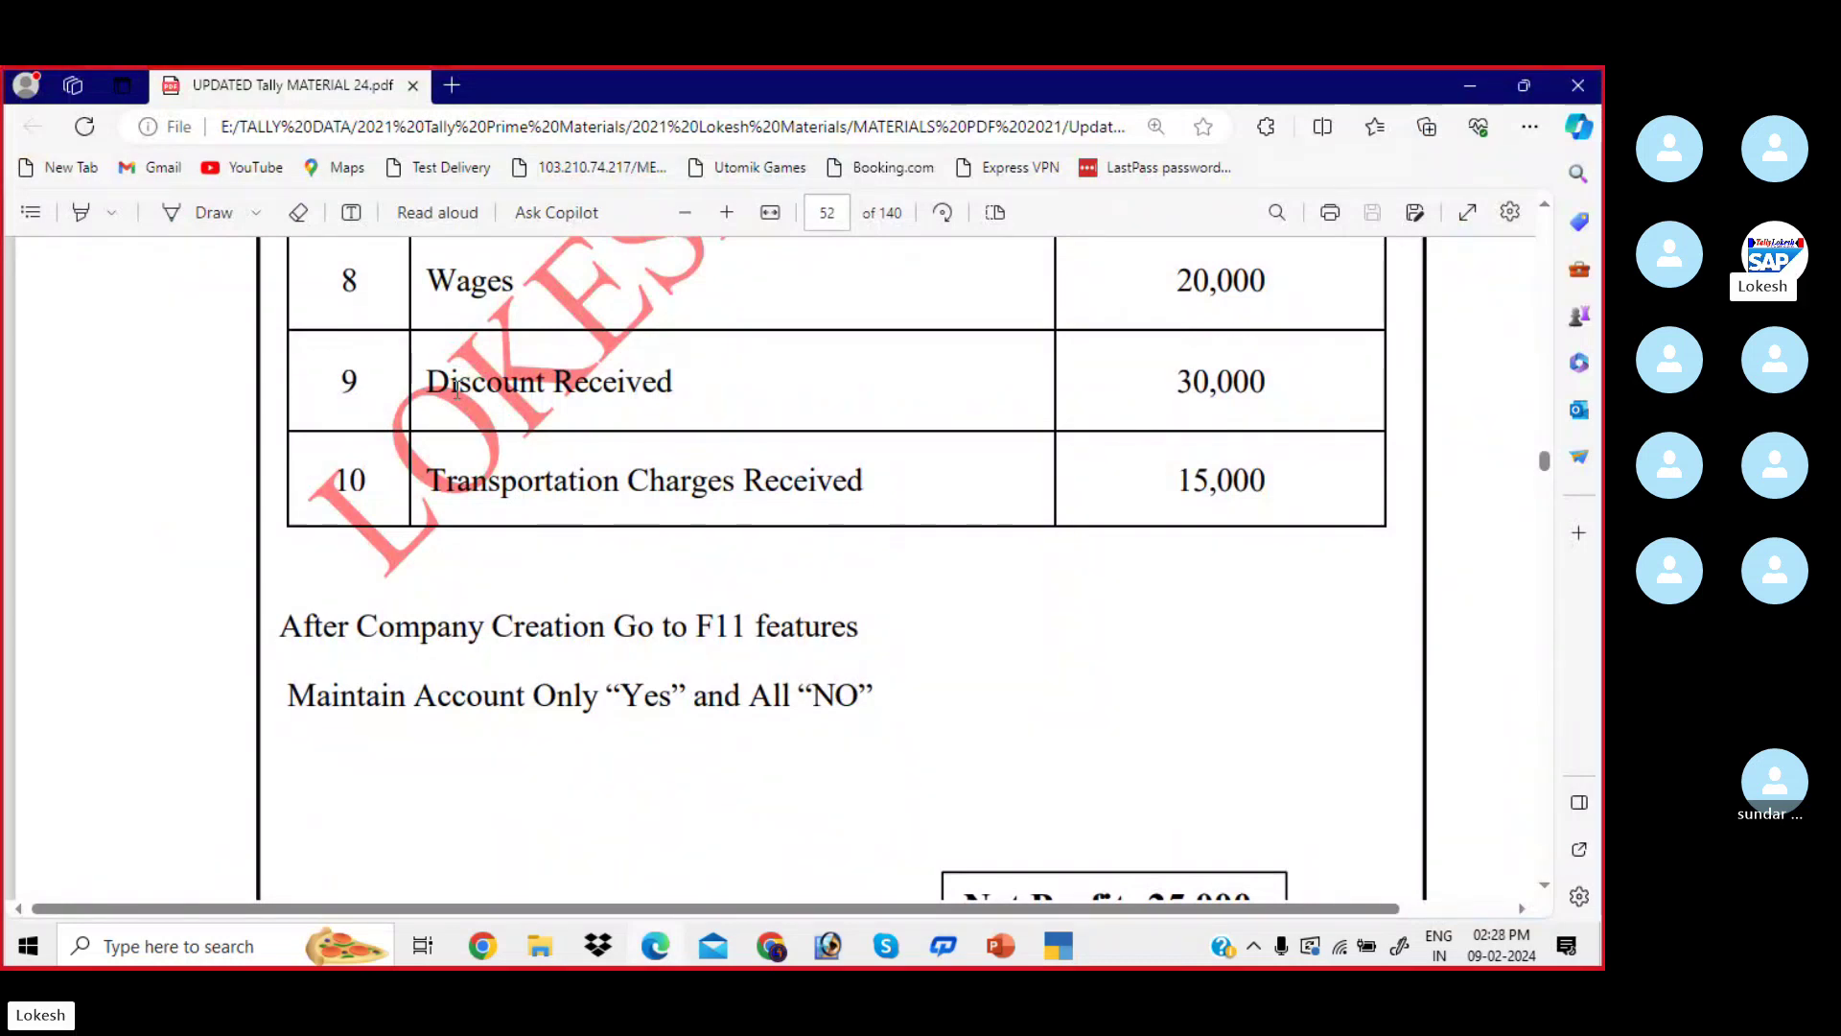
pyautogui.hotkey('alt', 'Tab')
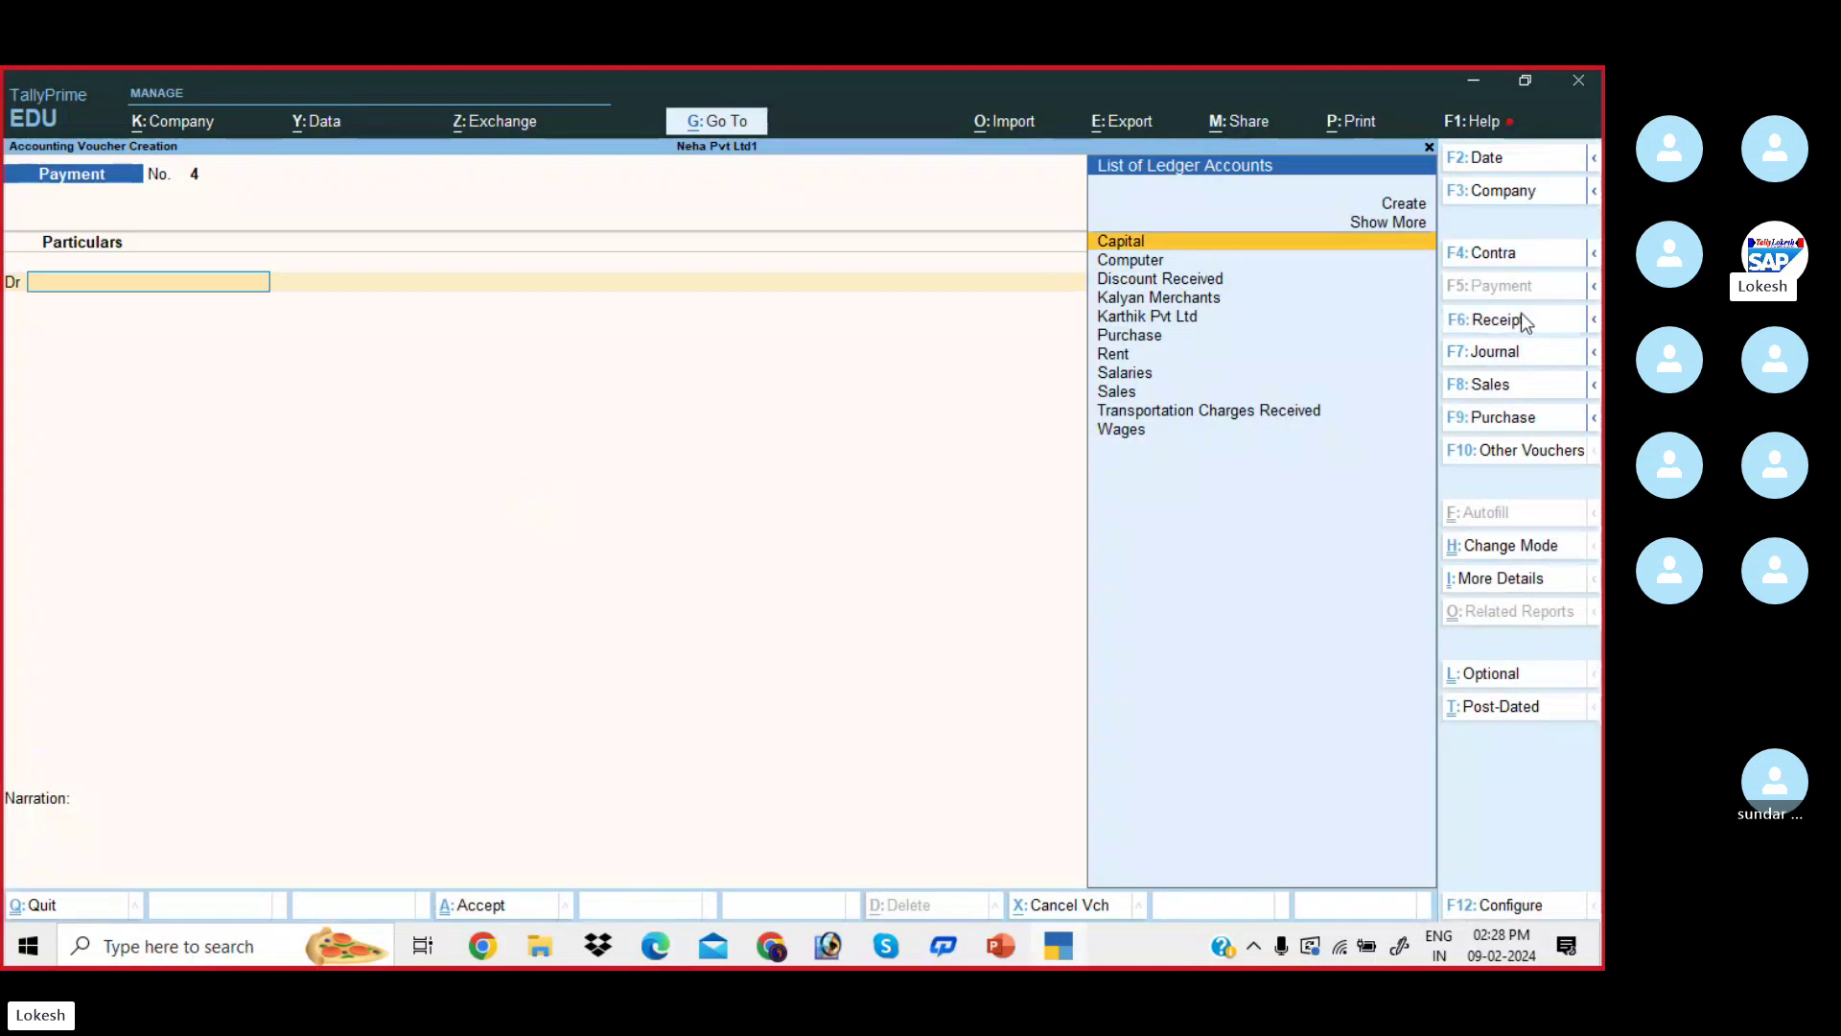
pyautogui.click(1521, 318)
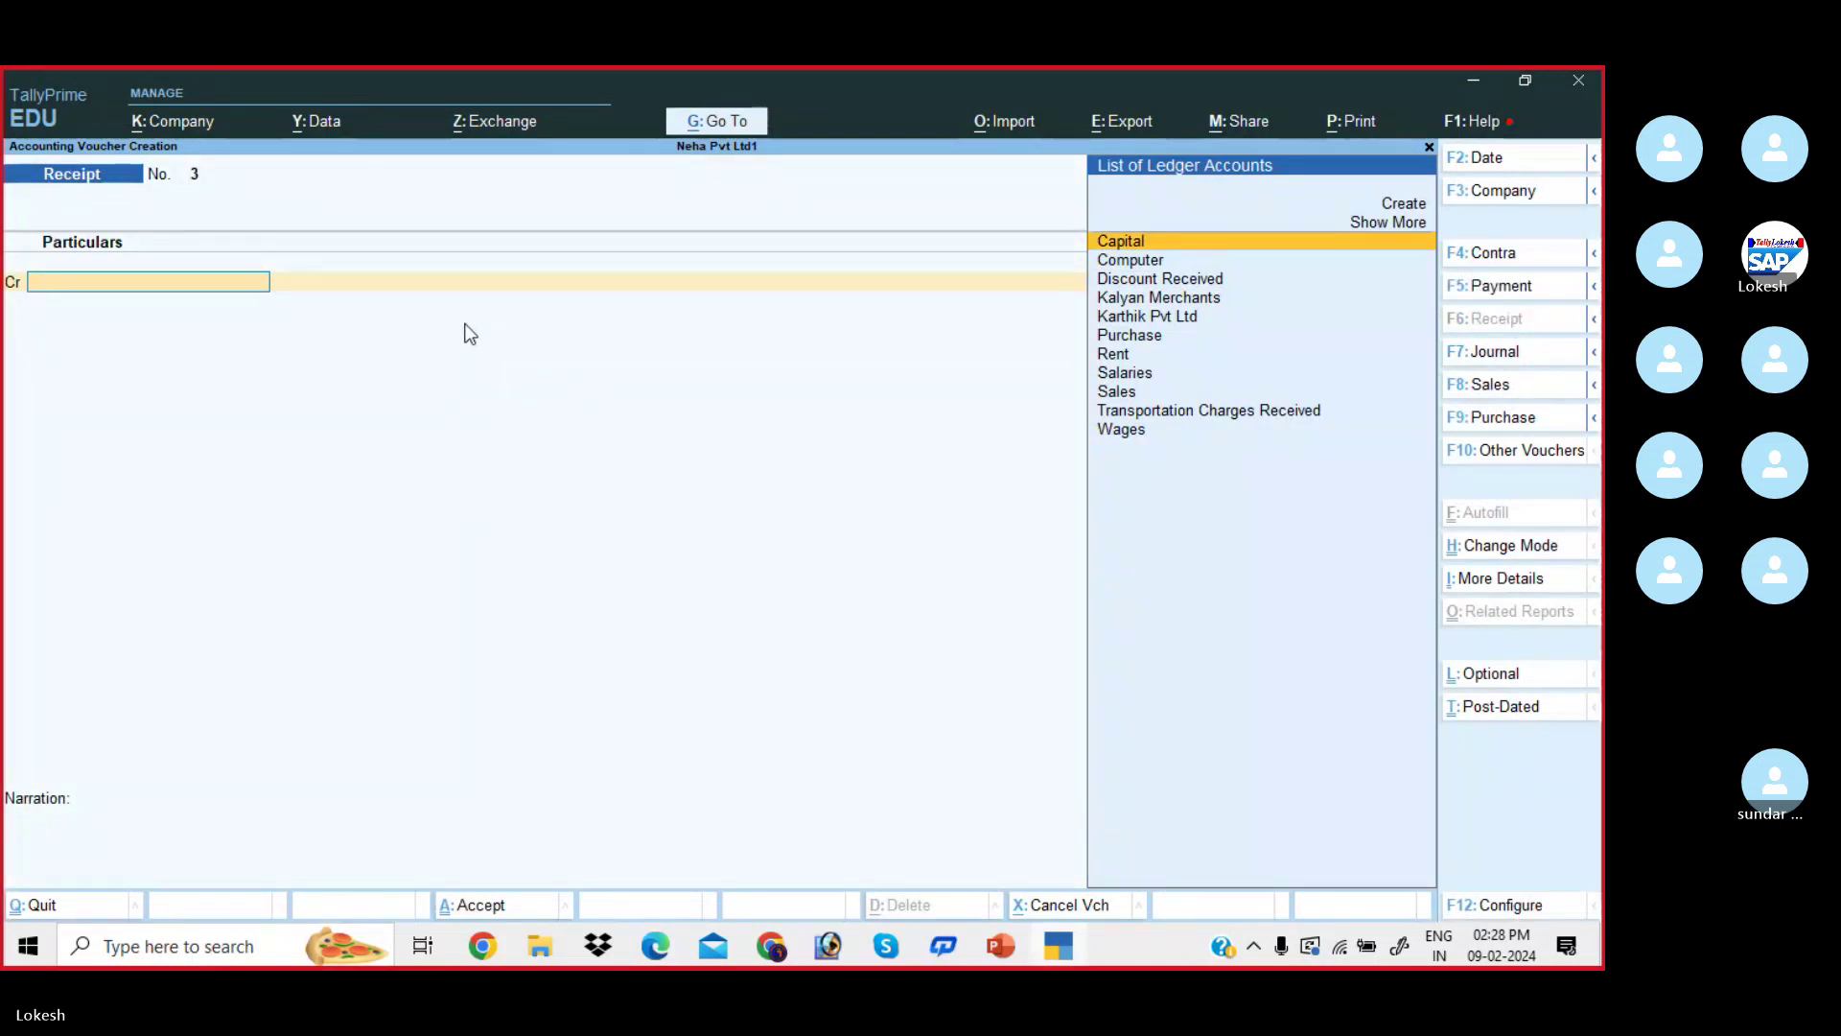
# - Record a receipt crediting Discount Received 30,000 and debiting Cash
pyautogui.press('Down')
pyautogui.press('Down')
pyautogui.press('Return')
pyautogui.hotkey('alt', 'Tab')
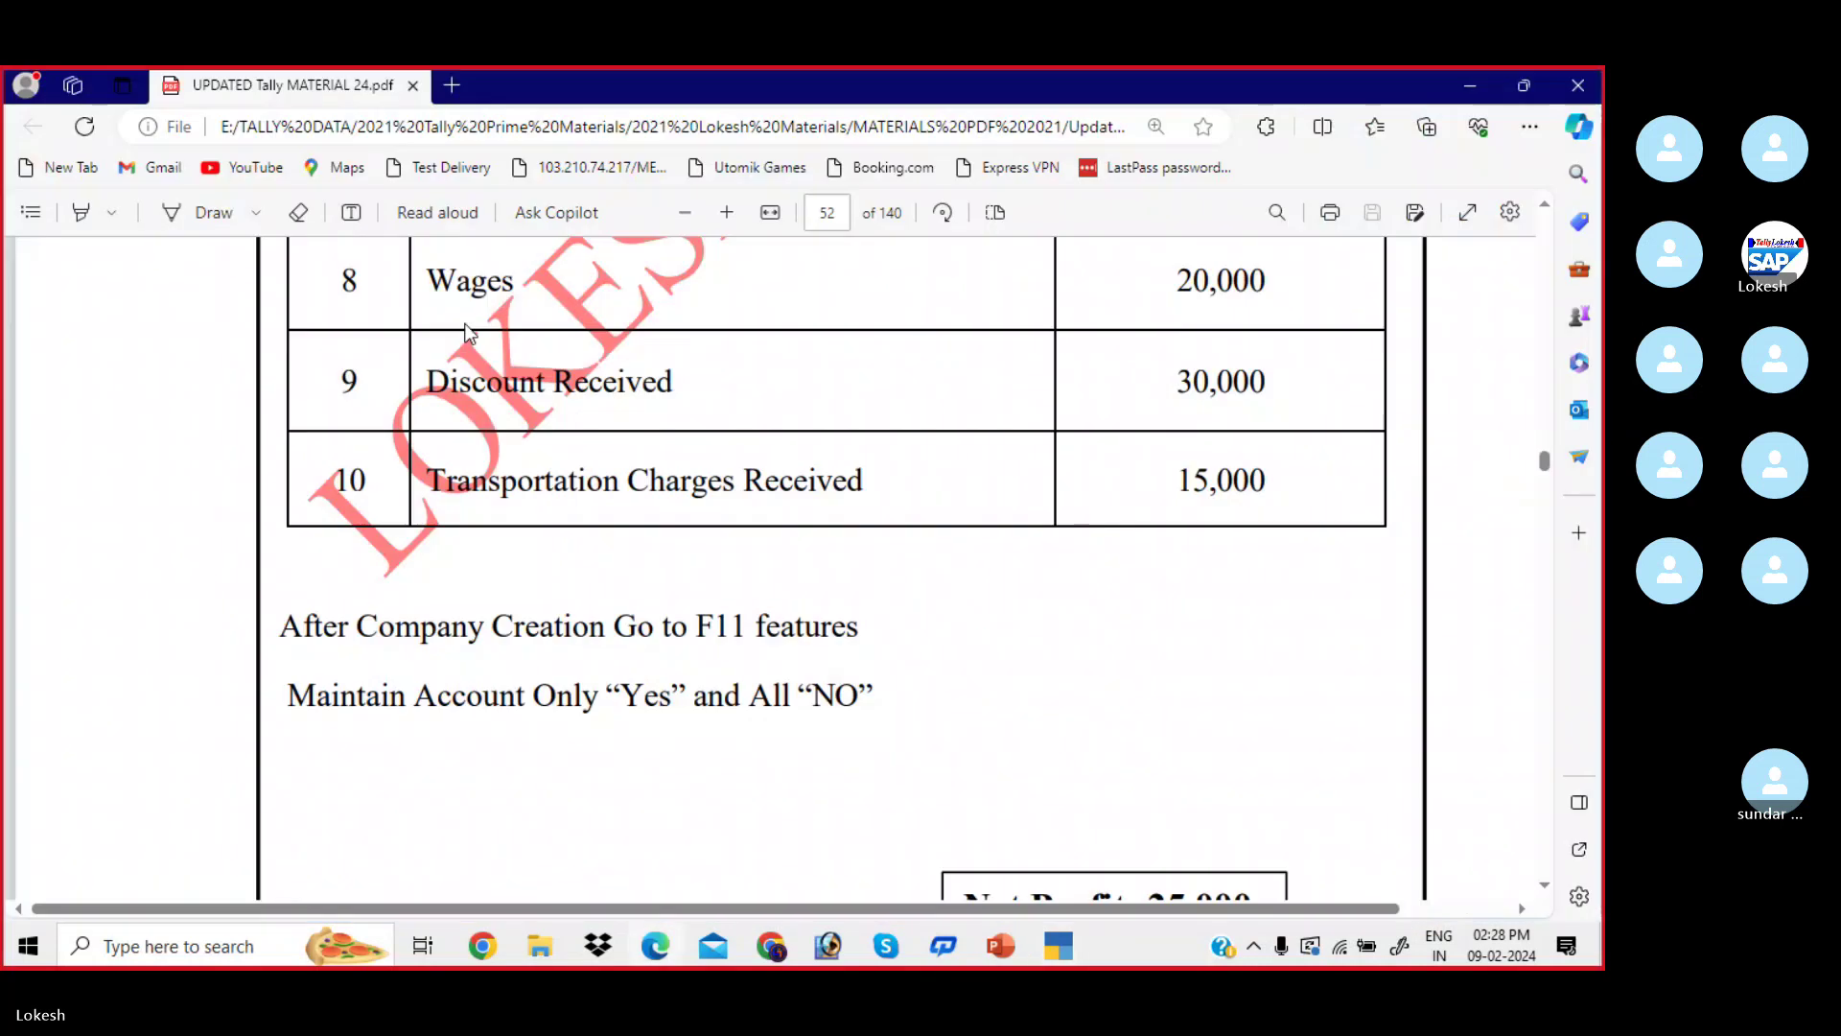
pyautogui.hotkey('alt', 'Tab')
pyautogui.write('30000')
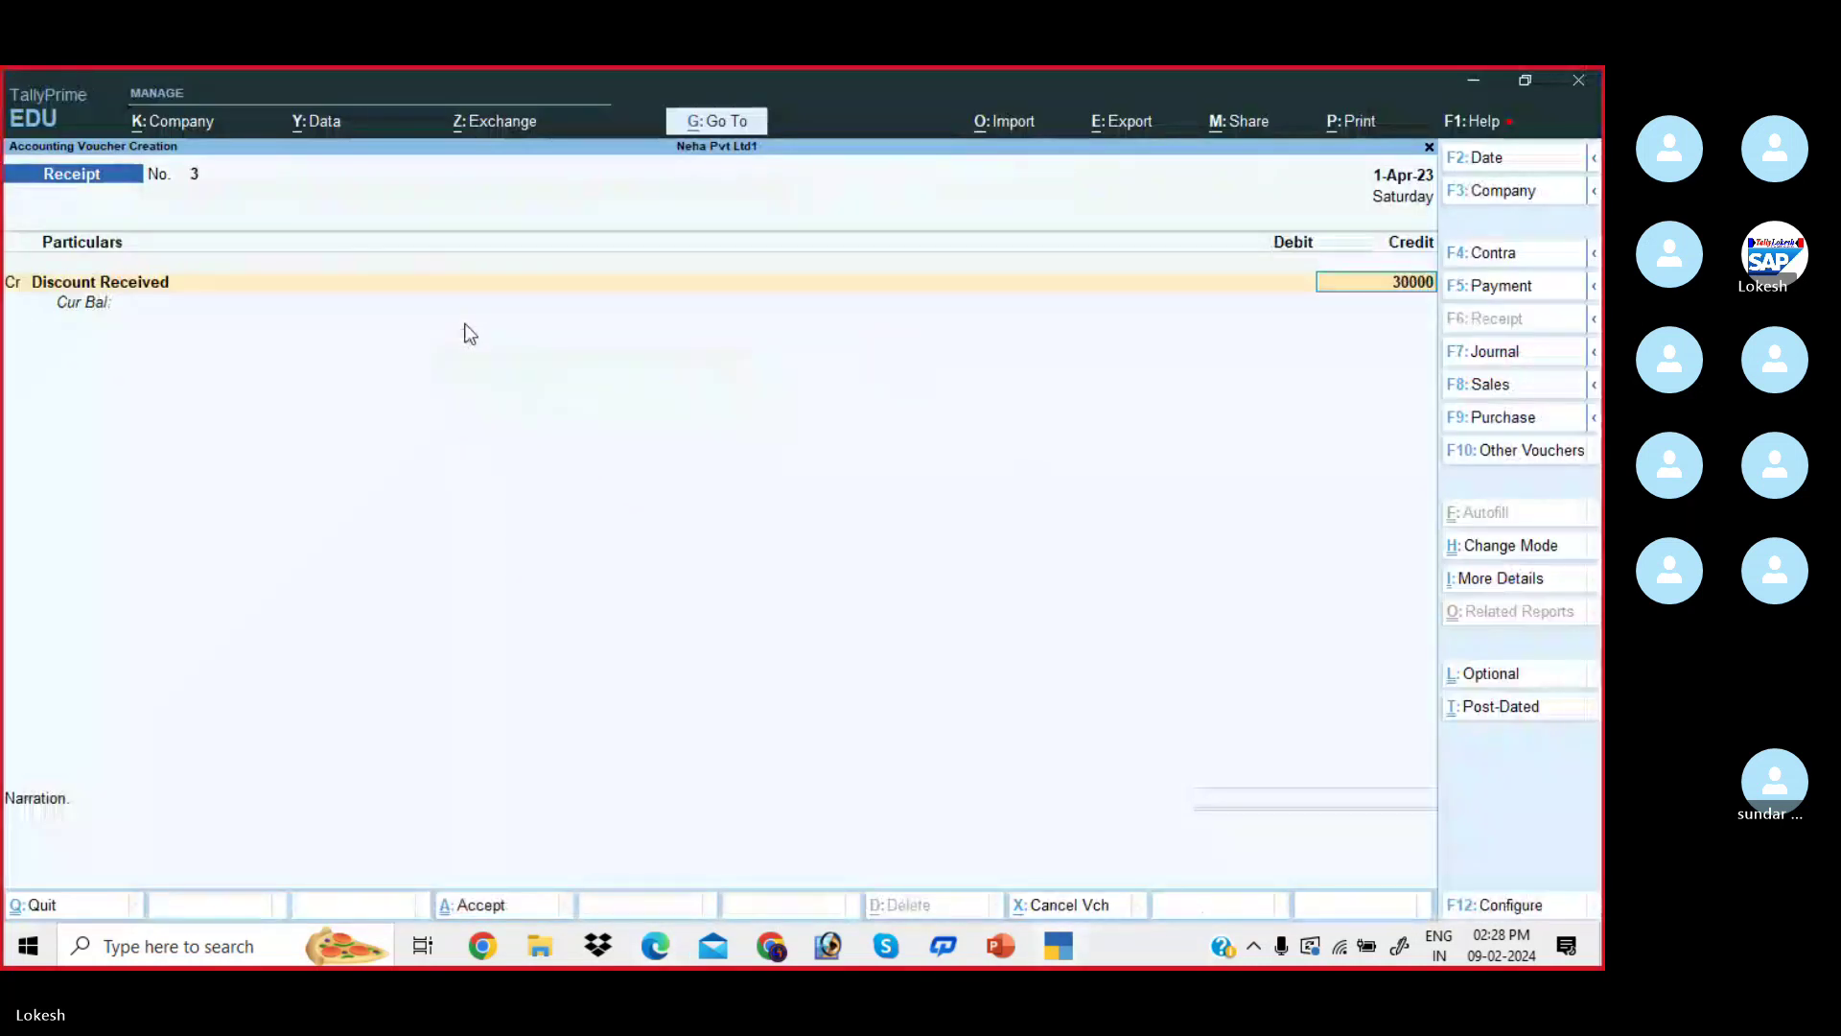
pyautogui.press('Return')
pyautogui.press('Down')
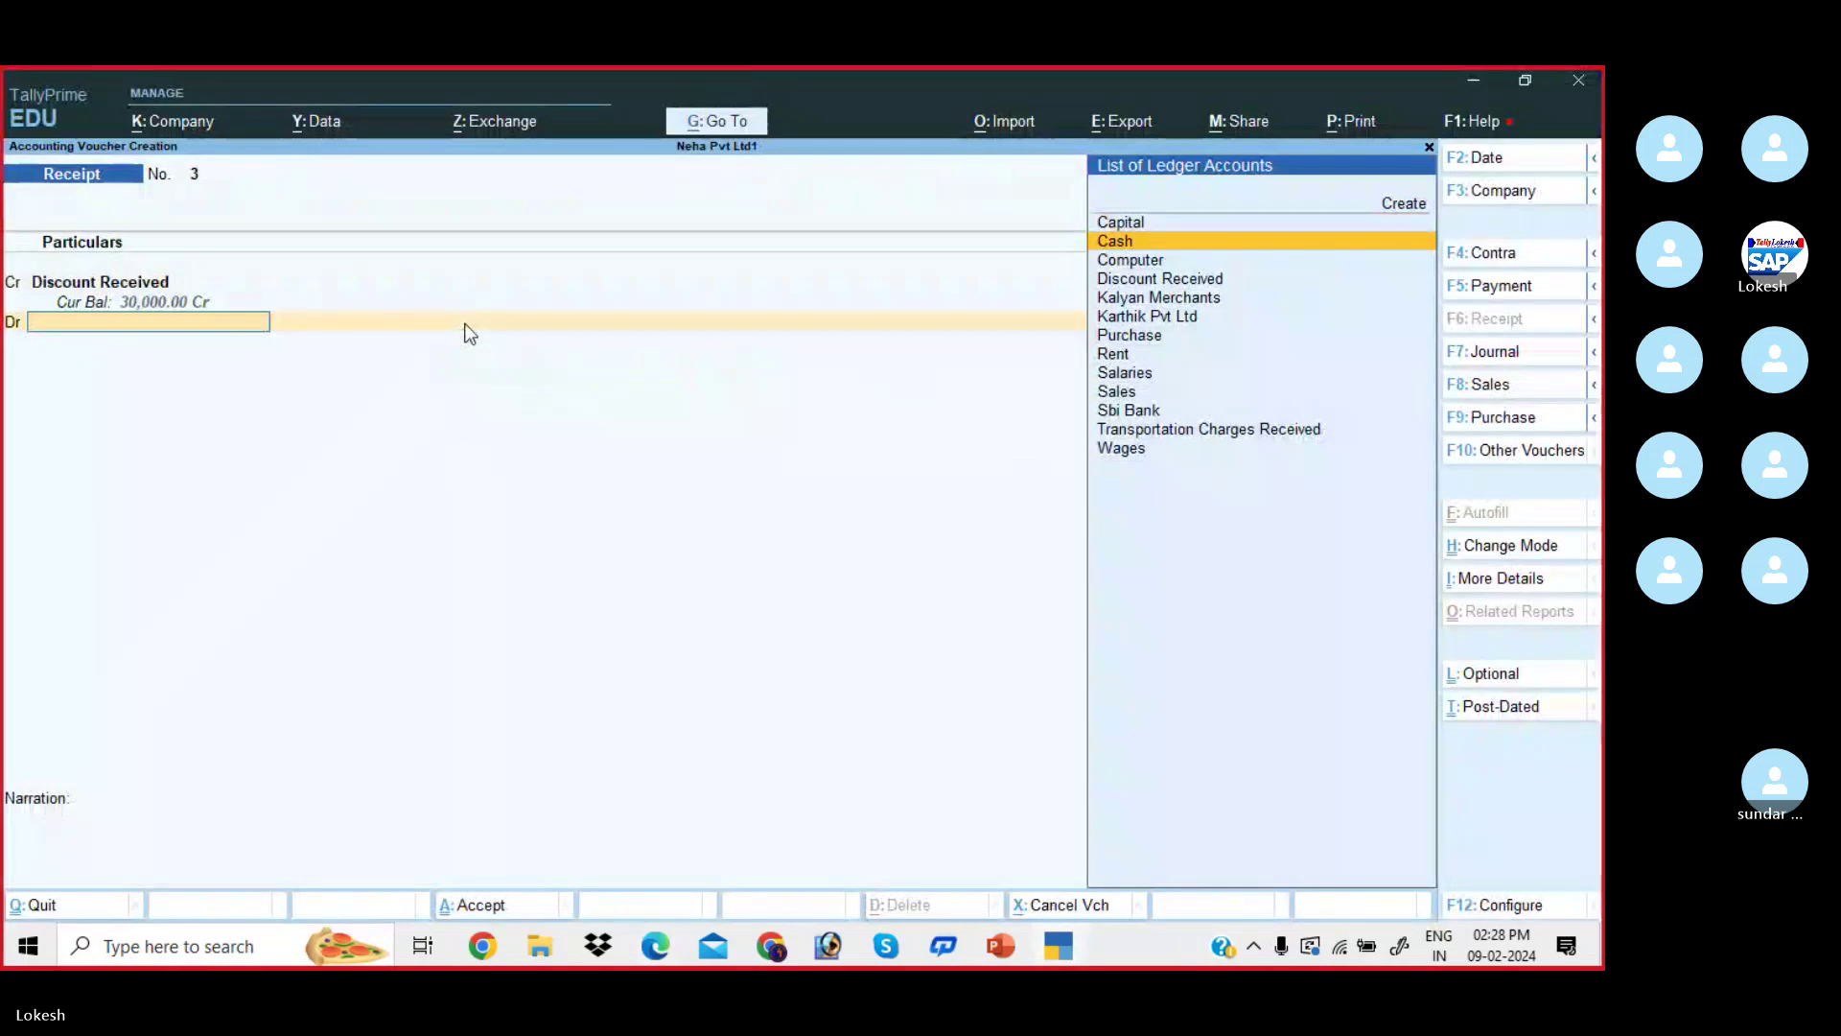
pyautogui.press('Return')
pyautogui.press('Return')
pyautogui.press('Return')
pyautogui.press('Return')
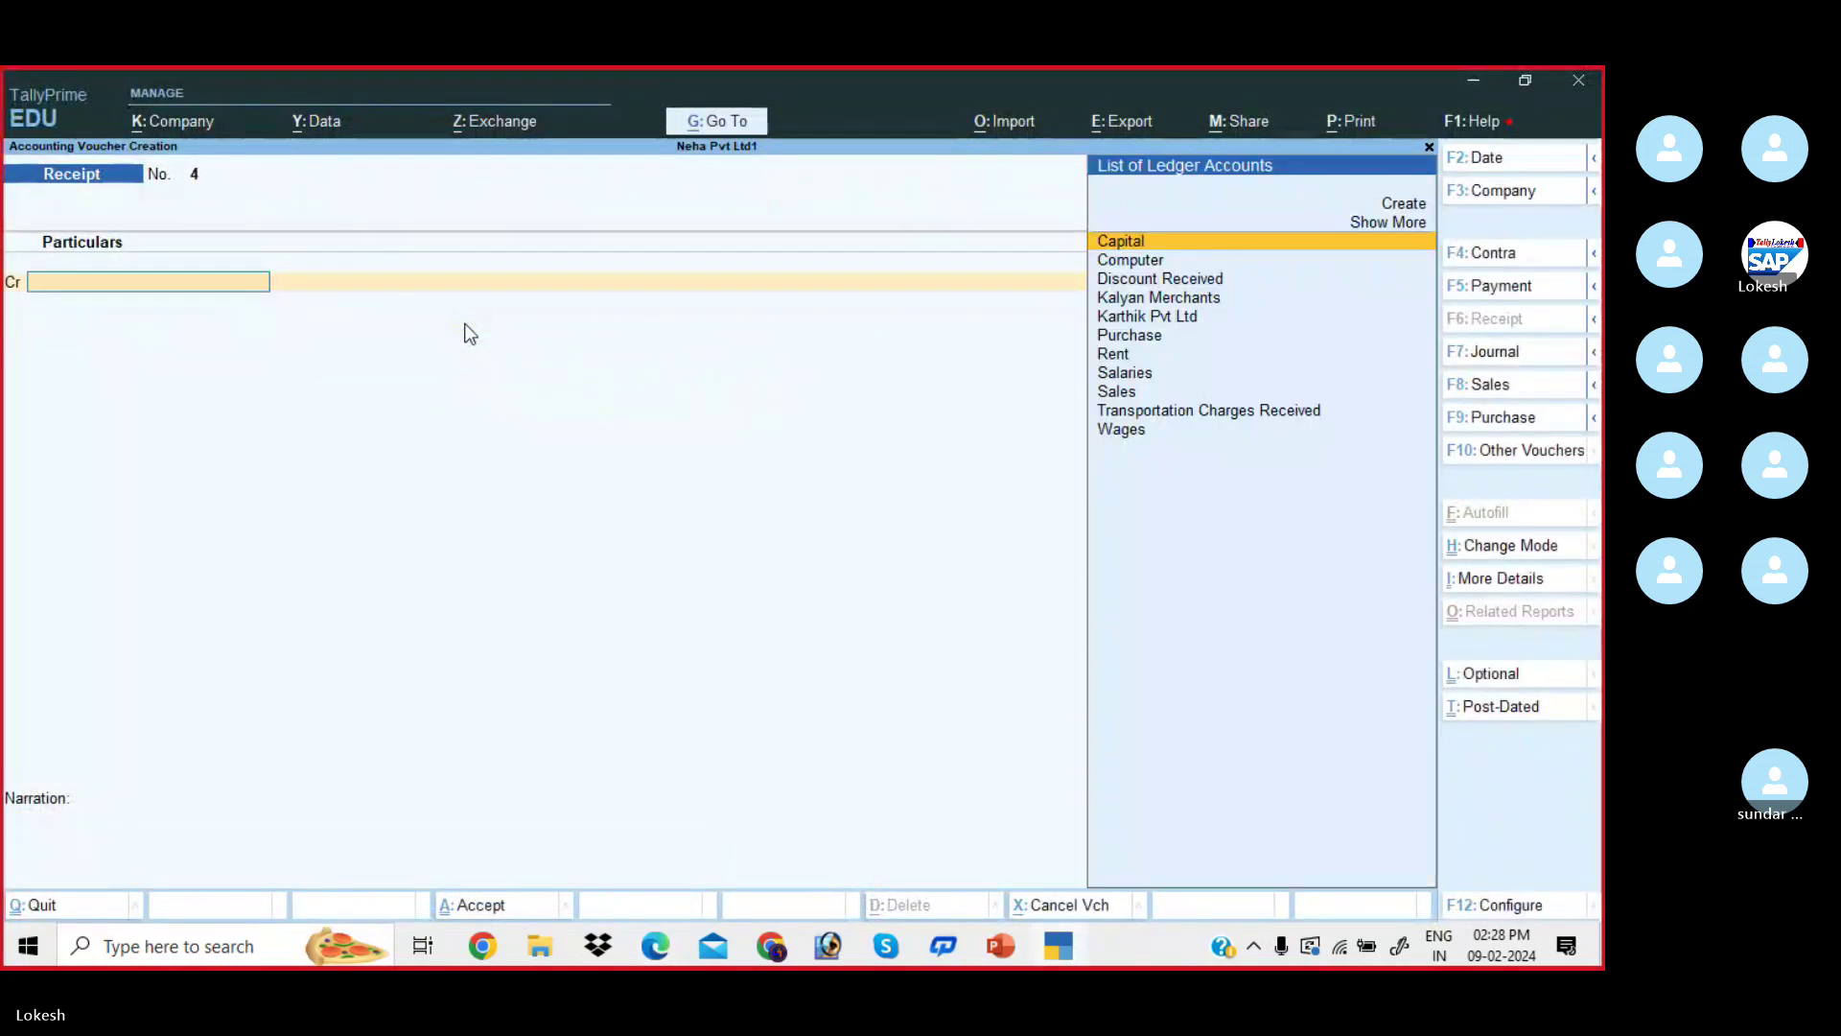
# - Credit Transportation Charges Received with 15,000 on Receipt No. 4
pyautogui.write('Tr')
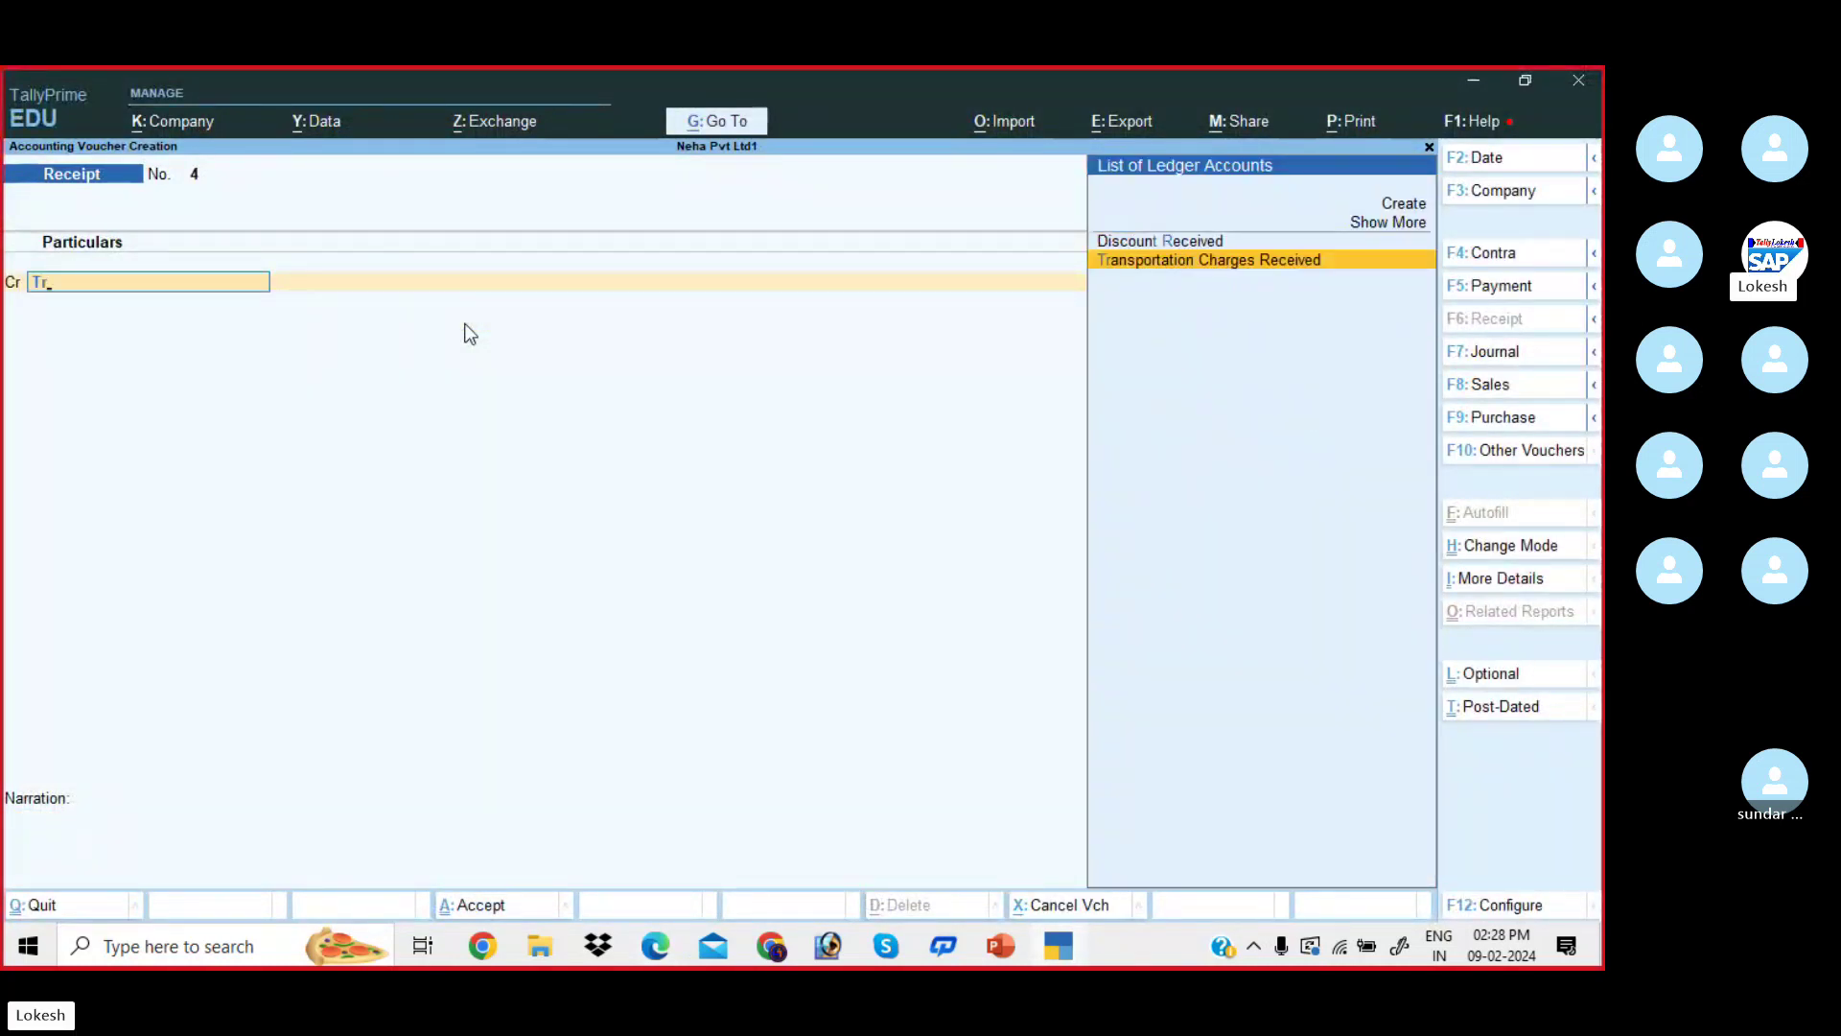
pyautogui.press('Return')
pyautogui.hotkey('alt', 'Tab')
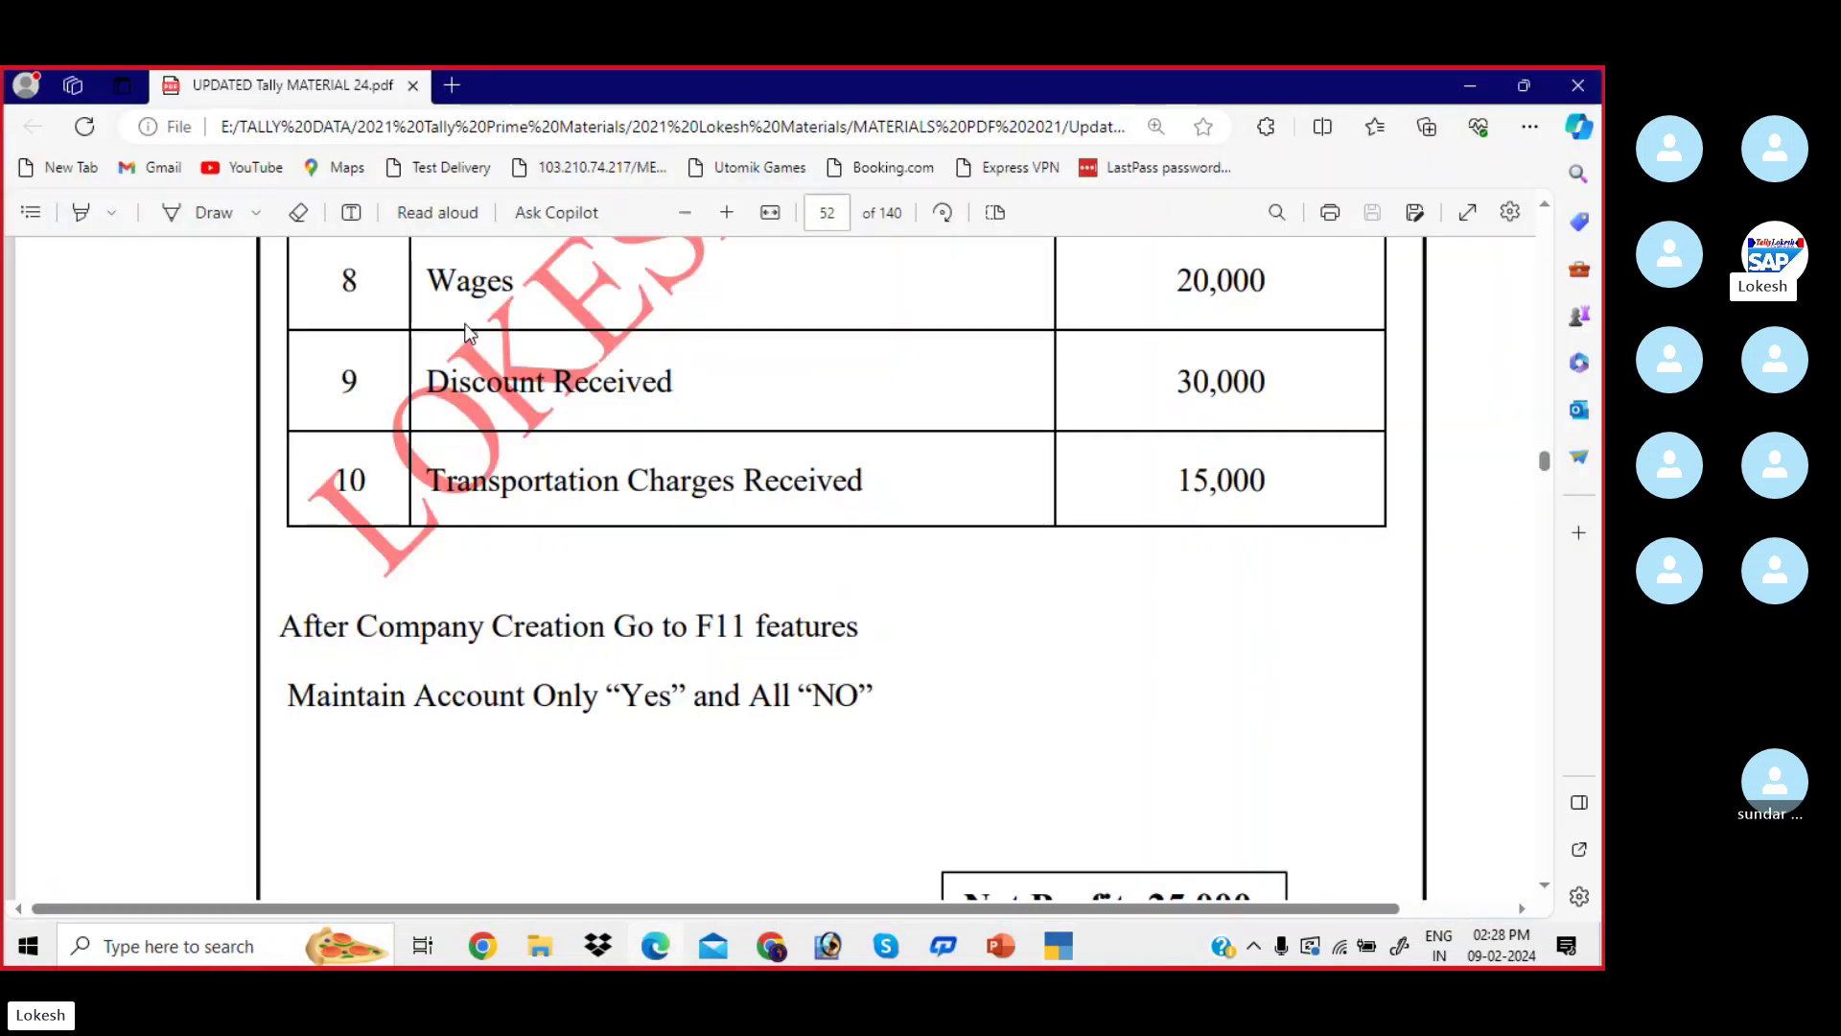
pyautogui.hotkey('alt', 'Tab')
pyautogui.write('15000')
pyautogui.press('Return')
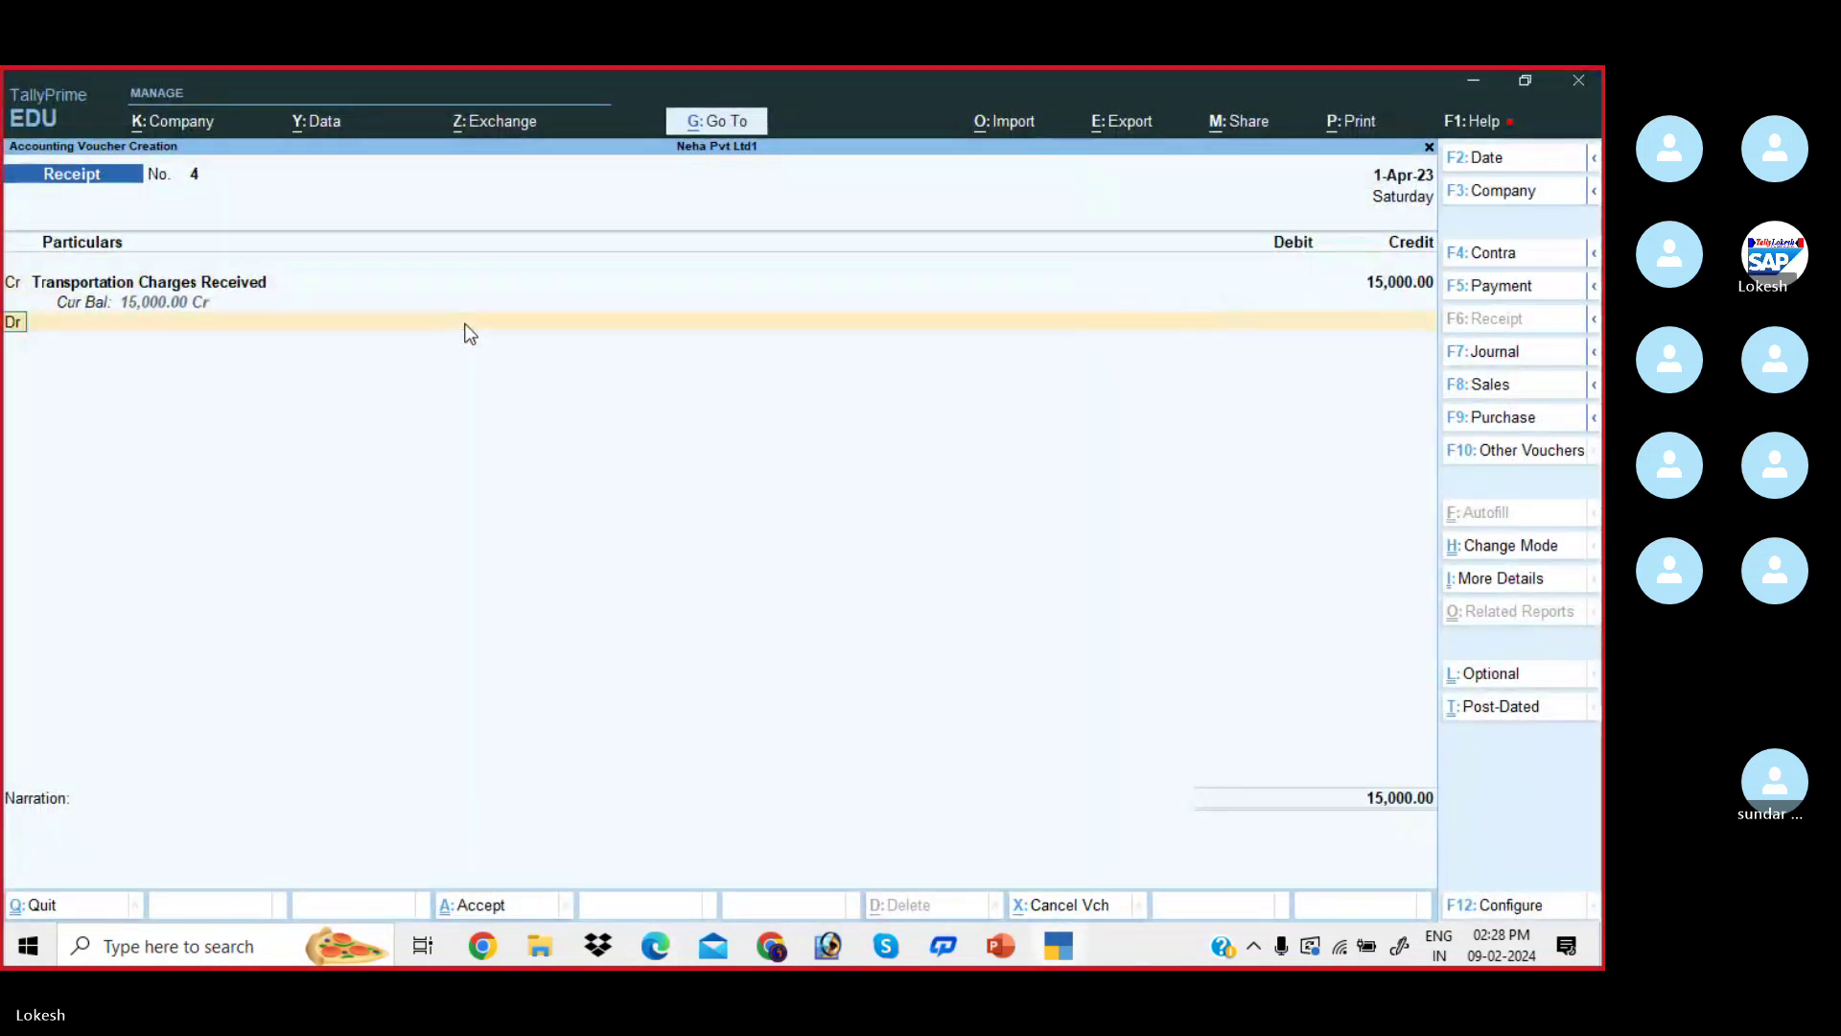
# - Debit Cash 15,000, save the receipt and return to the Gateway of Tally
pyautogui.press('Return')
pyautogui.hotkey('alt', 'Tab')
pyautogui.hotkey('alt', 'Tab')
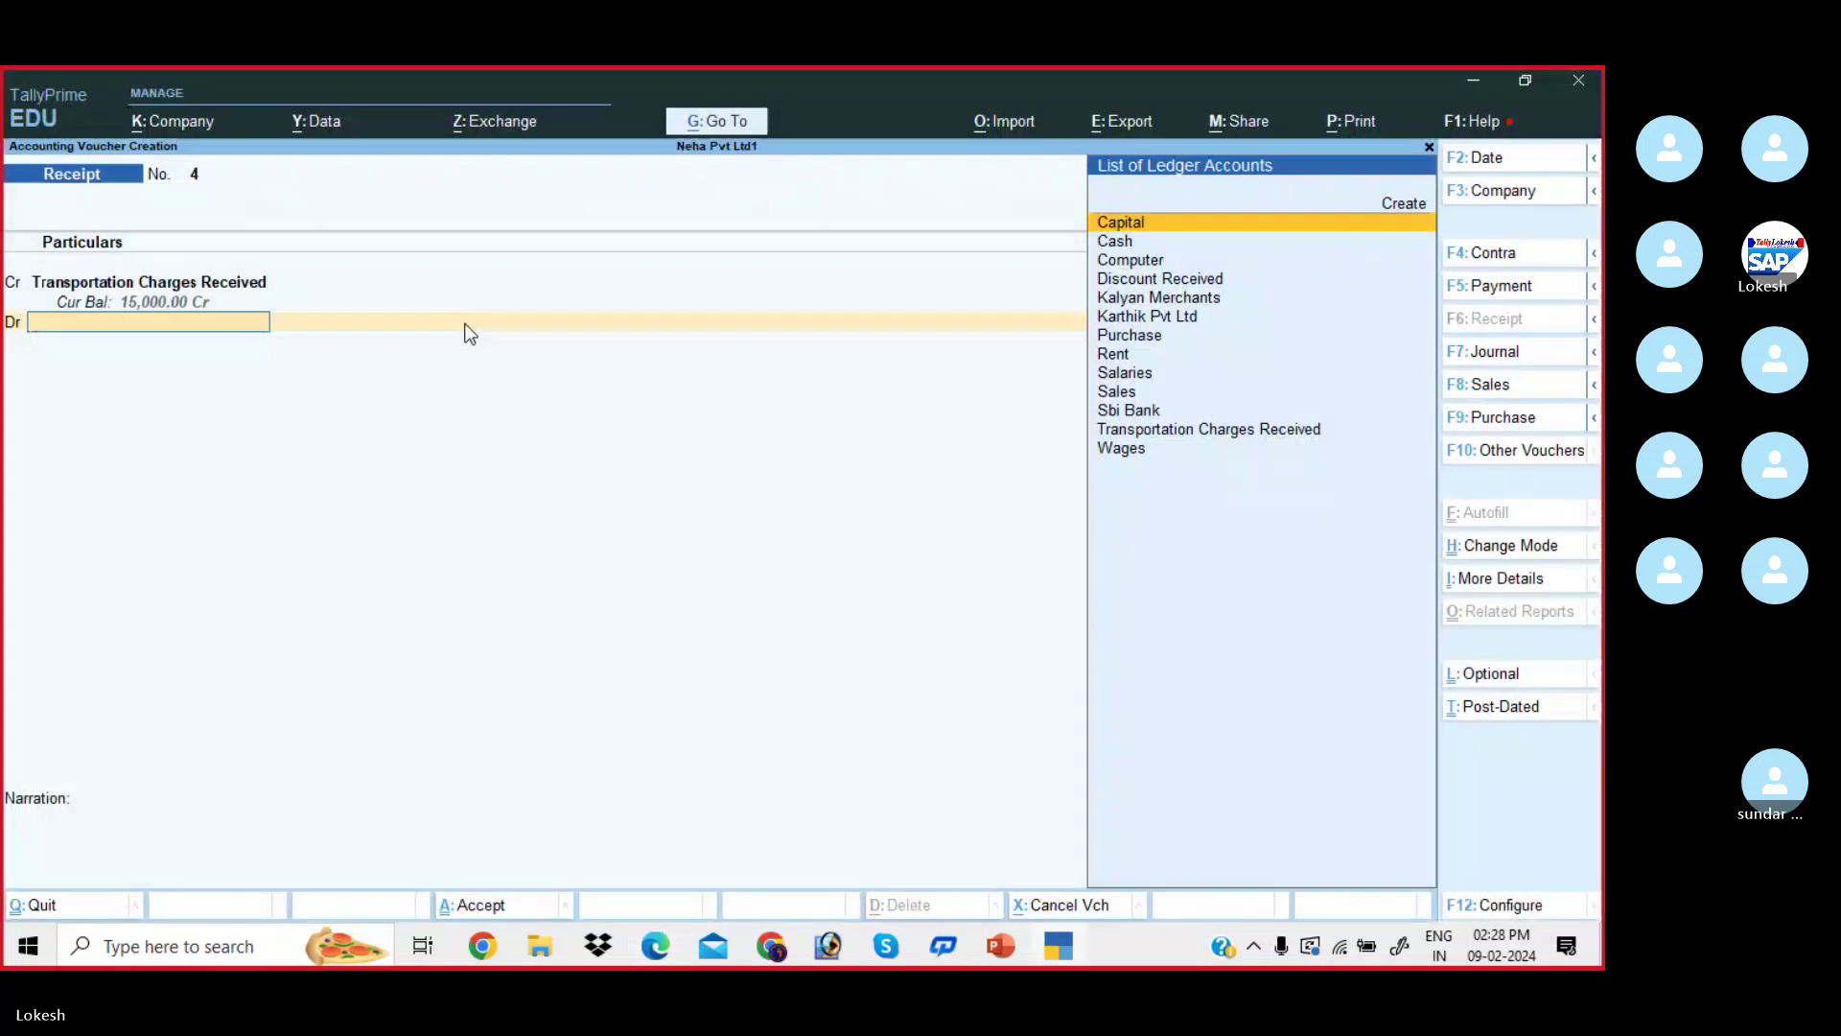
pyautogui.press('Down')
pyautogui.press('Return')
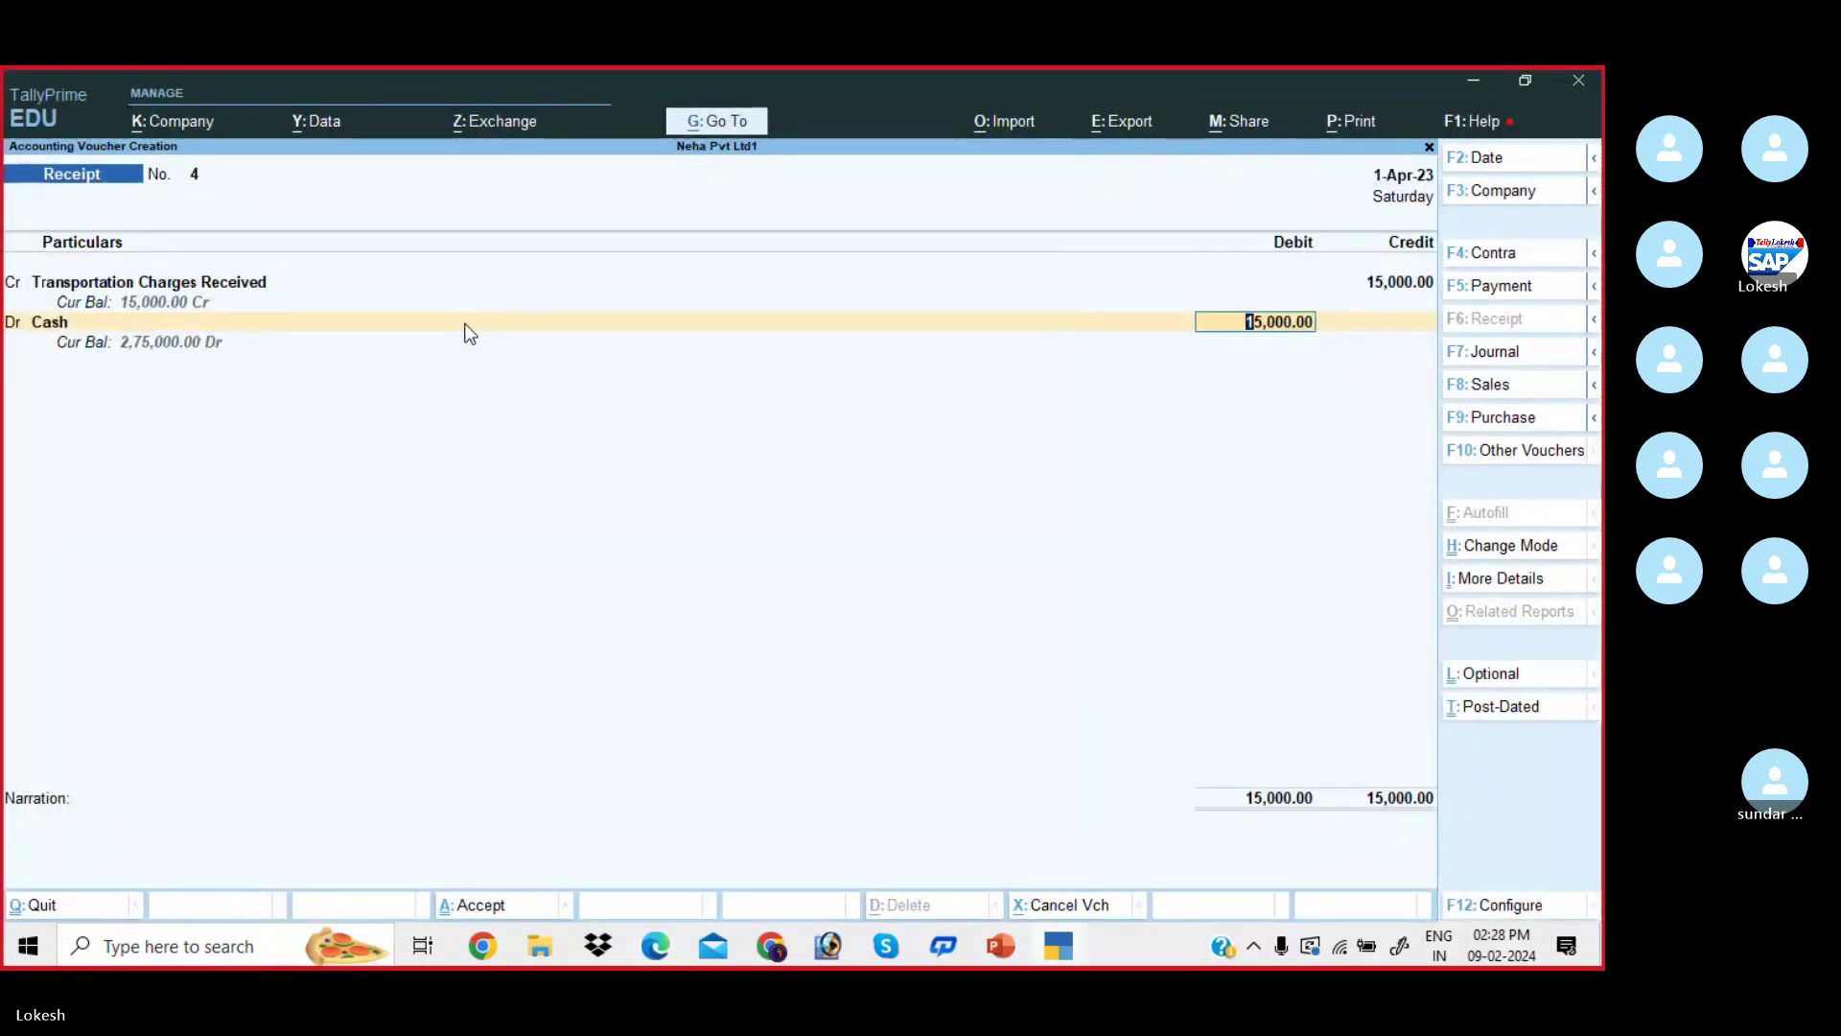
pyautogui.press('Return')
pyautogui.press('Return')
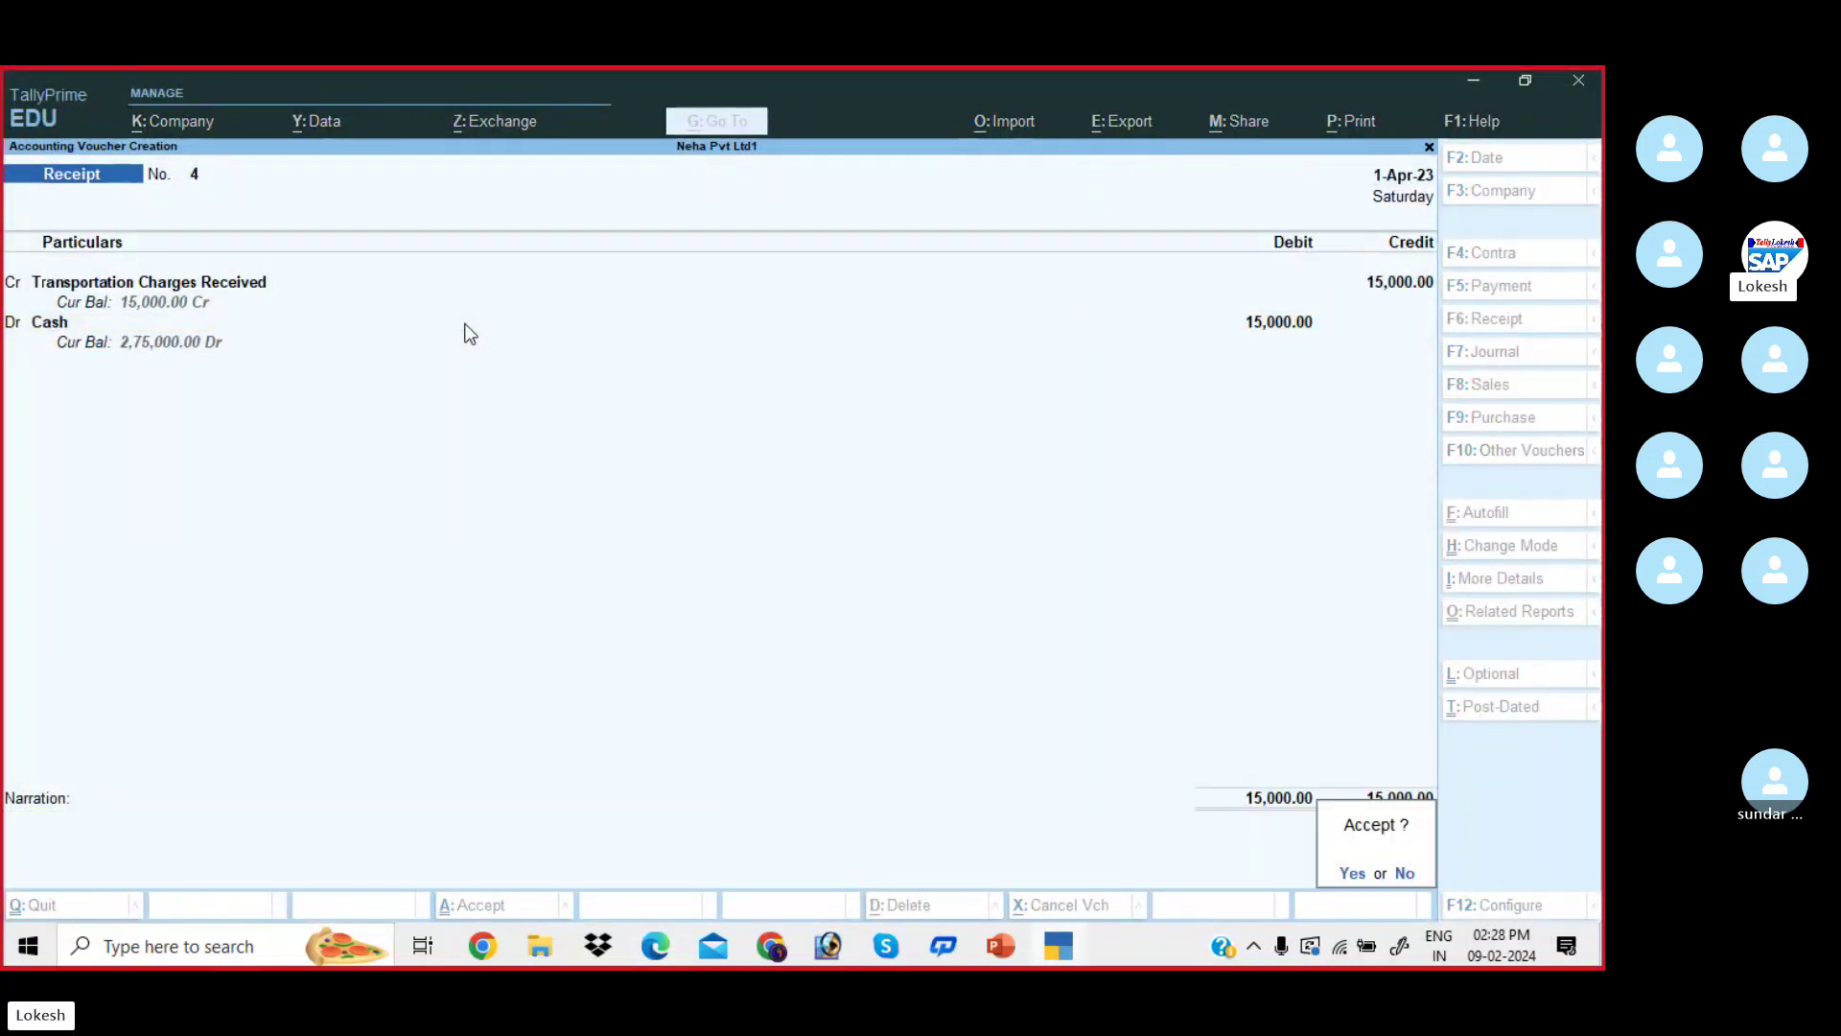
pyautogui.press('Return')
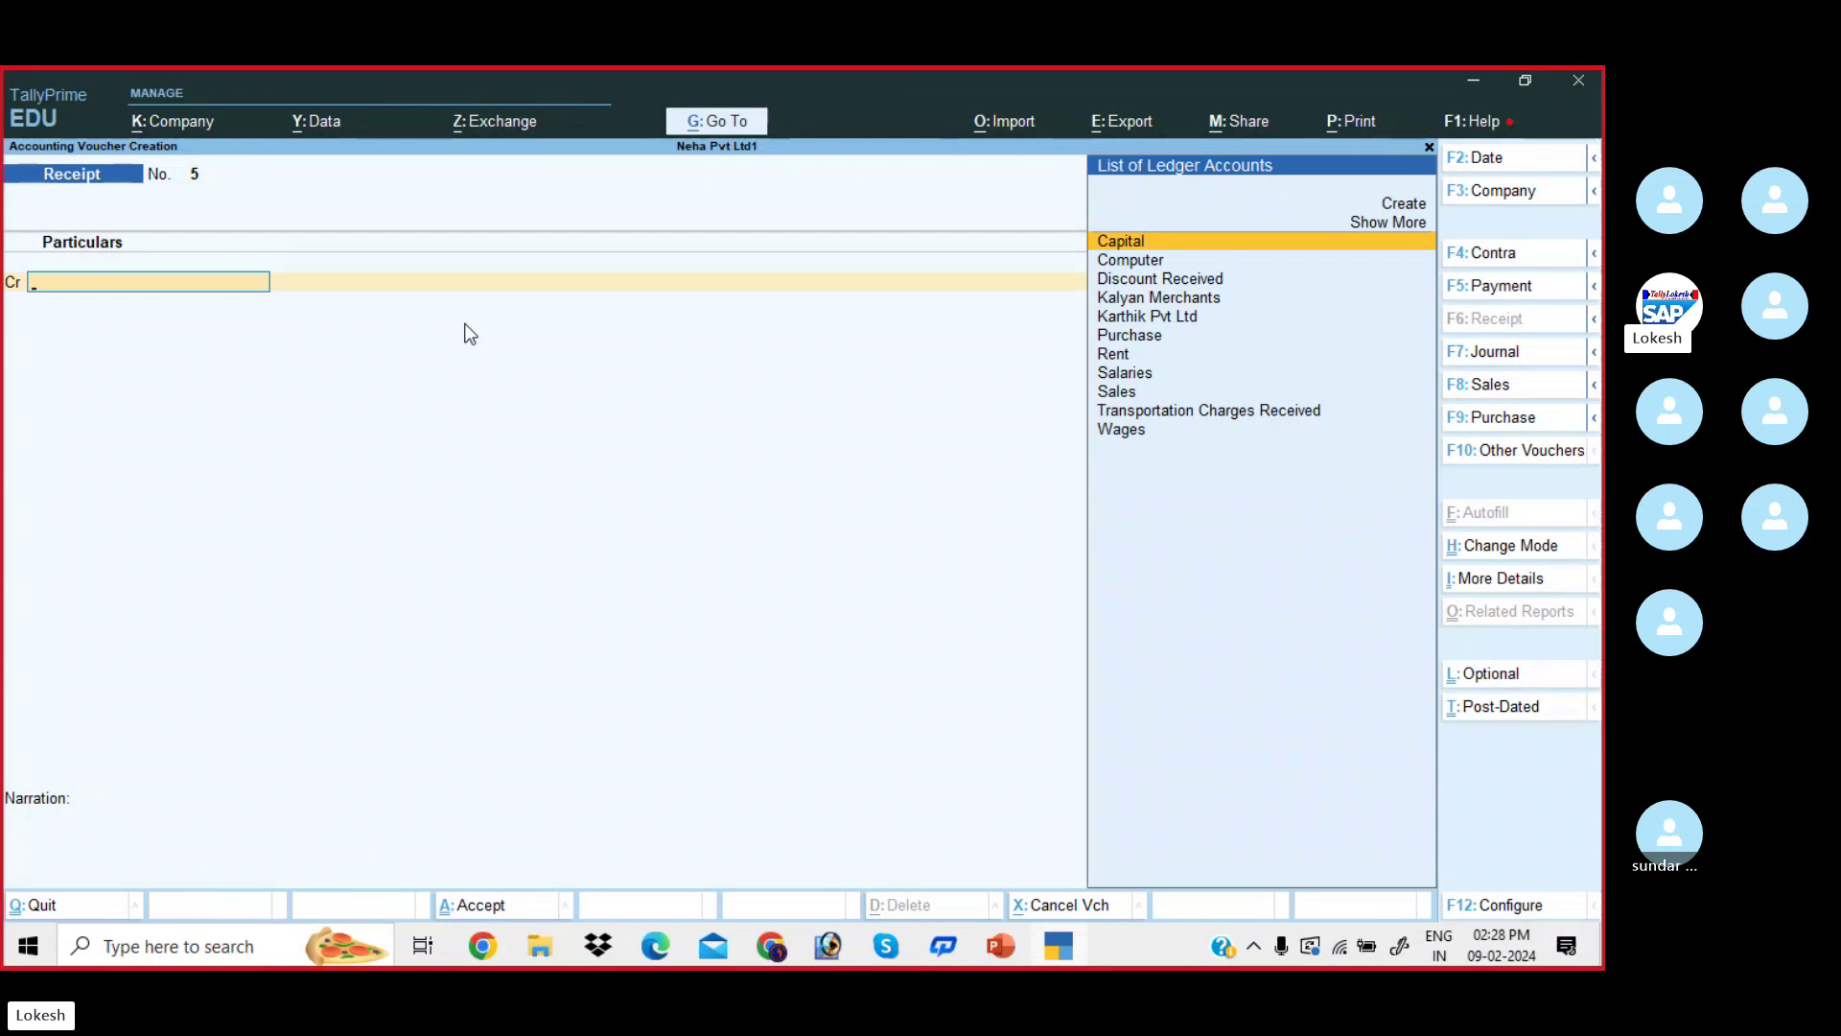
pyautogui.press('Escape')
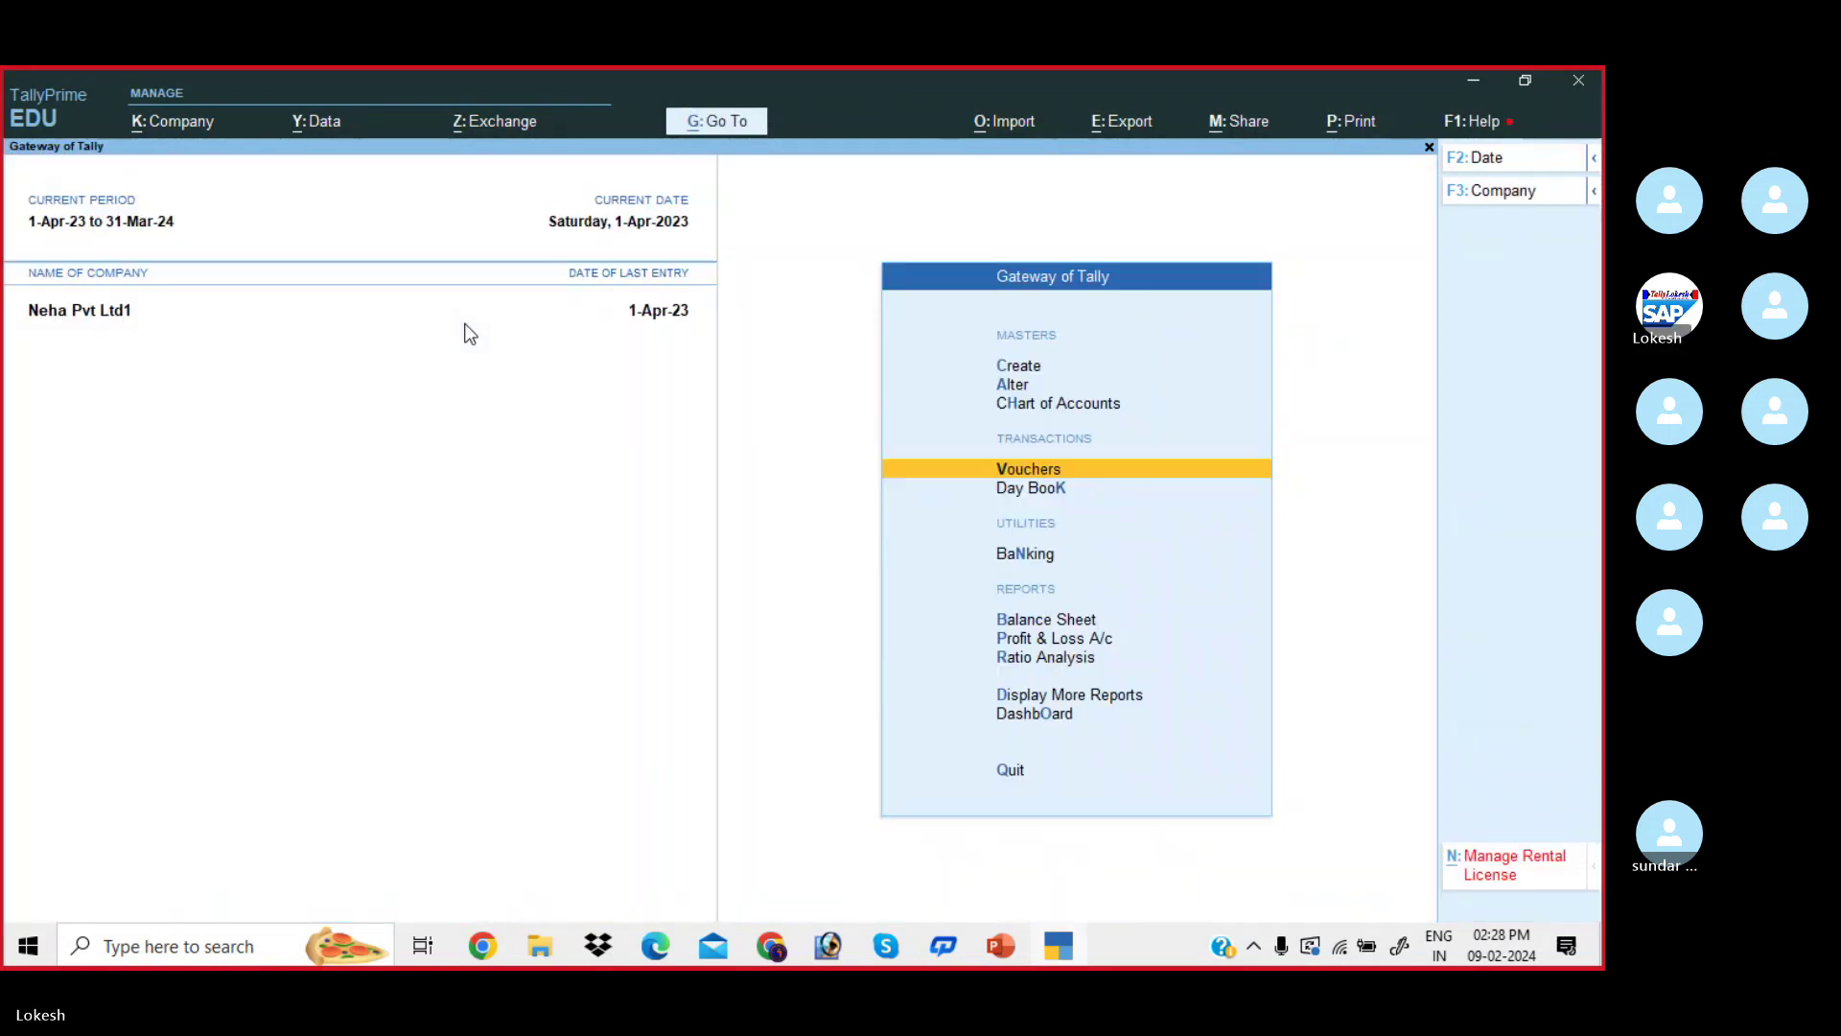
pyautogui.press('Down')
pyautogui.press('Down')
pyautogui.press('Down')
pyautogui.press('Down')
pyautogui.press('Return')
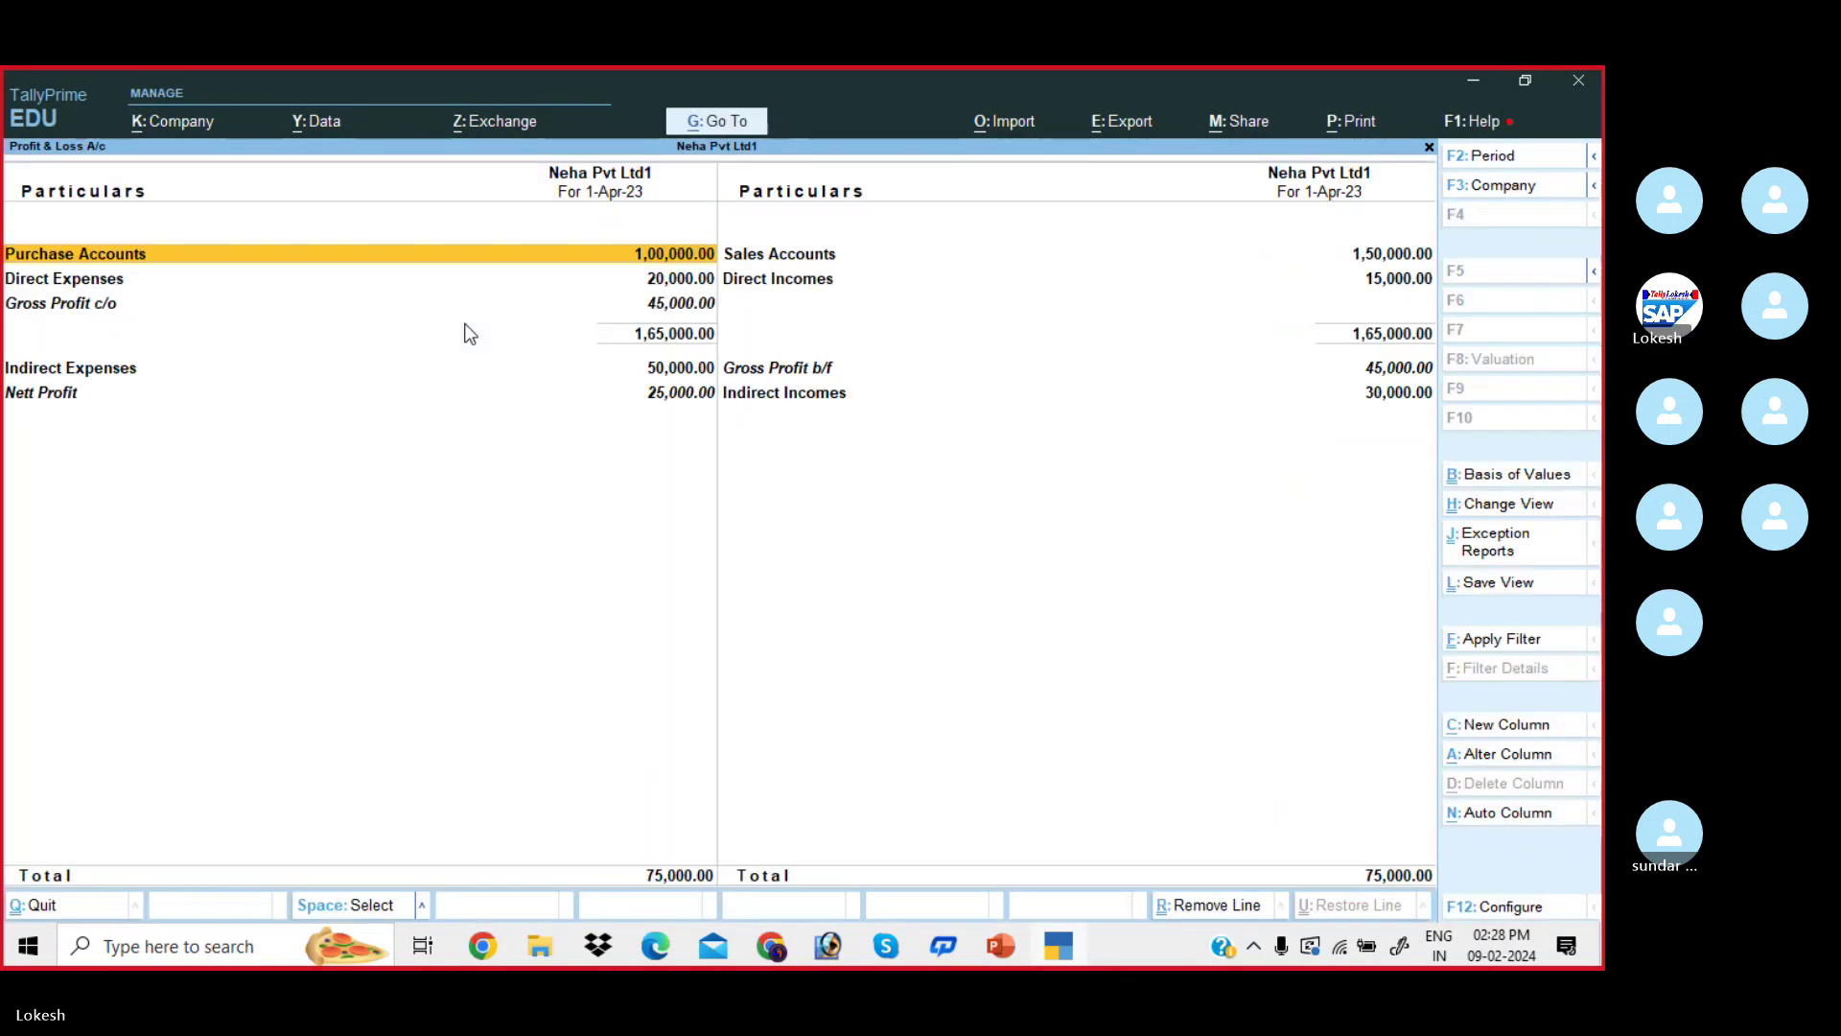
pyautogui.hotkey('alt', 'F5')
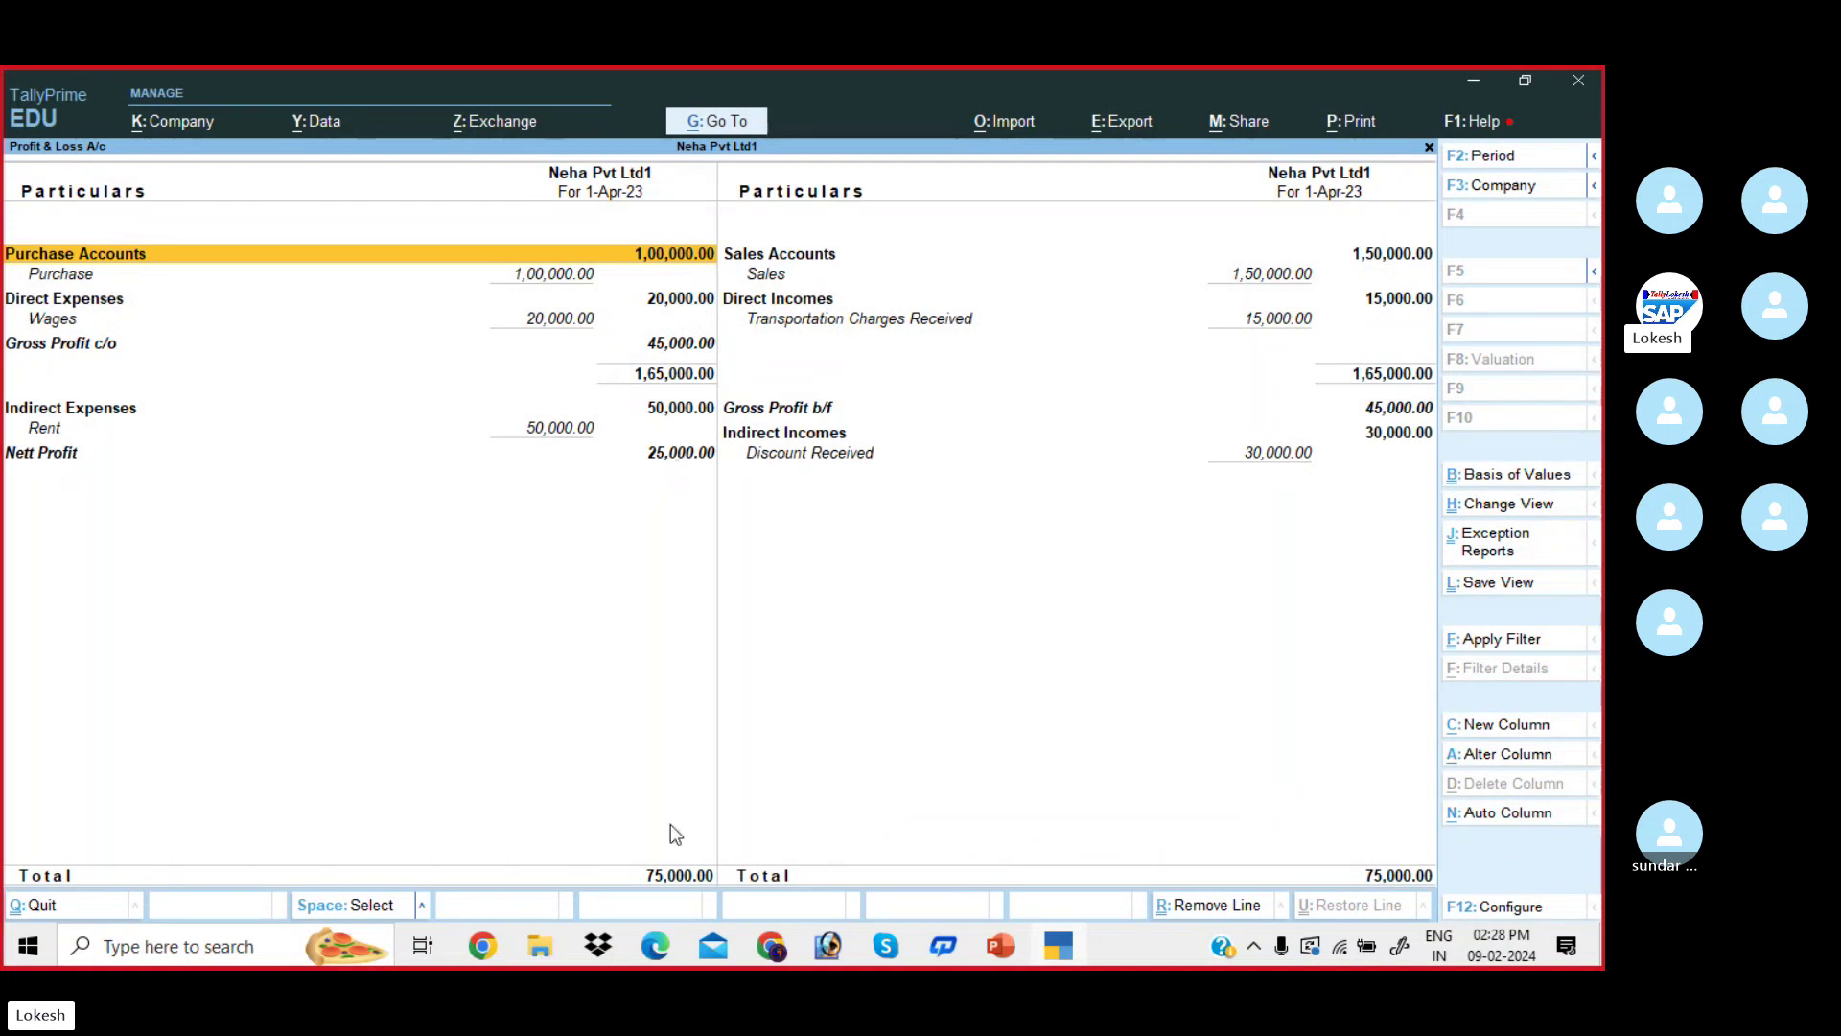
pyautogui.click(656, 947)
pyautogui.scroll(-3, 1212, 780)
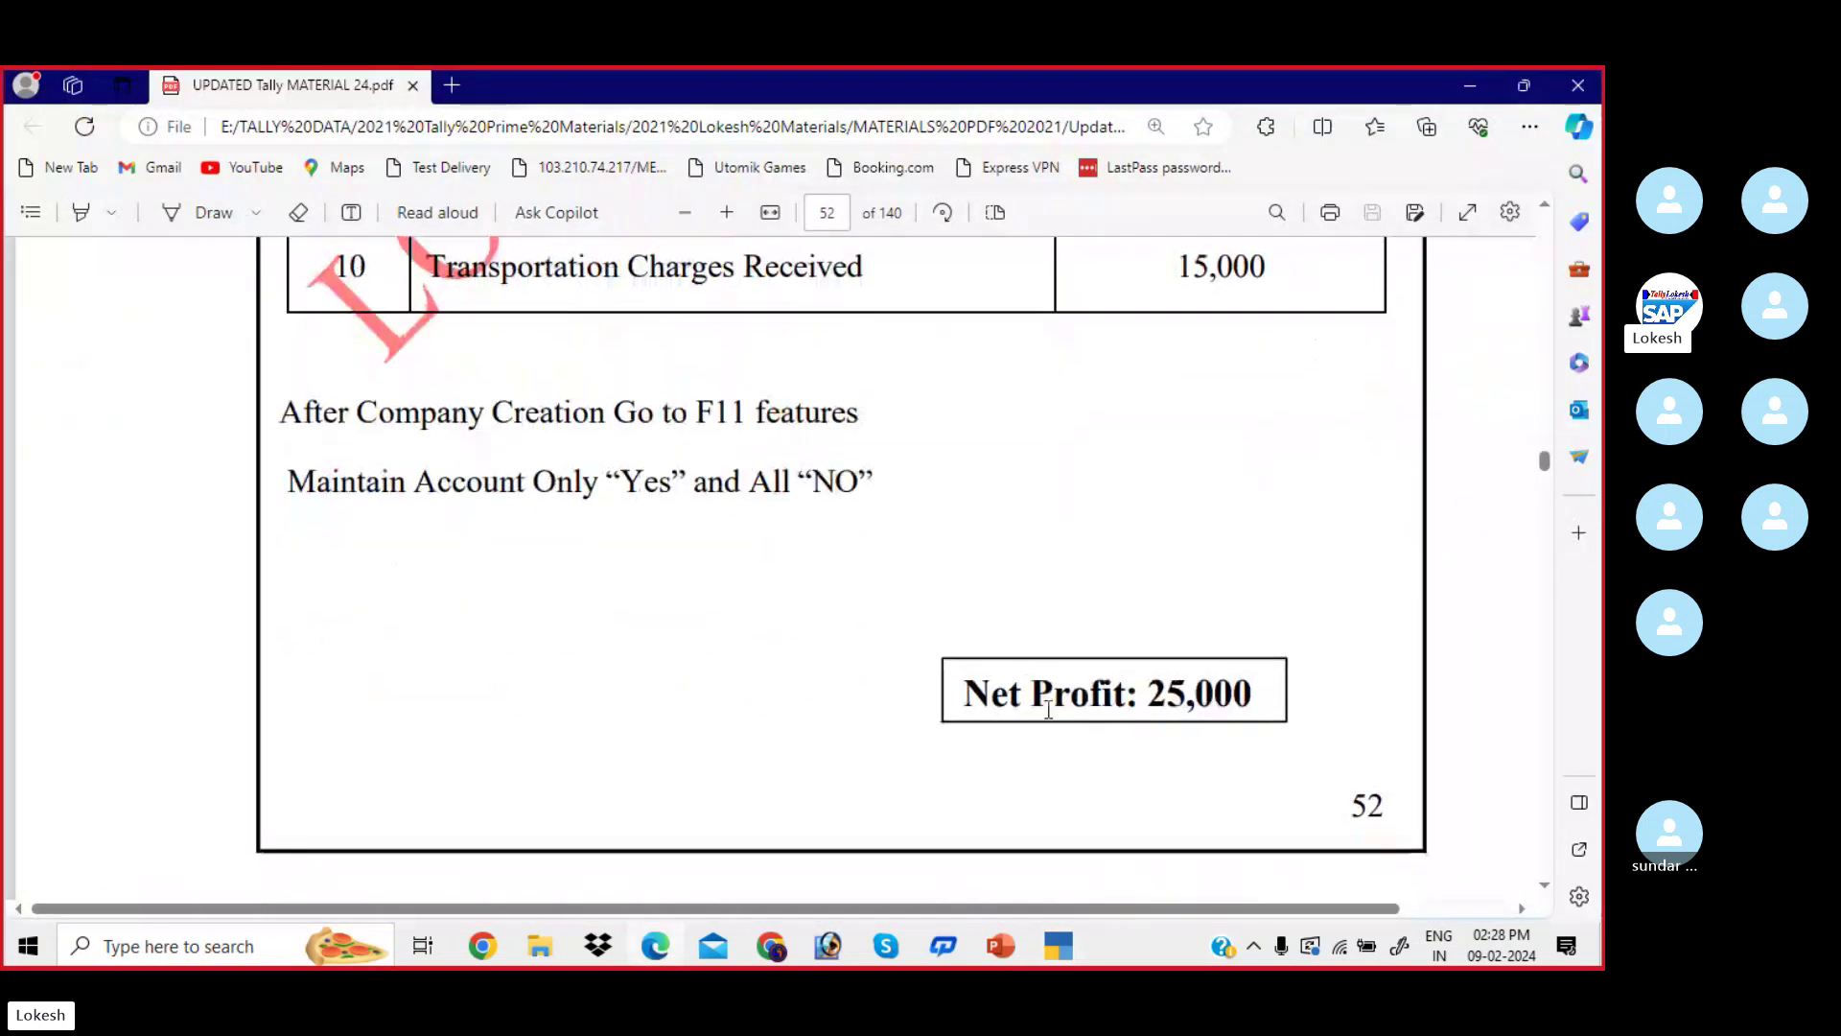
pyautogui.moveTo(967, 693); pyautogui.dragTo(1255, 694)
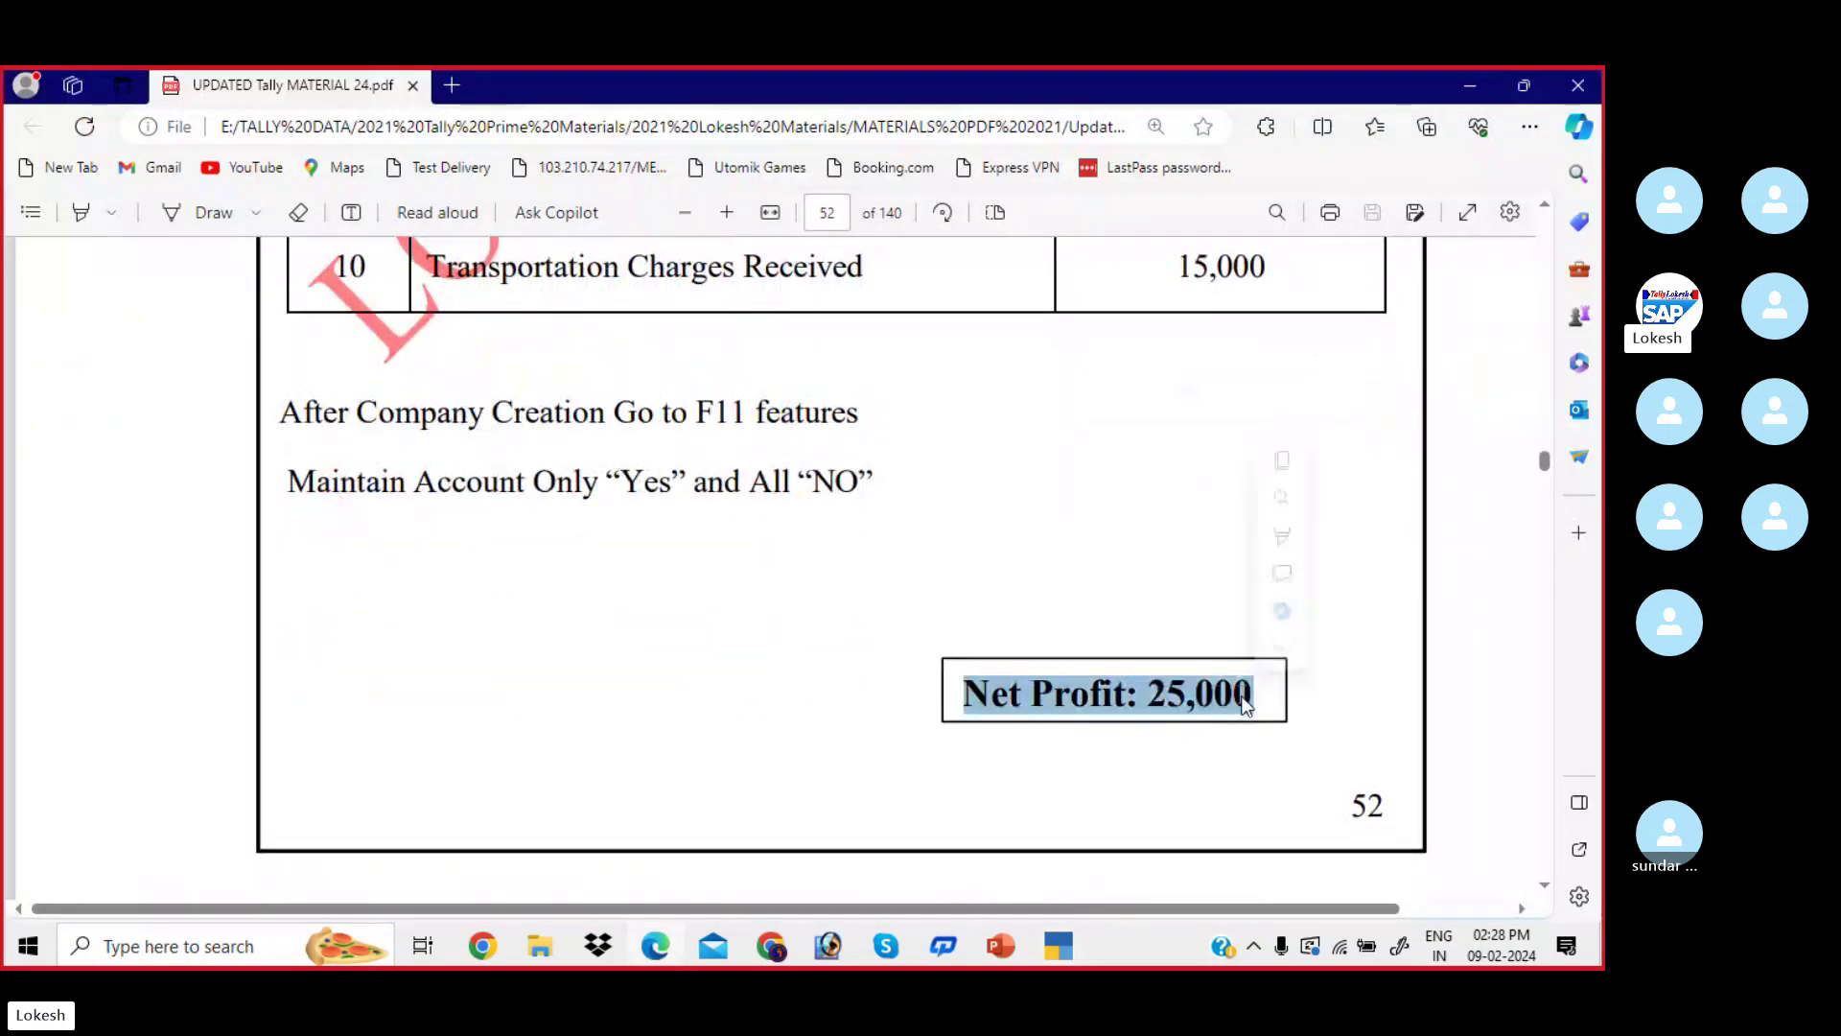
pyautogui.click(1061, 951)
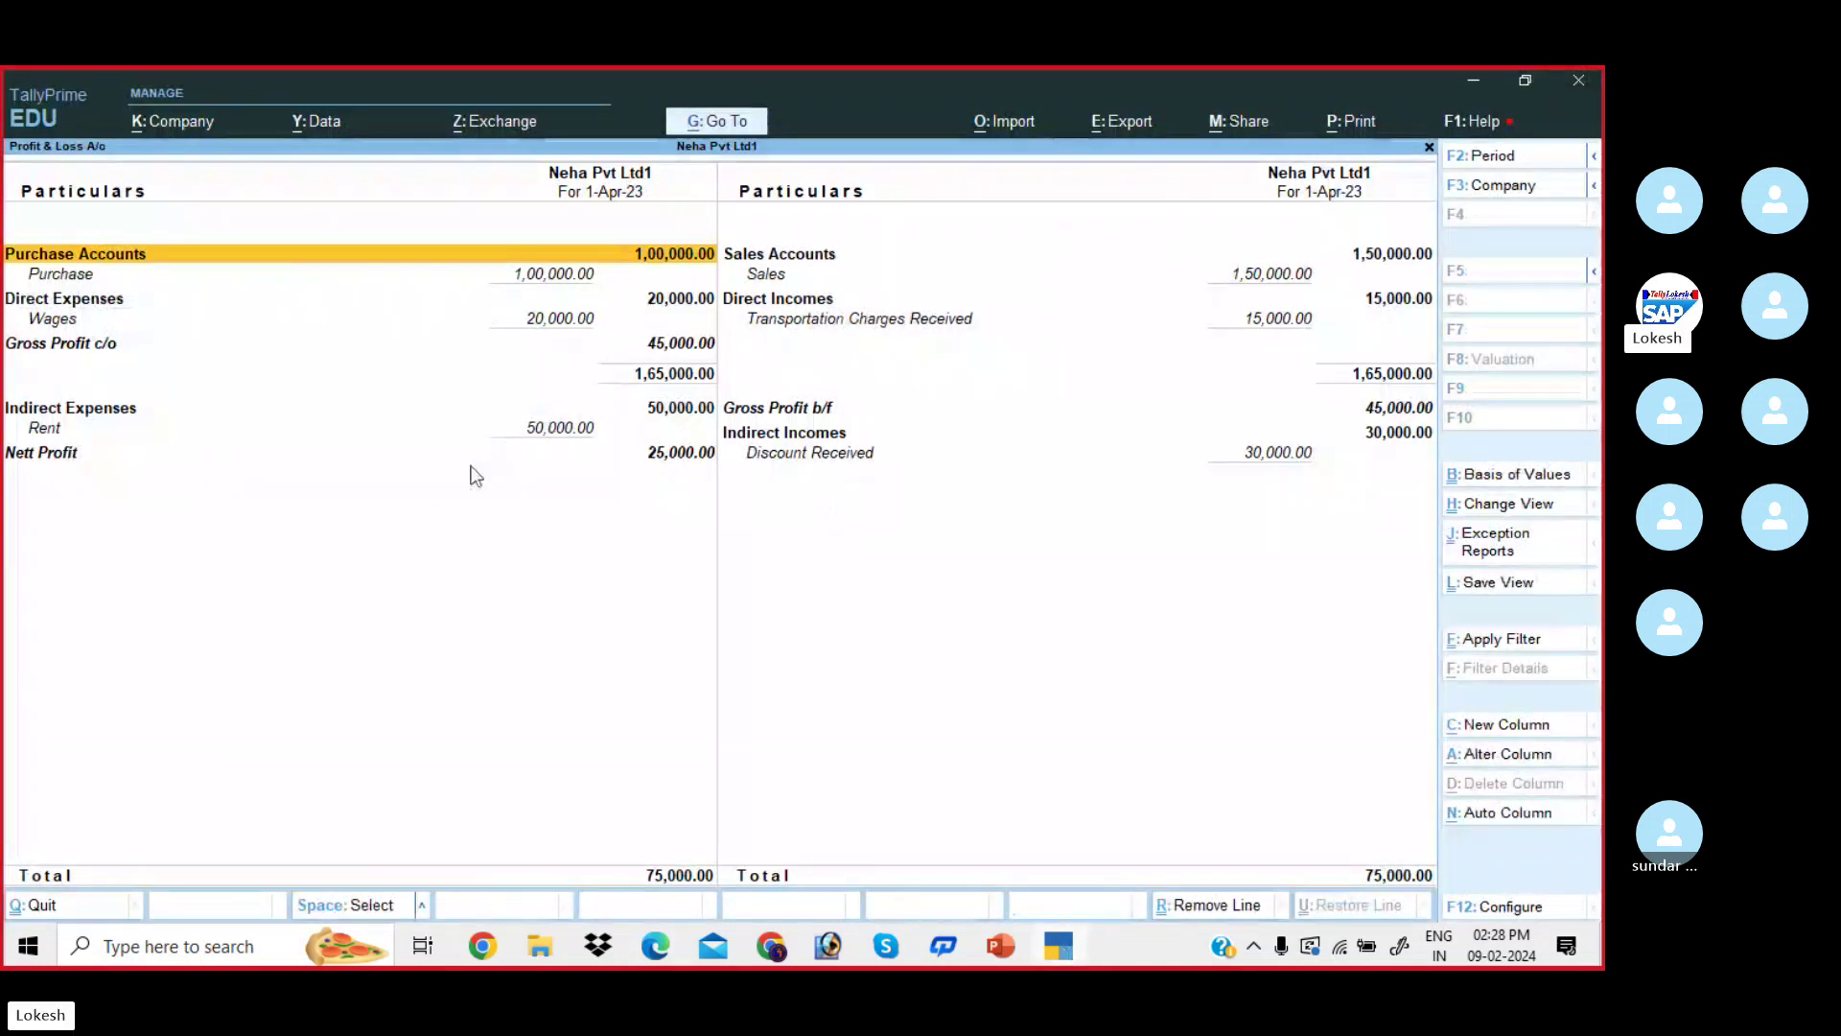
pyautogui.press('Escape')
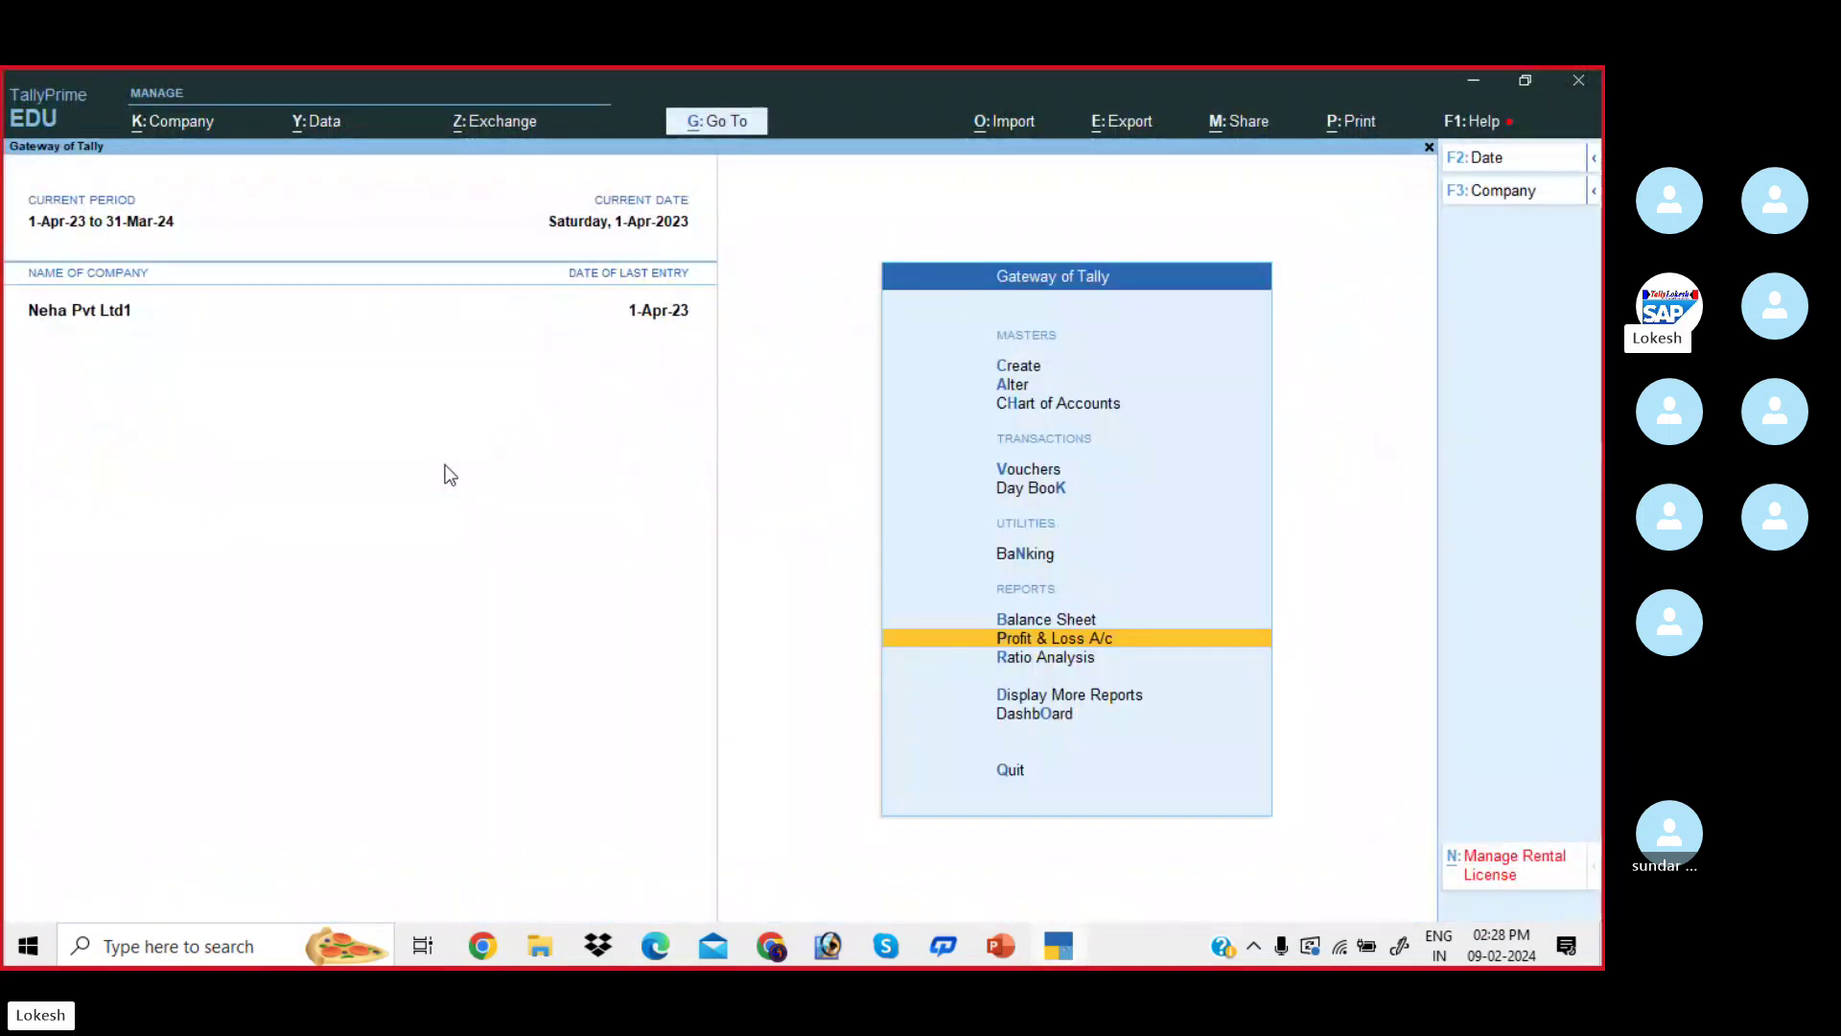
# - Check the Dashboard, then open the Day Book listing the ten 1-Apr-23 vouchers
pyautogui.press('Down')
pyautogui.press('Down')
pyautogui.press('Down')
pyautogui.press('Return')
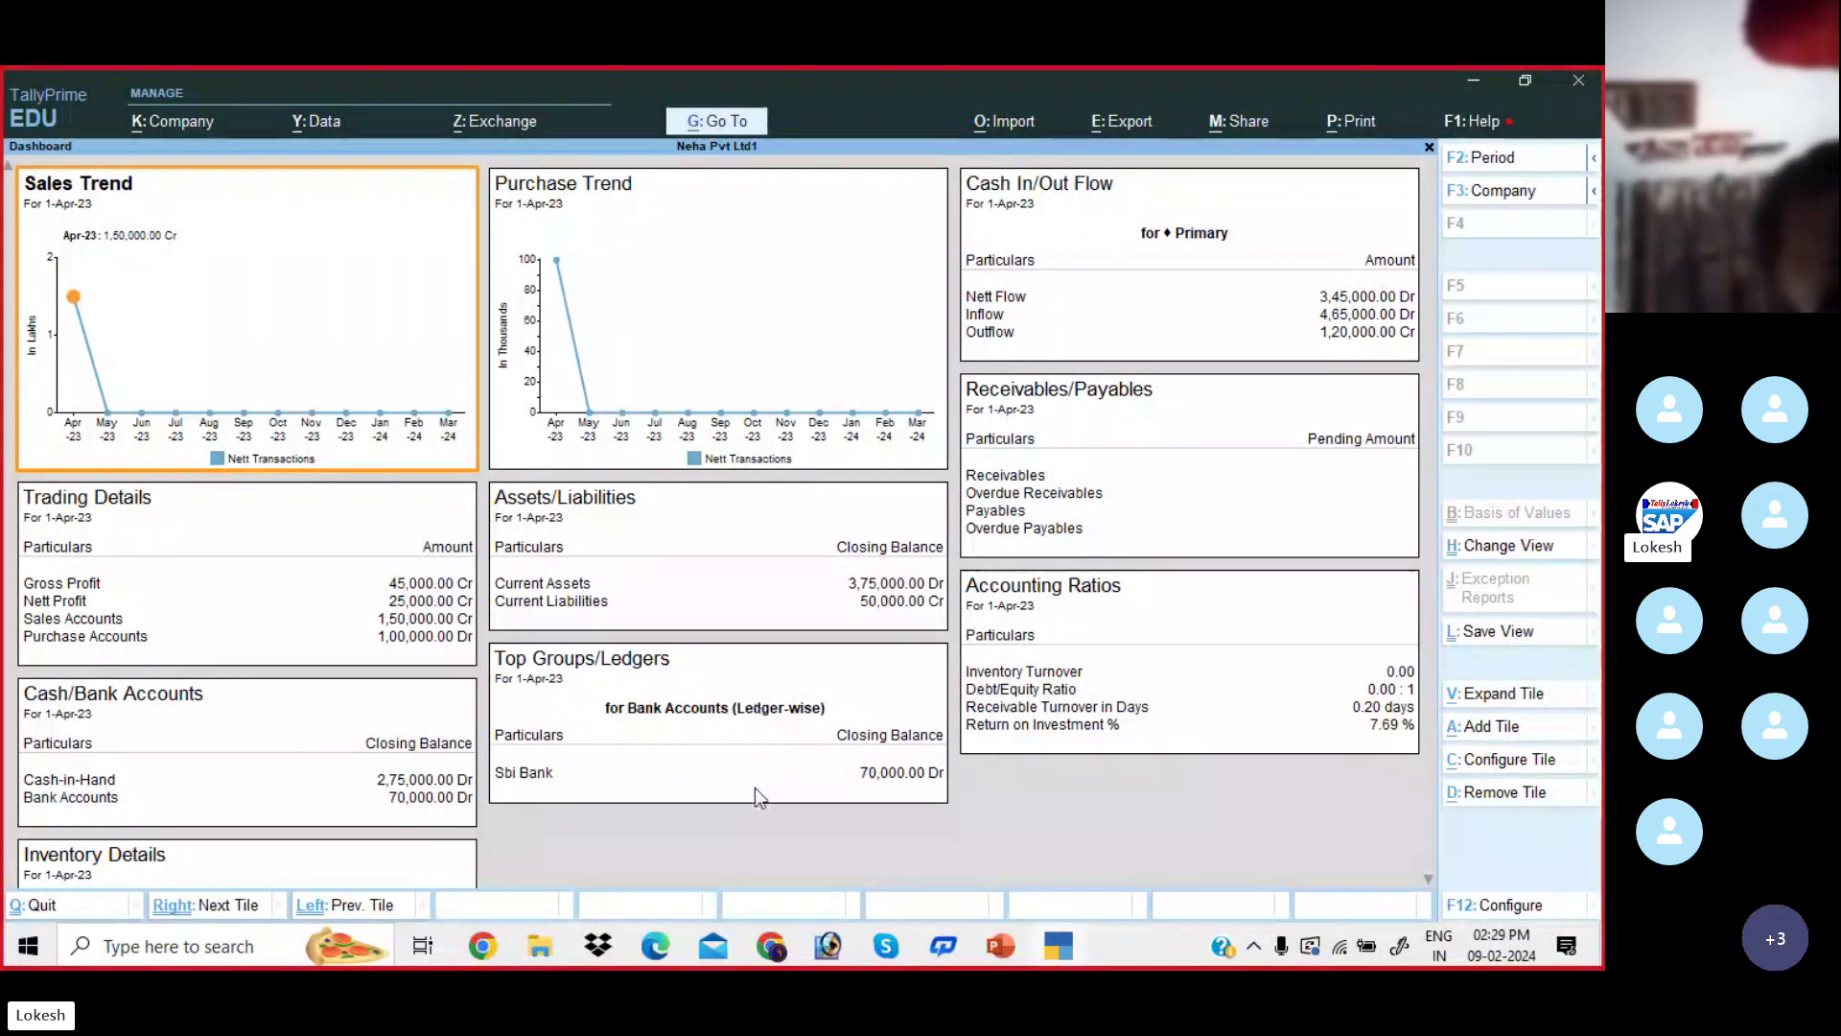
pyautogui.press('Escape')
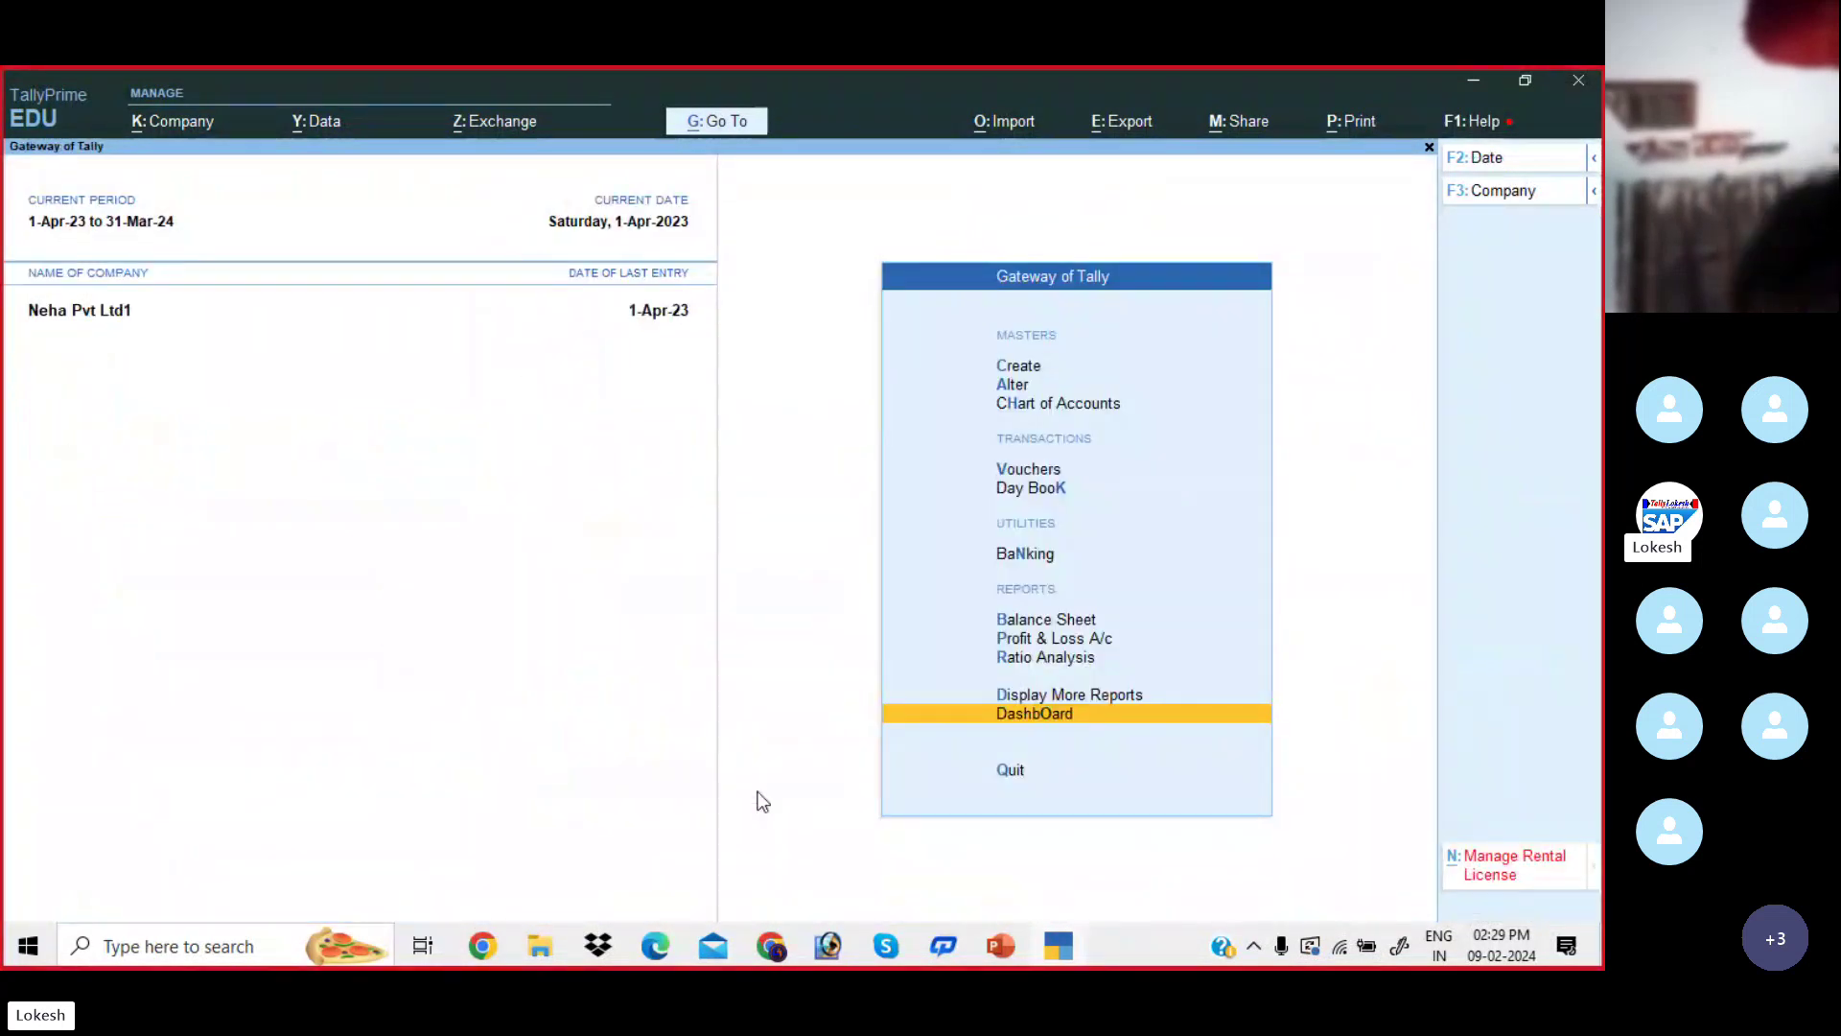
pyautogui.press('Up')
pyautogui.press('Up')
pyautogui.press('Up')
pyautogui.press('Up')
pyautogui.press('Up')
pyautogui.press('Up')
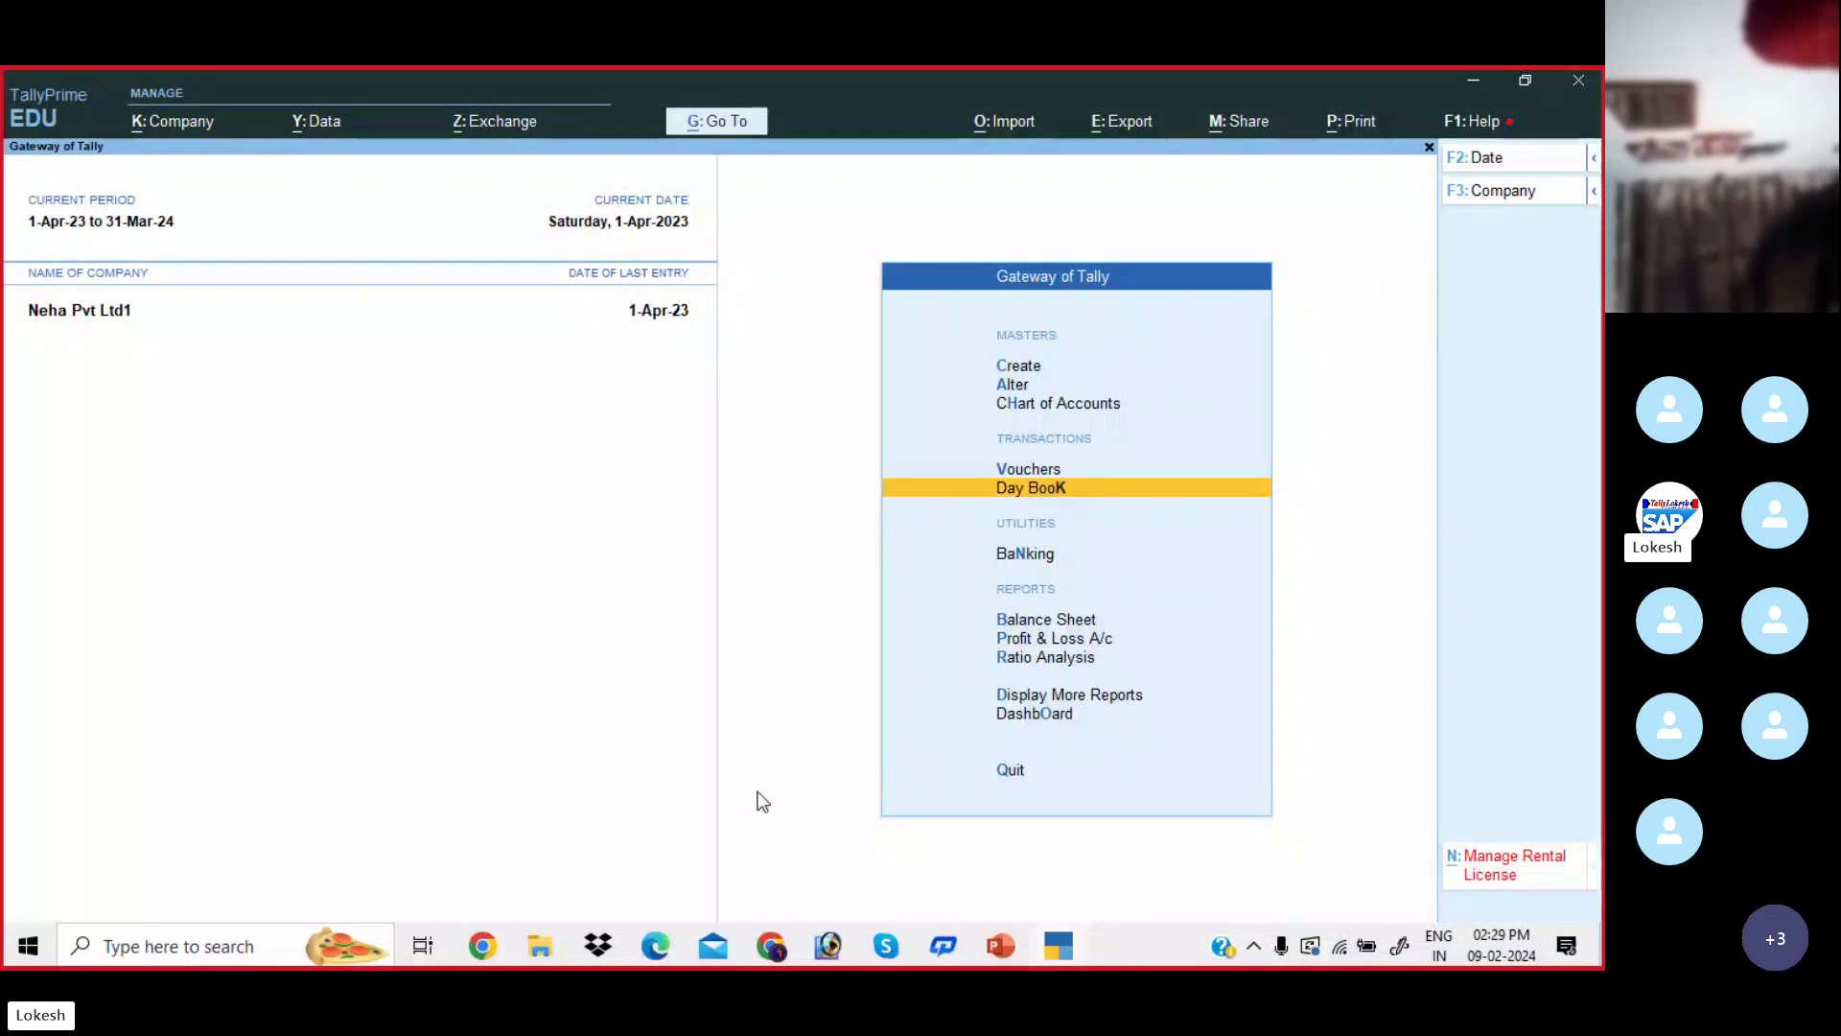
pyautogui.press('Return')
# - From the Day Book, change the Wages payment amount from 20,000 to 25,000
pyautogui.press('Down')
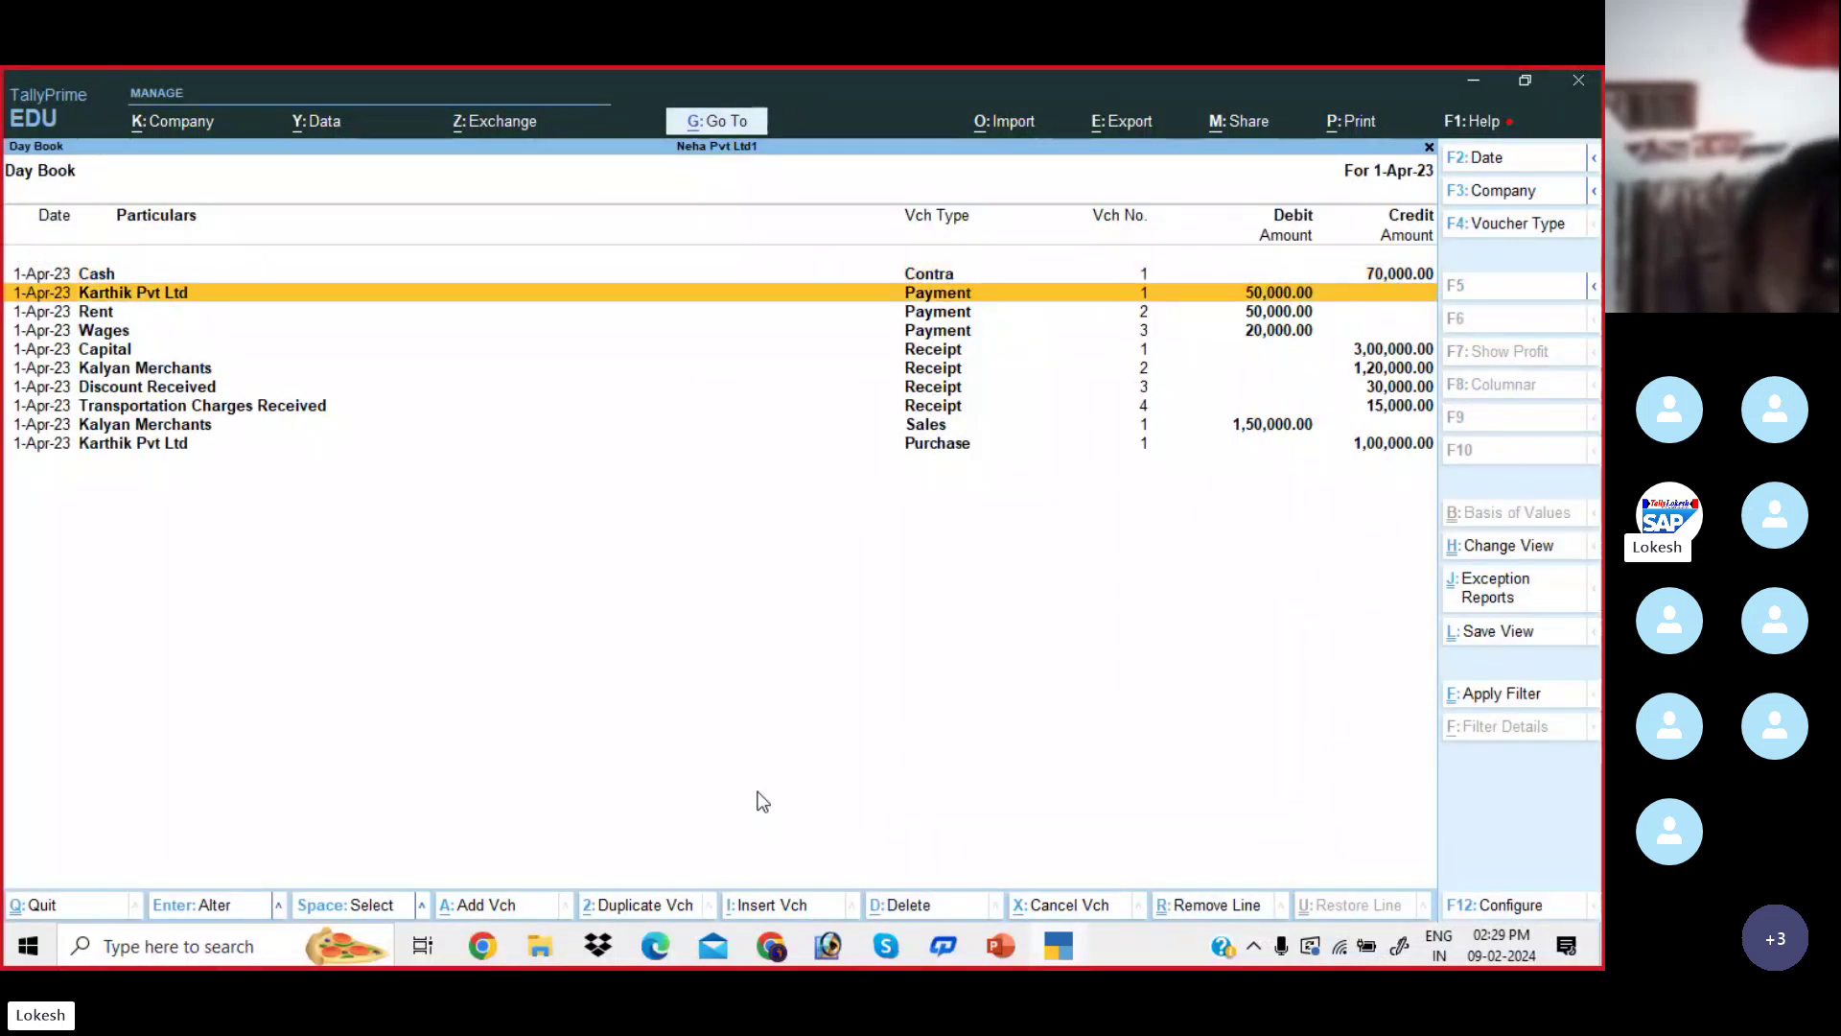
pyautogui.press('Down')
pyautogui.press('Down')
pyautogui.press('Return')
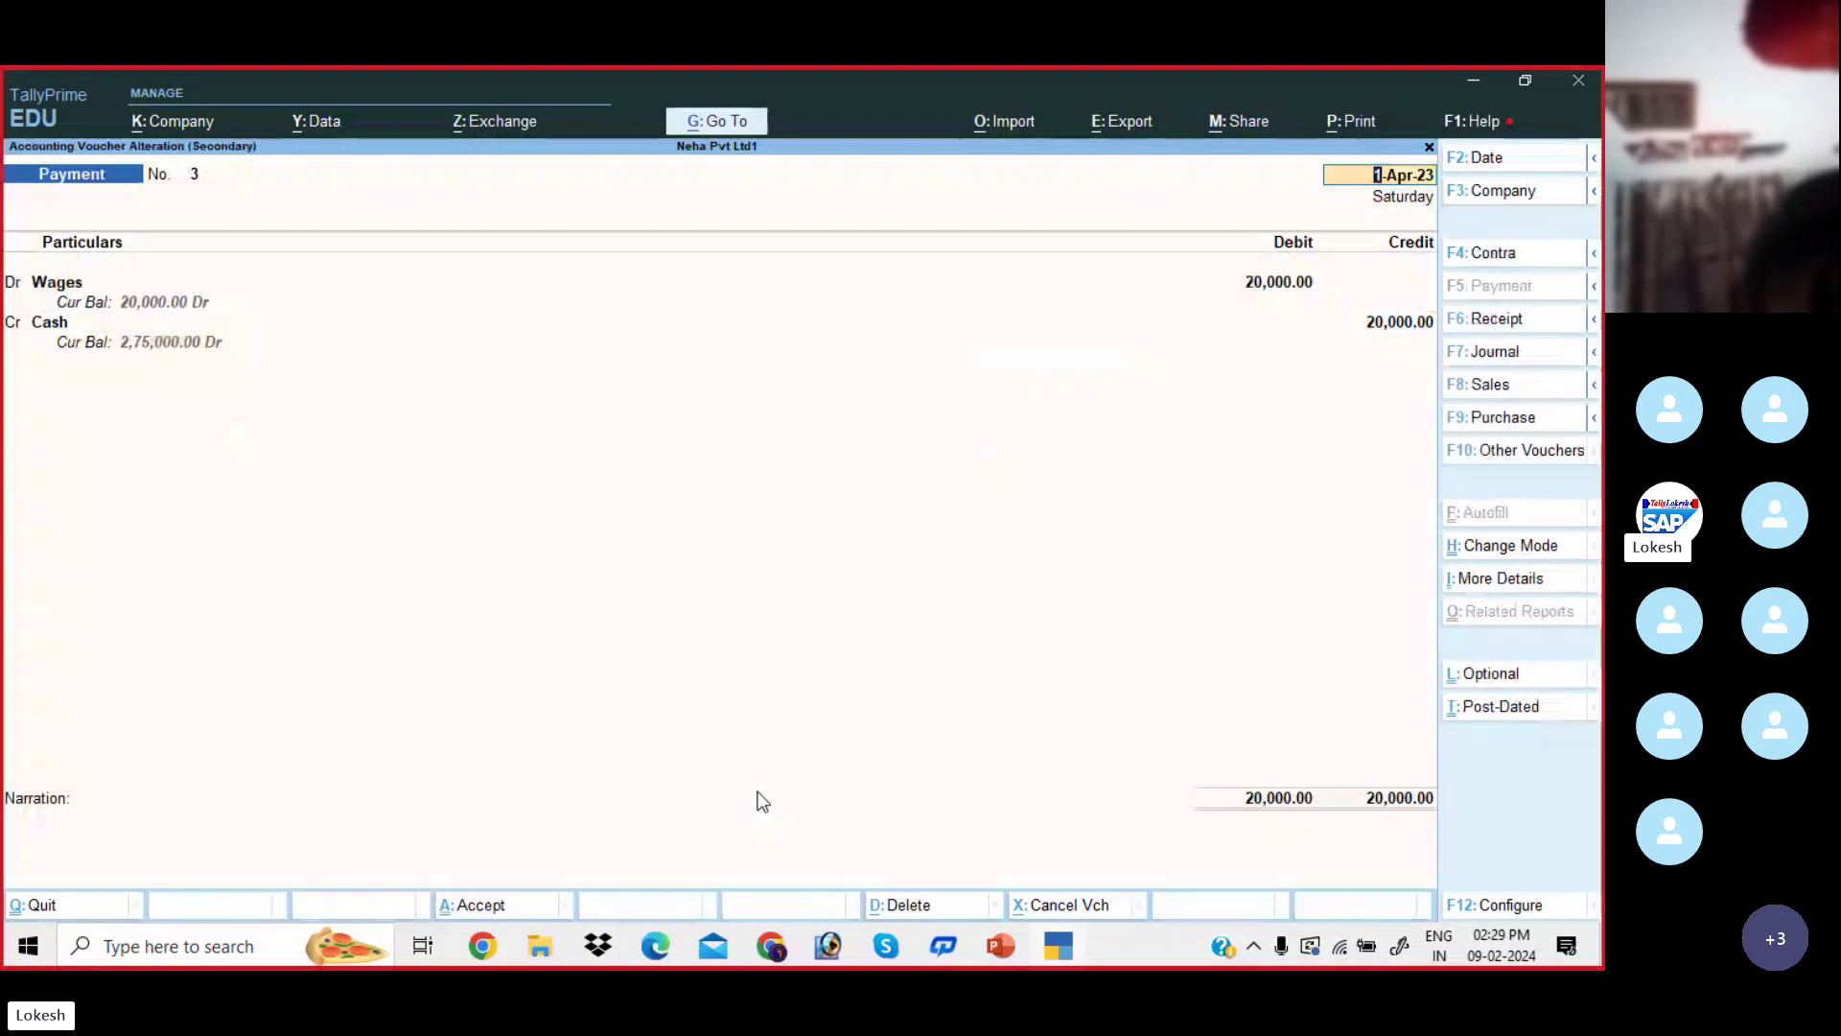
pyautogui.press('Return')
pyautogui.press('Return')
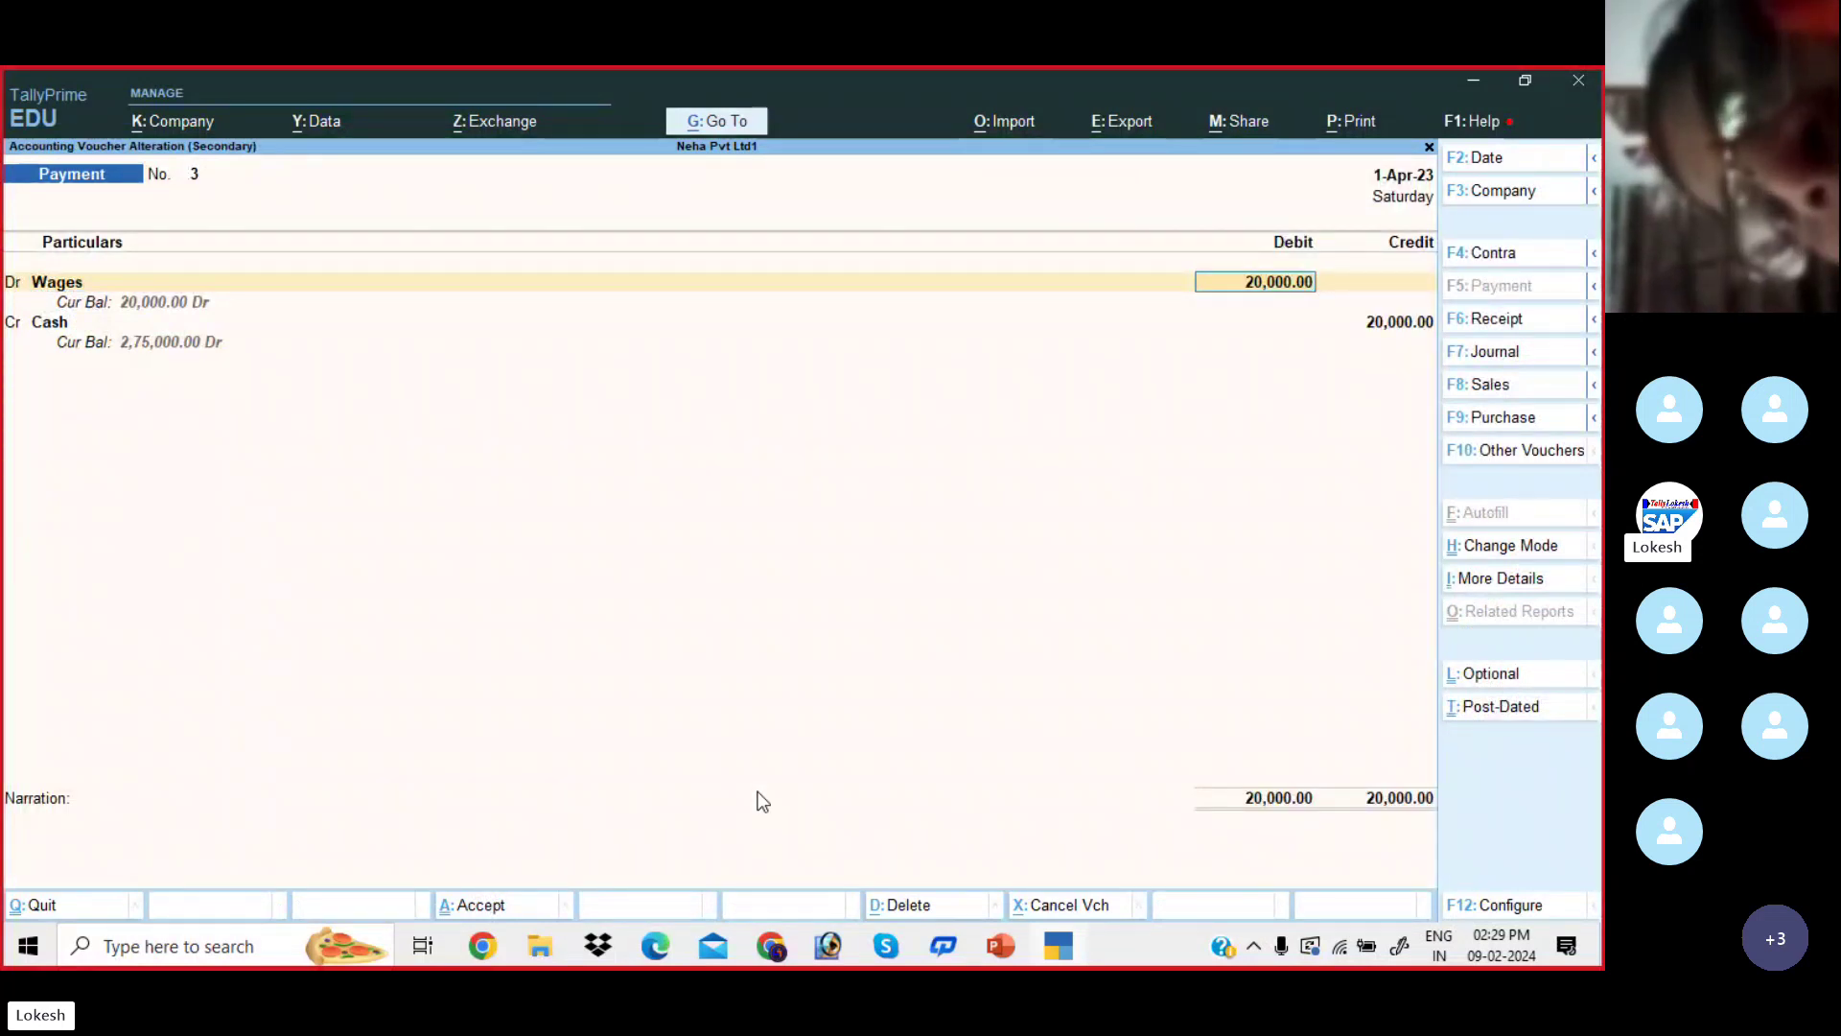
pyautogui.write('25,0')
pyautogui.write('00')
pyautogui.press('Return')
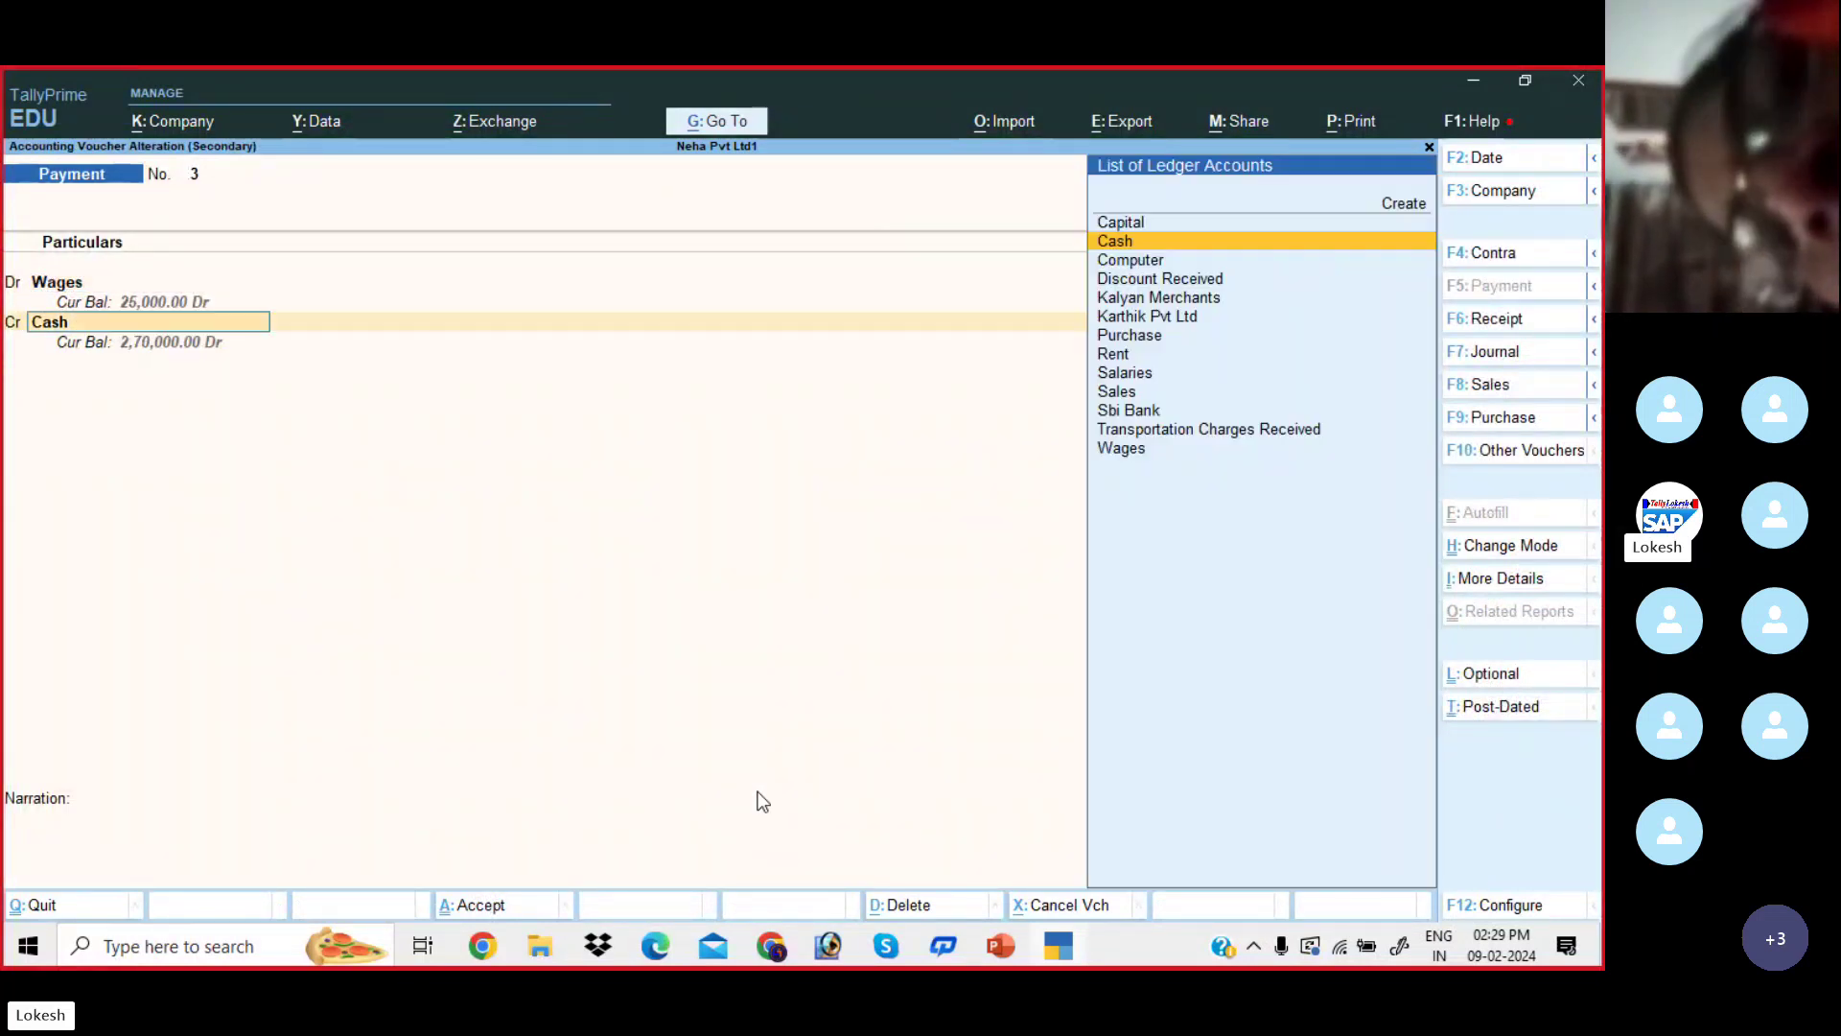
pyautogui.press('Return')
pyautogui.press('Return')
pyautogui.press('Return')
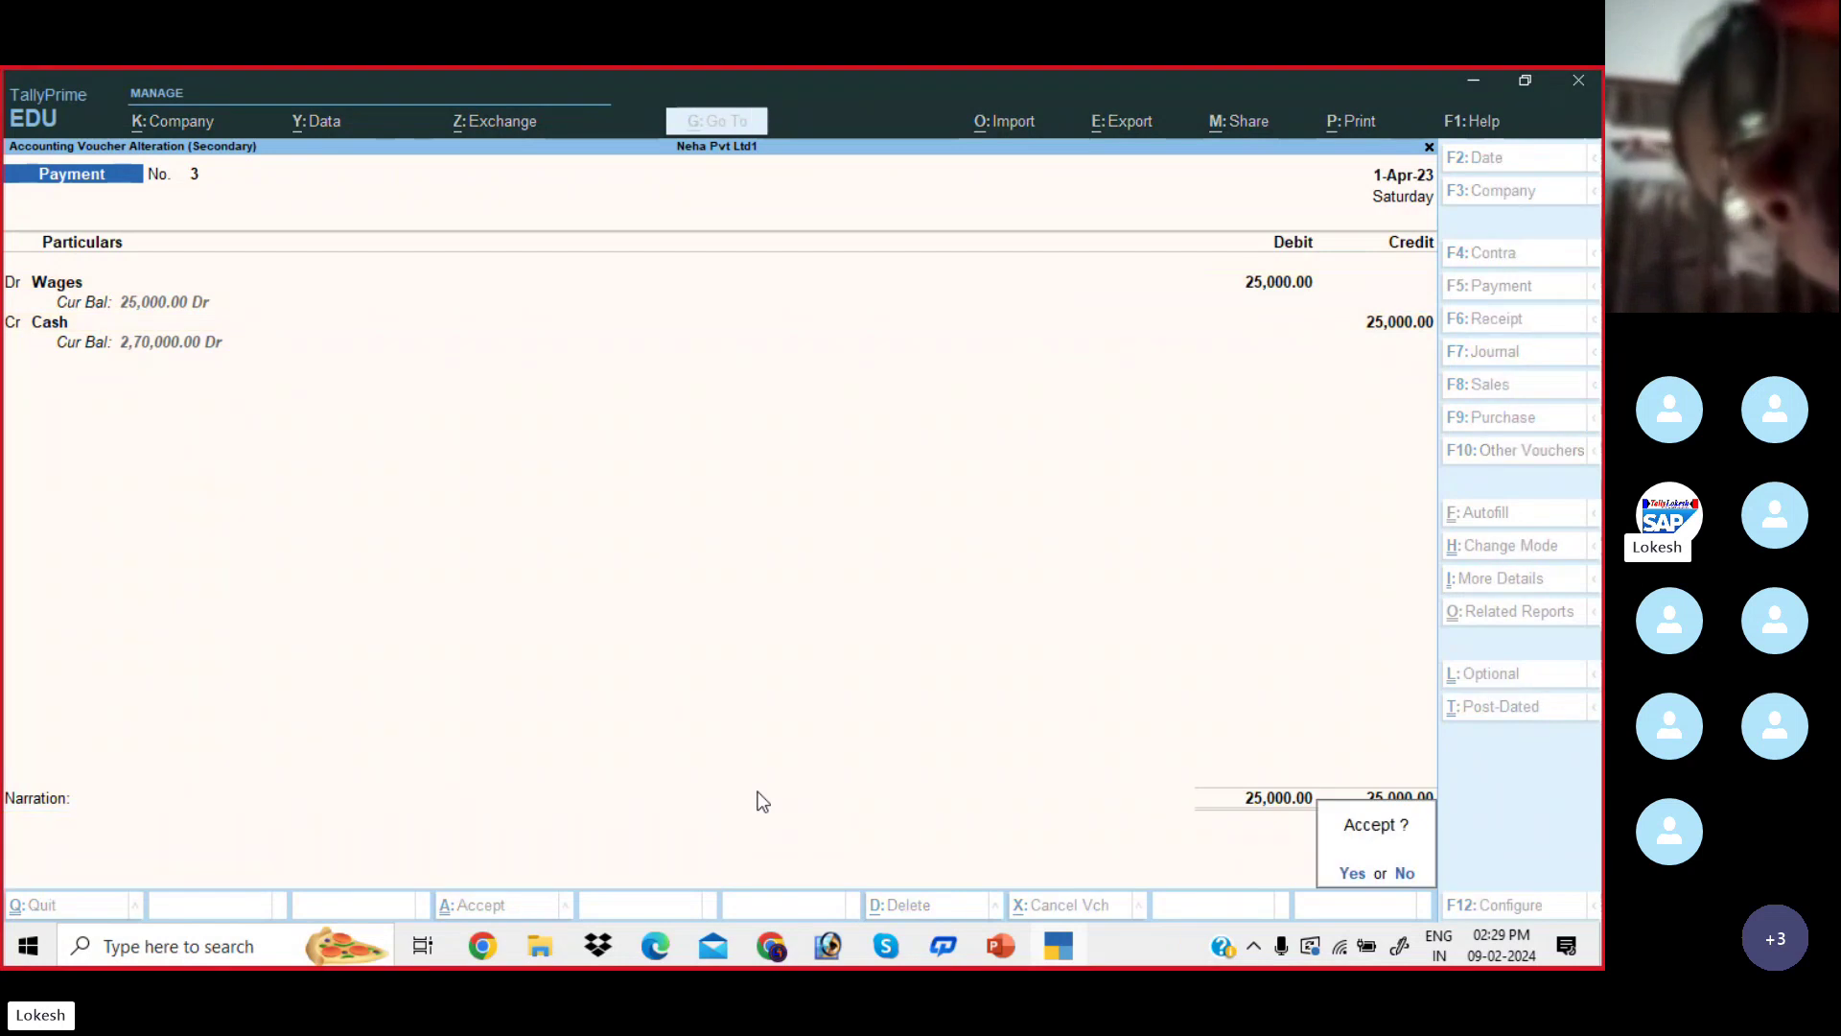
pyautogui.press('Return')
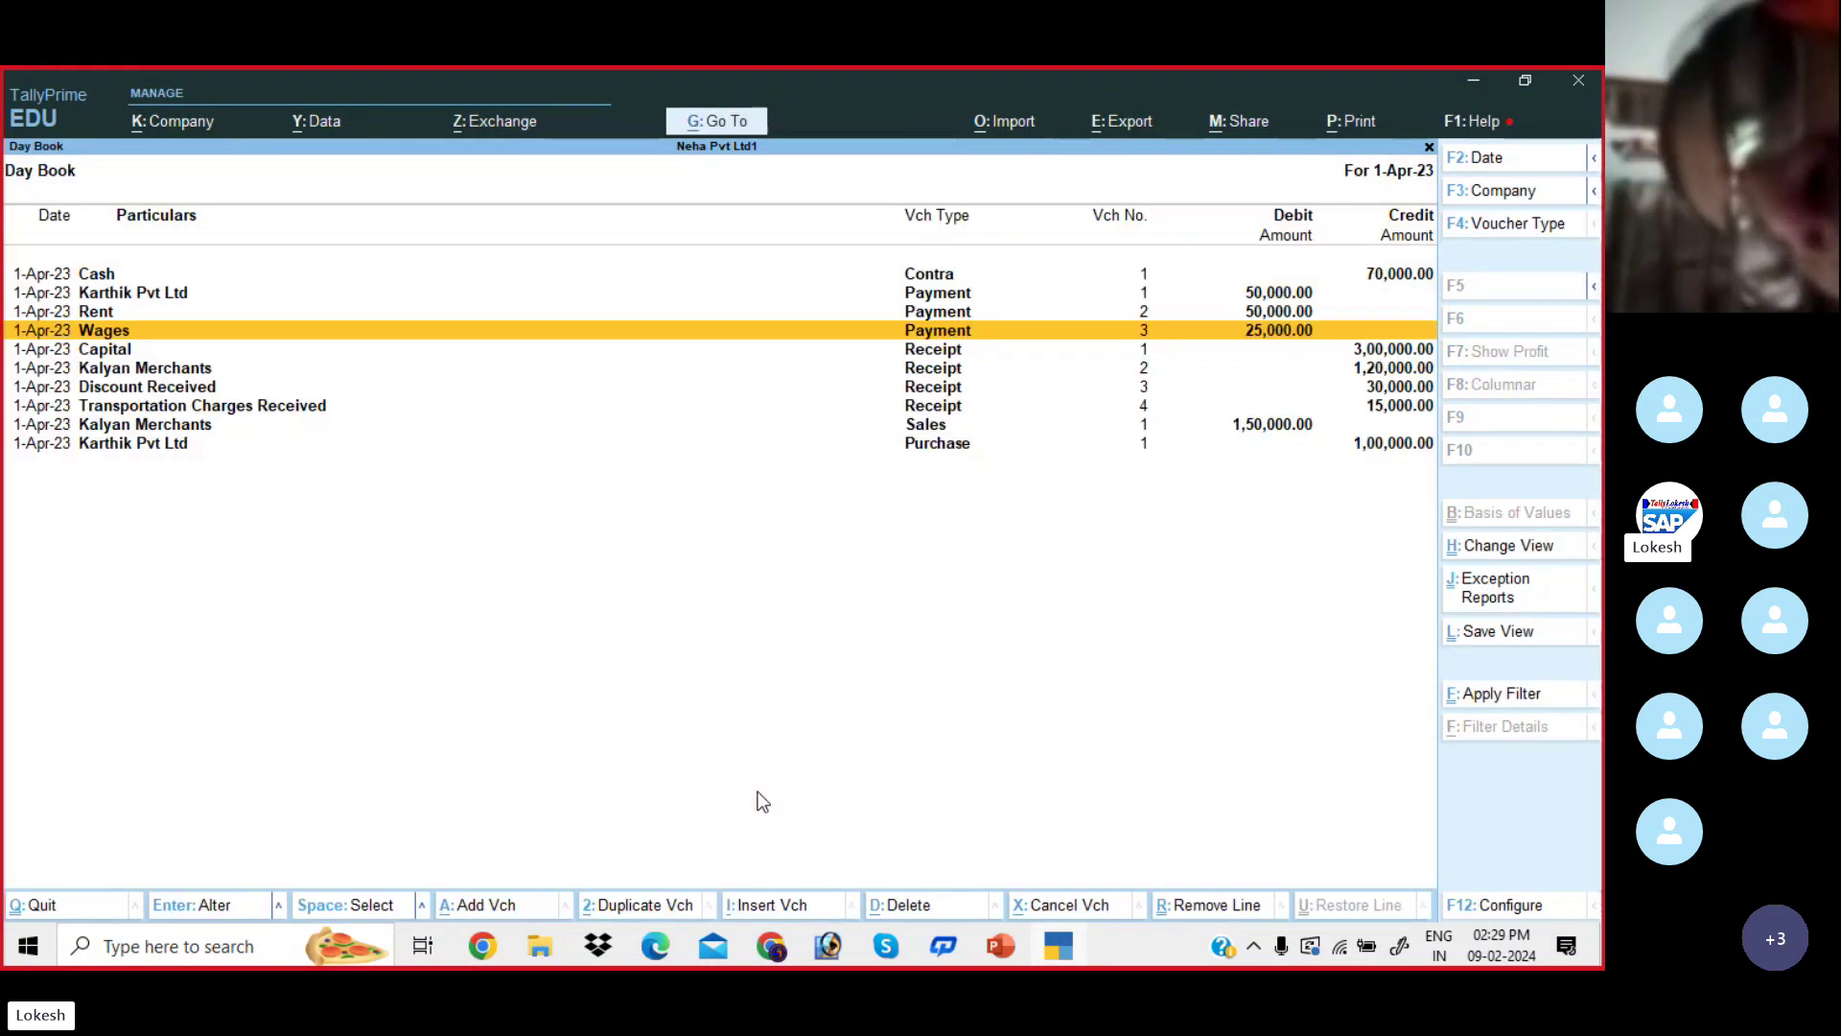
pyautogui.press('Escape')
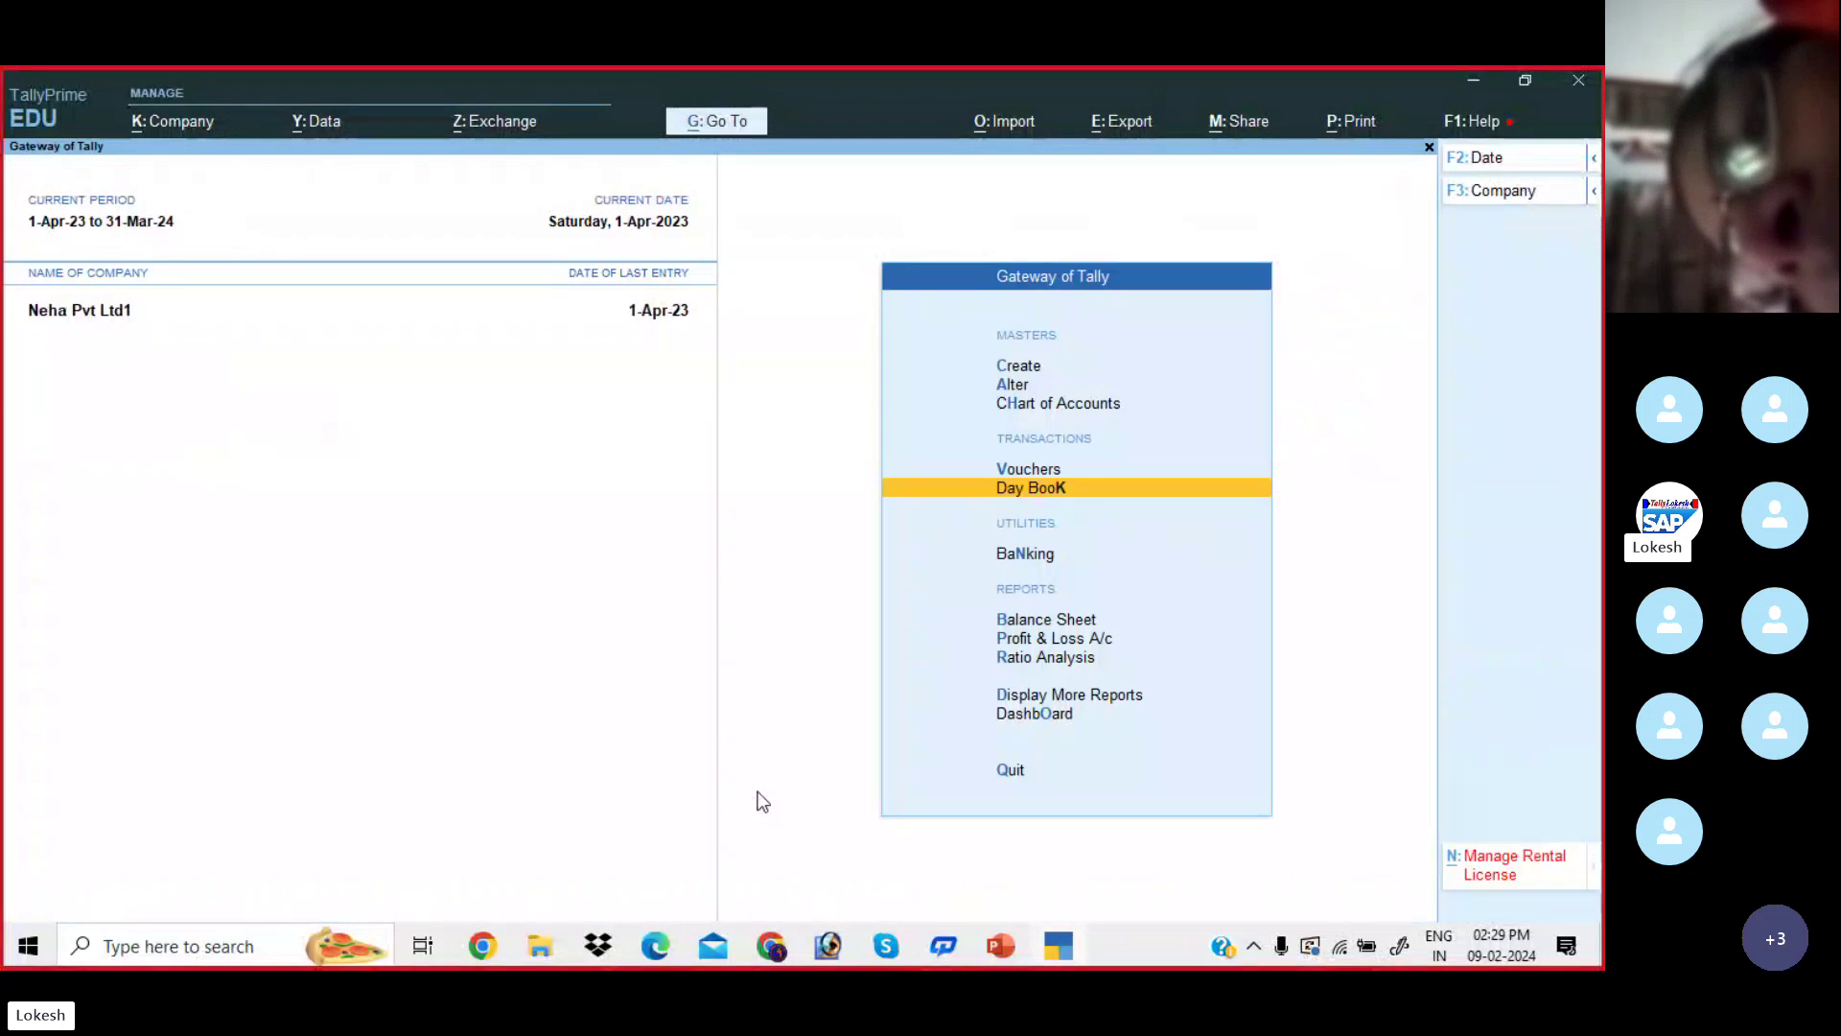
pyautogui.press('Down')
pyautogui.press('Down')
pyautogui.press('Return')
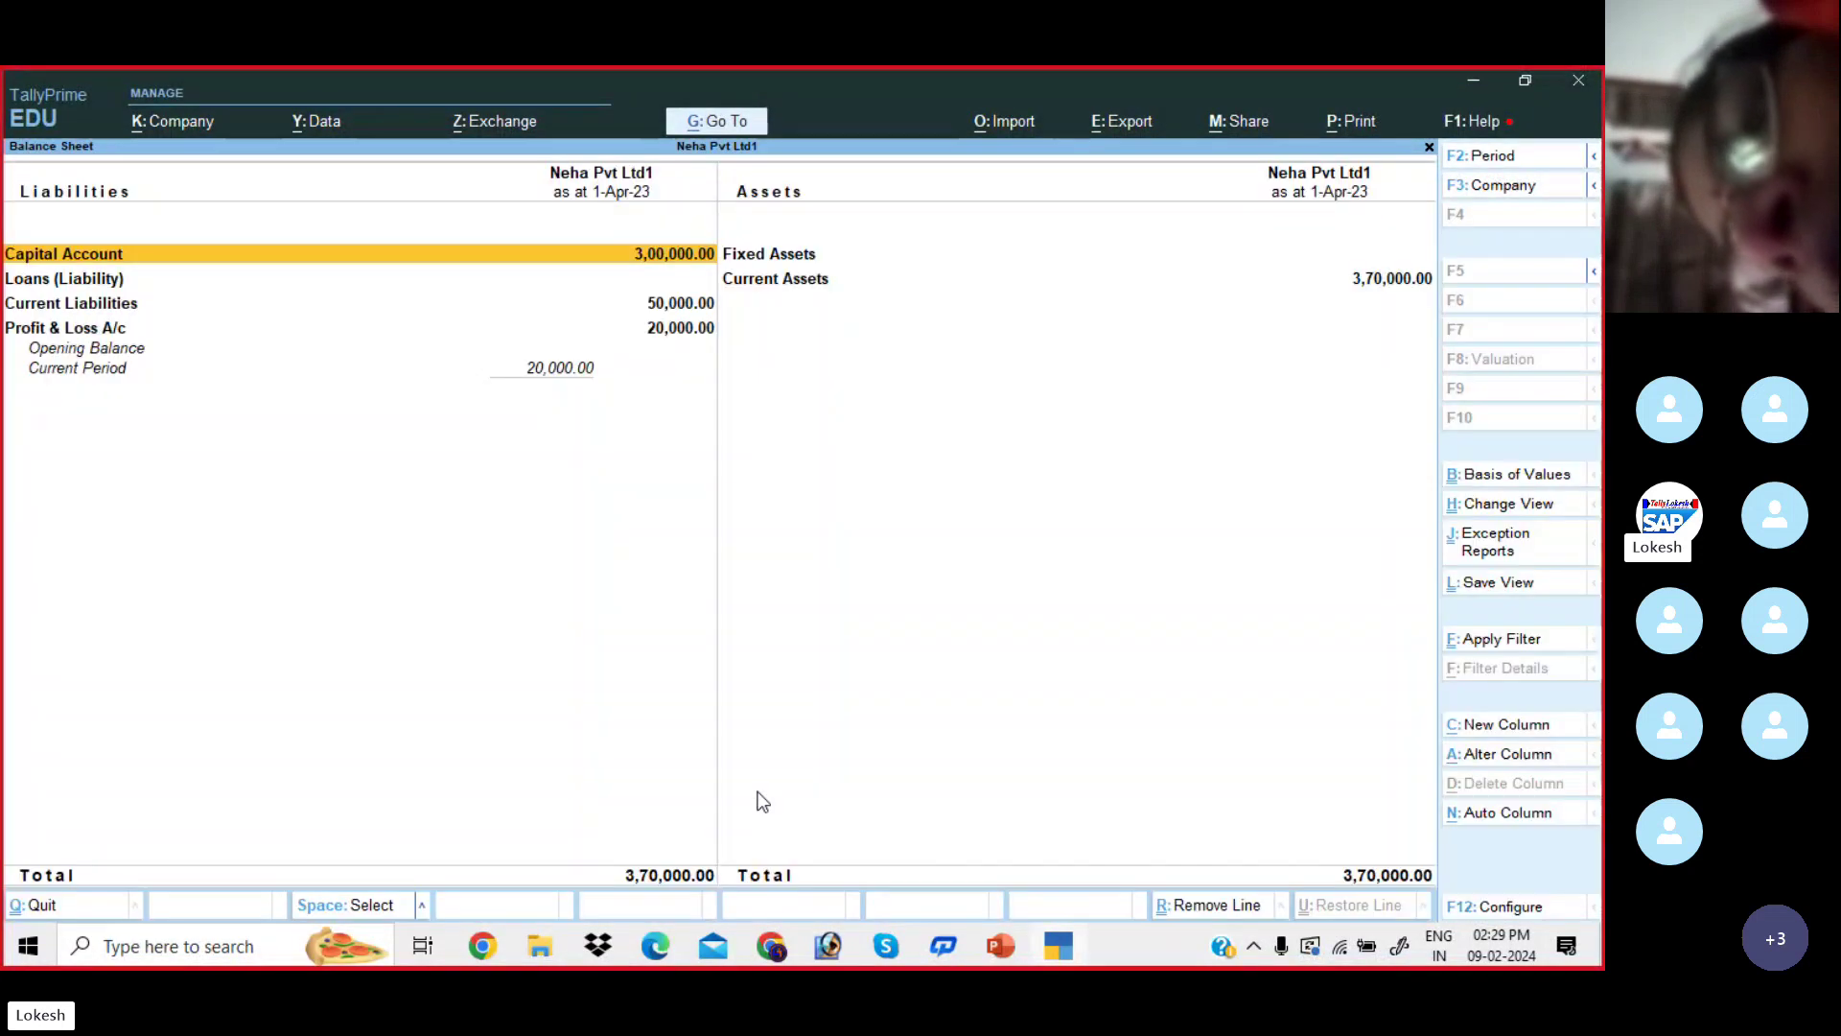
pyautogui.hotkey('alt', 'F5')
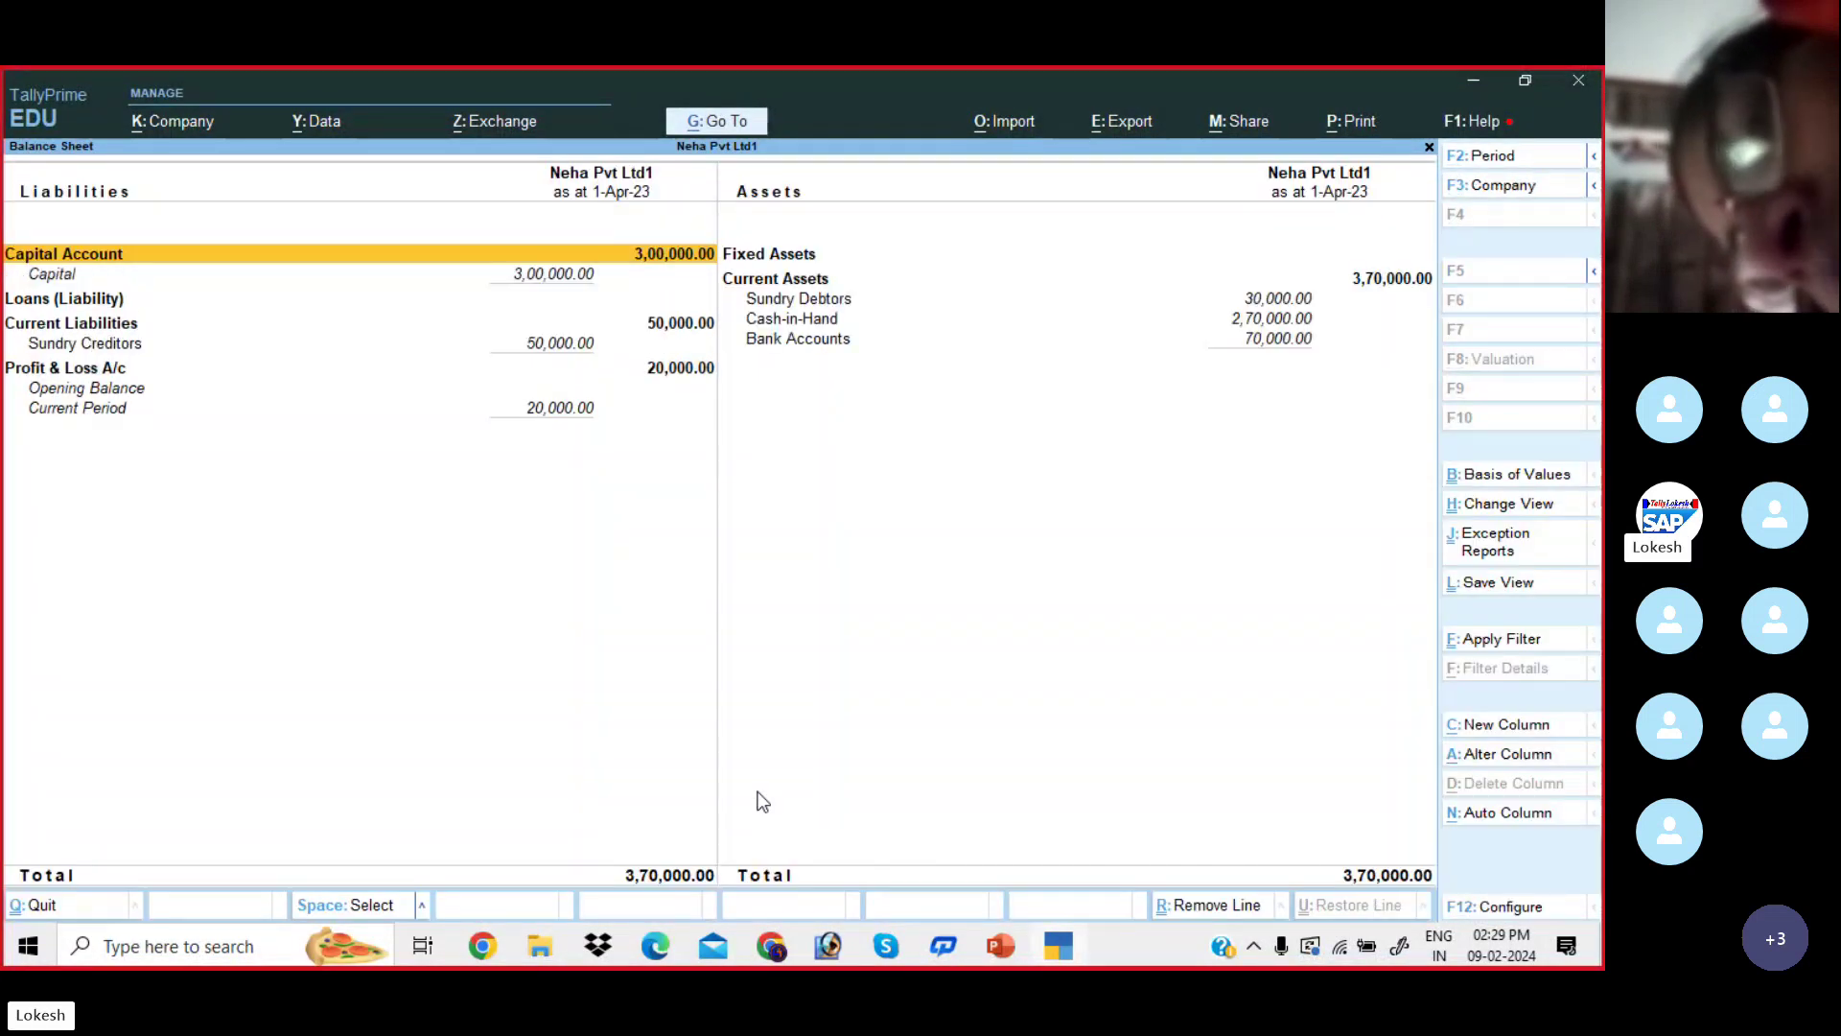
pyautogui.press('Right')
pyautogui.press('Down')
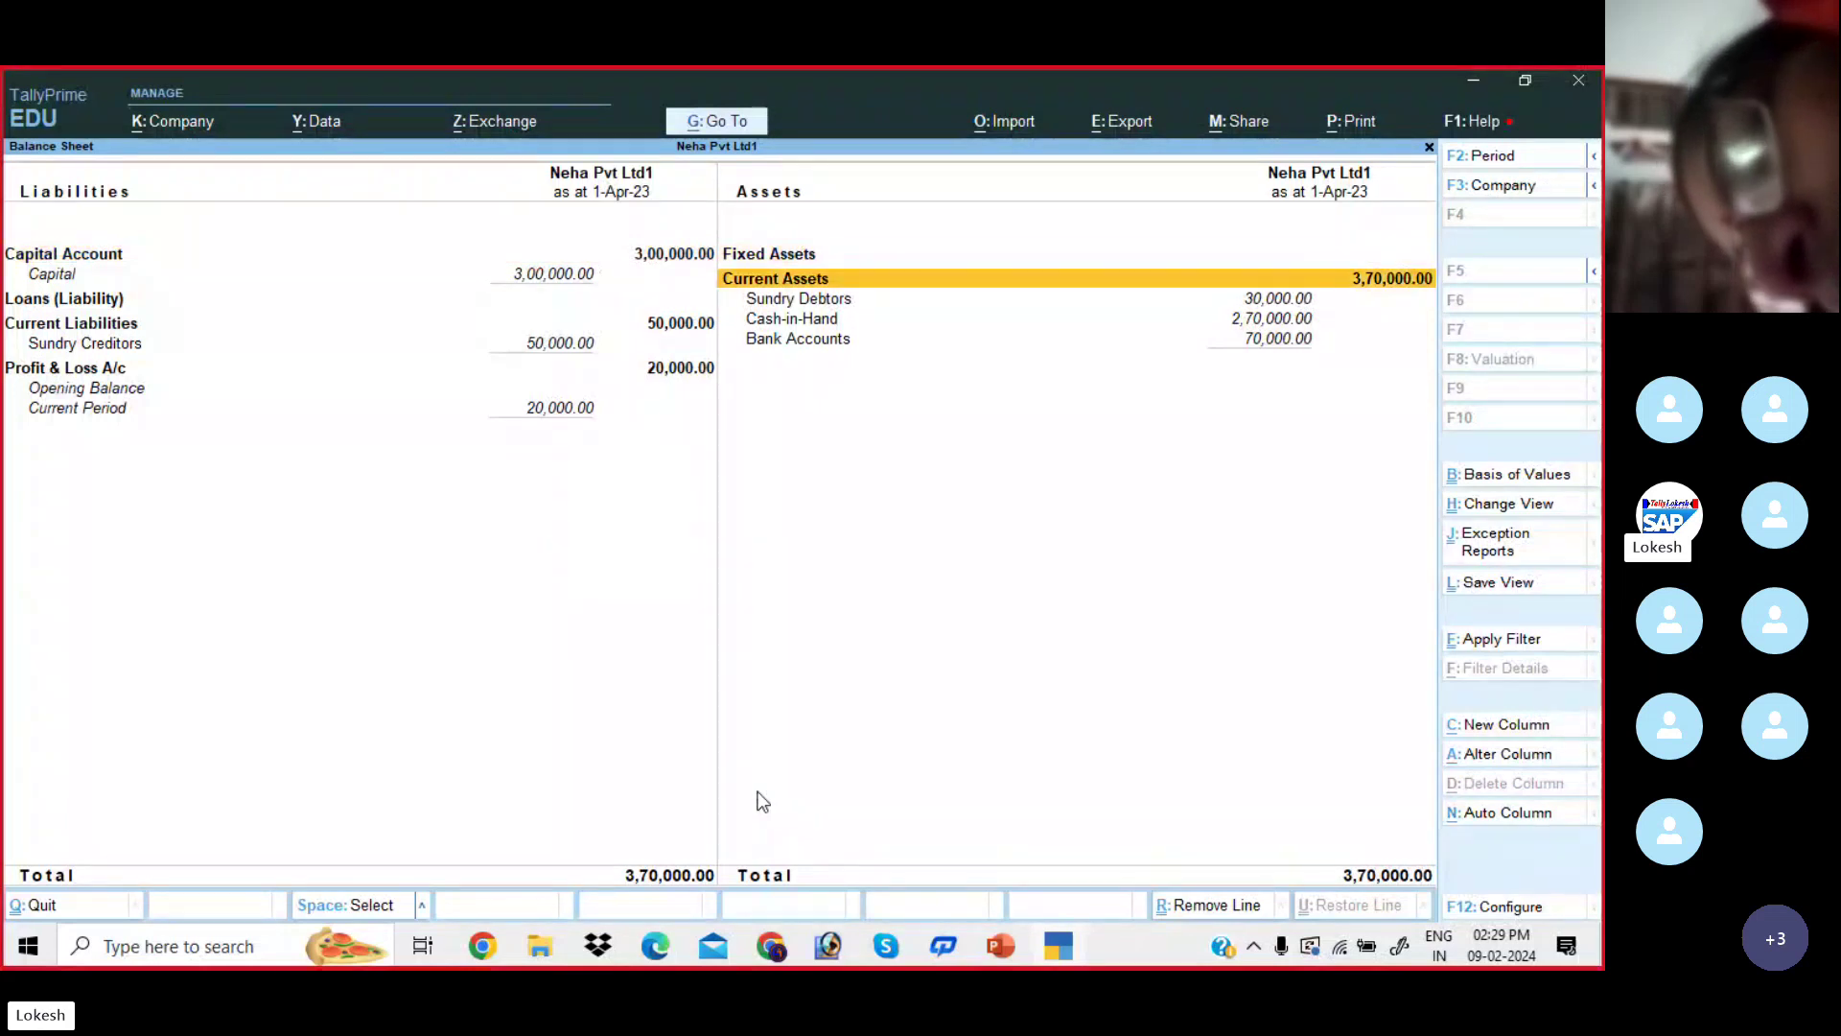
pyautogui.press('Left')
pyautogui.press('Down')
pyautogui.press('Down')
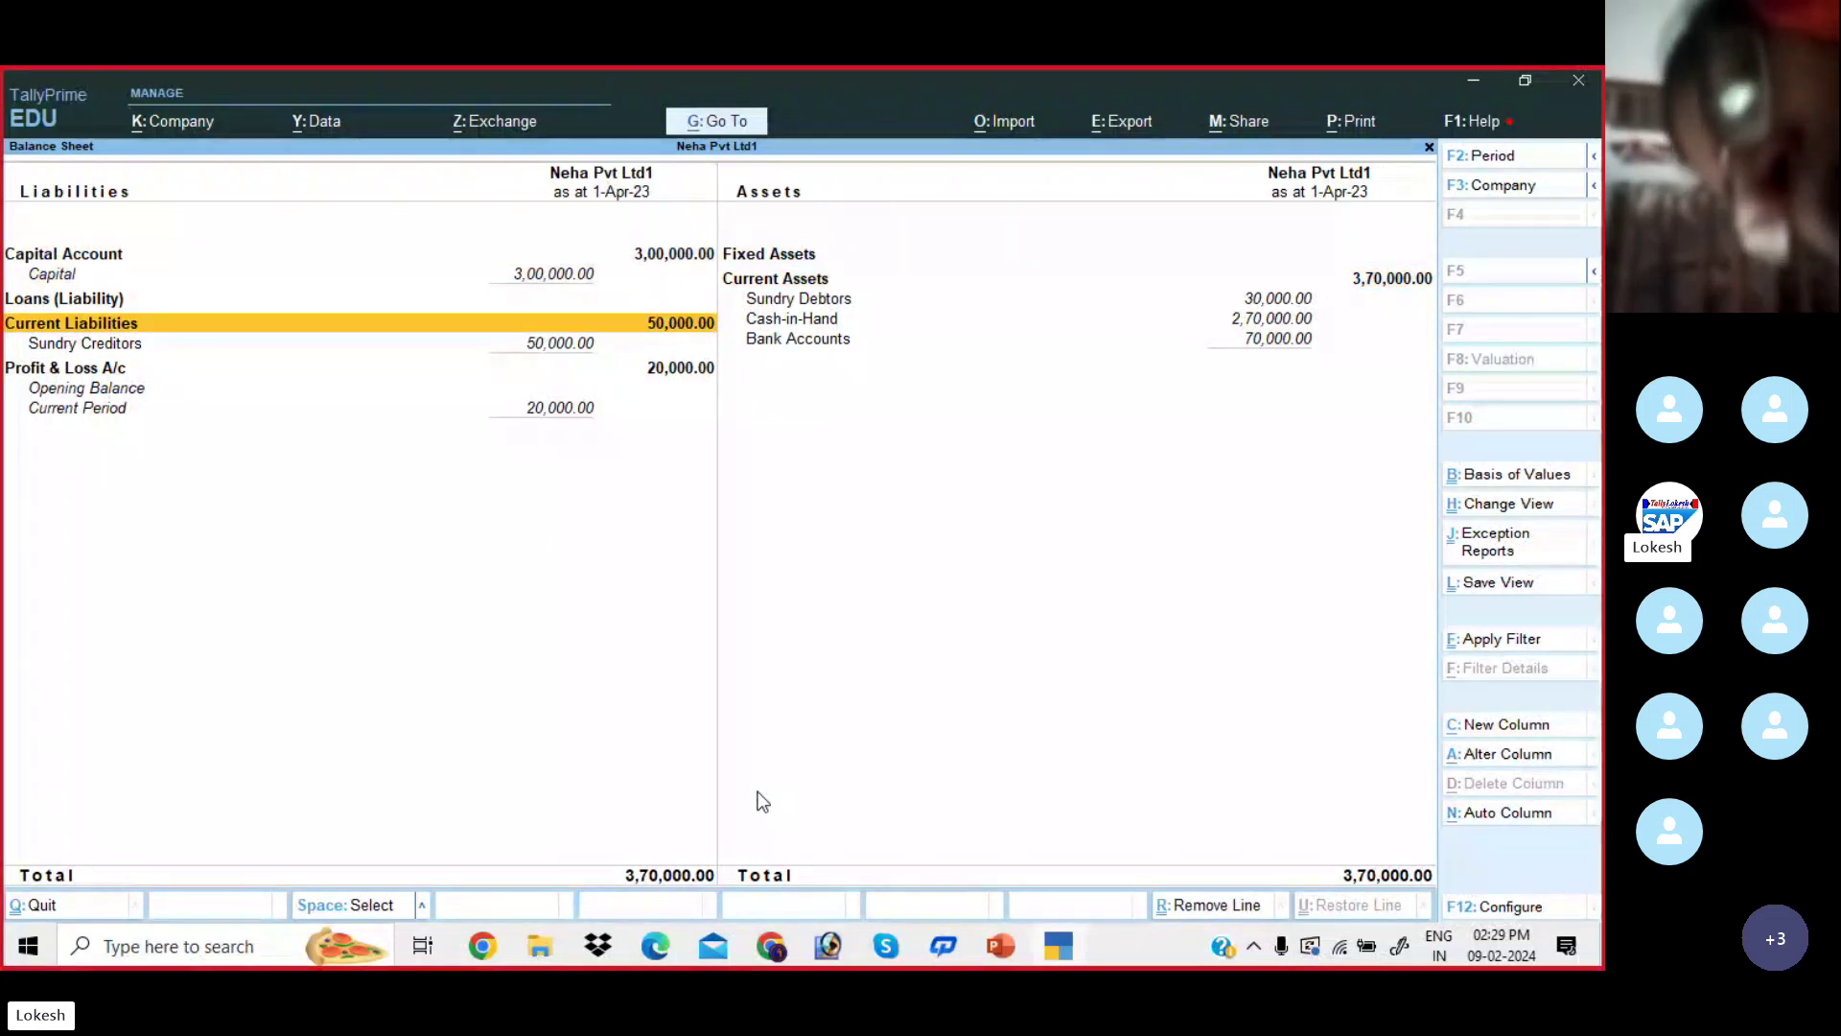
pyautogui.press('Escape')
# - Open the Purchase Register through Display More Reports > Account Books
pyautogui.press('Down')
pyautogui.press('Down')
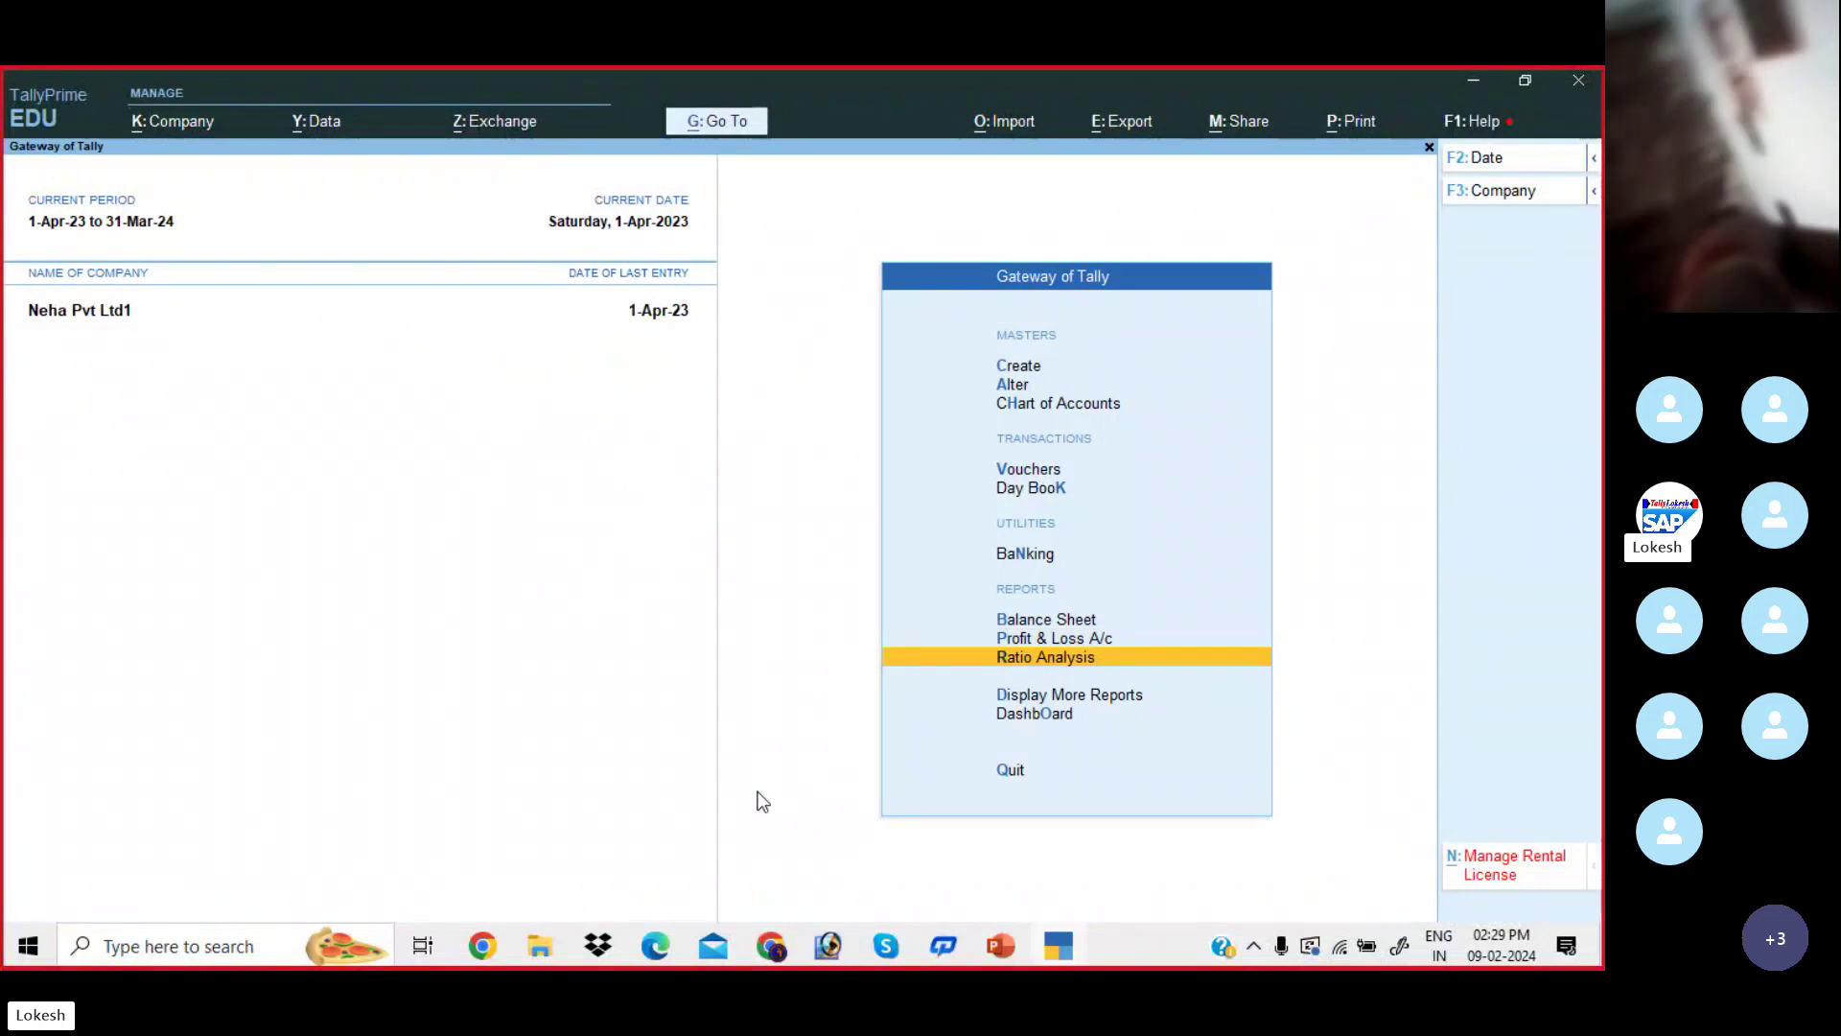
pyautogui.press('Return')
pyautogui.press('Down')
pyautogui.press('Down')
pyautogui.press('Down')
pyautogui.press('Down')
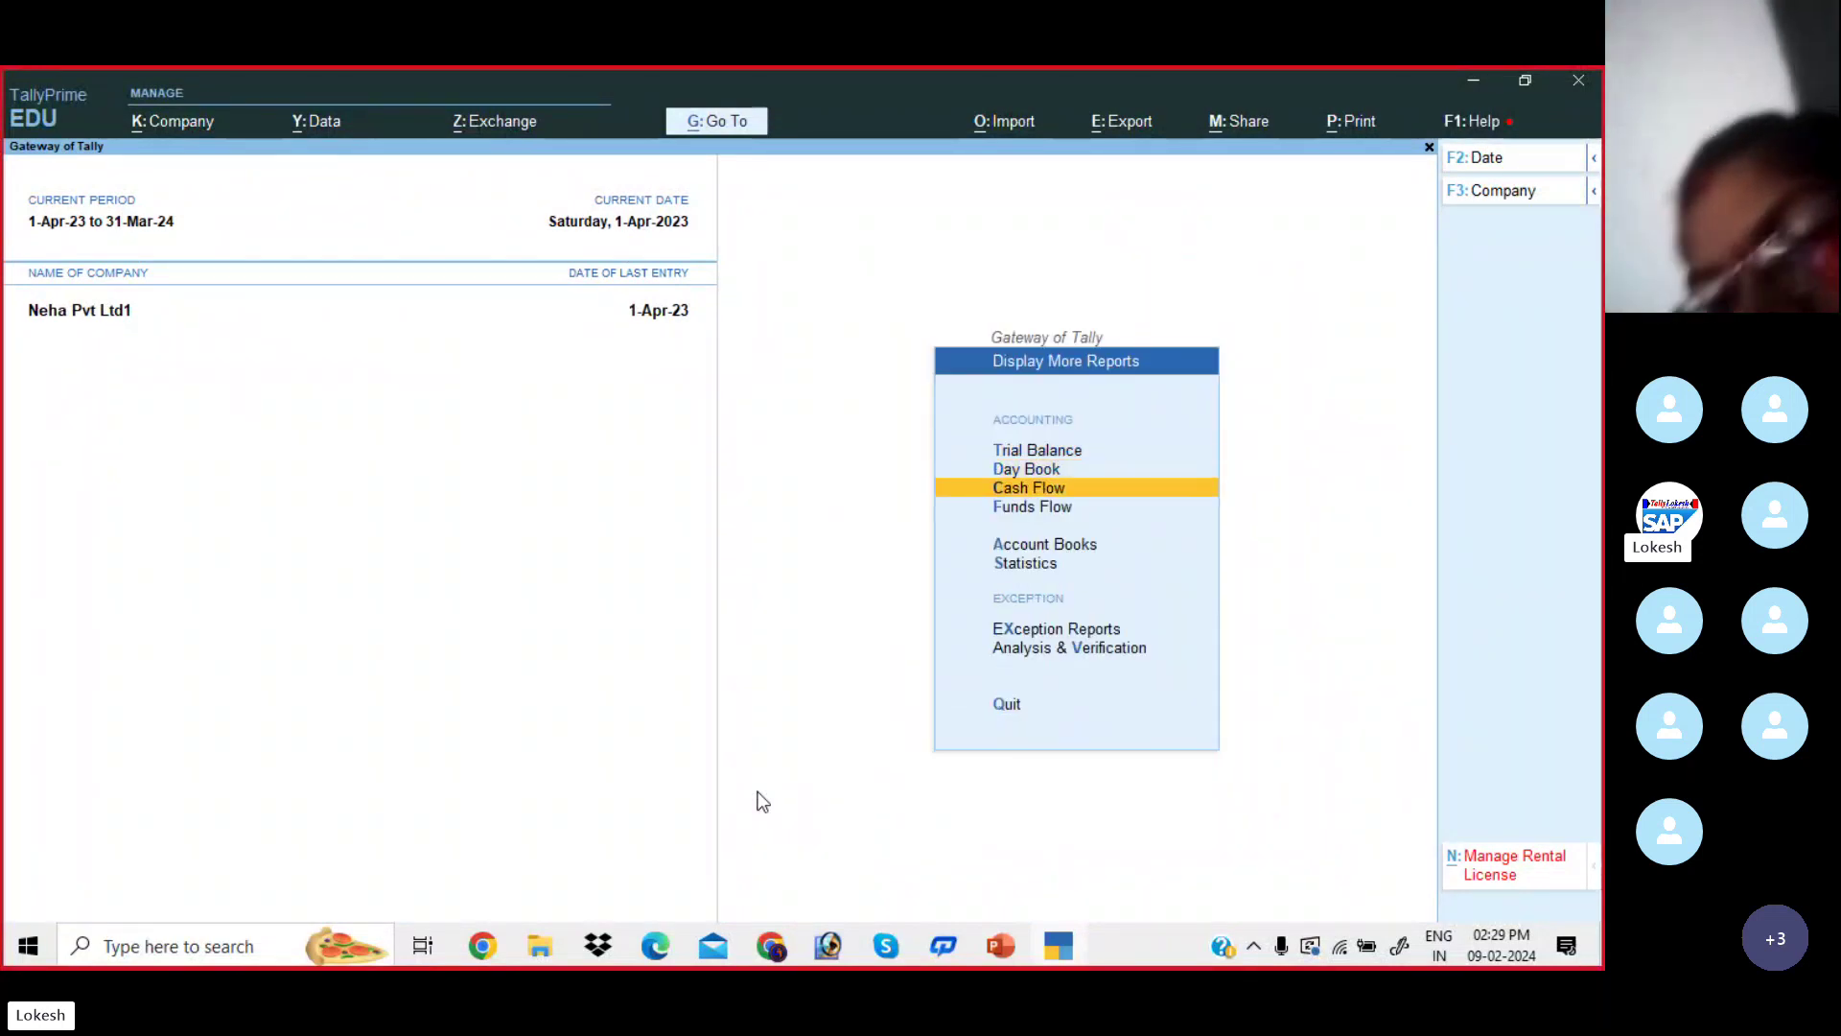
pyautogui.press('Return')
pyautogui.press('Down')
pyautogui.press('Down')
pyautogui.press('Down')
pyautogui.press('Down')
pyautogui.press('Down')
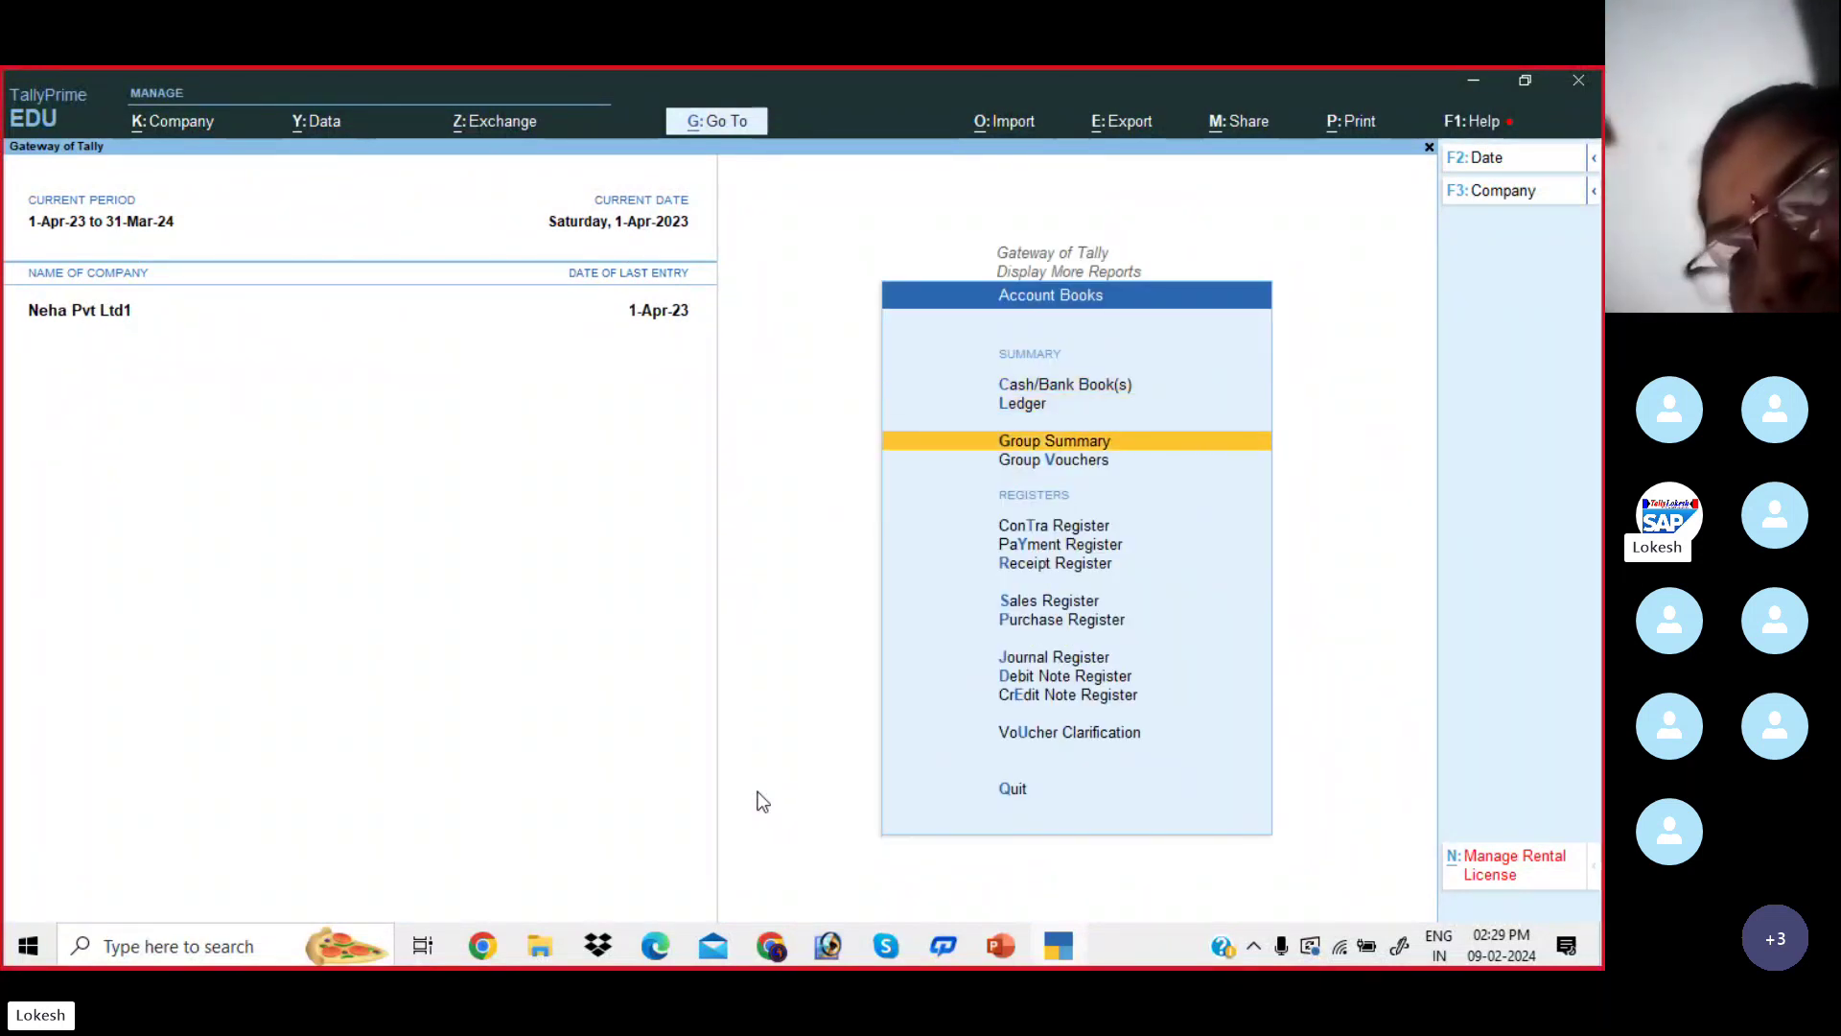
pyautogui.press('Down')
pyautogui.press('Down')
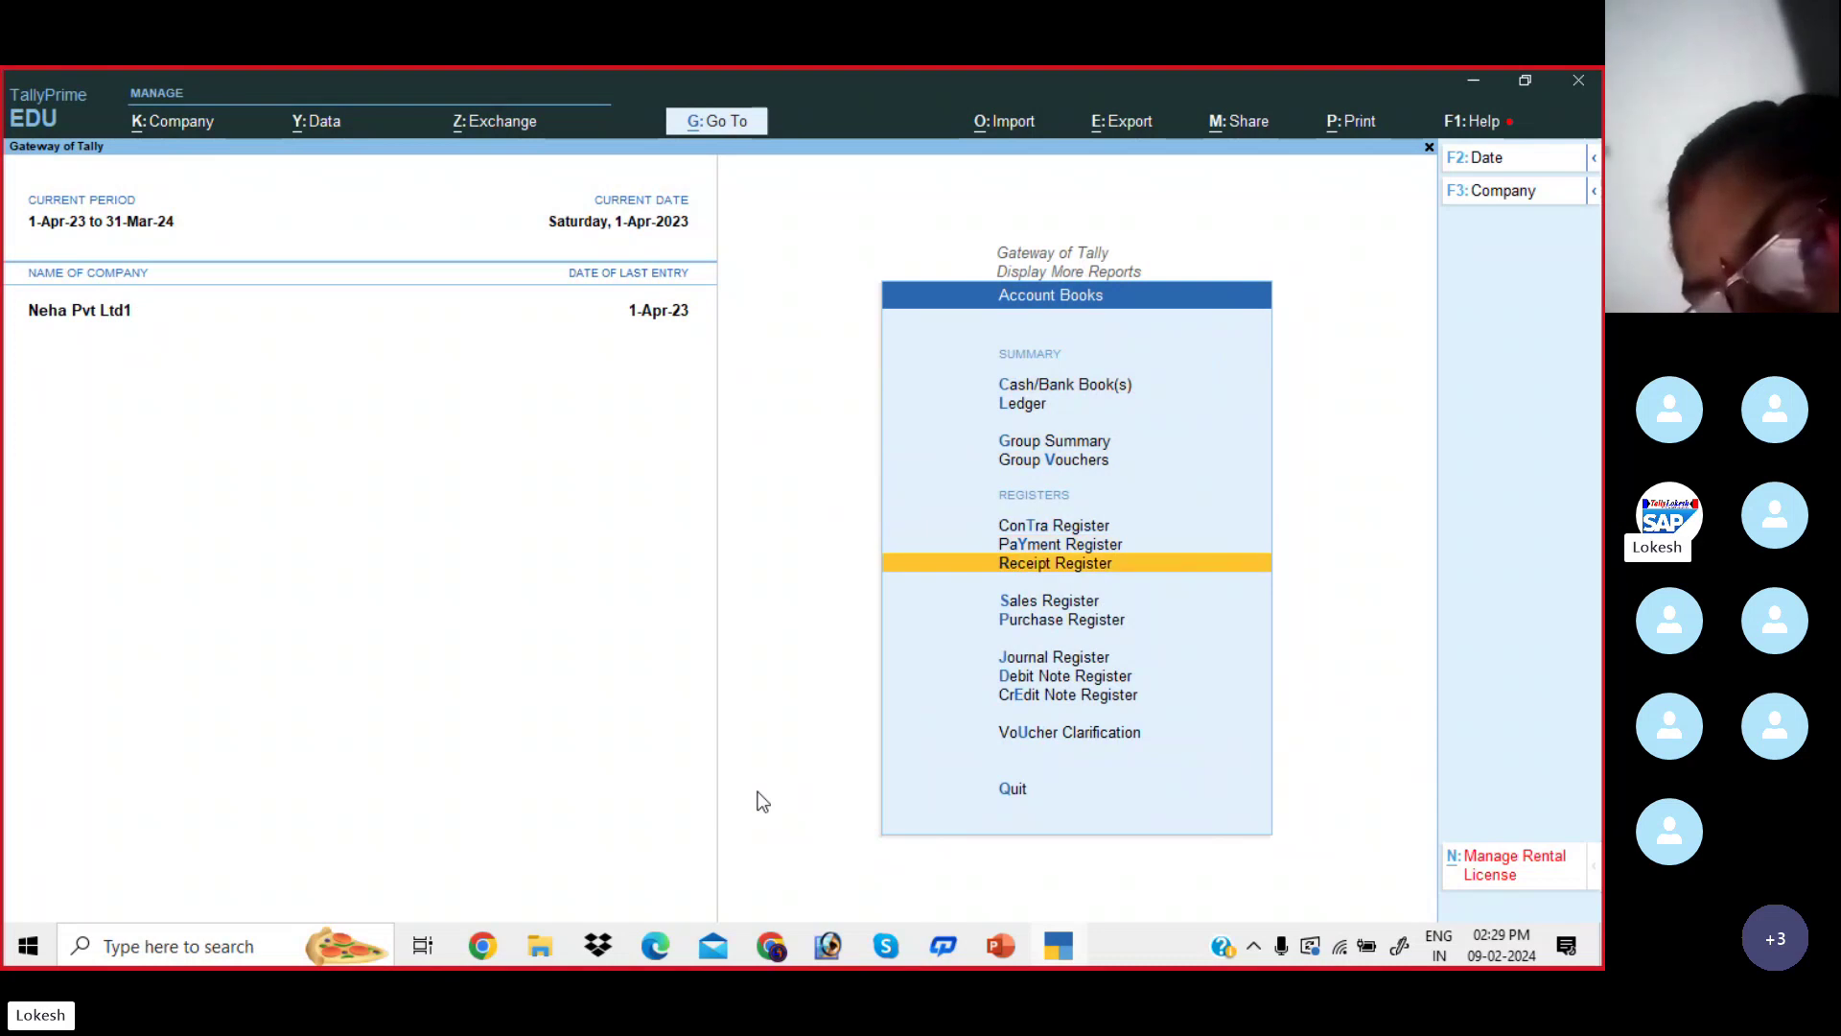
pyautogui.press('Down')
pyautogui.press('Return')
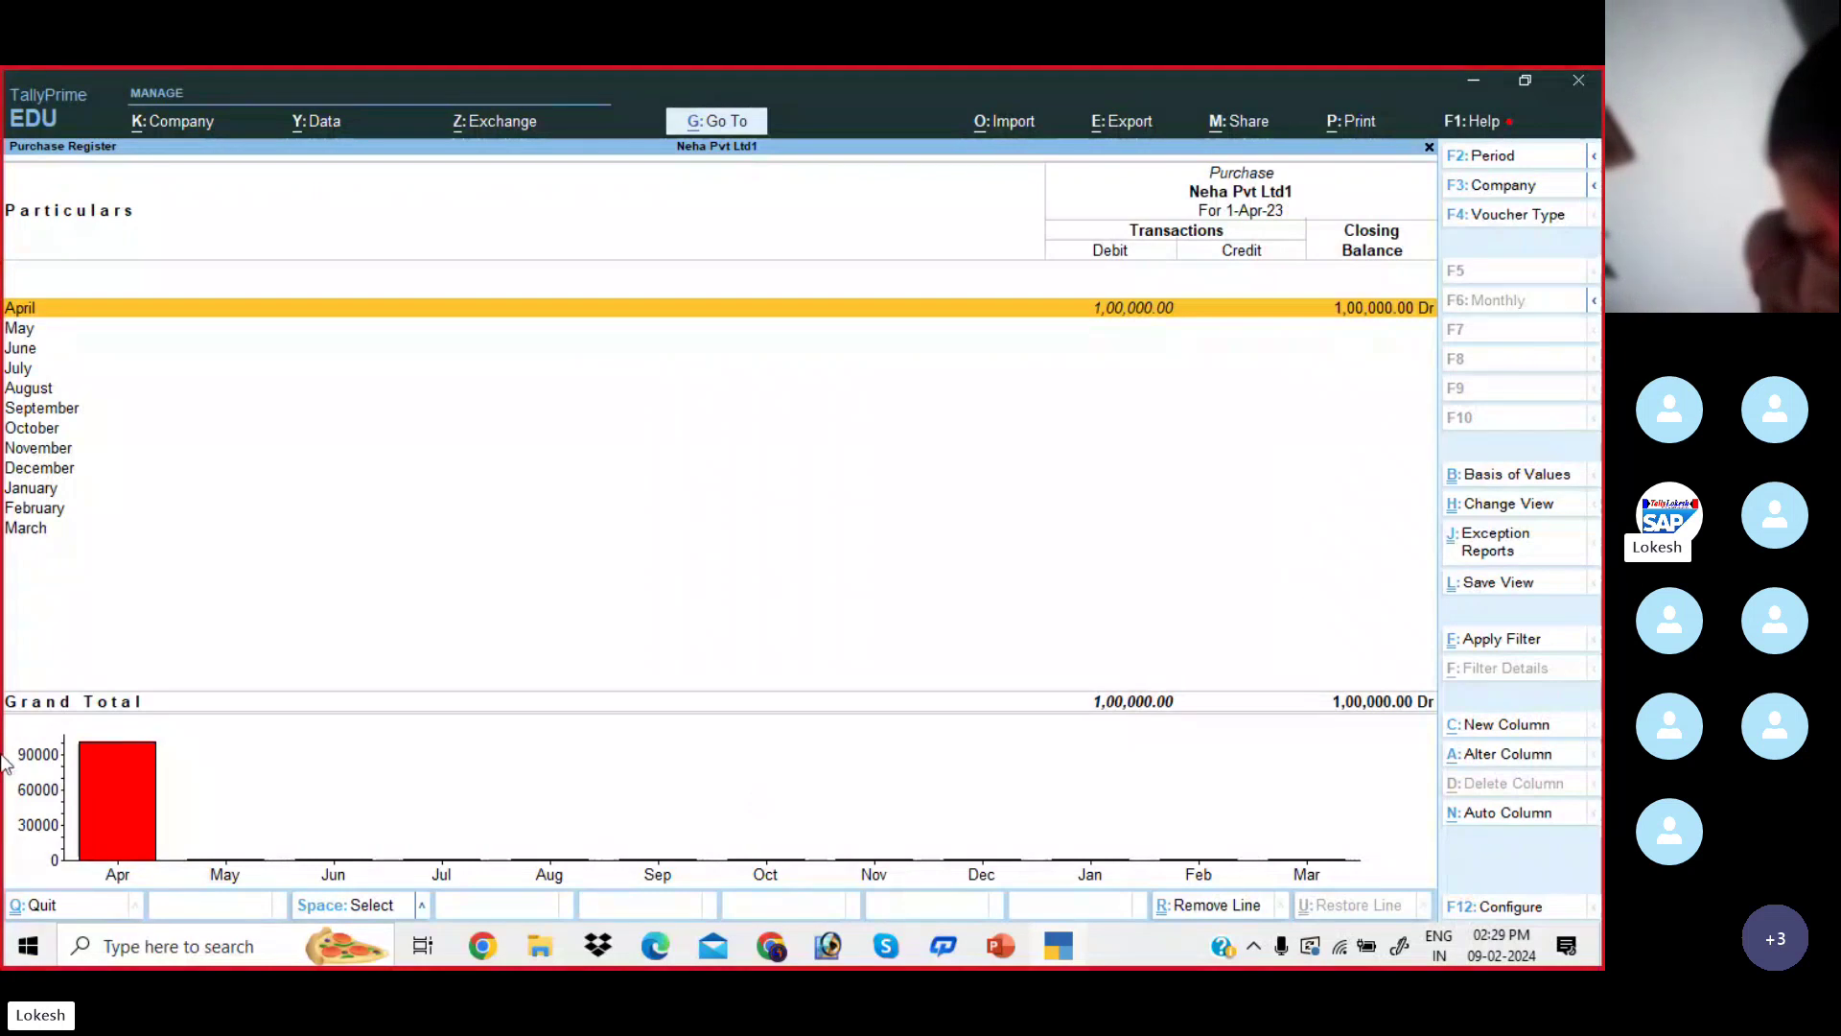
# - Review the Sales Register and then the Receipt Register
pyautogui.press('Escape')
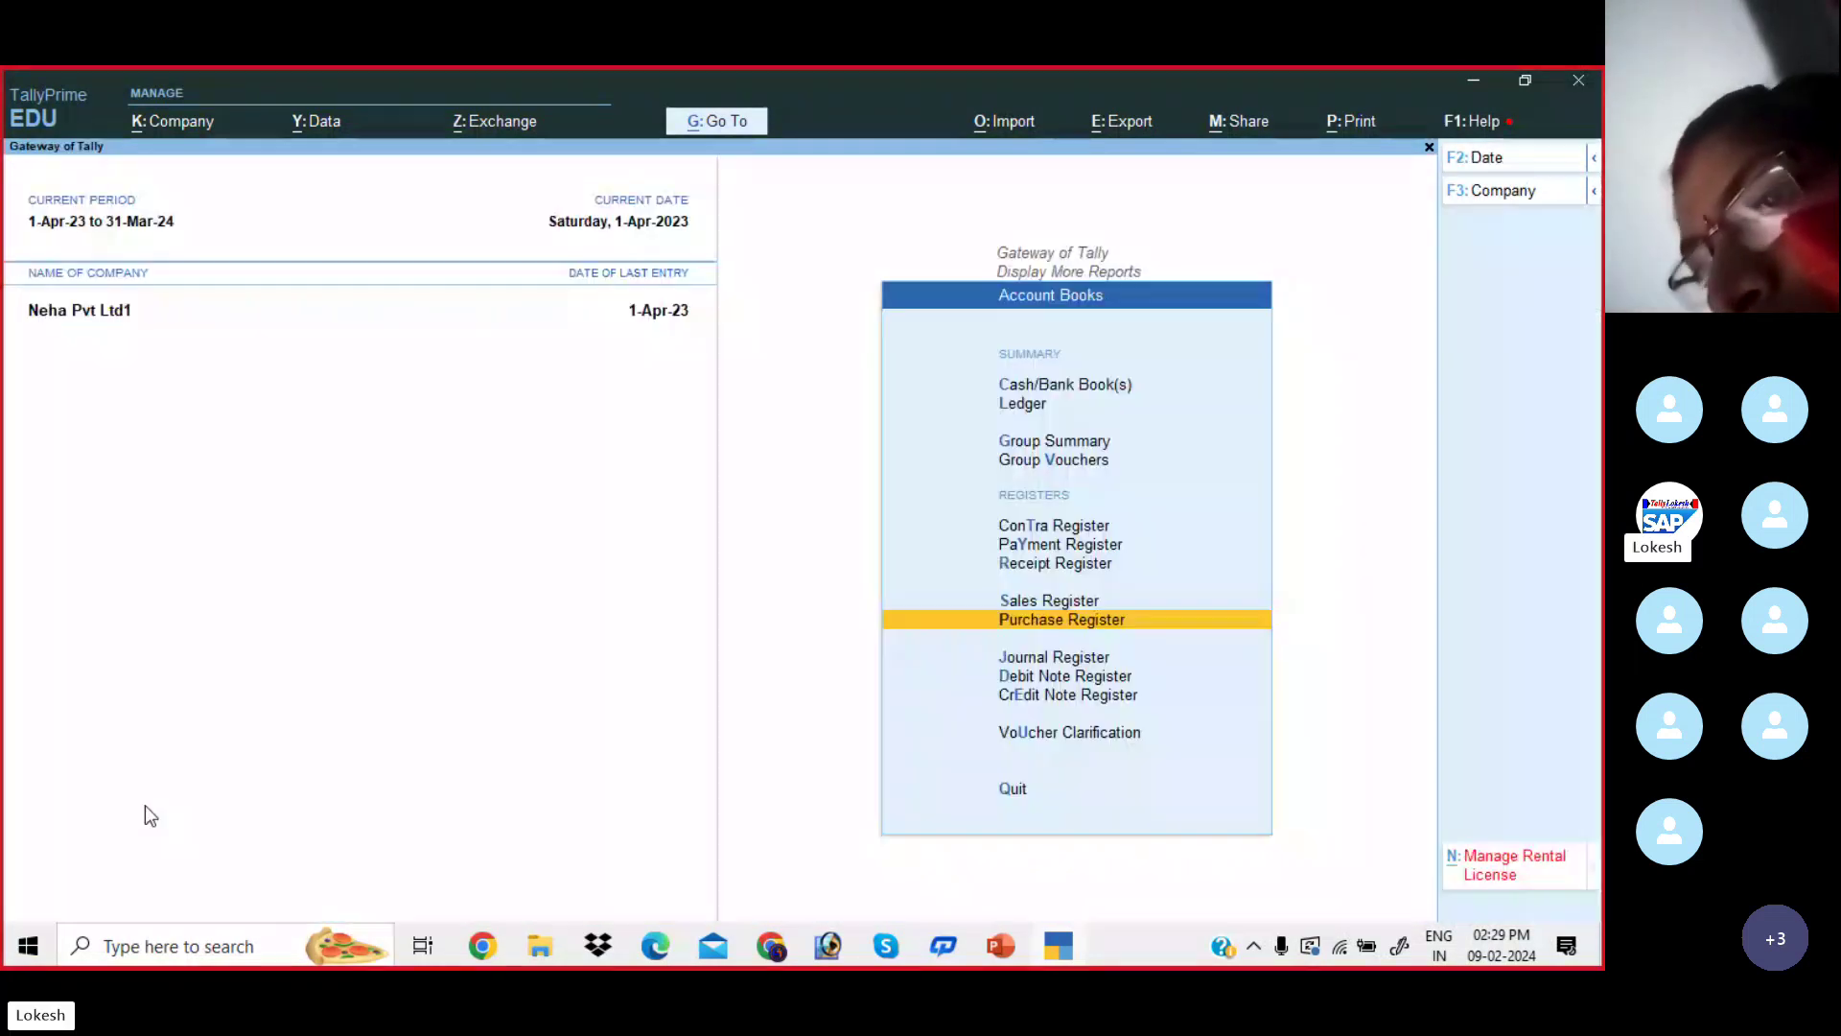
pyautogui.press('Up')
pyautogui.press('Return')
pyautogui.press('Escape')
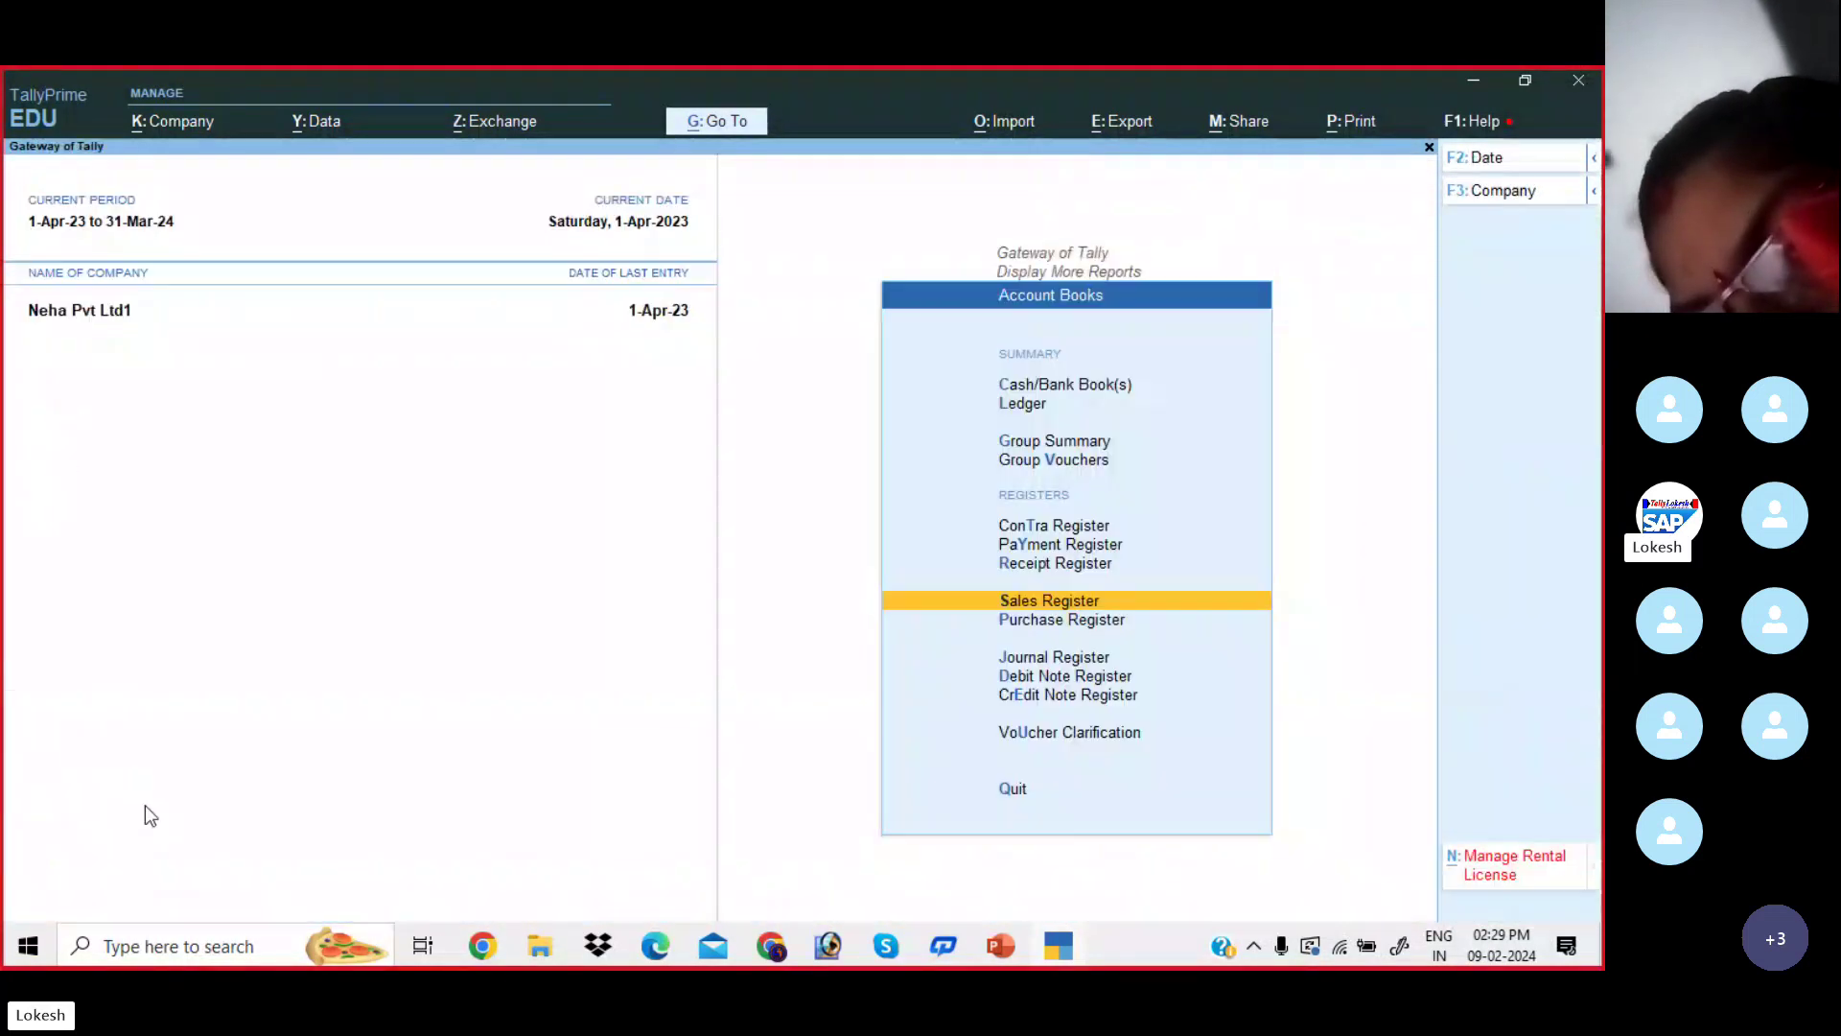
pyautogui.press('Up')
pyautogui.press('Return')
pyautogui.press('Return')
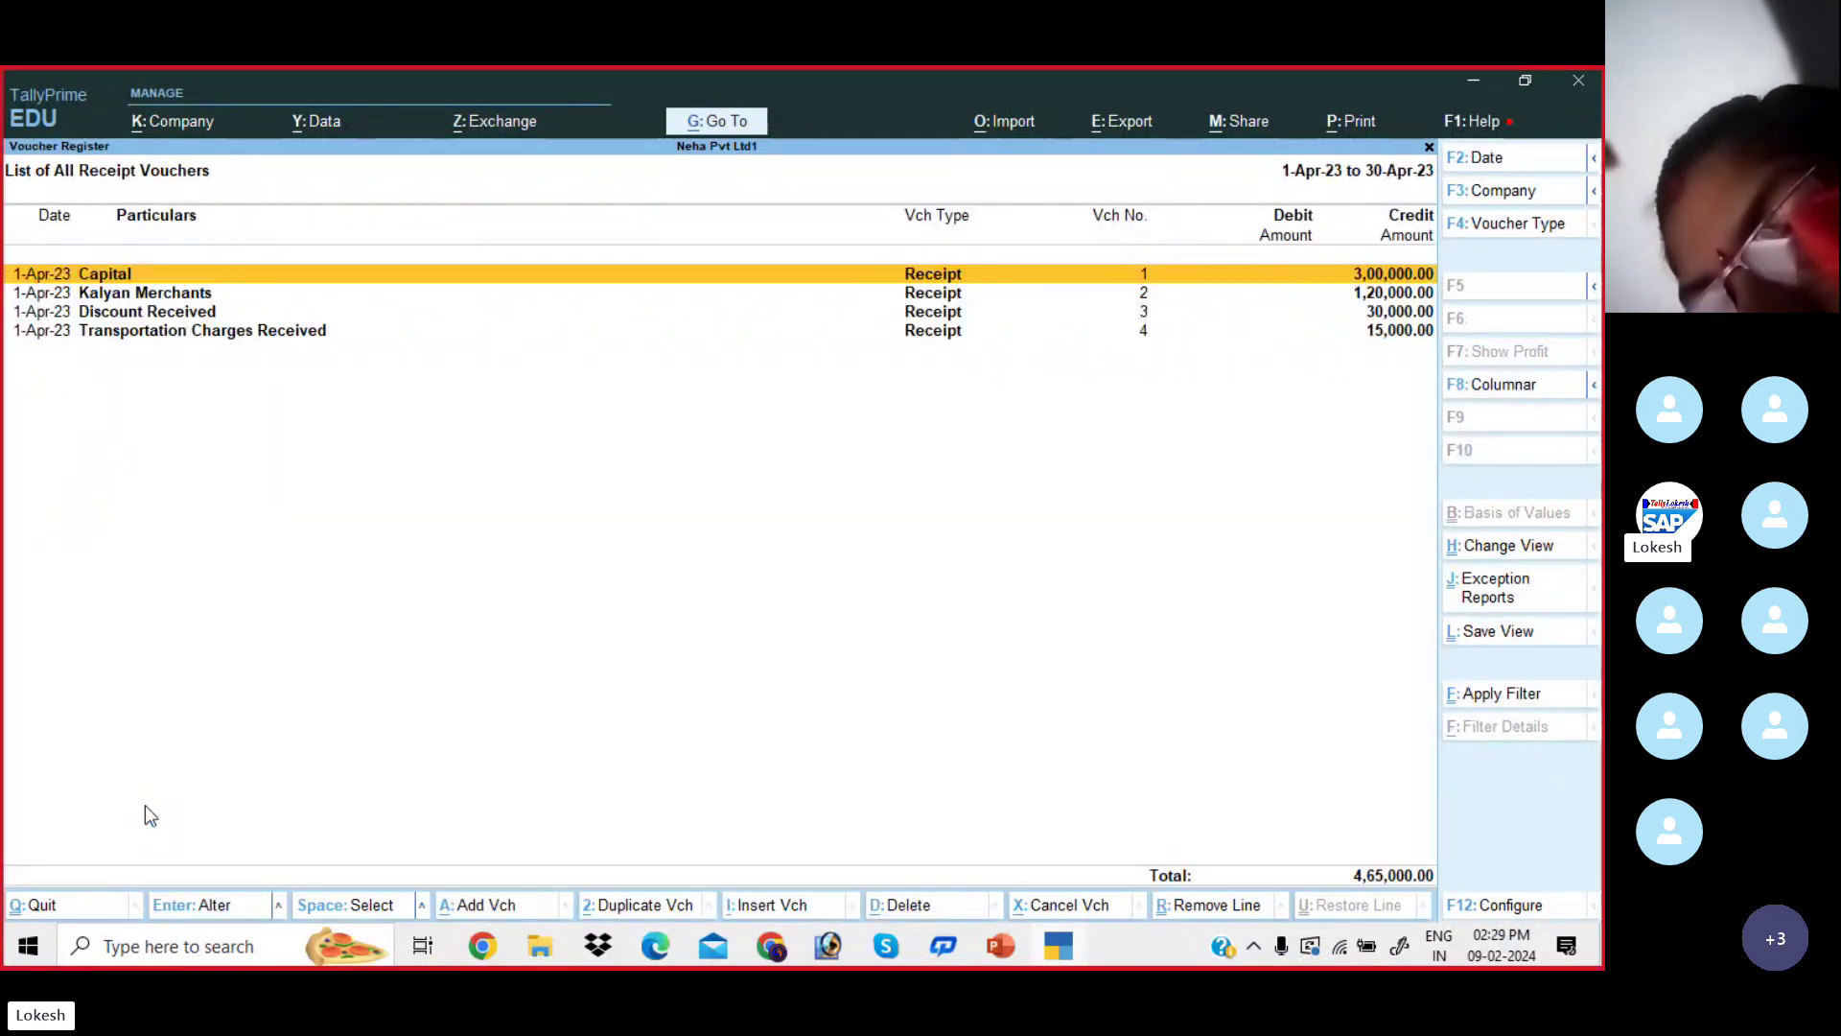
# - Review April's Payment and Contra Registers, then return to the Gateway of Tally
pyautogui.press('Escape')
pyautogui.press('Escape')
pyautogui.press('Up')
pyautogui.press('Return')
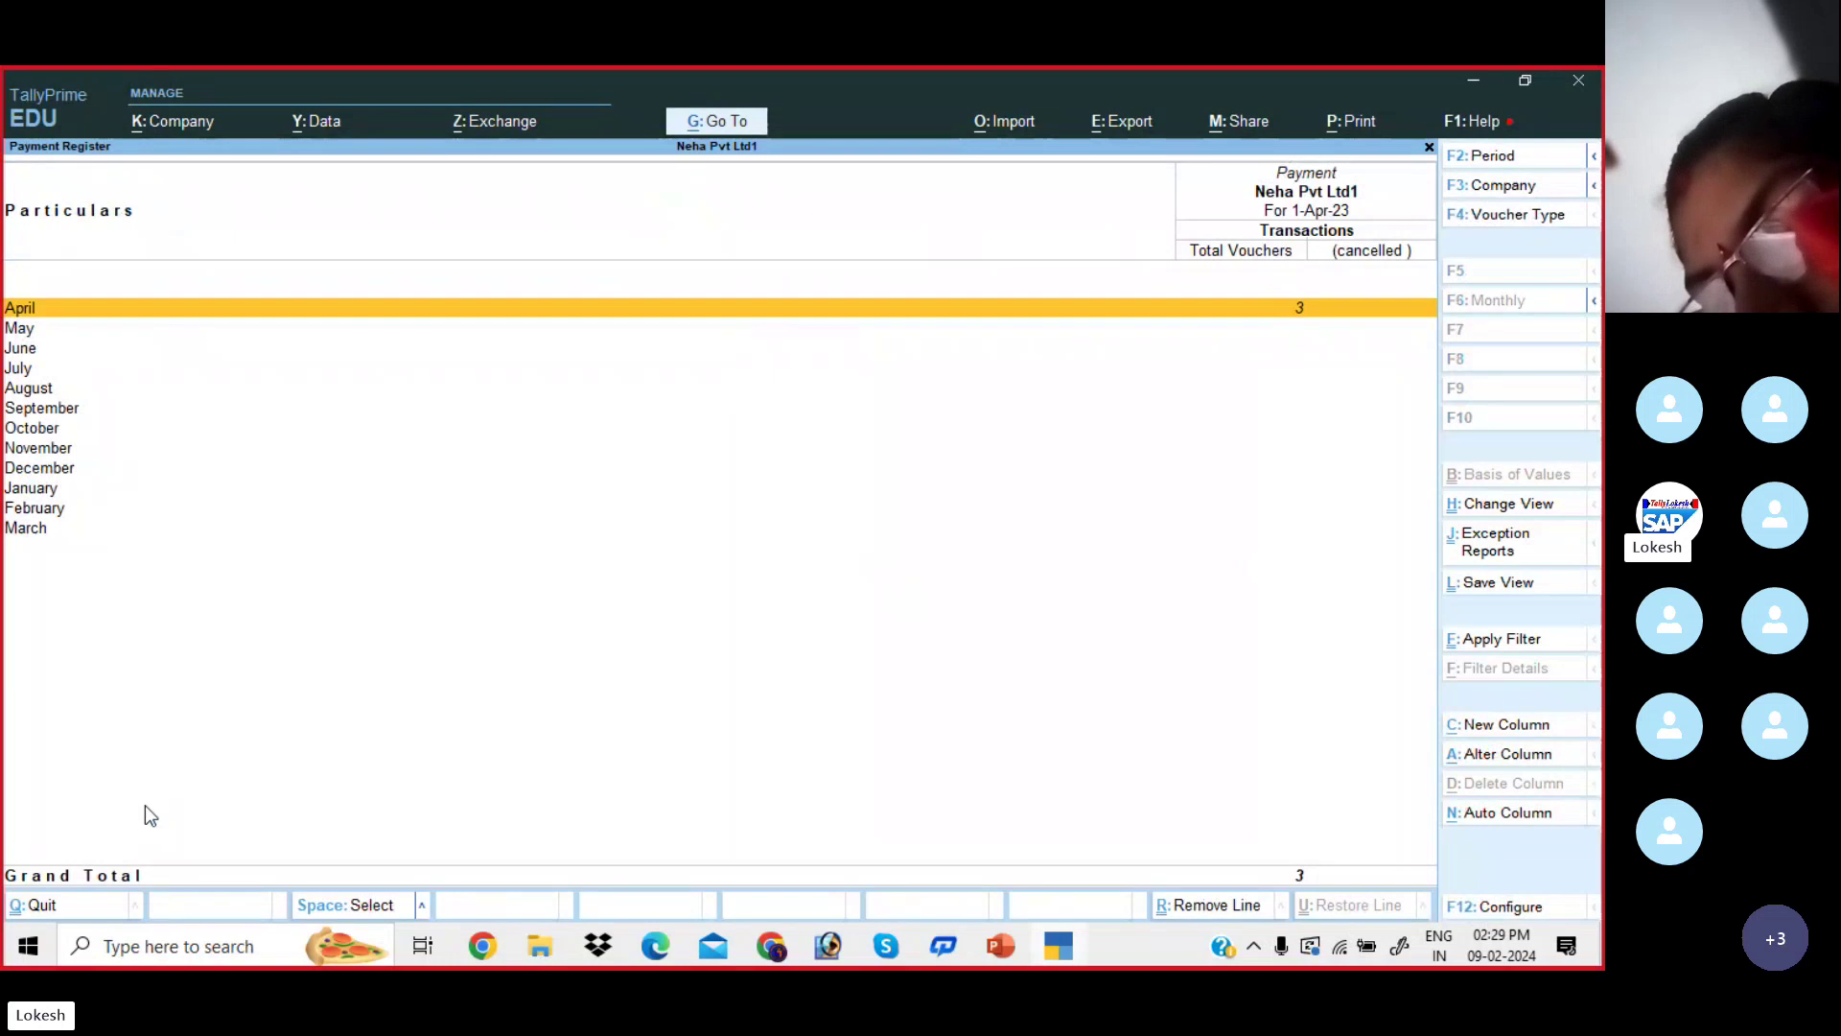
pyautogui.press('Return')
pyautogui.press('Escape')
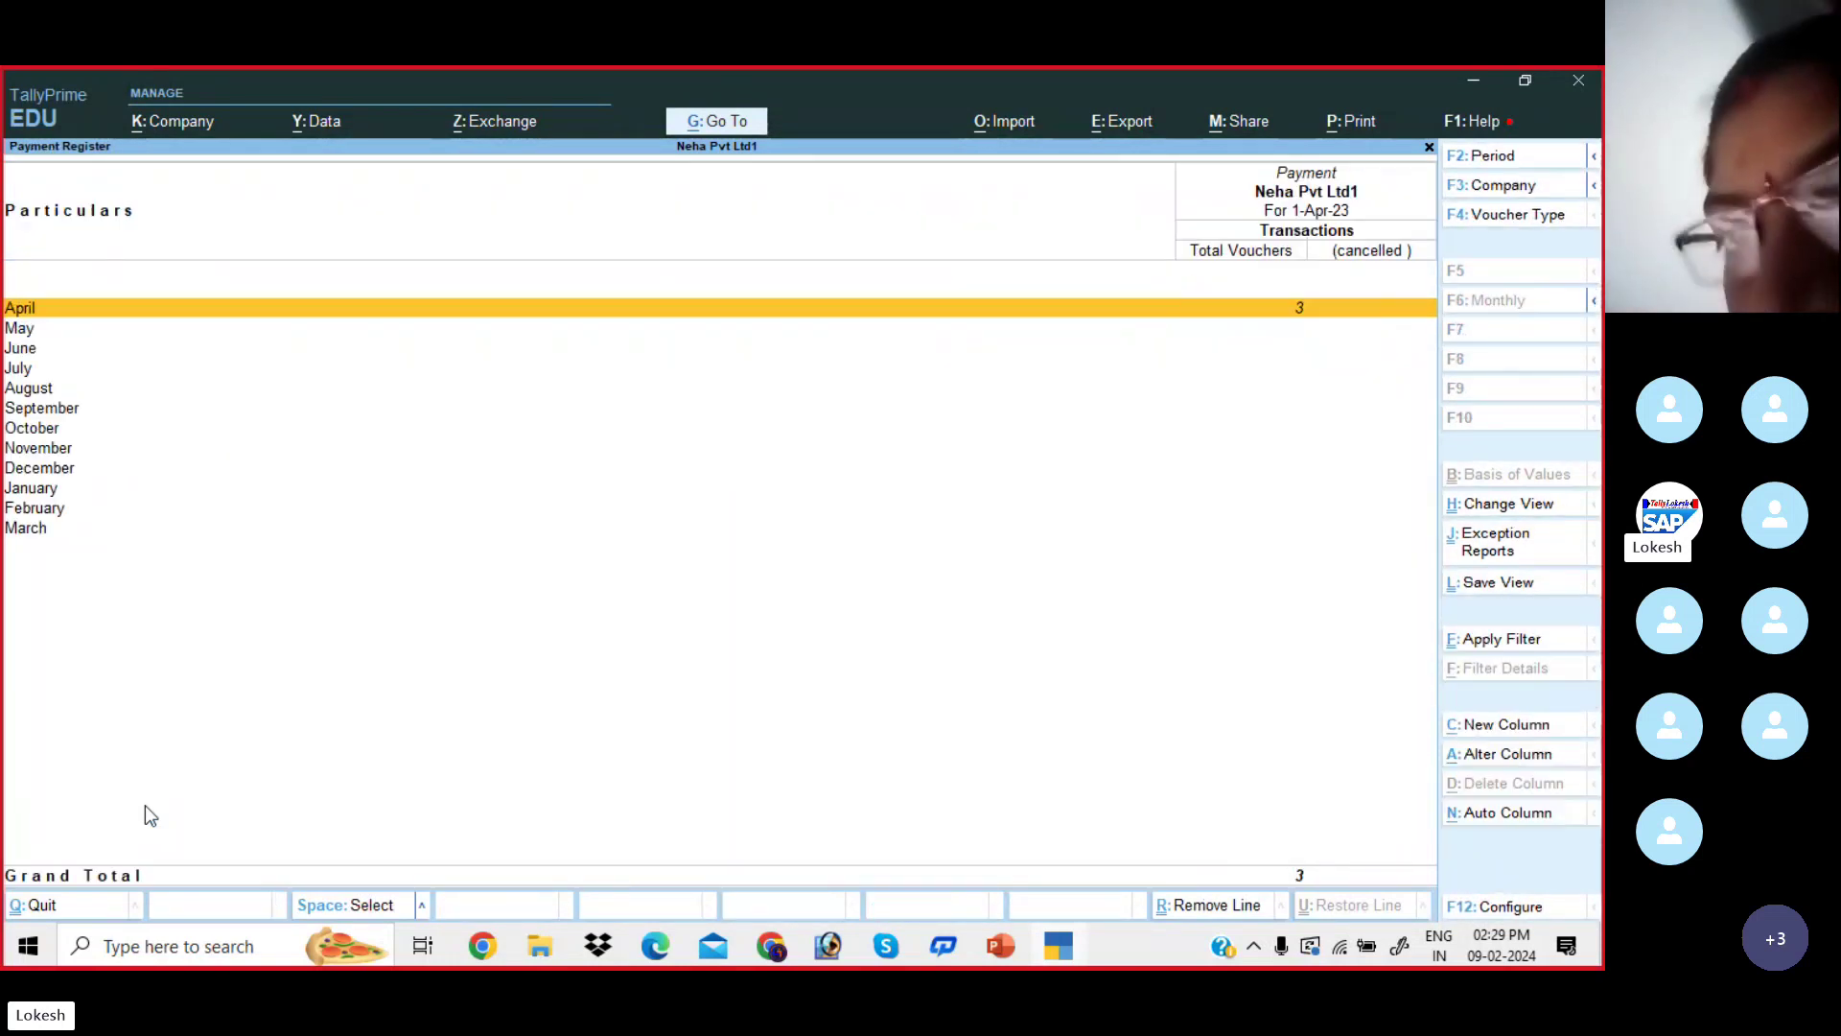
pyautogui.press('Escape')
pyautogui.press('Up')
pyautogui.press('Return')
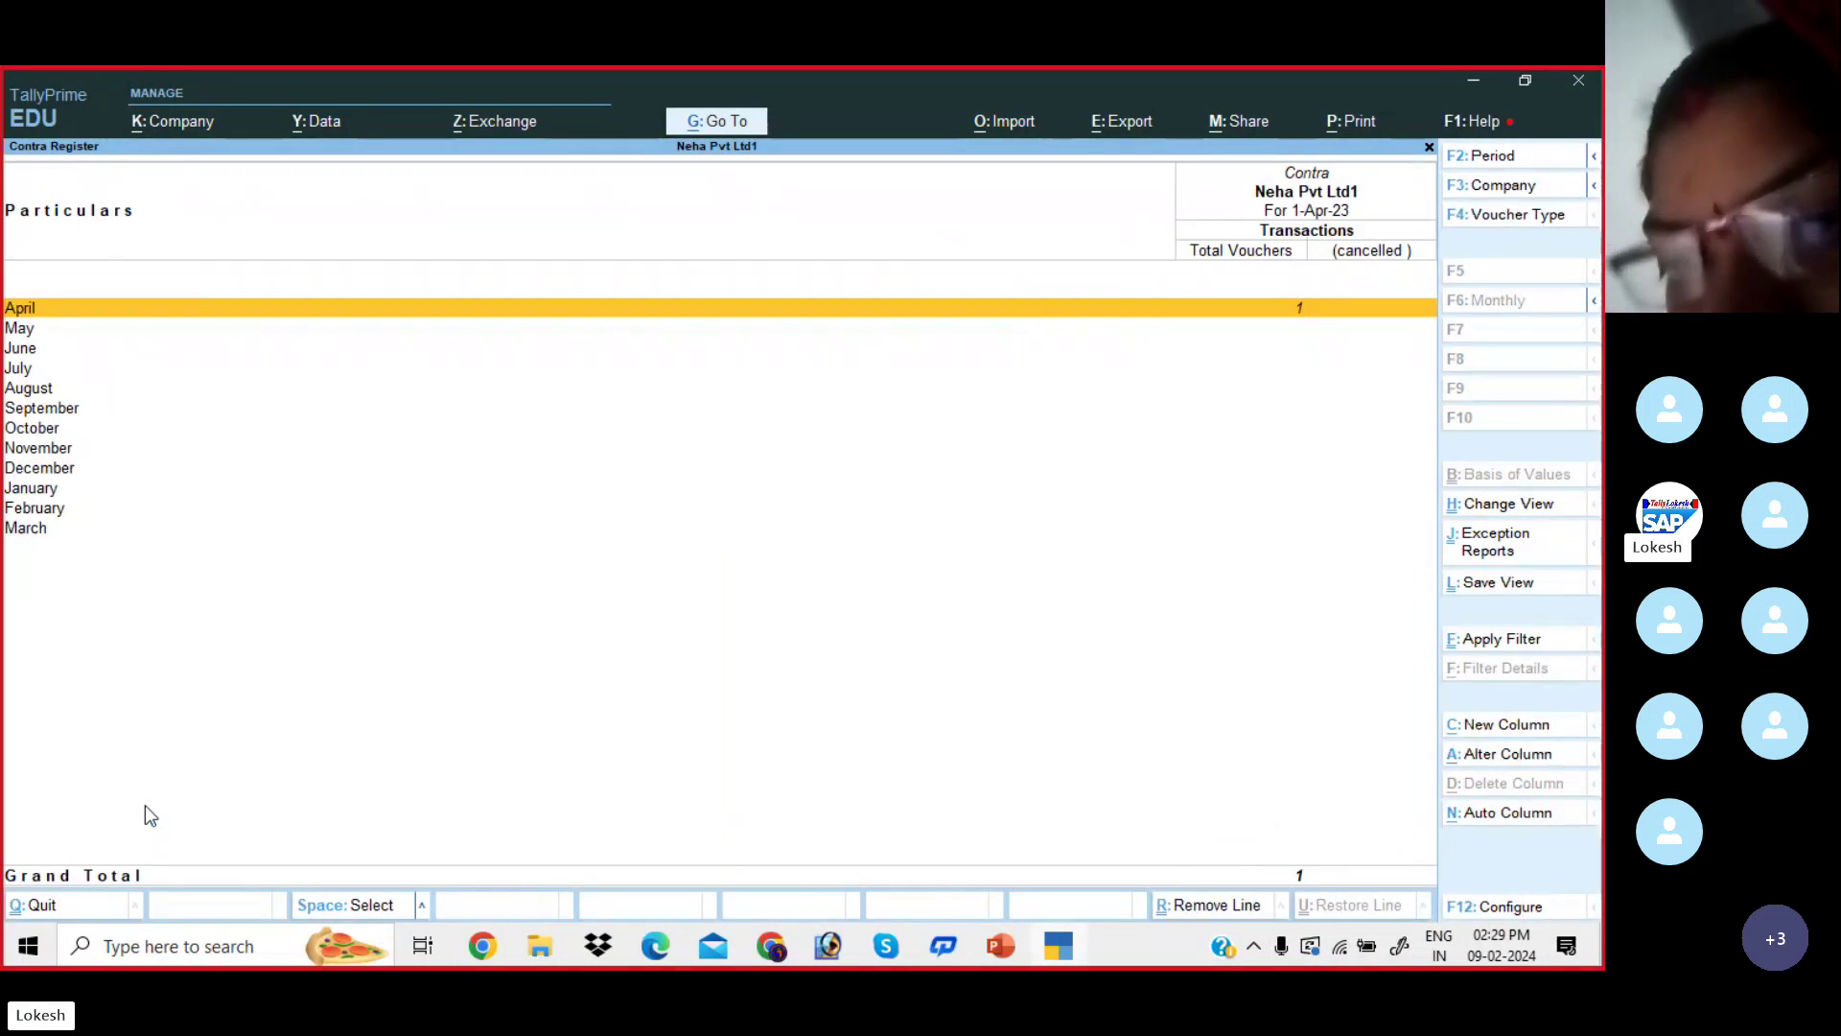
pyautogui.press('Escape')
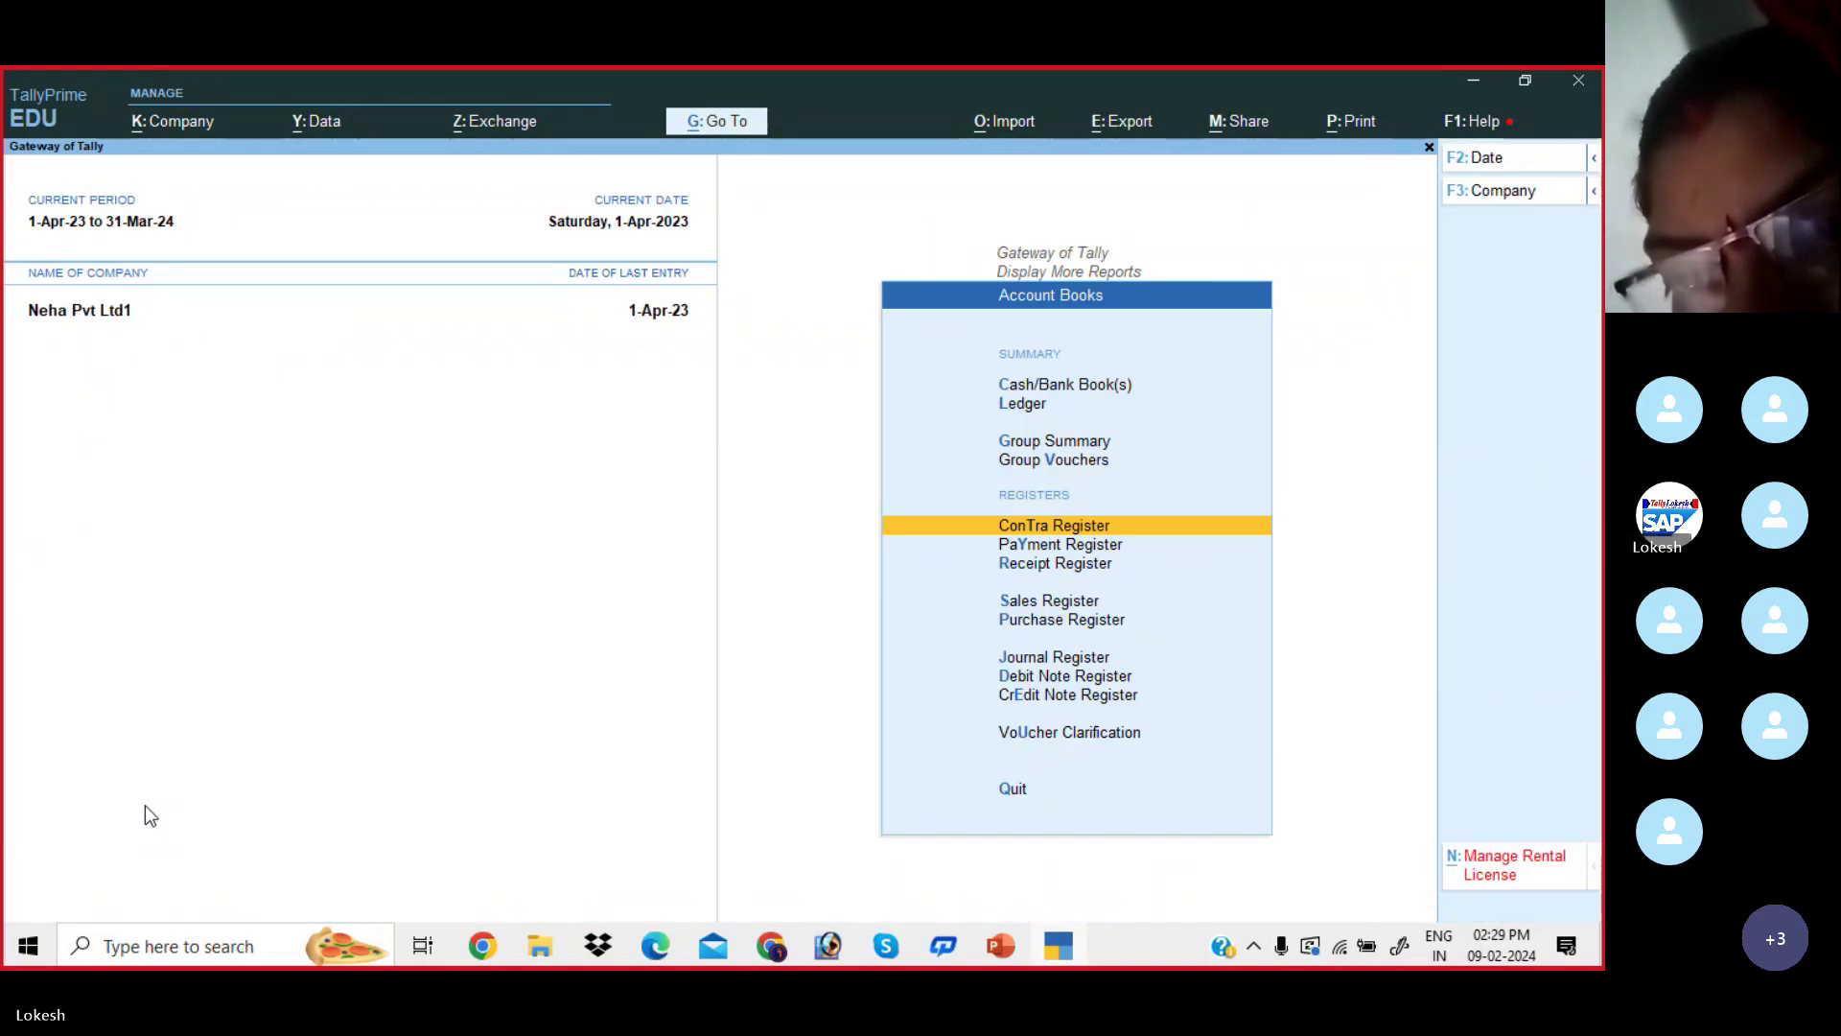
pyautogui.press('Escape')
pyautogui.press('Escape')
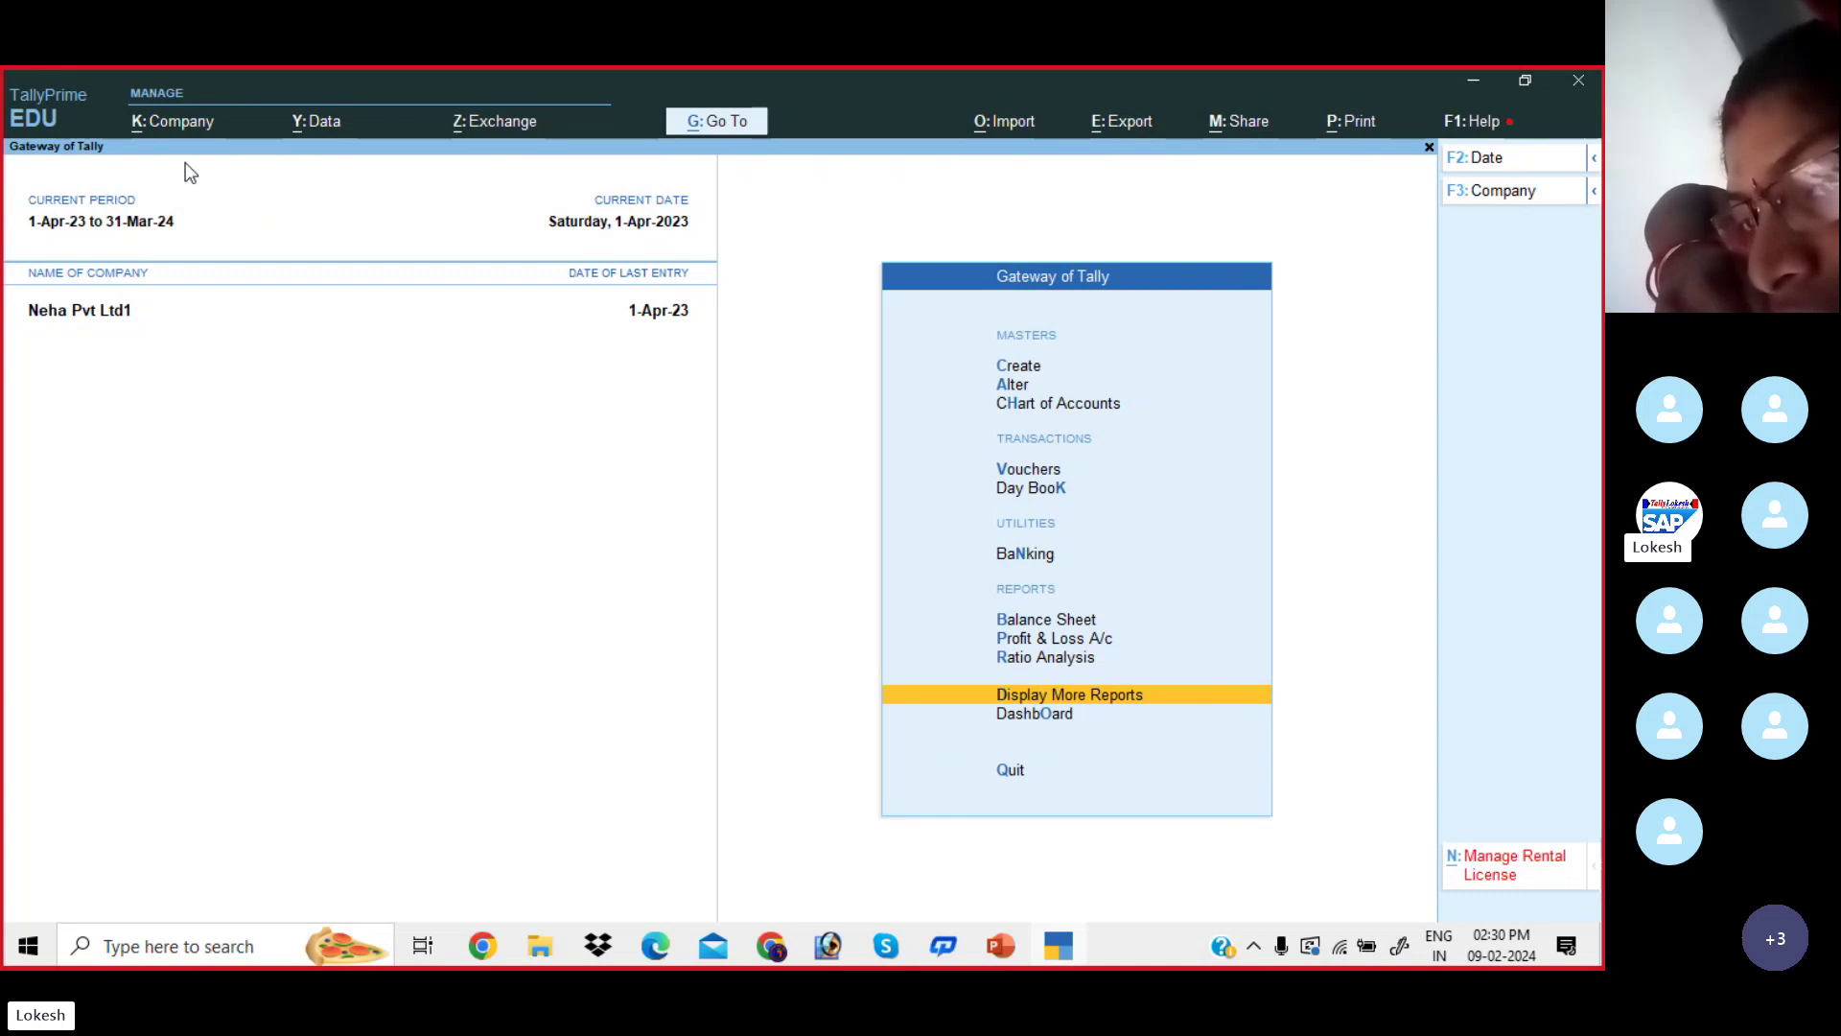
# - Start creating a company and look up the Problem-2 company name KALYAN TRADERS in the PDF
pyautogui.click(195, 132)
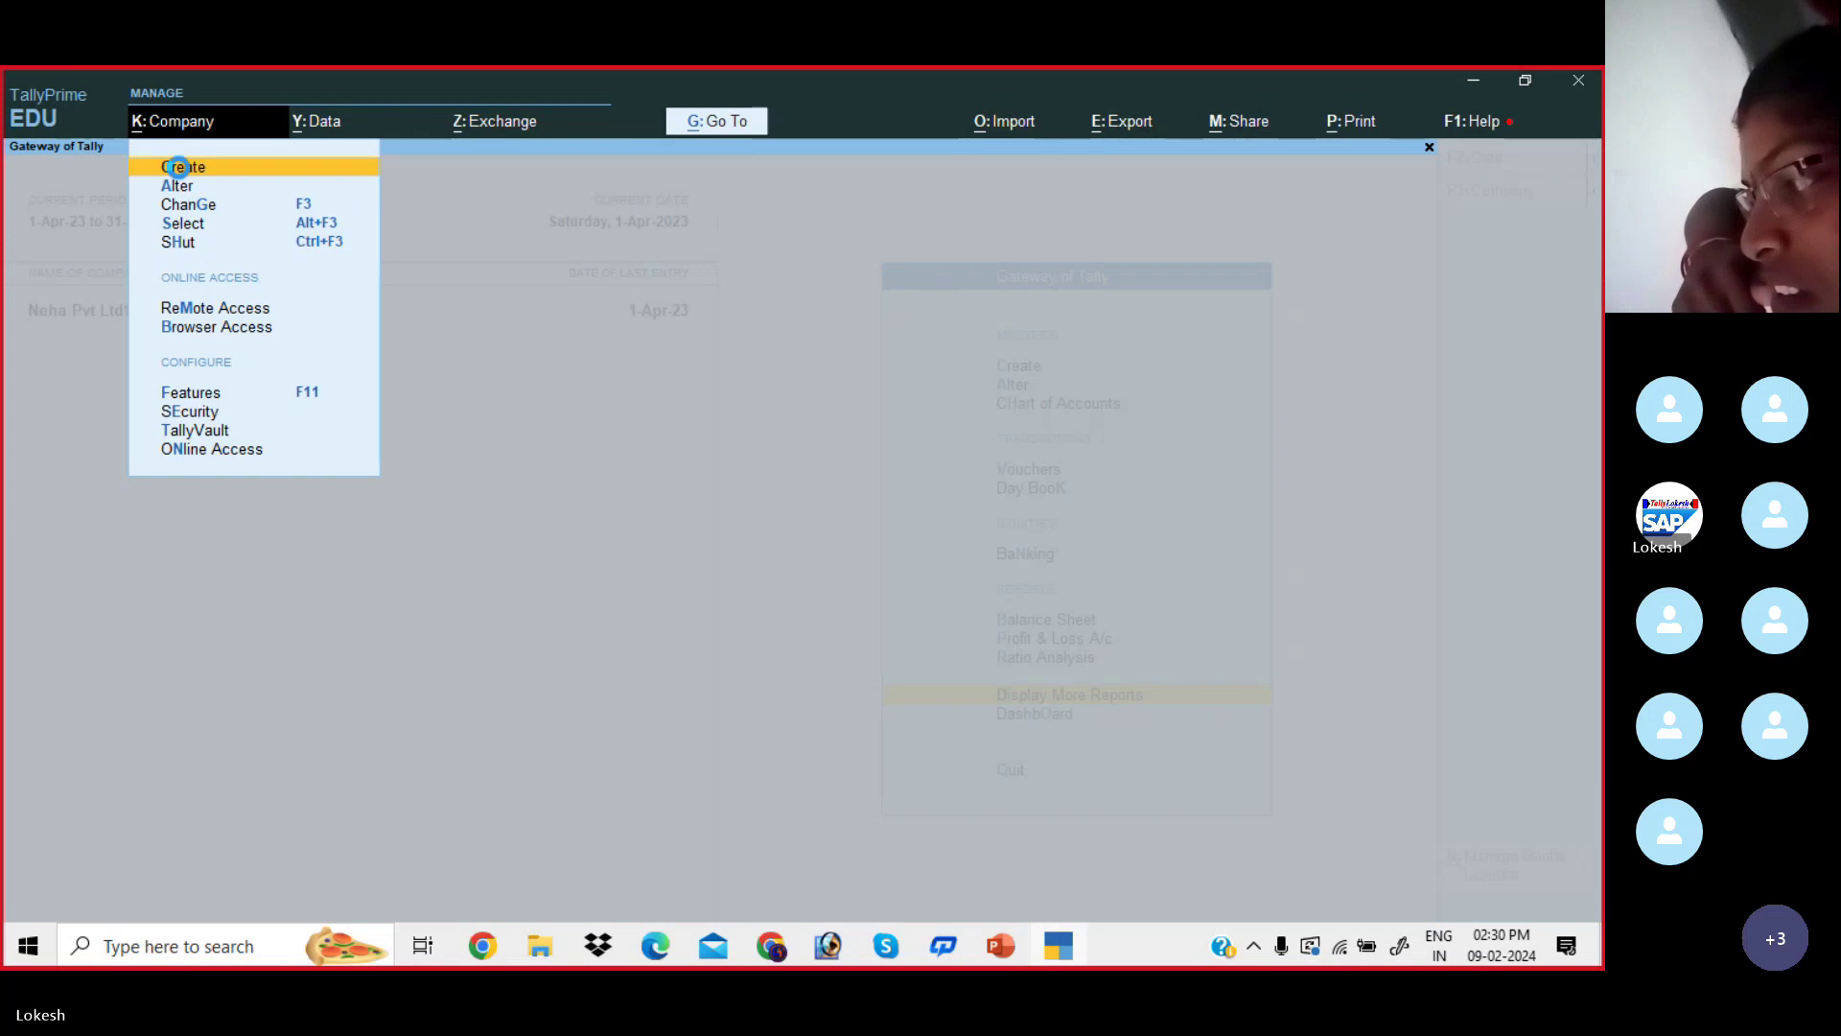
pyautogui.hotkey('alt', 'Tab')
pyautogui.scroll(-3, 686, 717)
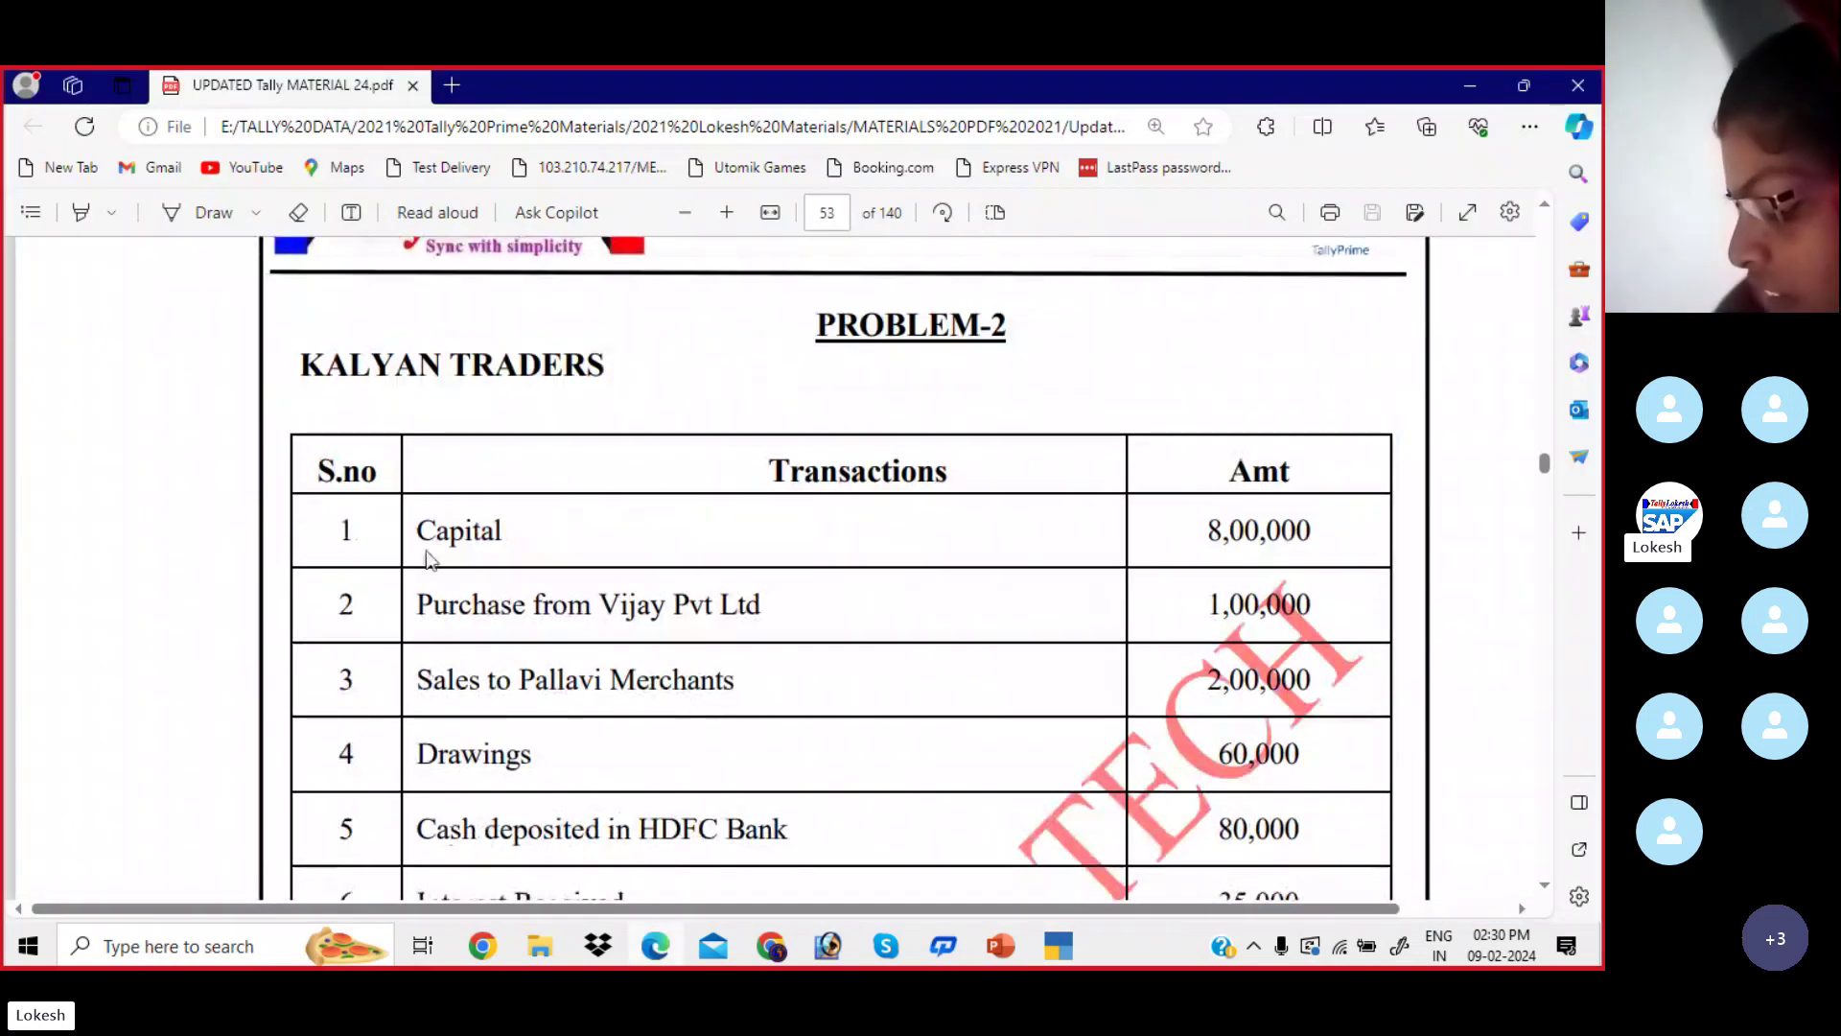
pyautogui.moveTo(302, 364); pyautogui.dragTo(618, 365)
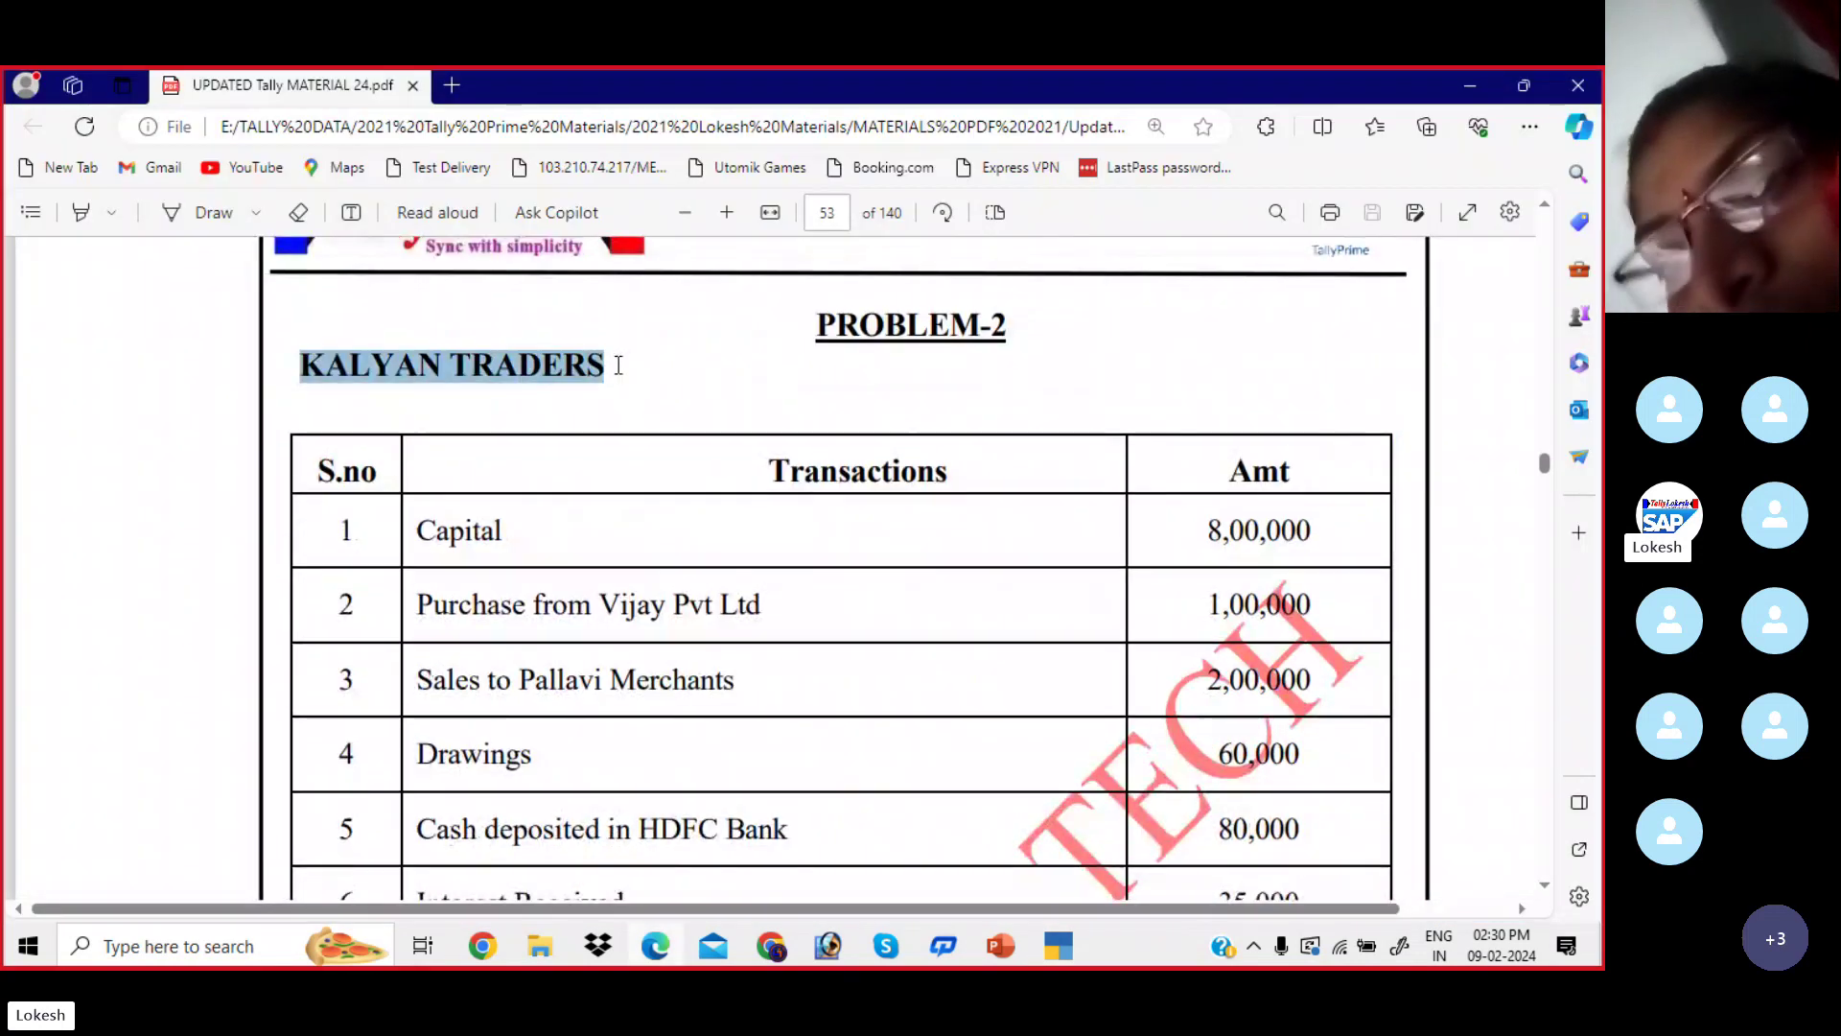
pyautogui.hotkey('alt', 'Tab')
# - Name the company Kalyan Traders, set state Andhra Pradesh, and complete the creation form
pyautogui.write('K')
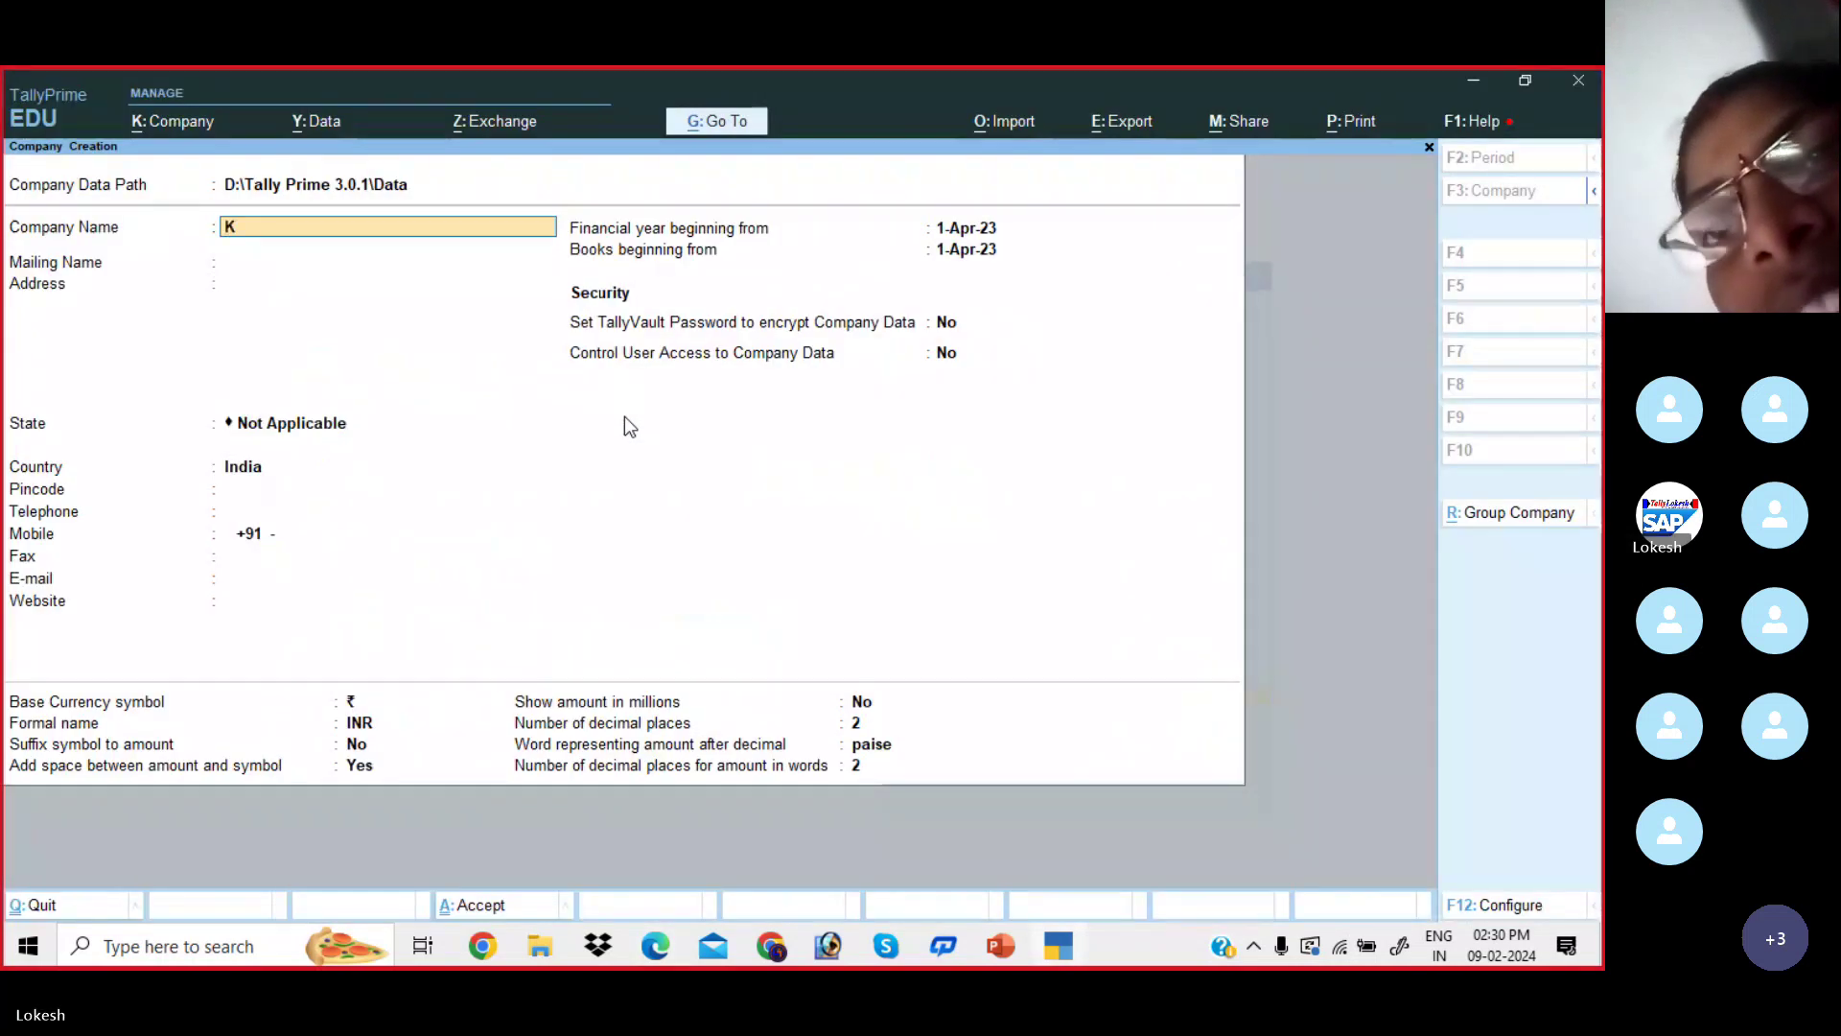
pyautogui.write('laal')
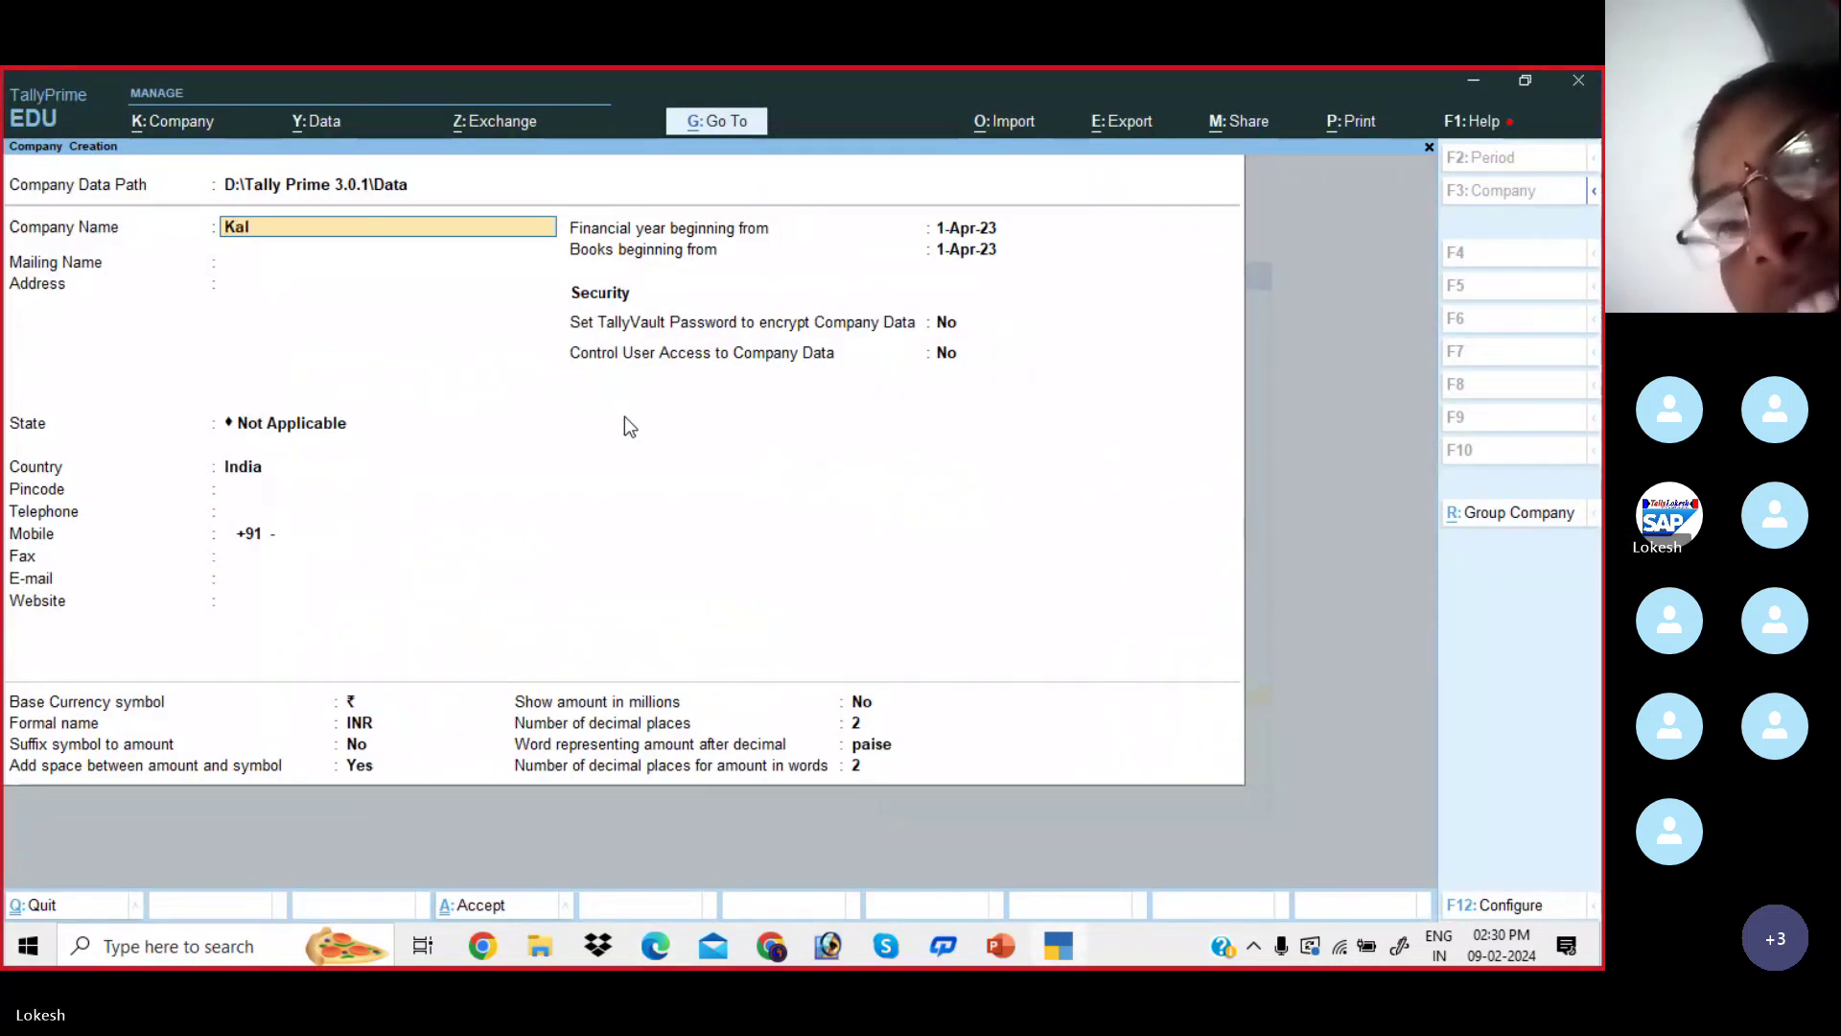
pyautogui.write('yan Traders')
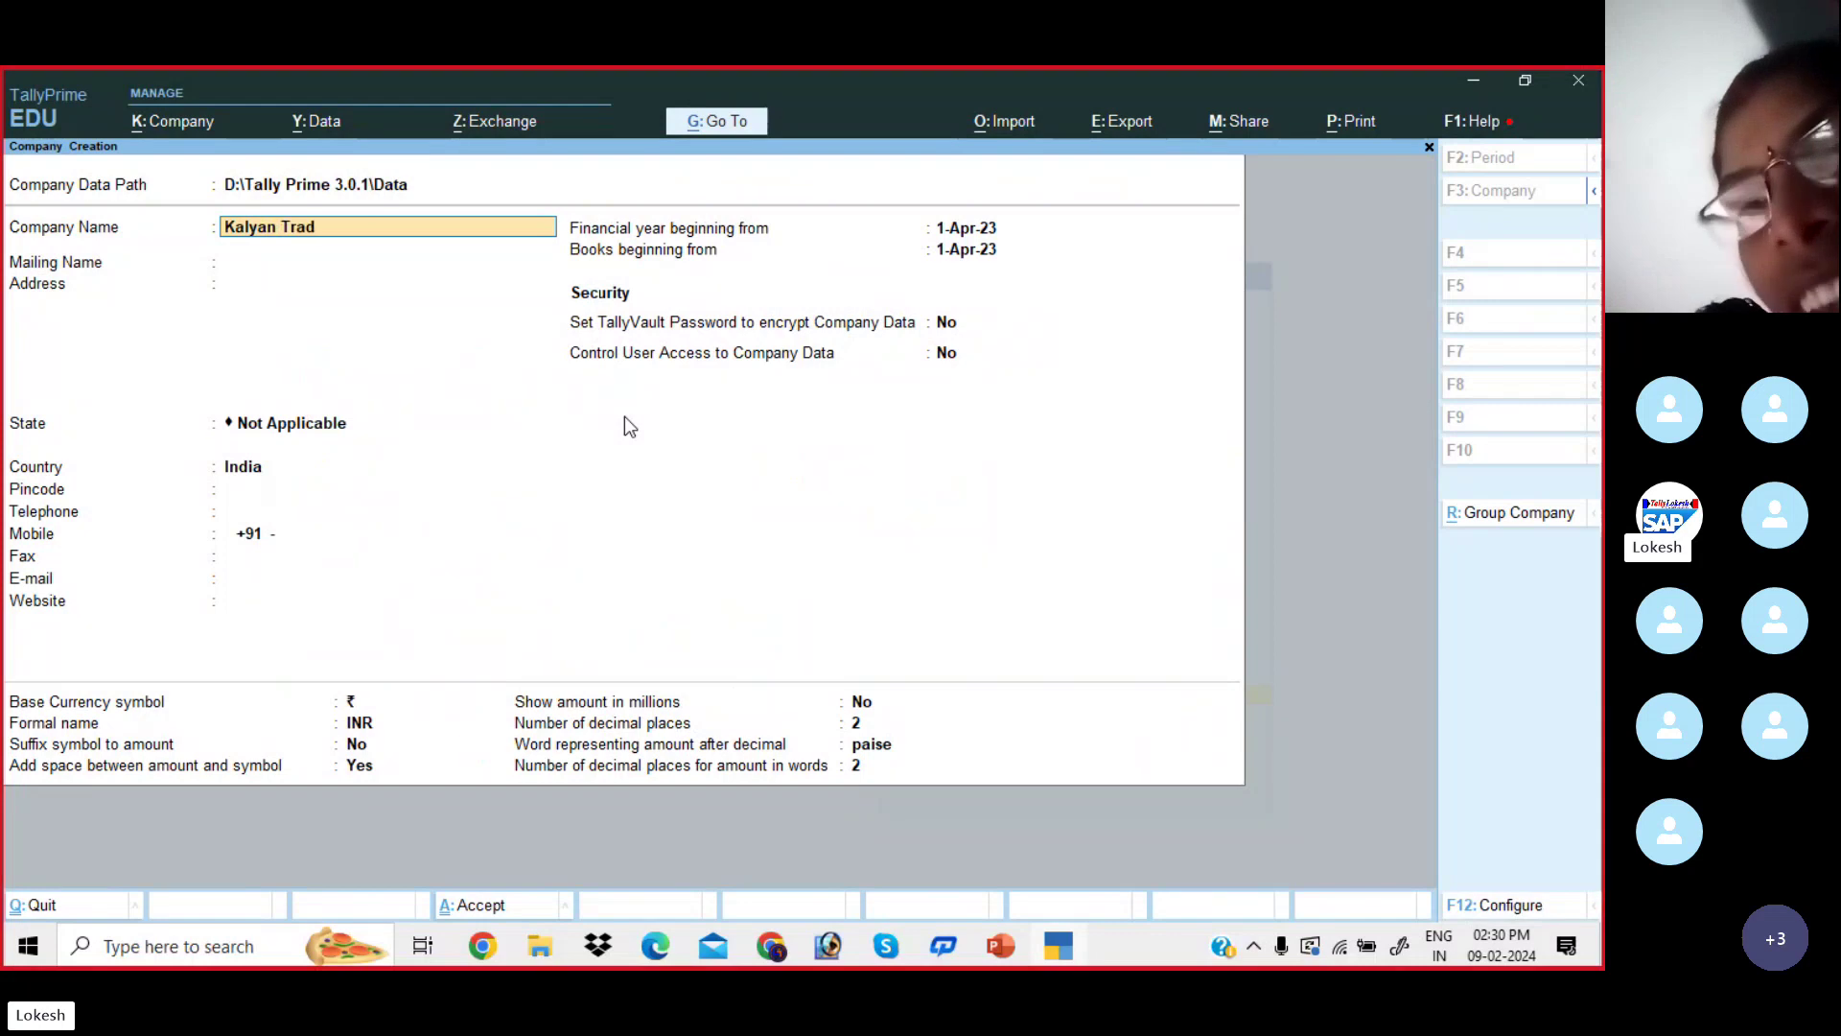
pyautogui.press('Return')
pyautogui.press('Return')
pyautogui.press('Return')
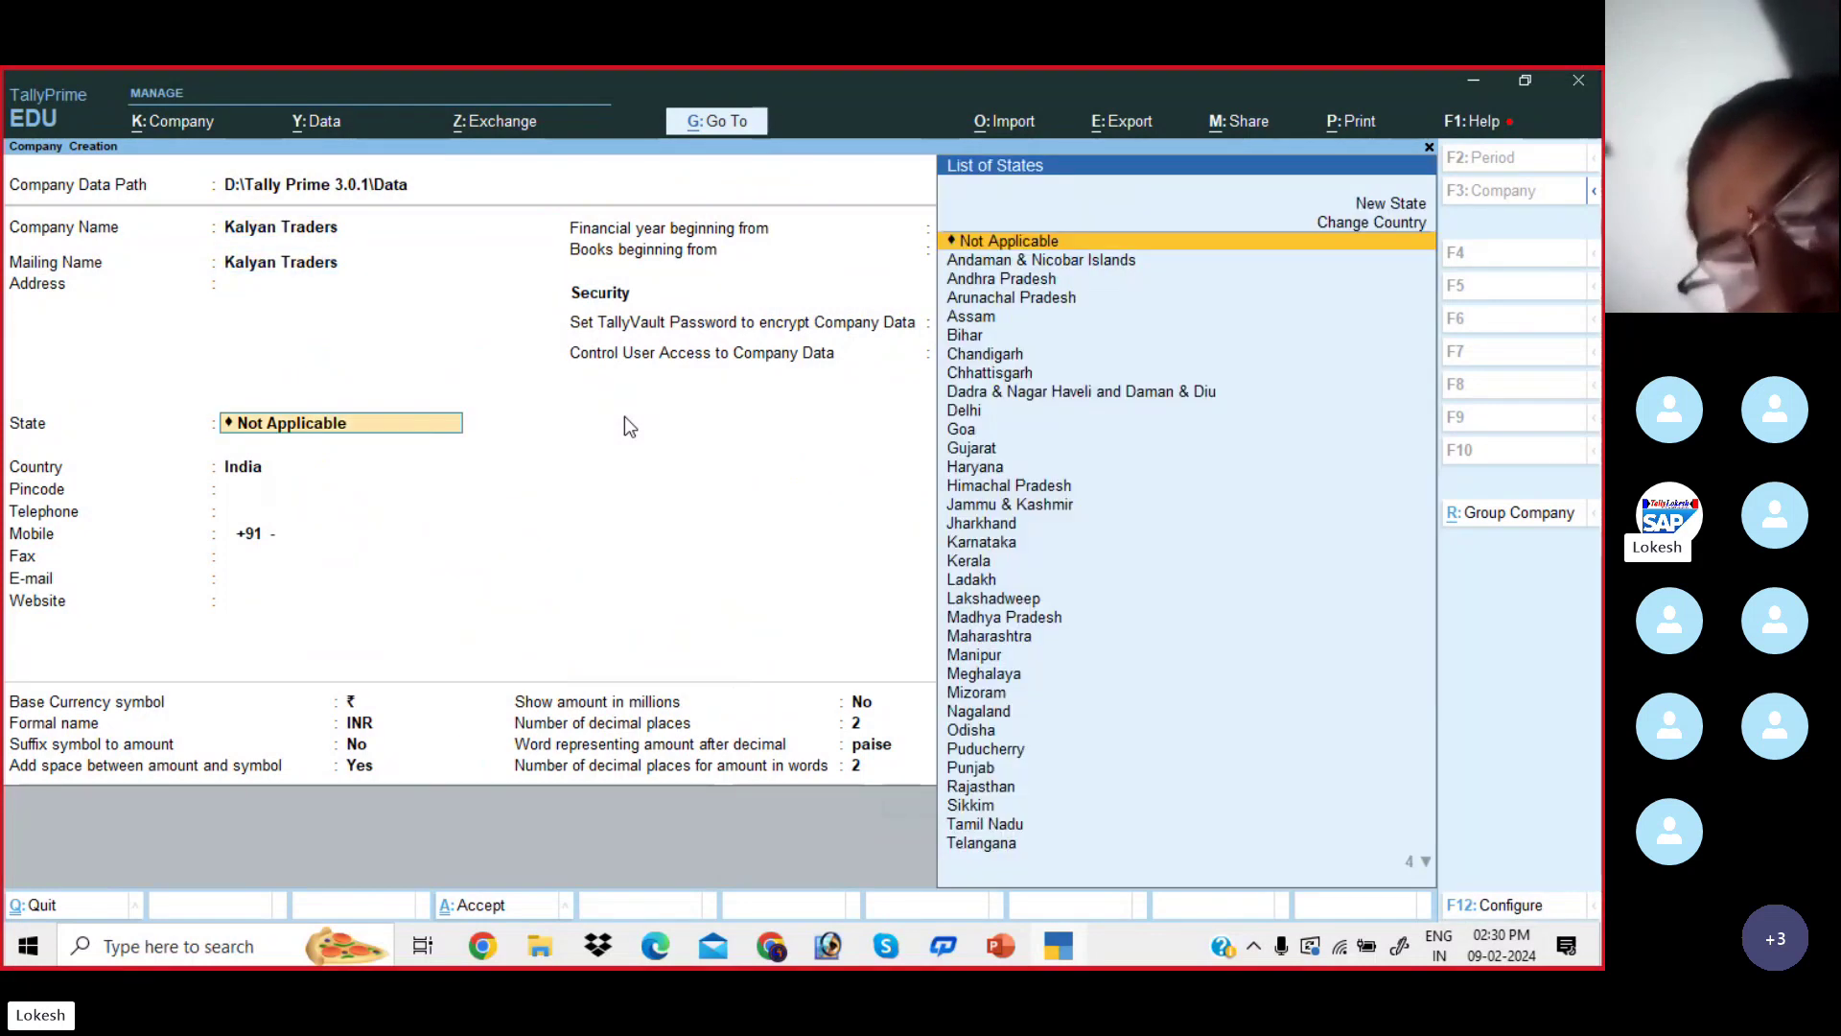
pyautogui.press('Down')
pyautogui.press('Return')
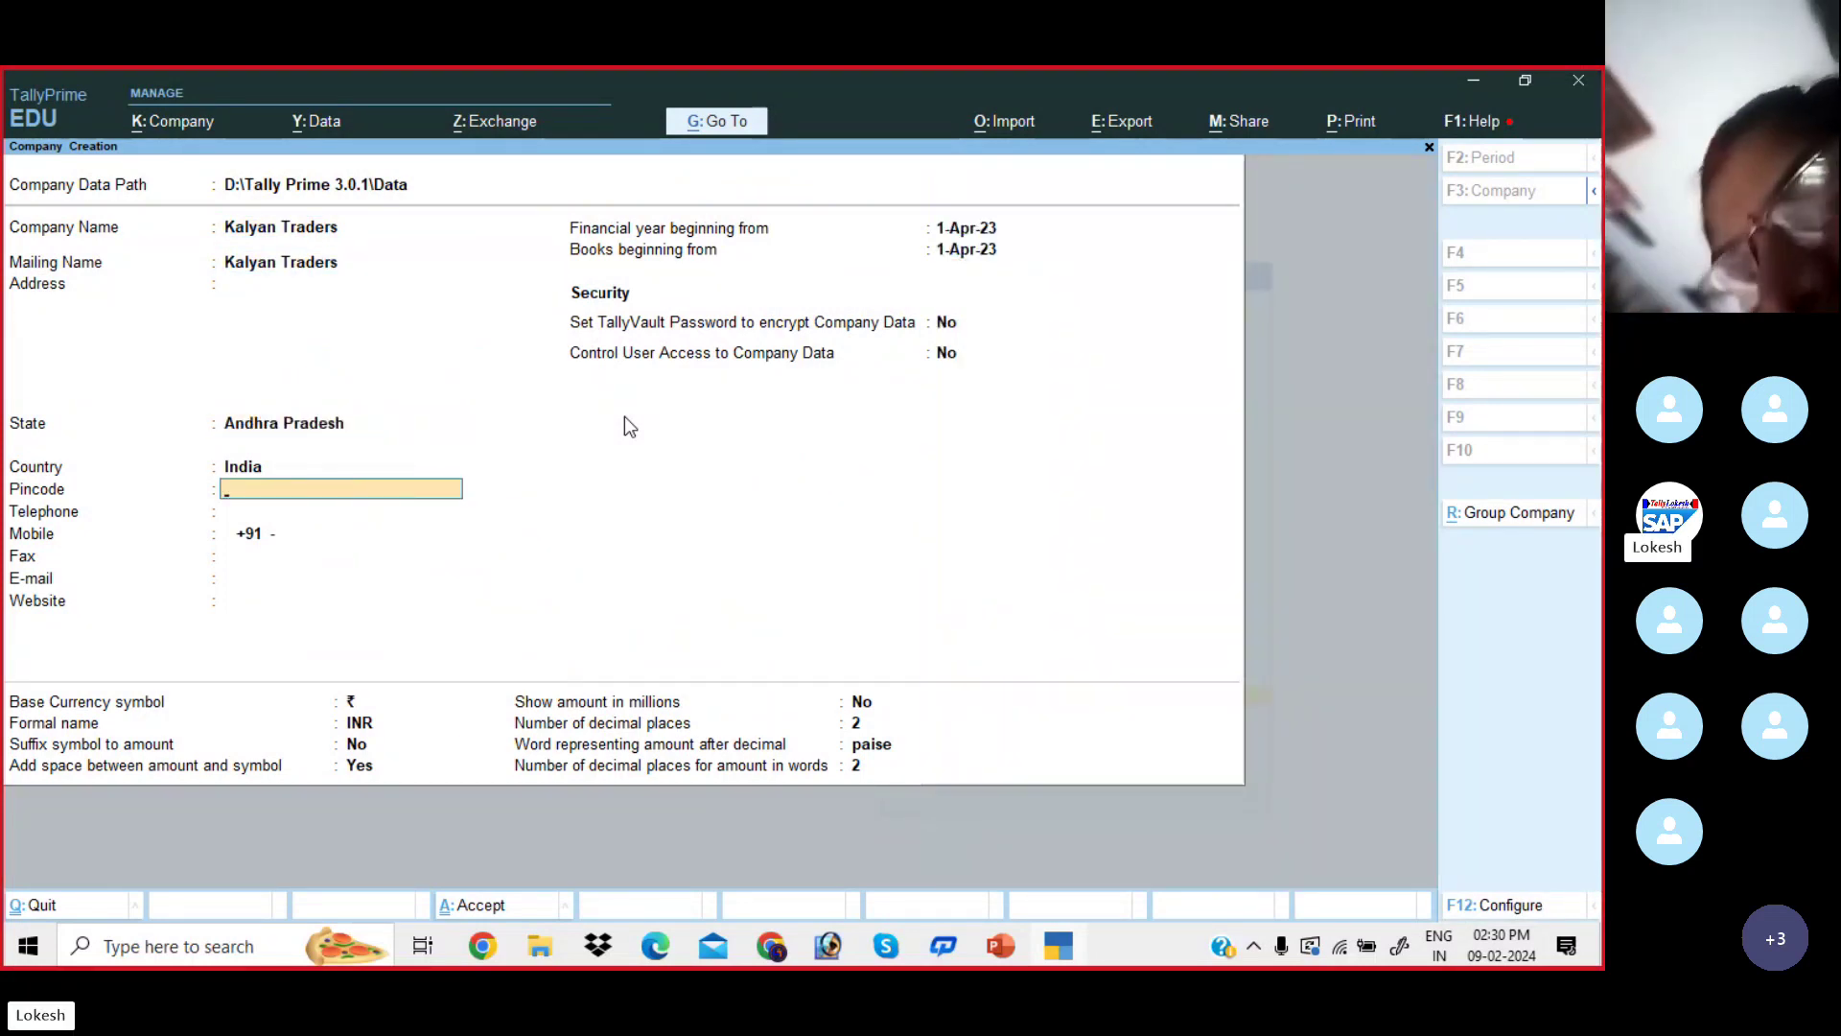
pyautogui.press('Return')
pyautogui.press('Return')
pyautogui.press('Return')
pyautogui.press('Return')
pyautogui.press('Return')
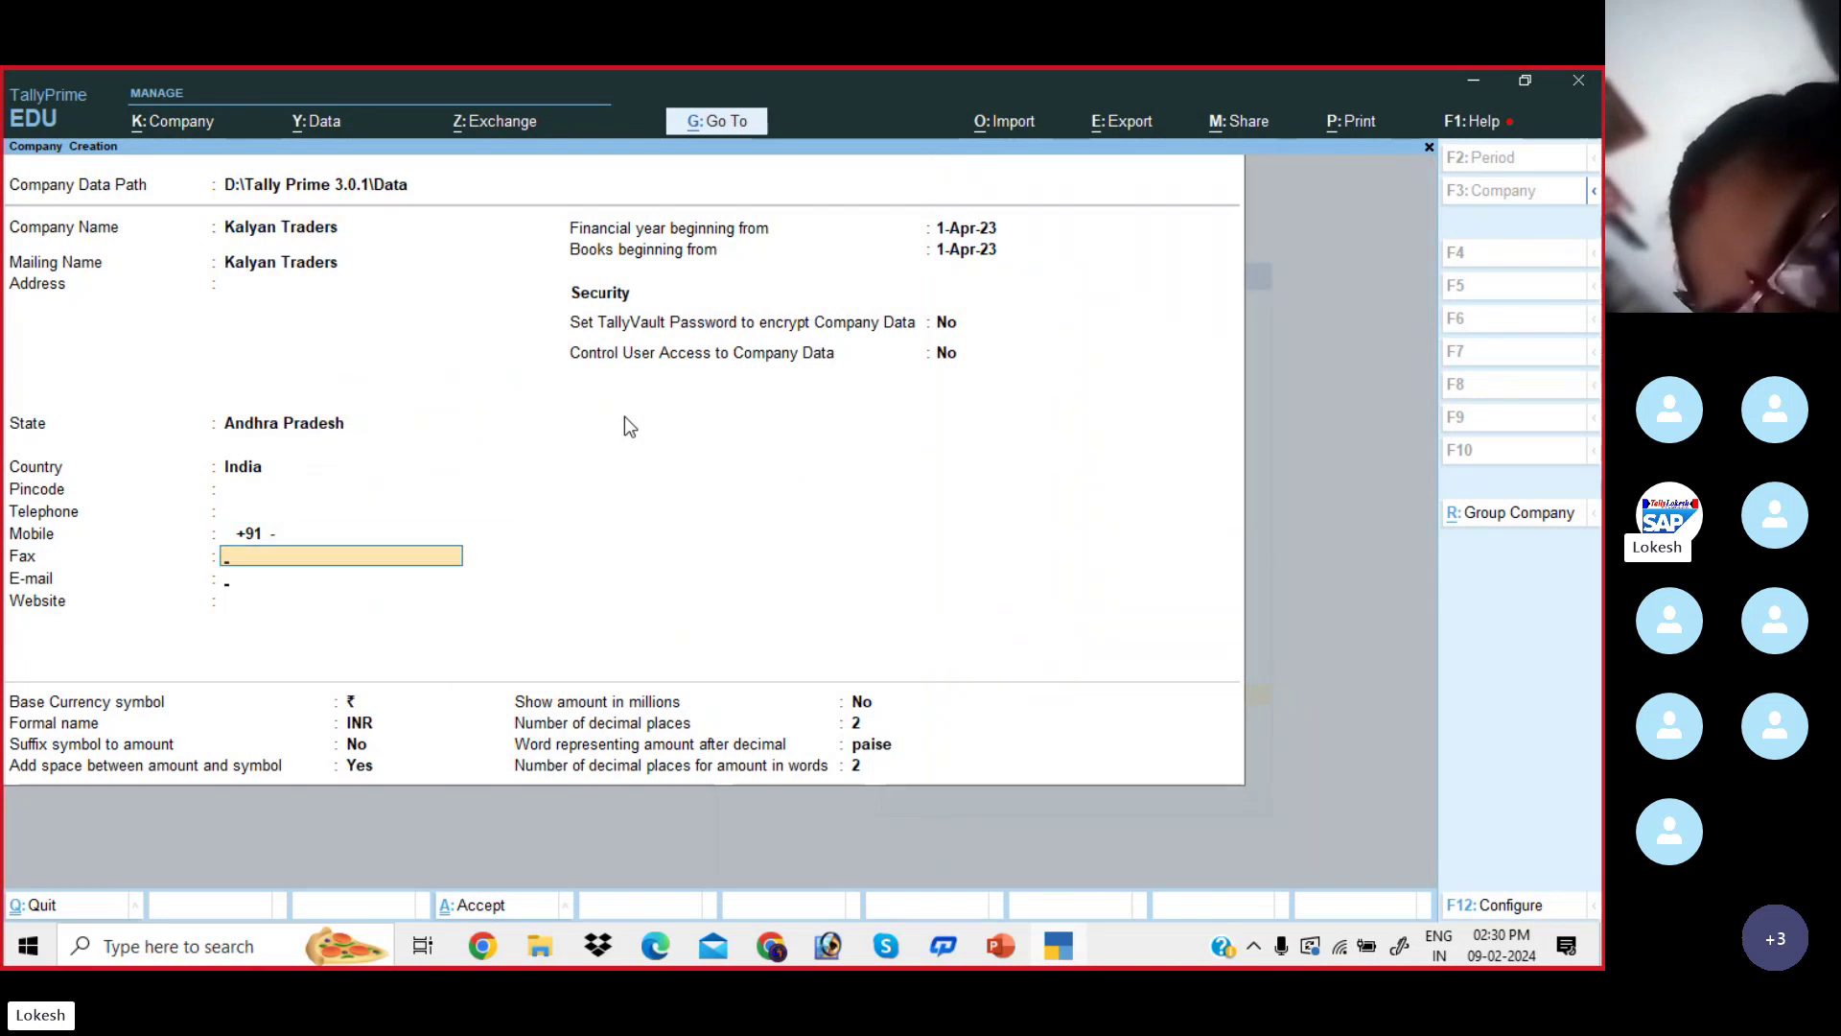
pyautogui.press('Return')
pyautogui.press('Return')
pyautogui.press('Return')
pyautogui.press('Return')
pyautogui.press('Return')
pyautogui.press('Return')
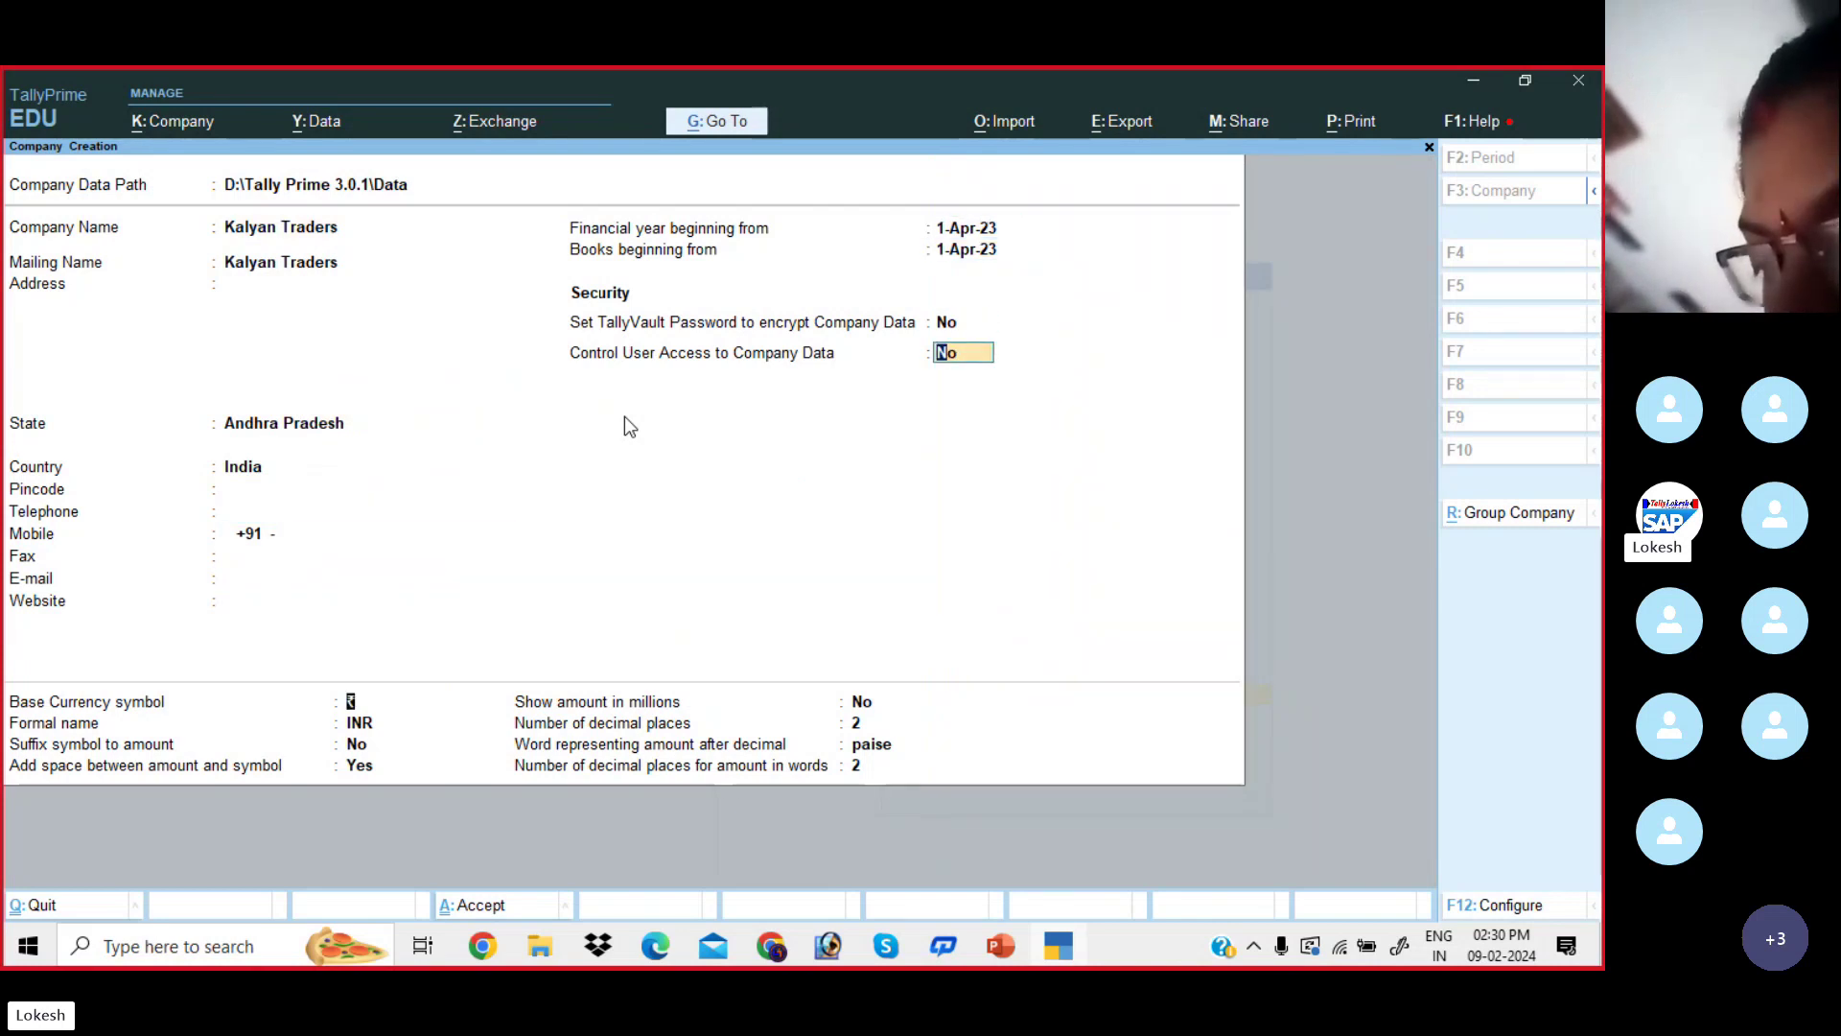
pyautogui.press('Return')
pyautogui.press('Return')
pyautogui.press('Return')
pyautogui.press('Return')
pyautogui.press('Return')
pyautogui.press('Return')
pyautogui.press('Return')
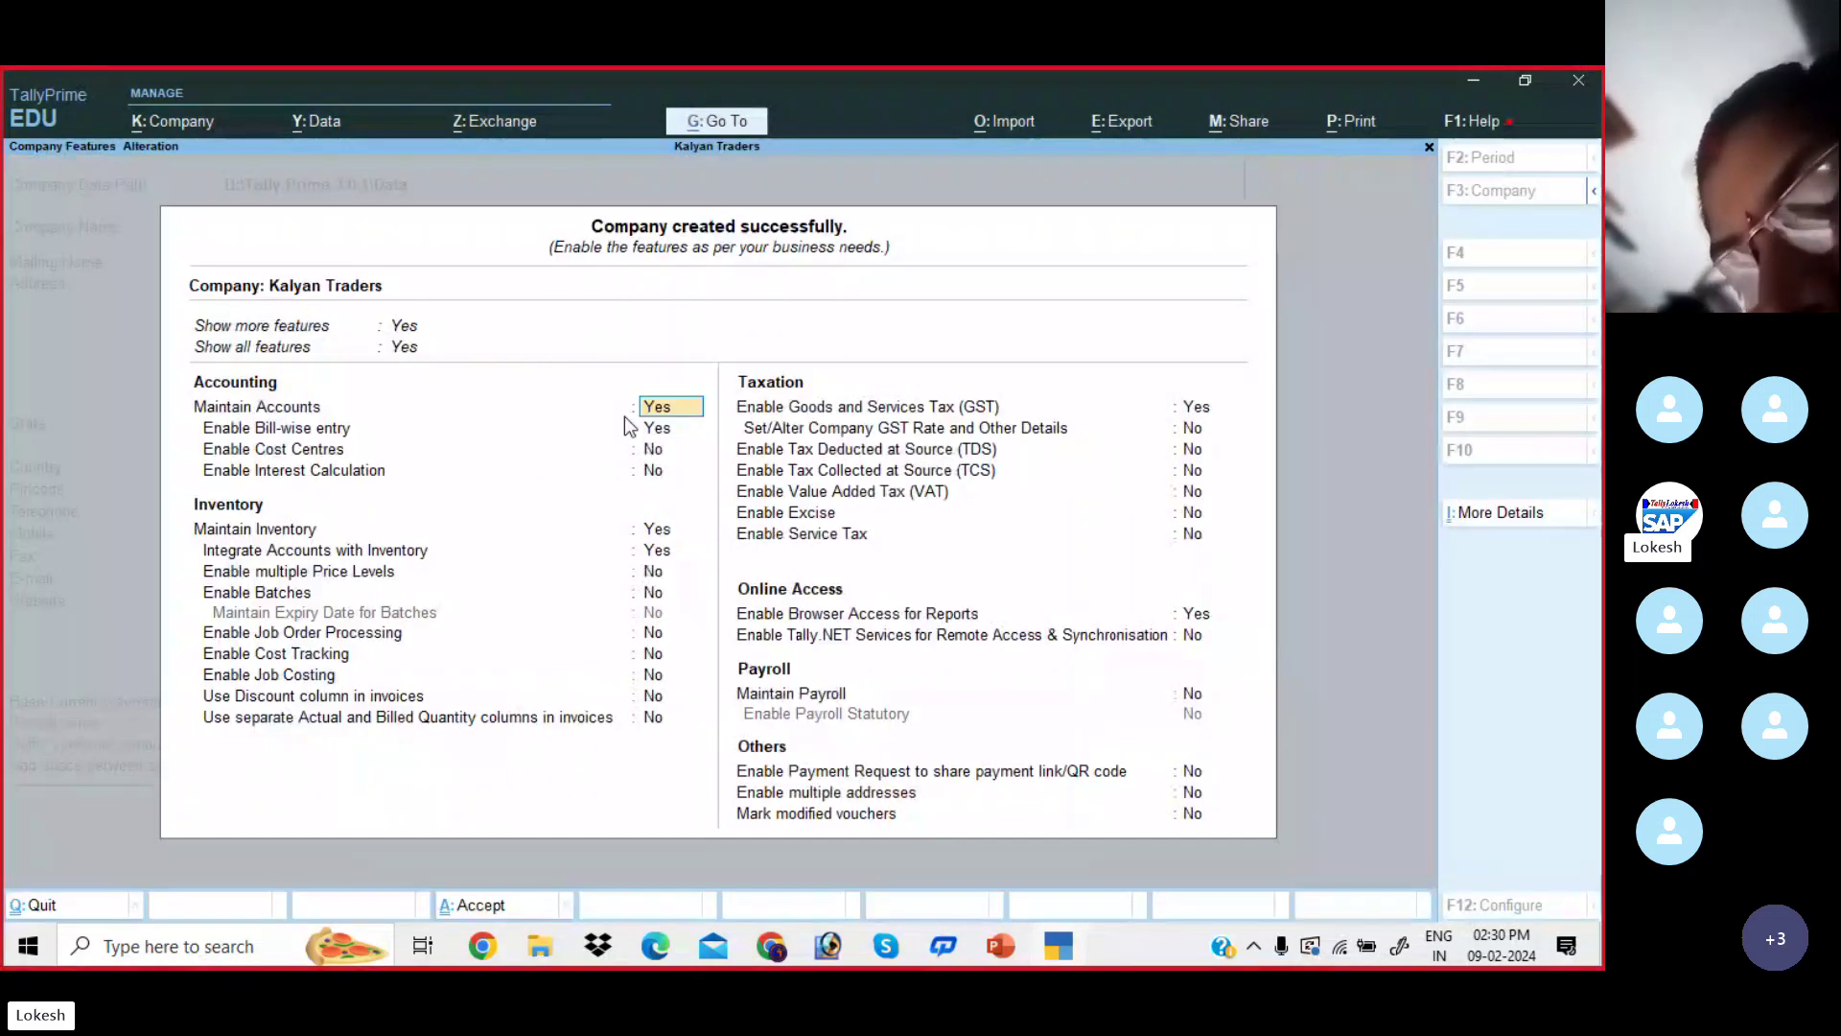
# - Set Bill-wise entry, Maintain Inventory, GST and Browser Access to No and accept the features
pyautogui.press('Return')
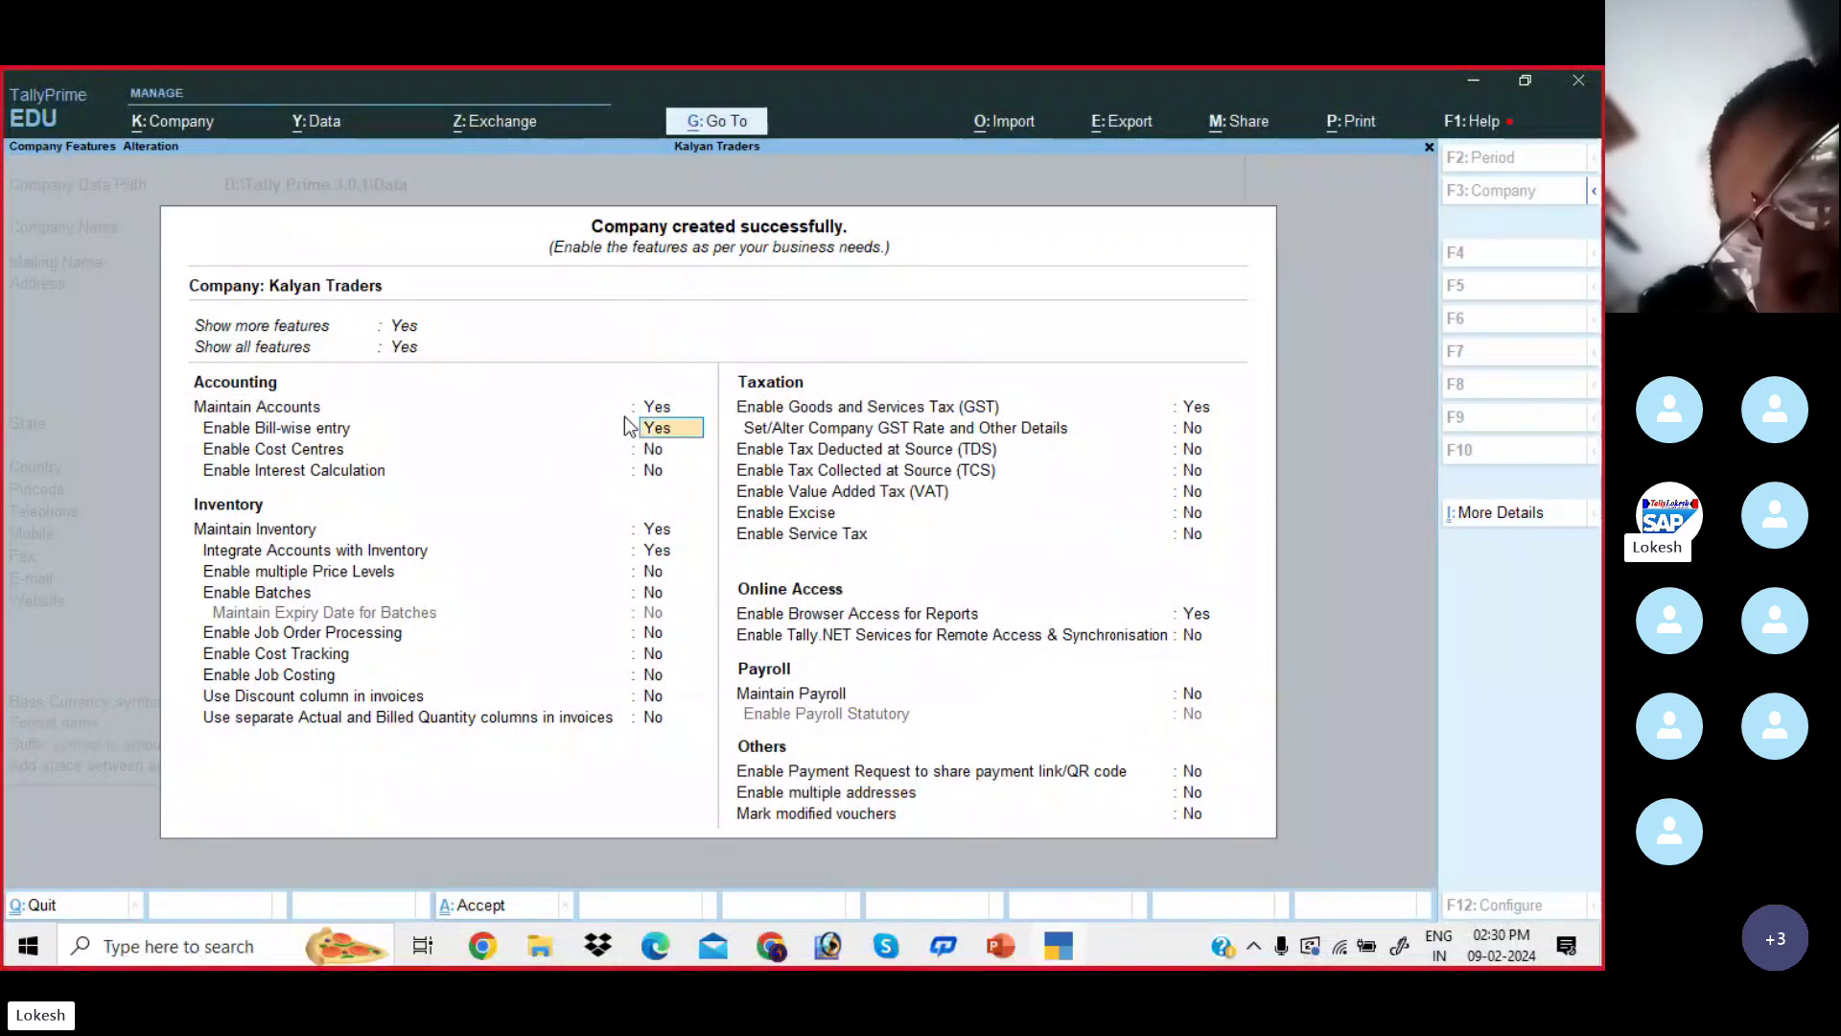
pyautogui.press('n')
pyautogui.press('Return')
pyautogui.press('Return')
pyautogui.press('Return')
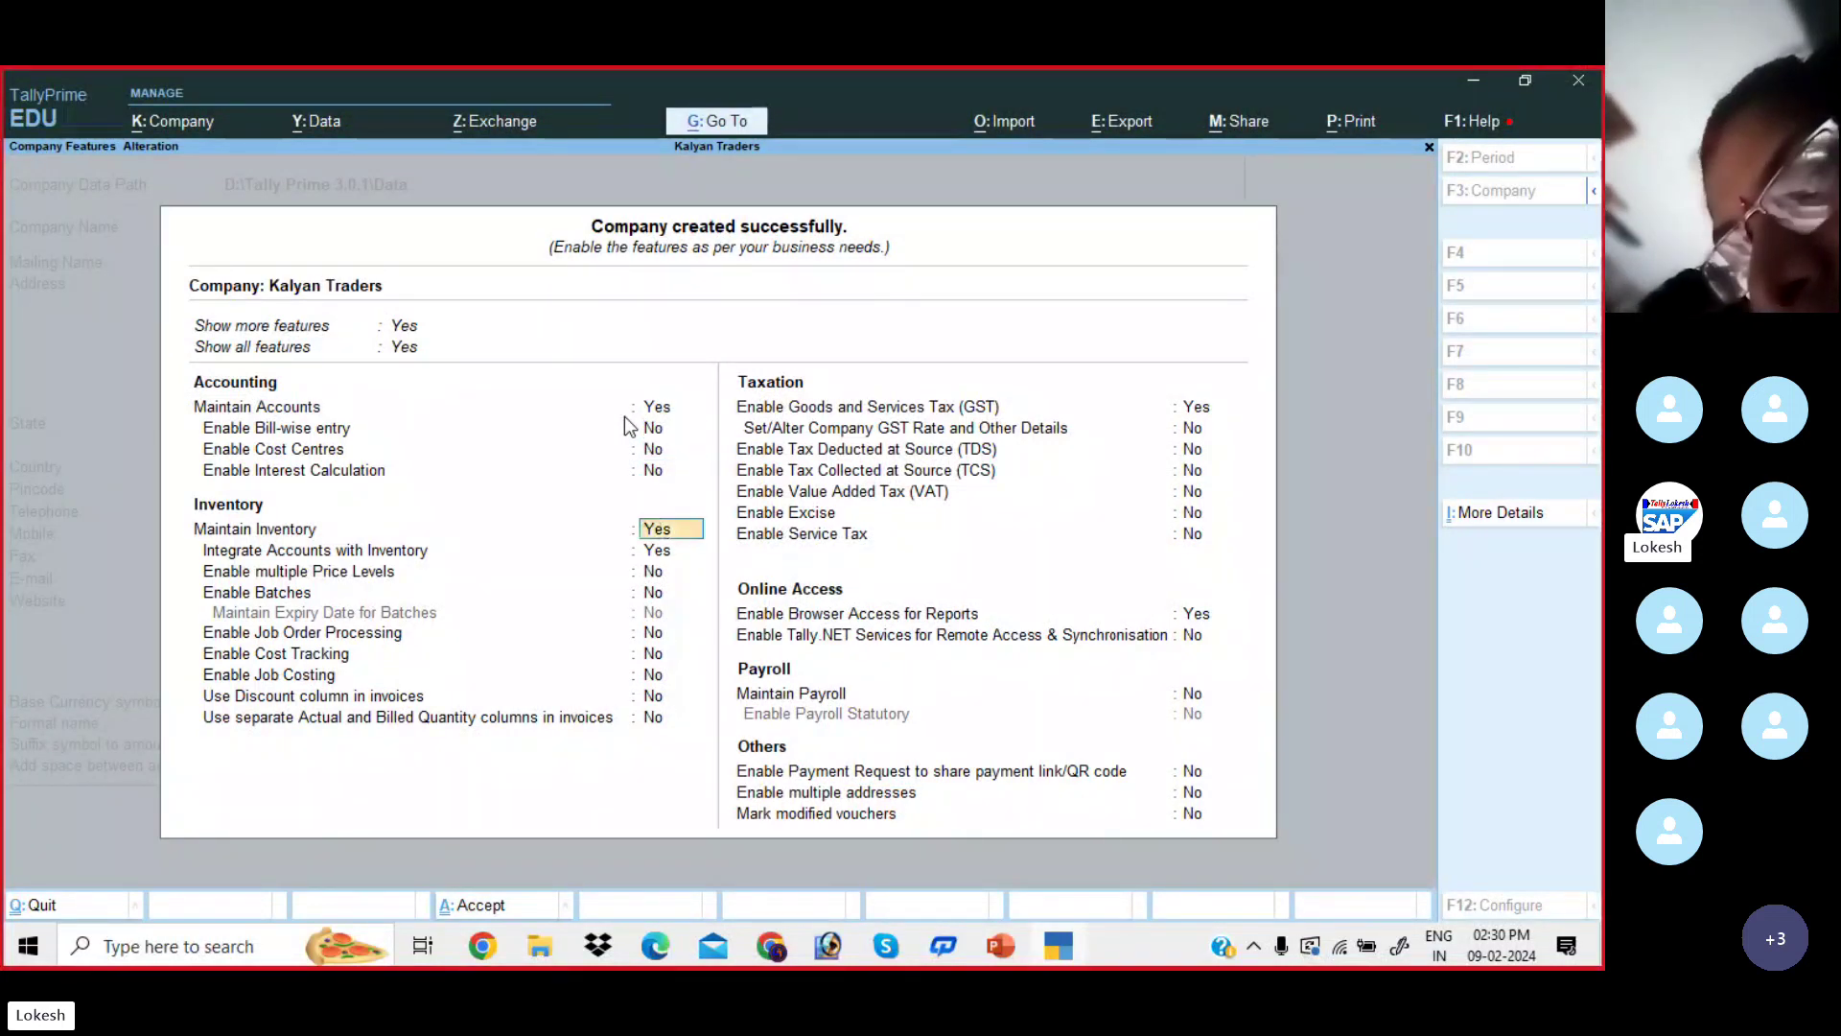
pyautogui.press('Return')
pyautogui.press('n')
pyautogui.press('Return')
pyautogui.press('Return')
pyautogui.press('Return')
pyautogui.press('Return')
pyautogui.press('Return')
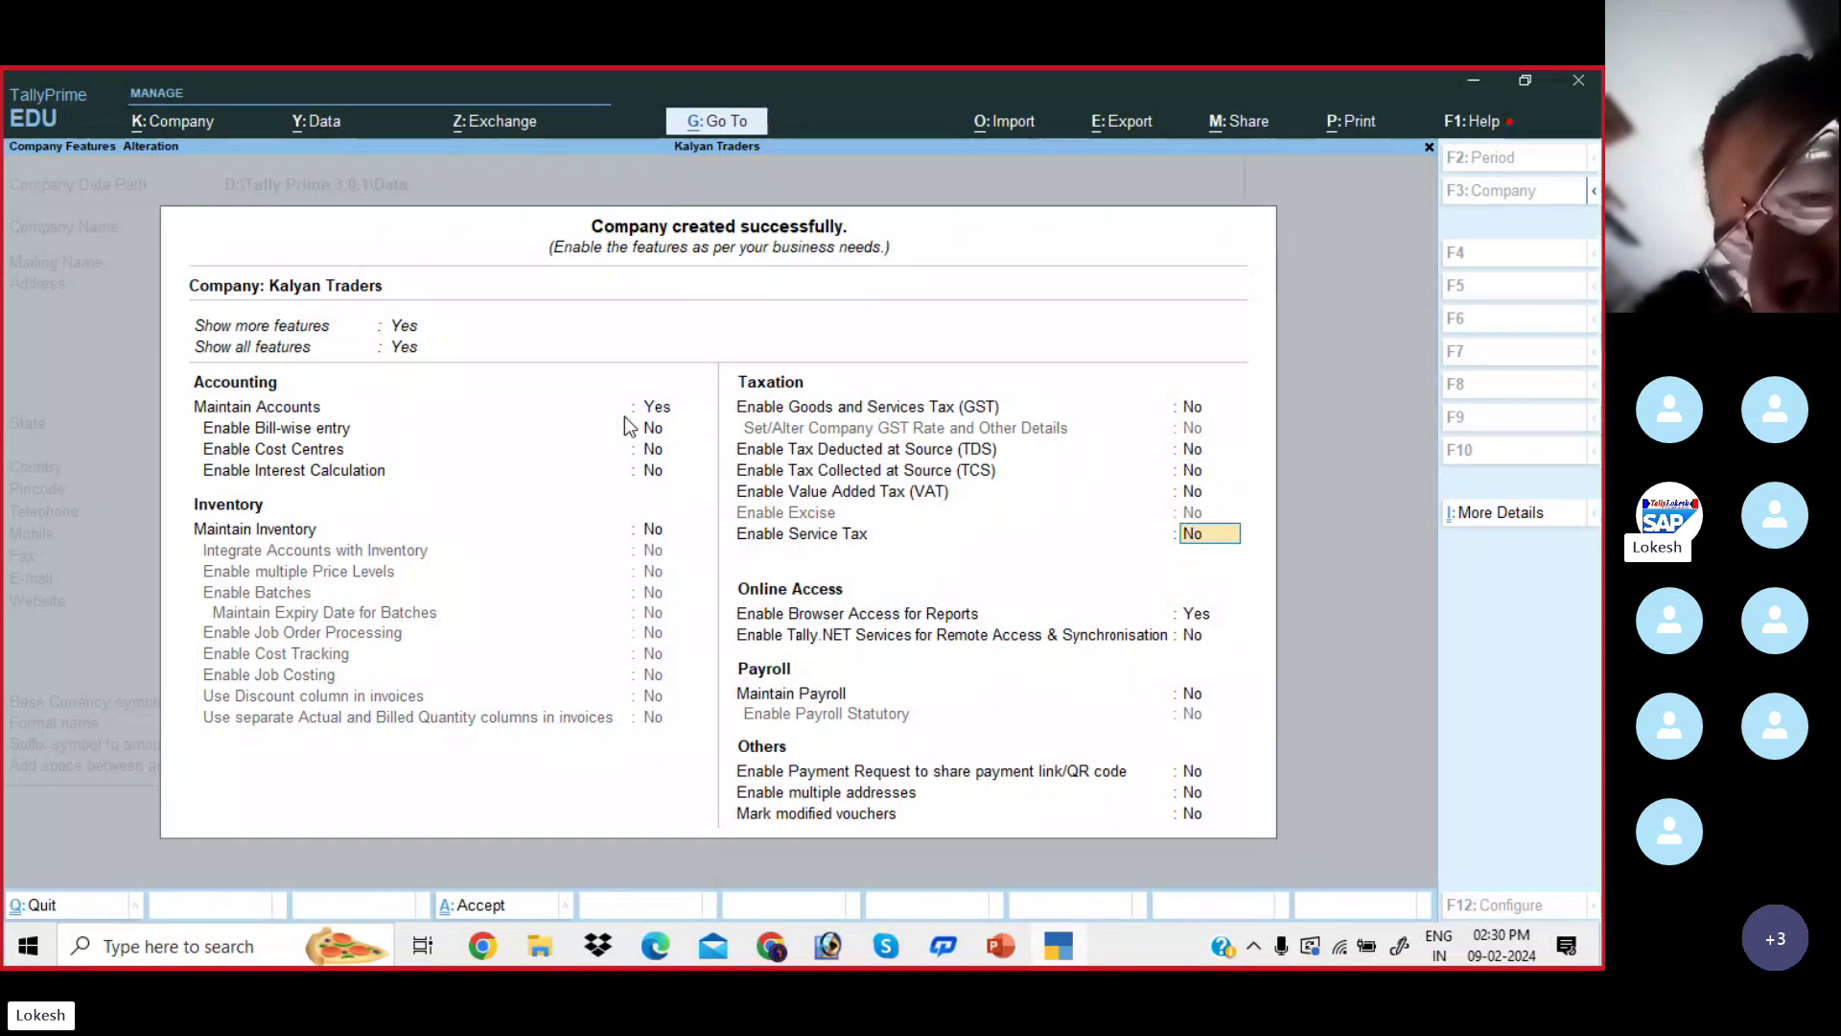
pyautogui.press('n')
pyautogui.press('Return')
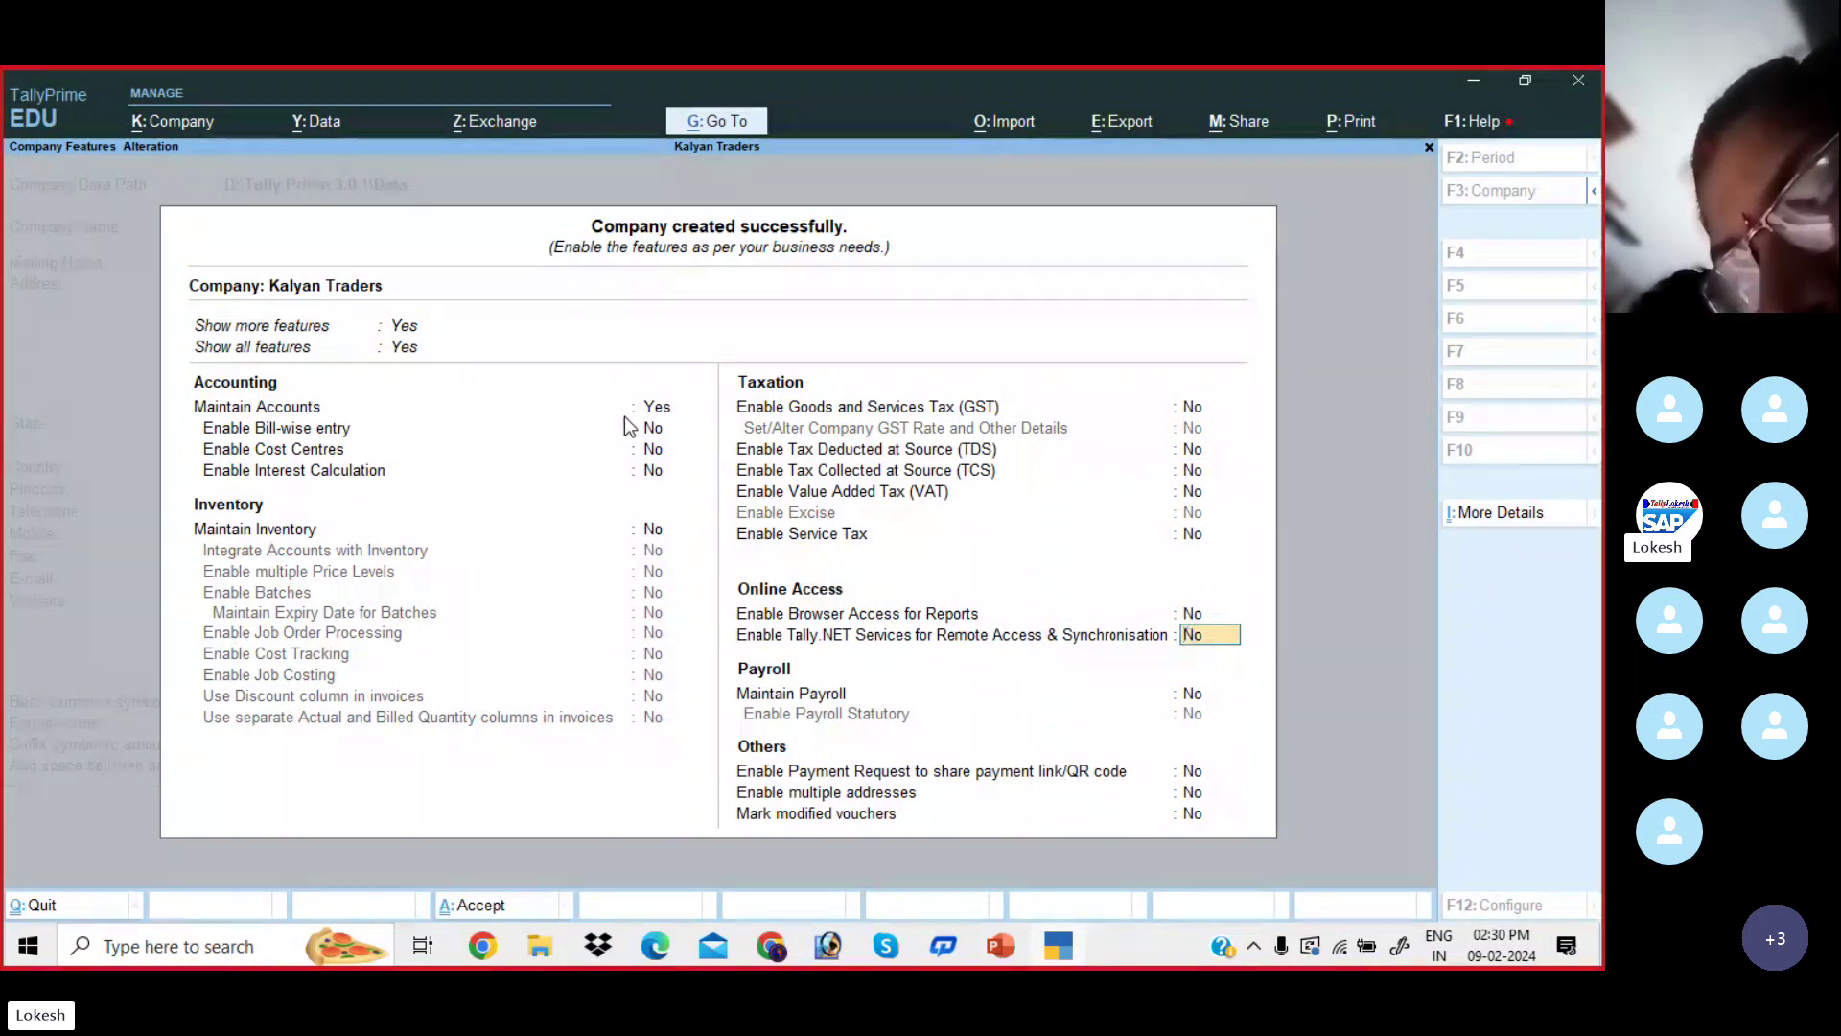
pyautogui.press('Return')
pyautogui.press('Return')
pyautogui.press('Return')
pyautogui.press('Return')
pyautogui.press('Return')
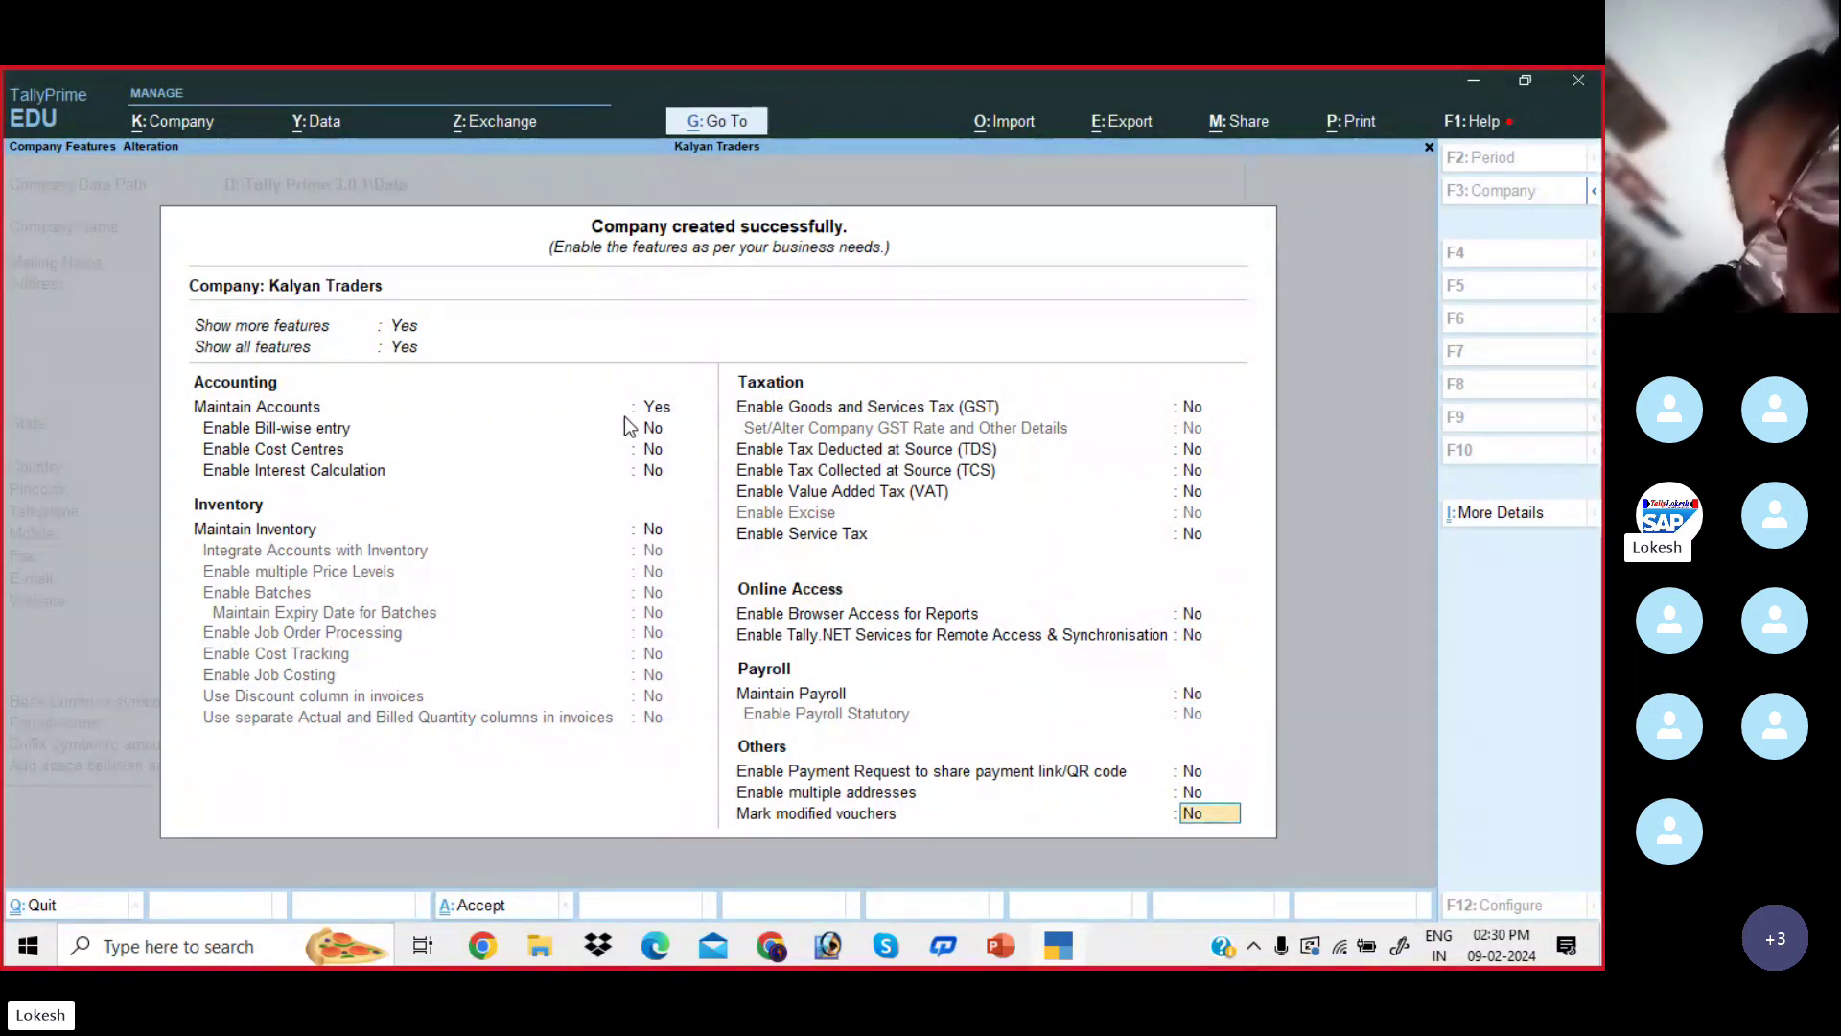
pyautogui.press('Return')
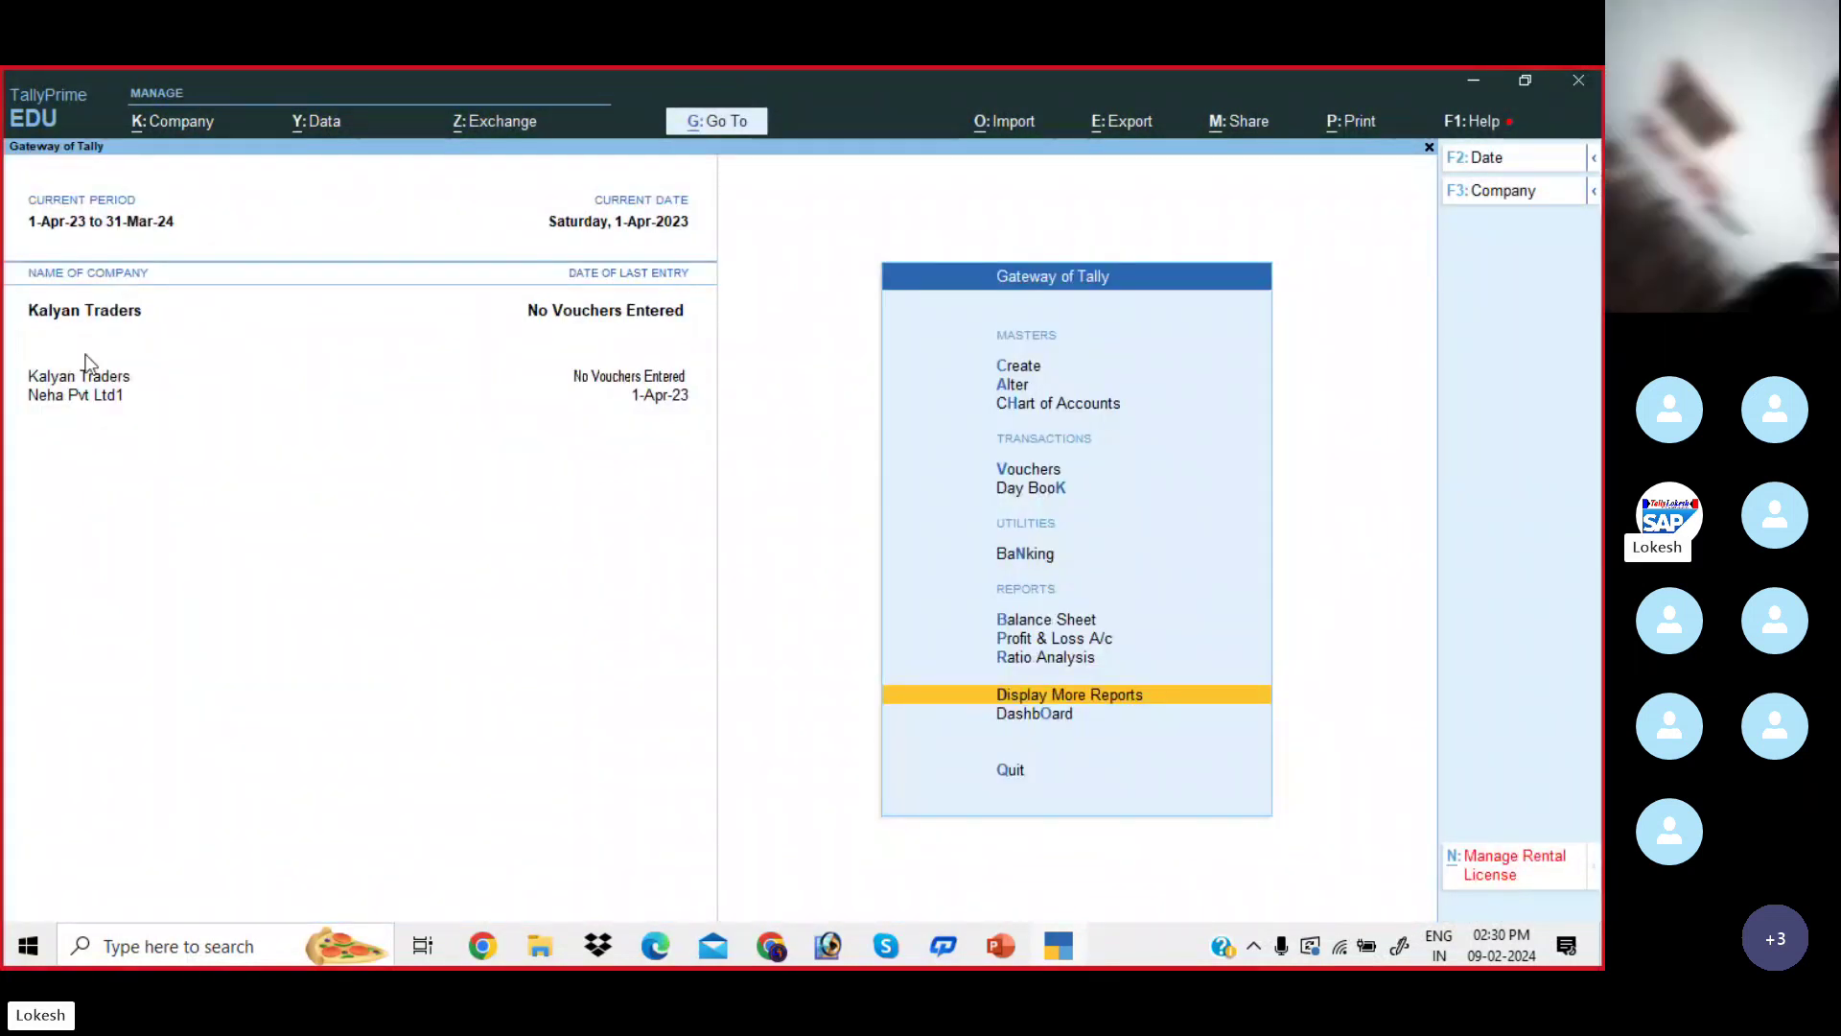
# - Browse the existing account groups through the Alter masters list
pyautogui.press('Up')
pyautogui.press('Up')
pyautogui.press('Up')
pyautogui.press('Up')
pyautogui.press('Up')
pyautogui.press('Up')
pyautogui.press('Up')
pyautogui.press('Up')
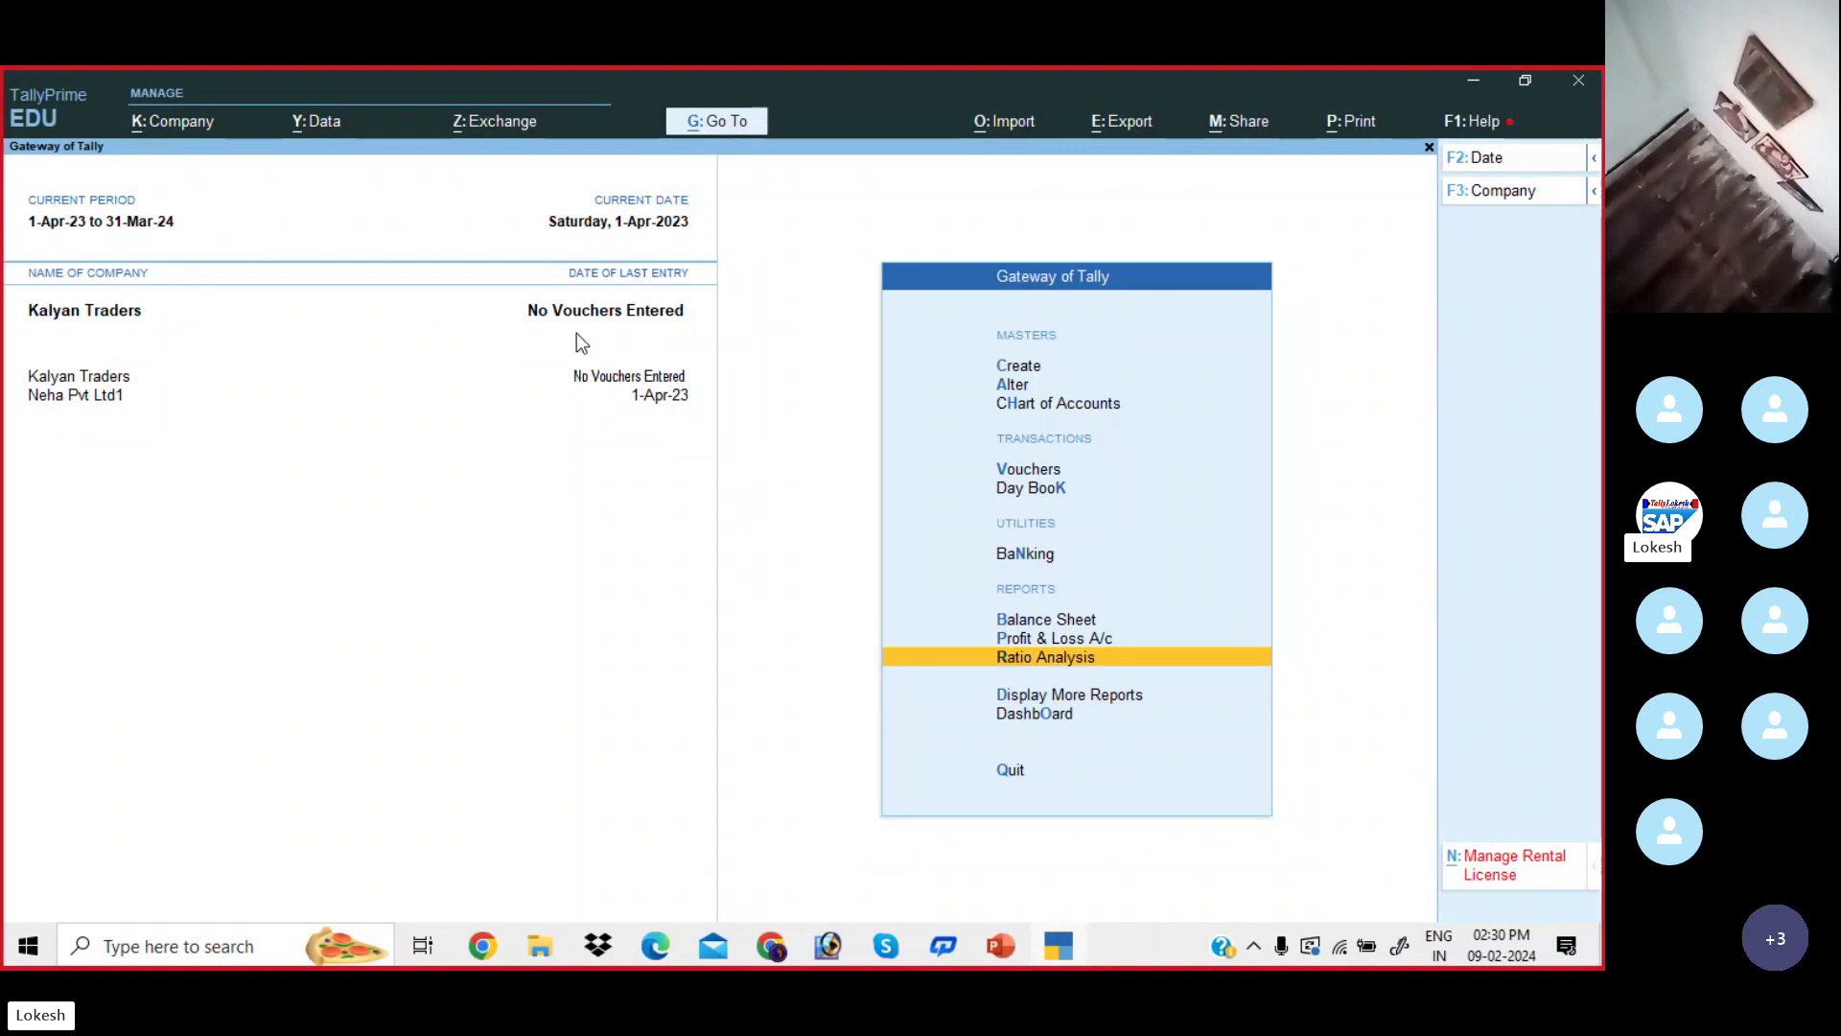
pyautogui.press('Return')
pyautogui.press('Down')
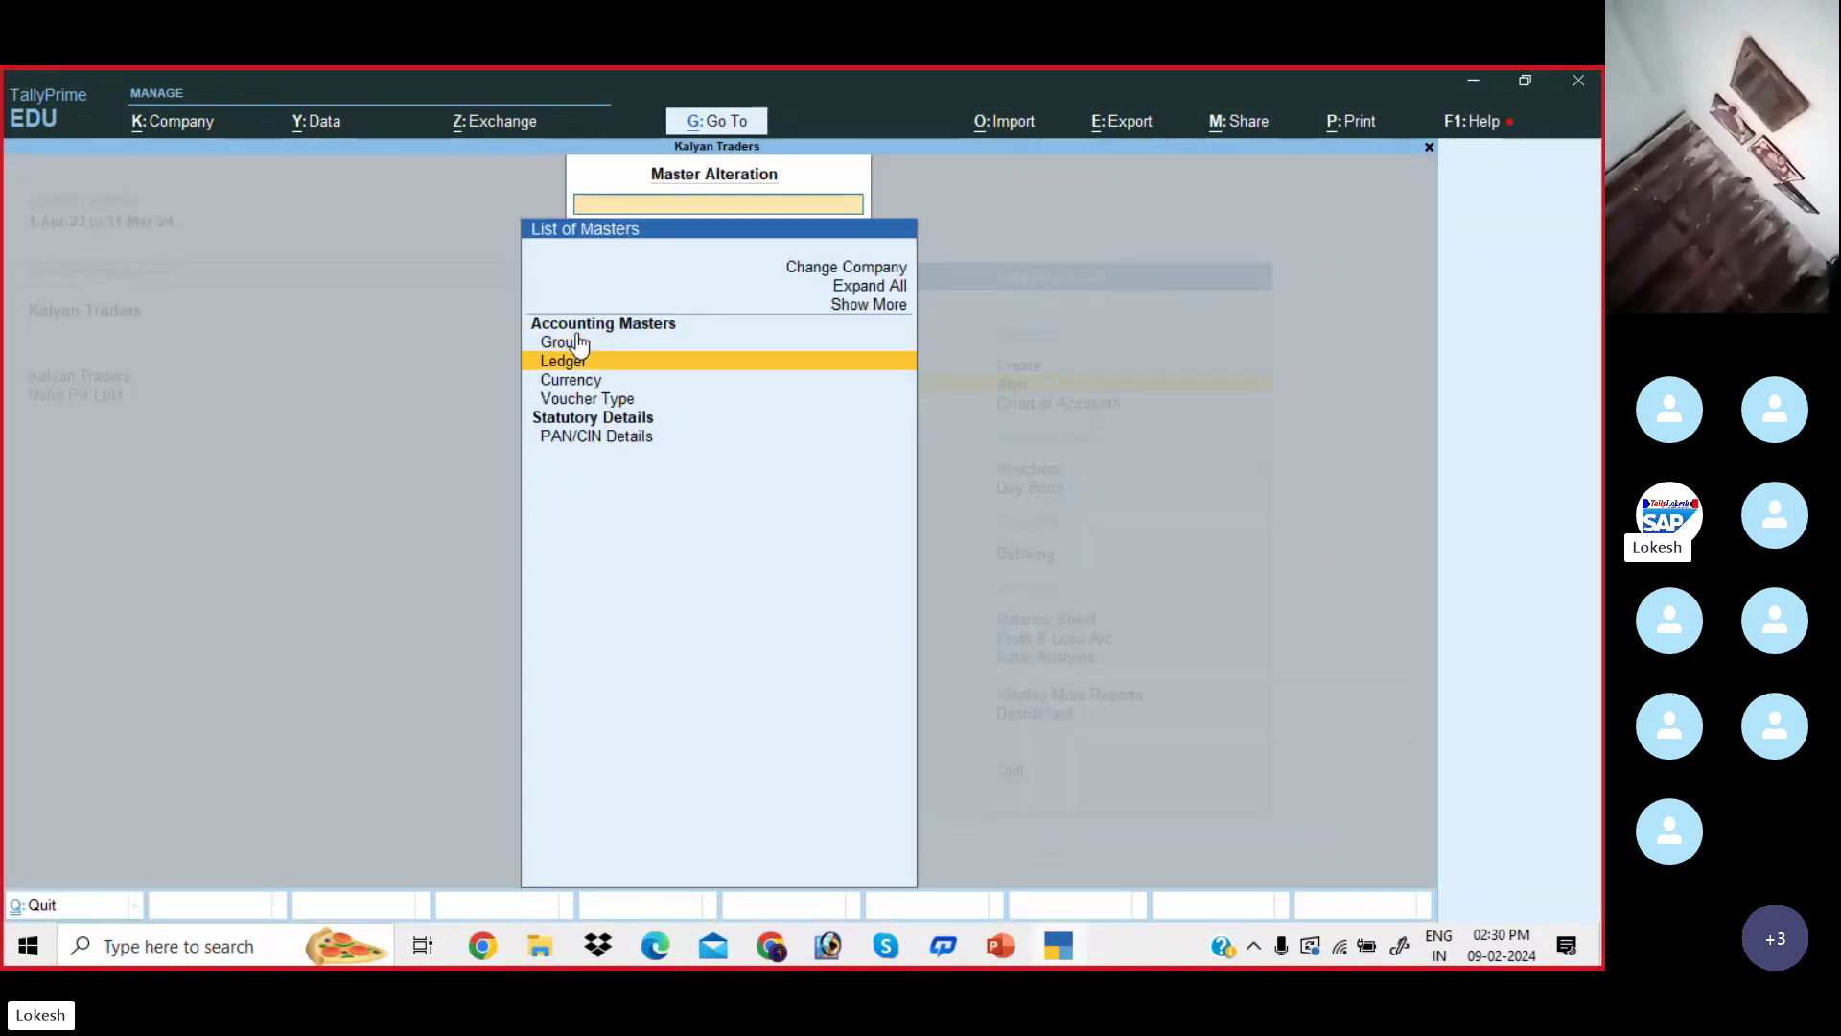
pyautogui.press('Up')
pyautogui.press('Return')
pyautogui.press('Down')
pyautogui.press('Down')
pyautogui.press('Down')
pyautogui.press('Down')
pyautogui.press('Down')
pyautogui.press('Down')
pyautogui.press('Down')
pyautogui.press('Down')
pyautogui.press('Down')
pyautogui.press('Down')
pyautogui.press('Down')
pyautogui.press('Down')
pyautogui.press('Down')
pyautogui.press('Down')
pyautogui.press('Down')
pyautogui.press('Down')
pyautogui.press('Down')
pyautogui.press('Down')
pyautogui.press('Down')
pyautogui.press('Down')
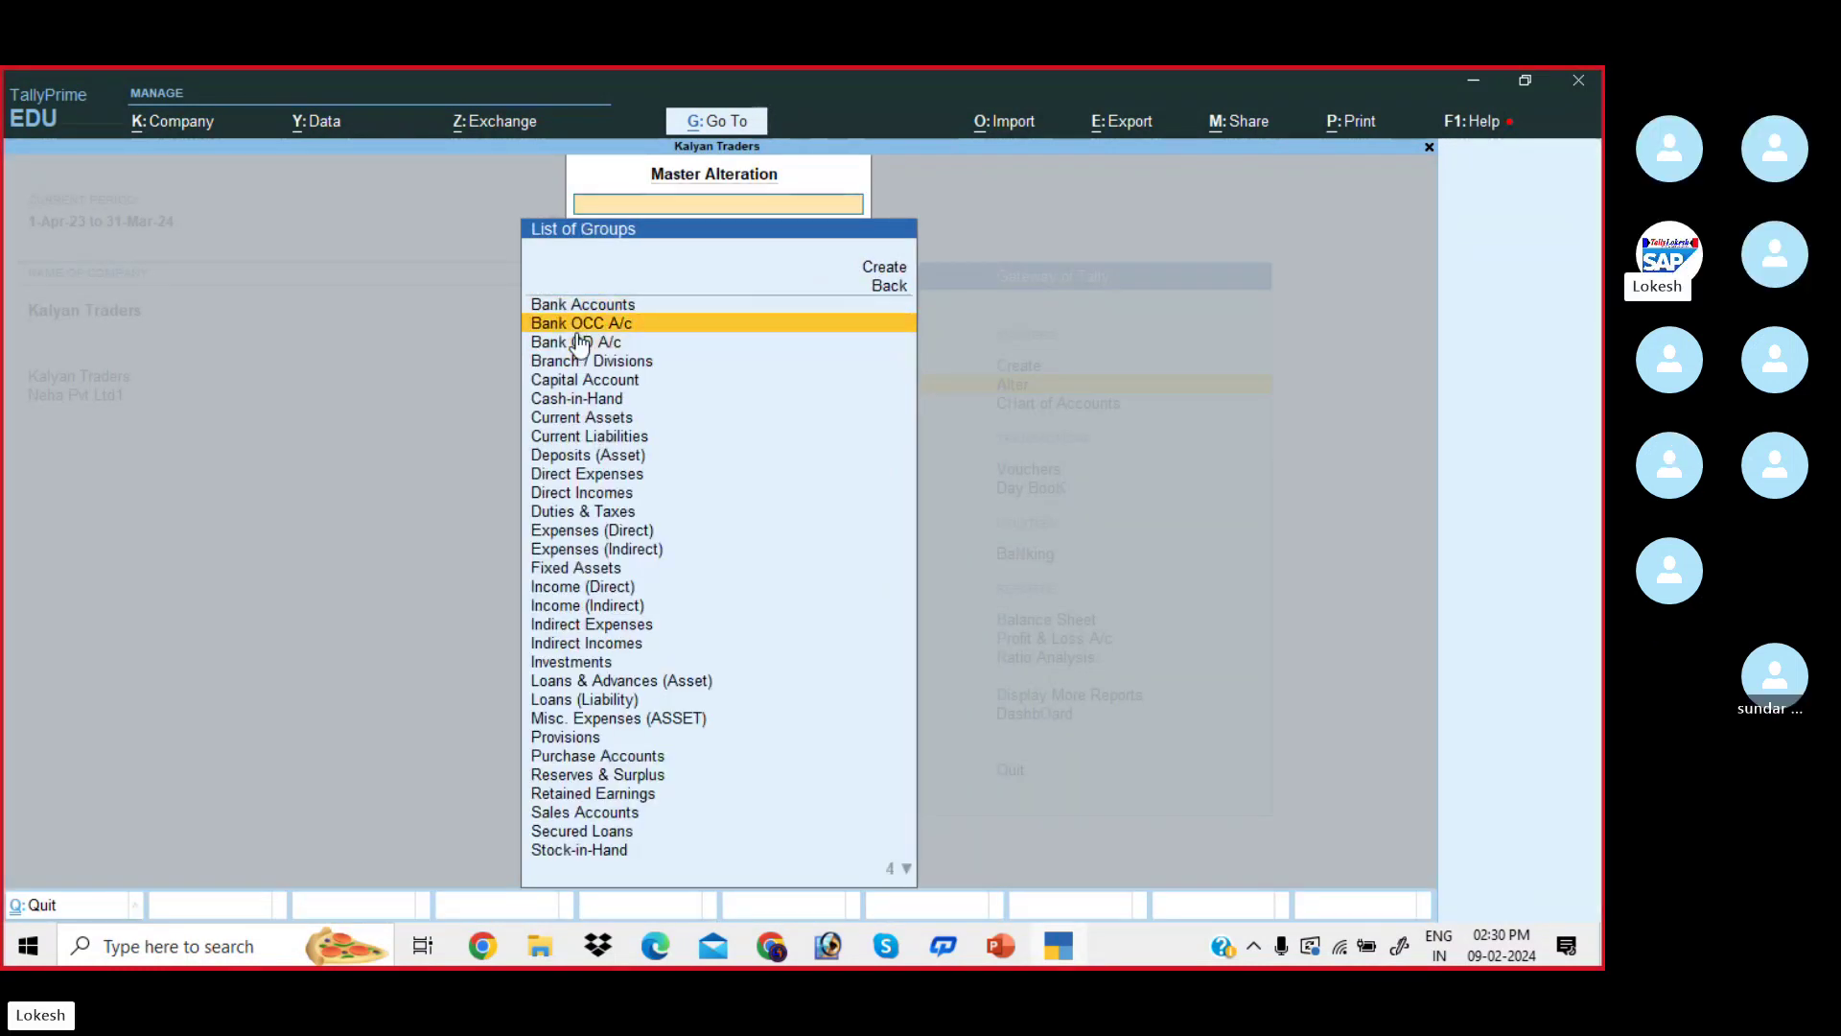
pyautogui.press('Escape')
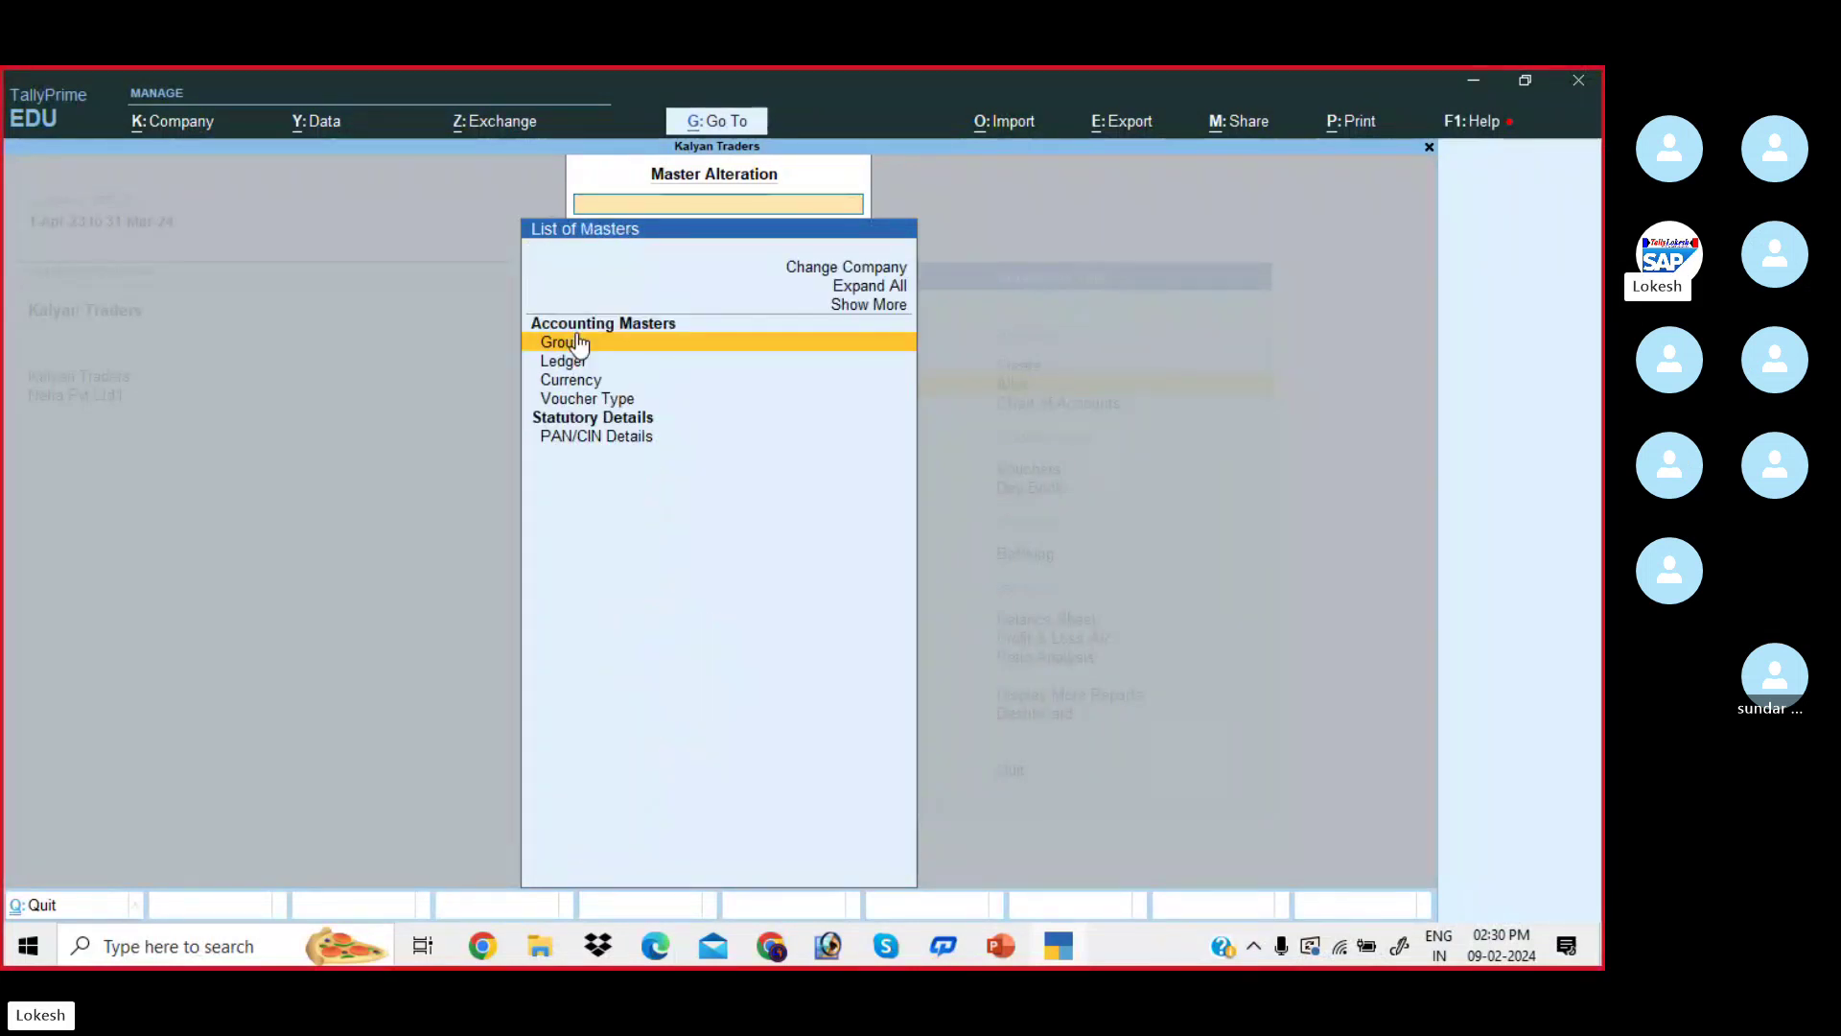
# - View the voucher types list, including inactive voucher types, then return to Gateway of Tally
pyautogui.press('Down')
pyautogui.press('Down')
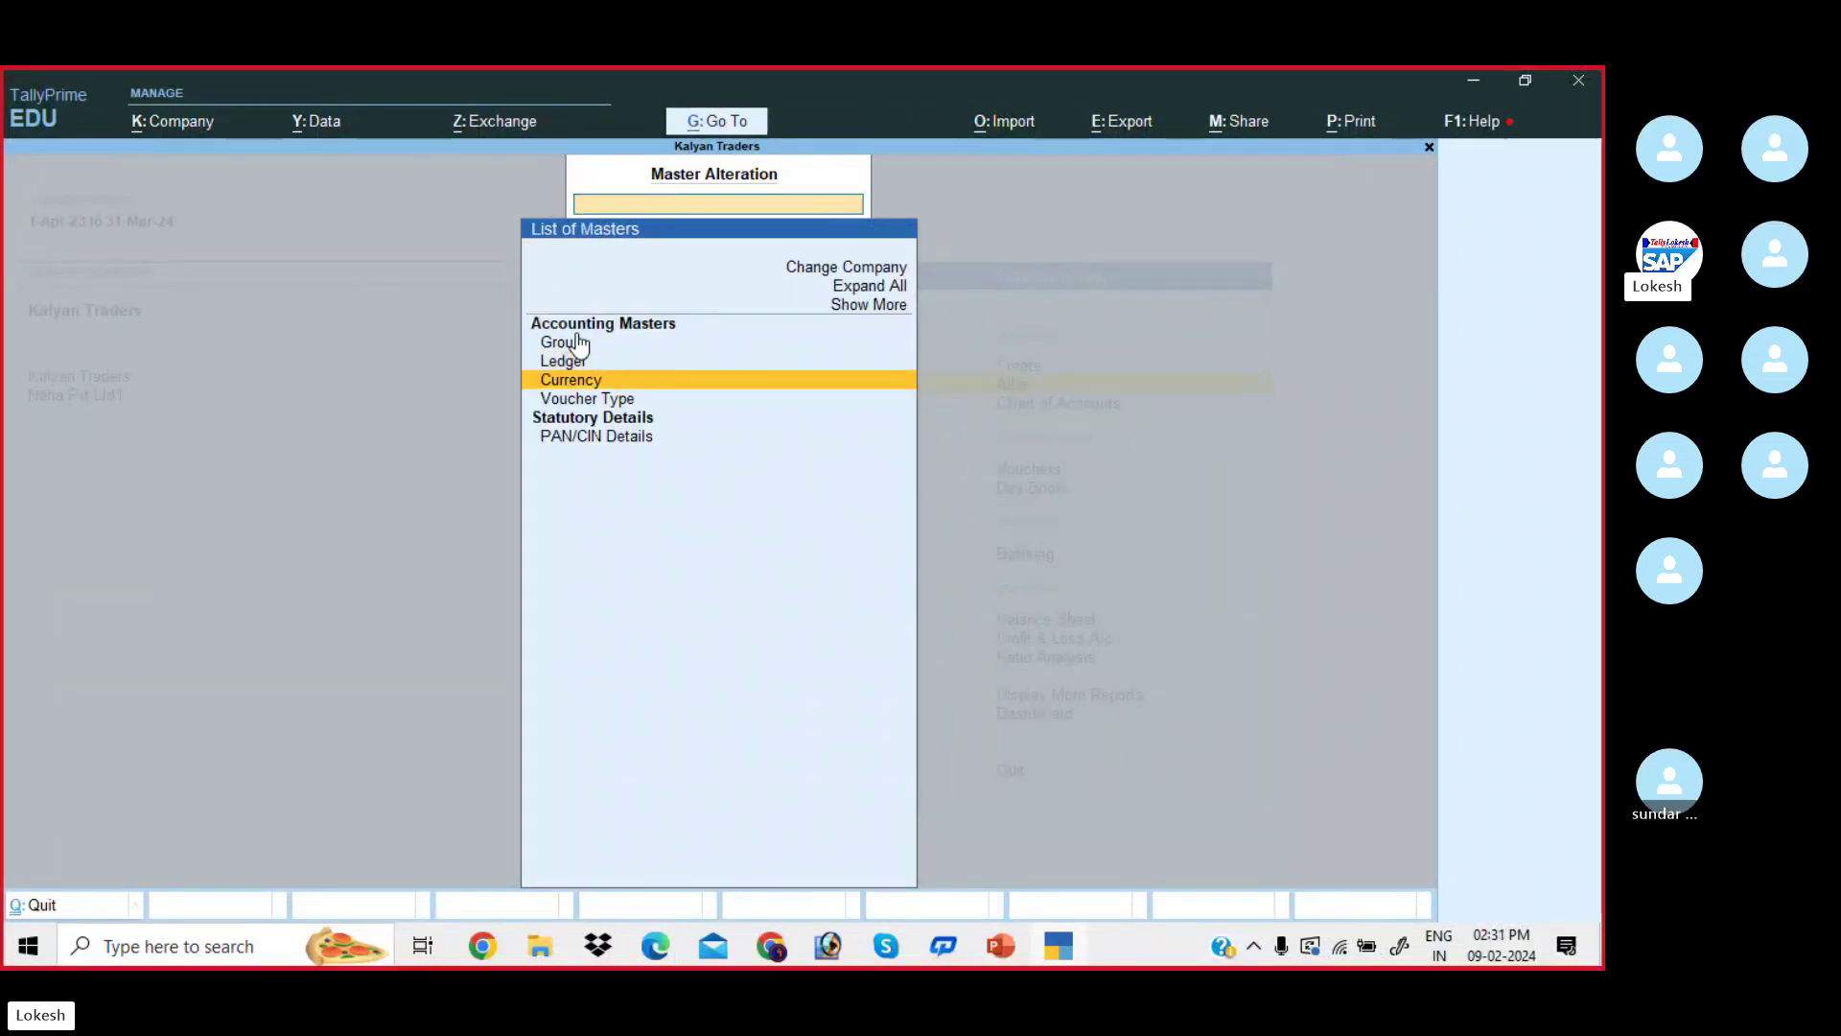
pyautogui.press('Down')
pyautogui.press('Down')
pyautogui.press('Up')
pyautogui.press('Return')
pyautogui.press('Up')
pyautogui.press('Up')
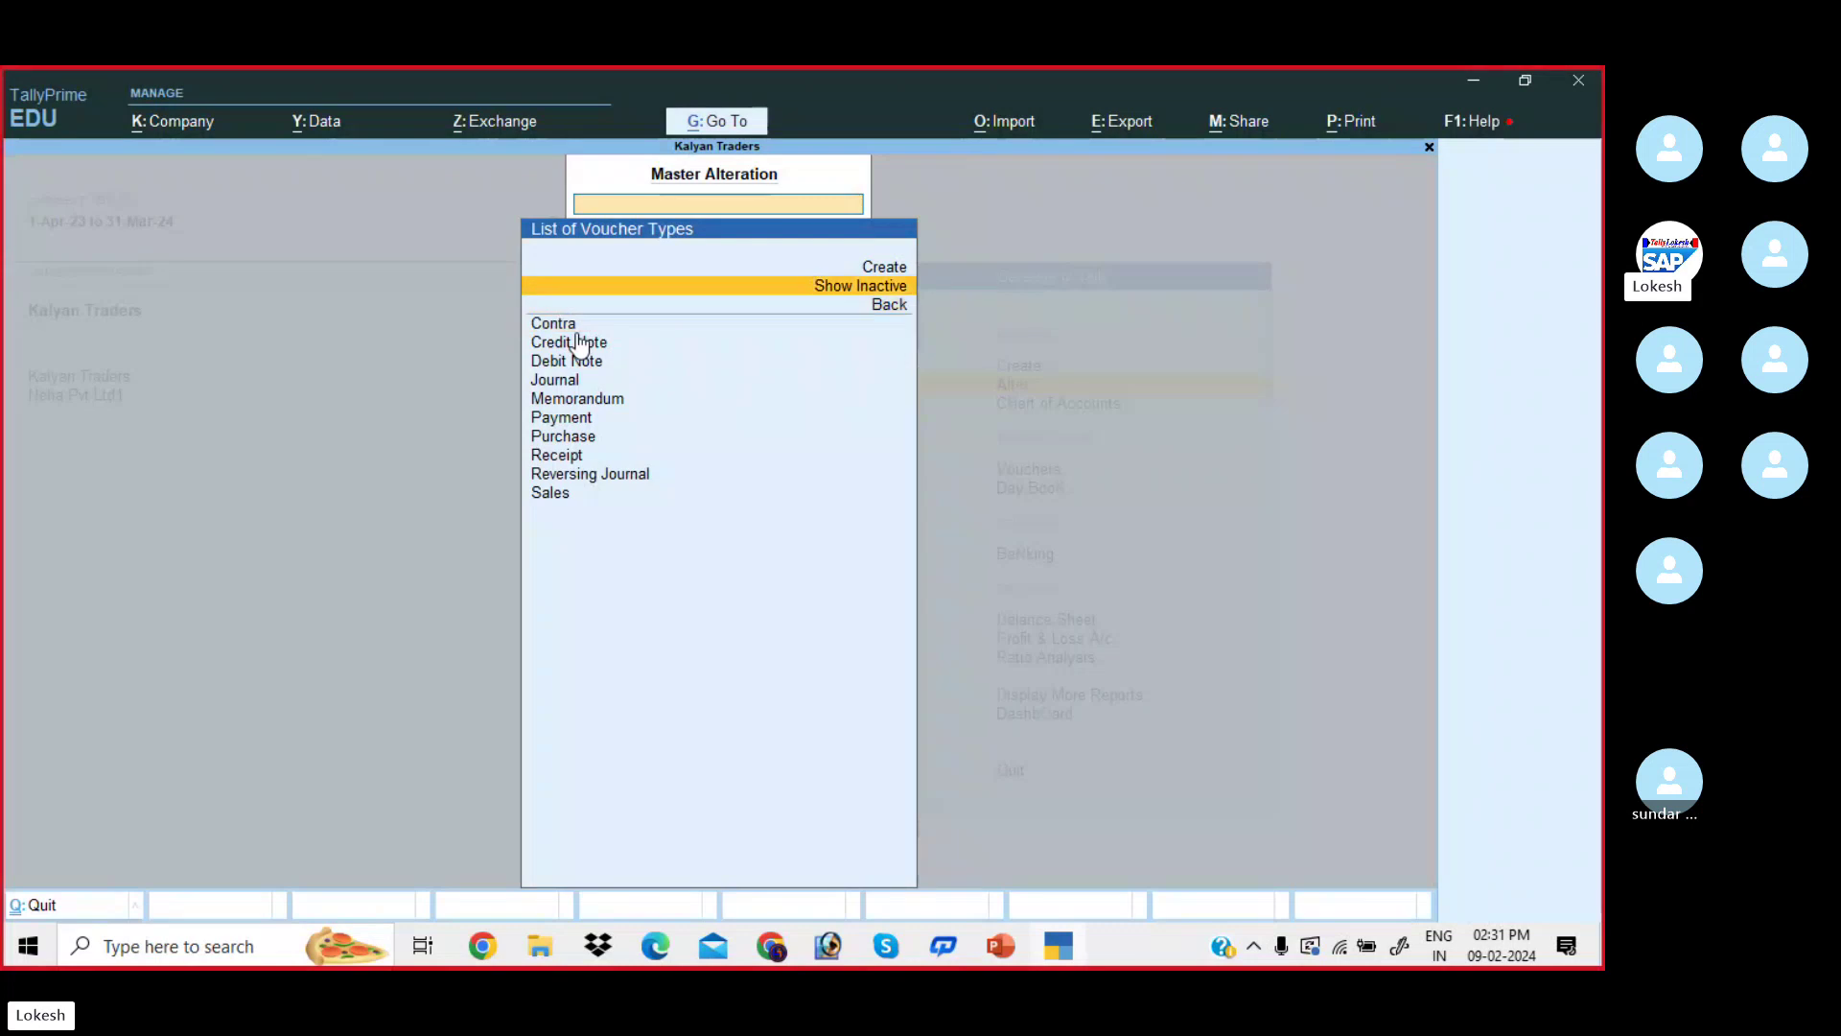
pyautogui.press('Return')
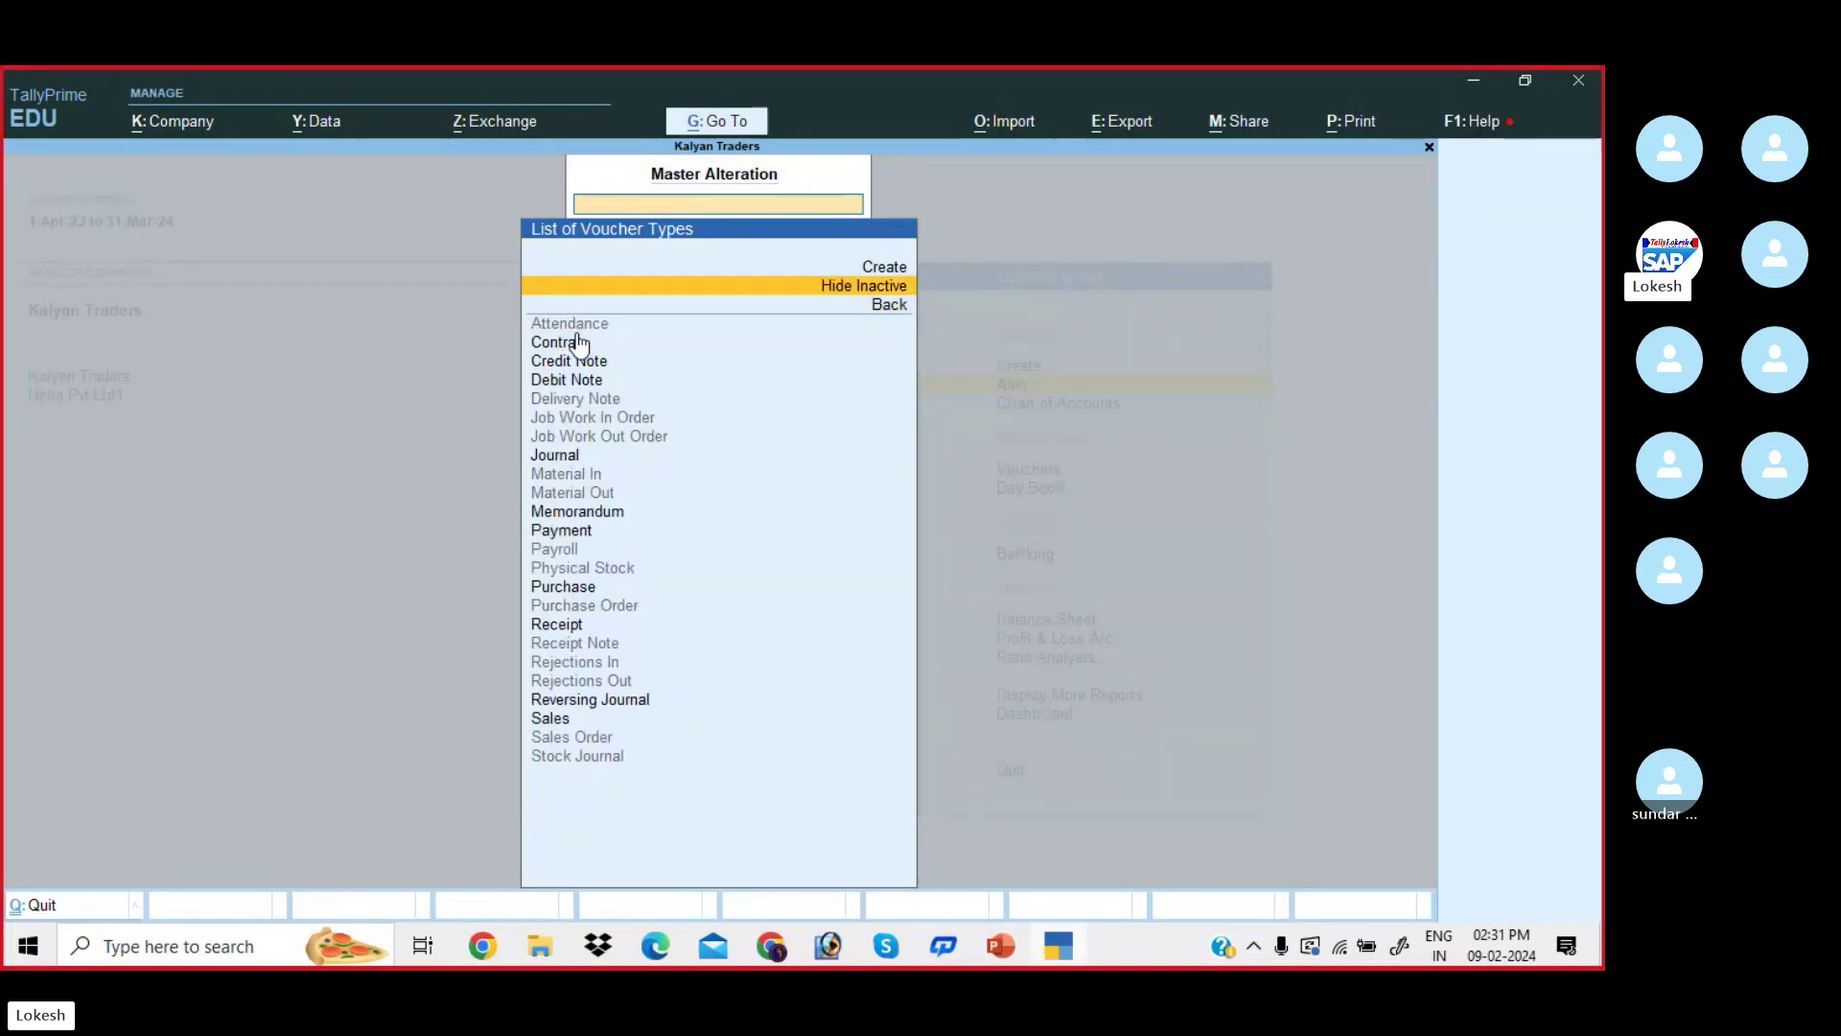
pyautogui.press('Escape')
pyautogui.press('Escape')
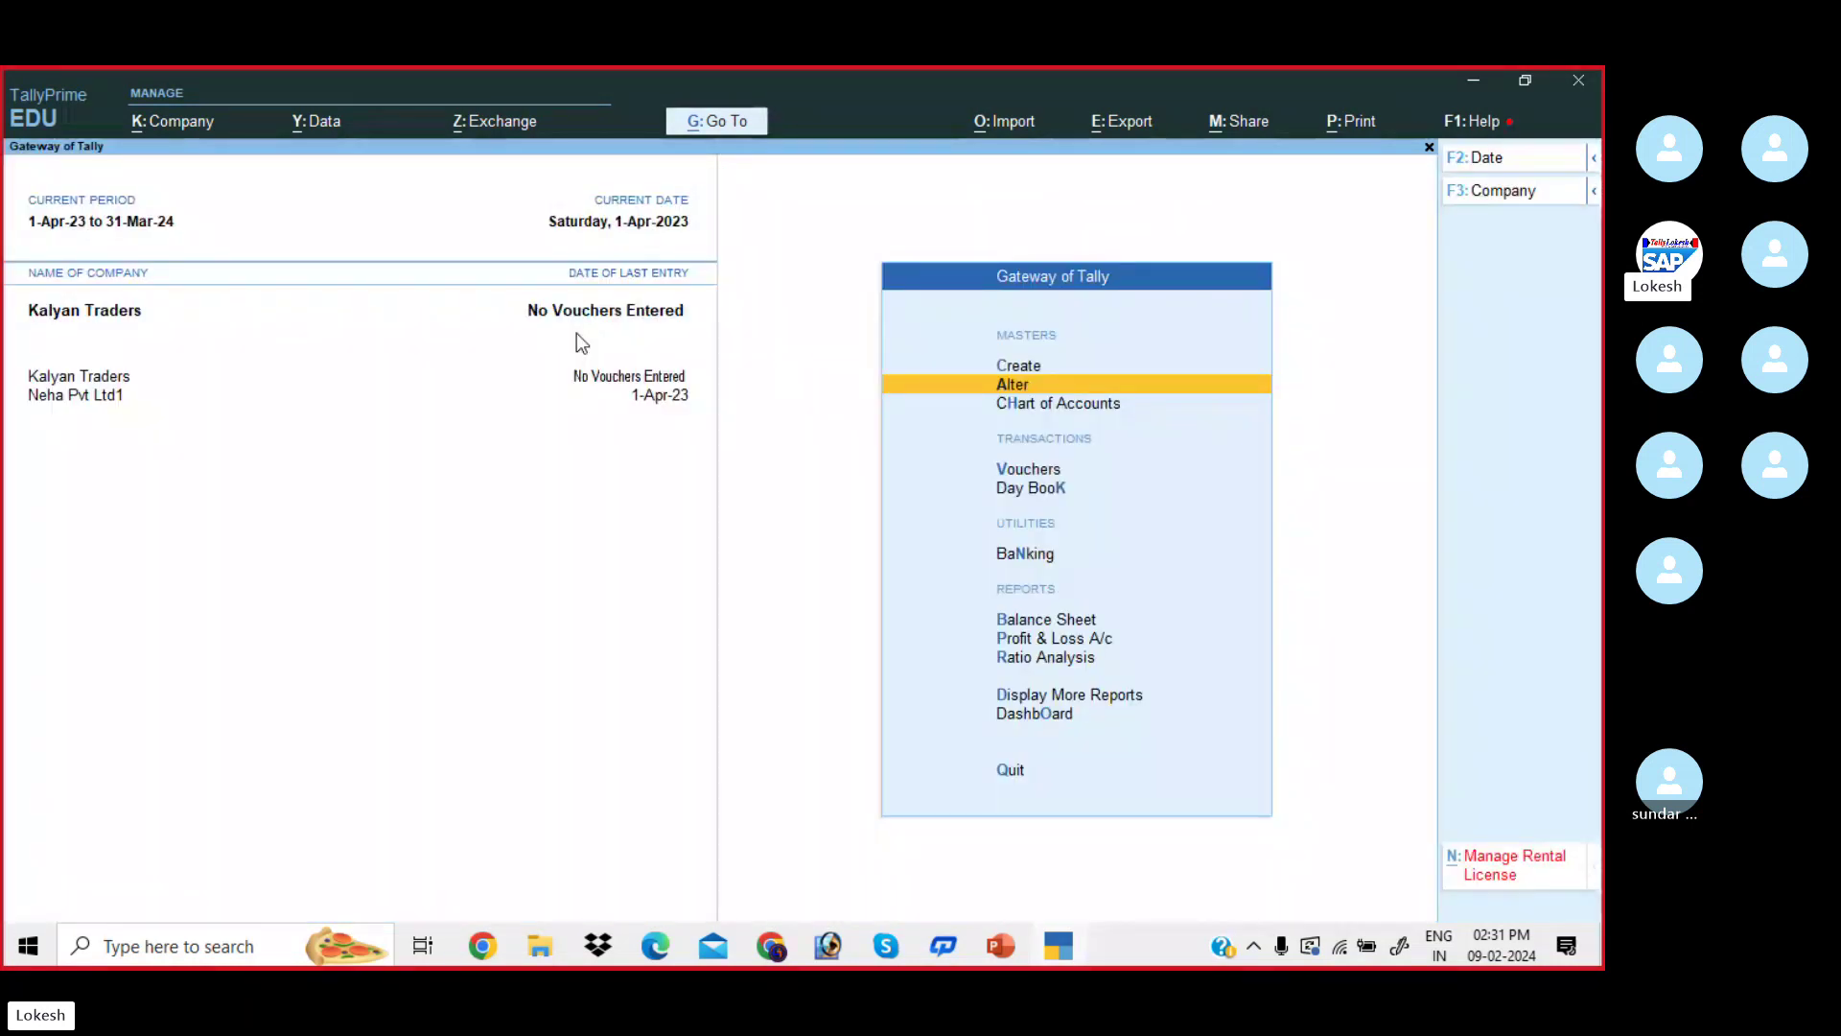
# - Open a blank Ledger Creation form via Create > Ledger
pyautogui.press('c')
pyautogui.press('Down')
pyautogui.press('Return')
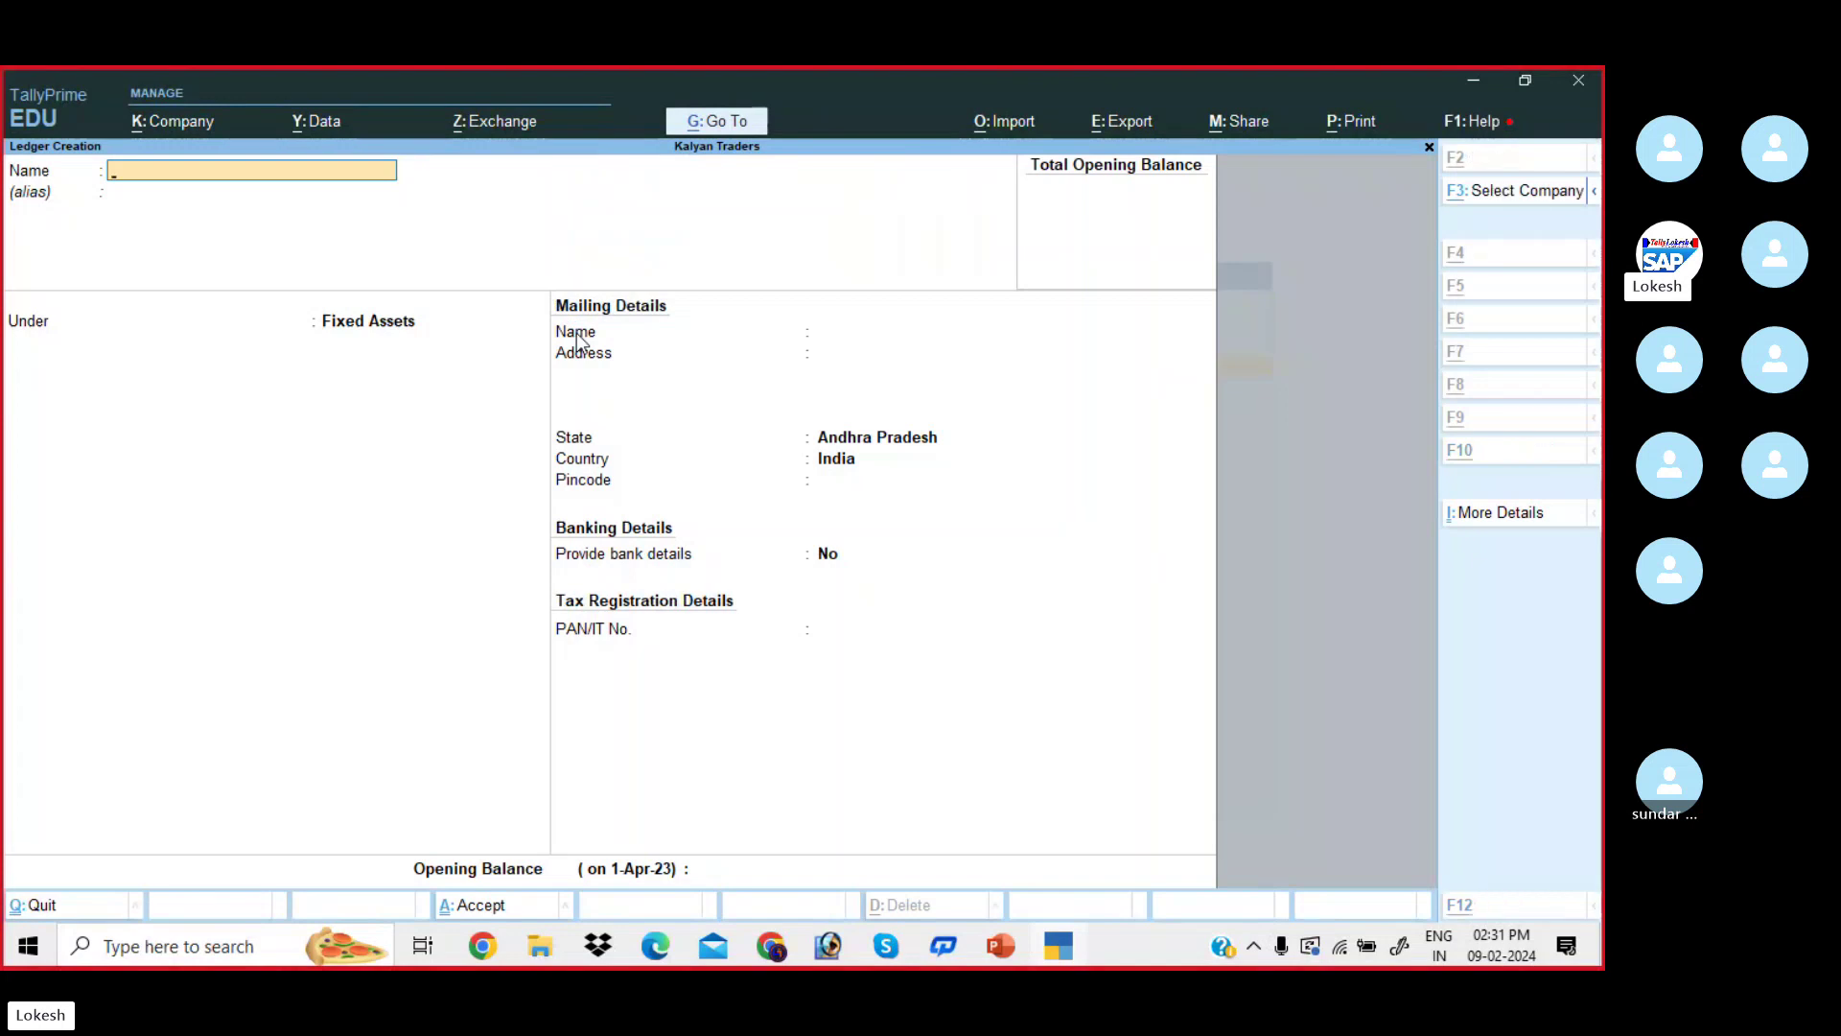
pyautogui.hotkey('alt', 'Tab')
# - Scroll through the Problem-2 transactions table down to row 19, Bad Debts 3,000
pyautogui.scroll(-3, 485, 297)
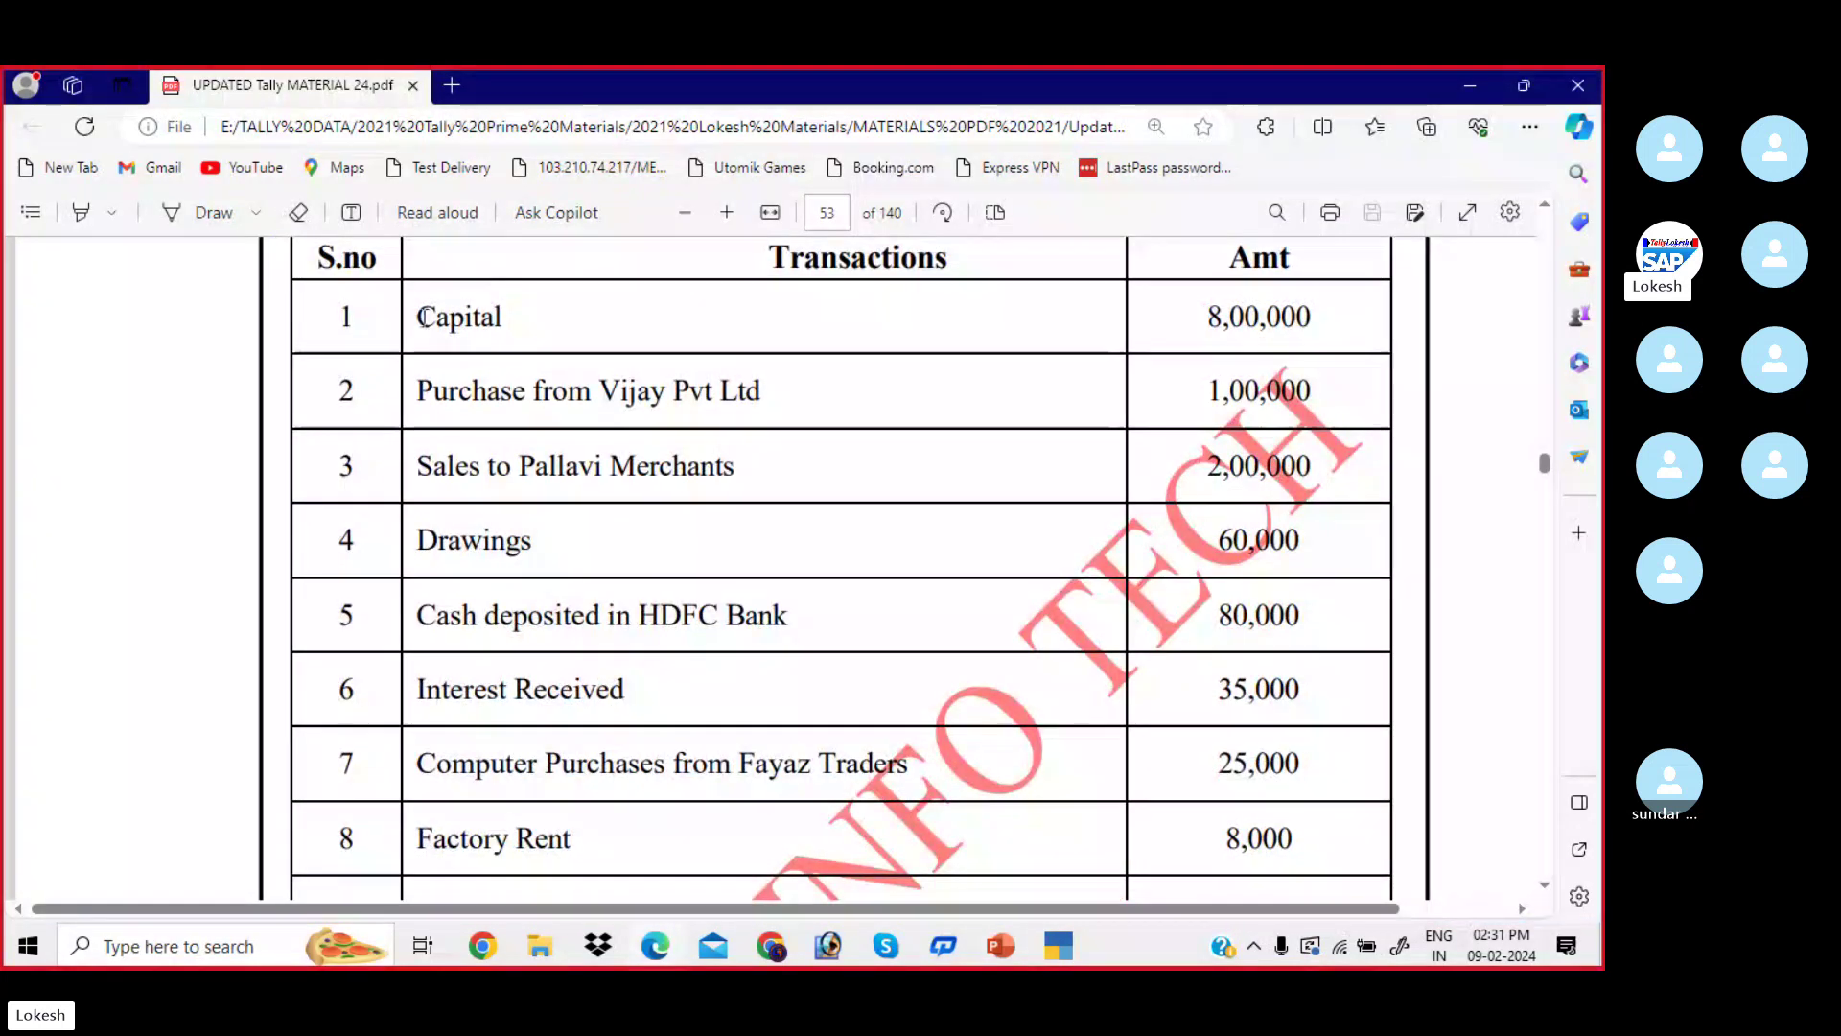
pyautogui.moveTo(422, 317); pyautogui.dragTo(797, 765)
pyautogui.scroll(-6, 628, 582)
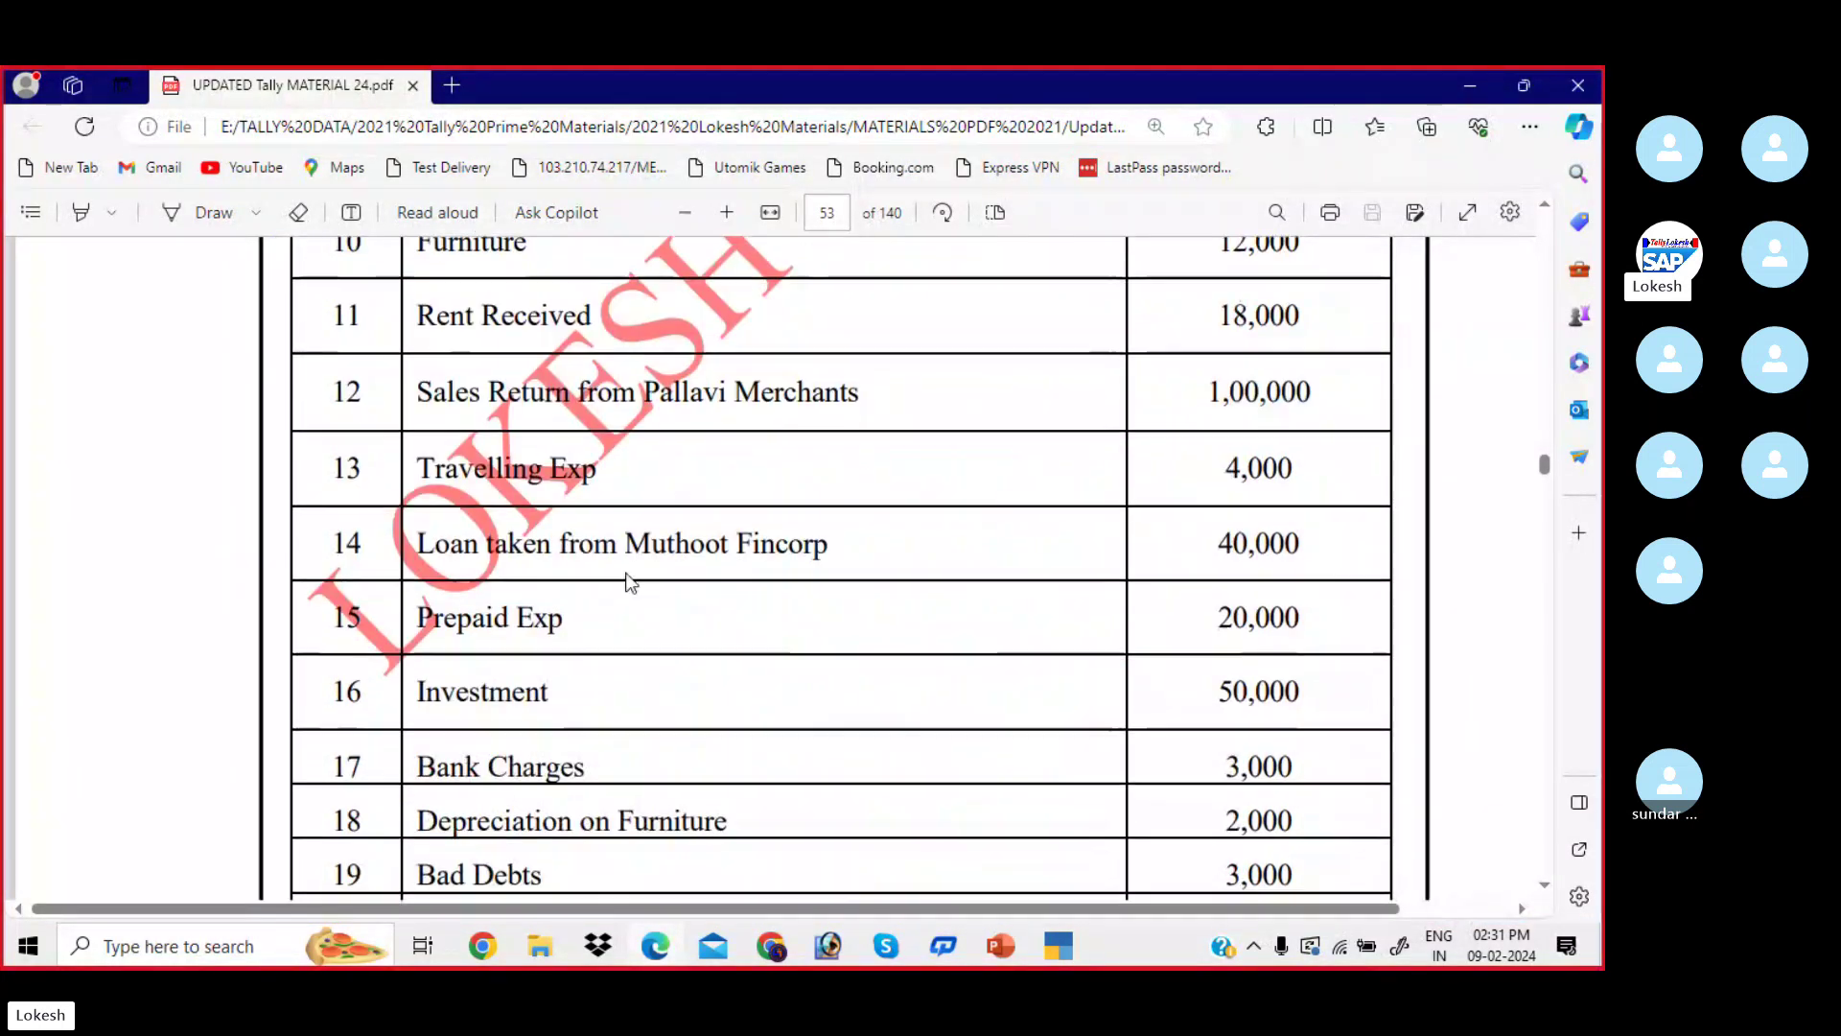
pyautogui.scroll(-5, 628, 582)
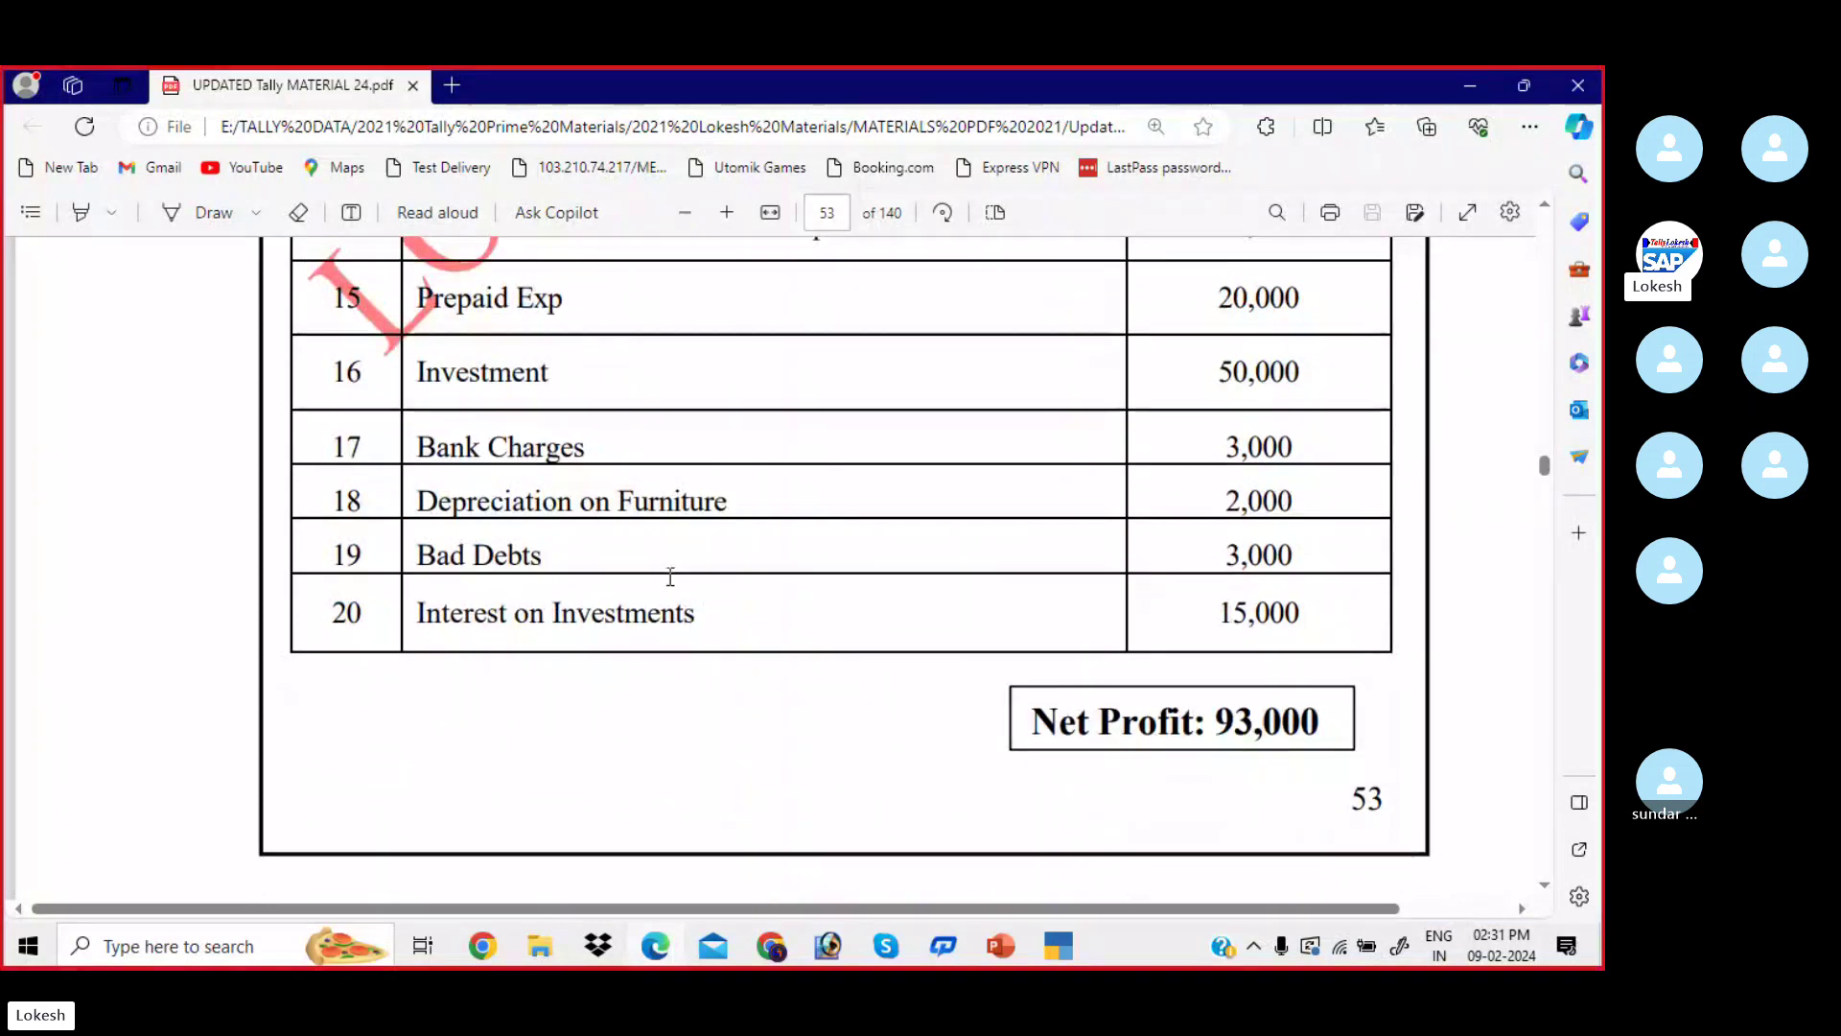
pyautogui.moveTo(670, 576); pyautogui.dragTo(537, 374)
pyautogui.scroll(10, 554, 500)
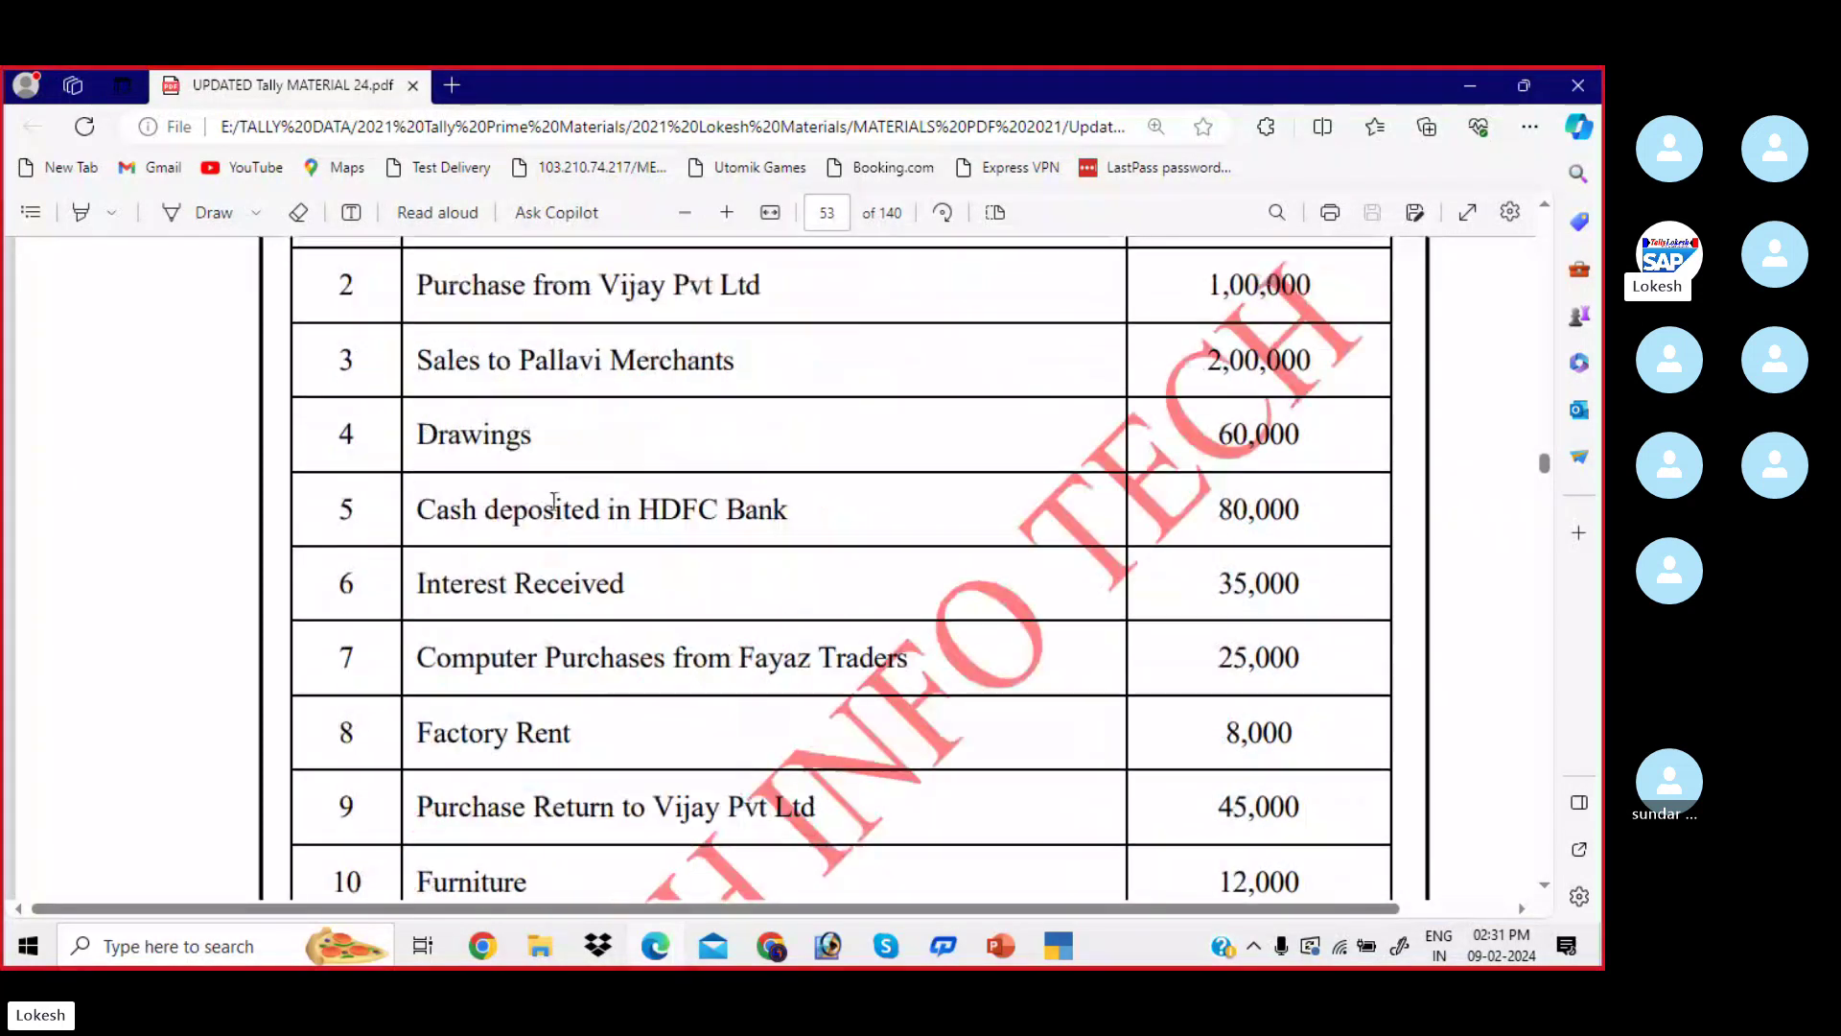
pyautogui.scroll(3, 556, 498)
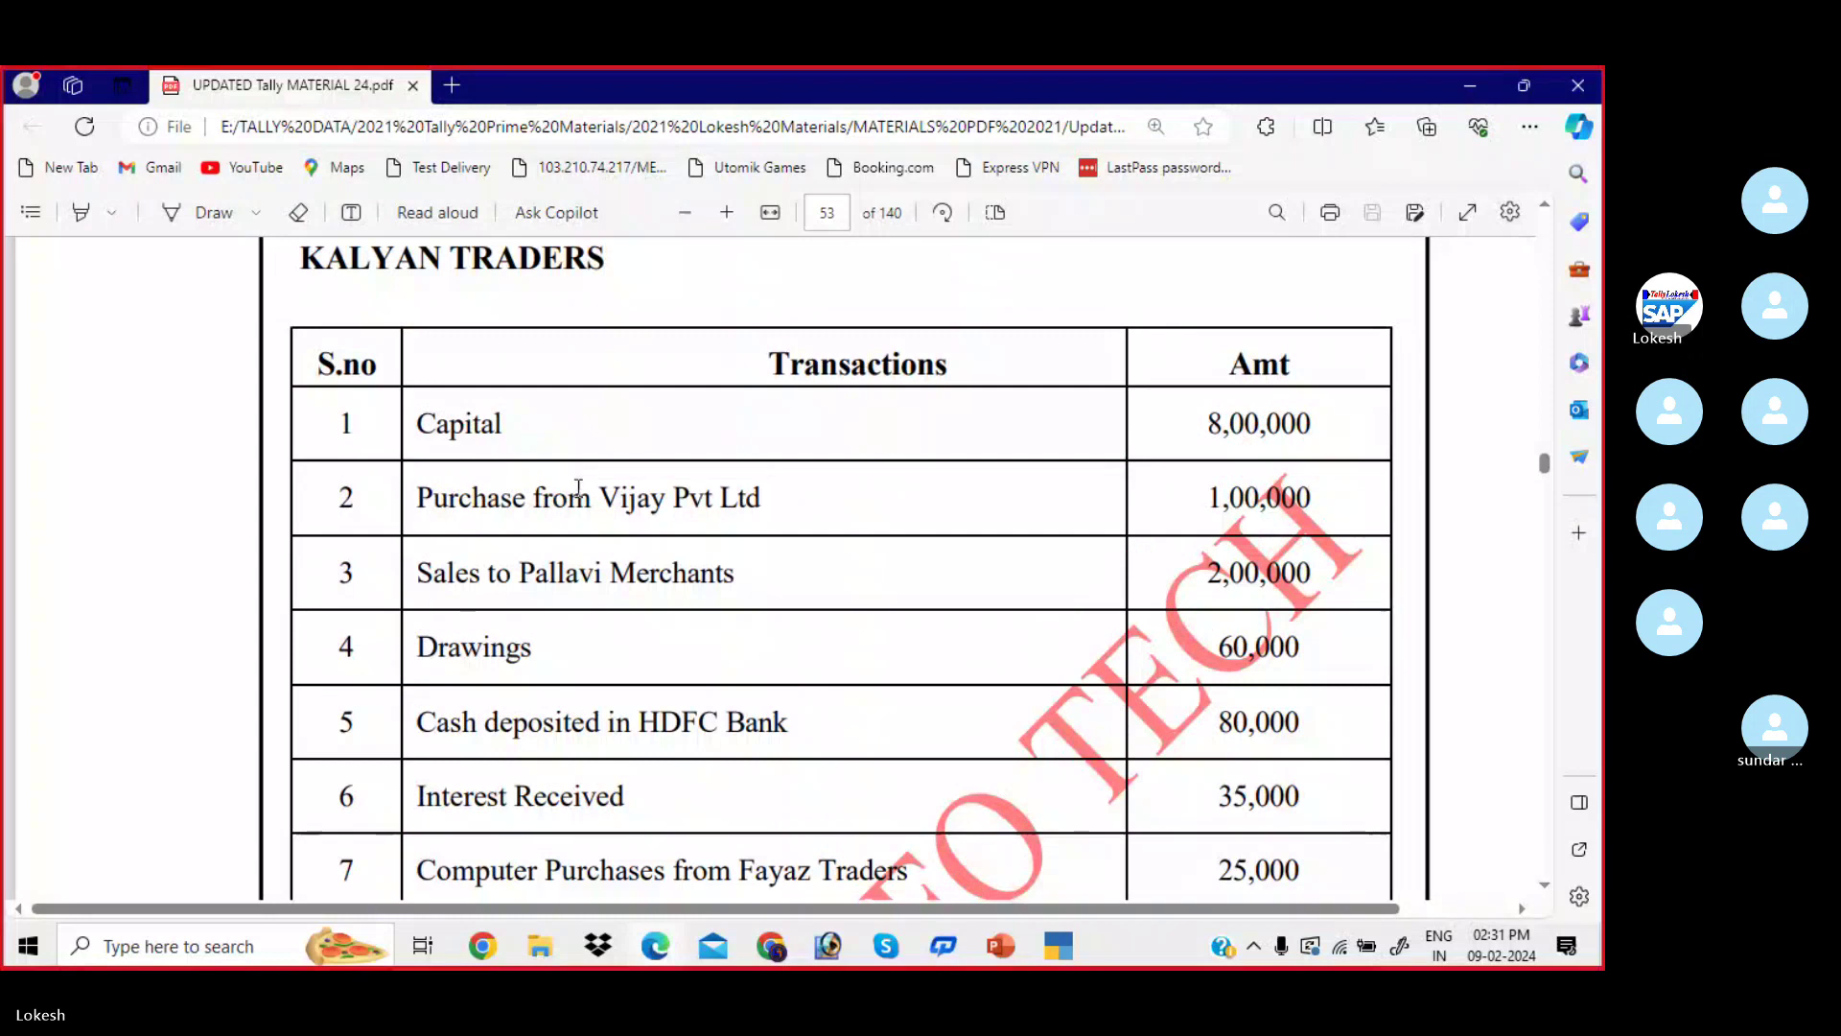
pyautogui.scroll(-1, 582, 407)
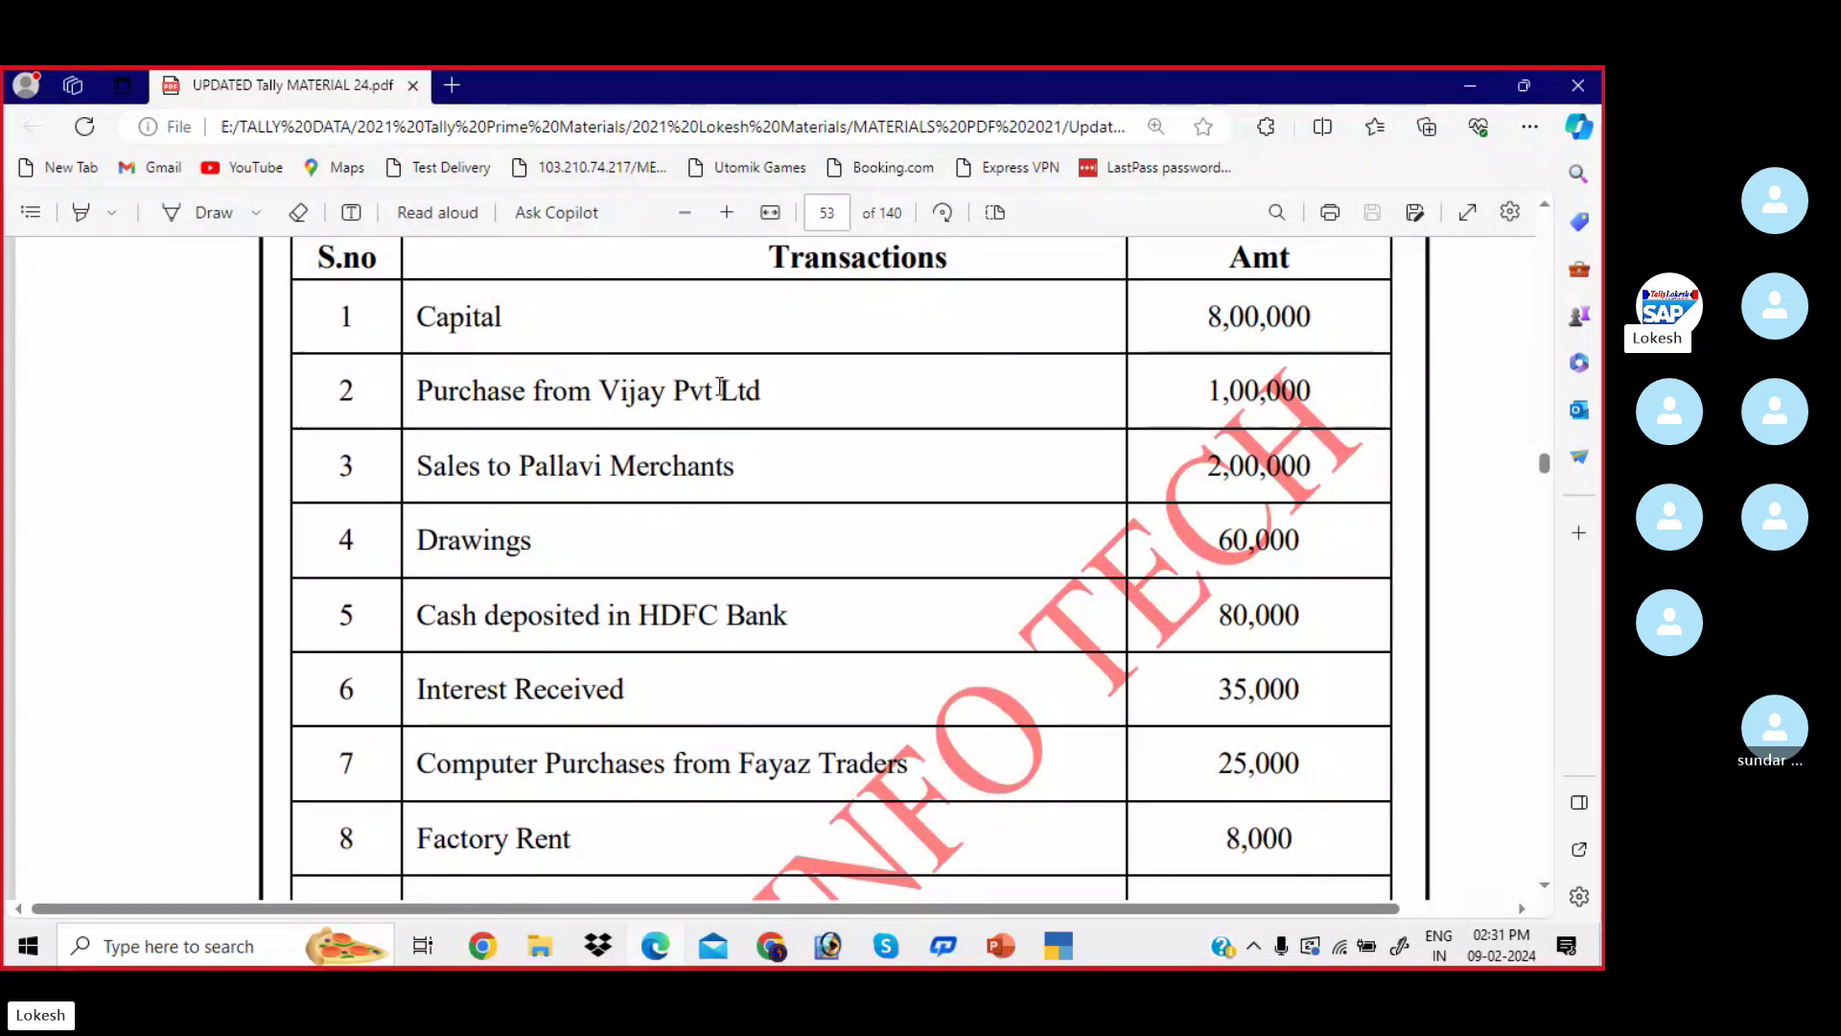
pyautogui.scroll(-1, 678, 439)
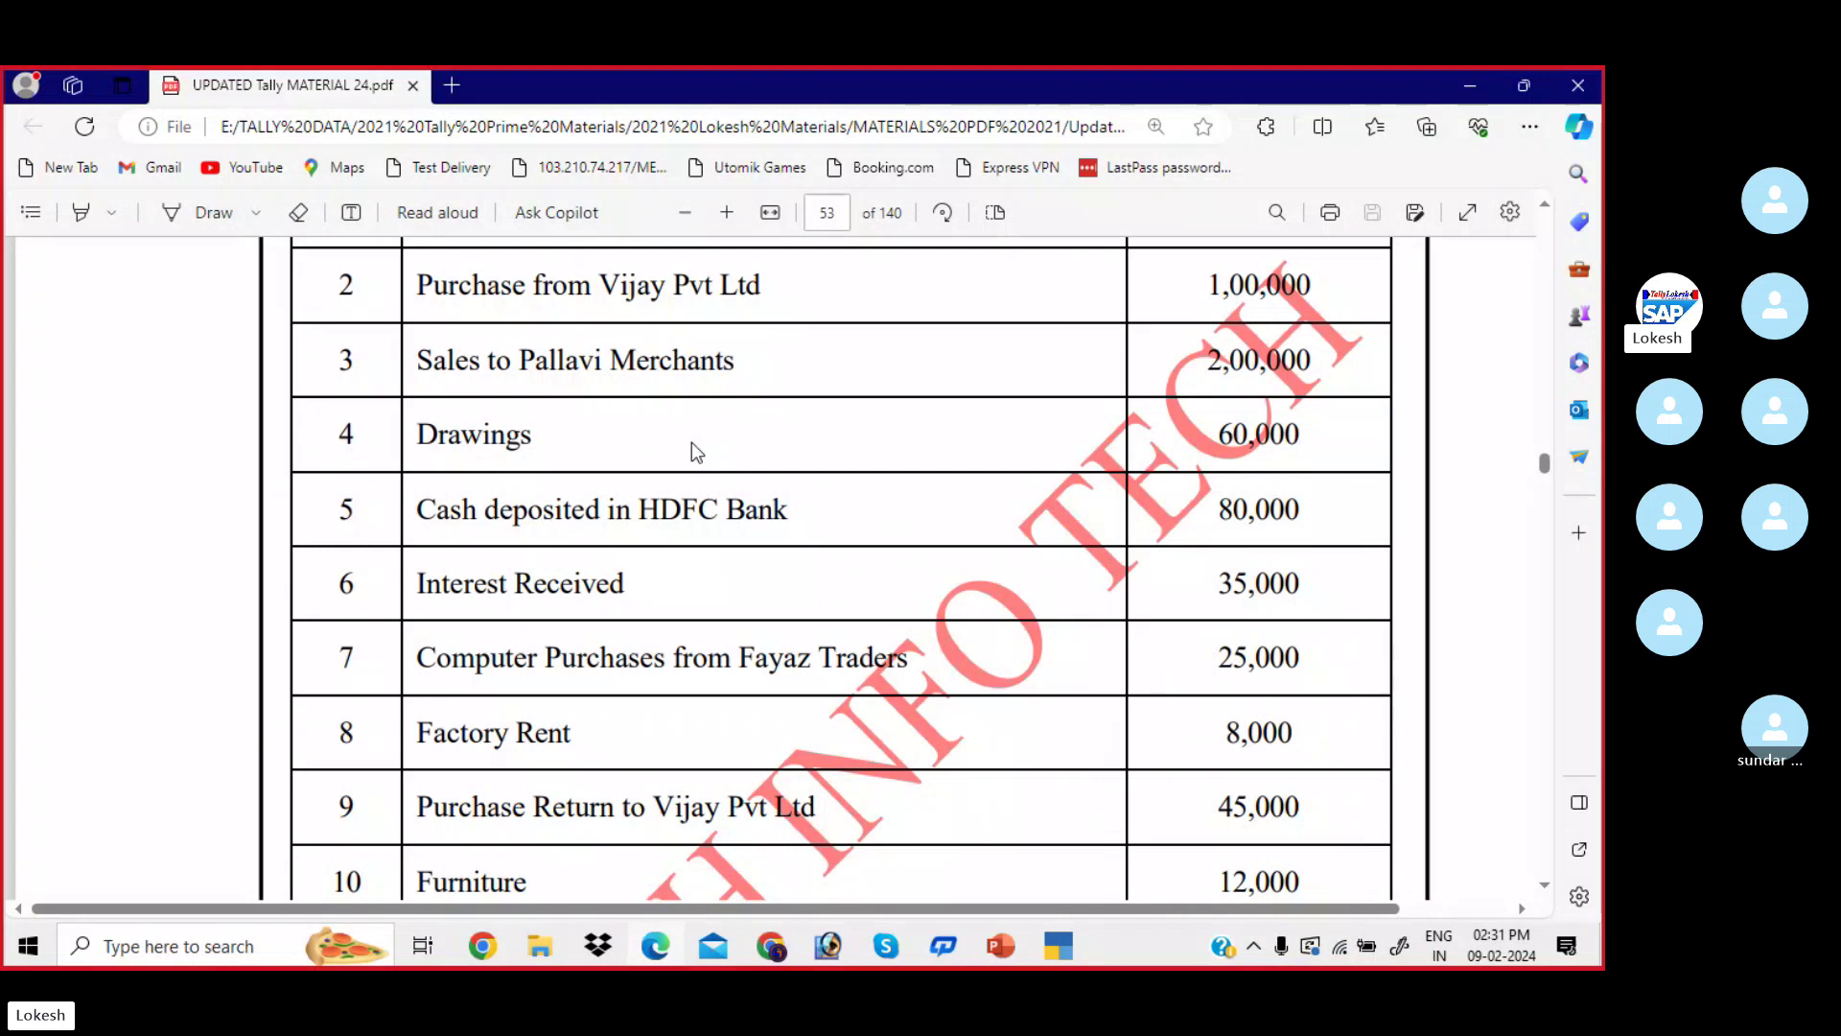
pyautogui.scroll(-2, 695, 450)
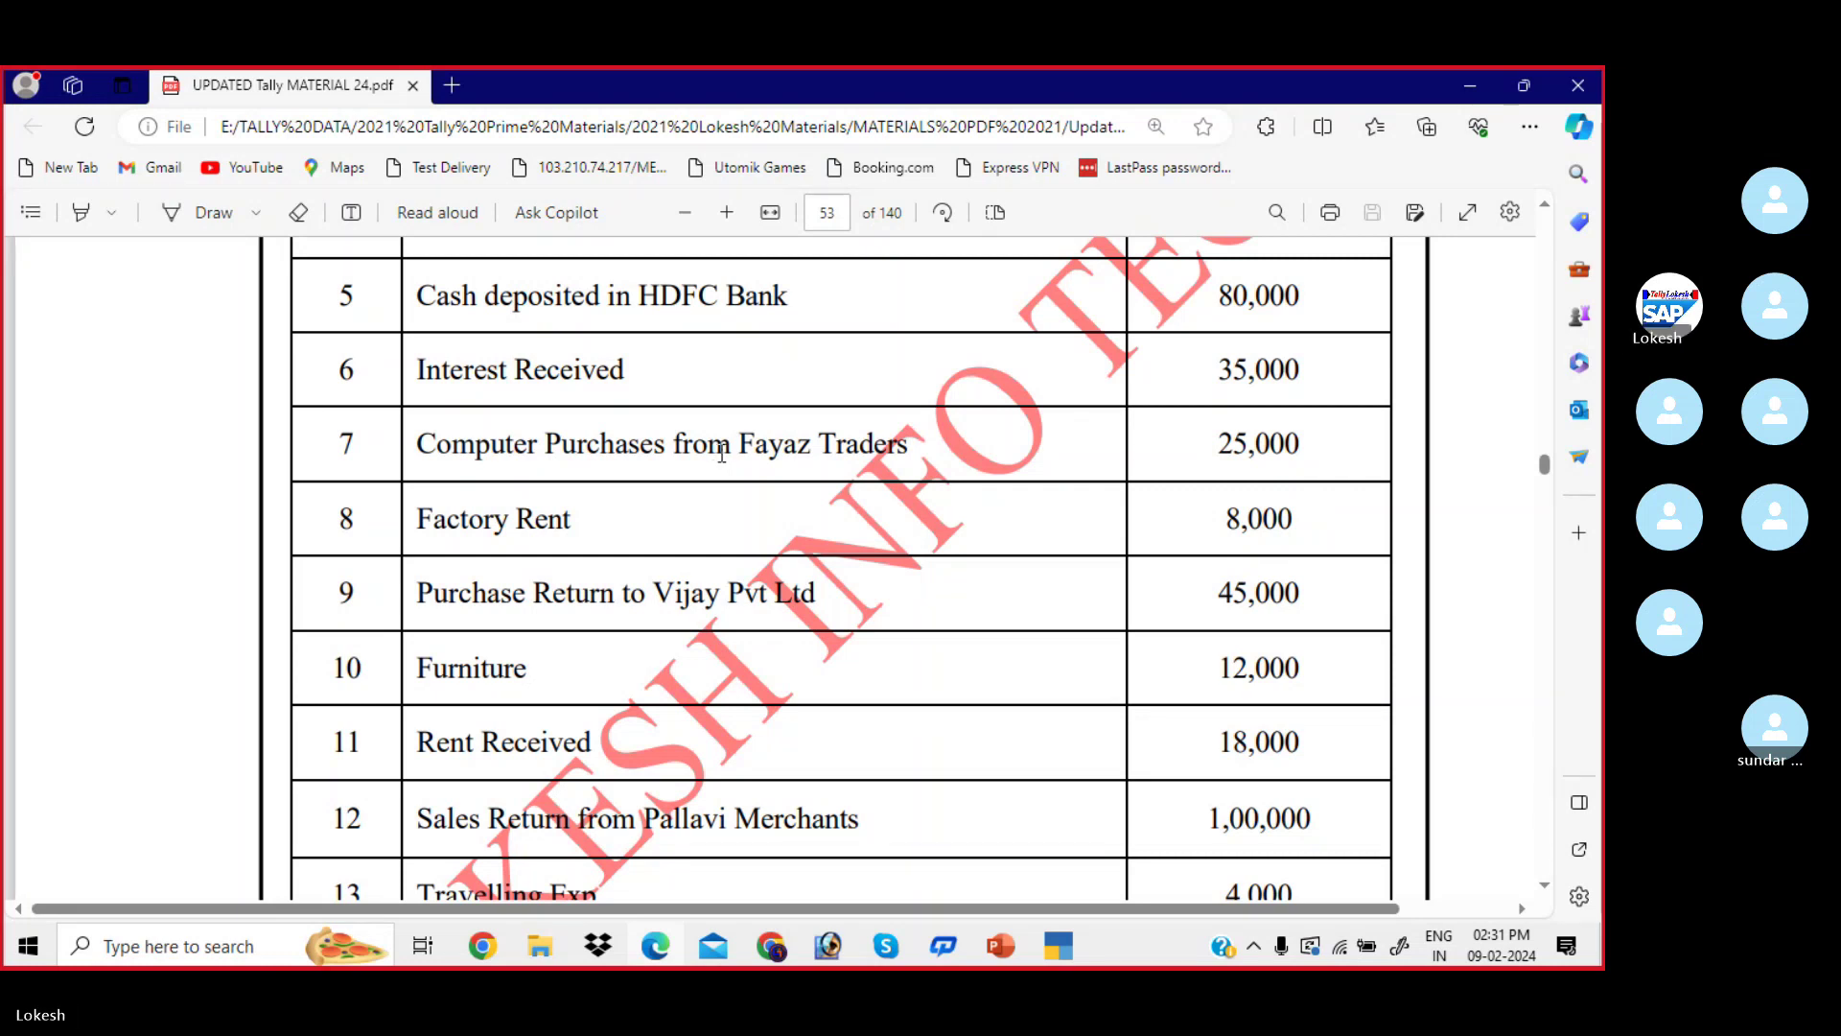
pyautogui.scroll(-1, 723, 454)
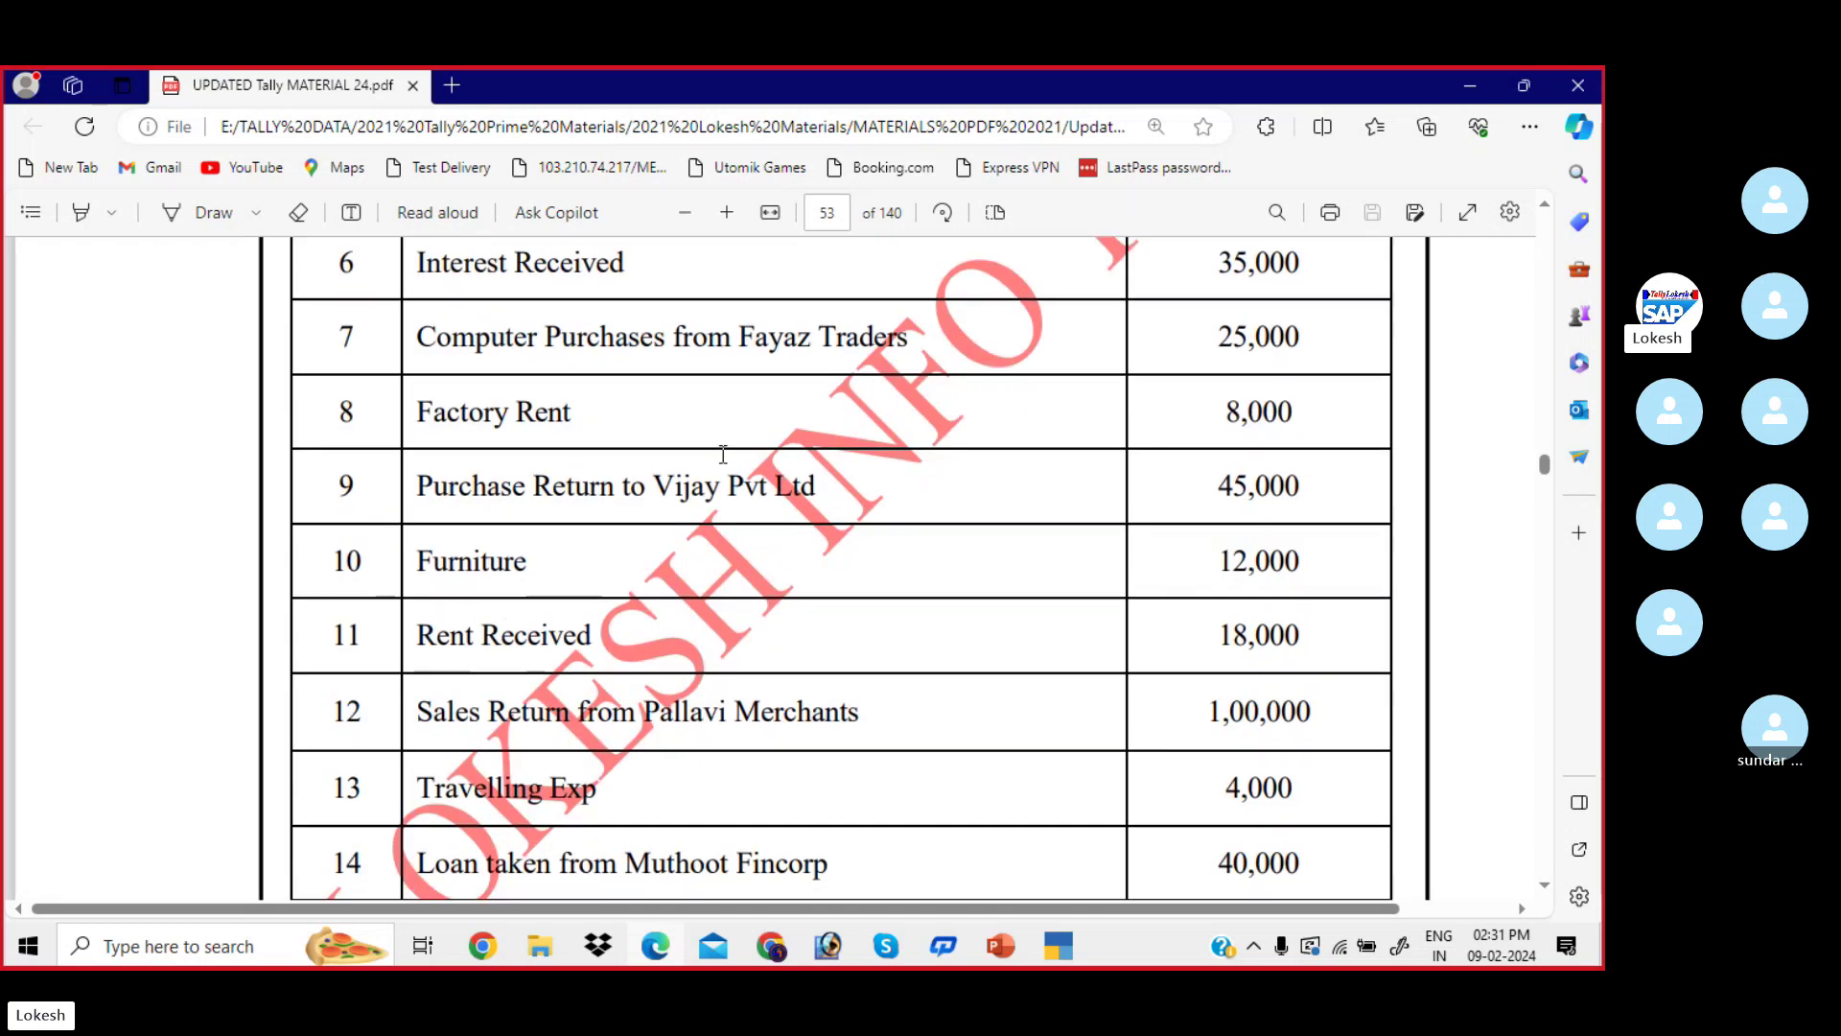
pyautogui.scroll(1, 723, 454)
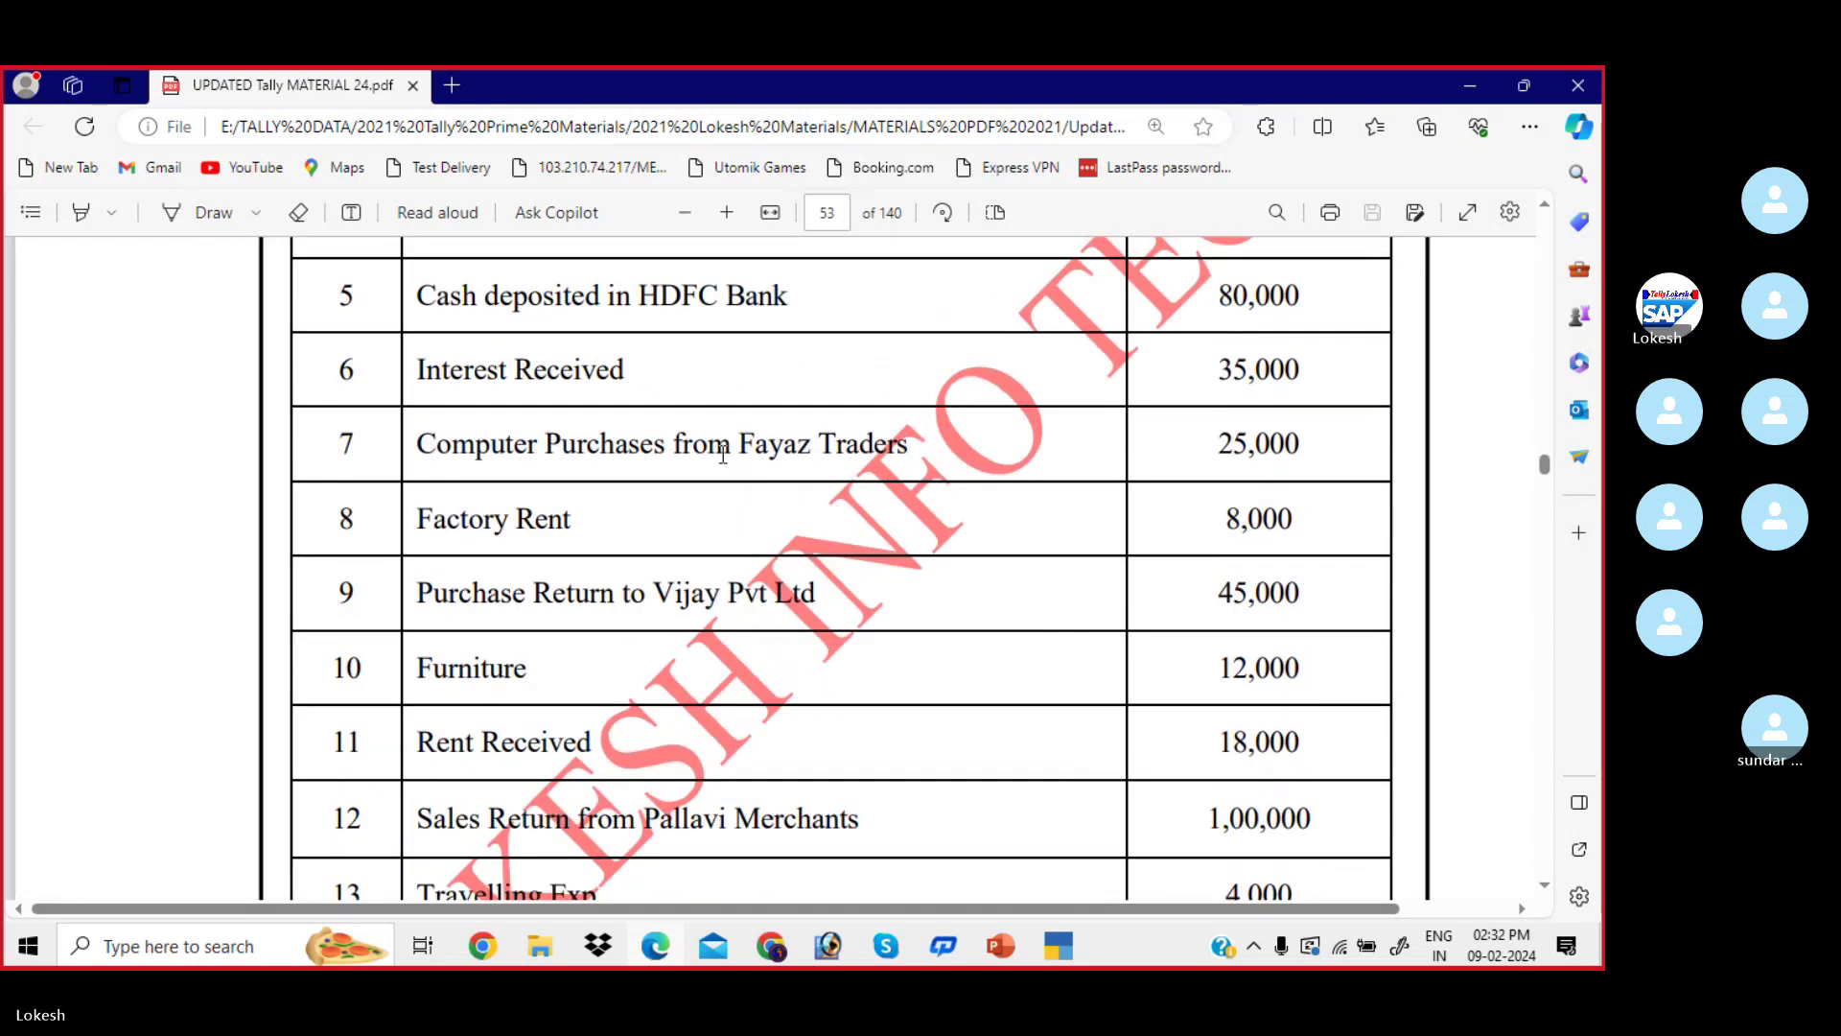
pyautogui.scroll(-1, 723, 453)
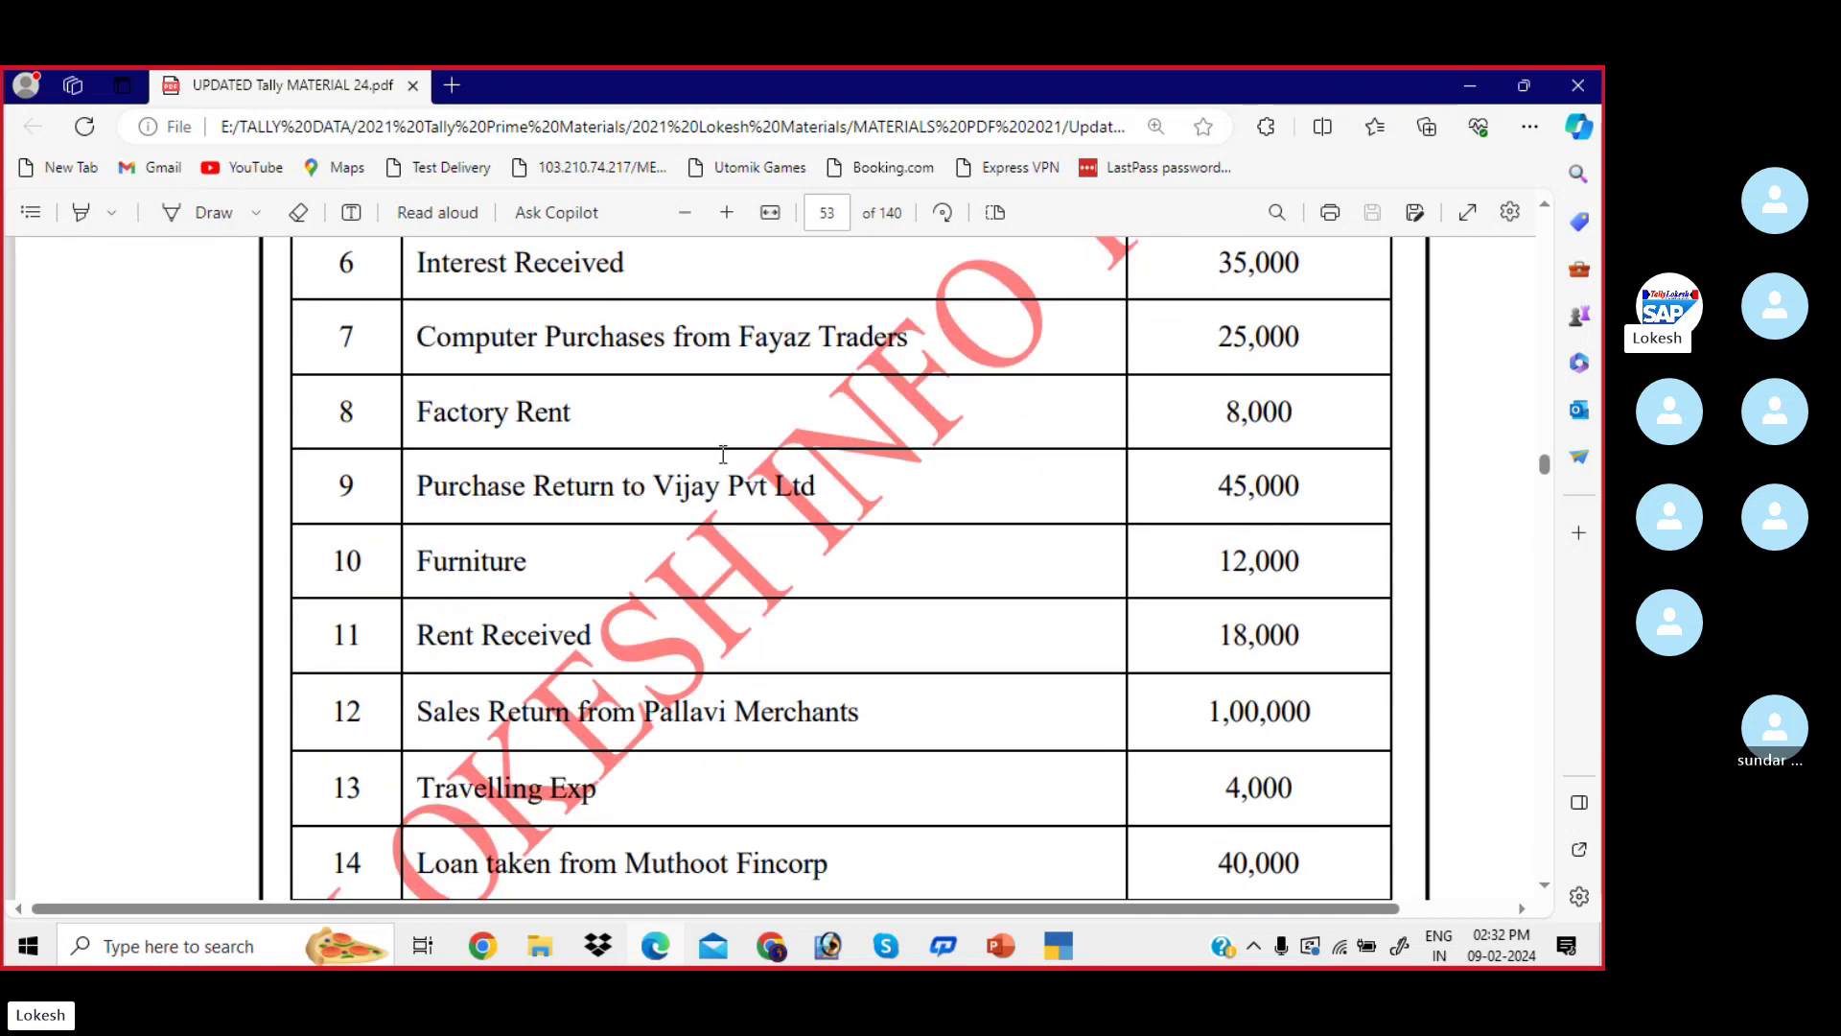
pyautogui.scroll(-1, 723, 454)
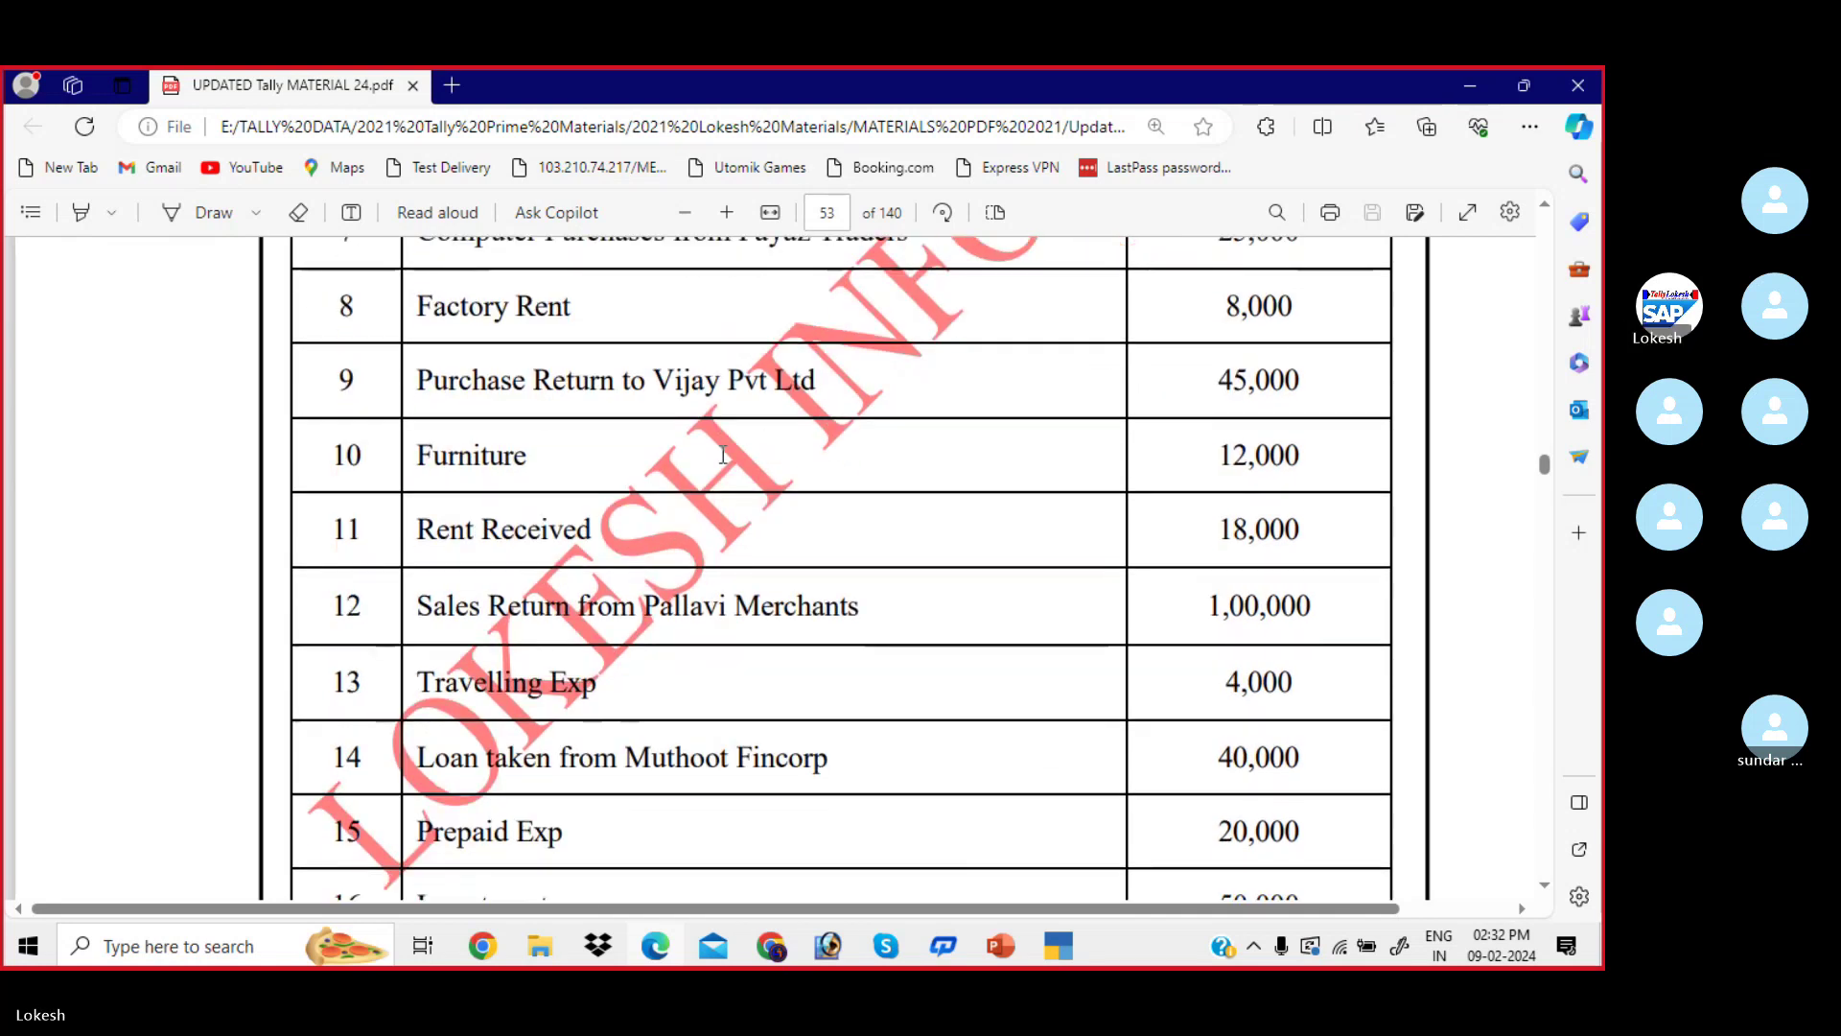
pyautogui.scroll(-1, 723, 457)
pyautogui.scroll(-1, 728, 458)
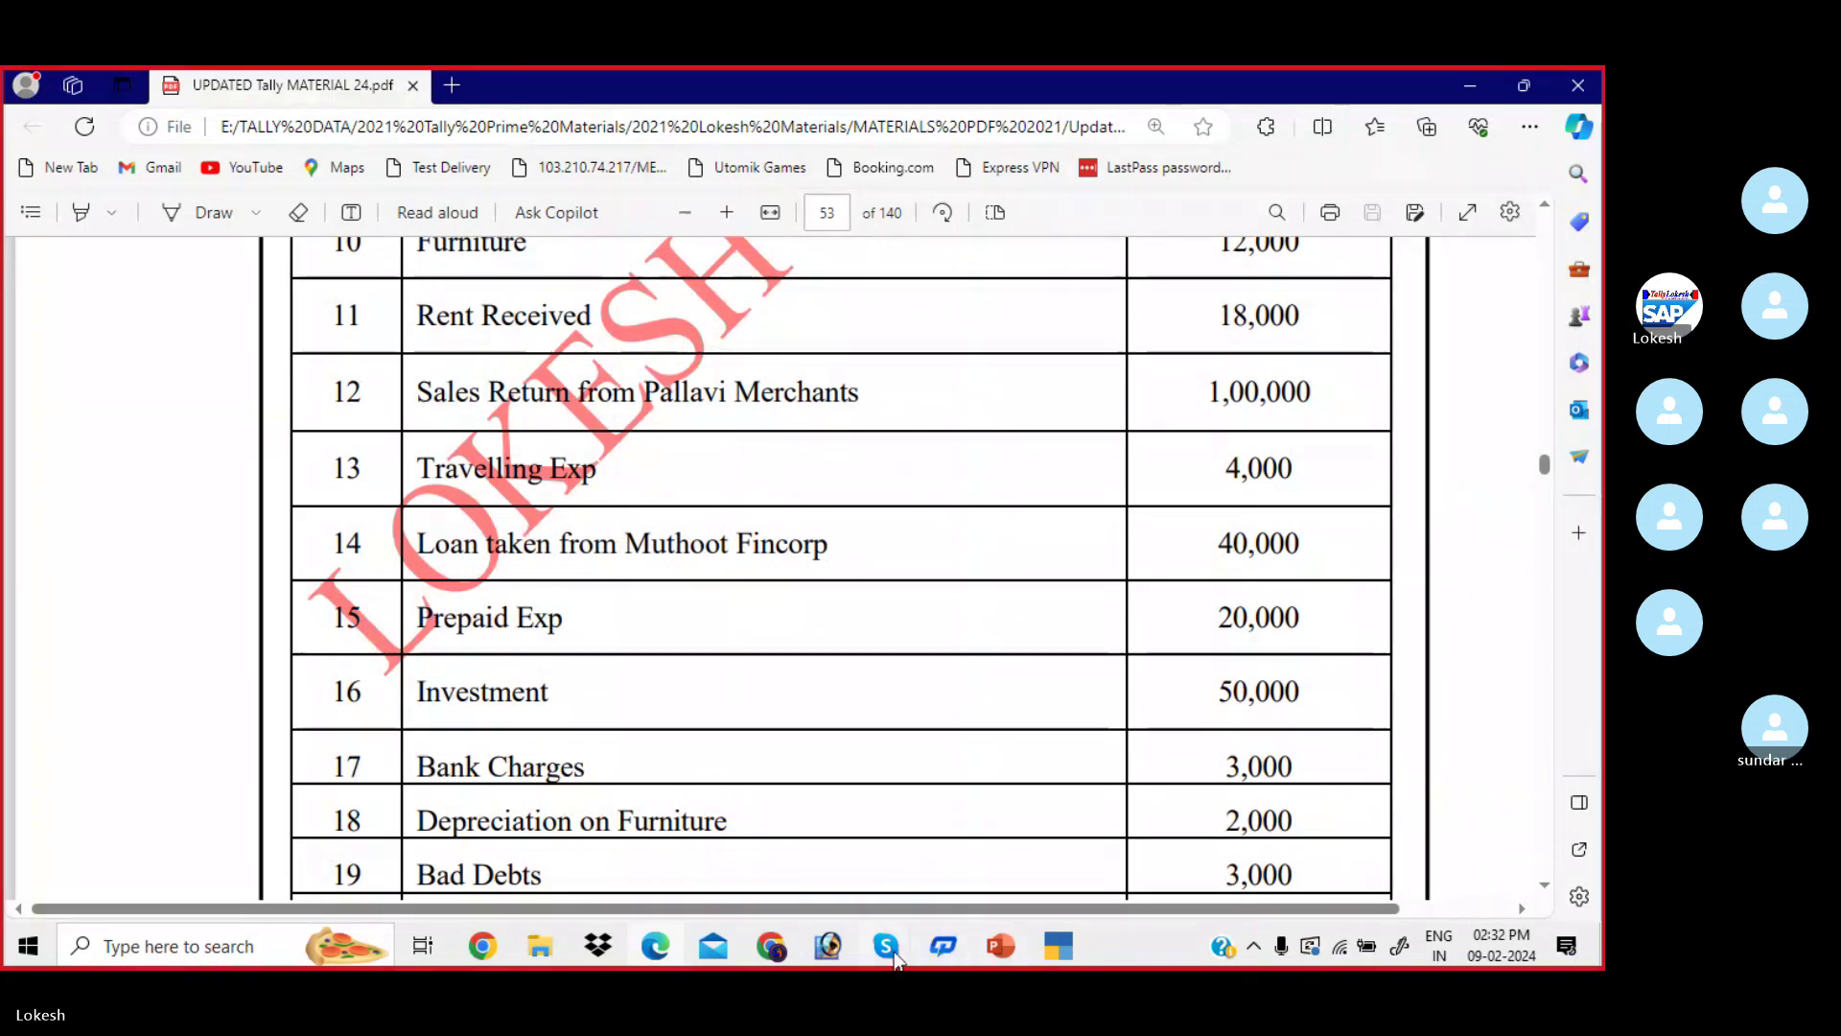
# - Bring the Skype call window forward, then minimize it to reveal the PDF
pyautogui.click(883, 922)
pyautogui.click(844, 858)
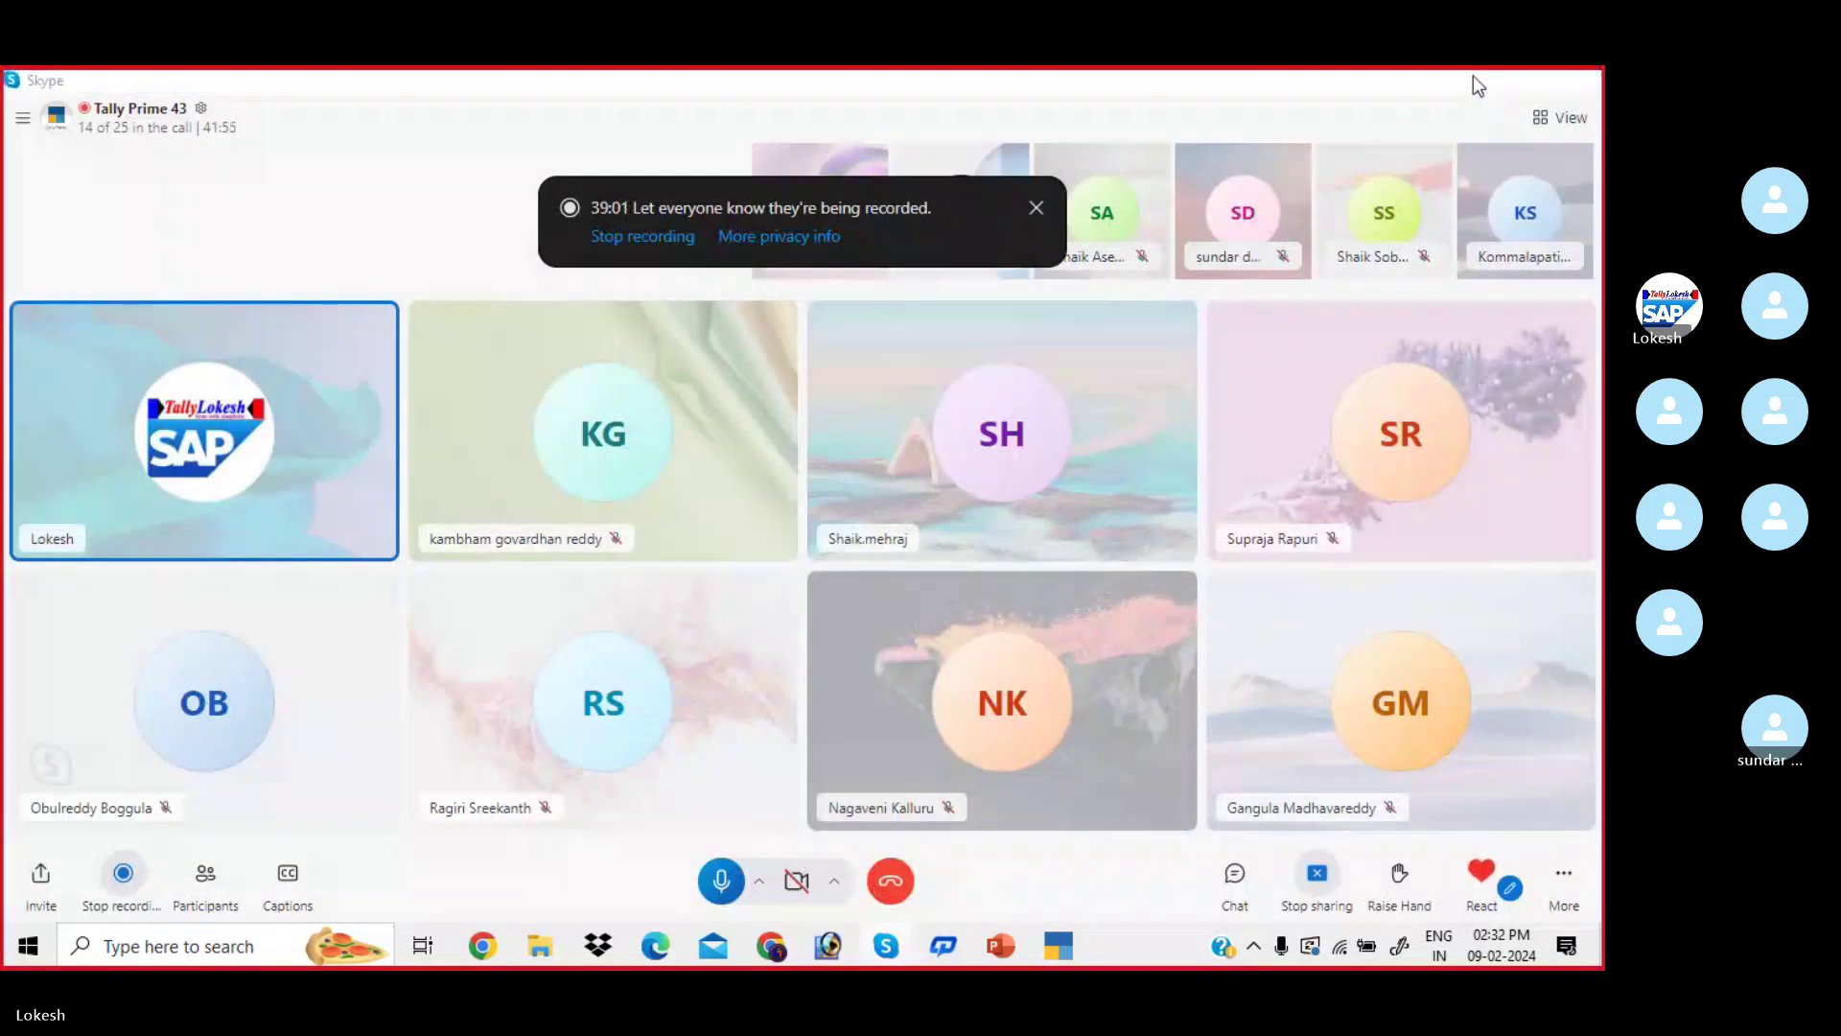
pyautogui.click(1473, 76)
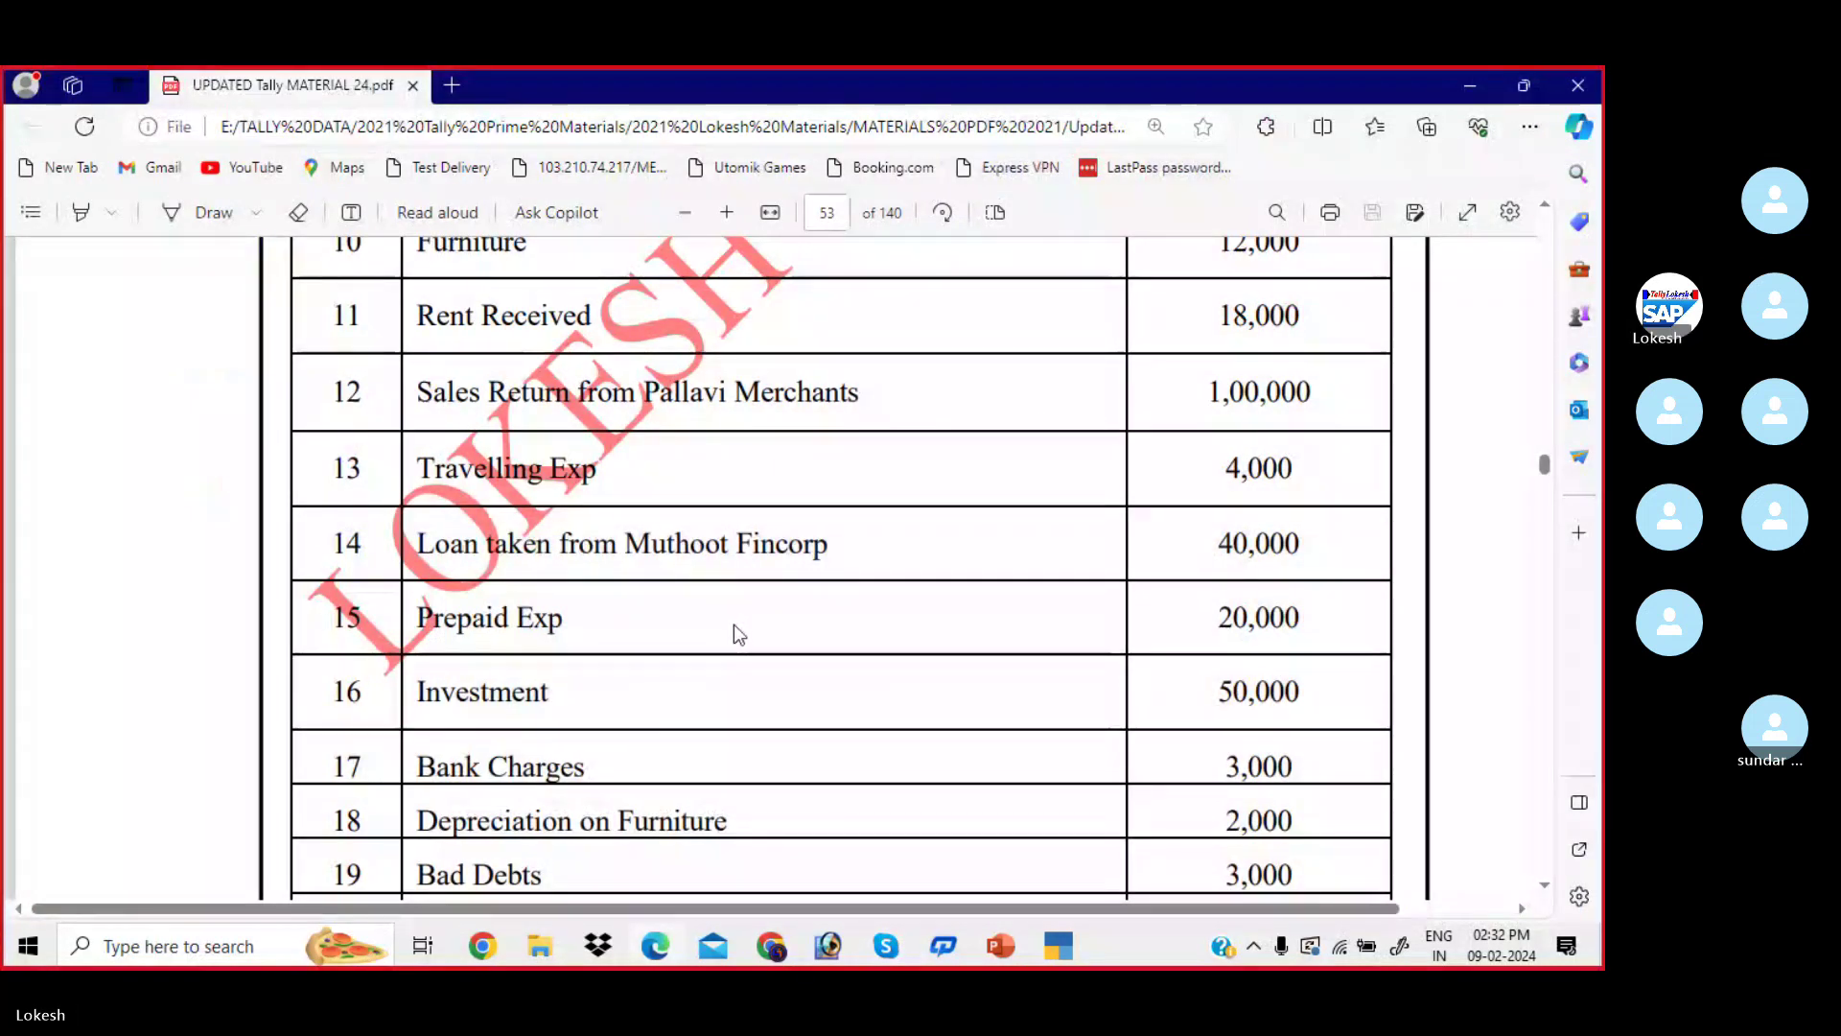
# - Scroll the Problem-2 table back up to Capital 8,00,000 and Purchase from Vijay Pvt Ltd 1,00,000
pyautogui.scroll(-1, 734, 625)
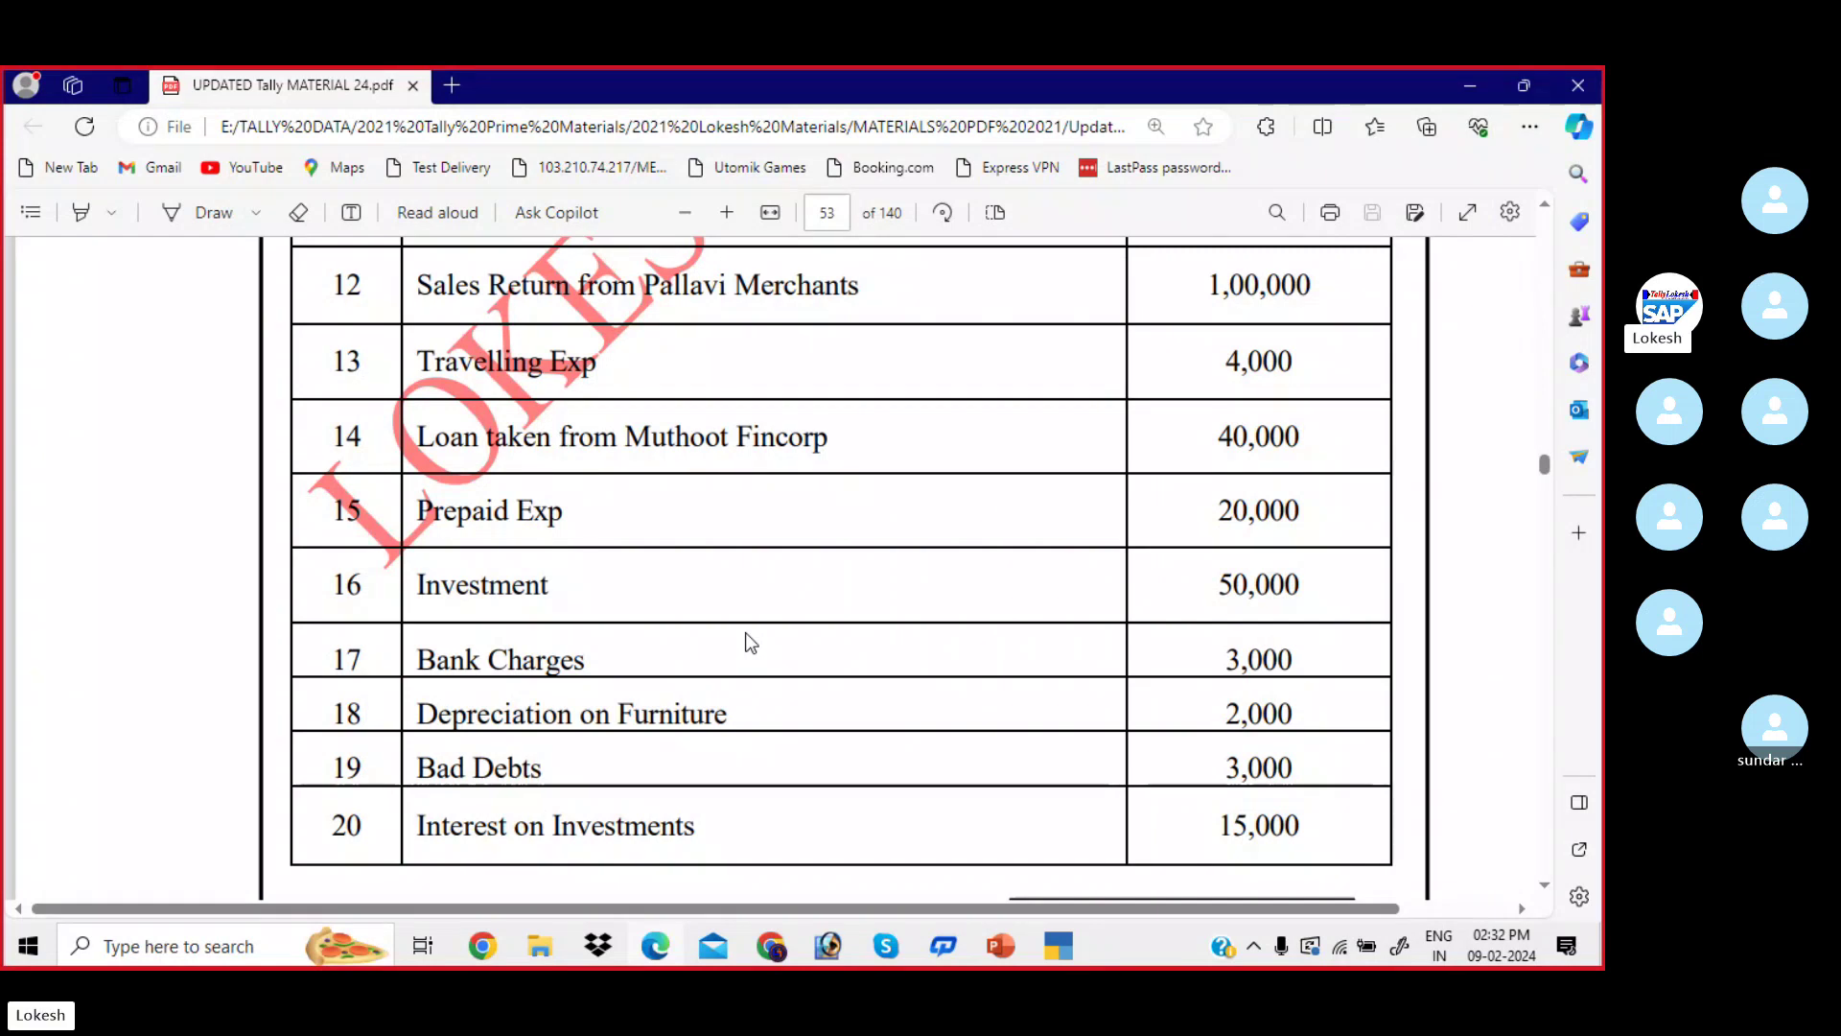
pyautogui.scroll(-1, 749, 641)
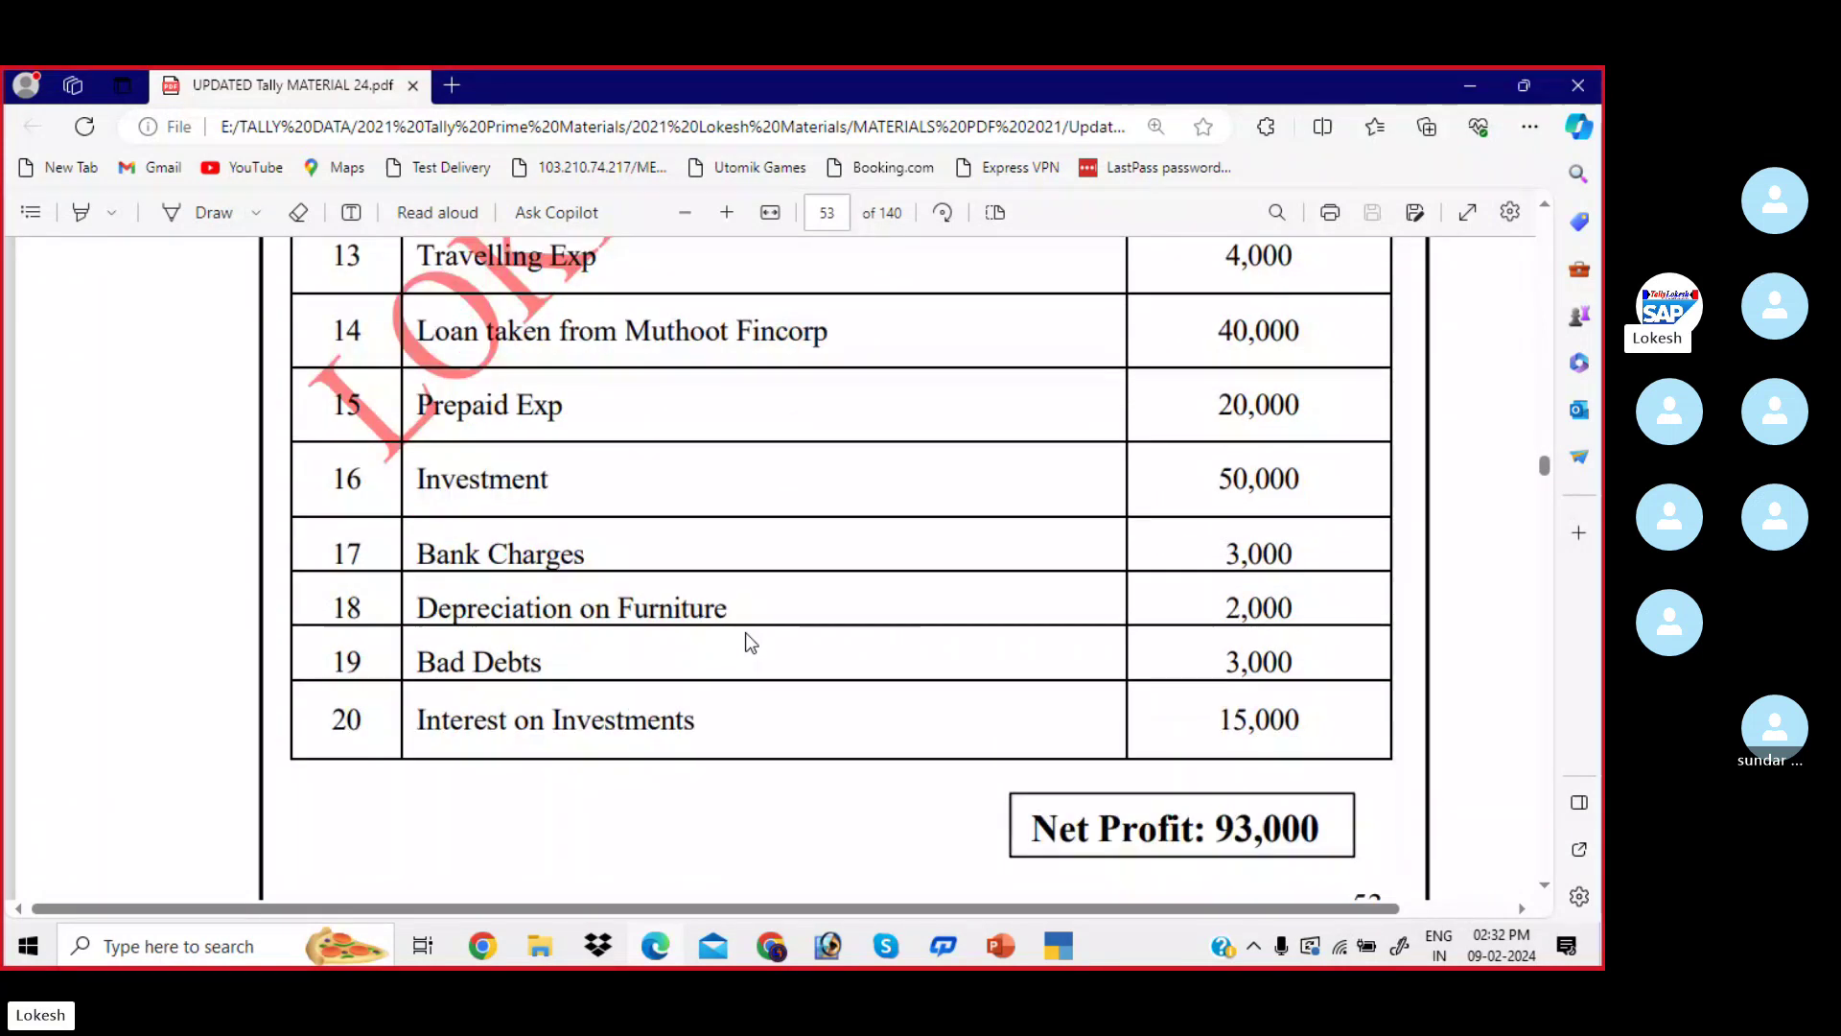
pyautogui.scroll(3, 732, 644)
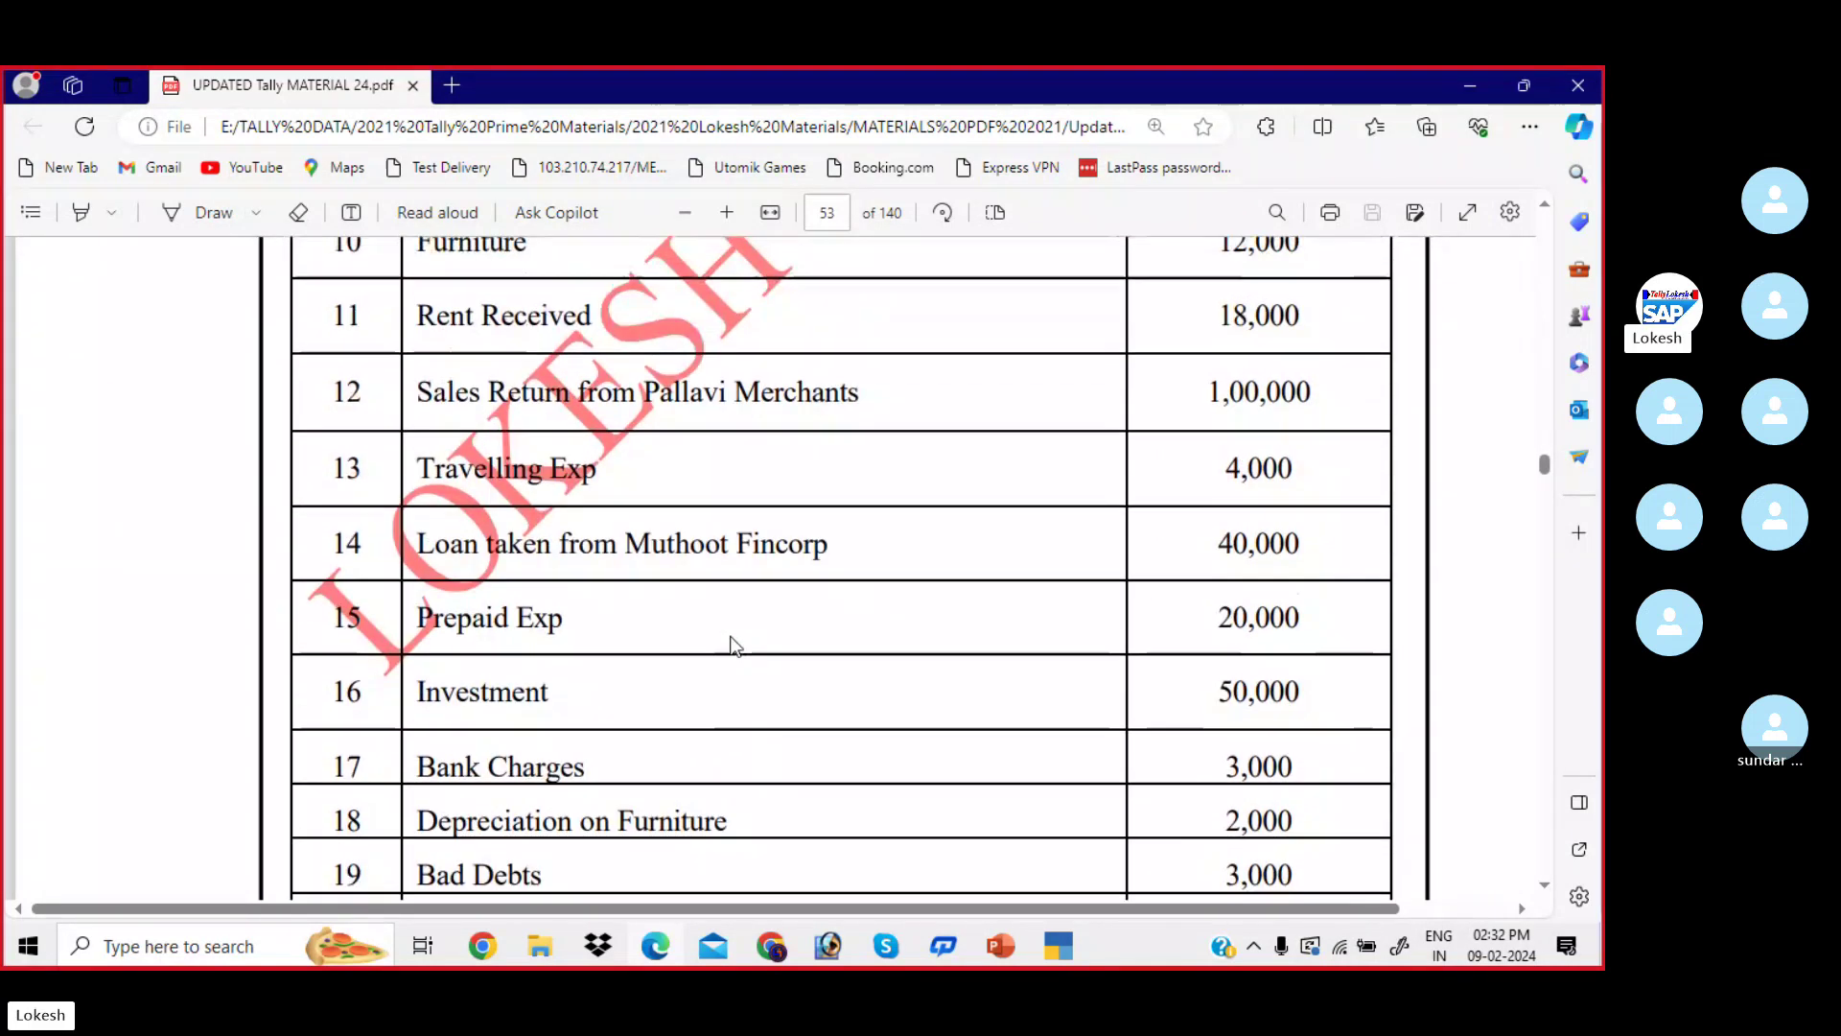
pyautogui.scroll(3, 554, 582)
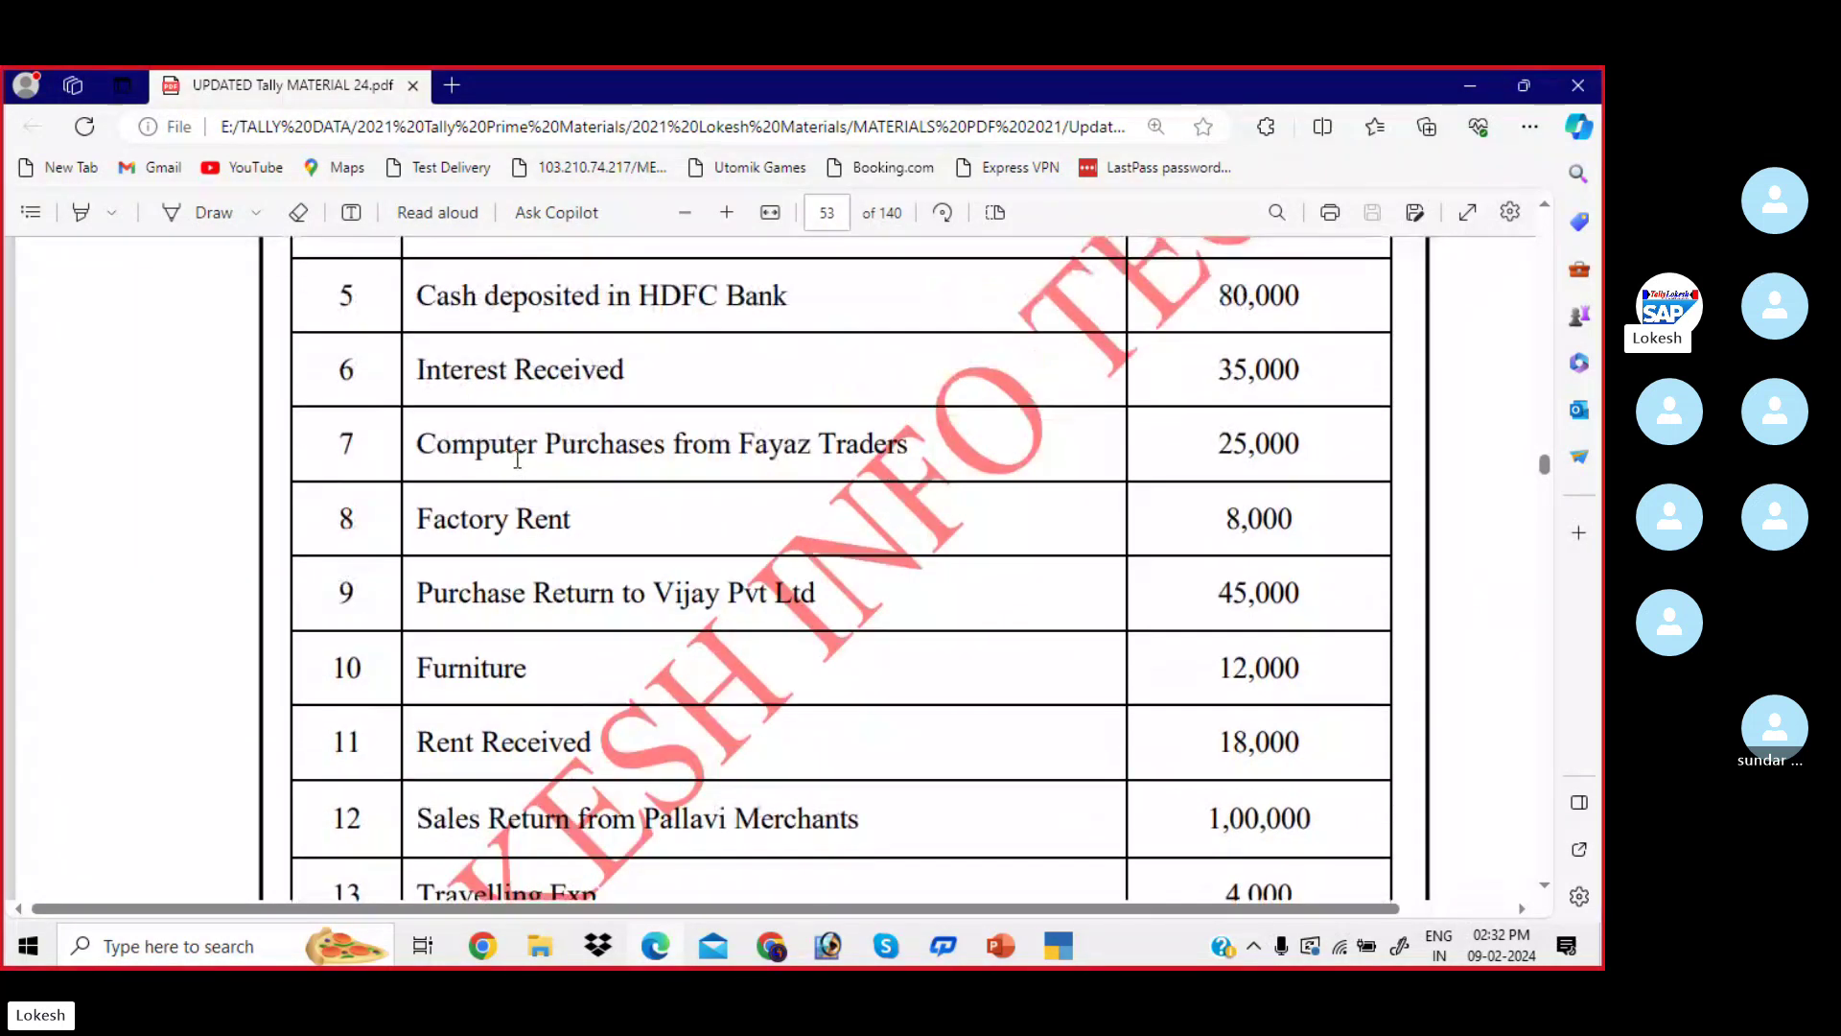
pyautogui.scroll(5, 570, 495)
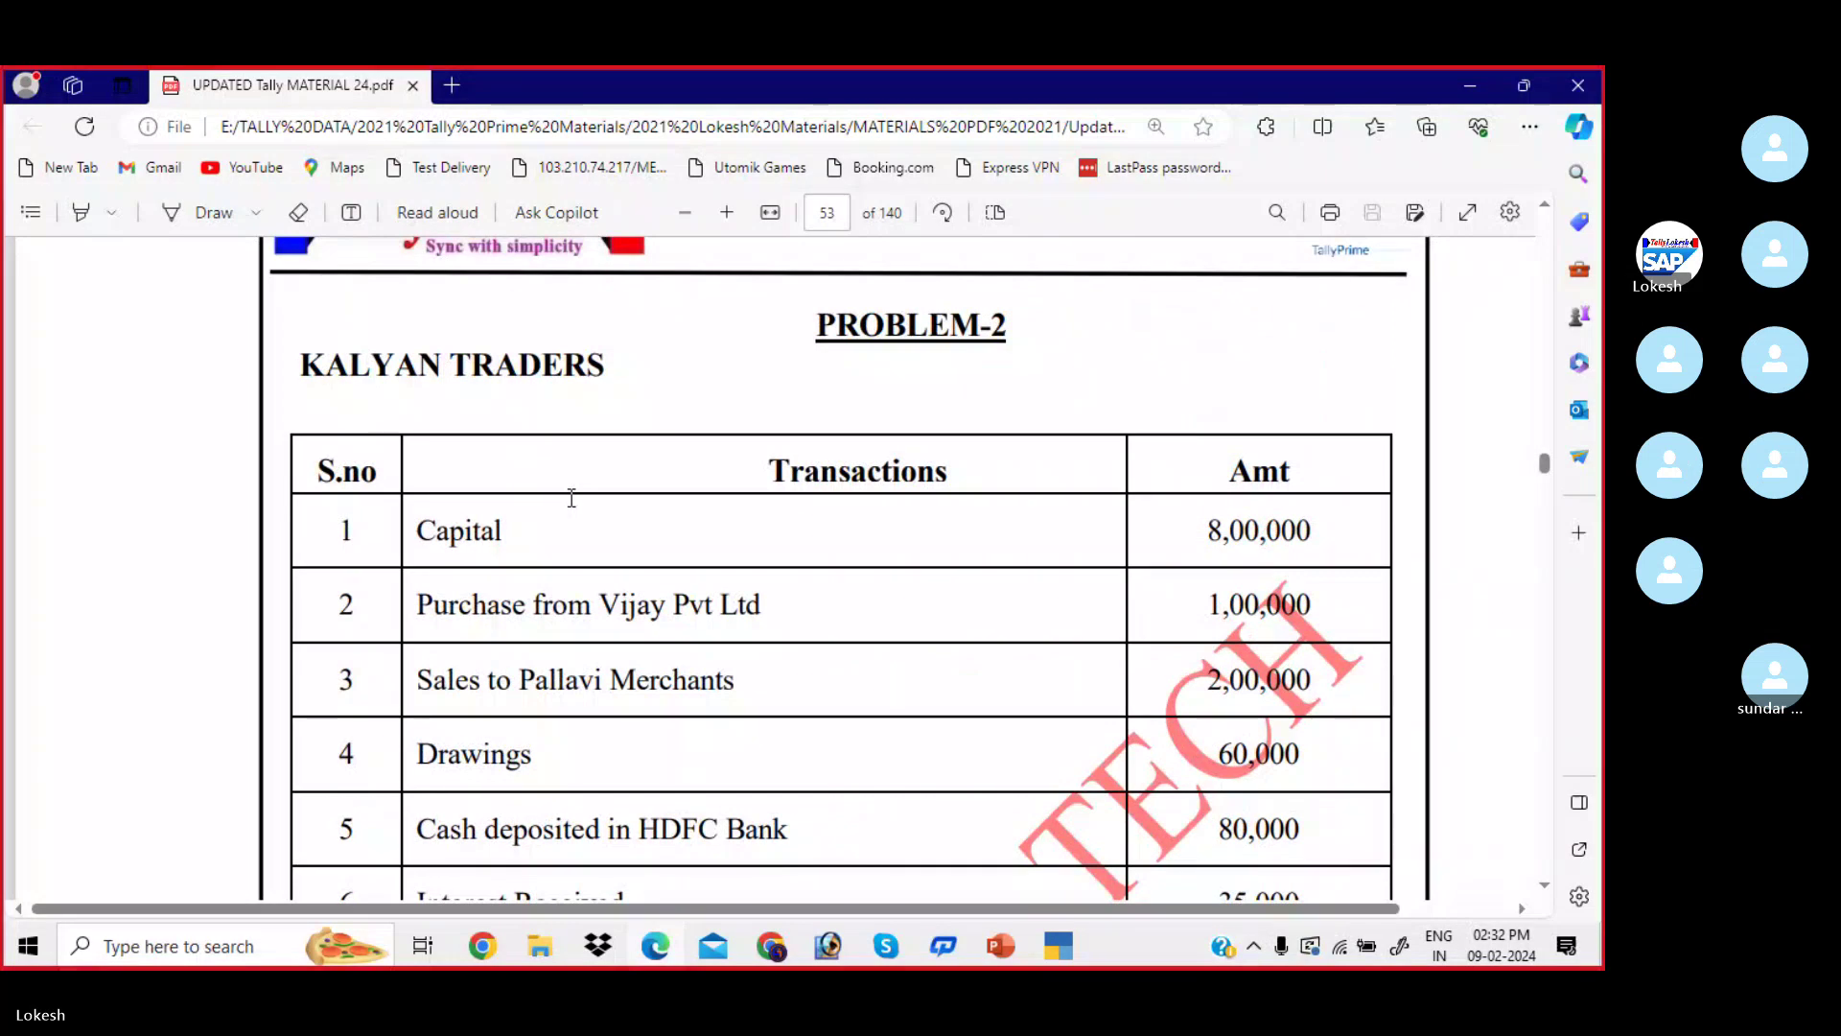
pyautogui.scroll(-1, 569, 497)
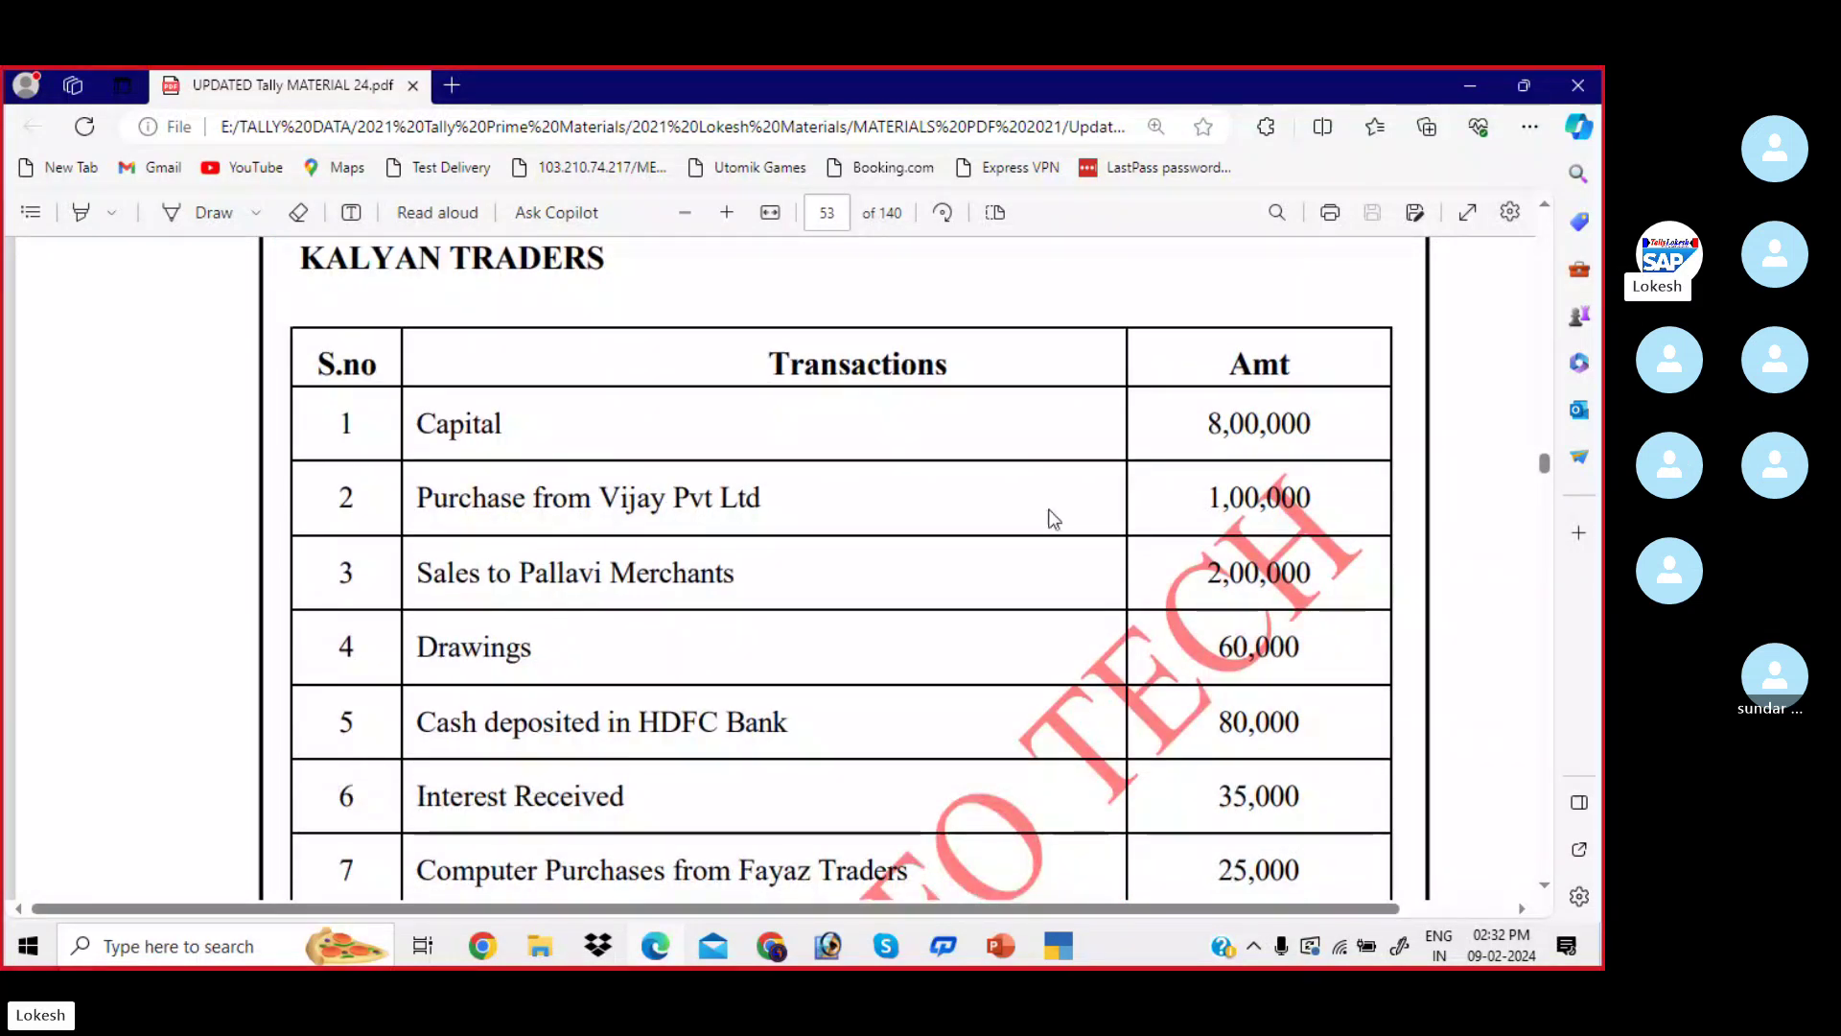
# - Switch to TallyPrime, close Ledger Creation, and quit voucher entry back to Gateway of Tally
pyautogui.click(1058, 946)
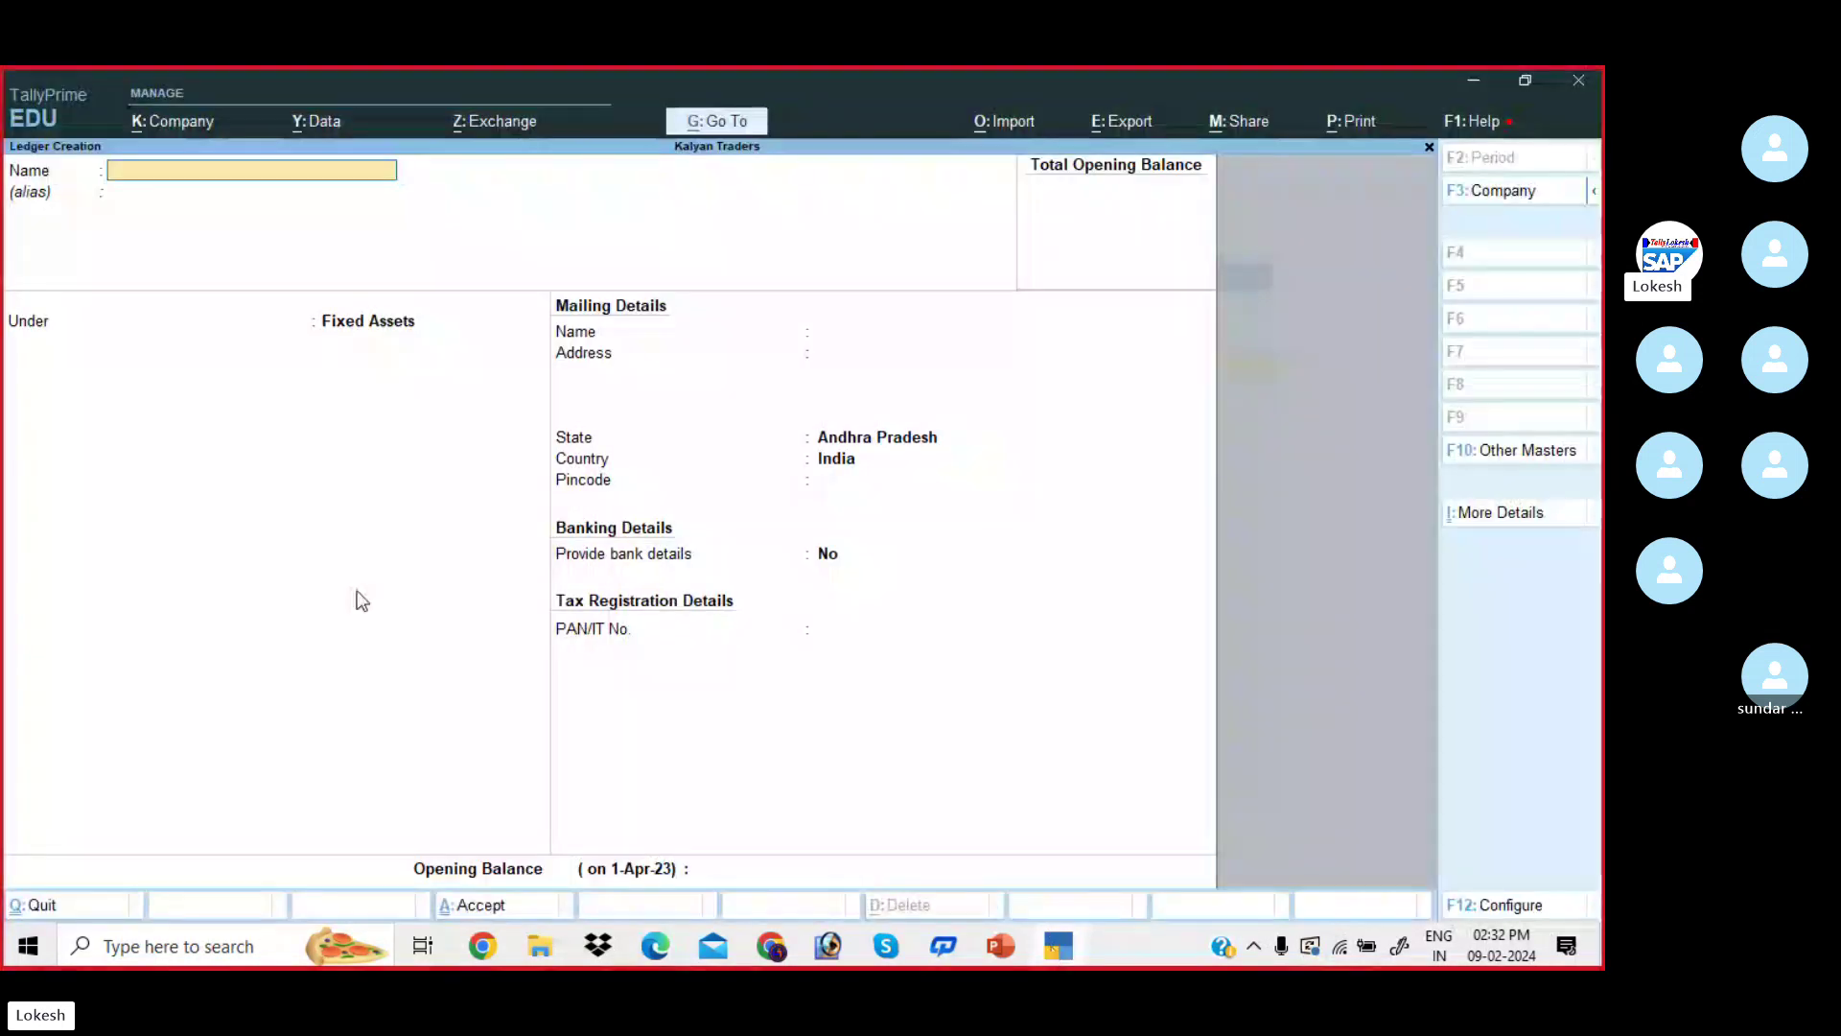
pyautogui.press('Escape')
pyautogui.press('Escape')
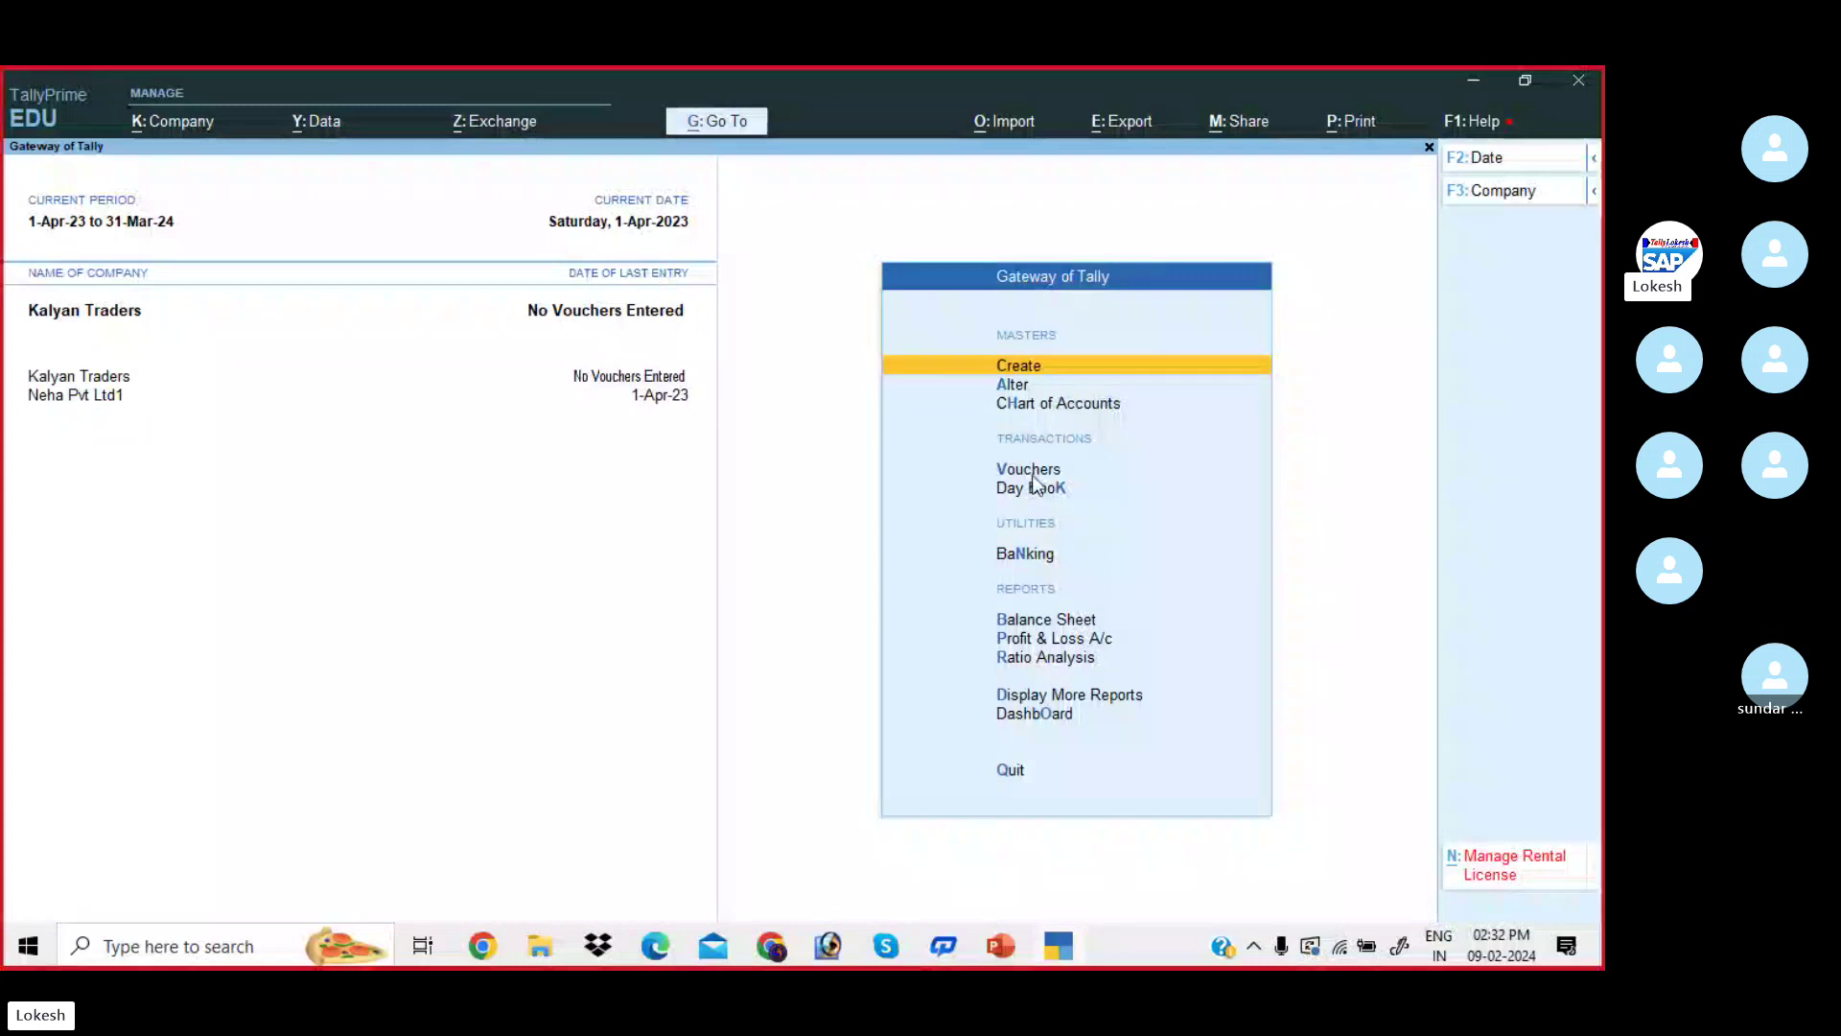
pyautogui.click(1028, 470)
pyautogui.press('Escape')
pyautogui.press('y')
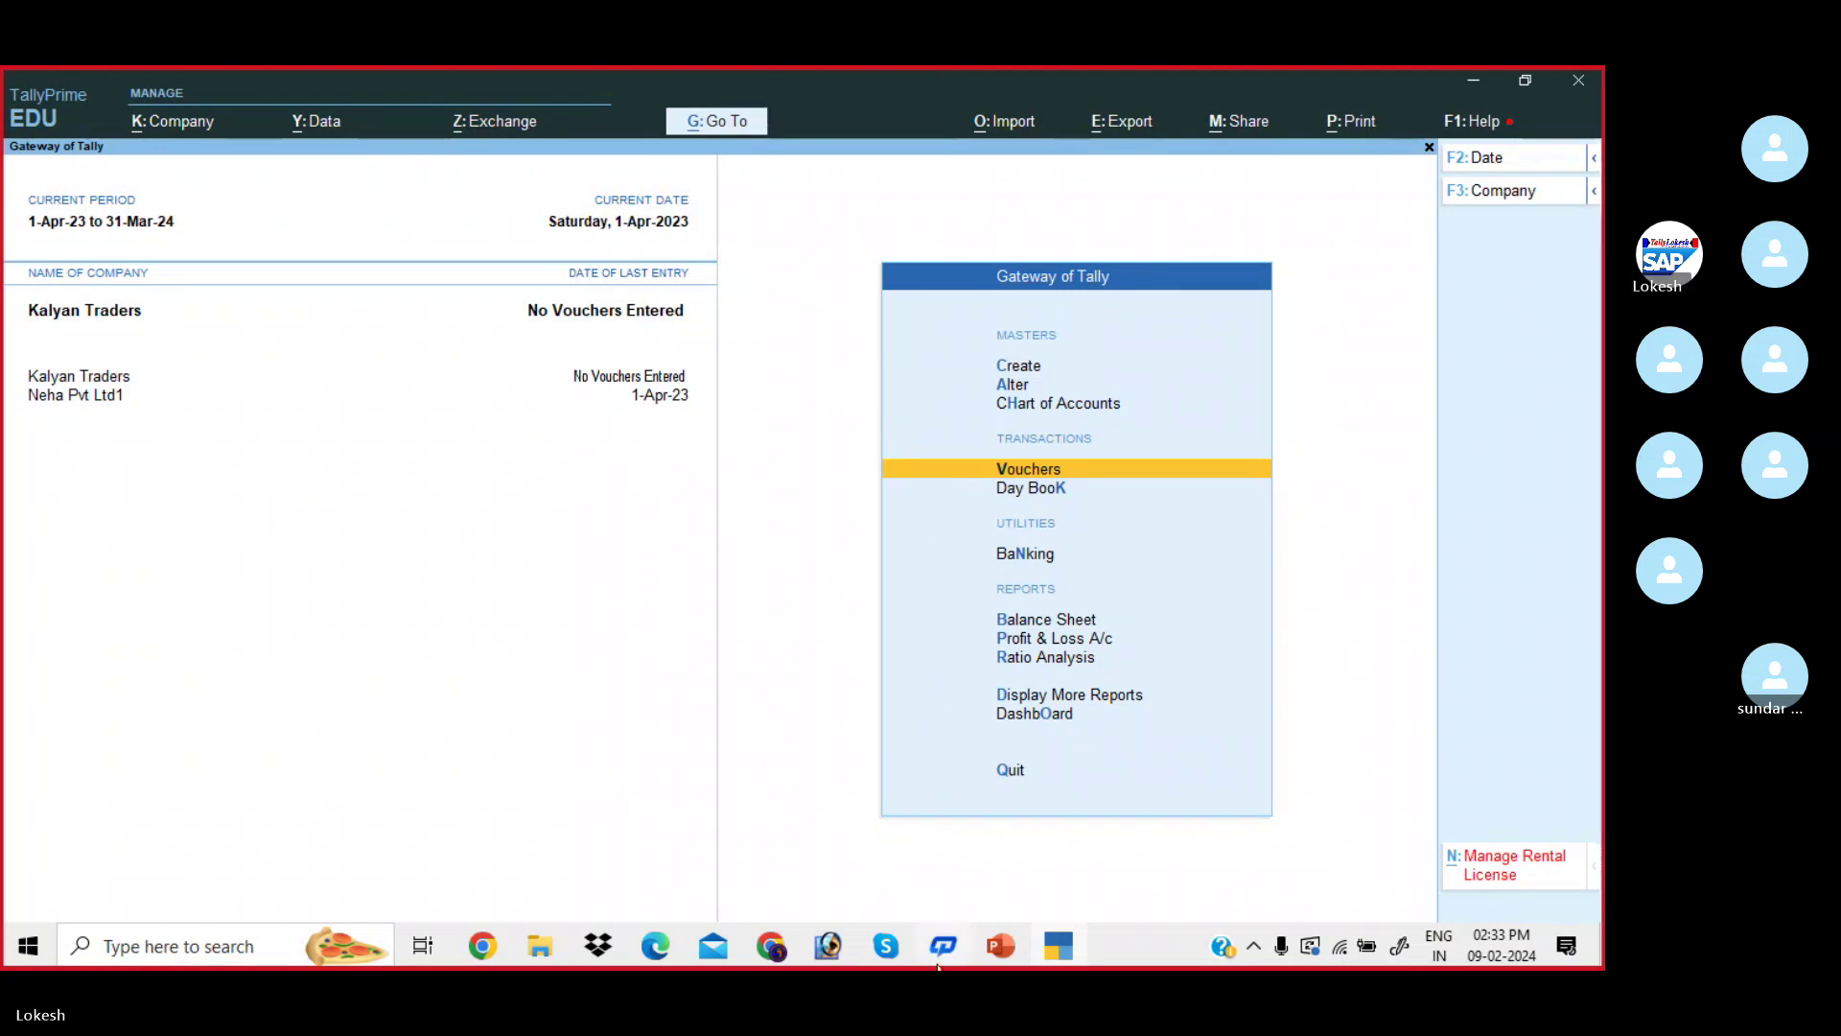
# - Bring the Skype Tally Prime 43 call forward and show its participant list
pyautogui.moveTo(886, 945)
pyautogui.click(823, 849)
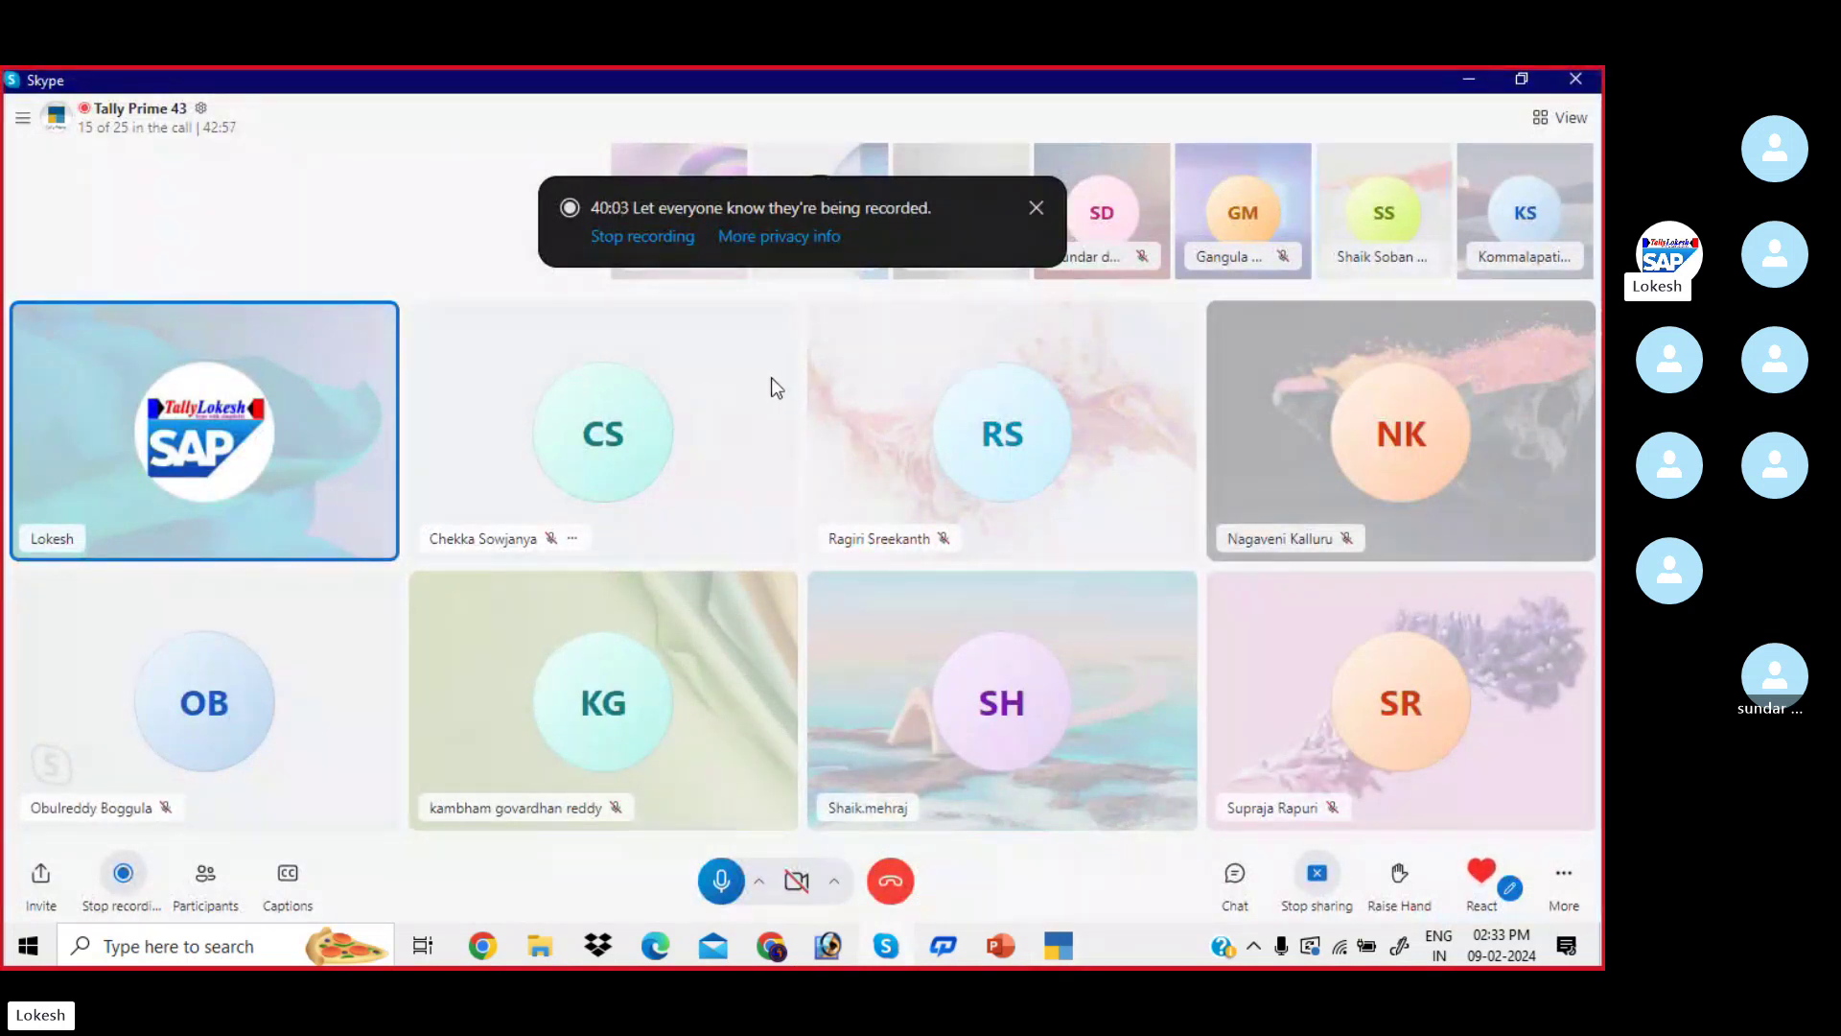
pyautogui.click(207, 875)
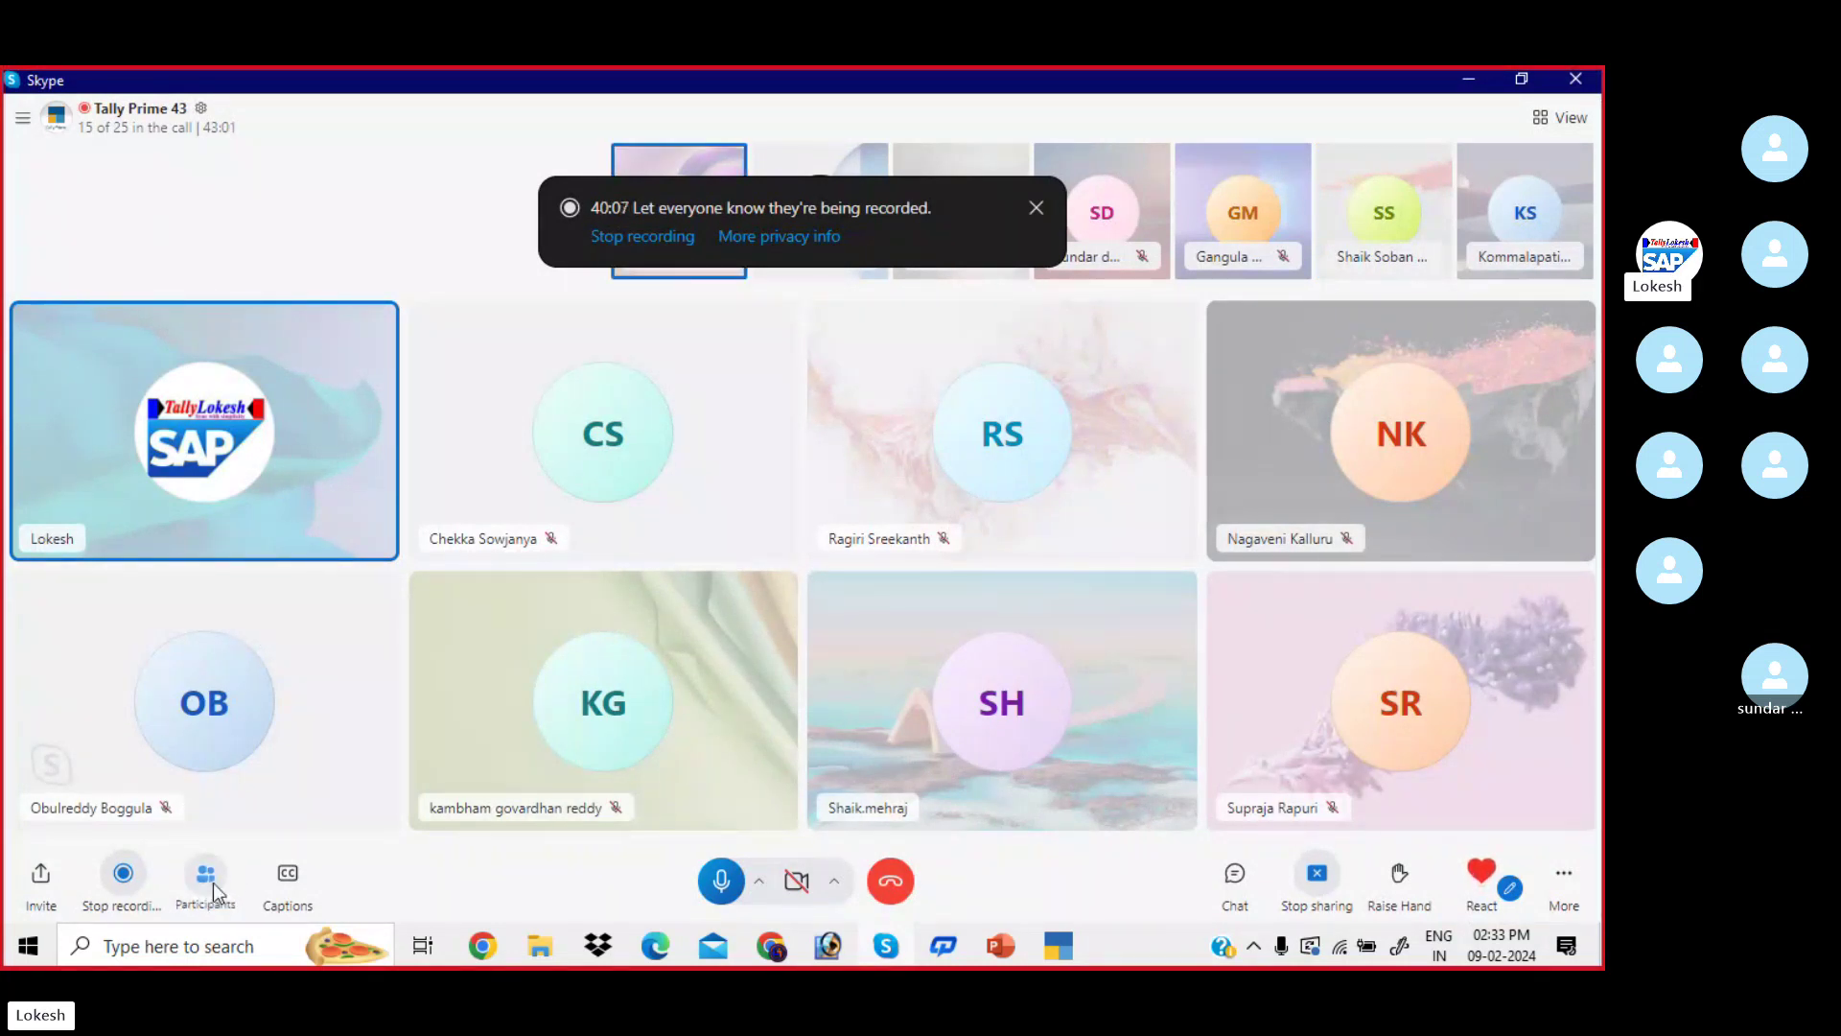